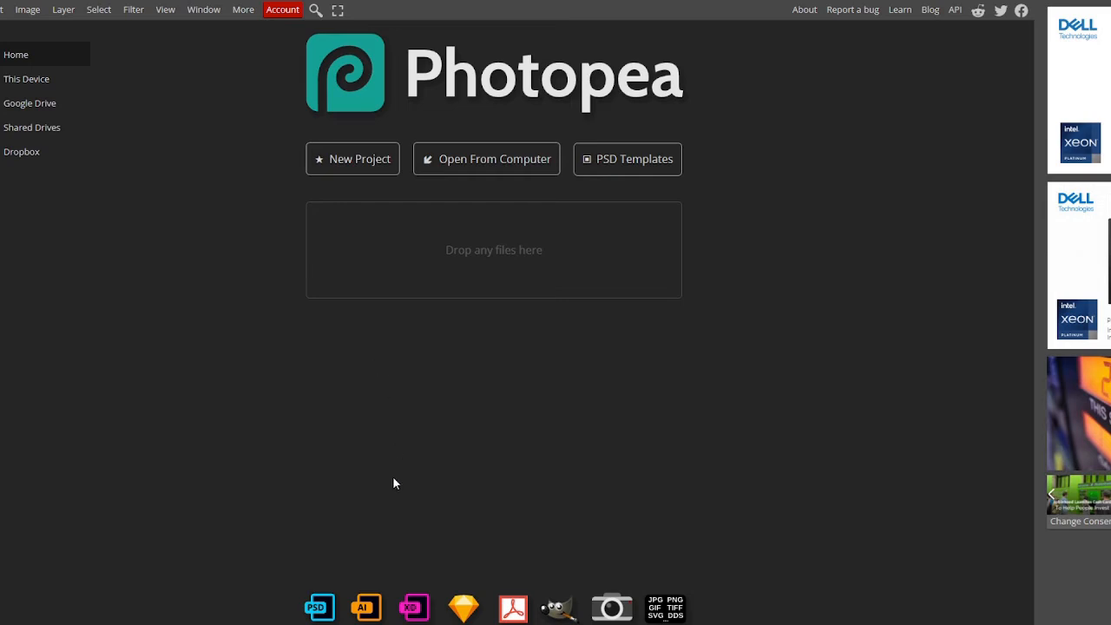
Step: Bring up the Weird Garden NFT sticky note, add the line "LET START !!!!!!" below its task list, and return to Photopea
mouse_move(338, 623)
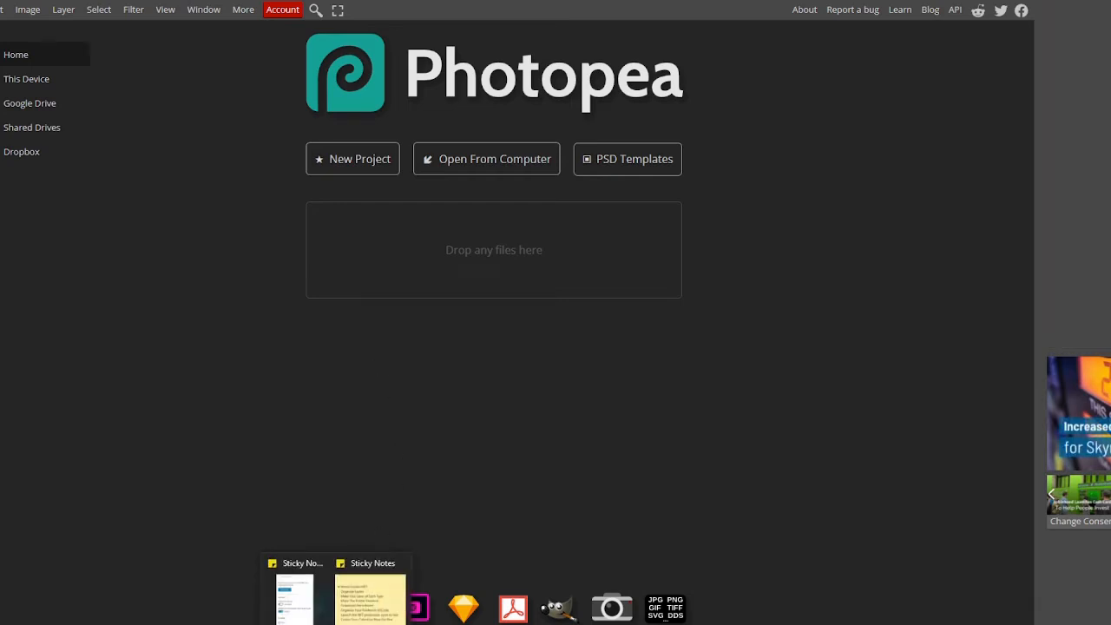
click(375, 602)
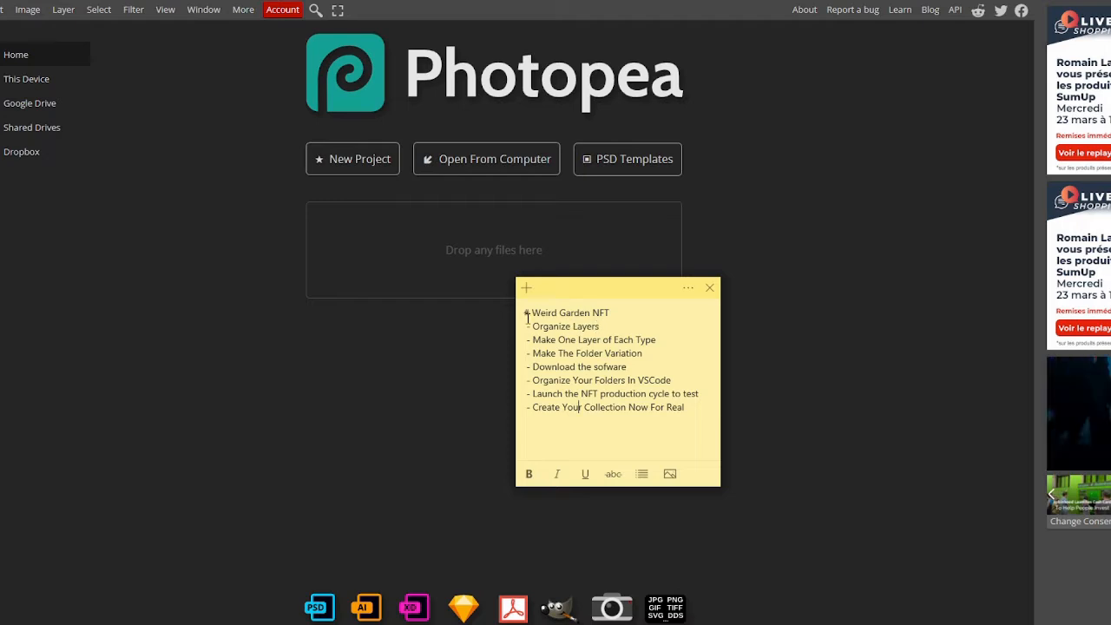
drag(526, 312, 531, 192)
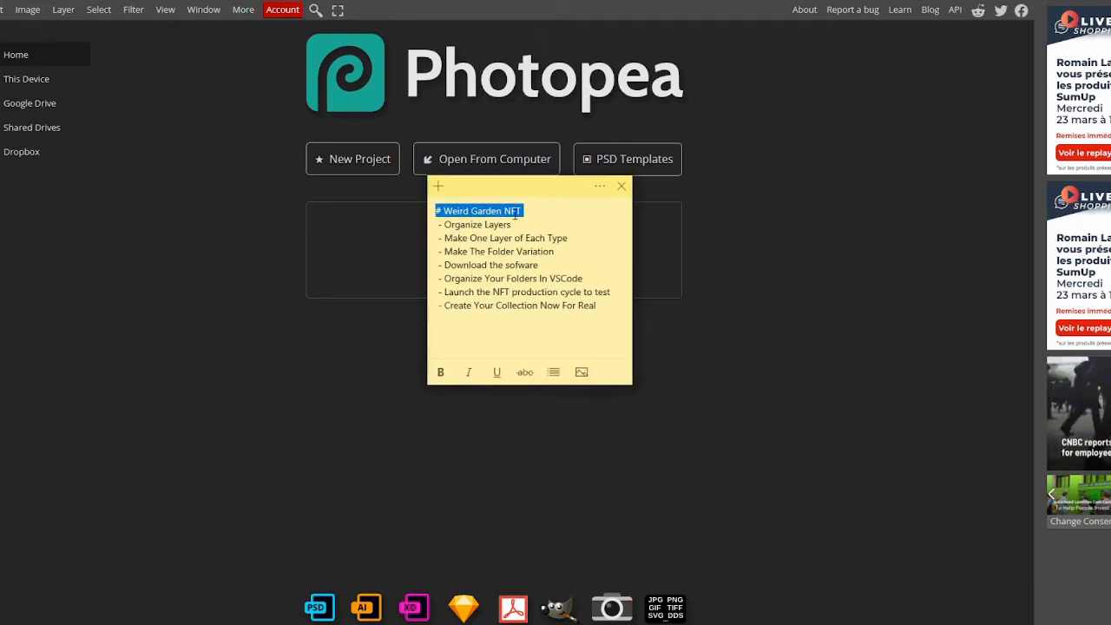
click(570, 252)
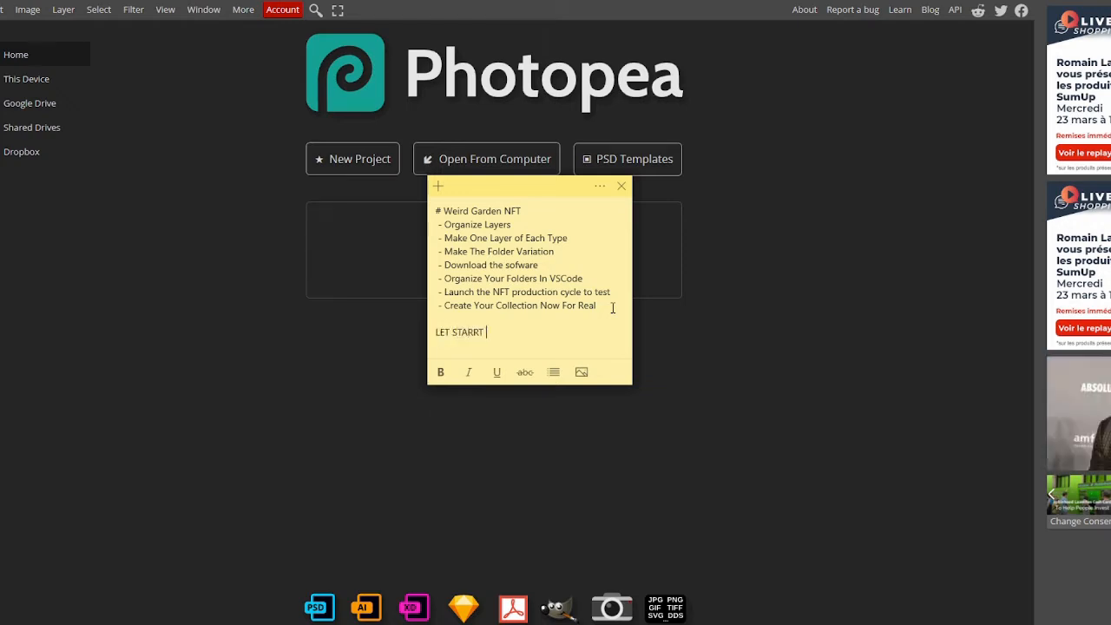
key(BackSpace)
key(BackSpace)
key(BackSpace)
key(BackSpace)
key(BackSpace)
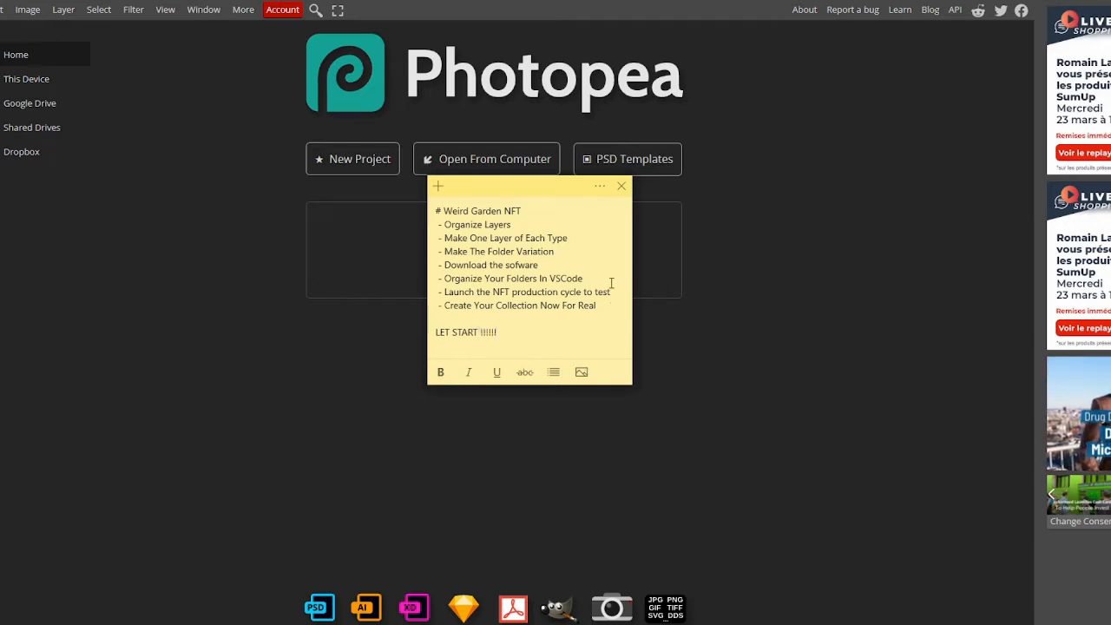
click(670, 470)
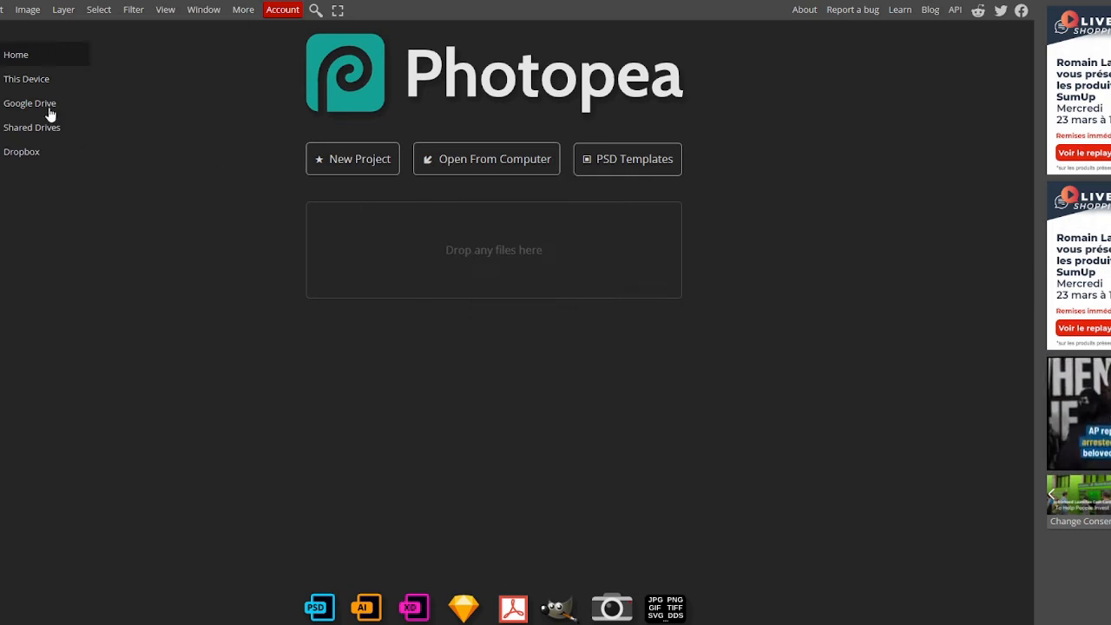
Step: Start a new project and set its width to 512 pixels and its height to 345 pixels
click(0, 10)
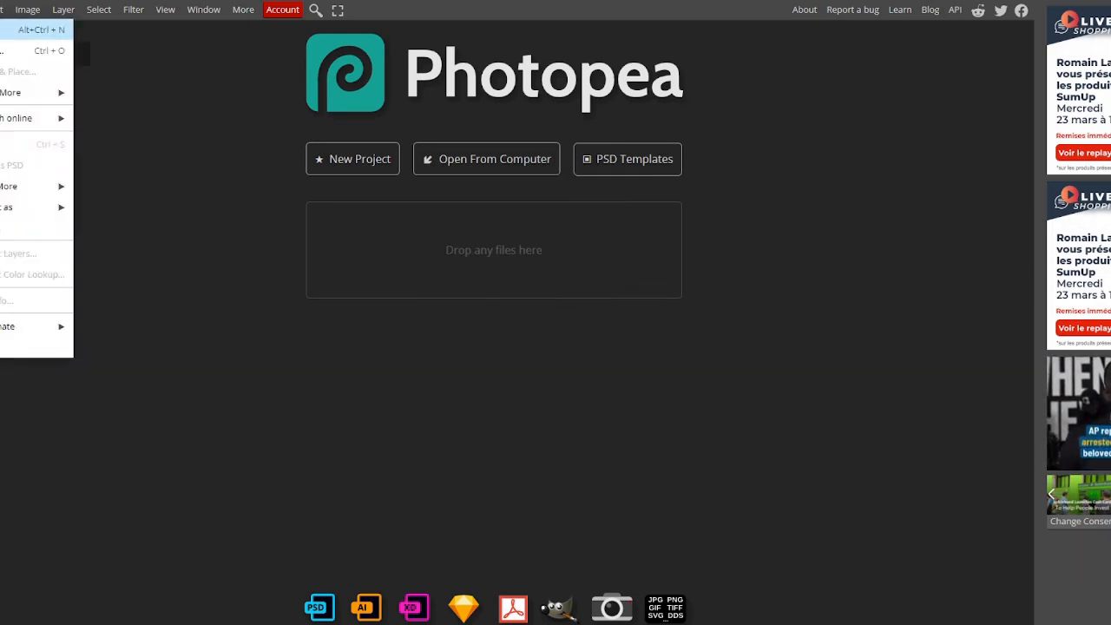
click(8, 33)
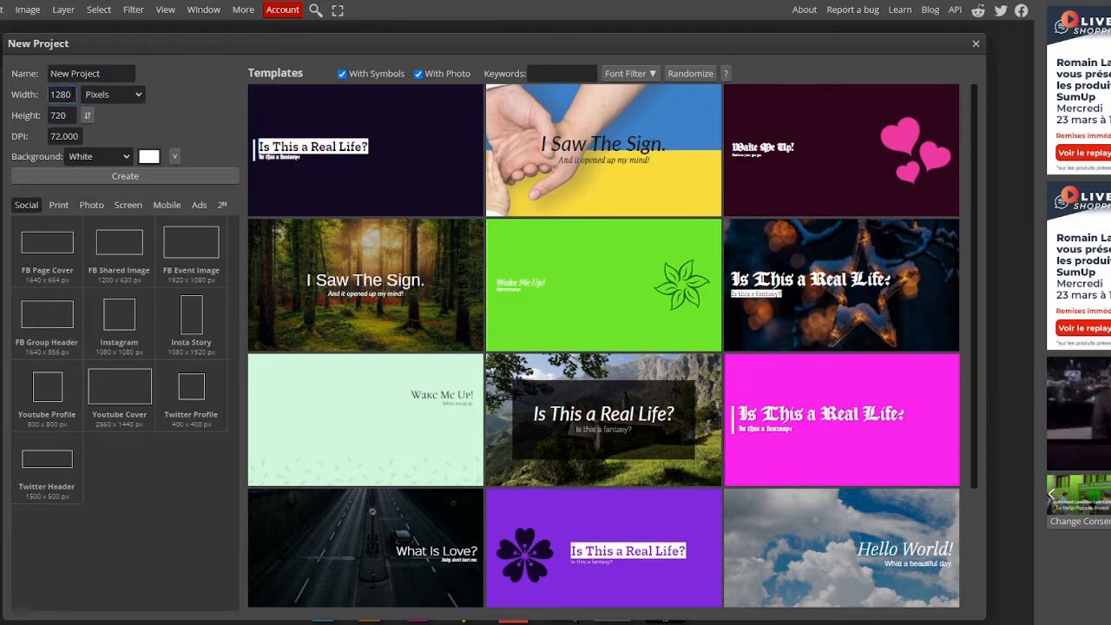
drag(73, 94, 17, 94)
text(5)
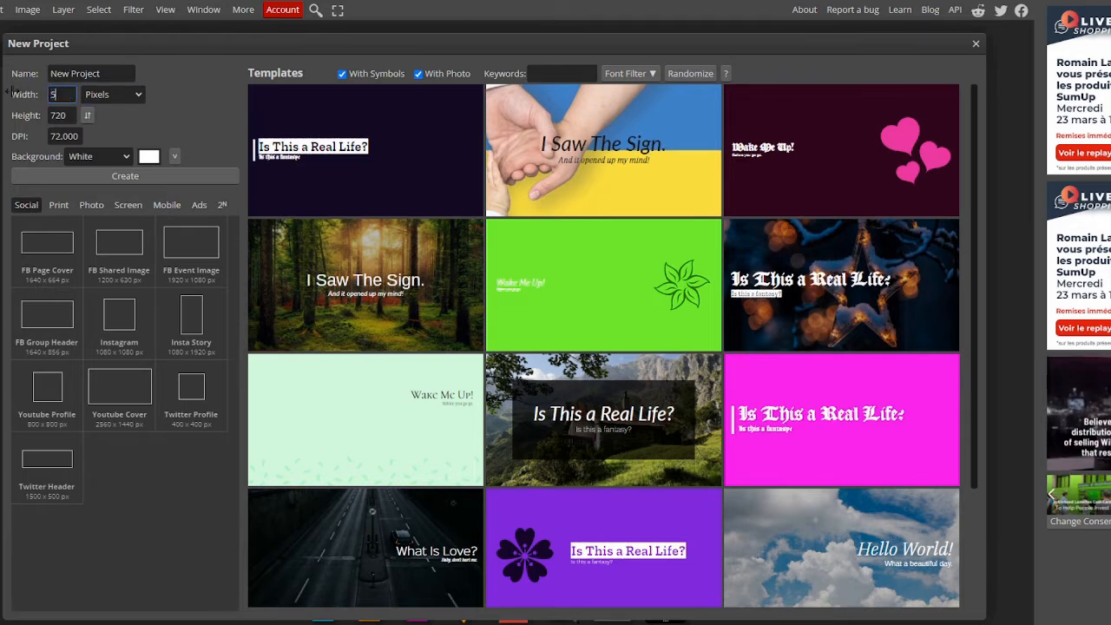
key(Tab)
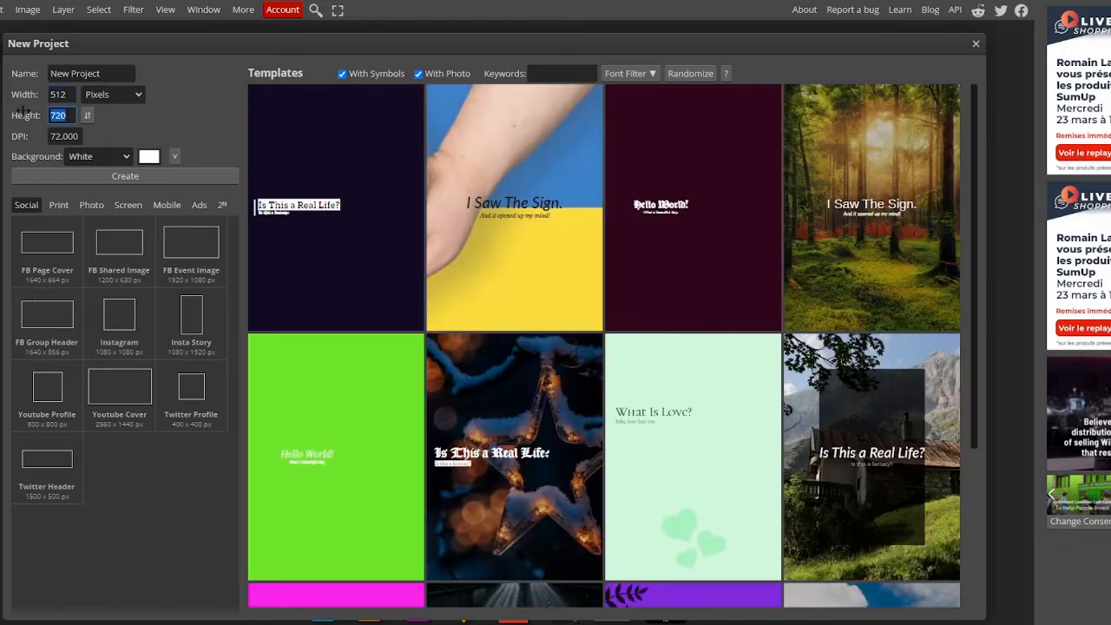
text(3)
key(shift+Tab)
key(shift+Tab)
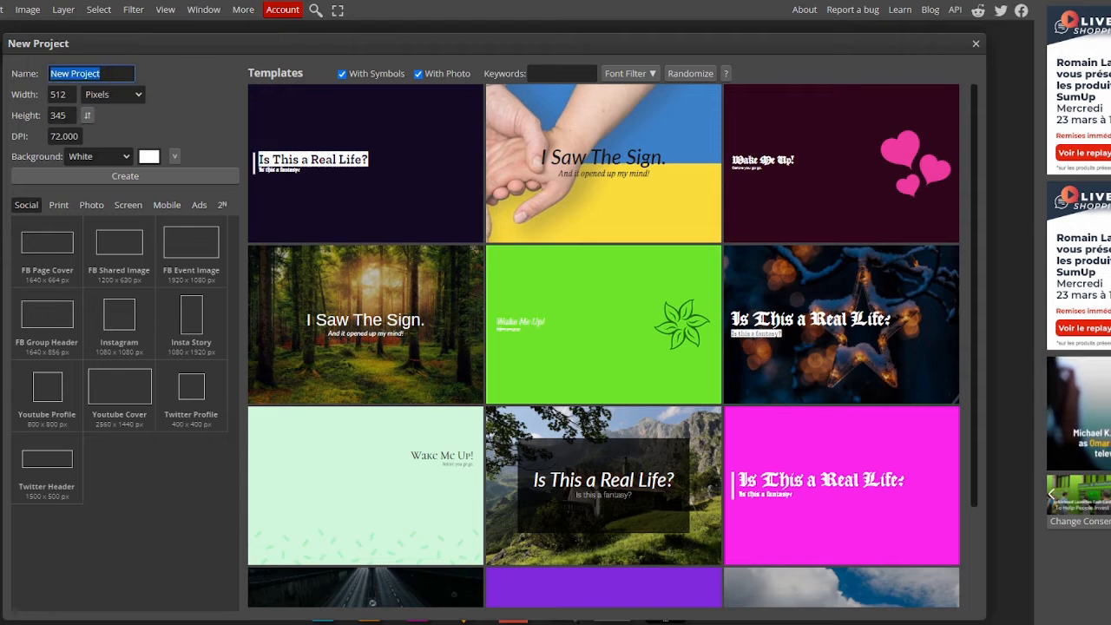
Step: Name the project "Weir Garden NFT", choose a transparent background and create it
text(Weir G)
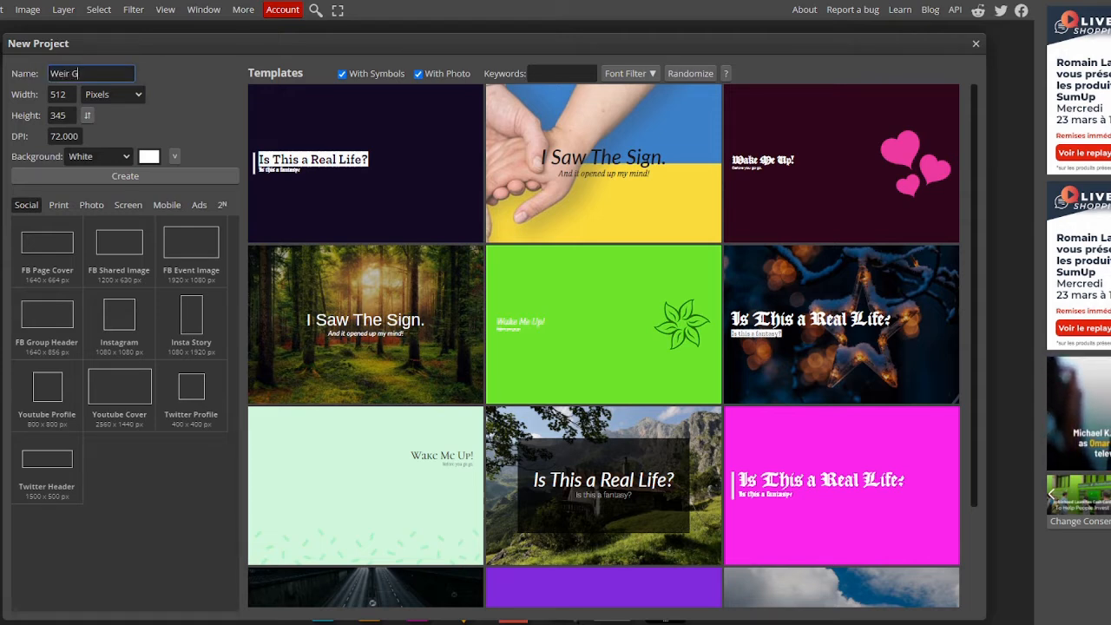
text(arden)
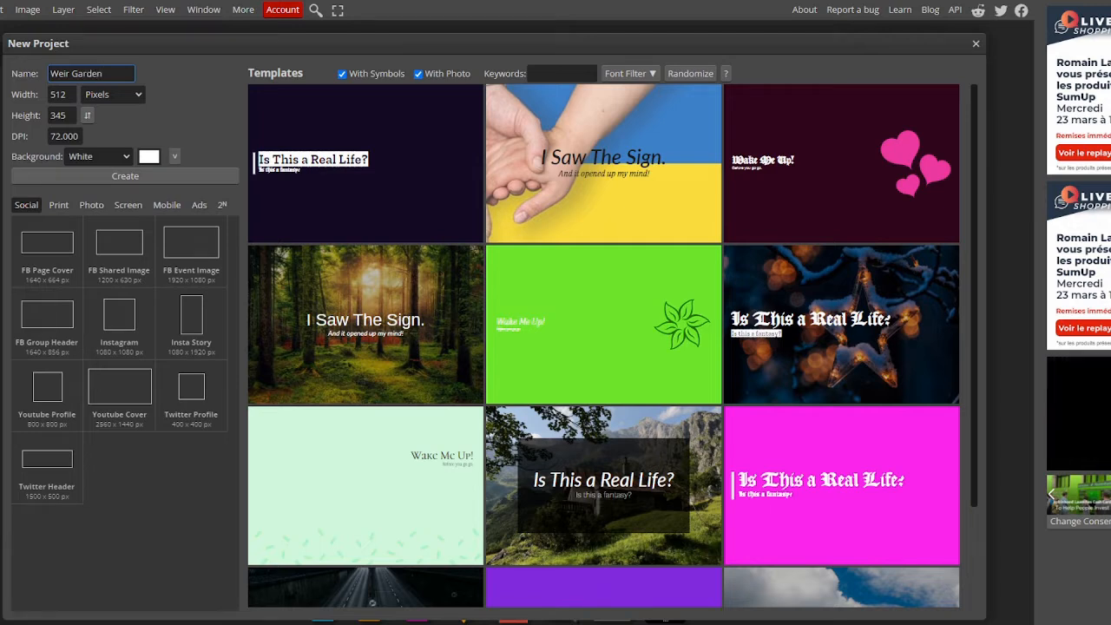
text( NFT)
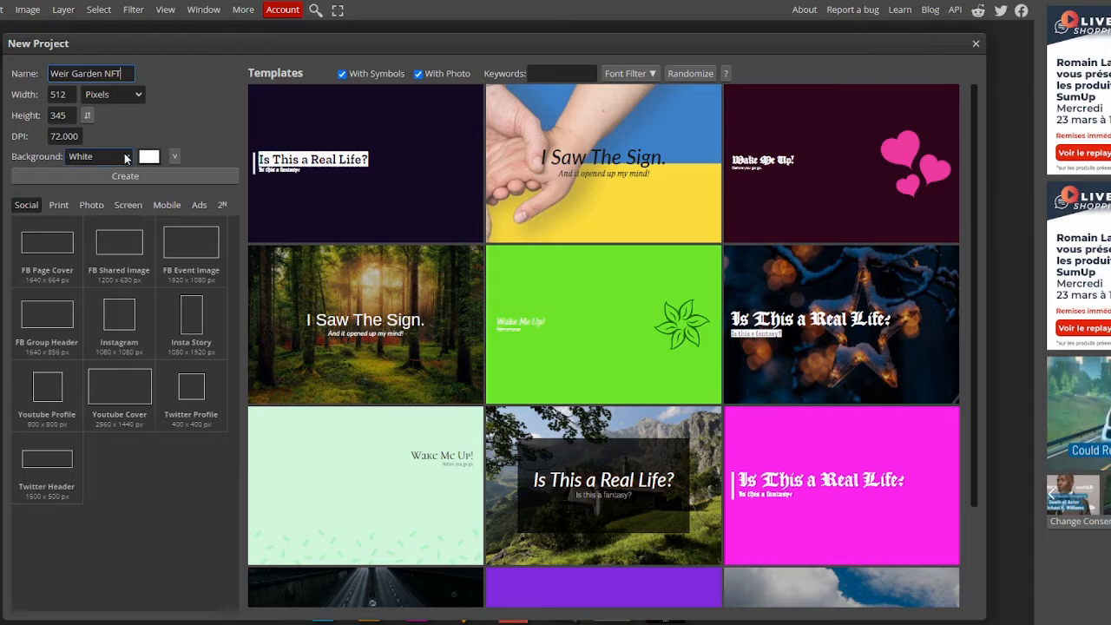
click(126, 156)
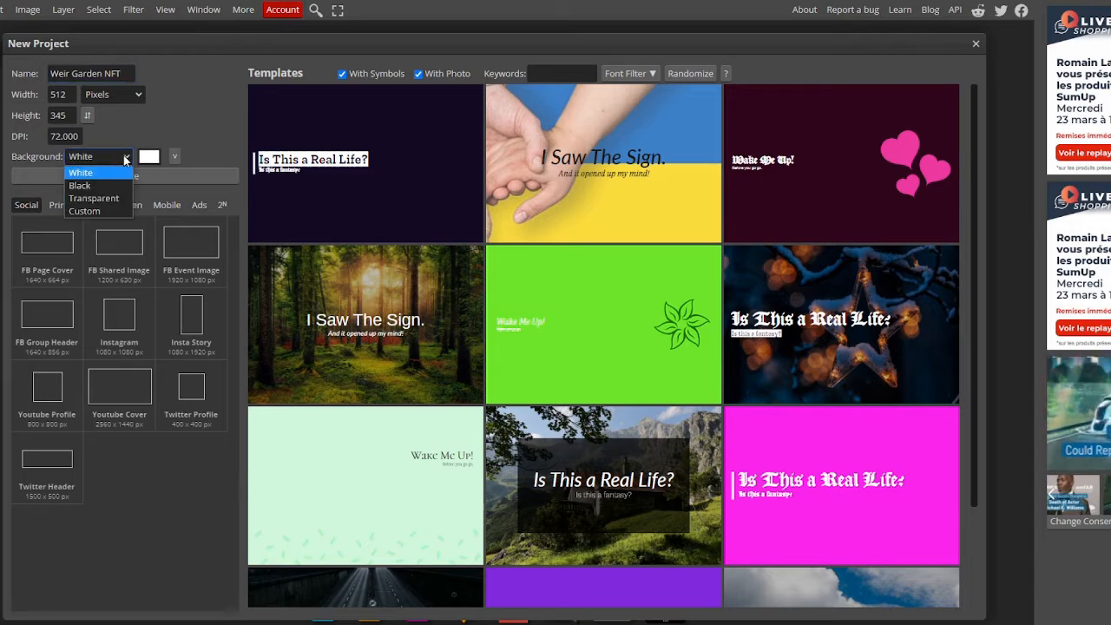
click(96, 196)
click(151, 177)
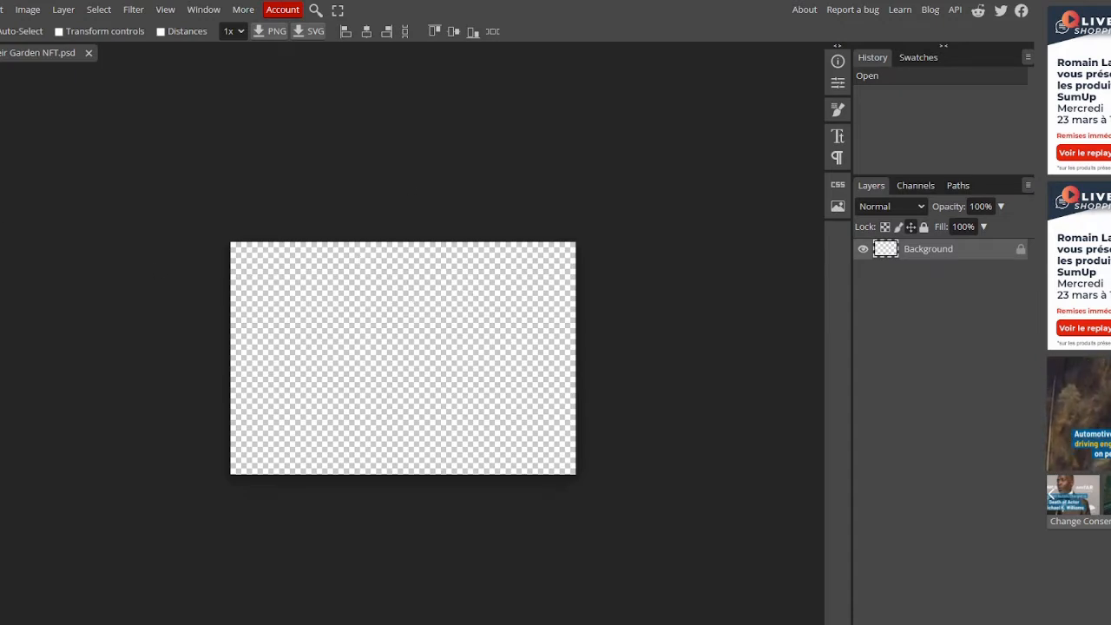
Step: Set the foreground colour to dark green (104906) and fill the whole Background layer with it using the Paint Bucket tool
click(2, 495)
drag(192, 242, 196, 213)
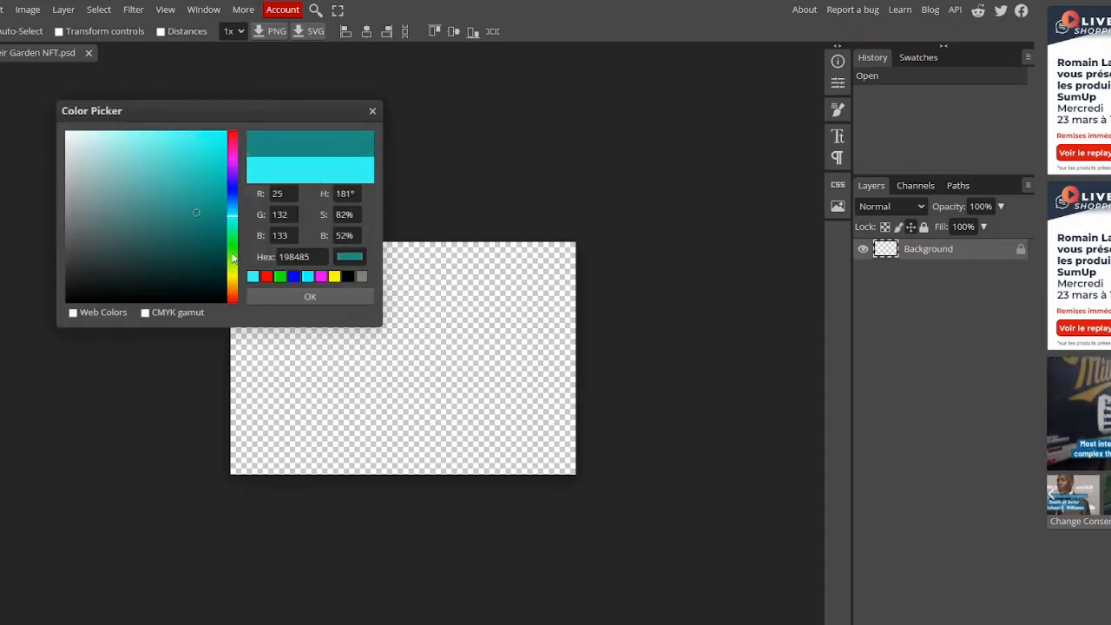
mouse_move(233, 253)
mouse_down()
mouse_move(210, 239)
mouse_move(212, 252)
mouse_up()
click(270, 296)
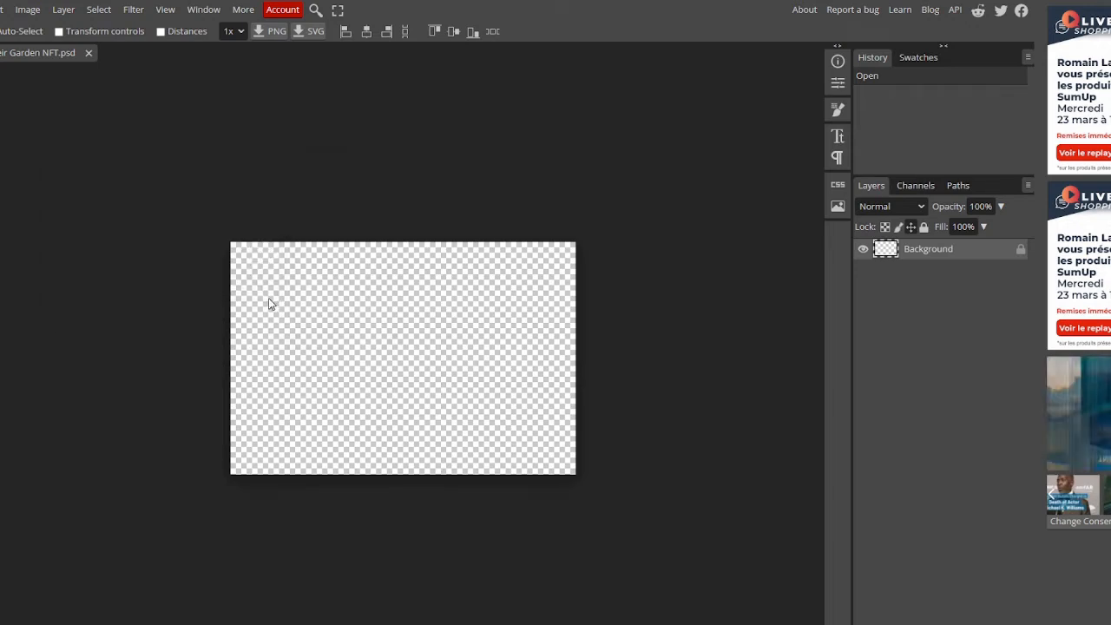
click(369, 361)
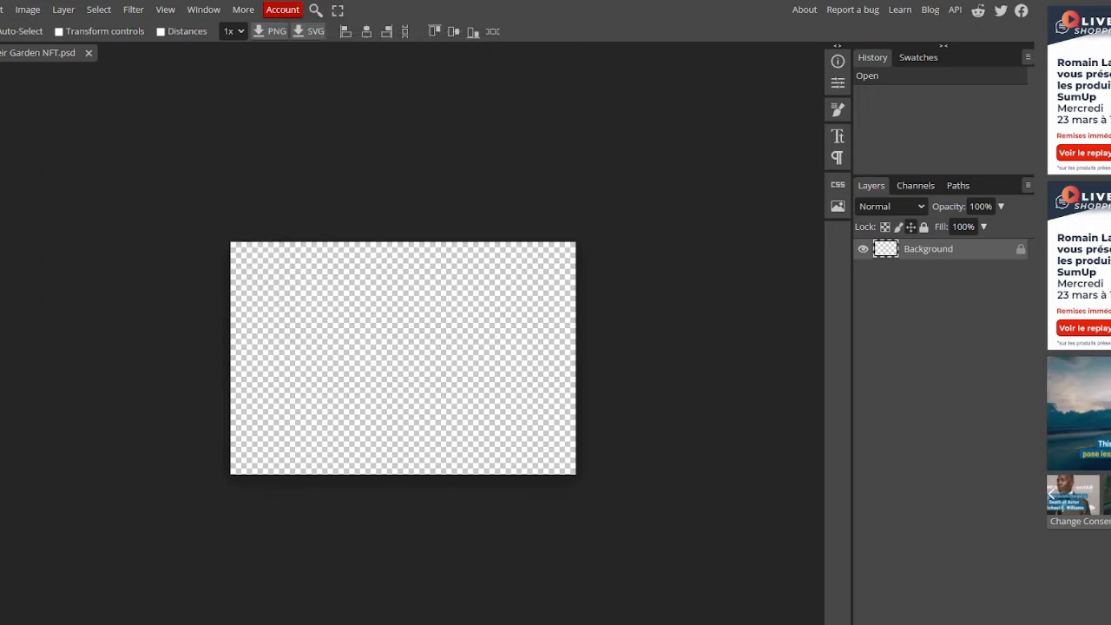
click(23, 288)
click(421, 382)
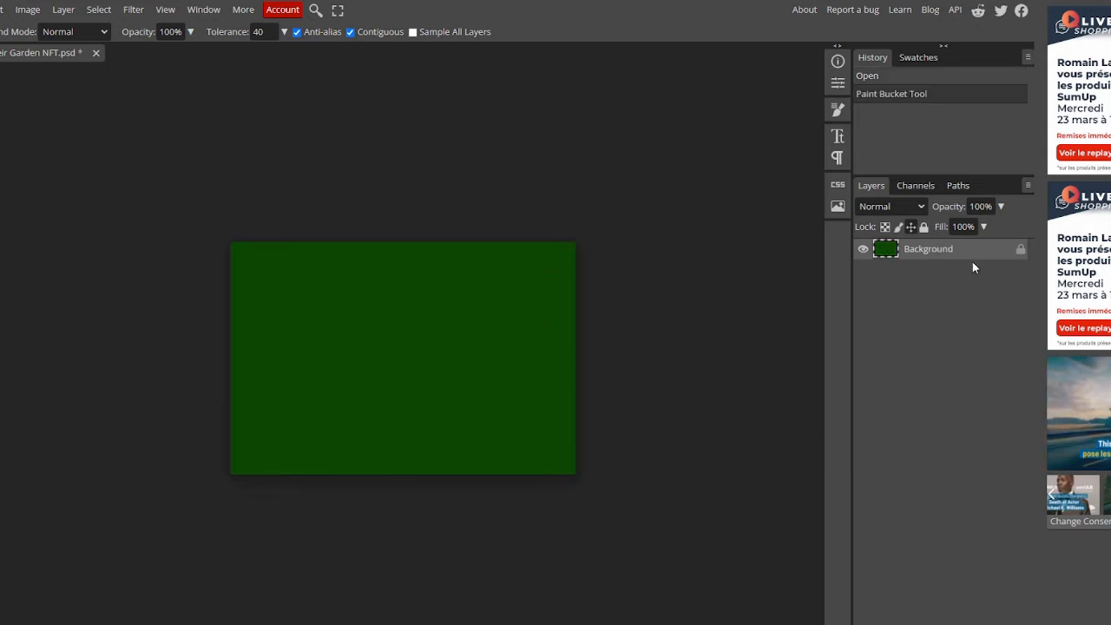
Step: Unlock the Background layer and add a new layer named "Terrain" above it
click(1021, 250)
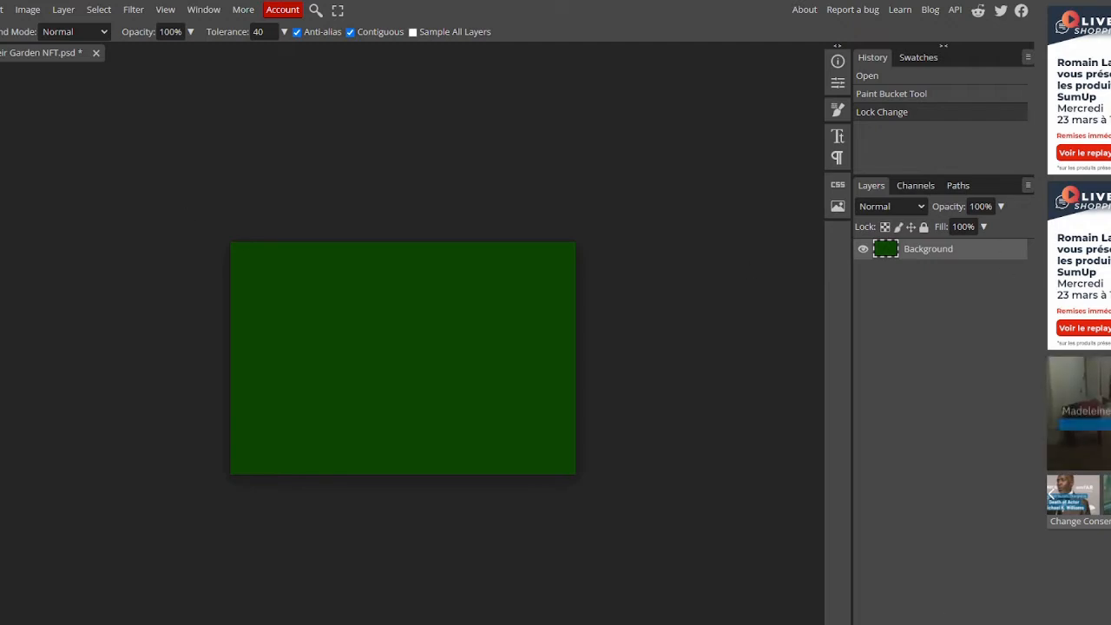
click(987, 623)
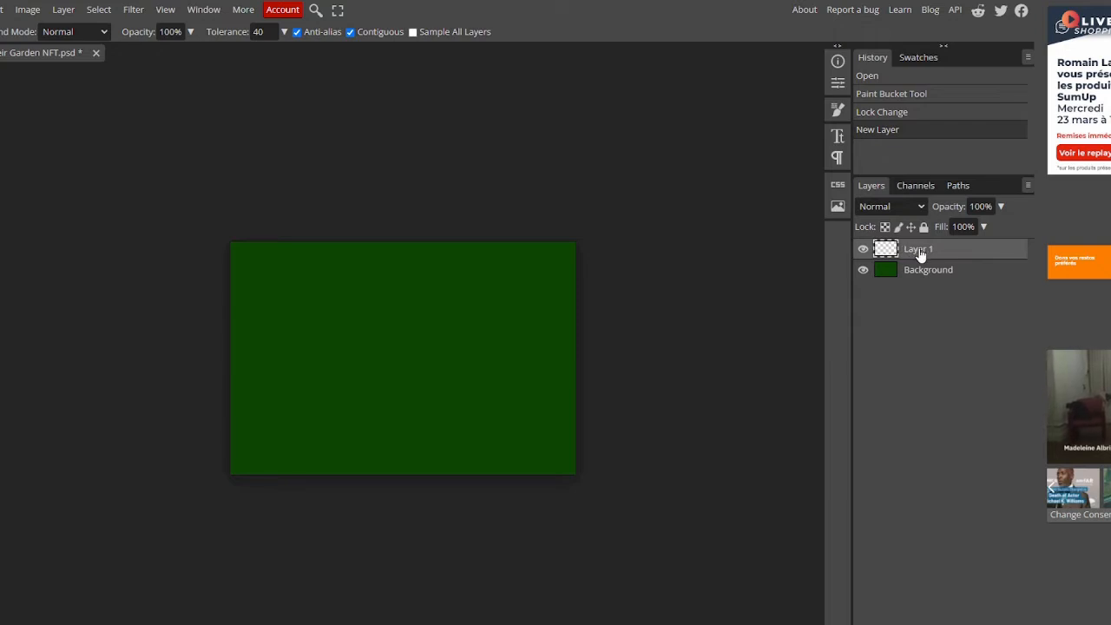
double_click(918, 249)
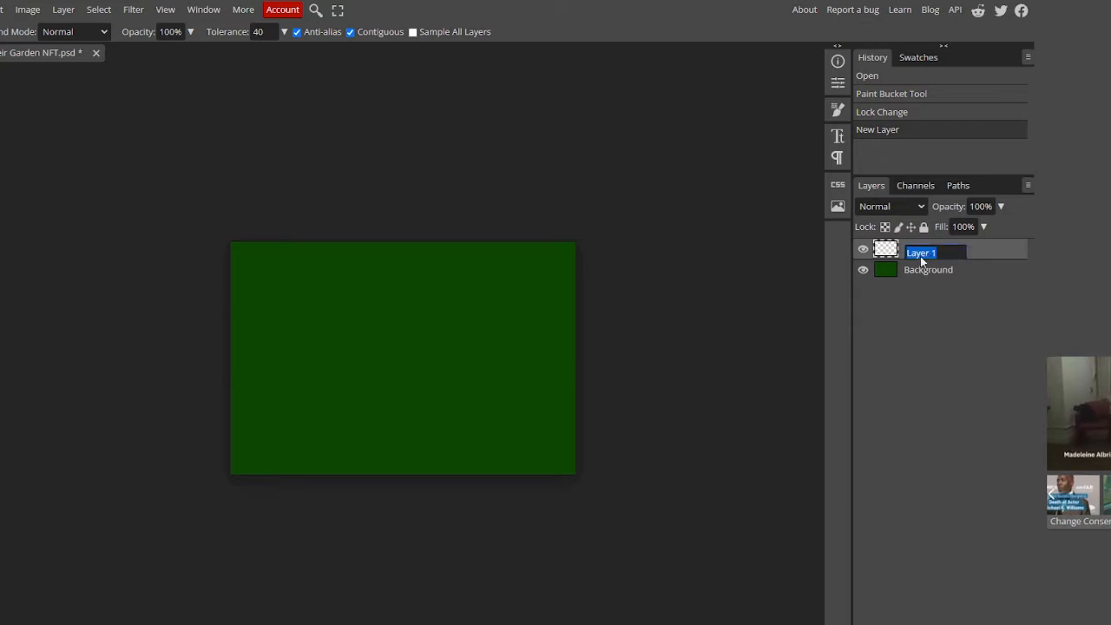
text(Terrain)
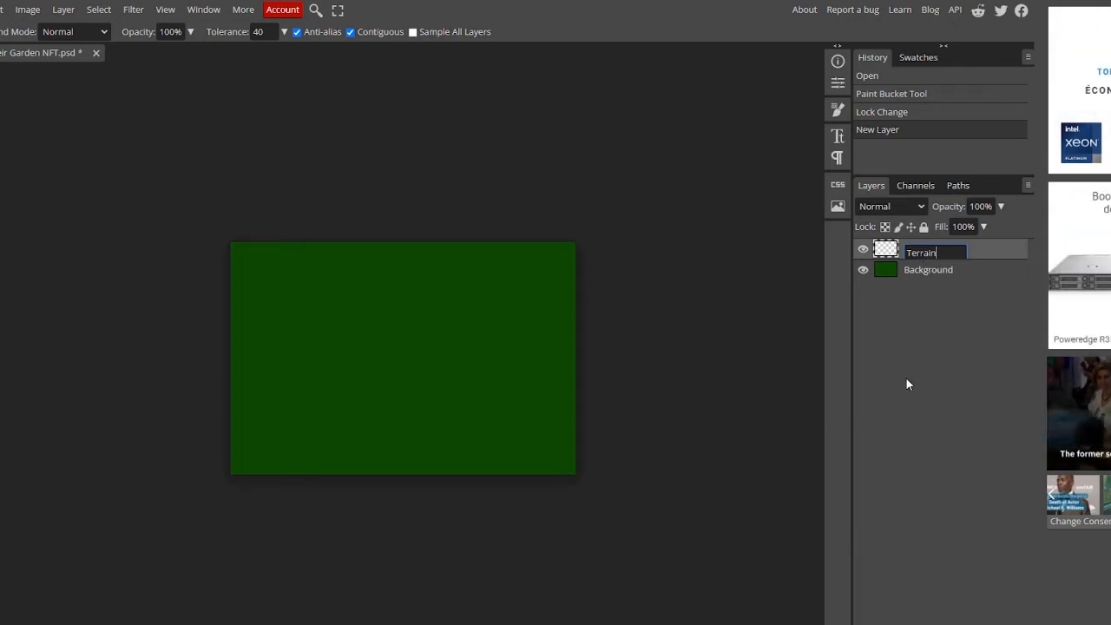
key(Return)
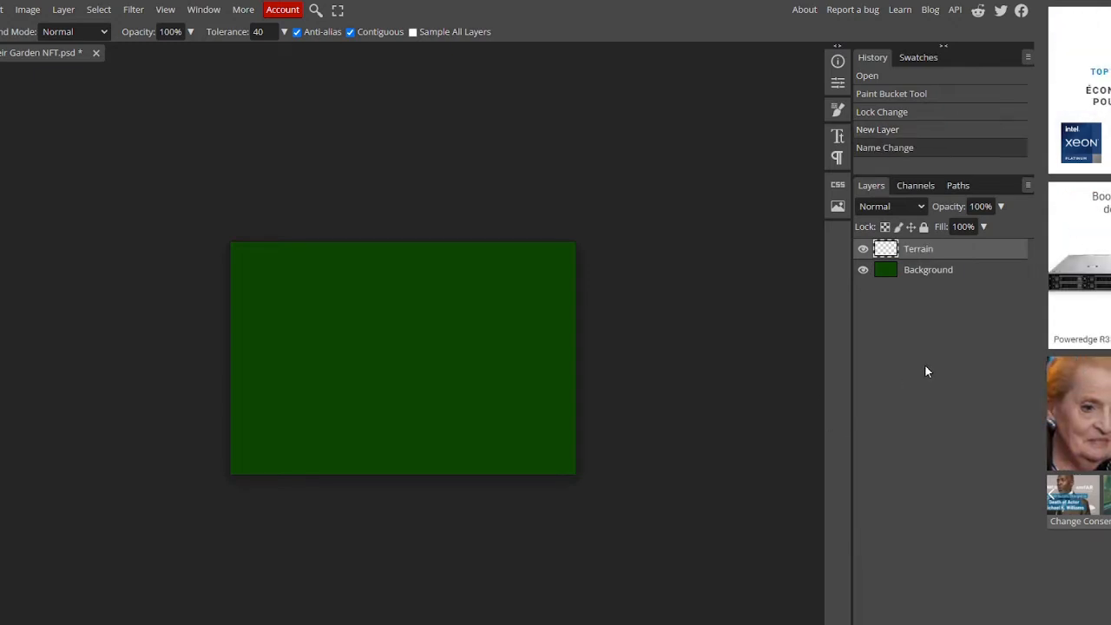
Step: Hide the Background layer and set the foreground colour to an olive brown (6a5c0e)
click(863, 270)
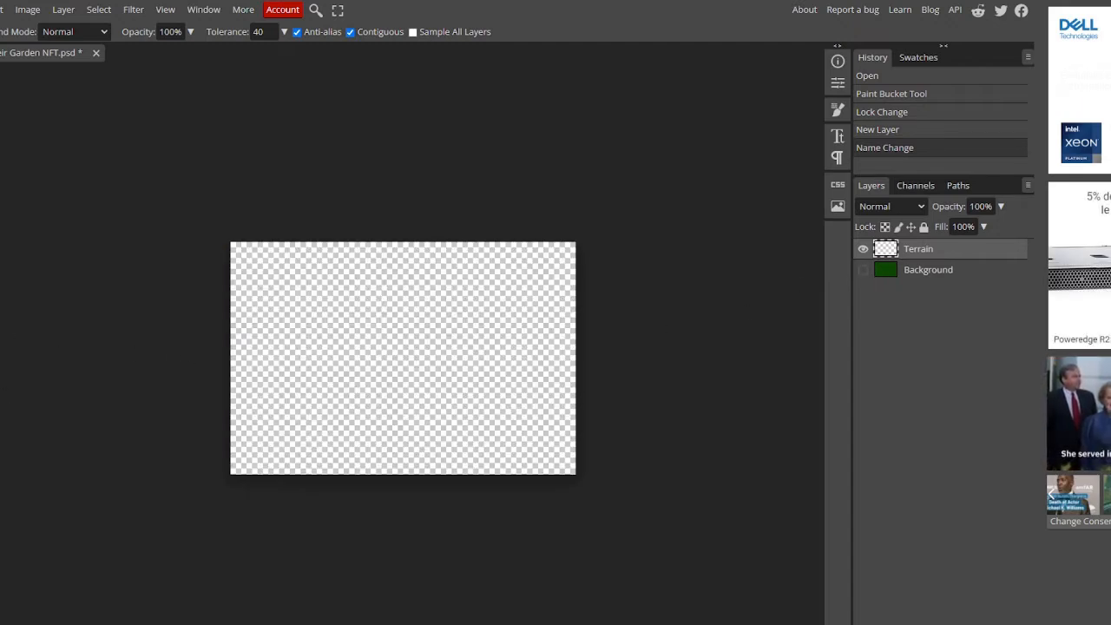
click(1, 399)
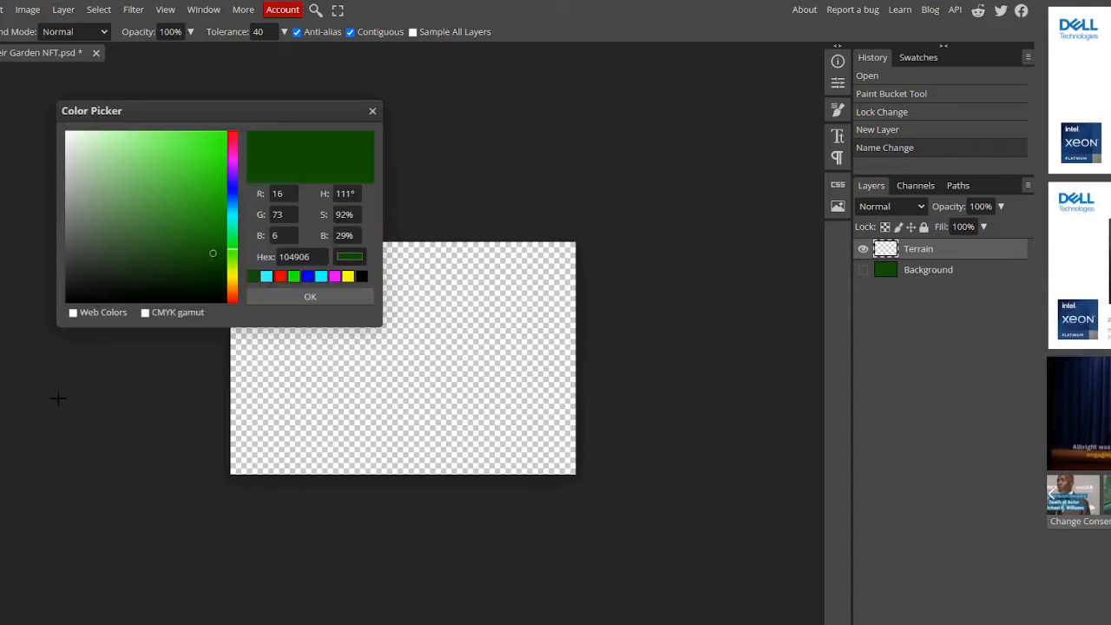
click(233, 281)
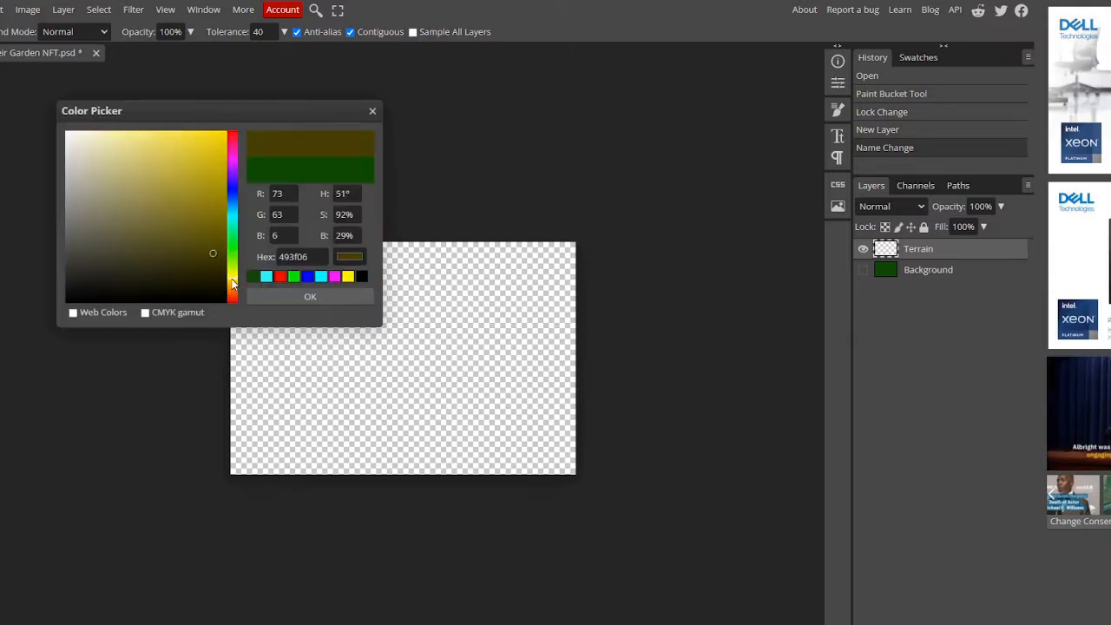
click(200, 235)
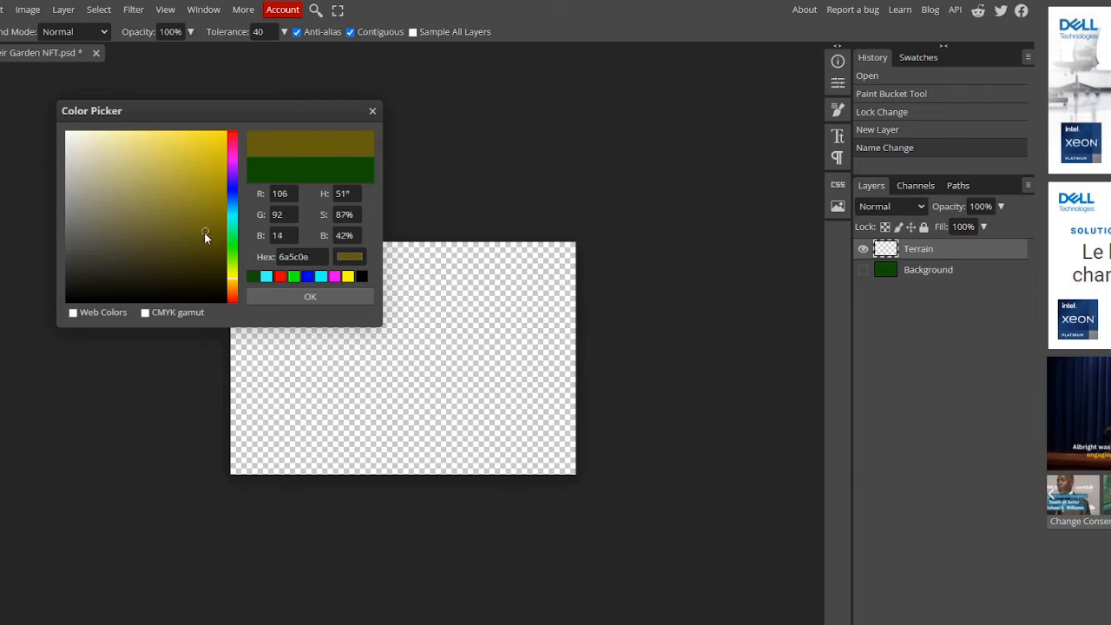
click(281, 296)
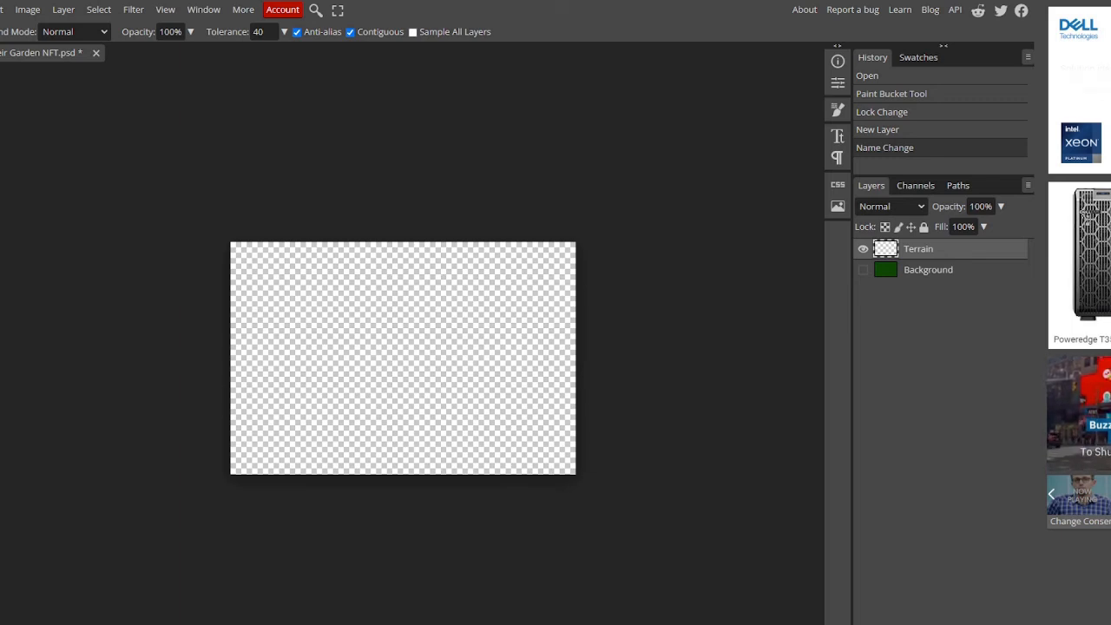
Step: Draw a wavy terrain line across the full width of the canvas on the Terrain layer with the Free Pen tool
right_click(0, 352)
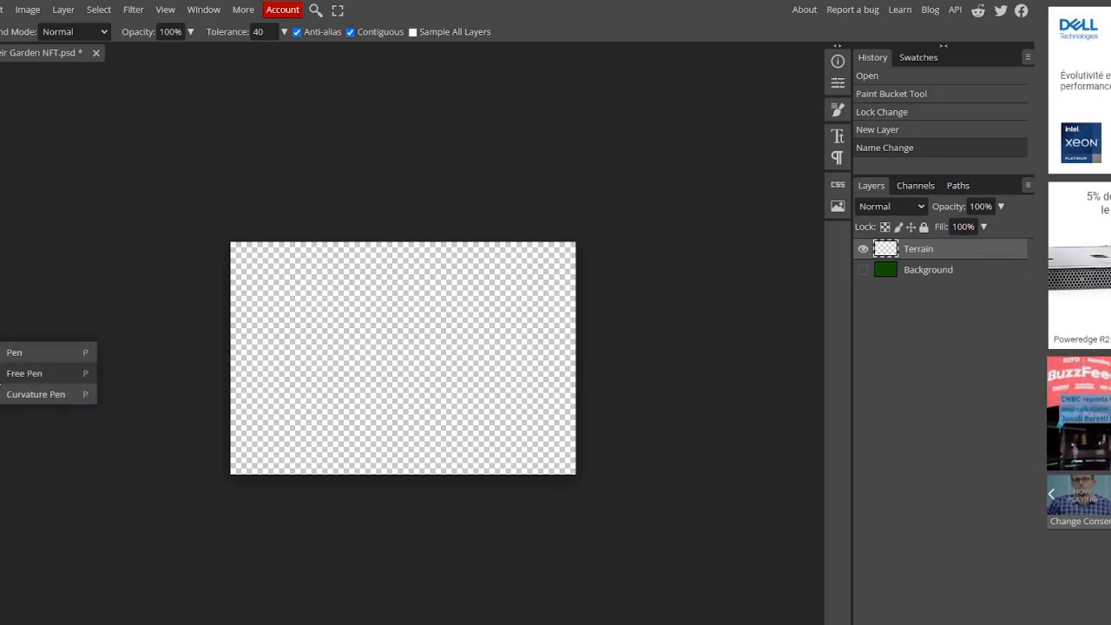
click(25, 373)
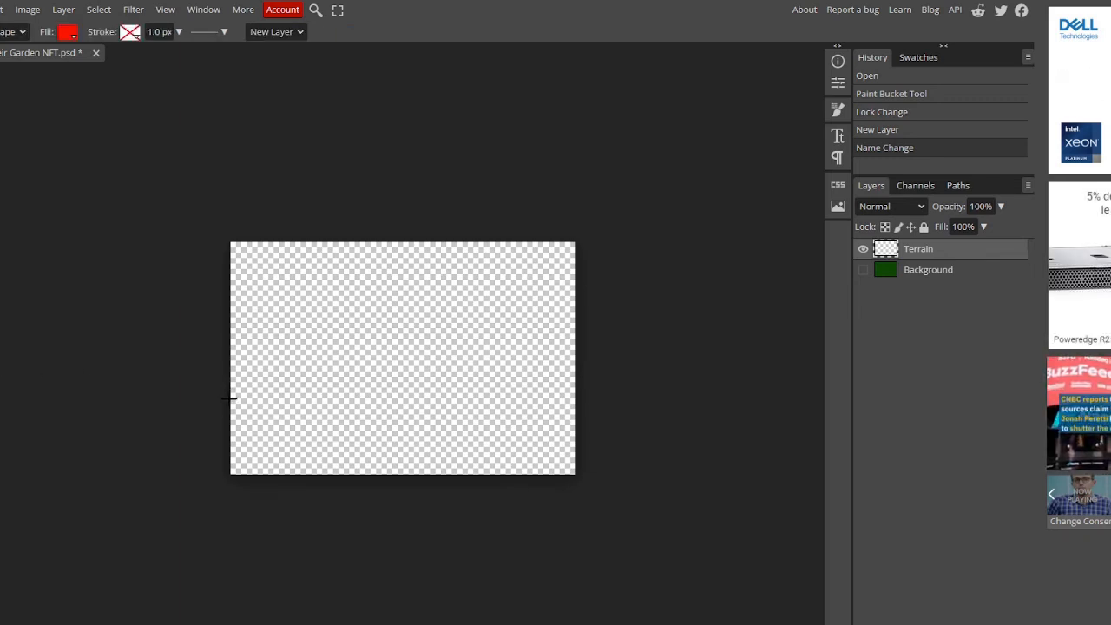
mouse_move(231, 397)
mouse_down()
mouse_move(294, 379)
mouse_move(368, 421)
mouse_move(413, 424)
mouse_move(481, 395)
mouse_move(583, 396)
mouse_up()
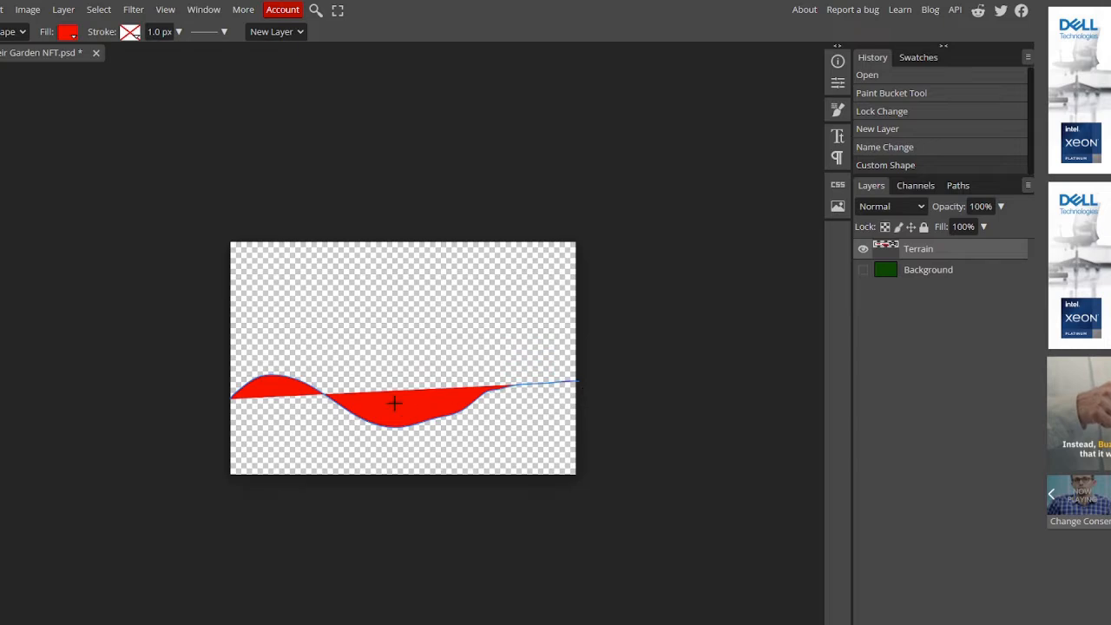
Step: Remove the fill from the terrain shape and give it a solid olive brown (725d0b) stroke
click(69, 35)
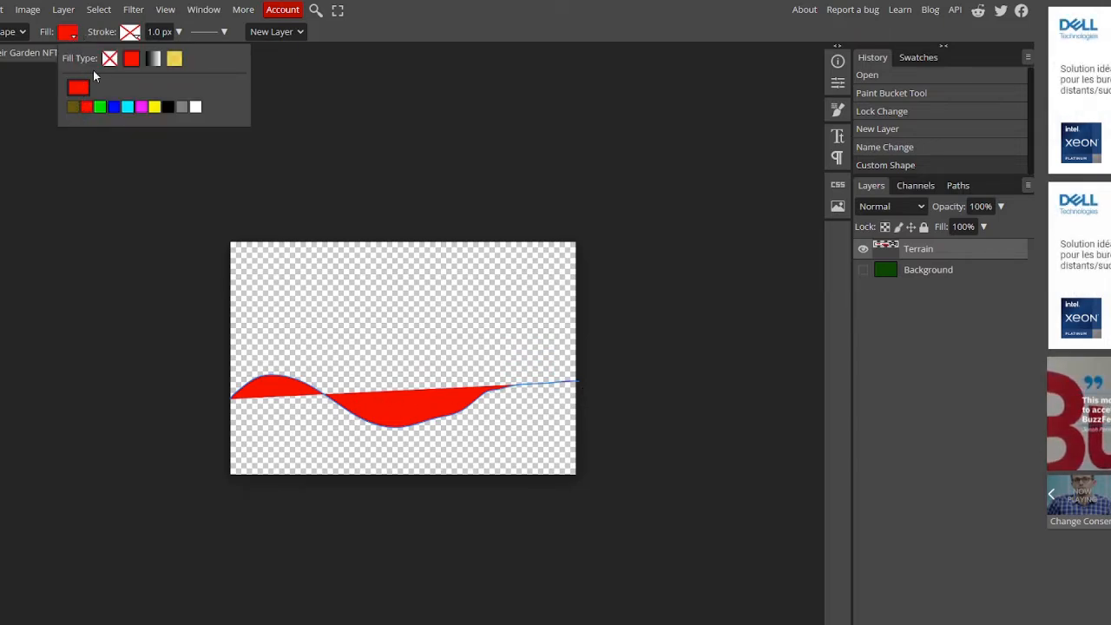
click(110, 59)
click(129, 35)
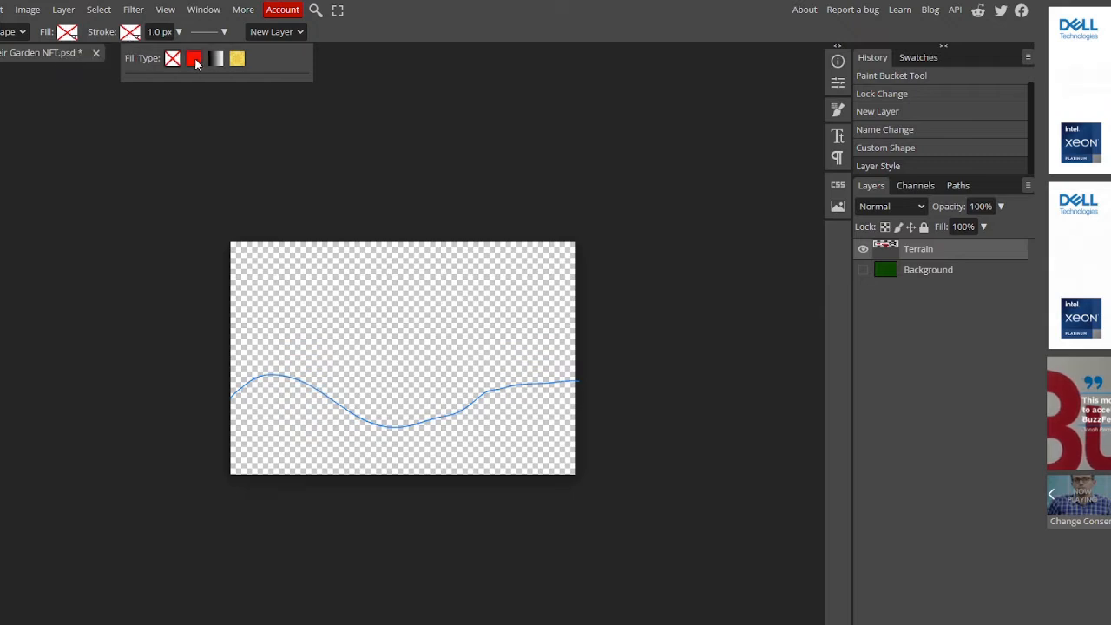
click(194, 61)
click(141, 88)
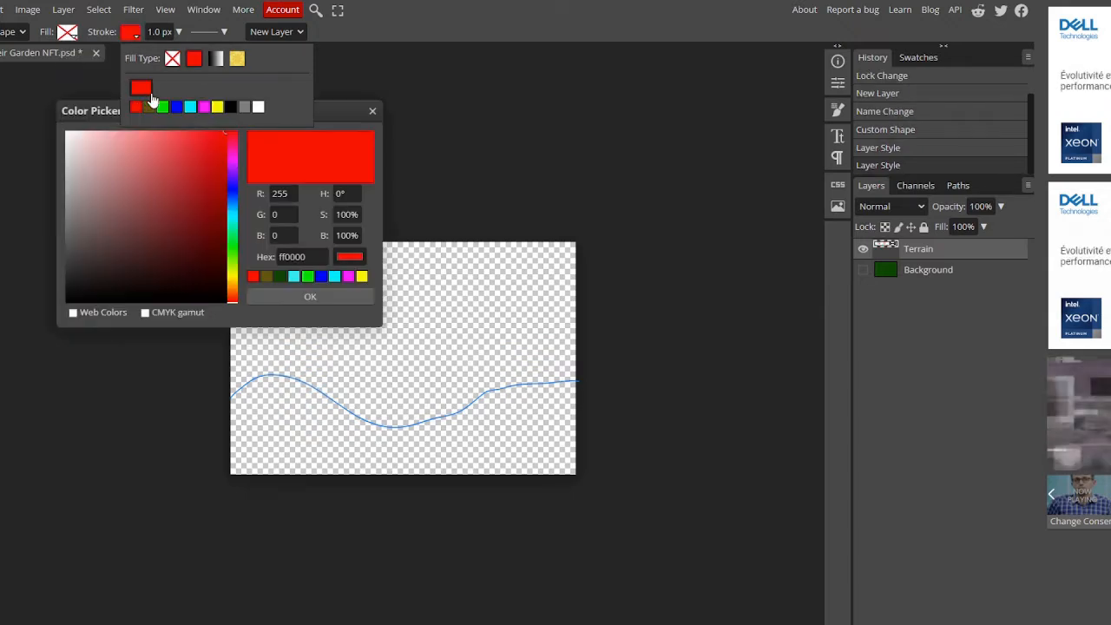
click(232, 279)
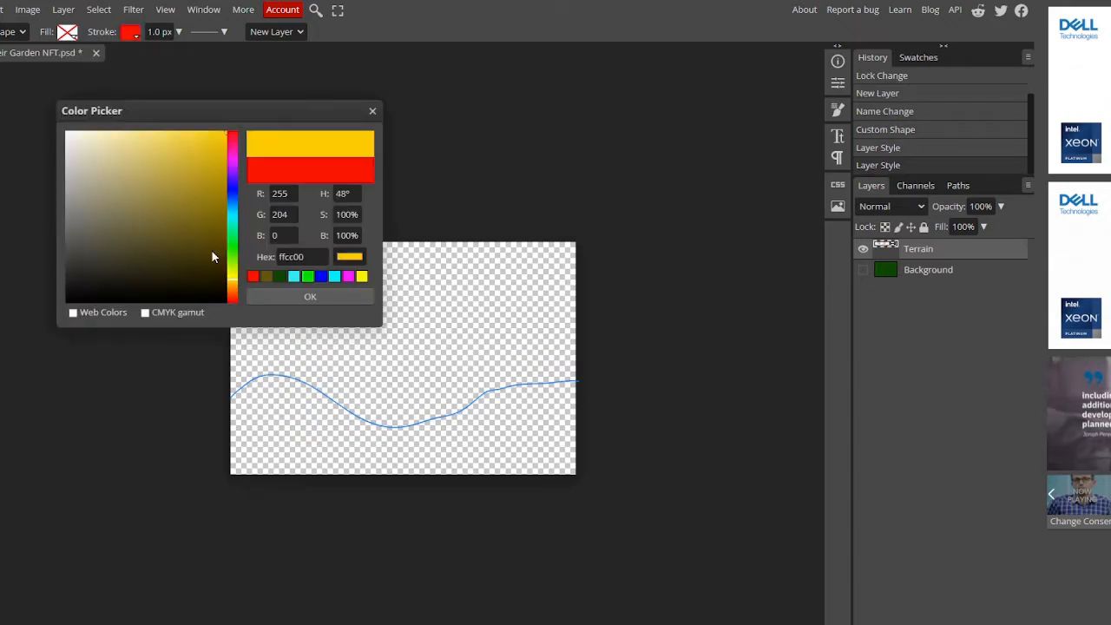
mouse_move(212, 250)
mouse_down()
mouse_move(206, 210)
mouse_move(210, 226)
mouse_up()
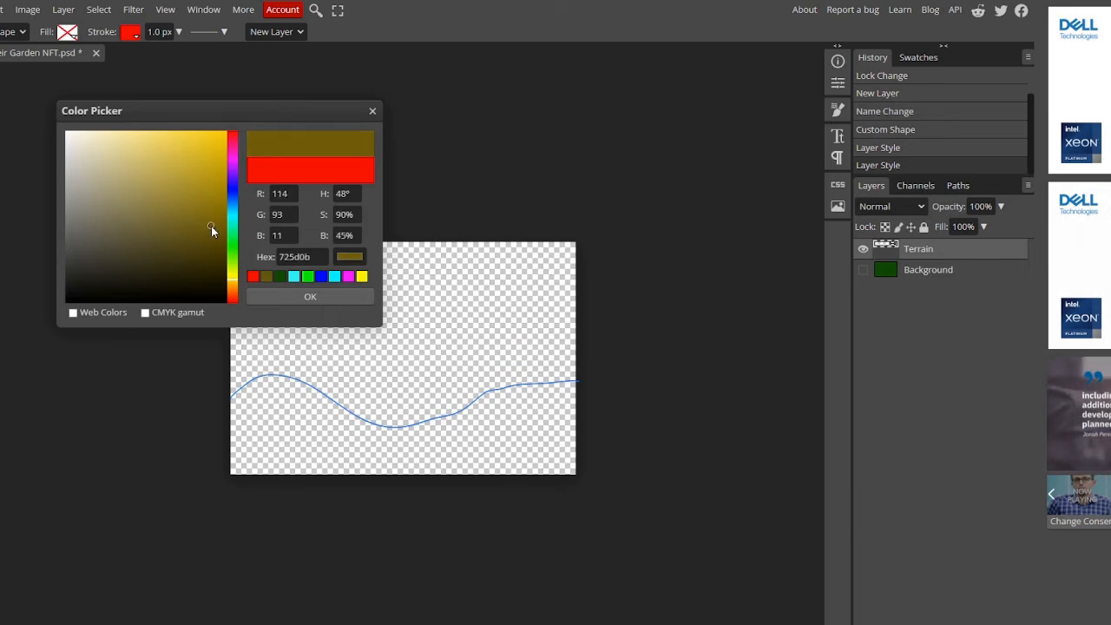
click(273, 300)
Step: Set the terrain line's stroke width to 5 px
click(161, 33)
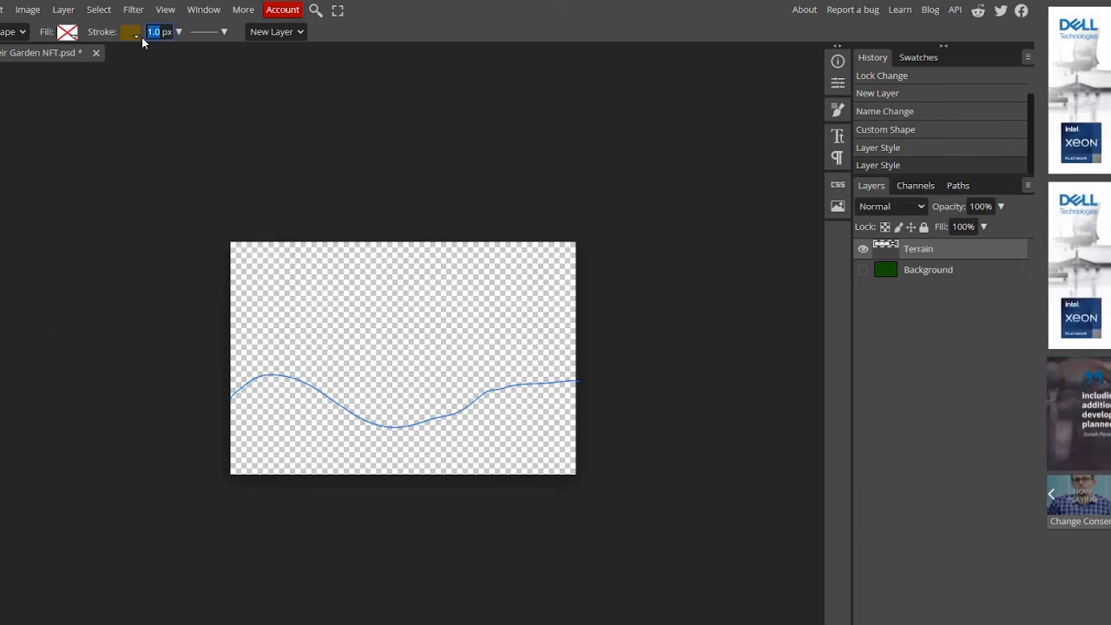
text(5)
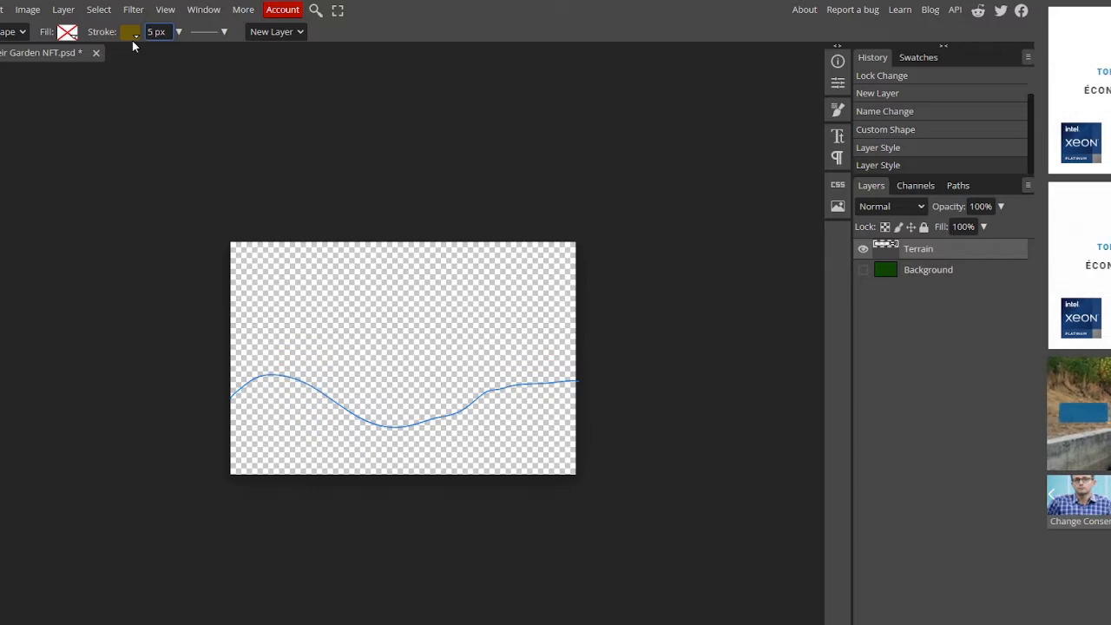
key(Return)
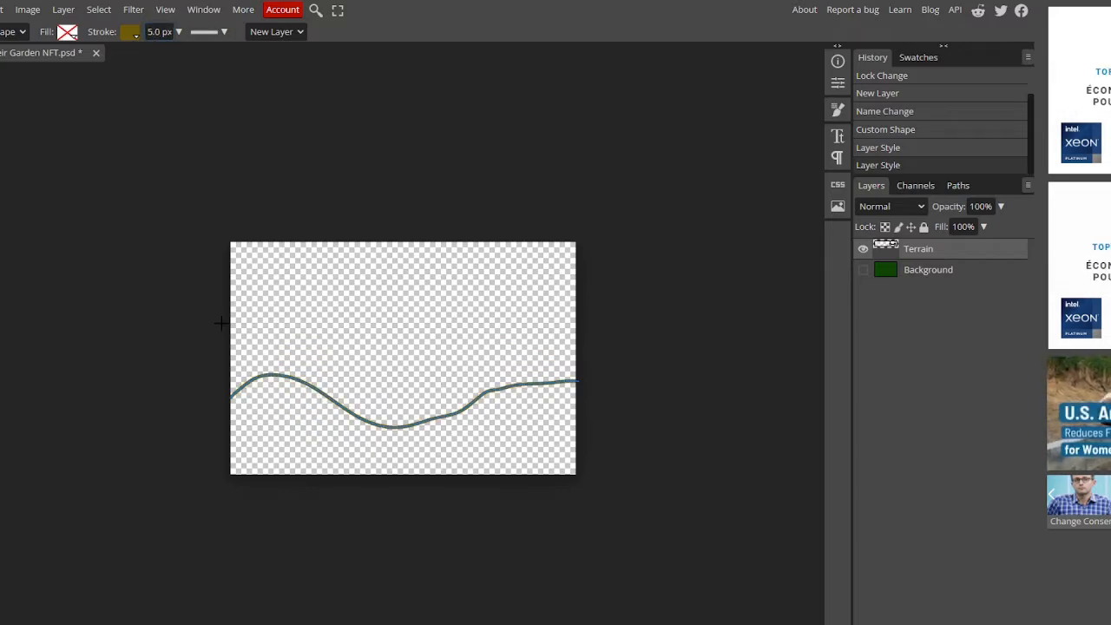
Step: Rasterize the Terrain layer and fill the area below the wavy line with the olive brown foreground colour using the Paint Bucket
right_click(908, 252)
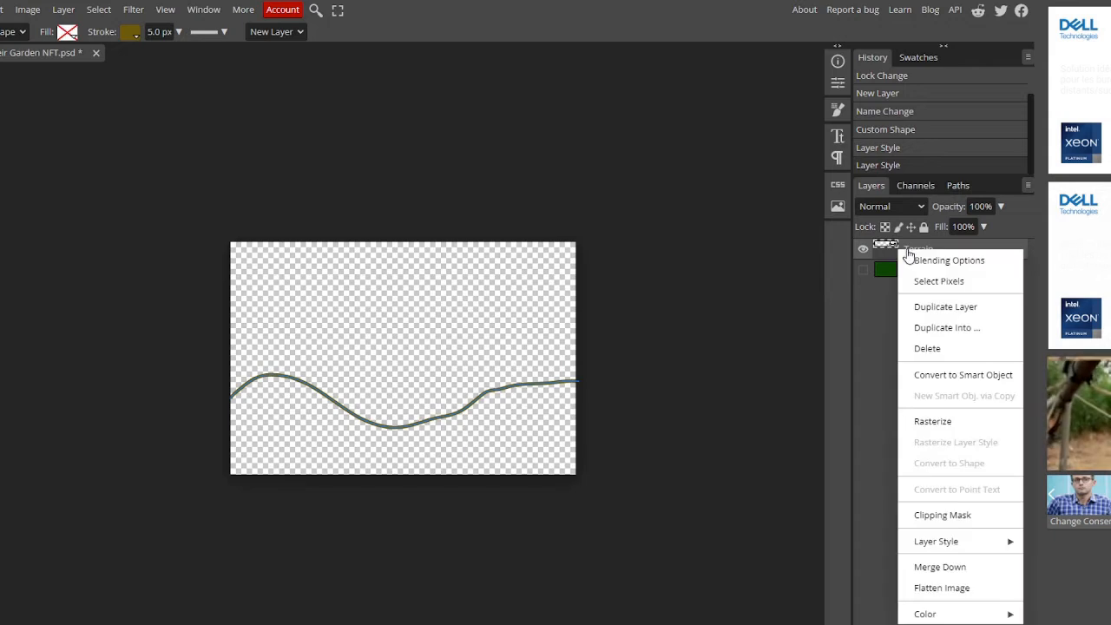
click(932, 424)
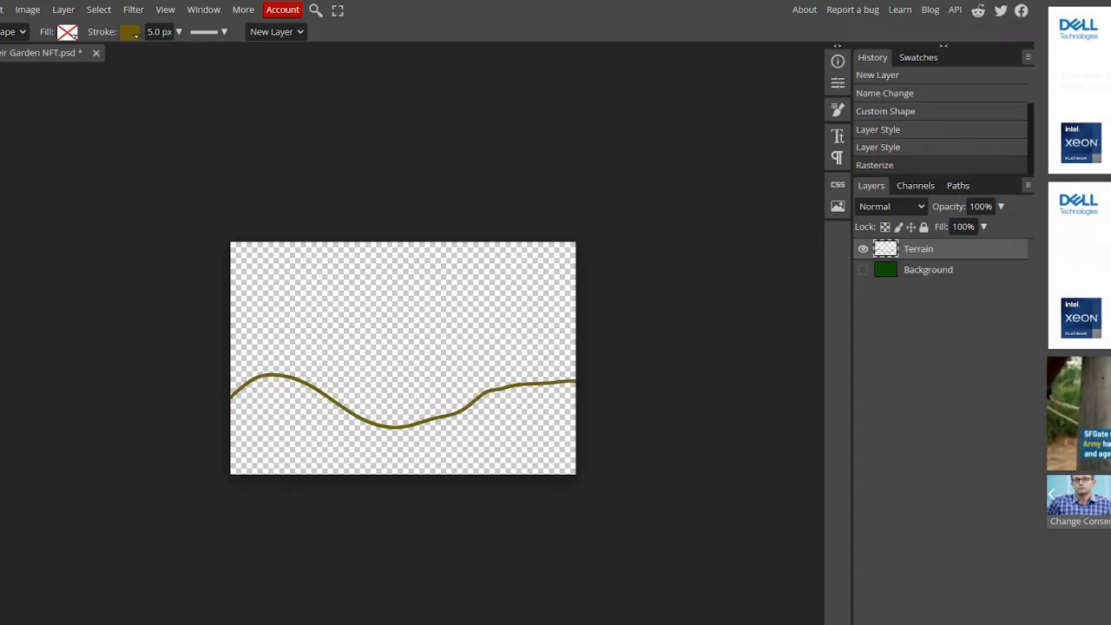
key(g)
click(320, 428)
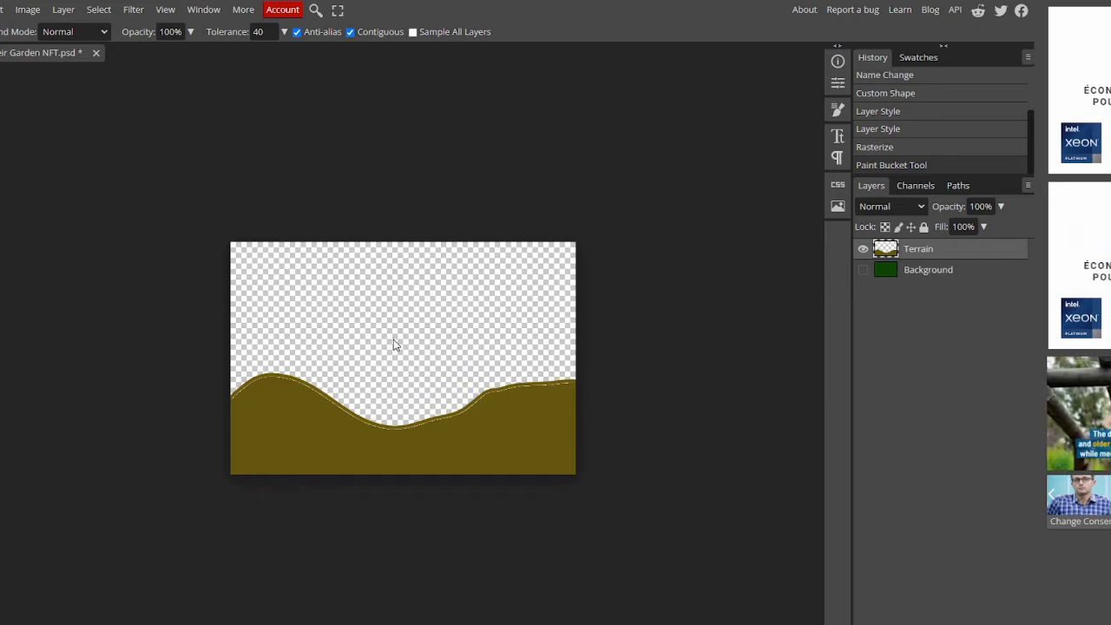
Step: Lasso a band around the thin unfilled seam along the terrain's left hill, down to the valley
click(166, 10)
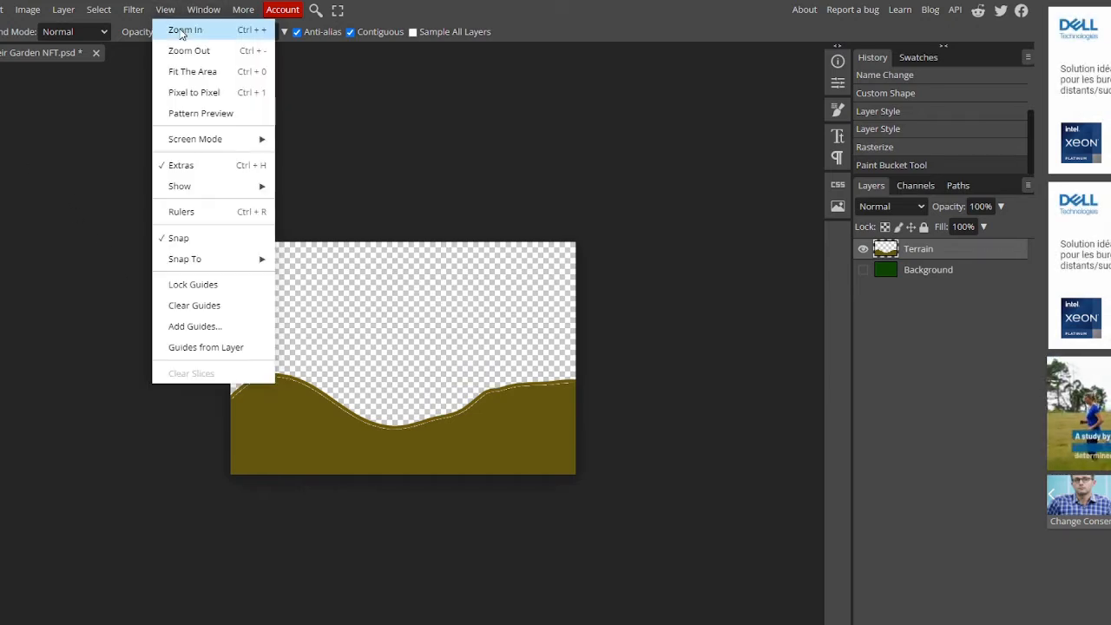
click(178, 27)
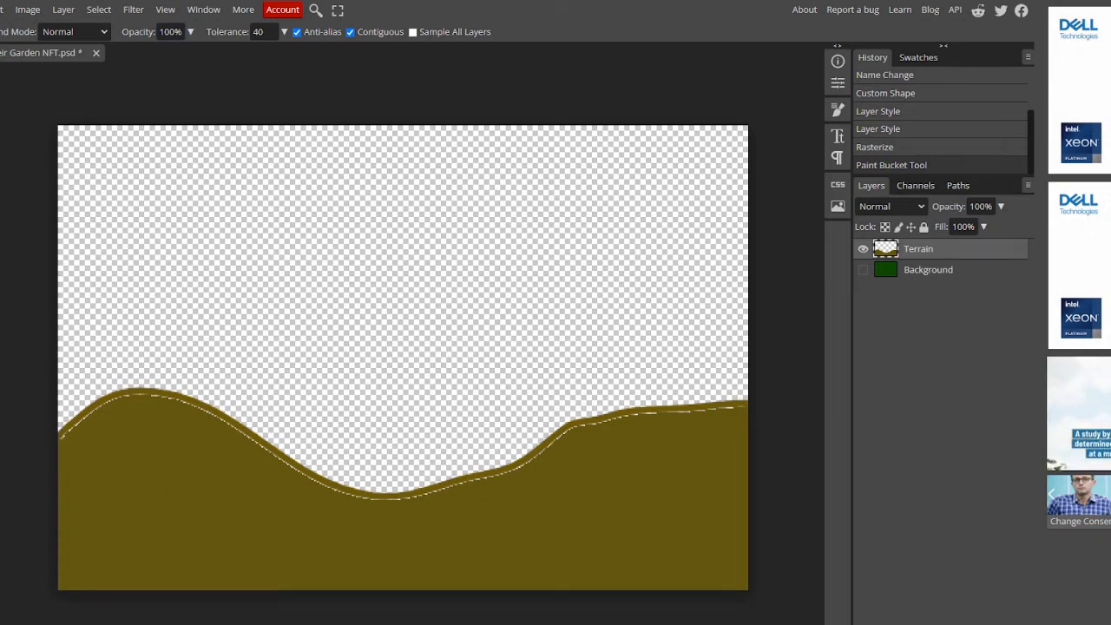
key(l)
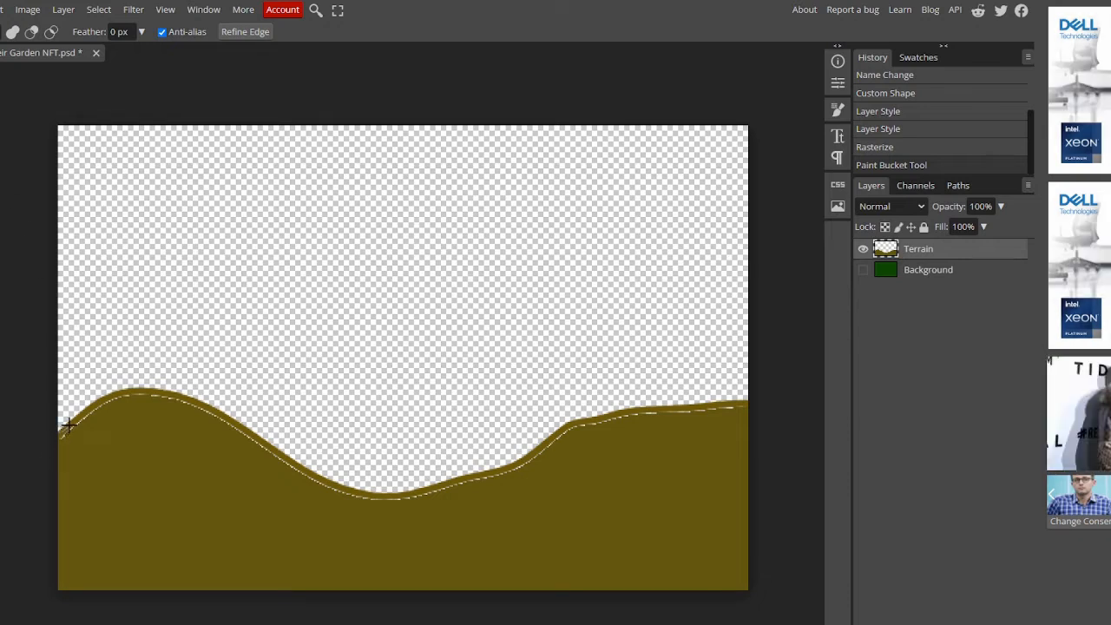
mouse_move(68, 423)
mouse_down()
mouse_move(99, 397)
mouse_move(128, 393)
mouse_move(206, 410)
mouse_up()
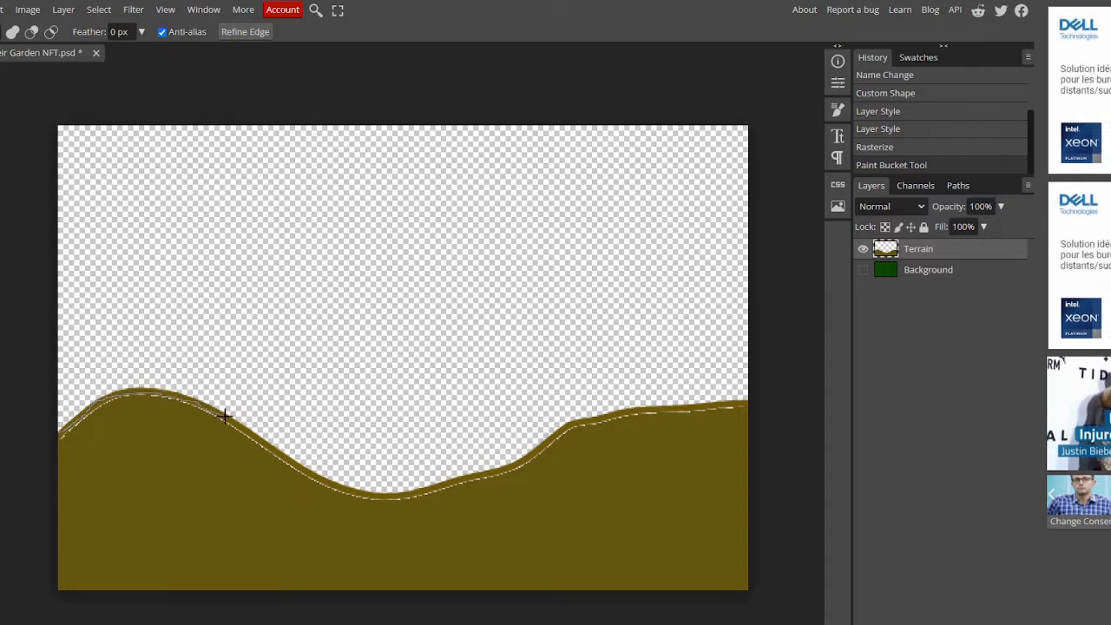
drag(267, 447, 293, 461)
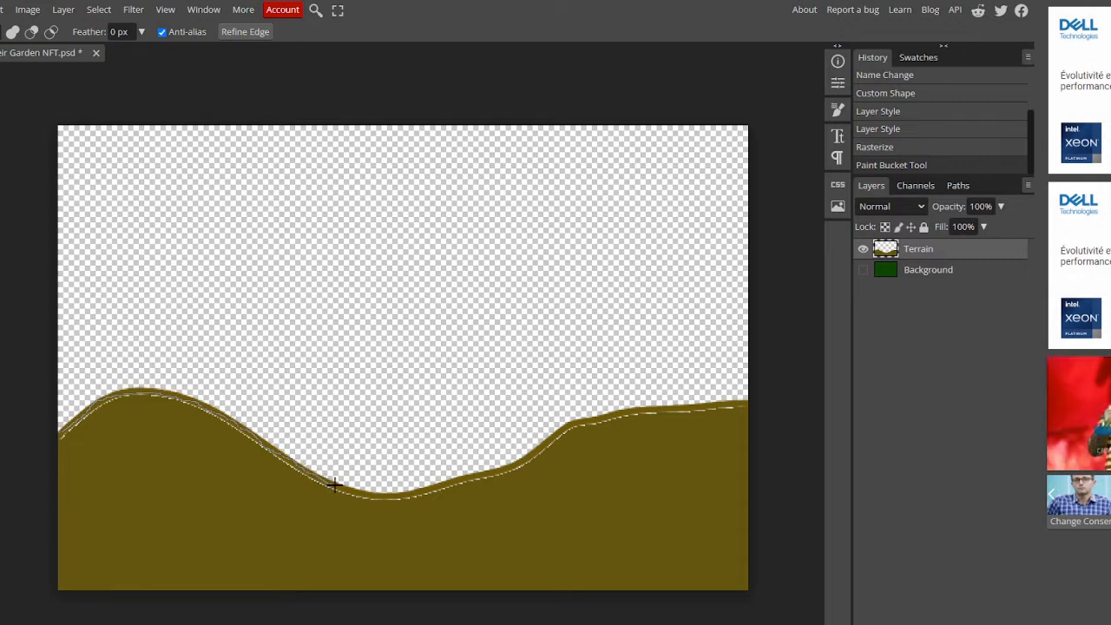
drag(351, 493, 381, 498)
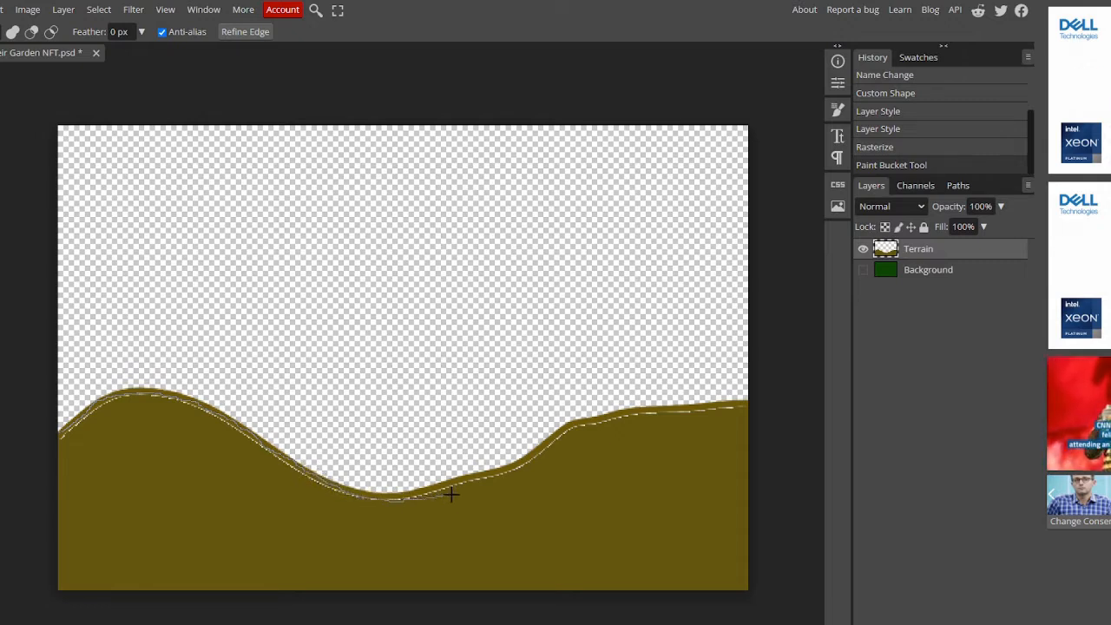
mouse_move(451, 493)
mouse_down()
mouse_move(445, 526)
mouse_move(343, 521)
mouse_up()
drag(144, 426, 77, 426)
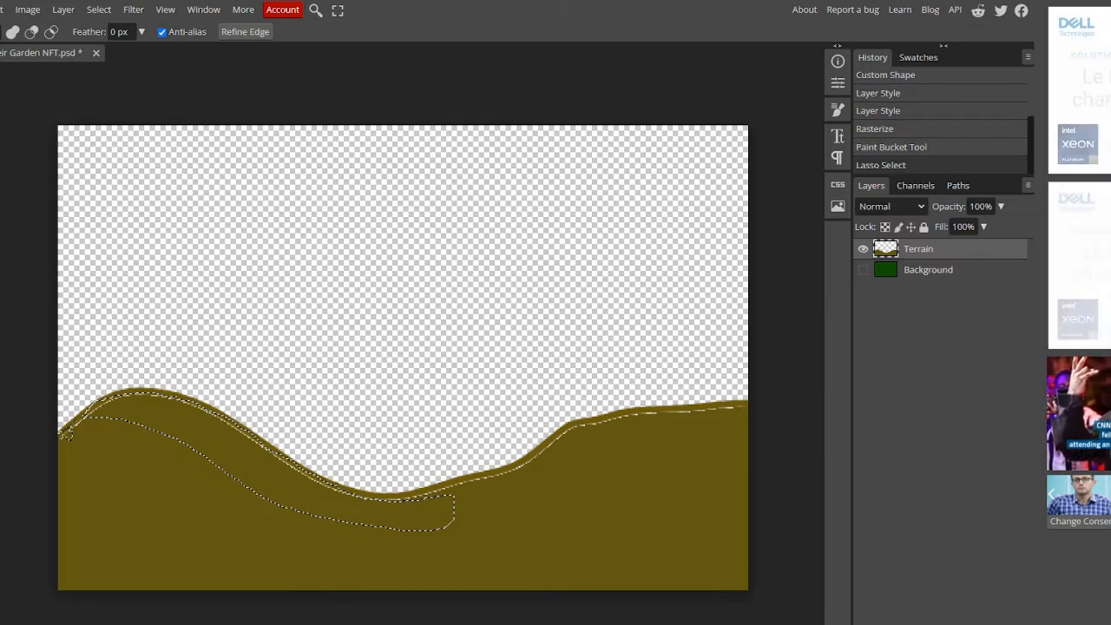
Step: Fill the selected band with Content Aware at Normal blend mode and 100% opacity, and deselect it
click(2, 10)
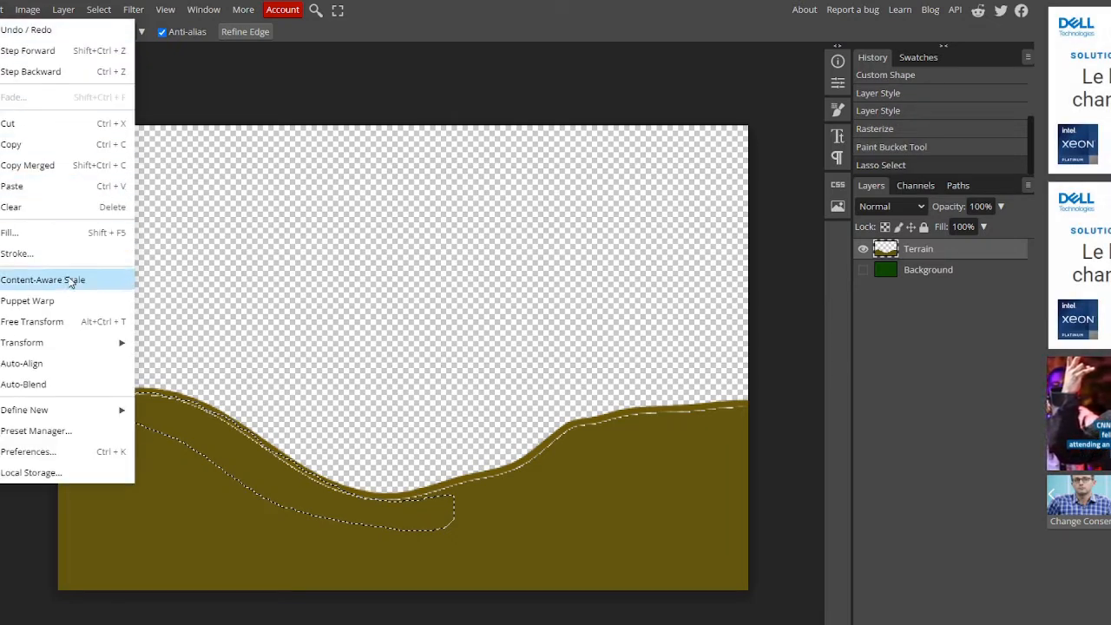
mouse_move(73, 420)
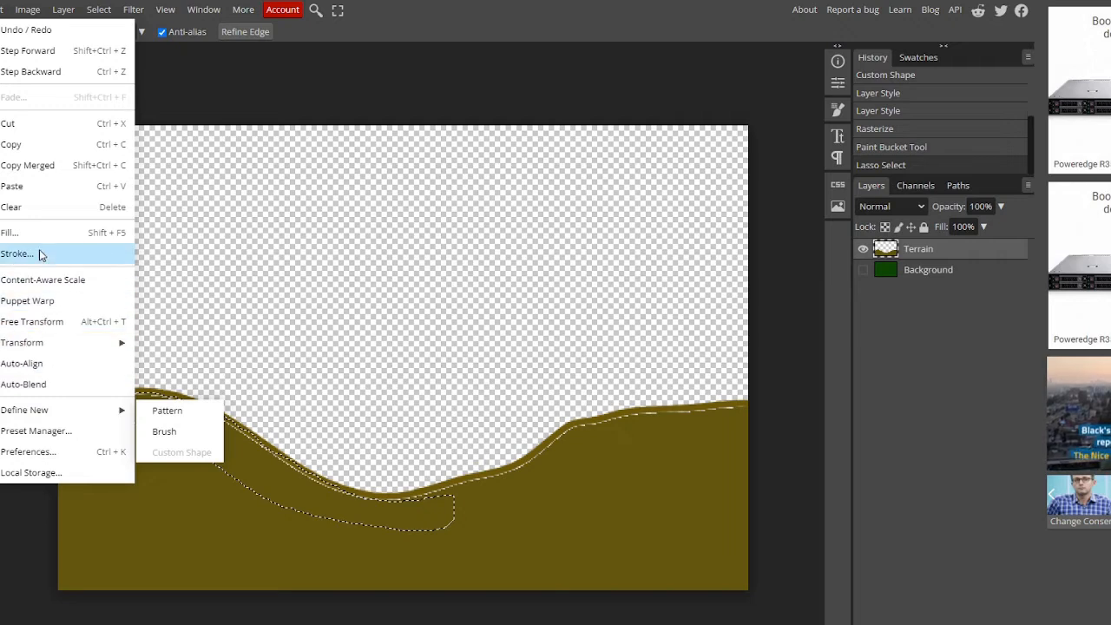
click(18, 232)
click(174, 145)
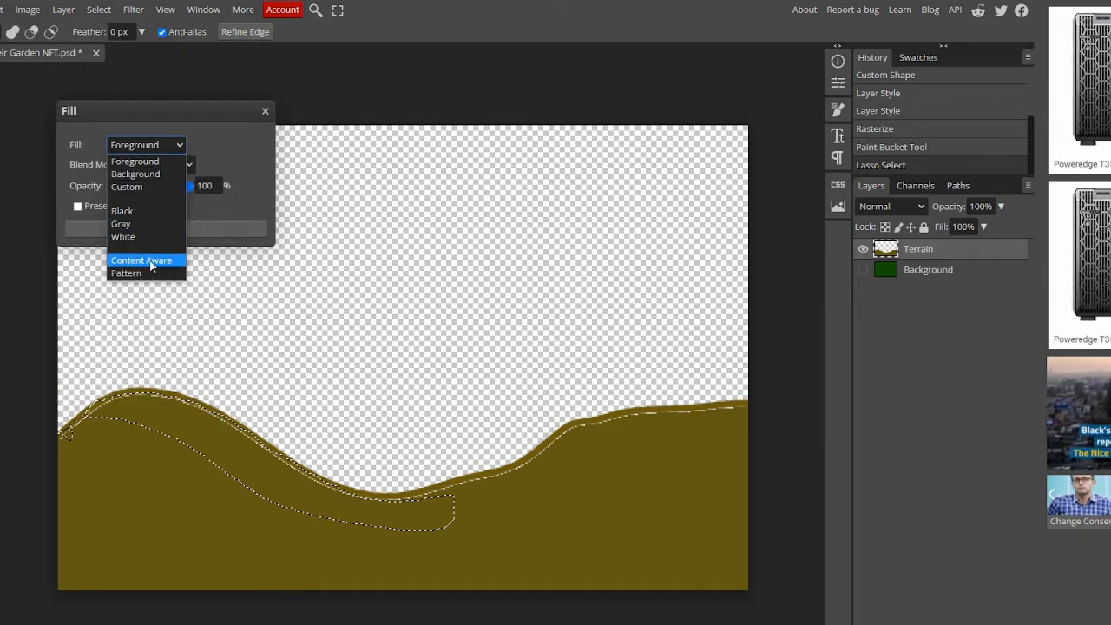
click(143, 260)
click(166, 167)
click(165, 178)
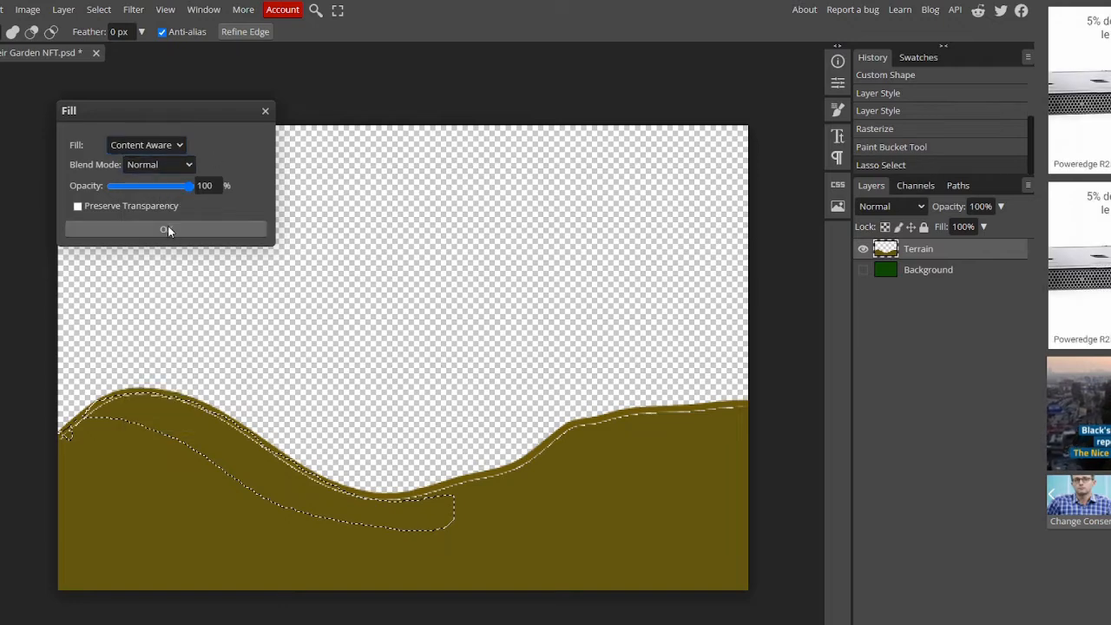
drag(193, 117, 789, 70)
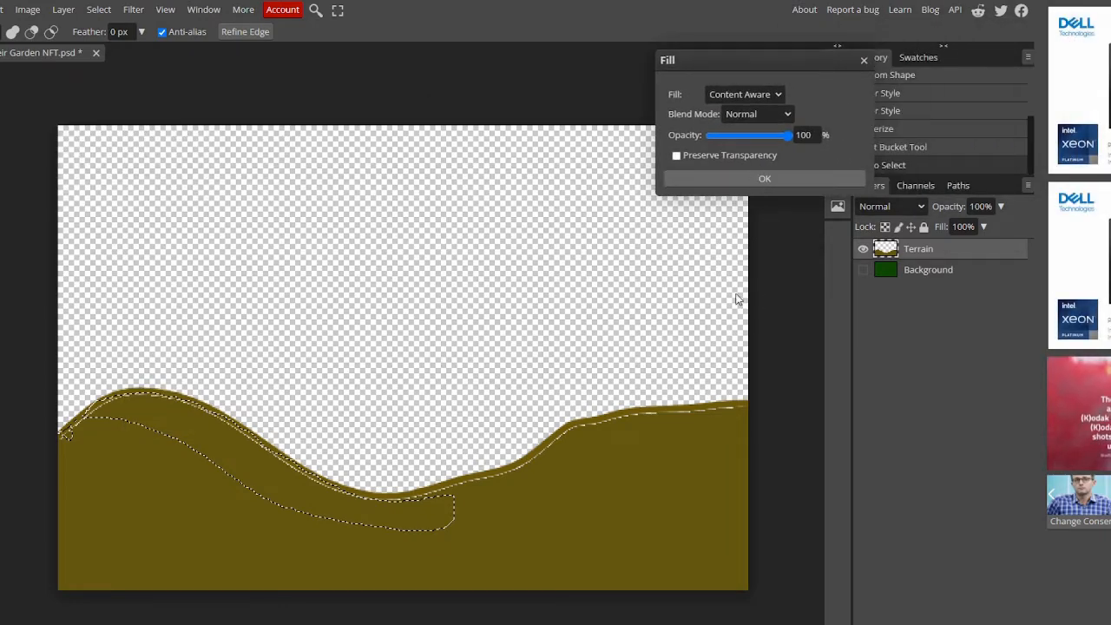
click(764, 179)
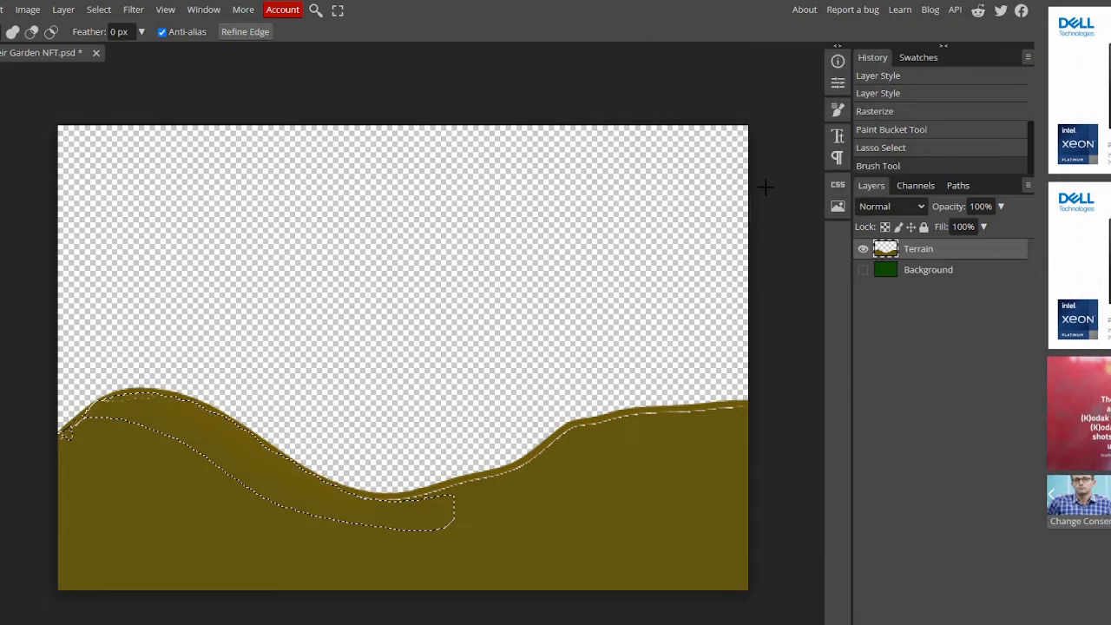
click(243, 567)
click(141, 510)
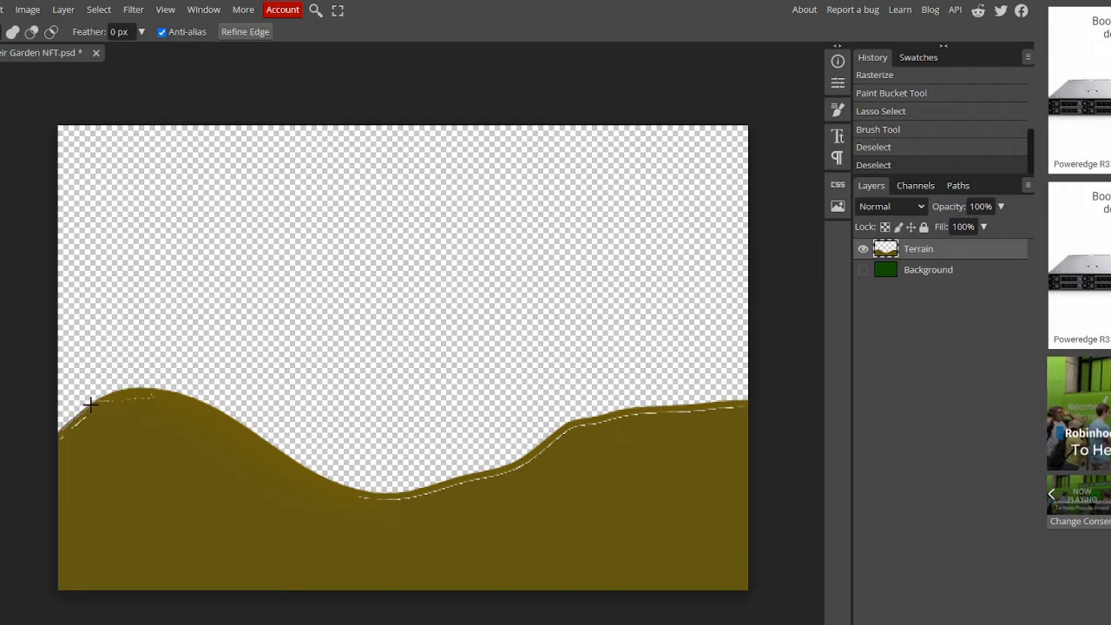
Step: Lasso the leftover seam near the canvas's left edge, fill it with Content Aware, and deselect it
mouse_move(127, 394)
mouse_down()
mouse_move(148, 390)
mouse_move(162, 404)
mouse_move(59, 438)
mouse_up()
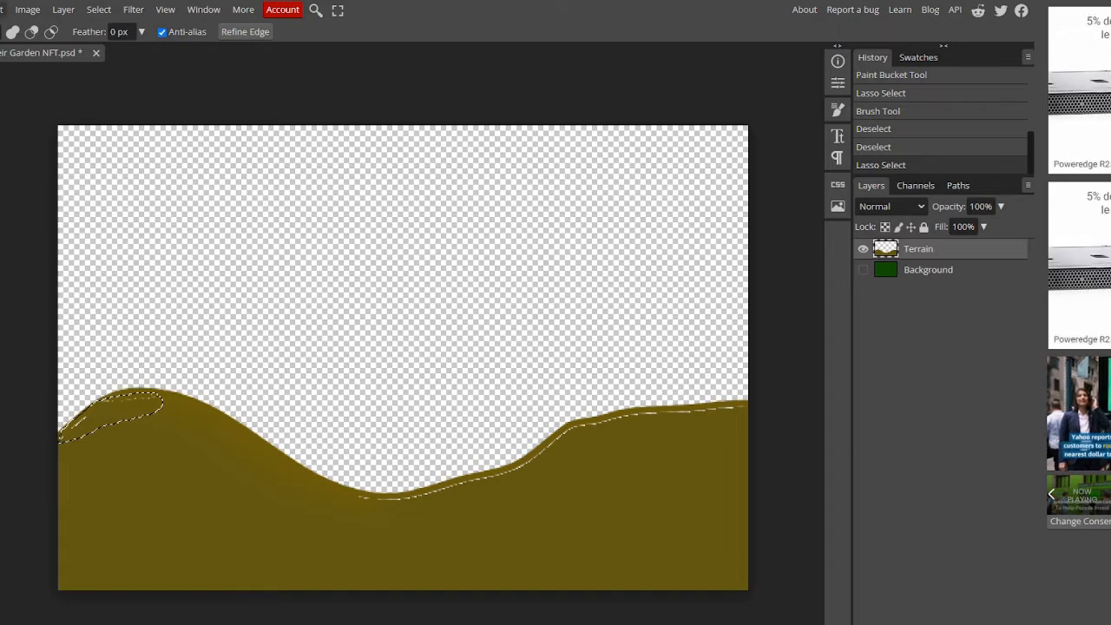
click(3, 10)
click(26, 230)
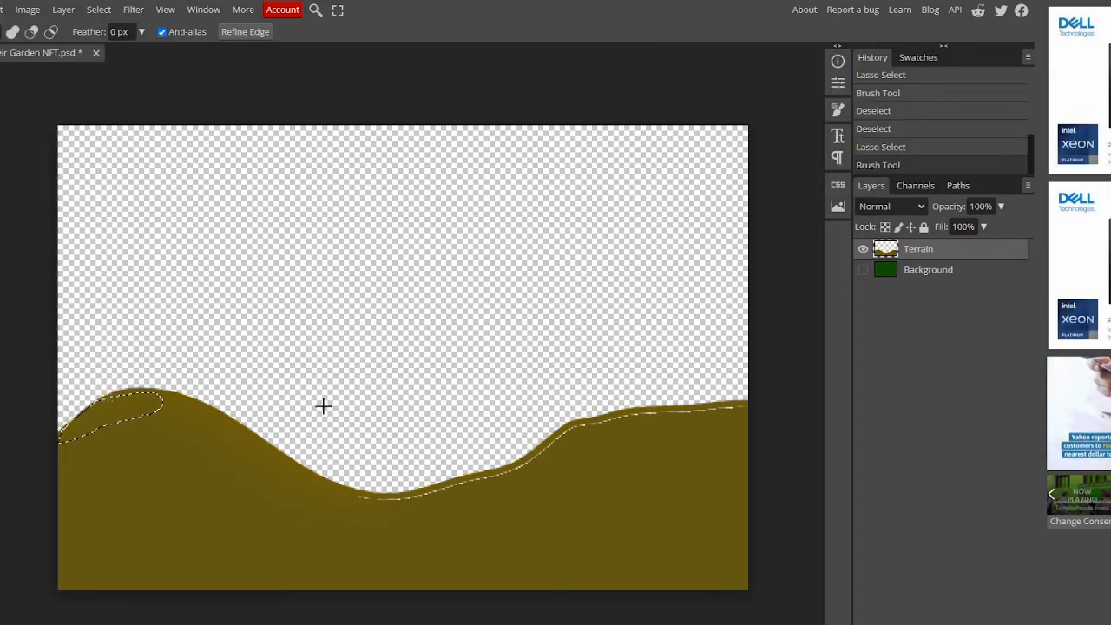
key(ctrl+d)
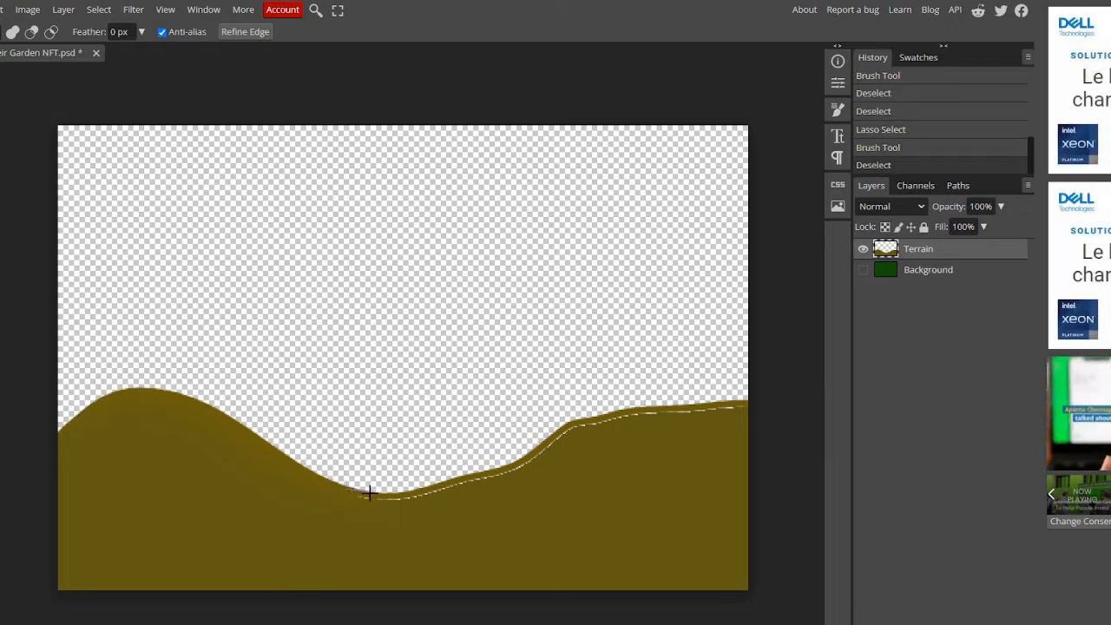
Step: Lasso a band around the thin unfilled seam from the terrain's valley up to the canvas's right edge
drag(369, 492, 419, 491)
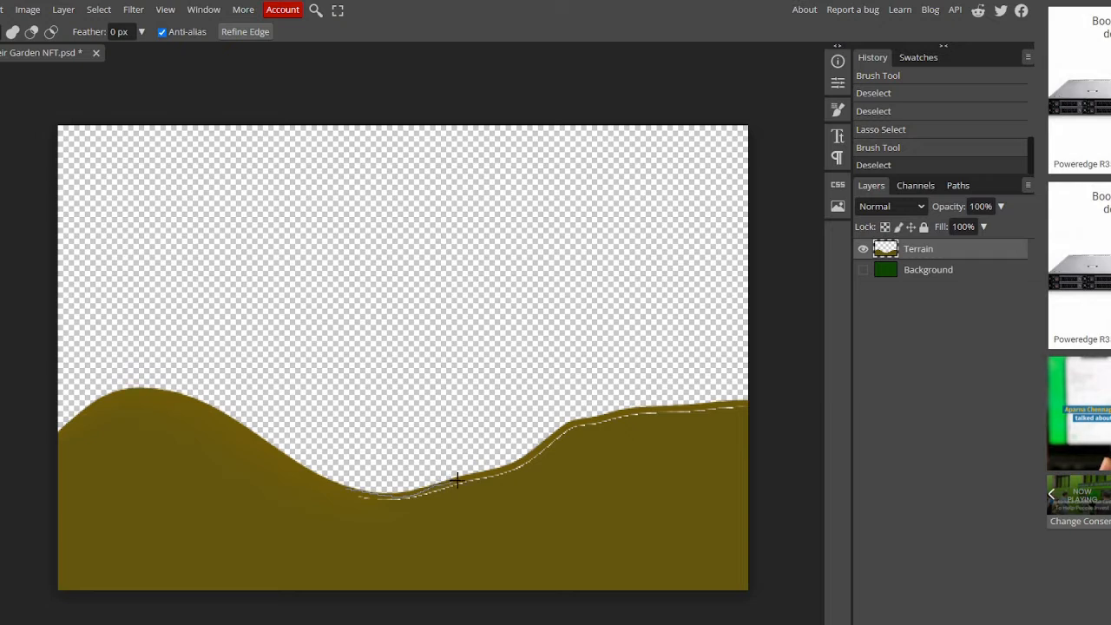
drag(504, 468, 538, 445)
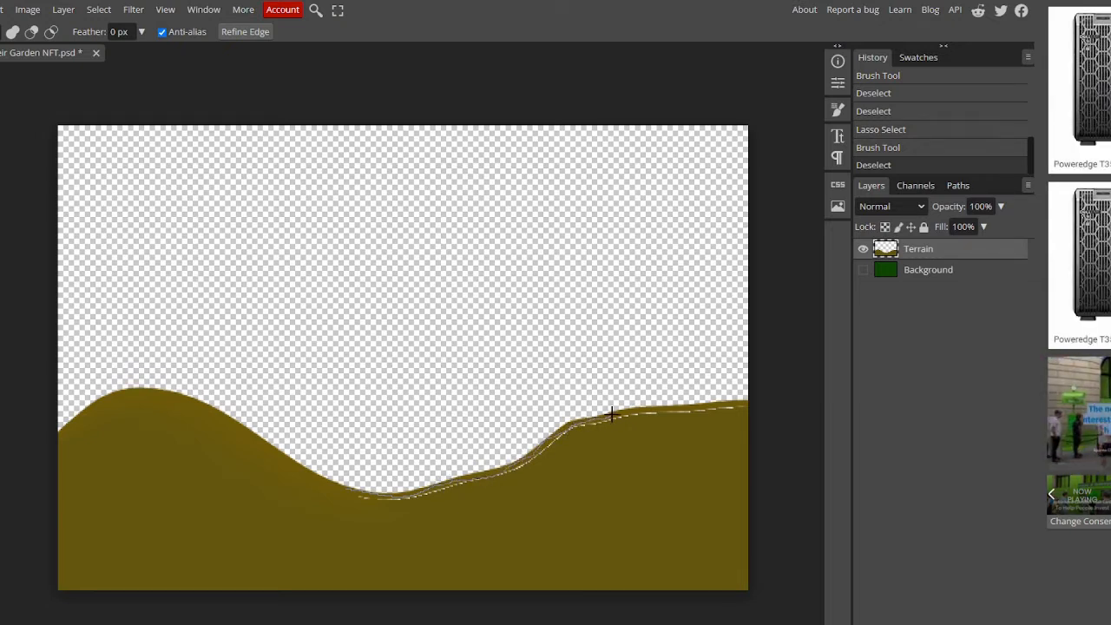
drag(611, 415, 655, 408)
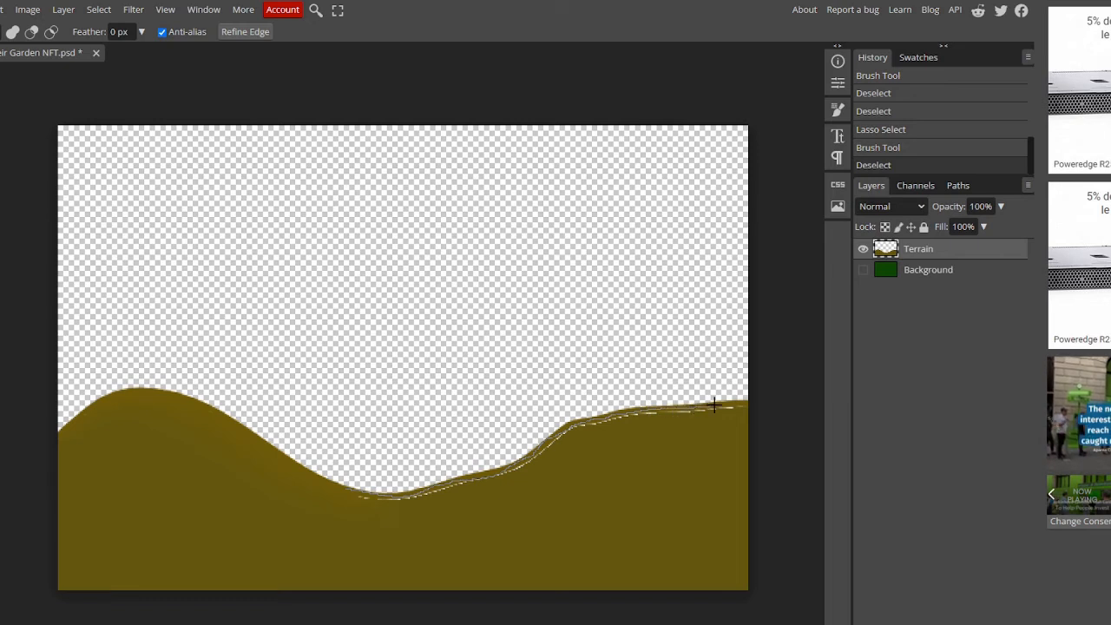
drag(734, 412, 484, 487)
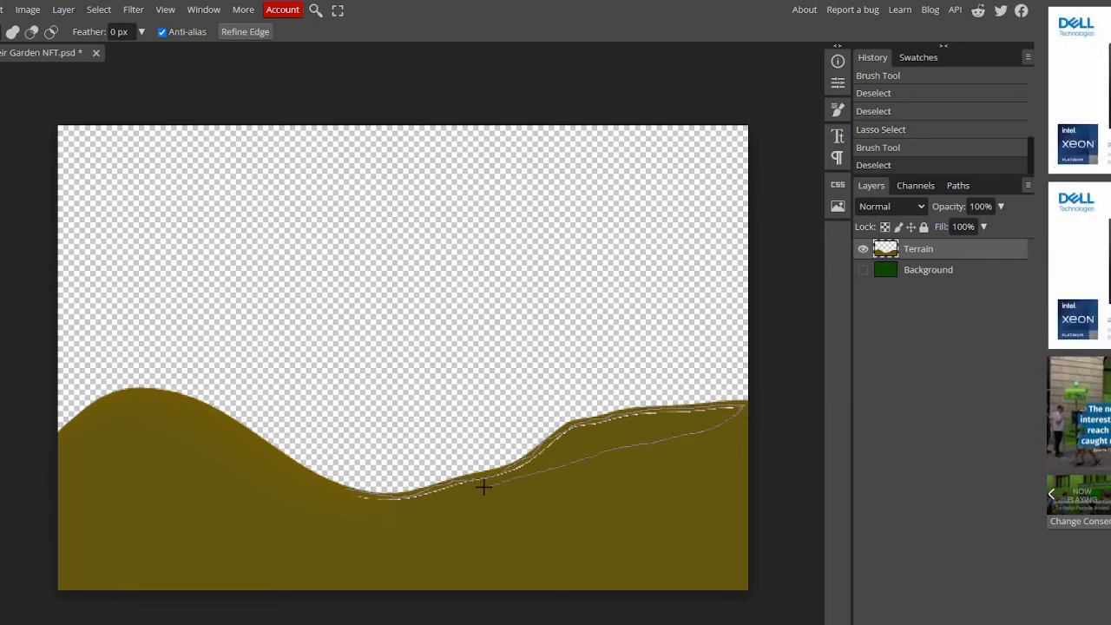
drag(347, 497, 347, 495)
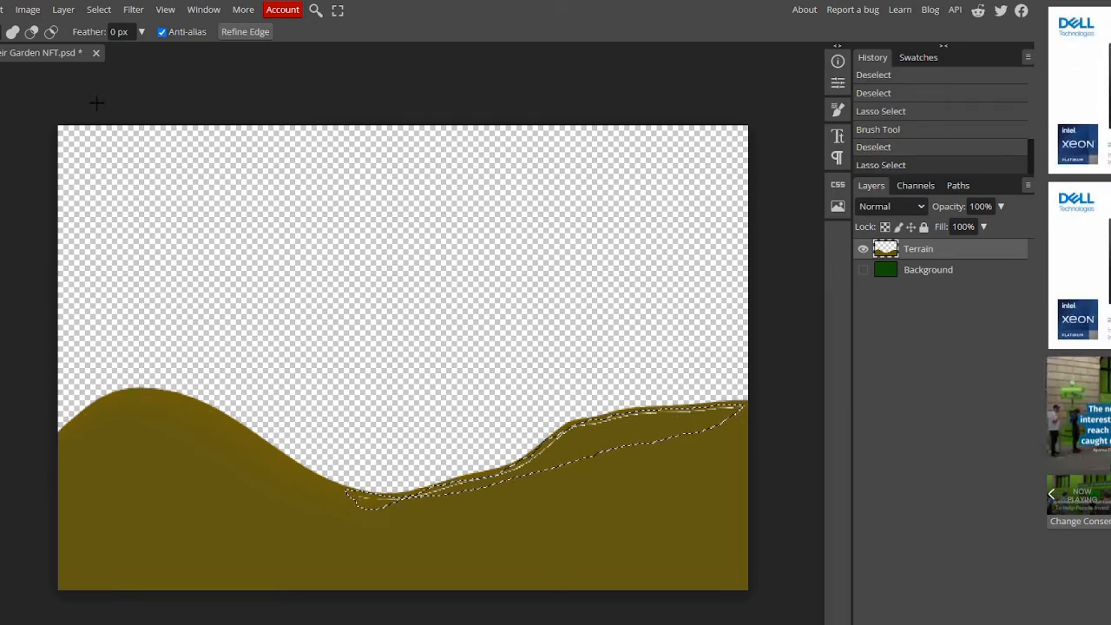
Step: Fill the selected right-hand band with Content Aware at Normal blend mode and 100% opacity, and deselect it
click(4, 9)
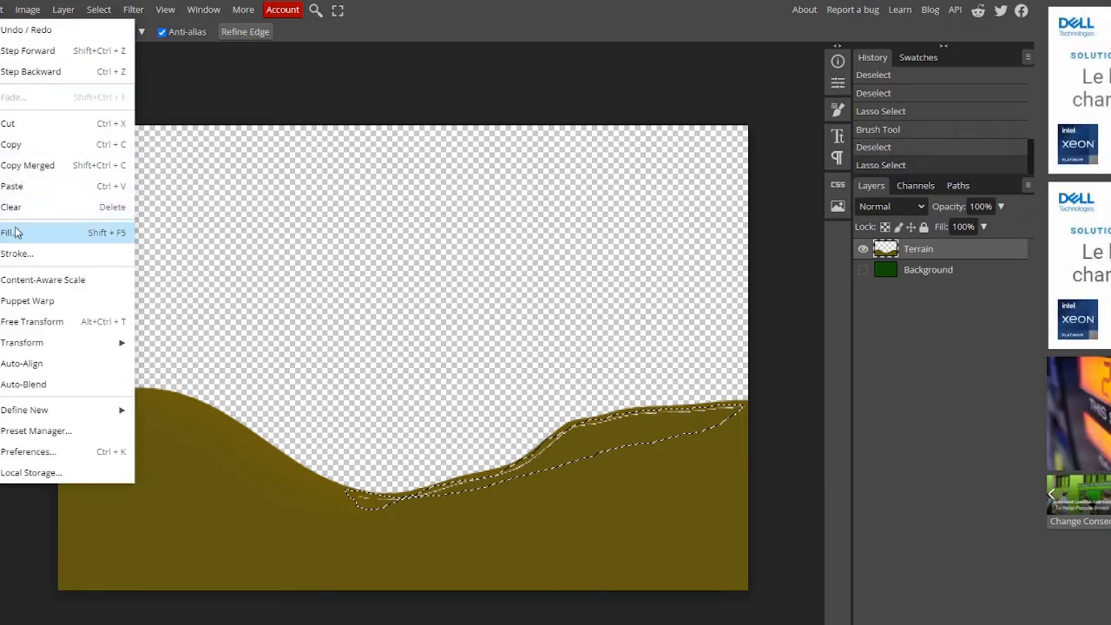
click(70, 230)
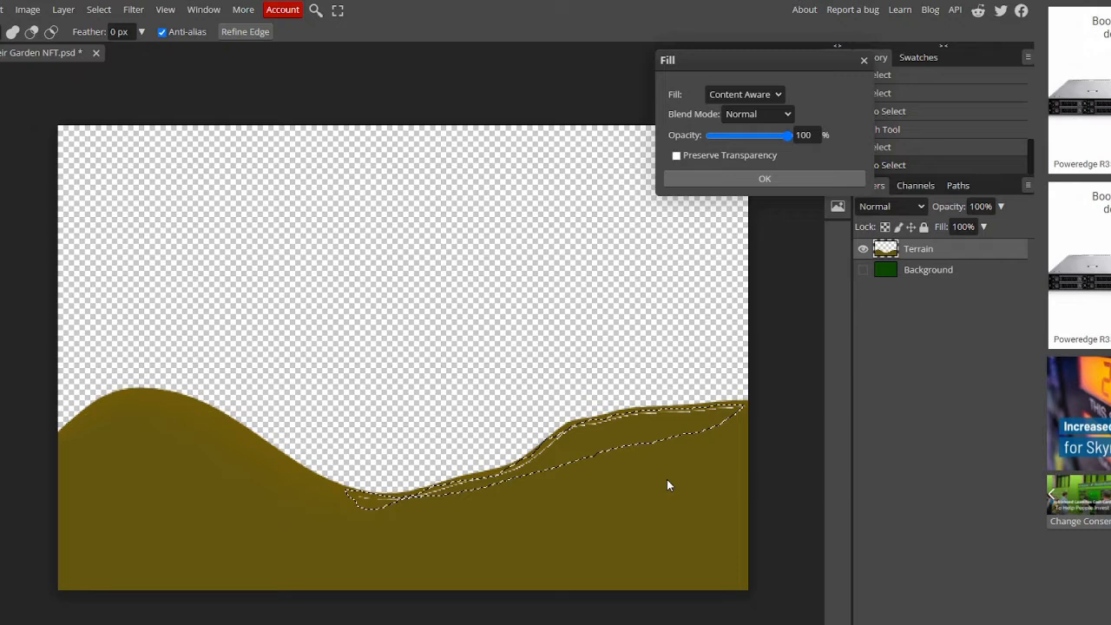
key(Return)
key(ctrl+d)
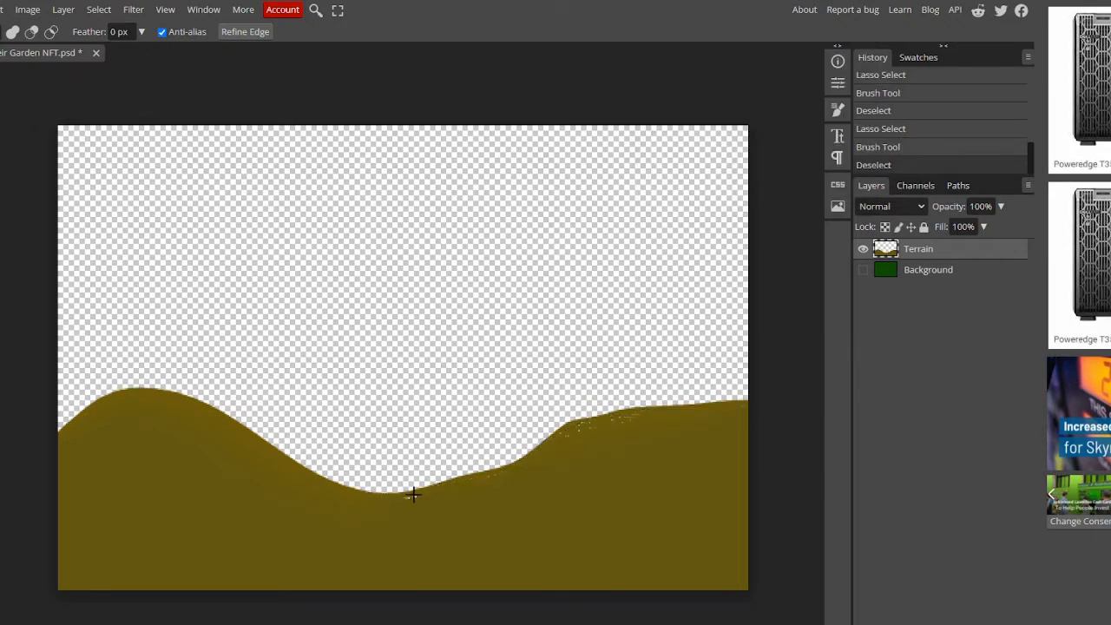
Step: Lasso the leftover specks at the lowest part of the valley and fill them with Content Aware
drag(406, 513, 391, 499)
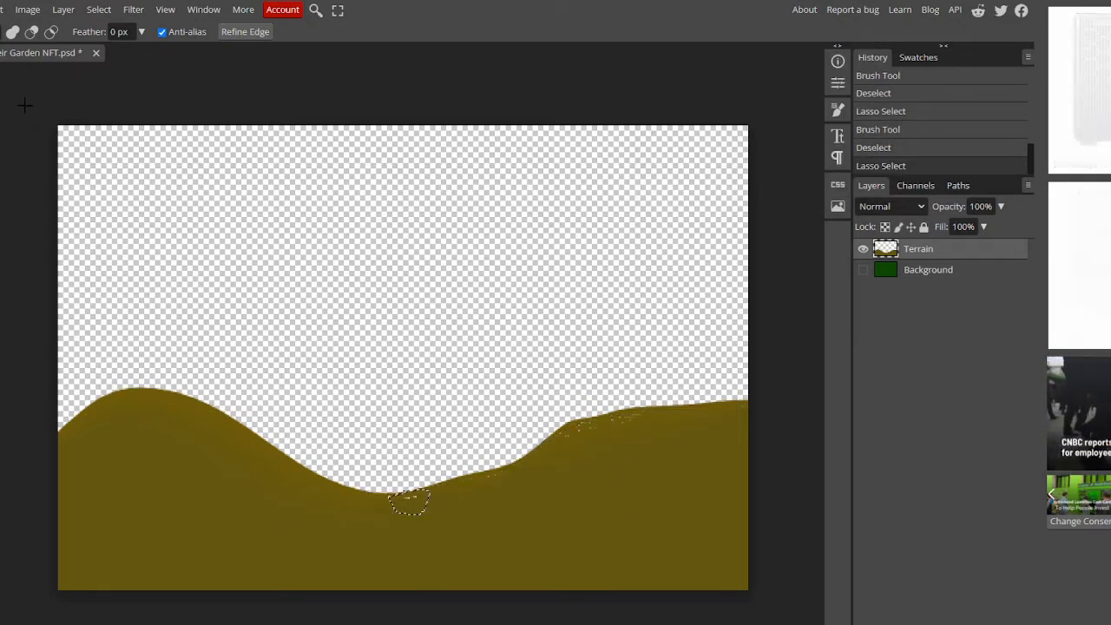
click(4, 9)
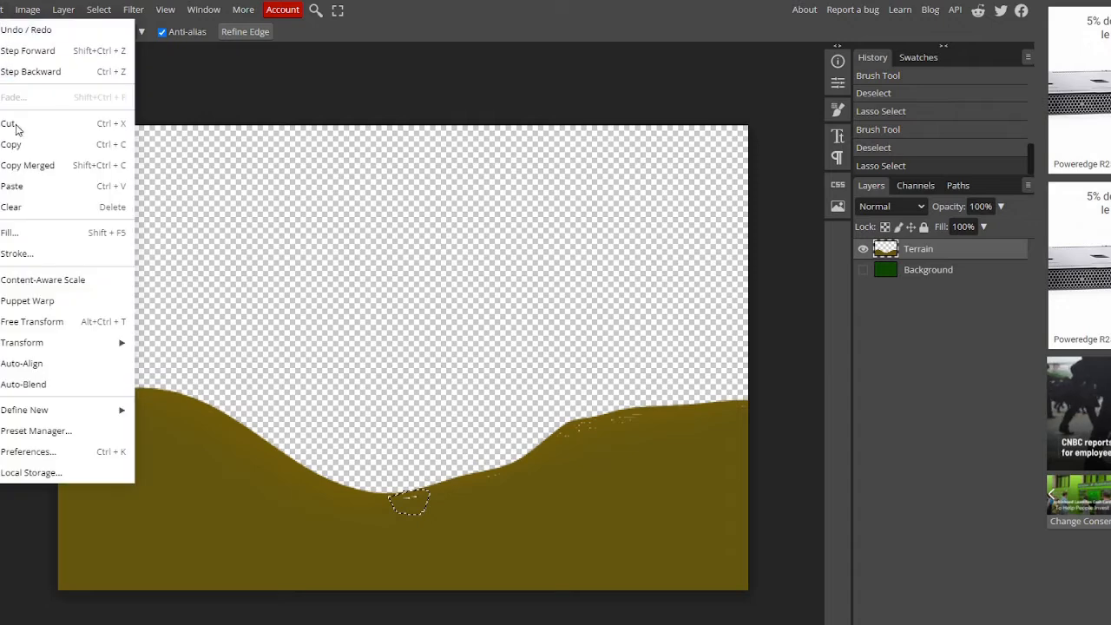
click(12, 232)
click(744, 178)
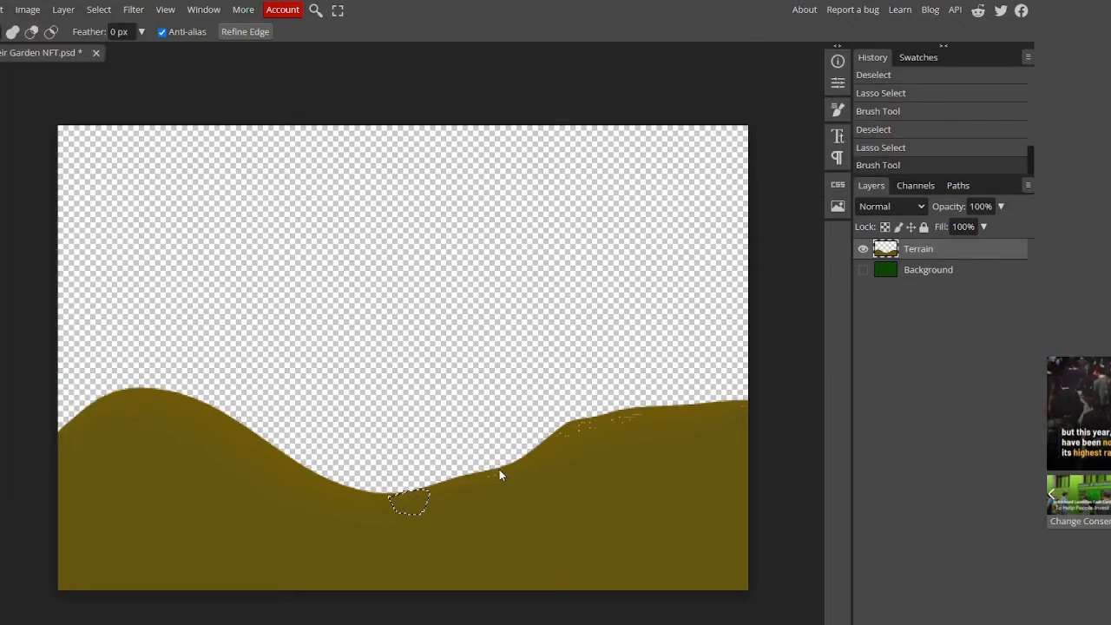
Step: Lasso the leftover specks partway up the slope just right of the valley and fill them with Content Aware
click(482, 473)
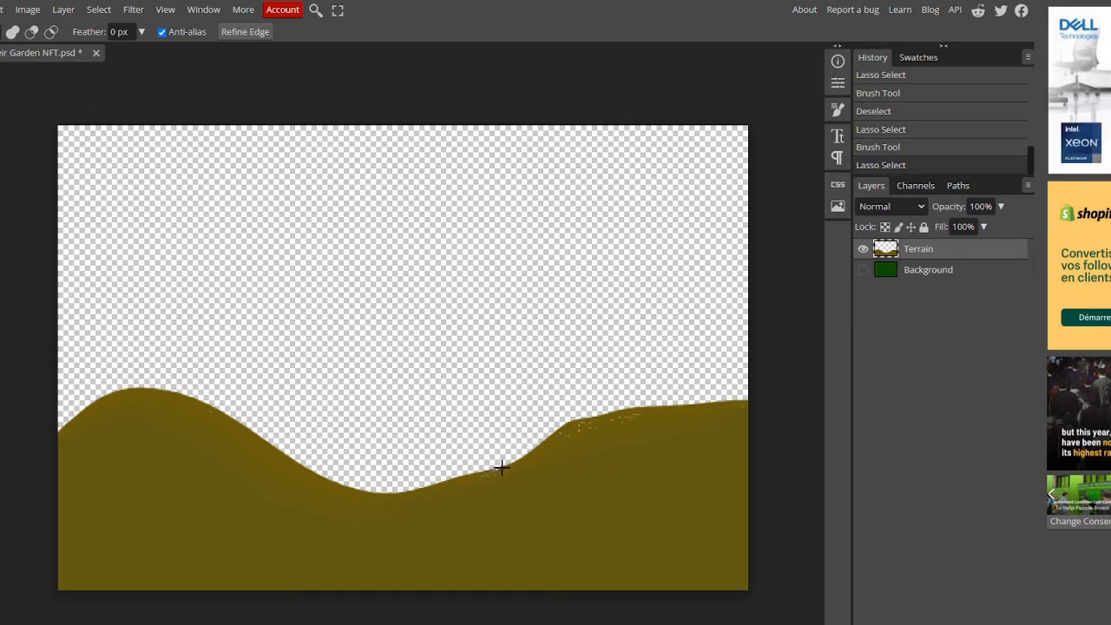
mouse_move(509, 472)
mouse_down()
mouse_move(479, 494)
mouse_move(477, 479)
mouse_up()
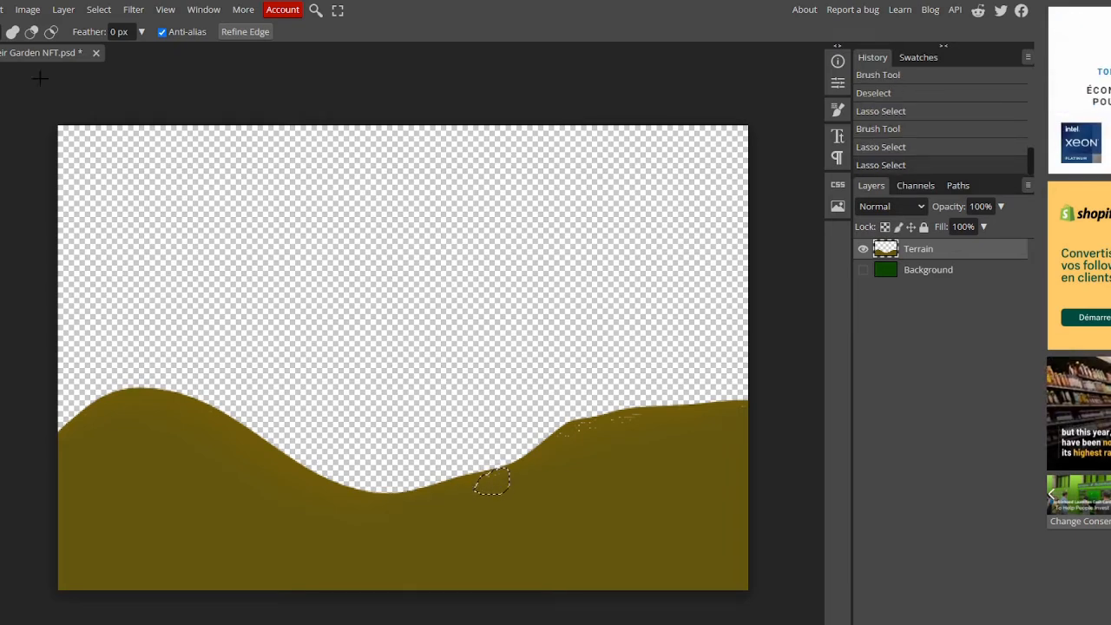
click(27, 10)
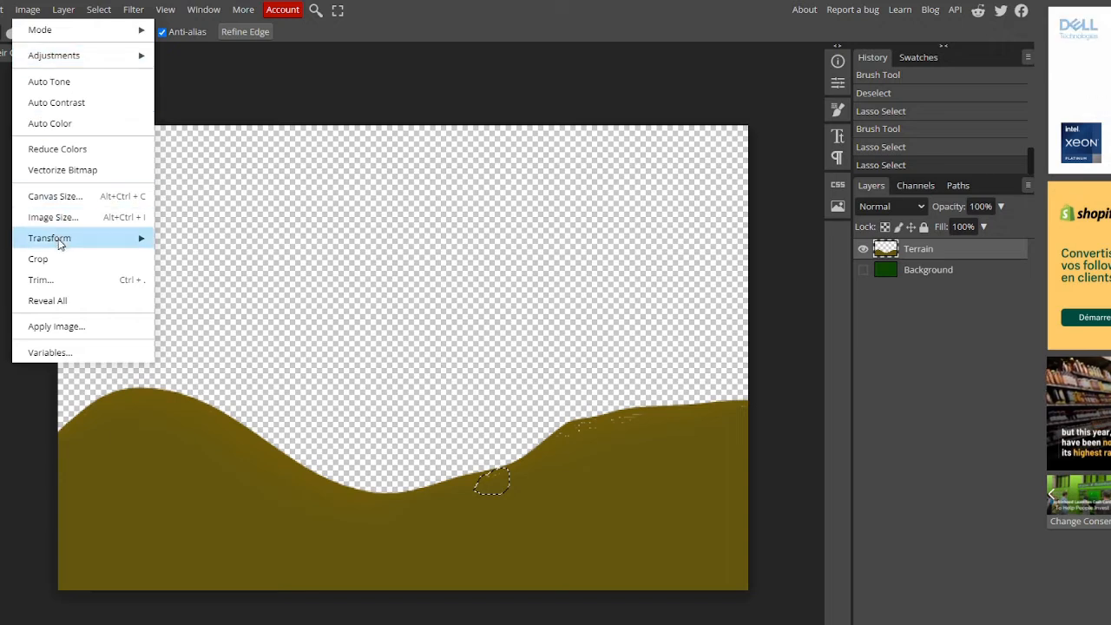
mouse_move(58, 238)
mouse_move(2, 10)
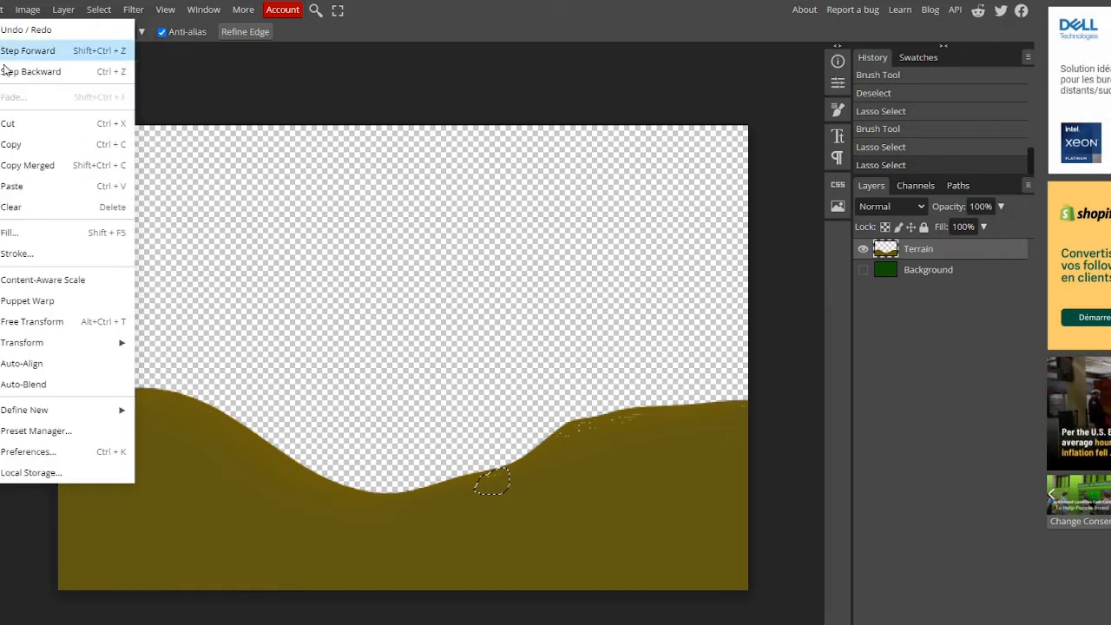
click(9, 233)
click(766, 184)
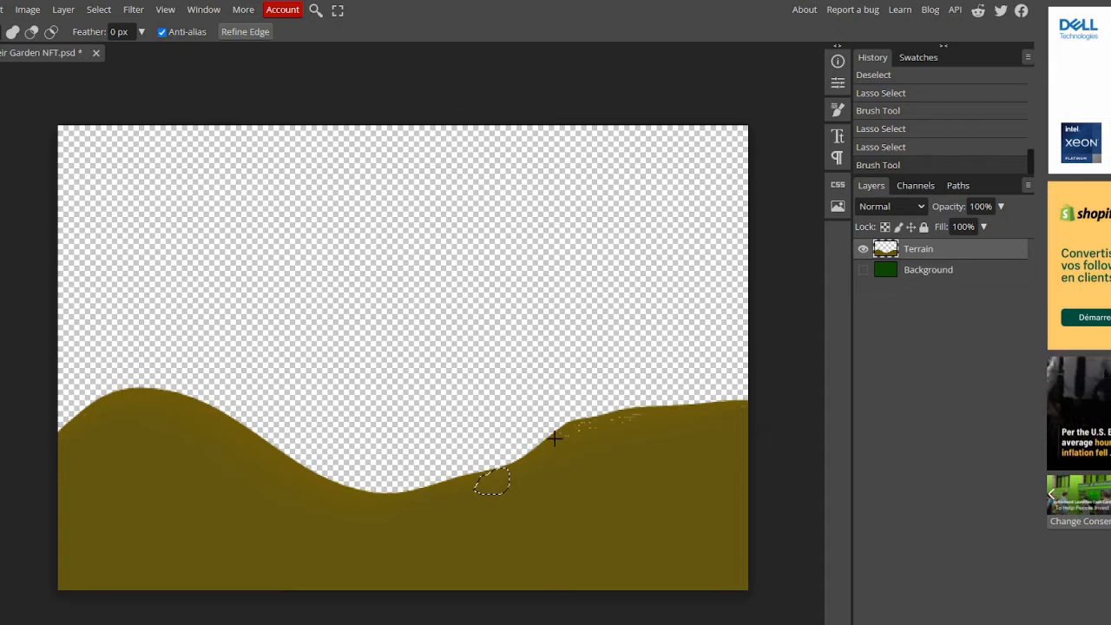
Step: Lasso the cluster of specks along the right hill's shoulder and fill it with Content Aware at 100% opacity
mouse_move(553, 442)
mouse_down()
mouse_move(570, 422)
mouse_move(637, 407)
mouse_move(650, 419)
mouse_move(586, 448)
mouse_move(552, 446)
mouse_up()
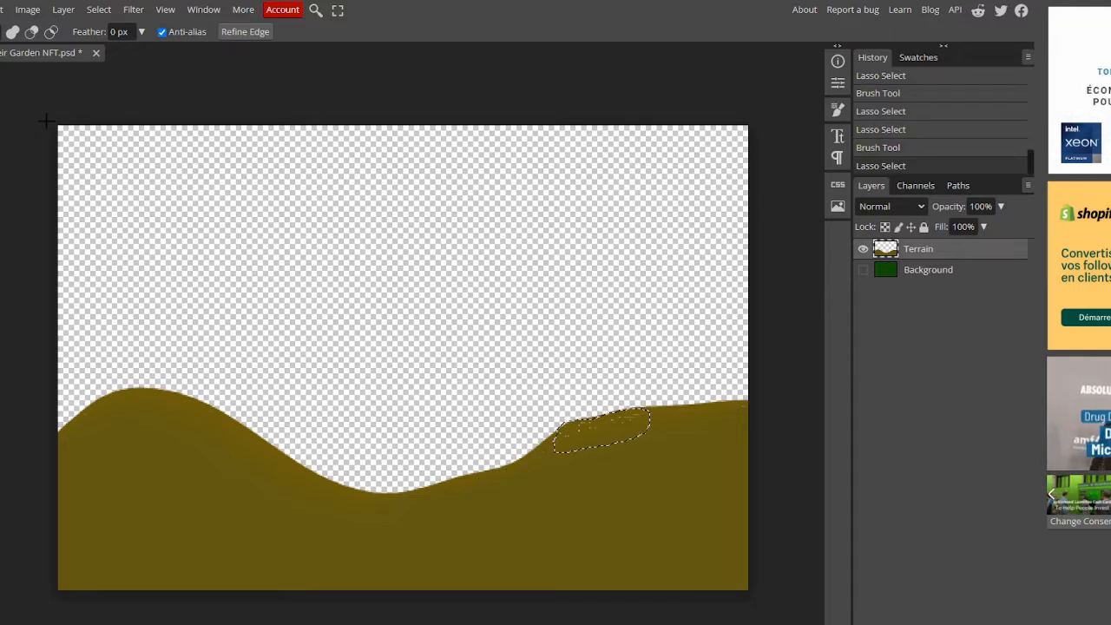
click(3, 9)
click(42, 232)
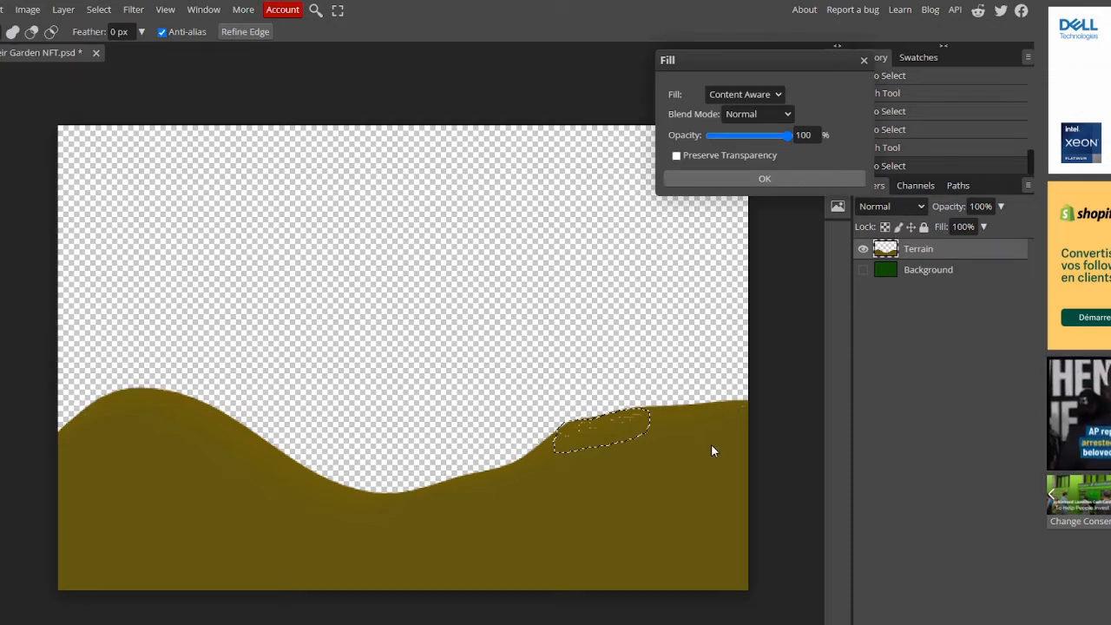
key(Return)
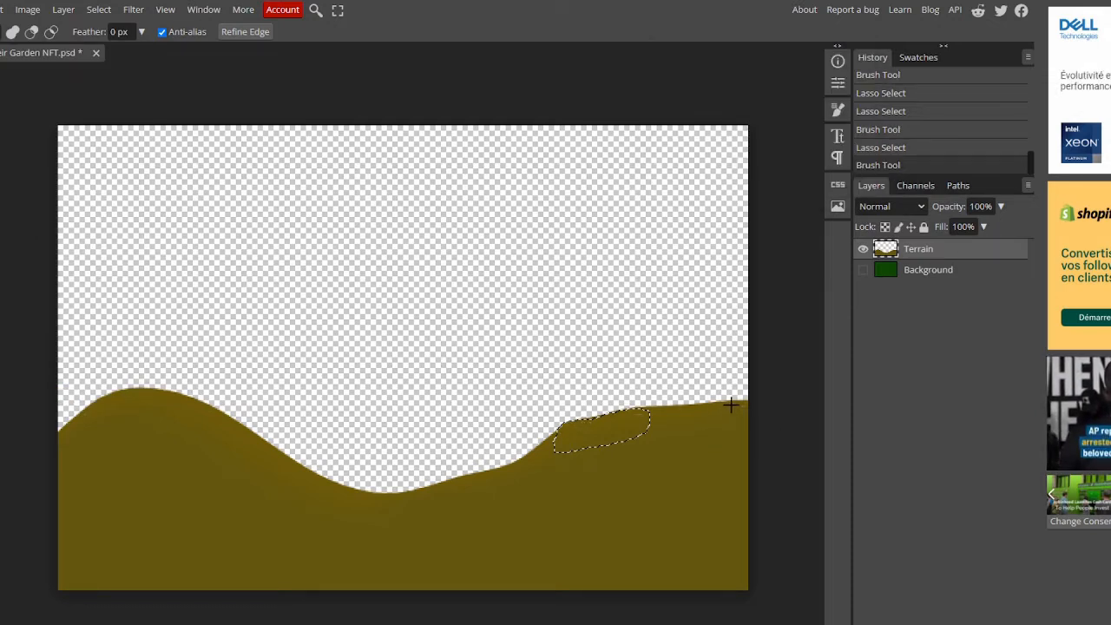
Step: Lasso the last seam remnant at the terrain's right edge, fill it with Content Aware, and deselect it
drag(734, 413, 736, 411)
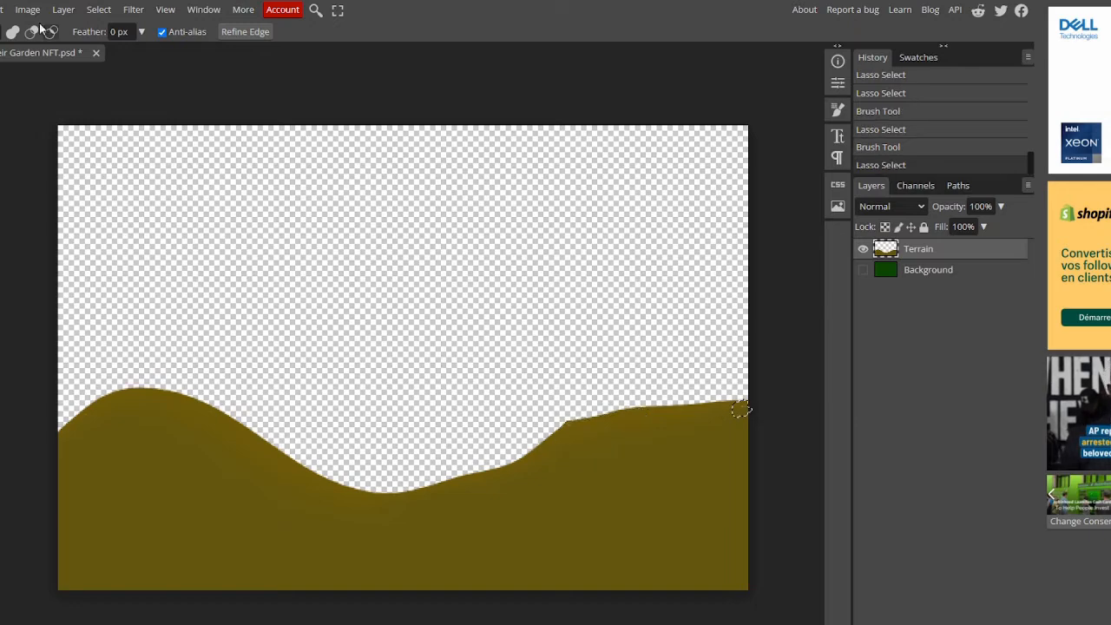
click(4, 9)
click(12, 228)
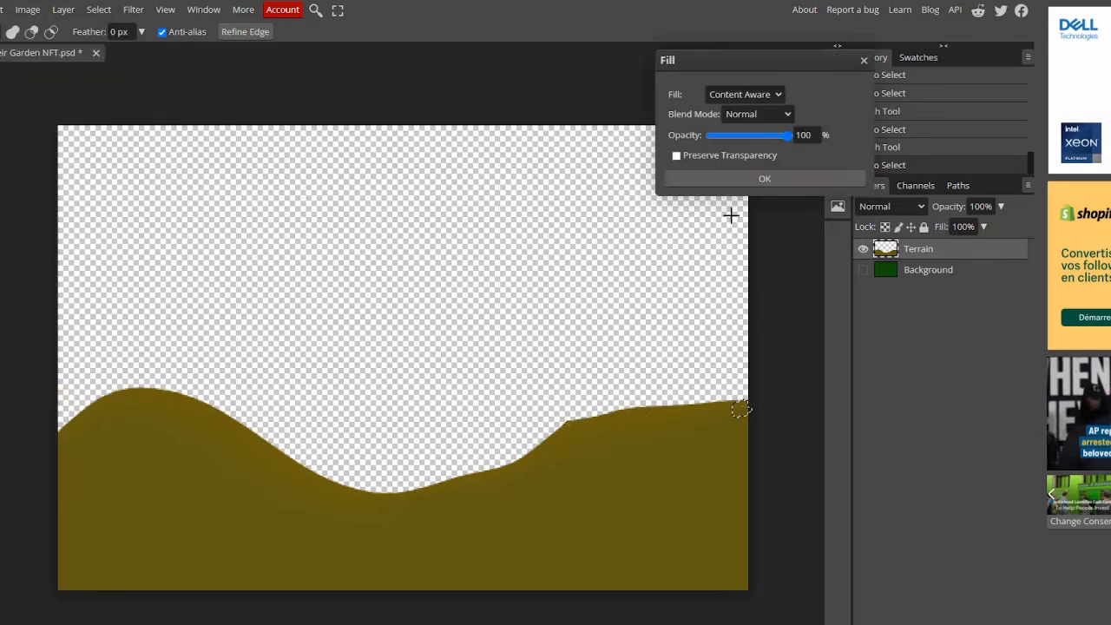
click(772, 177)
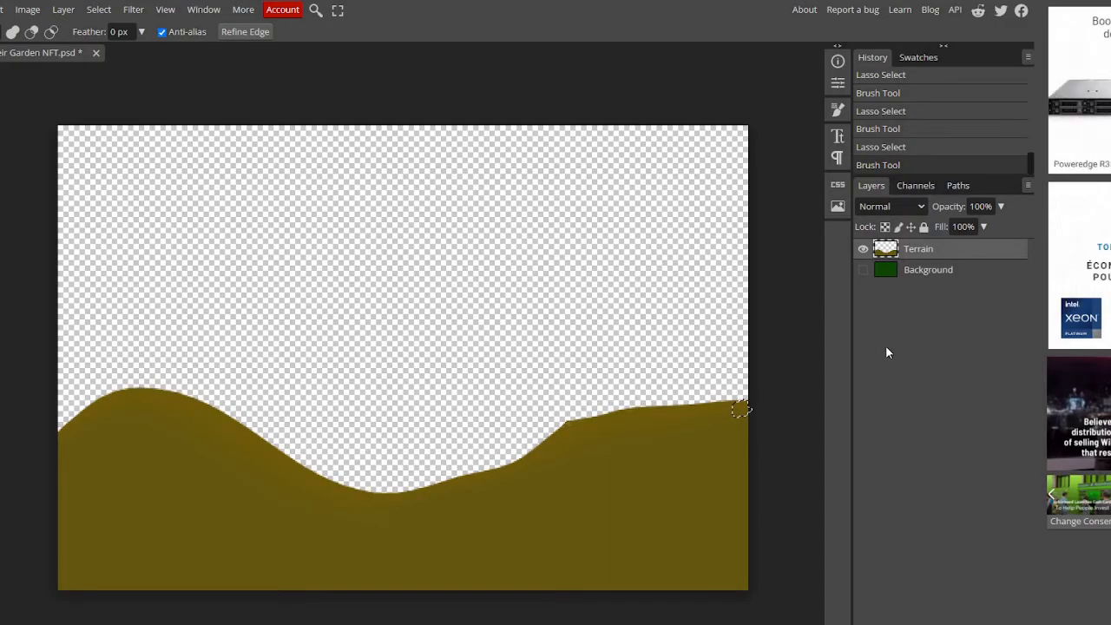
click(708, 453)
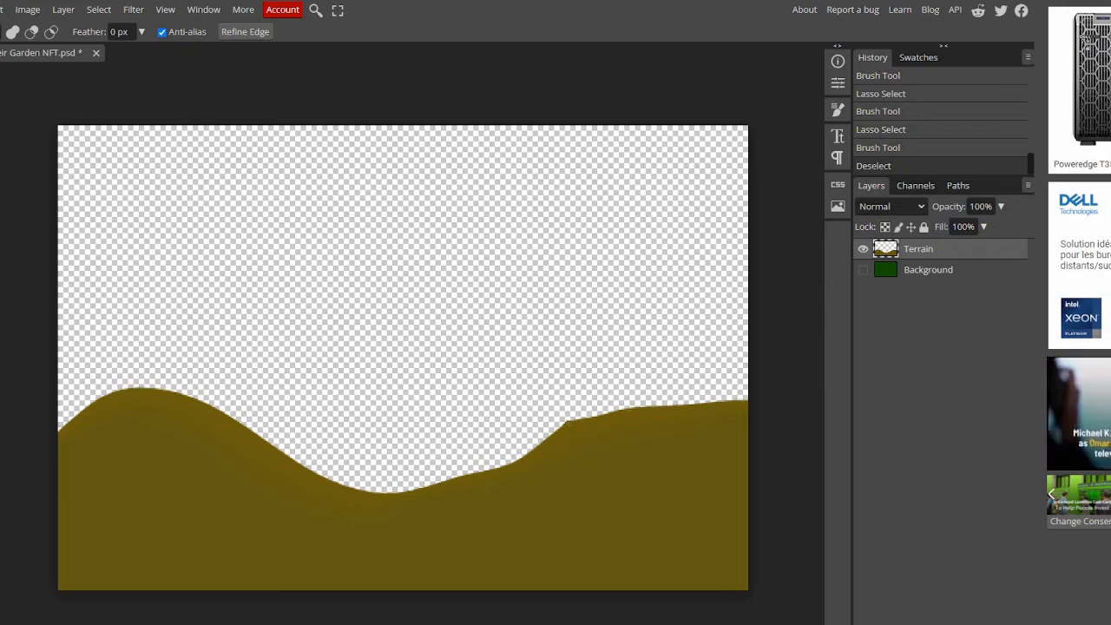
Step: Draw a pine tree custom shape standing on the crest of the left hill
right_click(0, 395)
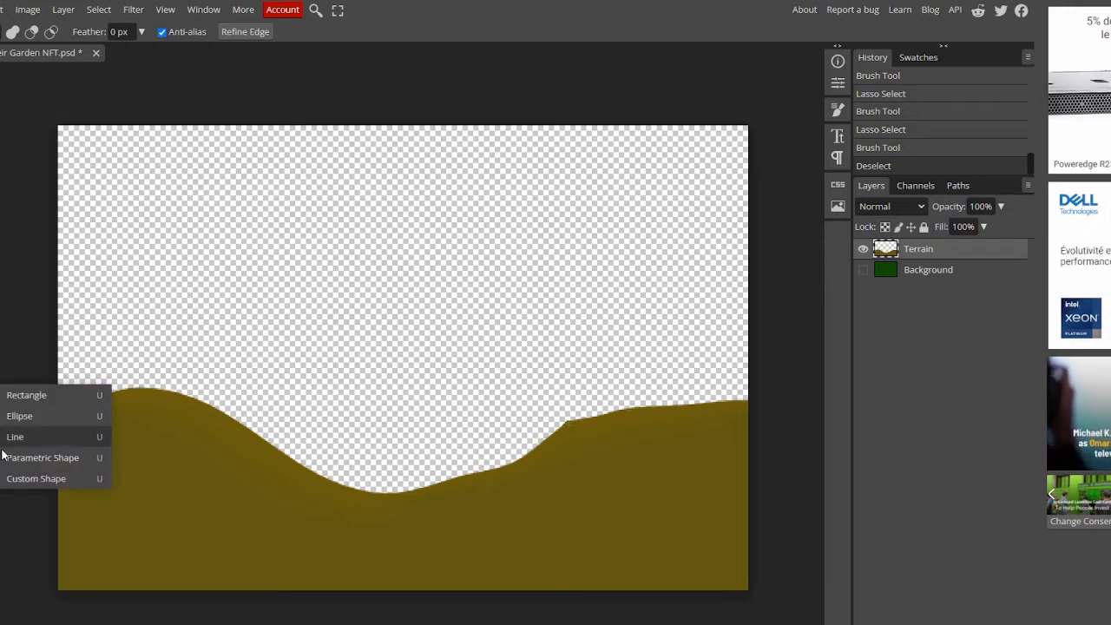
click(19, 478)
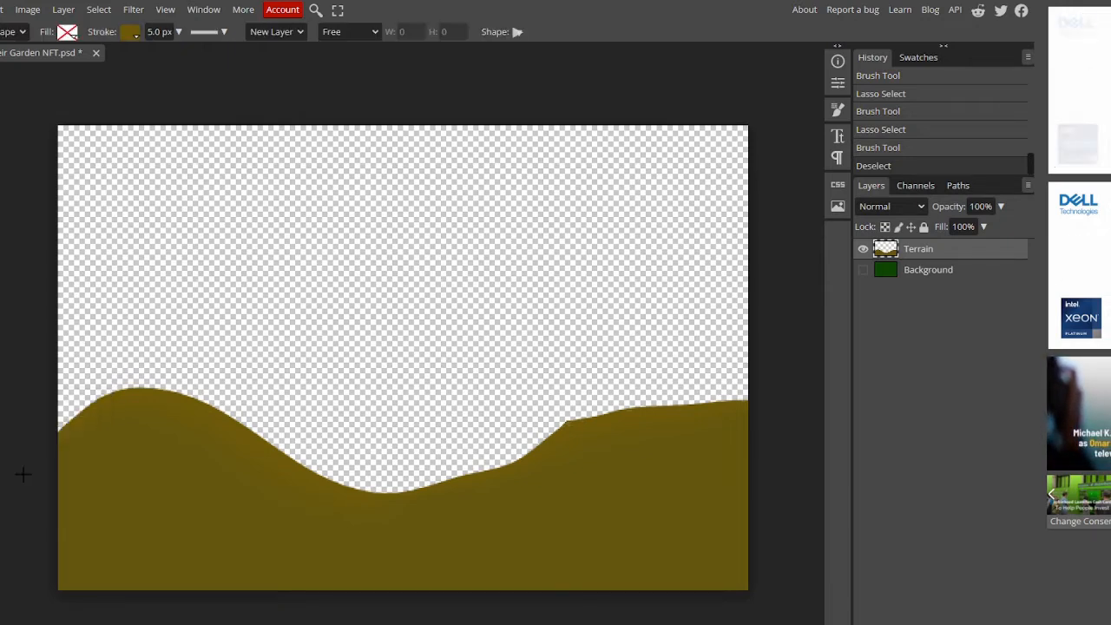
click(518, 32)
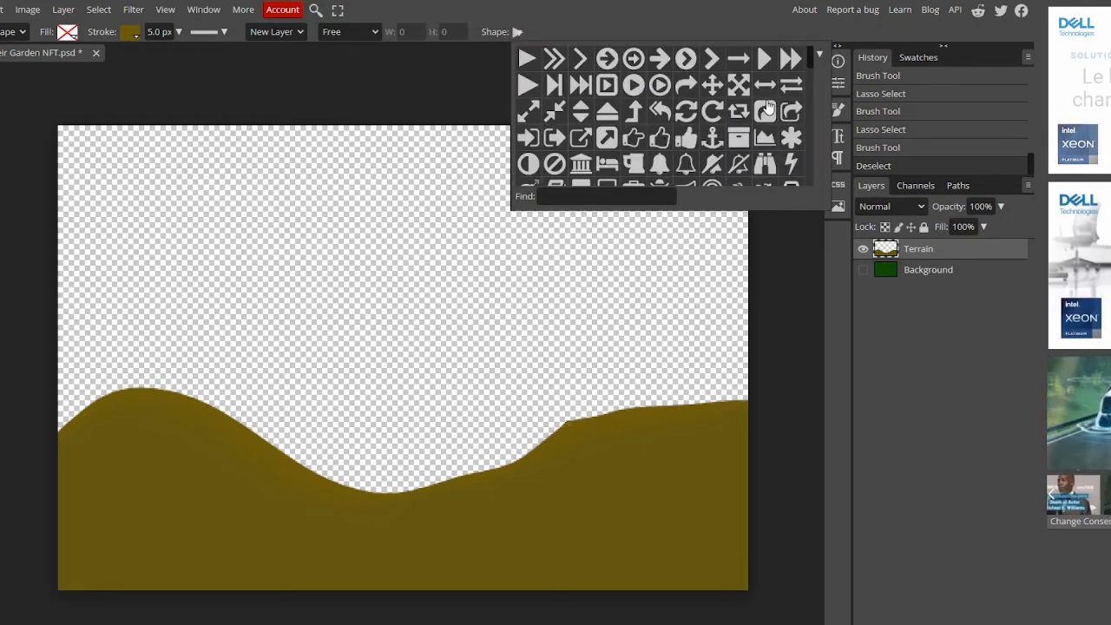
scroll(774, 132, down, 2)
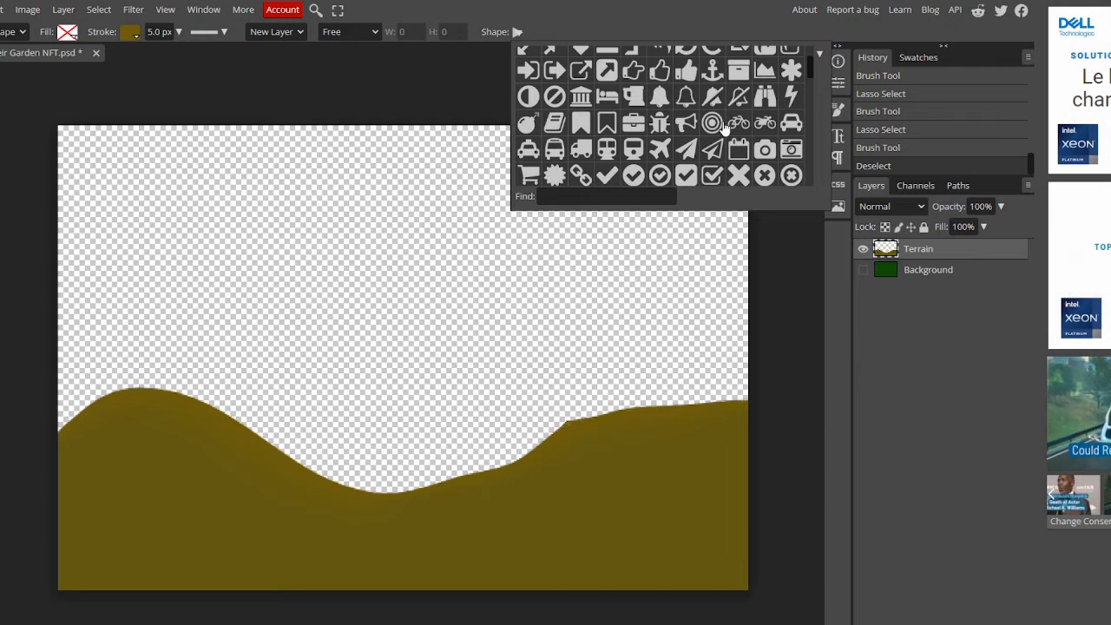
scroll(724, 124, down, 2)
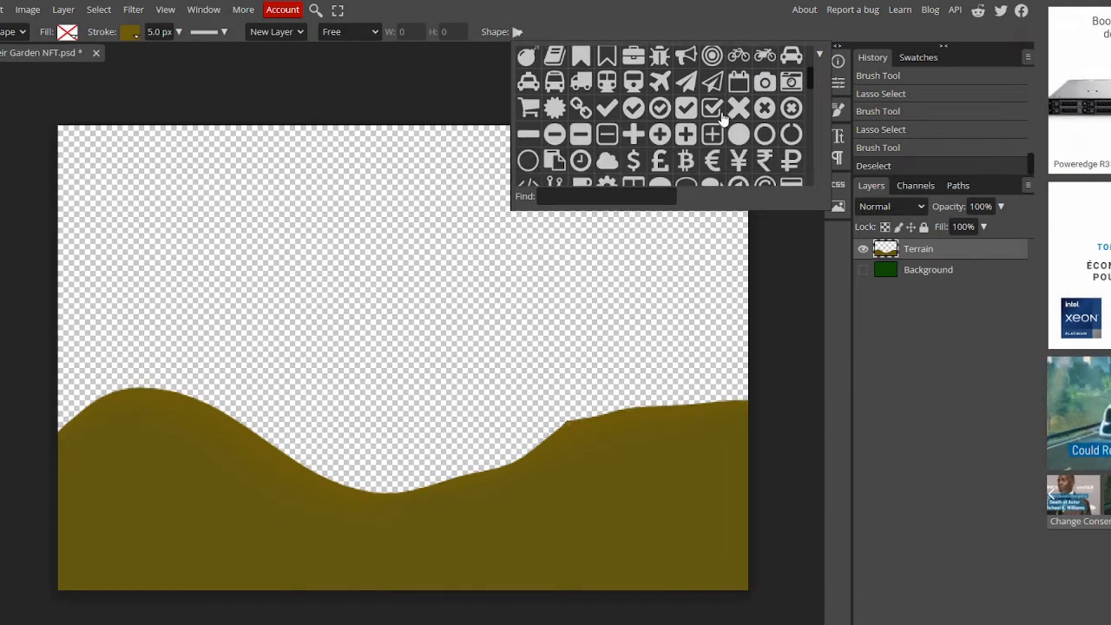
scroll(720, 114, down, 2)
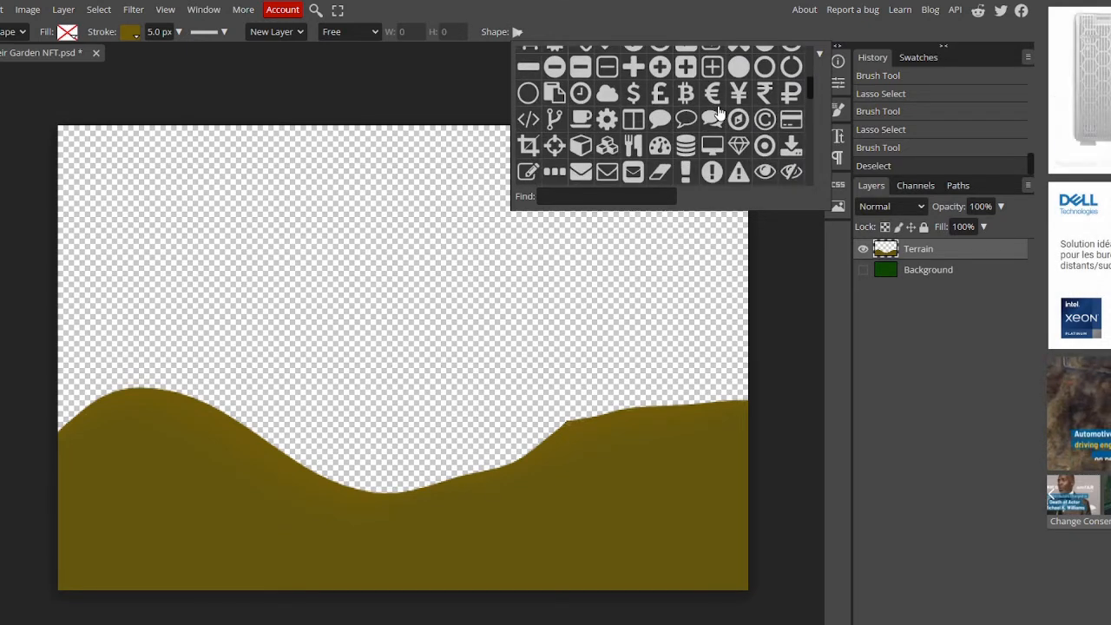
scroll(761, 130, down, 2)
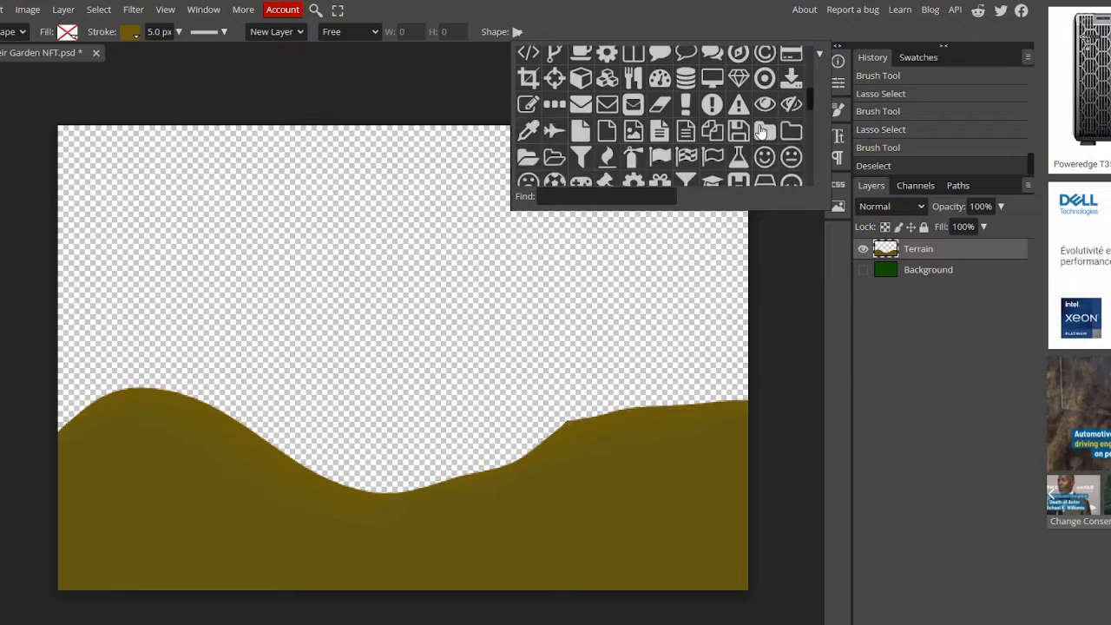
scroll(761, 130, down, 2)
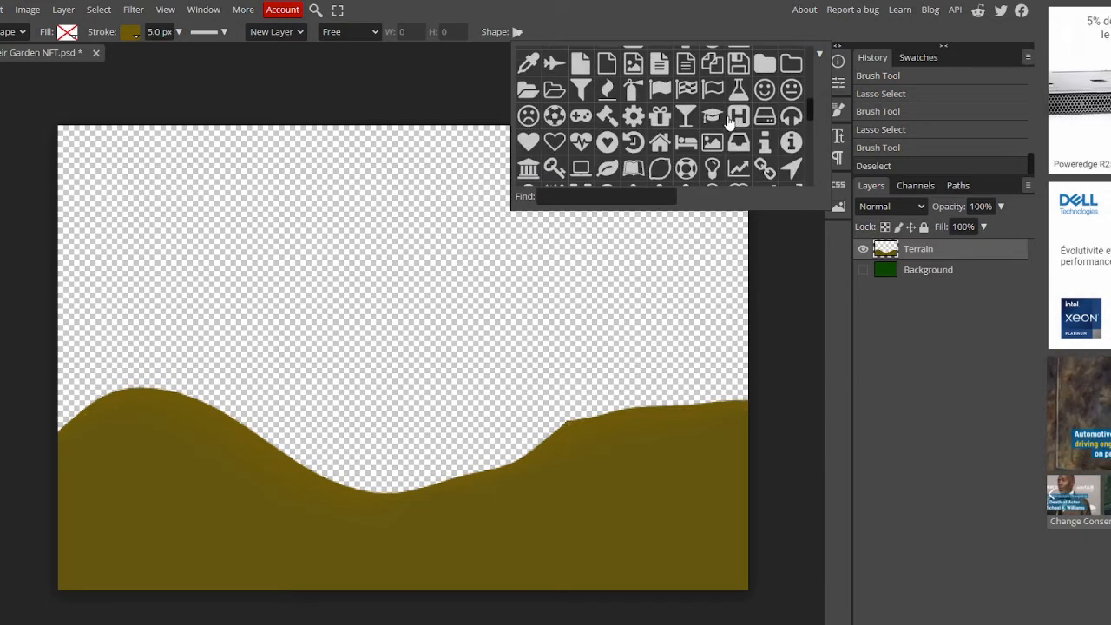
scroll(736, 126, down, 2)
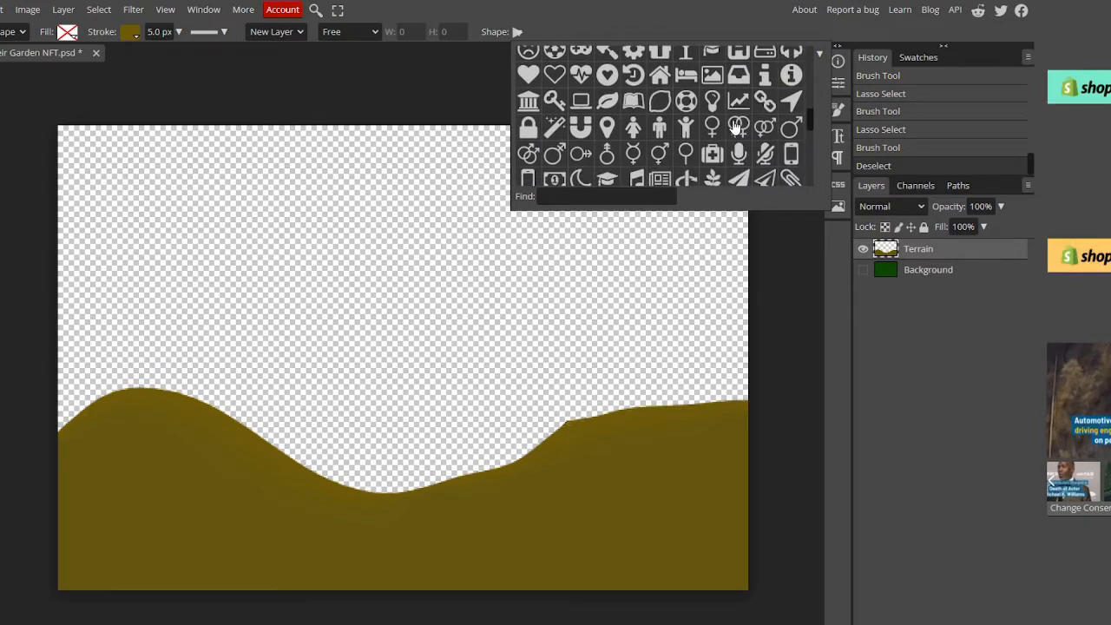
scroll(749, 137, down, 2)
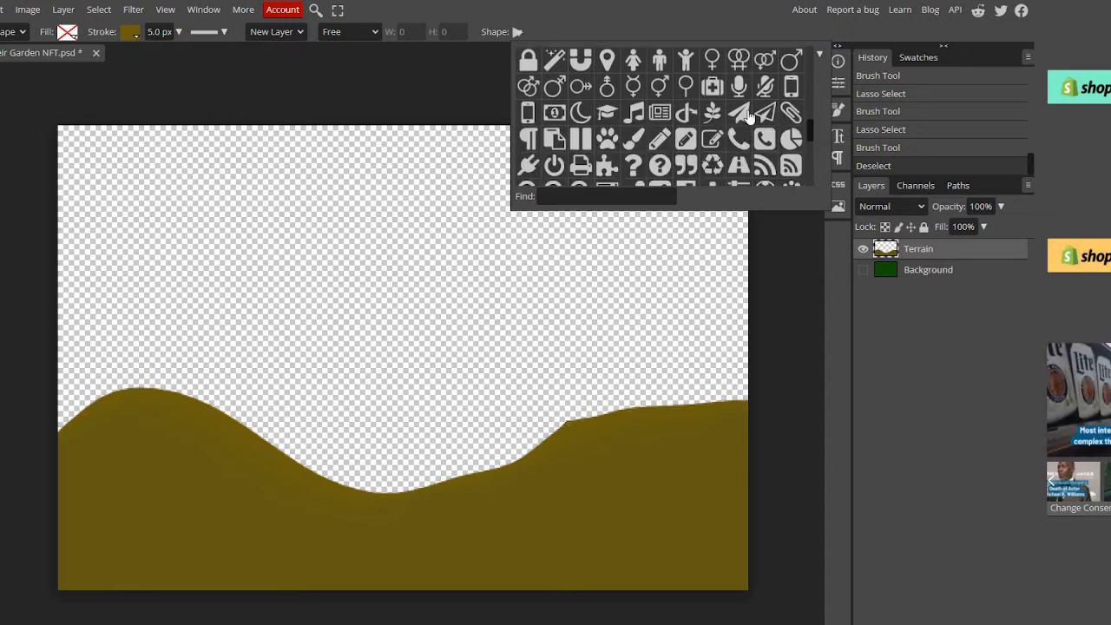
scroll(705, 137, down, 2)
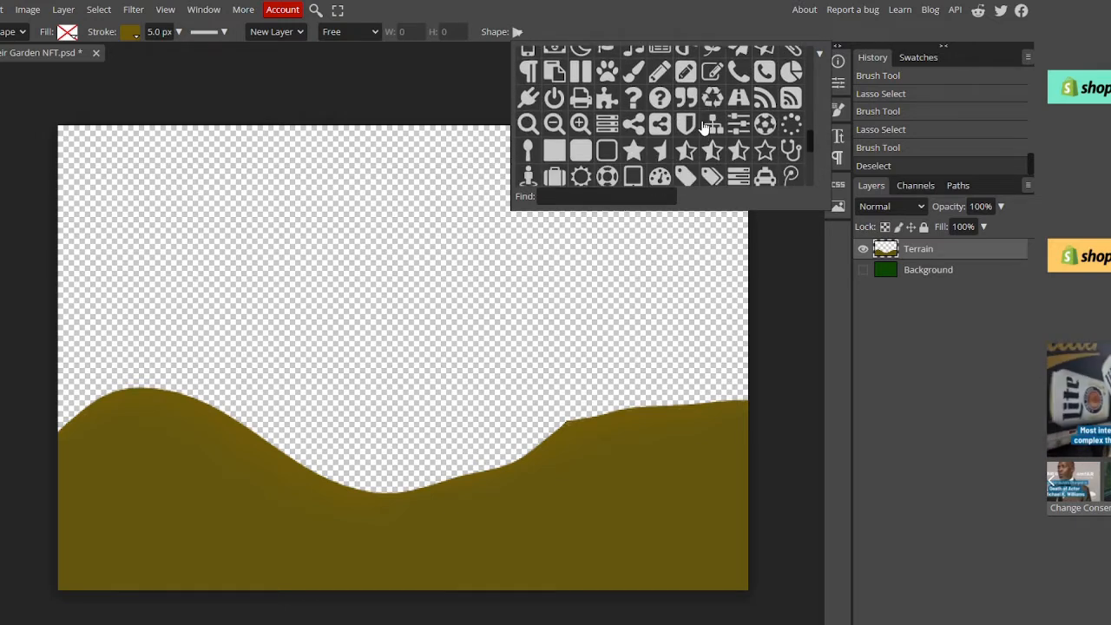
scroll(705, 130, down, 2)
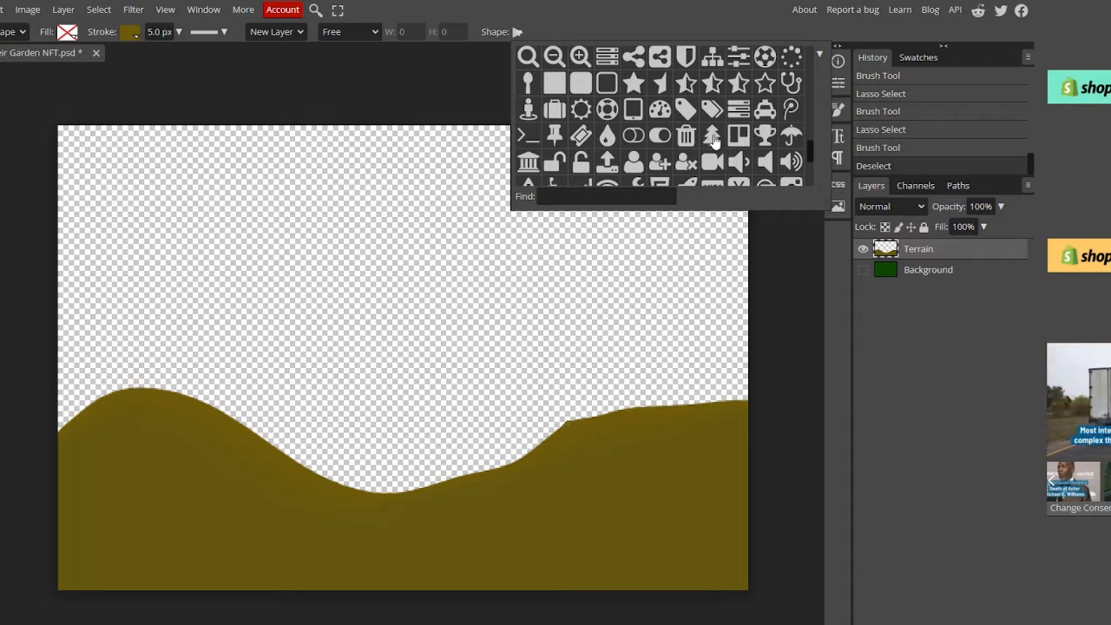
click(711, 136)
drag(162, 259, 217, 388)
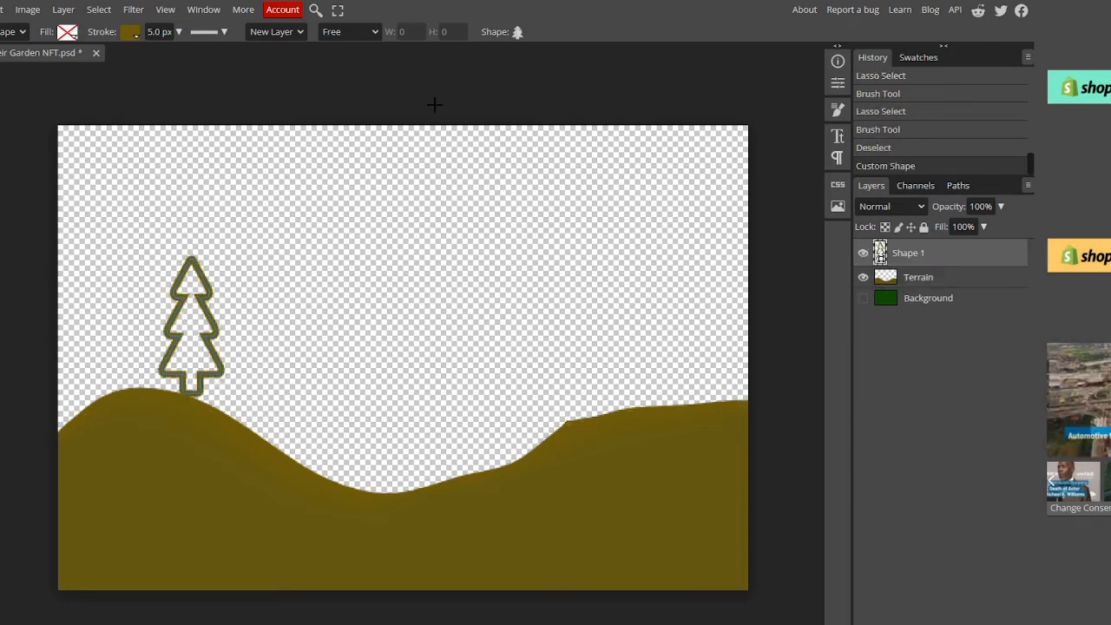
Step: Draw a leafy branch custom shape on the slope leading up to the right hill
click(517, 33)
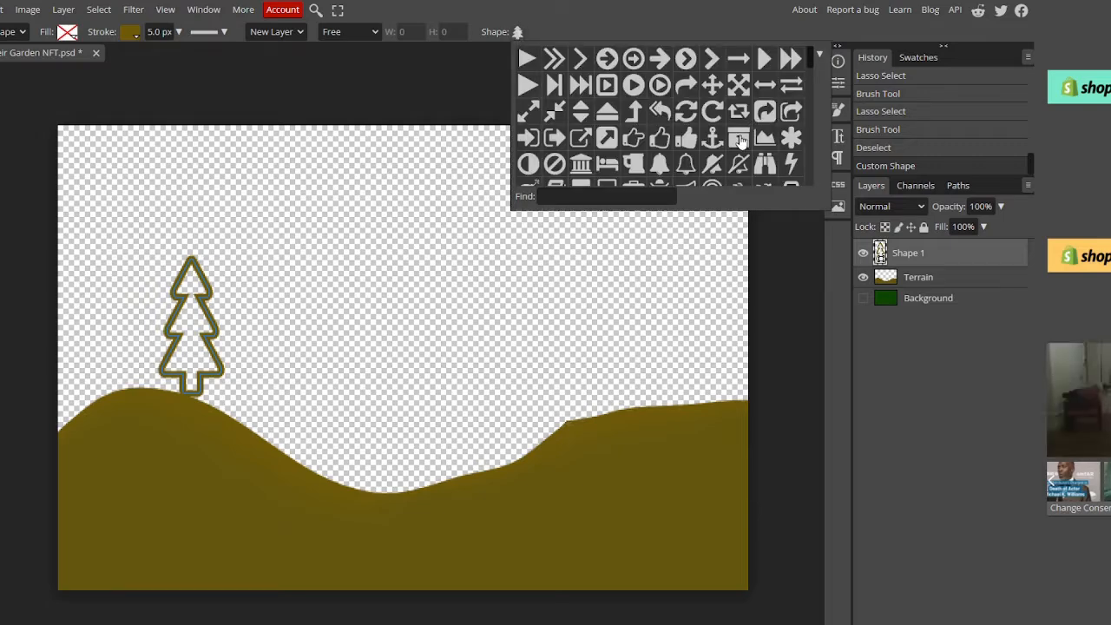
scroll(722, 115, down, 10)
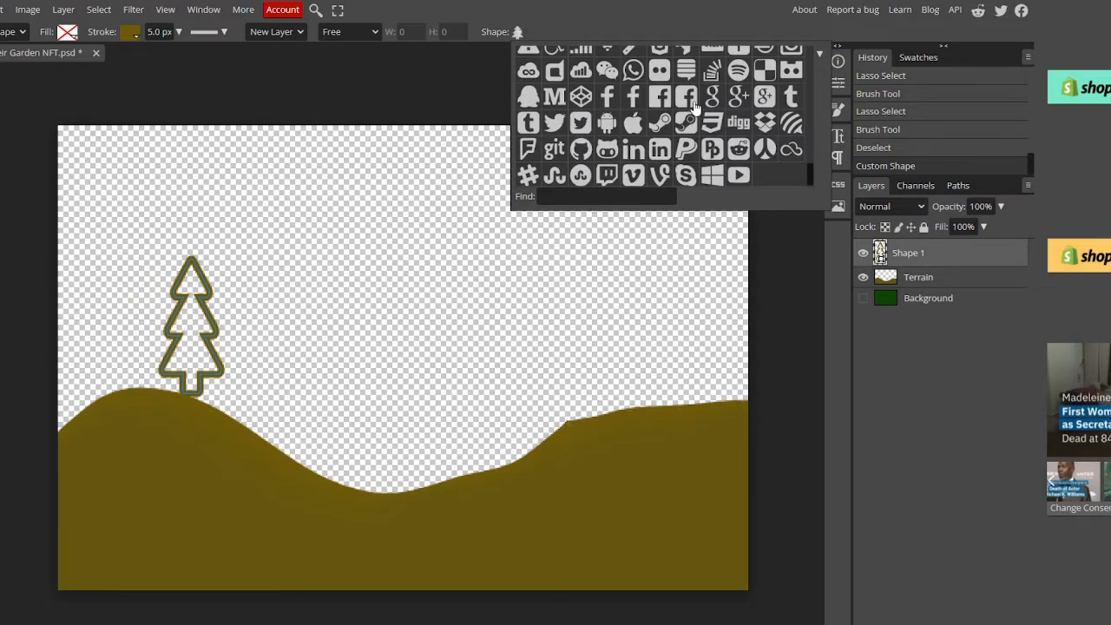
scroll(646, 165, up, 3)
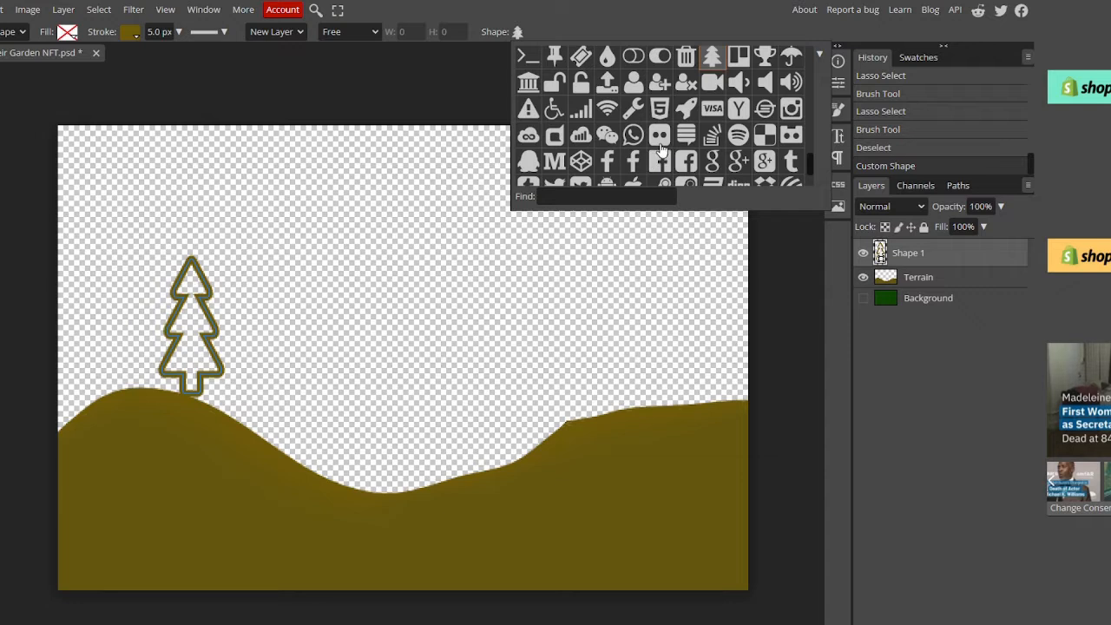
scroll(665, 144, up, 2)
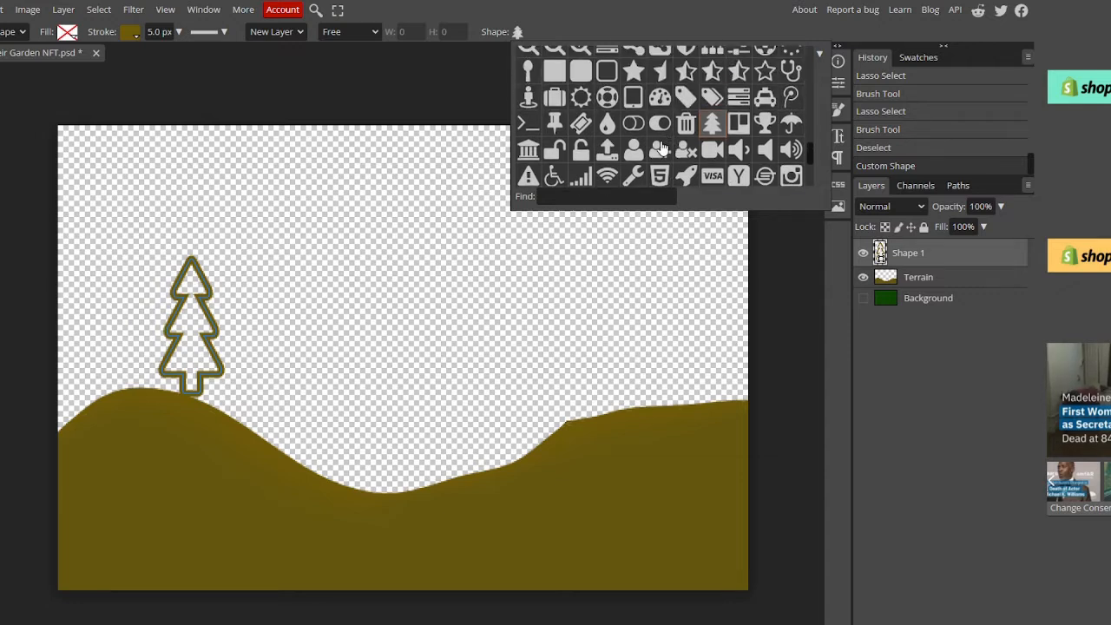
scroll(658, 153, up, 2)
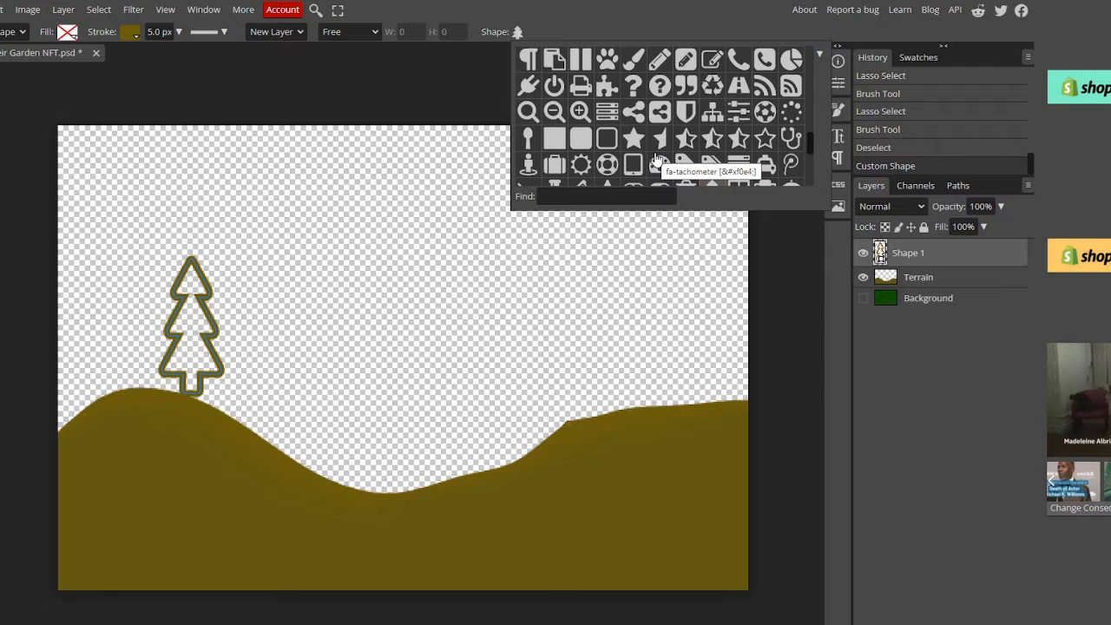
scroll(657, 161, up, 2)
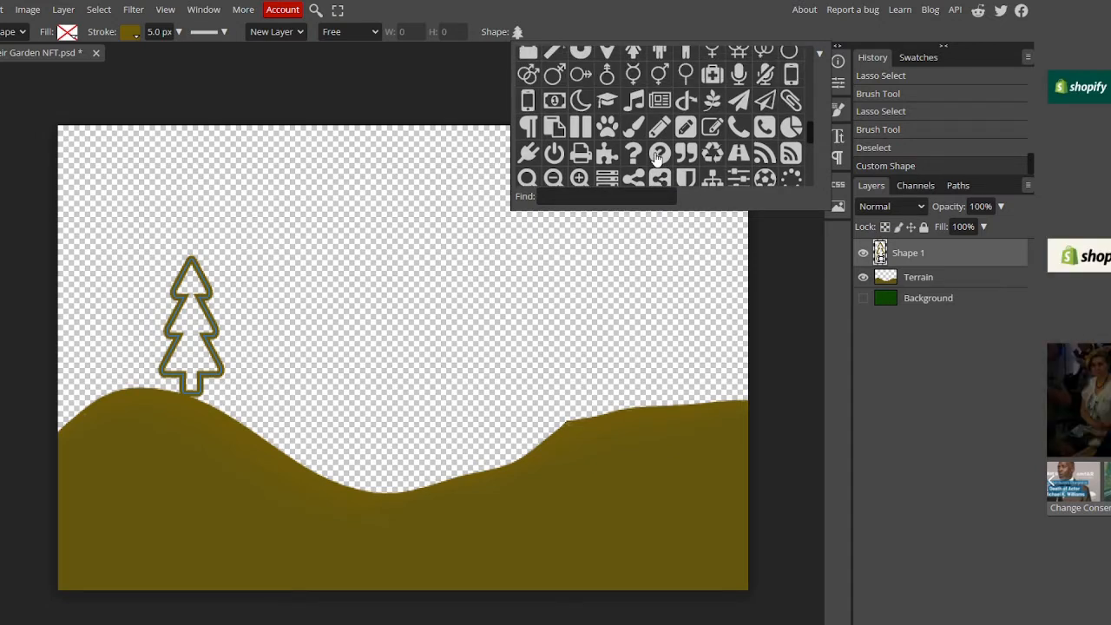
click(711, 104)
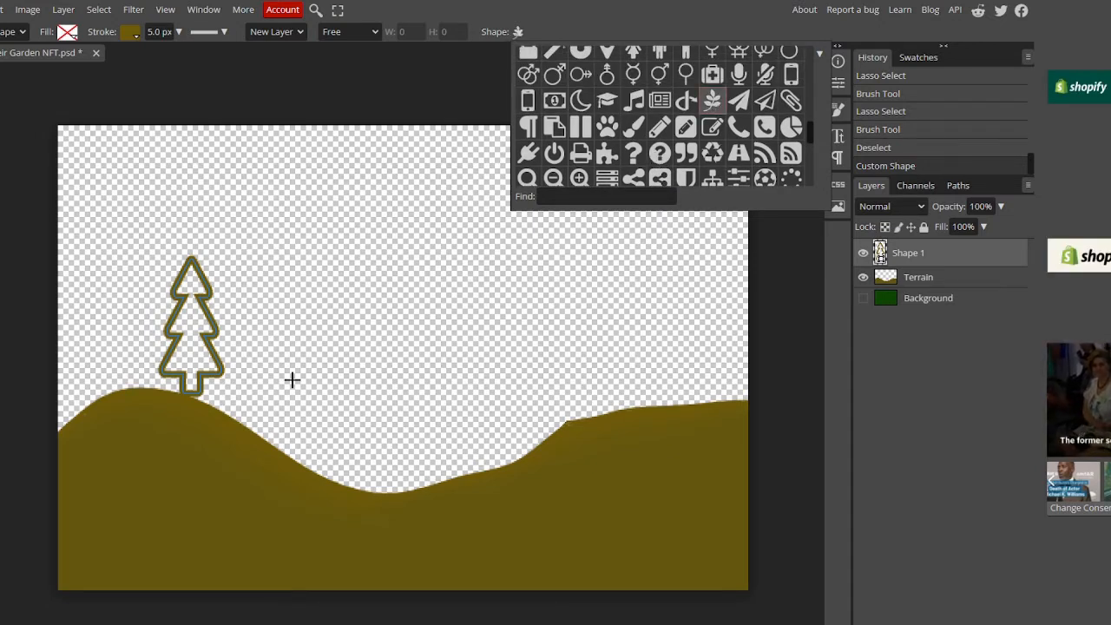
drag(507, 455, 556, 350)
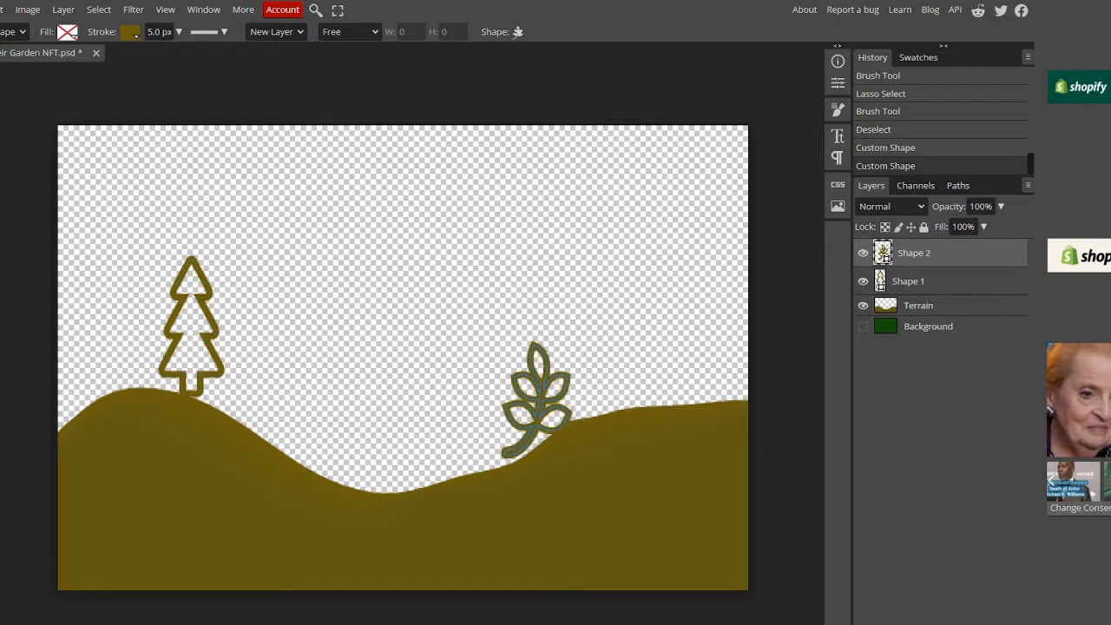
Step: Draw a small asterisk custom shape in the empty area above the valley, right of the pine tree
click(518, 32)
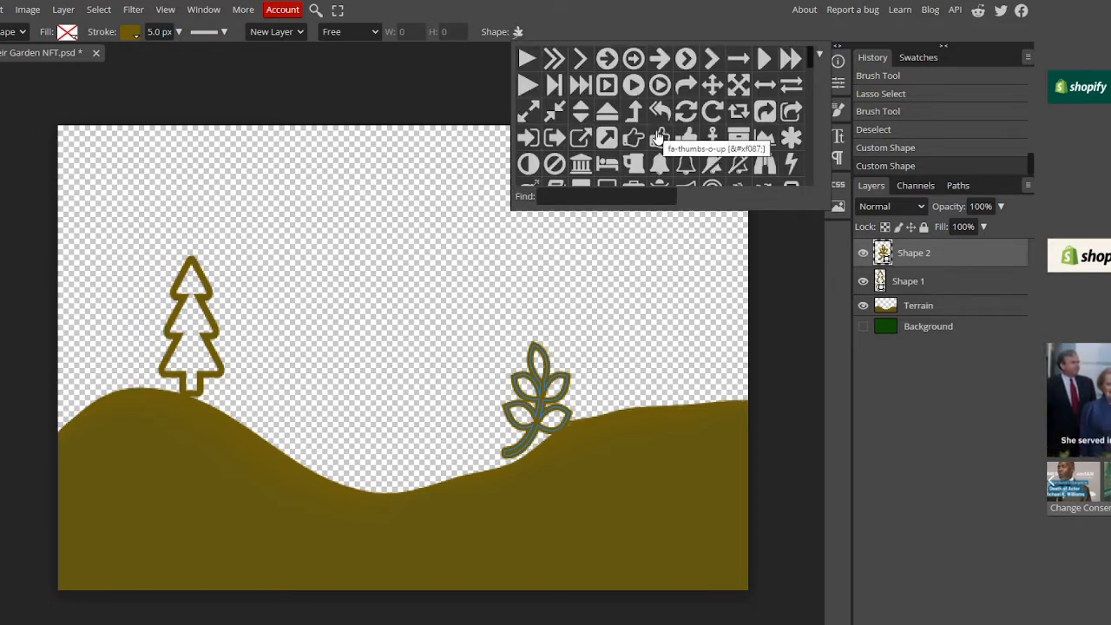
click(790, 138)
drag(317, 301, 373, 342)
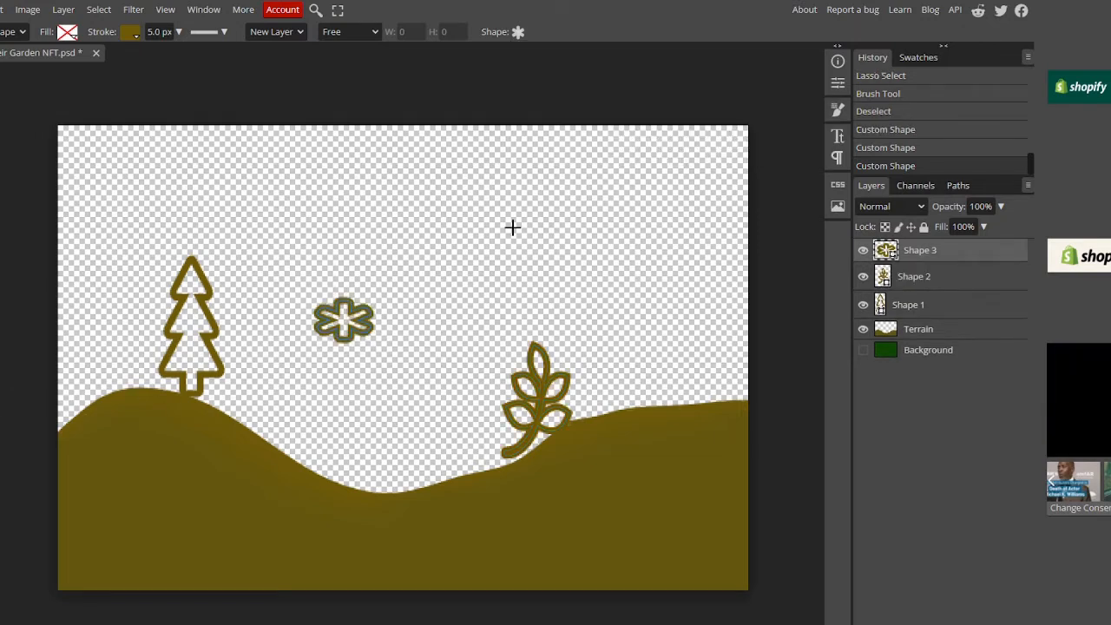
Step: Draw a cloud custom shape as a bush resting at the lowest part of the valley
click(515, 32)
scroll(686, 130, down, 3)
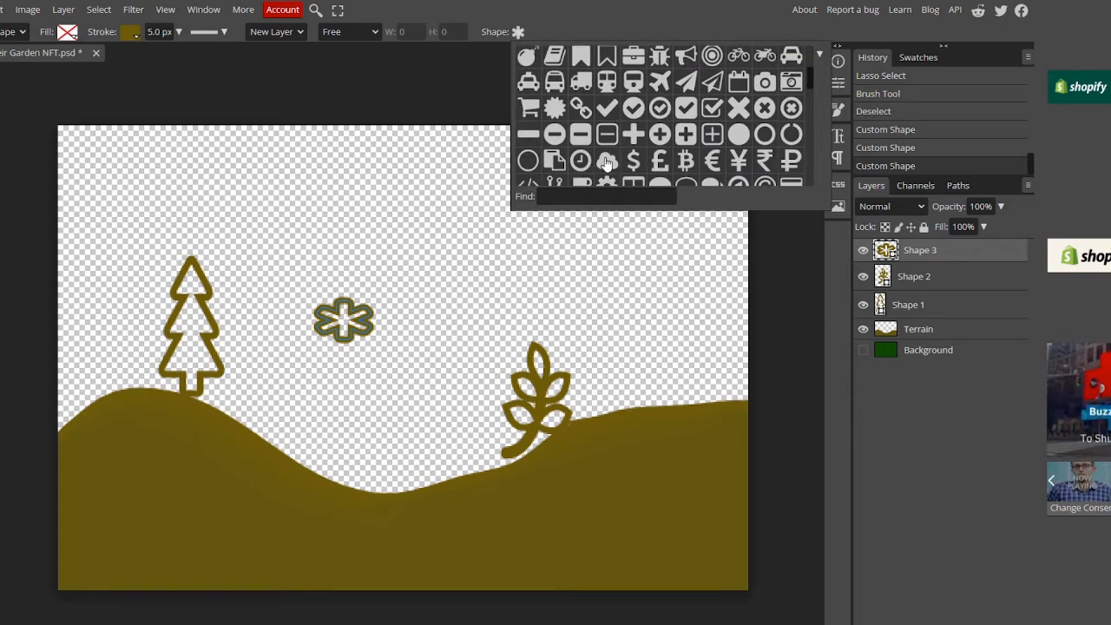
click(608, 162)
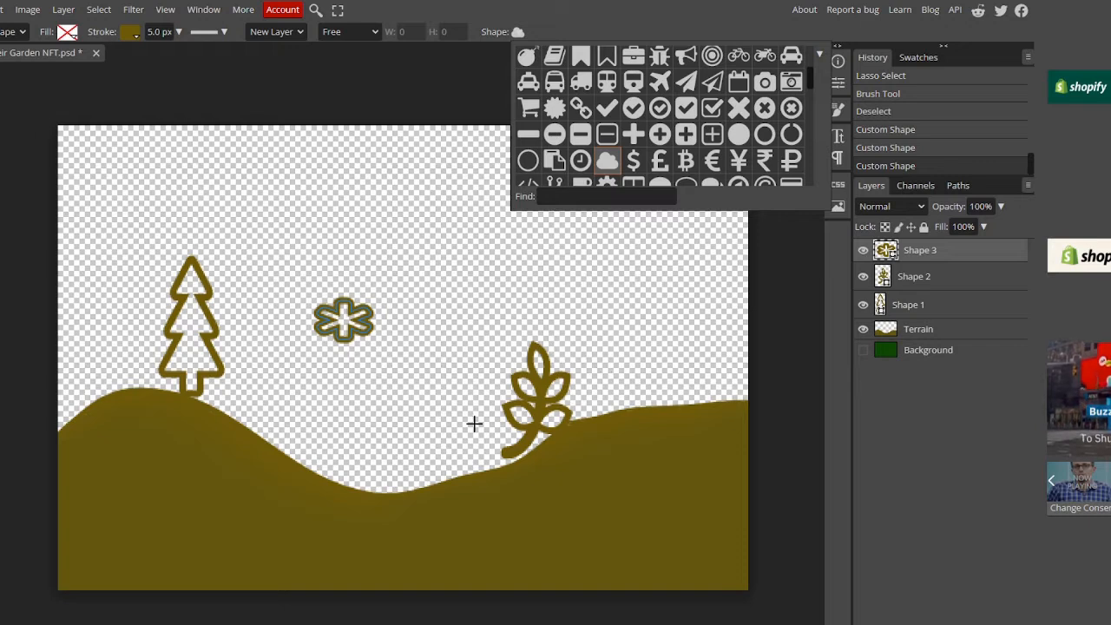
drag(356, 435, 418, 490)
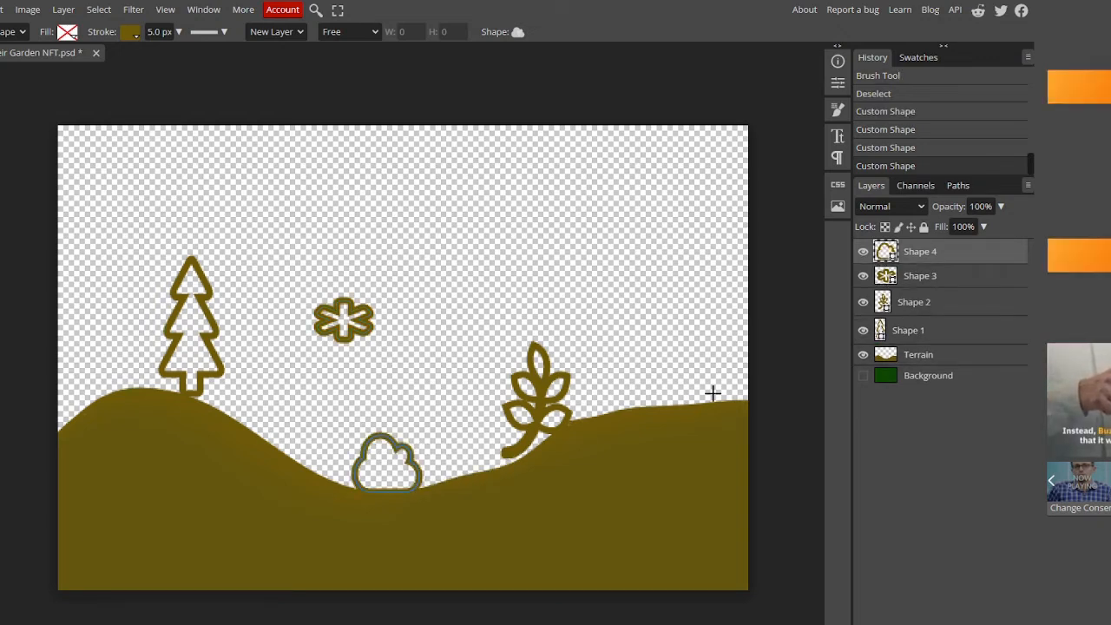
Step: Give the pine tree shape a solid dark green fill, hex 3f592d, and remove its stroke
click(911, 327)
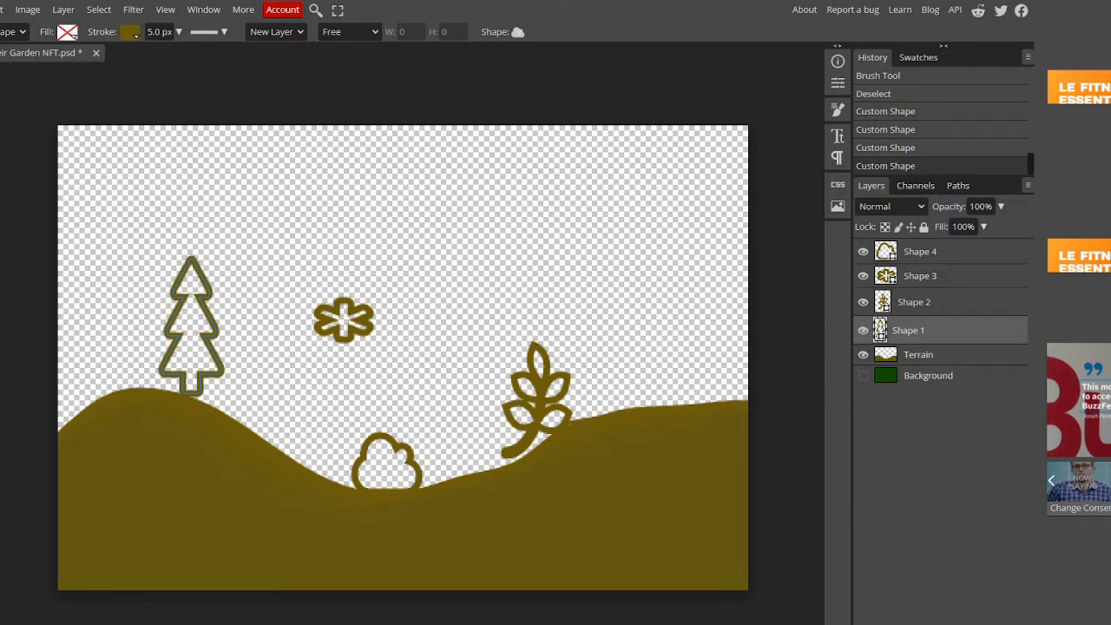
click(67, 32)
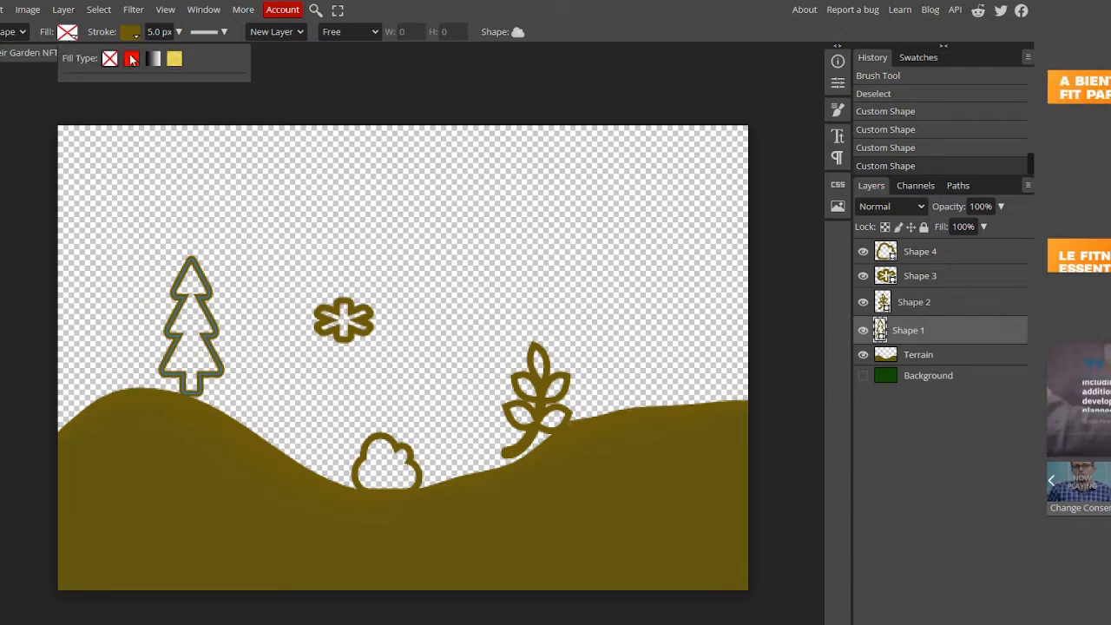
click(131, 58)
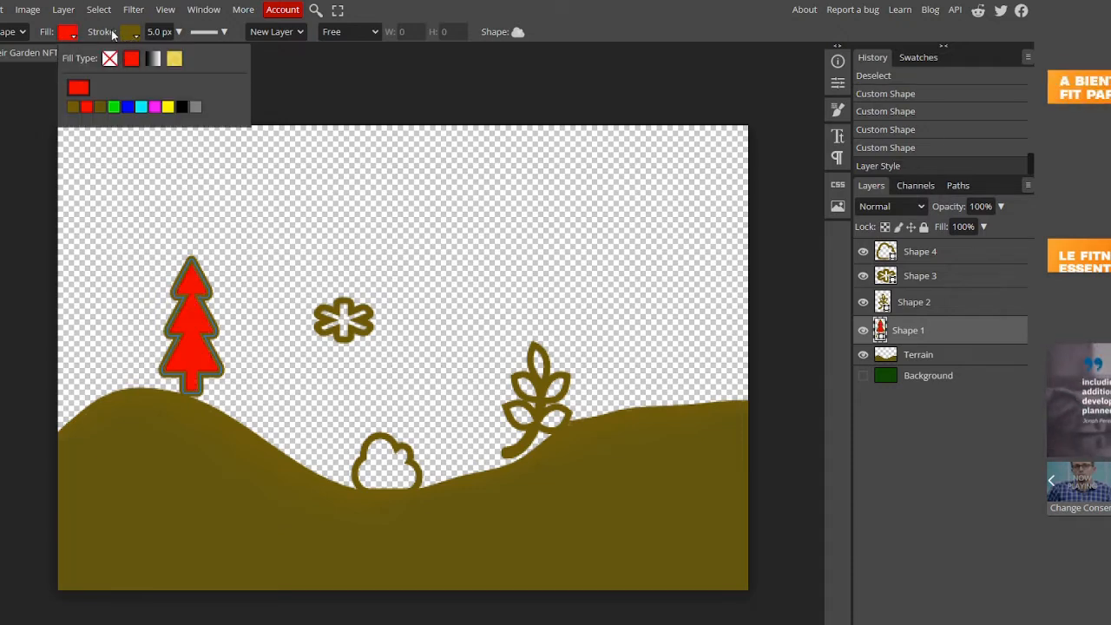
click(78, 87)
click(233, 256)
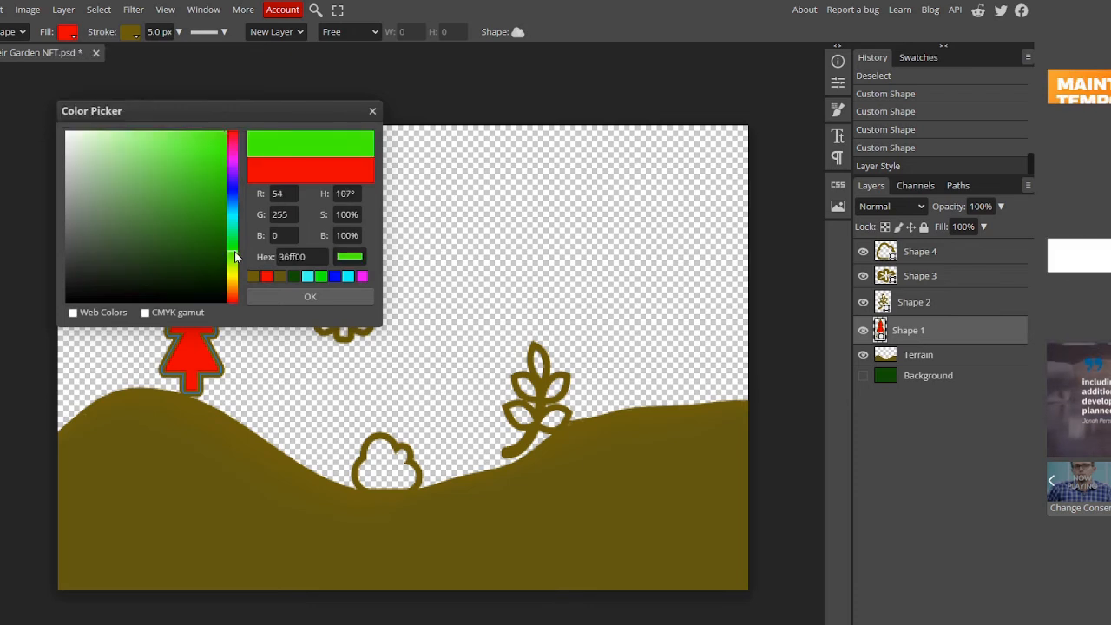
click(191, 231)
drag(191, 231, 144, 241)
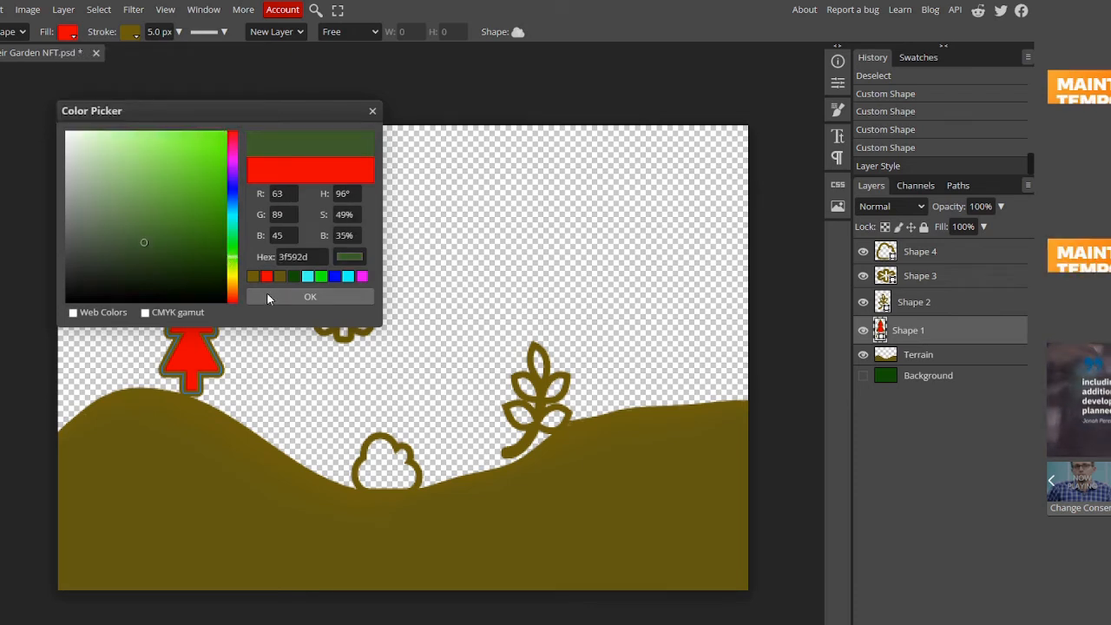
click(269, 297)
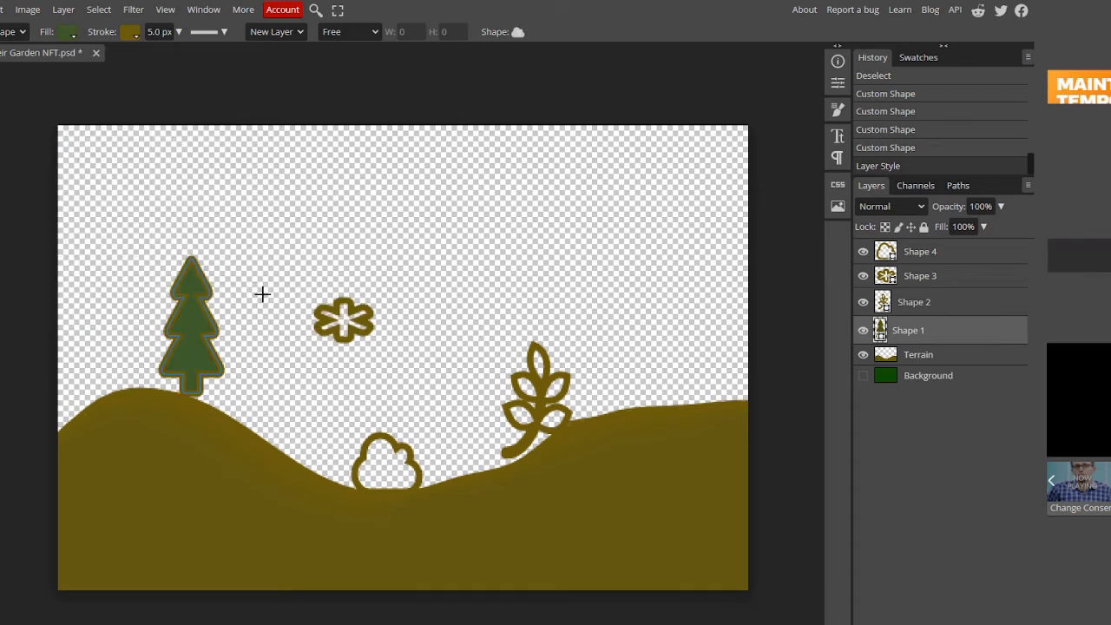
click(132, 33)
click(173, 58)
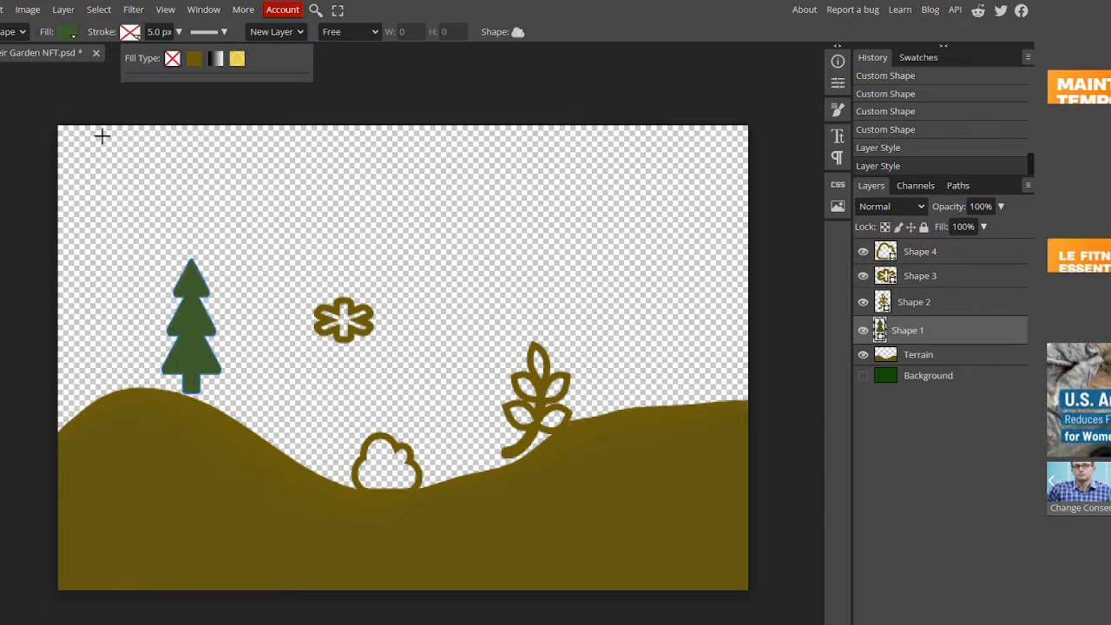
click(898, 337)
right_click(900, 337)
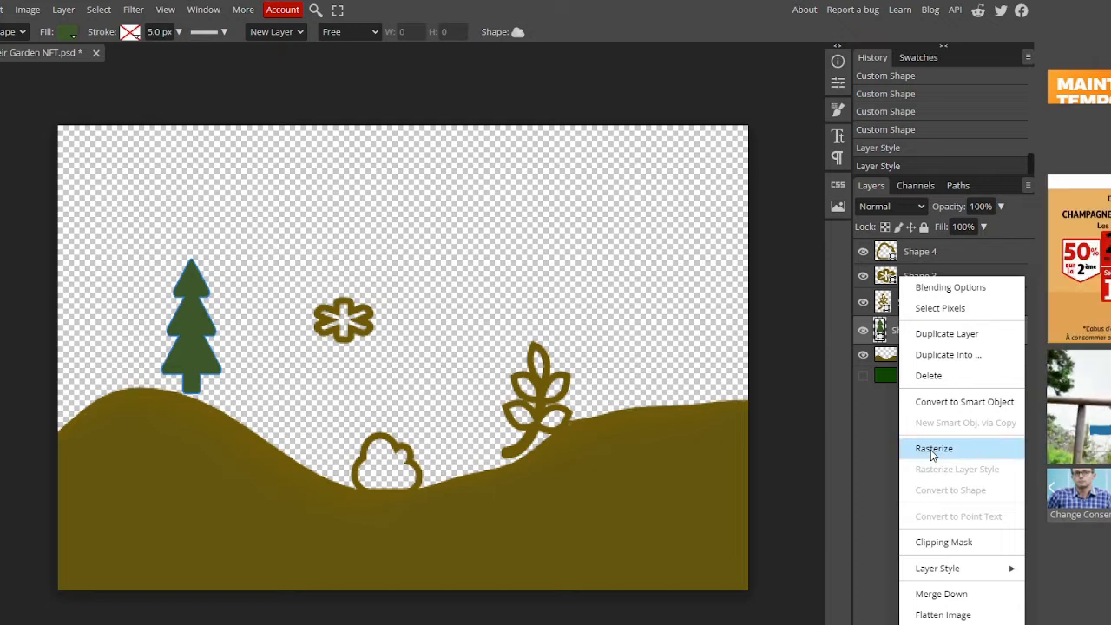
click(870, 443)
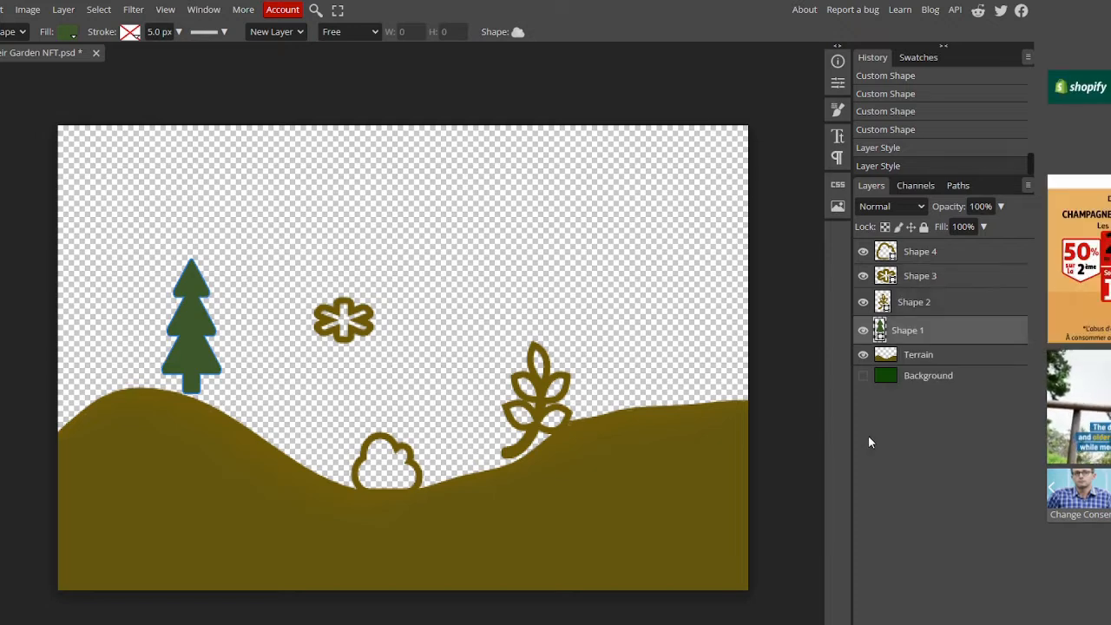
Step: Duplicate the pine tree's Shape 1 layer
right_click(896, 335)
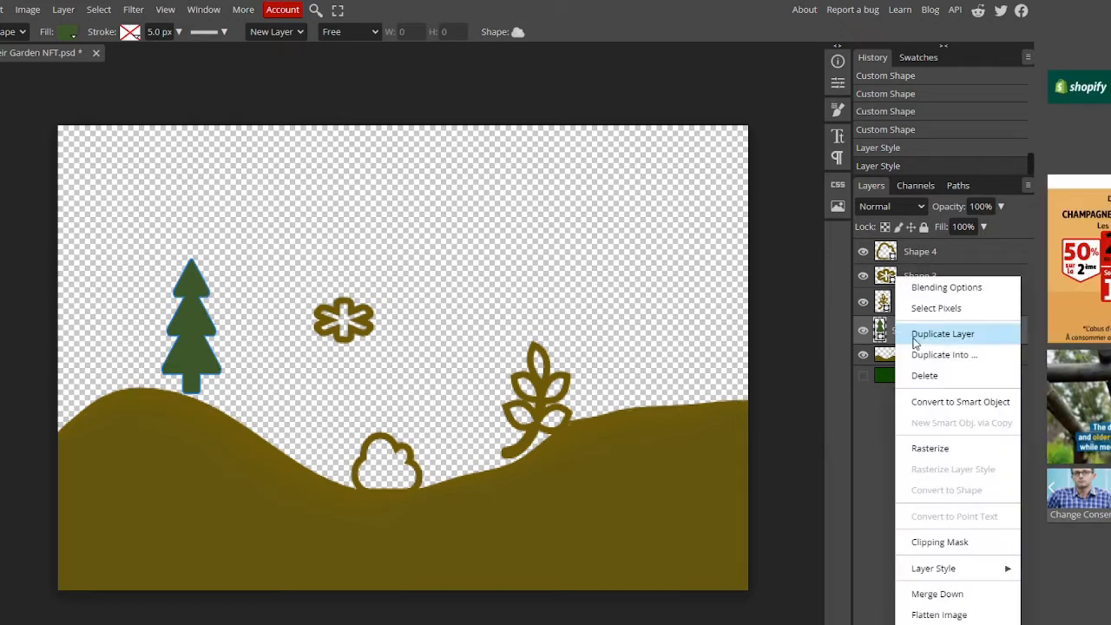
click(946, 335)
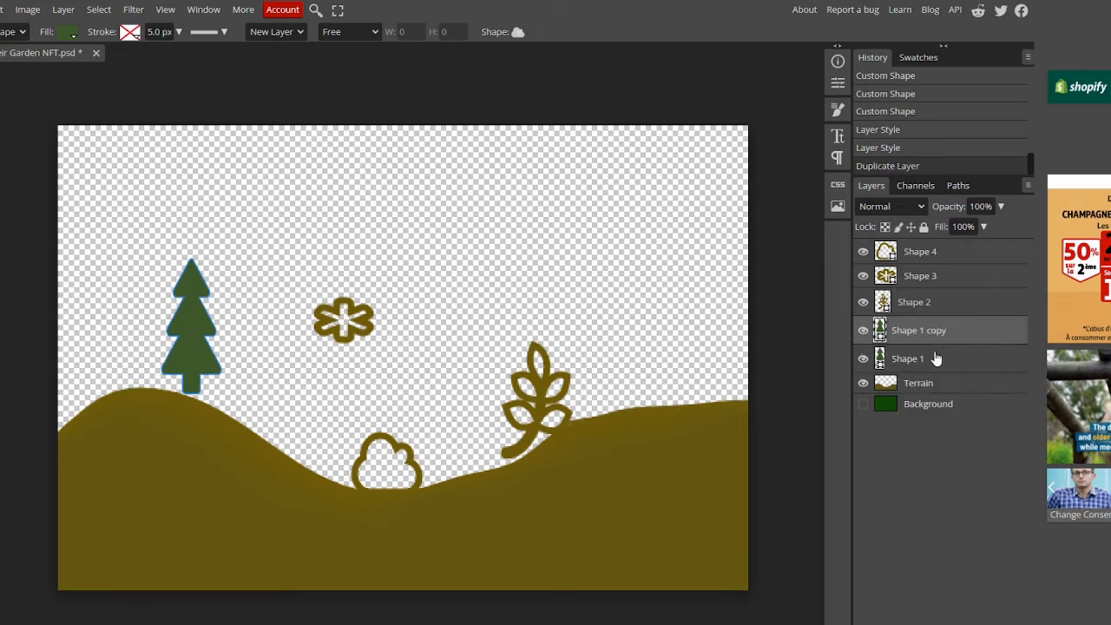
Step: Give the leafy branch shape the same solid dark green fill as the pine tree and remove its stroke
click(918, 311)
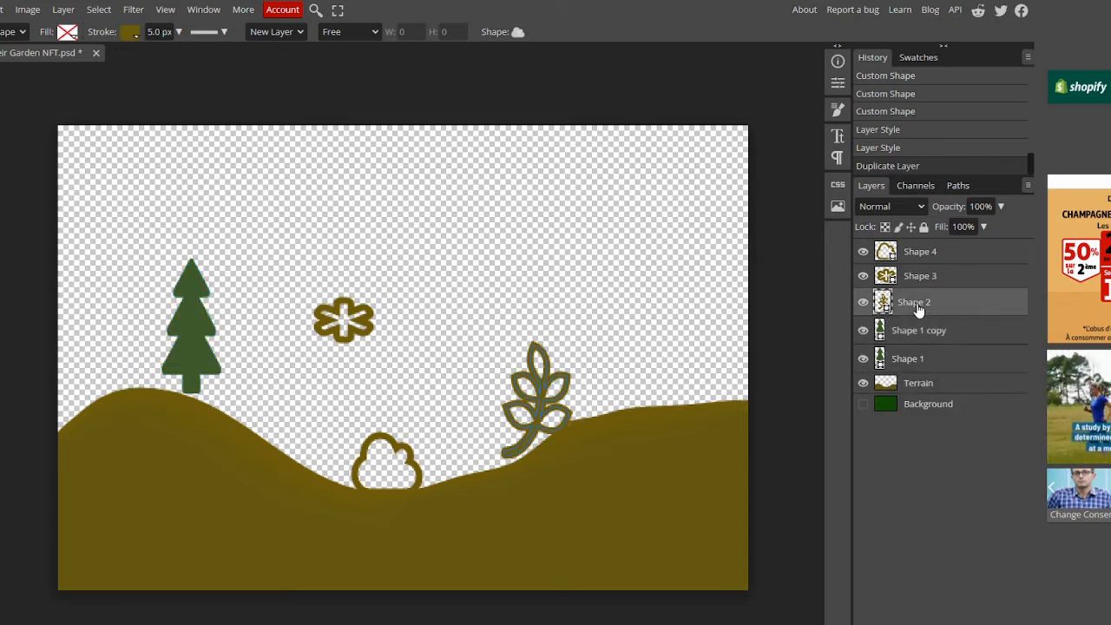
click(67, 35)
click(126, 62)
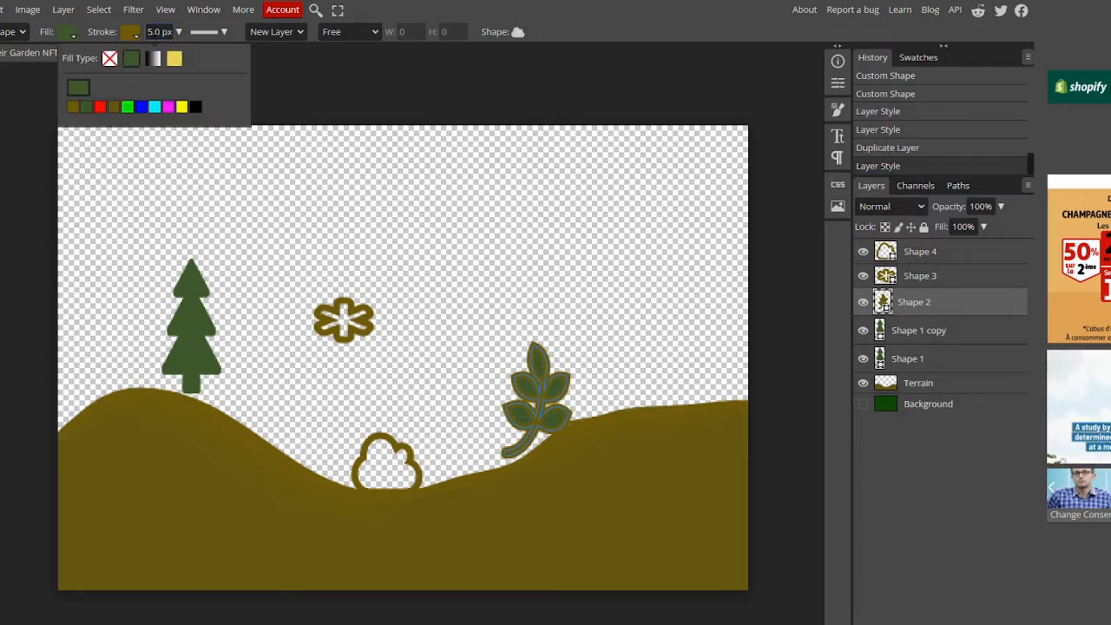
click(132, 33)
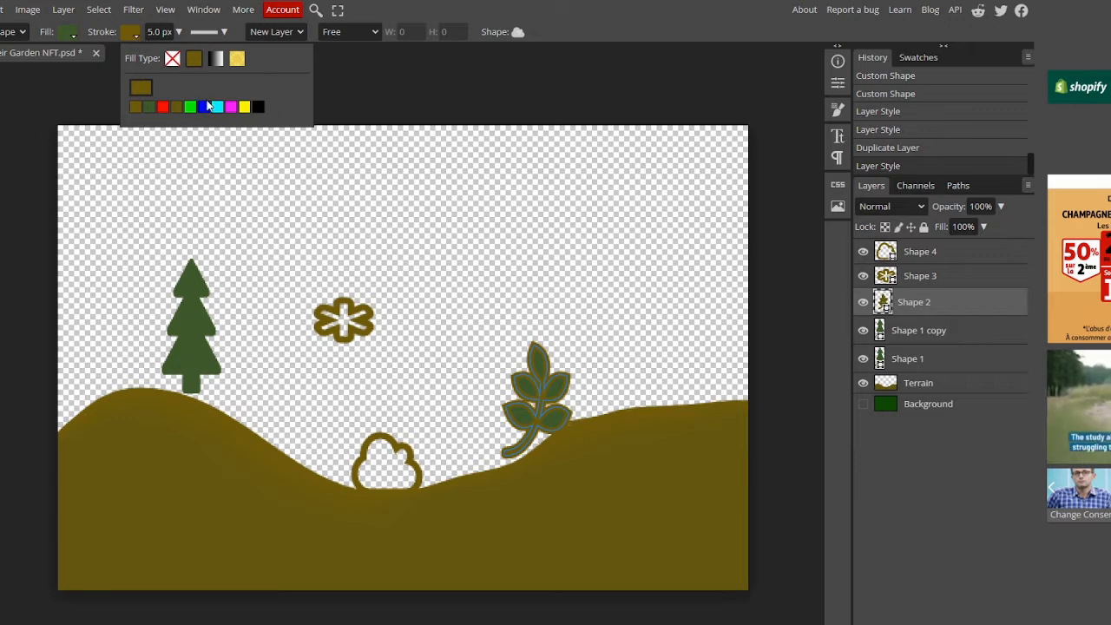
click(174, 59)
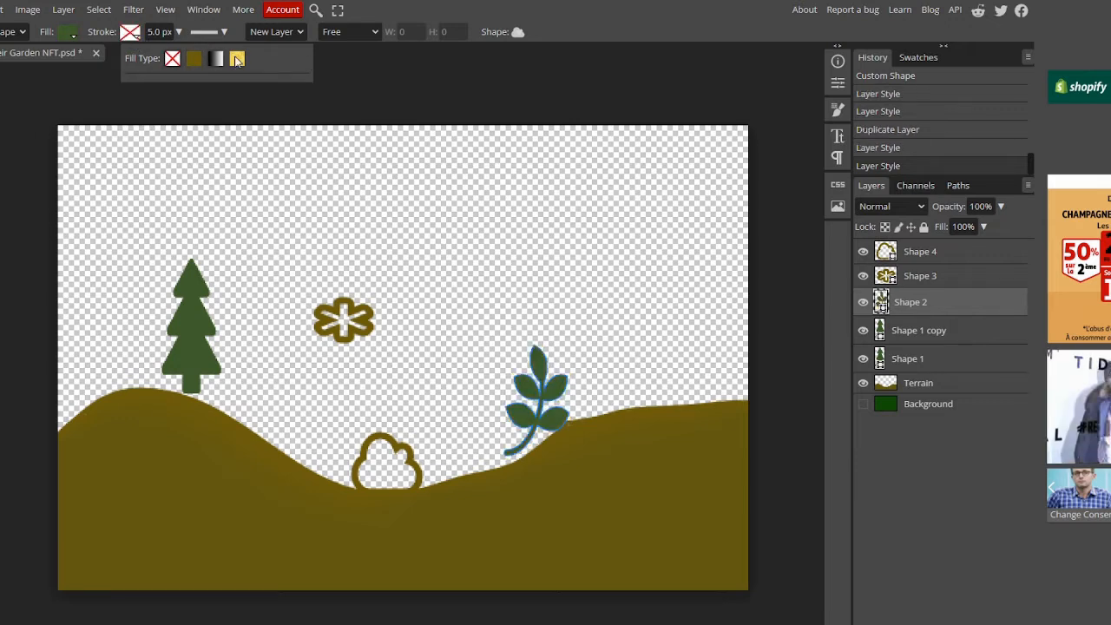
click(589, 21)
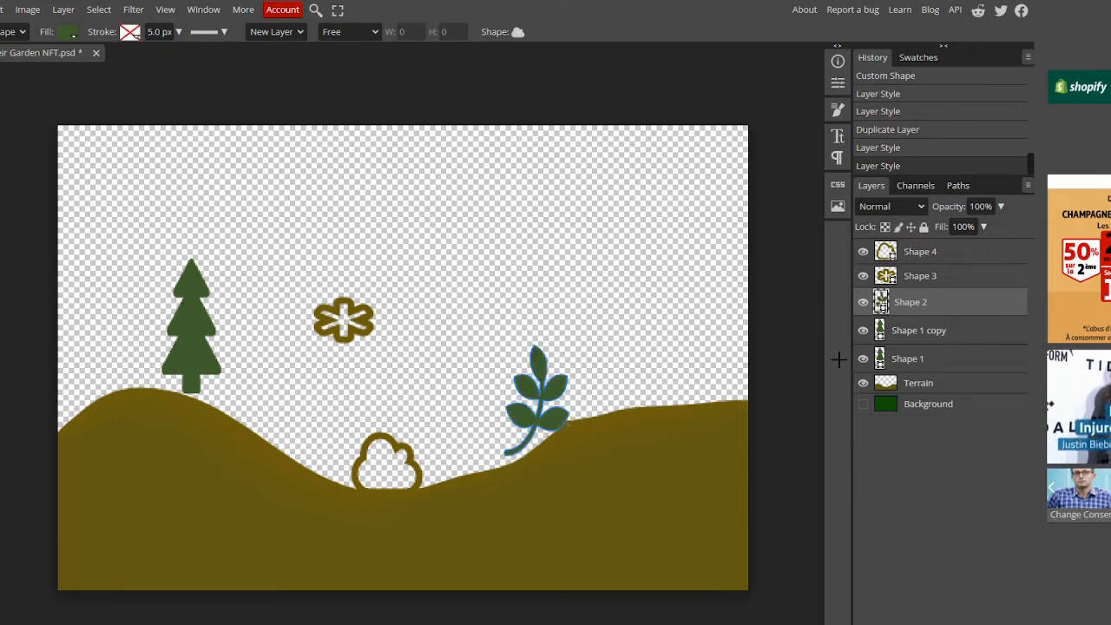
Step: Give the cloud-shaped bush in the valley a solid dark green fill and remove its stroke
click(909, 253)
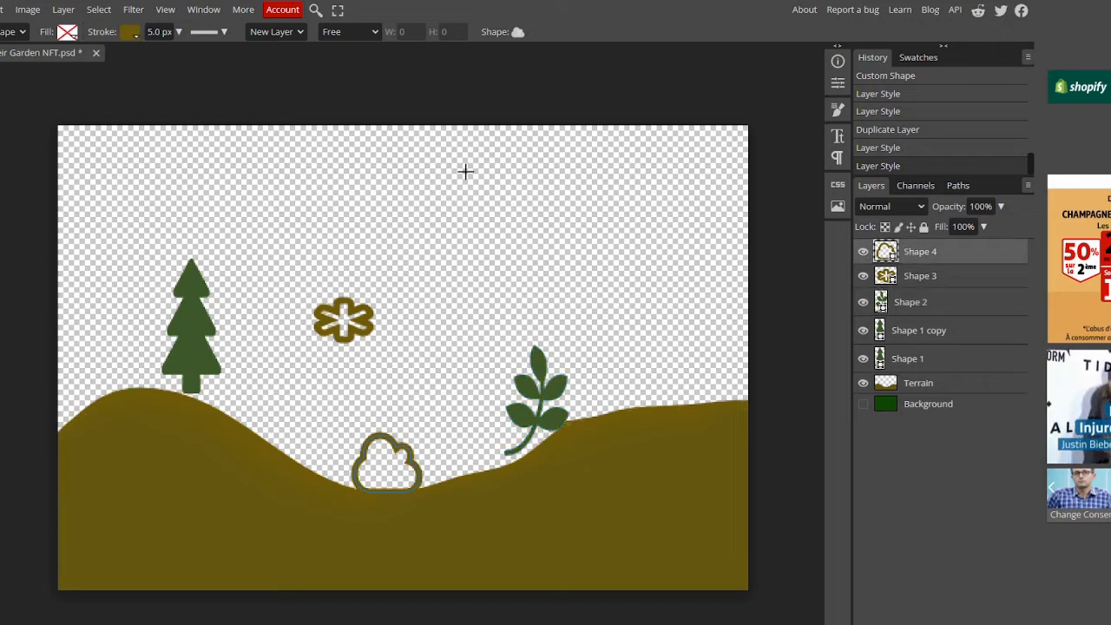
click(68, 32)
click(130, 63)
click(132, 32)
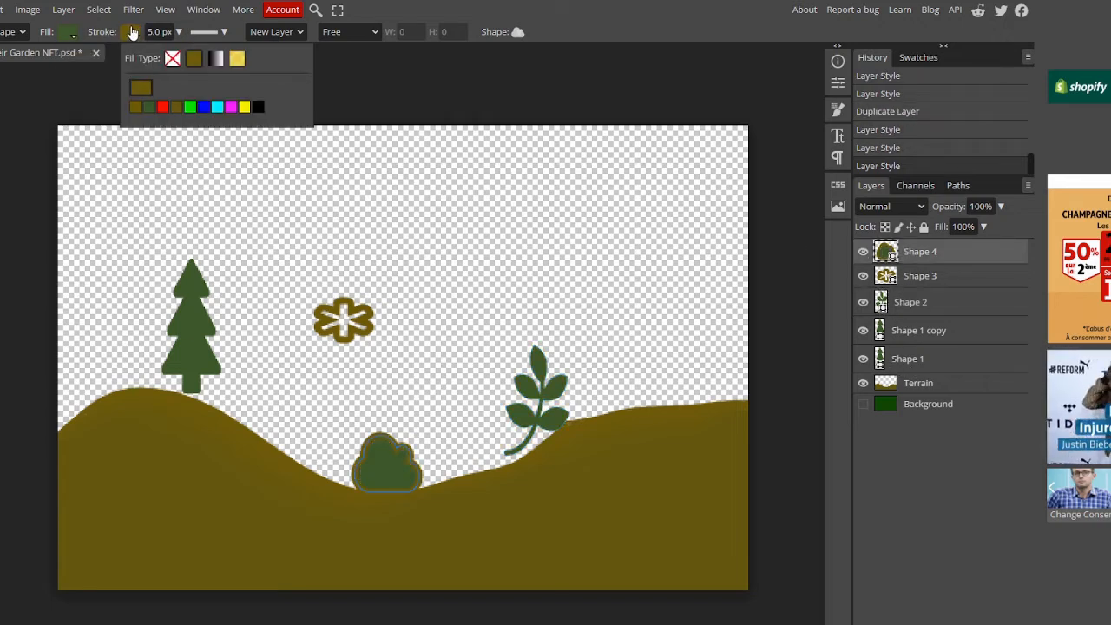
click(173, 59)
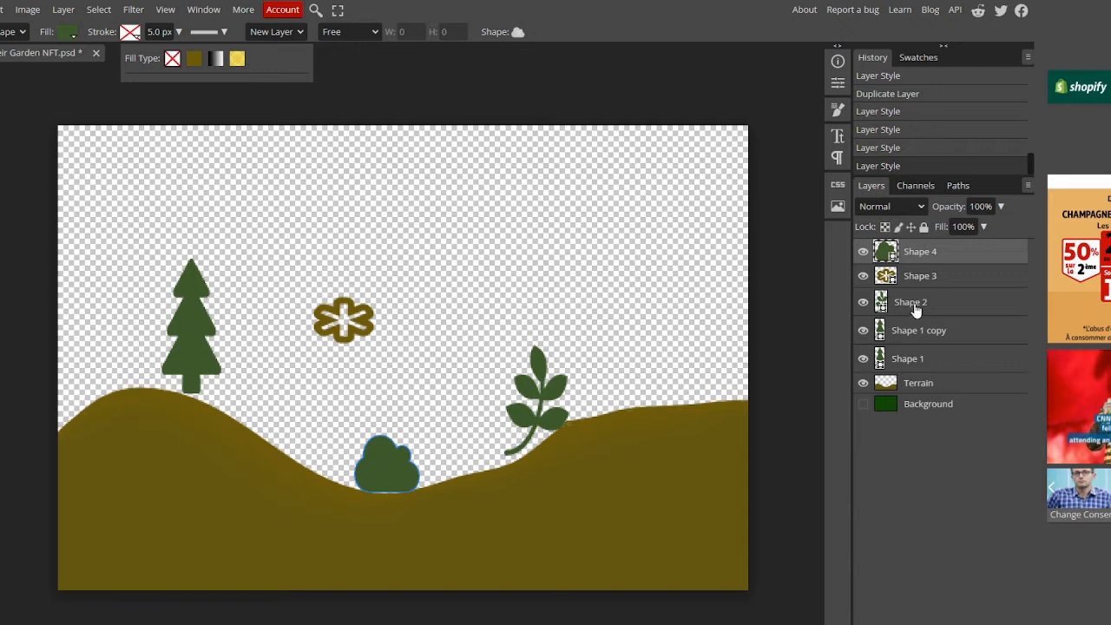
Step: Give the asterisk shape a solid white fill, hex ffffff, and remove its stroke
click(891, 275)
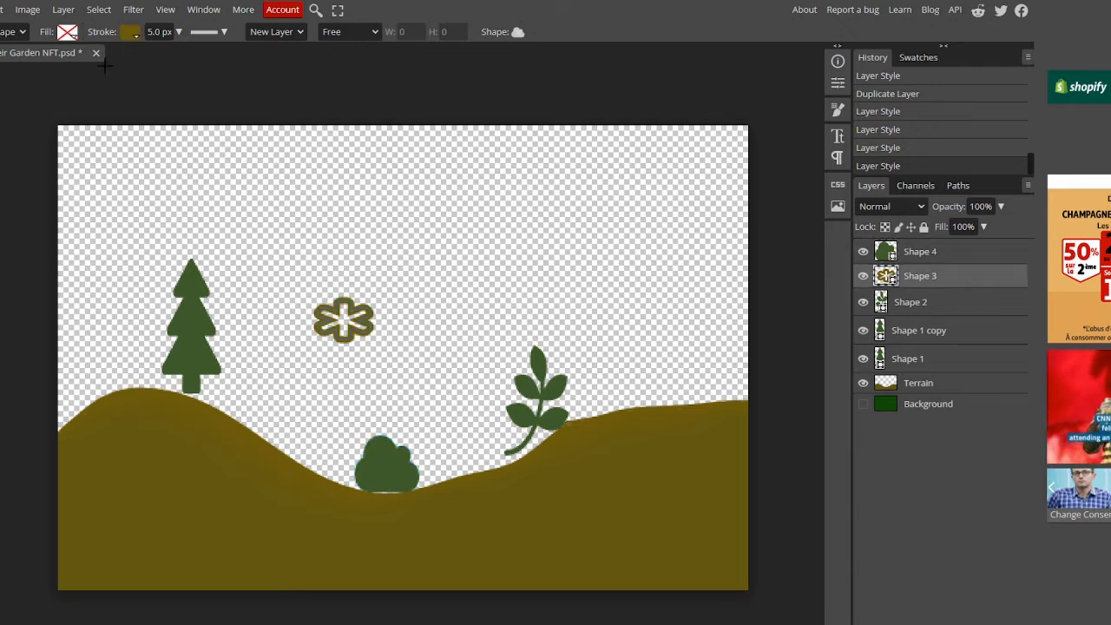
click(69, 33)
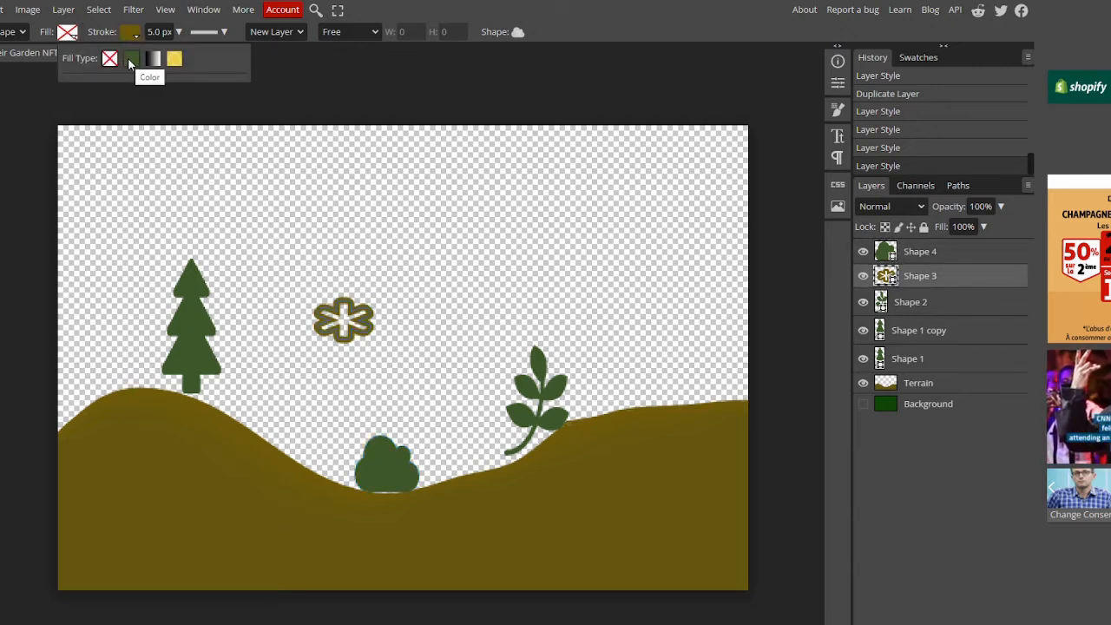
click(130, 60)
click(78, 91)
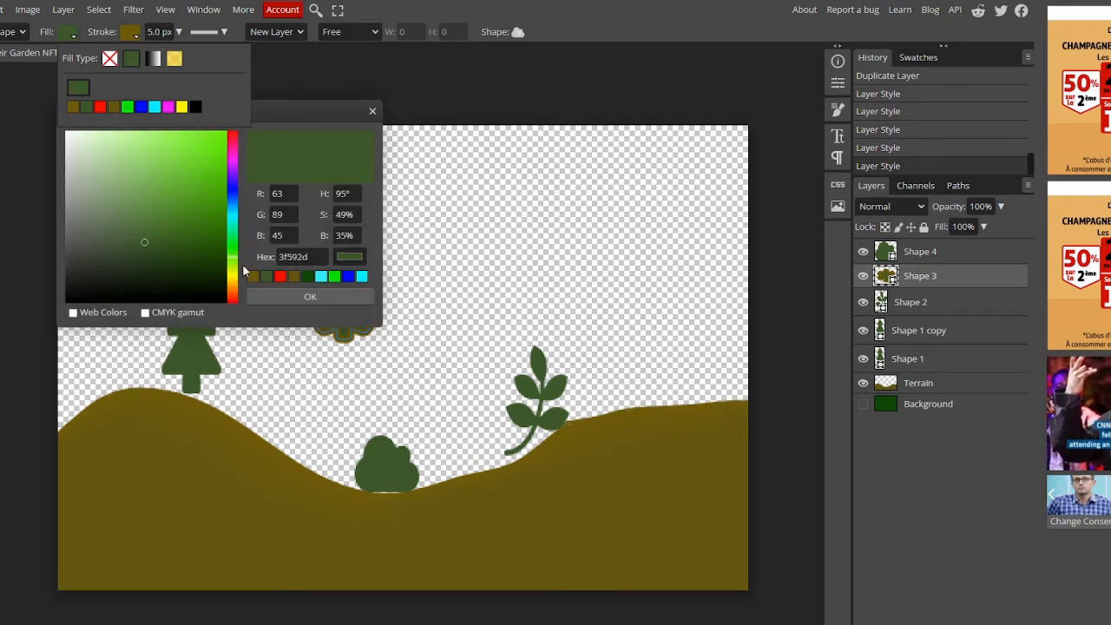
drag(167, 206, 45, 120)
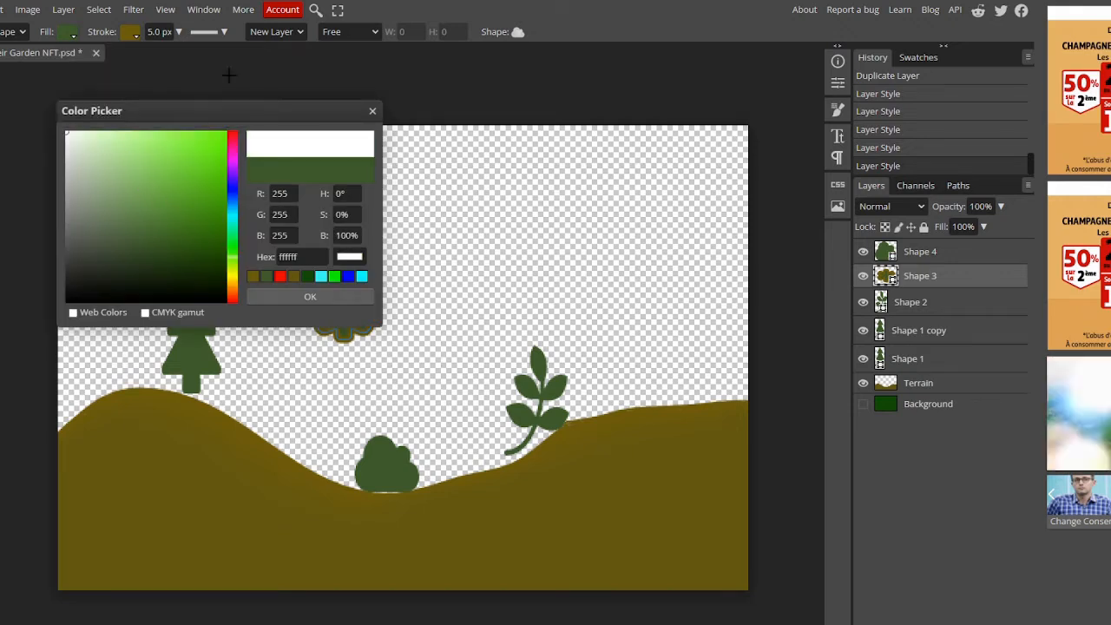
click(130, 35)
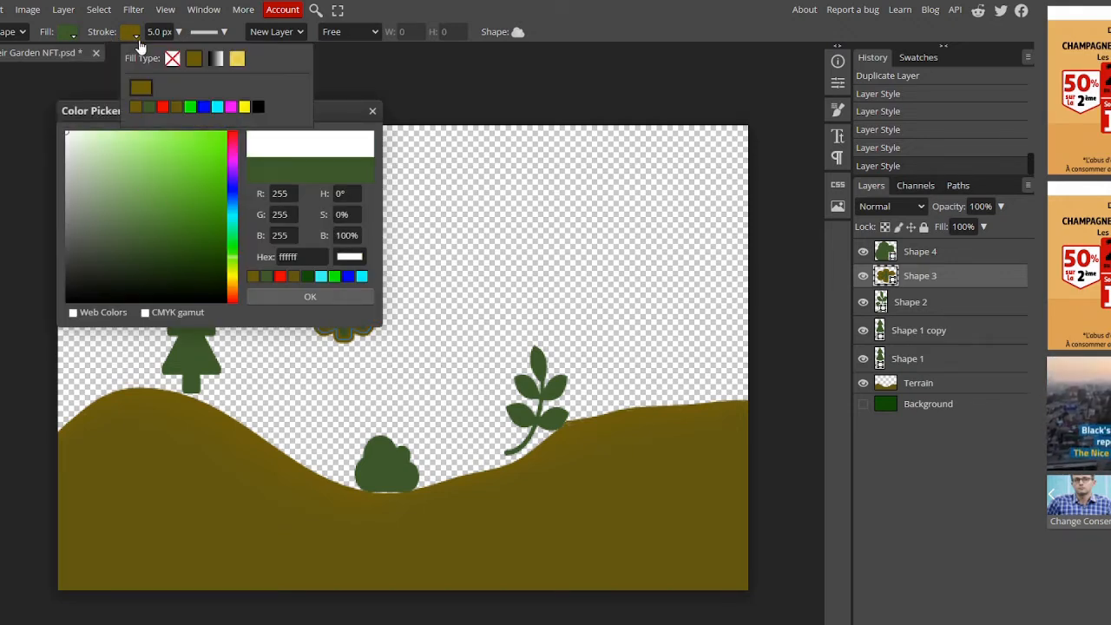
click(173, 61)
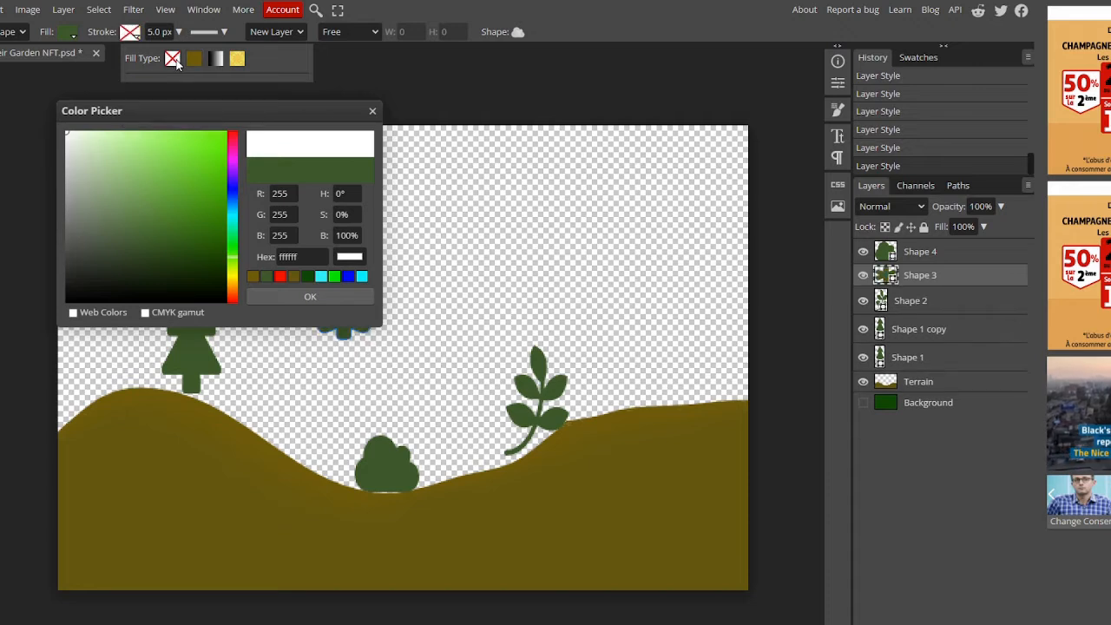
click(609, 15)
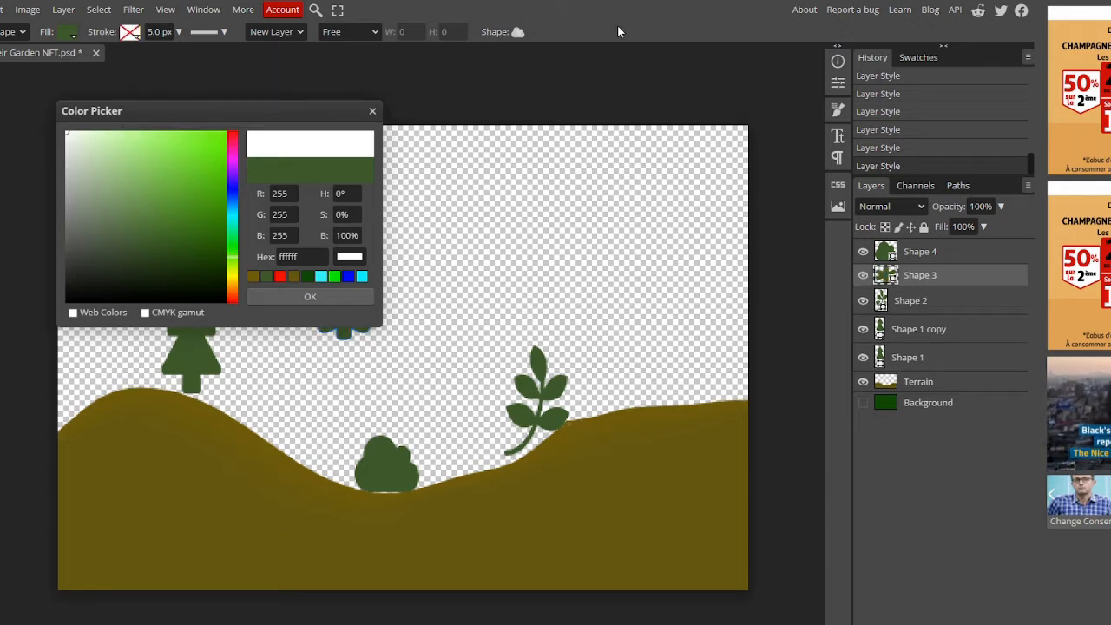
click(69, 35)
click(283, 300)
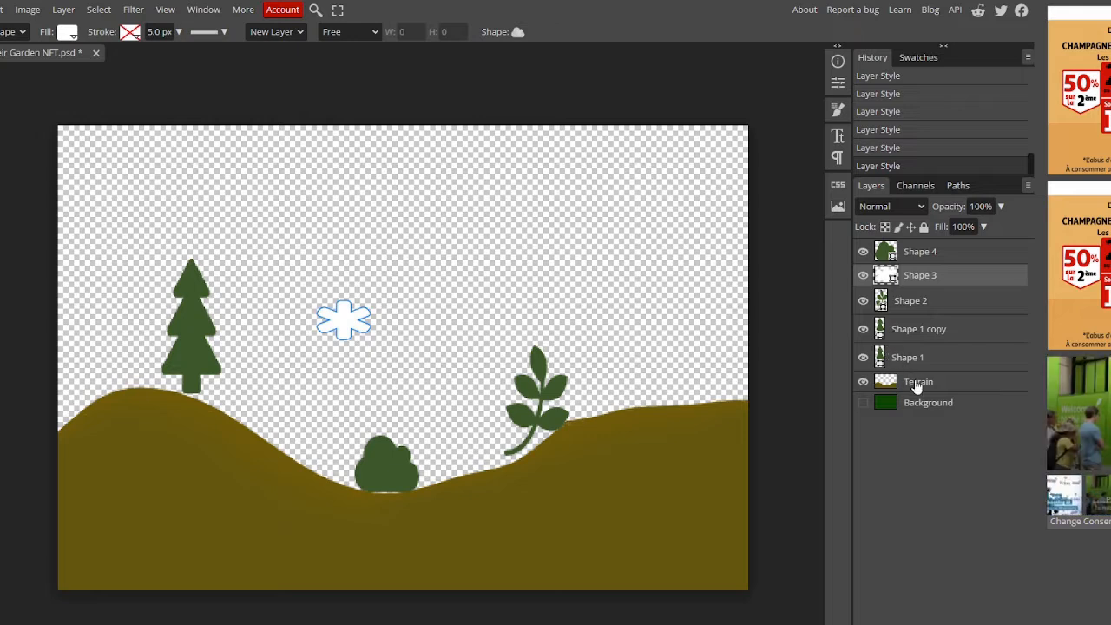
Step: Try the Terrain layer above all shape layers and return it to its place just above Background
drag(909, 390, 905, 248)
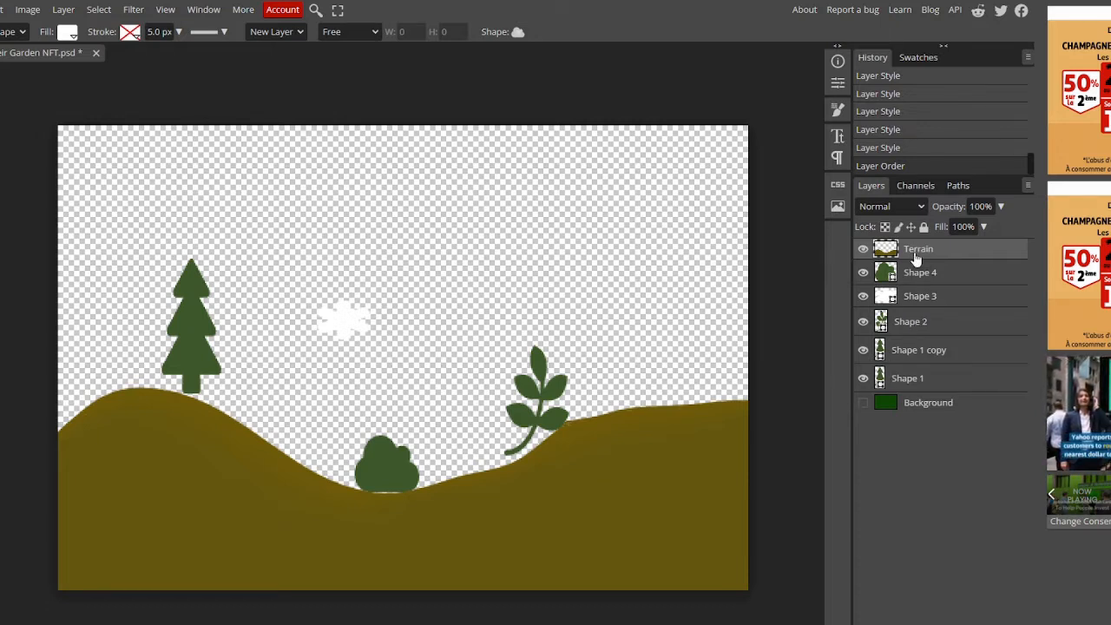
drag(915, 258, 907, 384)
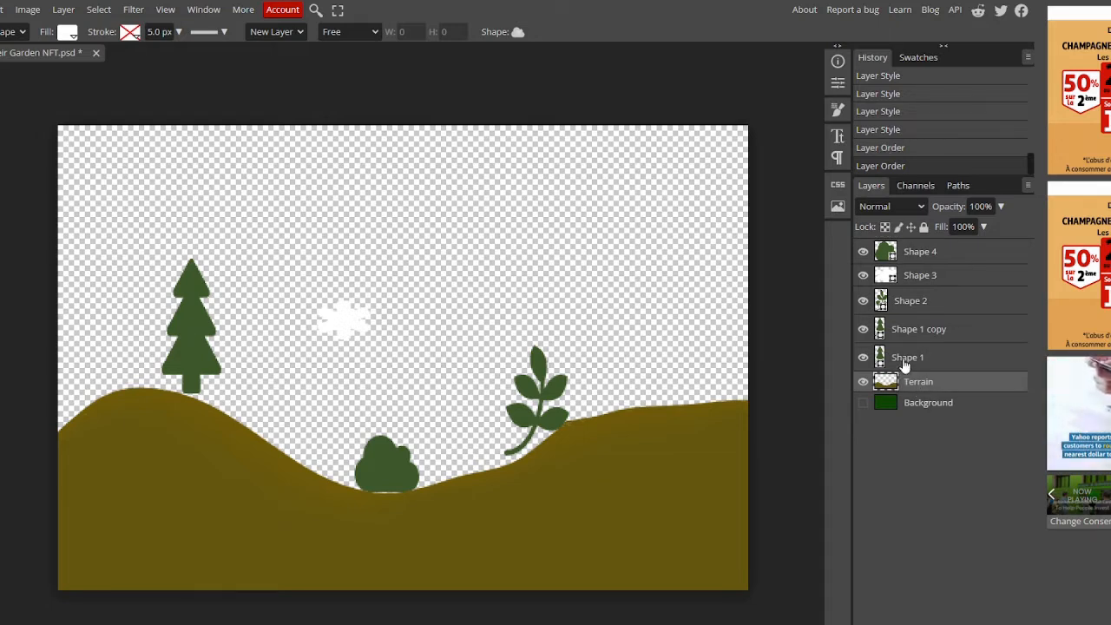
Step: Move the original pine tree, Shape 1, onto the valley slope between the bush and the leafy branch
click(904, 357)
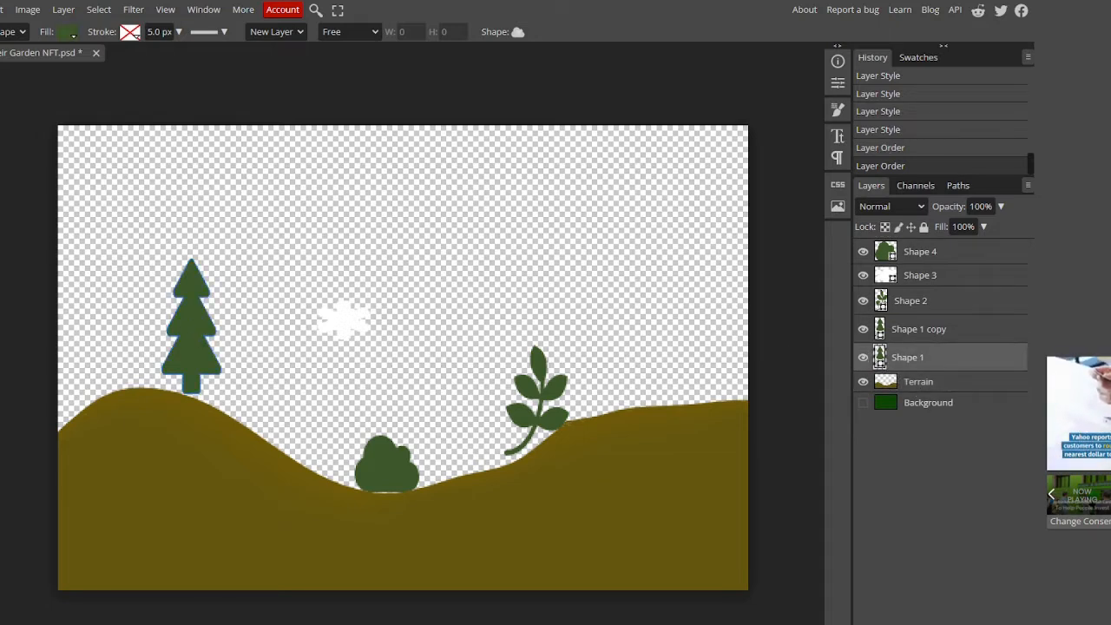
key(v)
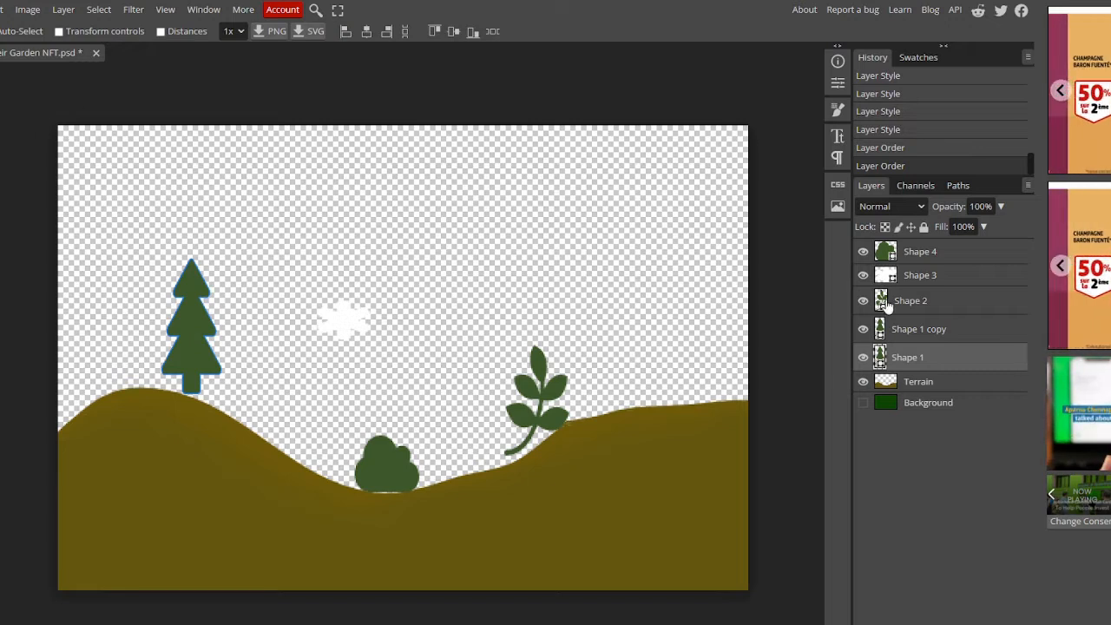
drag(188, 345, 466, 419)
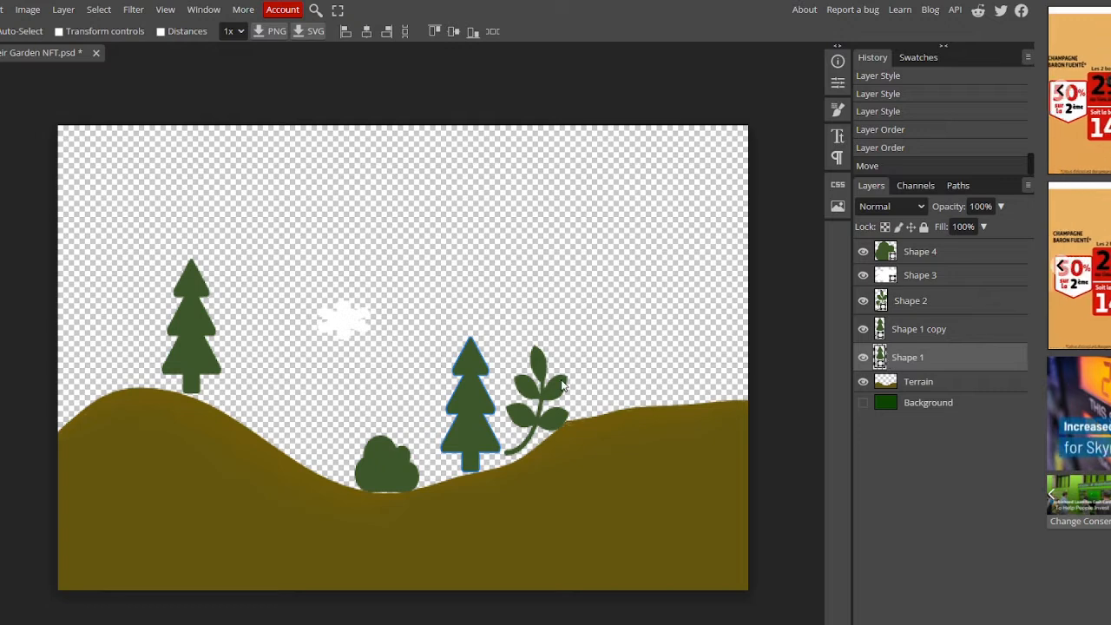
Step: Shrink the leafy branch, turn it upside down with its stem pointing up, and place it on the slope left of the bush
click(902, 303)
drag(538, 408, 428, 334)
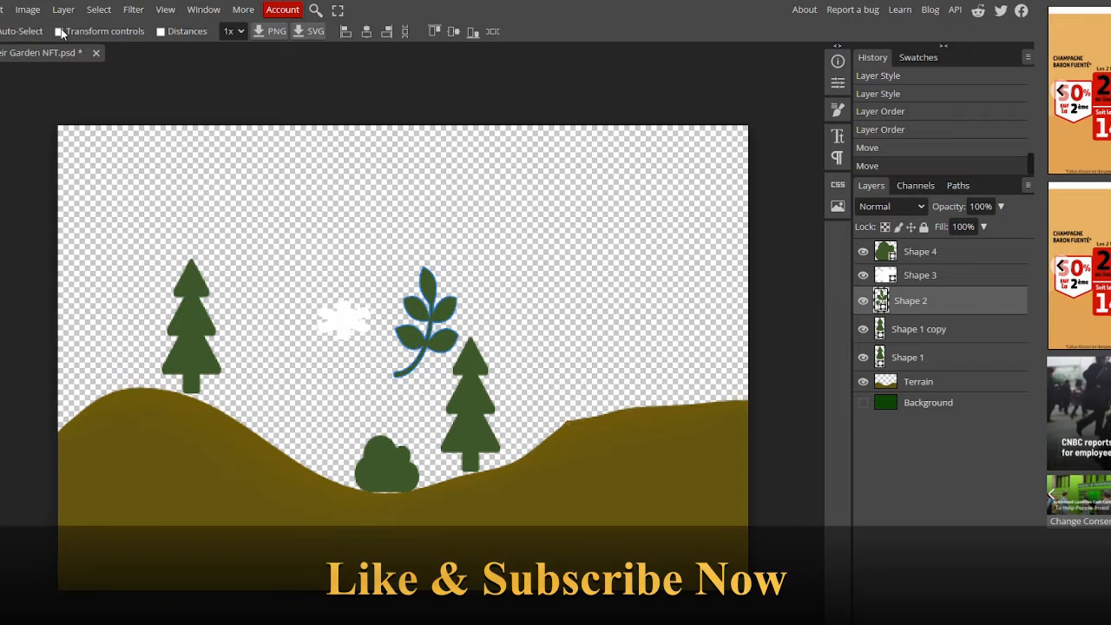
click(59, 31)
drag(461, 264, 441, 442)
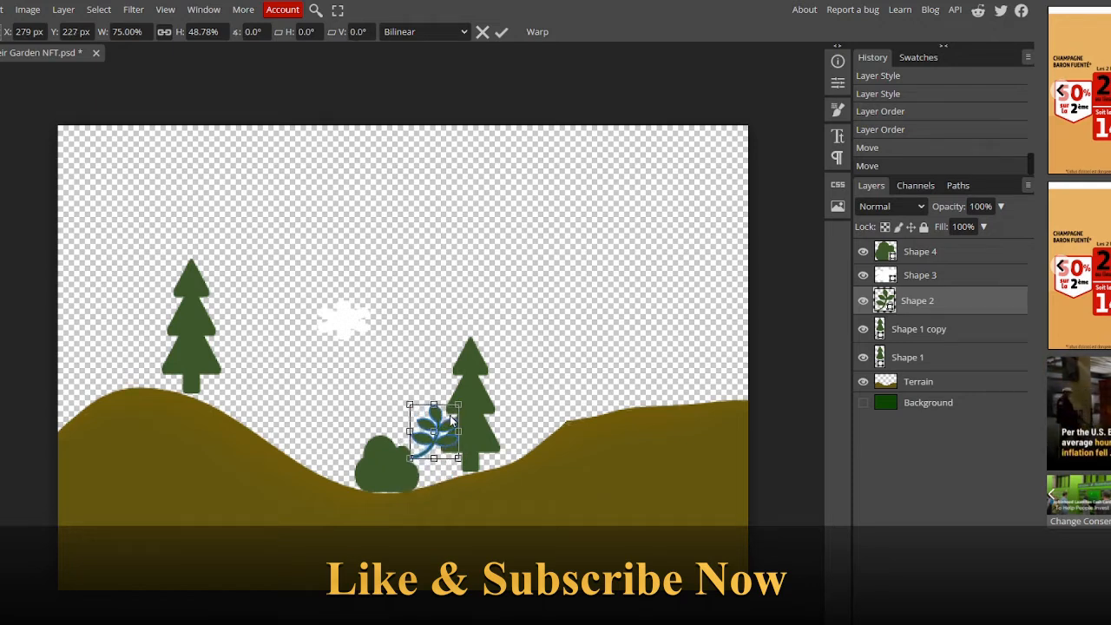
drag(460, 401, 415, 497)
drag(440, 437, 317, 447)
Step: Move the white asterisk onto the tip of the branch's stem to form a flower head
click(918, 275)
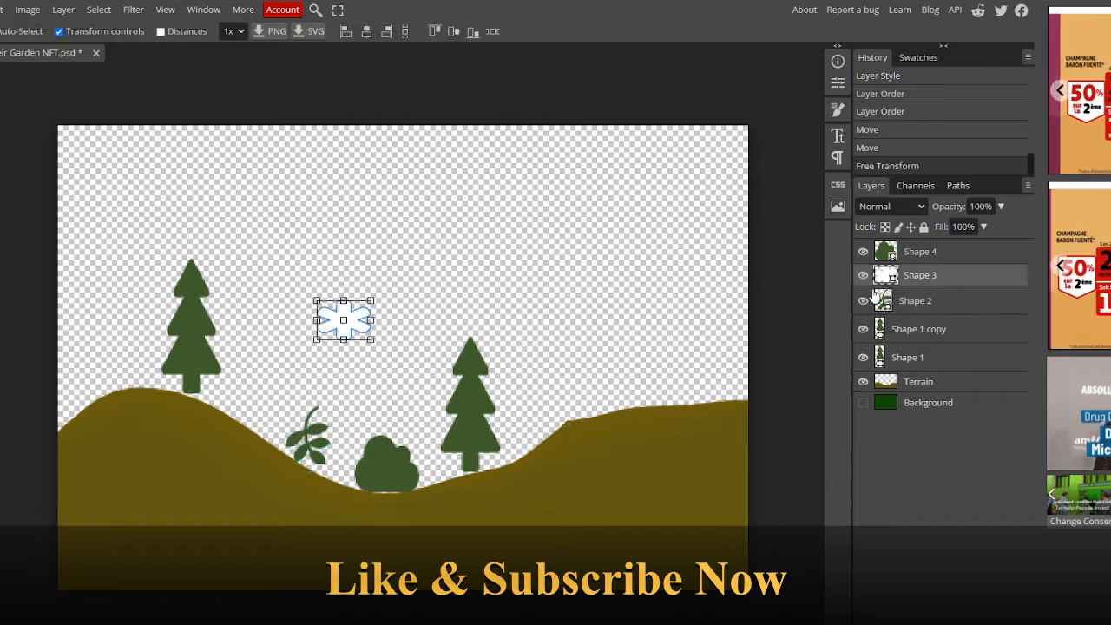
drag(343, 322, 342, 409)
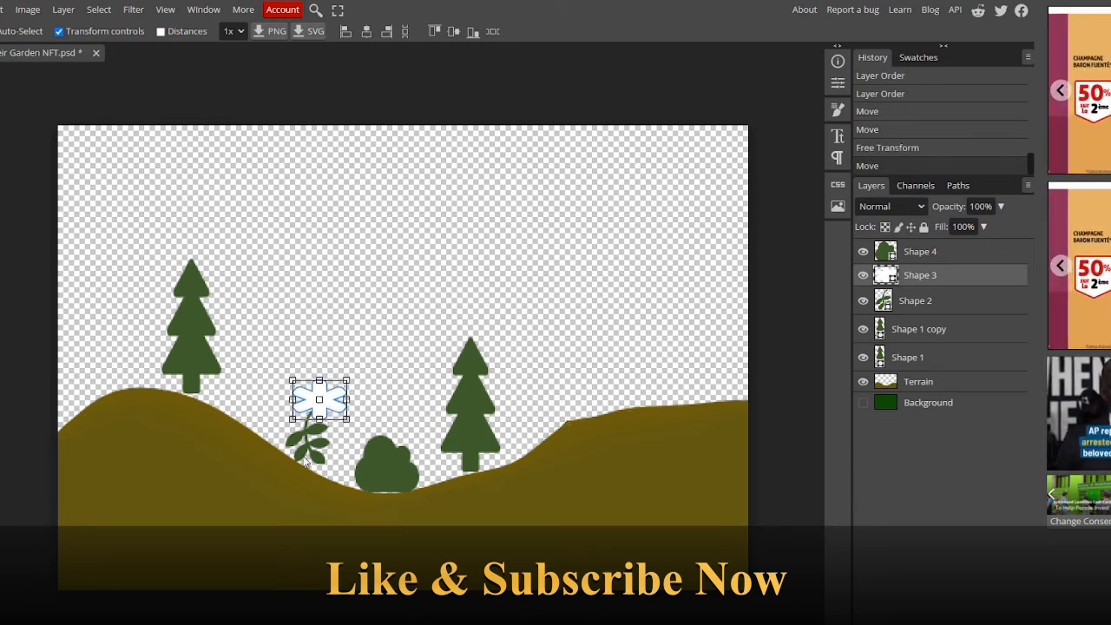
Step: Squash the duplicated pine tree to 45% height and move it onto the crest of the left hill
click(898, 337)
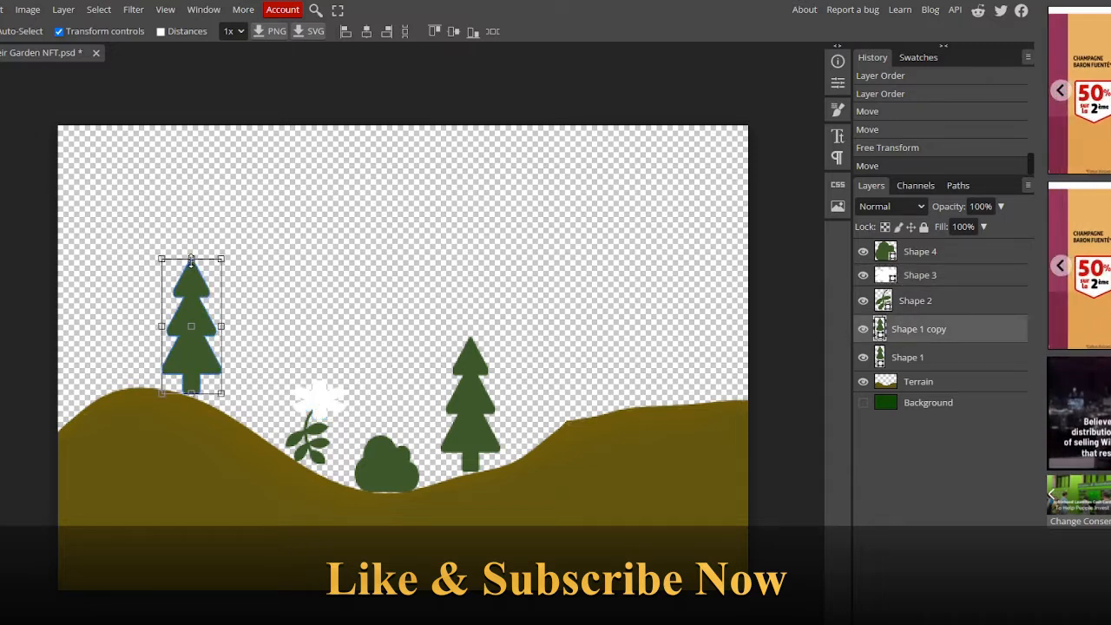
drag(191, 259, 190, 333)
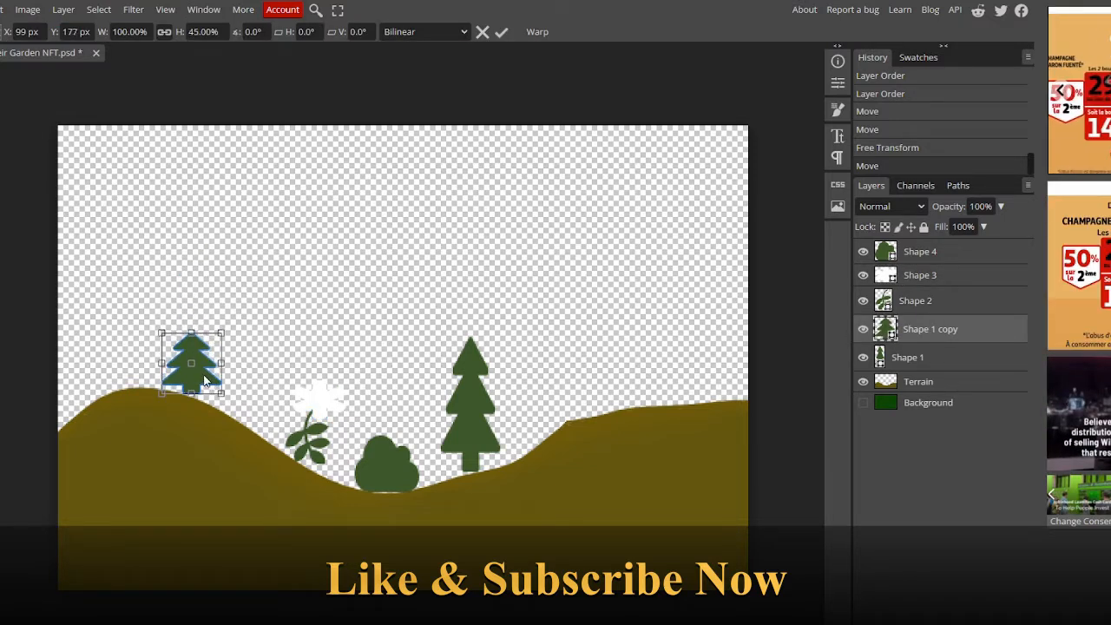
drag(205, 380, 157, 373)
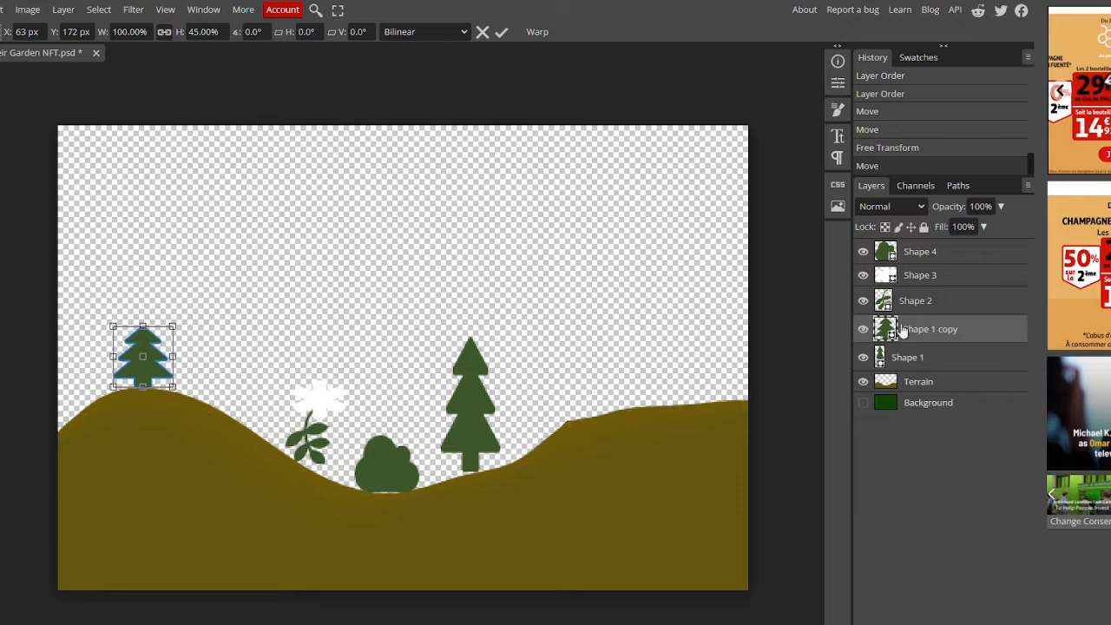
Step: Widen the bush to 133.33% and settle it at the lowest part of the valley
click(894, 251)
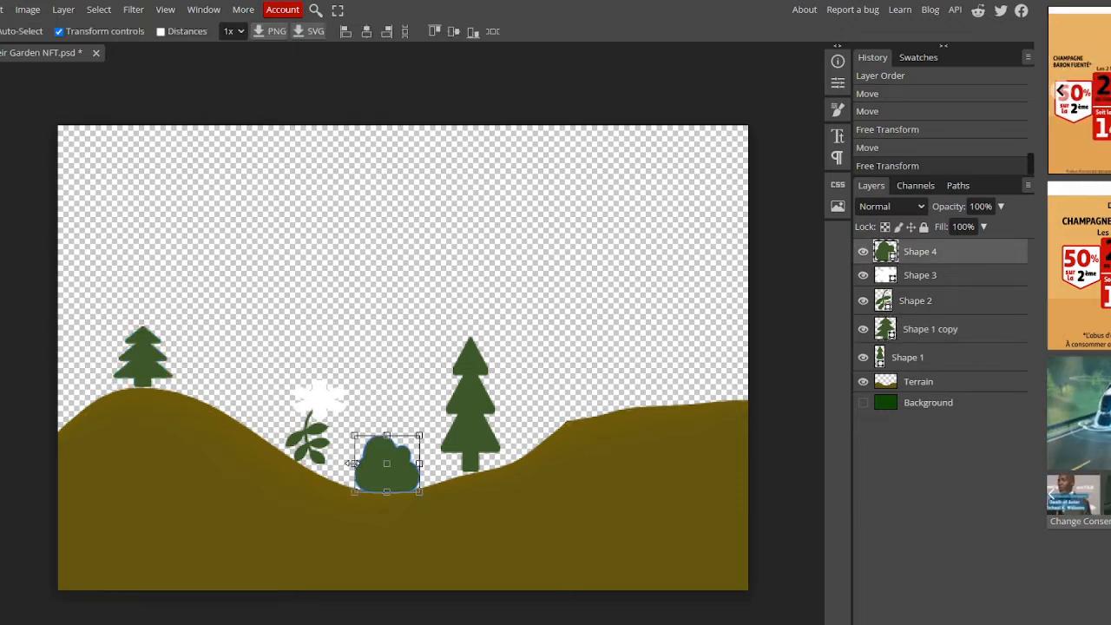
drag(353, 462, 337, 463)
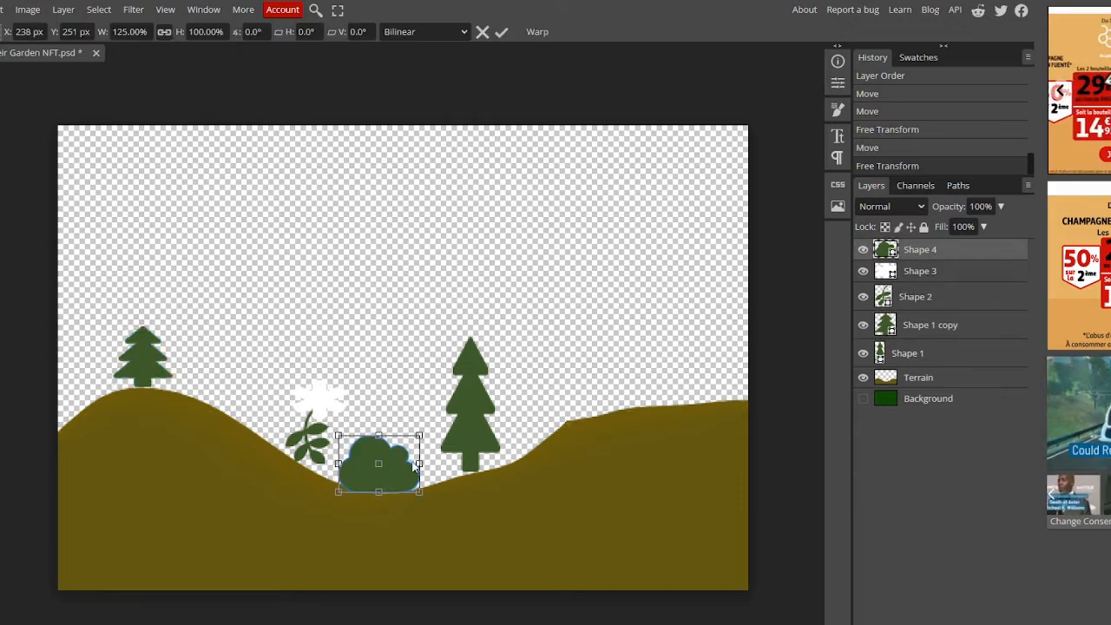
drag(414, 466, 391, 489)
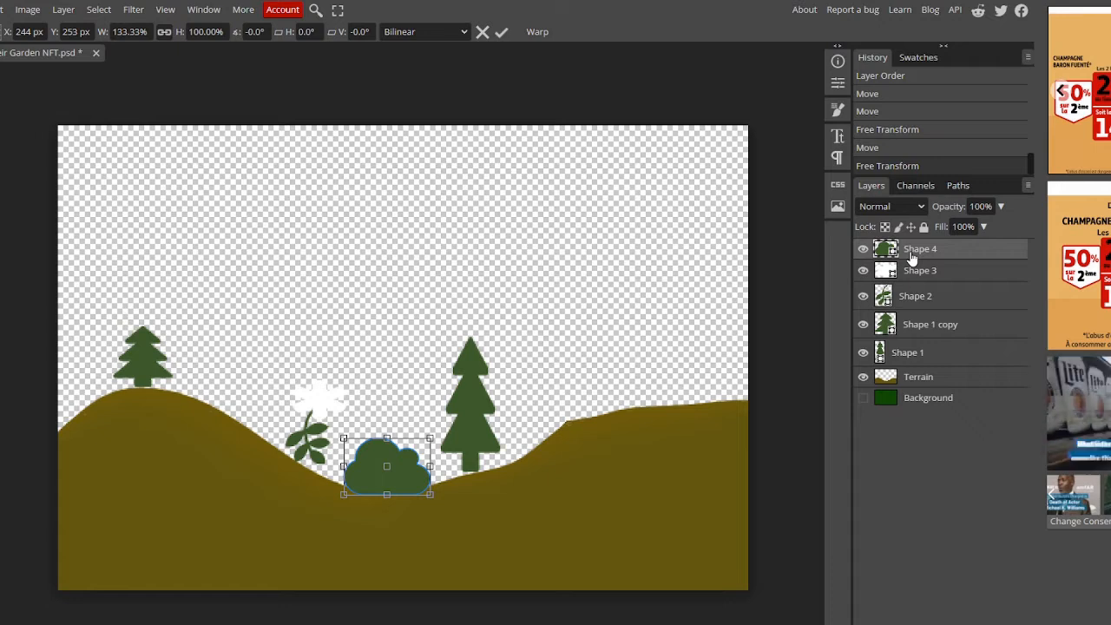
key(Return)
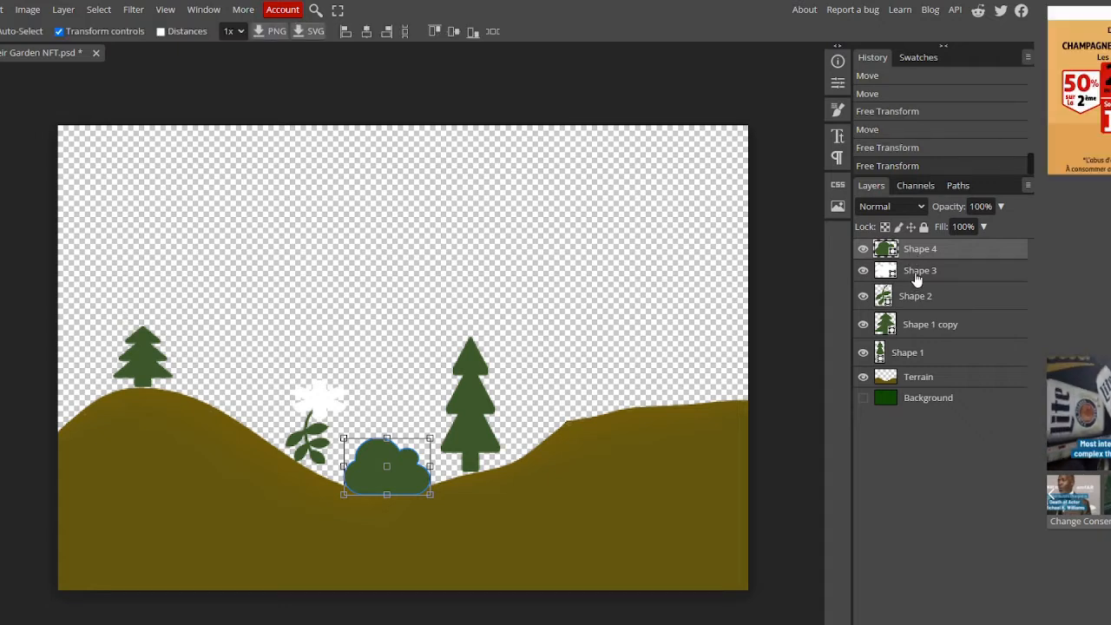
Step: Duplicate the five plant shape layers, from Shape 4 down to Shape 1
shift+click(915, 276)
shift+click(914, 297)
shift+click(910, 325)
shift+click(908, 356)
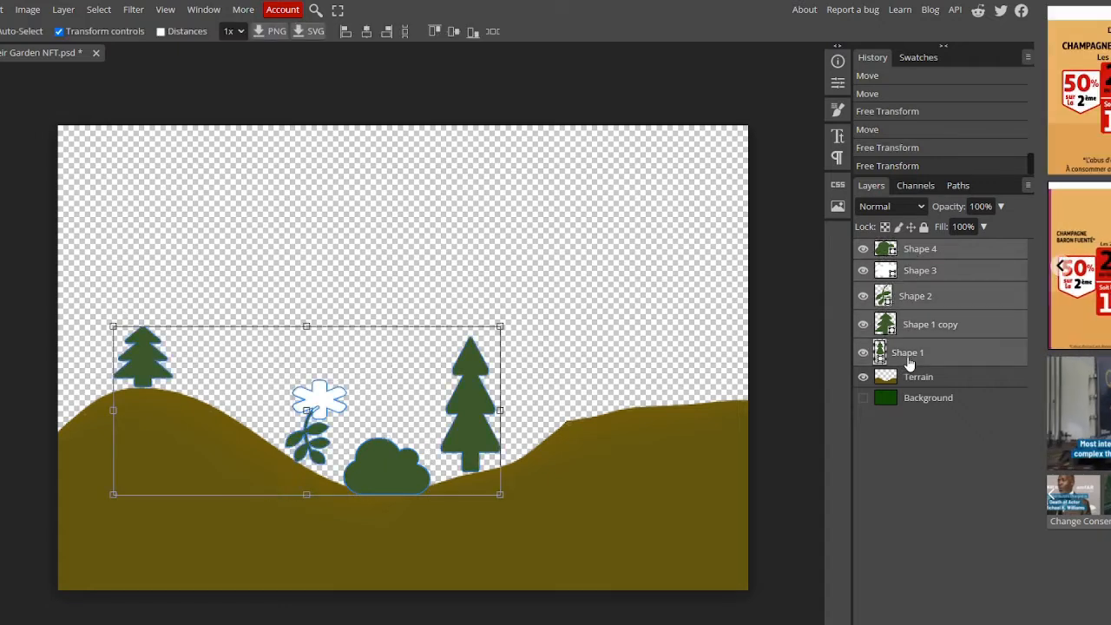
right_click(913, 354)
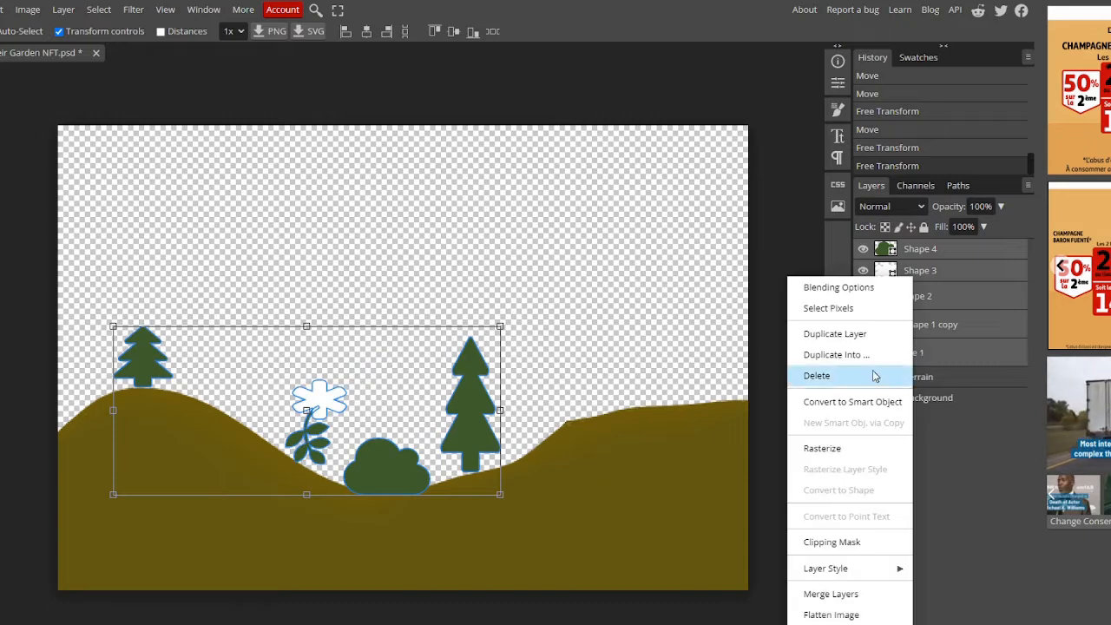
click(872, 334)
Step: Move the copied tall pine onto the right hill and the copied small pine onto the bush in the valley
click(930, 350)
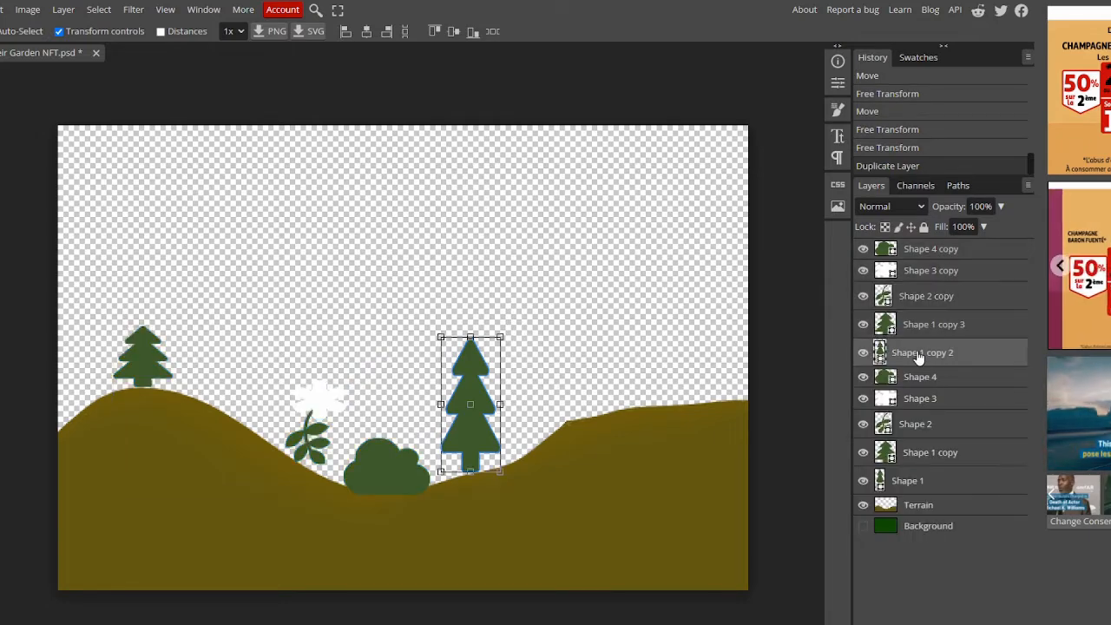
drag(466, 405, 664, 340)
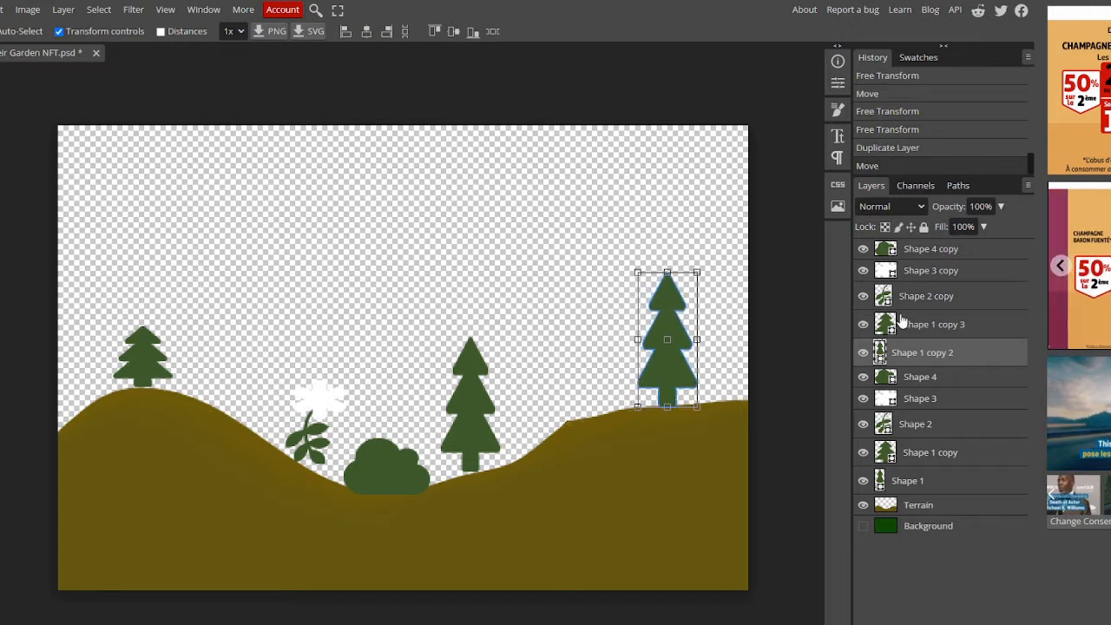
click(933, 334)
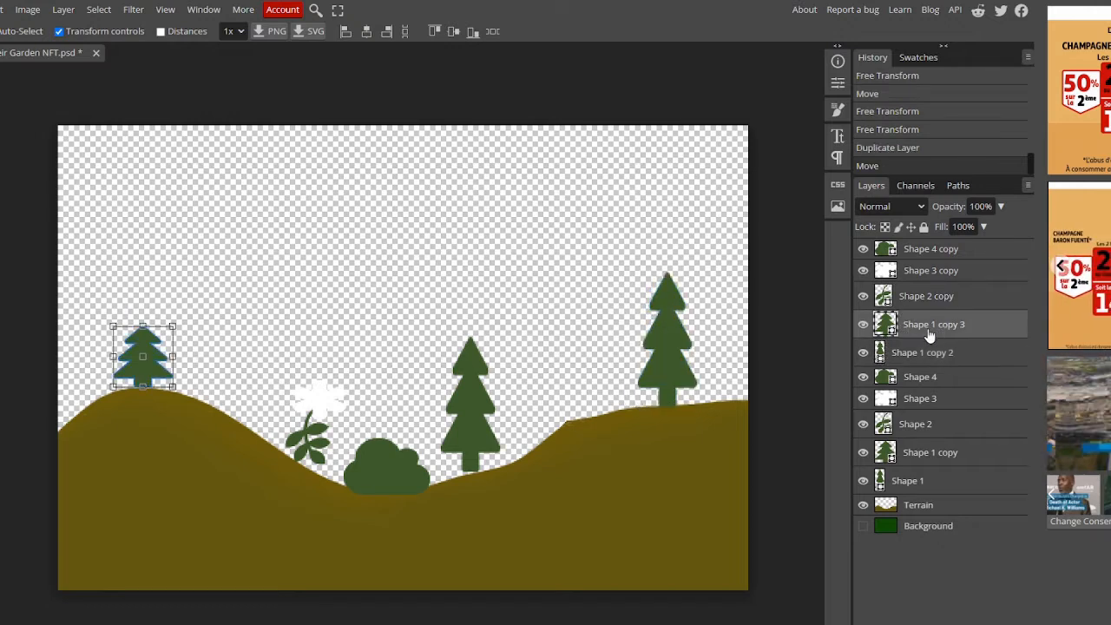
drag(161, 357, 402, 461)
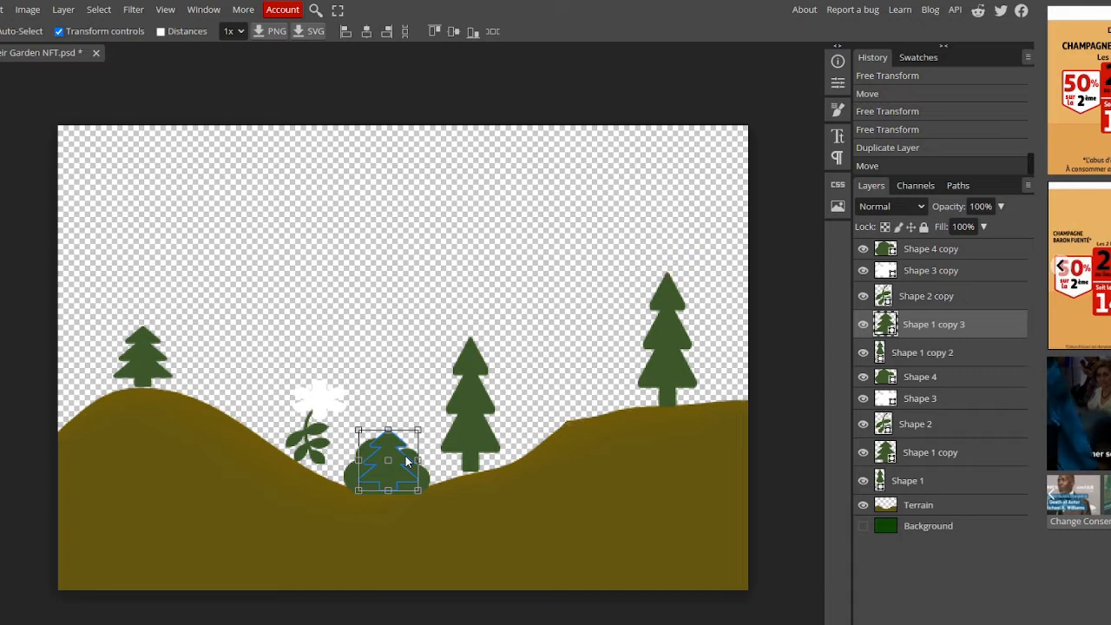
Step: Rotate the copied leafy branch to about -172°, enlarge it to 185.29% width and 263.81% height, and place it at the terrain's left edge
click(924, 296)
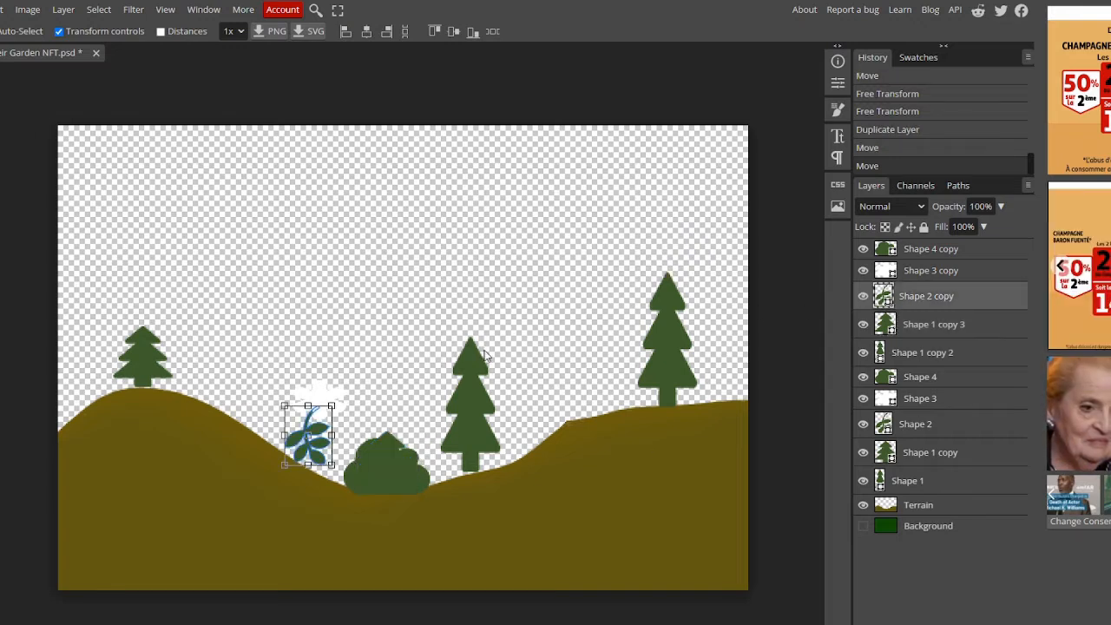
drag(305, 453, 520, 357)
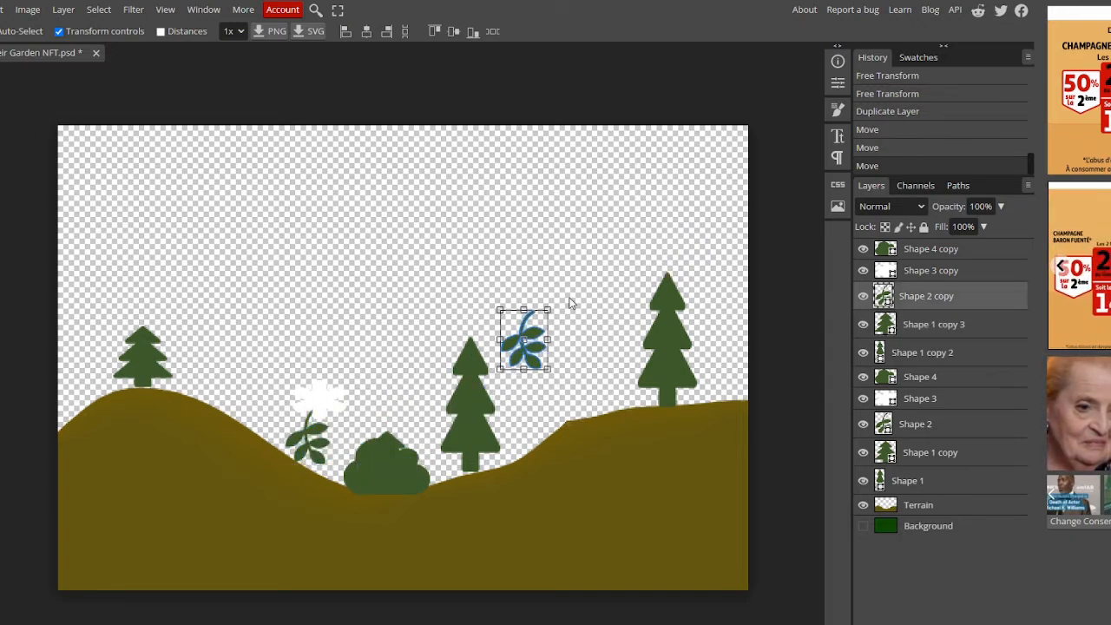
drag(547, 305, 434, 453)
drag(534, 351, 187, 373)
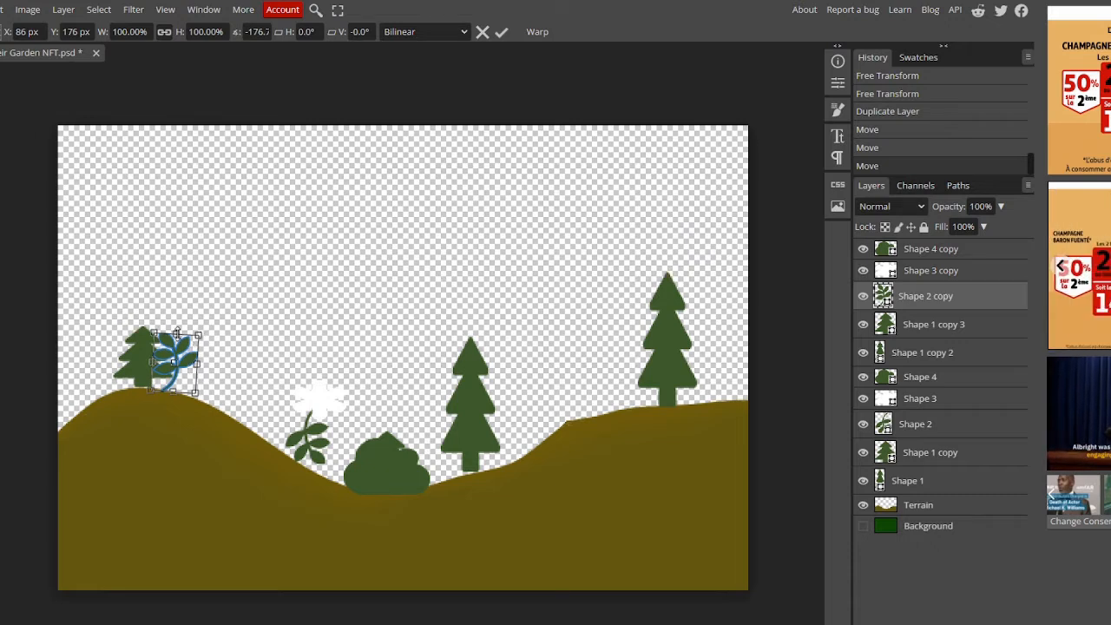
drag(177, 334, 239, 243)
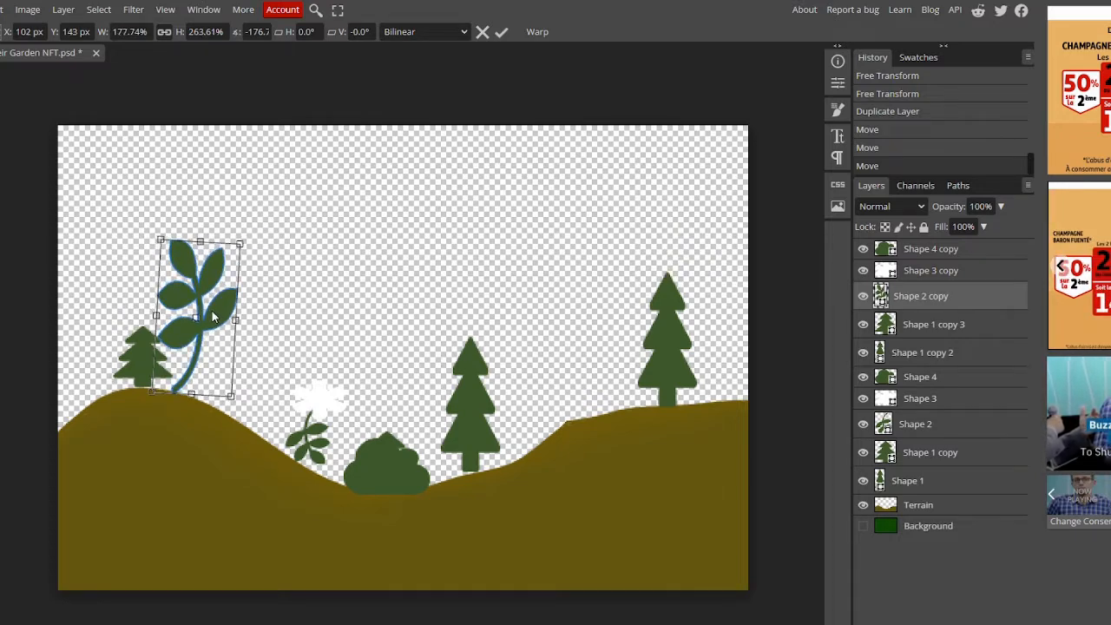
drag(212, 317, 96, 355)
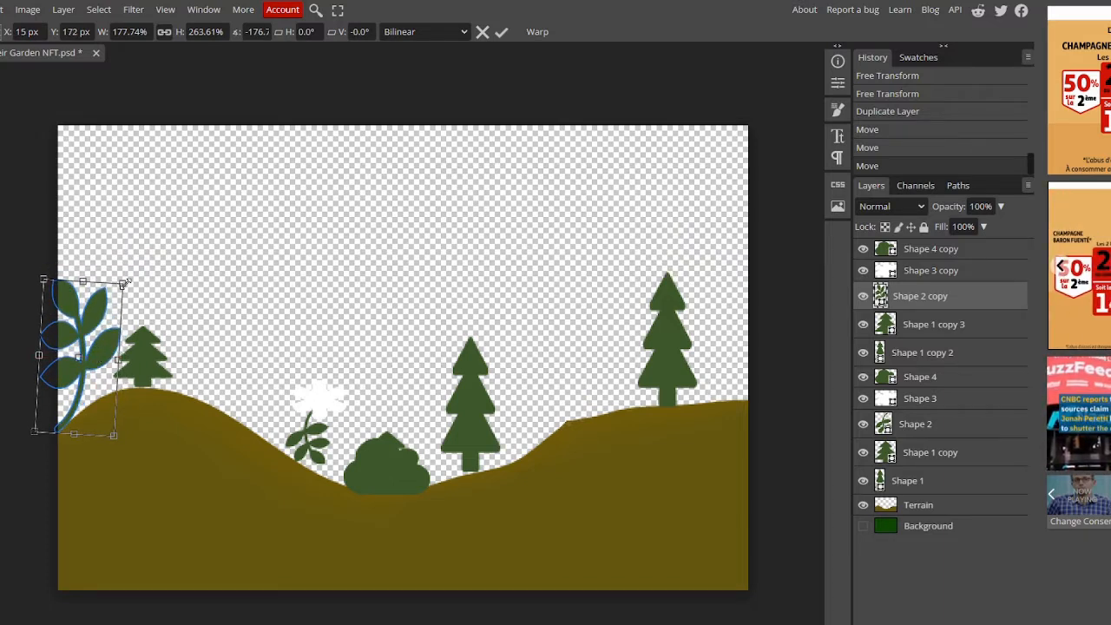
drag(126, 280, 121, 313)
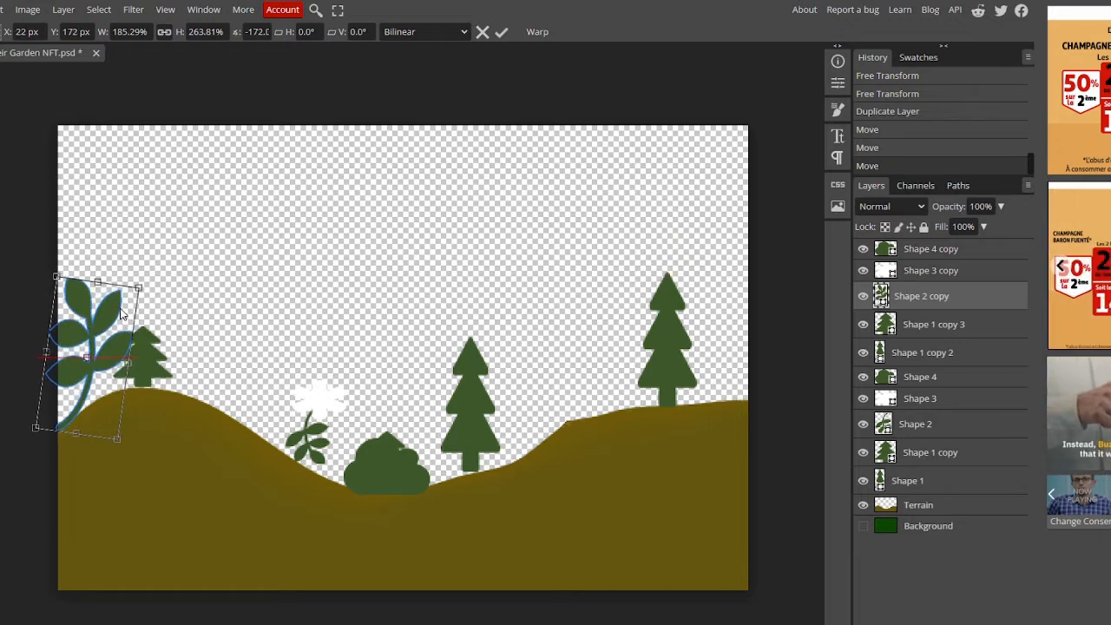
Step: Move the copied flower head beside the central tall pine, and set the copied bush on the left hill's slope, rotated 33.7°
click(911, 272)
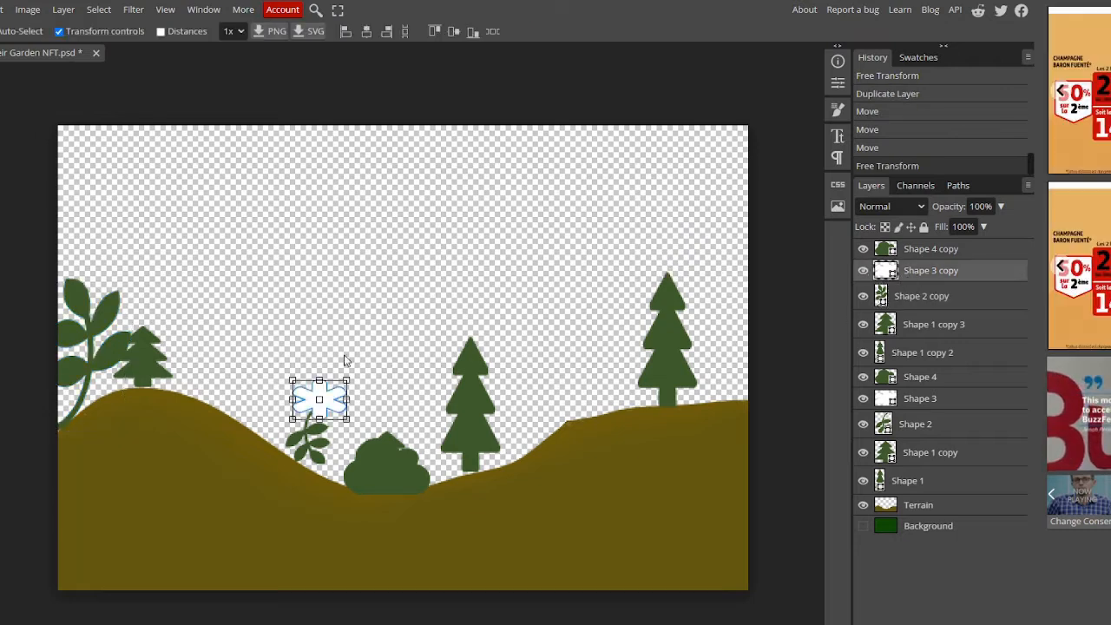
drag(327, 415, 522, 402)
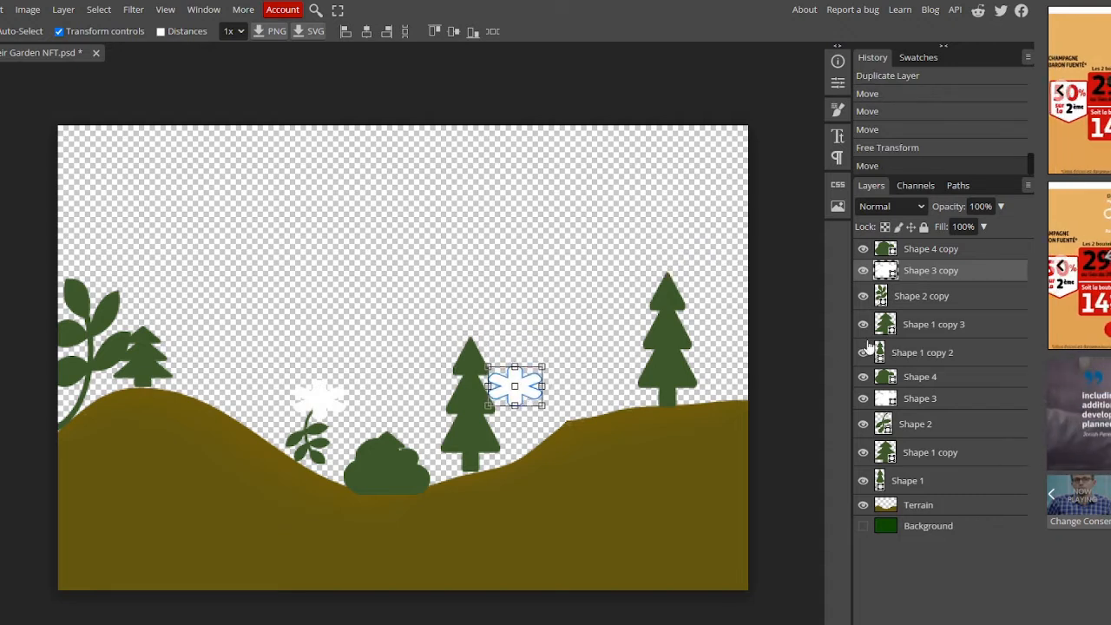
click(916, 249)
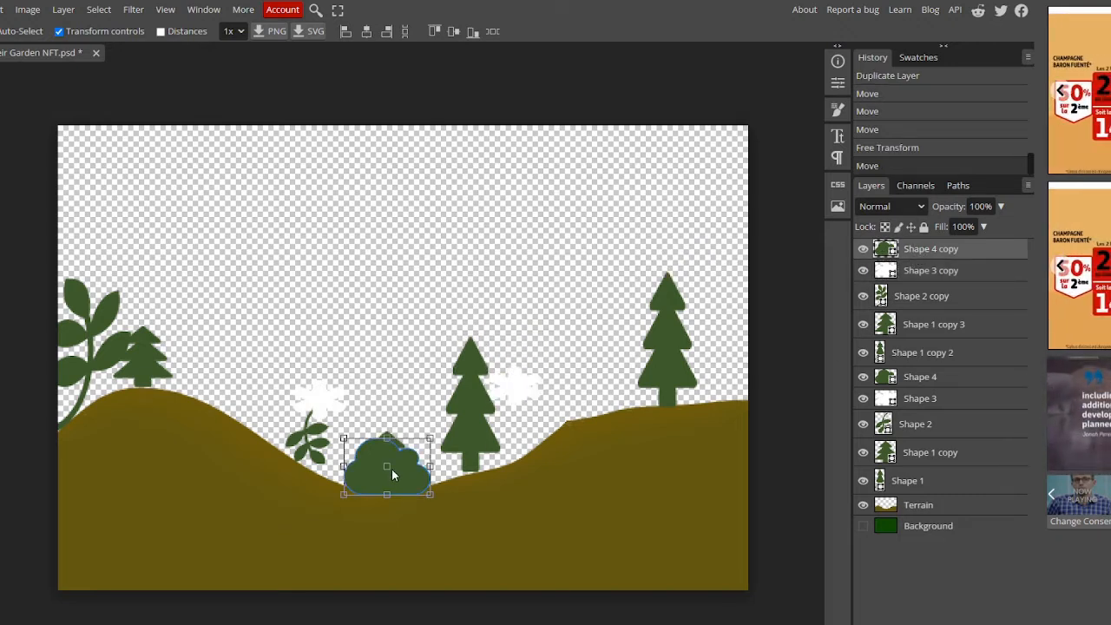
drag(391, 473, 277, 406)
drag(319, 360, 267, 408)
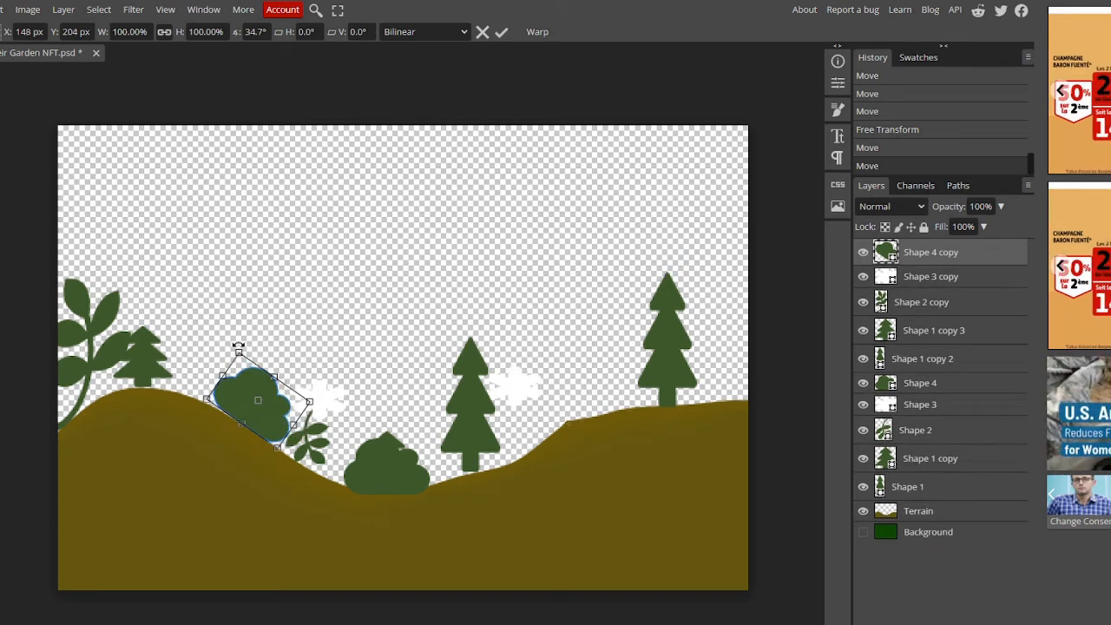
drag(238, 345, 235, 347)
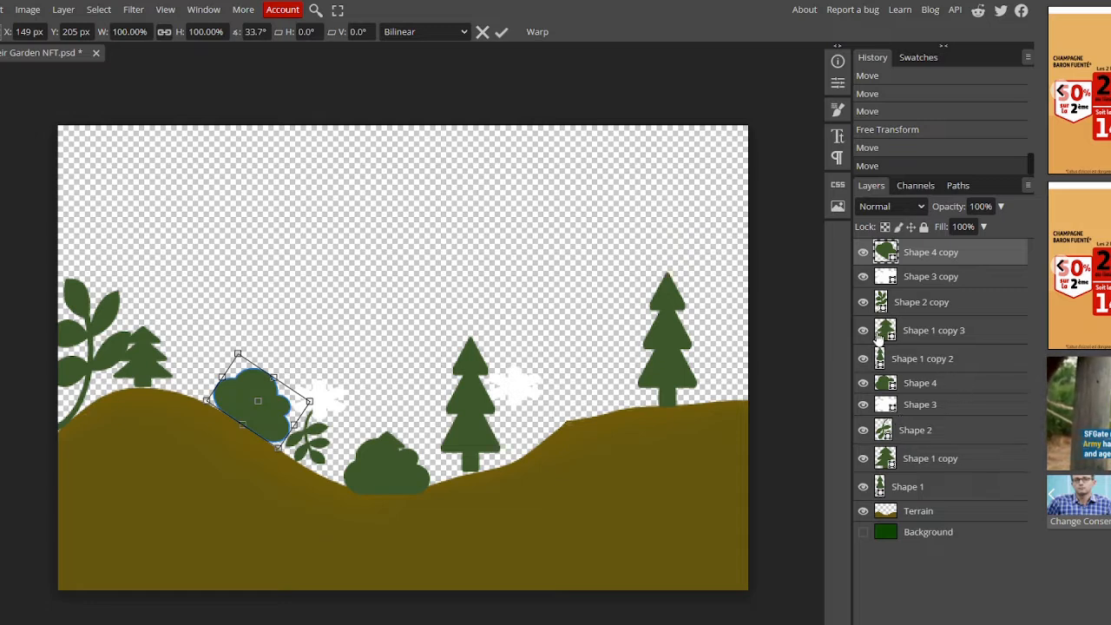
Step: Merge the five original plant layers, Shape 1 through Shape 4, into one layer
click(891, 495)
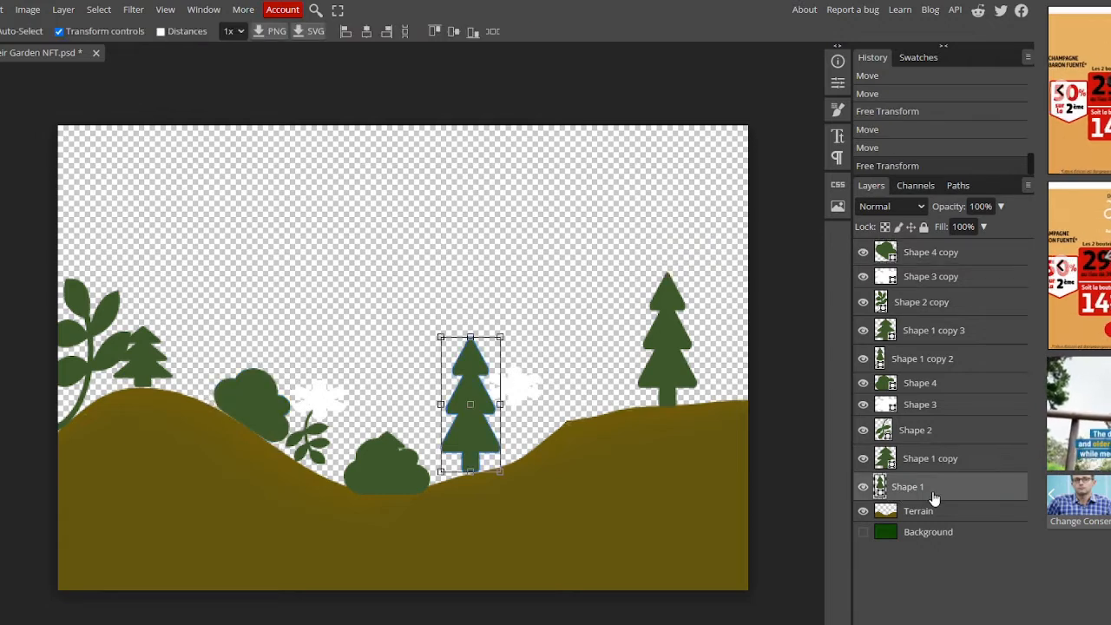
shift+click(911, 389)
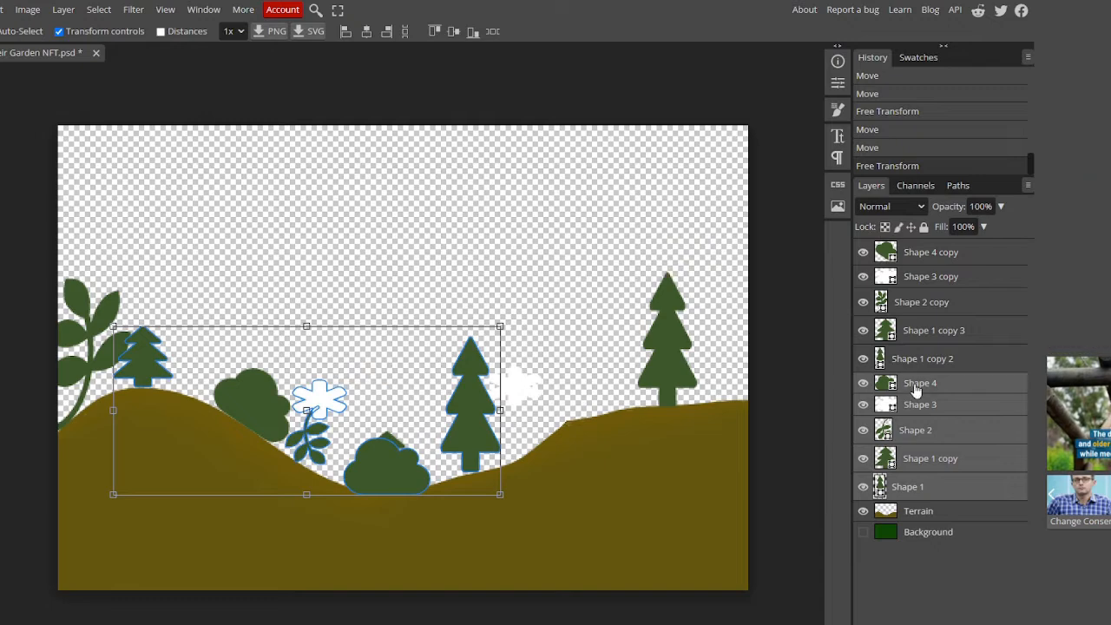
right_click(915, 393)
click(948, 325)
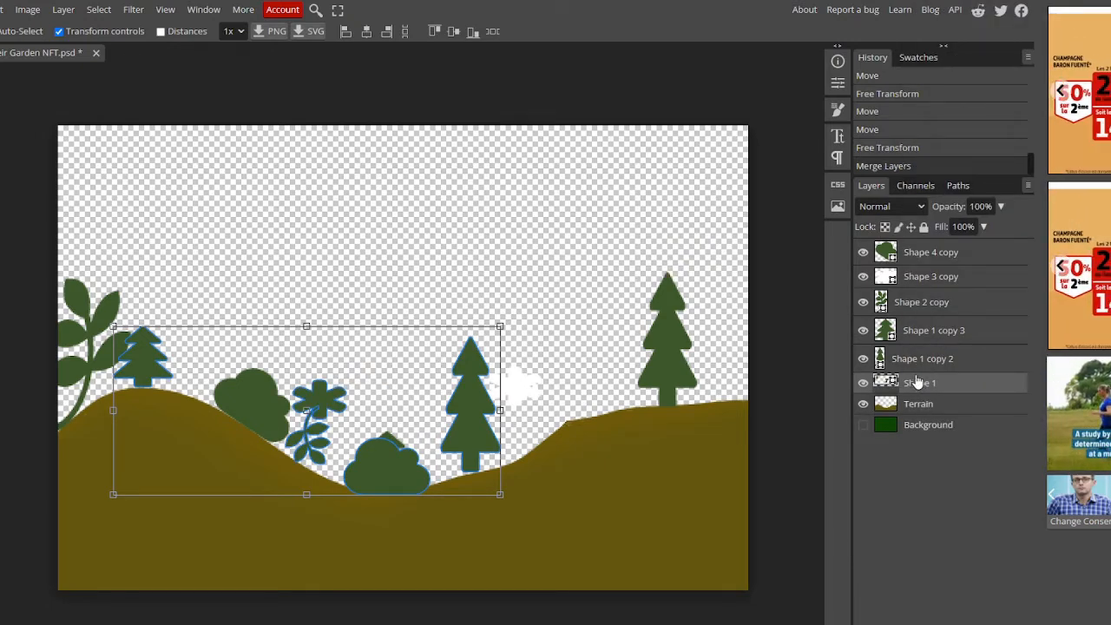
Step: Merge the five duplicated plant layers, Shape 1 copy 2 through Shape 4 copy, into one layer
click(921, 358)
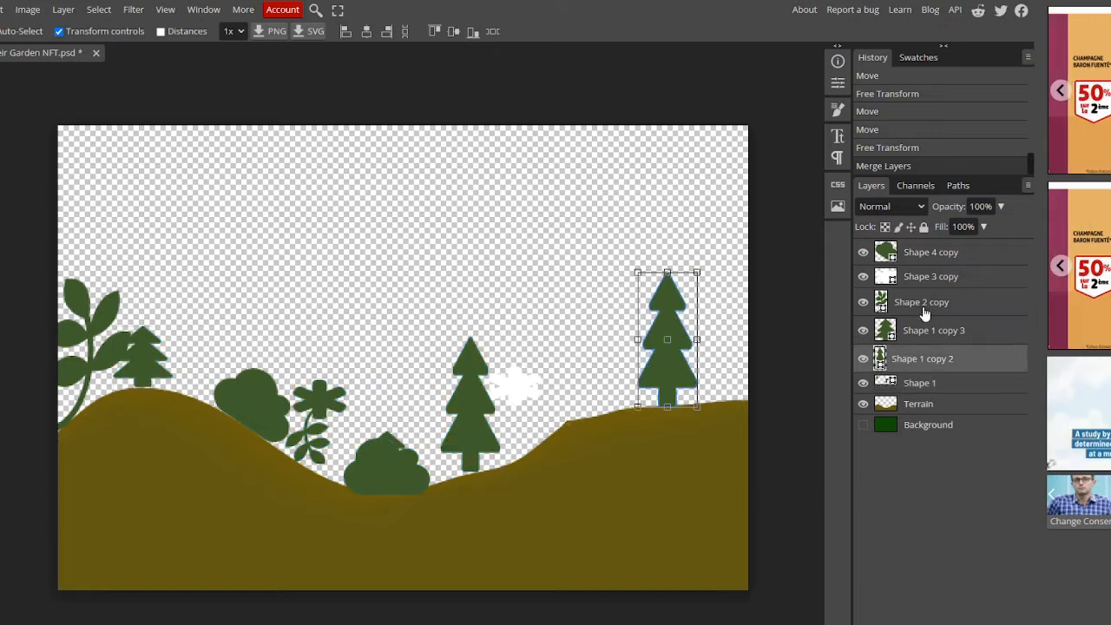
shift+click(928, 252)
right_click(928, 252)
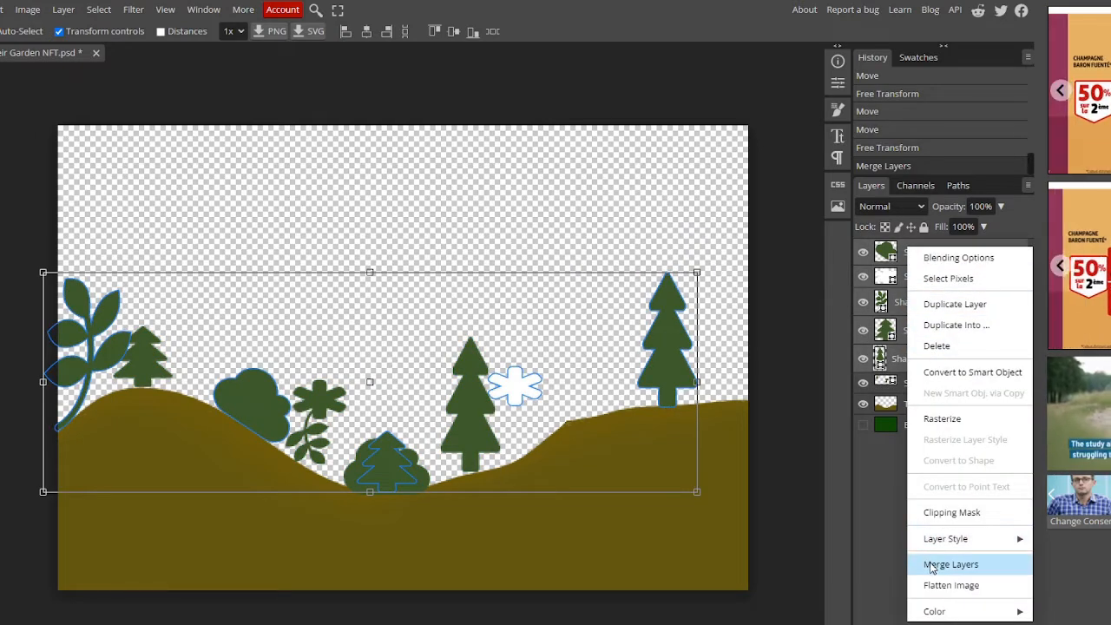
click(930, 564)
Step: Rename the merged layer of original plants, Shape 1, as Plants1
click(920, 272)
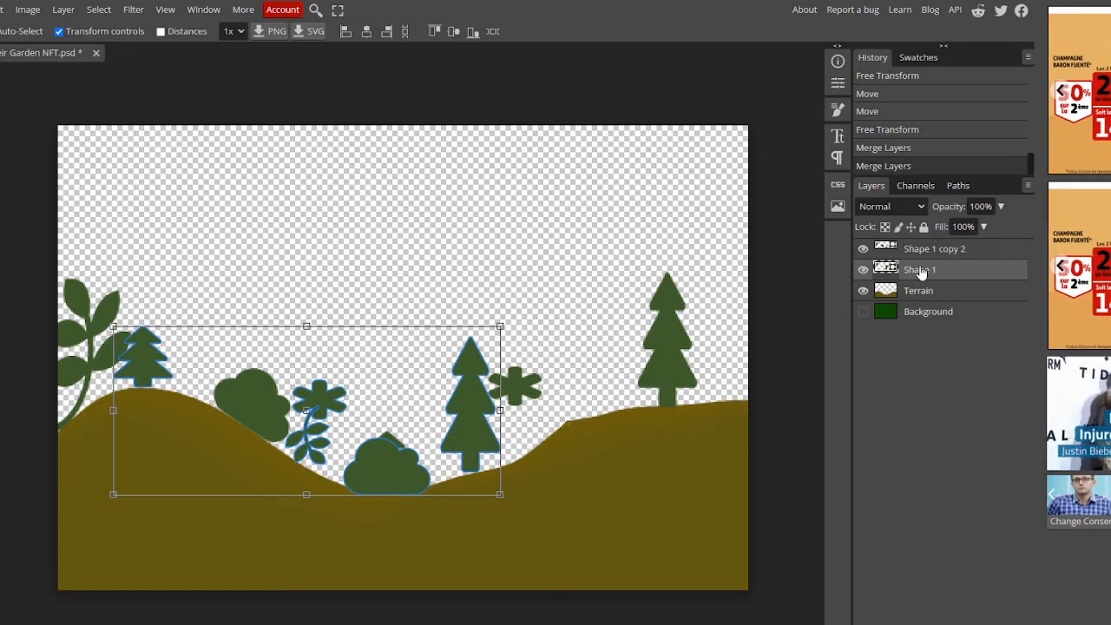
double_click(921, 272)
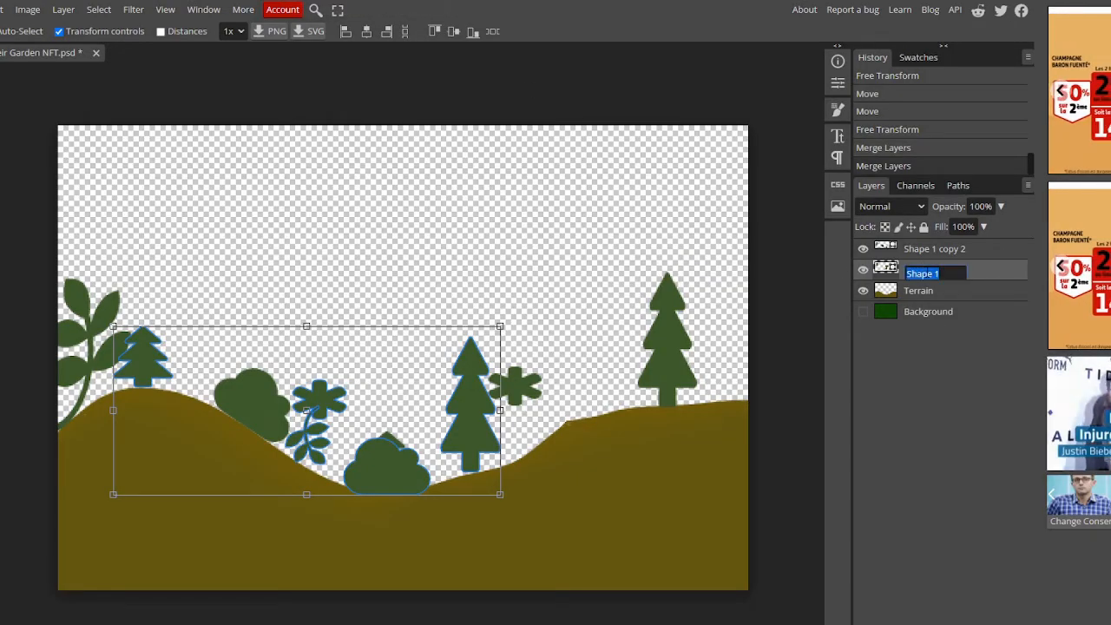
text(Plan)
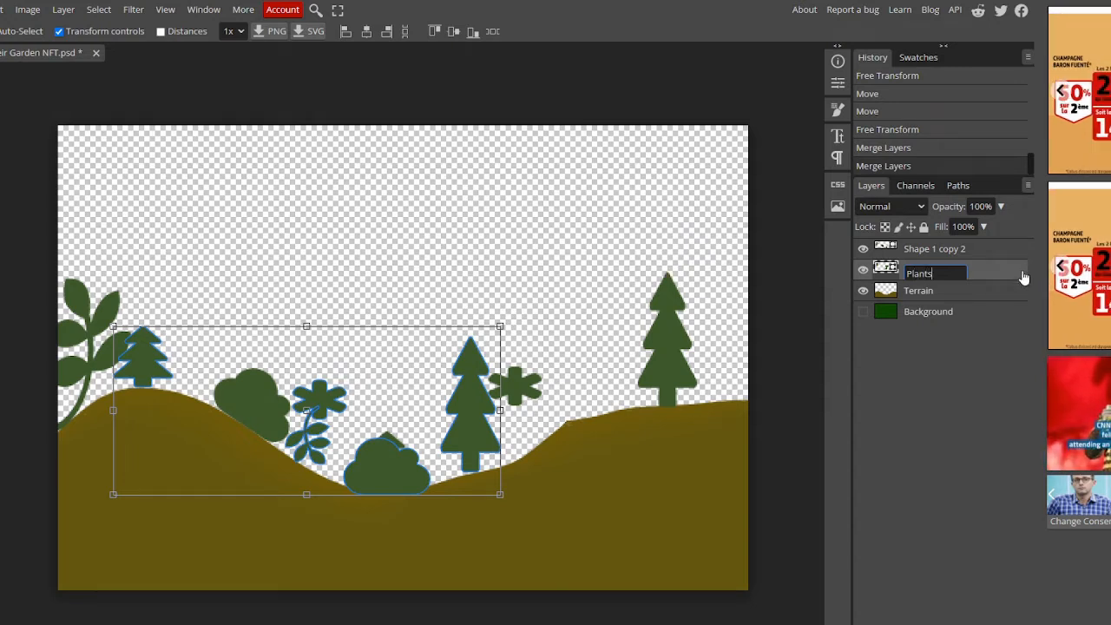
text(ts)
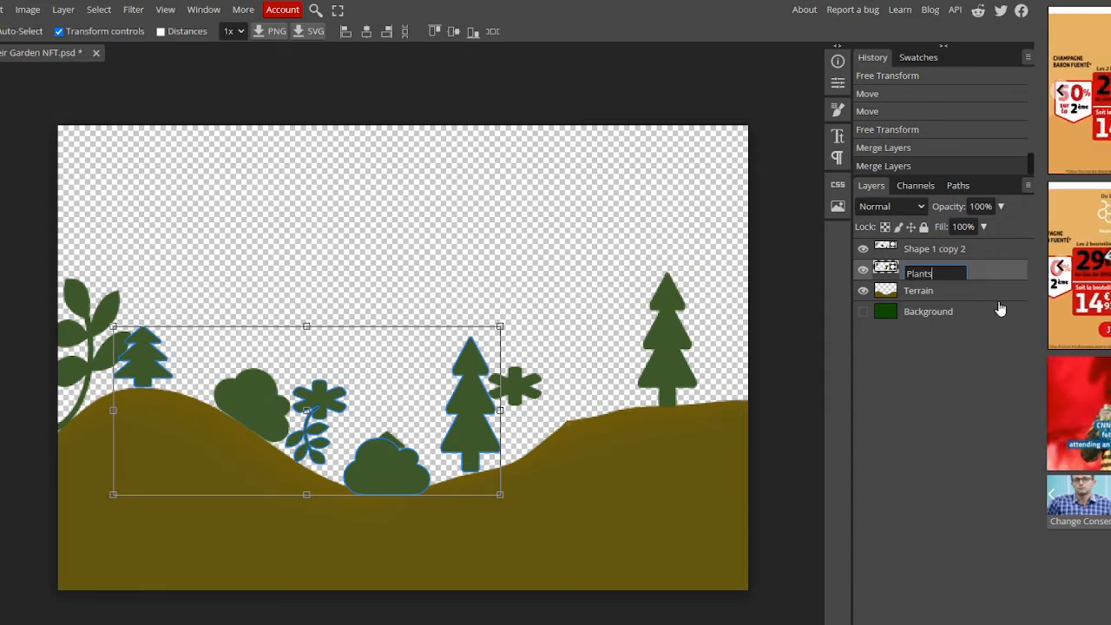
text(1)
key(Return)
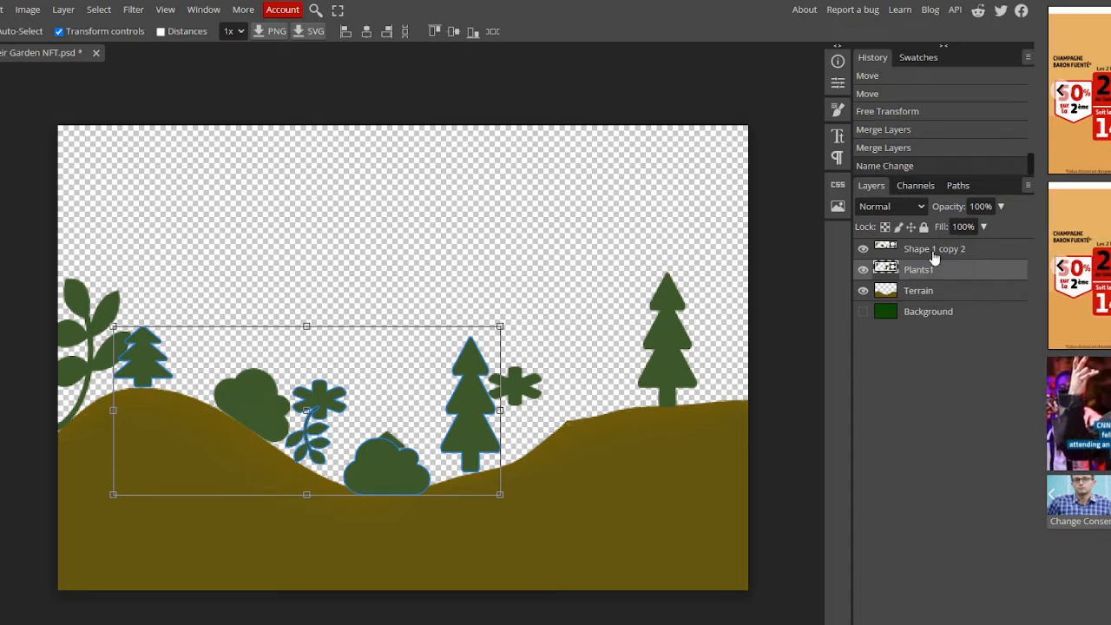
Step: Rename the merged layer of duplicated plants, Shape 1 copy 2, as Plants2
click(933, 250)
double_click(933, 249)
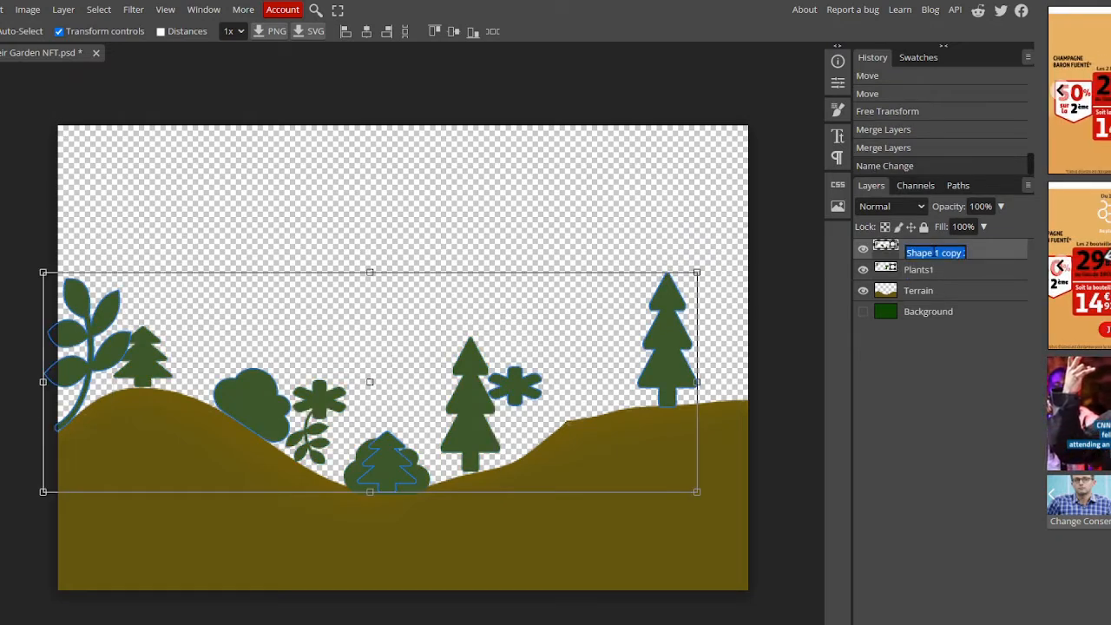
text(Plant)
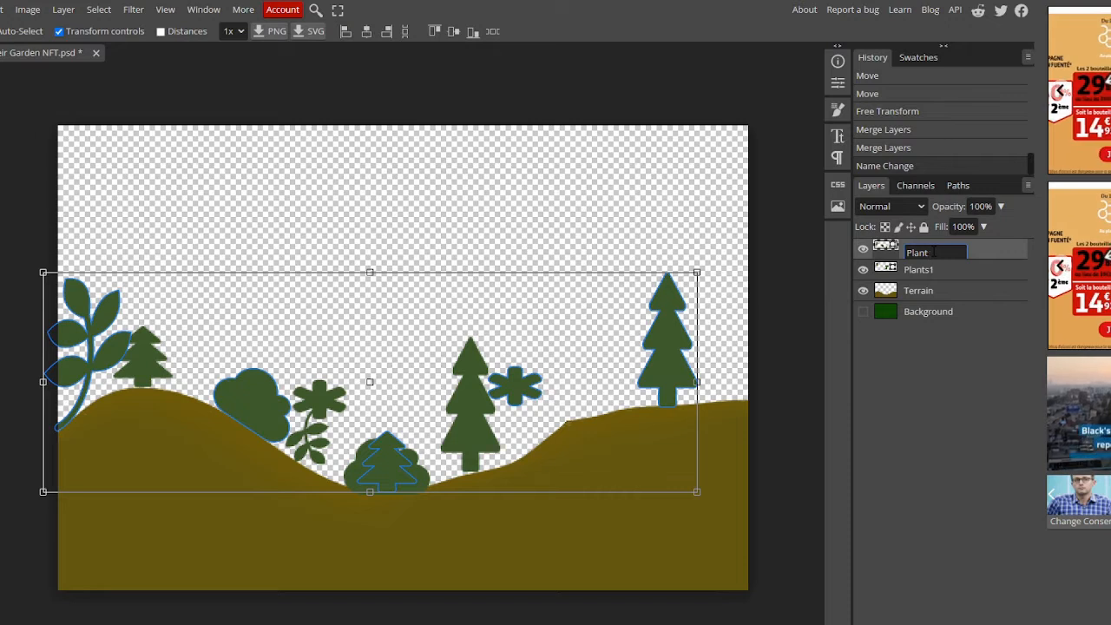
text(s)
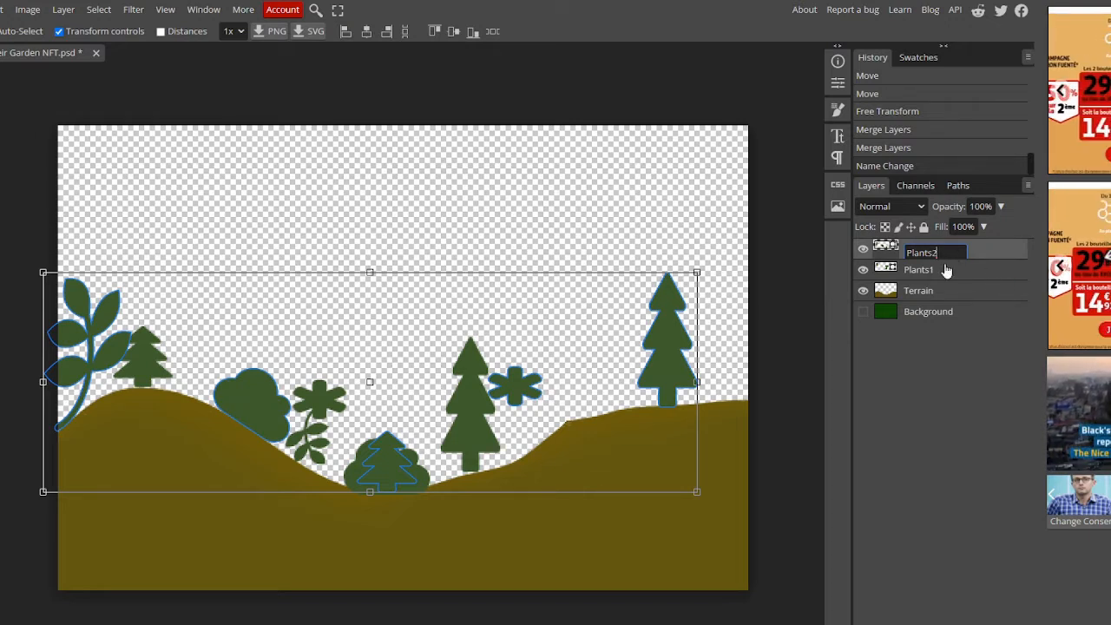
text(2)
key(Return)
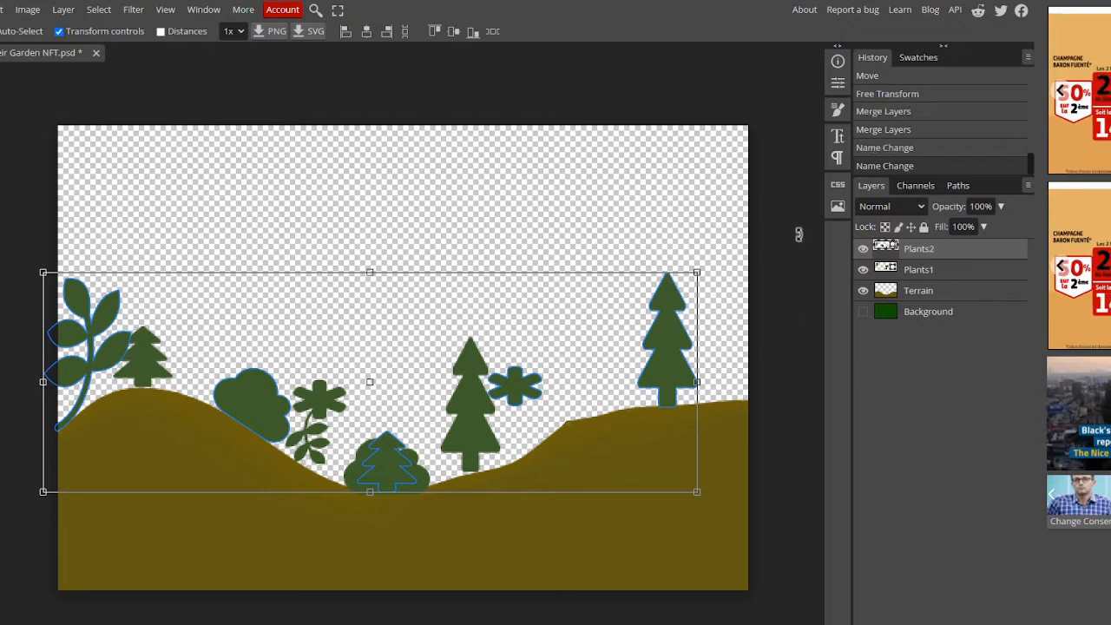
Step: Select the Plants2 layer and set the Brush to a soft round tip with 0% hardness
click(905, 295)
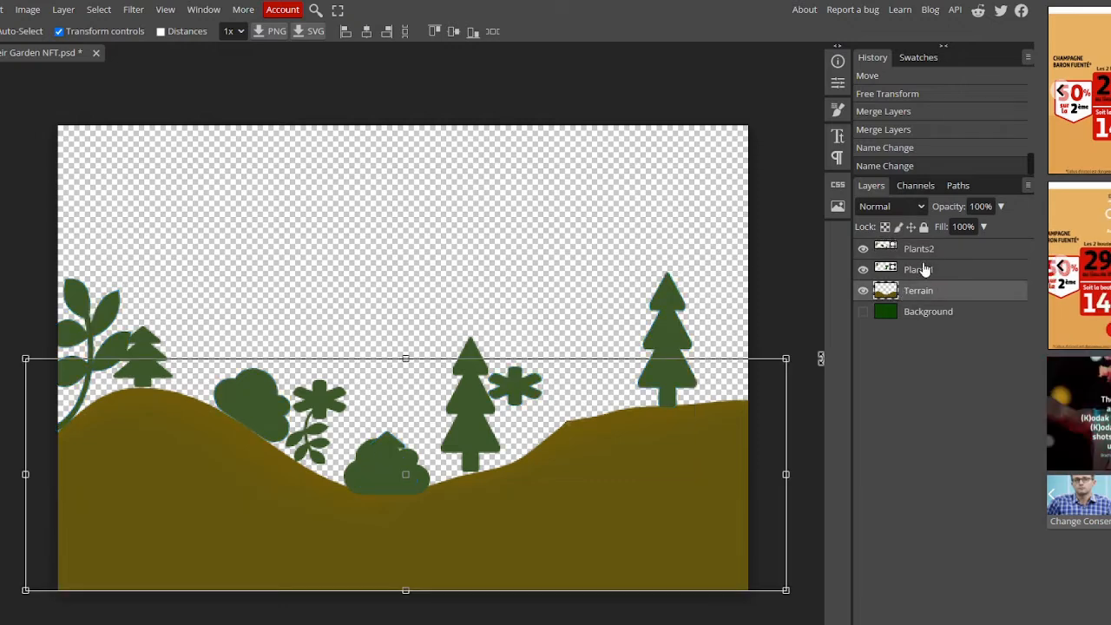
click(923, 251)
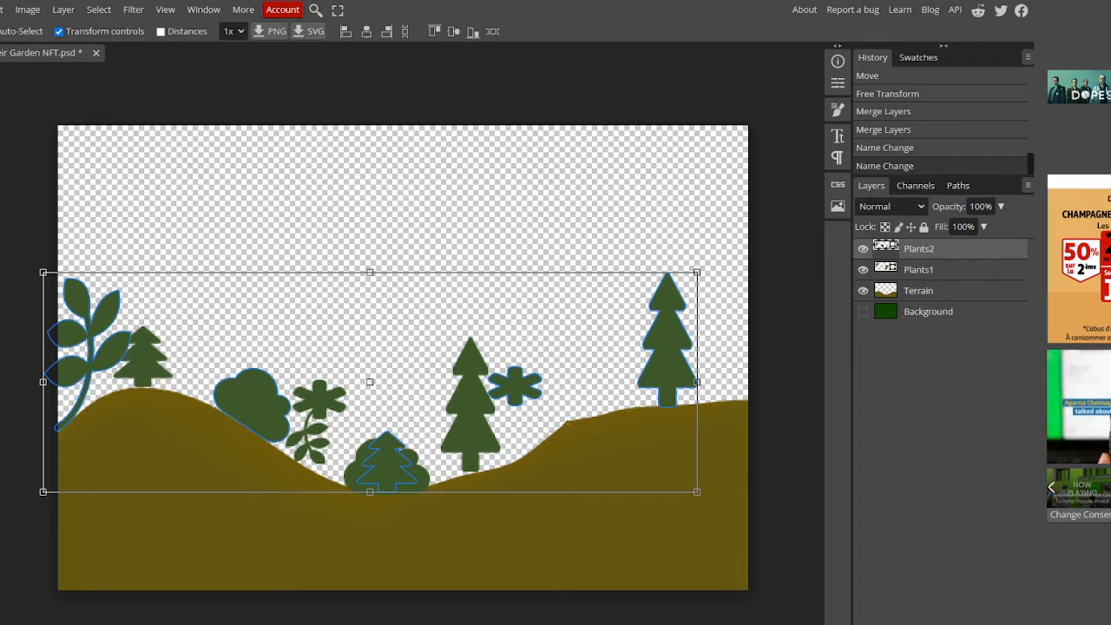
key(b)
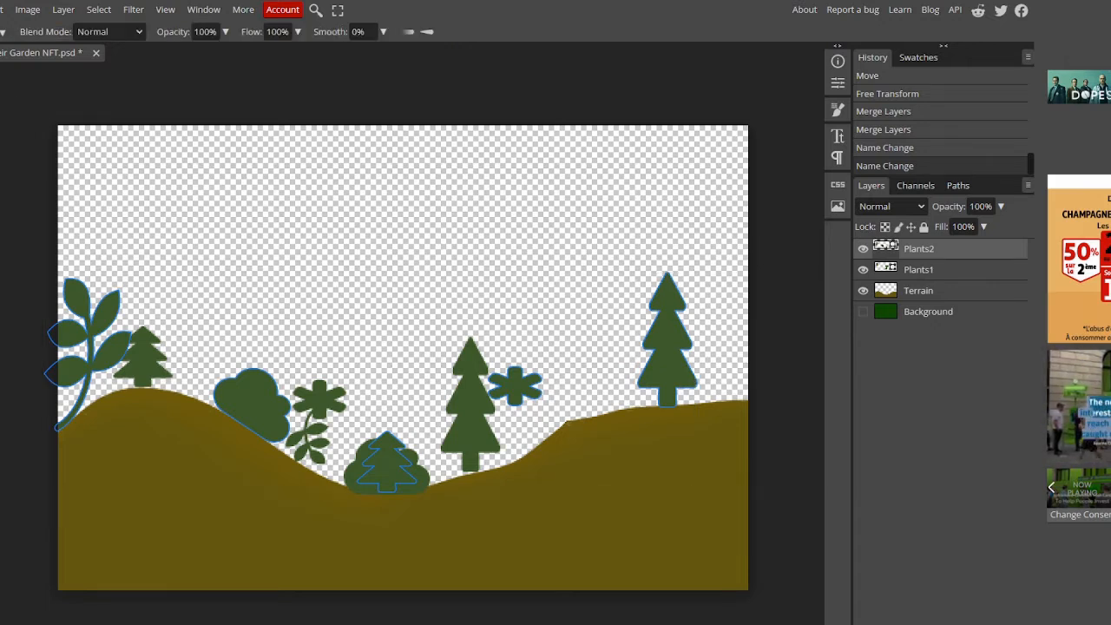
click(2, 33)
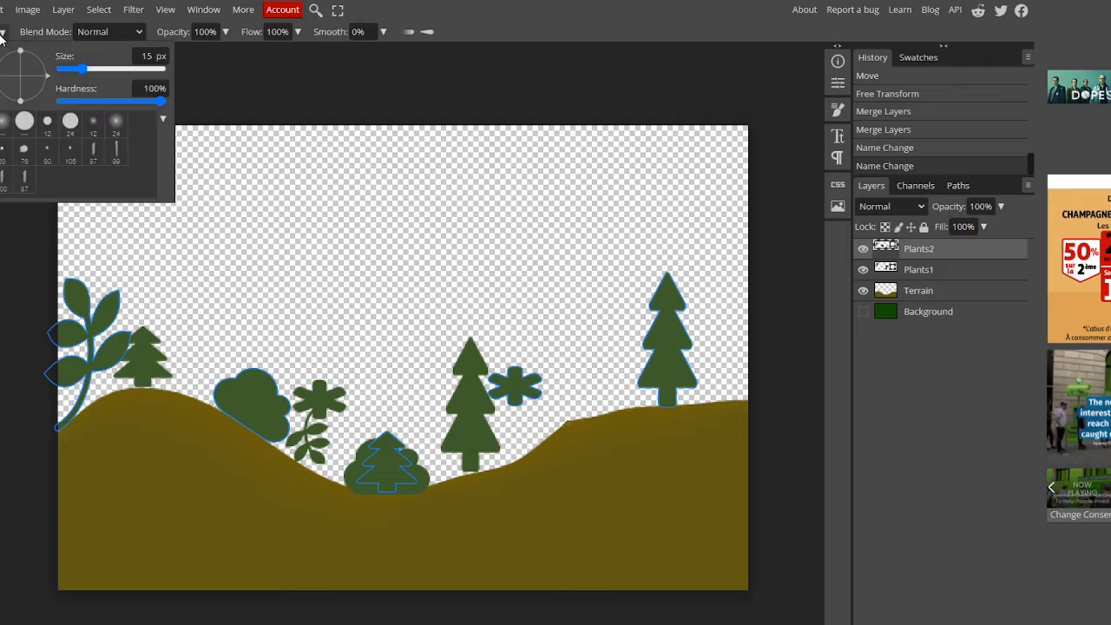
click(1, 126)
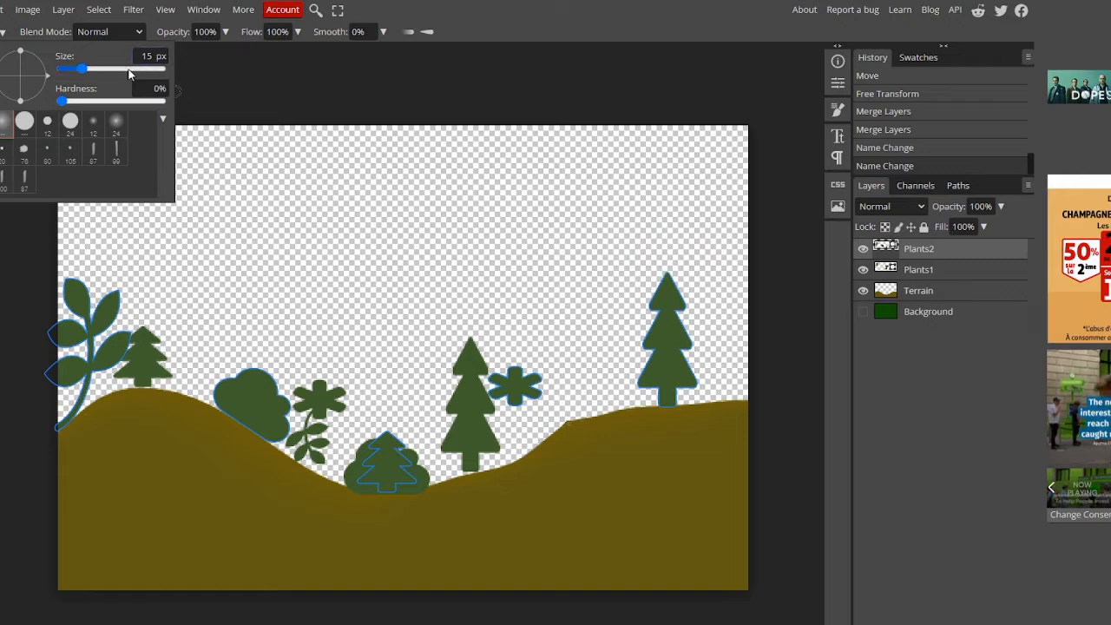
click(568, 31)
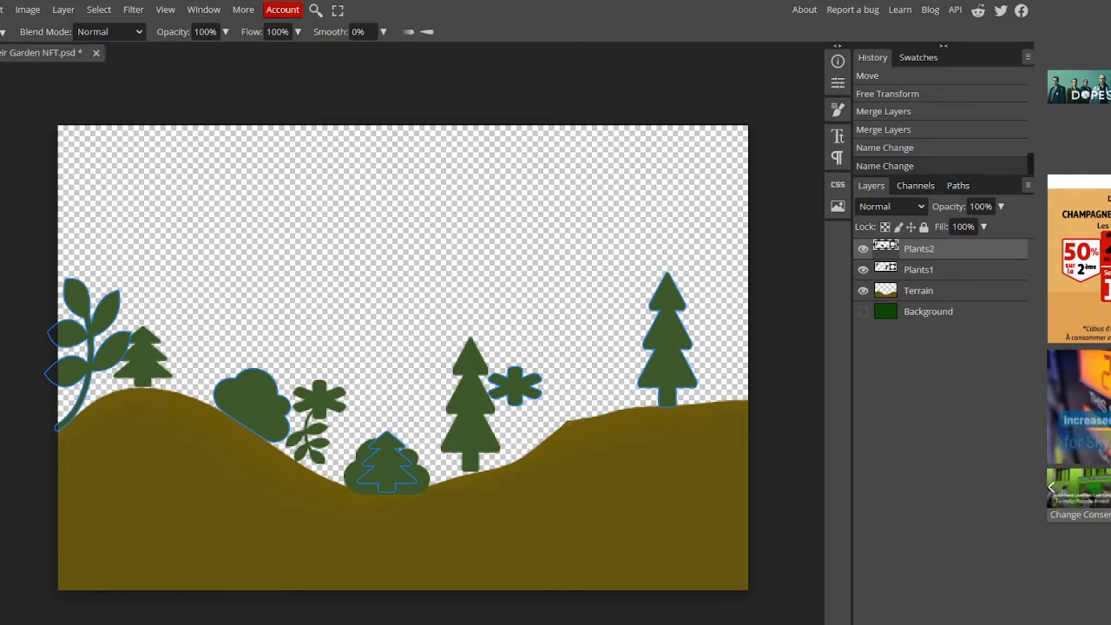
Step: Set the foreground color to light blue, hex 97bee6
click(1, 499)
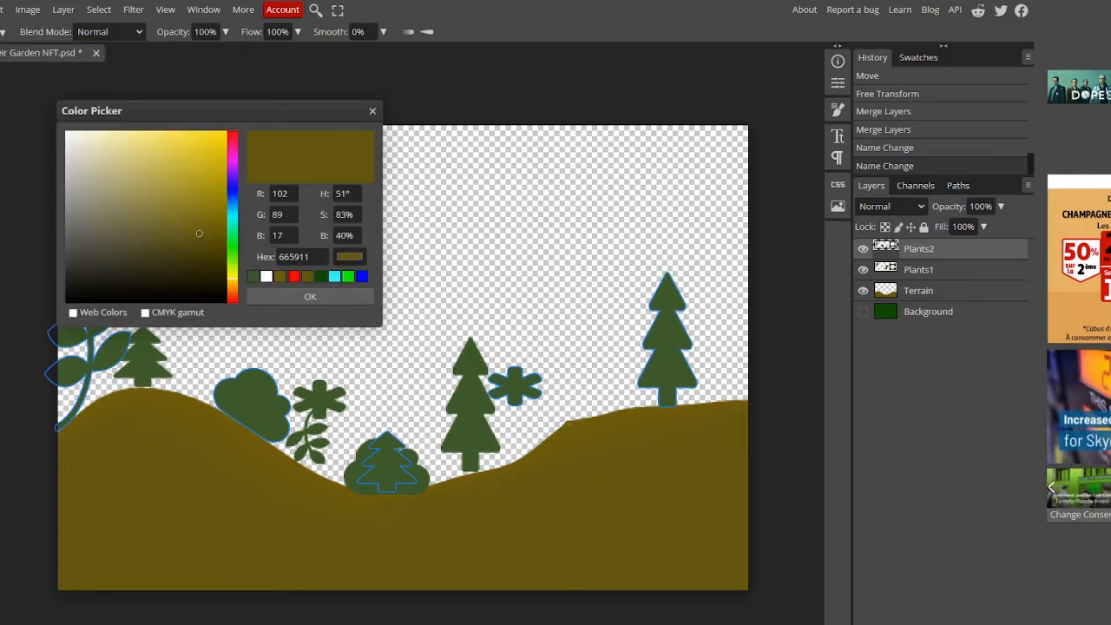
click(226, 272)
drag(231, 274, 230, 203)
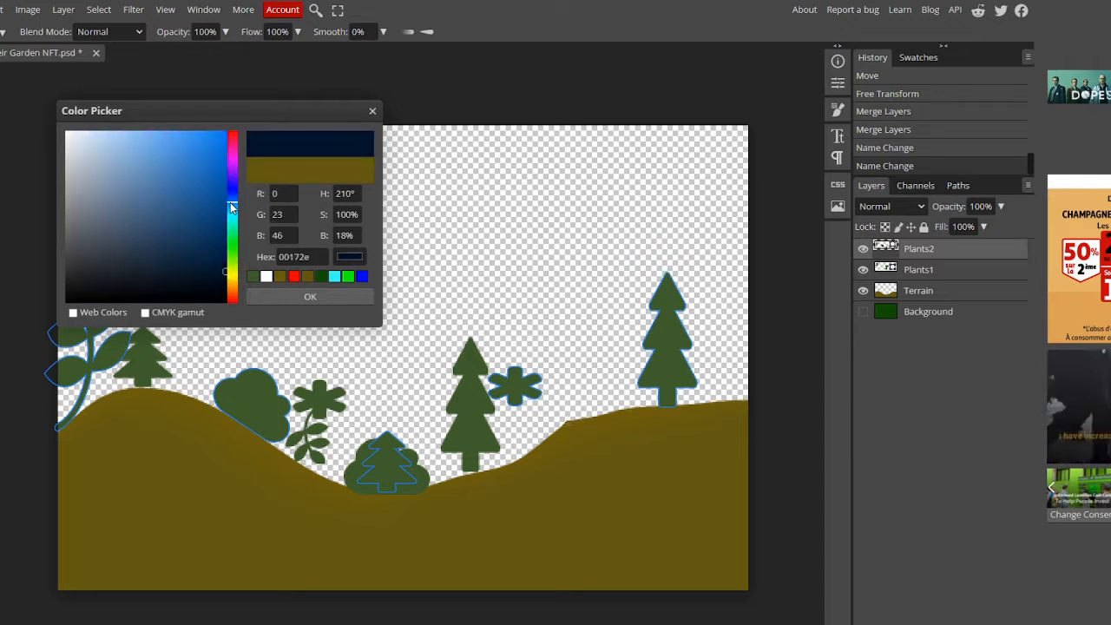
click(150, 177)
drag(150, 177, 129, 154)
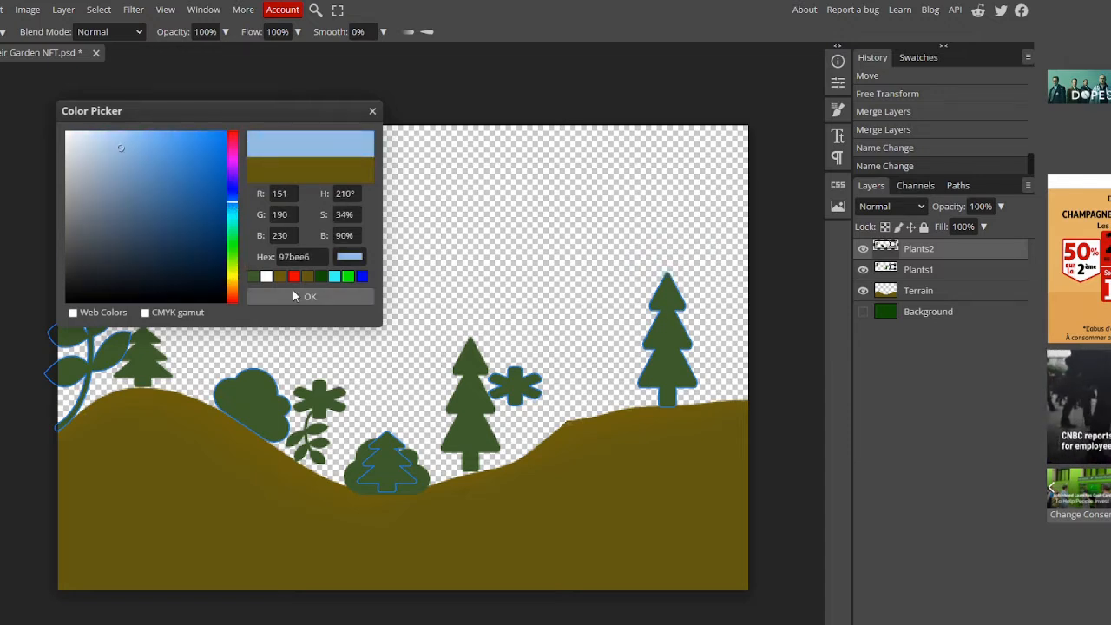
click(288, 294)
click(85, 151)
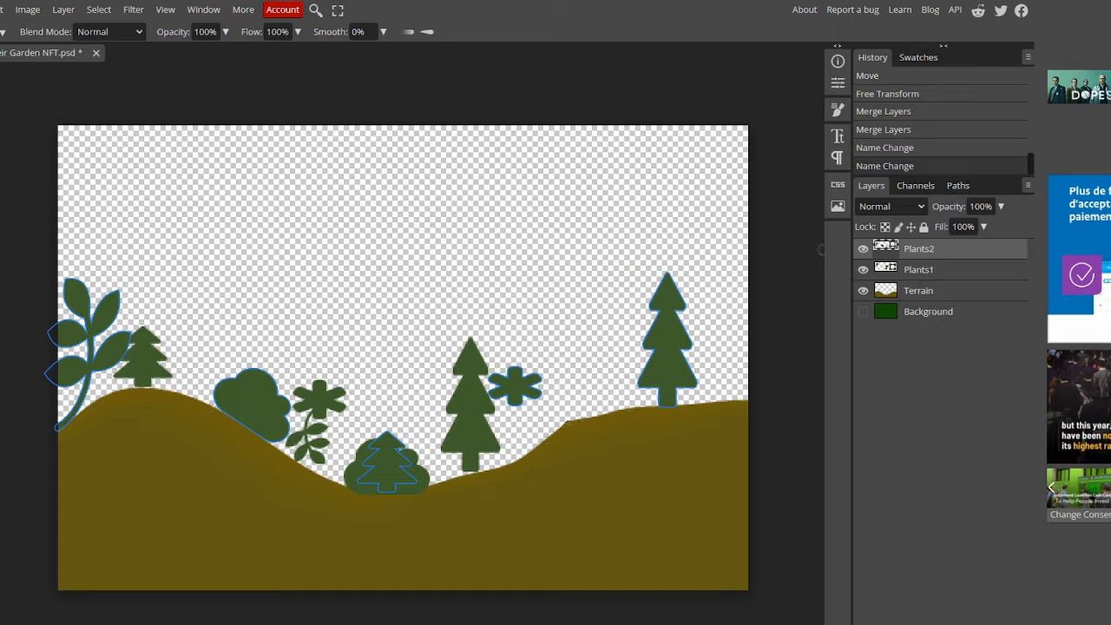
Step: Add a new layer above Plants2 and draw a wide ellipse in the sky above the leftmost plants
key(ctrl+shift+n)
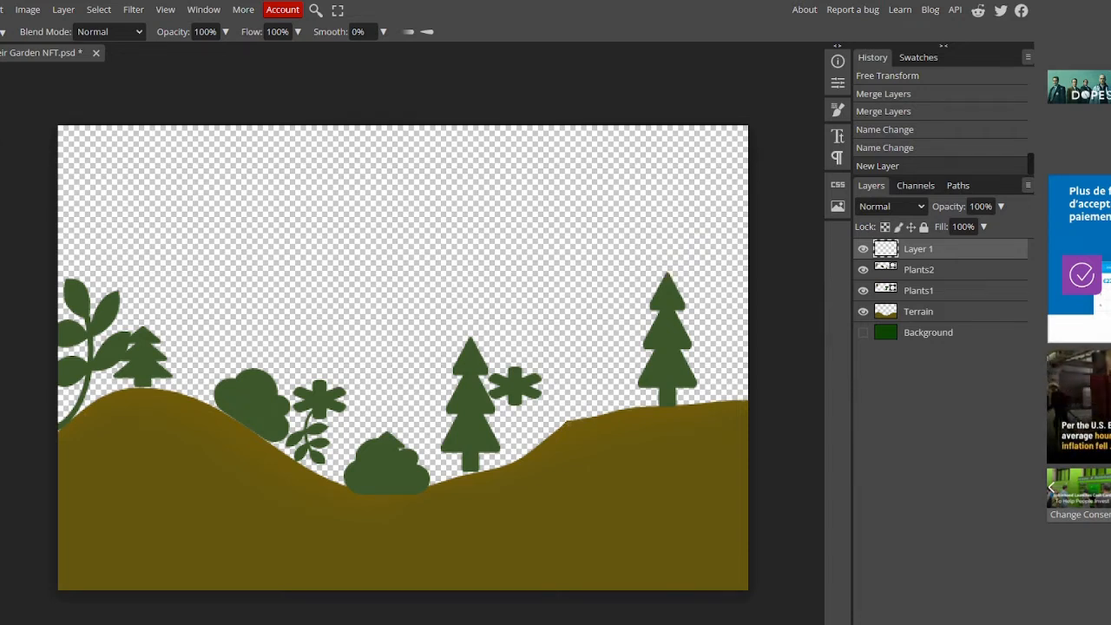
click(0, 395)
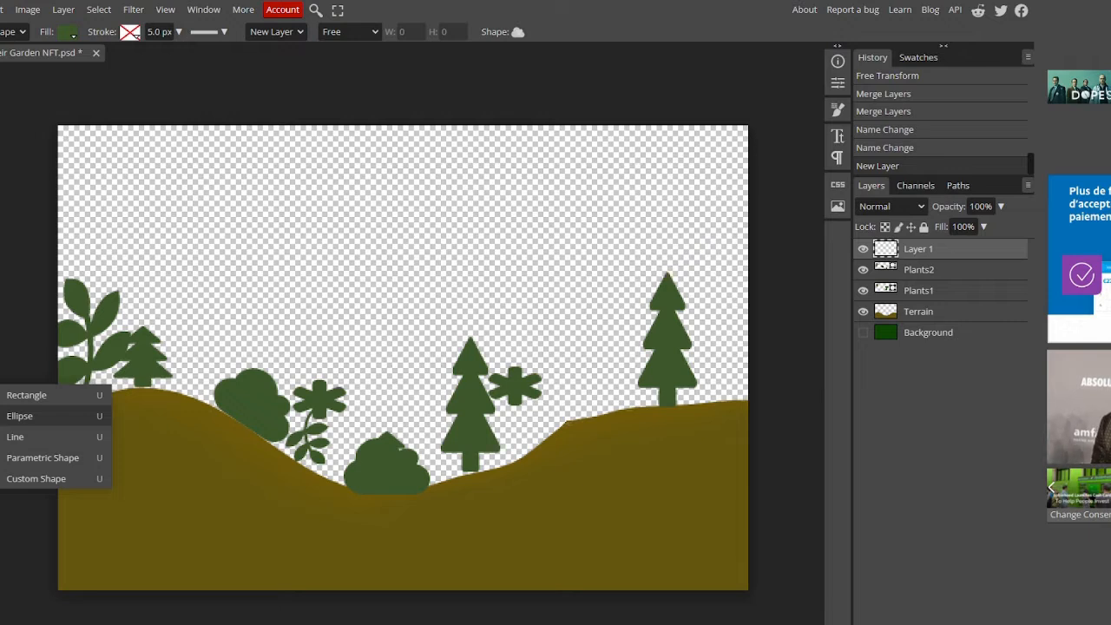
click(19, 416)
drag(97, 157, 191, 216)
Step: Change the ellipse's fill to the light blue foreground color
click(68, 34)
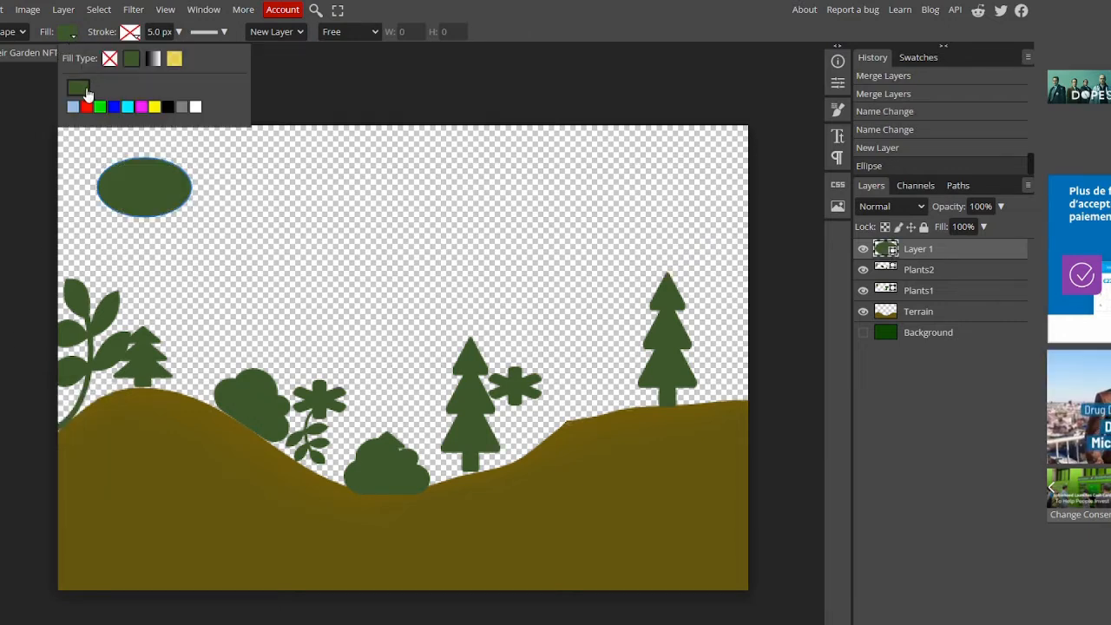
click(73, 106)
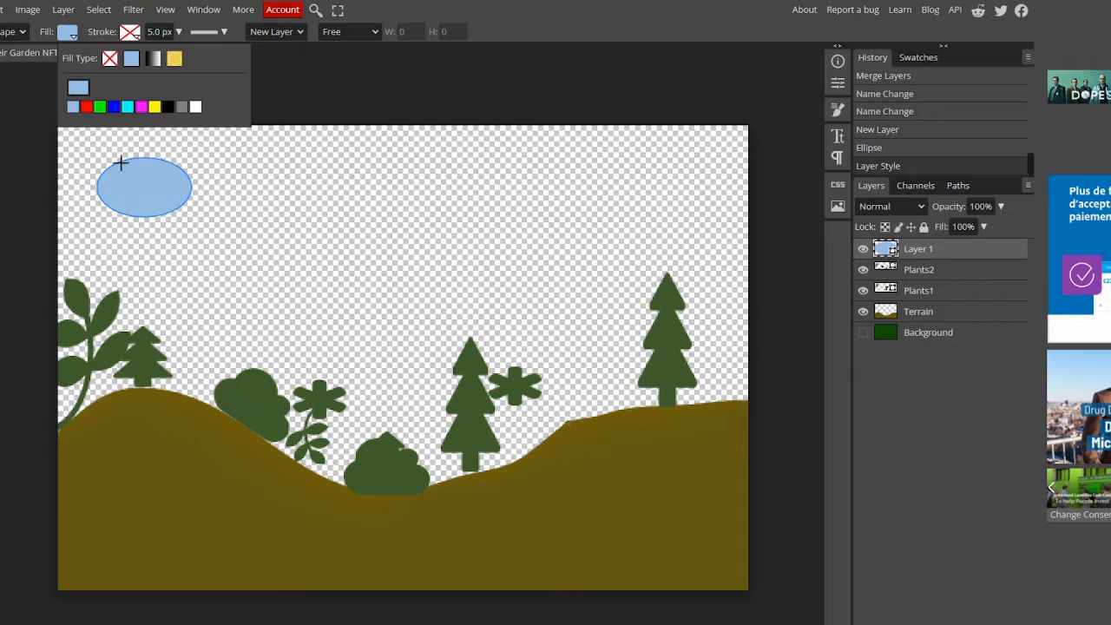
click(172, 175)
click(237, 112)
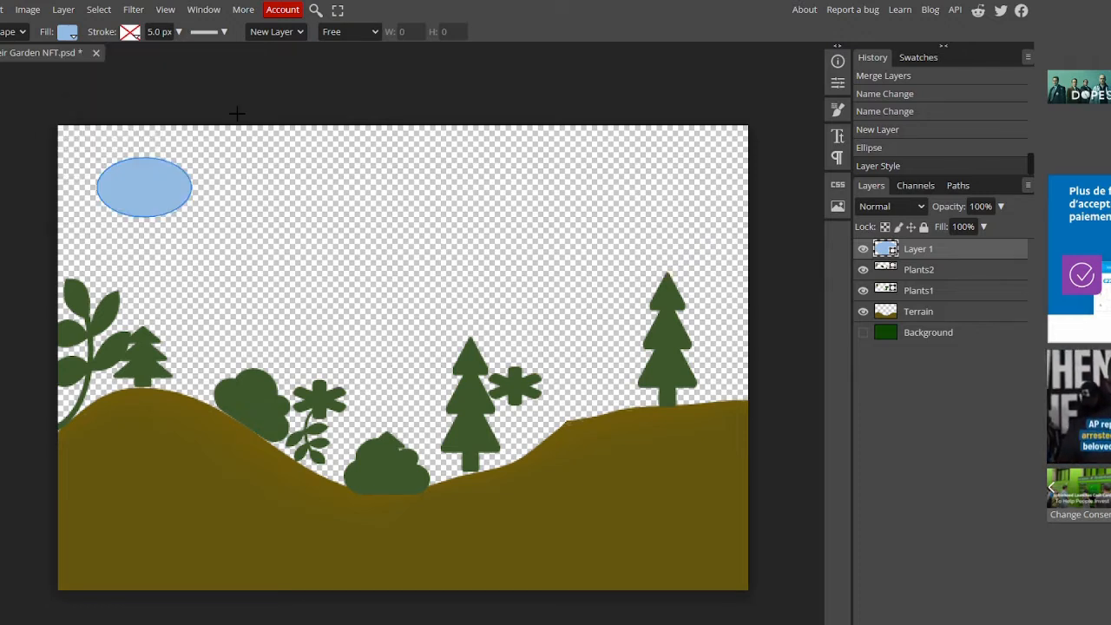
Step: Draw three more light blue ellipses overlapping the first one to form a cloud
drag(164, 190, 255, 154)
drag(181, 176, 283, 227)
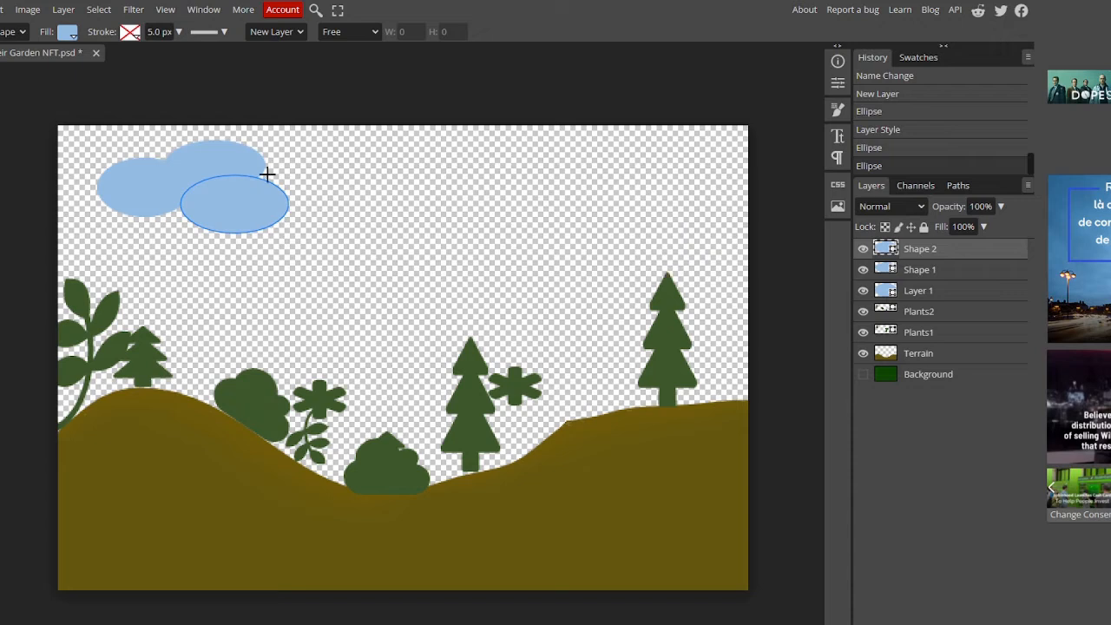
drag(124, 164, 244, 229)
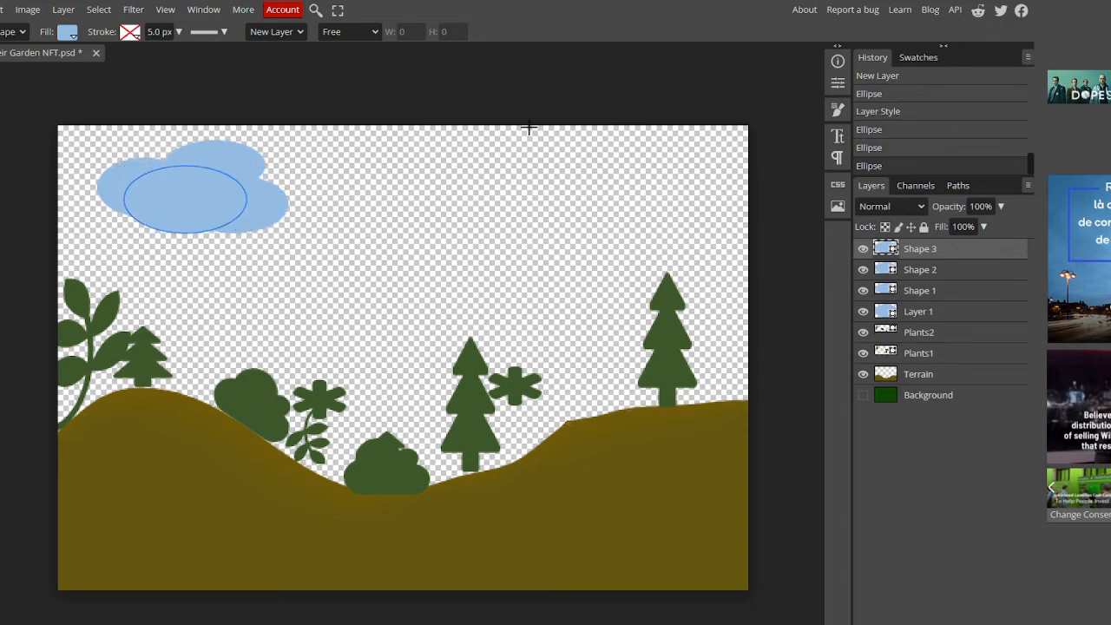
Step: Rasterize the four cloud ellipse layers, Layer 1 through Shape 3
click(939, 313)
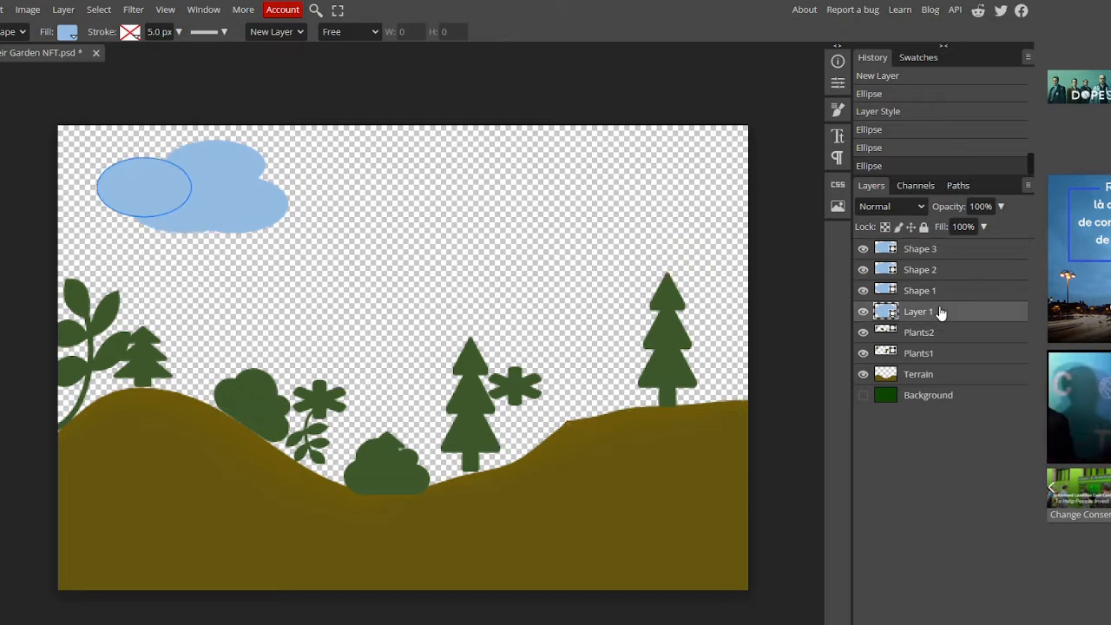
shift+click(942, 248)
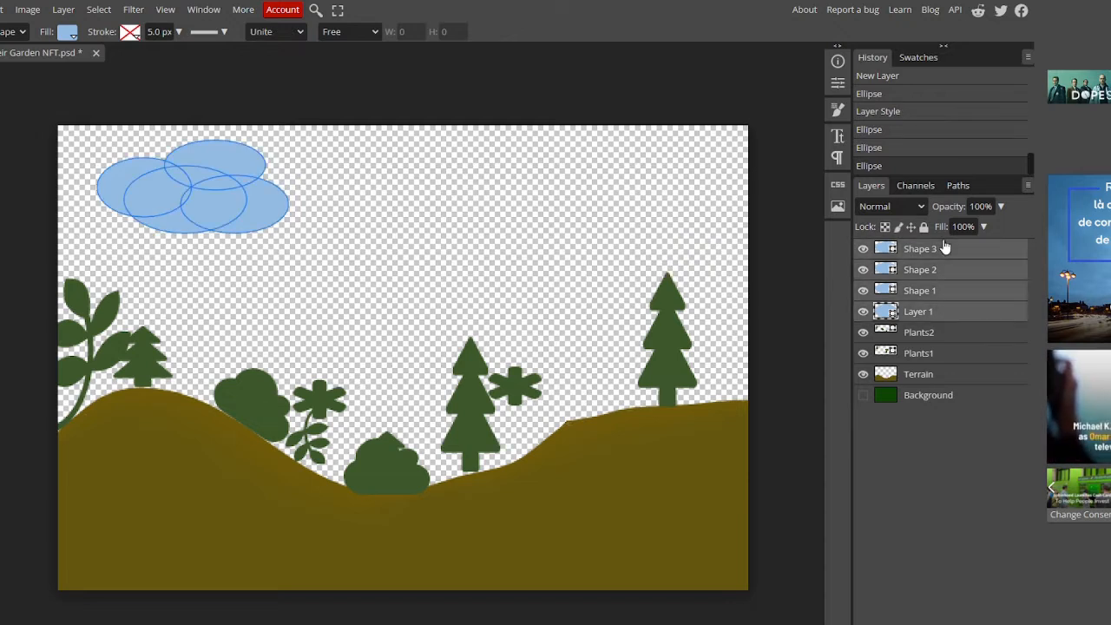
right_click(943, 253)
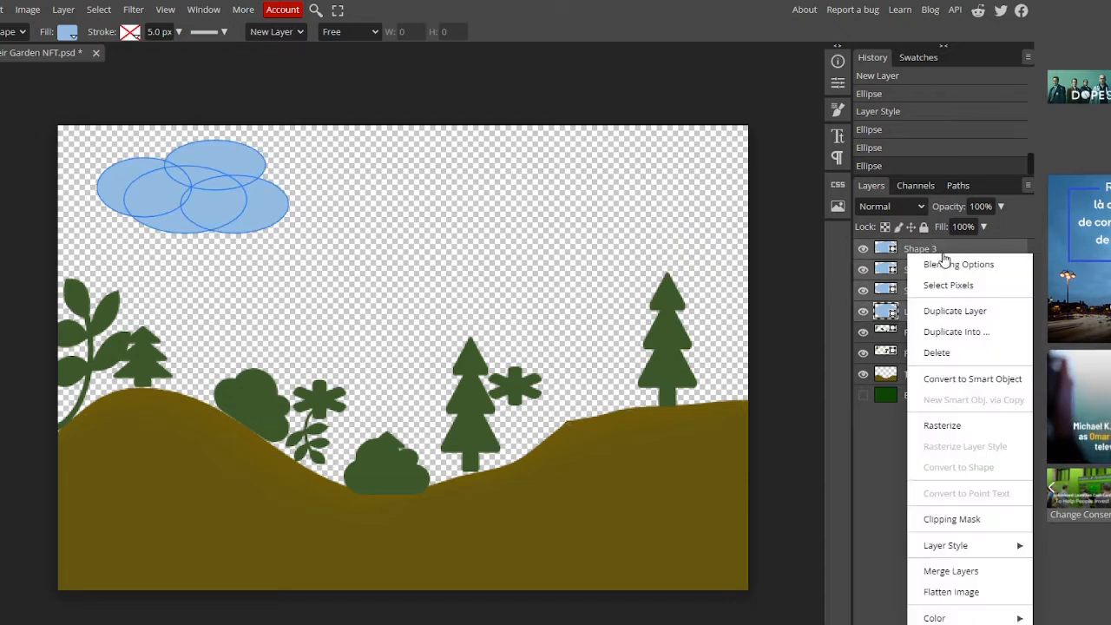
click(946, 427)
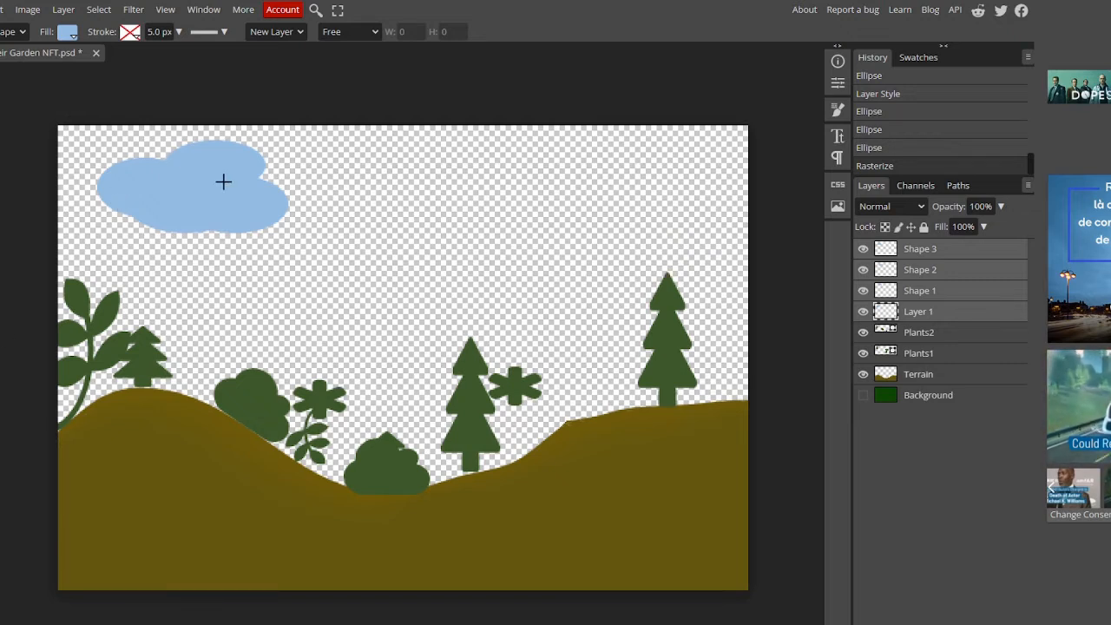
Step: Duplicate the four cloud layers twice and move the newest set of copies into the sky above the rightmost tree
right_click(913, 318)
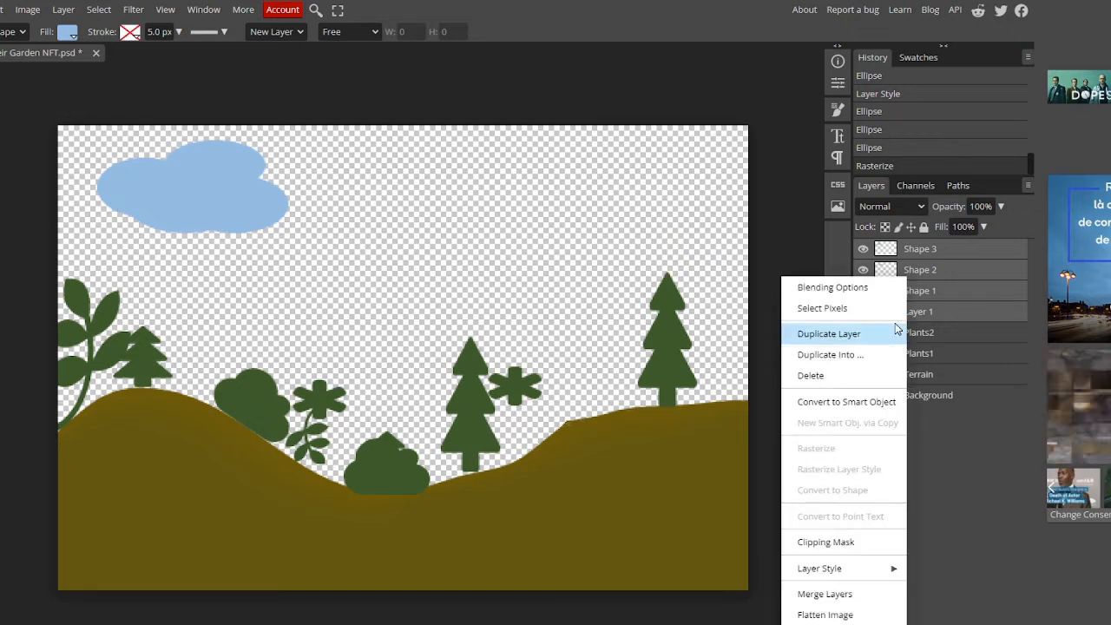
click(828, 334)
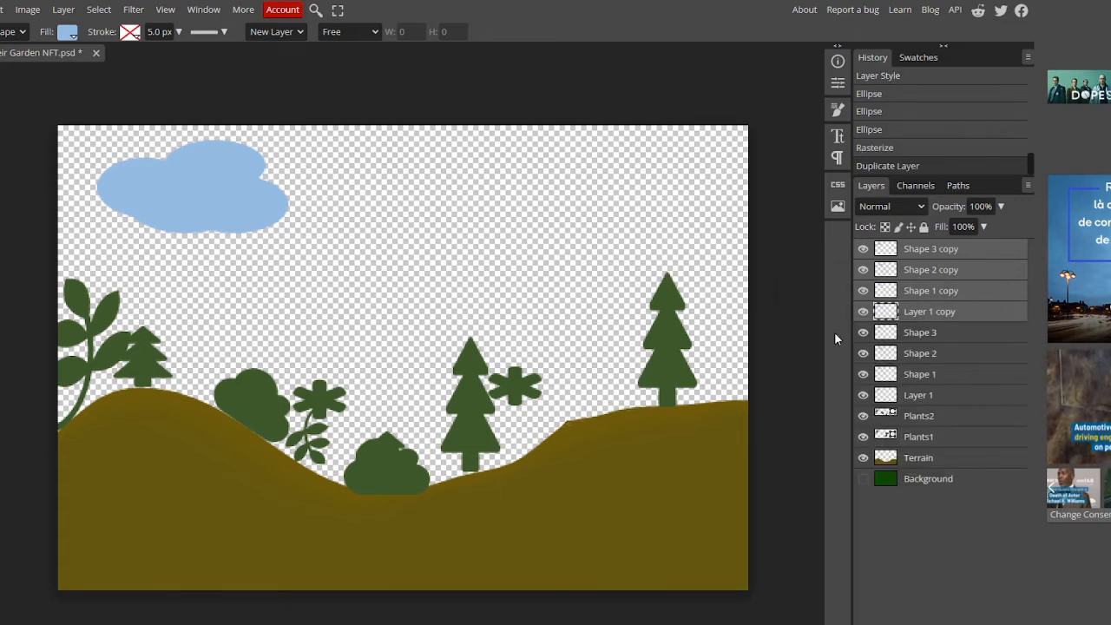
right_click(903, 314)
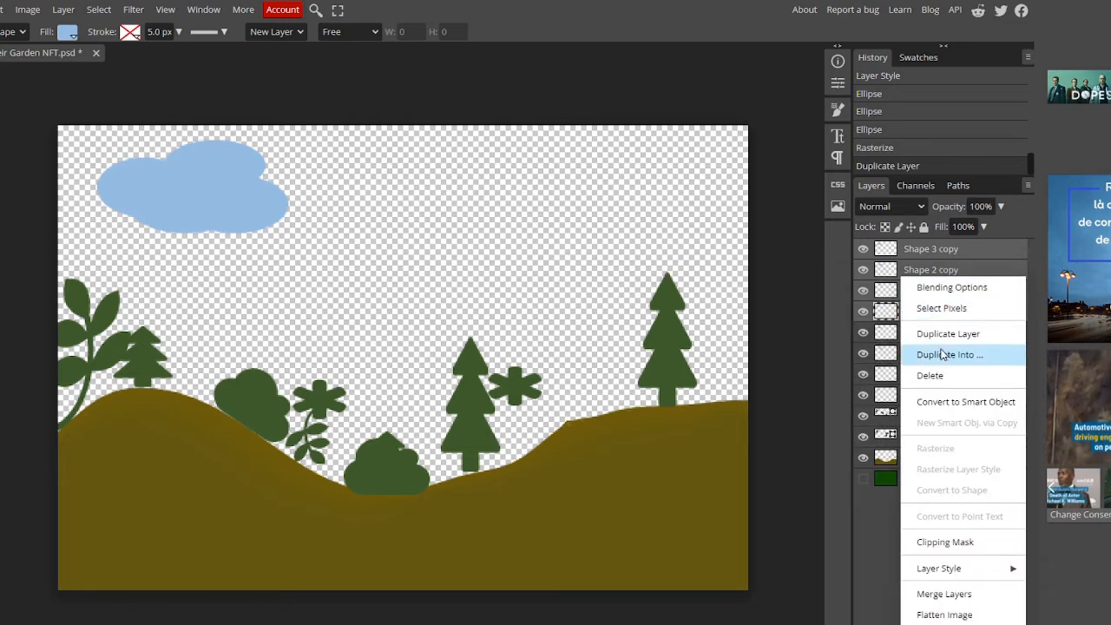
click(944, 337)
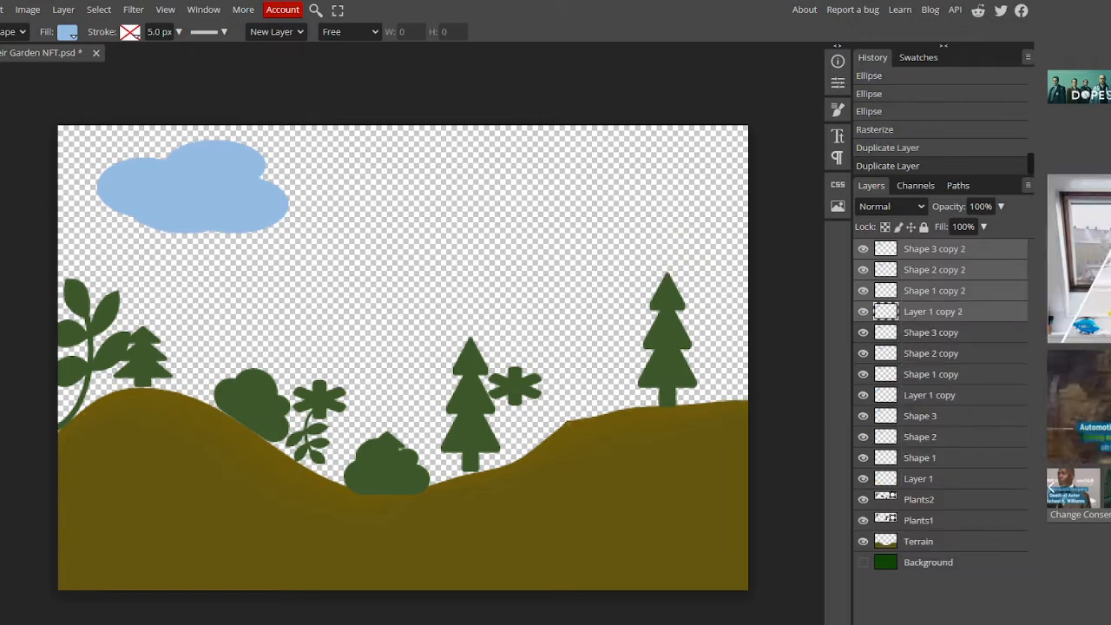
key(v)
drag(248, 208, 705, 220)
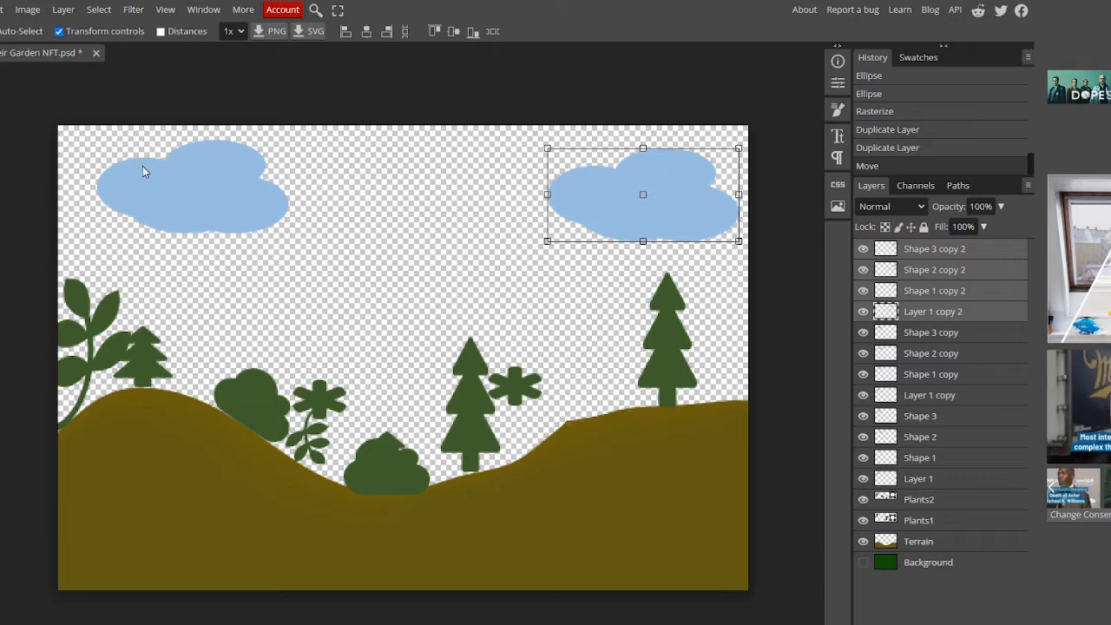
Step: Merge the first set of cloud copies, Layer 1 copy through Shape 3 copy, into one layer
click(921, 338)
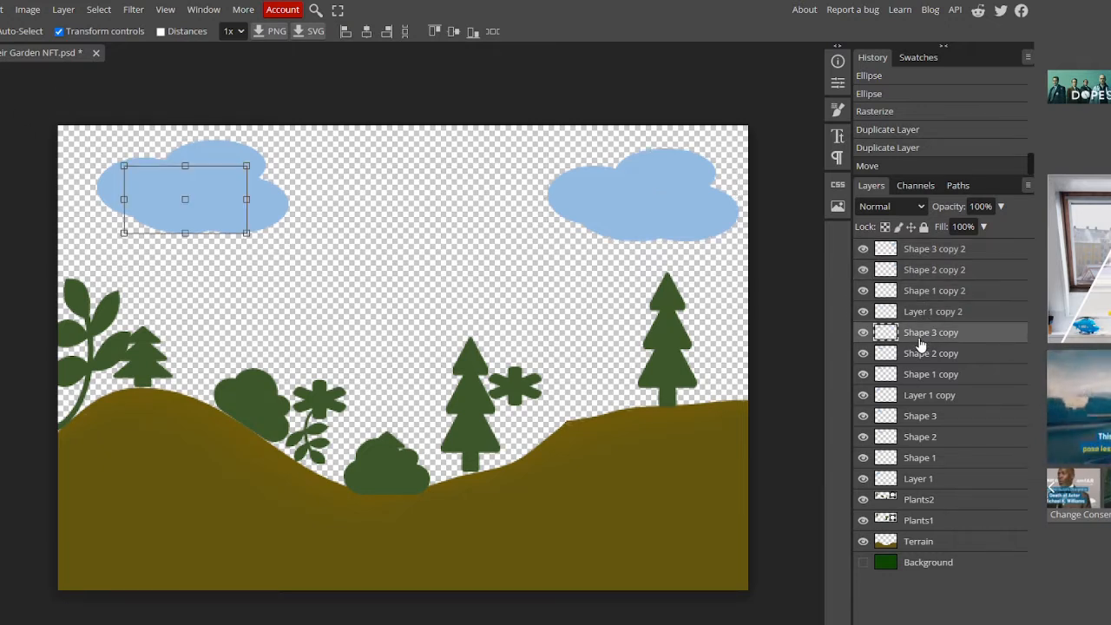
mouse_move(201, 206)
mouse_down()
mouse_move(431, 198)
mouse_move(204, 204)
mouse_up()
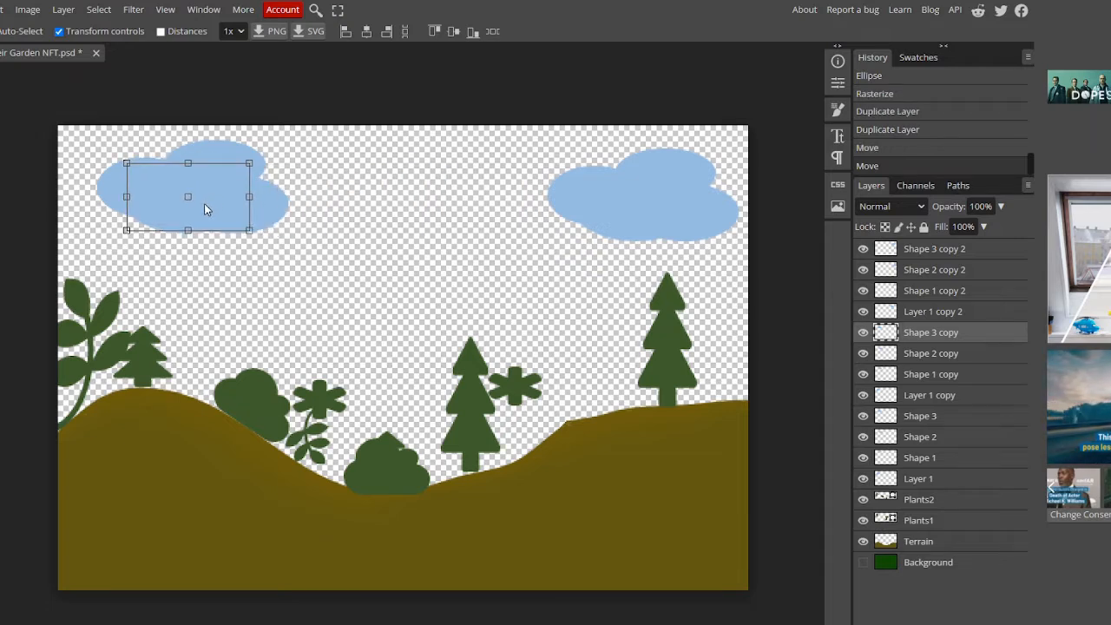
click(920, 355)
click(917, 379)
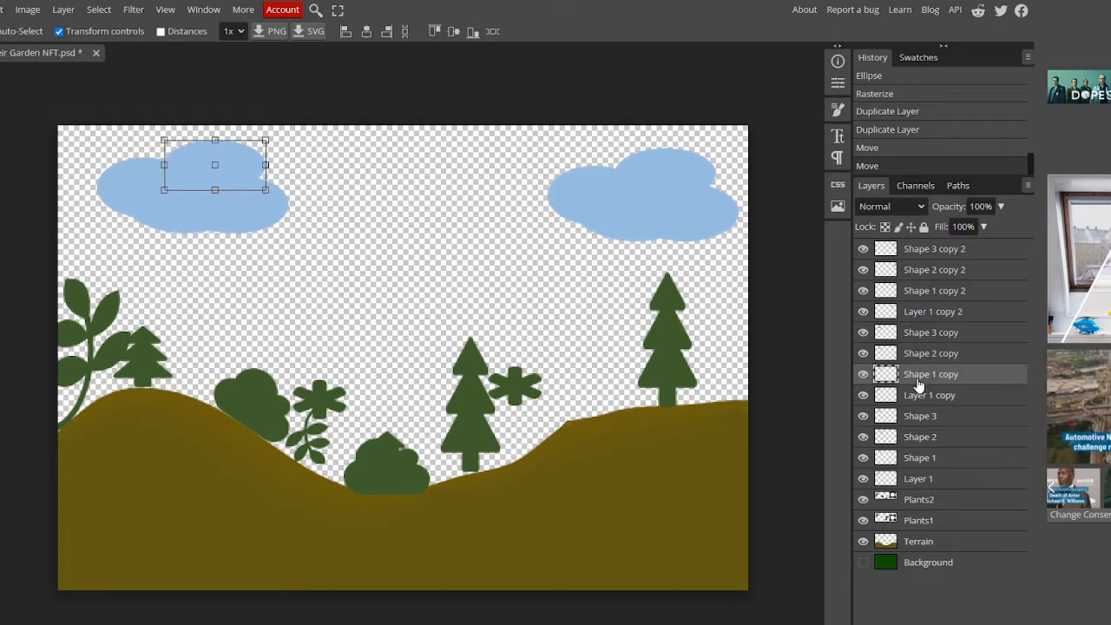
click(920, 398)
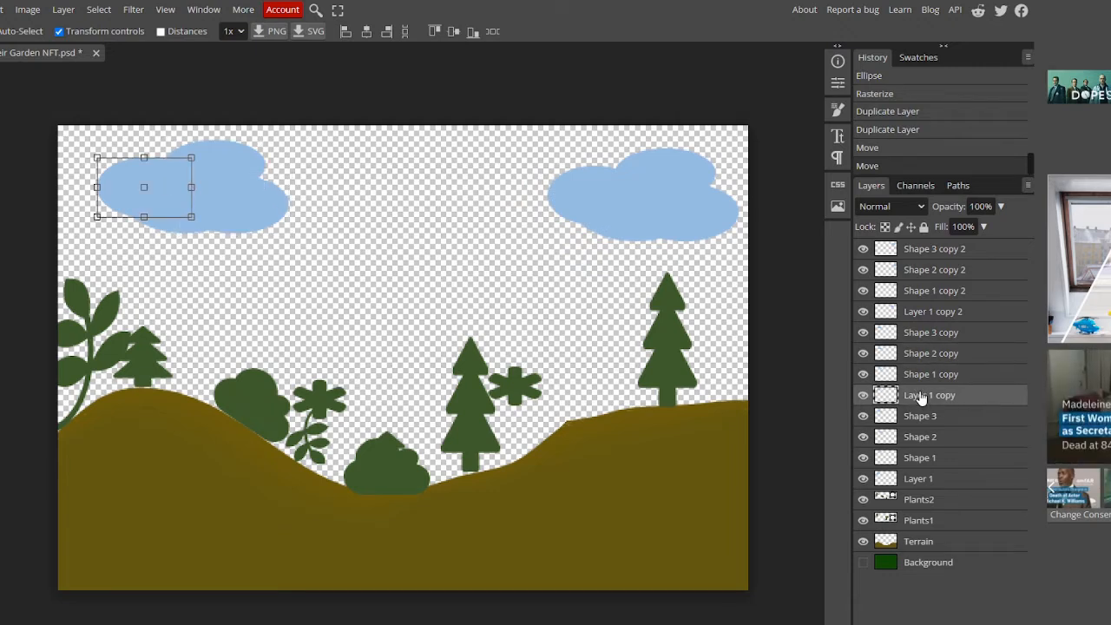
ctrl+click(930, 337)
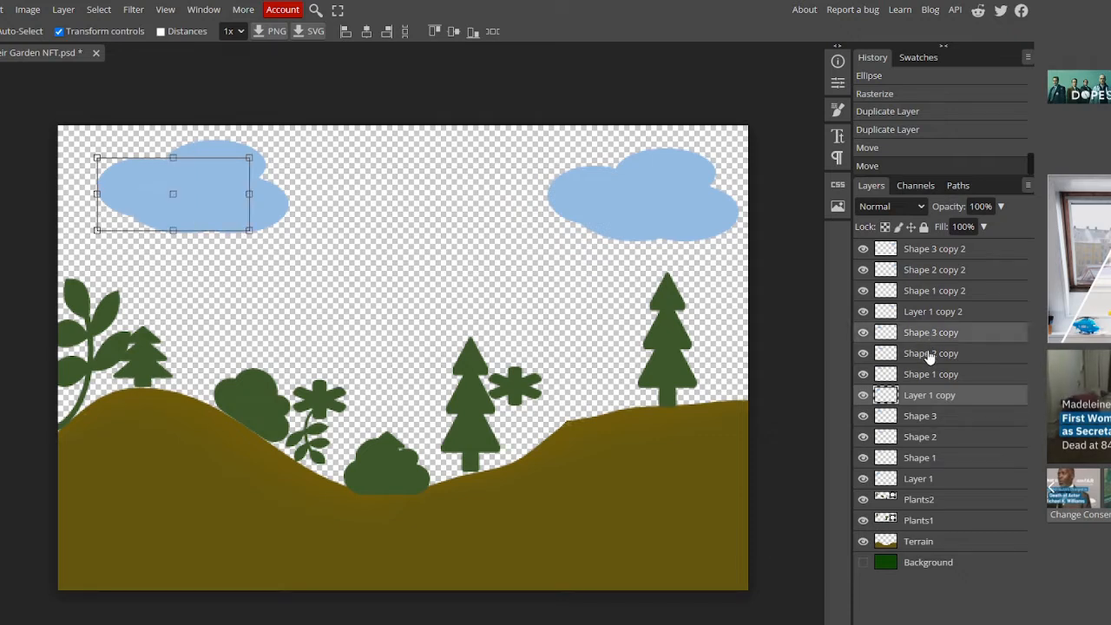
ctrl+click(925, 356)
ctrl+click(923, 396)
ctrl+click(928, 380)
right_click(929, 395)
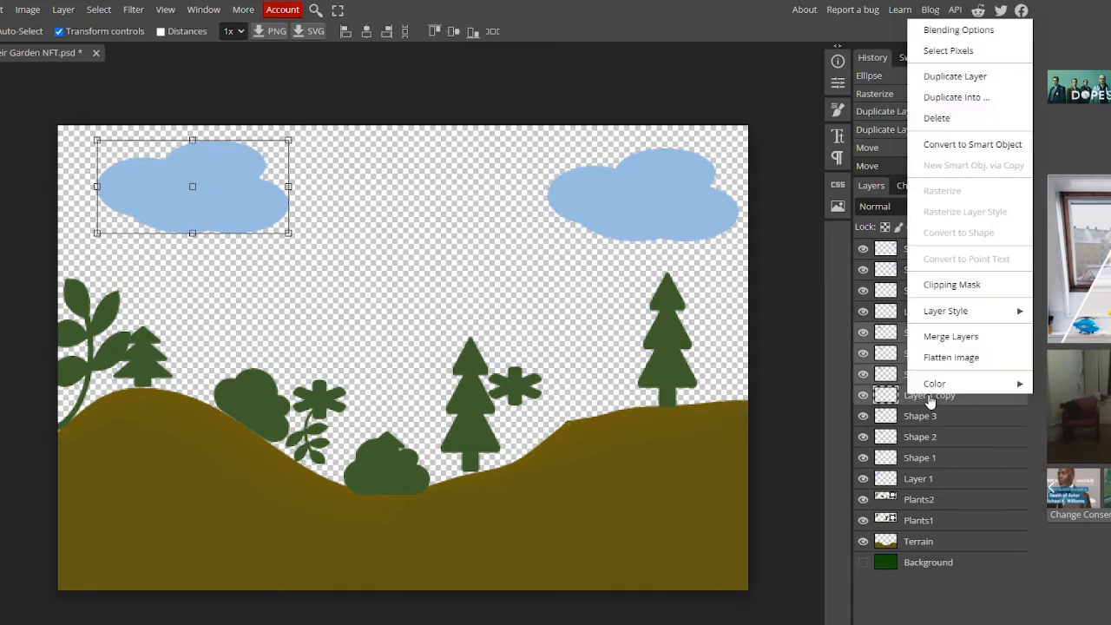
click(950, 336)
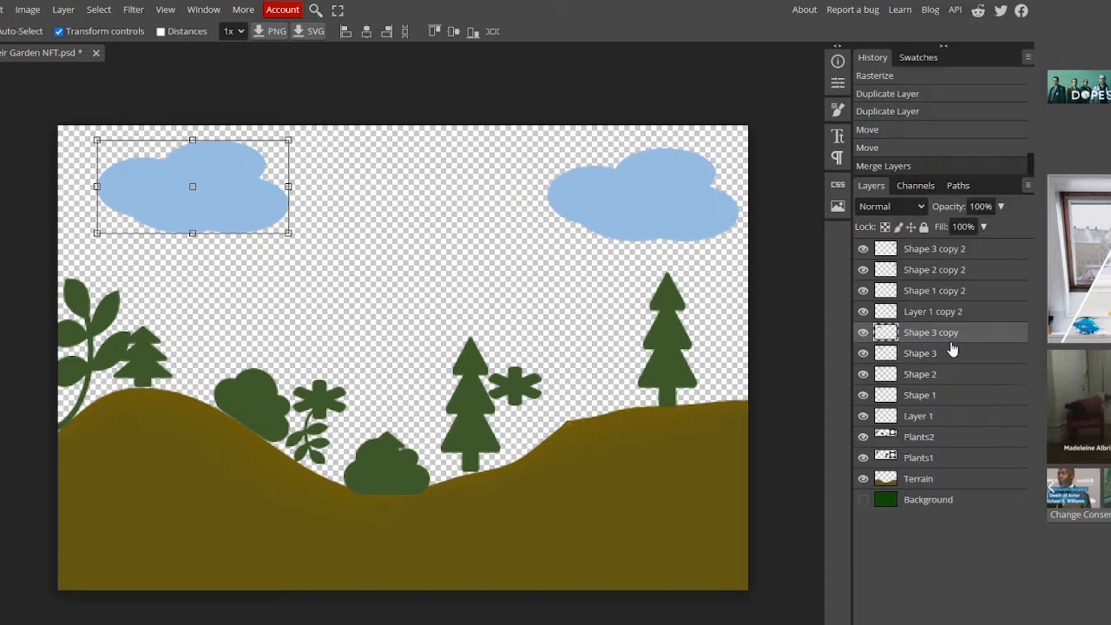
Step: Move the merged cloud copy to the middle of the sky, slightly lower than the two outer clouds
drag(149, 183, 409, 210)
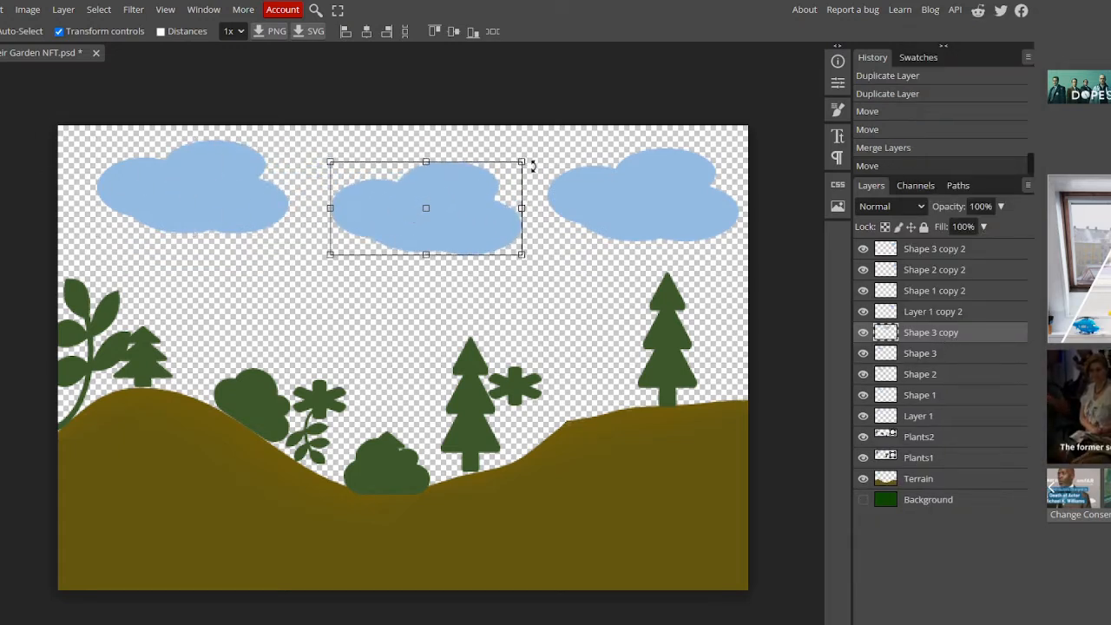
drag(492, 206, 476, 228)
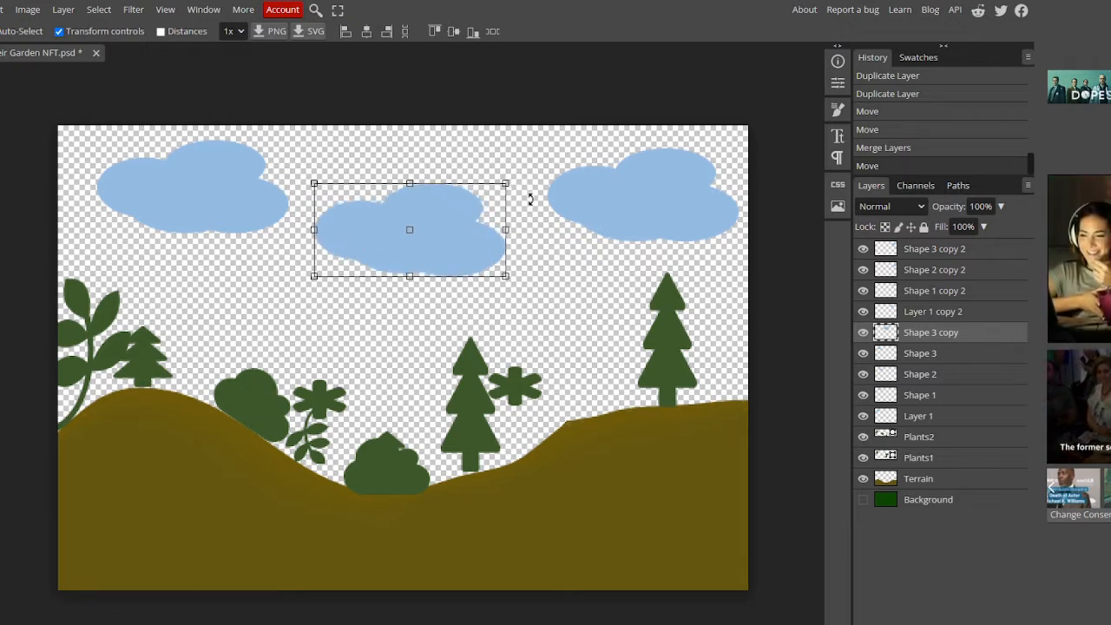
click(934, 313)
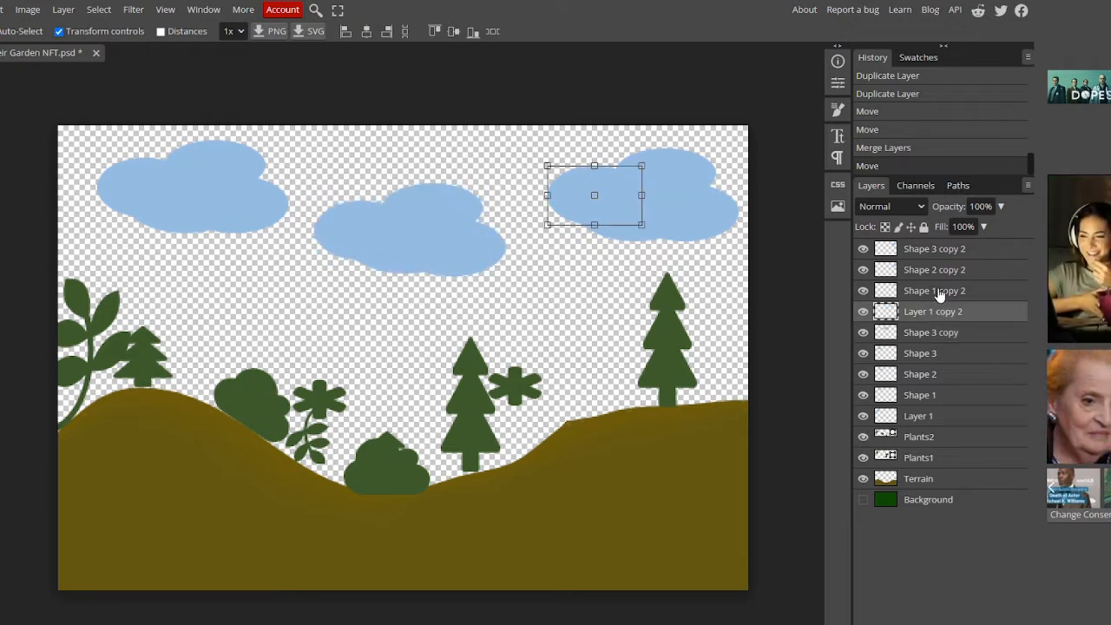
click(931, 294)
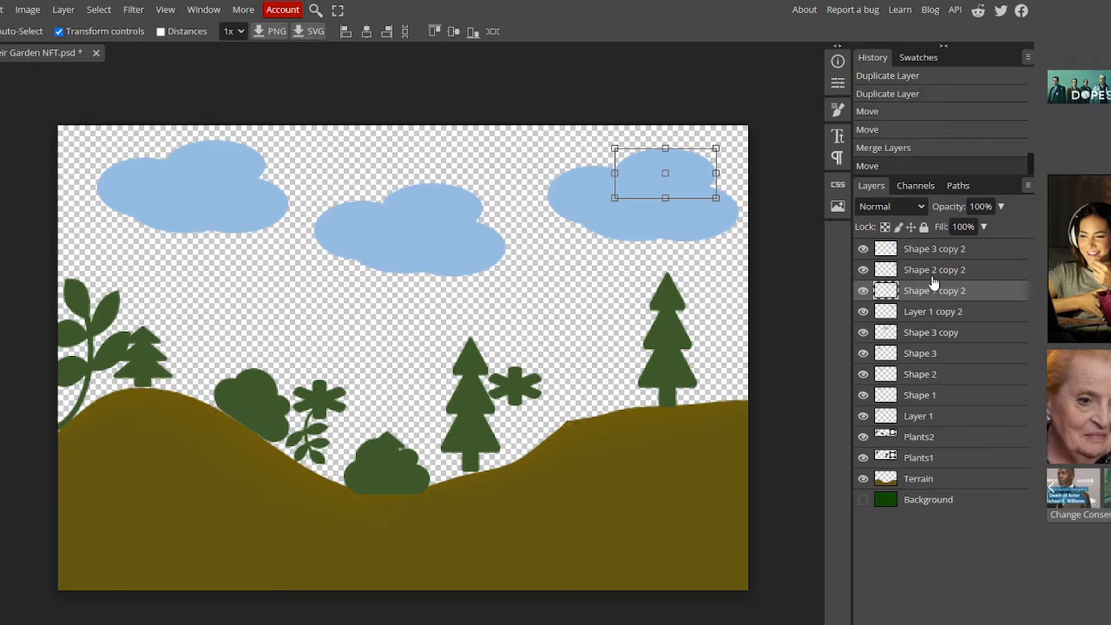
click(932, 271)
click(930, 250)
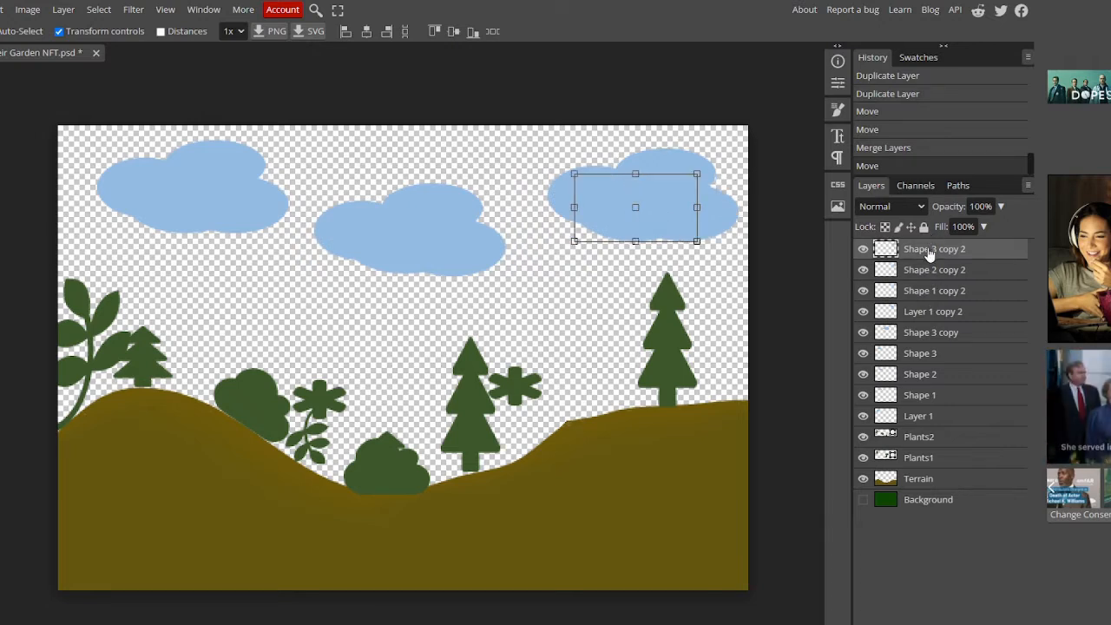
shift+click(924, 312)
right_click(923, 313)
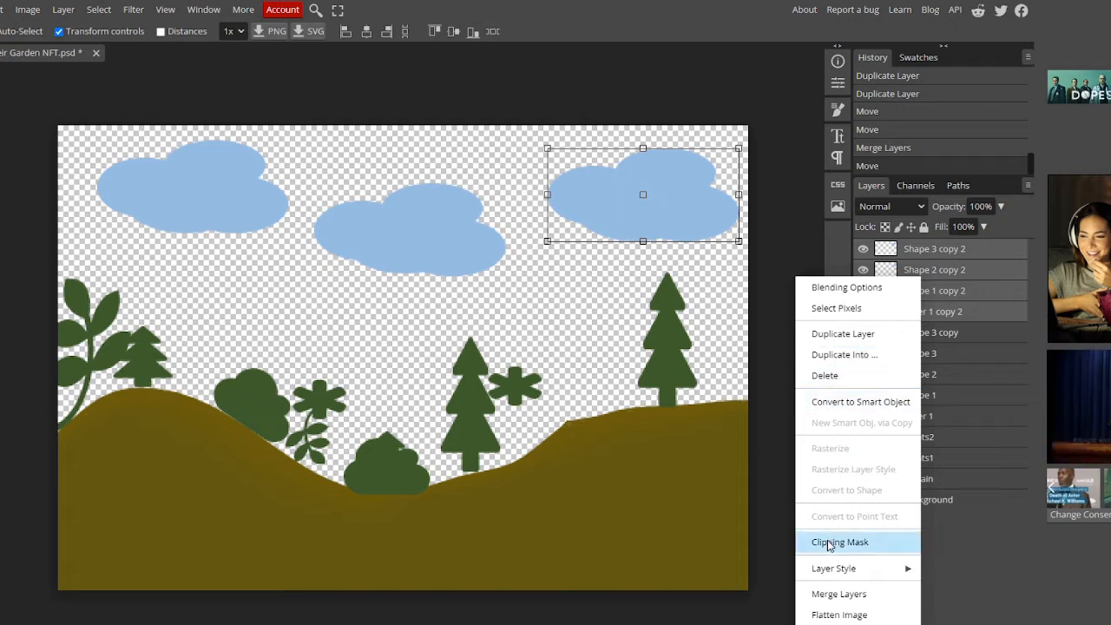
click(950, 299)
Step: Merge the second set of cloud copies, Layer 1 copy 2 through Shape 3 copy 2, into one layer
click(919, 290)
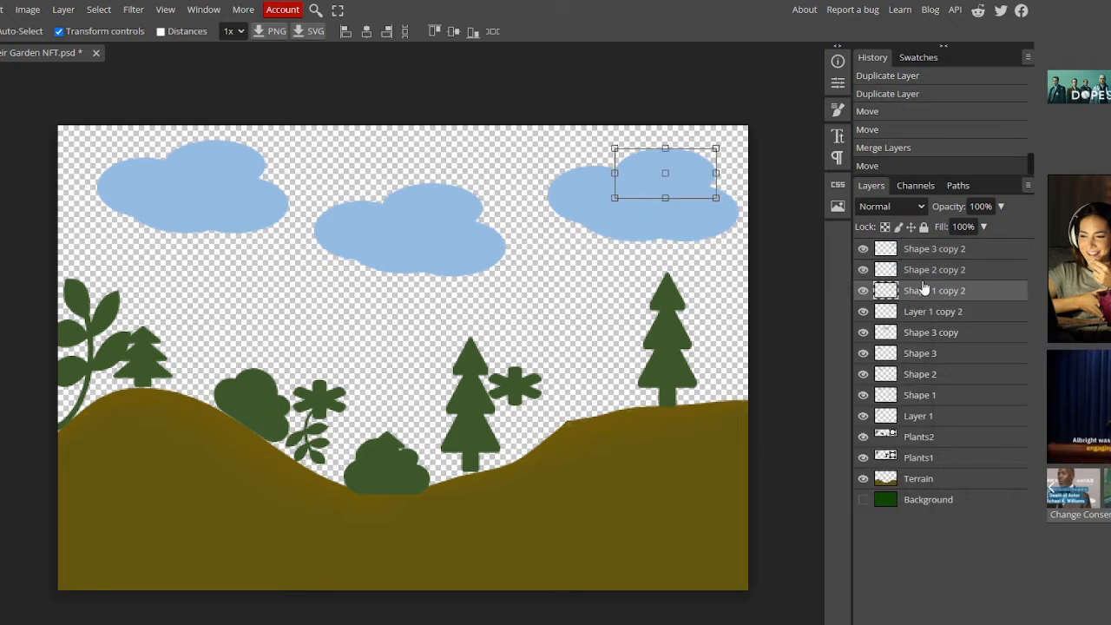
shift+click(929, 250)
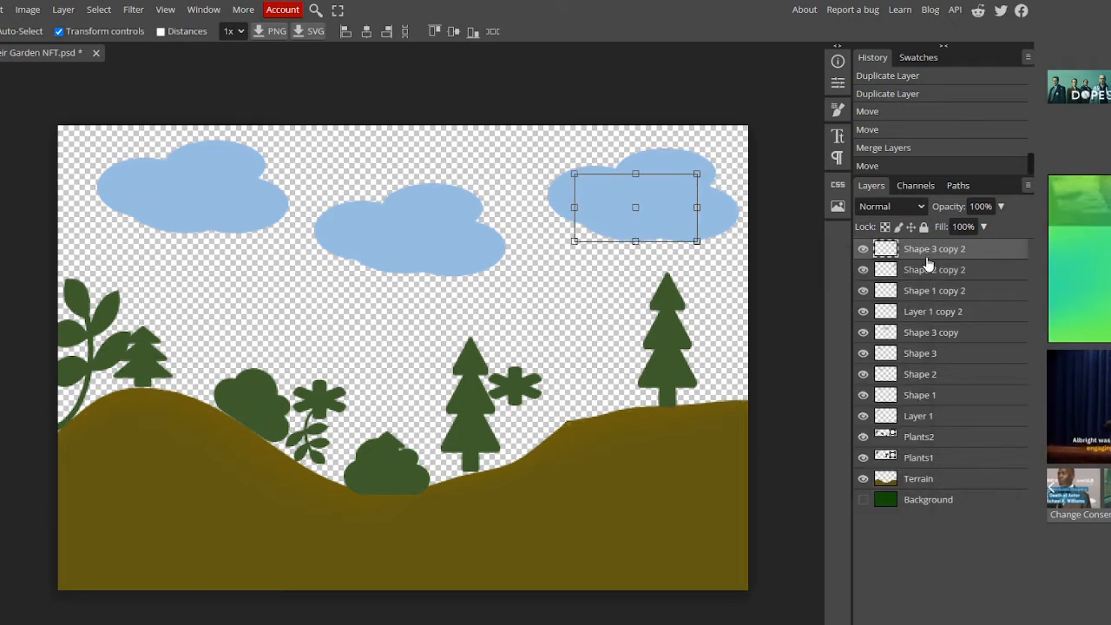
shift+click(920, 311)
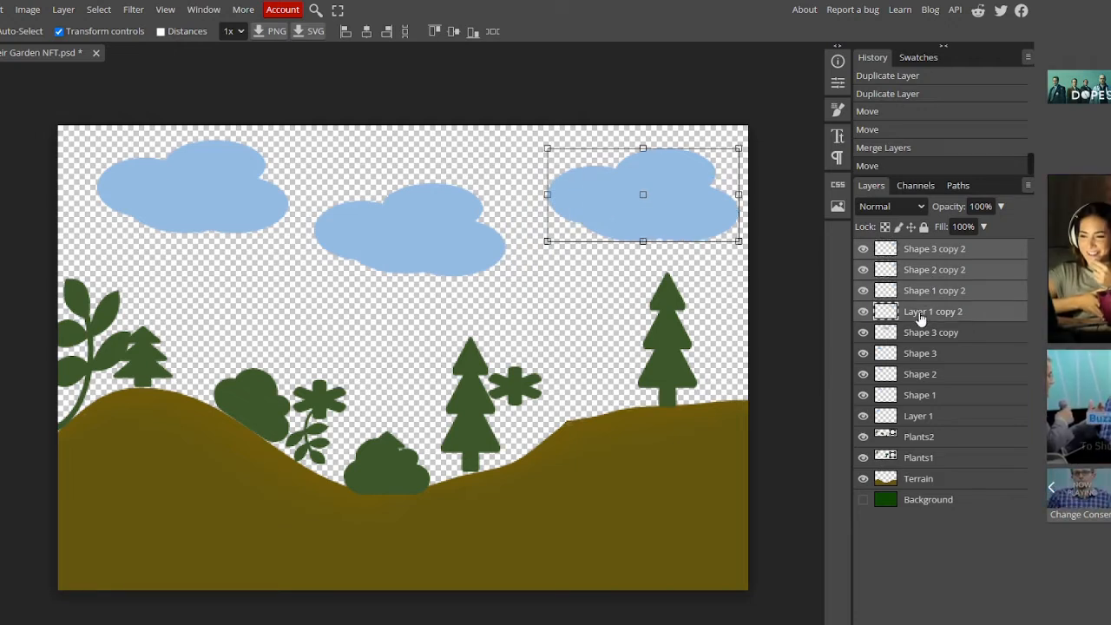
right_click(920, 319)
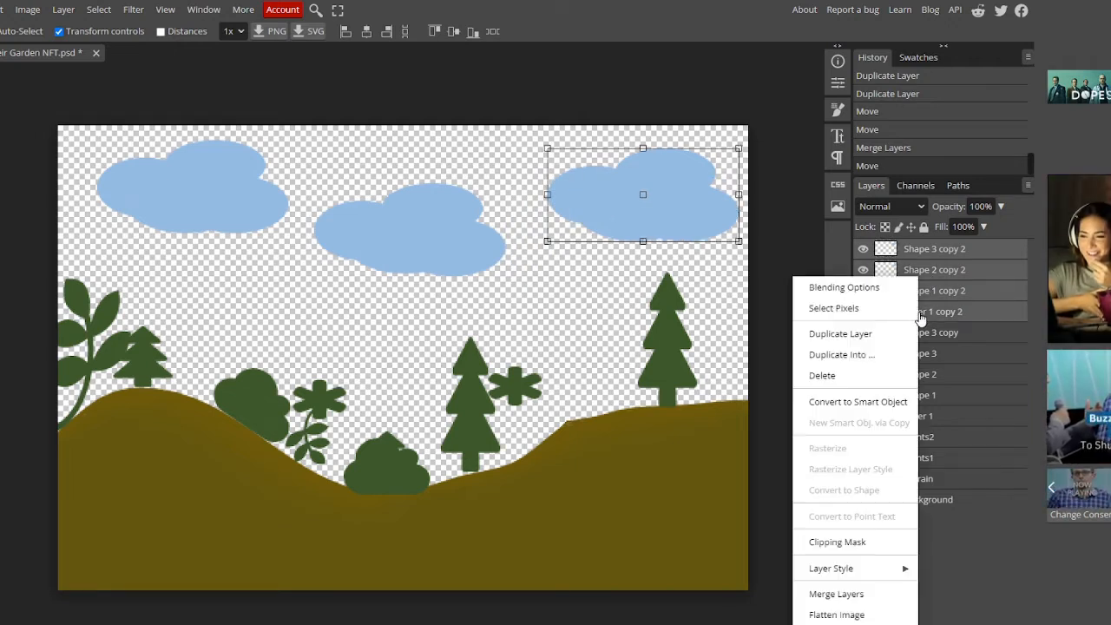
click(834, 594)
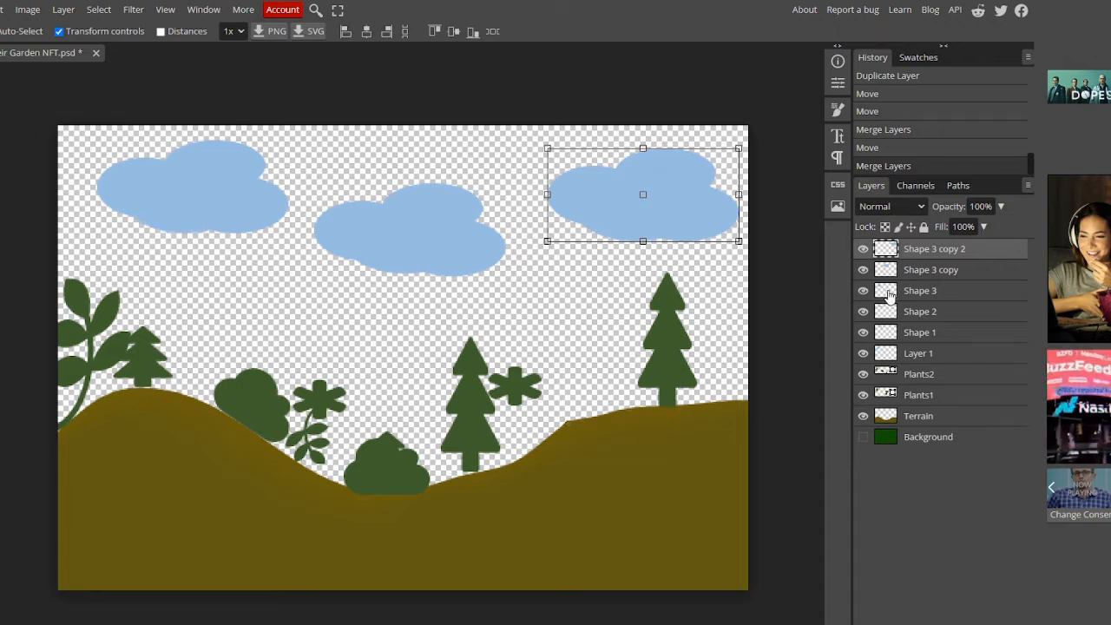
Step: Merge the four original cloud layers, Layer 1 through Shape 3, into one layer
click(861, 313)
click(862, 313)
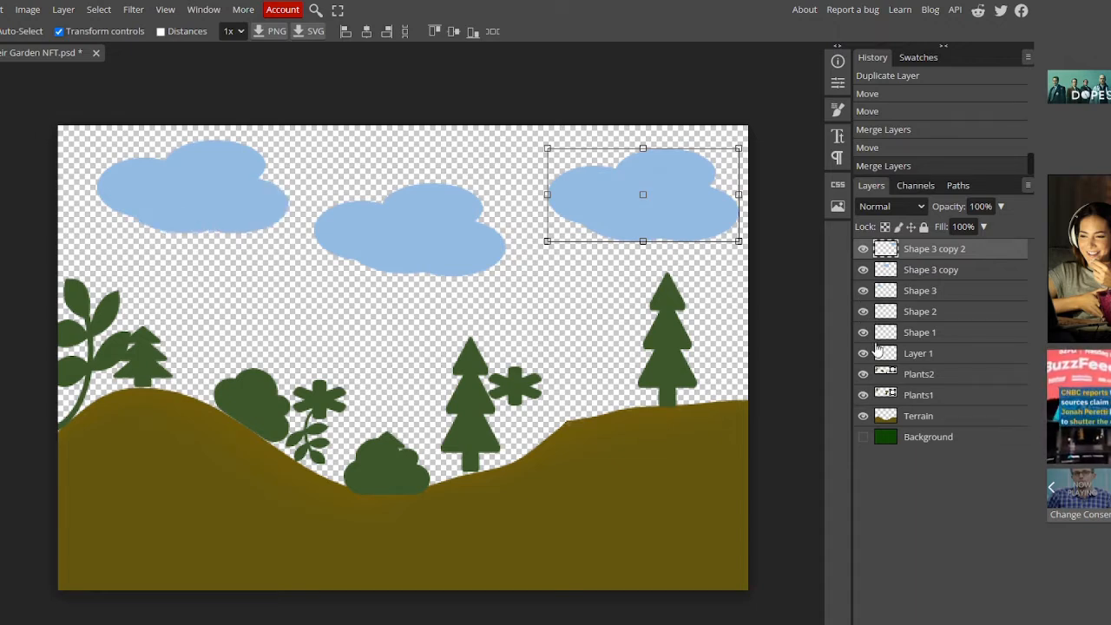
click(915, 354)
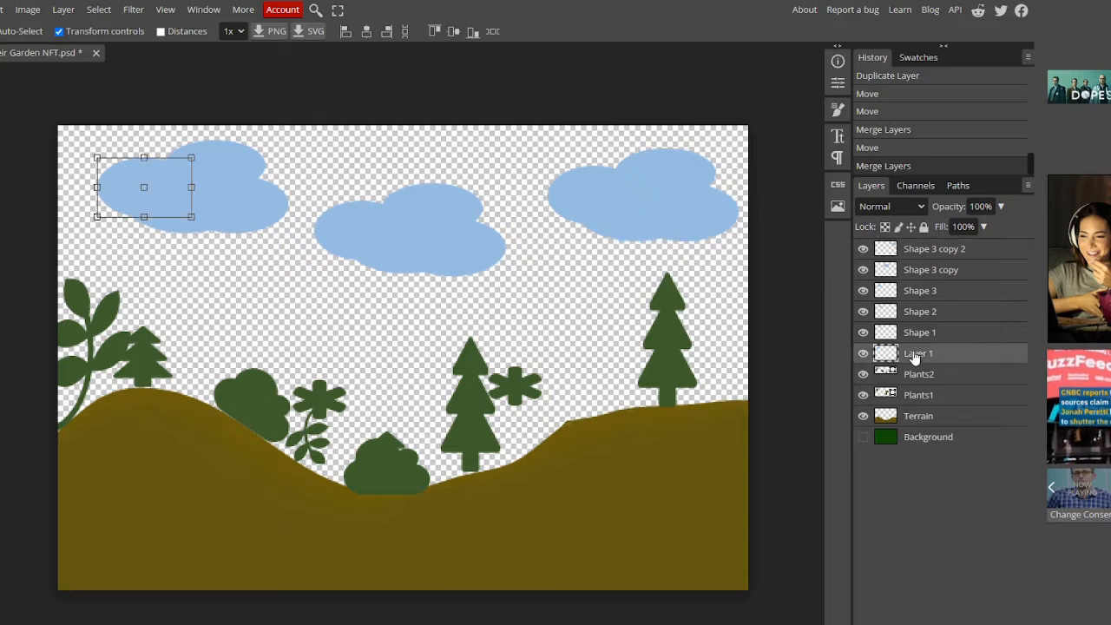
shift+click(920, 292)
right_click(919, 293)
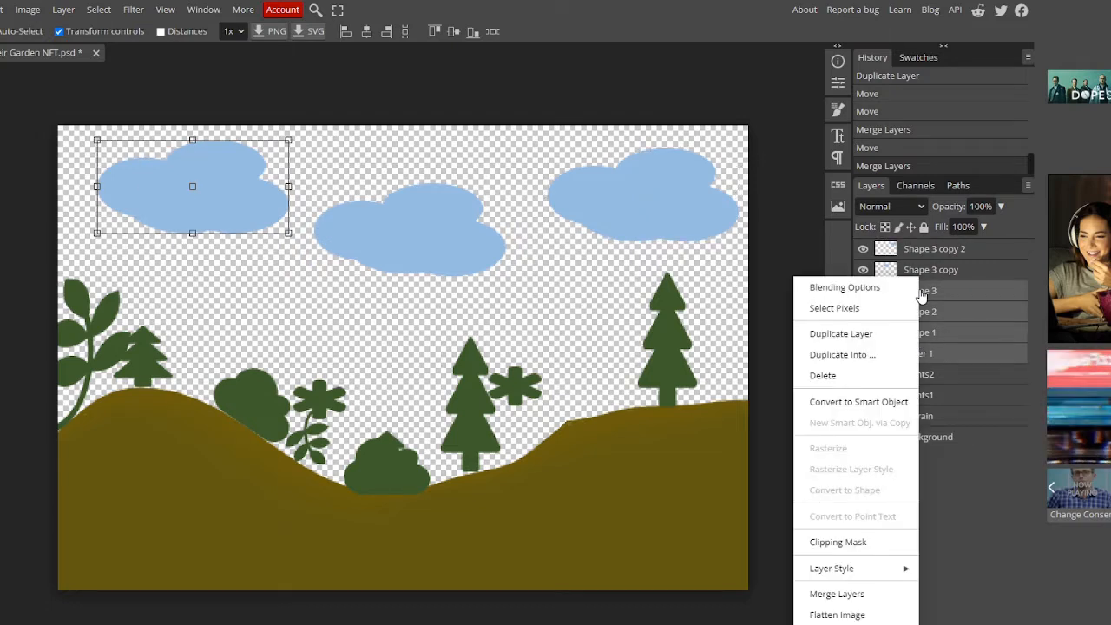
click(820, 594)
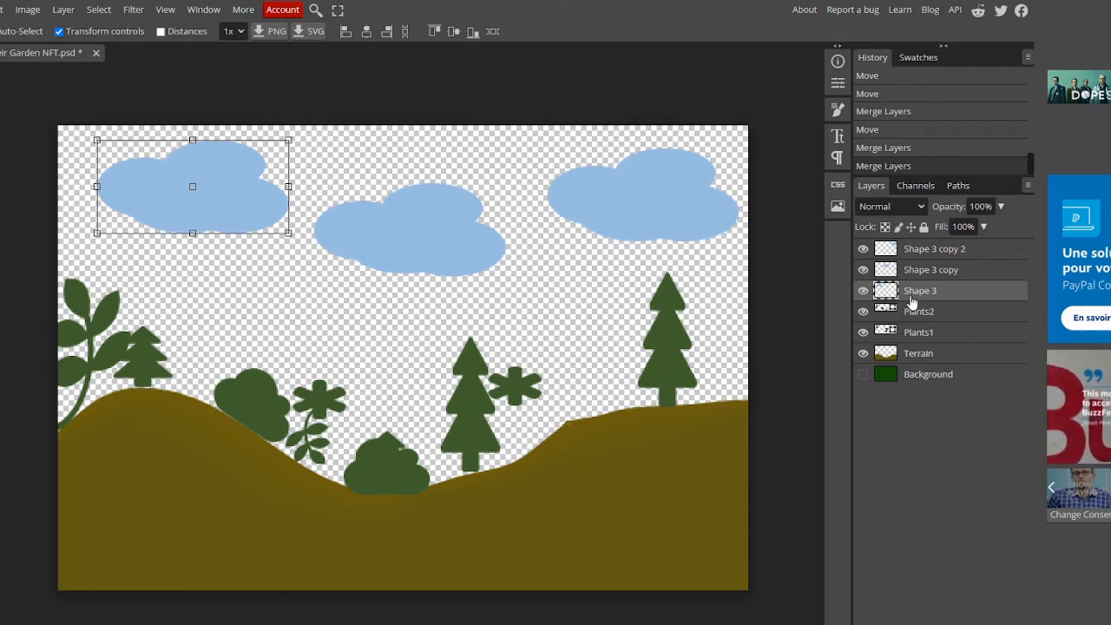
Step: Merge the three cloud layers into a single layer and rename it Sky
shift+click(927, 253)
right_click(935, 250)
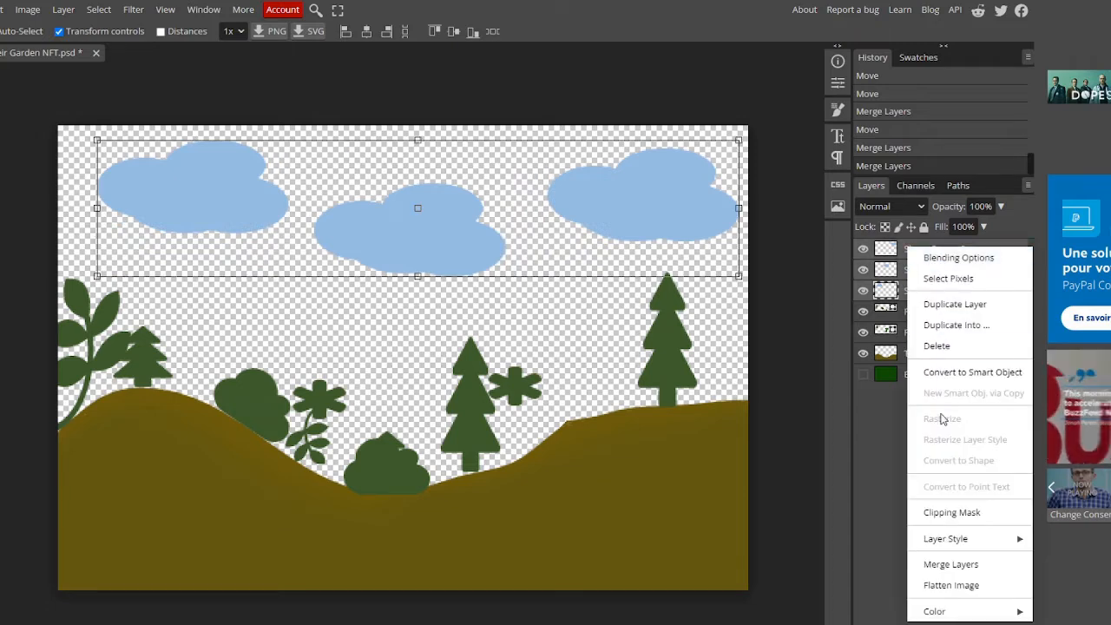
click(964, 563)
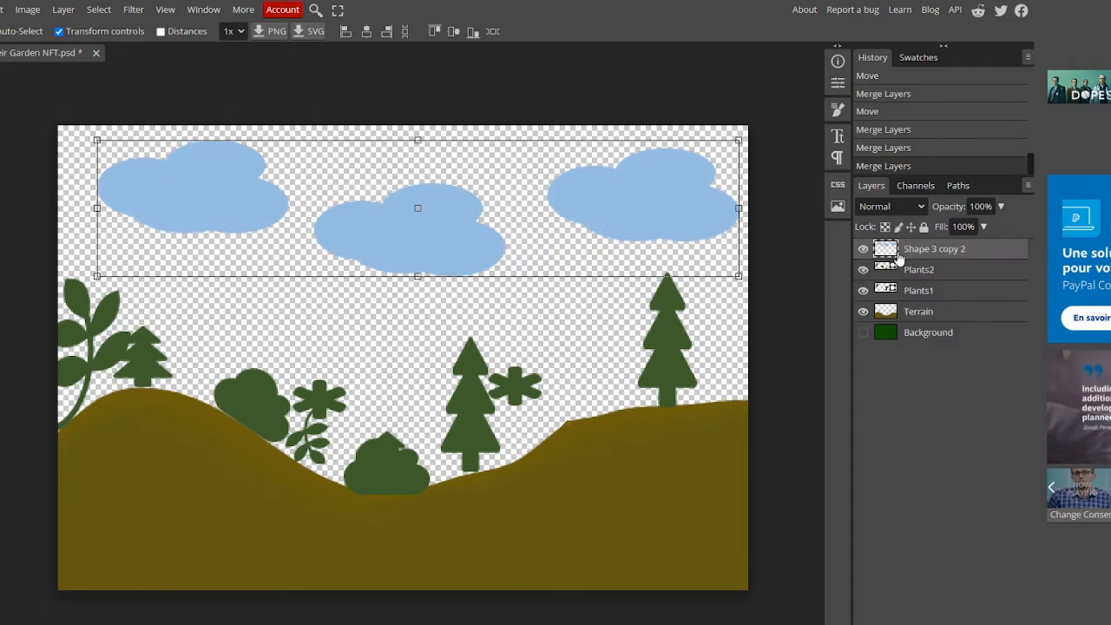
double_click(925, 250)
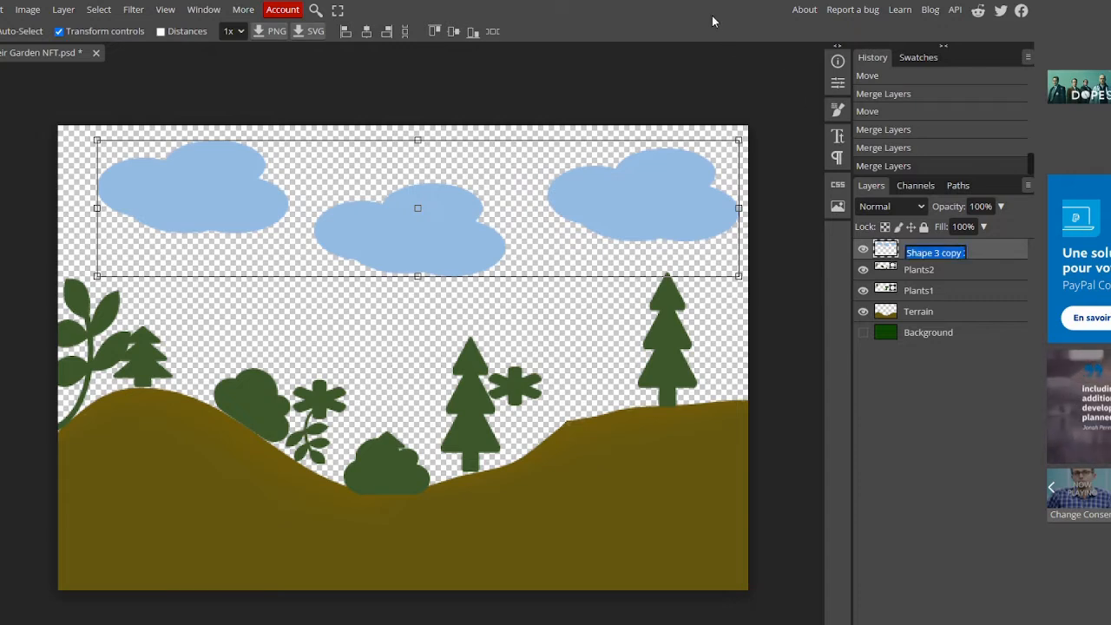
text(Sky)
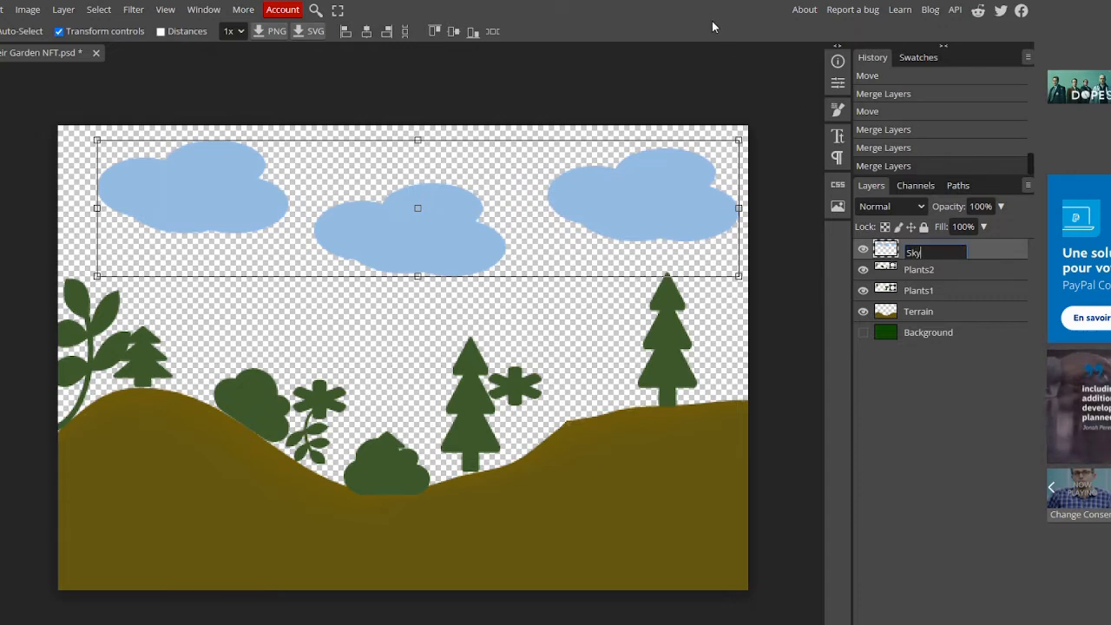
key(Return)
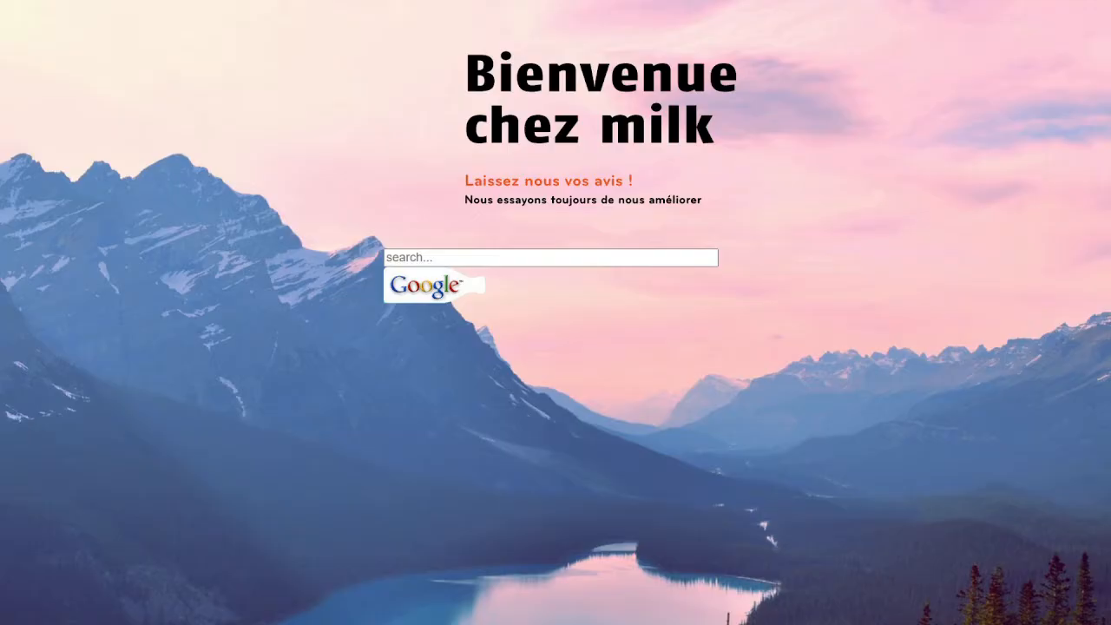
Step: Switch to the web browser, open Unsplash through a Google search for "unsplashed", and search its photos for "tree"
text(unsplashed)
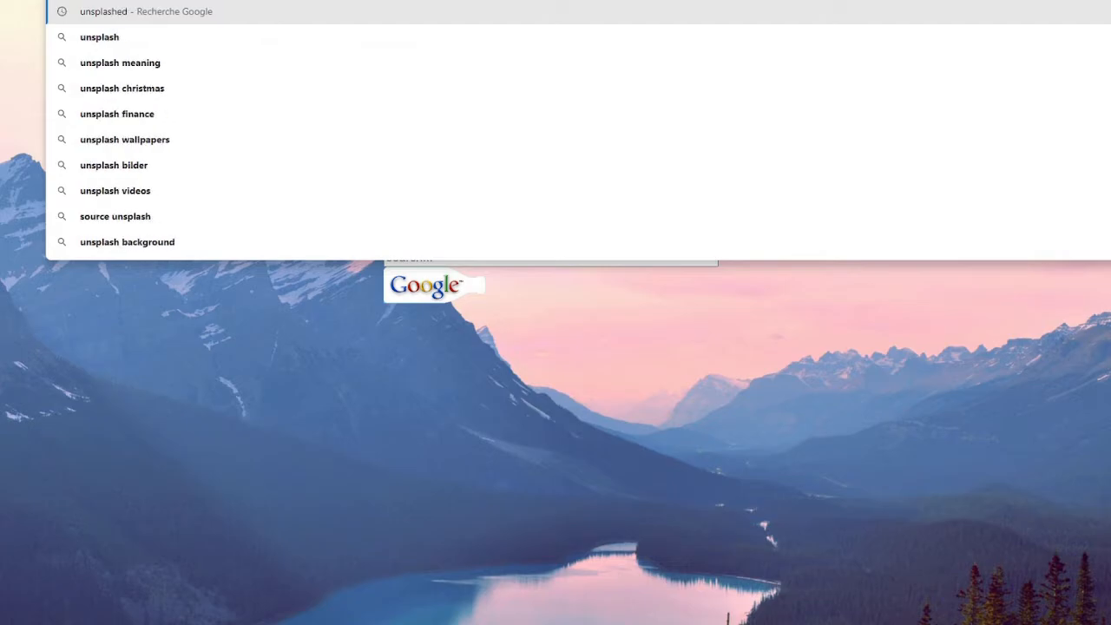
key(Return)
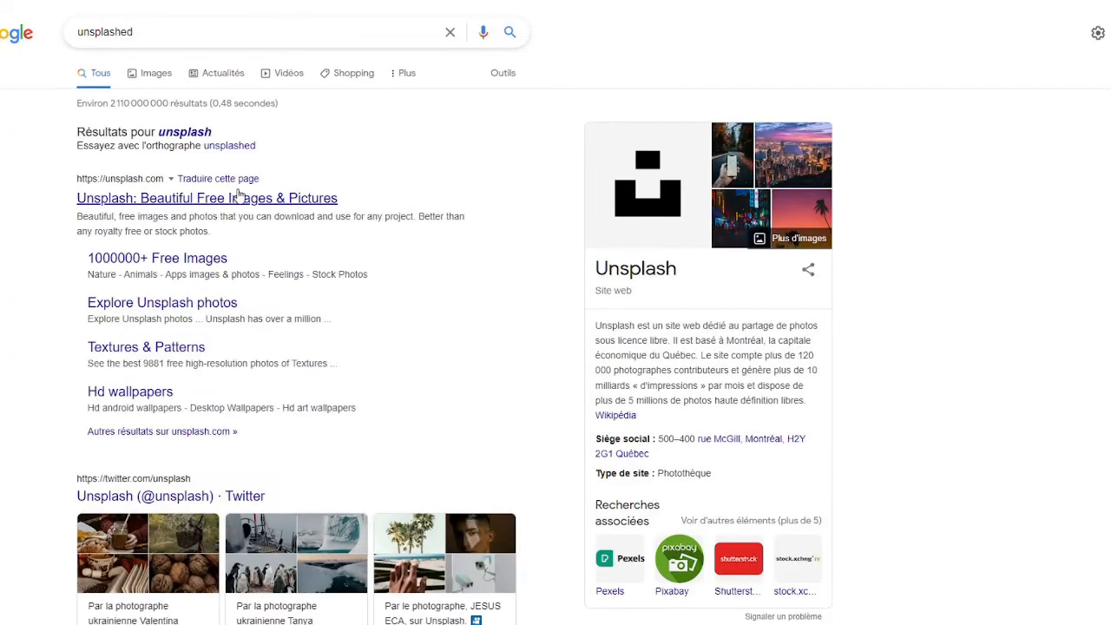
click(238, 196)
click(373, 299)
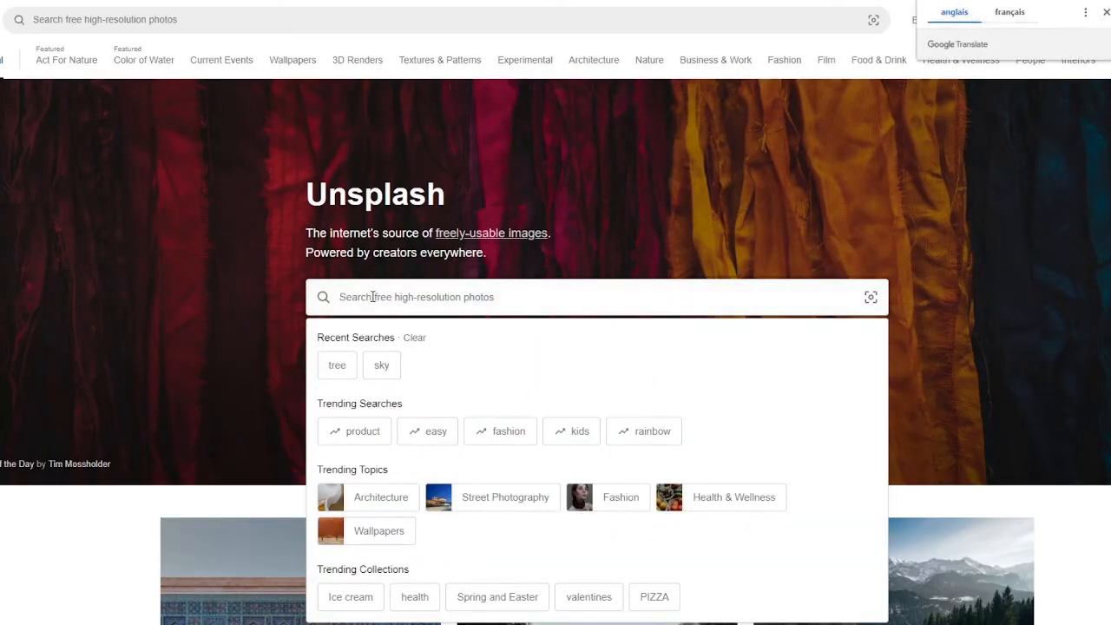
text(tree)
key(Return)
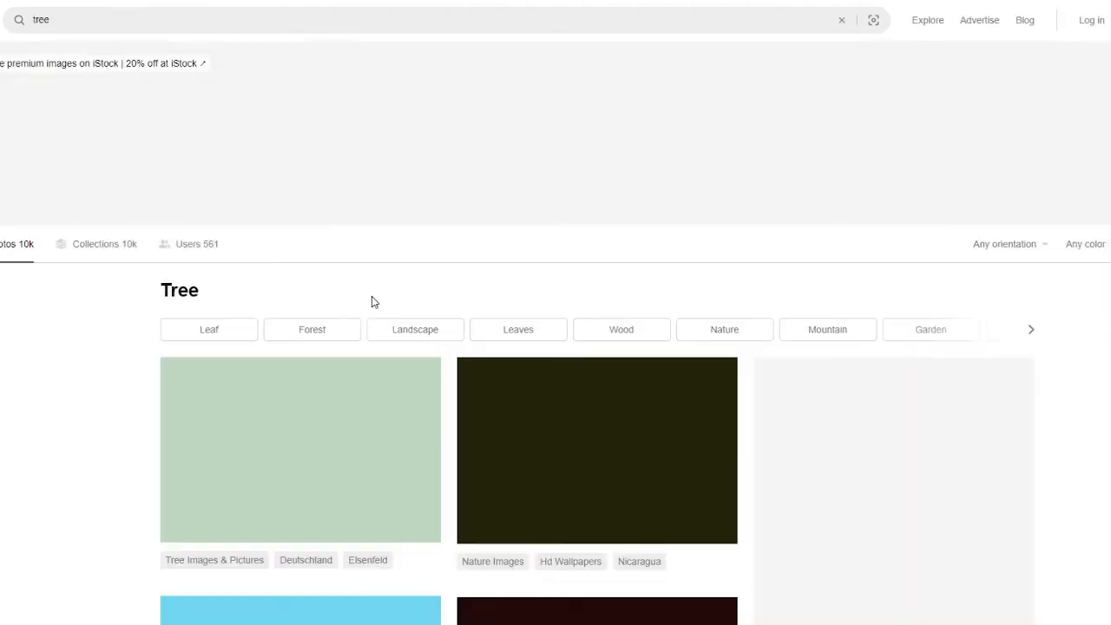
Step: Download the photo of the lone bare tree on a white winter background
scroll(806, 220, down, 3)
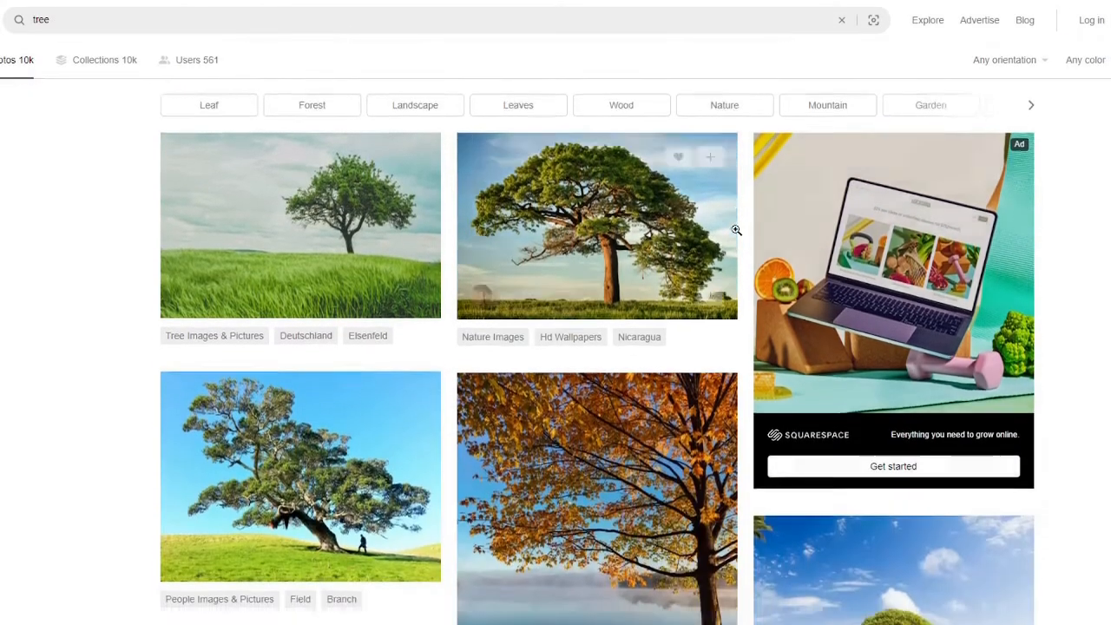
scroll(736, 229, down, 7)
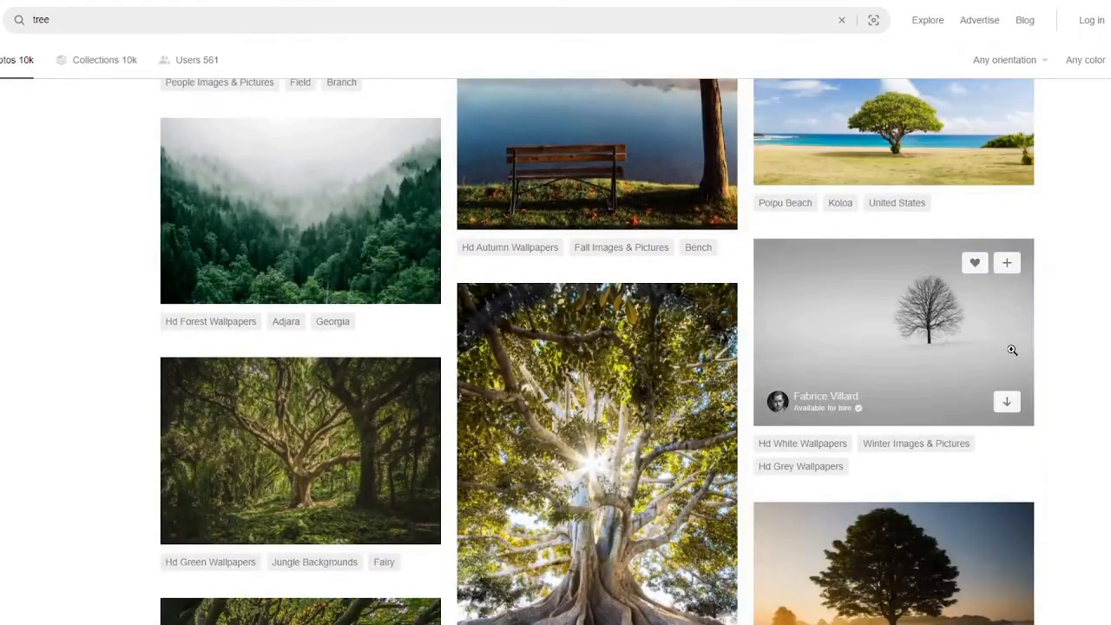
click(1006, 405)
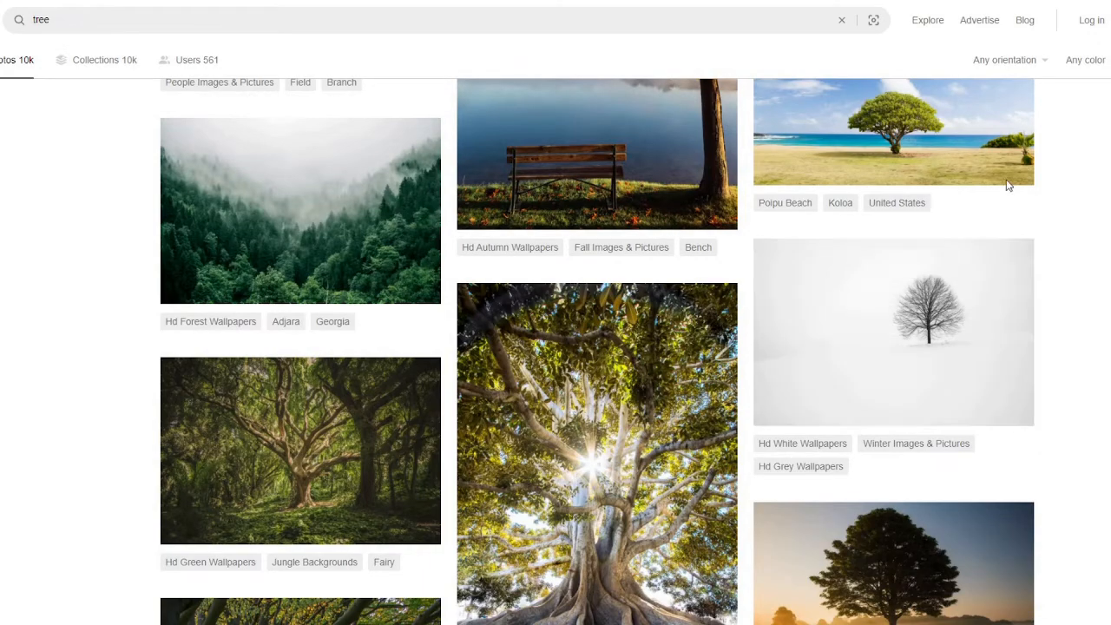
Step: Replace the photo search term "tree" with "sky" and run the search
scroll(983, 225, up, 1)
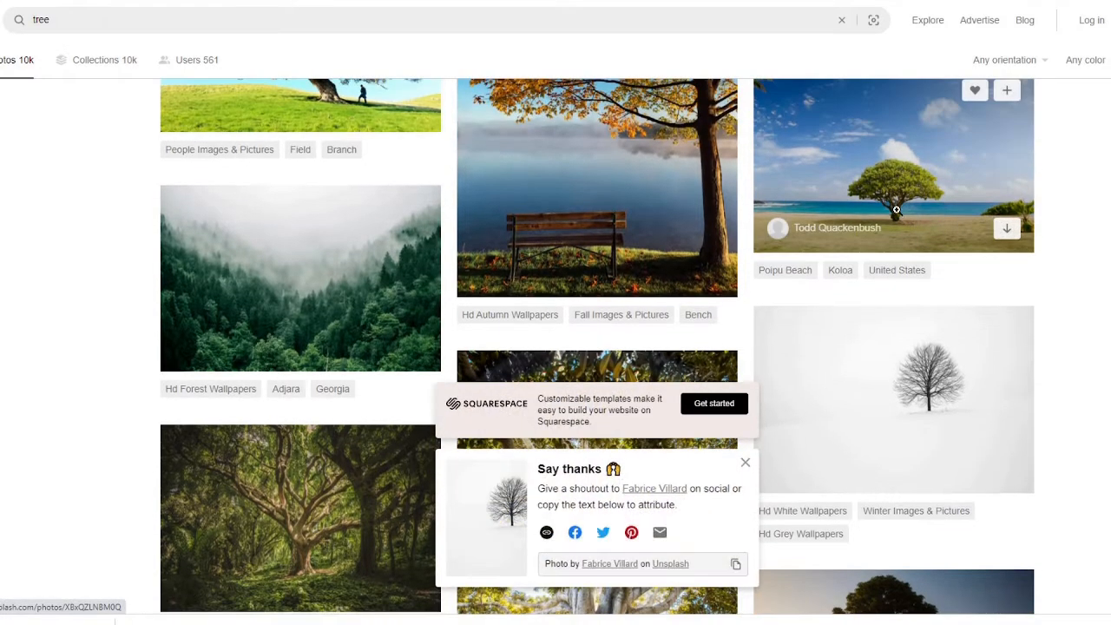
scroll(954, 278, down, 5)
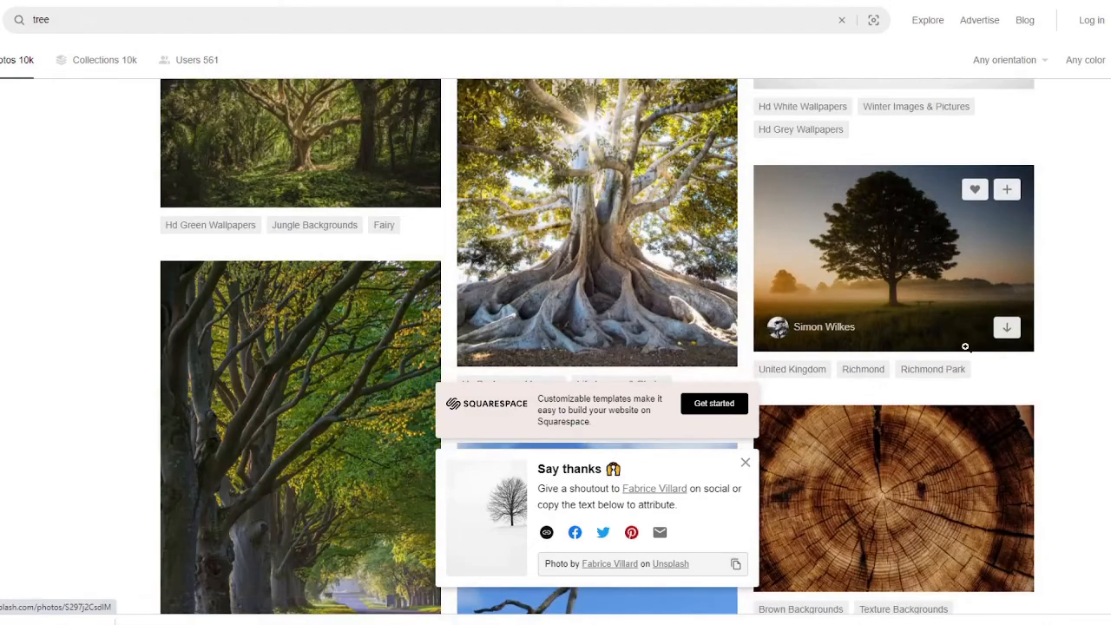
scroll(954, 352, down, 3)
scroll(923, 357, up, 8)
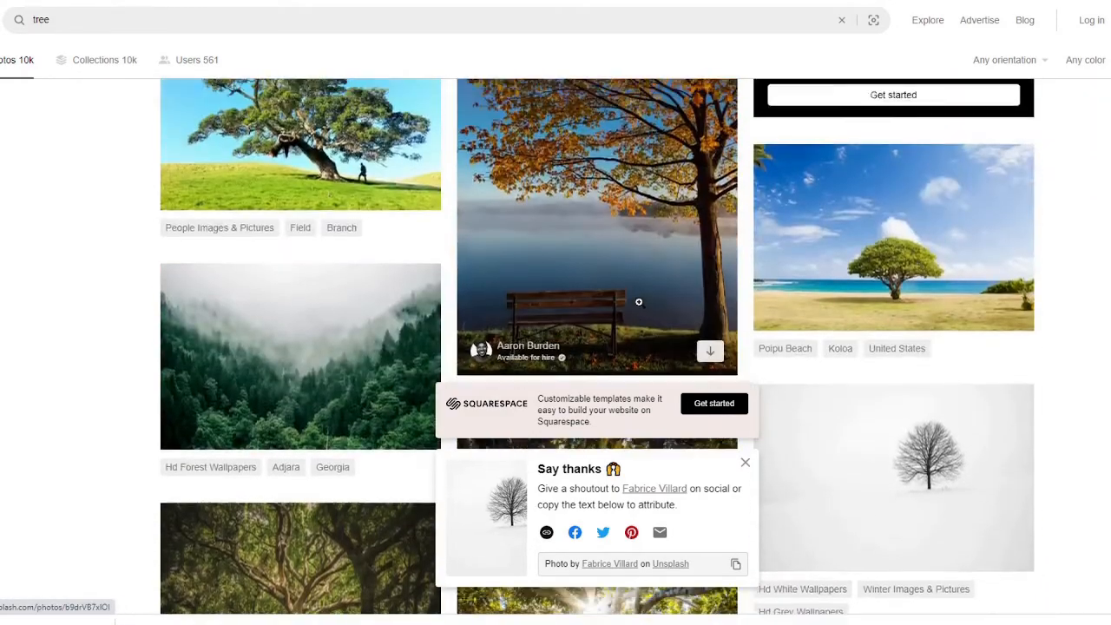
scroll(605, 333, up, 8)
click(298, 24)
key(ctrl+a)
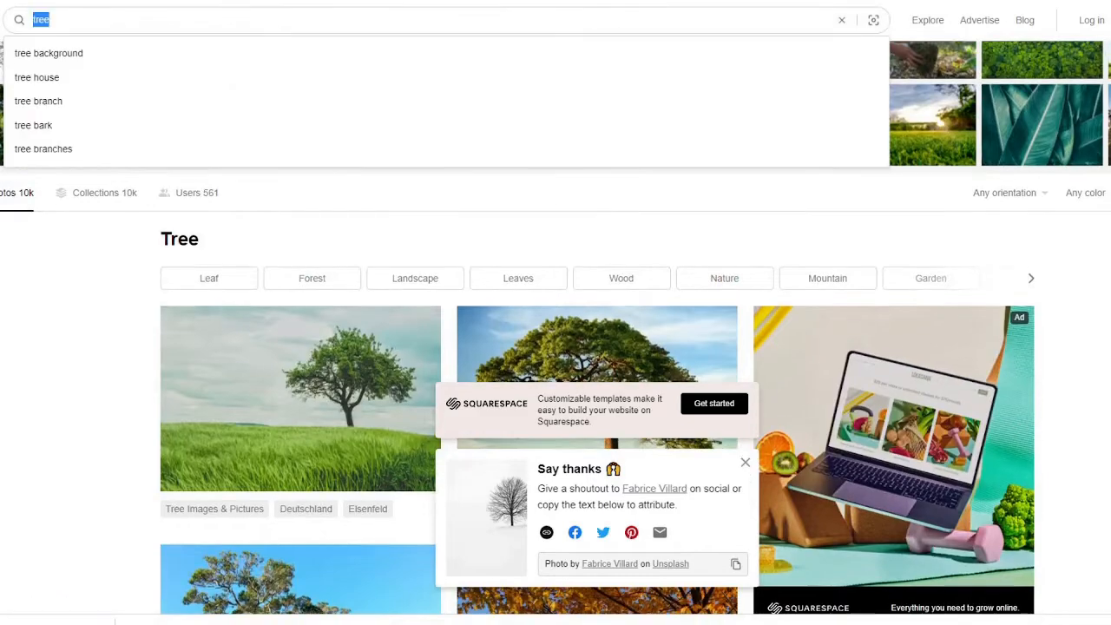
text(sky)
key(Return)
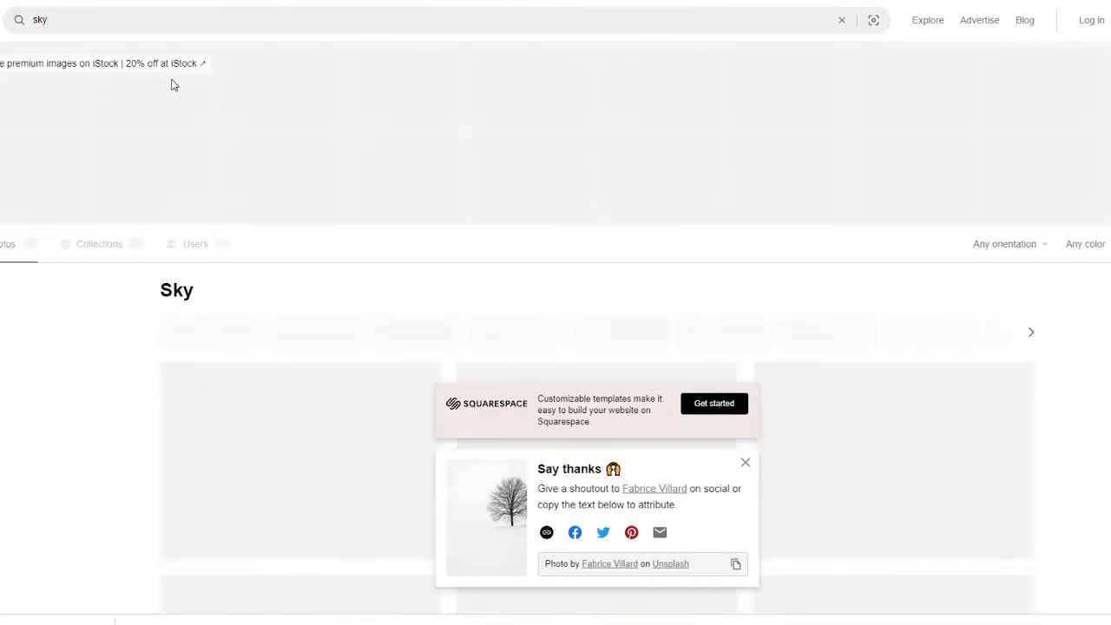
Step: Dismiss the thank-you notice and download the photo of white clouds in a blue sky above a green field
scroll(987, 228, down, 3)
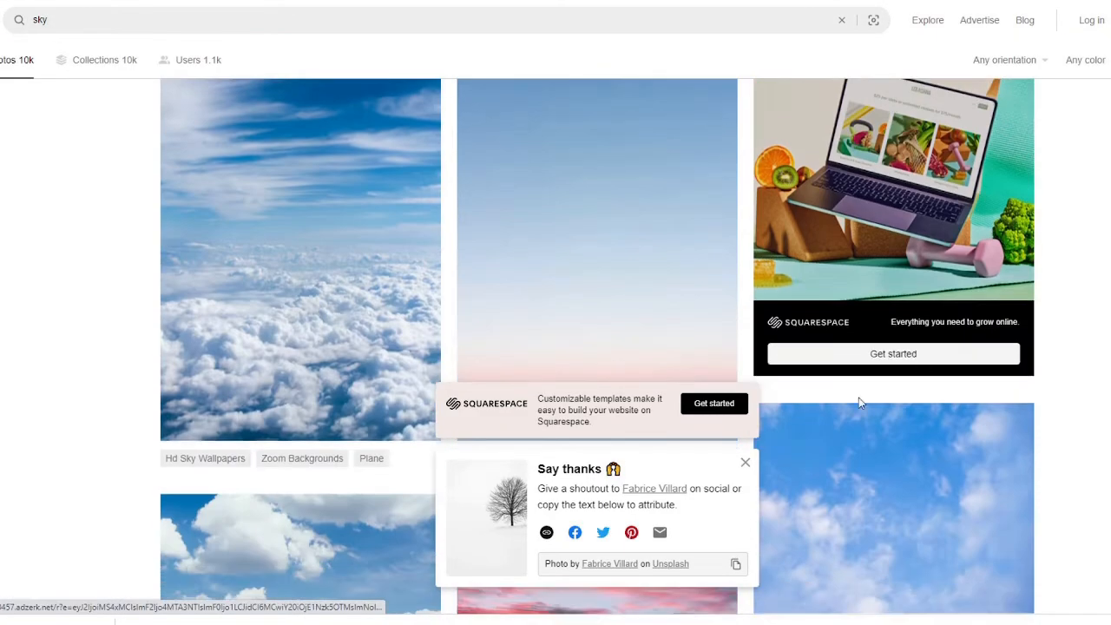
click(745, 461)
scroll(665, 259, down, 4)
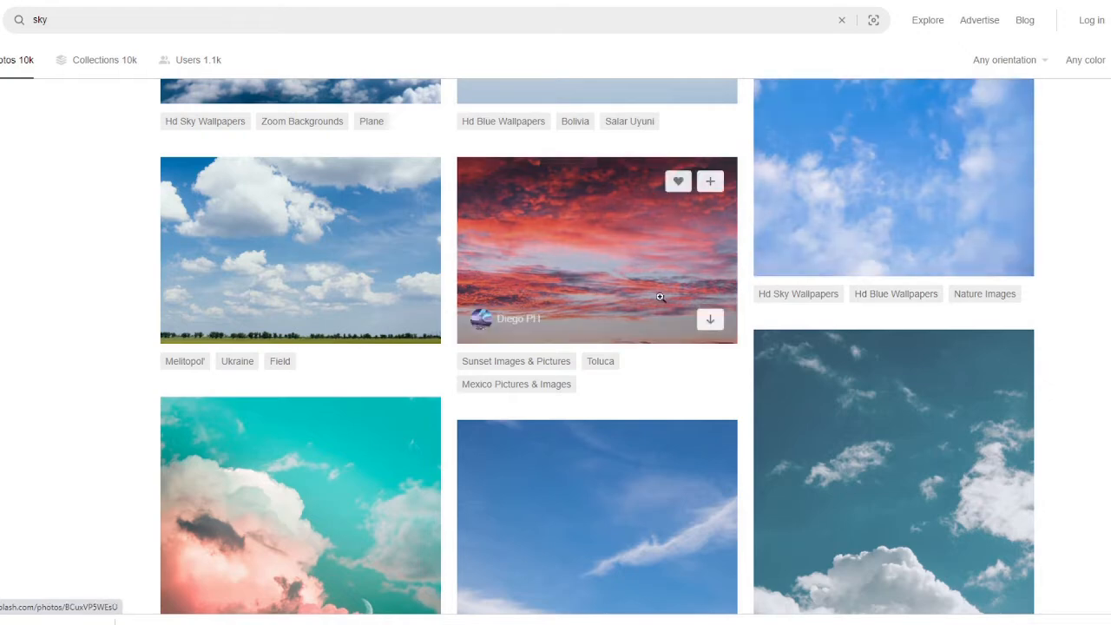
click(401, 328)
Step: Browse further through the sky results and download the tall photo of pink and orange sunset clouds
scroll(868, 217, down, 3)
scroll(998, 172, down, 5)
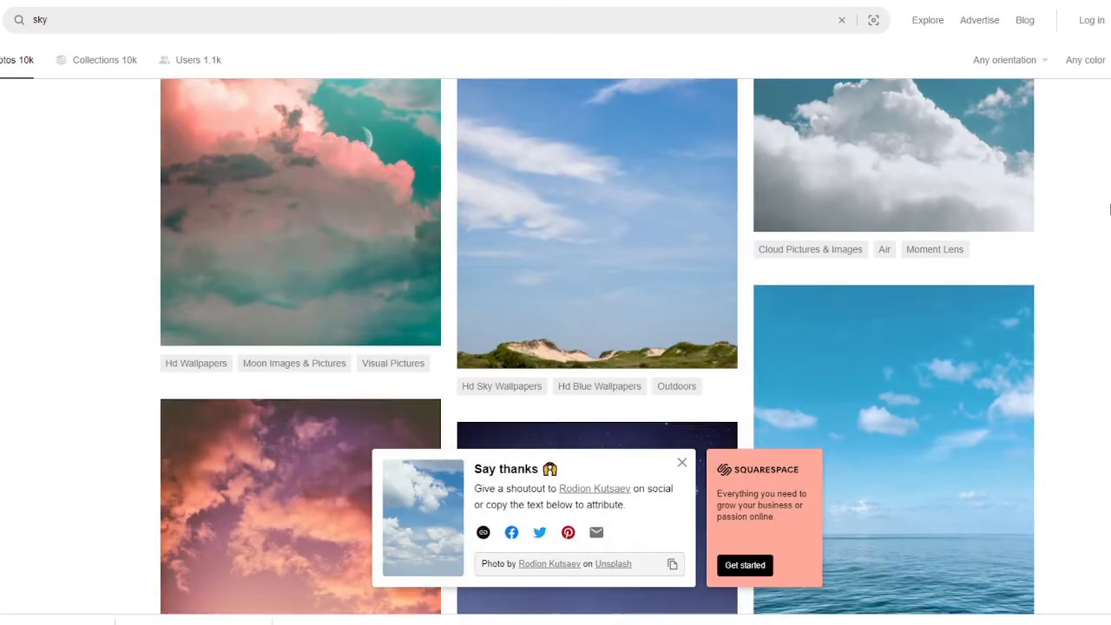
scroll(202, 224, down, 3)
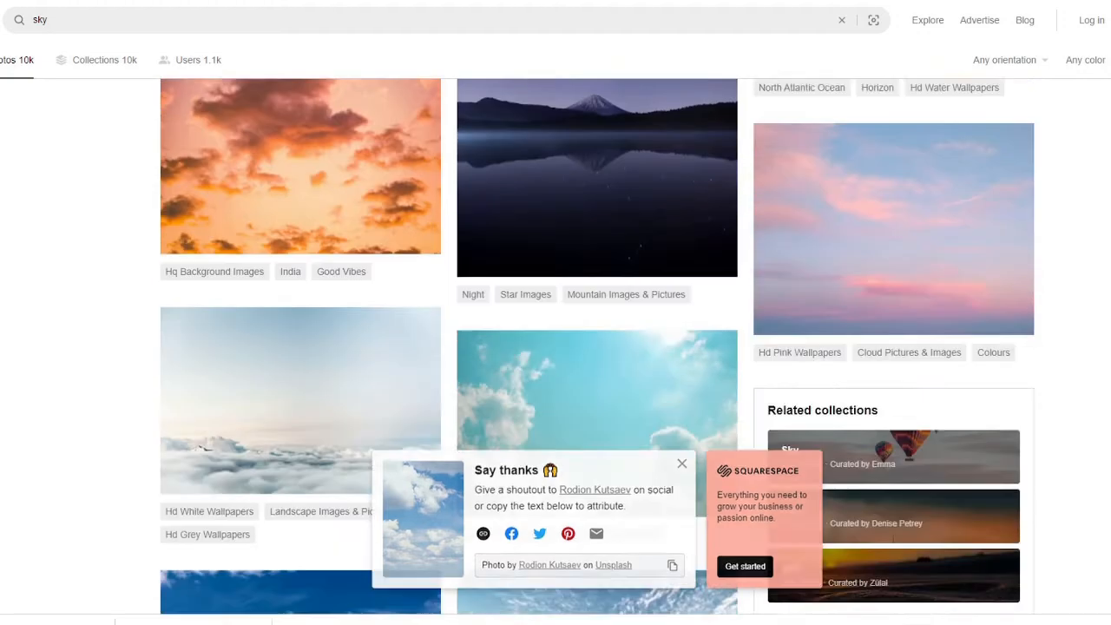
scroll(201, 223, up, 2)
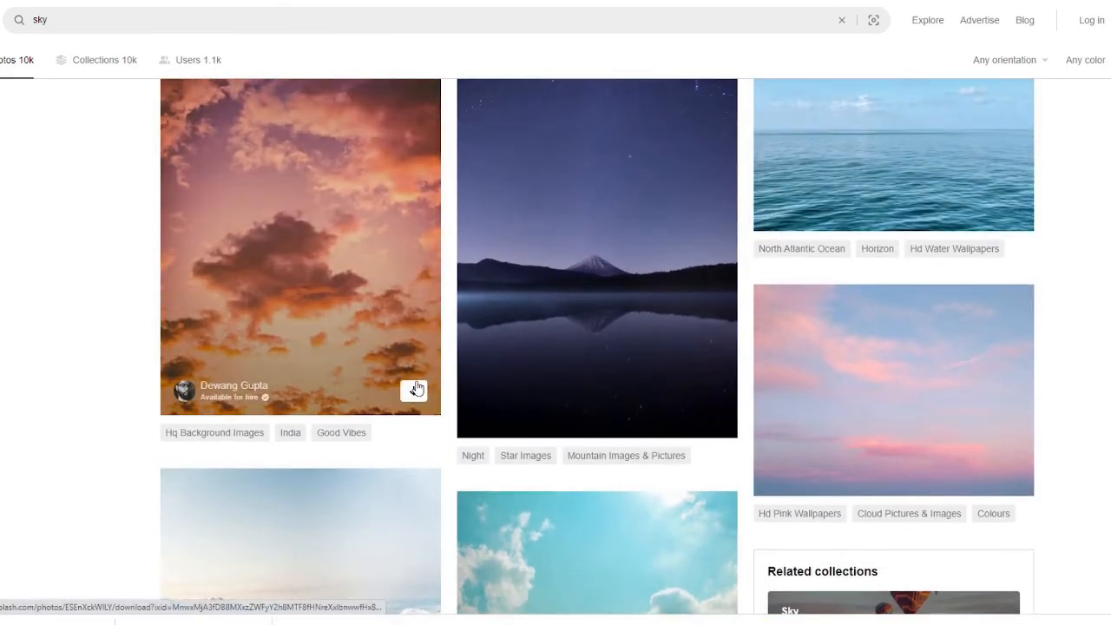
click(413, 391)
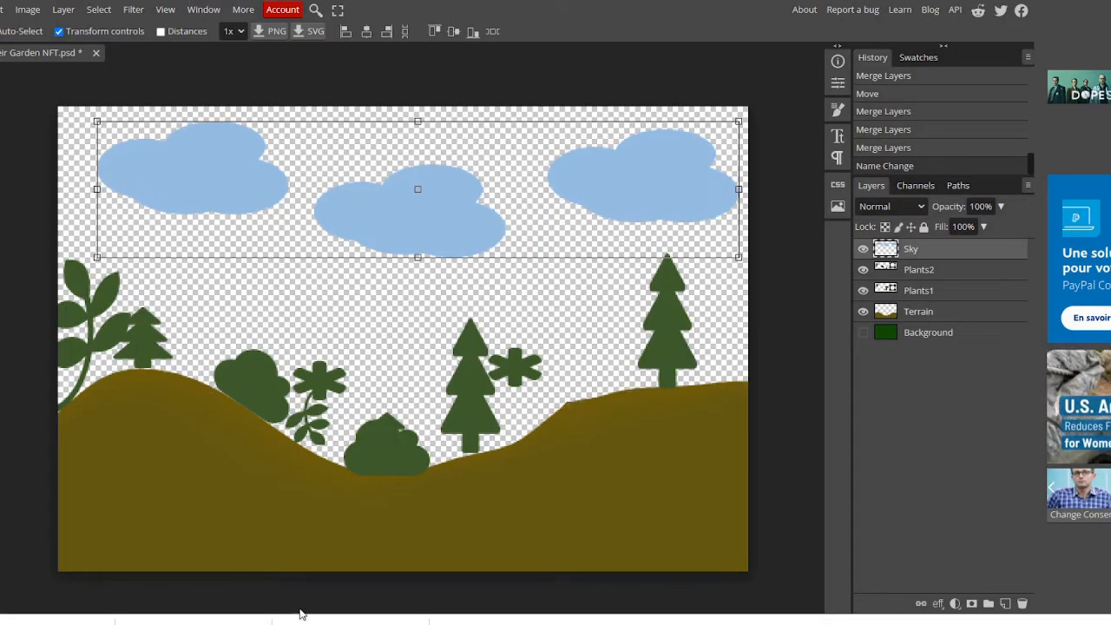
Step: Switch to Photopea and open the downloaded bare tree, blue sky and sunset sky photos as separate documents
drag(348, 619, 163, 57)
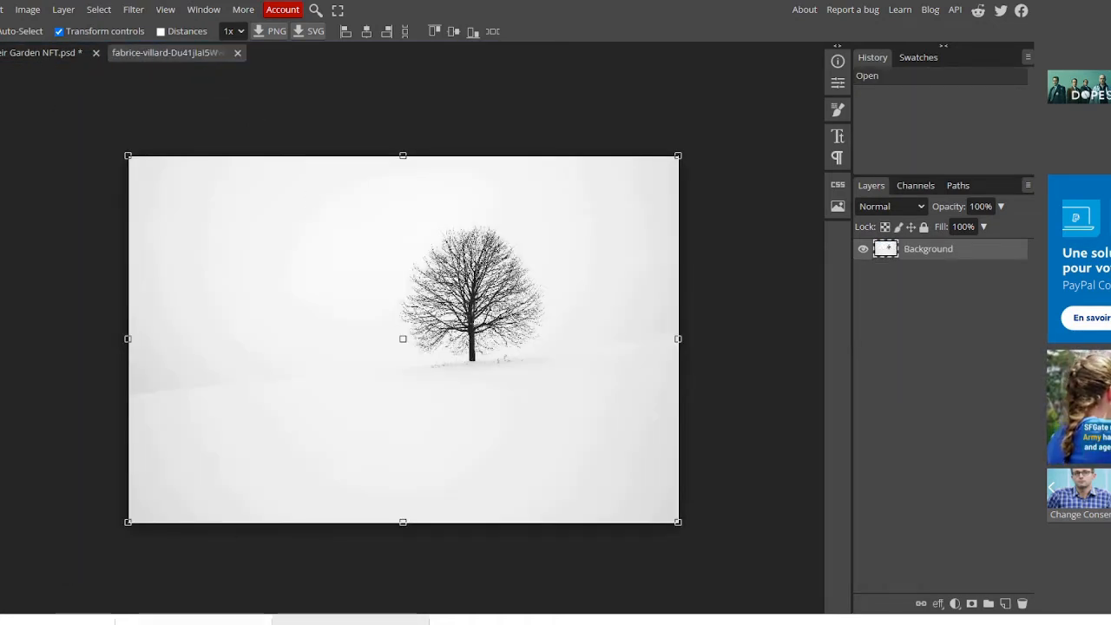
drag(196, 619, 319, 55)
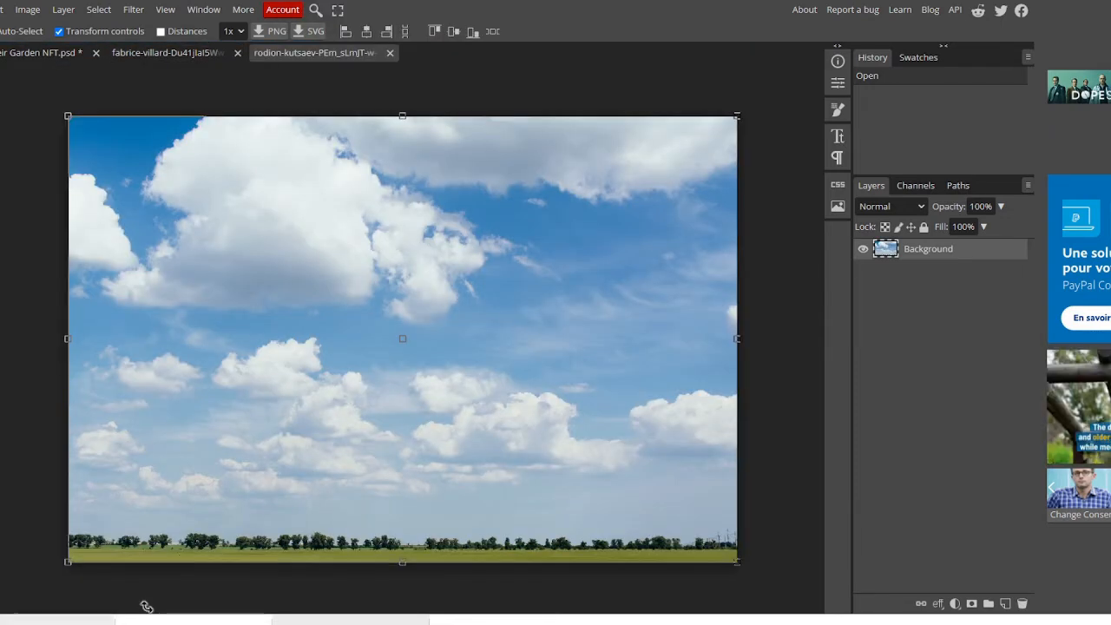
drag(57, 620, 465, 60)
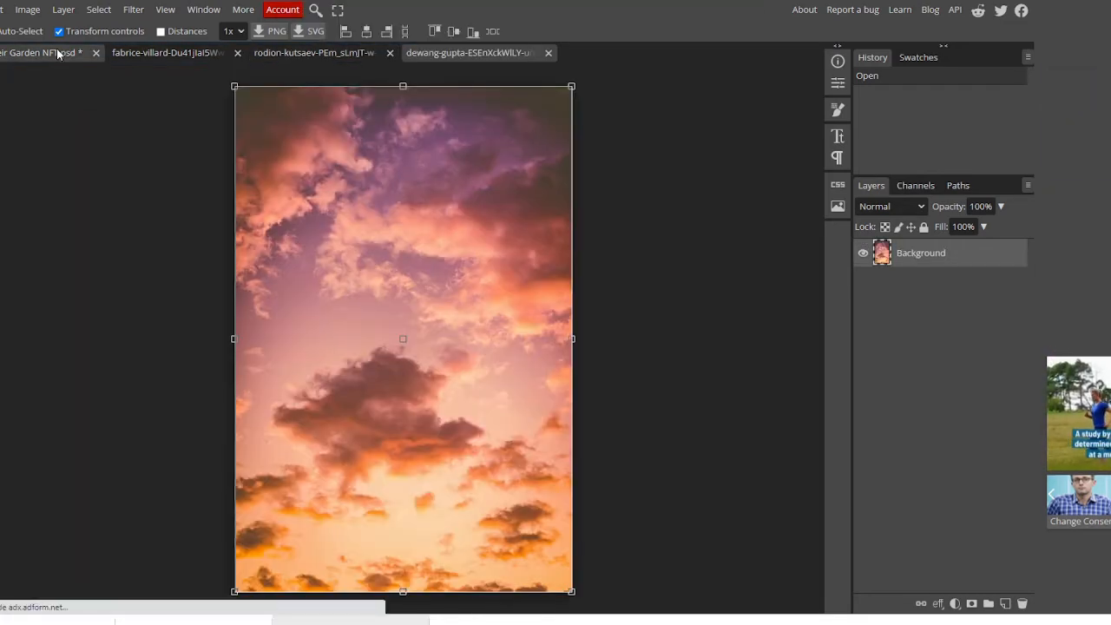
Step: Resize the bare tree photo's image to 512 pixels wide and 345 pixels high
click(140, 52)
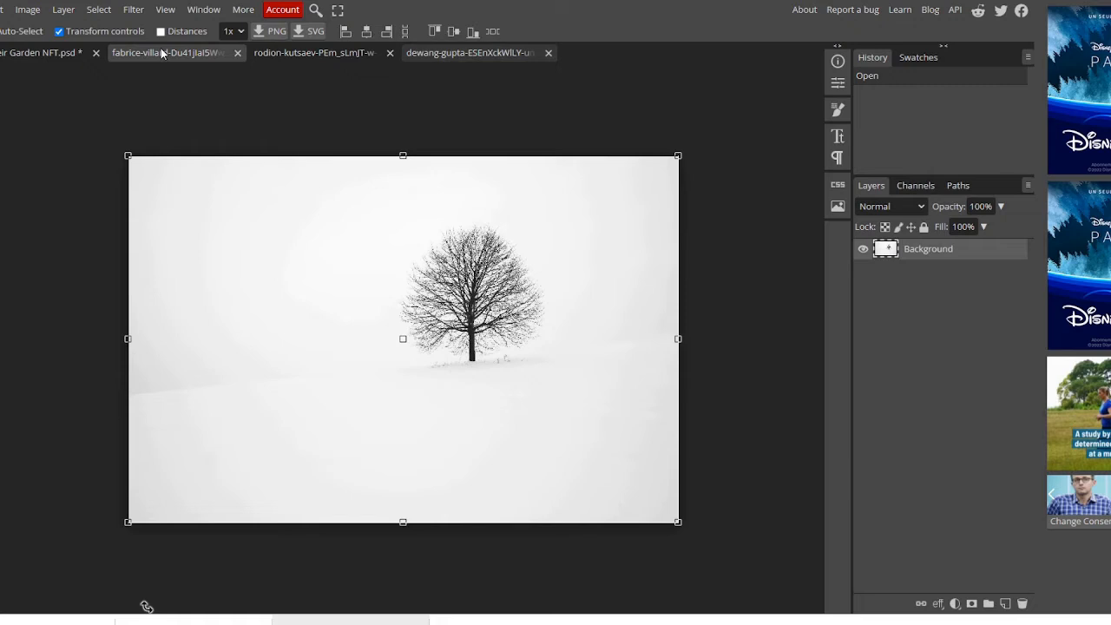
click(27, 7)
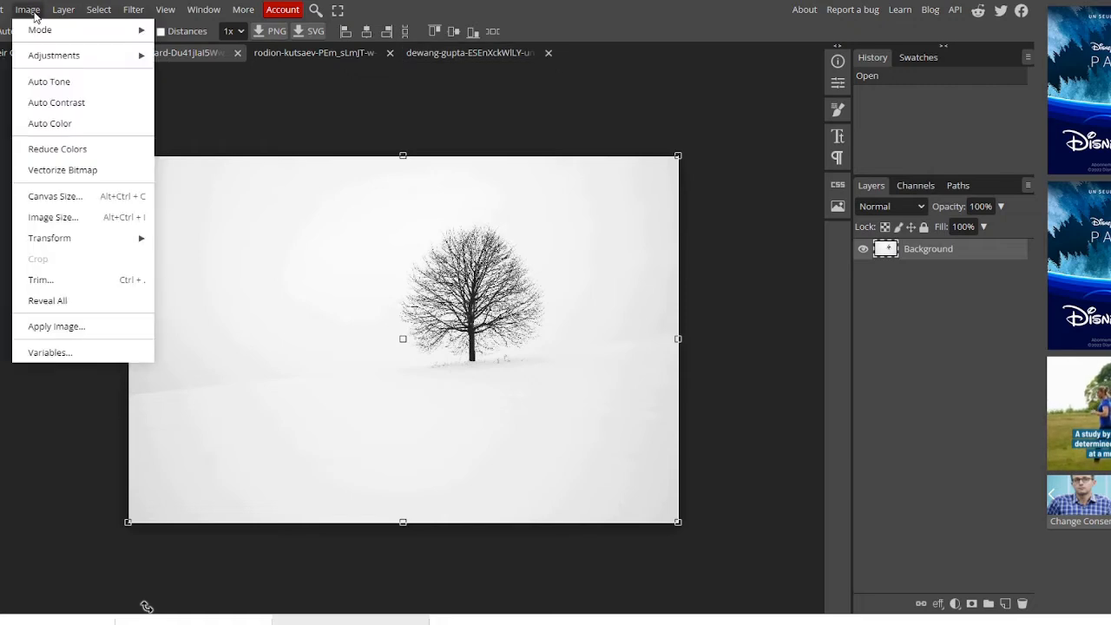
click(72, 217)
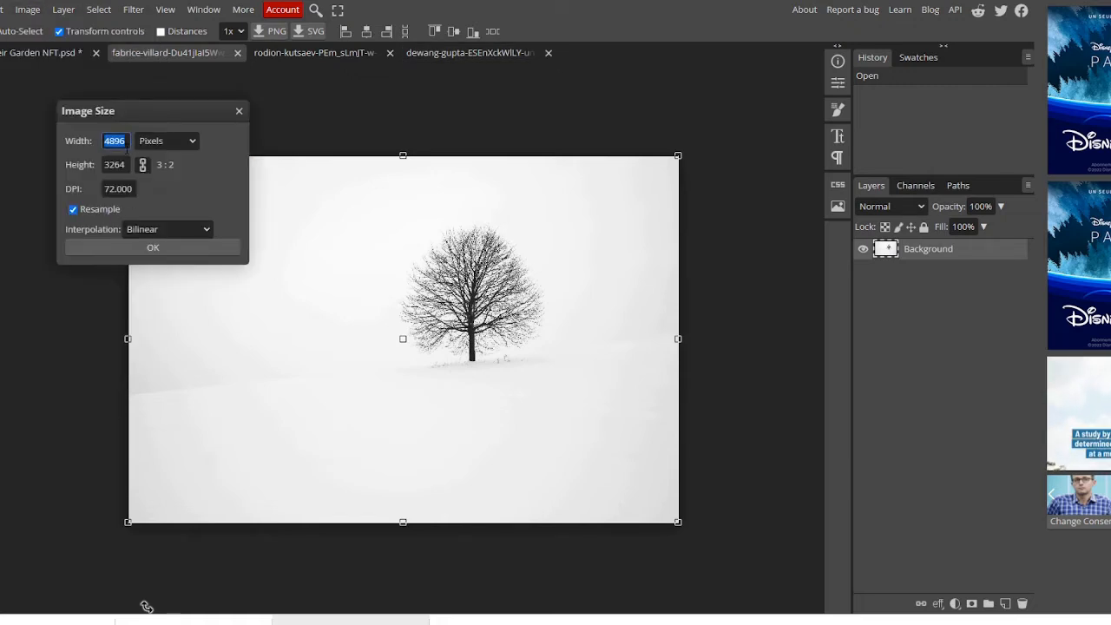
text(512)
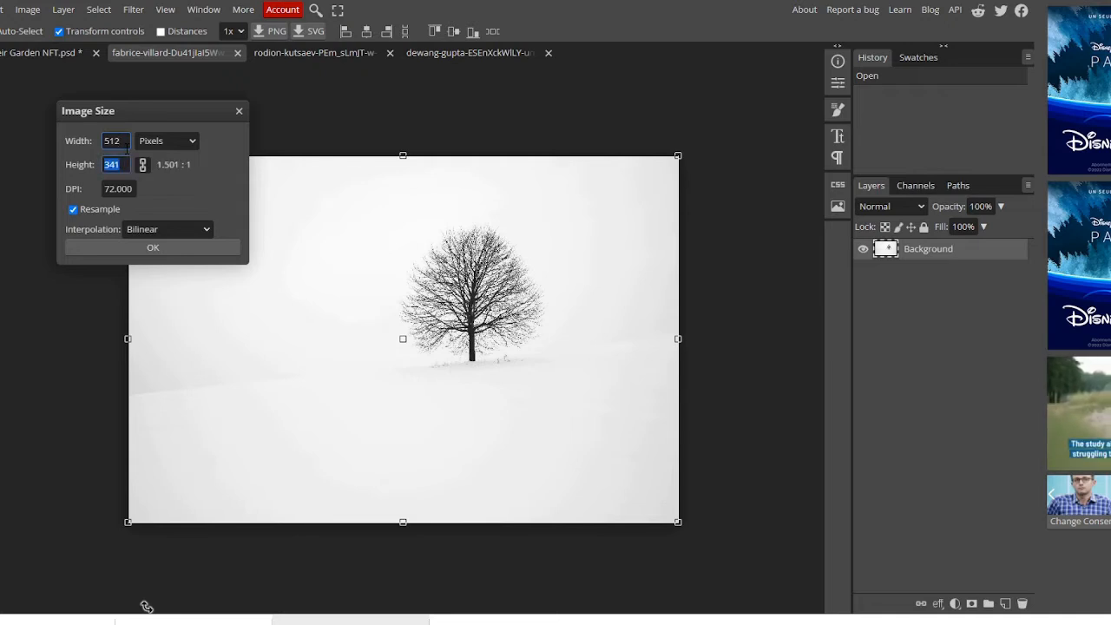
right_click(125, 144)
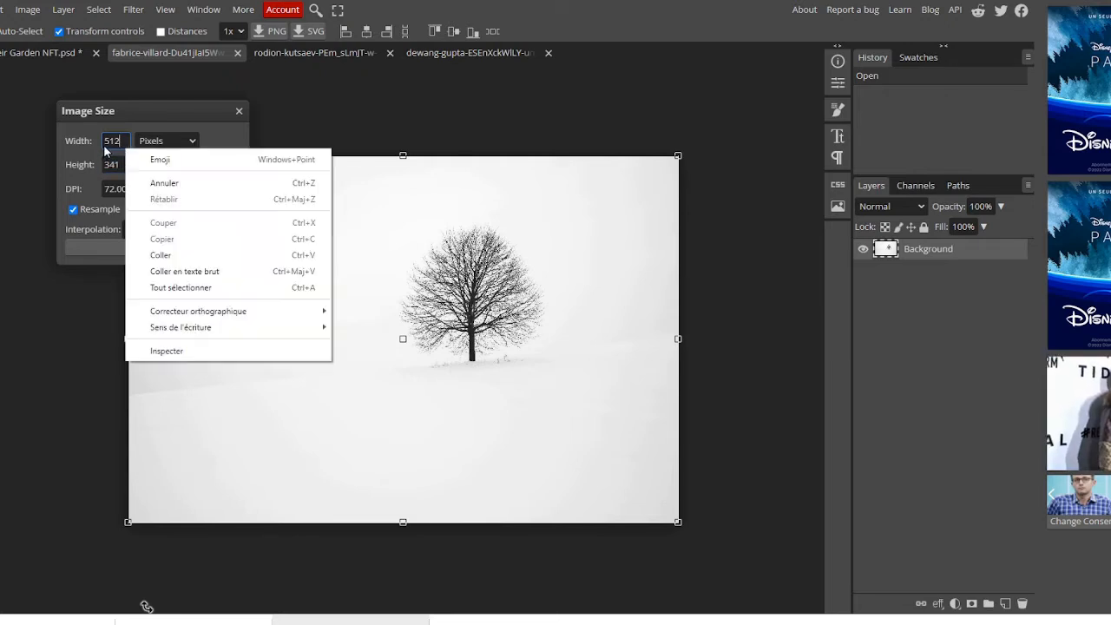
click(109, 148)
click(129, 164)
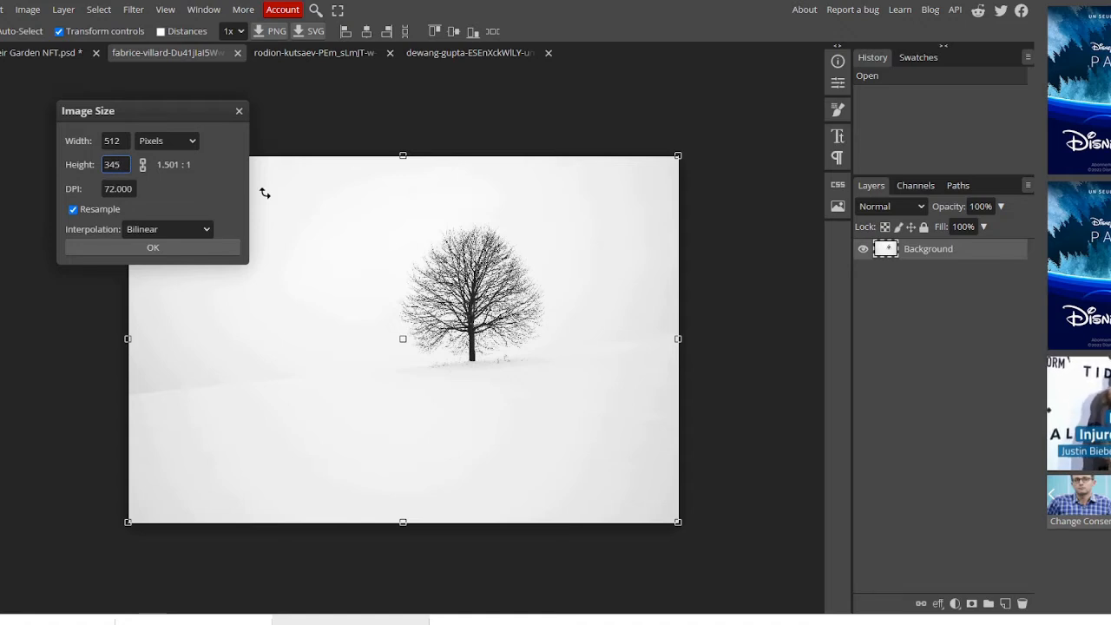
click(153, 248)
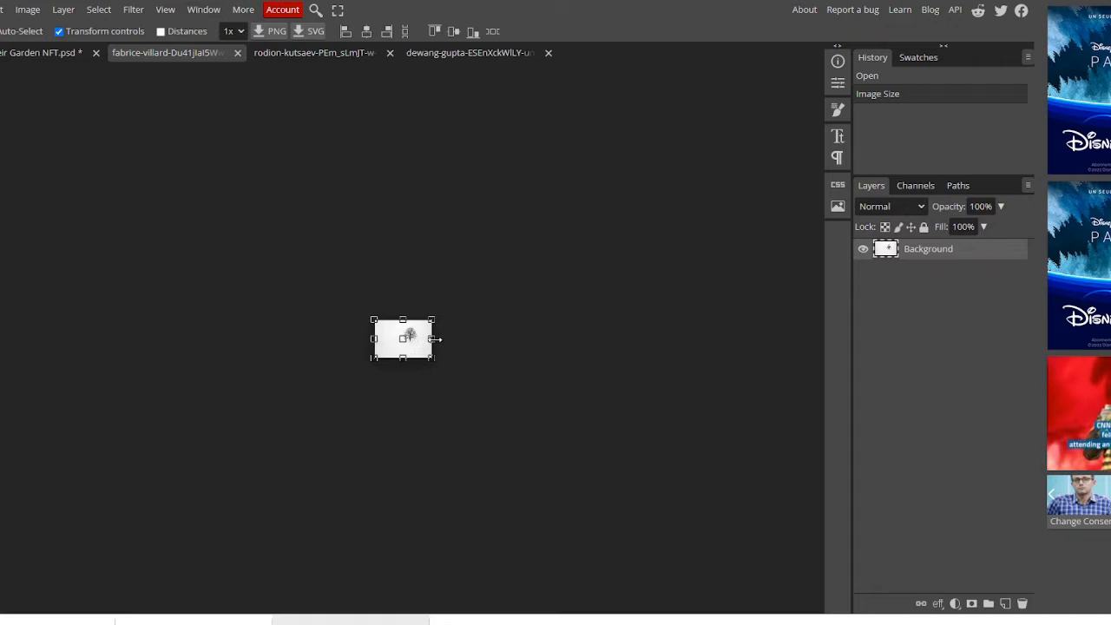
scroll(434, 339, left, 1)
scroll(434, 339, right, 1)
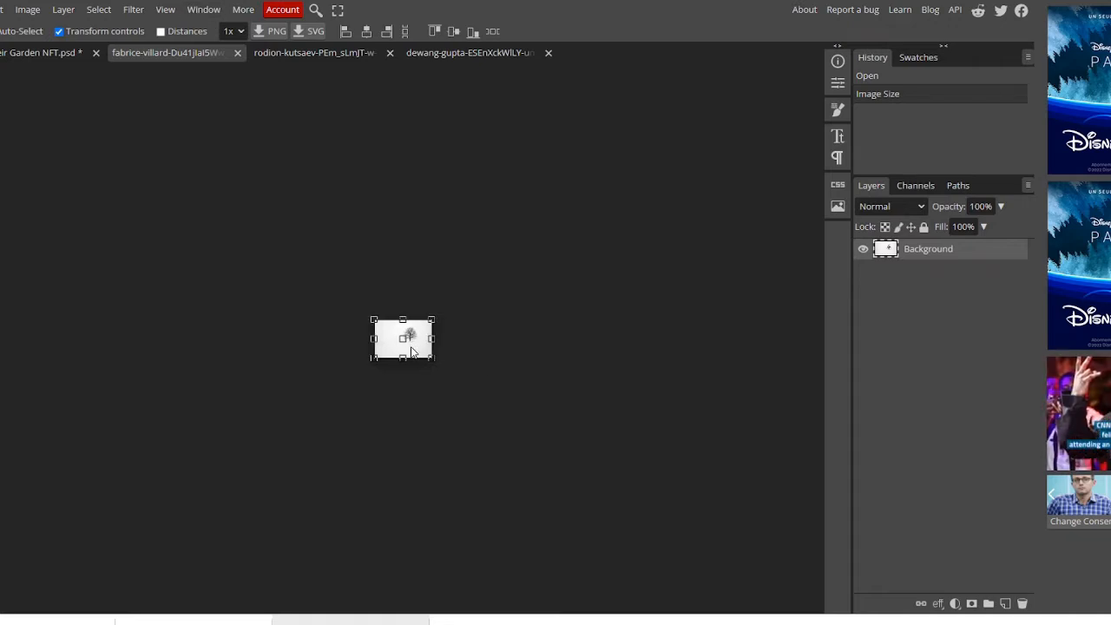
scroll(411, 351, up, 6)
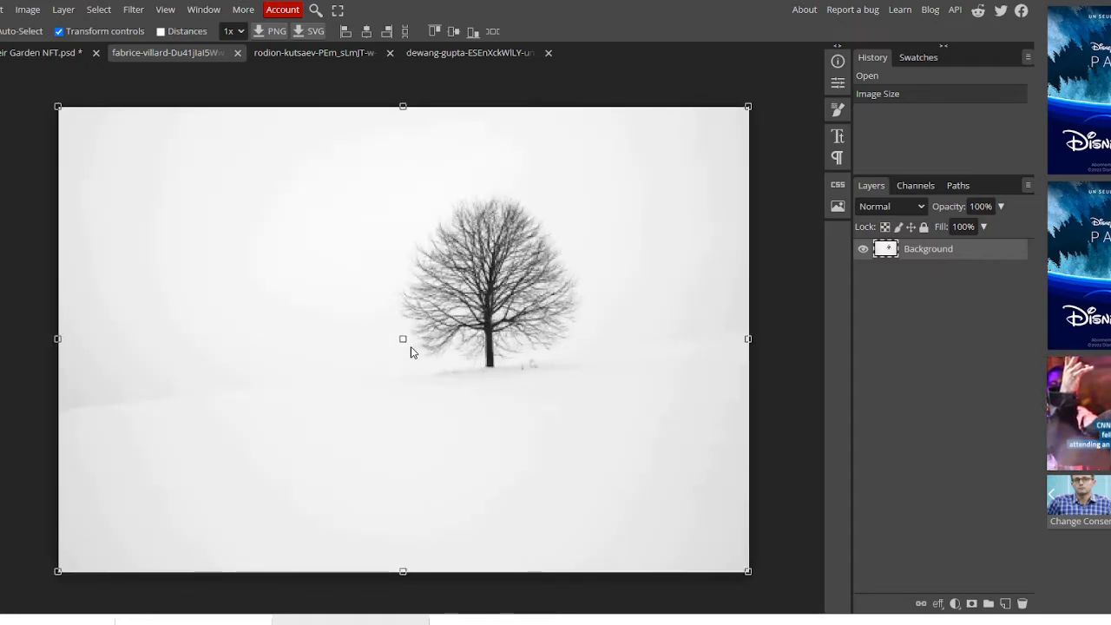
Step: Resize the blue sky photo's image to 512 pixels wide and 345 pixels high
click(301, 52)
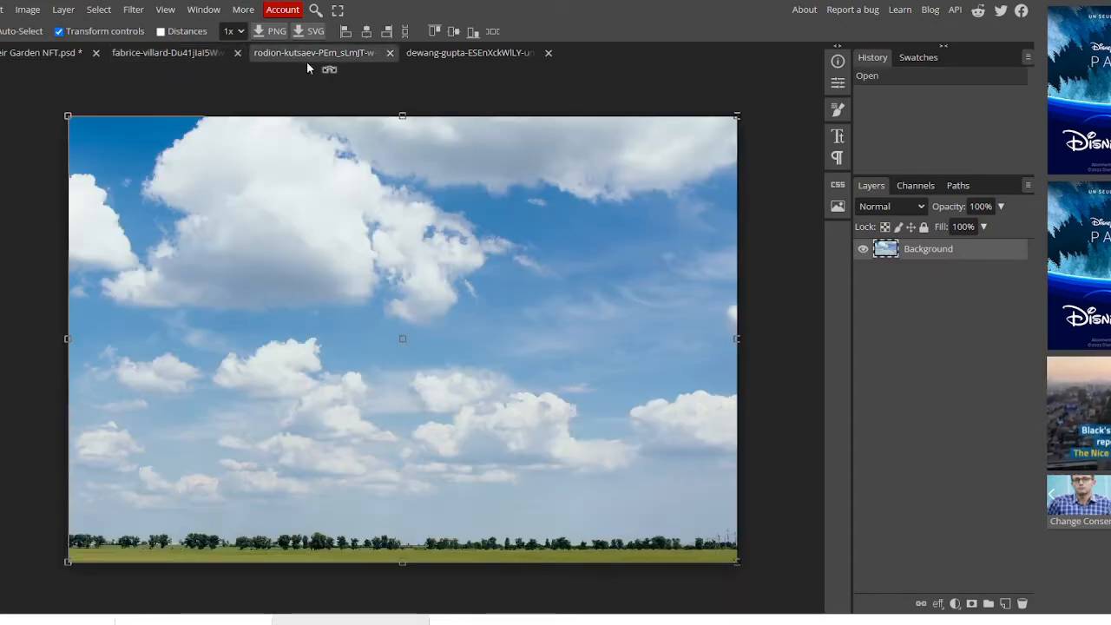
click(28, 10)
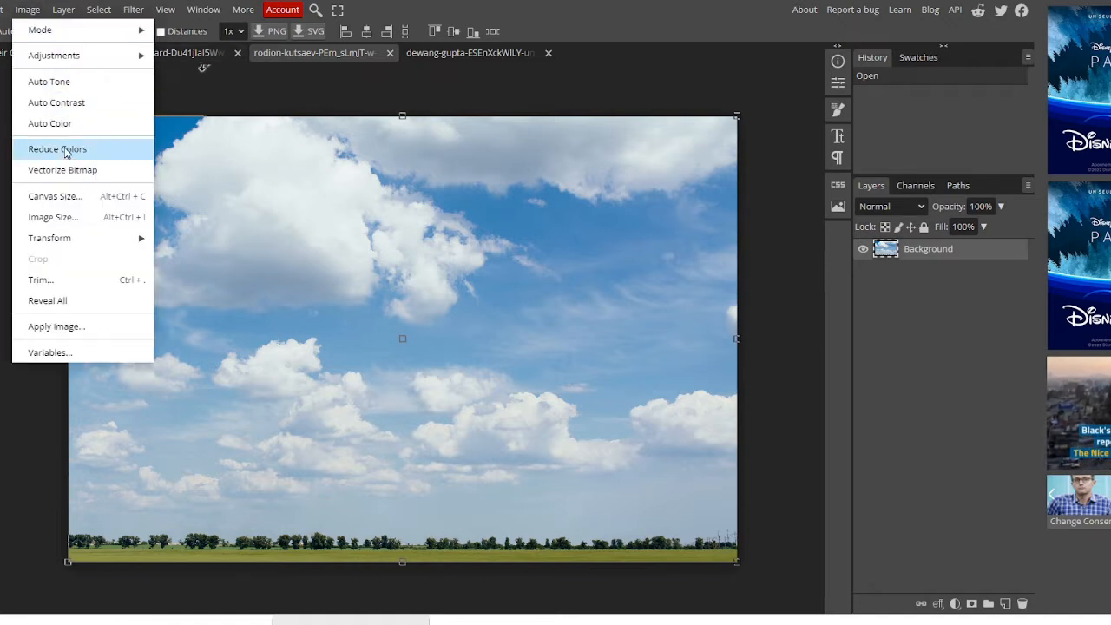
click(52, 216)
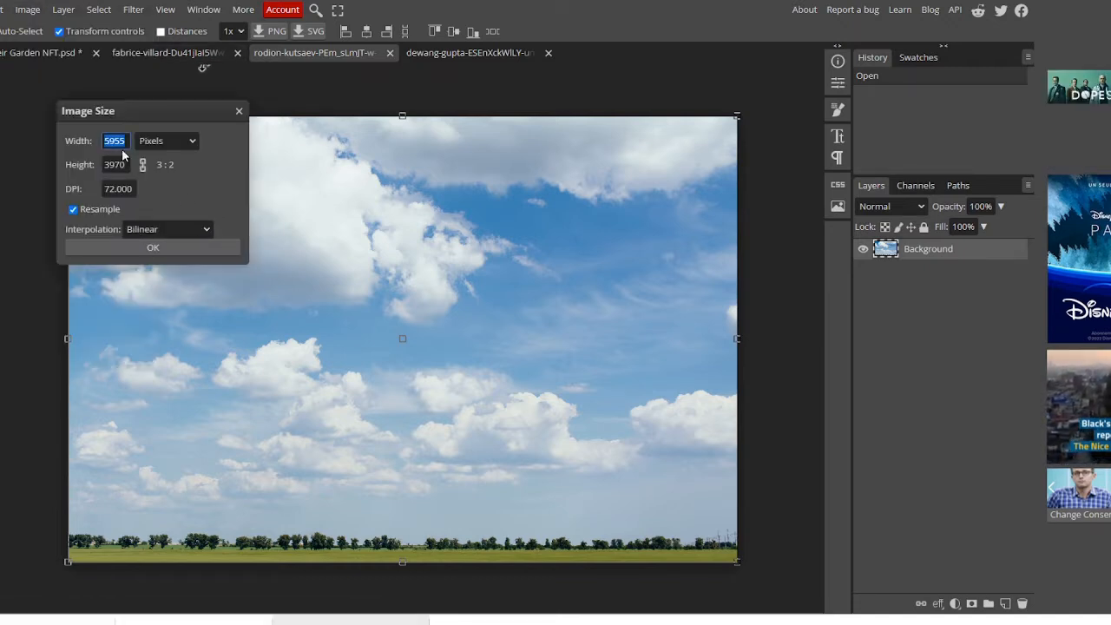
text(512)
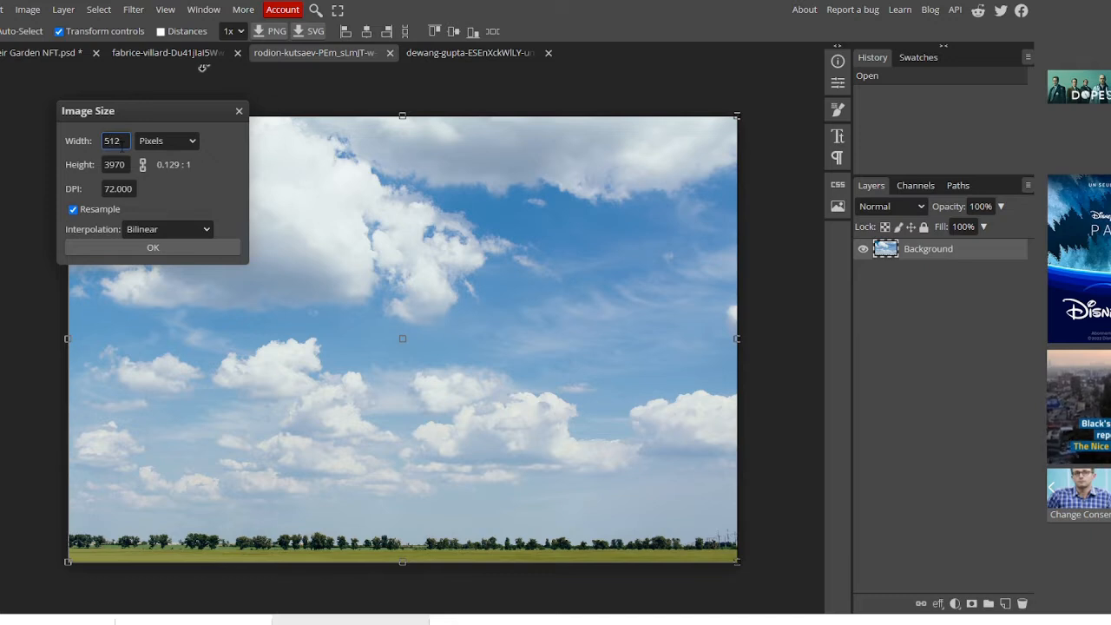
key(Tab)
text(34)
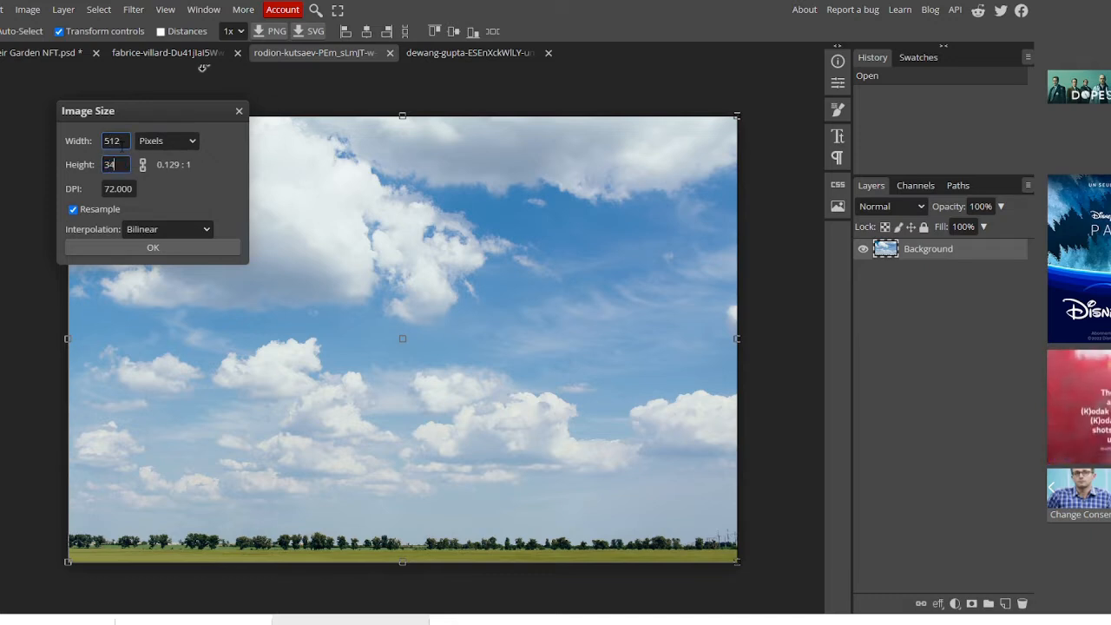
click(170, 247)
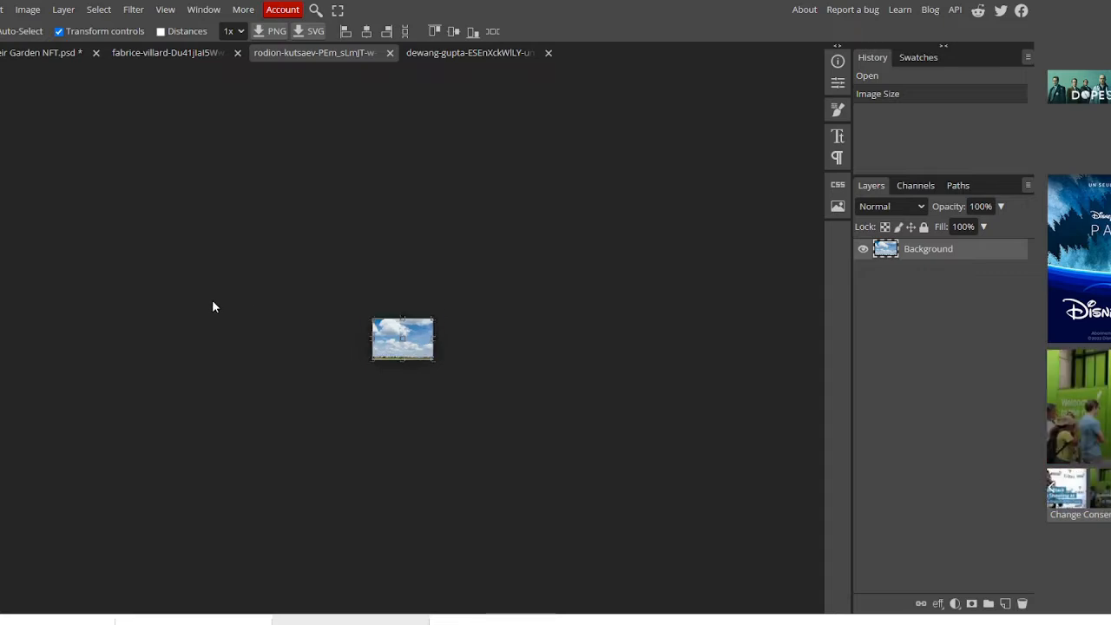
key(ctrl+plus)
key(ctrl+plus)
key(ctrl+plus)
key(ctrl+plus)
key(ctrl+plus)
key(ctrl+plus)
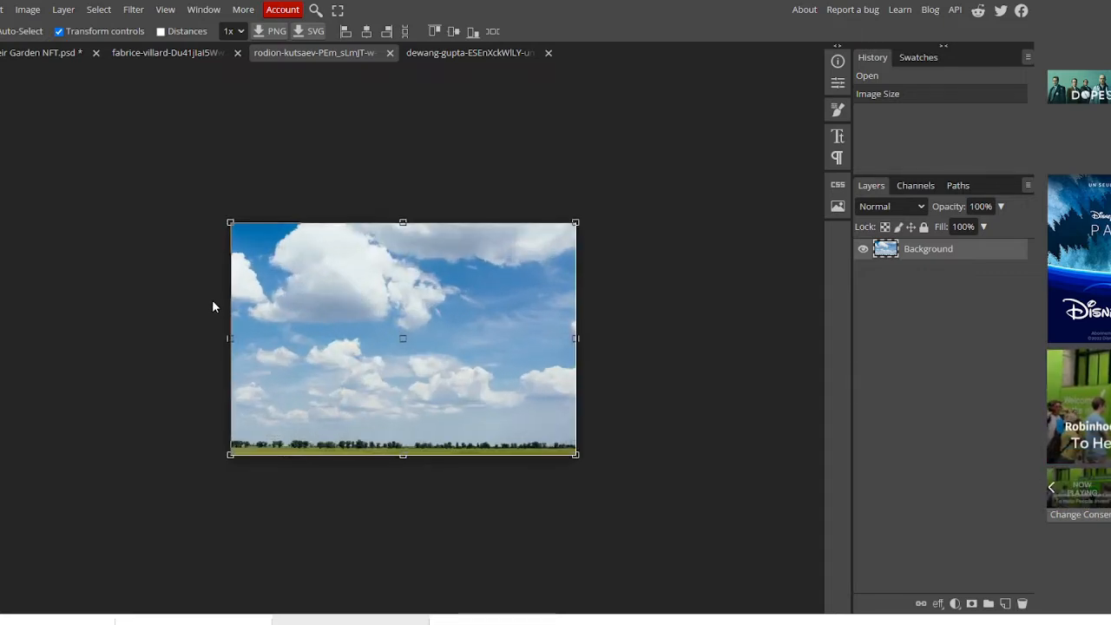
key(ctrl+plus)
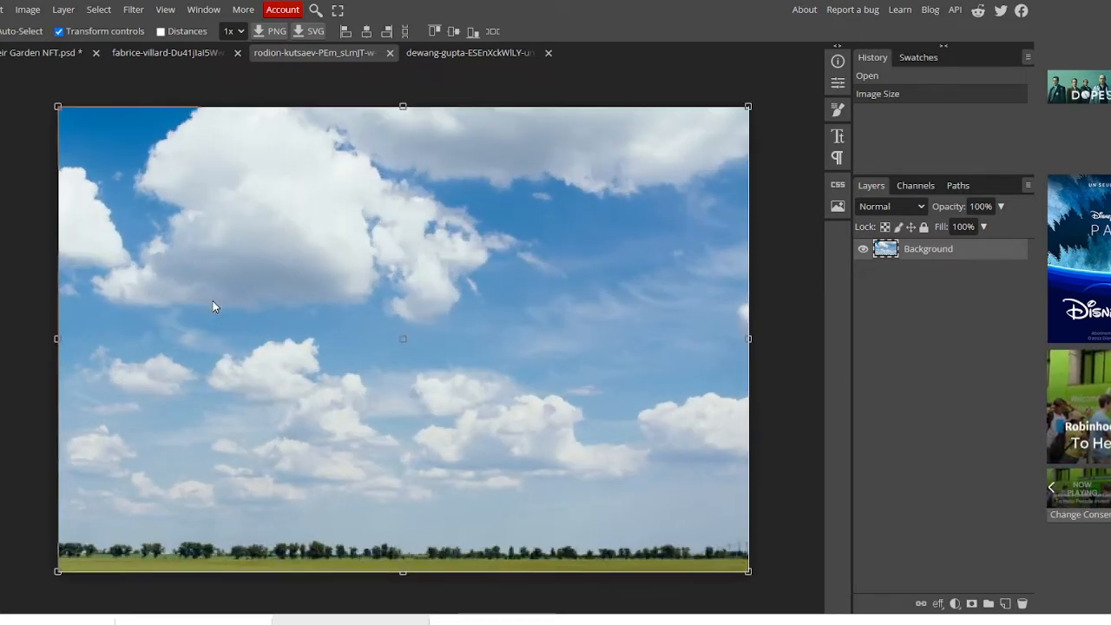
Step: Resize the sunset sky photo's image to 512 pixels wide and 345 pixels high
click(435, 53)
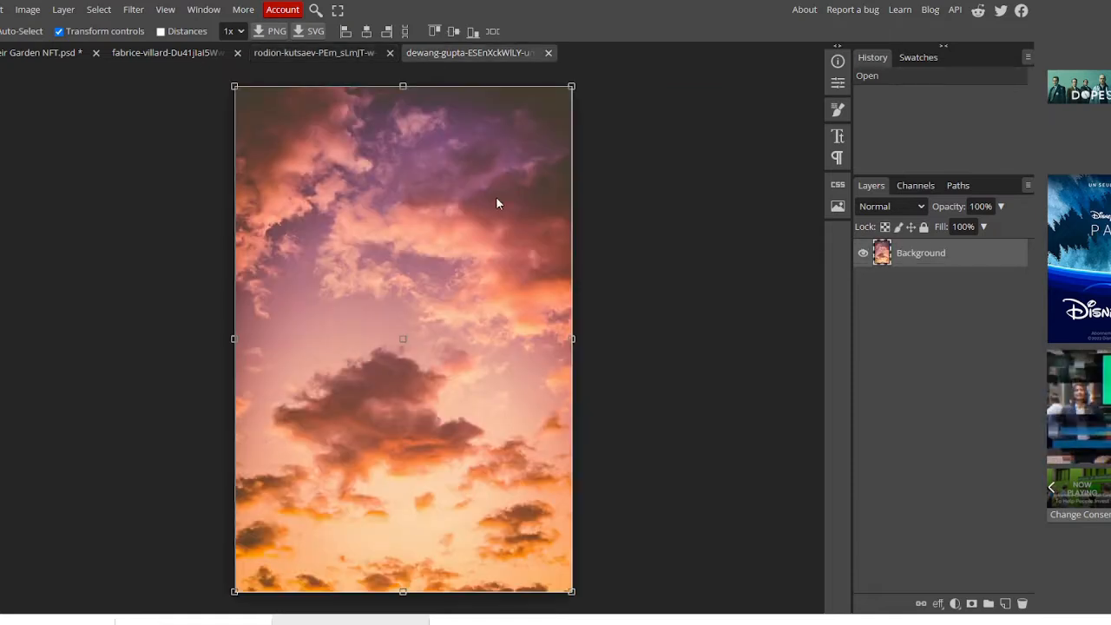
click(27, 10)
click(130, 215)
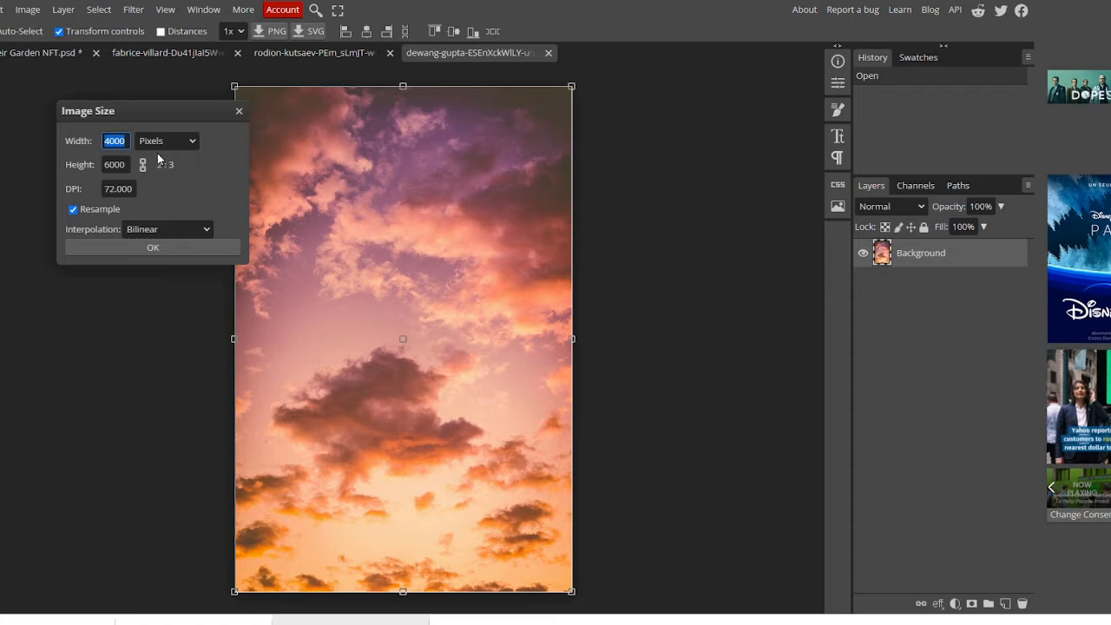
text(512)
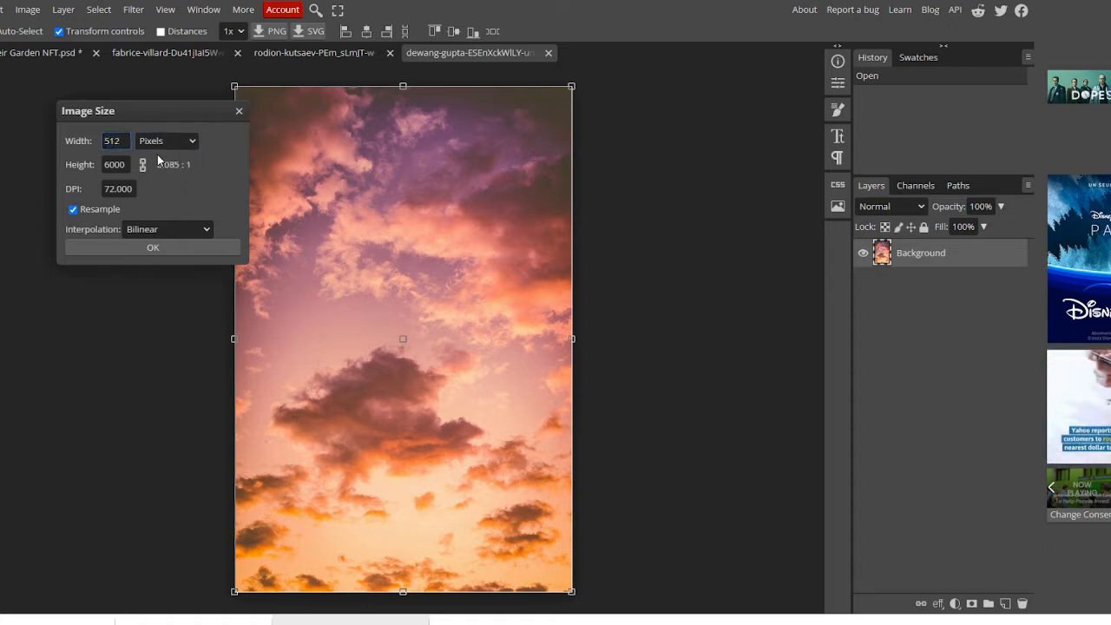
key(Tab)
text(345)
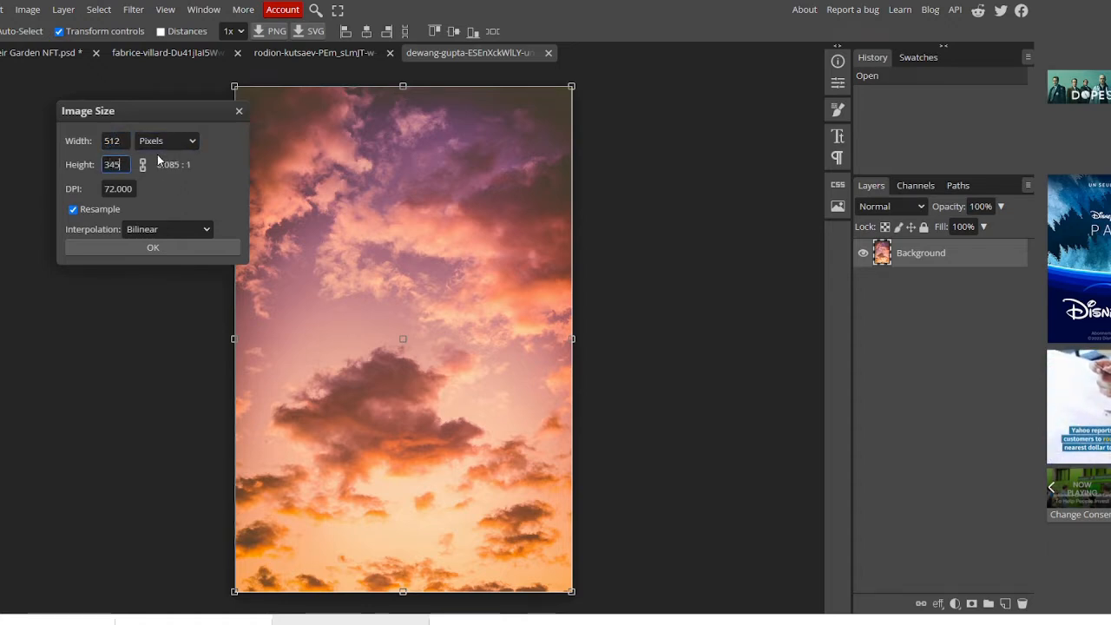
click(182, 266)
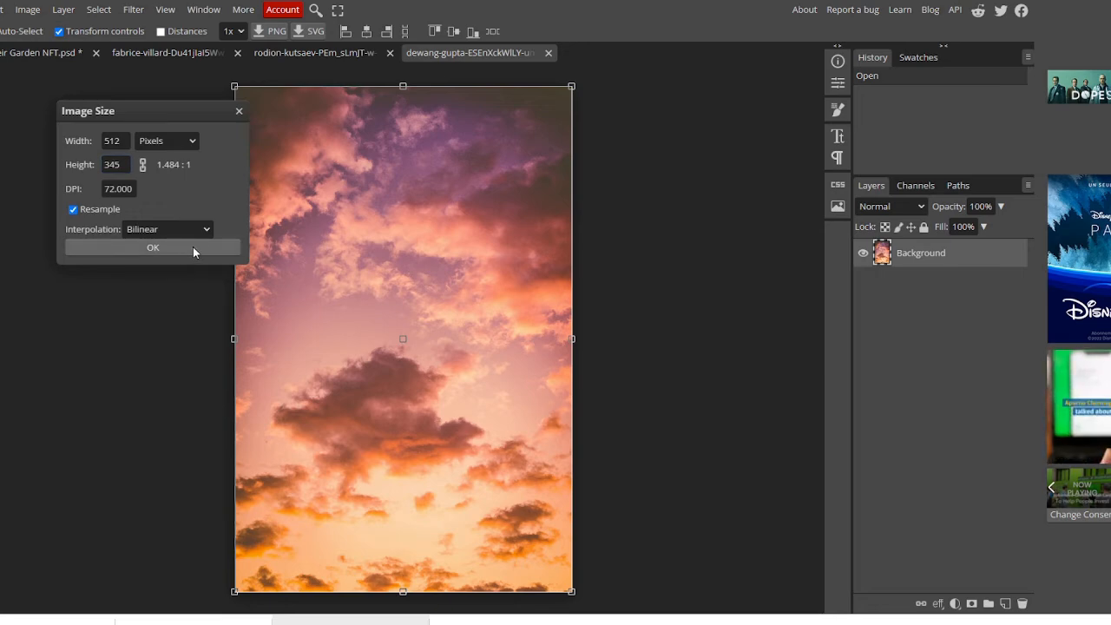
click(193, 250)
key(ctrl+0)
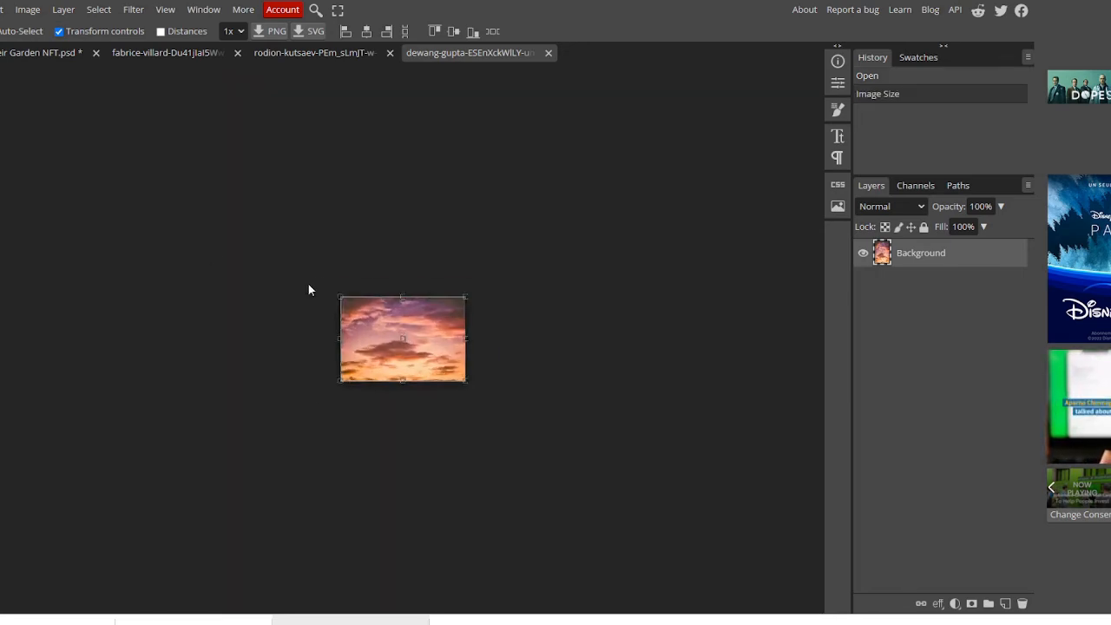
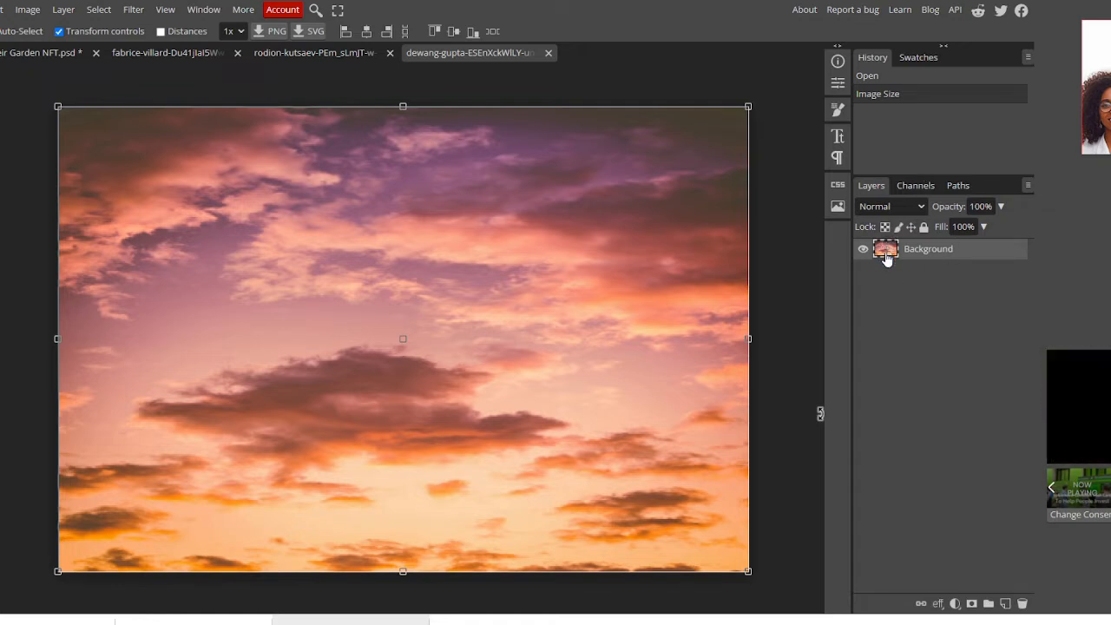
Step: Copy the sunset sky layer into the Garden NFT document and rename the copied layer "SkyRed"
drag(885, 258, 26, 56)
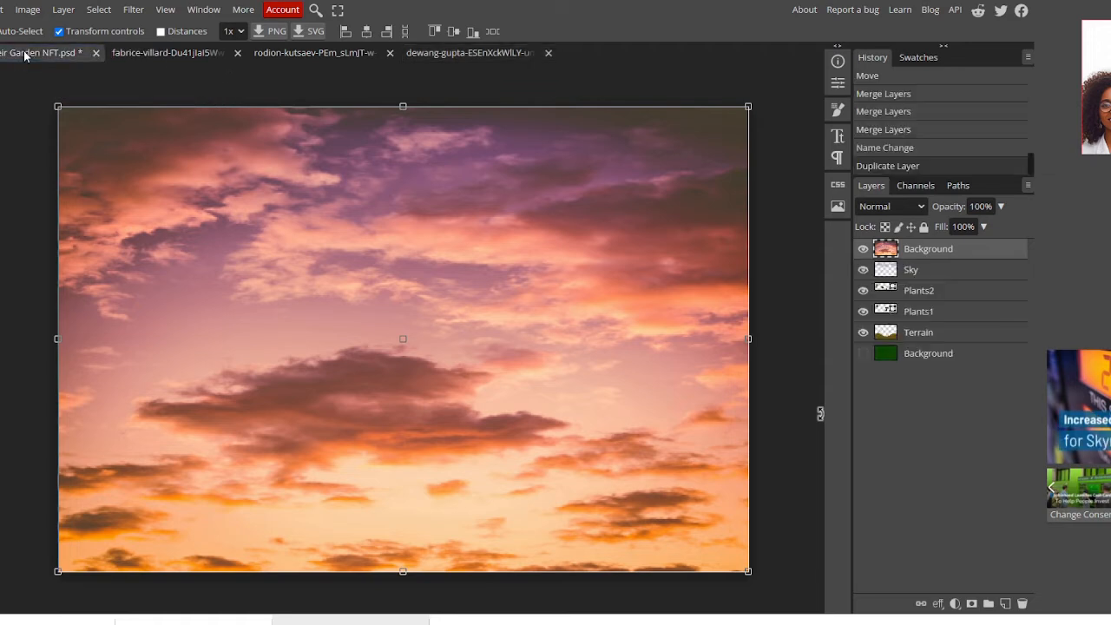
double_click(916, 252)
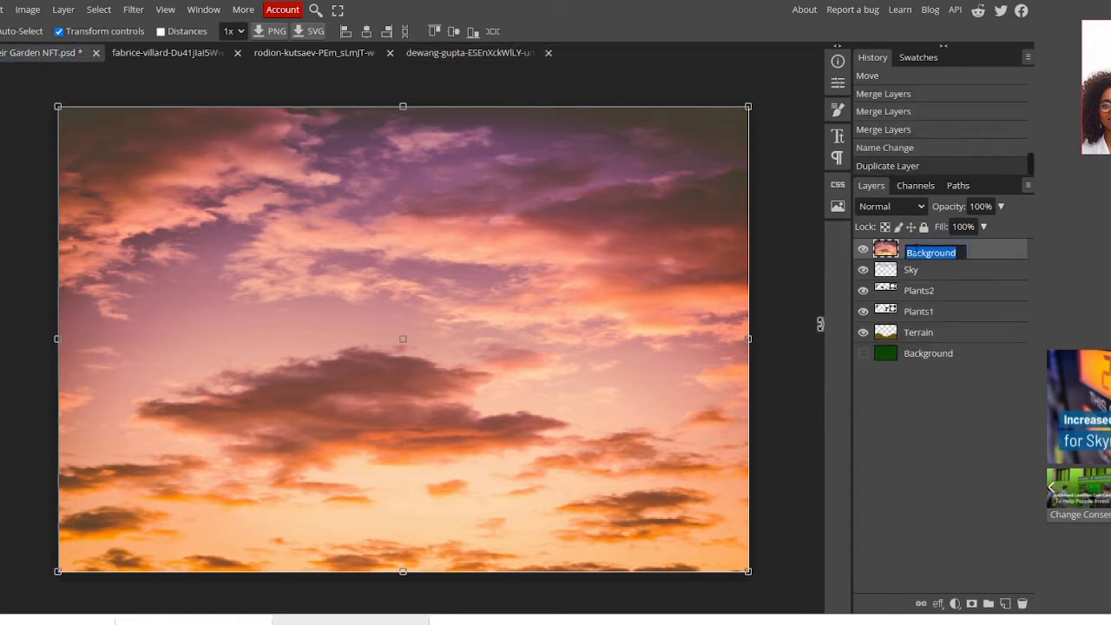
text(S)
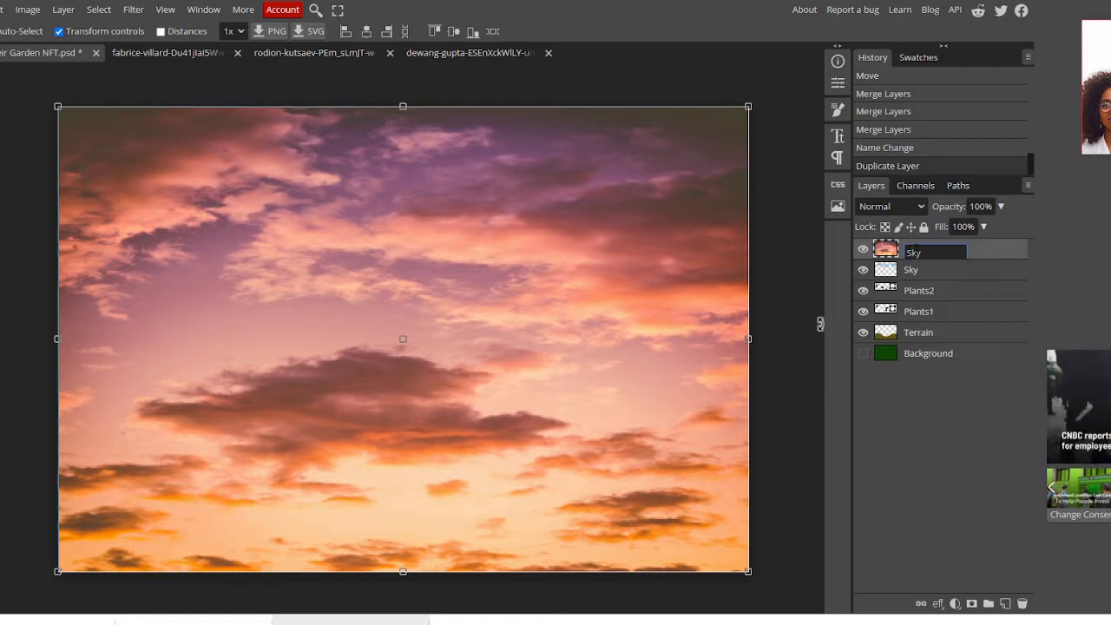
text(kyRed)
key(Return)
Step: Rename the "Sky" layer in the Garden NFT document as "SkyDrawBlue"
click(919, 275)
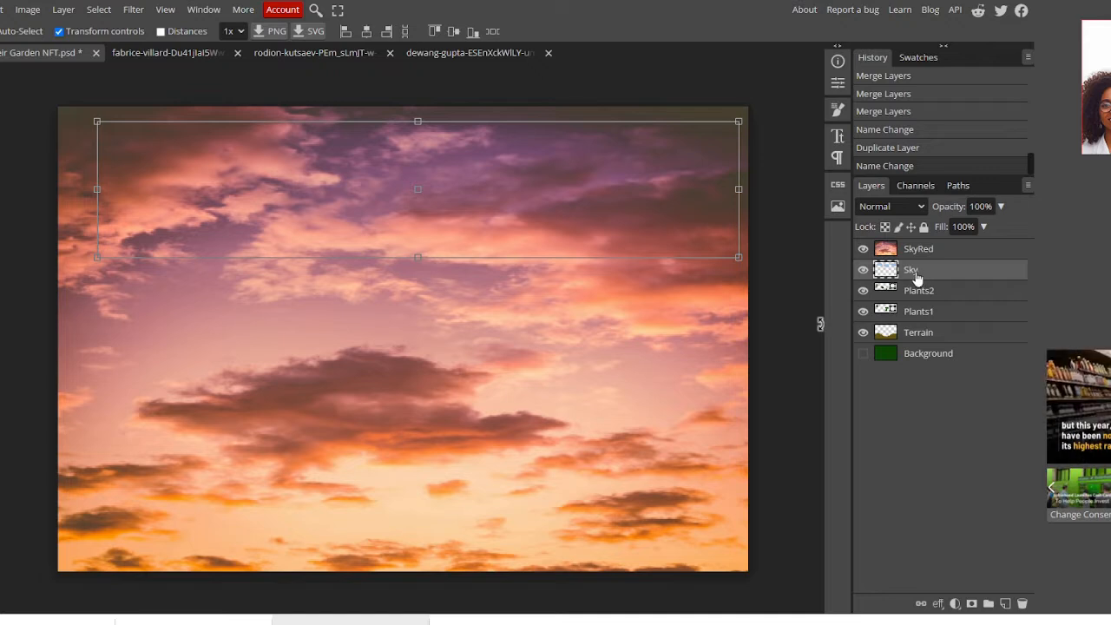
double_click(912, 272)
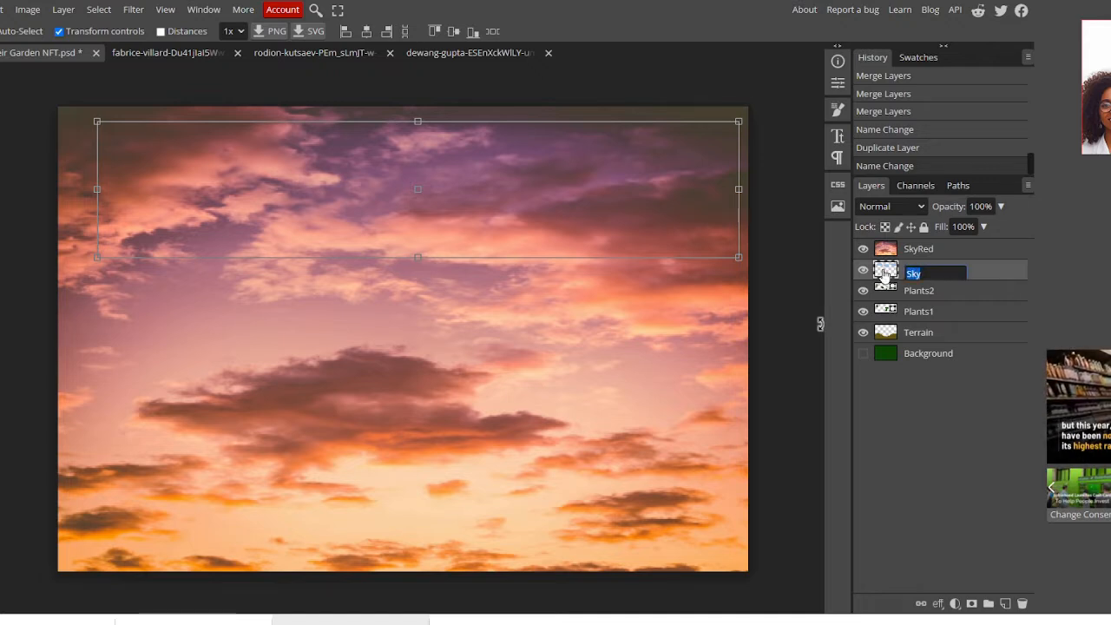
key(End)
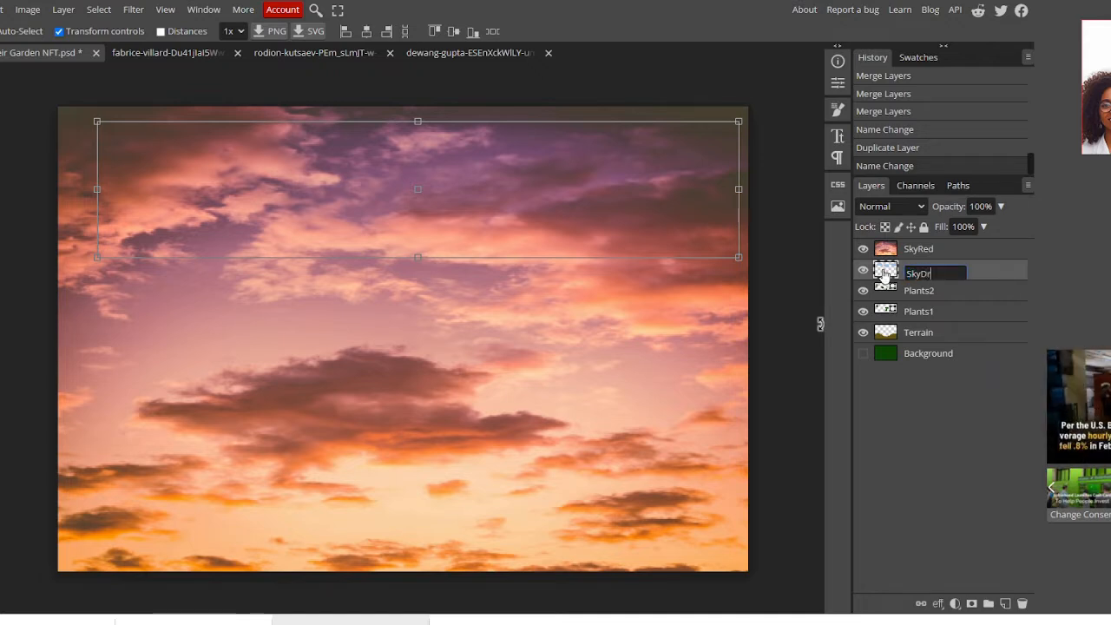
text(DrawBl)
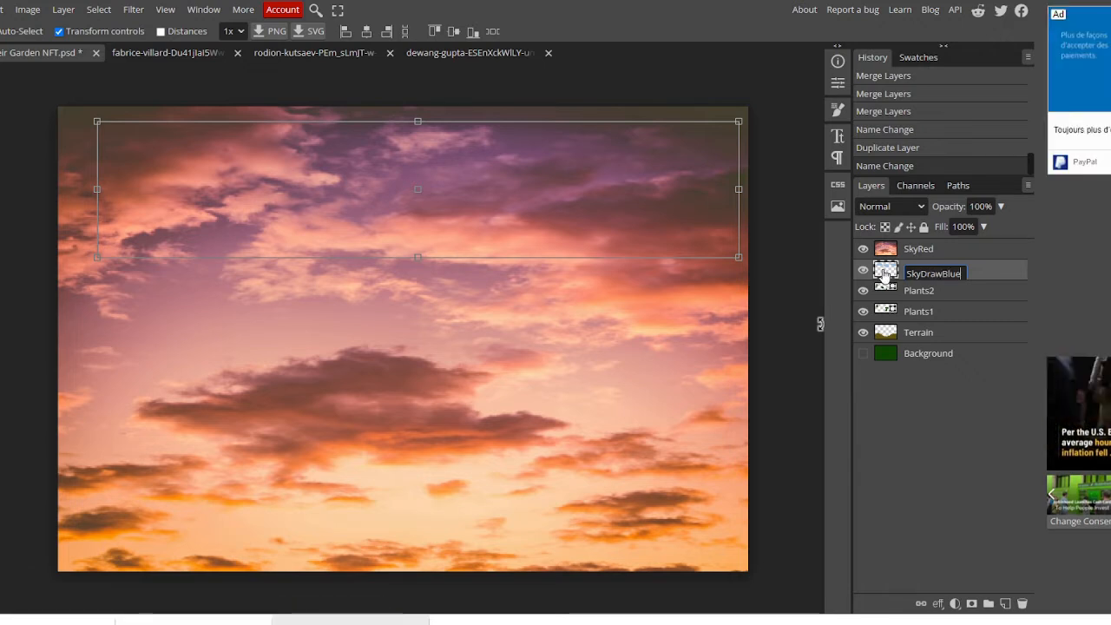
text(ue)
key(Return)
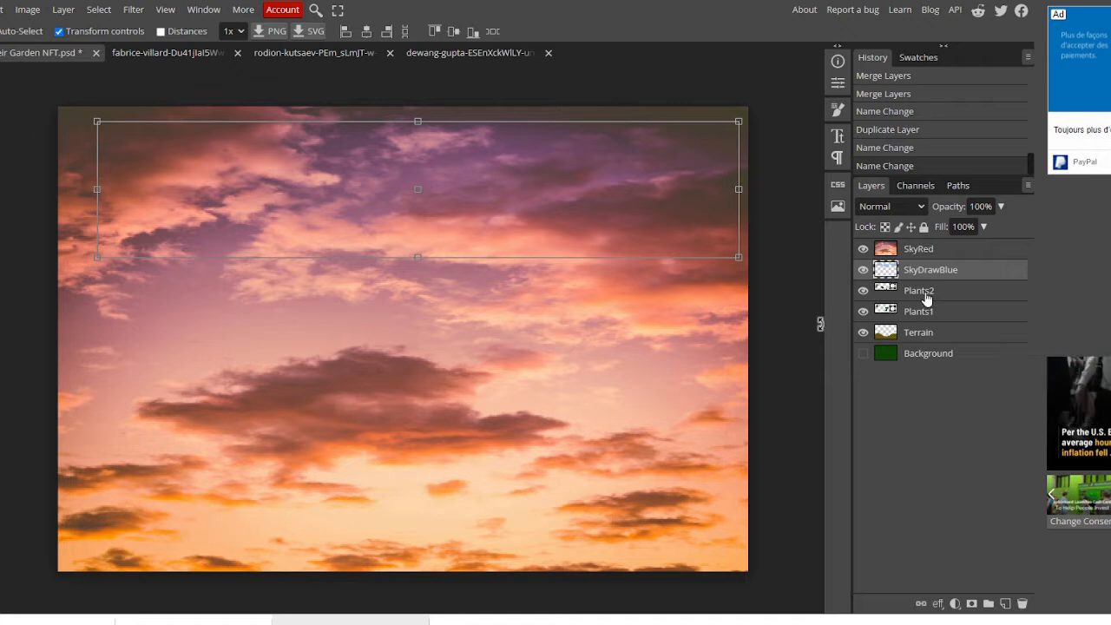
Step: Rename the "Plants2" layer as "PlantsMessyGreen"
double_click(919, 294)
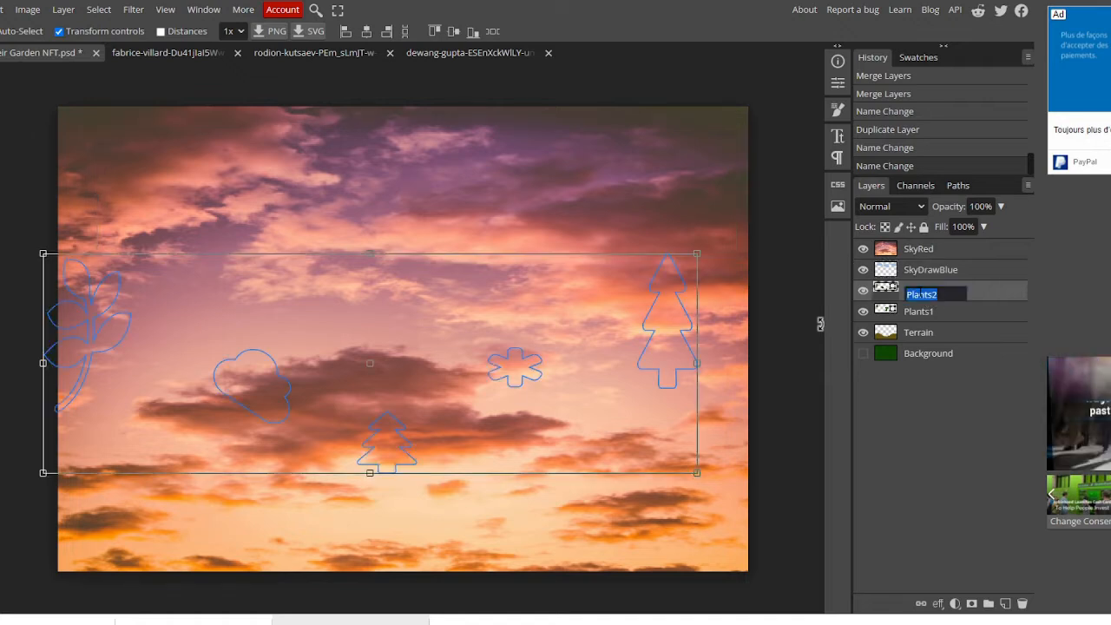
click(950, 293)
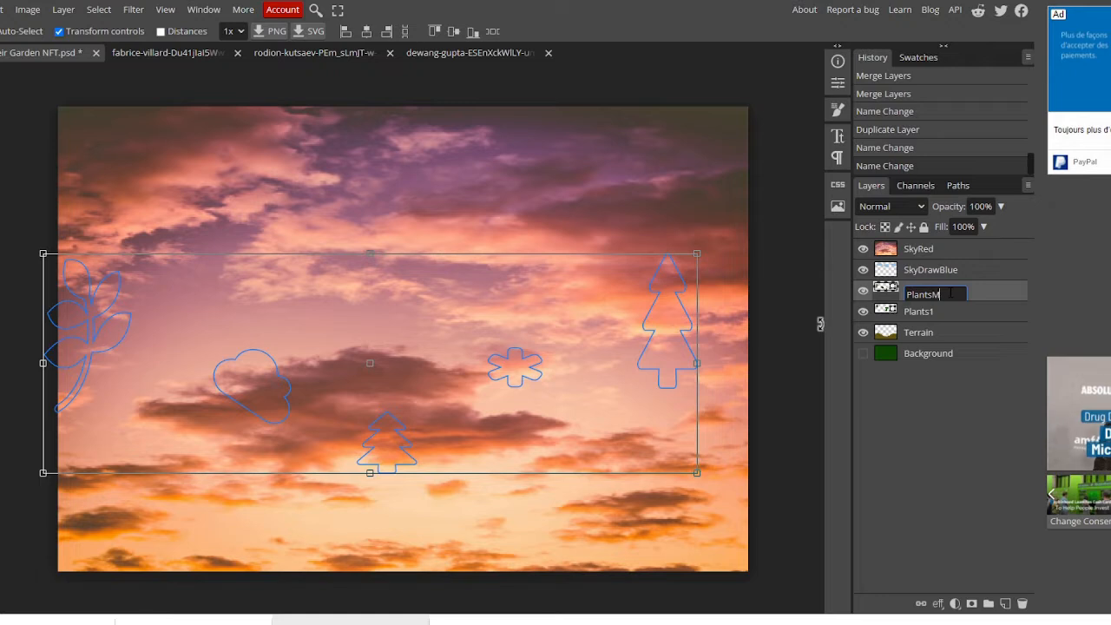
text(Mes)
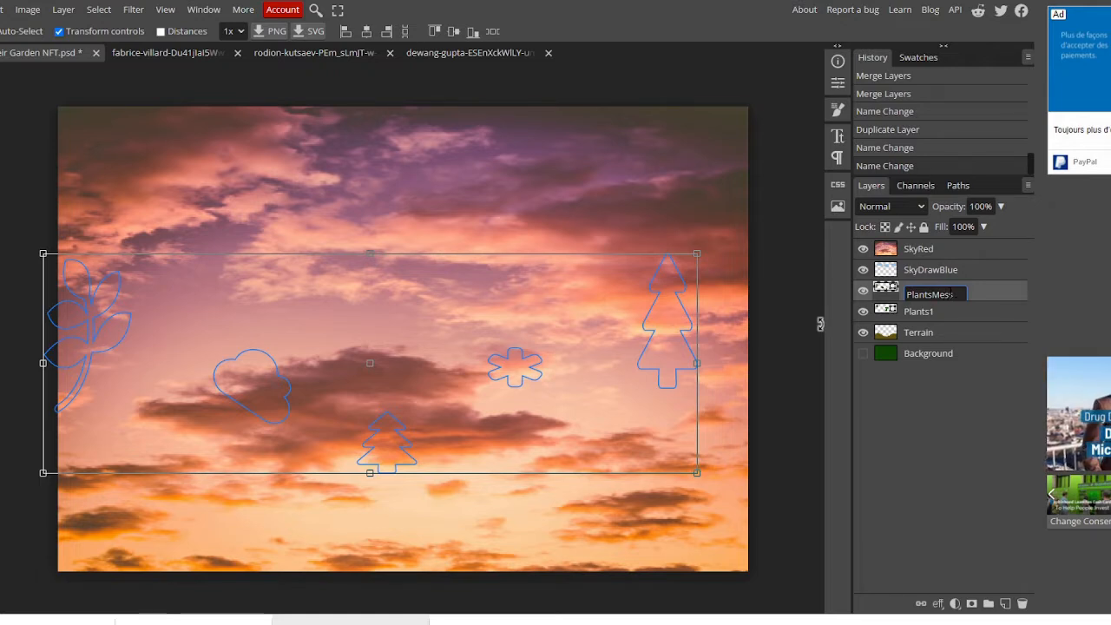
text(syG)
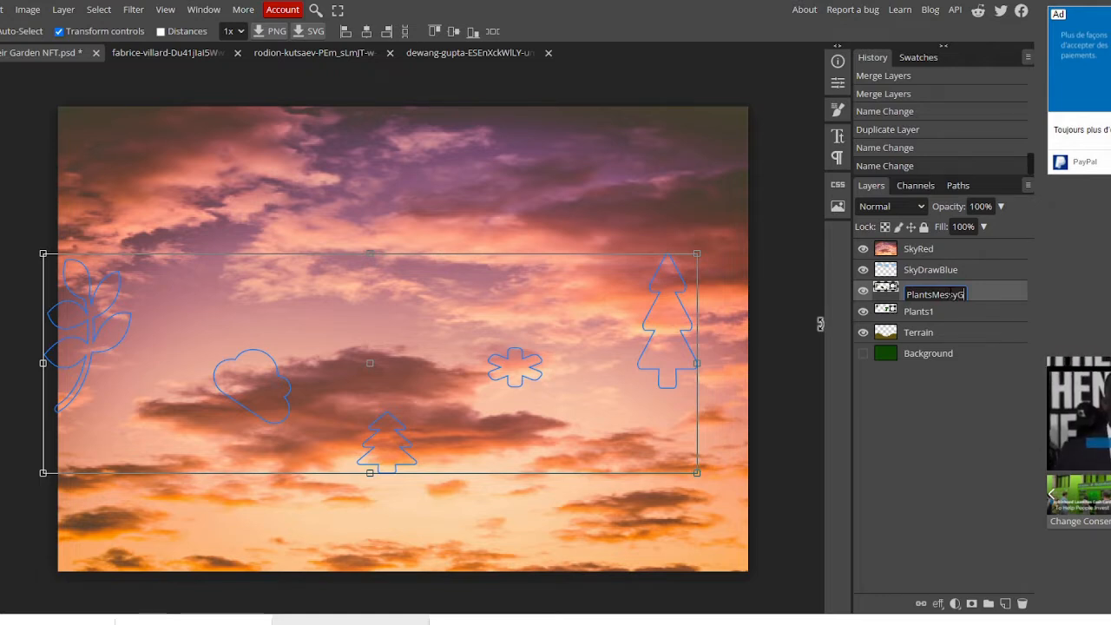
text(reen)
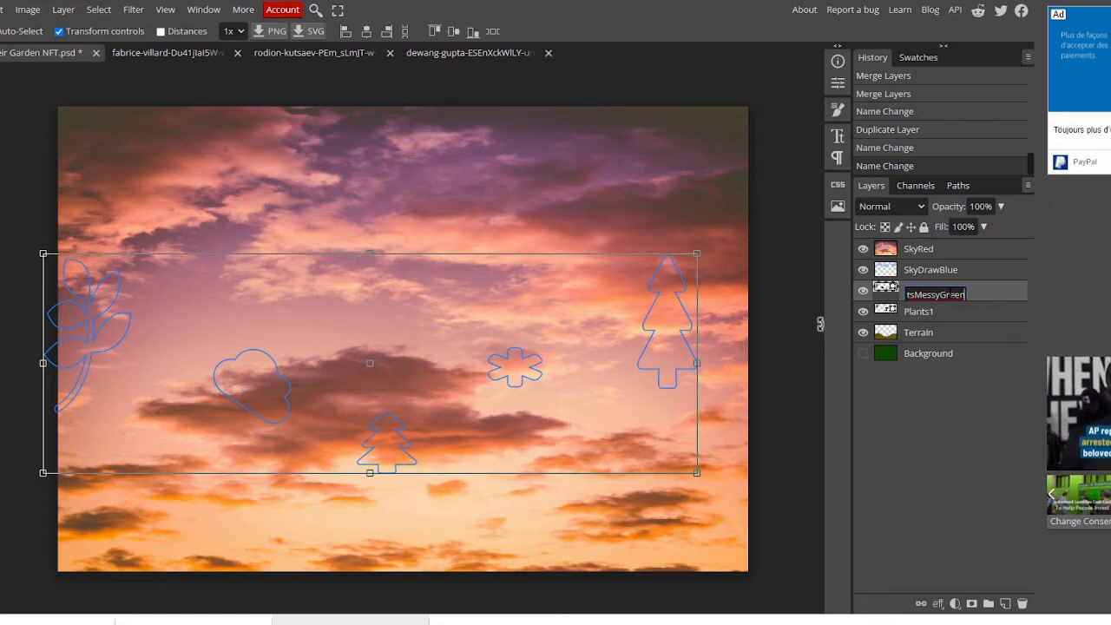
key(Return)
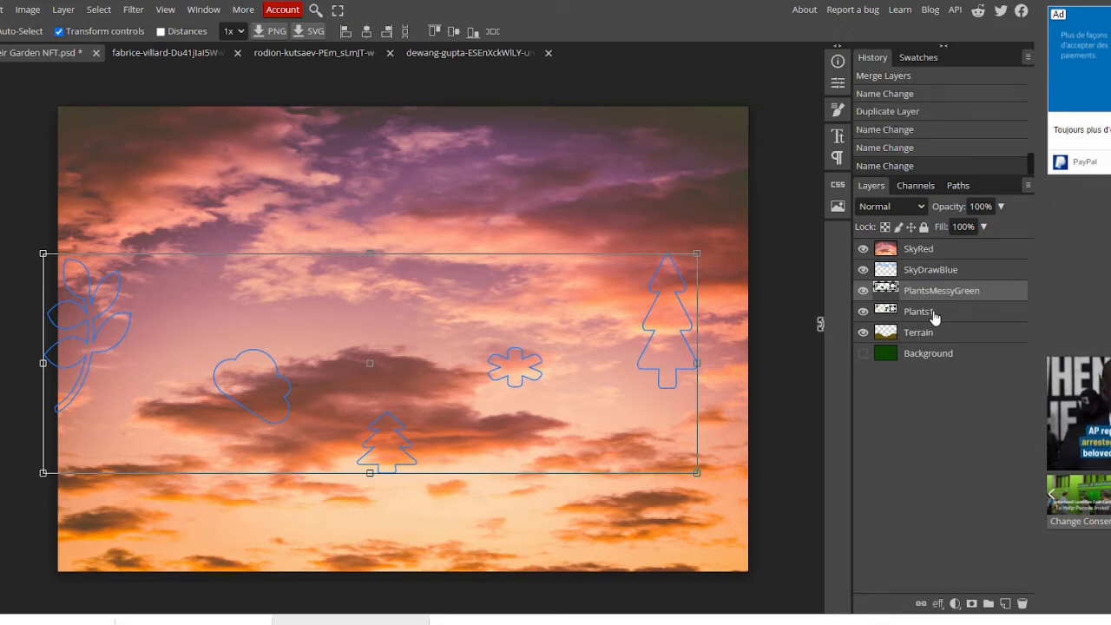
Step: Rename the "Plants1" layer as "PlantsMessyWeirdGreen"
double_click(928, 315)
key(End)
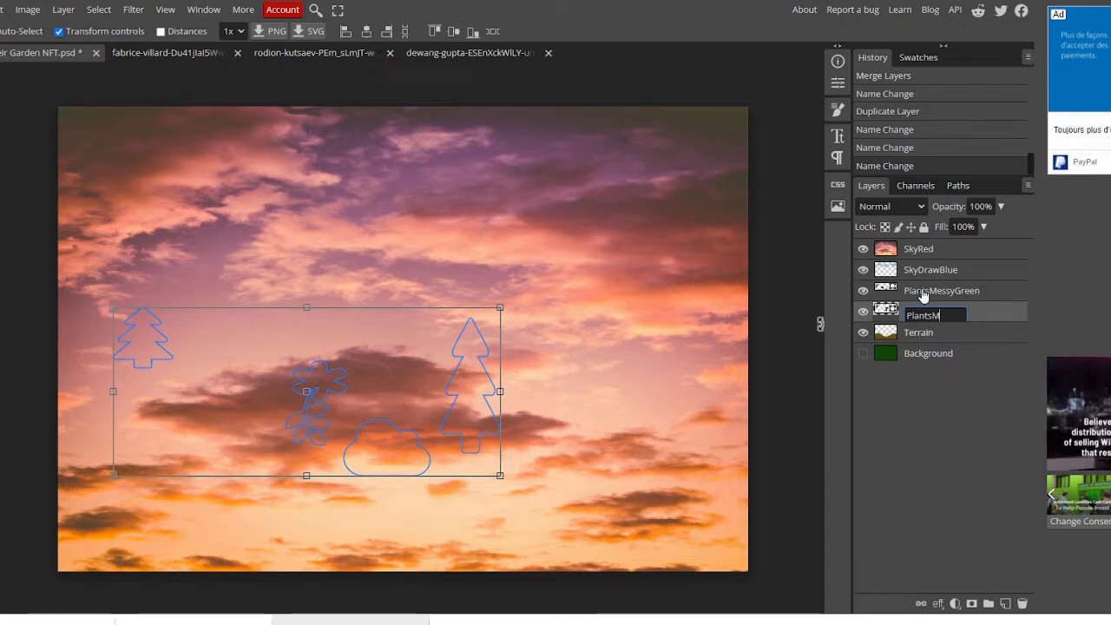
text(ssy)
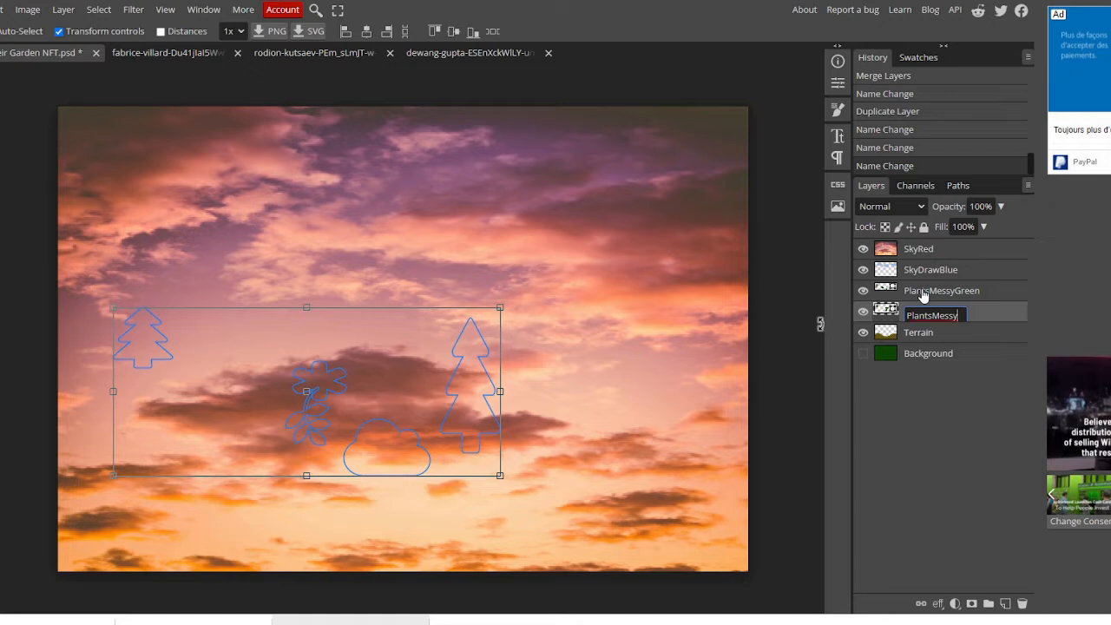
text(We)
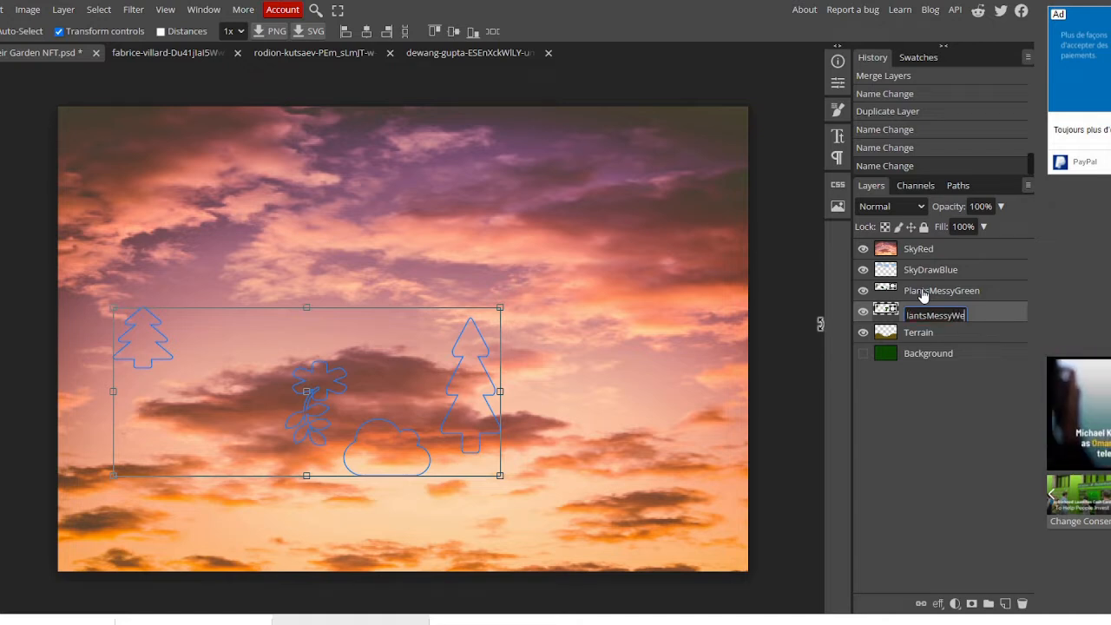
text(ird)
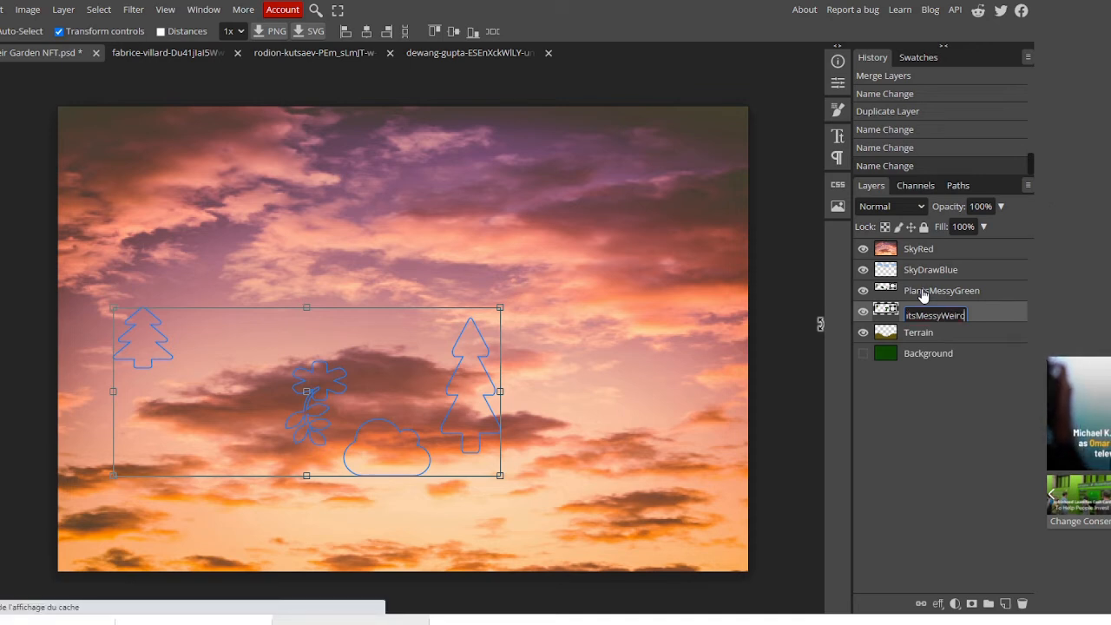
text(Green)
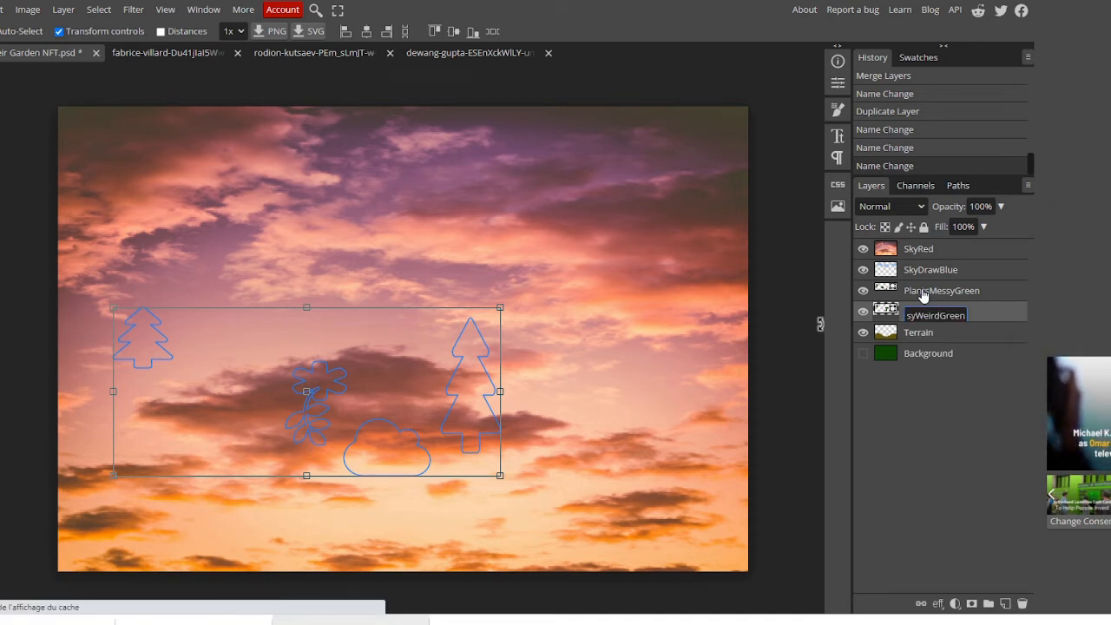
key(Return)
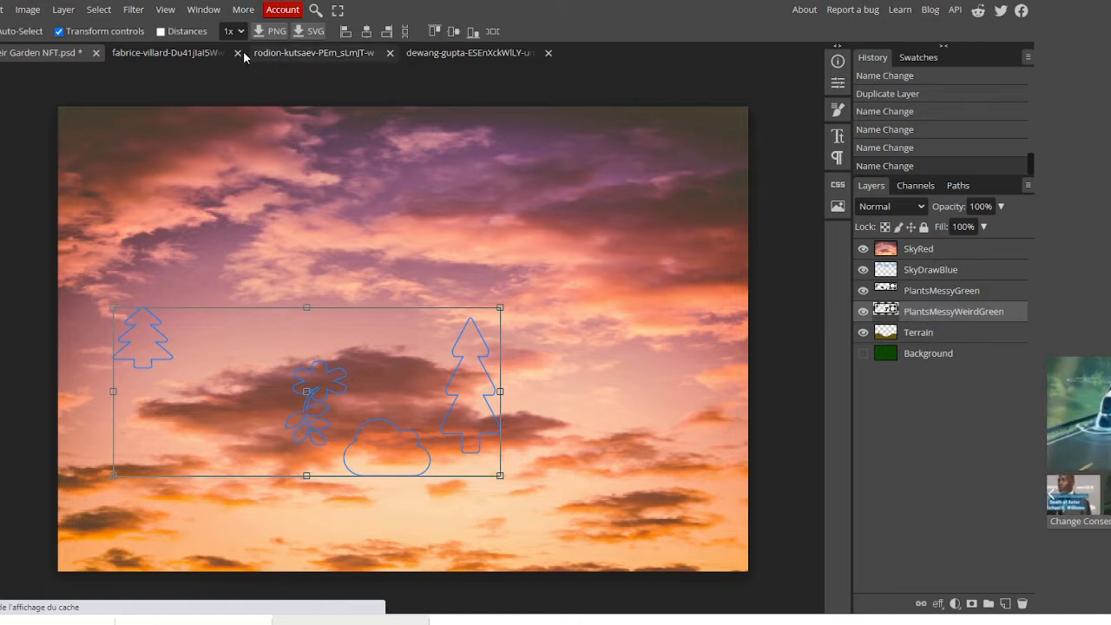
Step: Switch to the sunset sky photo's document
click(181, 56)
click(445, 54)
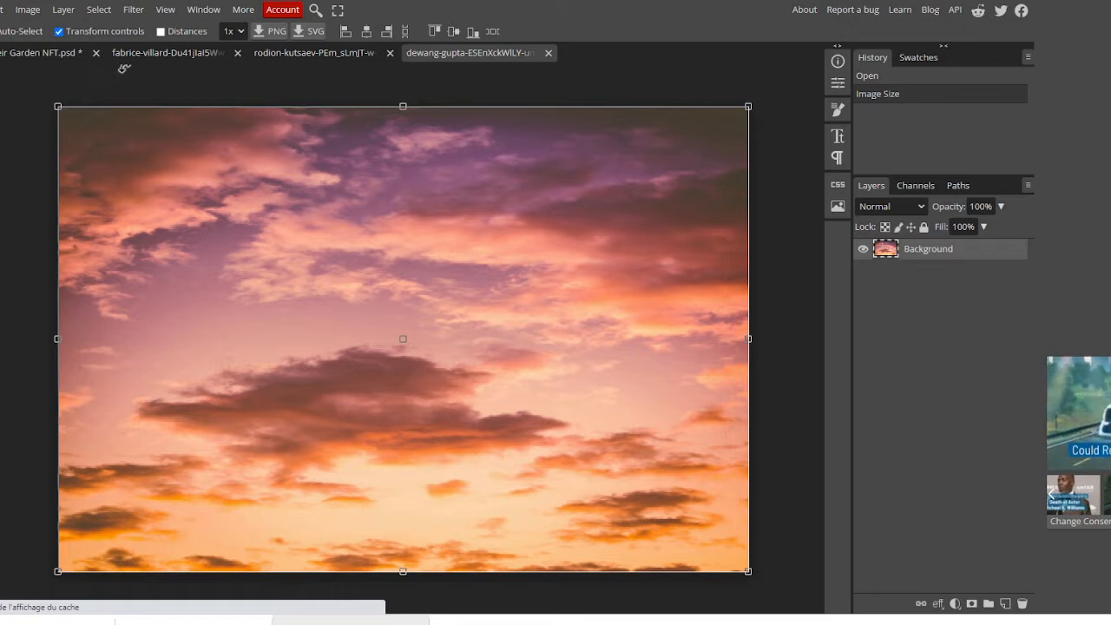
click(0, 10)
mouse_move(15, 13)
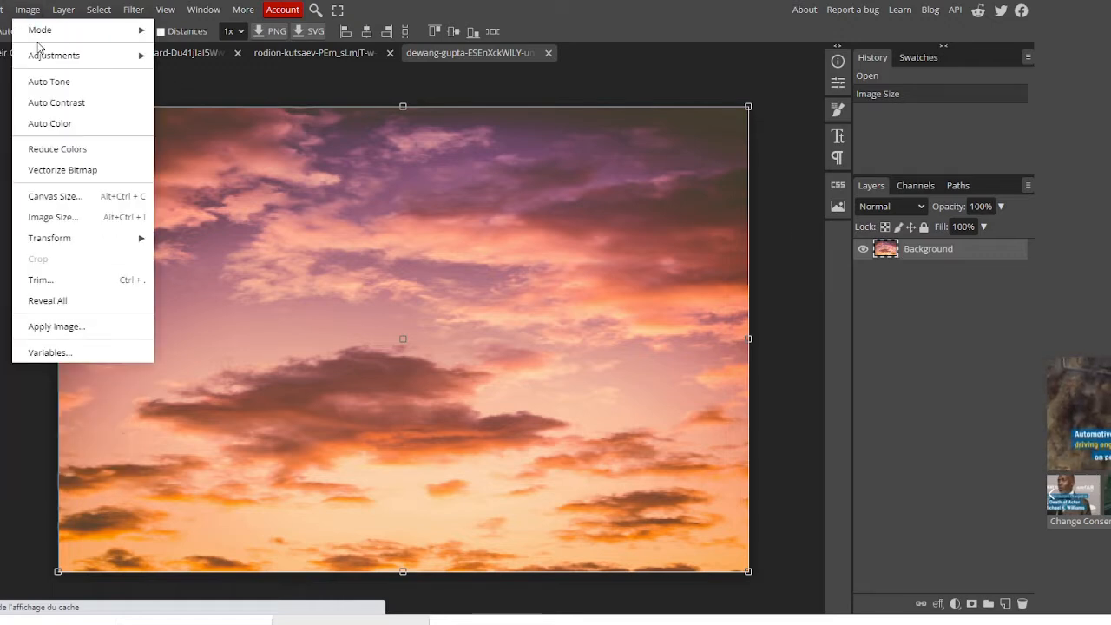
mouse_move(40, 54)
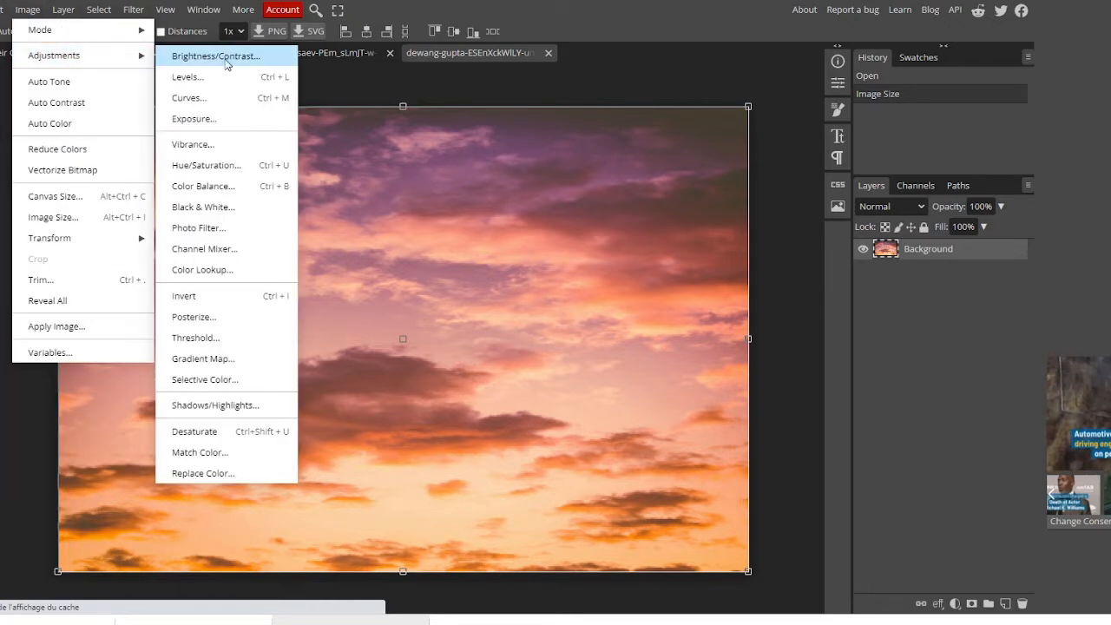
click(225, 63)
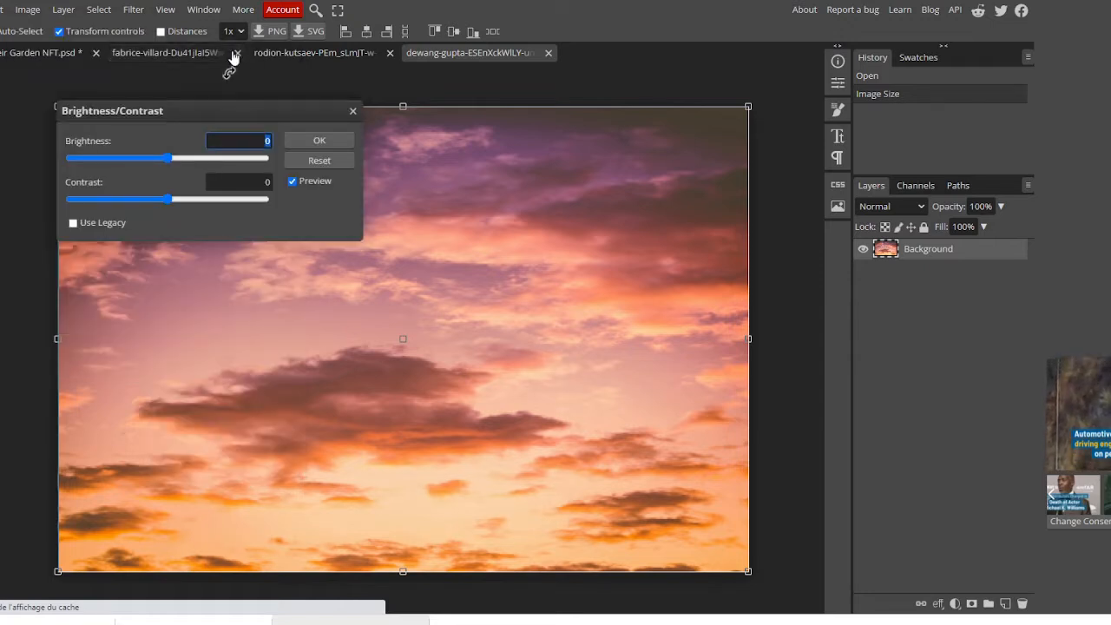
click(352, 111)
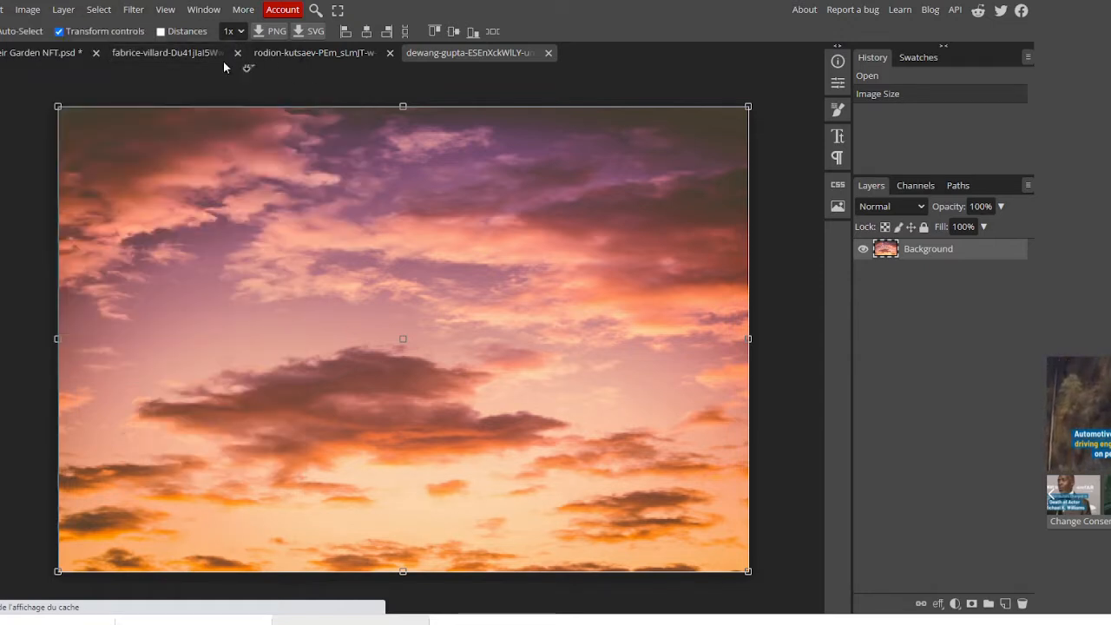
Step: Recolour the sunset sky photo violet with a Hue/Saturation adjustment, setting the hue to -109
click(28, 14)
mouse_move(101, 57)
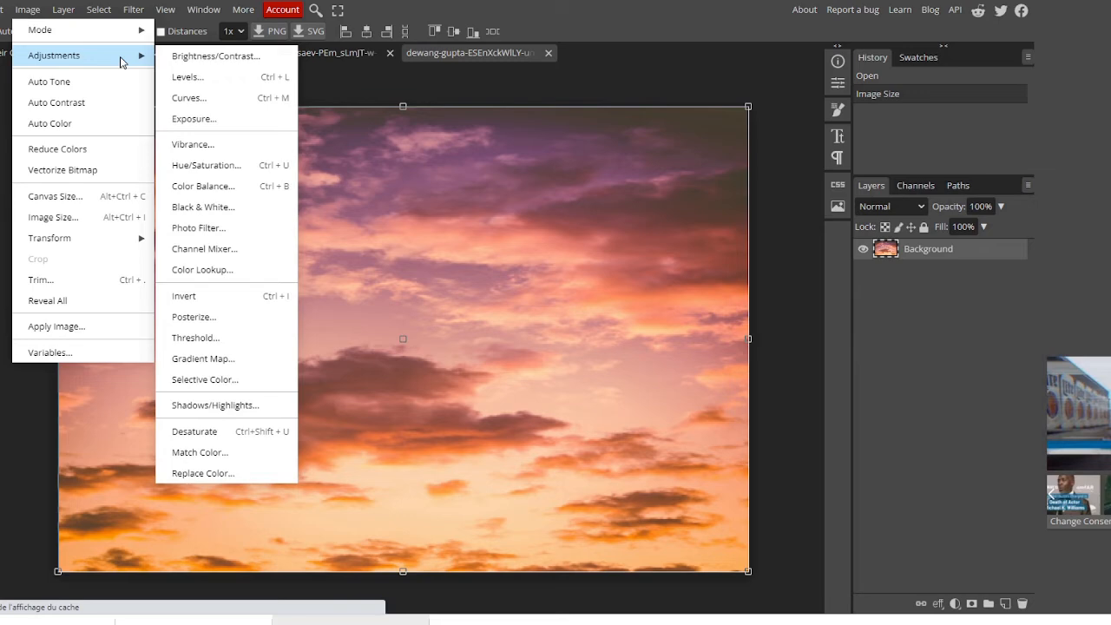
click(209, 165)
drag(255, 115, 1014, 13)
drag(919, 78, 872, 77)
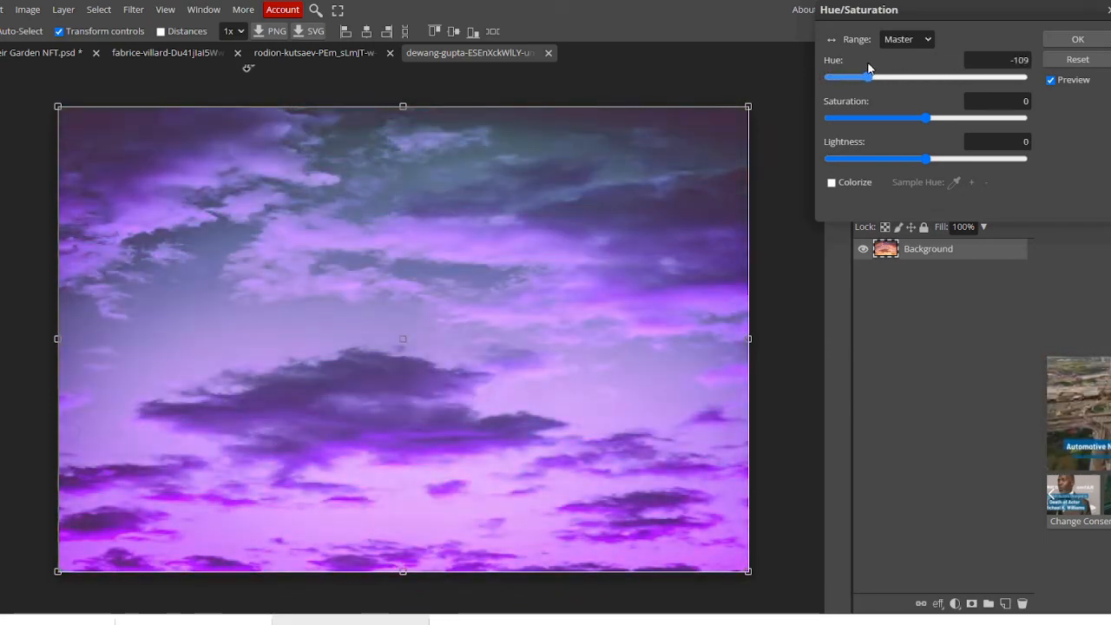
click(1076, 39)
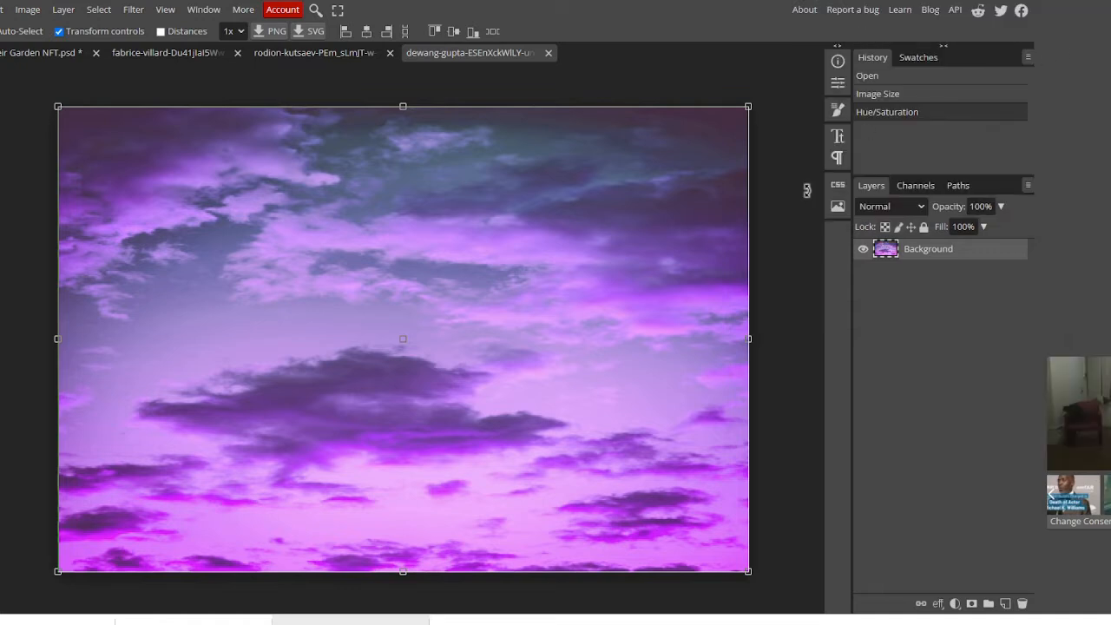
Step: Copy the violet sky layer into the Garden NFT document, place it directly beneath SkyRed and rename it "SkyViolet"
drag(893, 251, 34, 52)
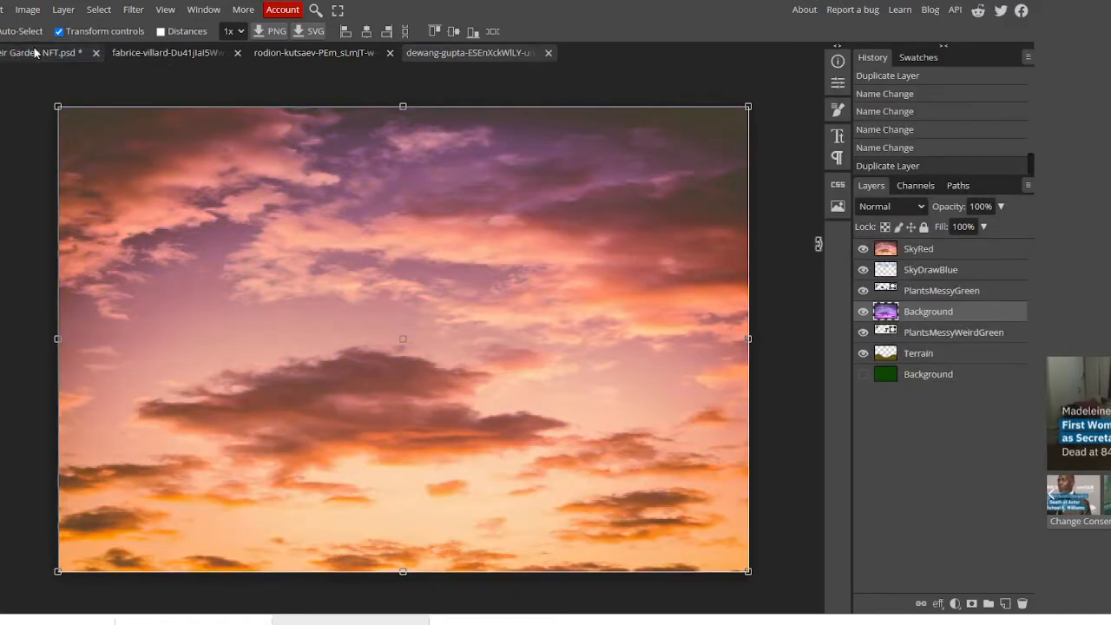
drag(913, 315, 916, 258)
double_click(915, 275)
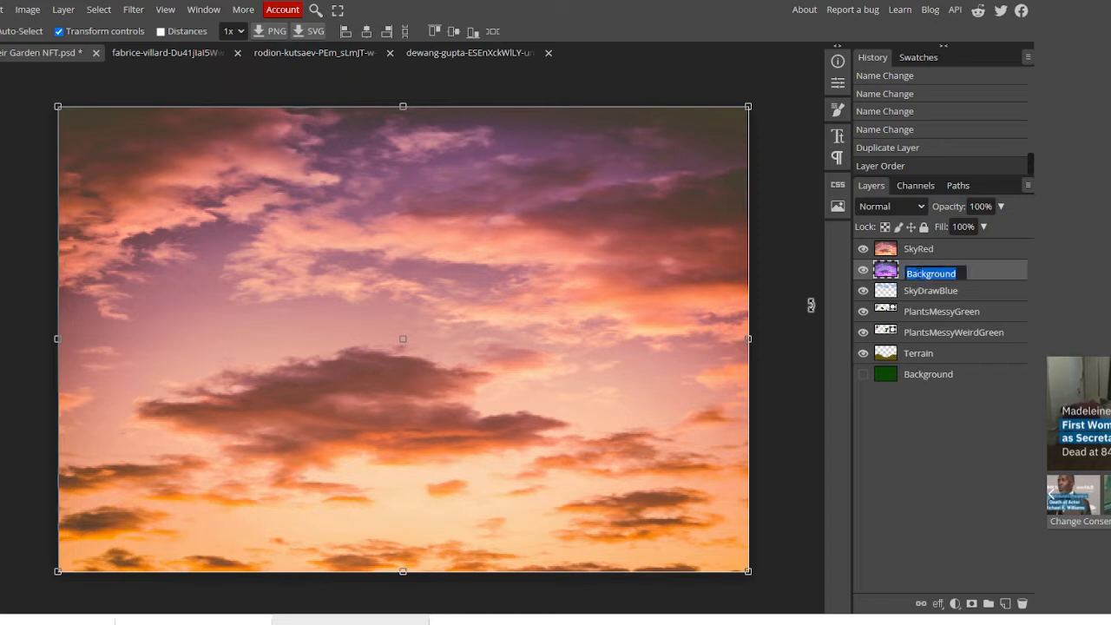
text(Sky)
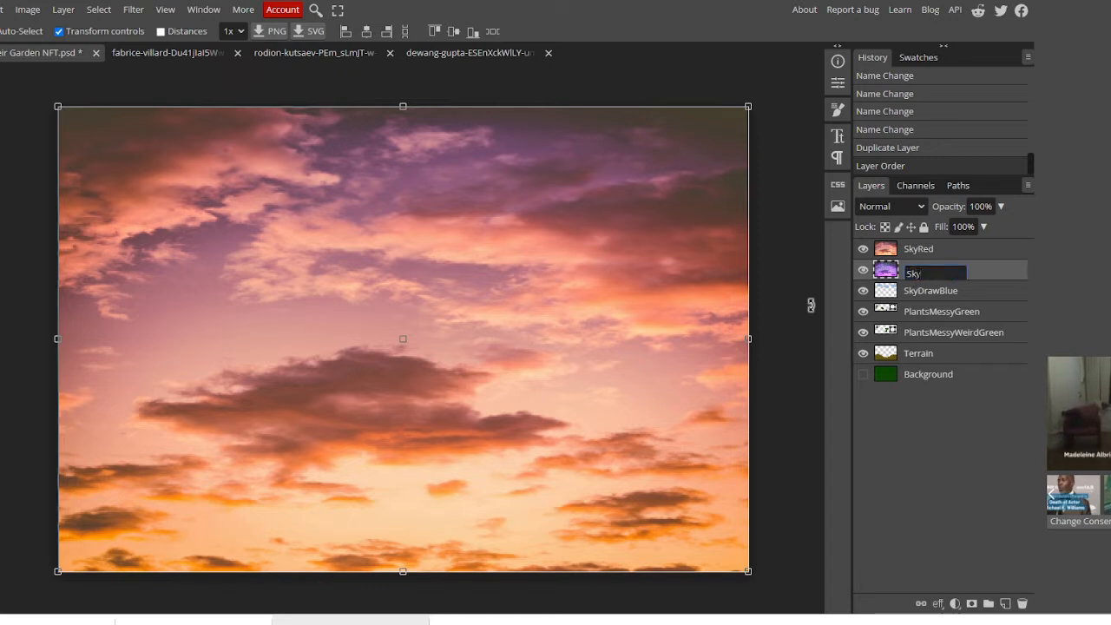
text(Violet)
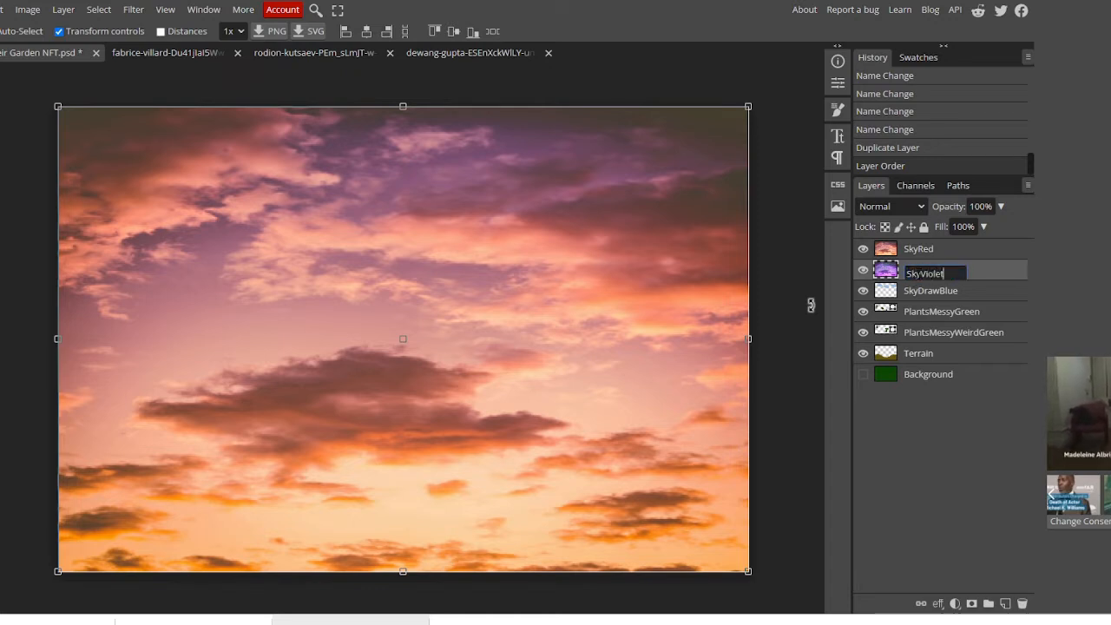
key(Return)
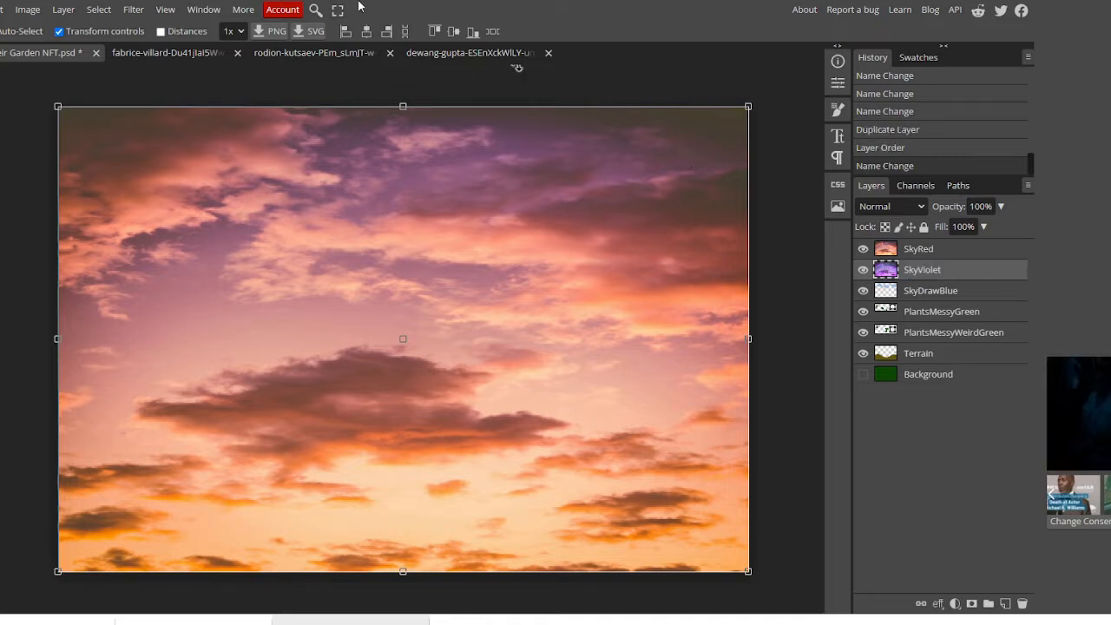
Step: Recolour the violet sky photo yellow-green in its own document with a Hue/Saturation adjustment, setting the hue to 151
click(171, 50)
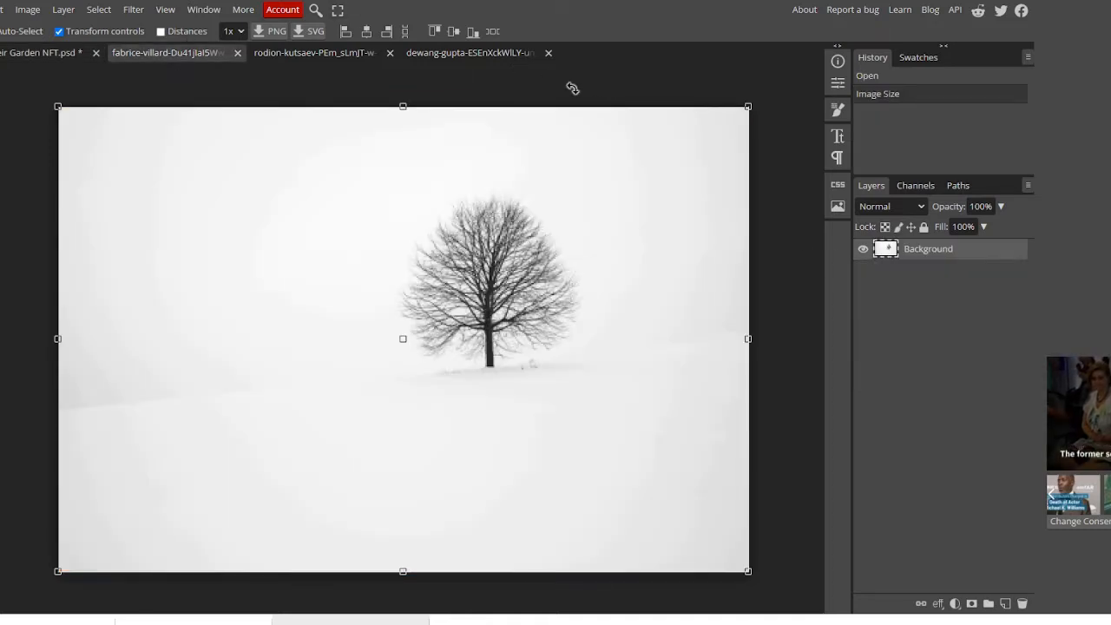
click(311, 52)
click(444, 54)
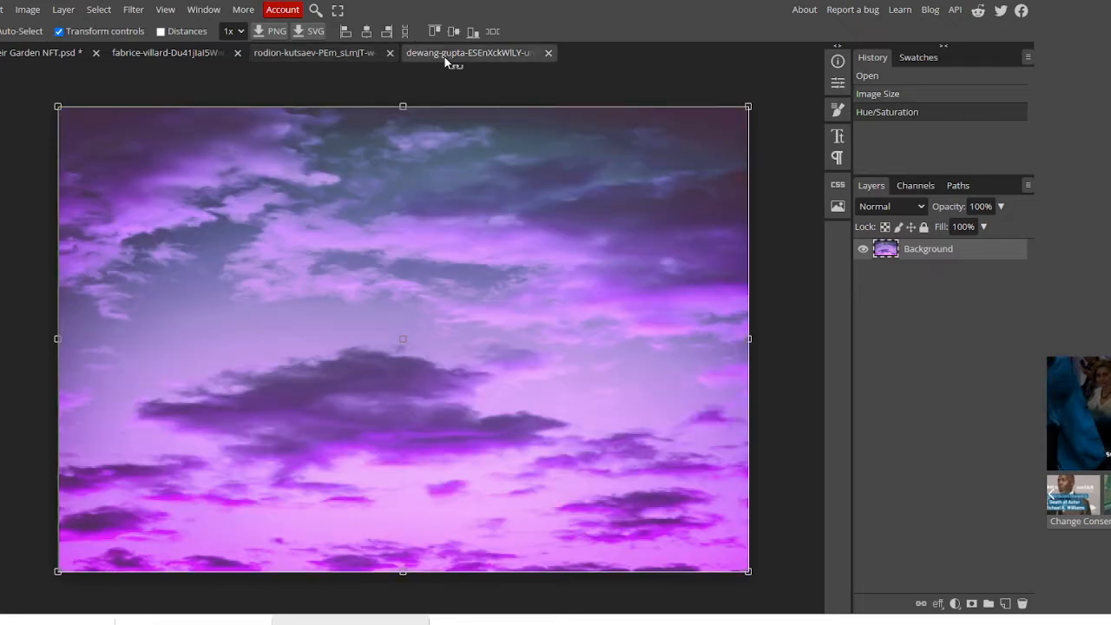
click(28, 9)
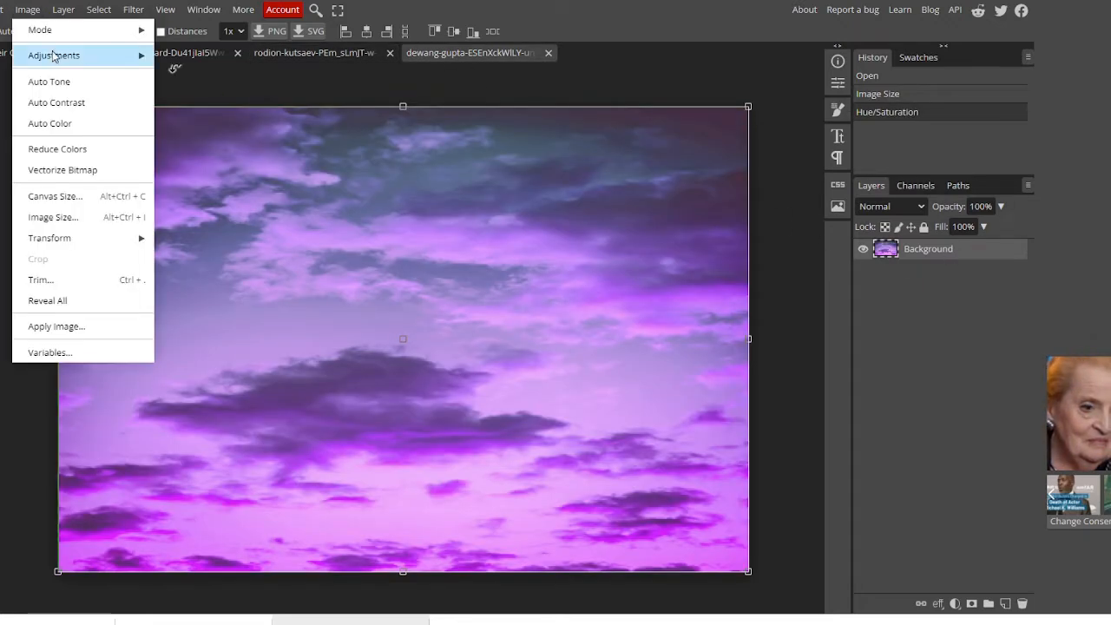
mouse_move(54, 55)
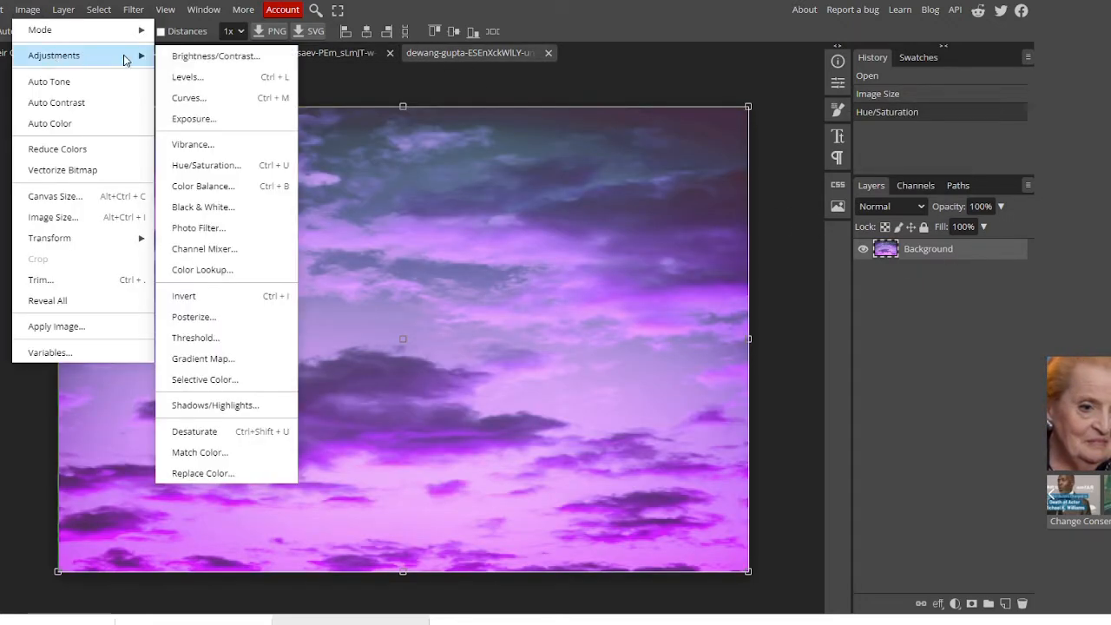
click(212, 164)
drag(928, 77, 1005, 78)
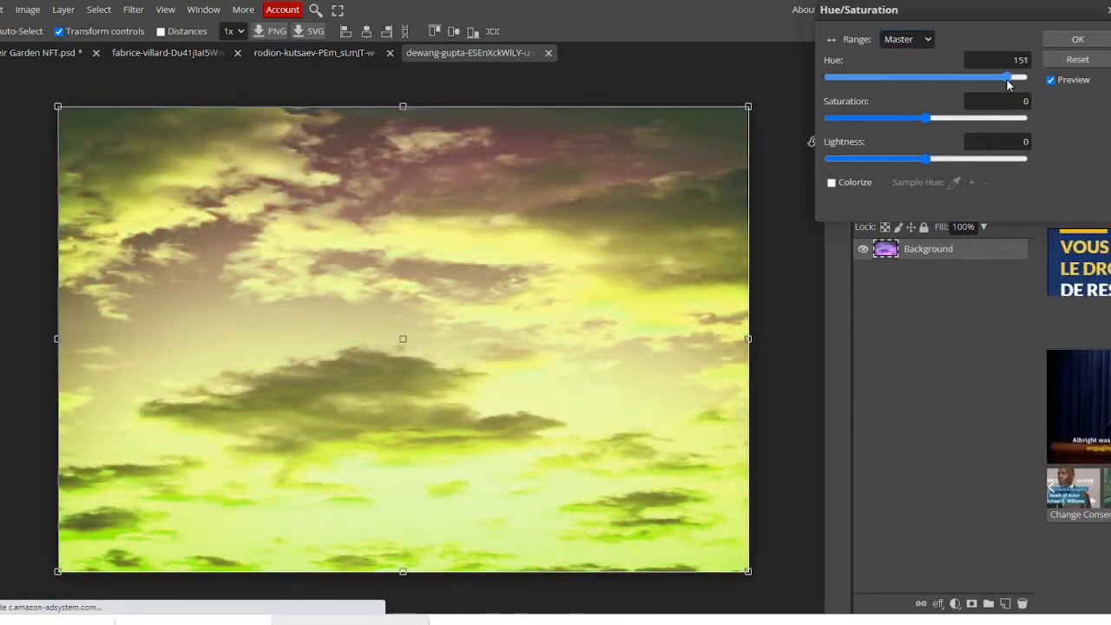
click(1069, 39)
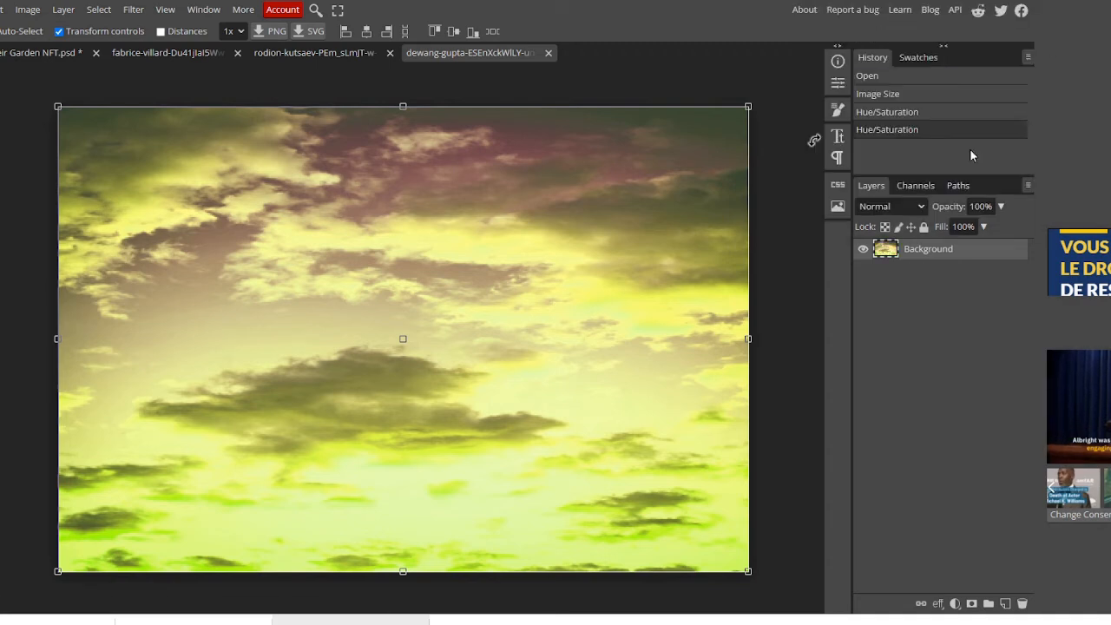
Step: Copy the yellow-green sky layer into the Garden NFT document, directly above SkyViolet, and rename it "SkyRedGold"
mouse_move(885, 249)
mouse_down()
mouse_move(54, 75)
mouse_move(44, 50)
mouse_move(885, 270)
mouse_up()
double_click(920, 268)
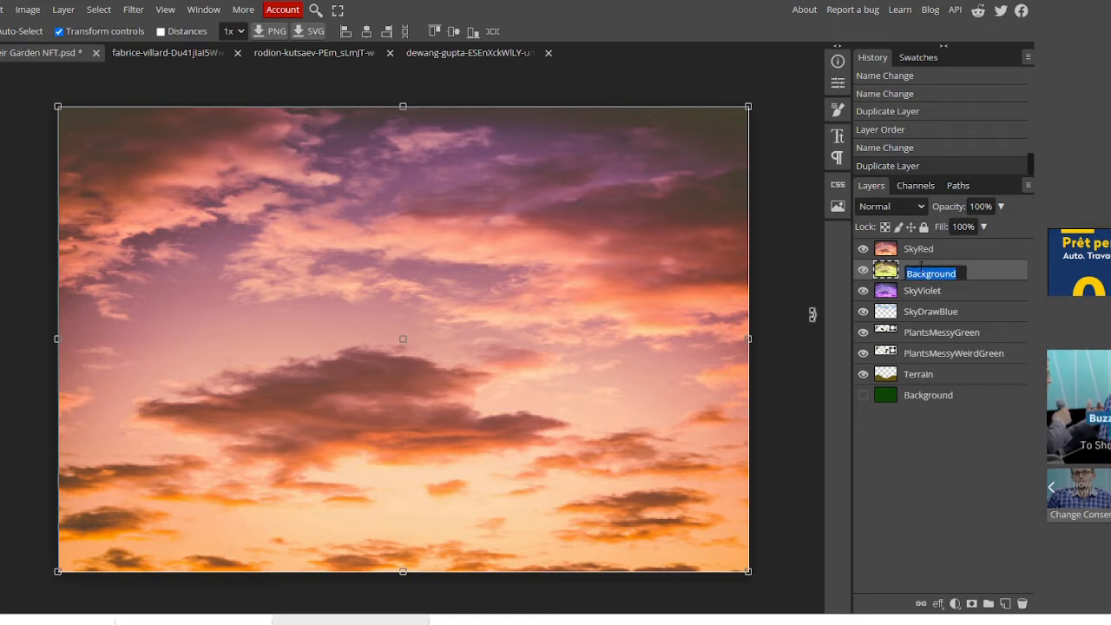
text(SkyR)
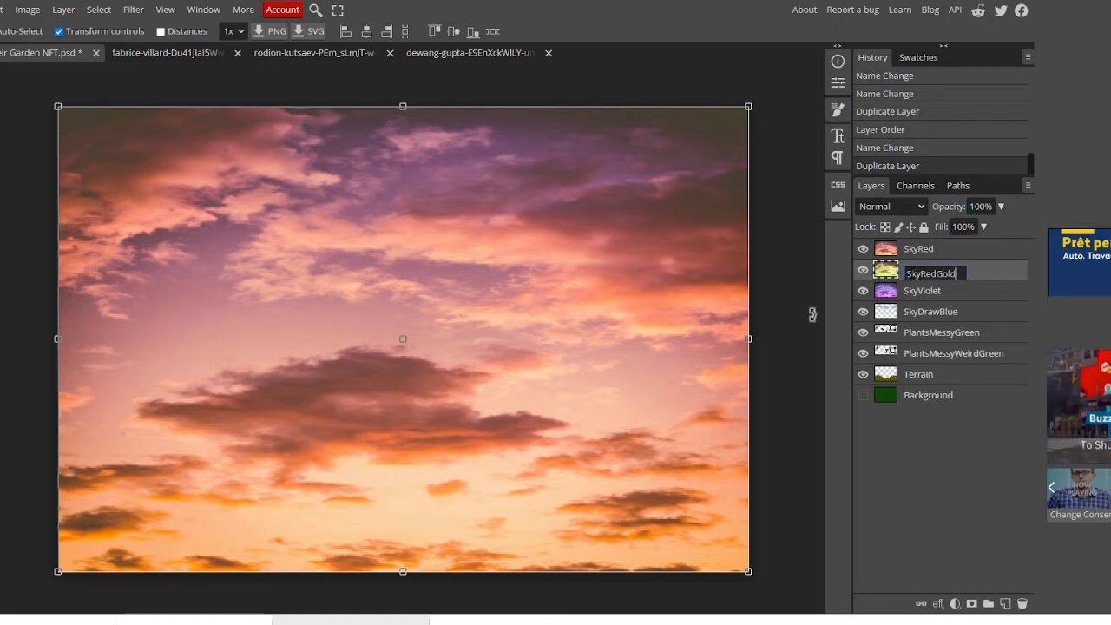
text(edGold)
key(Return)
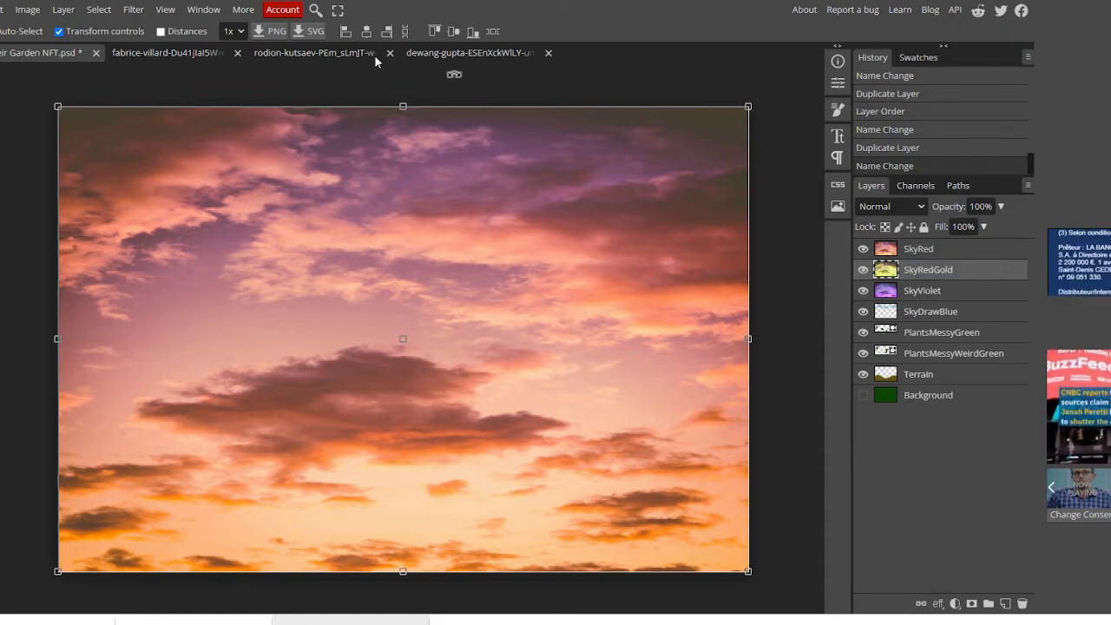
Step: Close the recoloured sunset sky photo's document
click(345, 53)
click(469, 54)
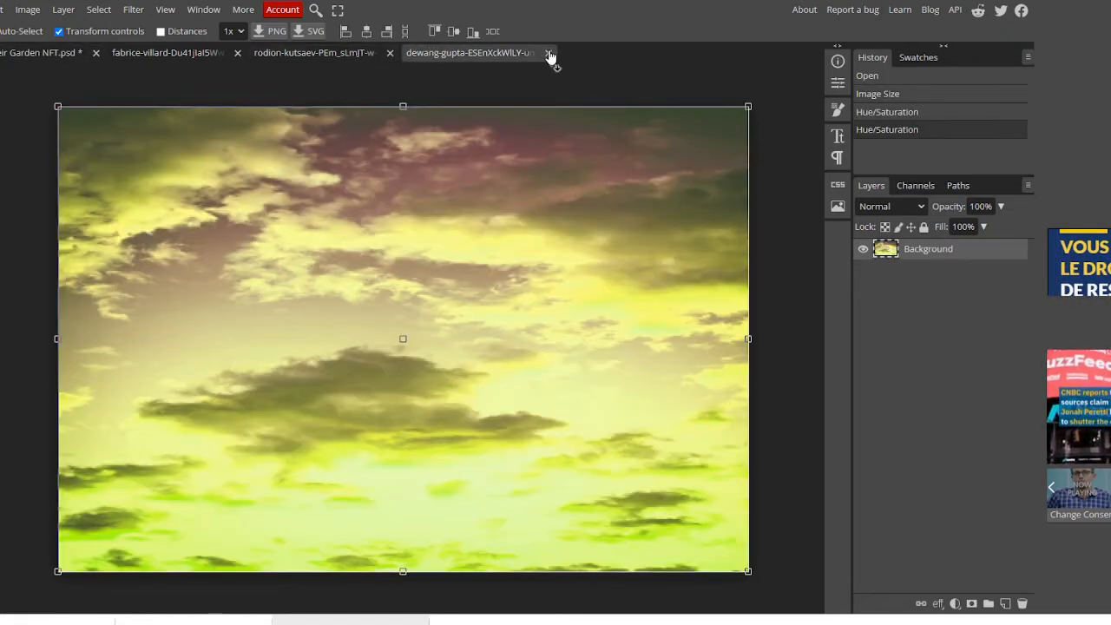
click(548, 53)
click(657, 77)
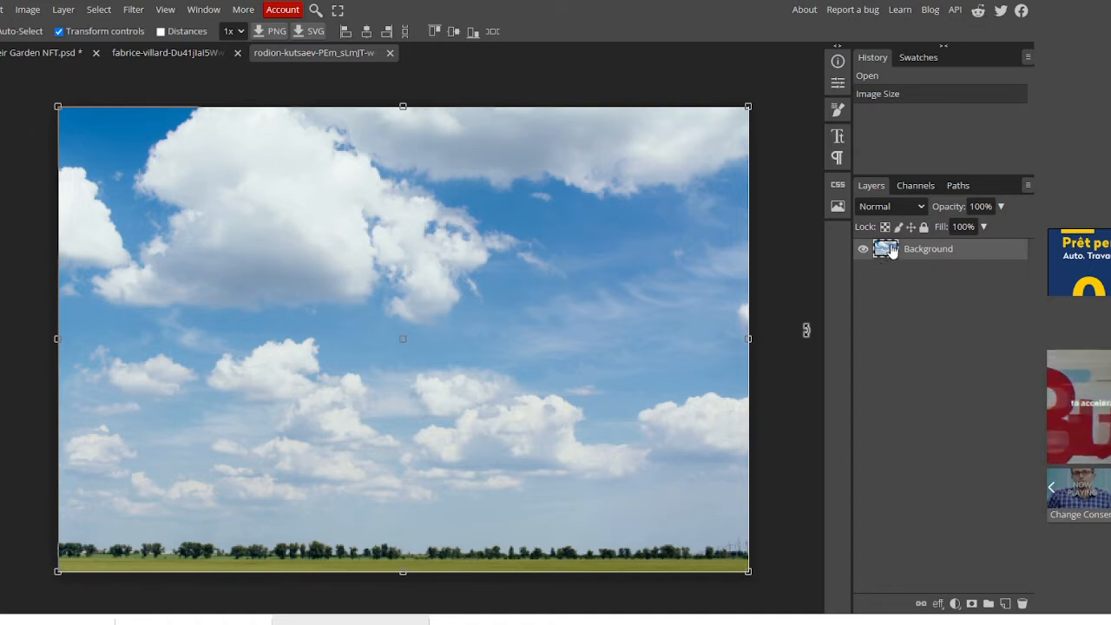
Step: Copy the blue cloudy sky photo's layer into the Garden NFT document, directly above SkyRedGold, and rename it "SkyCloudNature"
drag(891, 252, 42, 54)
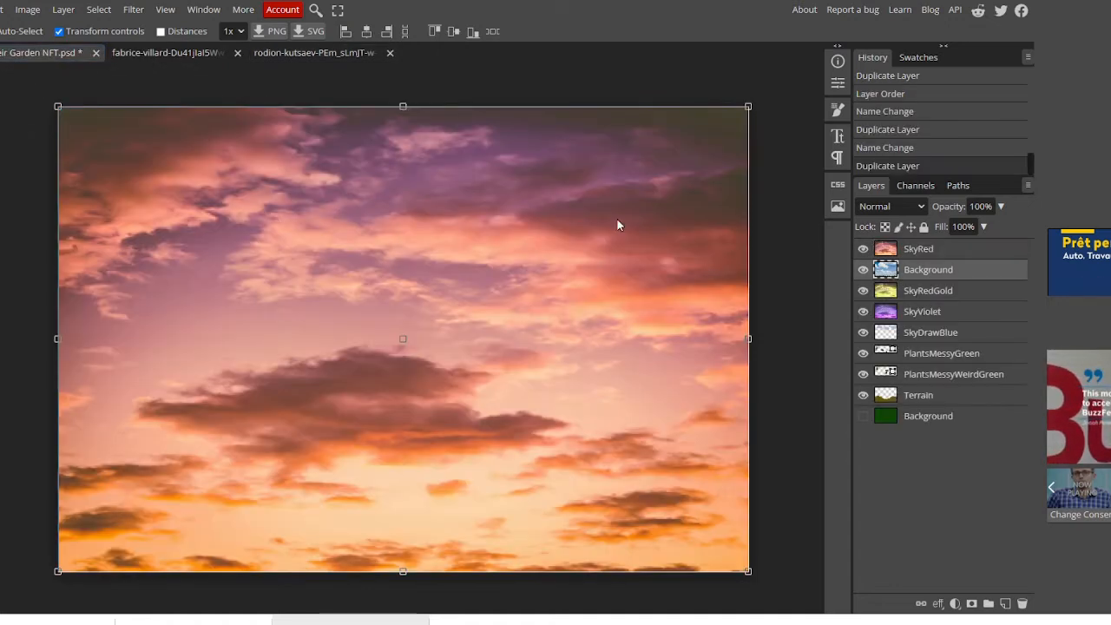
double_click(920, 270)
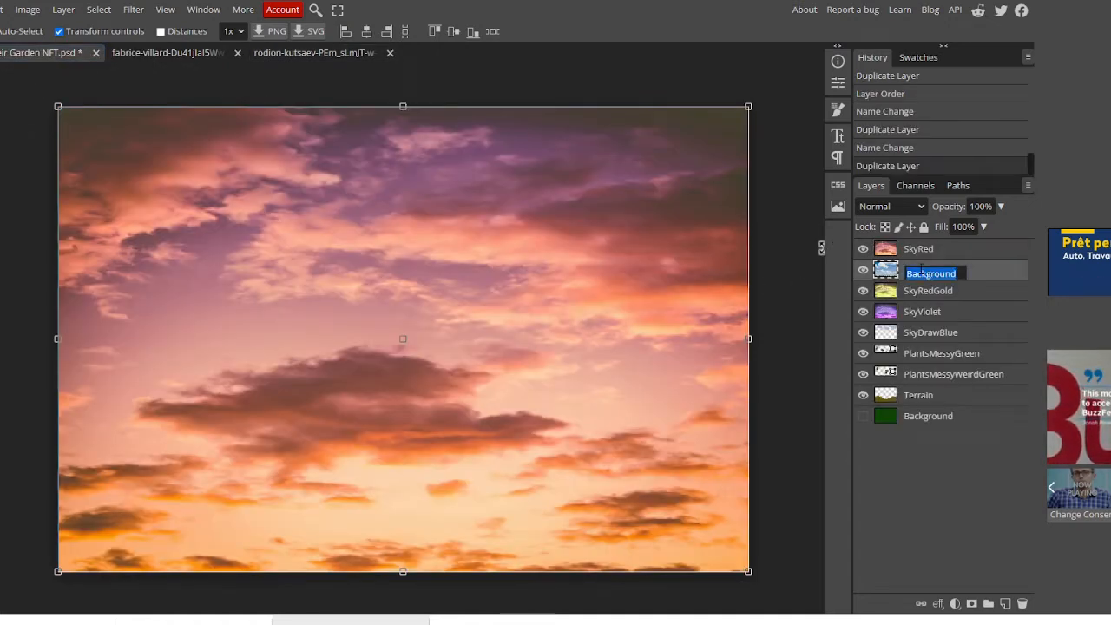
text(Sk)
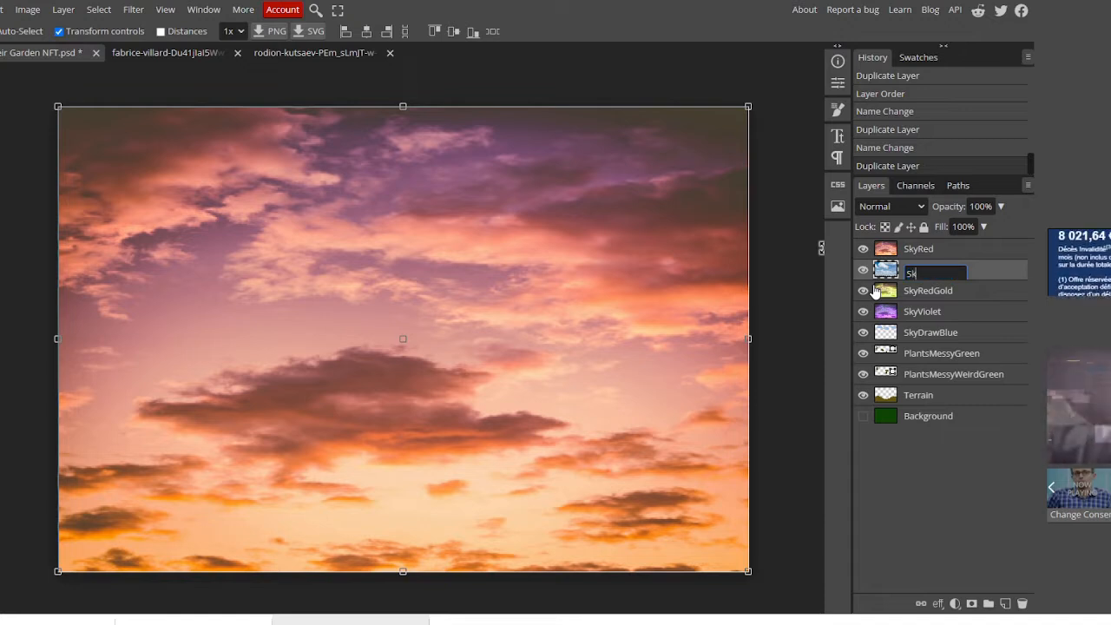
text(y)
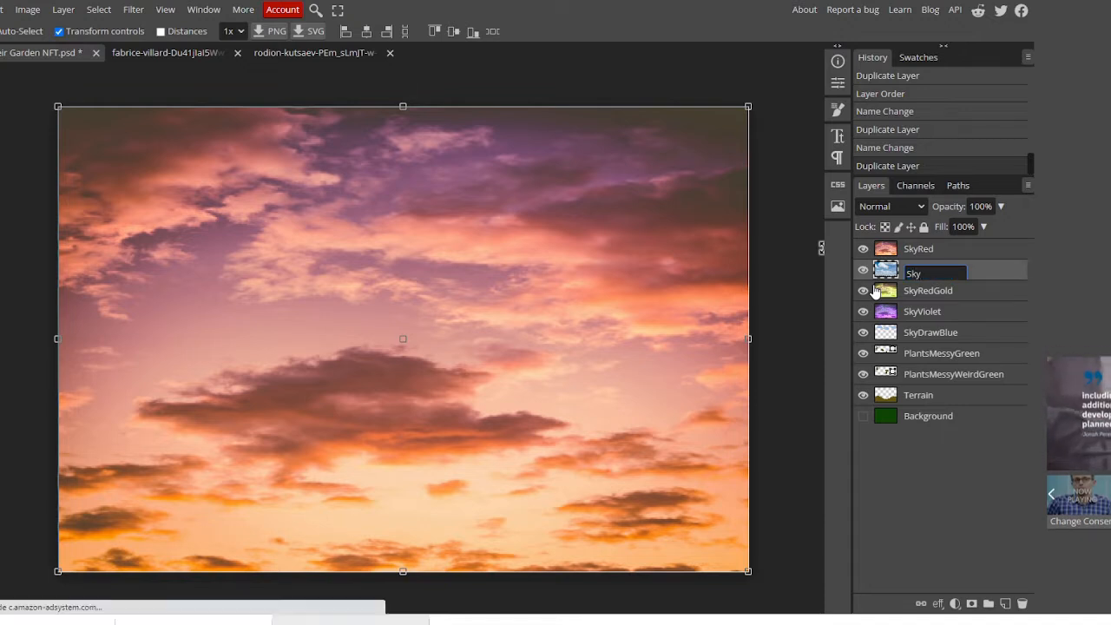
text(B)
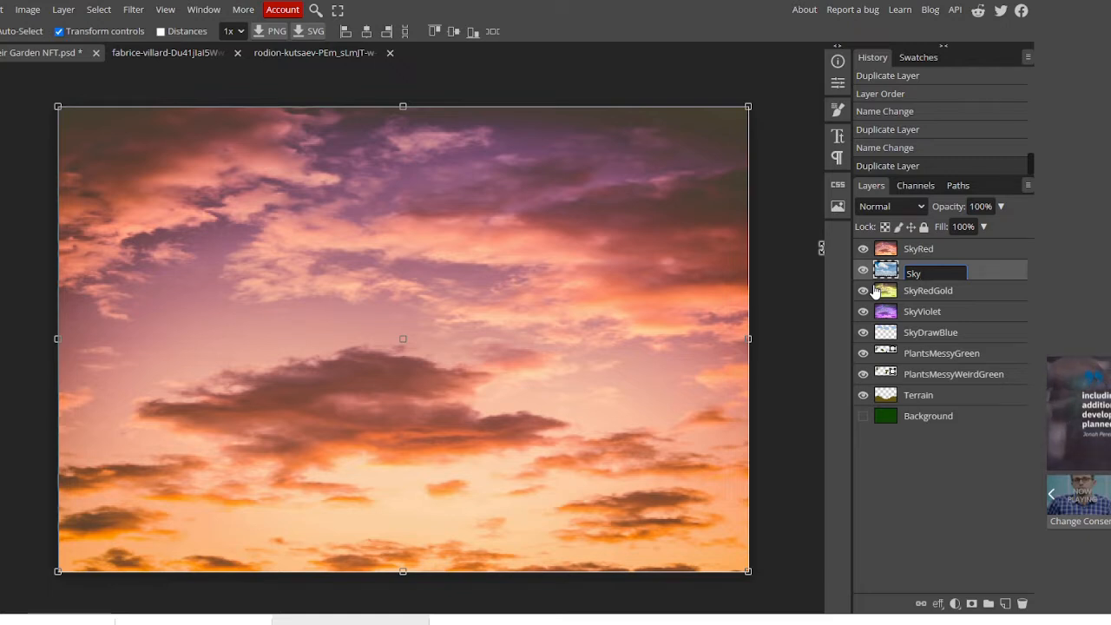
text(Cloud)
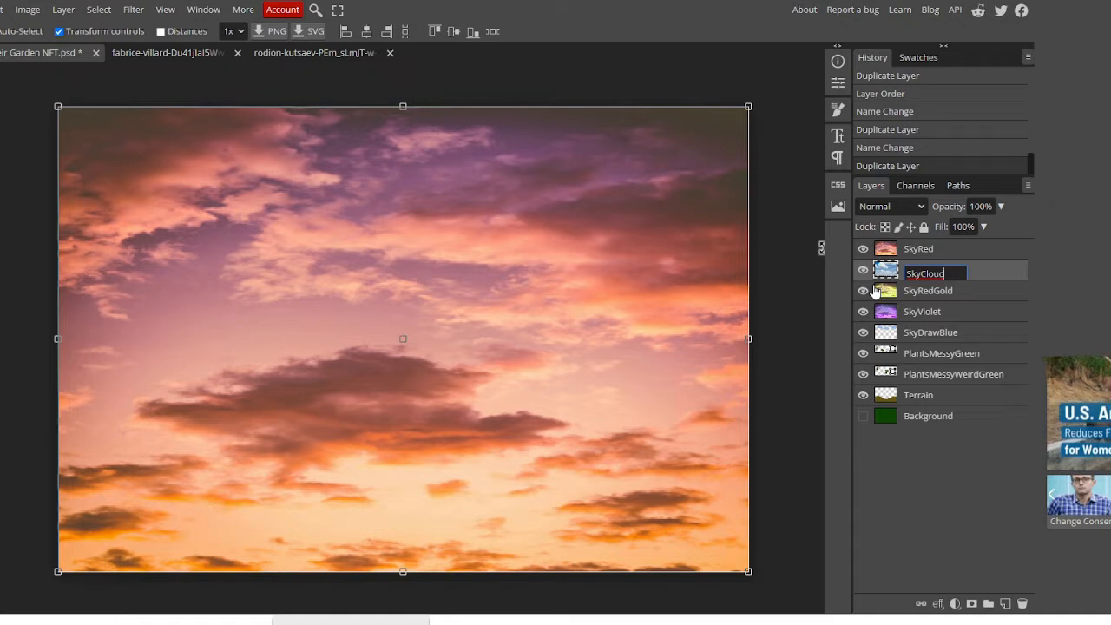
text(Na)
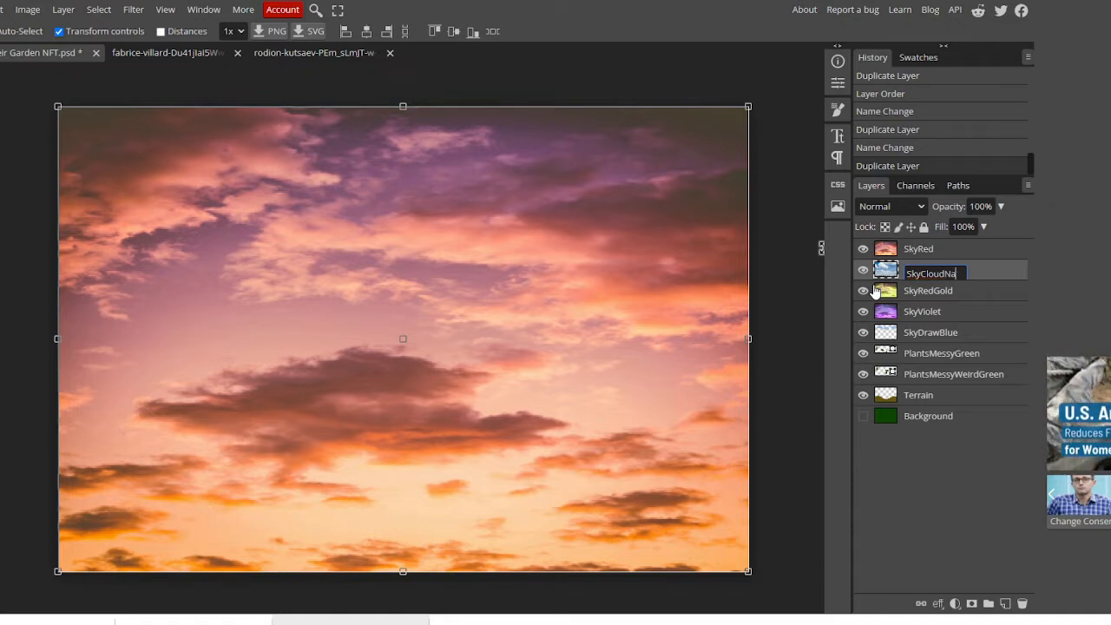
text(ture)
key(Return)
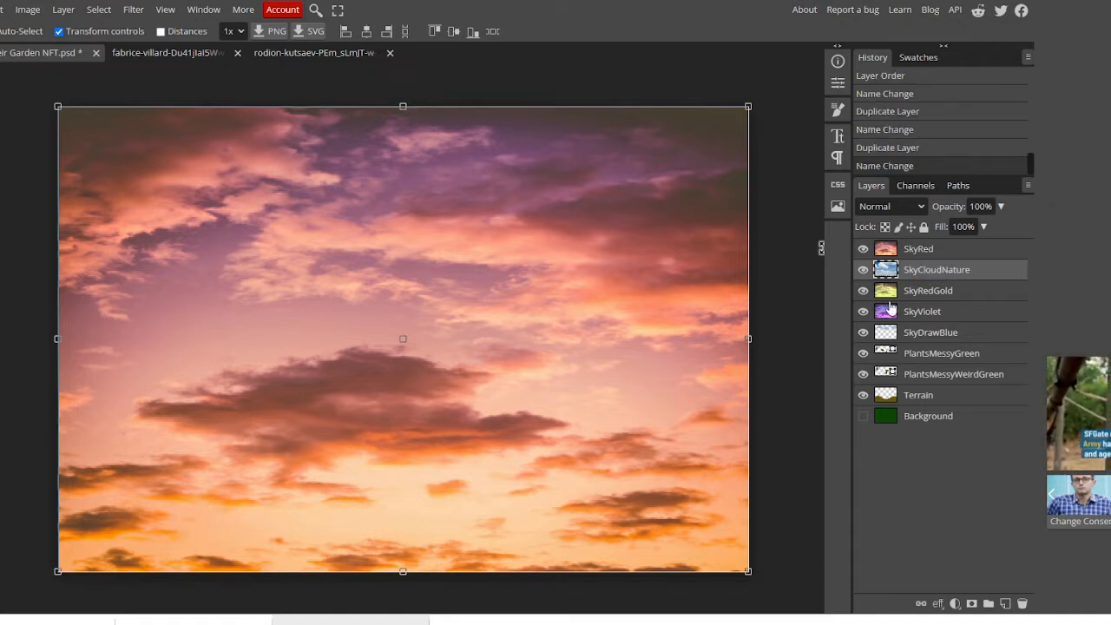
Step: Apply a Hue/Saturation adjustment with hue -180 to the blue cloudy-sky photo in the rodion-kutsaev document
click(265, 54)
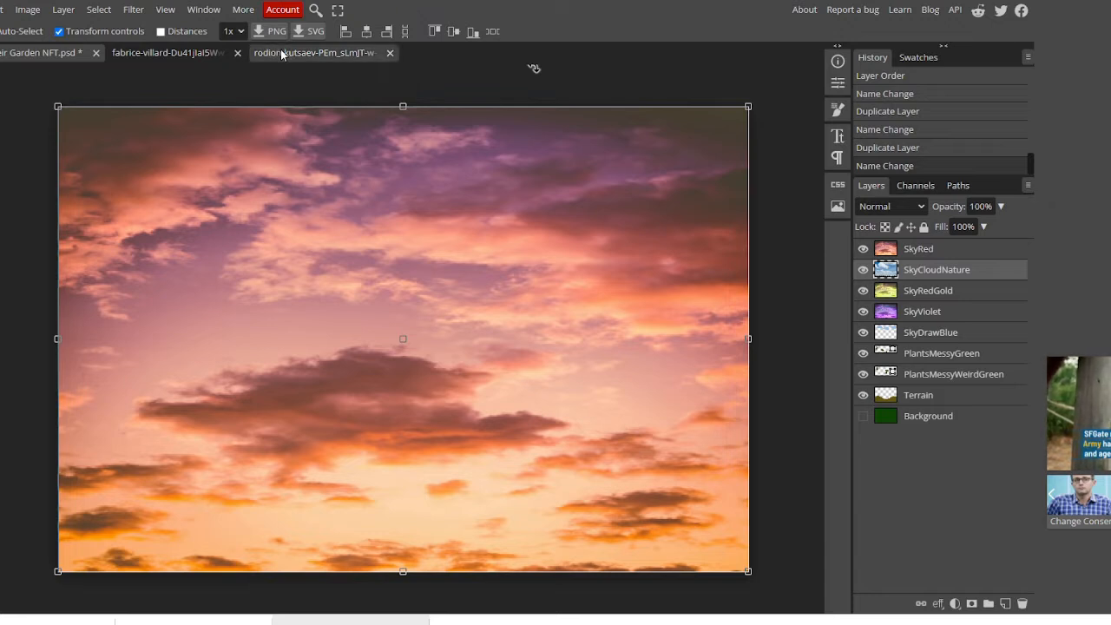
click(39, 9)
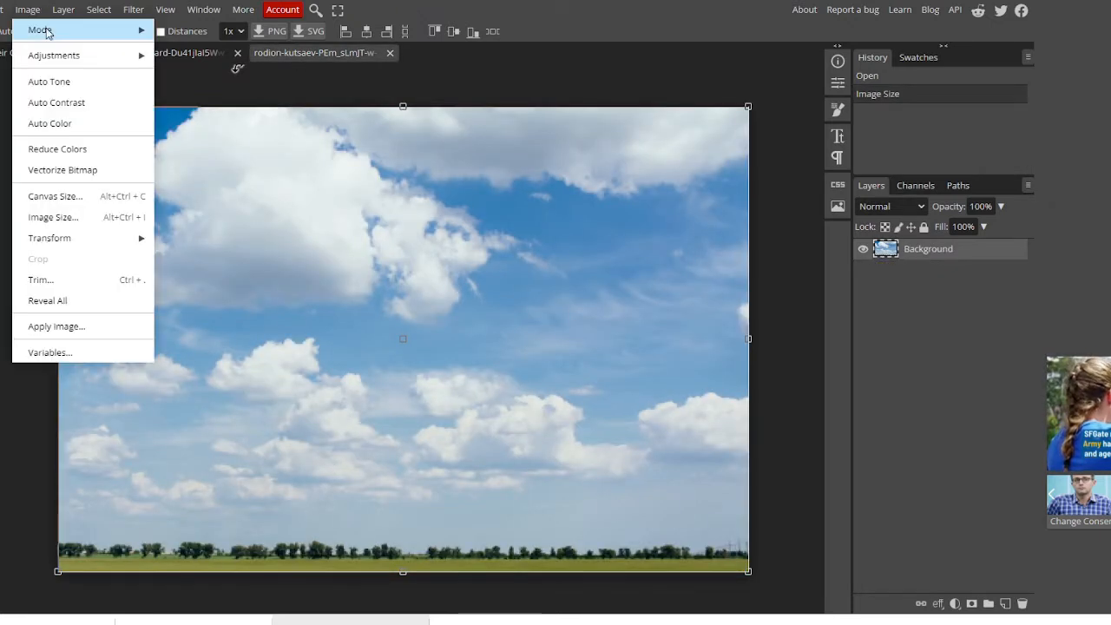
mouse_move(117, 54)
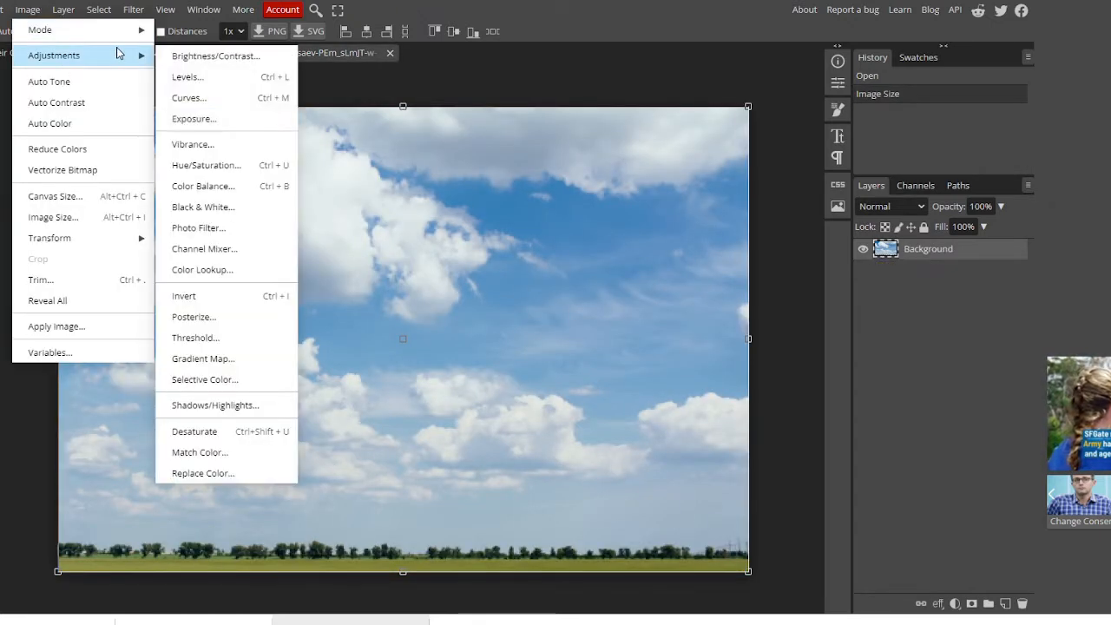
click(208, 165)
drag(918, 79, 825, 87)
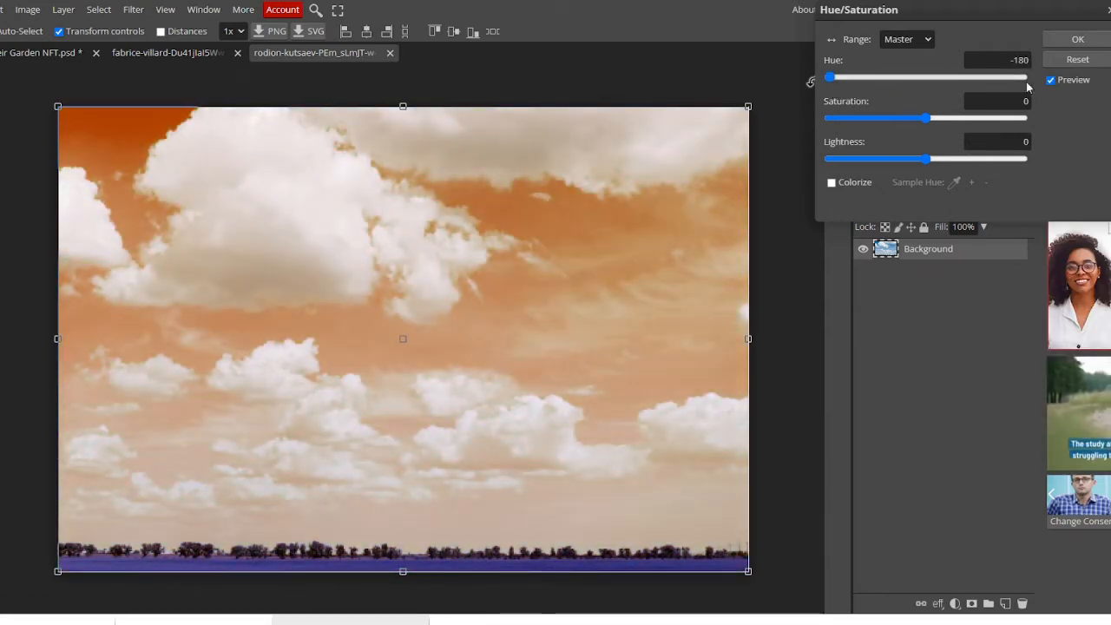
click(1076, 39)
Step: Copy the recoloured sky layer into the Garden NFT document and rename it SkyCloudNatureOrange
drag(885, 249, 5, 52)
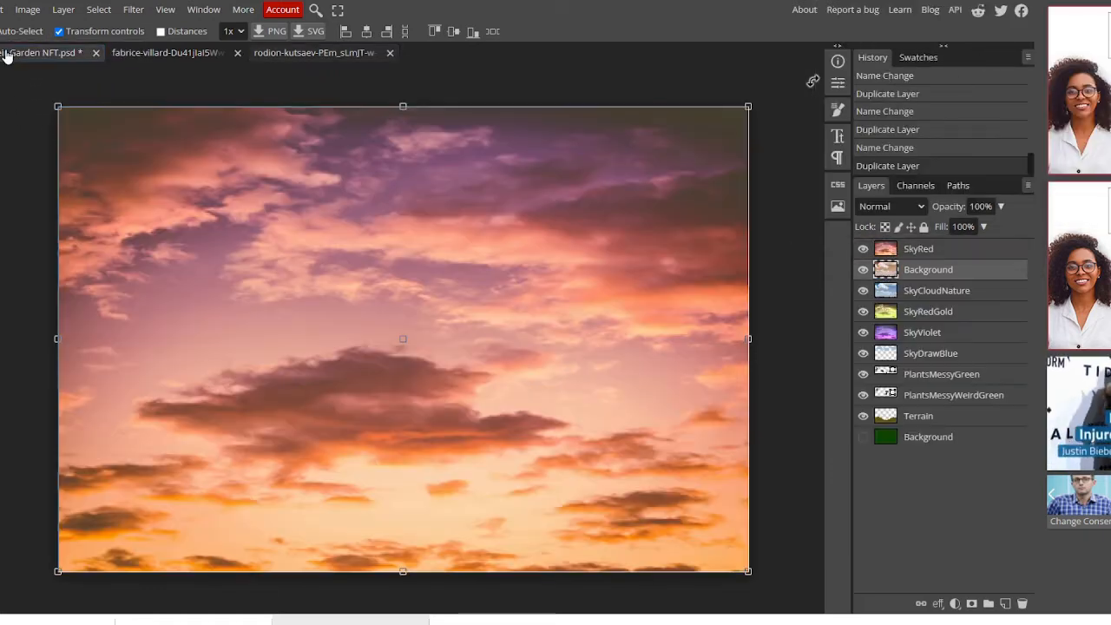
double_click(918, 274)
text(SkyC)
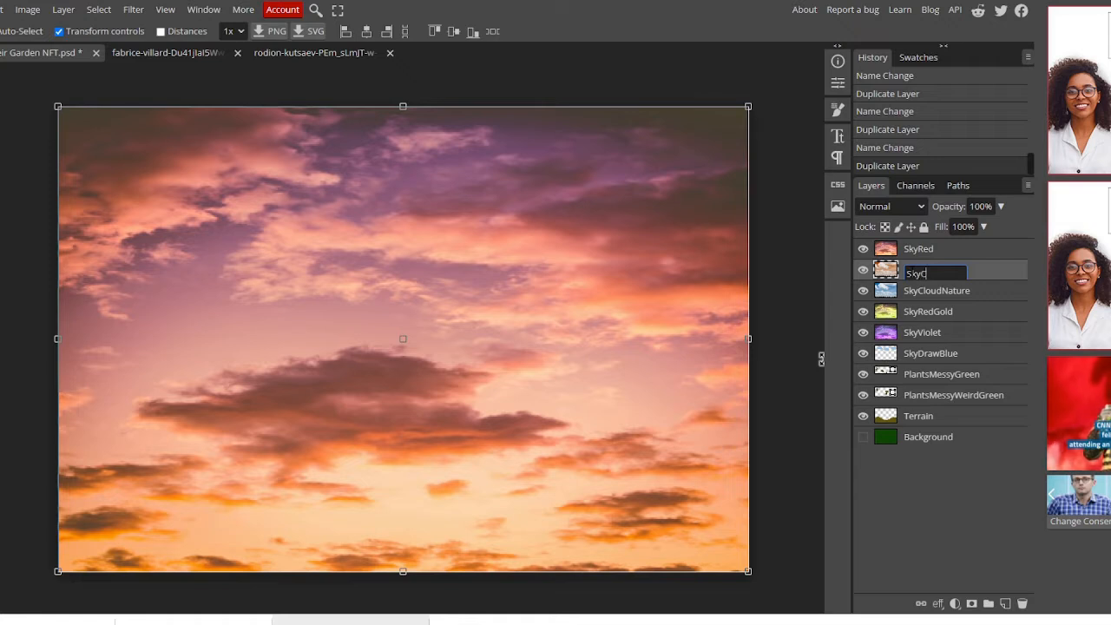
text(loudNatu)
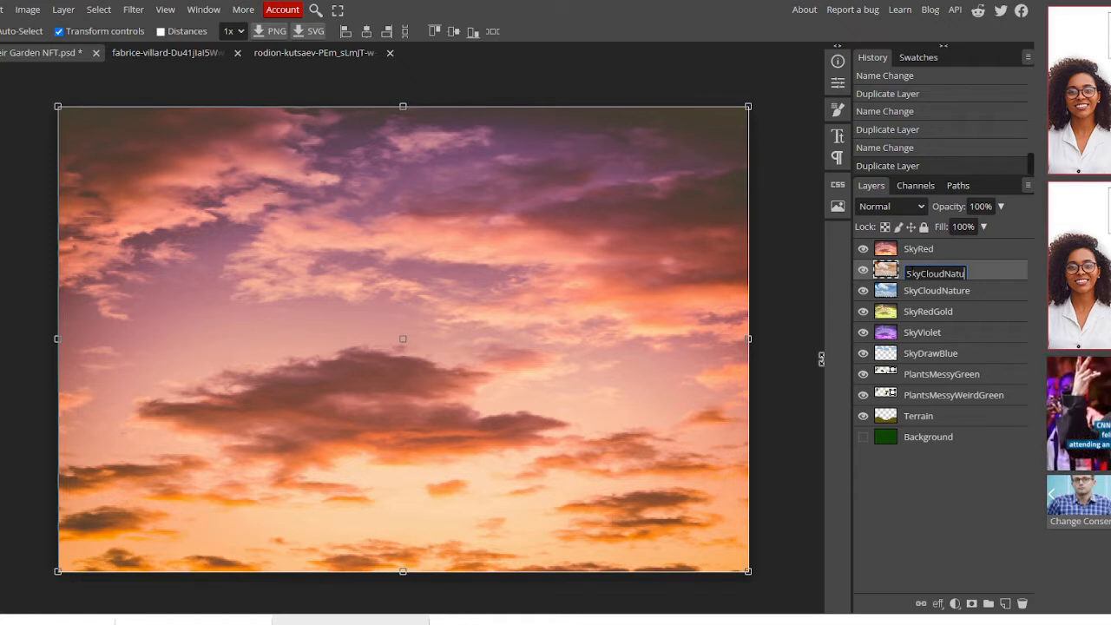
text(re)
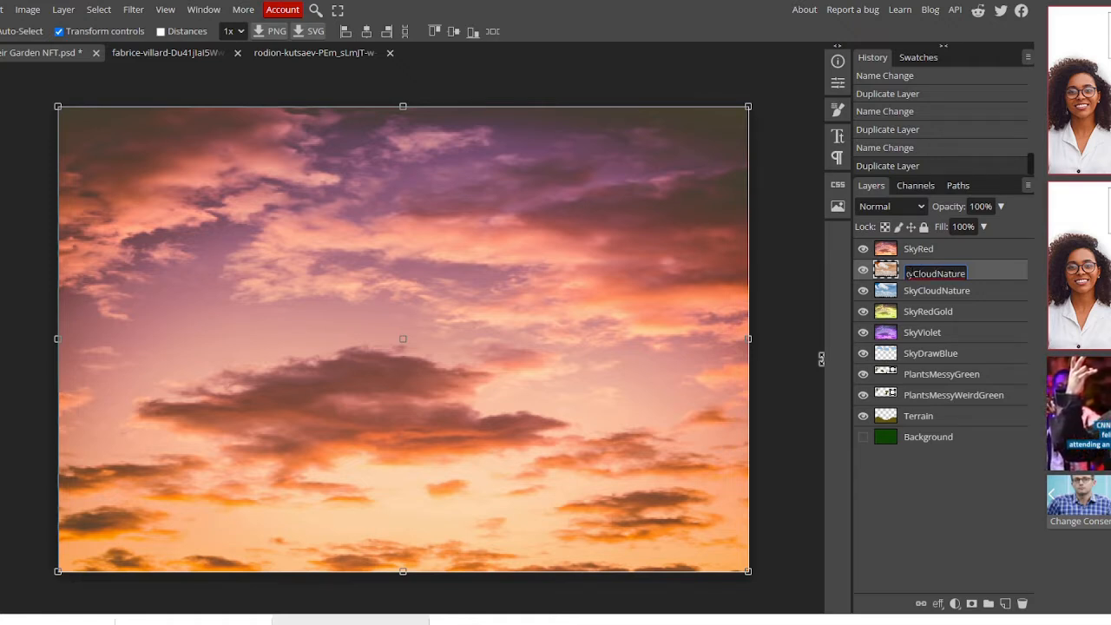
text(Orange)
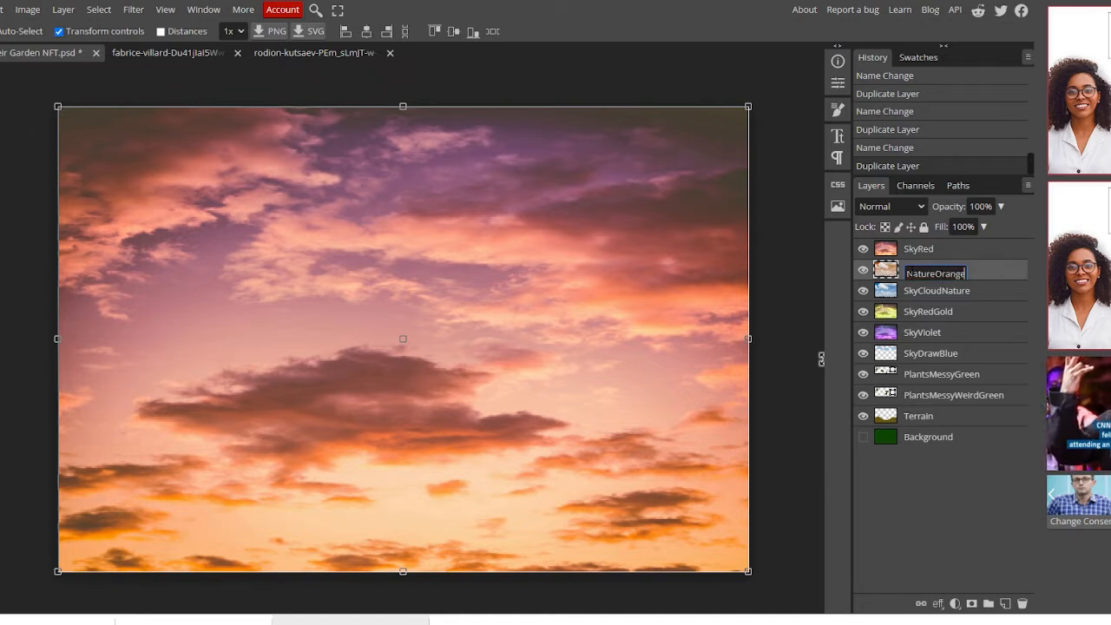
key(Return)
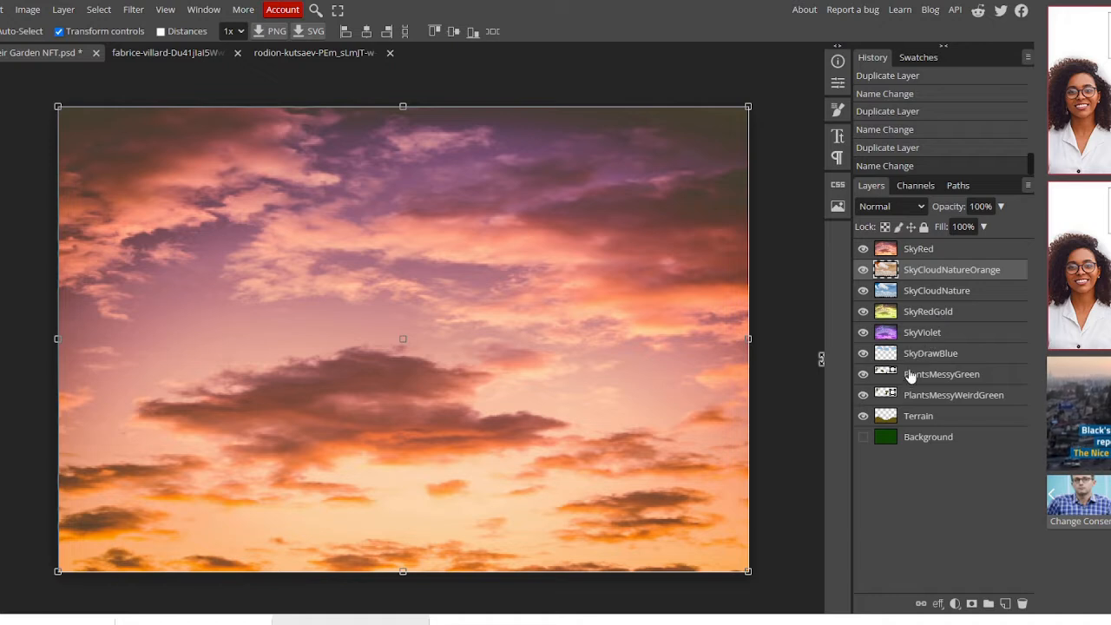
Step: Make SkyDrawBlue the active layer in the Garden NFT document and close the rodion-kutsaev sky photo document
click(940, 359)
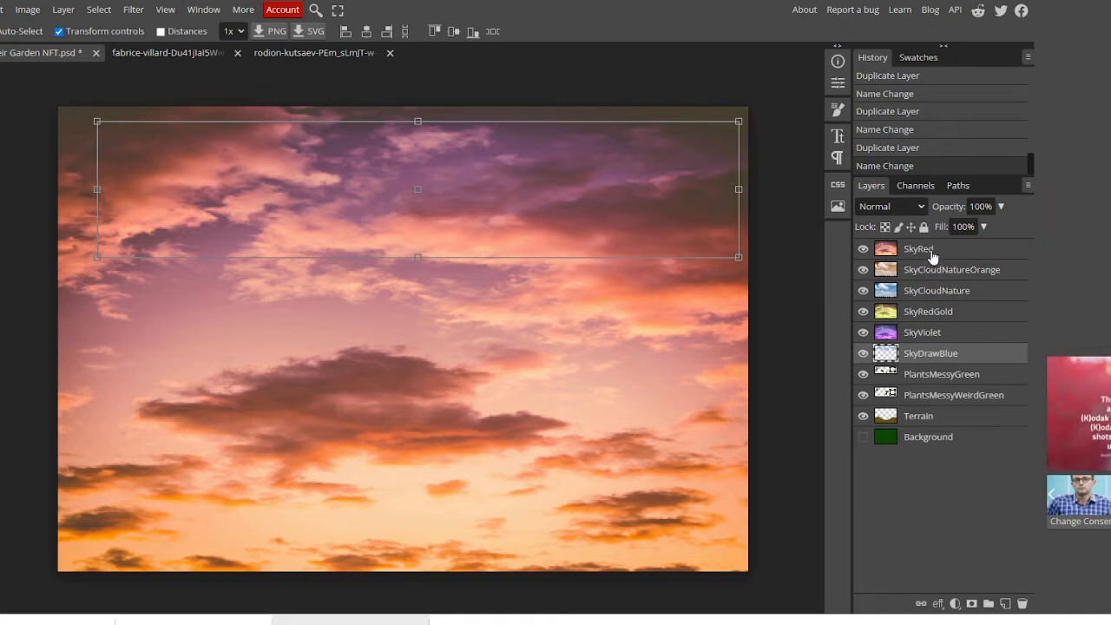
click(258, 53)
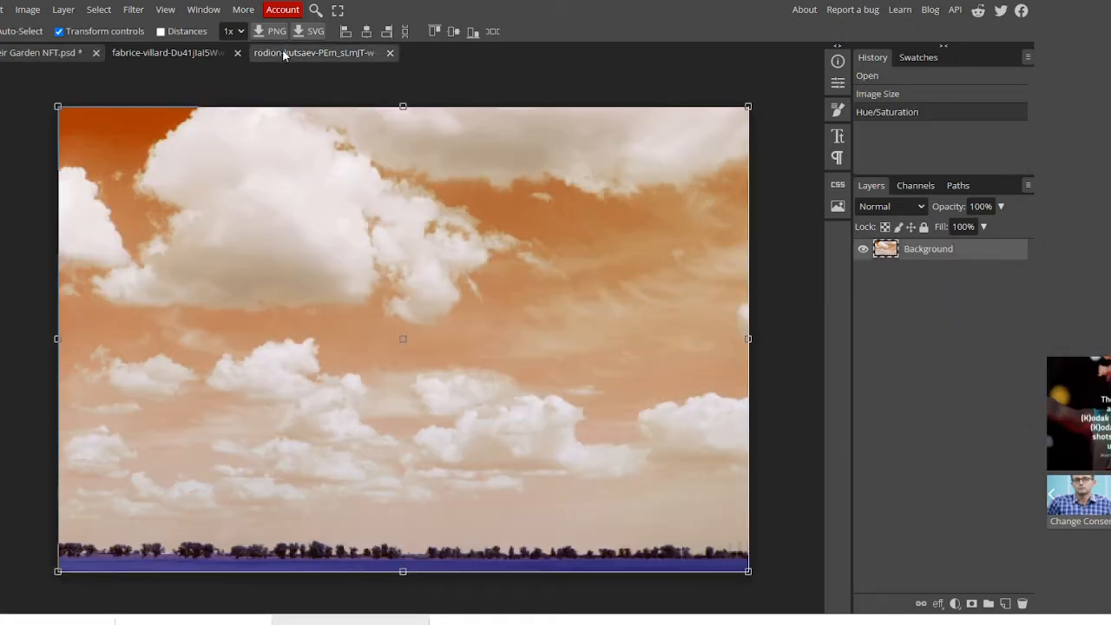
click(390, 52)
click(659, 75)
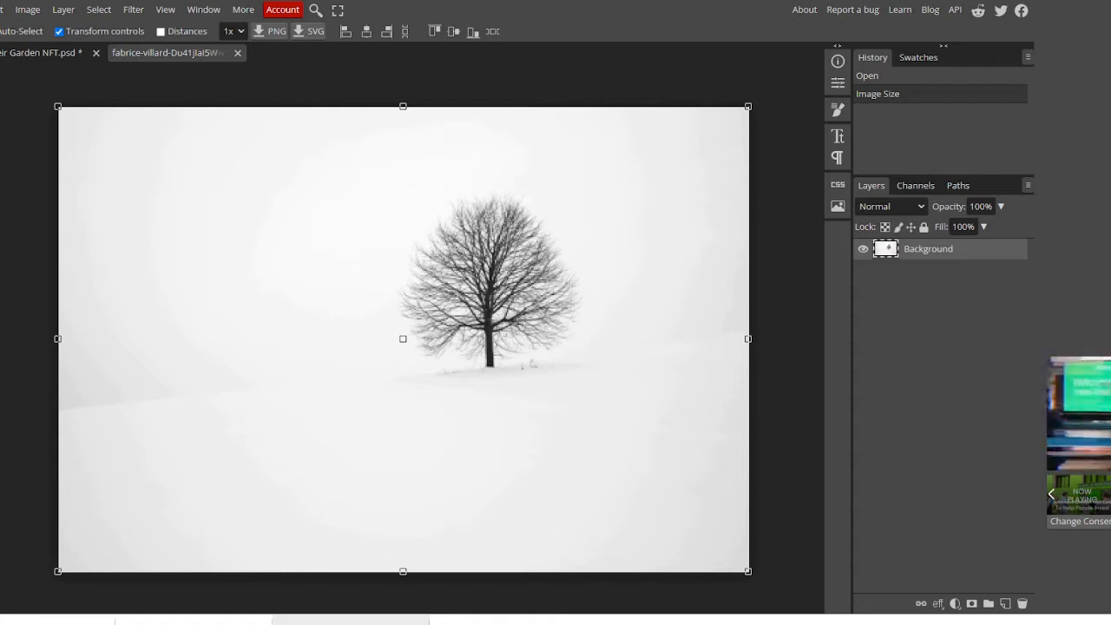
Step: Select the white background around the bare tree with the Magic Wand at tolerance 16 and delete it
right_click(2, 77)
click(26, 76)
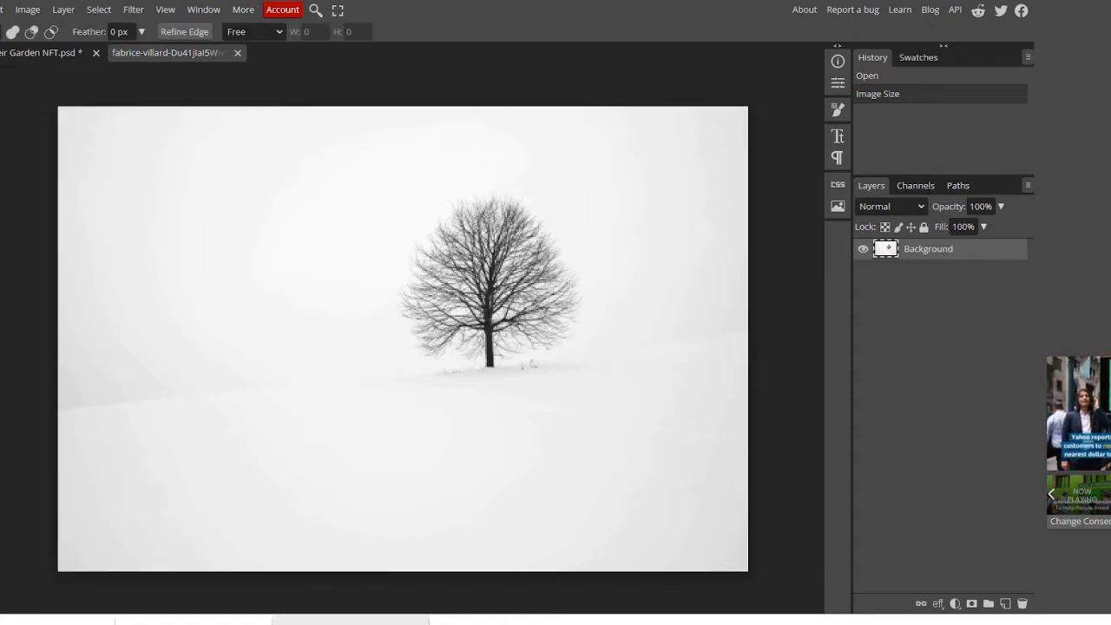
click(2, 97)
click(2, 119)
click(104, 244)
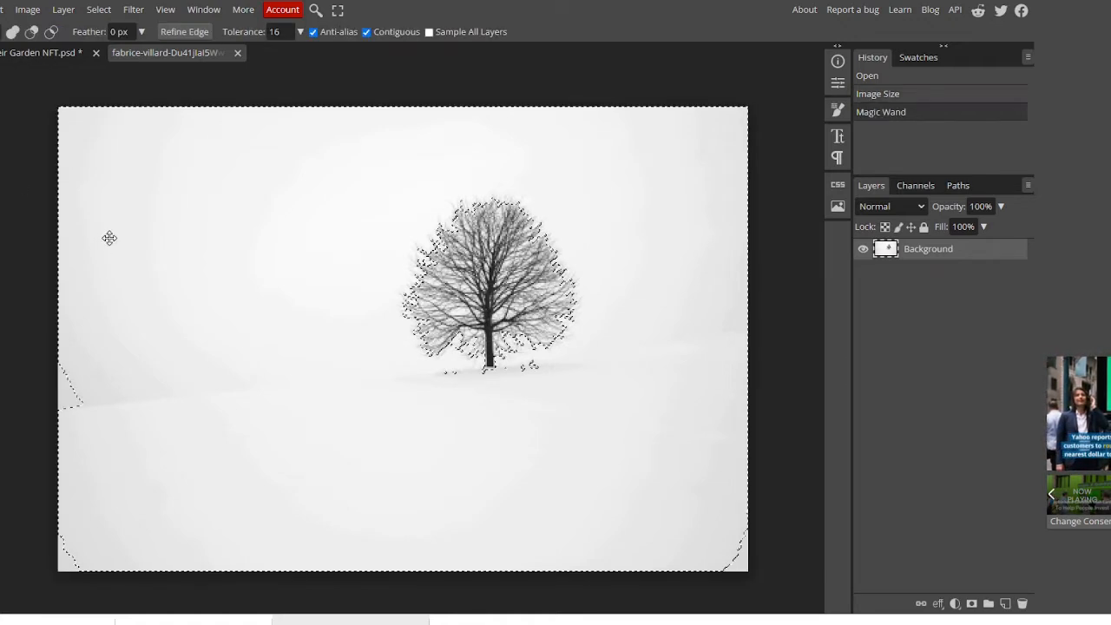
key(Delete)
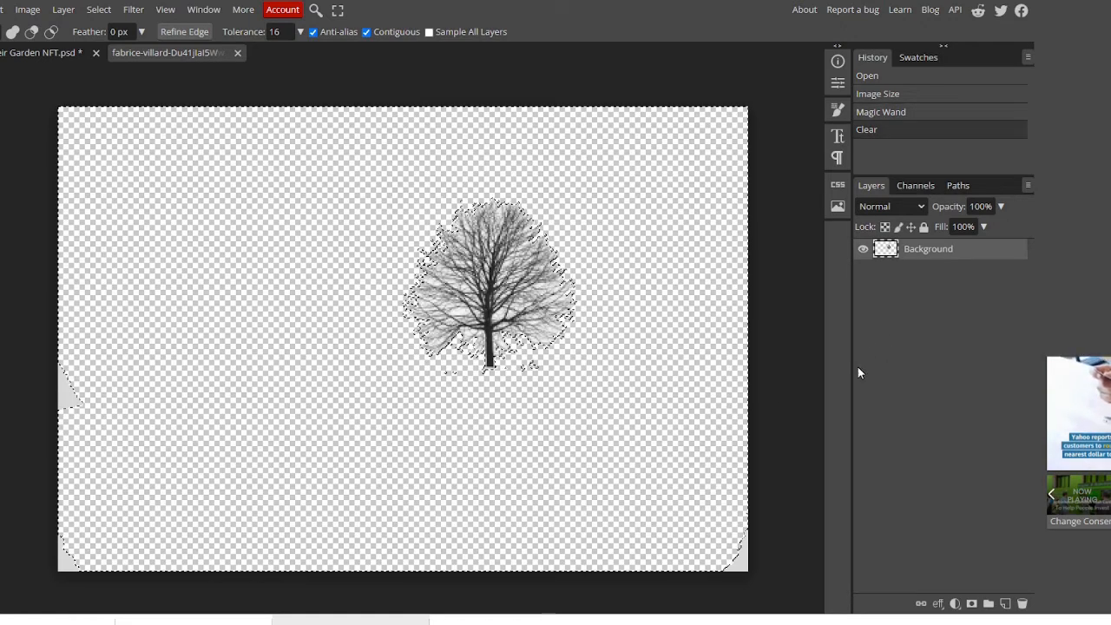
Step: Try to copy the cut-out tree layer into the Garden NFT document
click(603, 288)
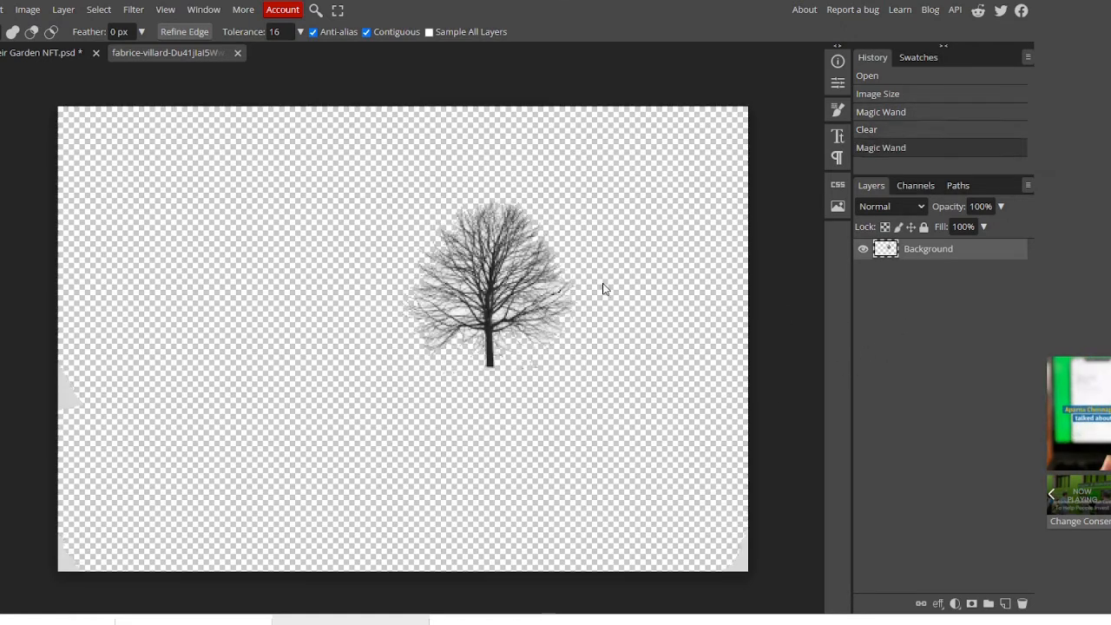
key(v)
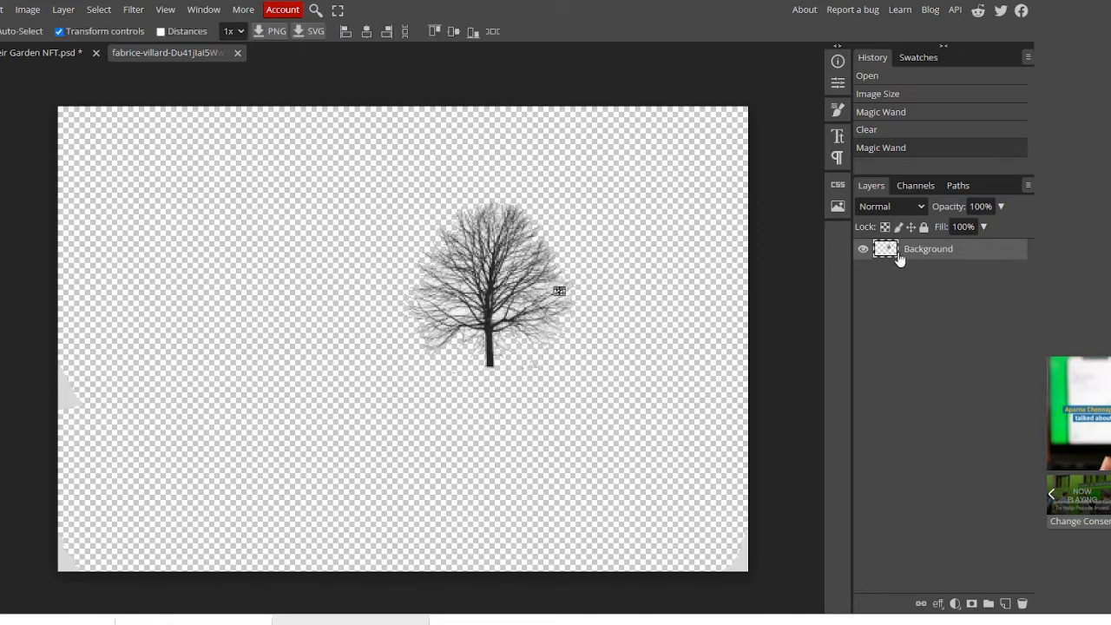
drag(899, 259, 30, 55)
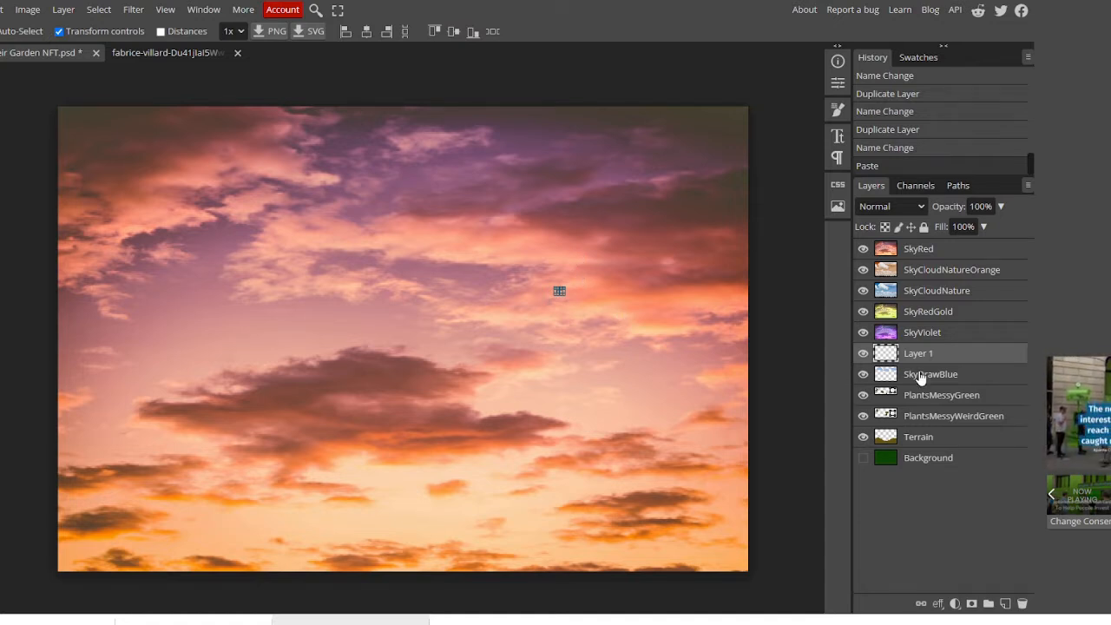
Step: Hide the SkyRed, SkyCloudNatureOrange, SkyCloudNature, SkyRedGold and SkyViolet layers
click(863, 249)
click(862, 270)
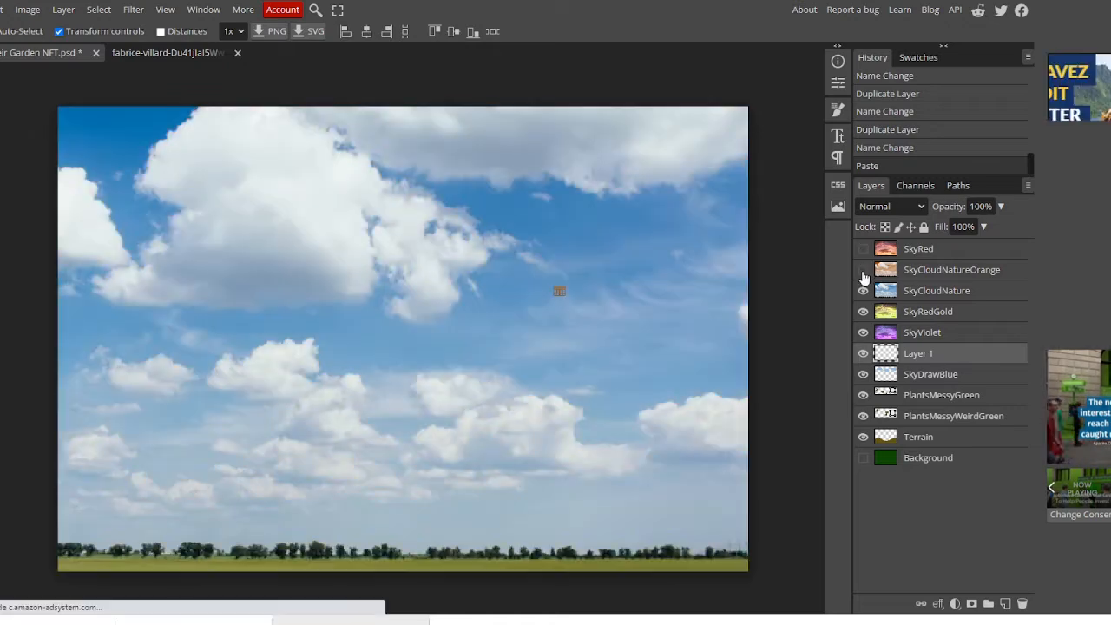
click(862, 291)
click(862, 311)
click(863, 332)
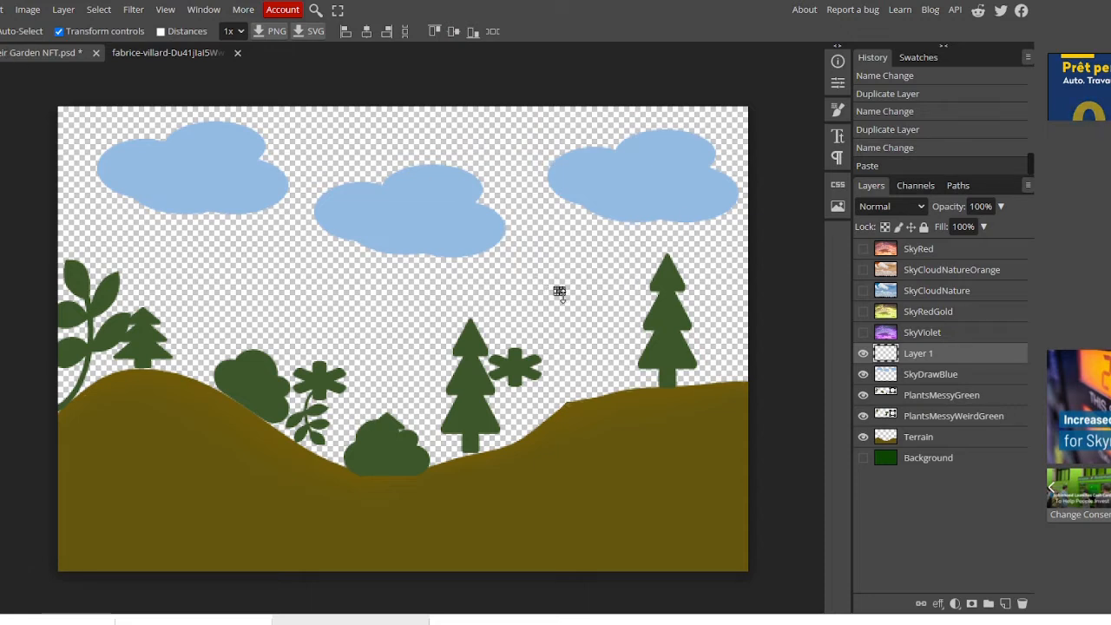
Step: Enlarge the tiny pasted fragment on Layer 1 with Free Transform and delete it
key(ctrl+t)
drag(560, 299, 580, 346)
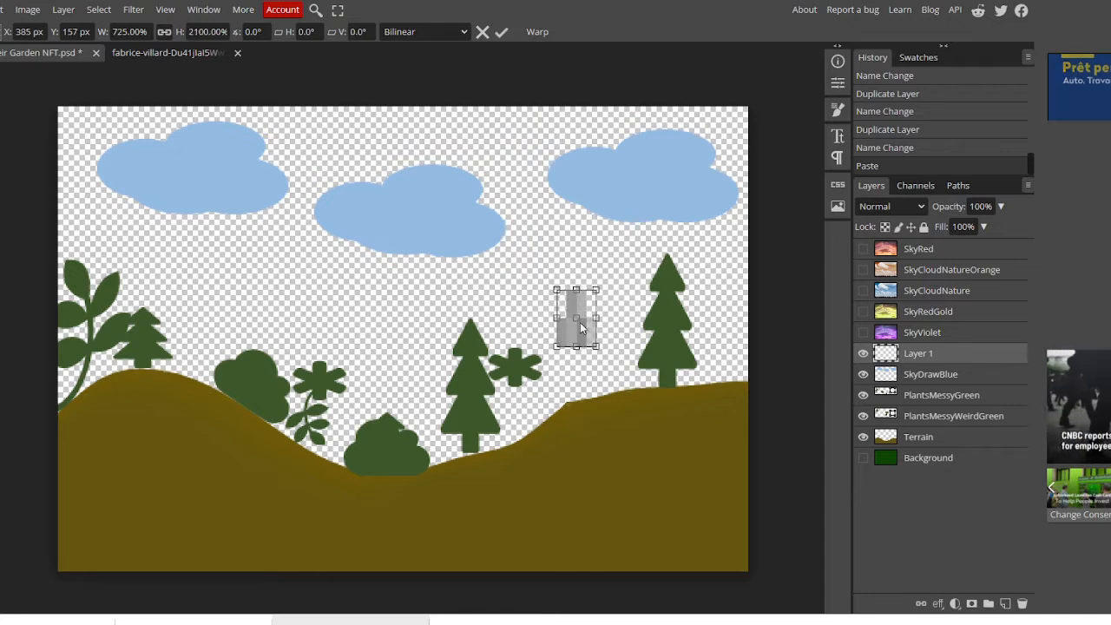
key(Return)
key(Delete)
Step: In the tree photo document, nudge the tree slightly to the right and clear the remaining selection
click(171, 52)
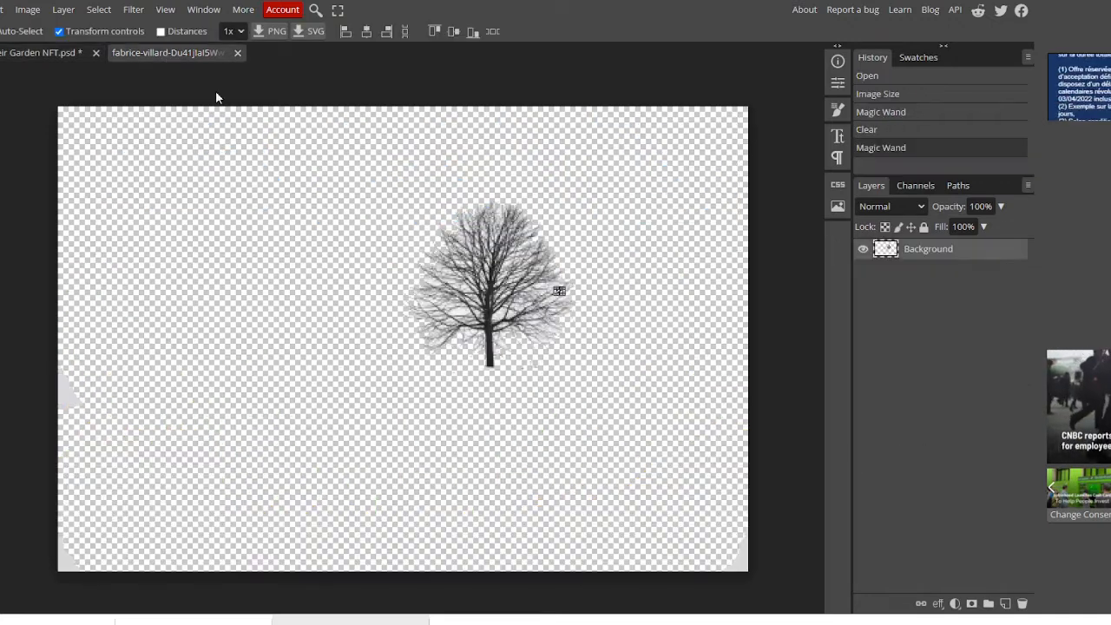
drag(572, 326, 577, 326)
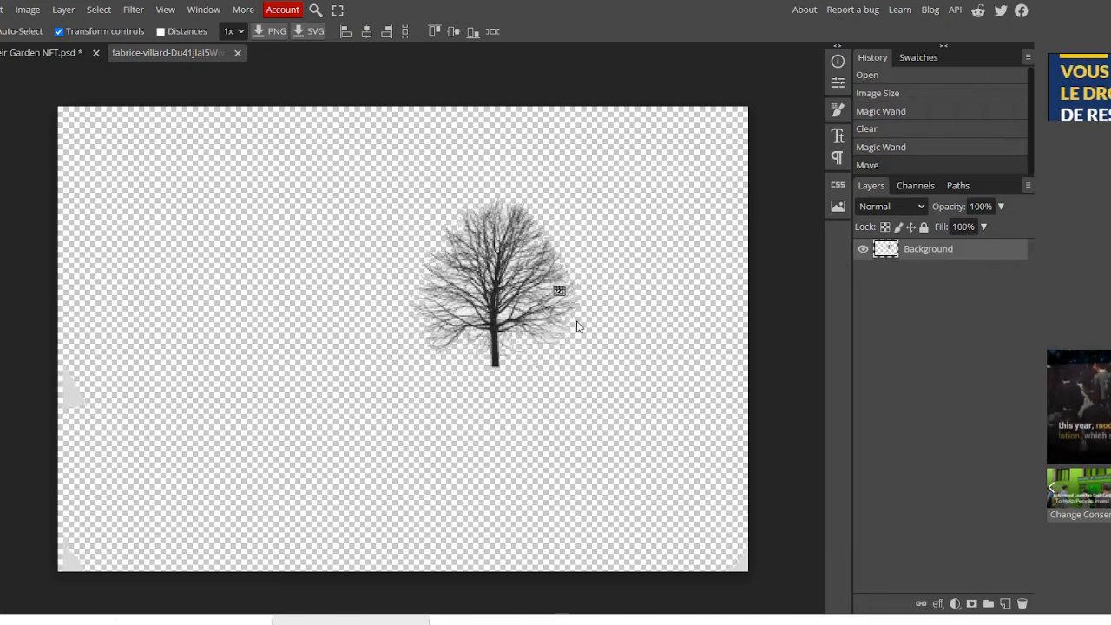
key(m)
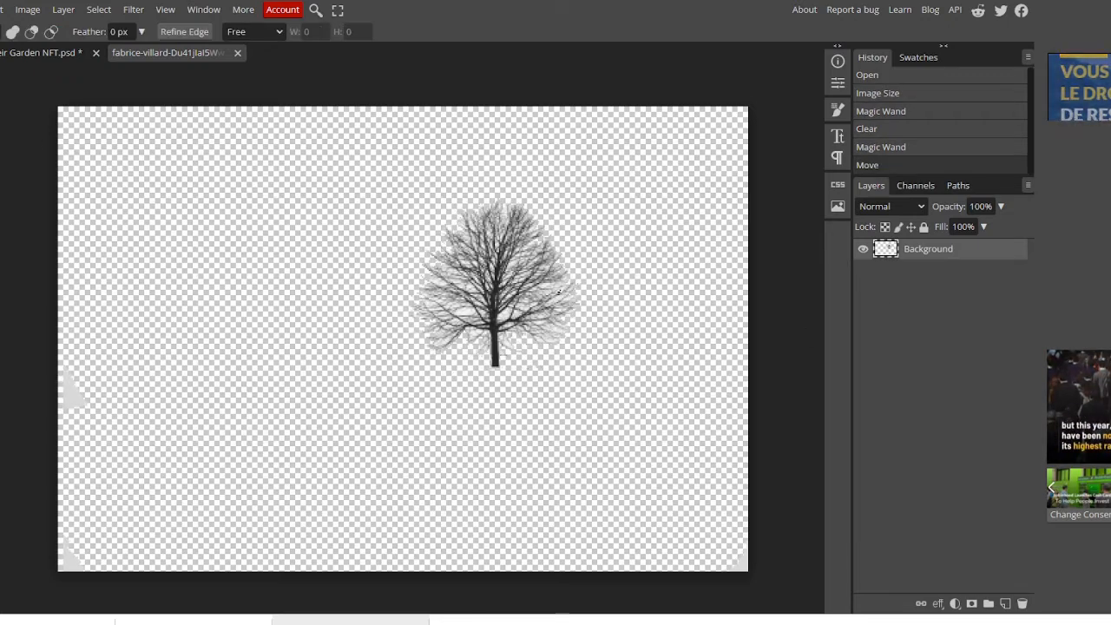
click(198, 191)
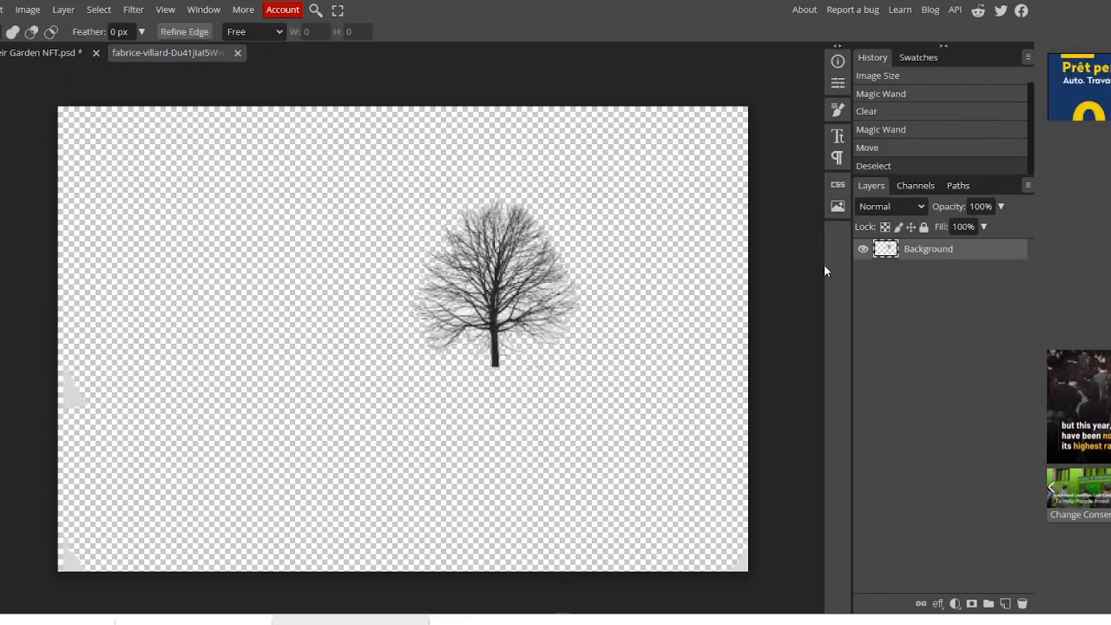
Step: Scale the tree layer down to about 98% width and 97% height
key(v)
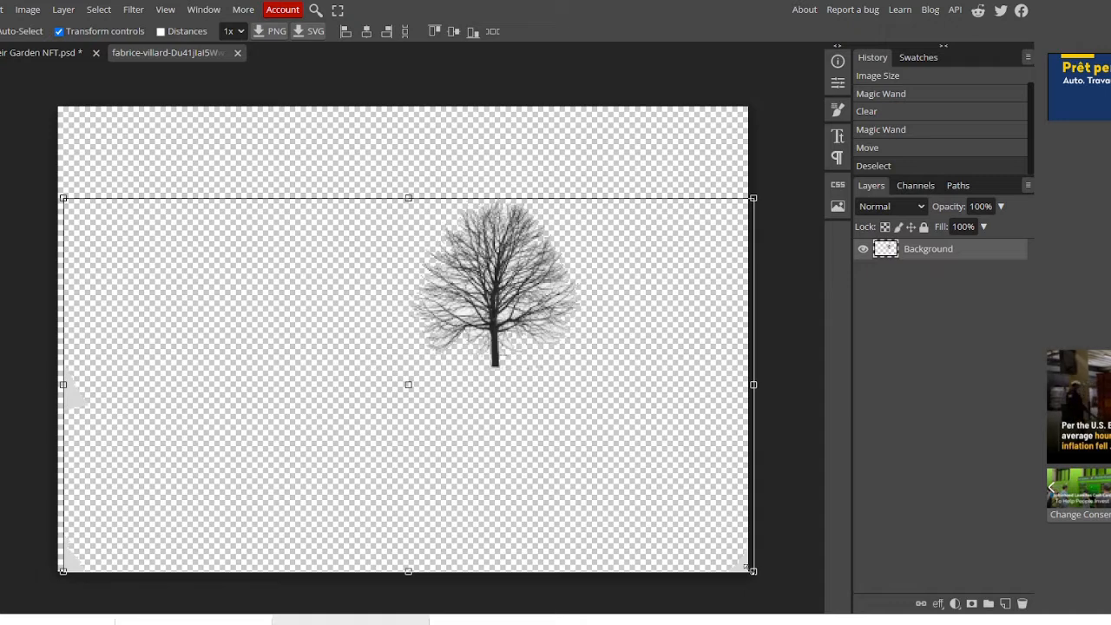
drag(753, 570, 739, 561)
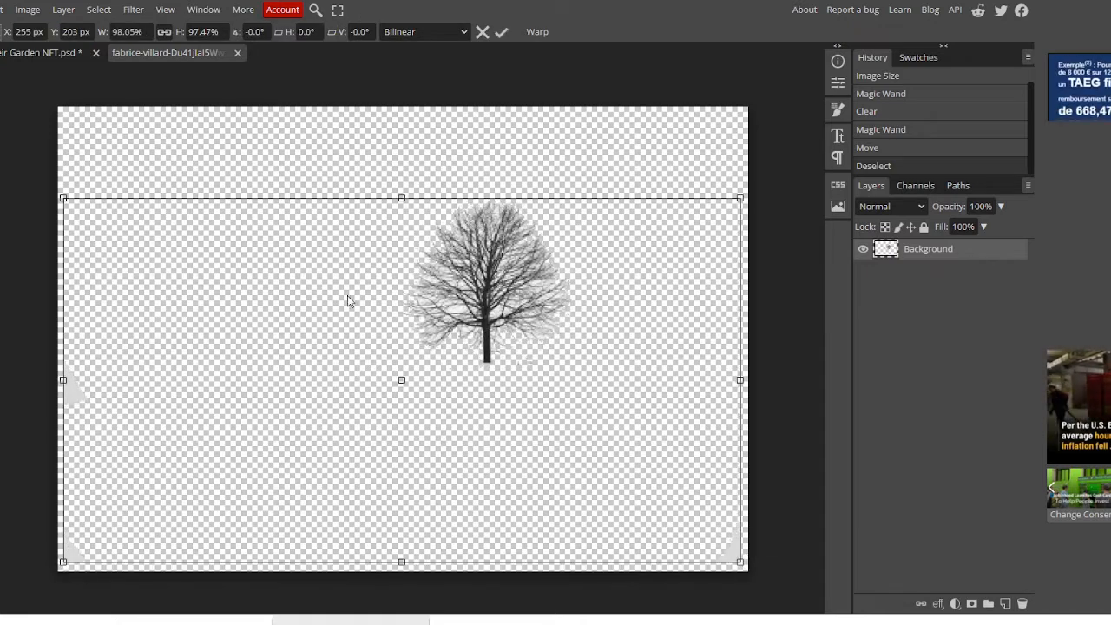
key(l)
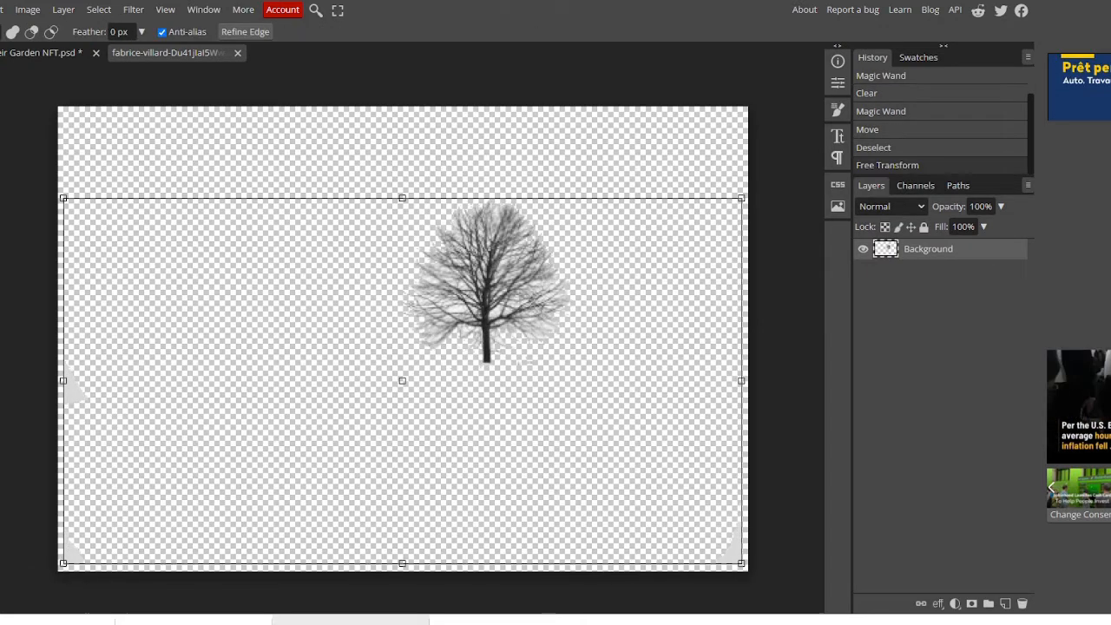
Step: Remove the three grey background remnants at the image's left edge and two bottom corners with the Magic Wand
key(w)
click(76, 392)
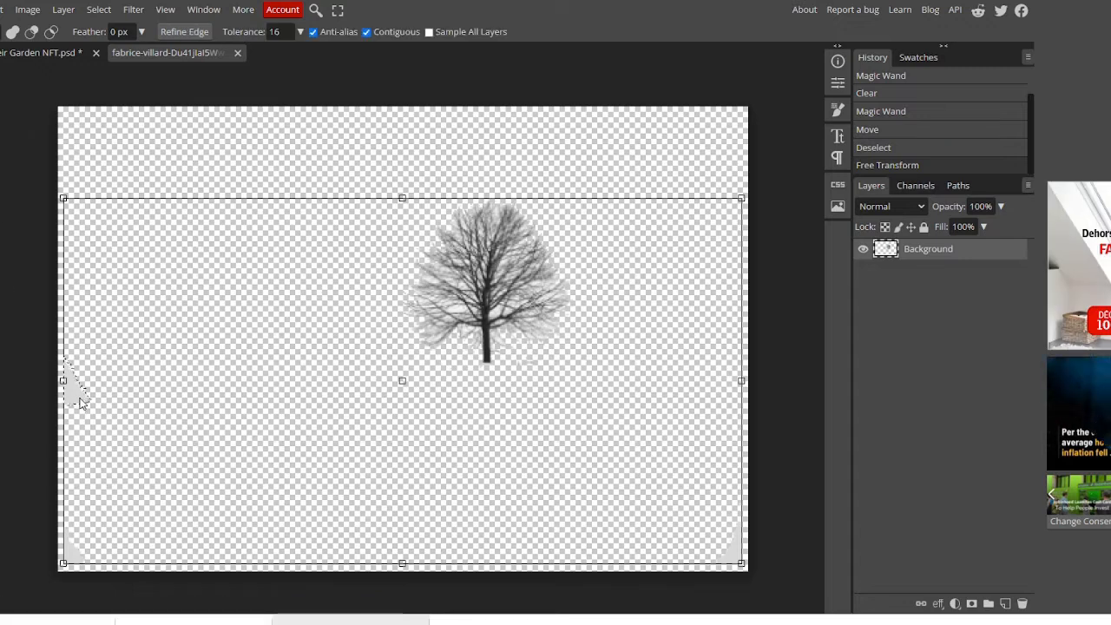
key(Delete)
click(84, 547)
key(Delete)
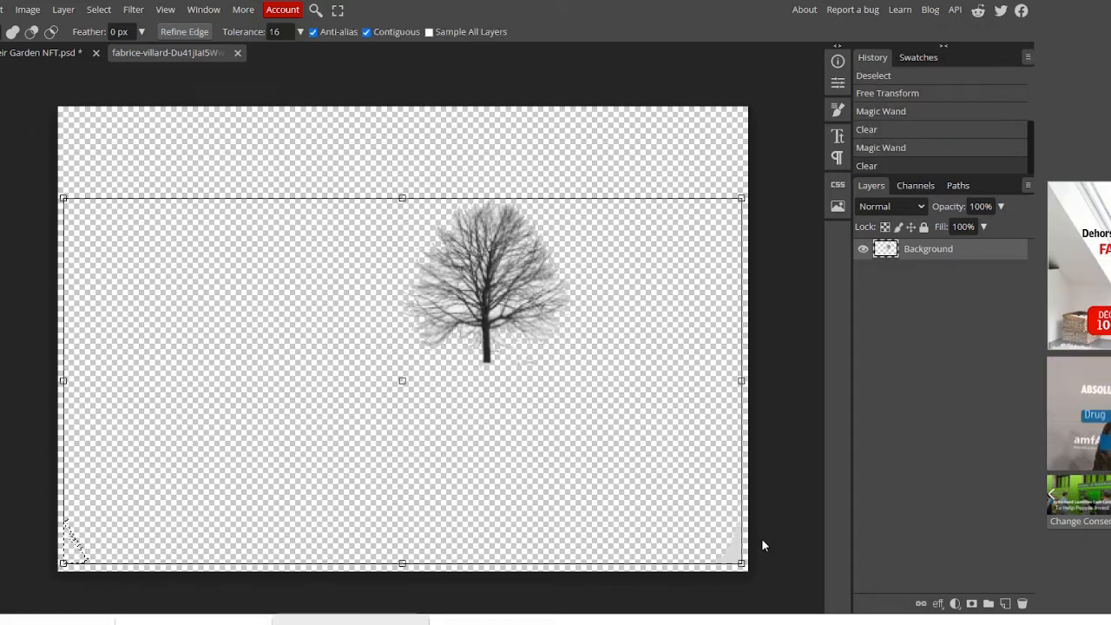
click(739, 559)
key(Delete)
Step: Select the empty area around the tree with the Magic Wand and discard that selection
click(707, 247)
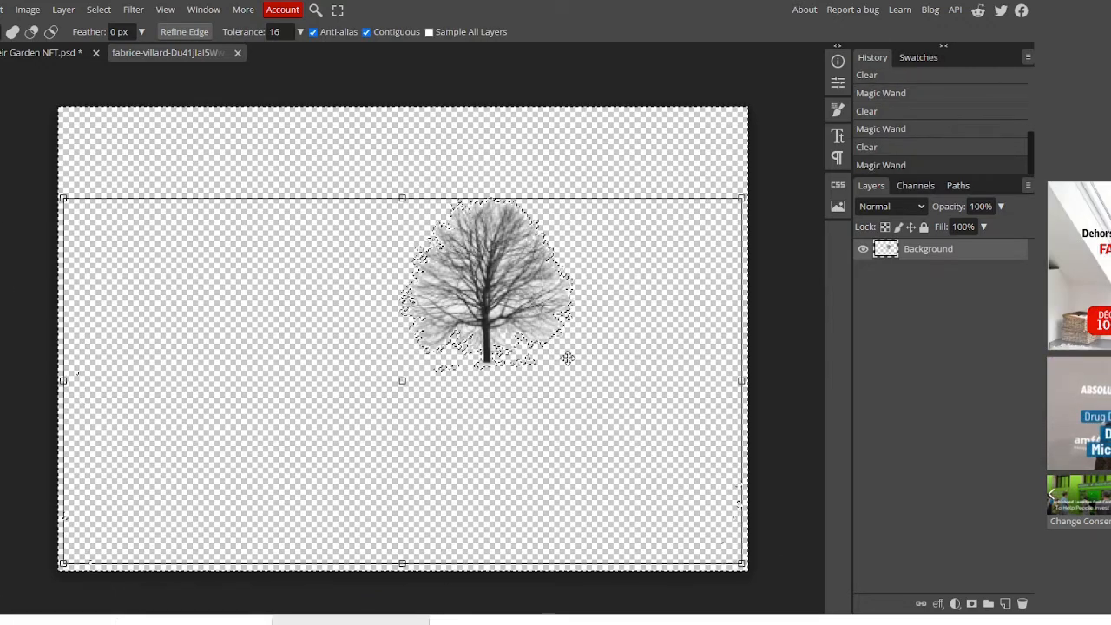
click(438, 458)
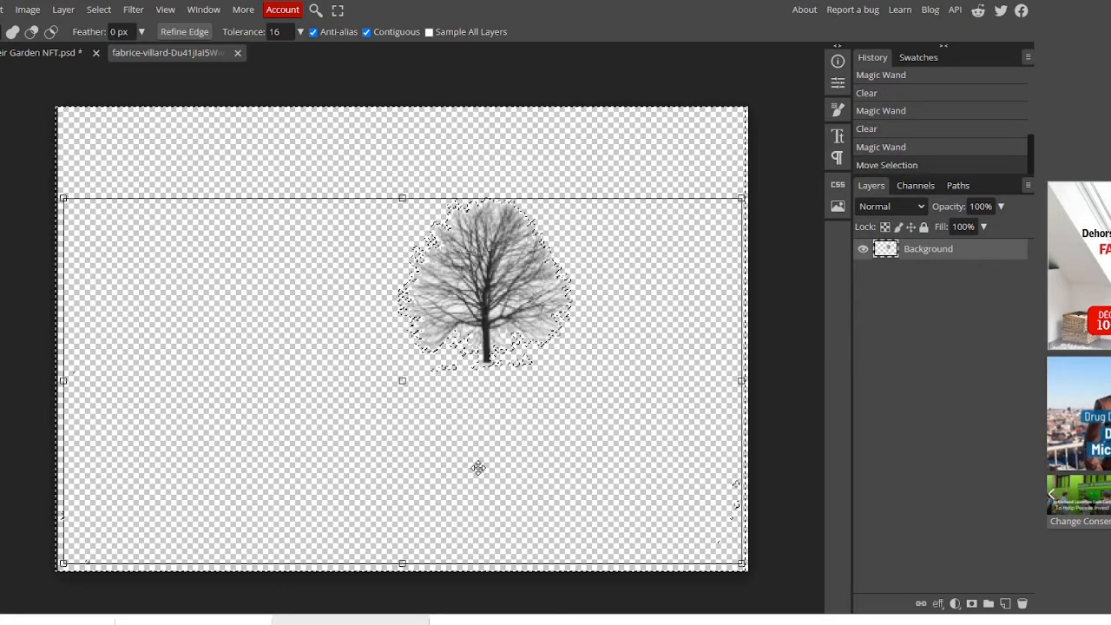
key(ctrl+d)
mouse_move(890, 250)
mouse_down()
mouse_move(824, 225)
mouse_move(907, 257)
mouse_up()
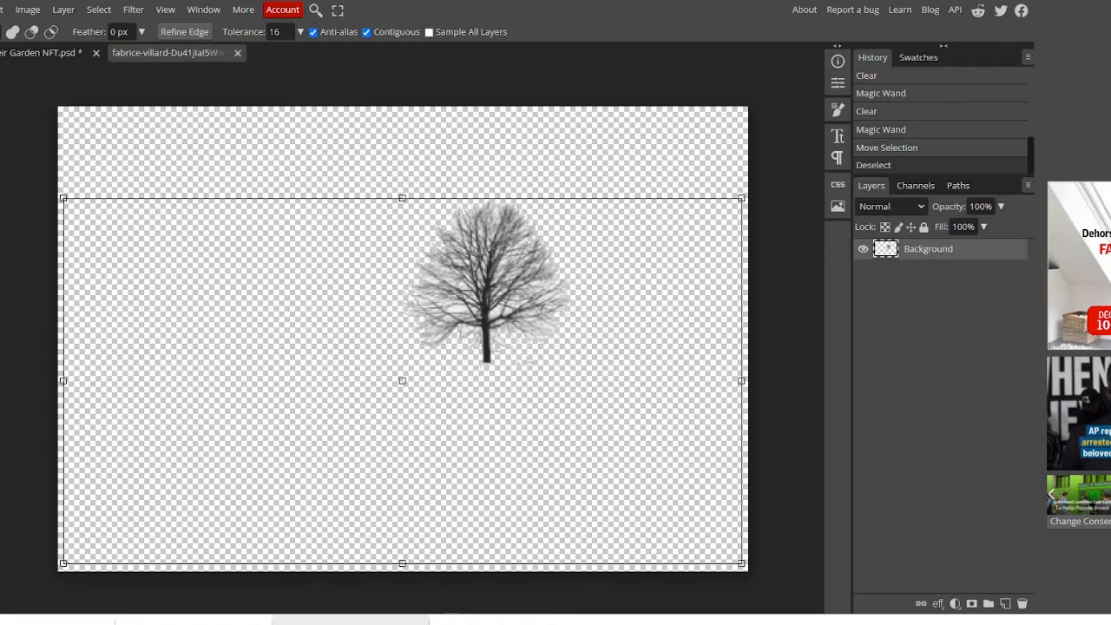
key(v)
key(ctrl+t)
key(Return)
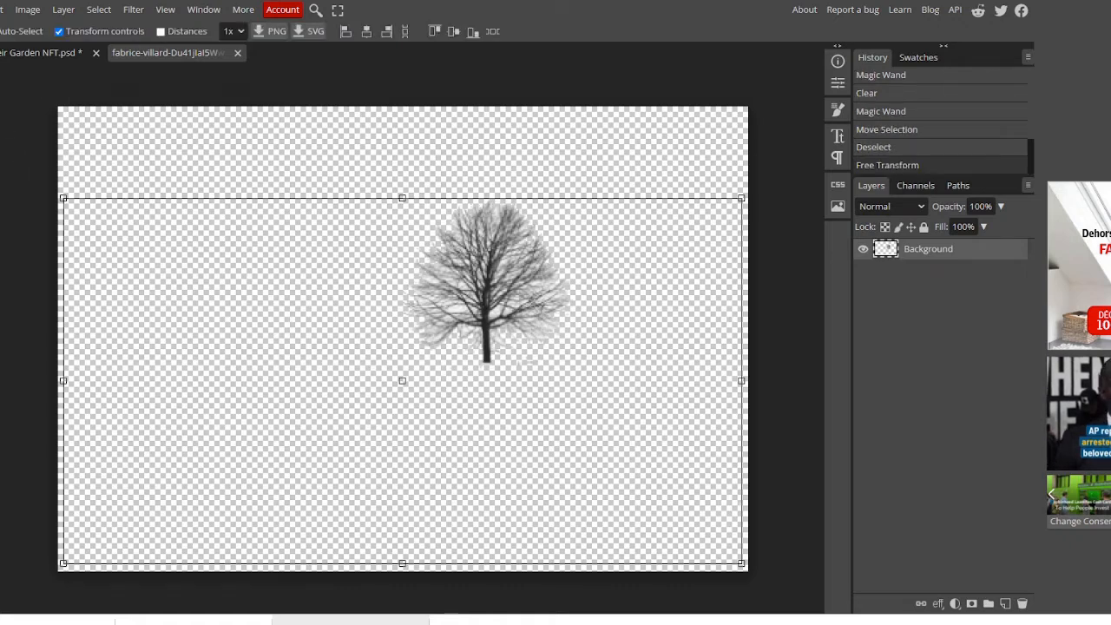
Step: Clear the leftover pixels on the left and right sides of the tree using rectangular selections
key(ctrl+t)
key(m)
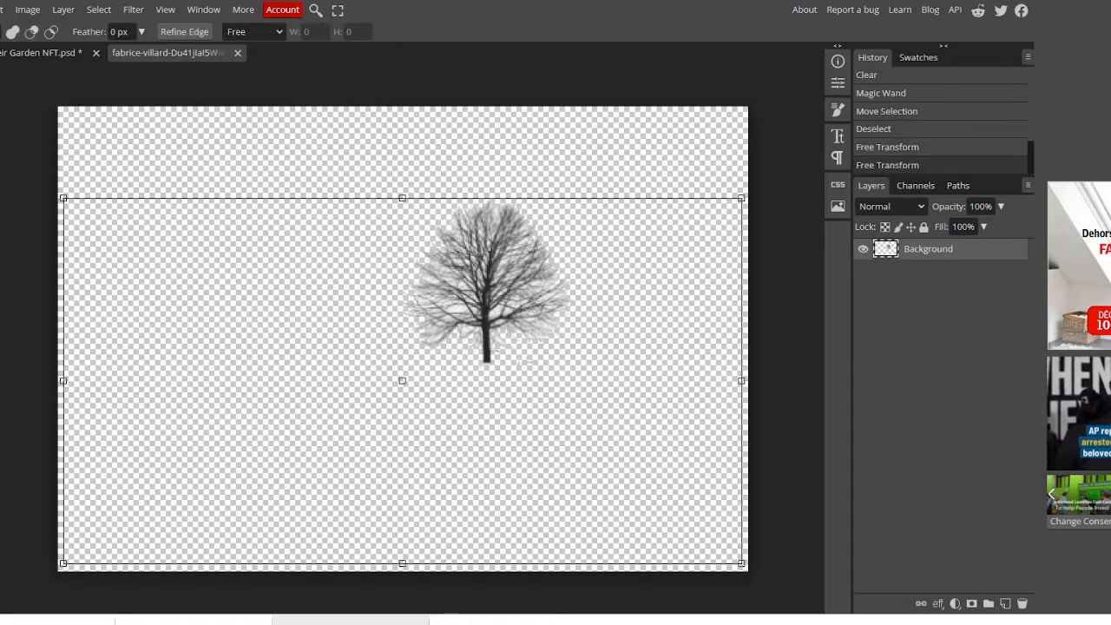
drag(32, 149, 364, 604)
key(Delete)
drag(597, 104, 775, 597)
key(Delete)
Step: Clear the leftover pixels in the empty area below the tree with rectangular selections, then deselect everything
drag(744, 363, 655, 399)
click(796, 434)
key(Delete)
drag(781, 434, 66, 577)
click(632, 227)
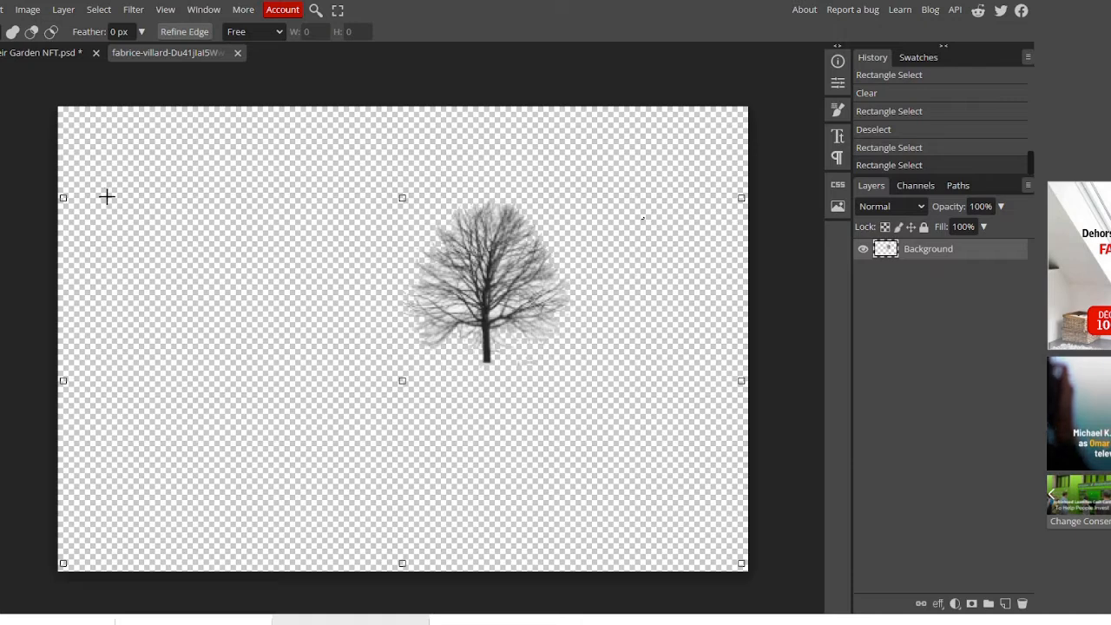
click(75, 156)
click(12, 147)
click(0, 71)
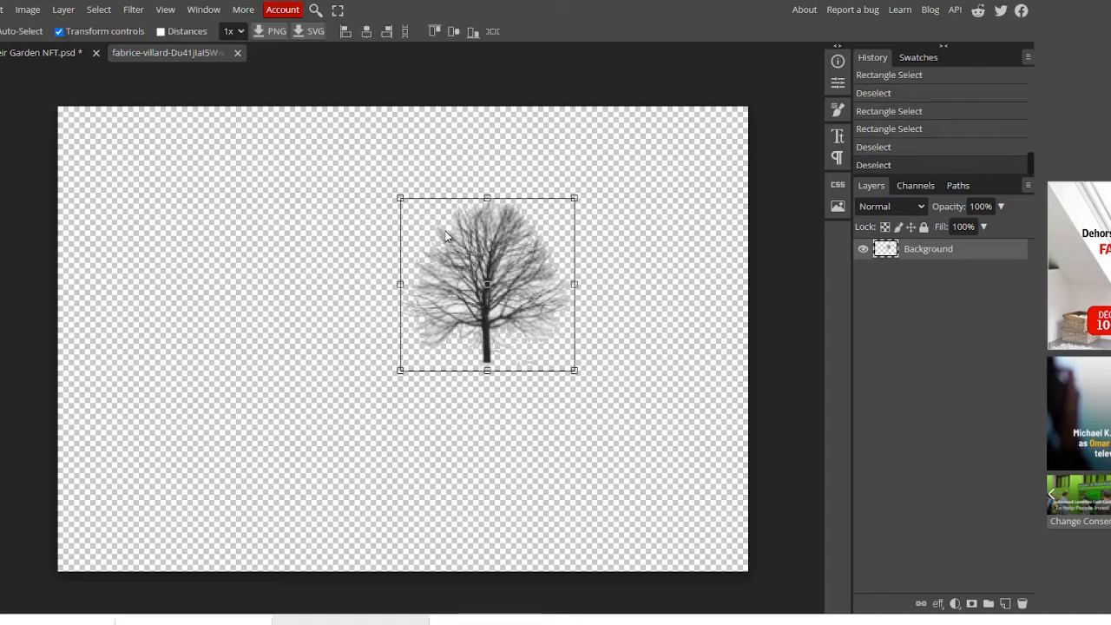
Step: Copy the tree layer into the garden document and hide all five photo sky layers, from SkyViolet up to SkyRed
drag(885, 249, 41, 52)
drag(521, 313, 607, 351)
click(863, 332)
click(862, 312)
click(862, 291)
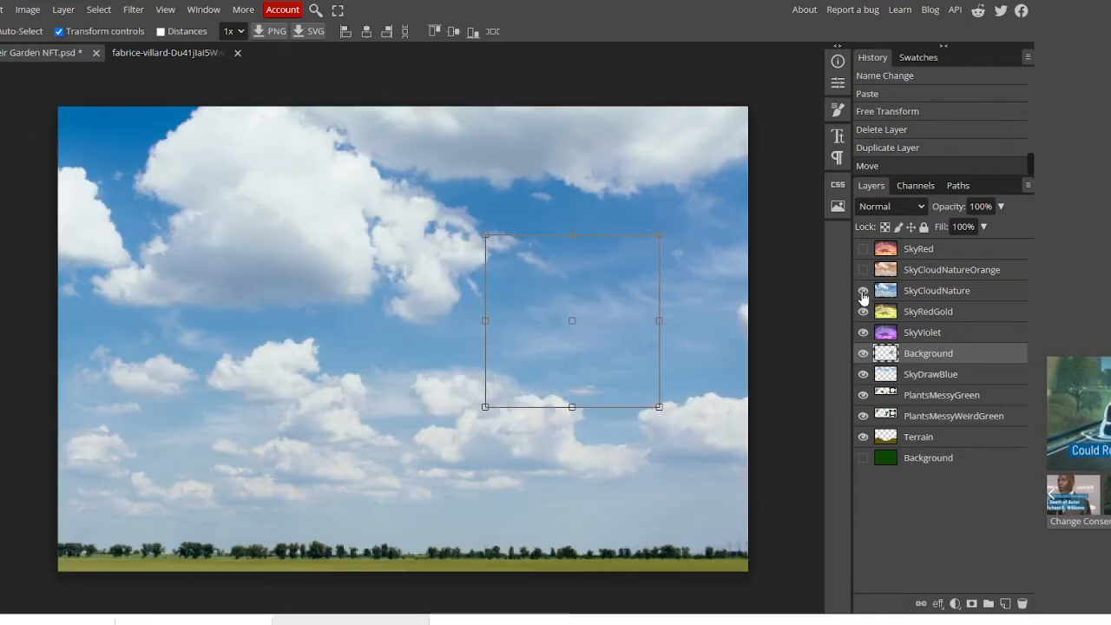
click(862, 270)
click(862, 249)
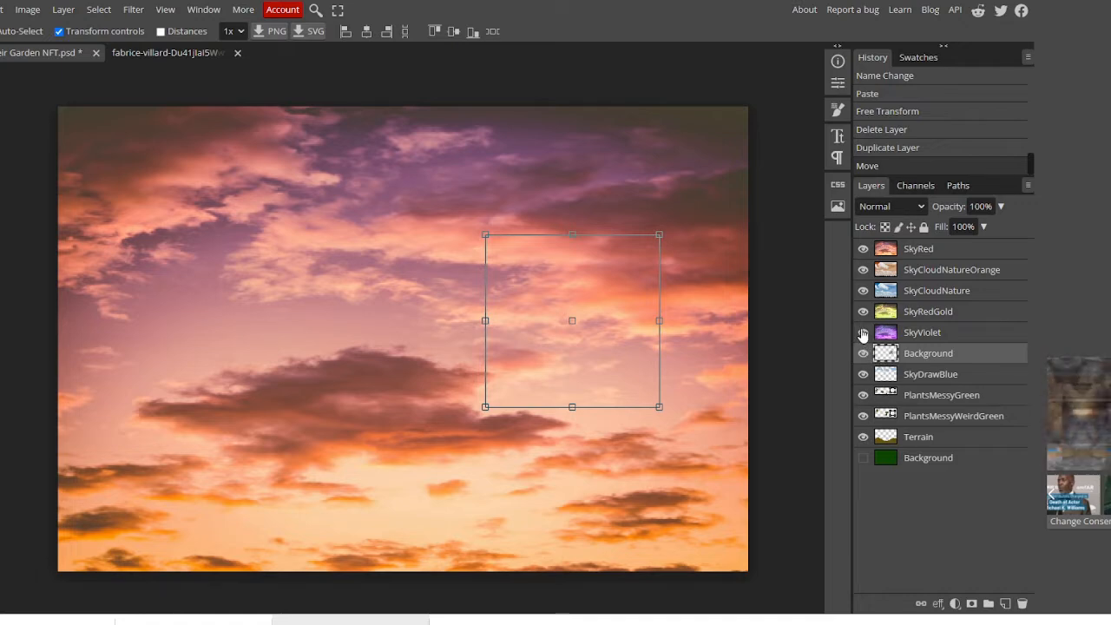
drag(862, 332, 862, 249)
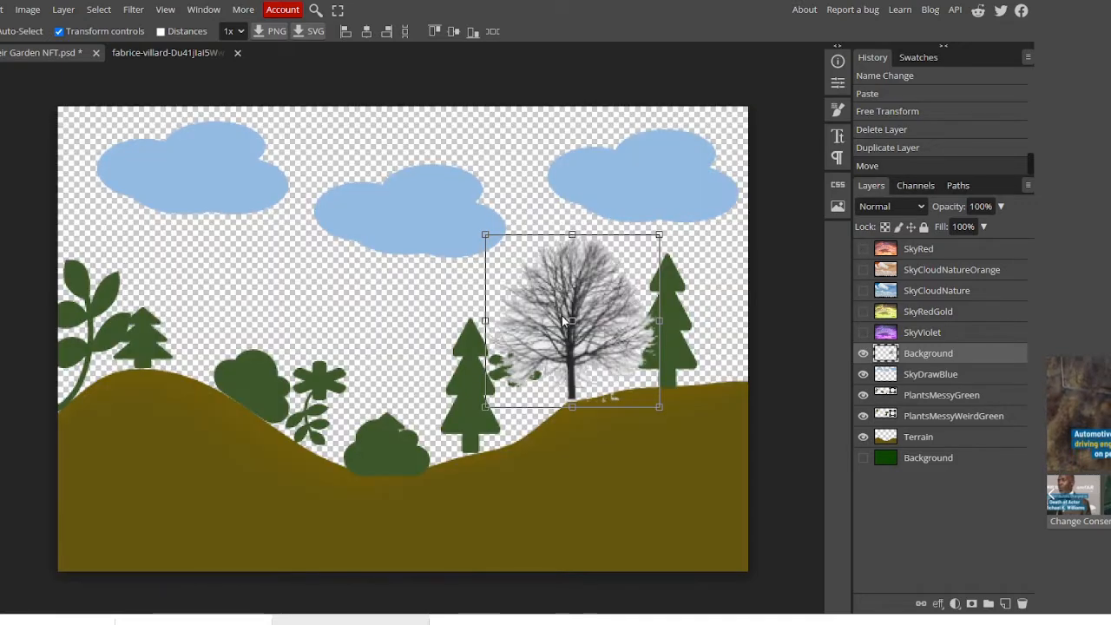
Step: Move the tree into the terrain's central valley and clear the pale remnants around its trunk base with the Lasso
drag(562, 321, 381, 389)
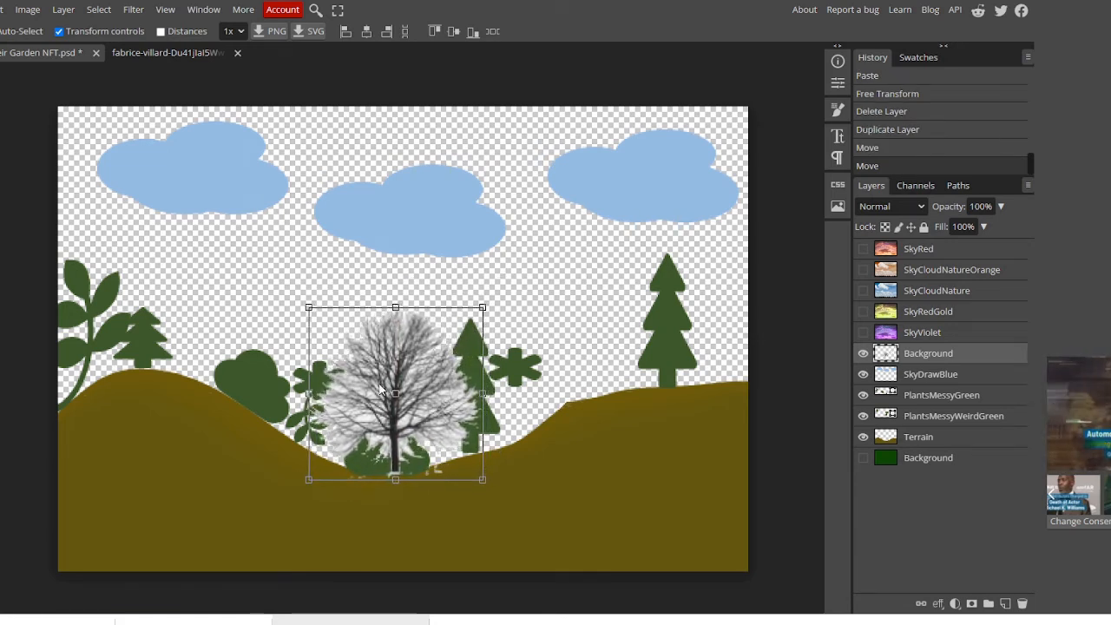
scroll(379, 389, up, 4)
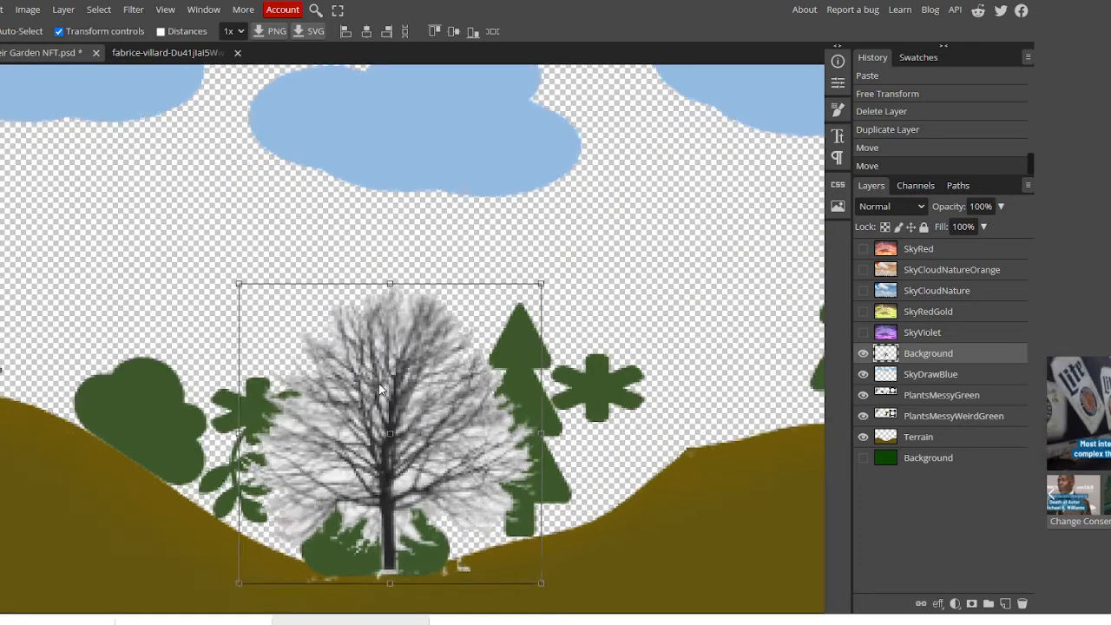
scroll(362, 391, down, 1)
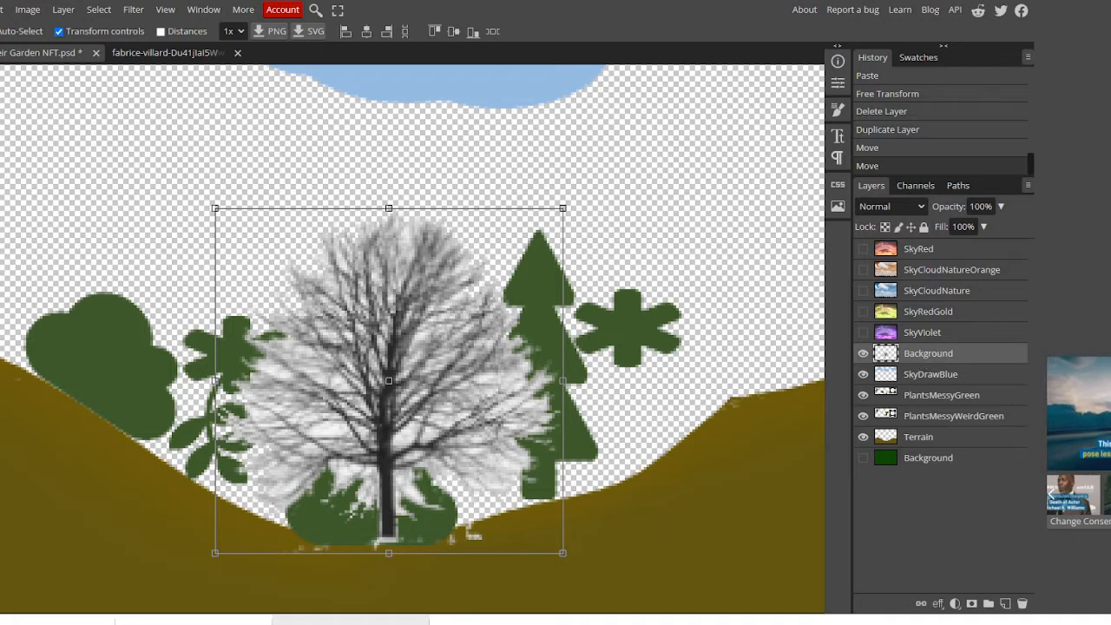
key(l)
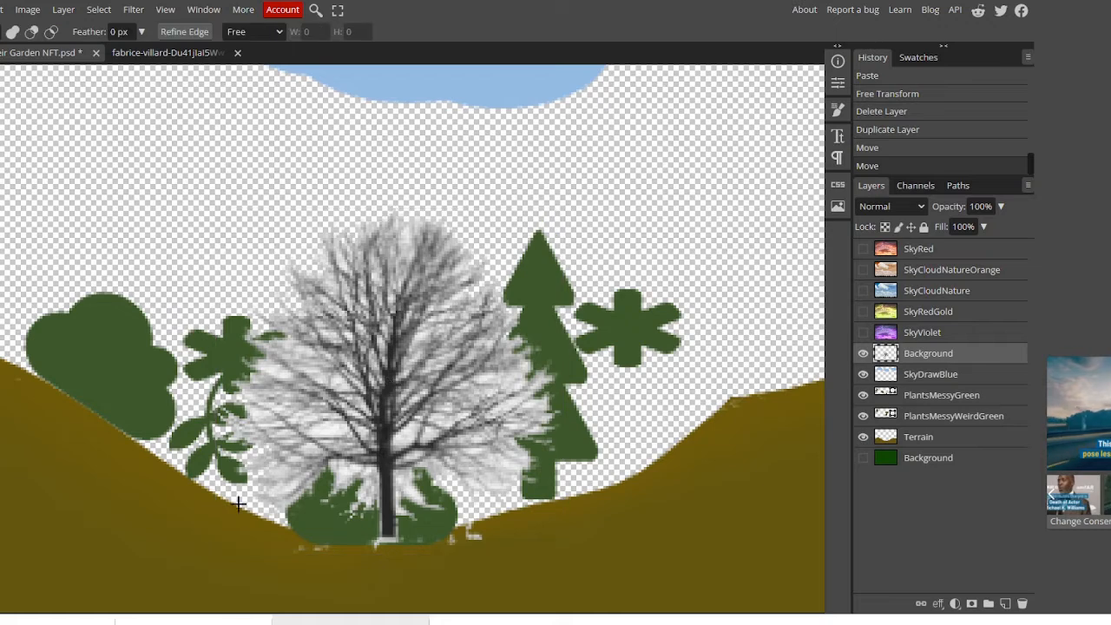
key(l)
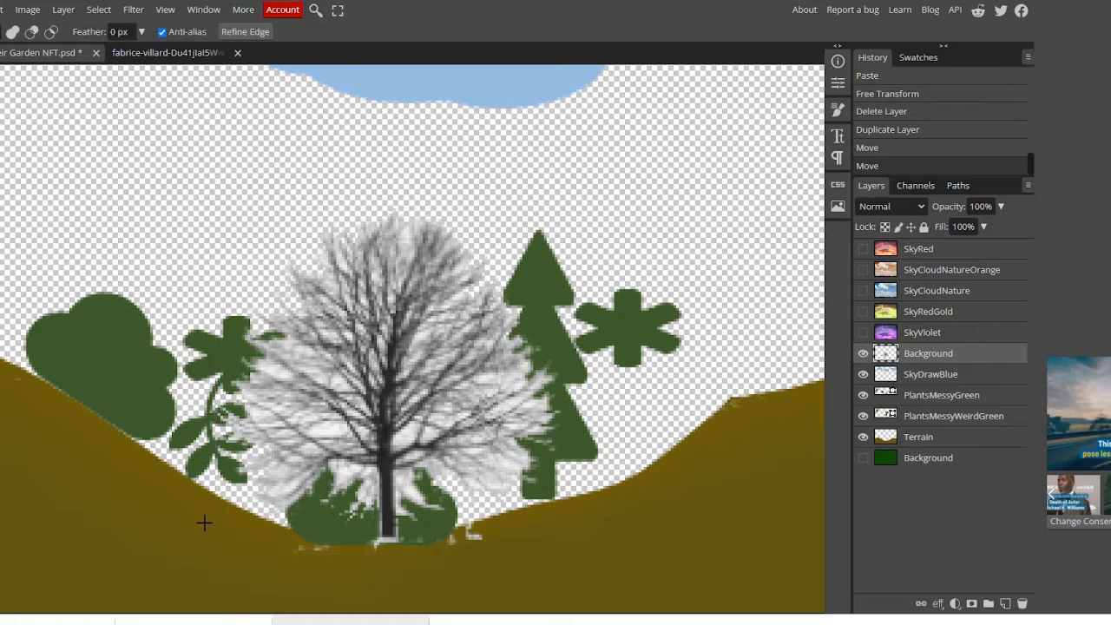
mouse_move(242, 514)
mouse_down()
mouse_move(296, 520)
mouse_move(330, 482)
mouse_move(363, 489)
mouse_up()
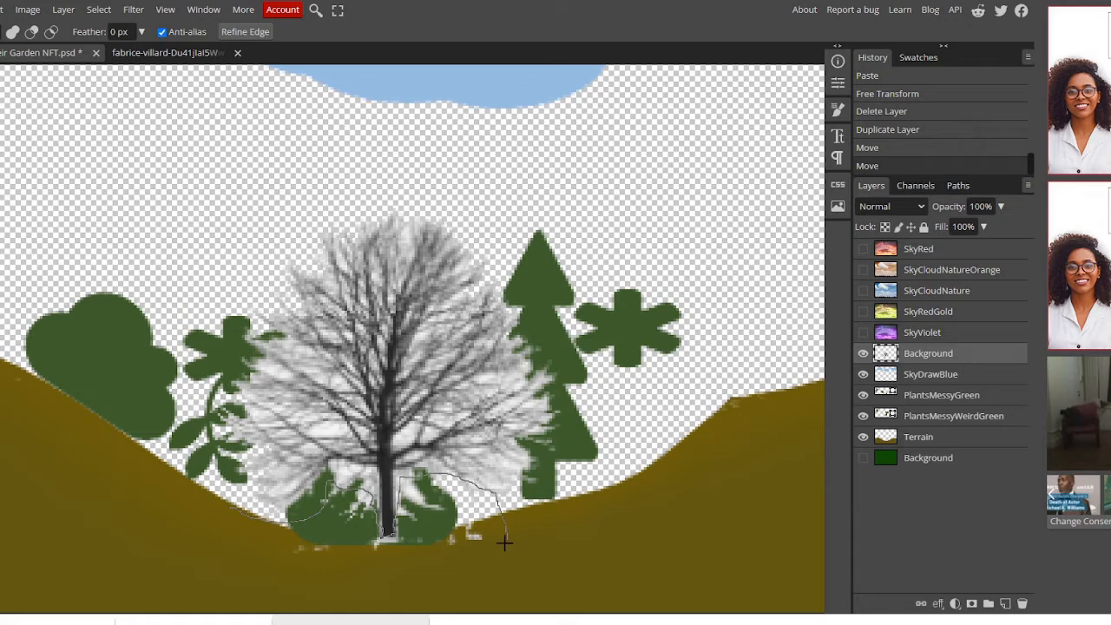
drag(205, 549, 207, 548)
key(Delete)
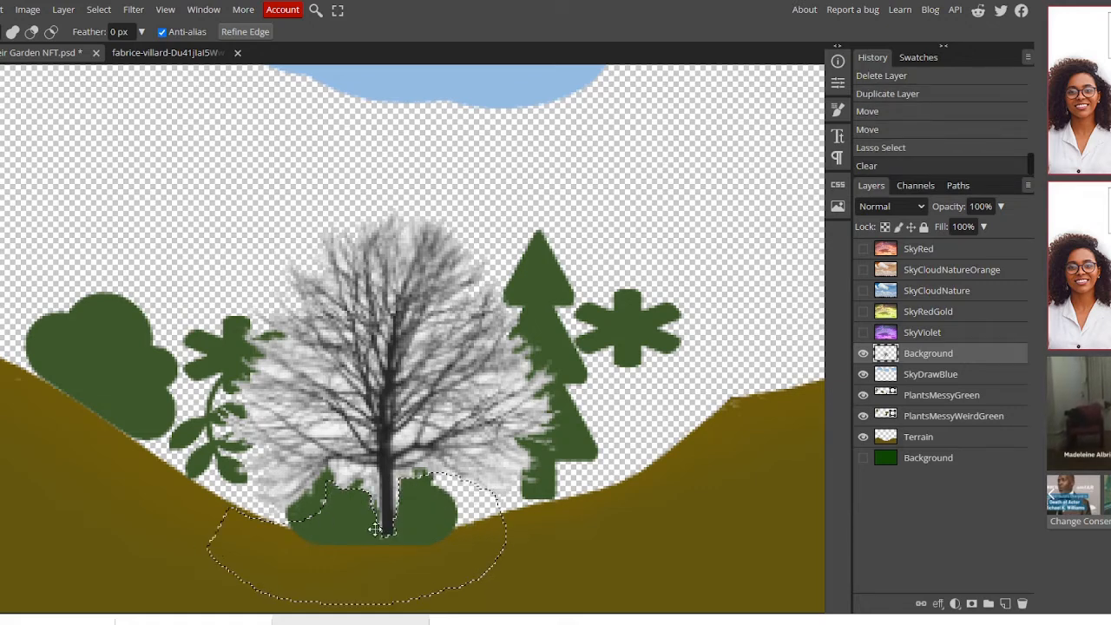
click(699, 514)
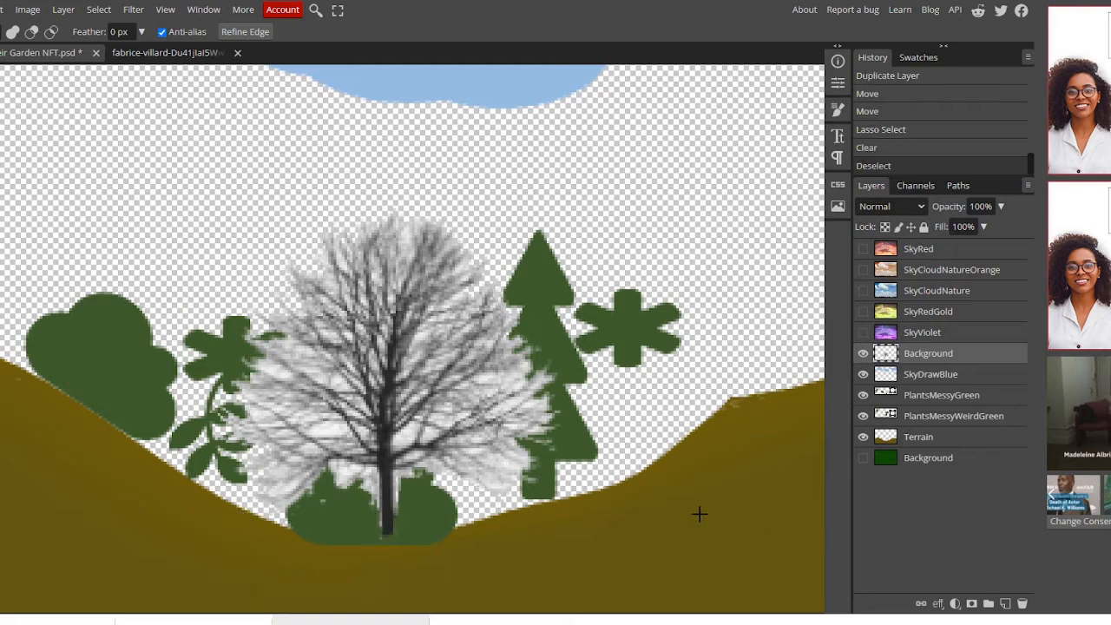
Step: Nudge the tree slightly to the left over the round bush in the valley
key(v)
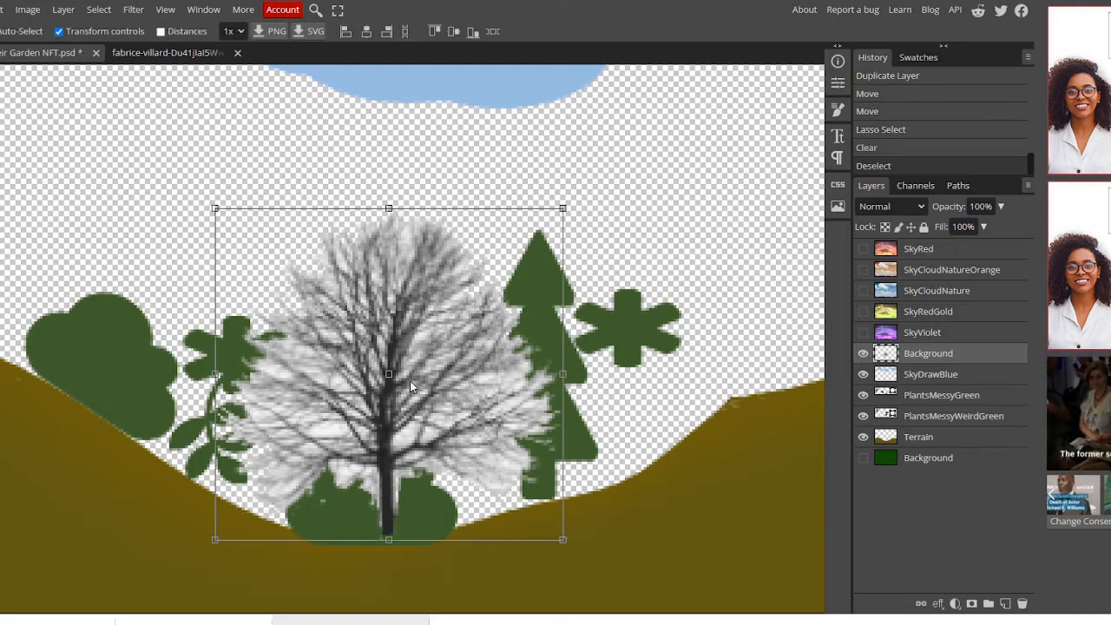
drag(410, 381, 397, 384)
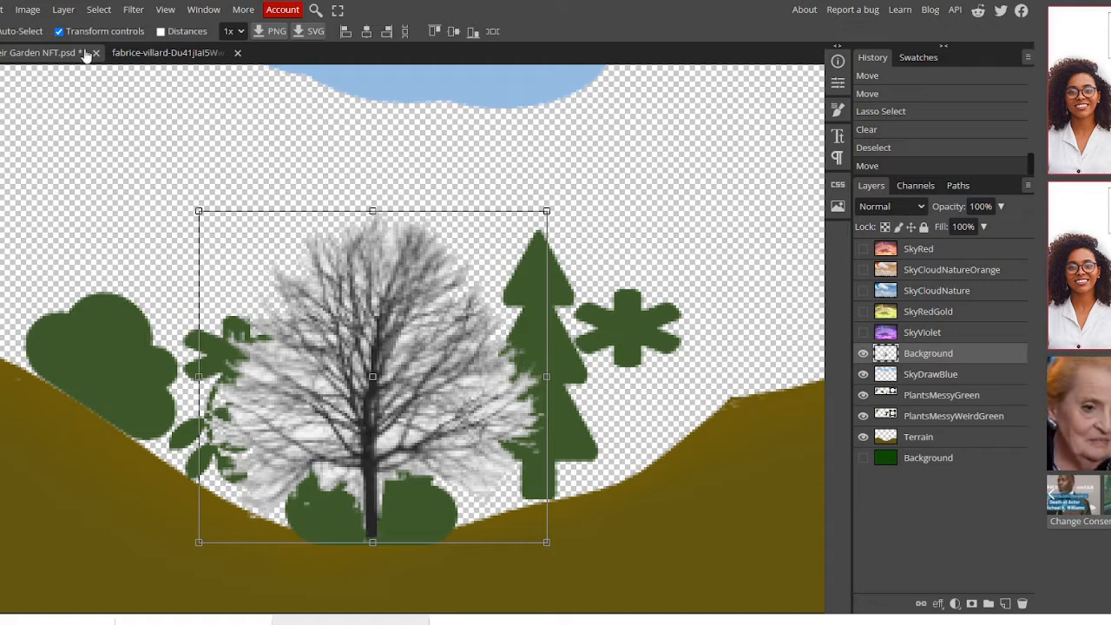
click(168, 9)
click(187, 49)
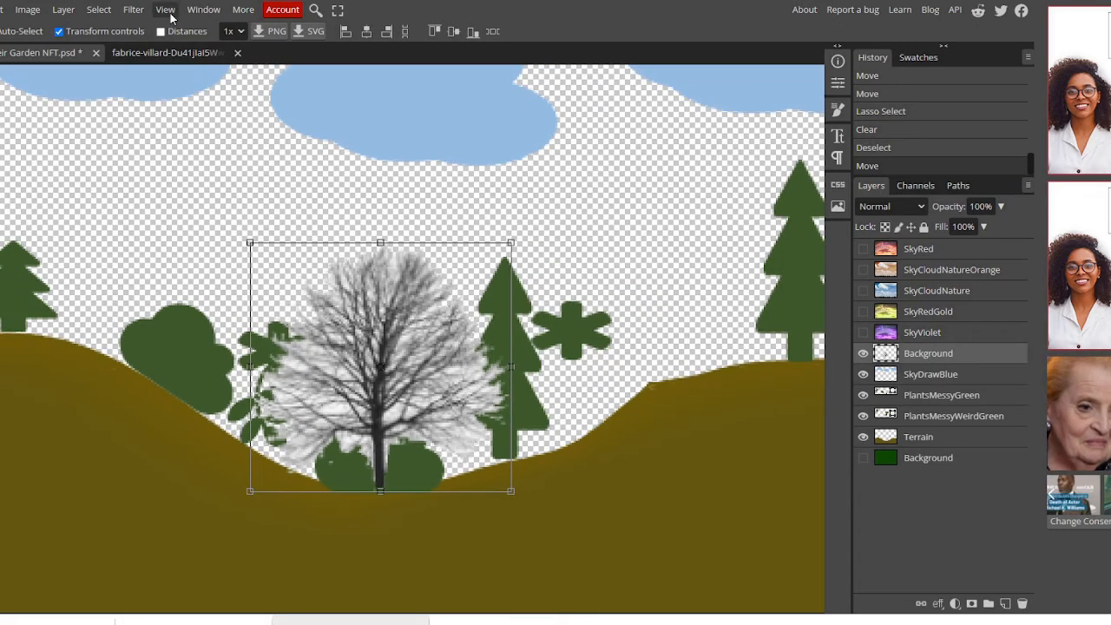
click(165, 10)
click(182, 50)
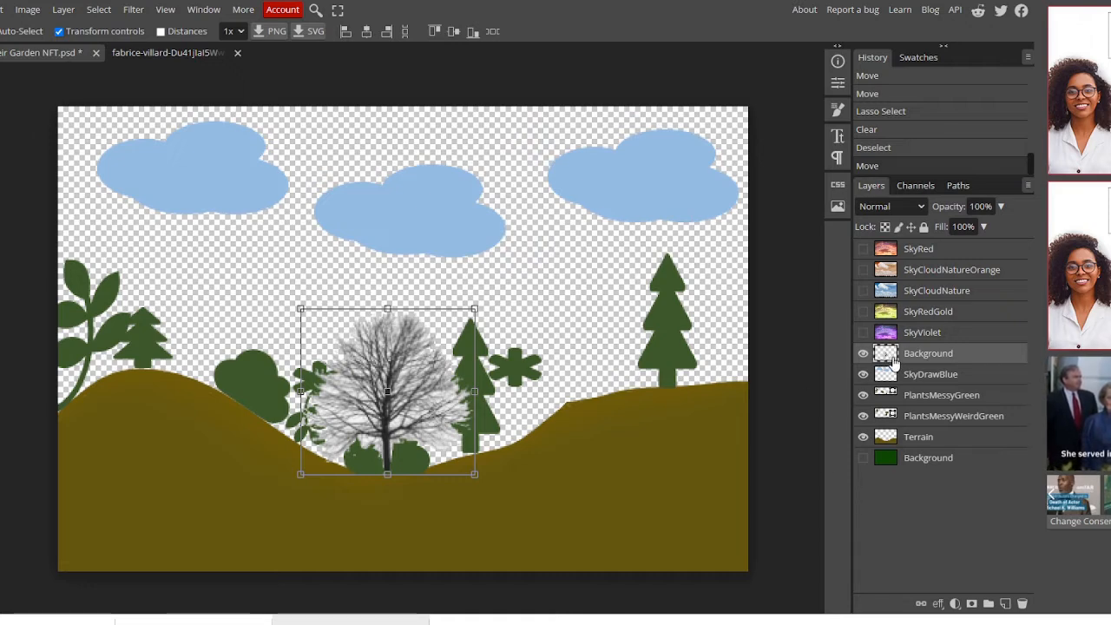
Step: Copy the cleaned tree layer back into the tree photo document and delete the old tree layer there
drag(895, 354, 162, 51)
click(899, 272)
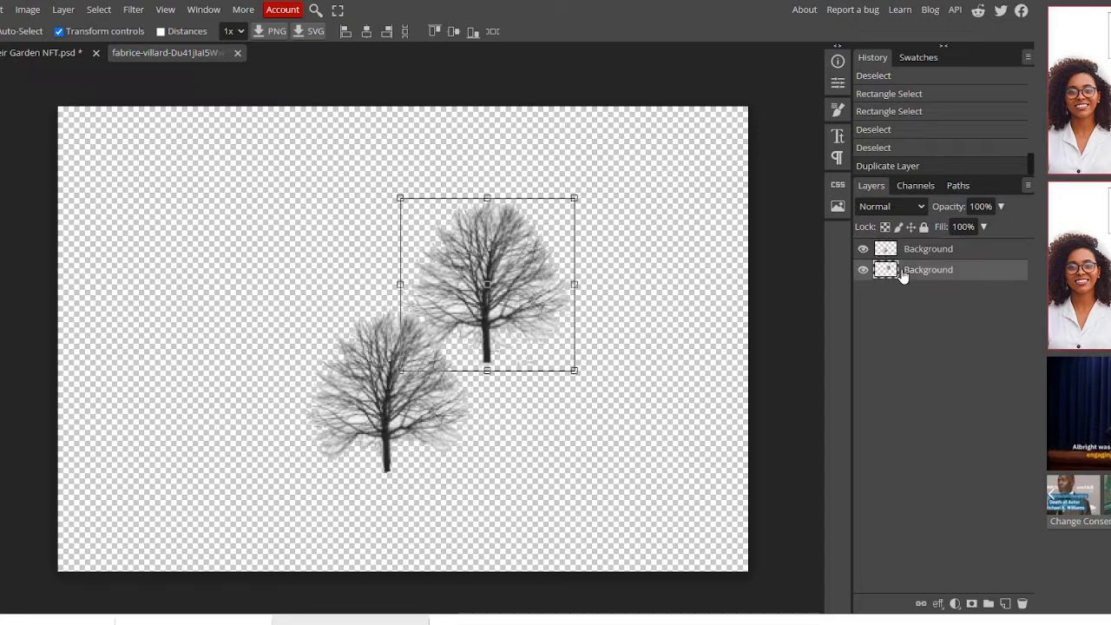
right_click(899, 274)
click(949, 340)
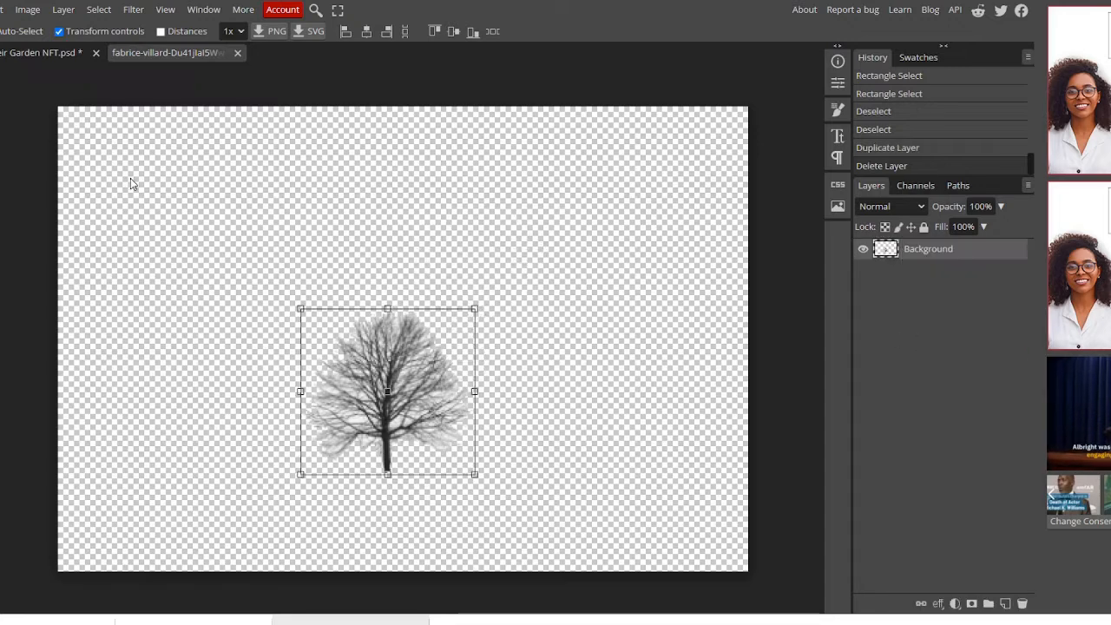
click(0, 10)
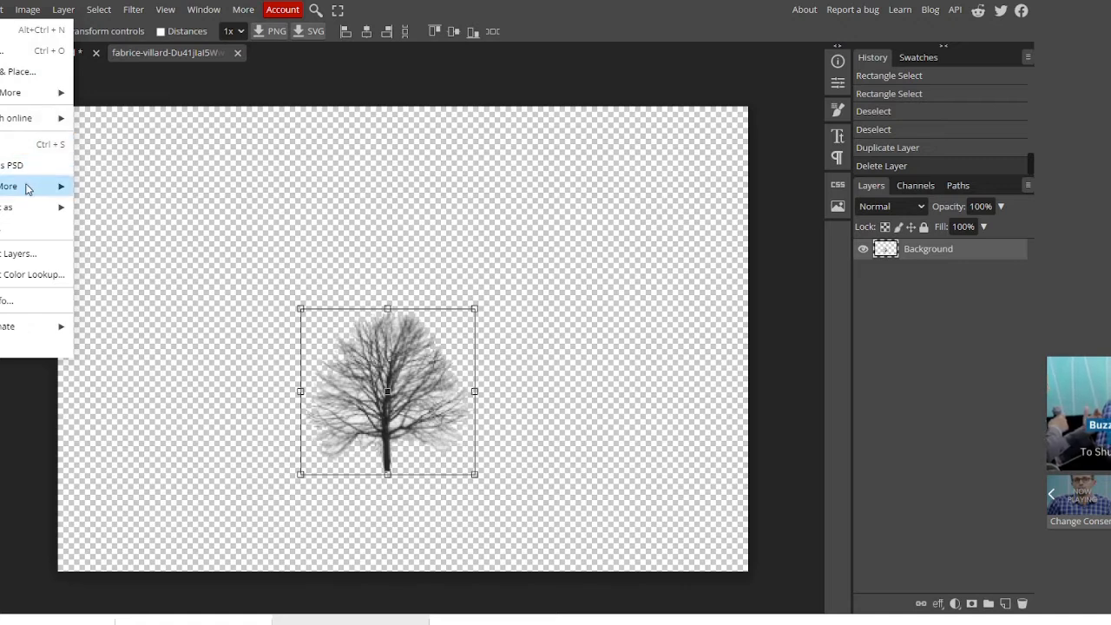
mouse_move(28, 189)
mouse_move(27, 10)
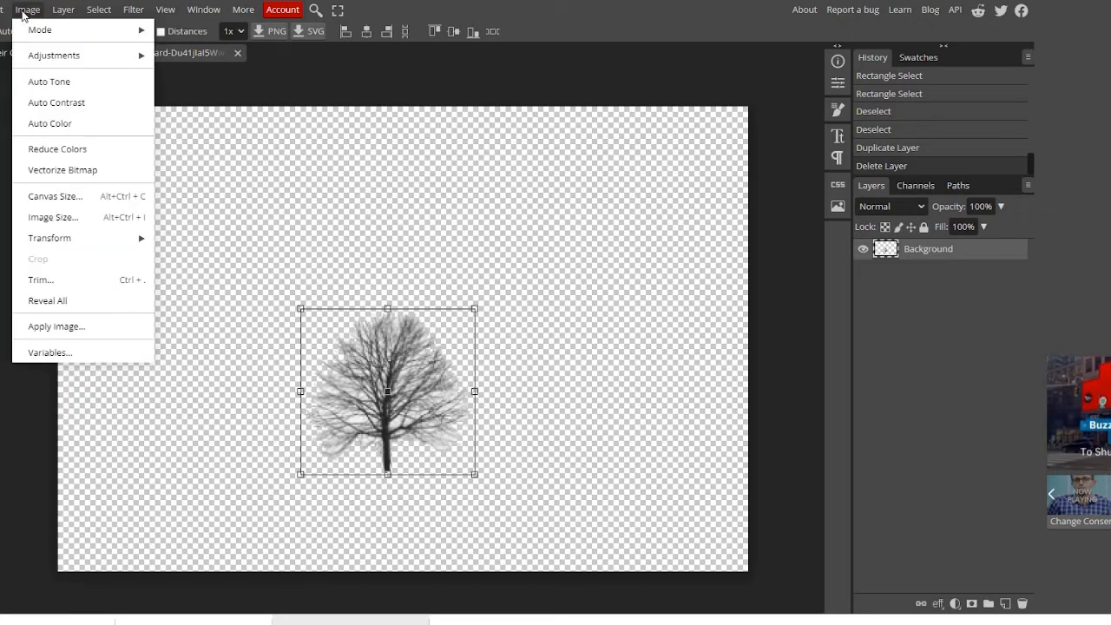
mouse_move(61, 55)
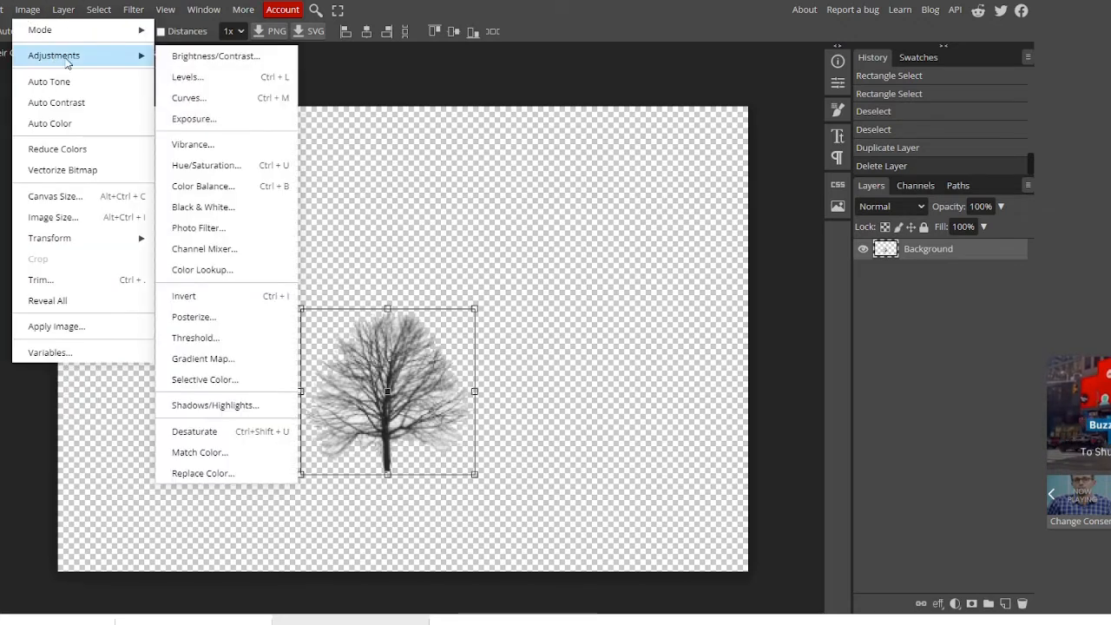
click(201, 165)
mouse_move(926, 77)
mouse_down()
mouse_move(942, 78)
mouse_move(826, 78)
mouse_move(978, 77)
mouse_move(927, 77)
mouse_up()
click(1076, 39)
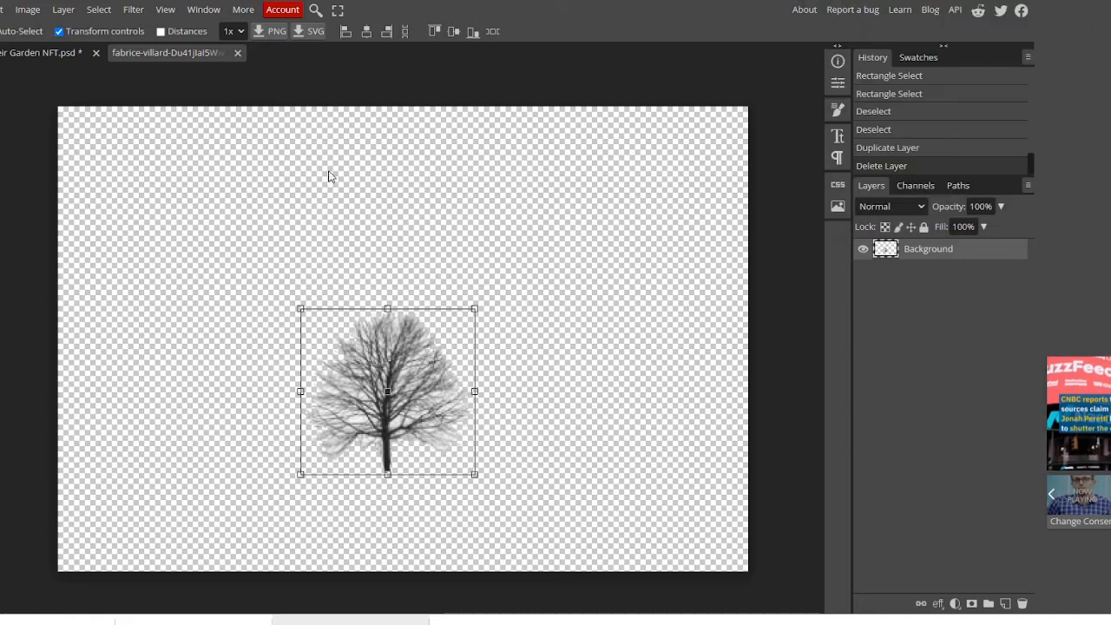
Step: Close the tree photo document without saving its changes
key(g)
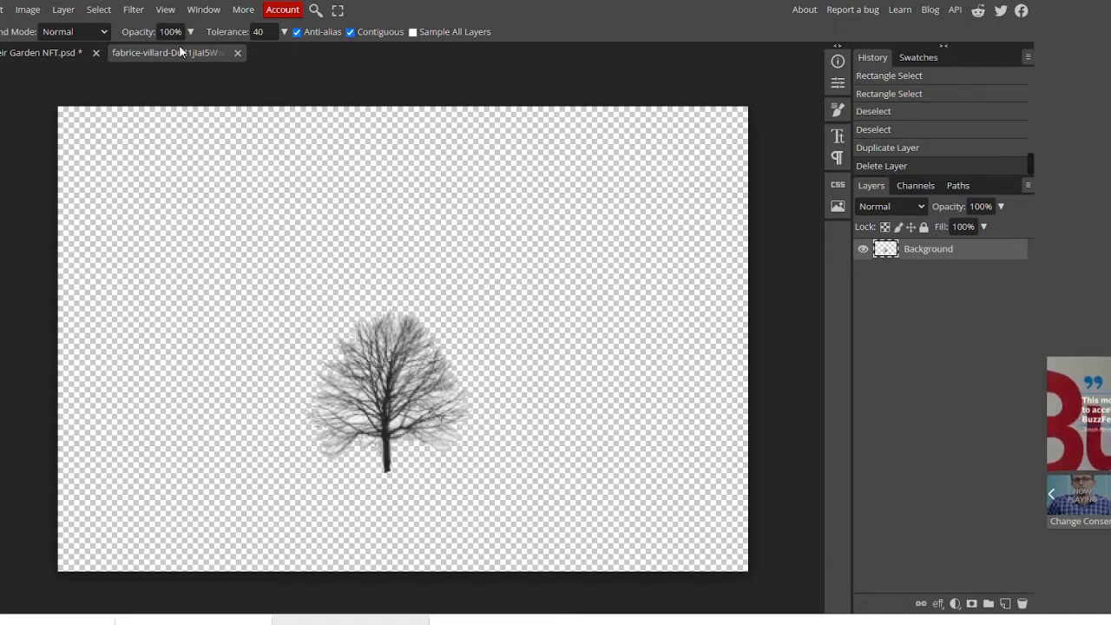
click(237, 53)
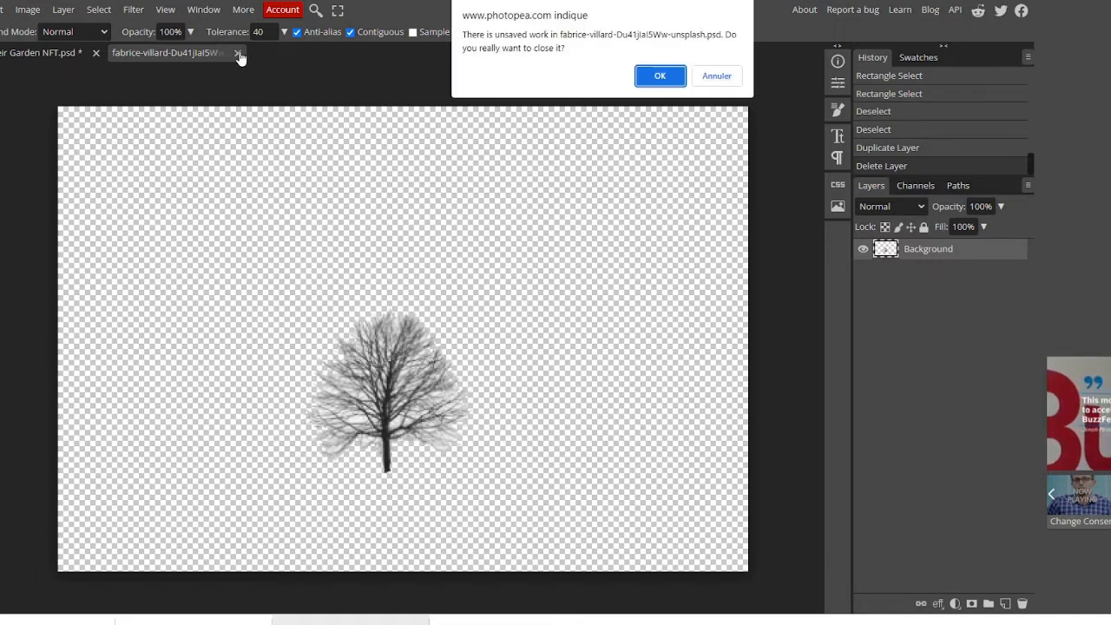
click(654, 75)
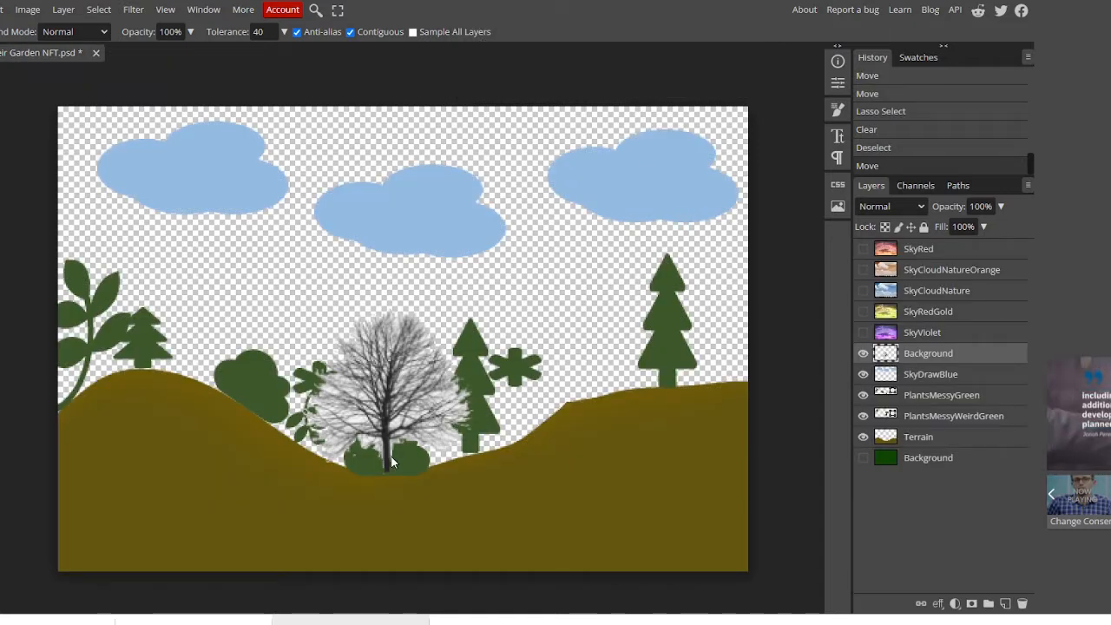
Step: Hide the PlantsMessyWeirdGreen and PlantsMessyGreen layers and nudge the tree slightly to the right in the valley
click(862, 415)
click(863, 394)
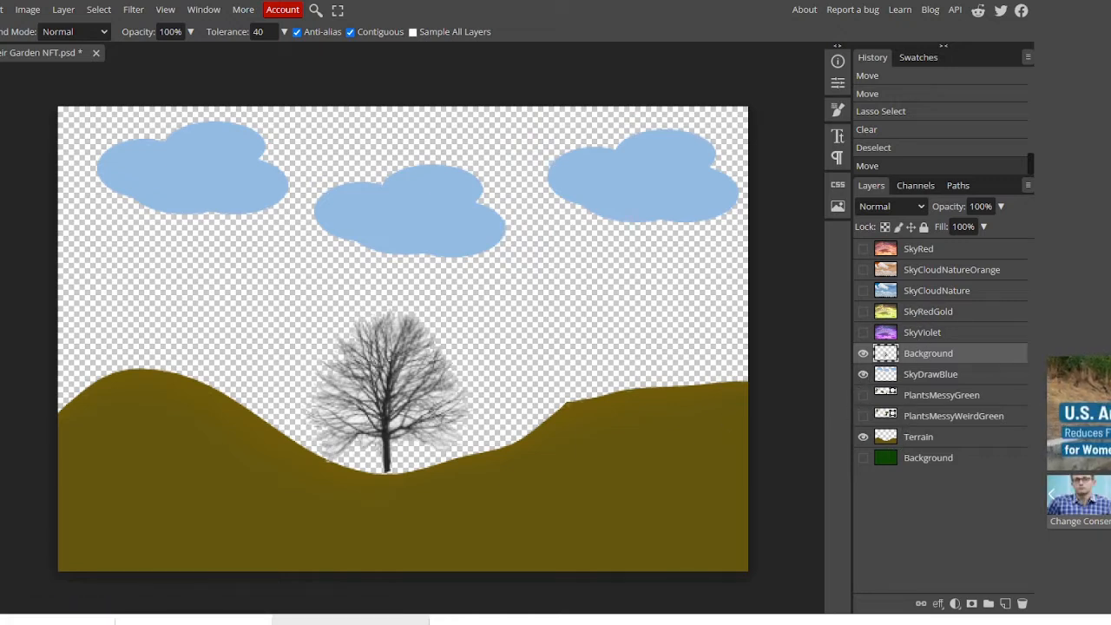
key(v)
drag(419, 343, 434, 344)
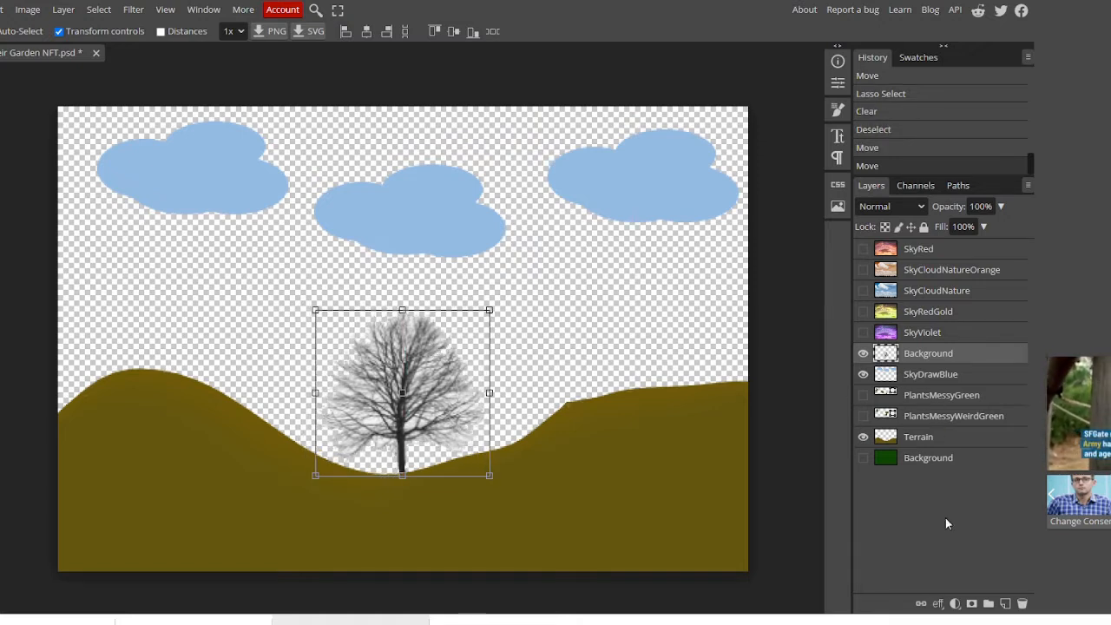
Step: Rename the tree layer as PlantEvenMoreWeird
double_click(951, 359)
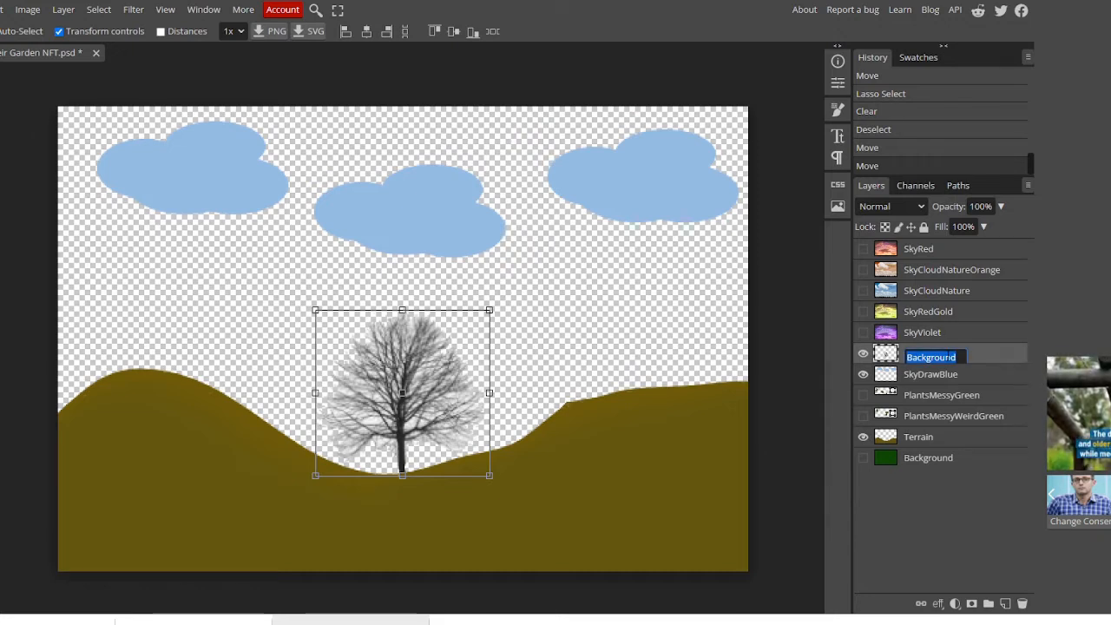
text(Pla)
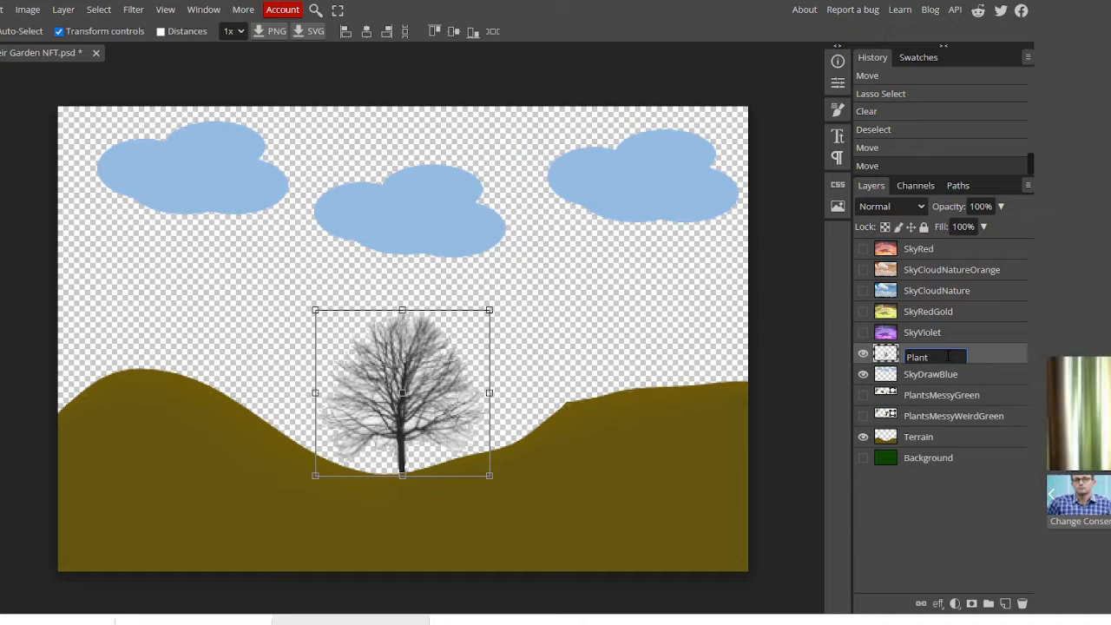
text(nt)
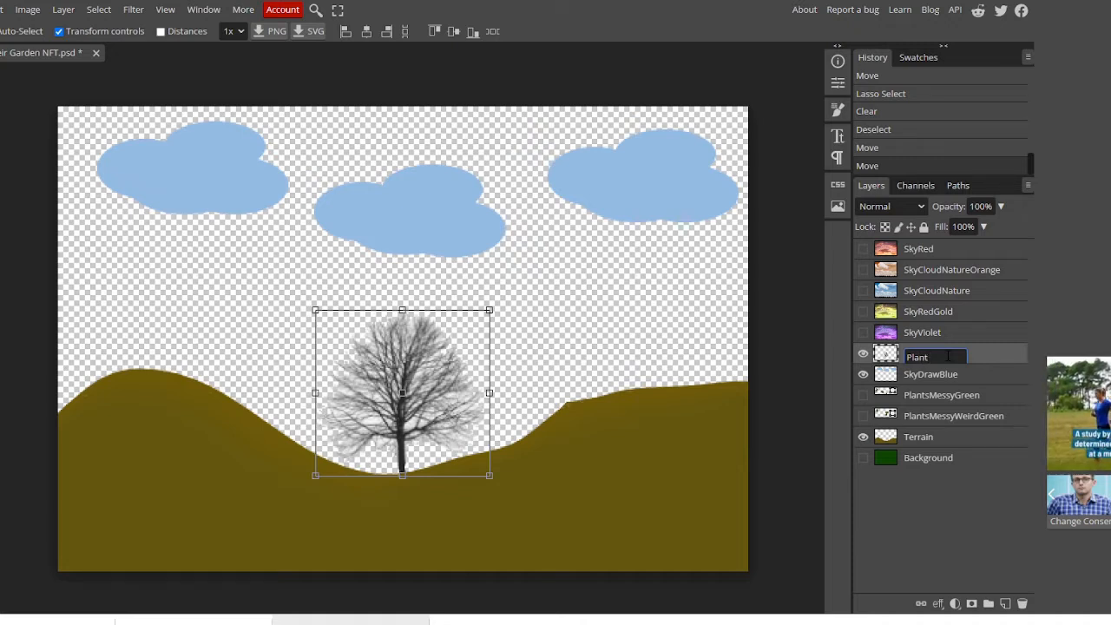
text(EvenMoreWeird)
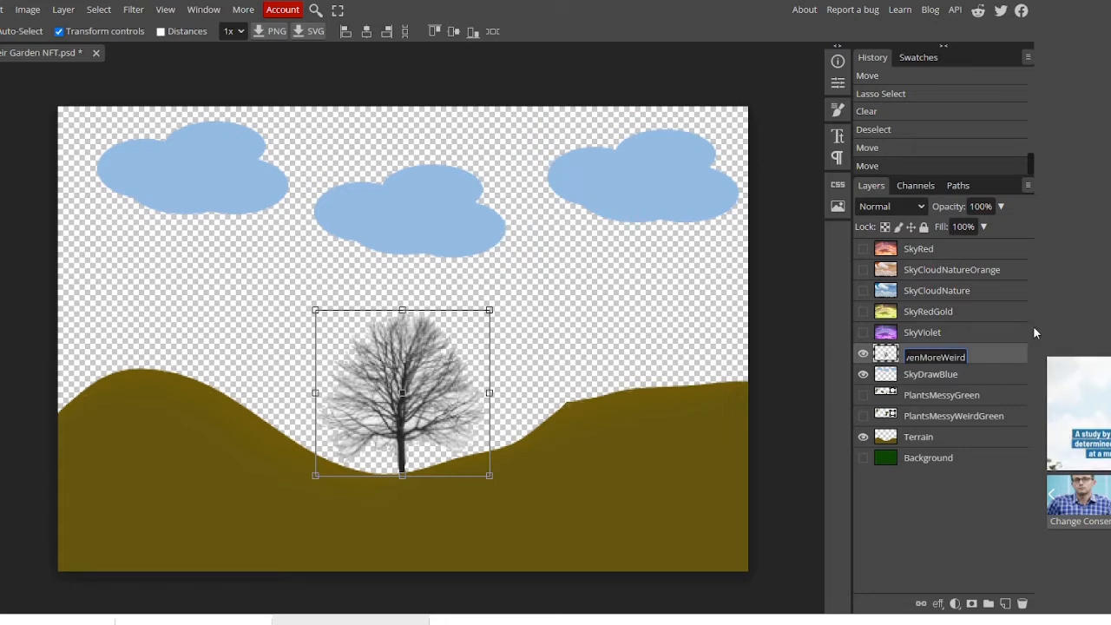
key(Return)
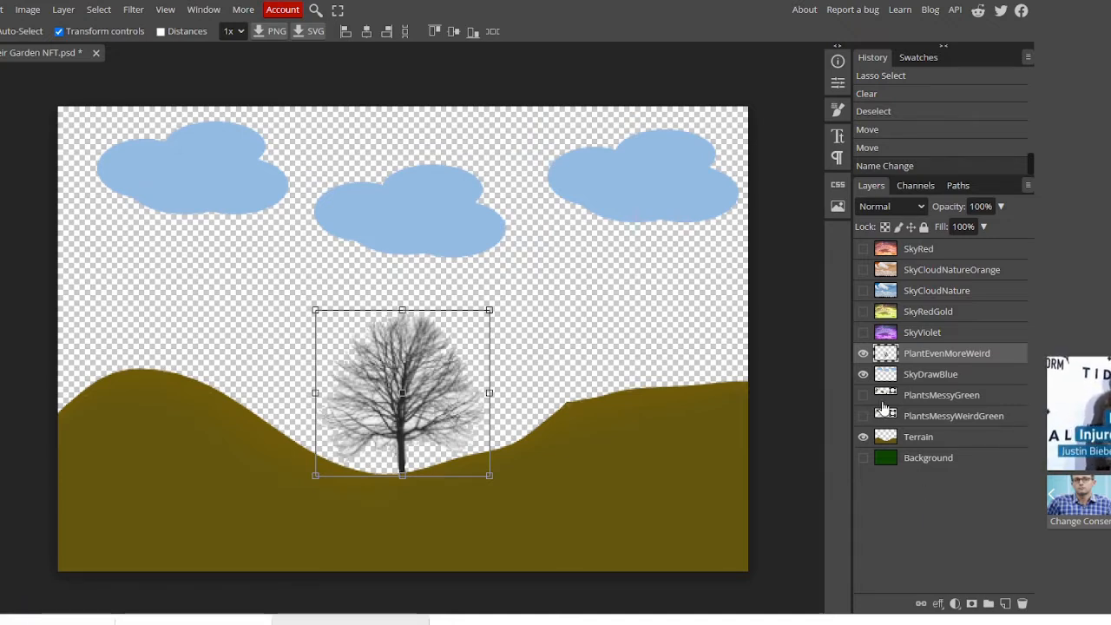
Step: Duplicate the SkyDrawBlue cloud layer twice
click(912, 378)
click(899, 398)
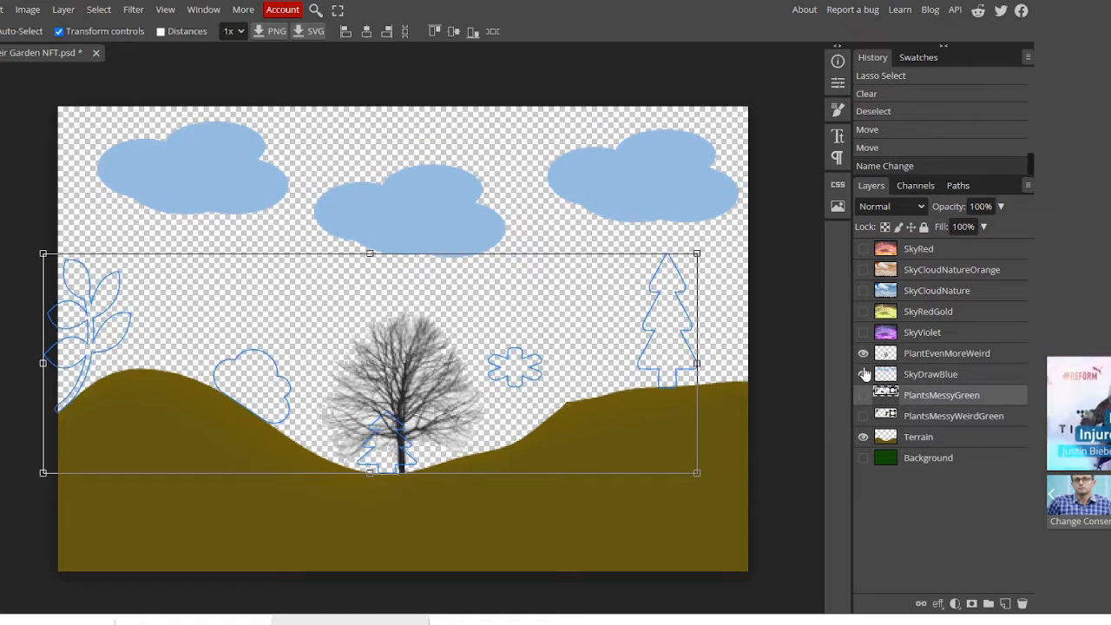
click(930, 375)
right_click(926, 374)
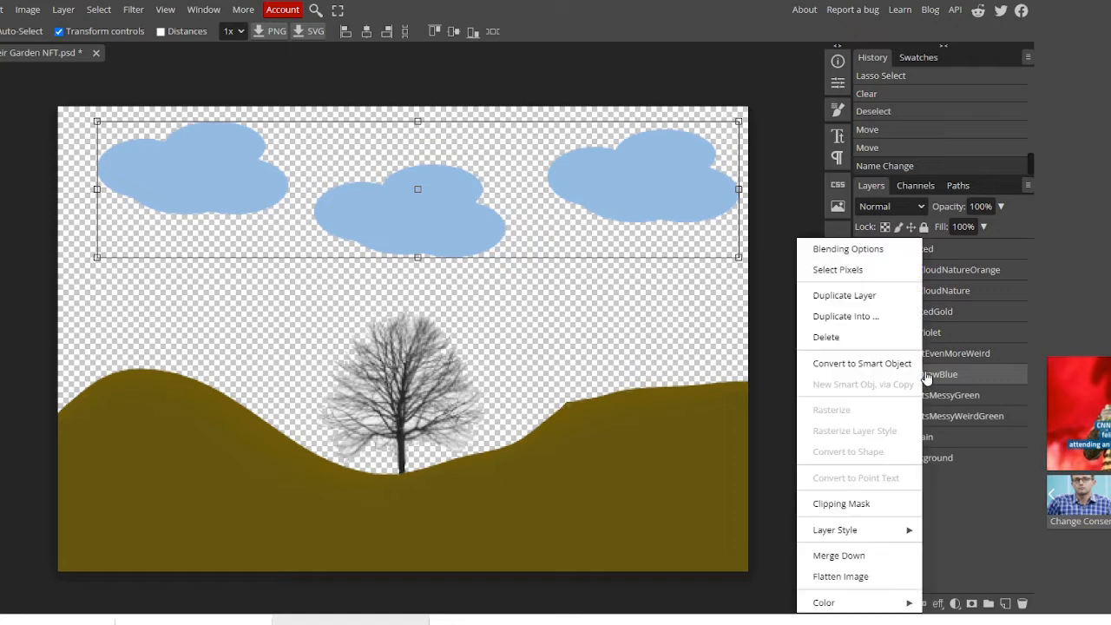
click(878, 297)
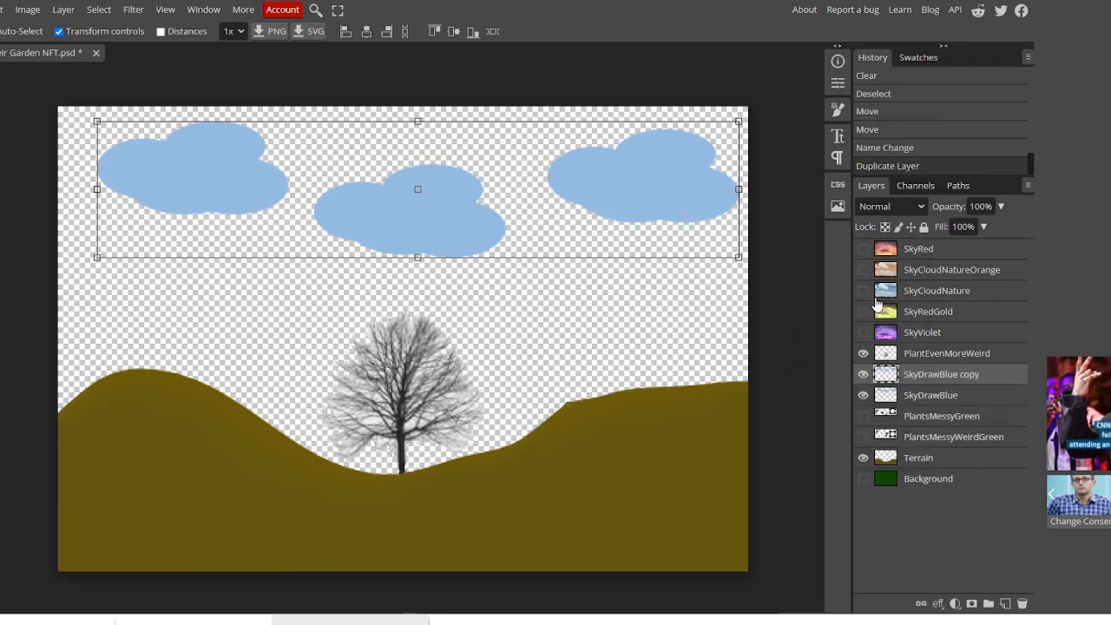
right_click(925, 378)
click(823, 294)
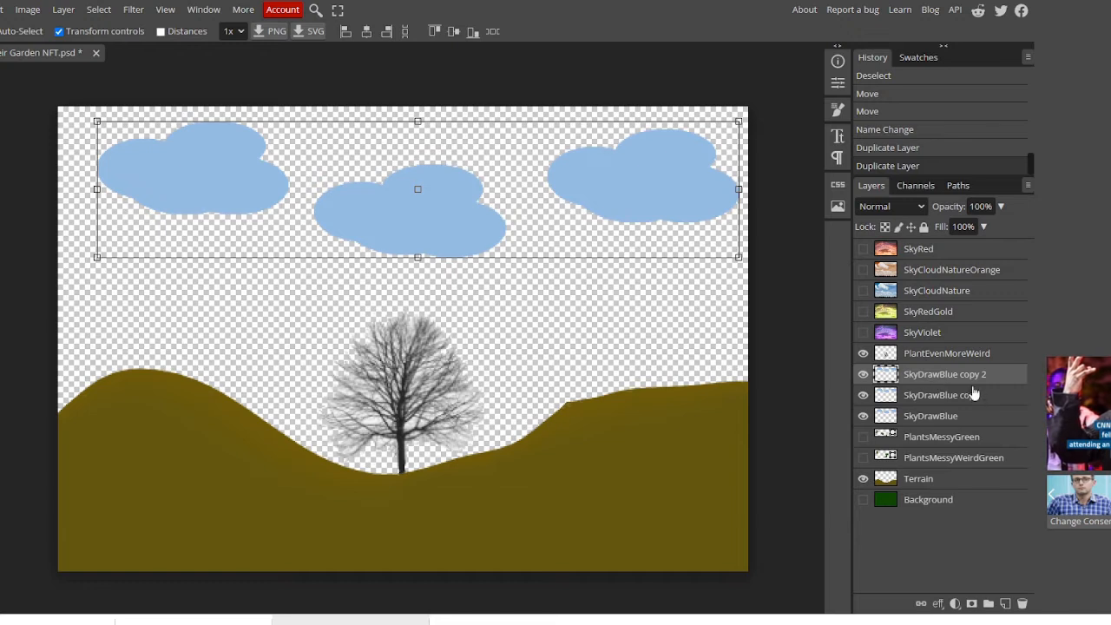
Step: Select the SkyDrawBlue copy layer and hide both SkyDrawBlue and SkyDrawBlue copy 2
click(963, 394)
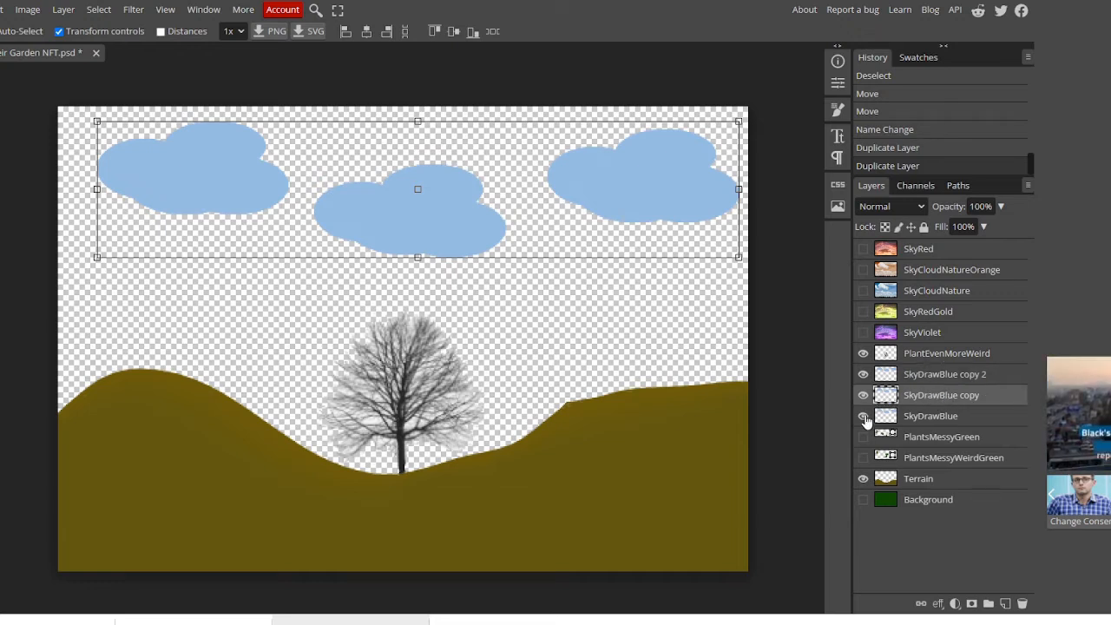
click(863, 415)
click(862, 374)
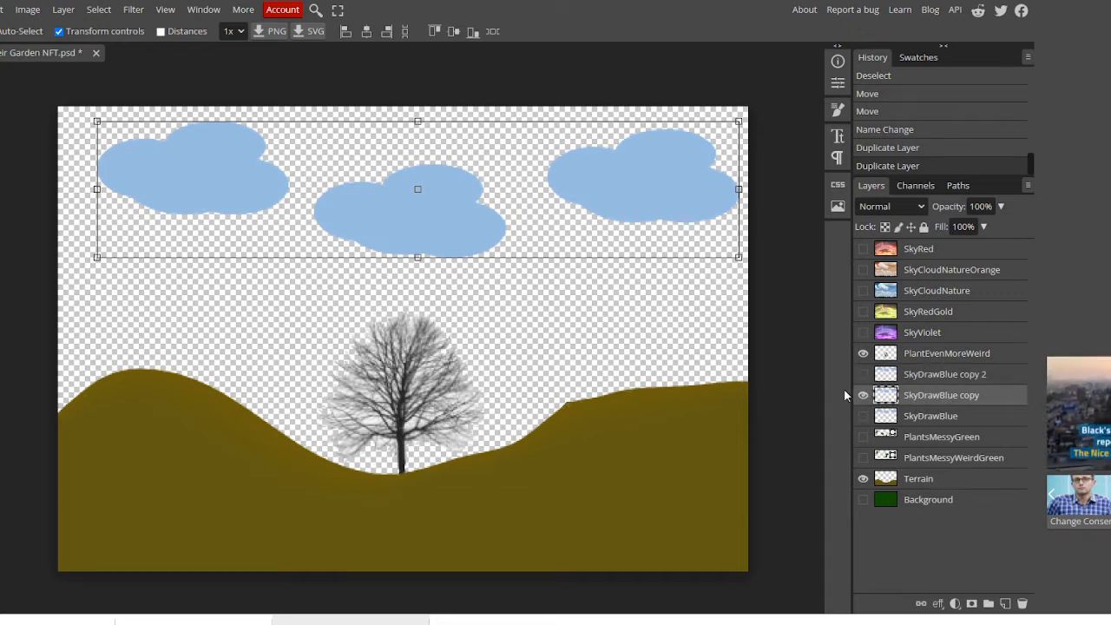
Step: Fill all three clouds on the SkyDrawBlue copy layer with teal green #59ddad using the Paint Bucket
key(w)
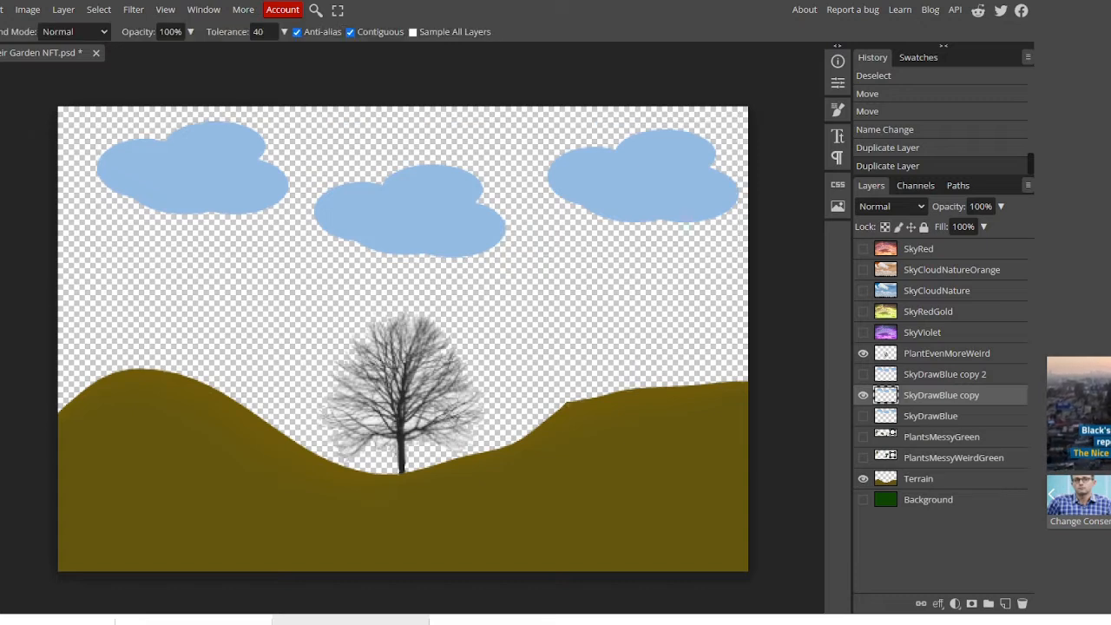
click(2, 451)
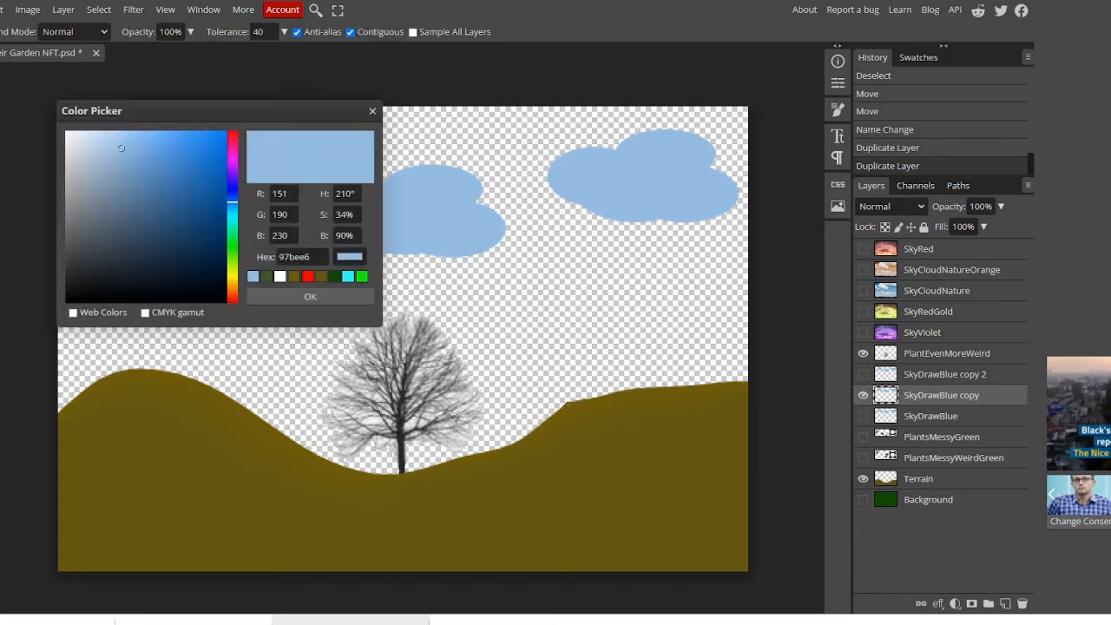
click(233, 227)
click(180, 177)
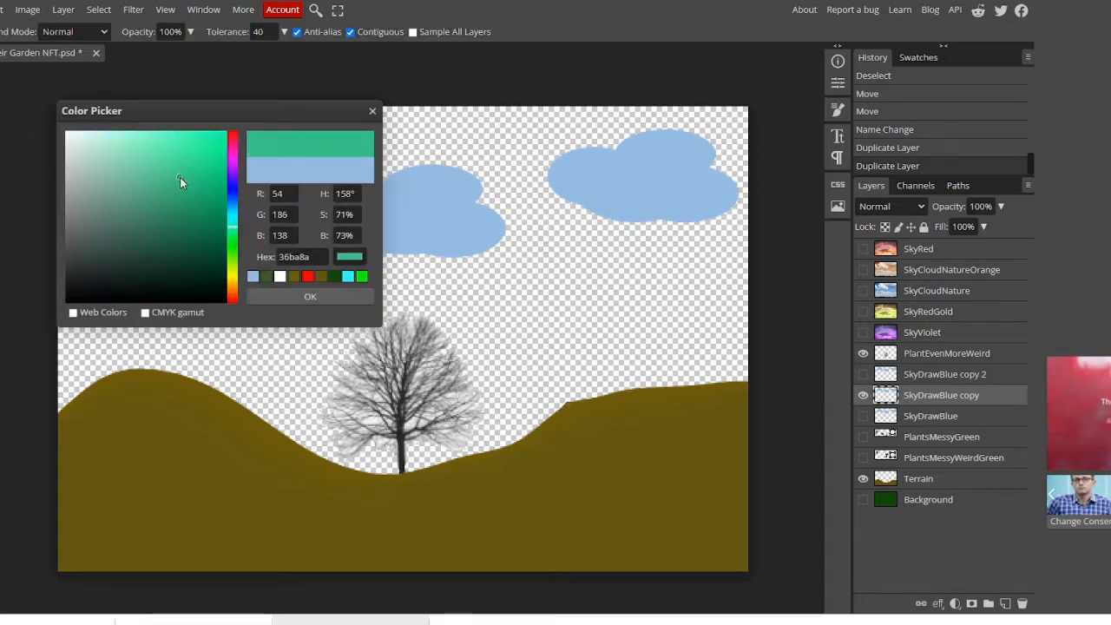
click(167, 161)
click(191, 165)
click(263, 296)
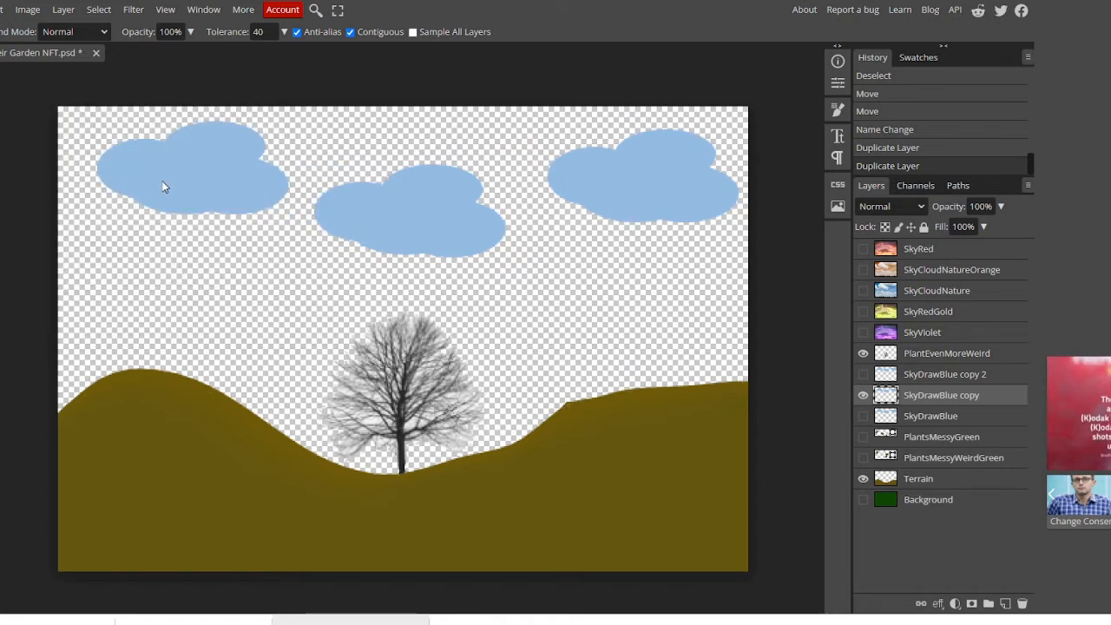
click(176, 186)
click(367, 212)
click(633, 191)
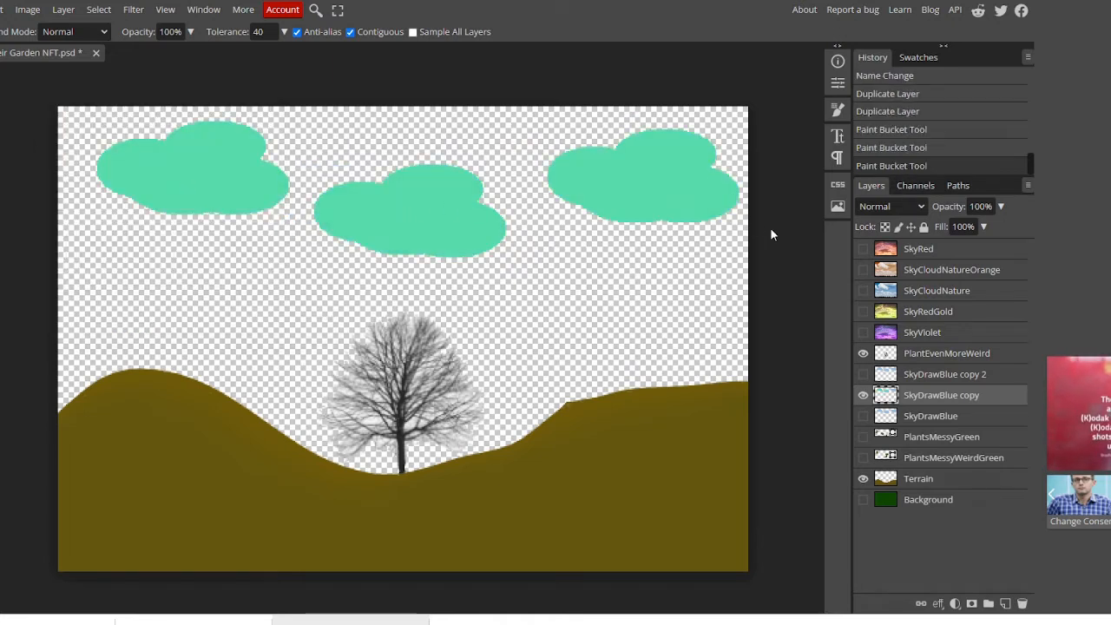
Step: Fill the clouds on the SkyDrawBlue copy 2 layer with dark blue #0c1695
click(924, 382)
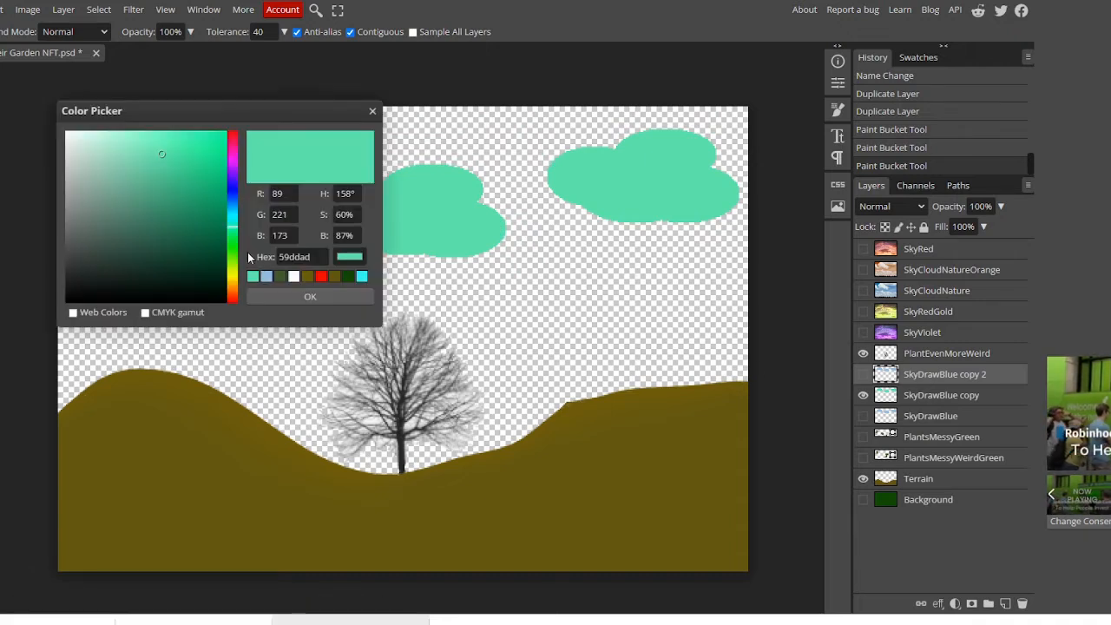
click(217, 280)
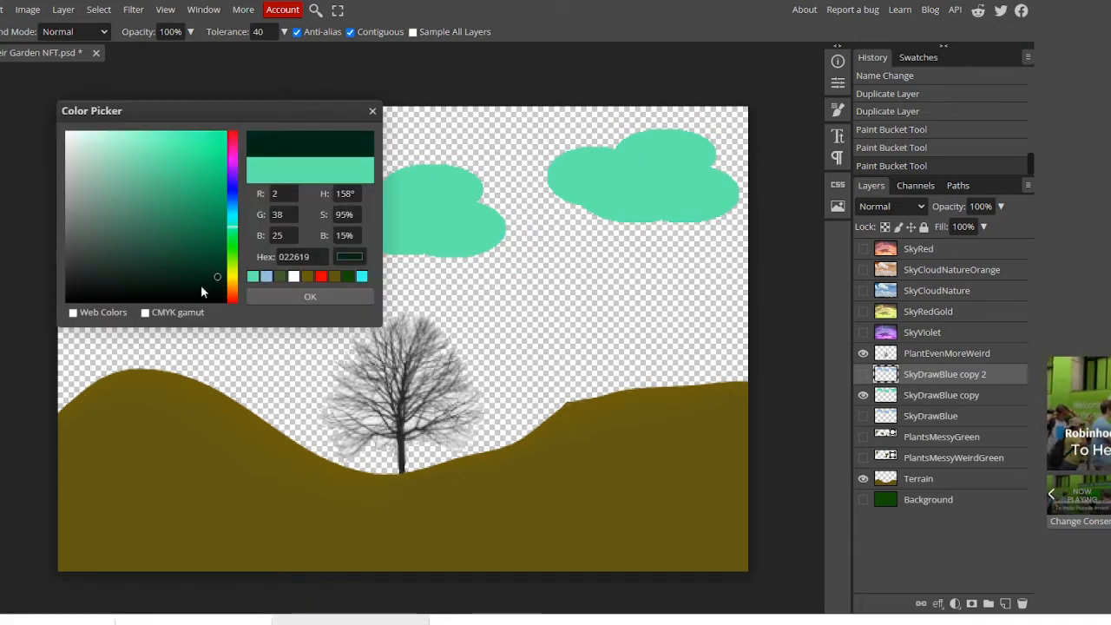
drag(233, 227, 232, 189)
click(213, 202)
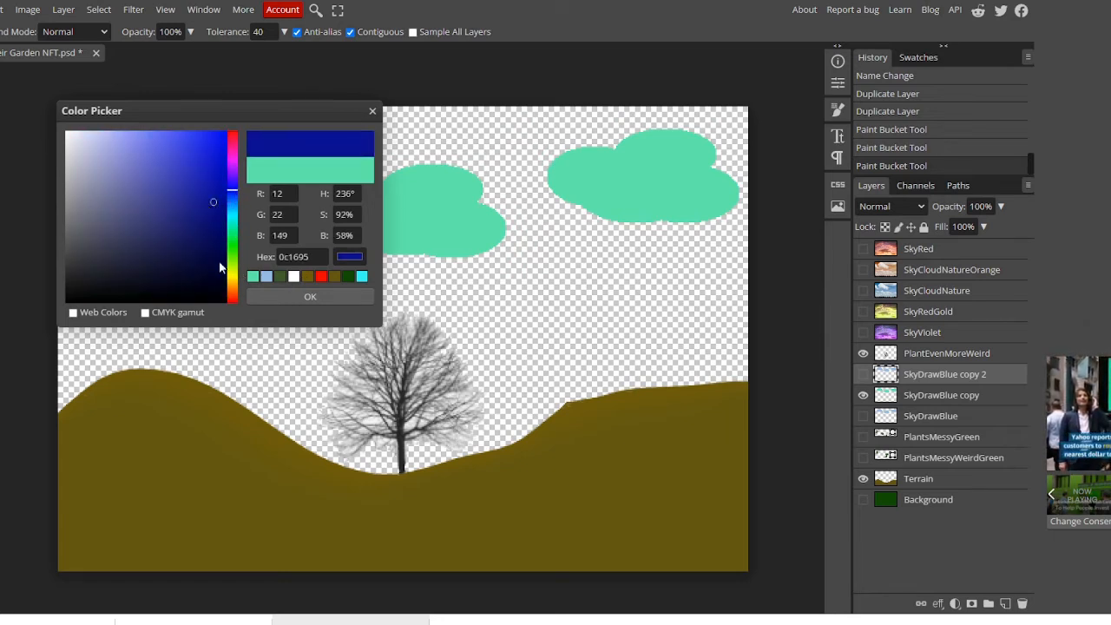
click(265, 296)
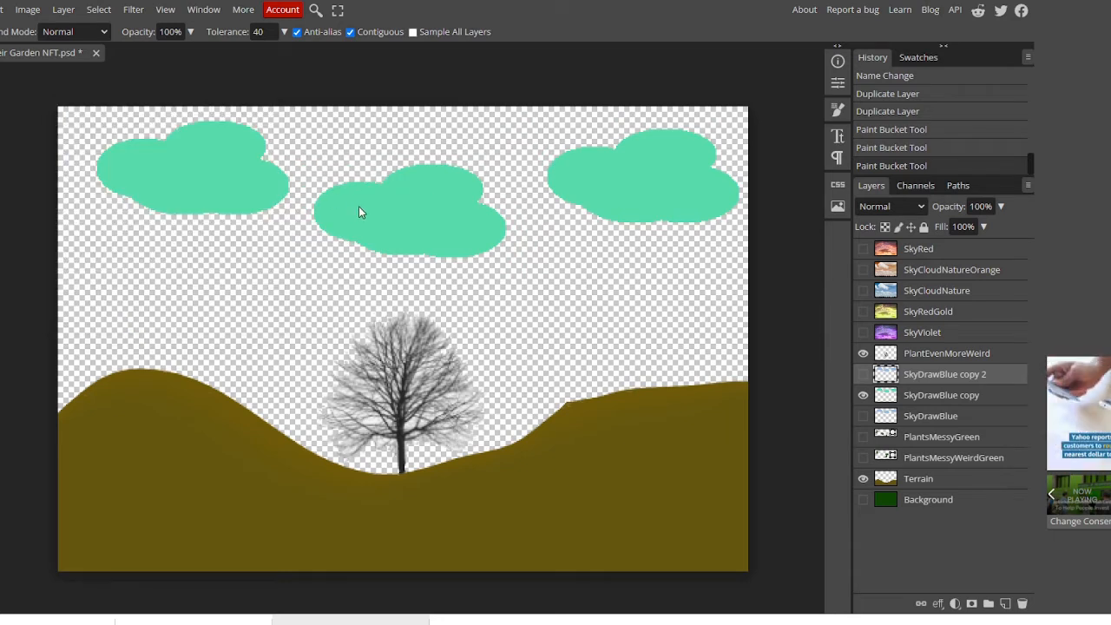
click(382, 215)
click(404, 221)
click(662, 209)
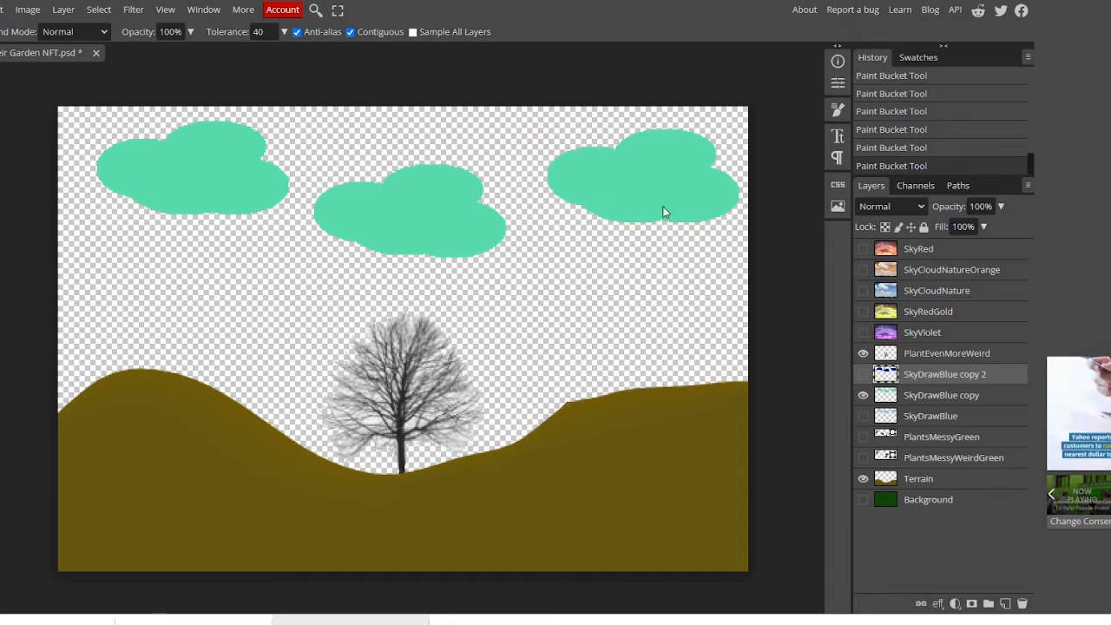
Step: Show the SkyDrawBlue copy 2 layer and hide the SkyDrawBlue copy and PlantEvenMoreWeird layers
click(862, 374)
click(862, 394)
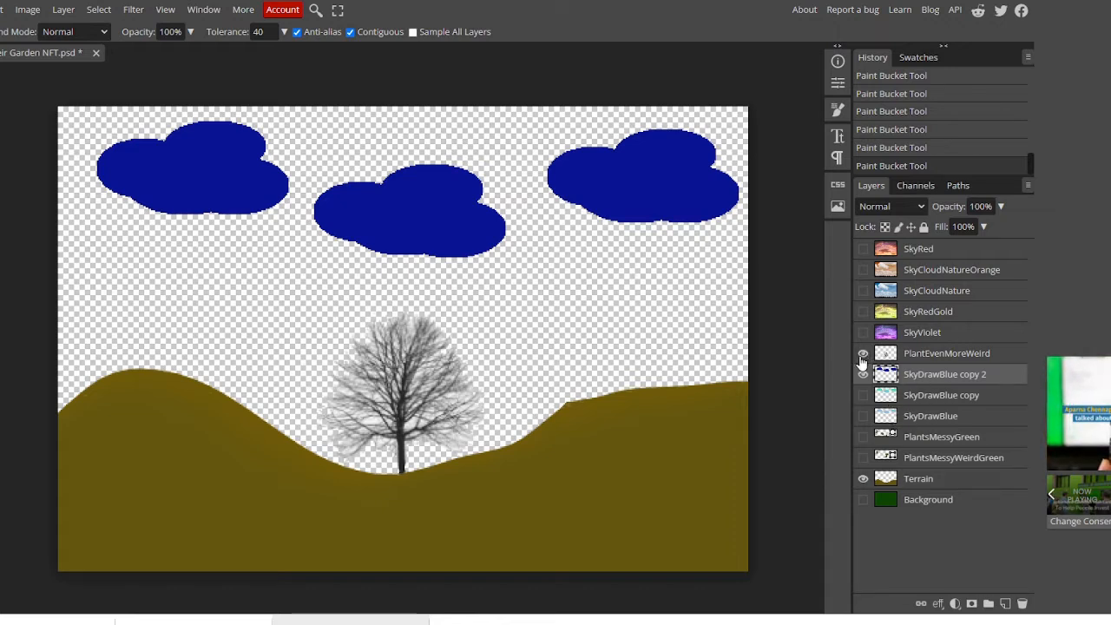
click(862, 355)
click(861, 355)
click(862, 355)
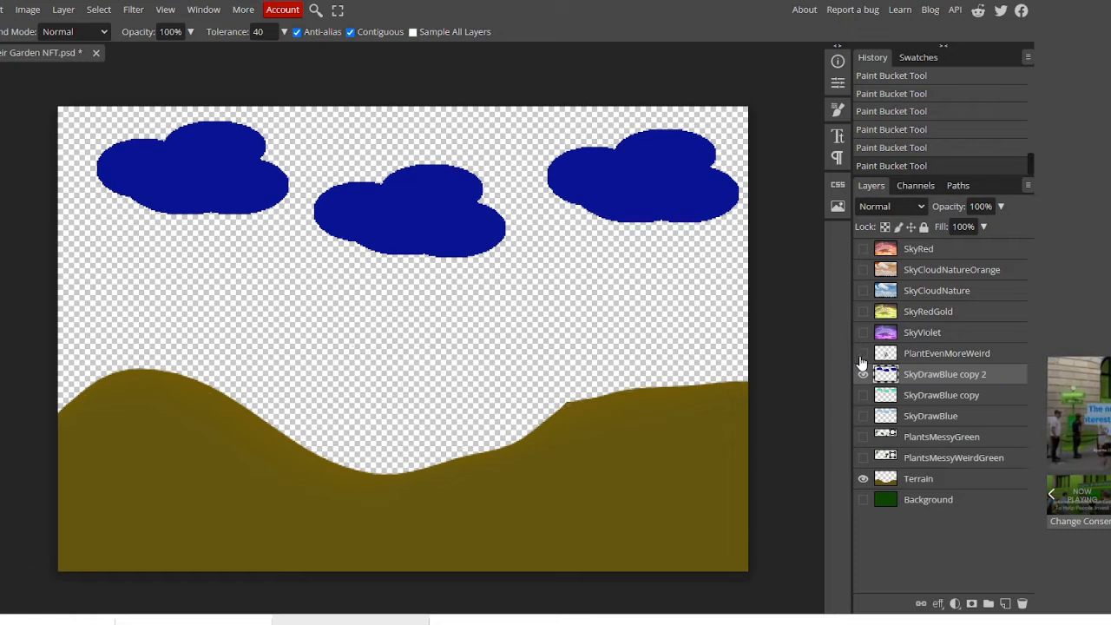
Step: Show the PlantsMessyGreen layer and duplicate it twice
click(909, 441)
click(862, 439)
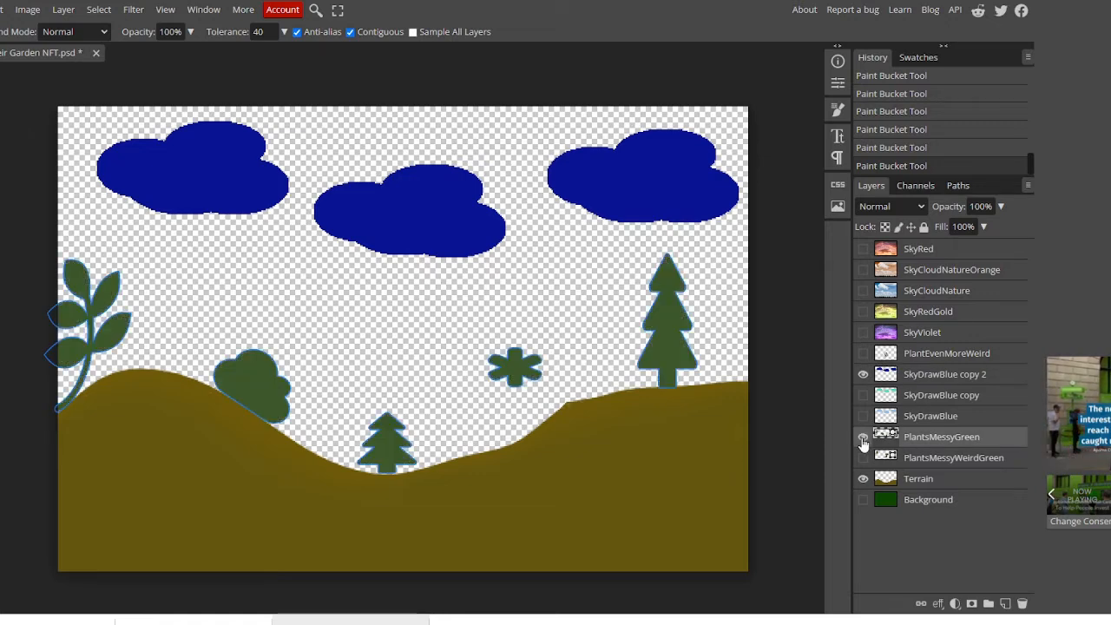
right_click(898, 442)
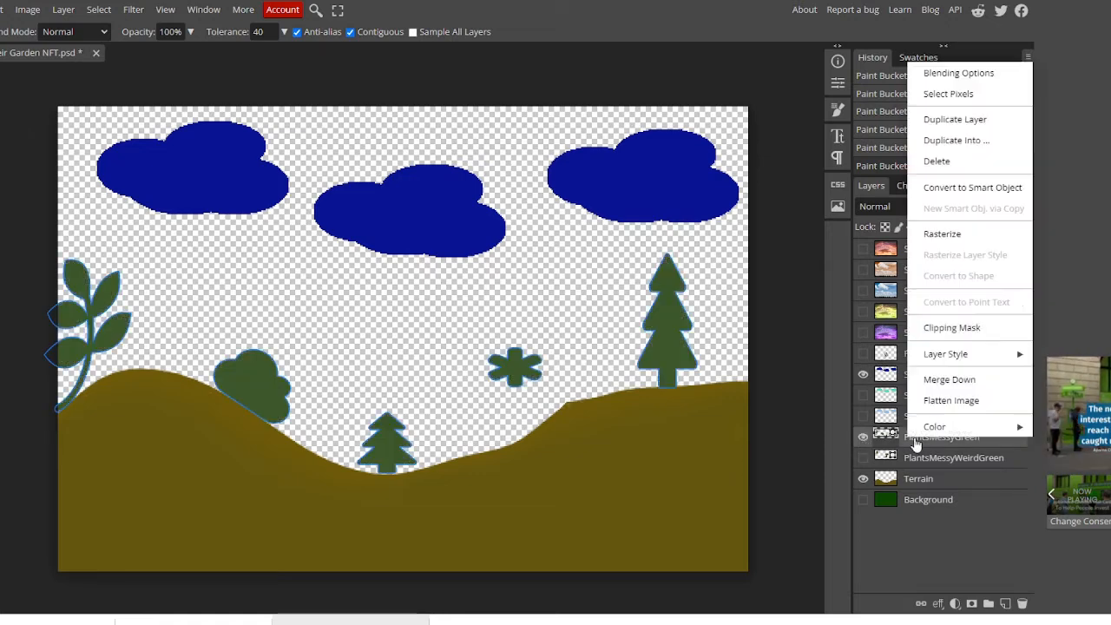
click(953, 121)
right_click(927, 439)
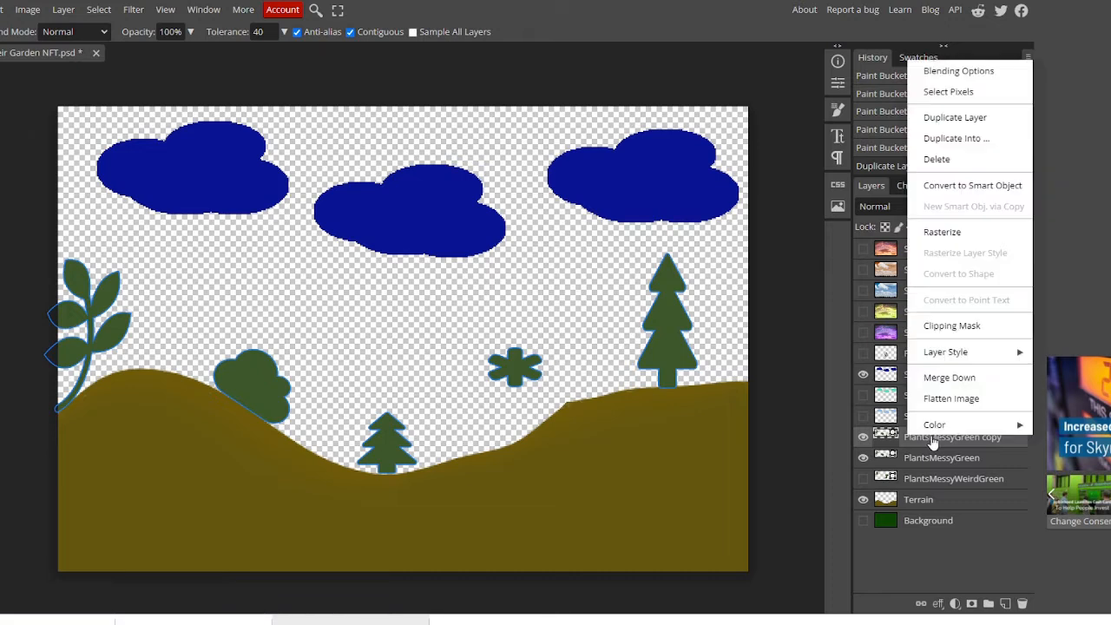
click(945, 119)
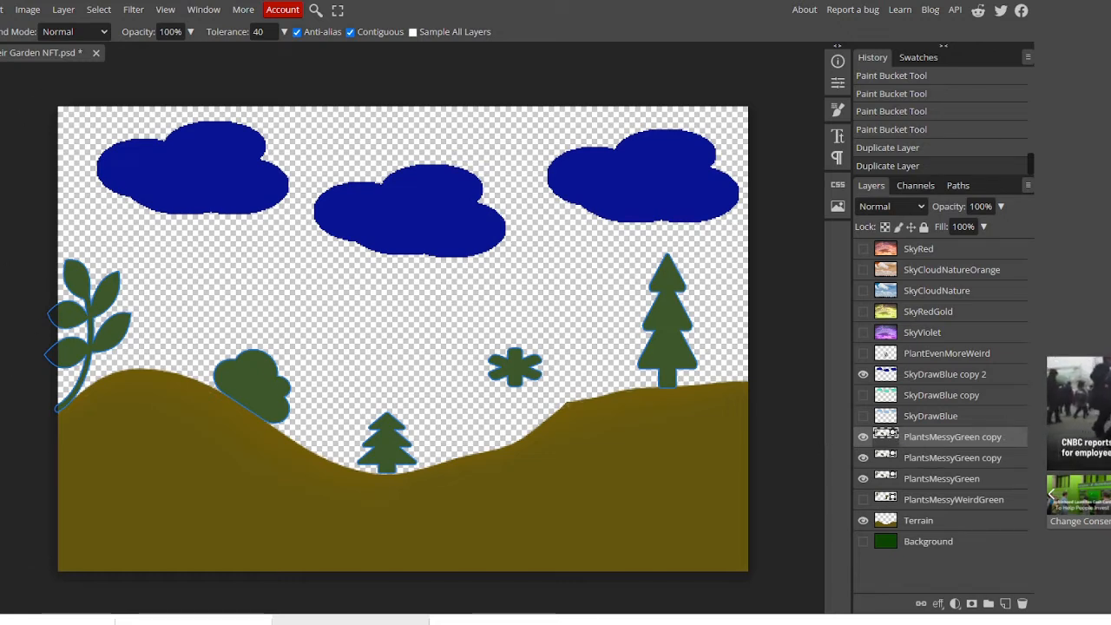
Step: Change the shape fill of the uppermost PlantsMessyGreen copy to a pale yellow, about #c7cd62
key(u)
key(a)
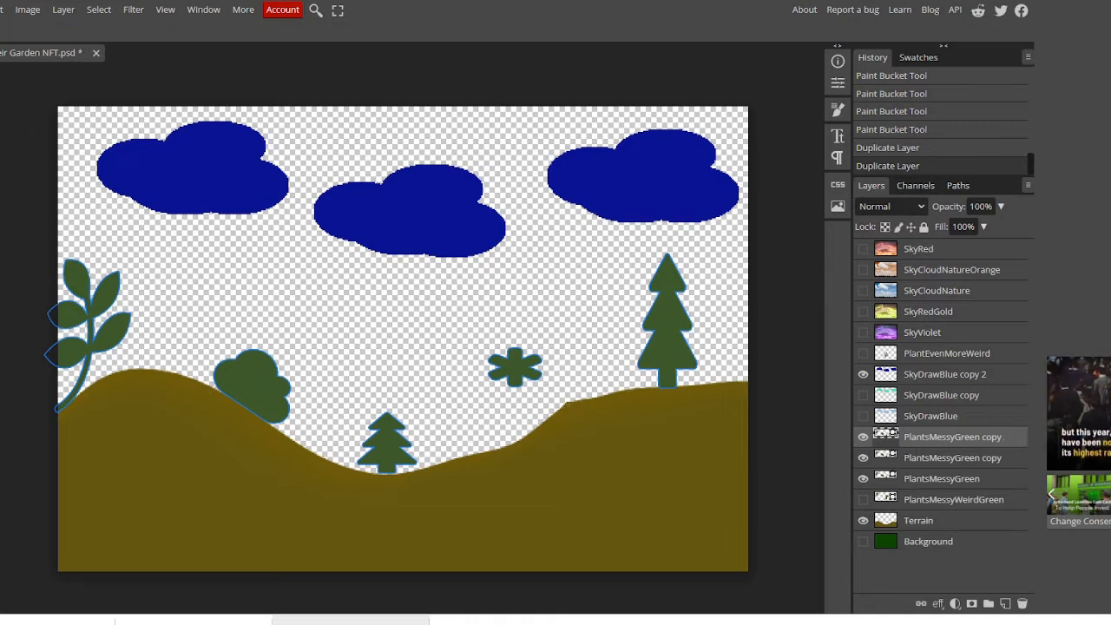
key(u)
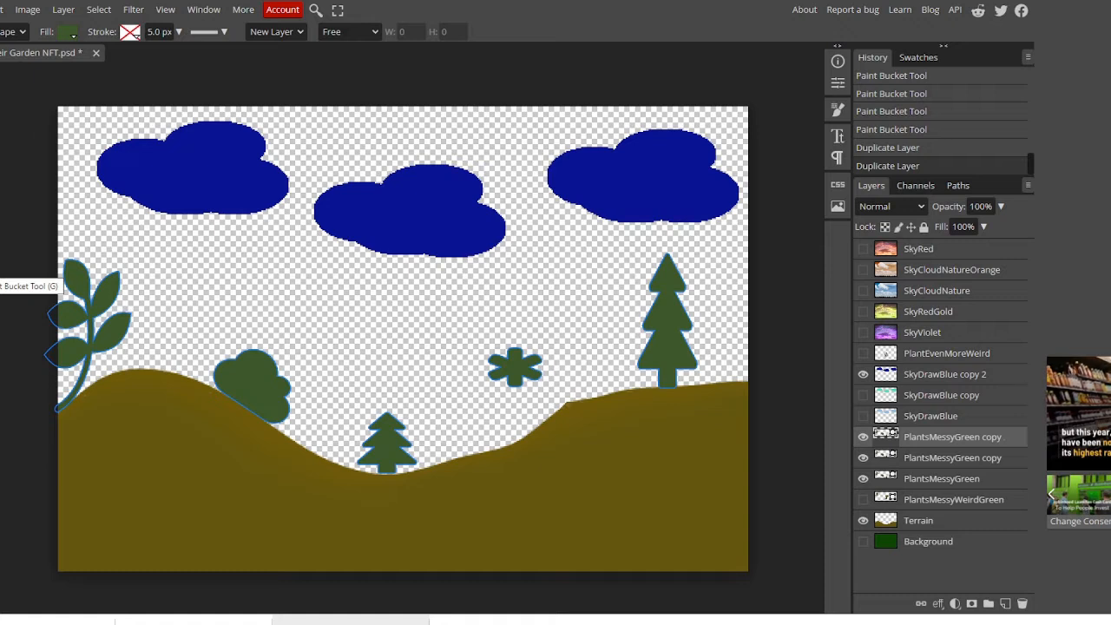
click(69, 33)
click(77, 90)
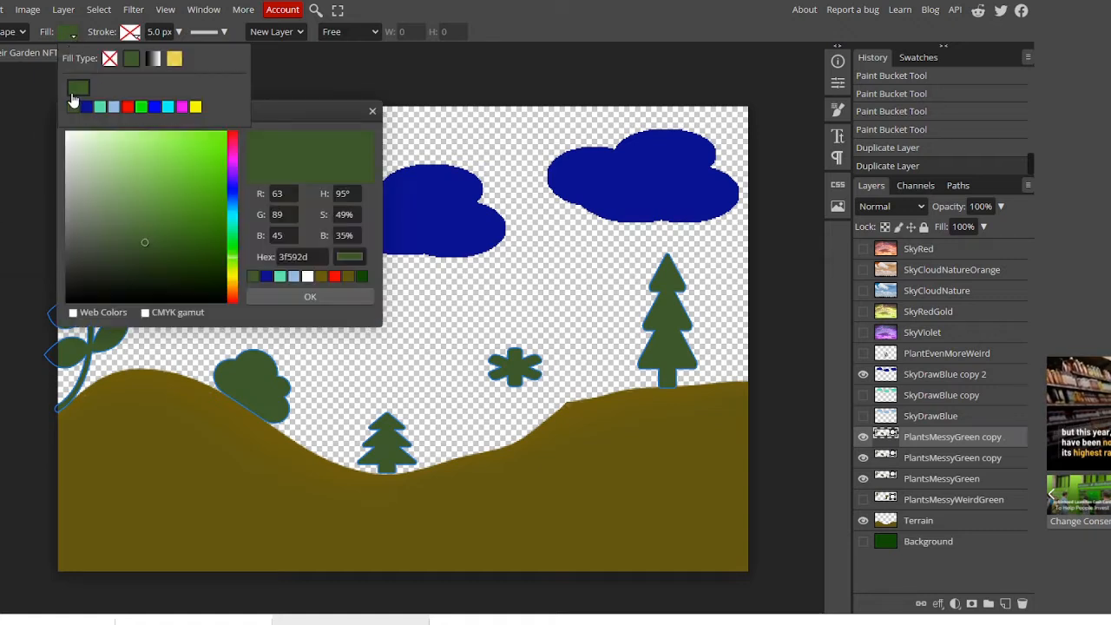
click(234, 267)
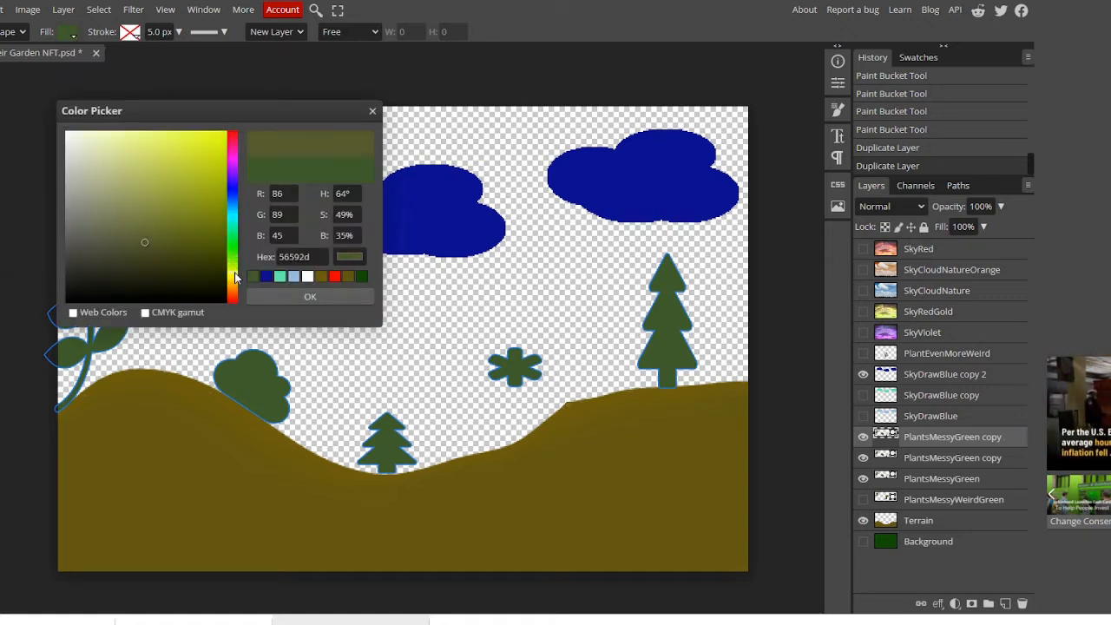
mouse_move(177, 251)
mouse_down()
mouse_move(188, 192)
mouse_move(165, 163)
mouse_up()
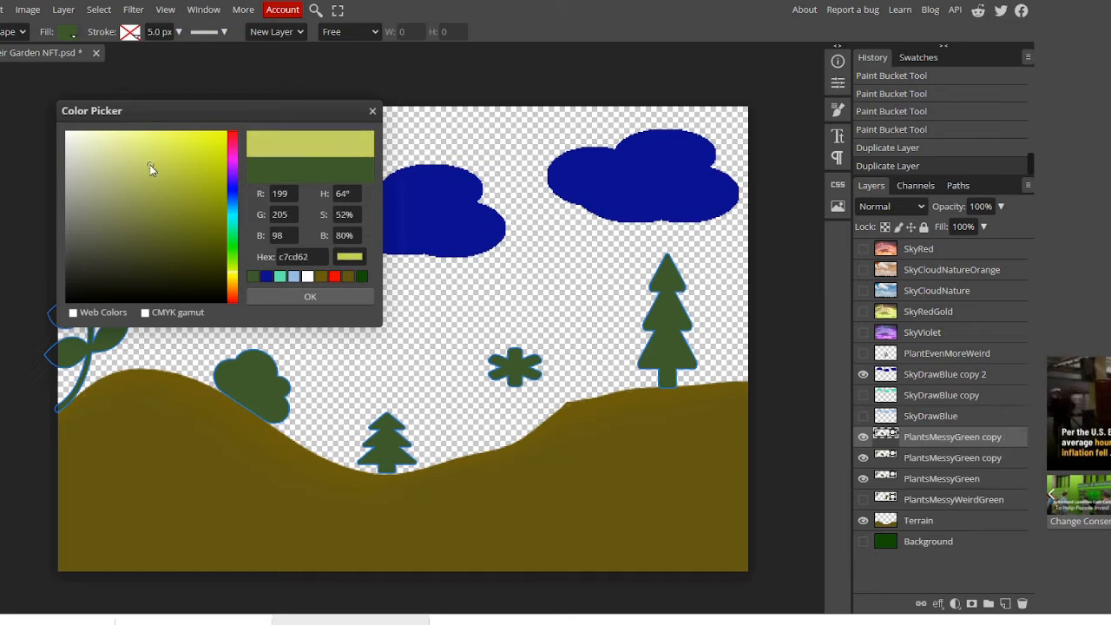
click(272, 300)
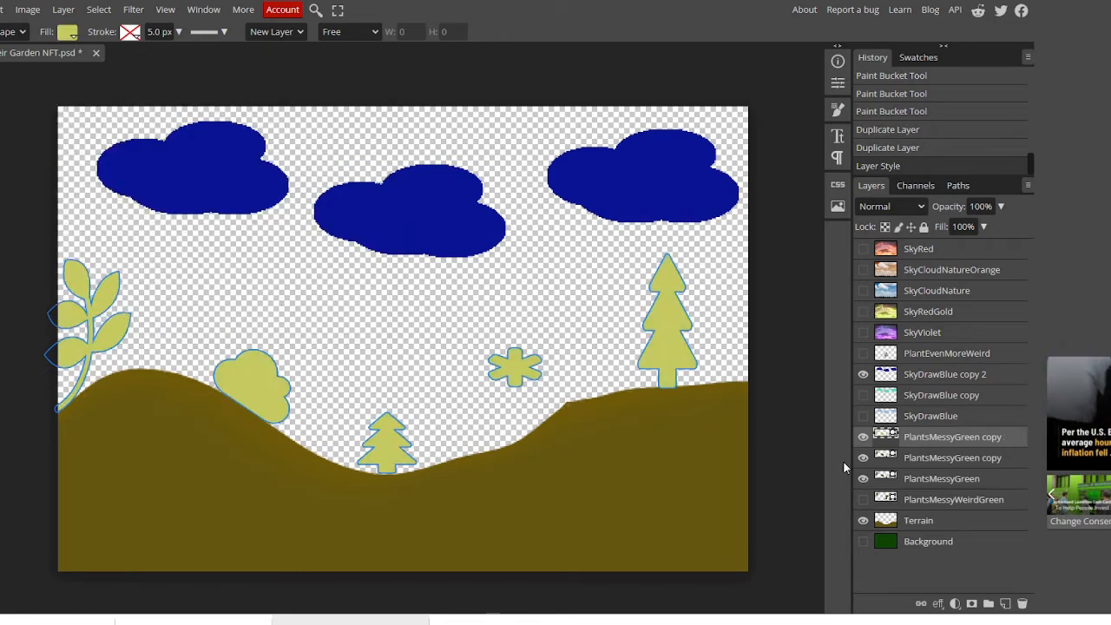
Step: Rename the yellow plants layer as PlantsMessyYellow
double_click(990, 439)
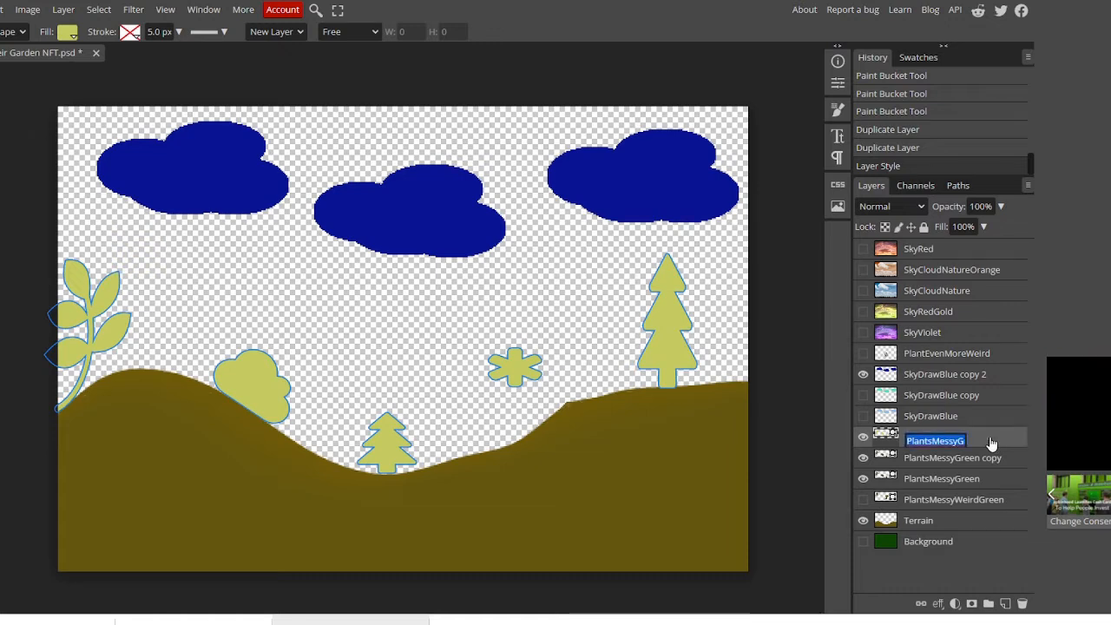
key(Right)
key(BackSpace)
key(BackSpace)
key(BackSpace)
key(BackSpace)
key(BackSpace)
key(BackSpace)
key(BackSpace)
key(BackSpace)
key(BackSpace)
key(BackSpace)
key(BackSpace)
key(BackSpace)
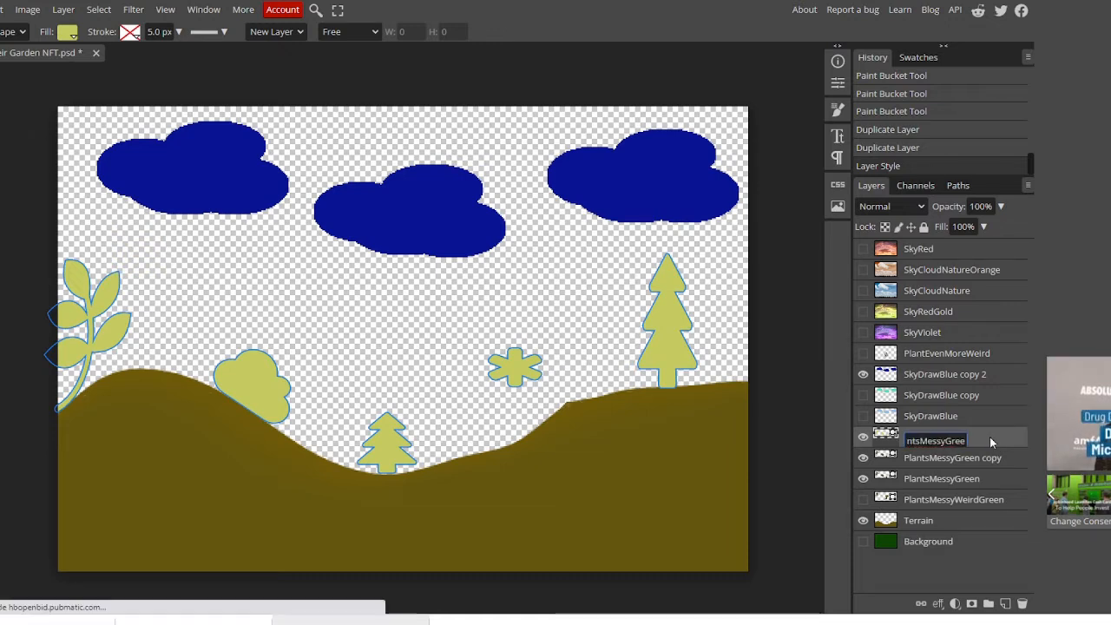
text(Yellow)
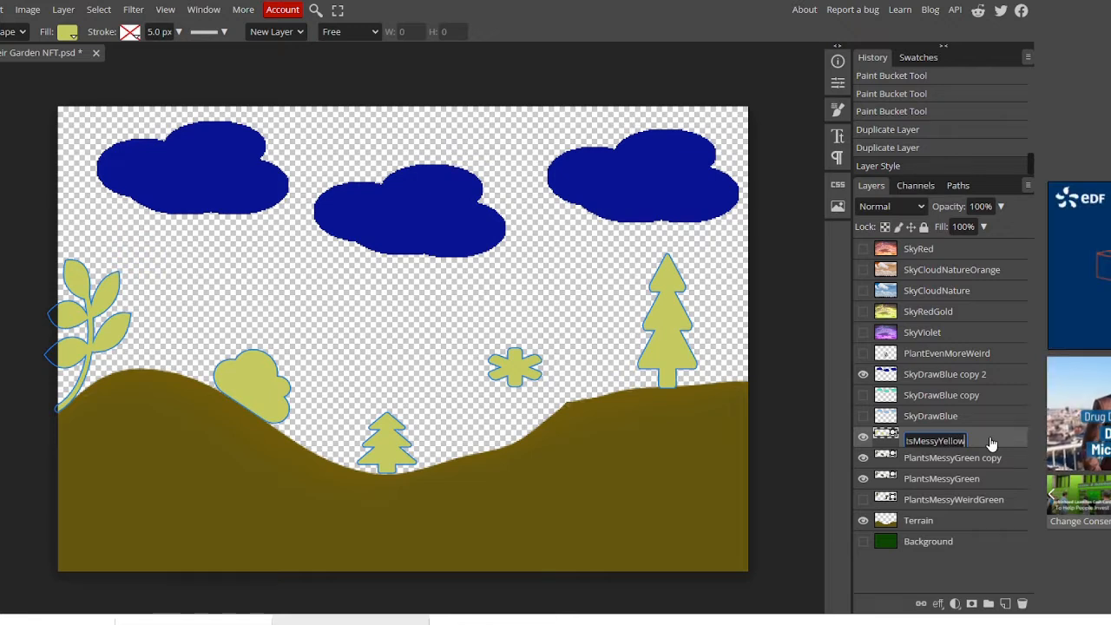
key(Return)
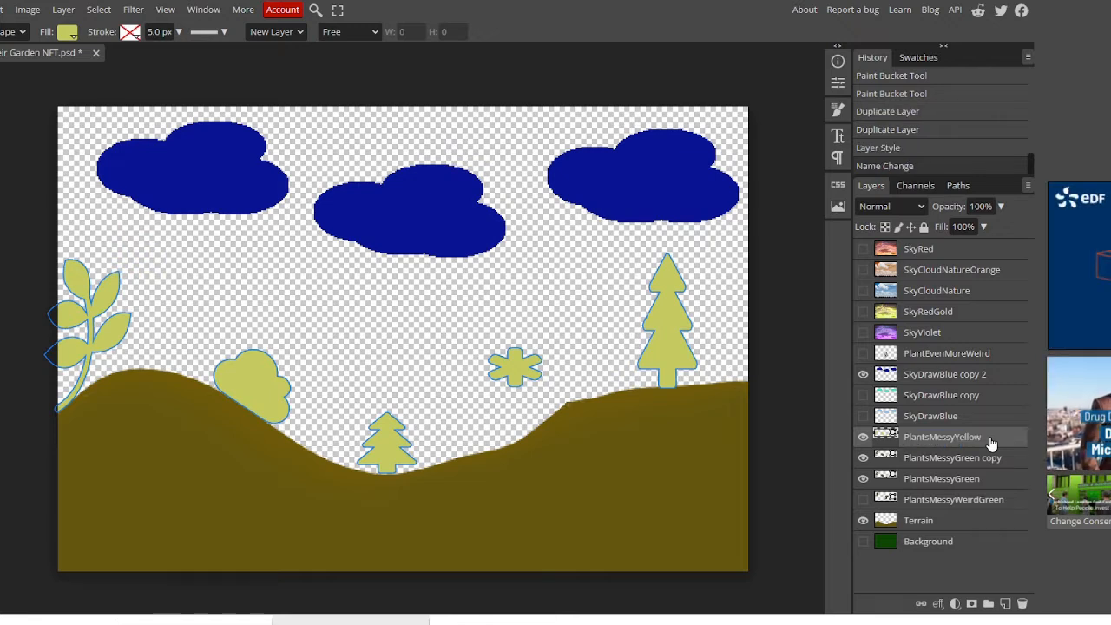
Step: Hide the PlantsMessyYellow layer and change the shape fill of PlantsMessyGreen copy to a light brown, about #a78a52
click(862, 436)
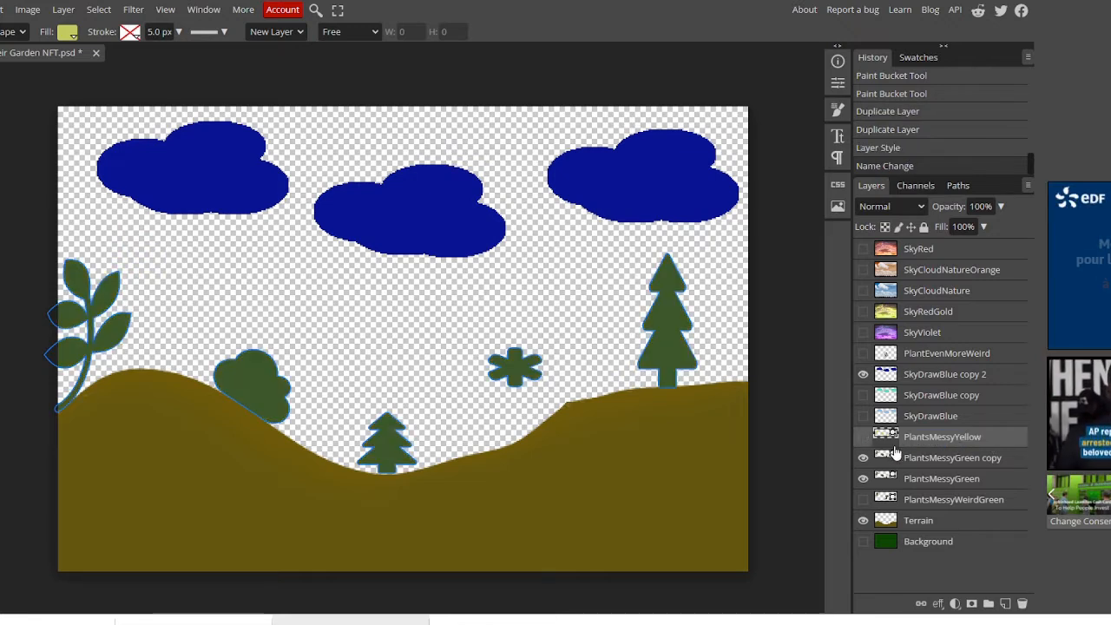
click(938, 460)
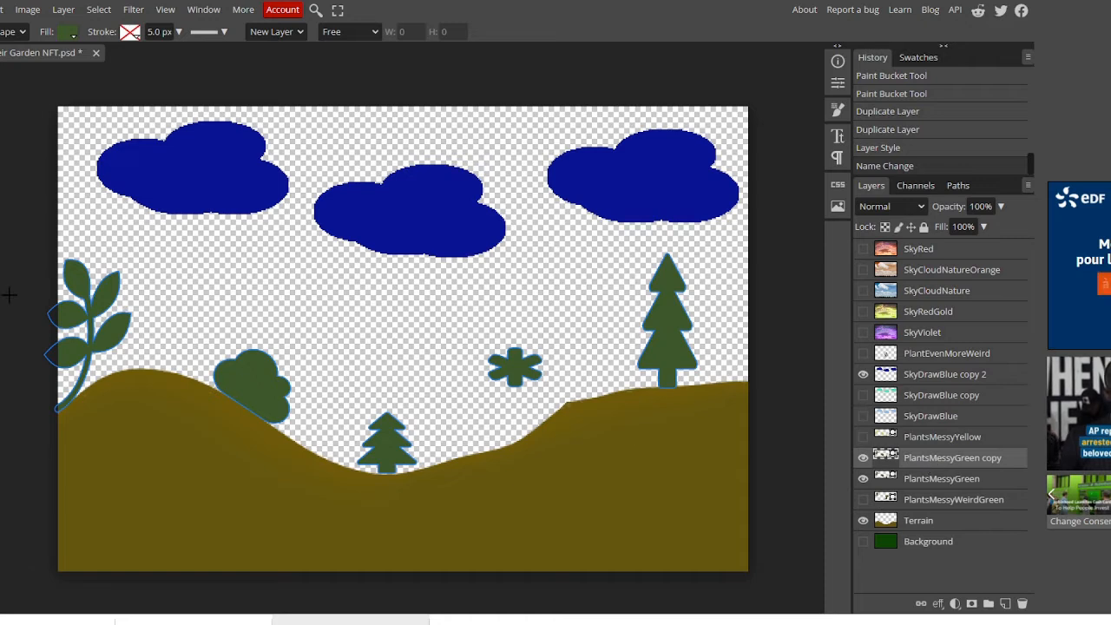
click(69, 32)
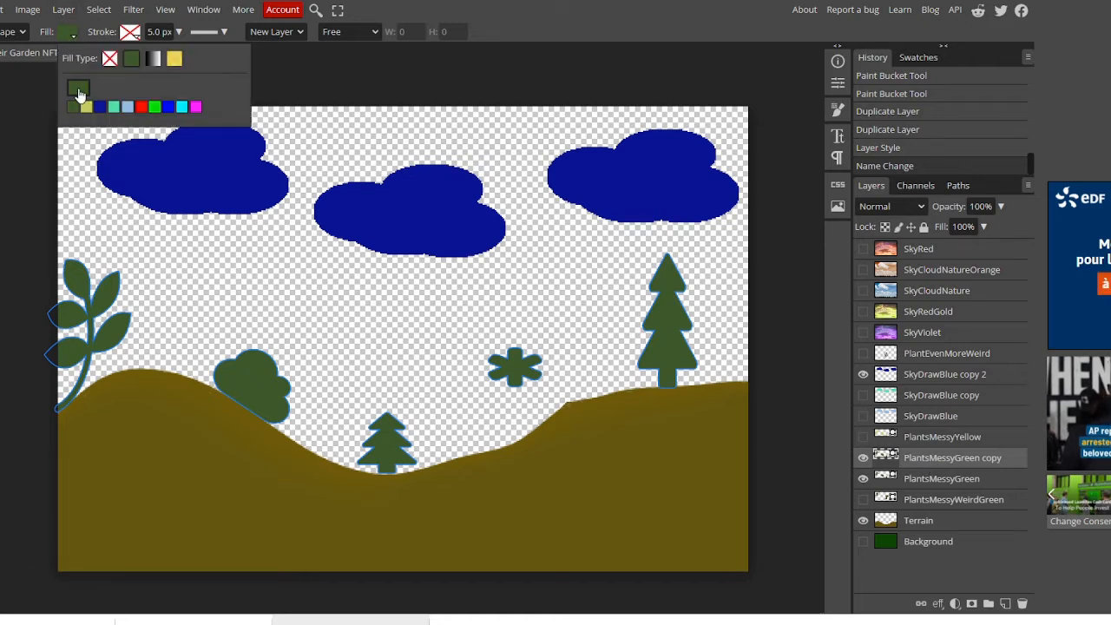
click(78, 88)
mouse_move(199, 233)
mouse_down()
mouse_move(191, 278)
mouse_move(195, 236)
mouse_up()
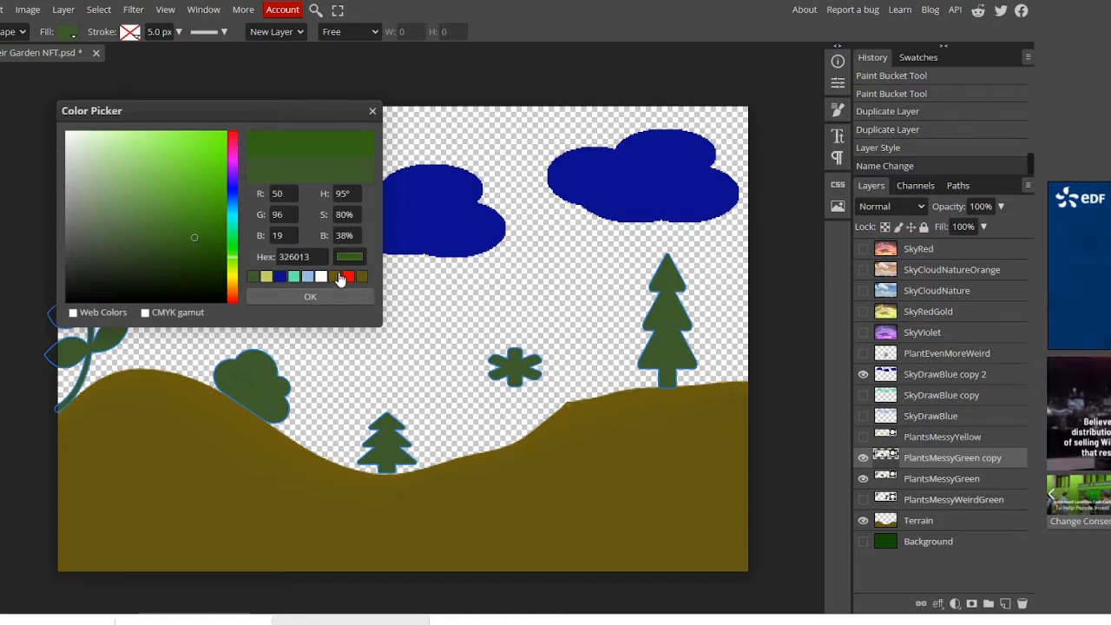
click(232, 276)
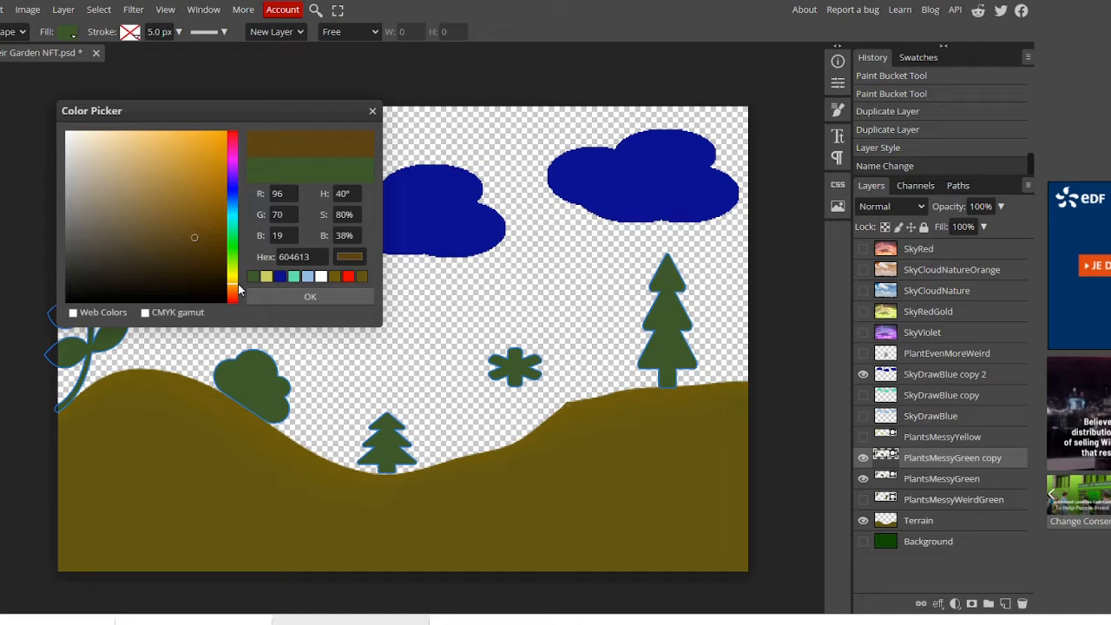
mouse_move(198, 239)
mouse_down()
mouse_move(132, 206)
mouse_move(154, 193)
mouse_up()
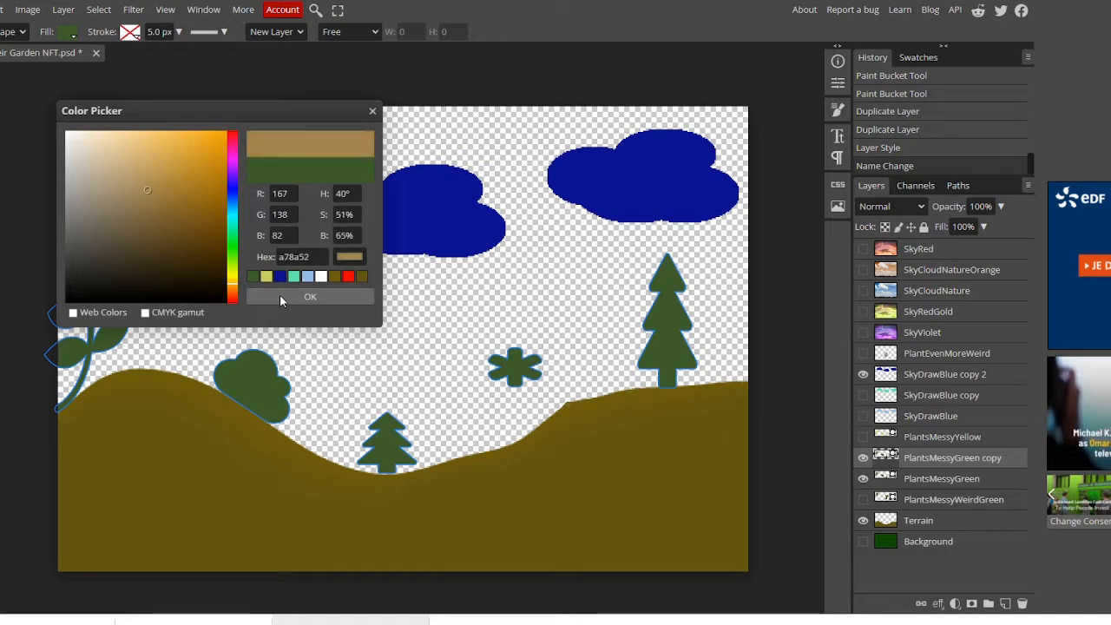
click(282, 299)
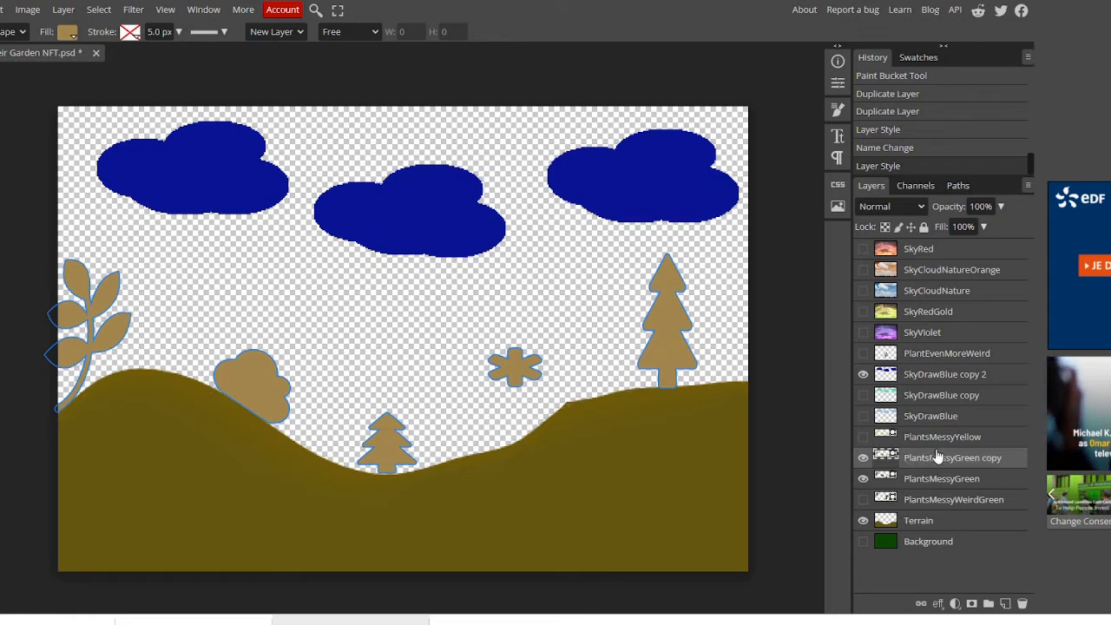
Step: Rename the light brown plants layer as PlantsMessyLightBrown
double_click(968, 462)
text(PlantsMessyGr)
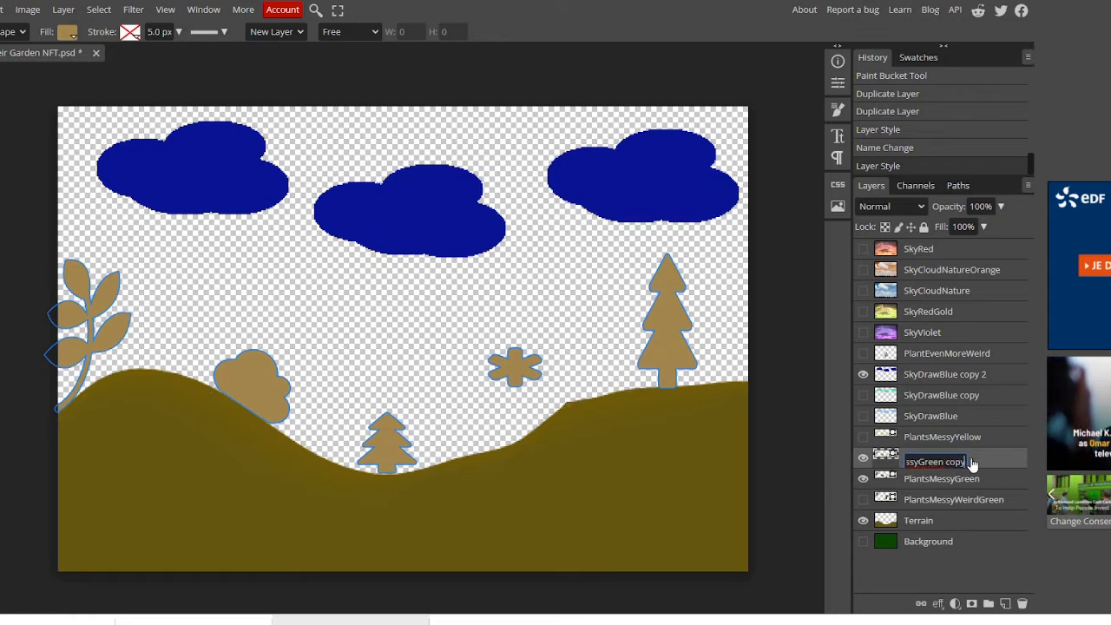
key(BackSpace)
key(BackSpace)
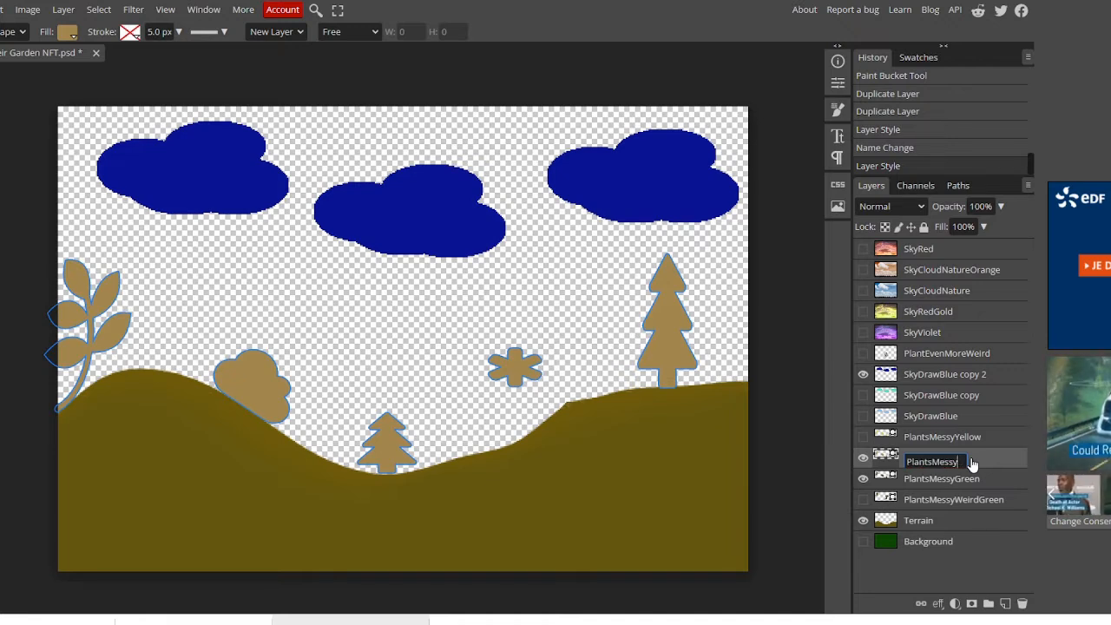
text(Light)
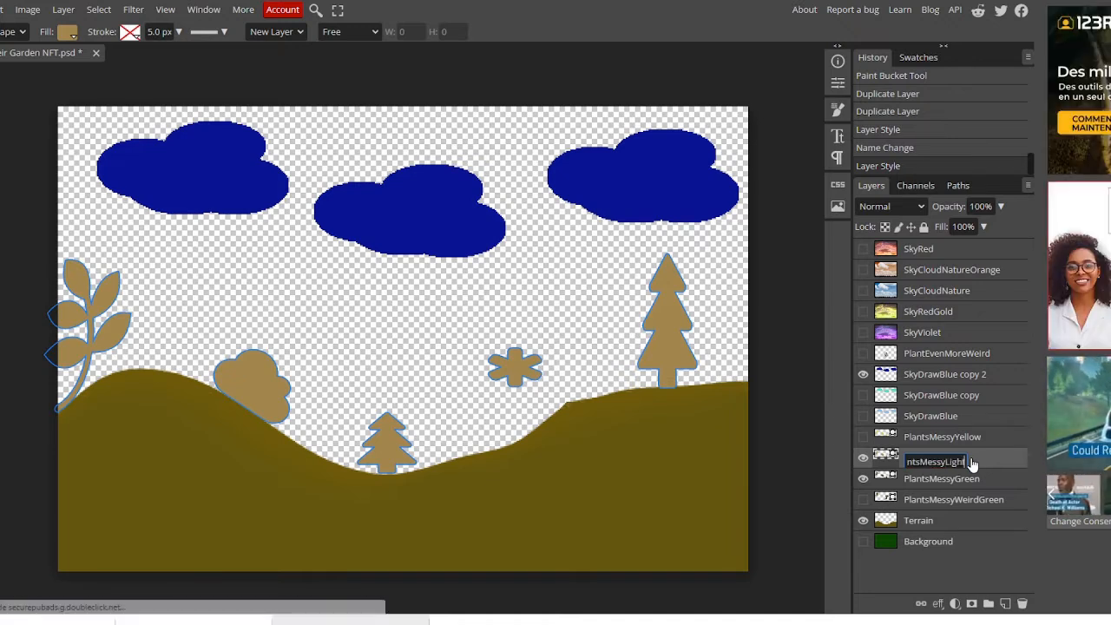
text(Gro)
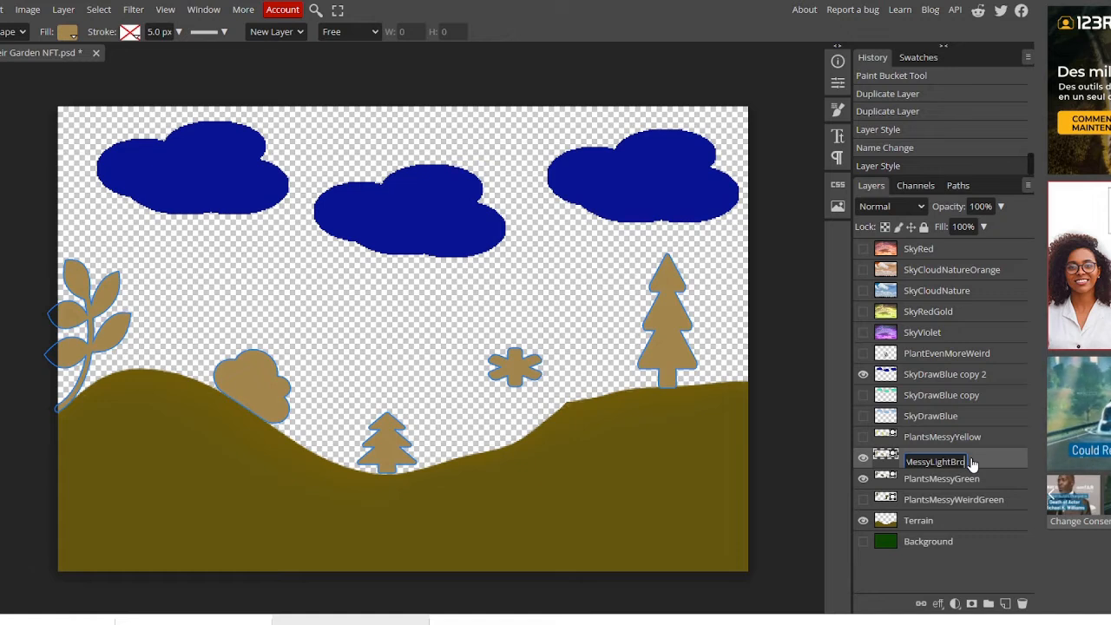
text(wn)
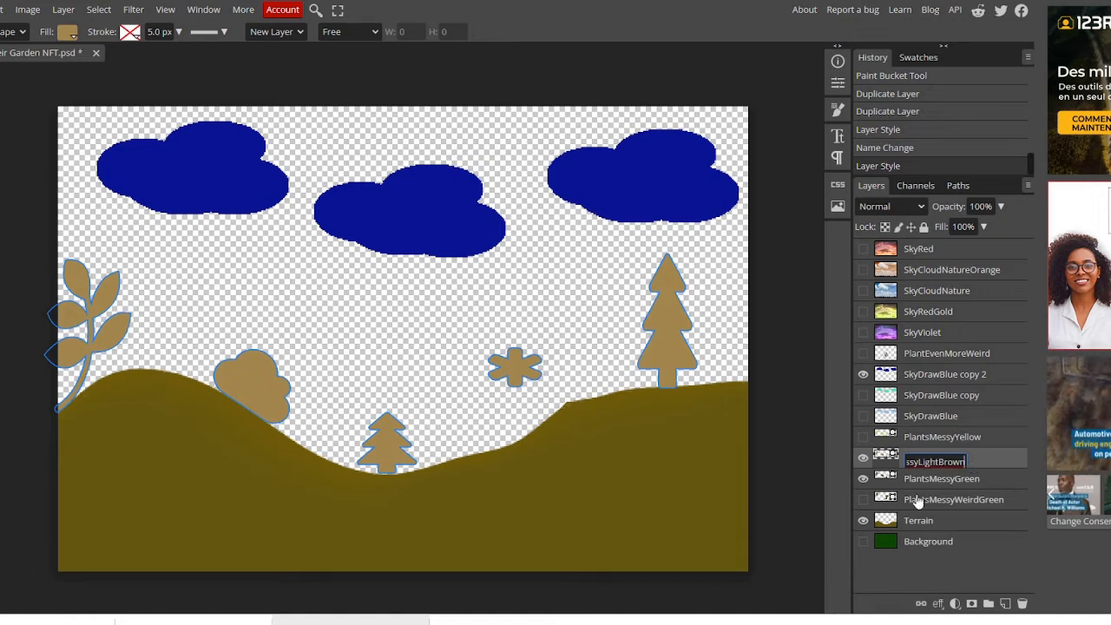
key(Return)
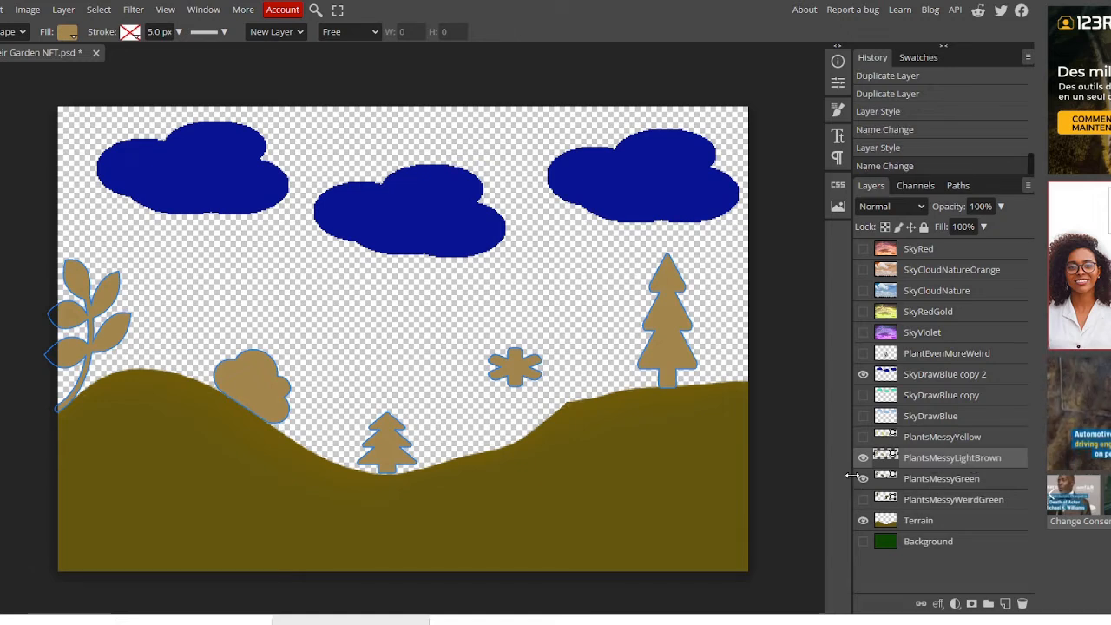
Step: Hide the PlantsMessyLightBrown and PlantsMessyGreen layers and show the PlantsMessyWeirdGreen layer
click(907, 443)
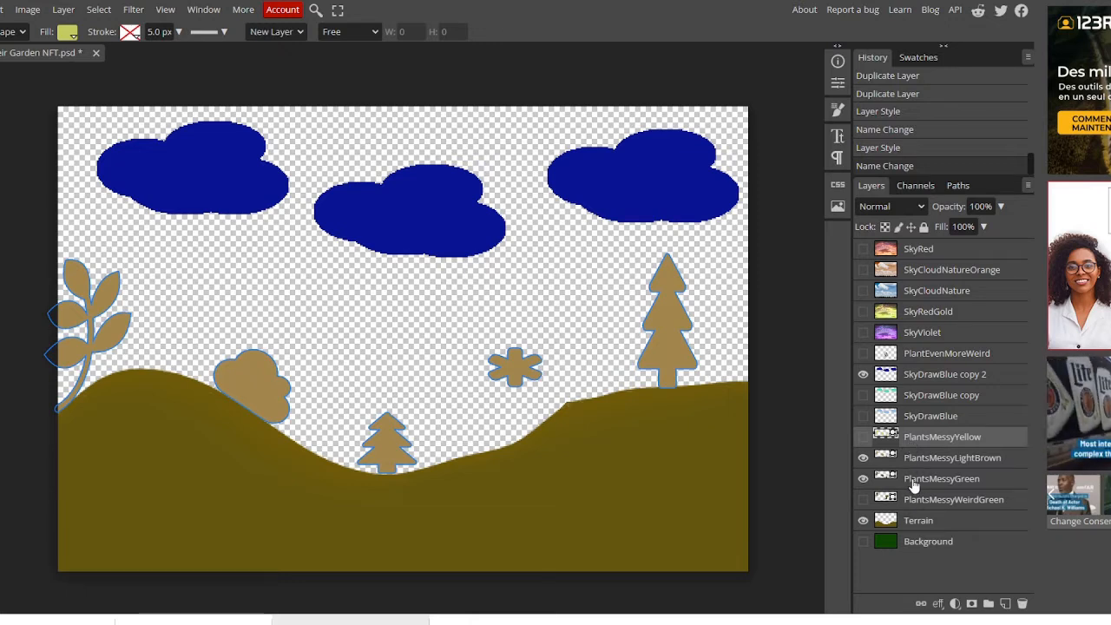
click(913, 484)
click(862, 437)
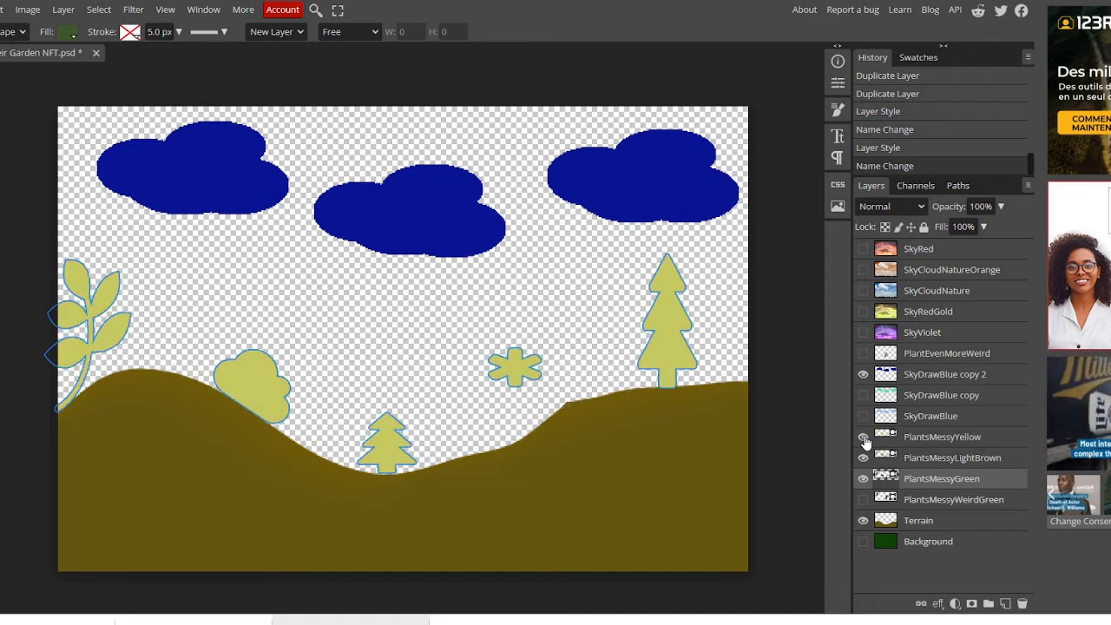
click(863, 437)
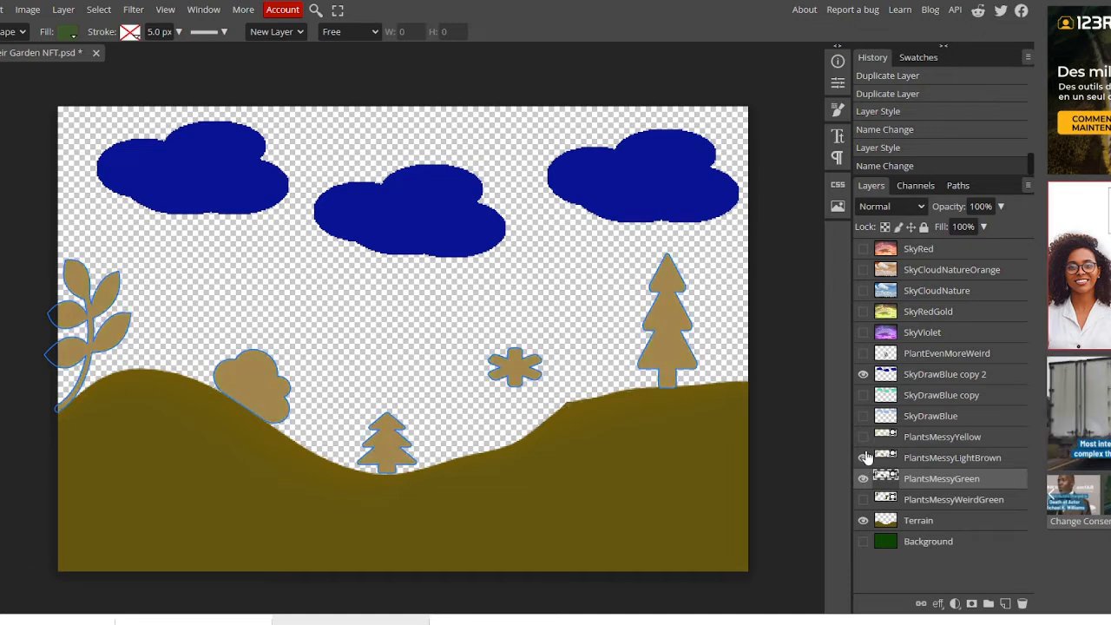
click(863, 458)
click(863, 479)
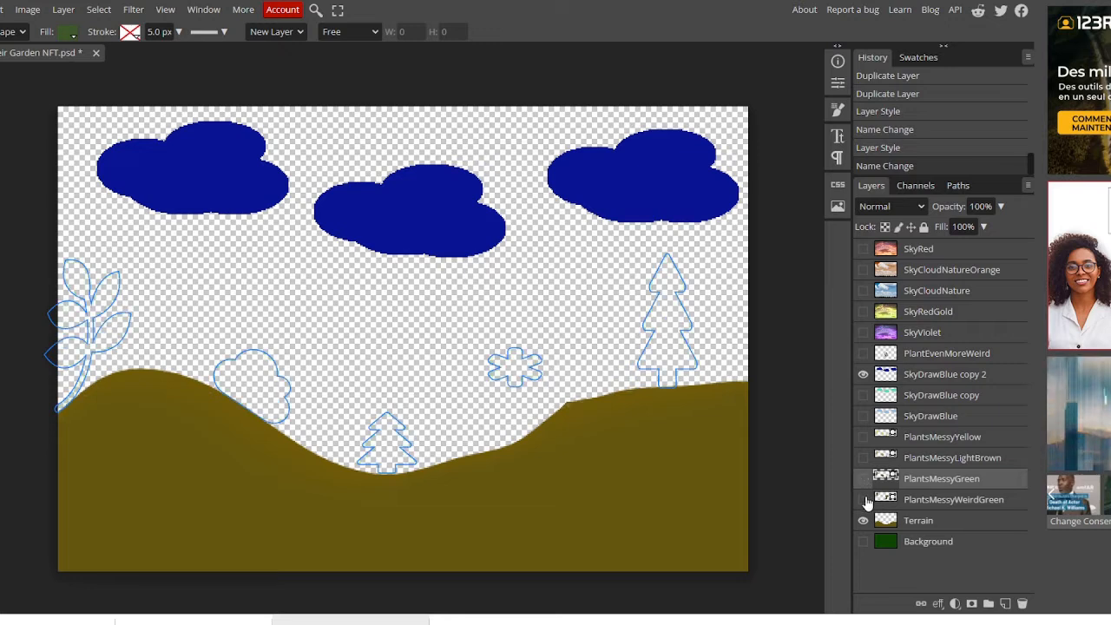
click(863, 500)
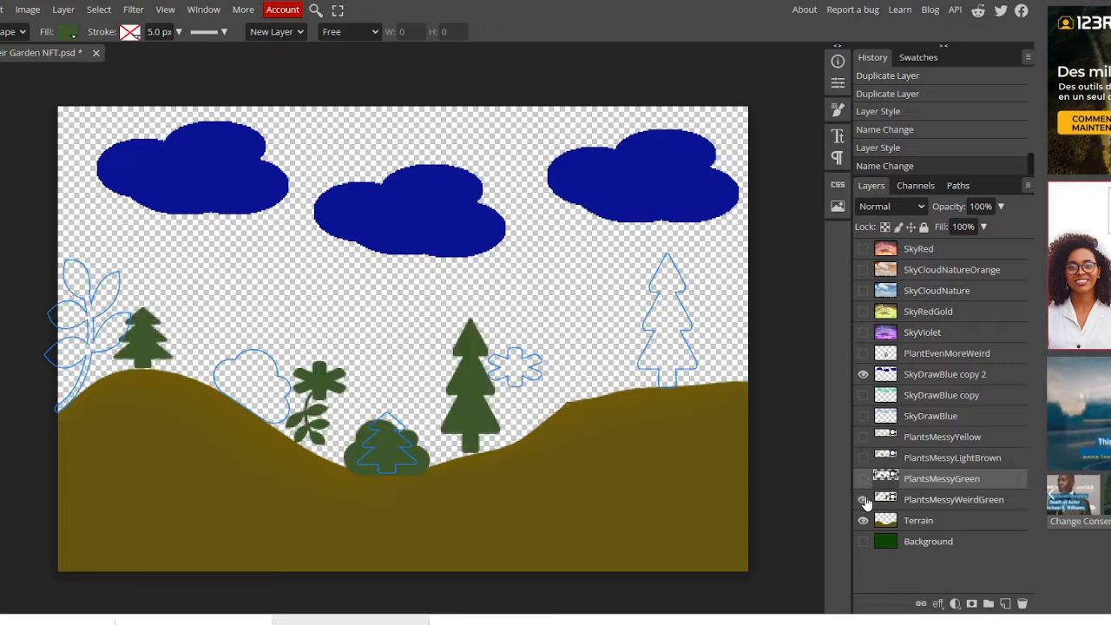
Step: Duplicate the PlantsMessyWeirdGreen layer once
right_click(936, 505)
click(954, 178)
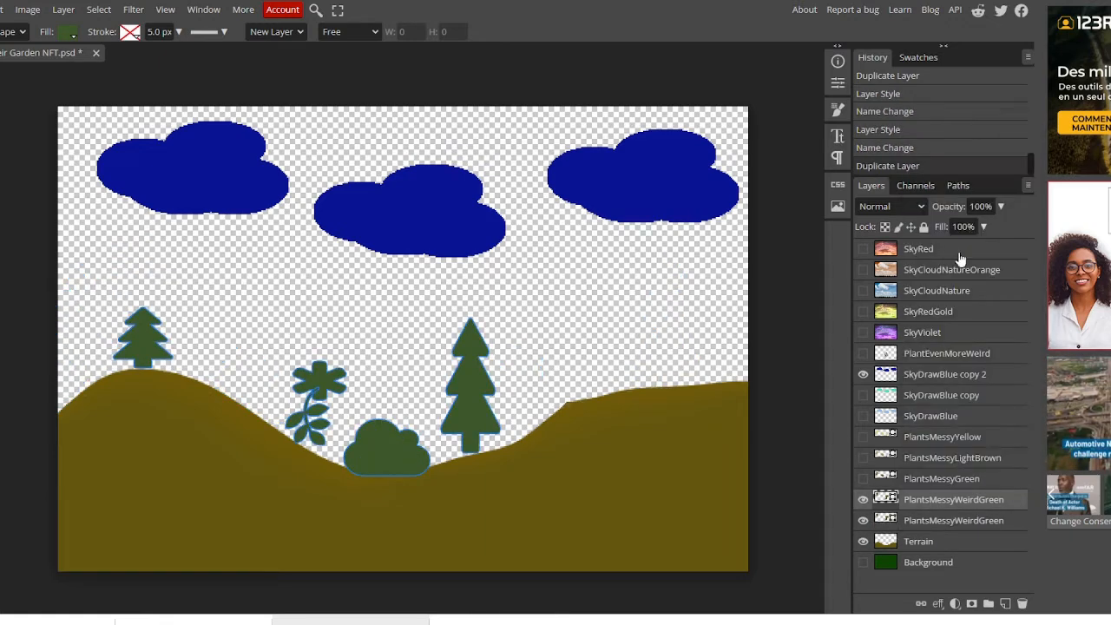
right_click(927, 505)
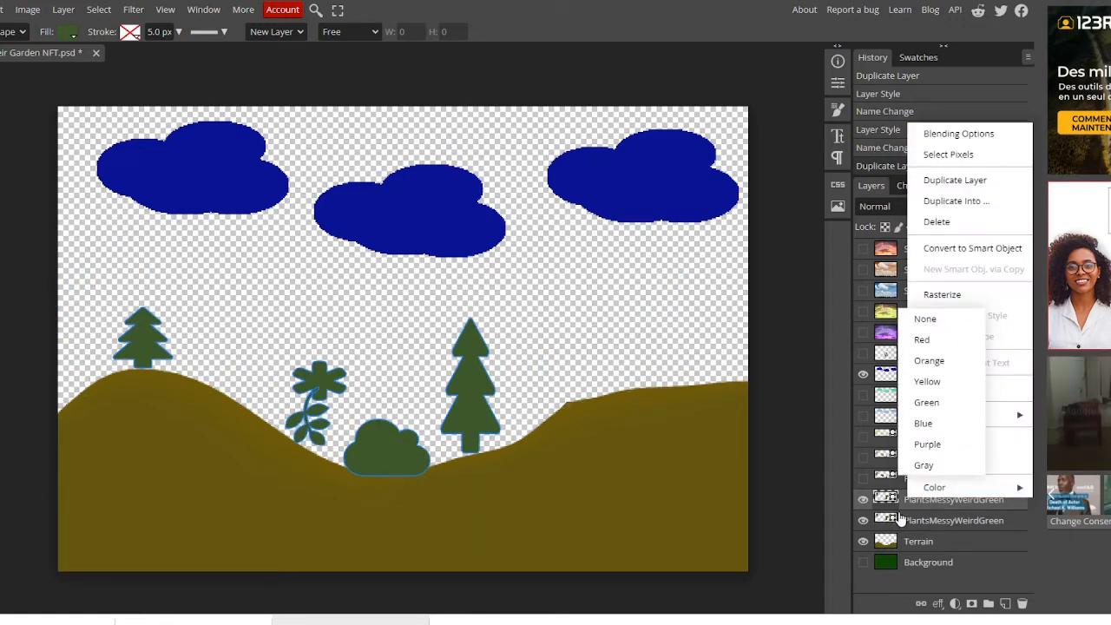
click(927, 518)
Step: Rename the upper PlantsMessyWeirdGreen copy as PlantsMessyWeirdRed and set its shape fill to bright red
click(992, 502)
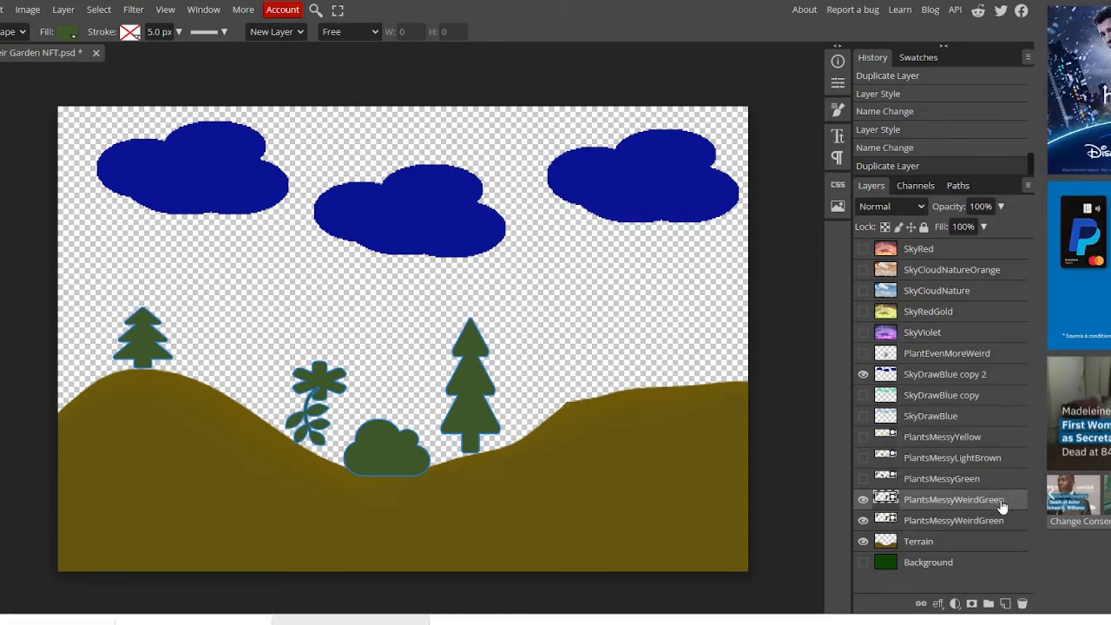
double_click(1002, 504)
key(End)
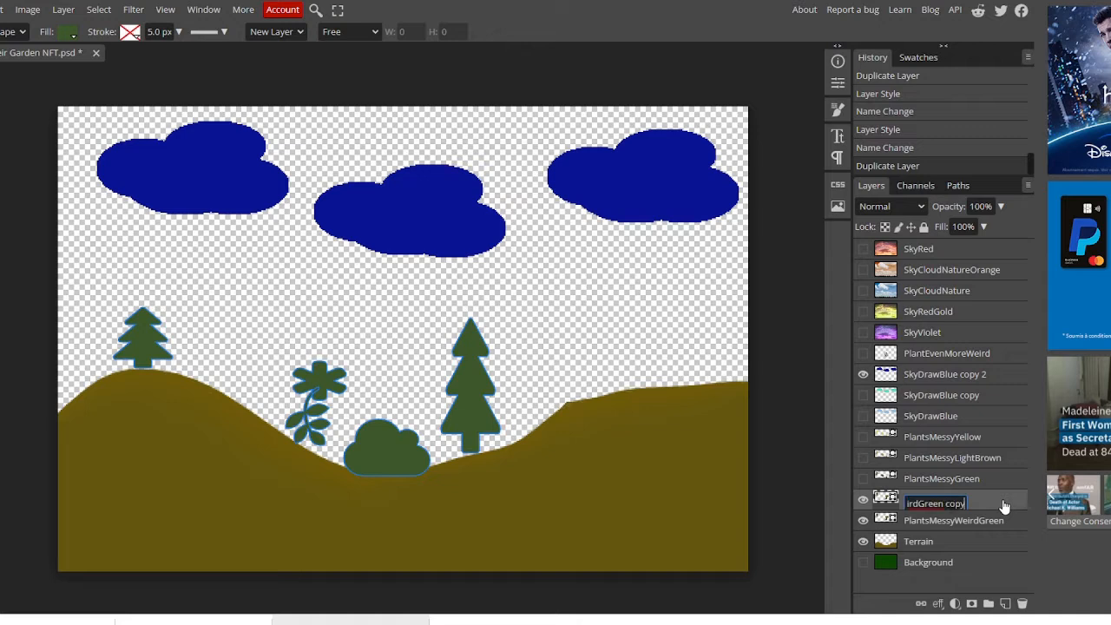
key(BackSpace)
key(BackSpace)
key(BackSpace)
key(BackSpace)
key(BackSpace)
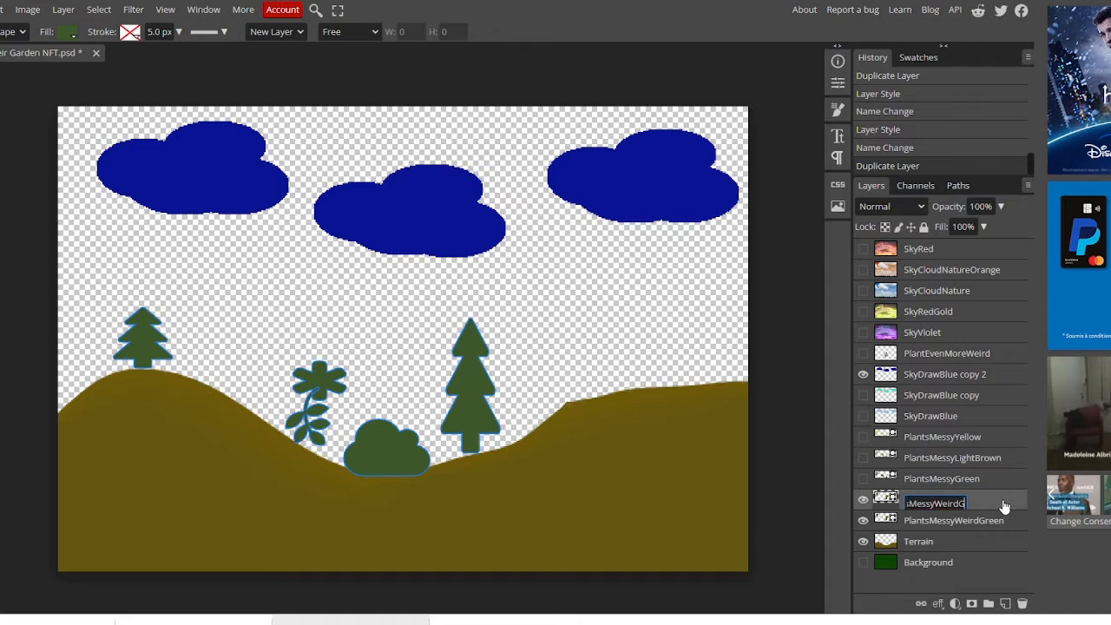
text(Red)
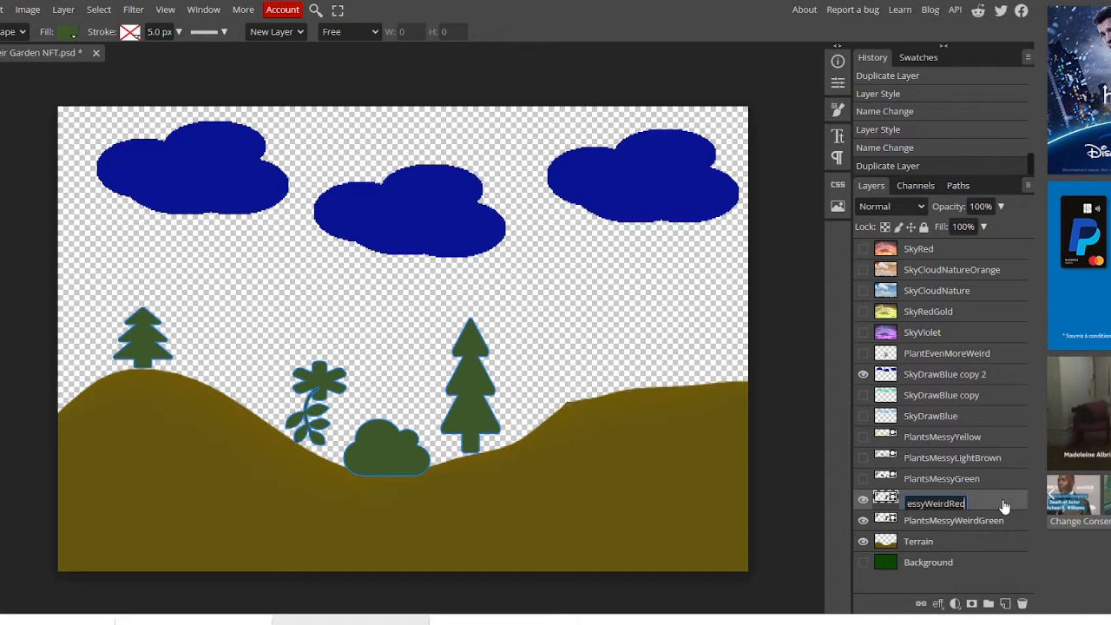
key(Return)
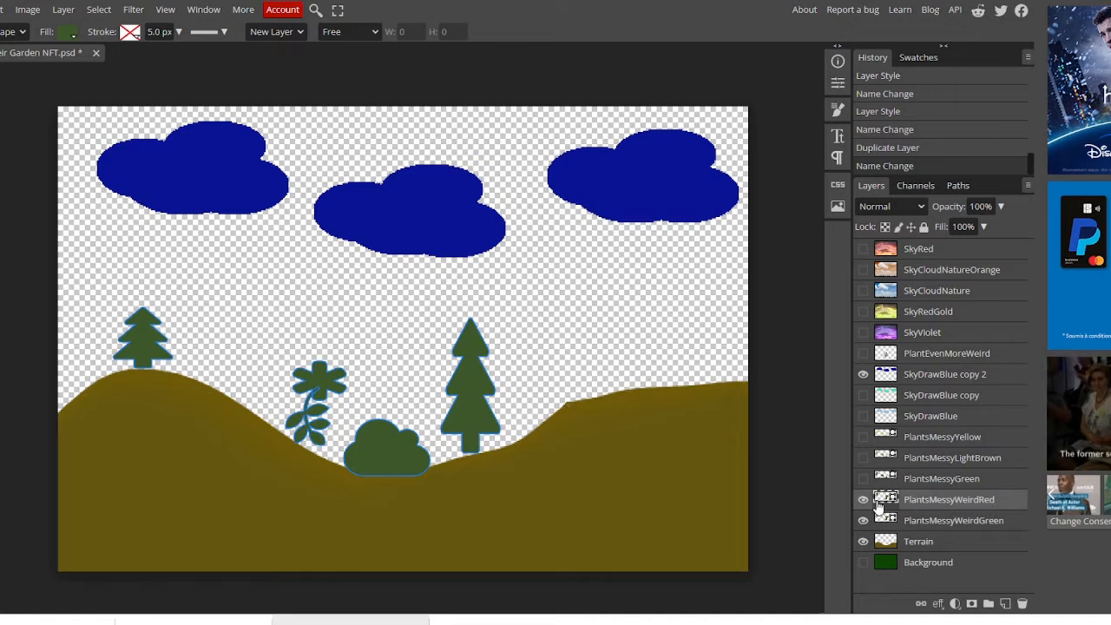
click(70, 32)
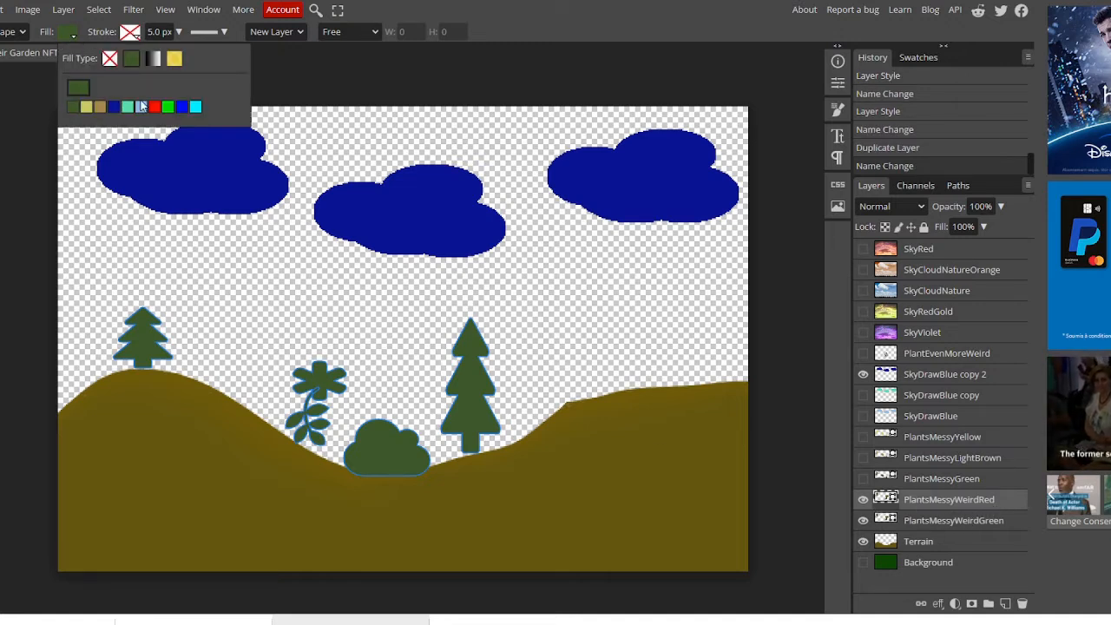
click(155, 106)
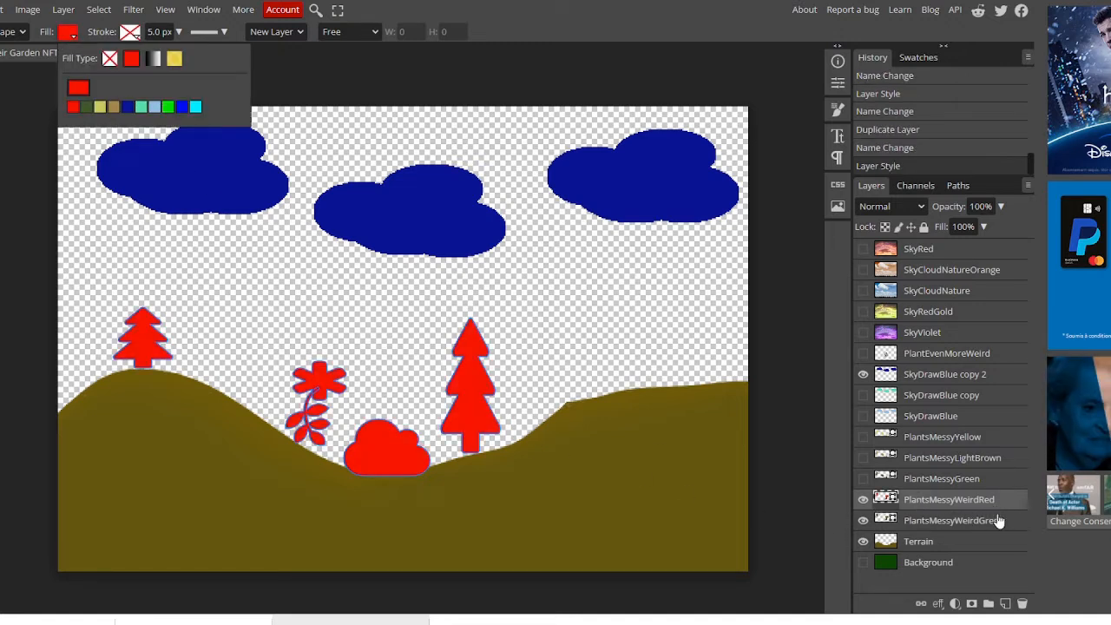
Step: Change the shape fill of the original PlantsMessyWeirdGreen layer to a vivid violet, about #830ce8
click(970, 523)
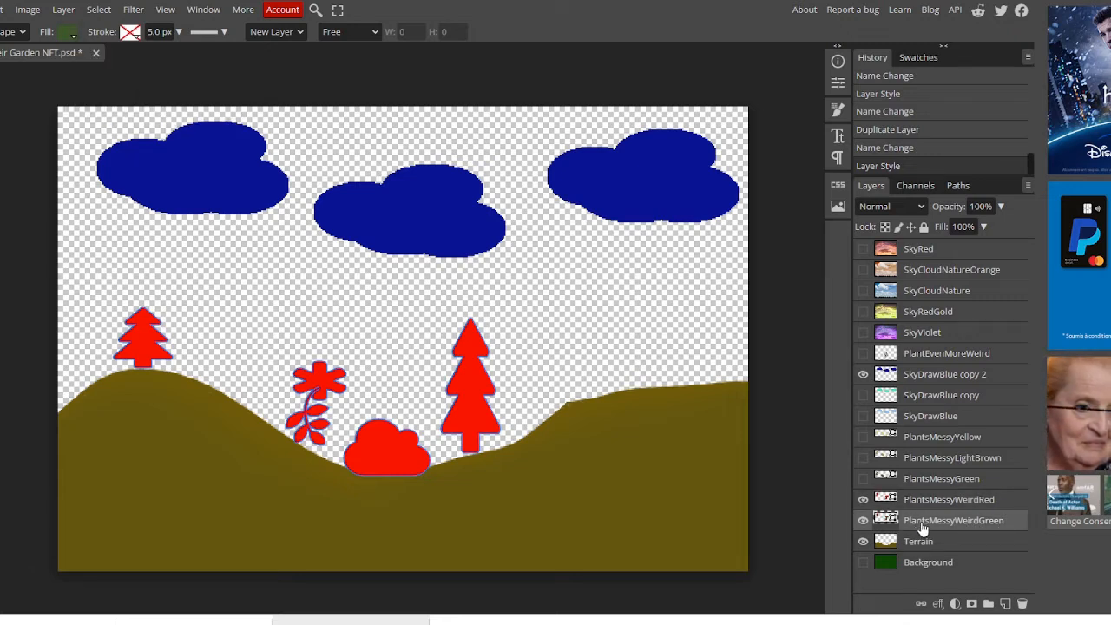
click(68, 32)
click(78, 88)
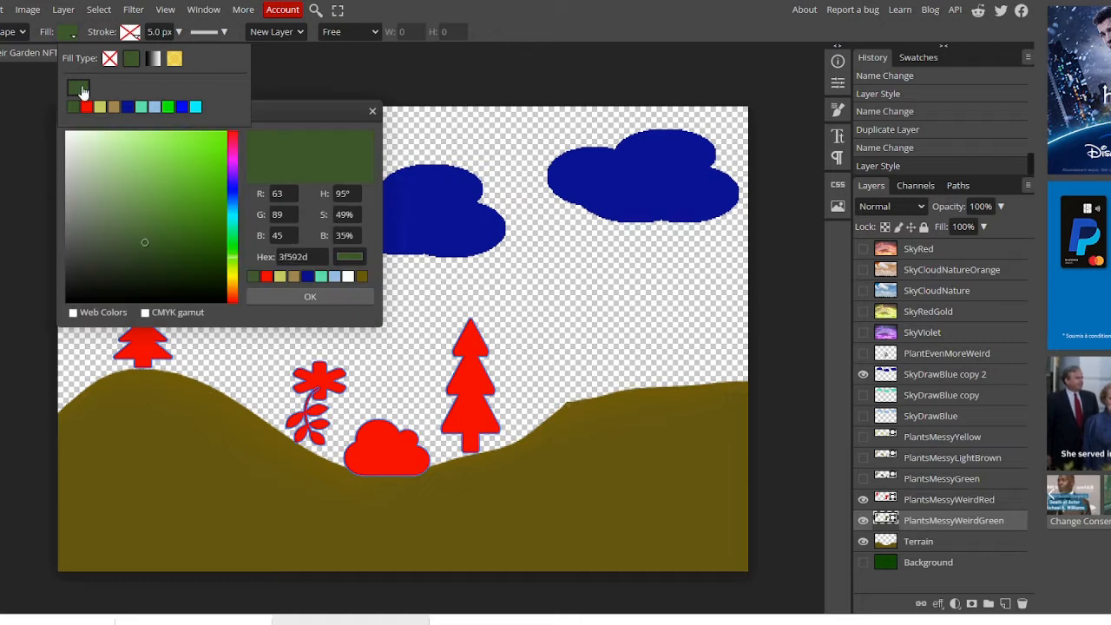
drag(225, 216, 232, 172)
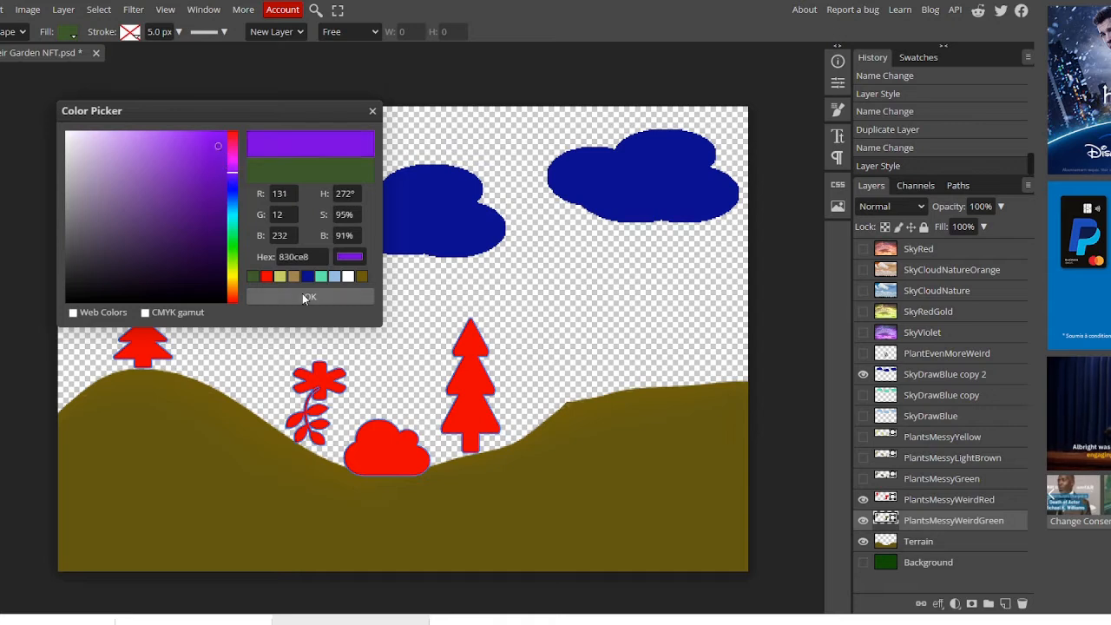
click(300, 295)
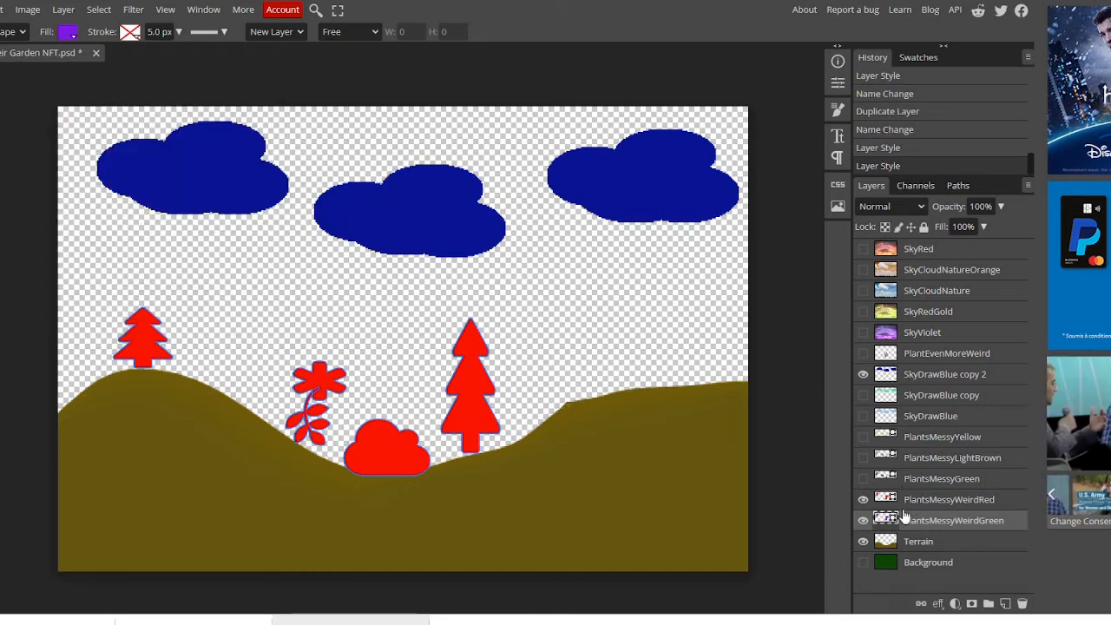
Step: Rename the violet plants layer as PlantsMessyWeirdViolet
double_click(998, 524)
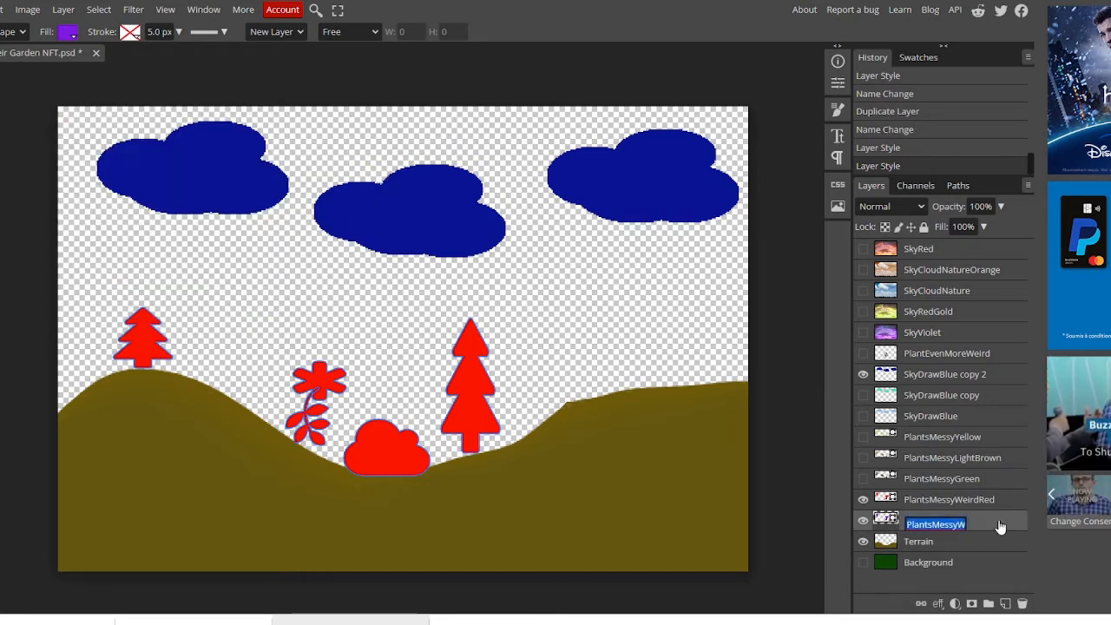
key(BackSpace)
key(BackSpace)
key(BackSpace)
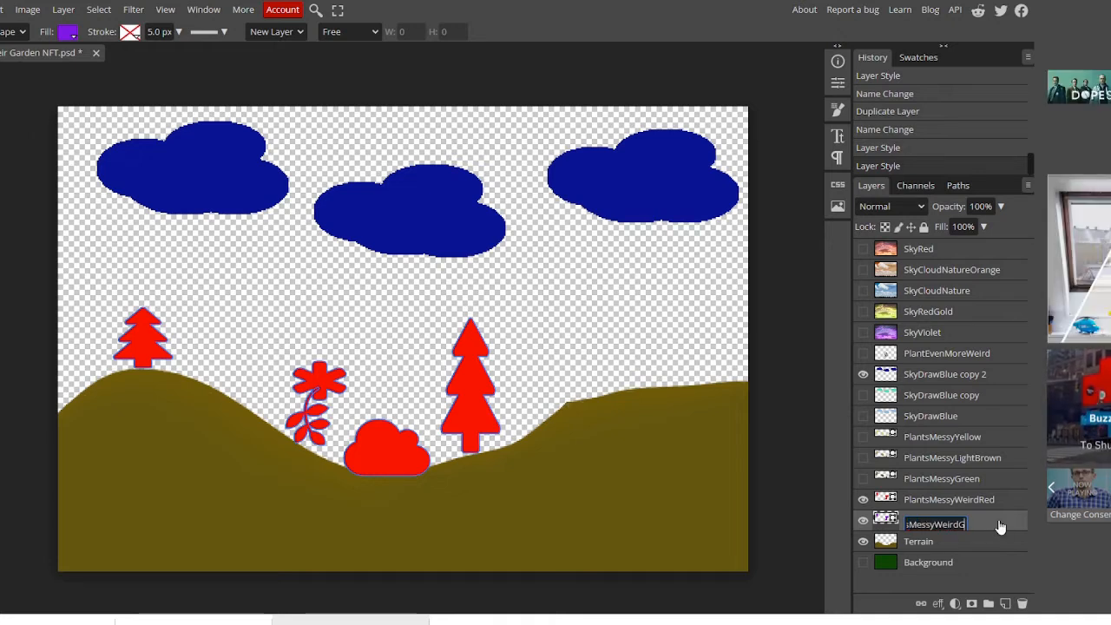
text(Violet)
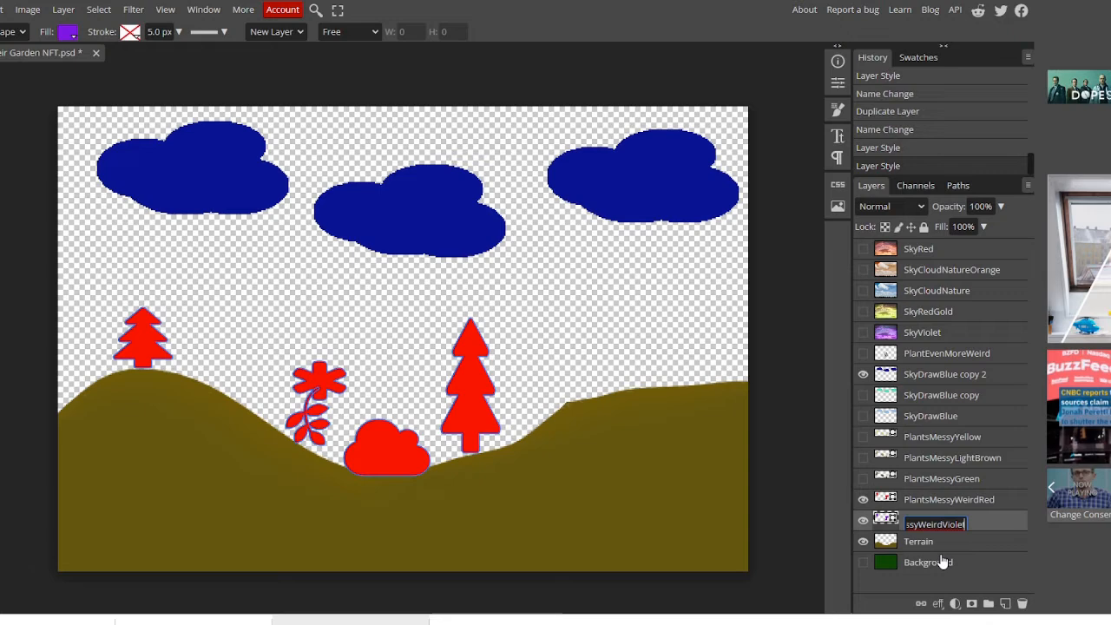
key(Return)
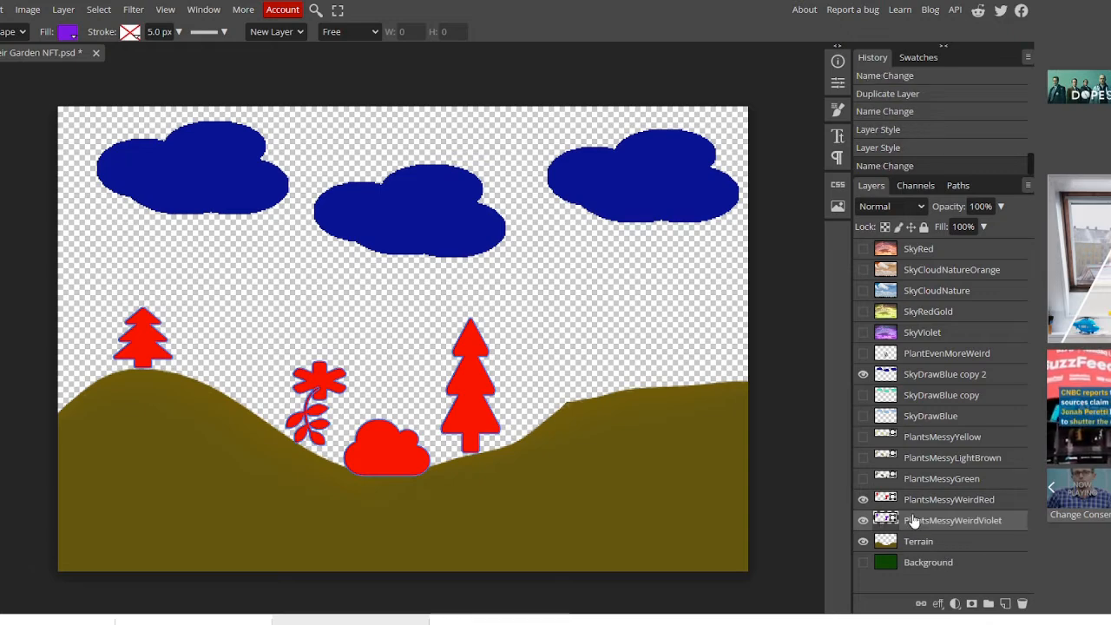
Step: Rasterize all five PlantsMessy layers, from PlantsMessyYellow through PlantsMessyWeirdViolet, together
shift+click(942, 436)
right_click(942, 438)
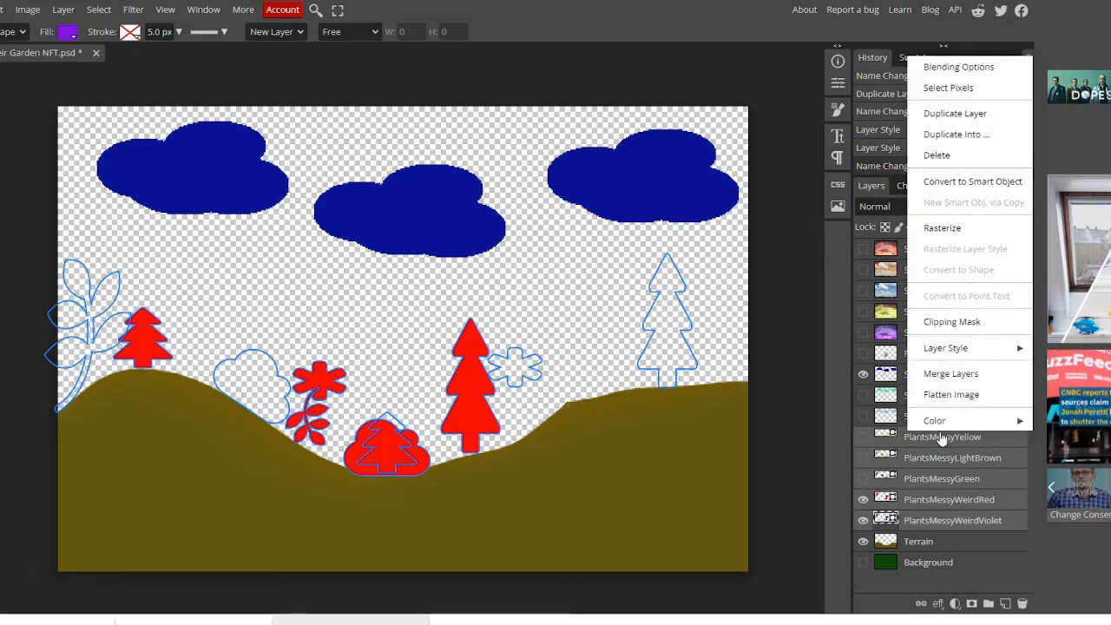
click(940, 227)
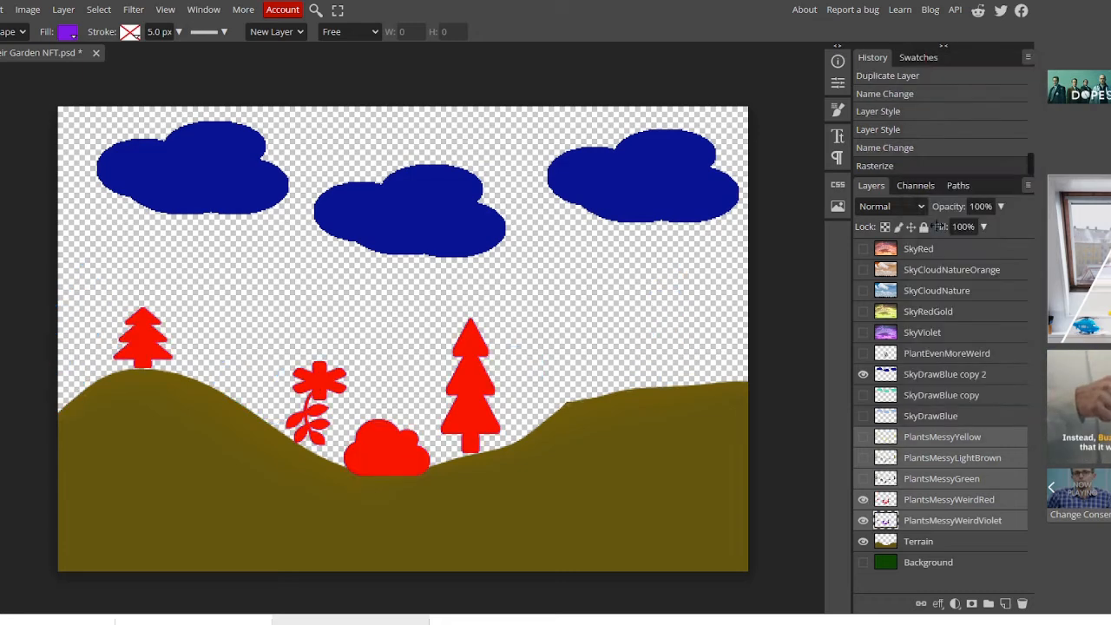
Step: Hide the PlantsMessyWeirdRed, PlantsMessyWeirdViolet and SkyDrawBlue copy 2 layers, leaving only the terrain visible
click(862, 502)
click(863, 520)
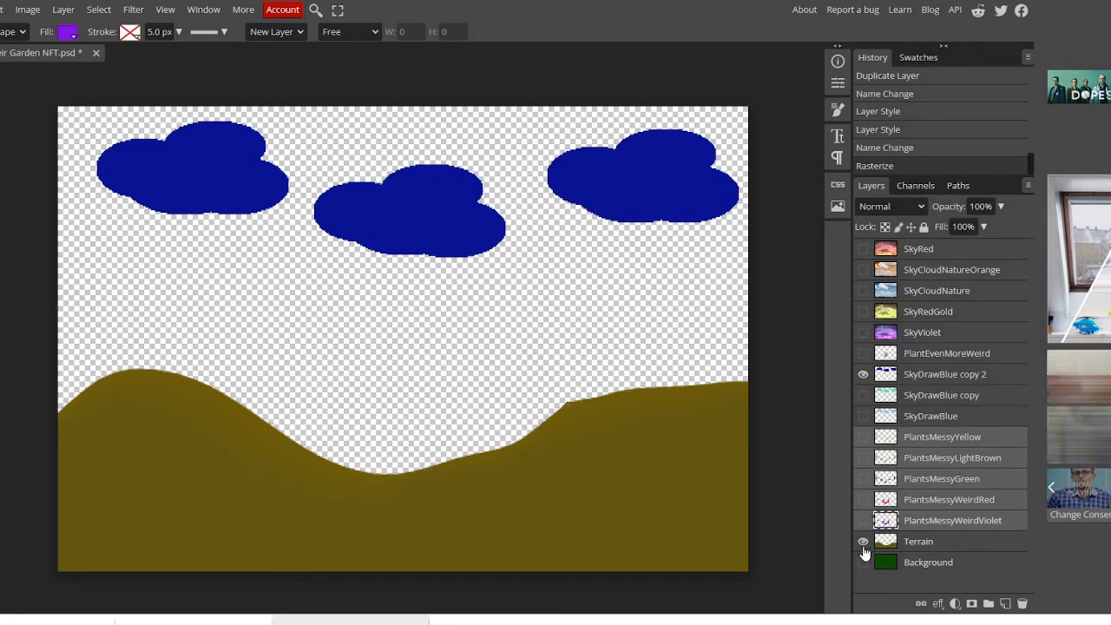
click(862, 374)
Step: Duplicate the Terrain layer once
click(914, 543)
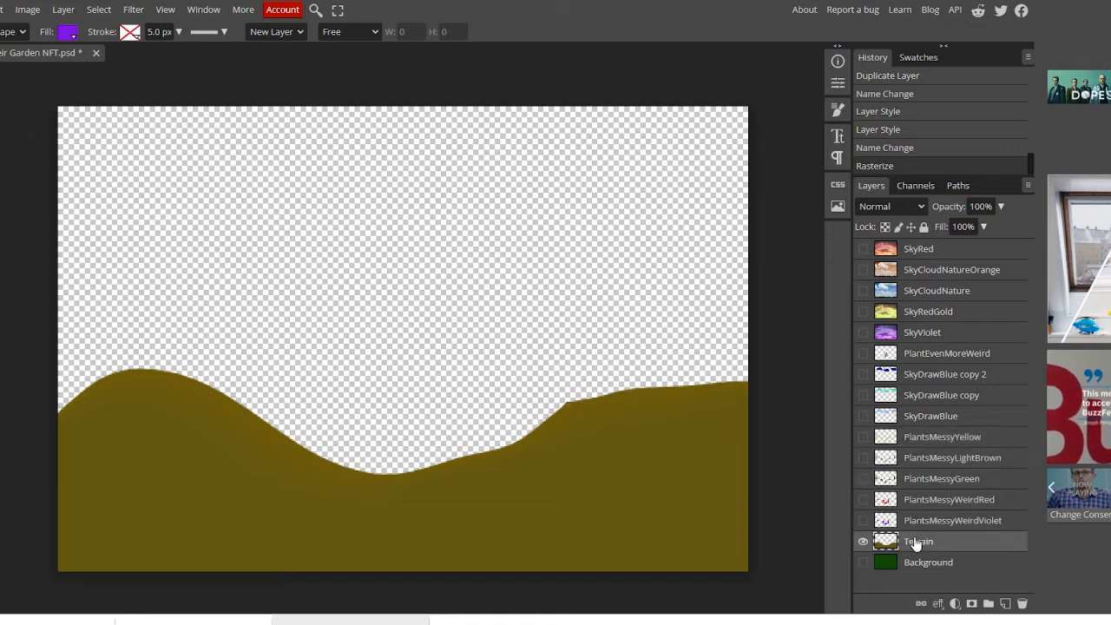
right_click(915, 542)
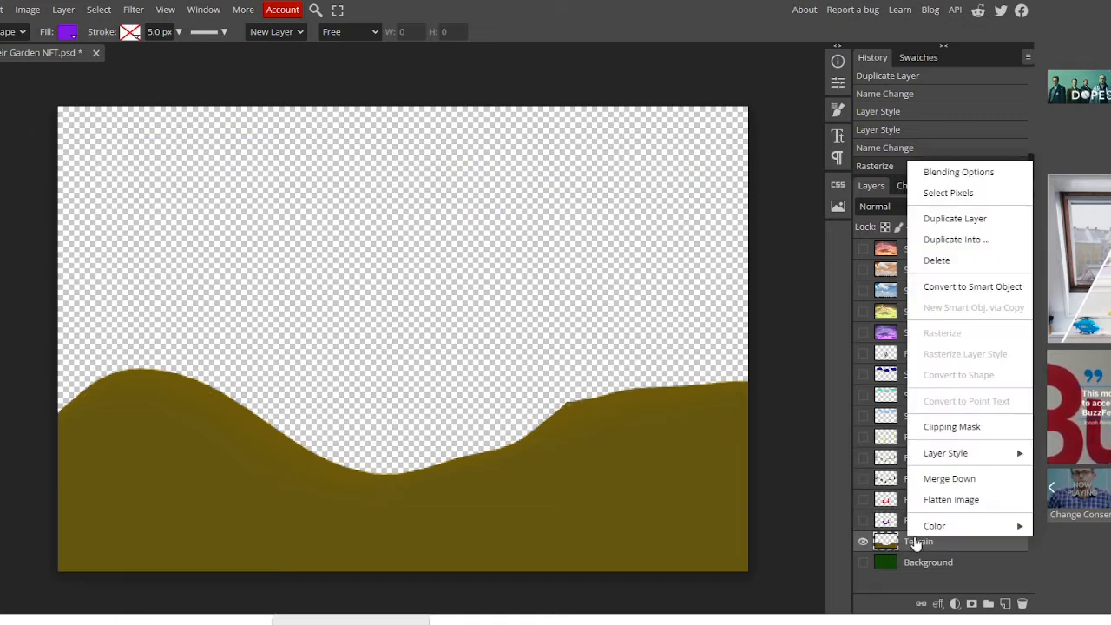
click(954, 219)
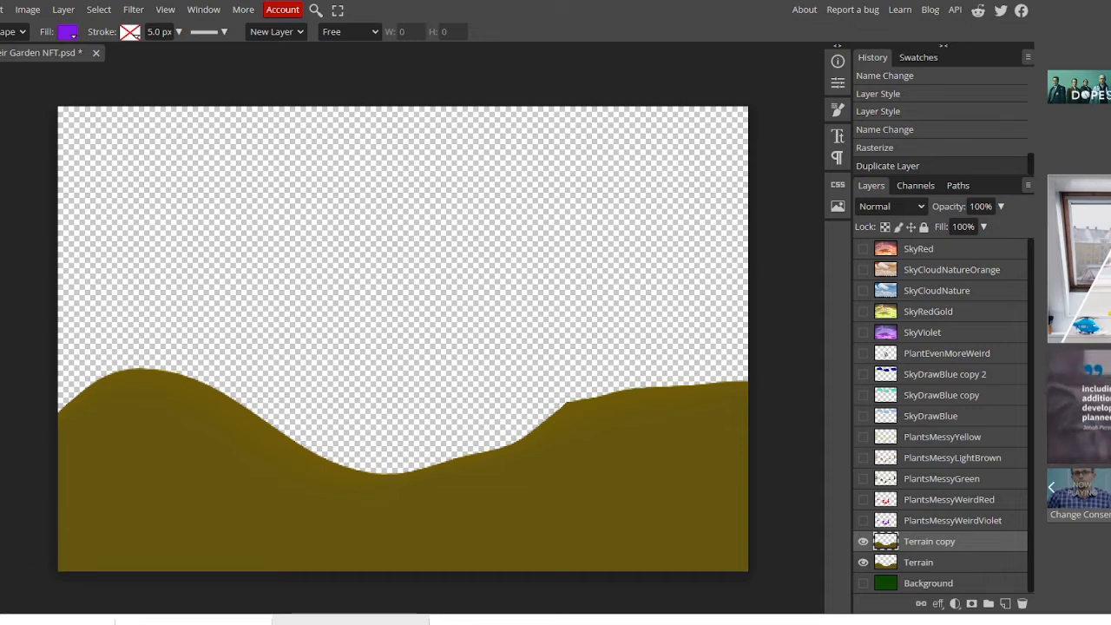
Step: Fill the hills on the Terrain copy layer with light purple, #a379dc, using the Paint Bucket tool
key(g)
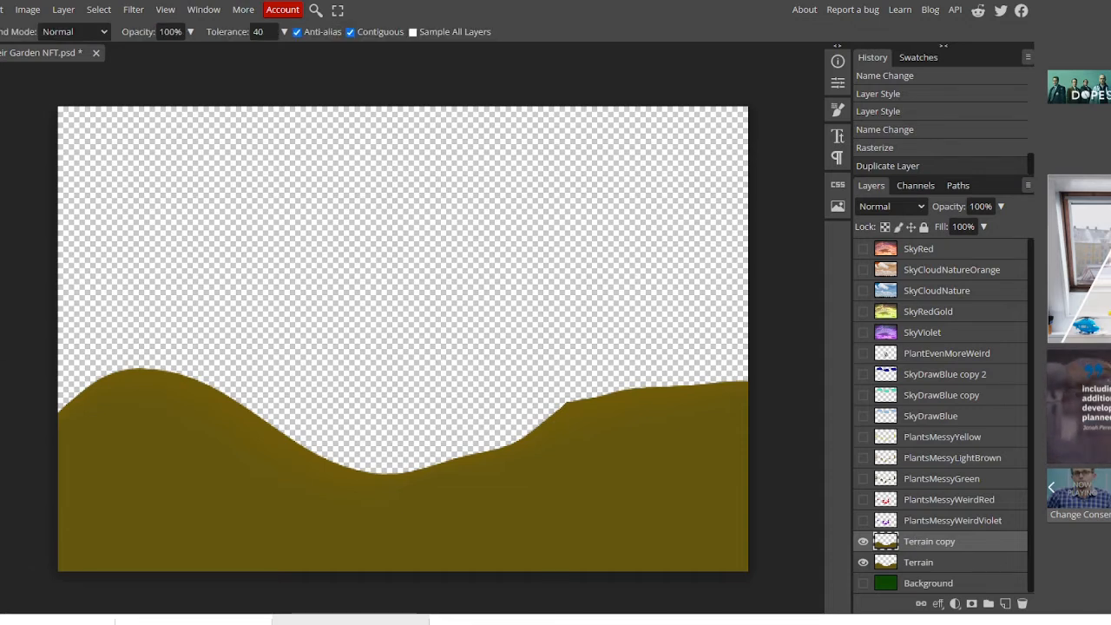
click(125, 425)
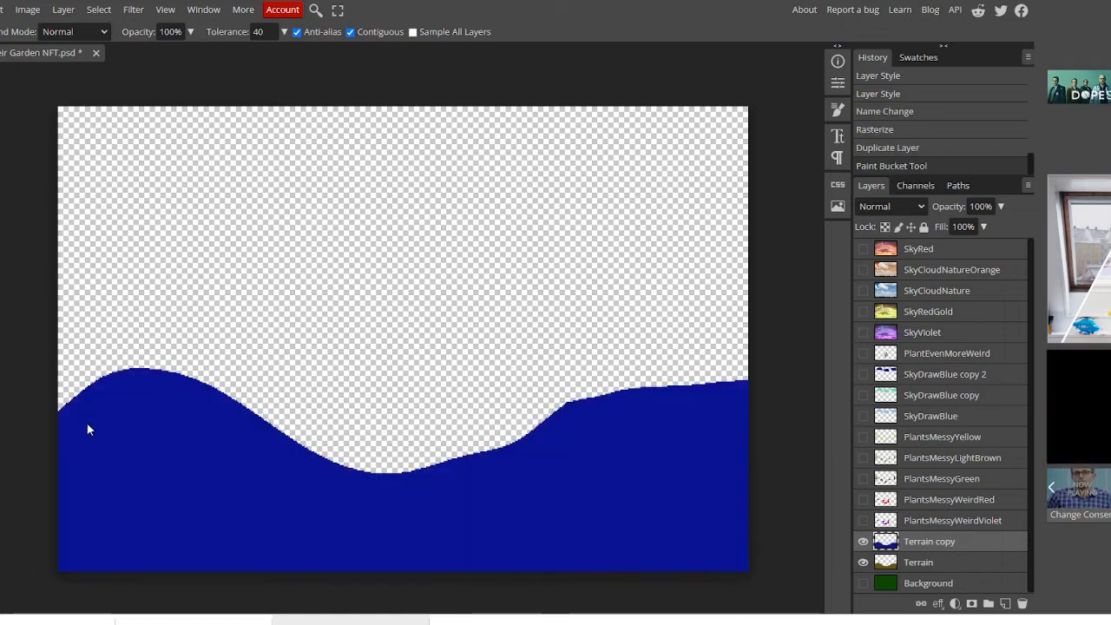
key(ctrl+z)
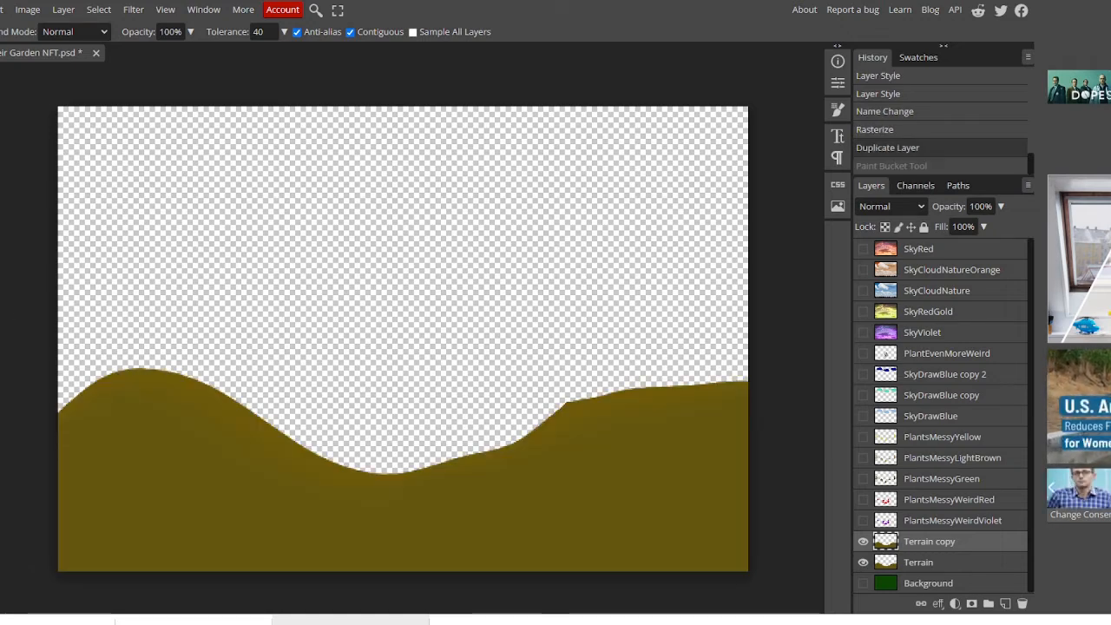
click(0, 391)
click(179, 257)
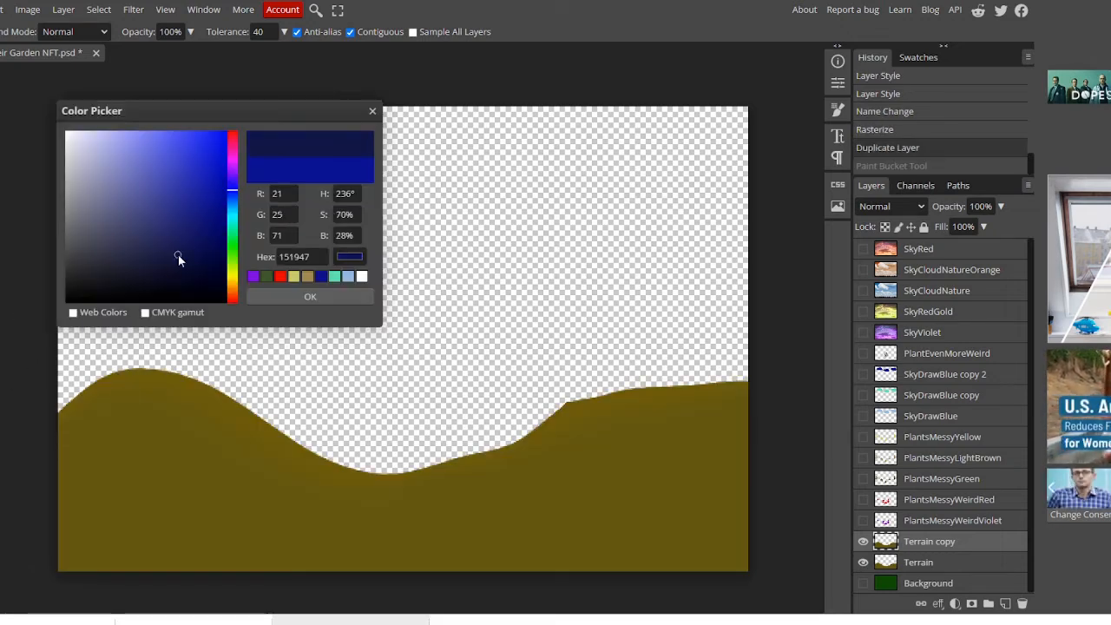
click(202, 244)
mouse_move(230, 190)
mouse_down()
mouse_move(230, 174)
mouse_move(201, 187)
mouse_move(158, 177)
mouse_move(138, 154)
mouse_up()
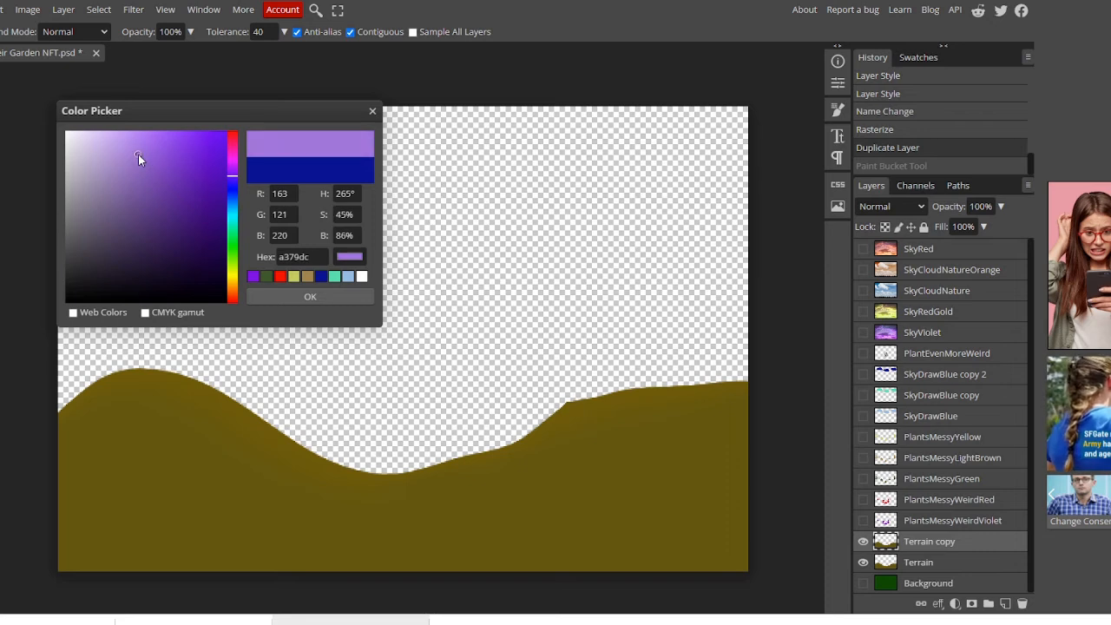
click(295, 296)
click(183, 465)
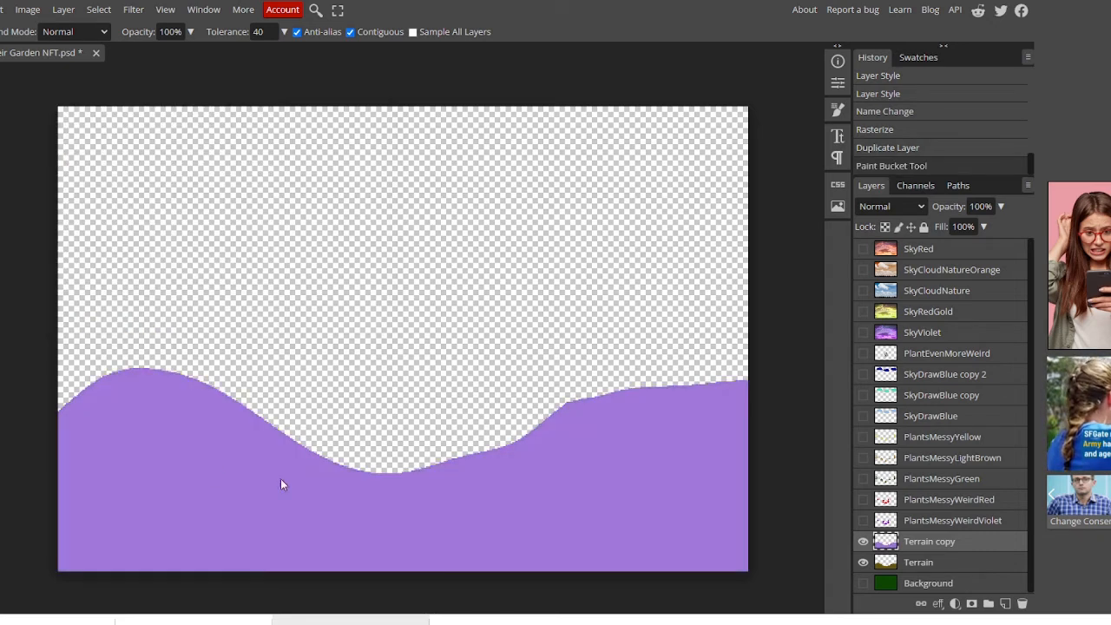
Step: Rename the purple Terrain copy layer as TerrainPinky
double_click(944, 547)
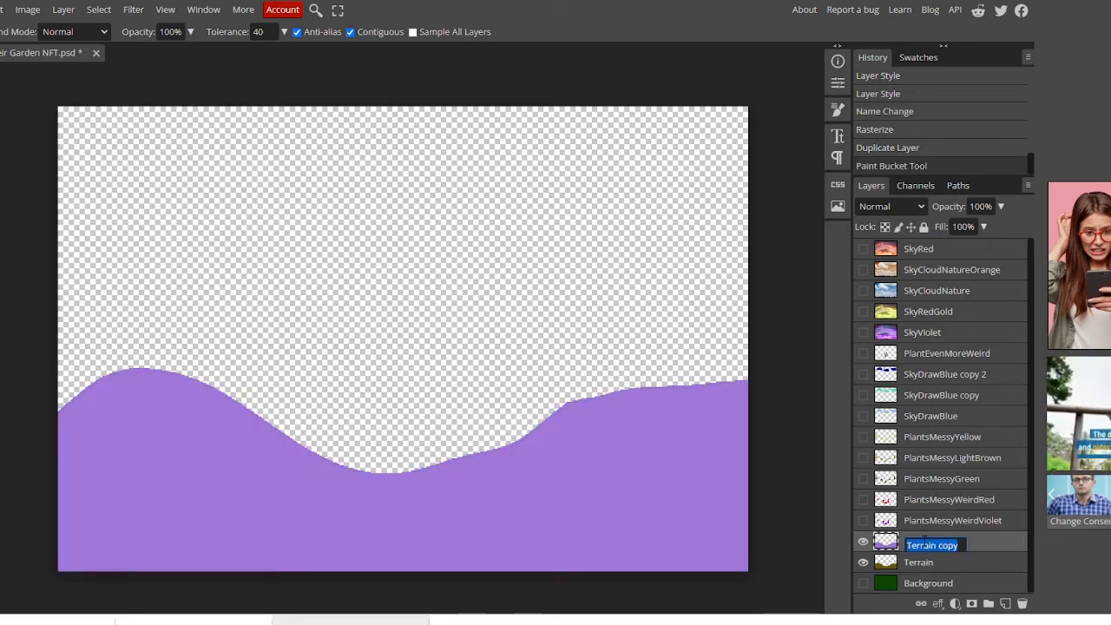
key(End)
key(BackSpace)
key(BackSpace)
key(BackSpace)
key(BackSpace)
key(BackSpace)
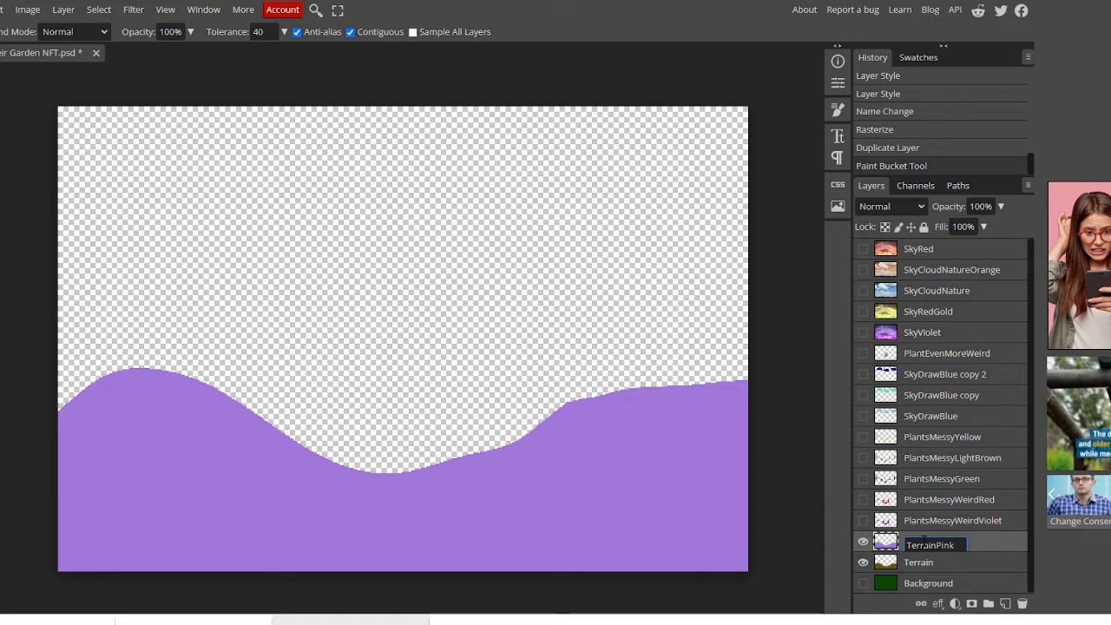
text(Pinky)
key(Return)
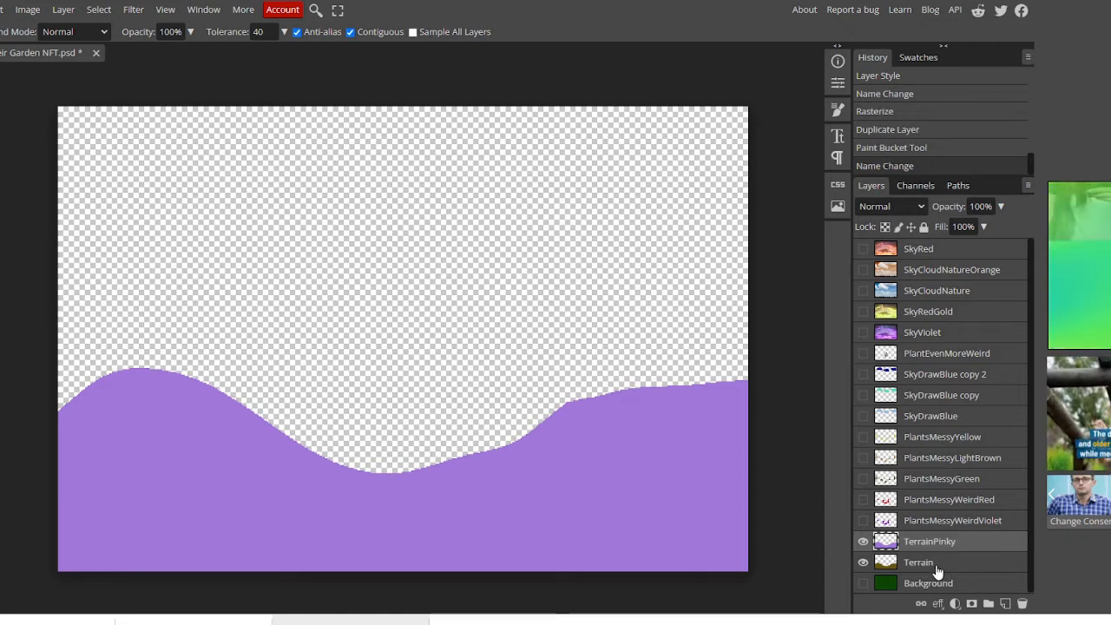
Step: Rename the original Terrain layer as TerrainBrown
double_click(928, 566)
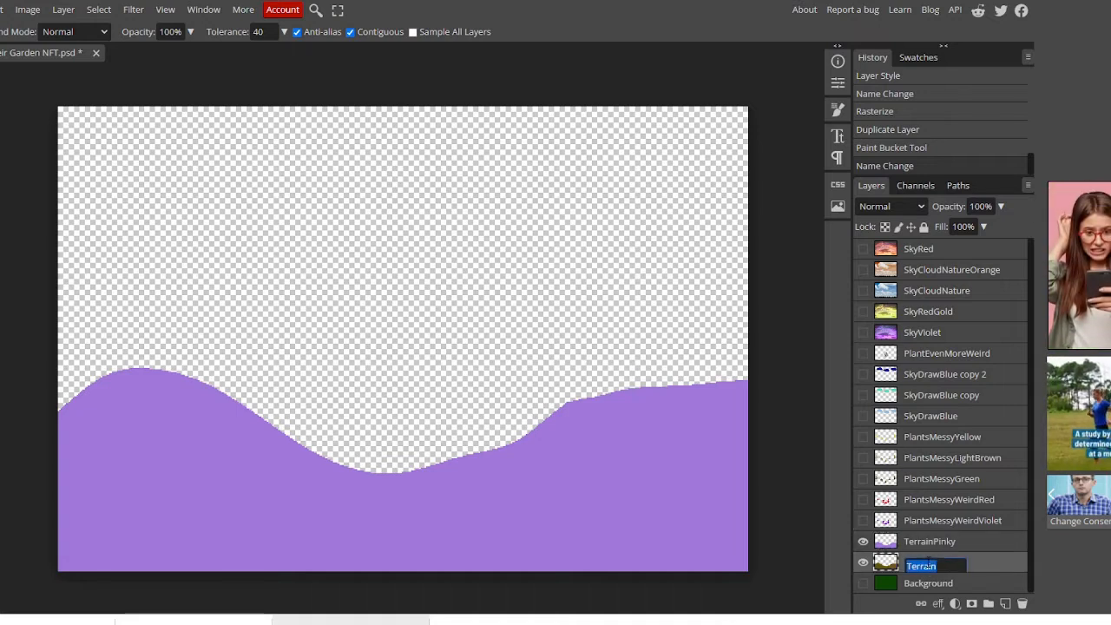
key(End)
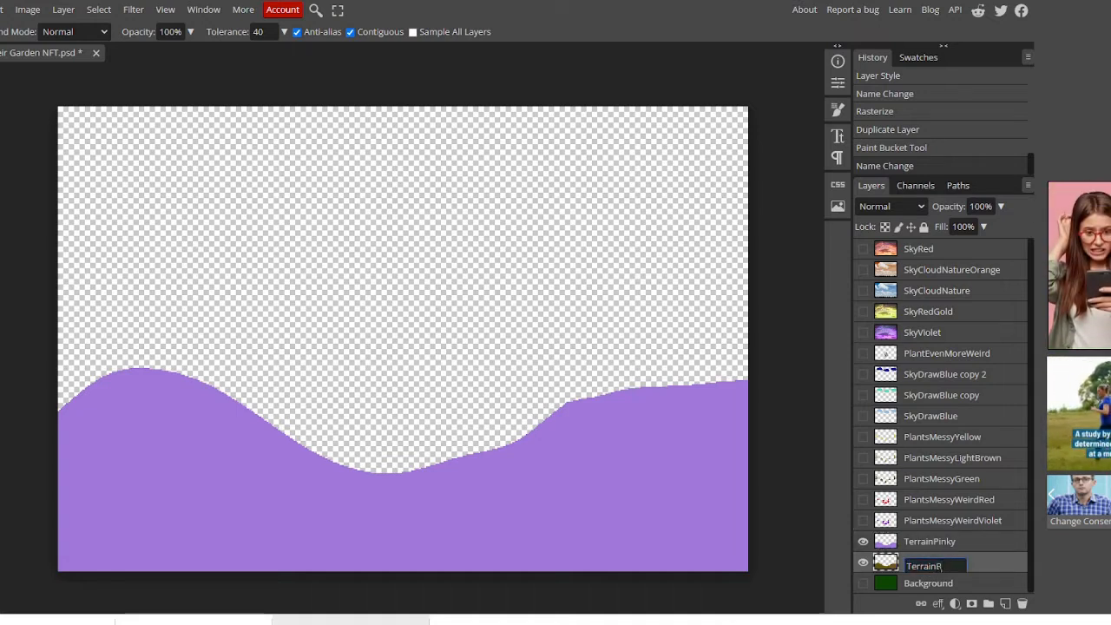
text(Bown)
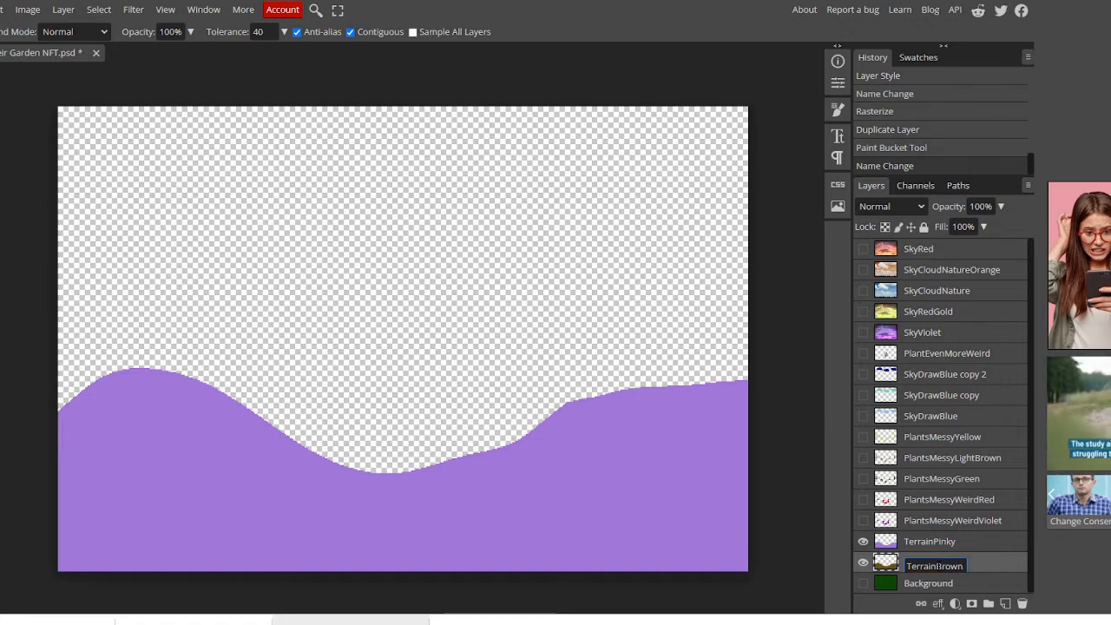
Step: Duplicate the TerrainPinky layer and fill the copy's hills with a medium sky blue using the Paint Bucket tool
right_click(942, 541)
mouse_move(933, 524)
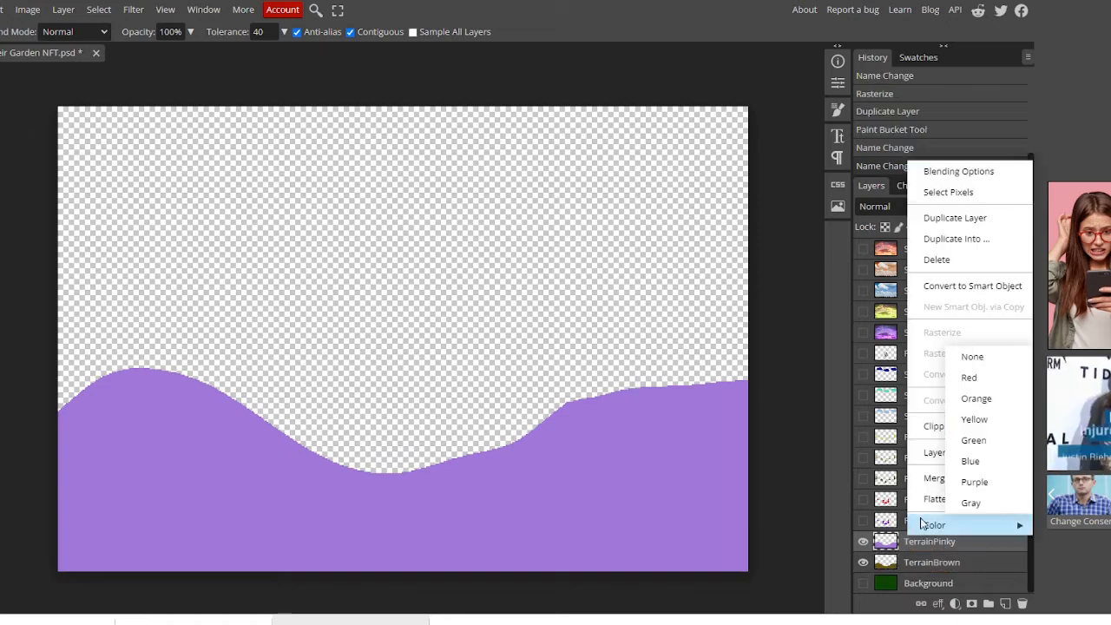
click(957, 218)
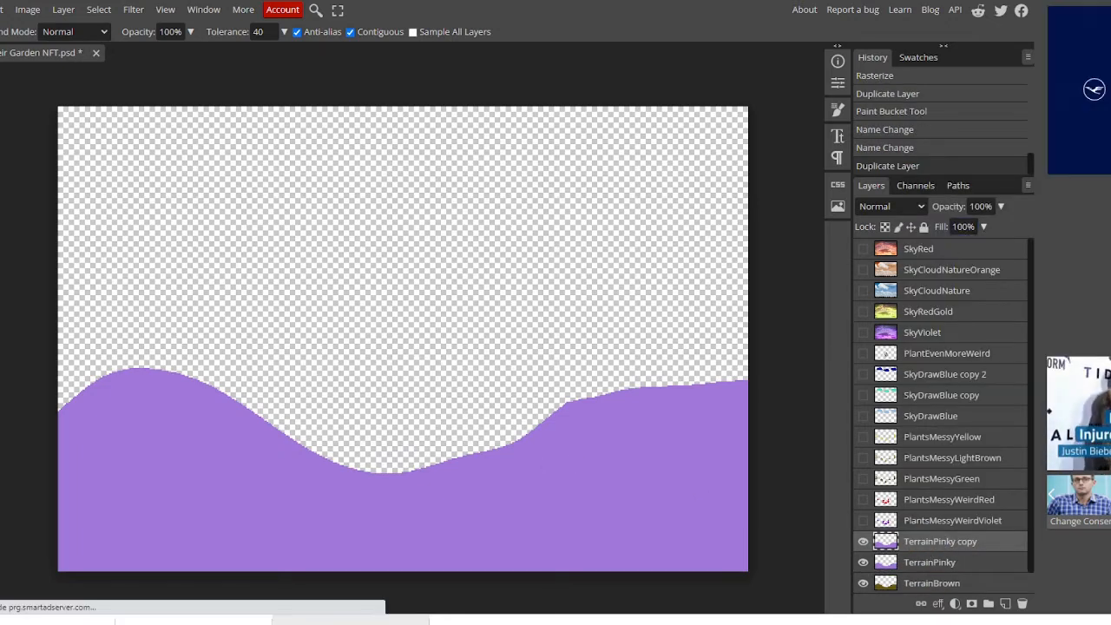
click(1, 438)
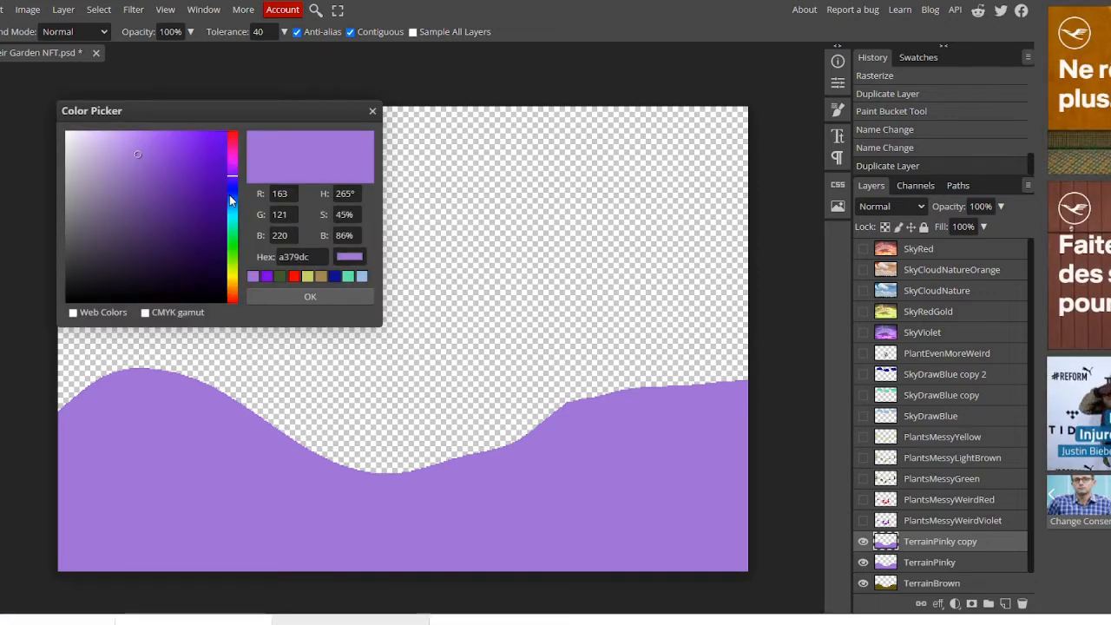
mouse_move(228, 177)
mouse_down()
mouse_move(231, 213)
mouse_move(166, 159)
mouse_up()
click(279, 296)
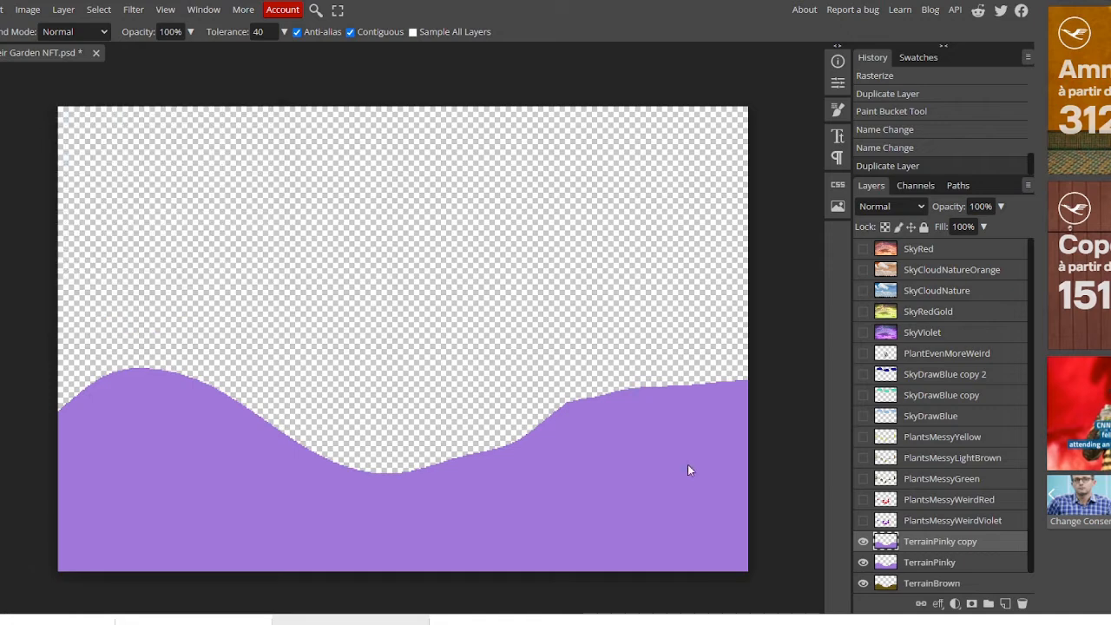
click(600, 483)
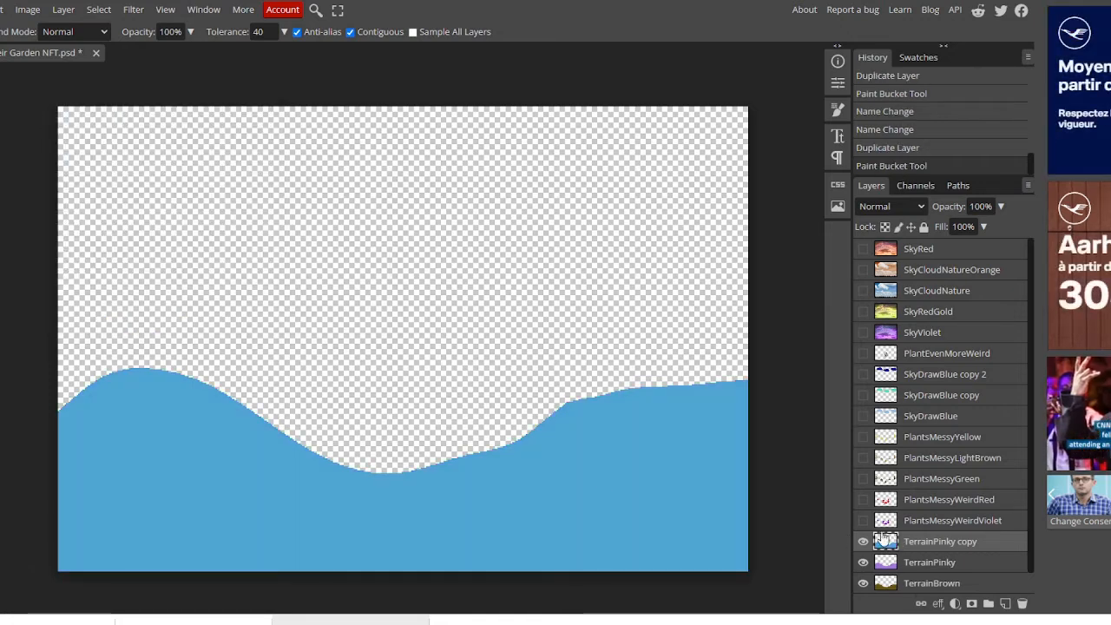
Step: Rename the blue TerrainPinky copy layer as TerrainBlueSea
double_click(940, 540)
click(961, 545)
key(BackSpace)
key(BackSpace)
key(BackSpace)
key(BackSpace)
key(BackSpace)
key(BackSpace)
key(BackSpace)
key(BackSpace)
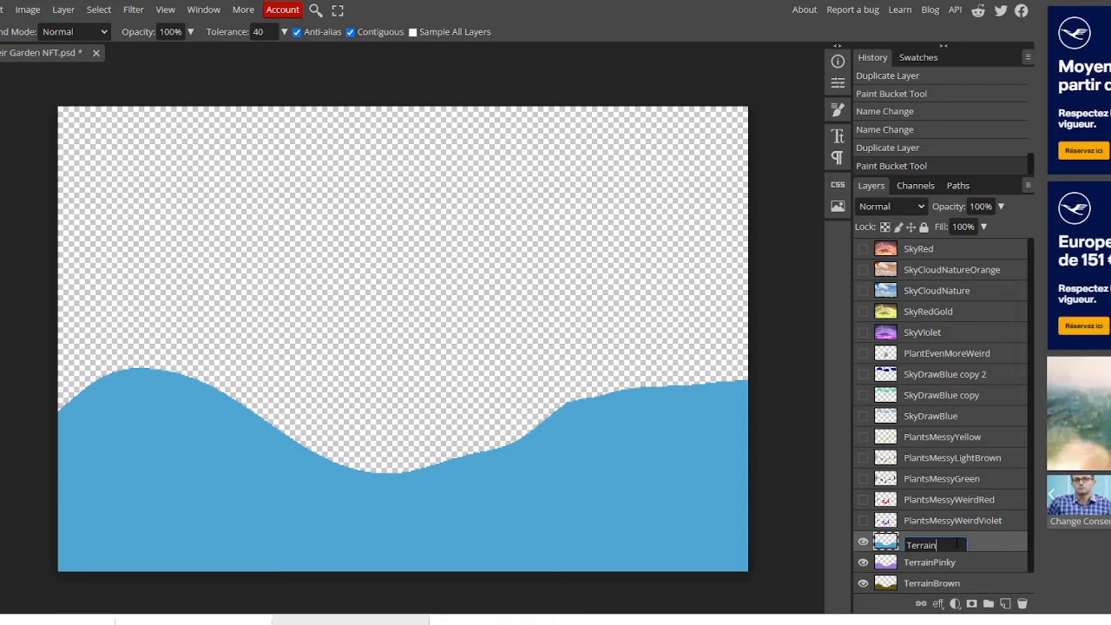
key(BackSpace)
text(BlueSea)
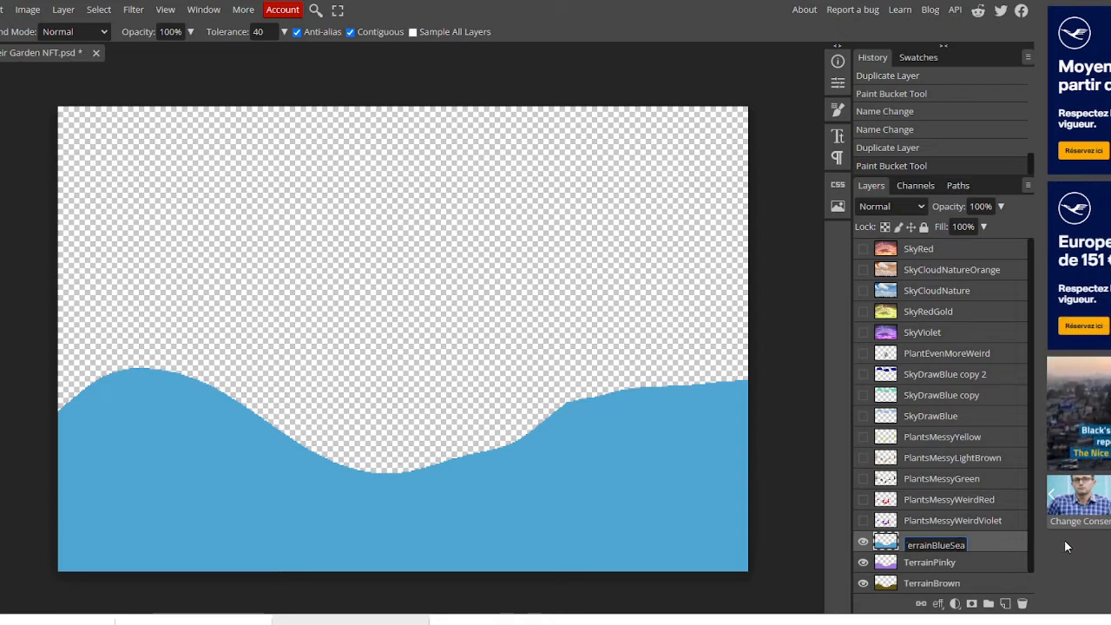
key(Return)
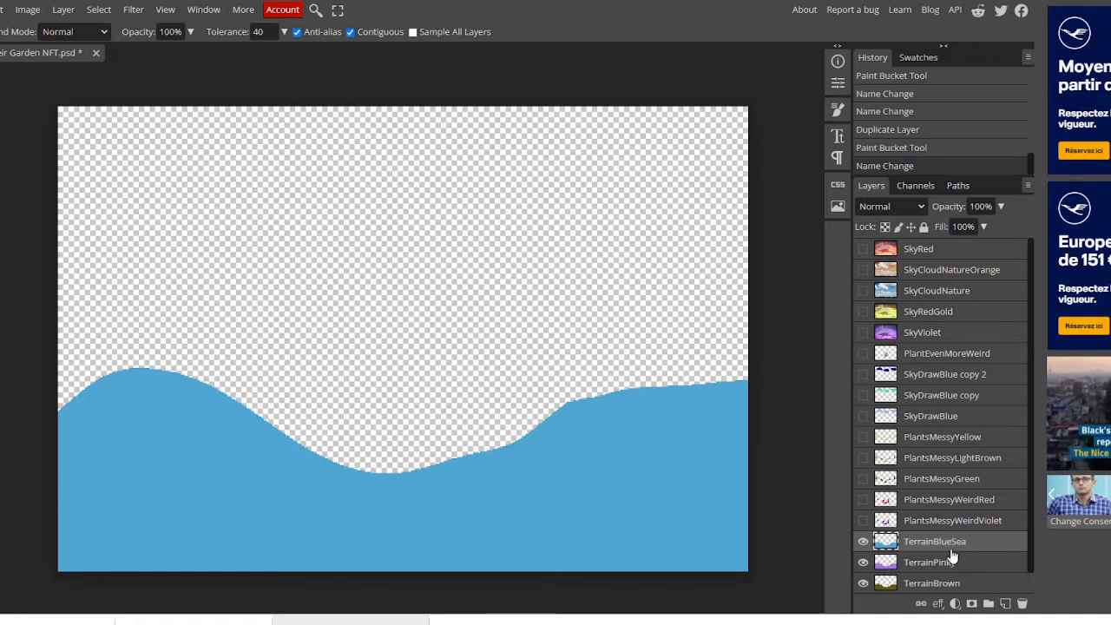
Step: Make seven copies of the Background layer by duplicating it once, then duplicating the resulting background layers together twice
scroll(952, 555, down, 1)
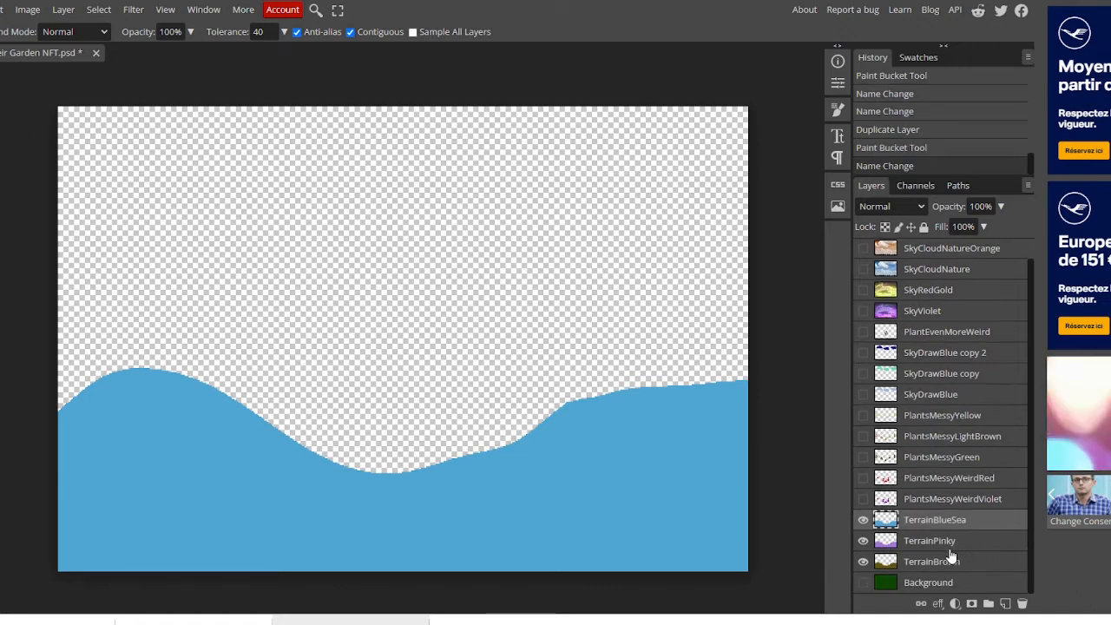
click(921, 586)
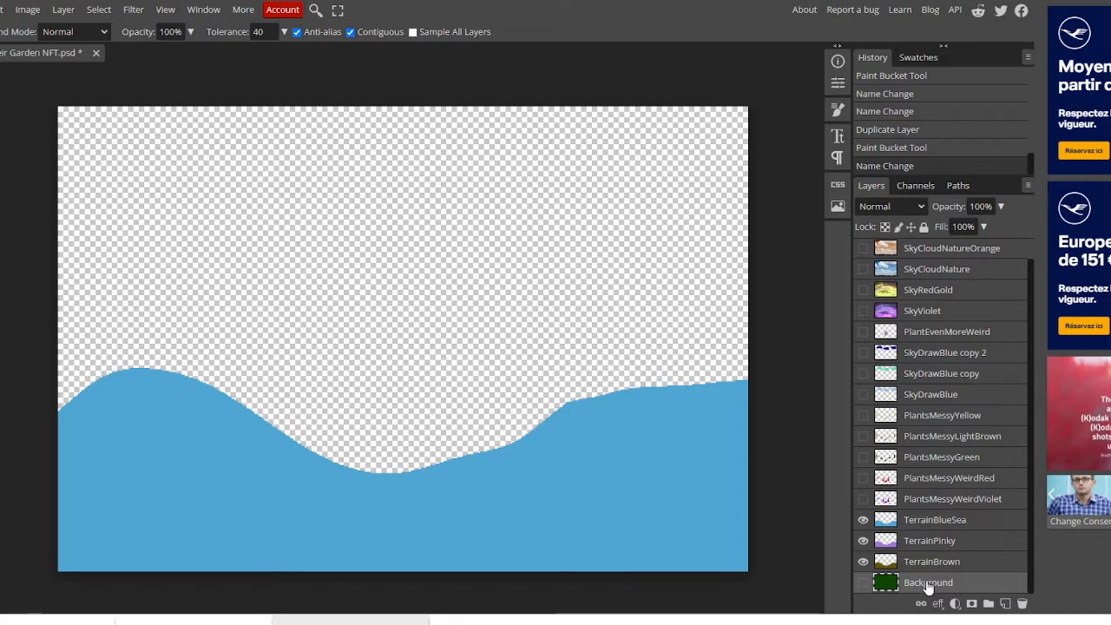
right_click(925, 587)
click(952, 262)
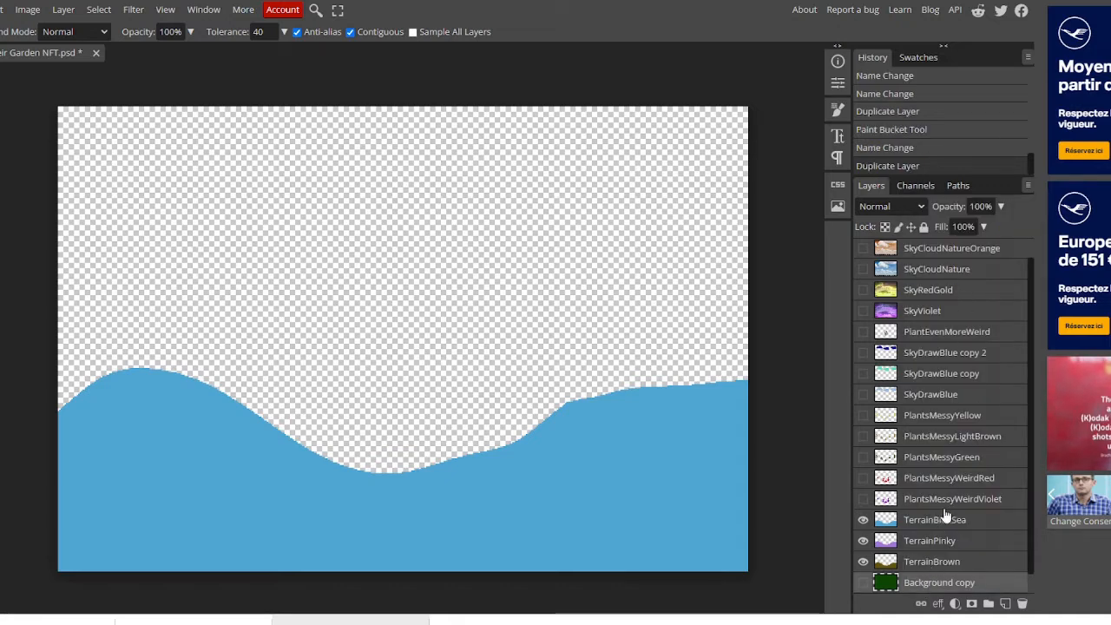
scroll(937, 559, down, 1)
click(933, 586)
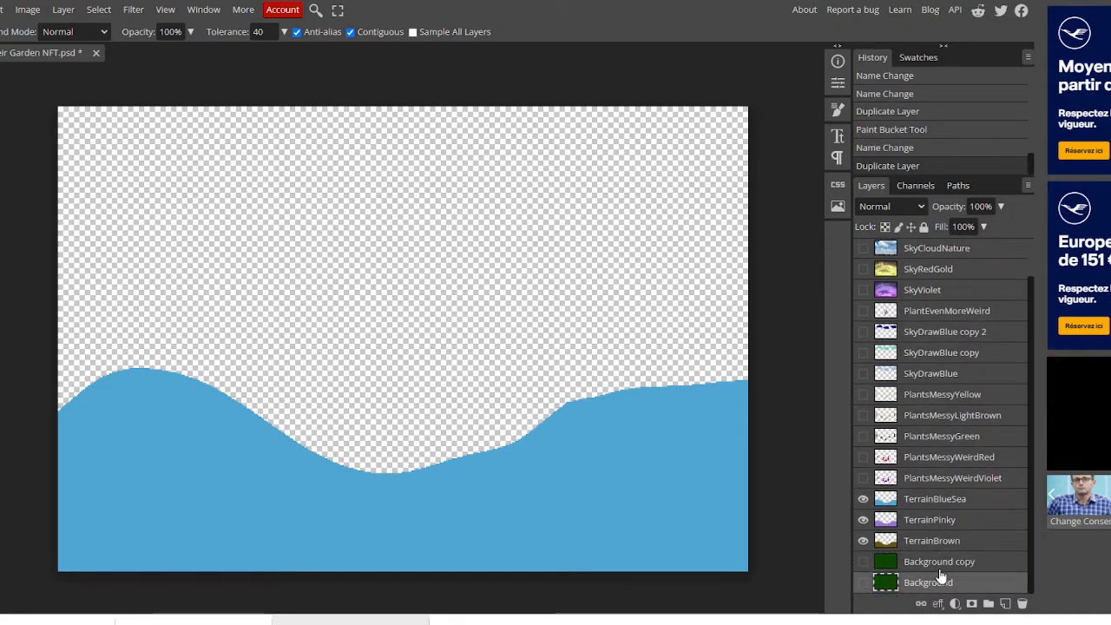
right_click(943, 569)
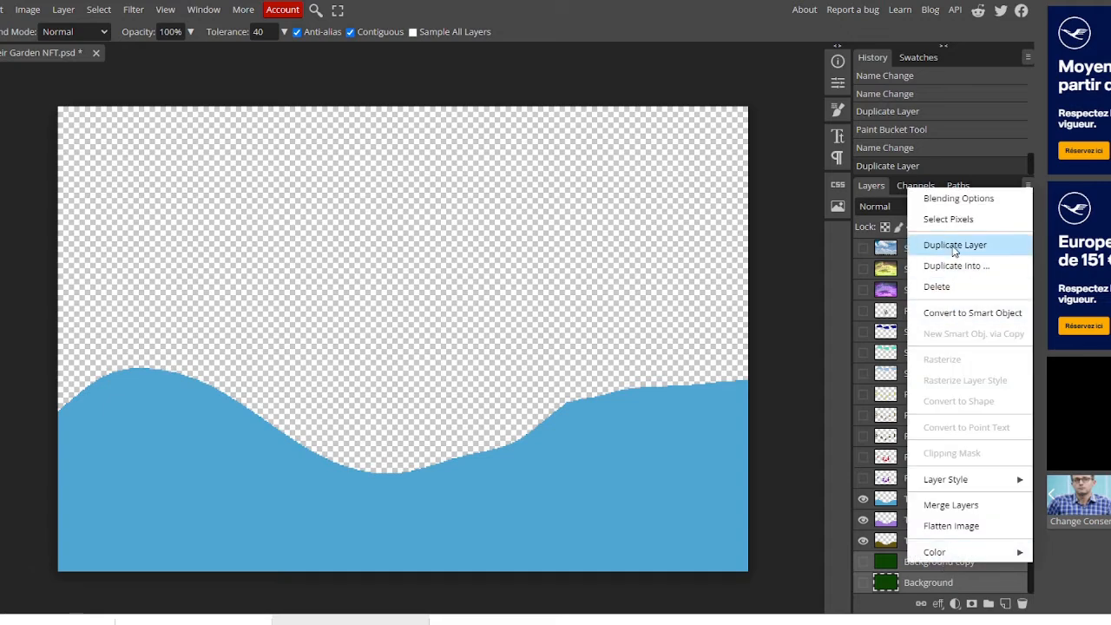
click(945, 244)
scroll(935, 530, down, 2)
click(927, 583)
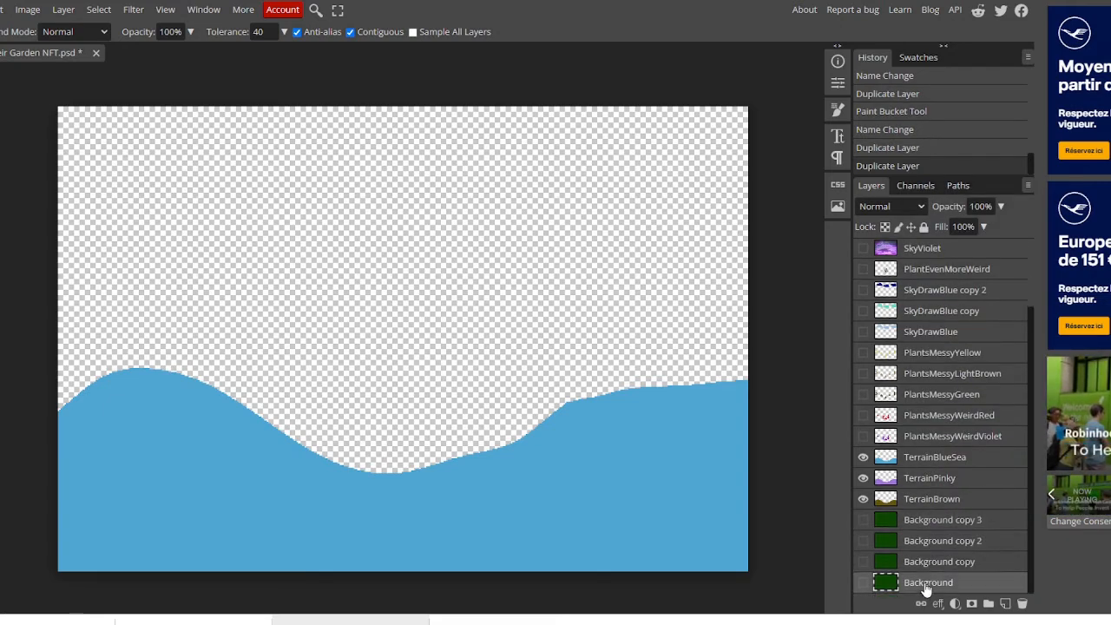
right_click(922, 521)
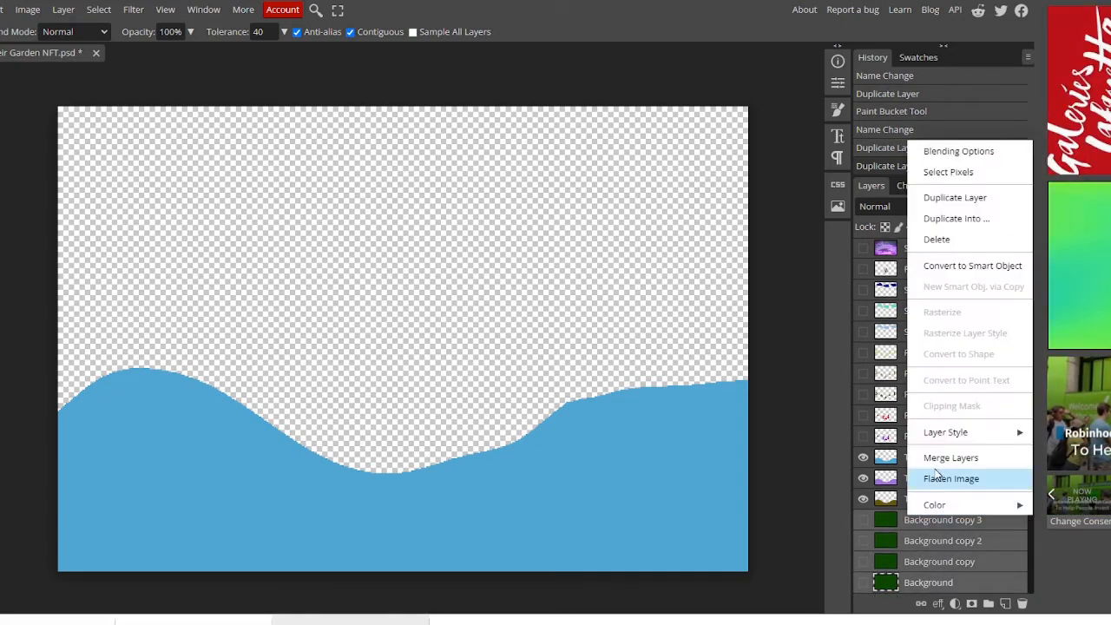
click(959, 198)
scroll(955, 402, down, 2)
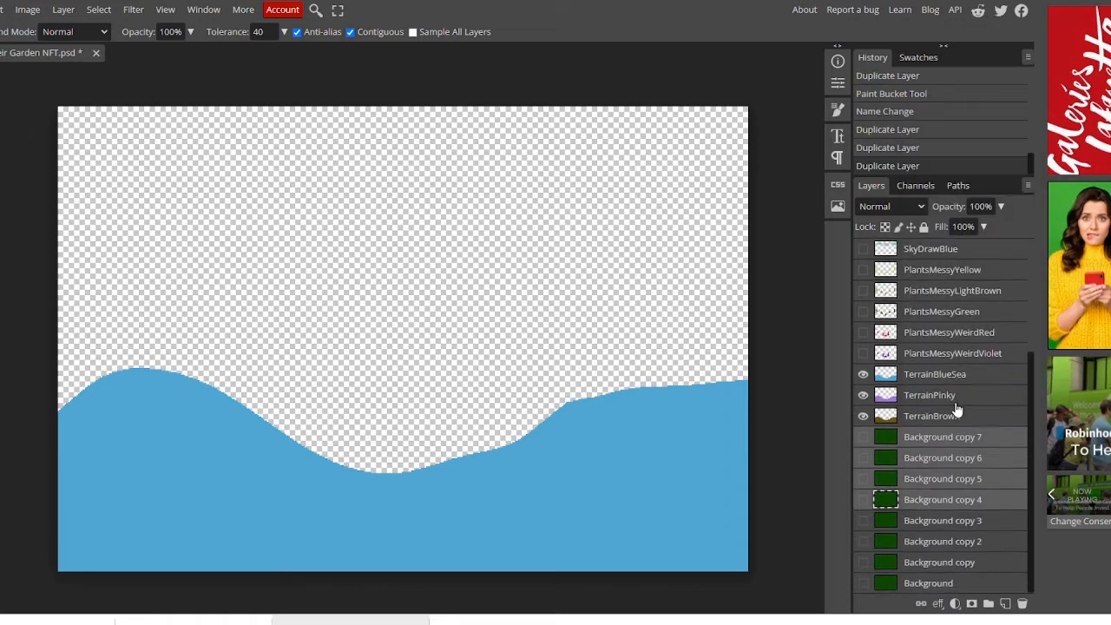
Step: Fill the Background copy layer with dark slate blue #293d48 using the Paint Bucket, and show it and the Background layer
click(918, 580)
click(942, 565)
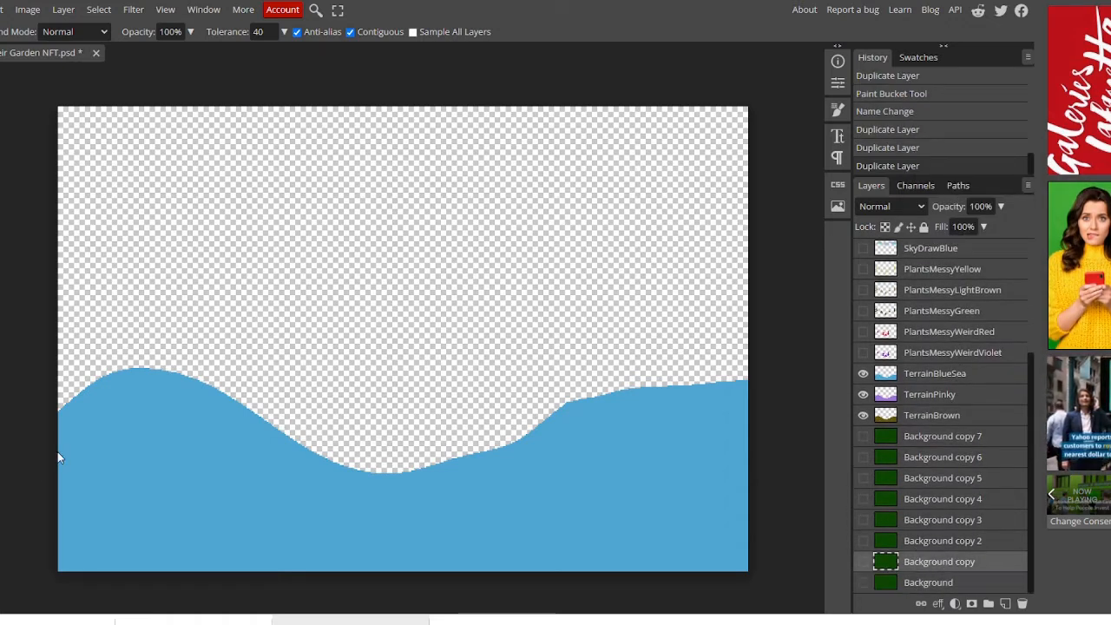
click(1, 468)
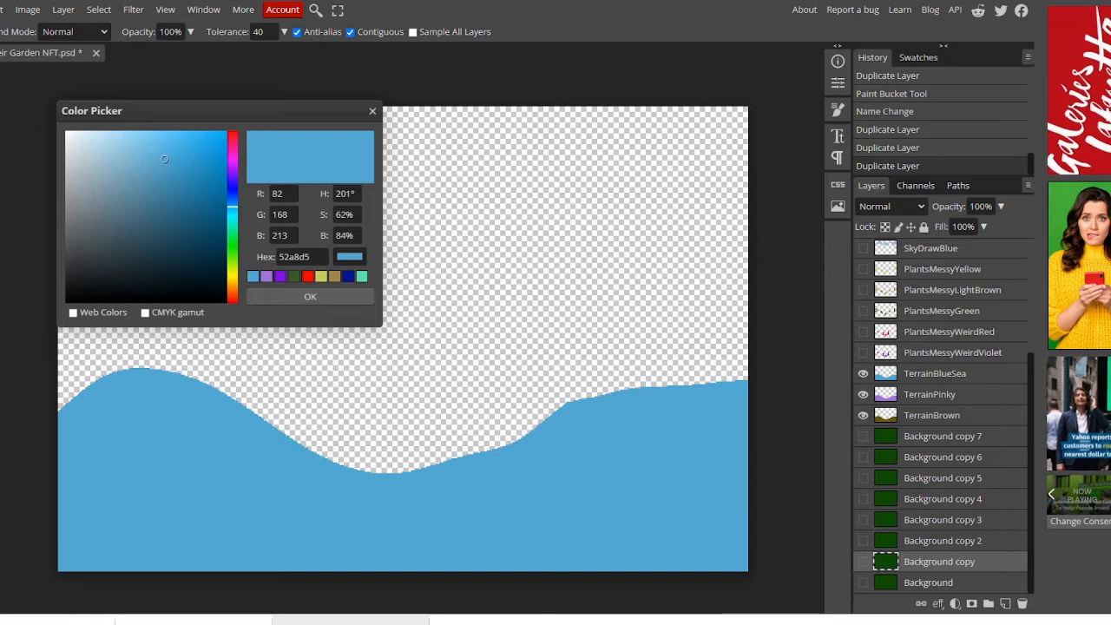
click(164, 253)
click(134, 254)
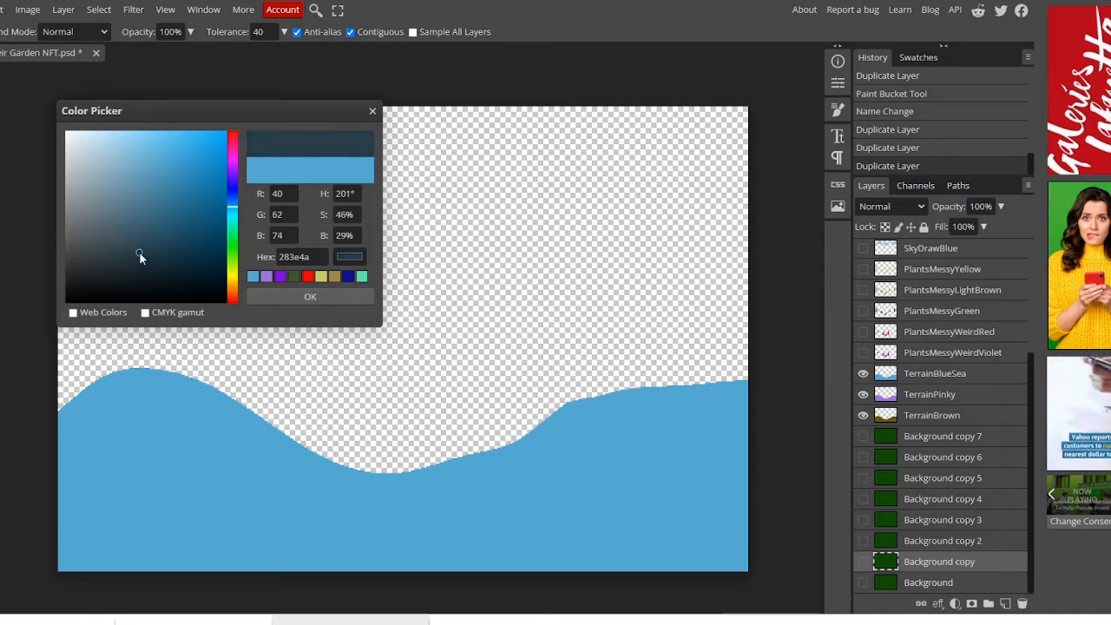
click(291, 295)
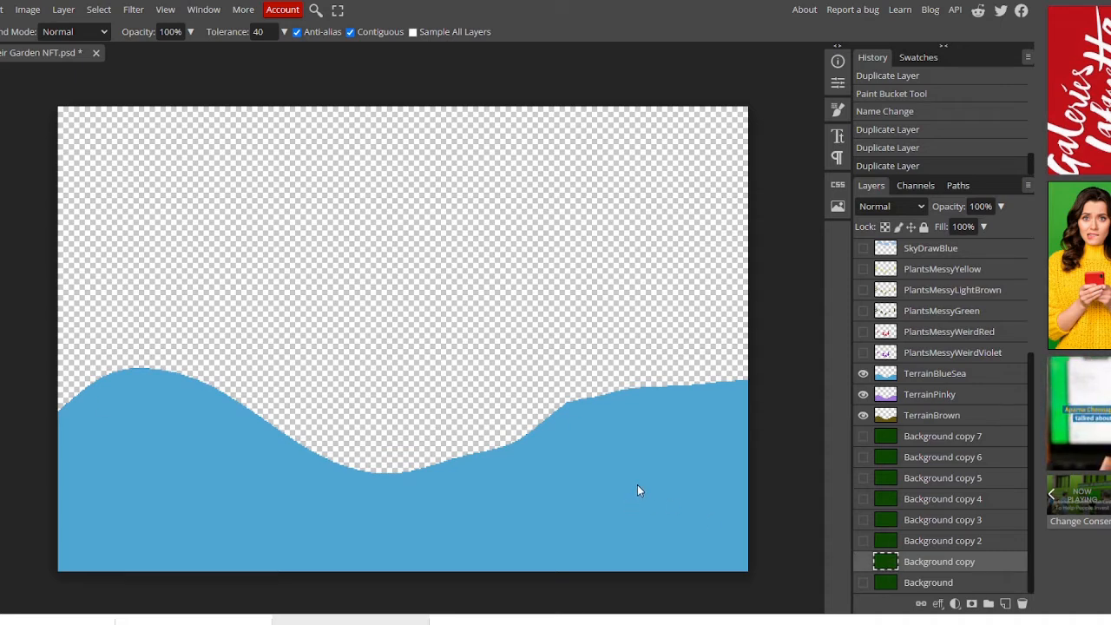
click(558, 335)
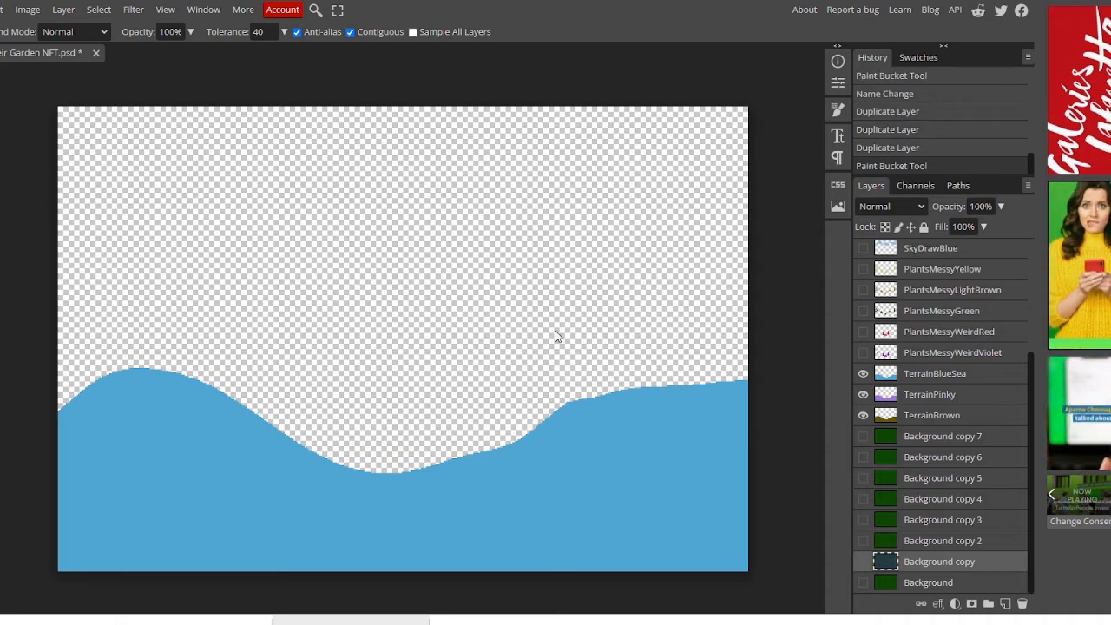
click(864, 562)
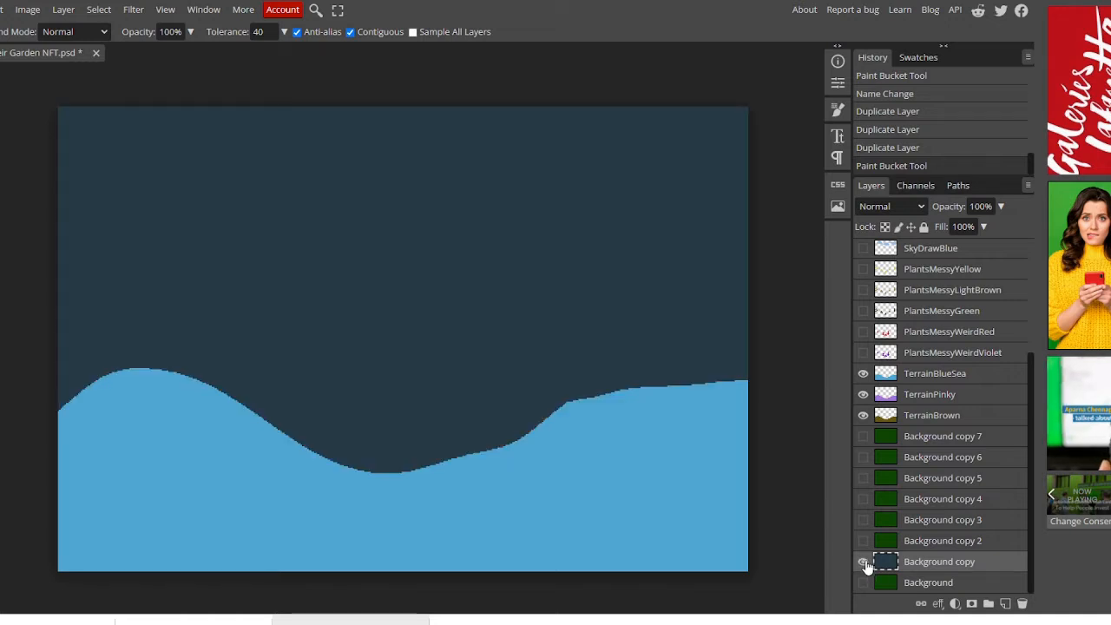
click(863, 582)
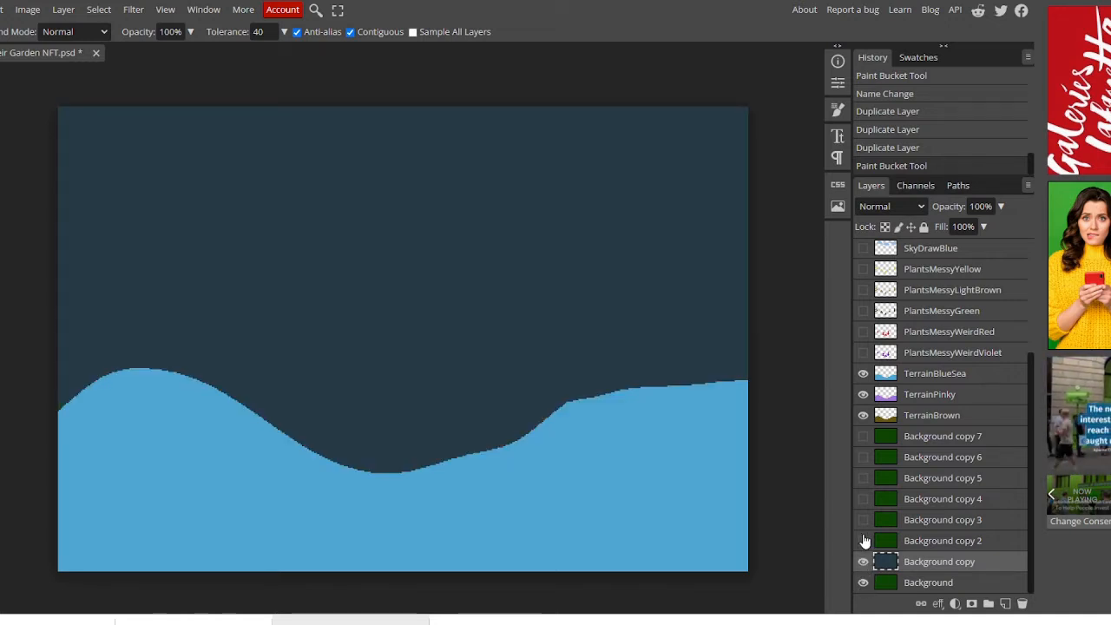
Step: Show the Background copy 2 layer and fill it with bright green #27ec4c using the Paint Bucket tool
click(863, 540)
click(2, 426)
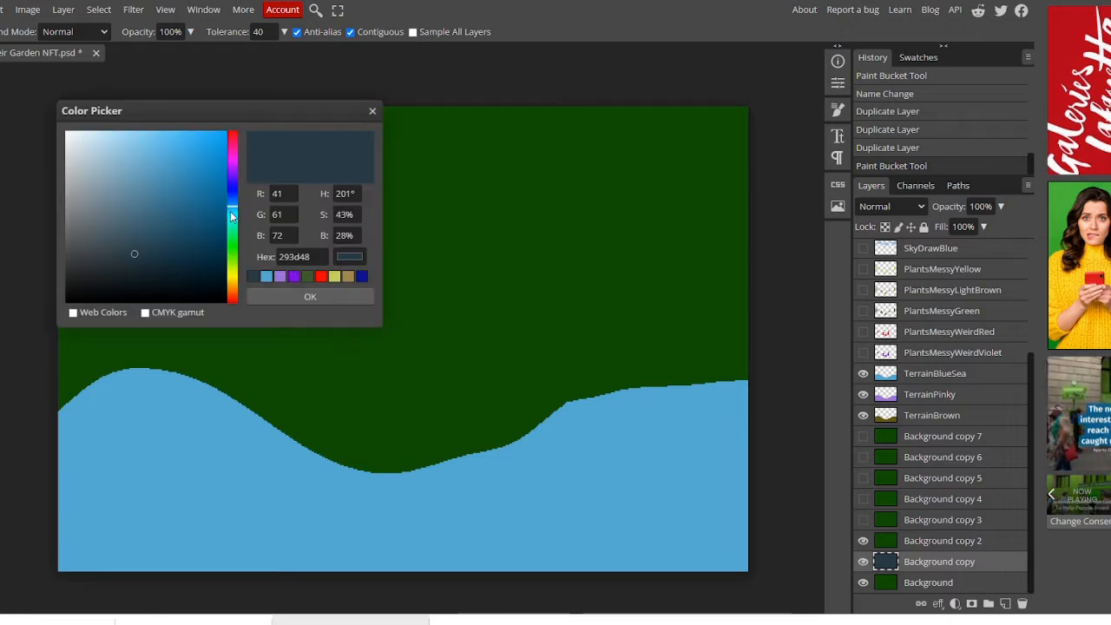
drag(230, 216, 232, 229)
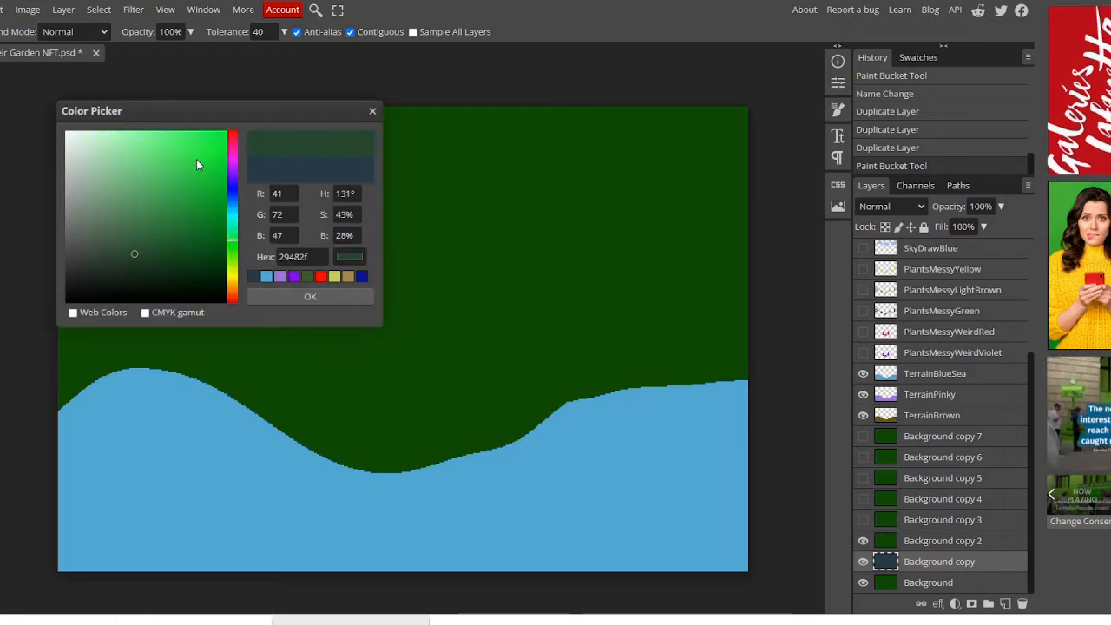
click(201, 150)
click(346, 296)
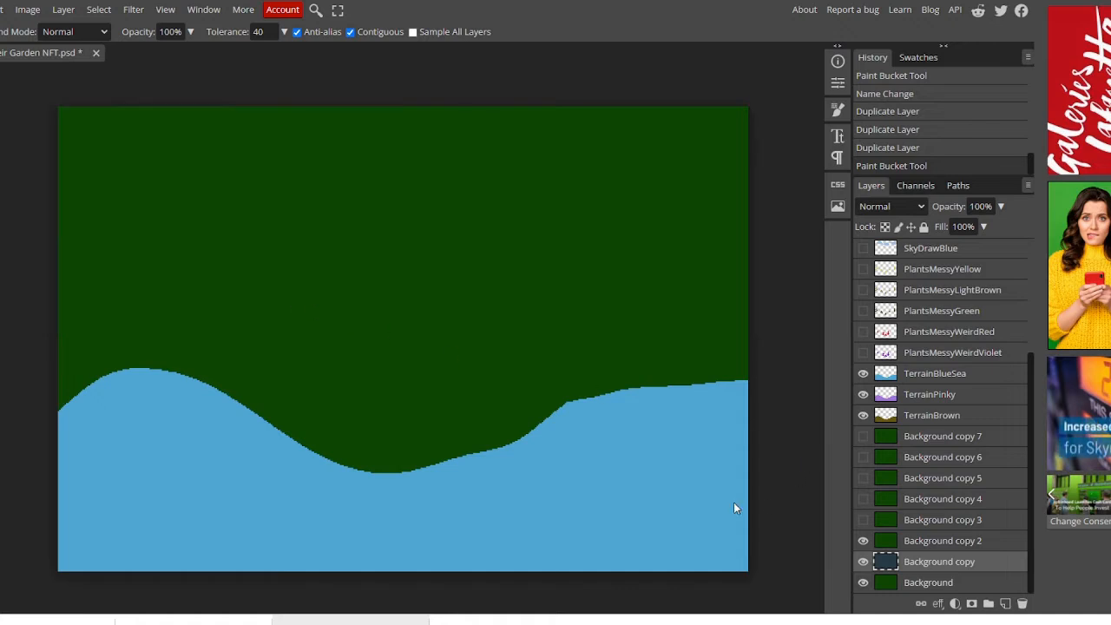
click(589, 301)
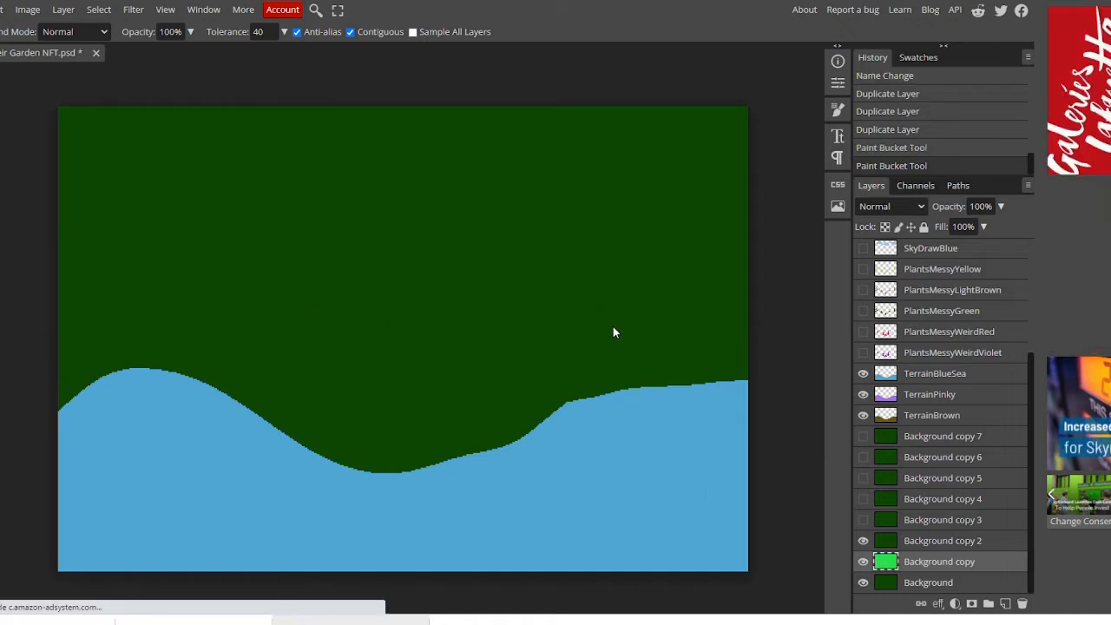
key(ctrl+z)
click(915, 544)
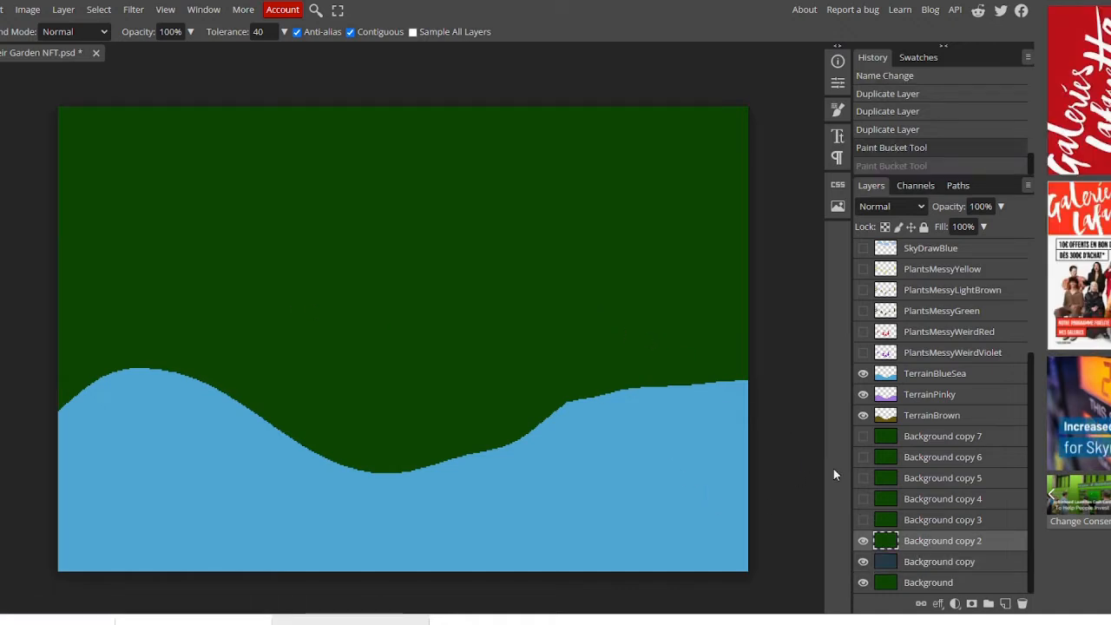
click(456, 293)
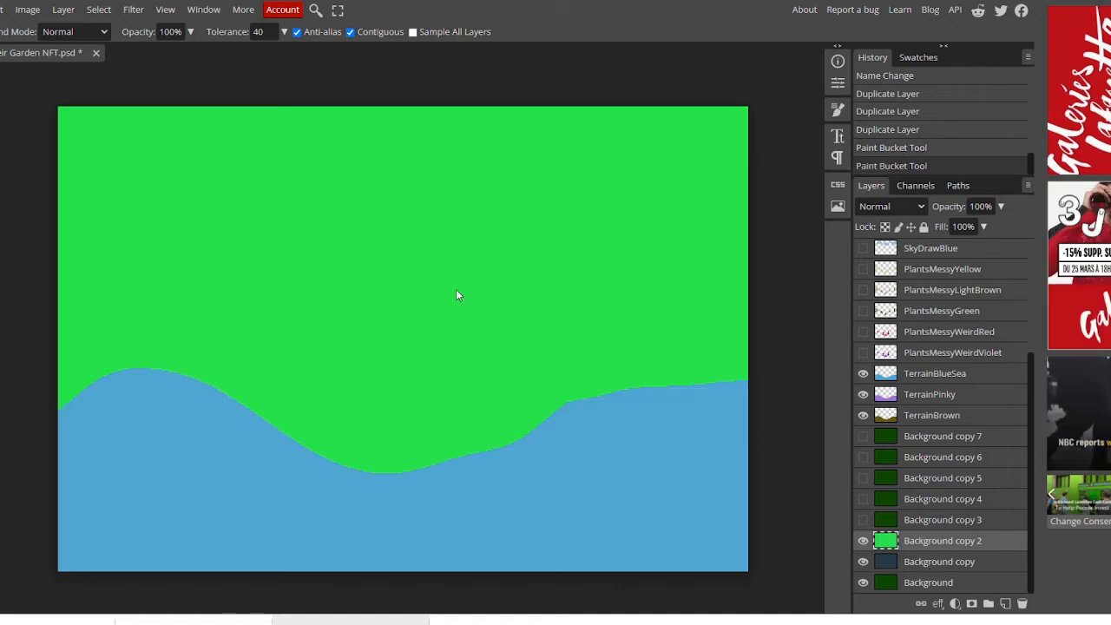
Step: Rename the bright green Background copy 2 layer as BackgroundGreenFlash
double_click(941, 540)
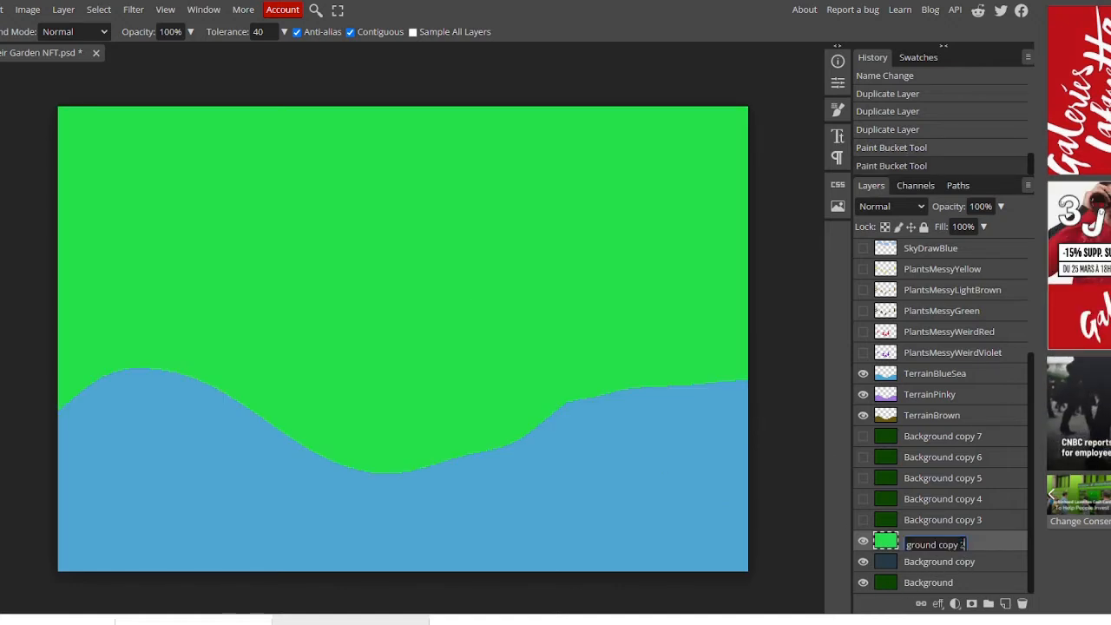
key(BackSpace)
key(BackSpace)
key(BackSpace)
key(BackSpace)
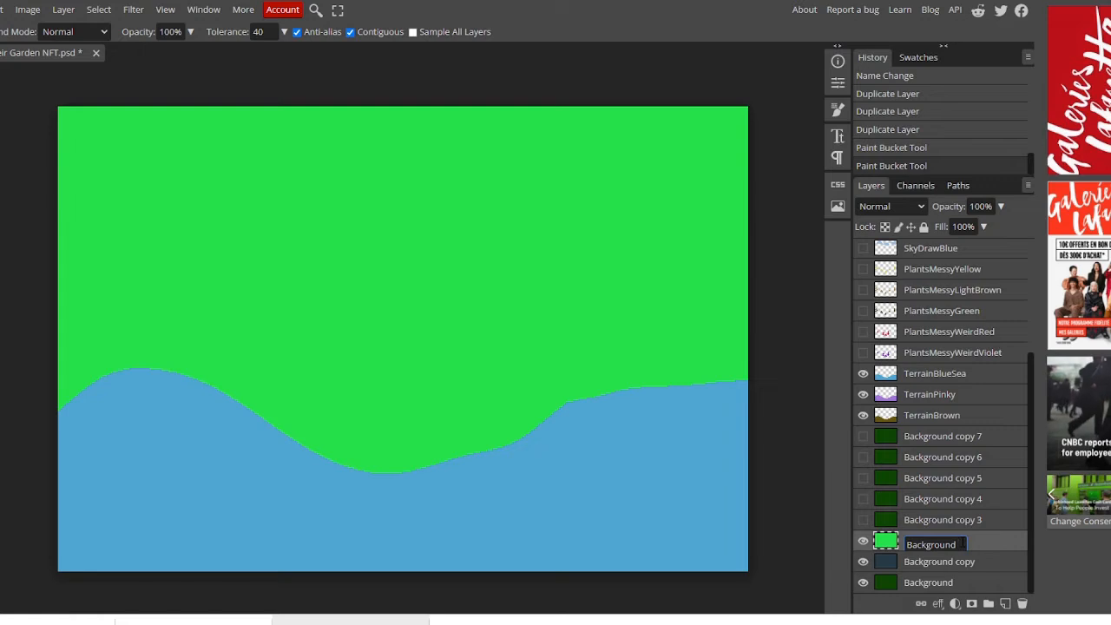
text(Green)
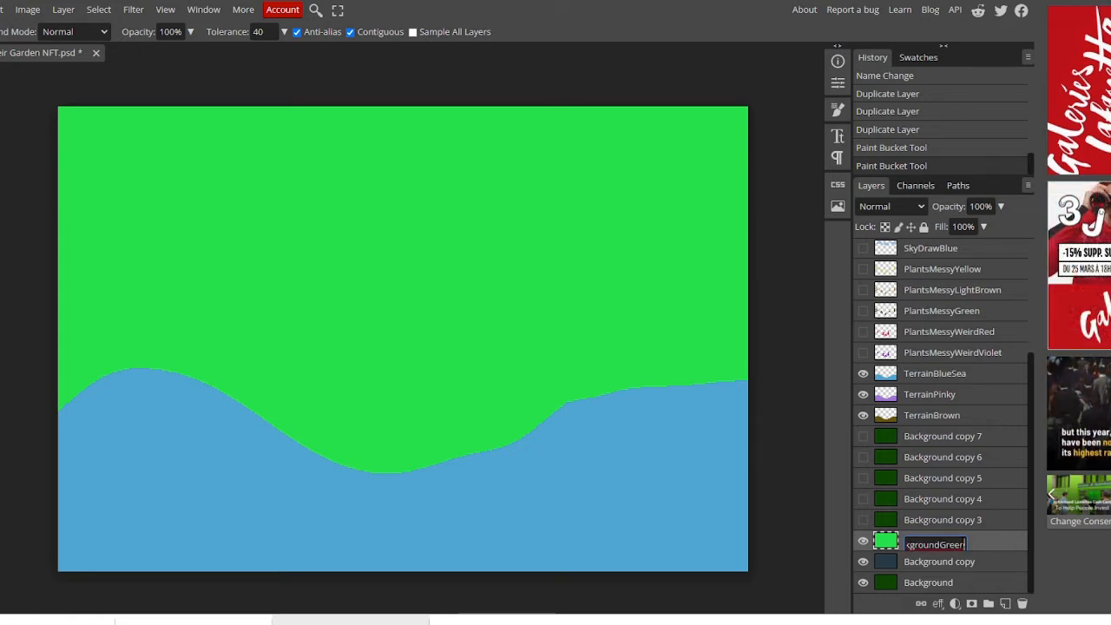
text(Flash)
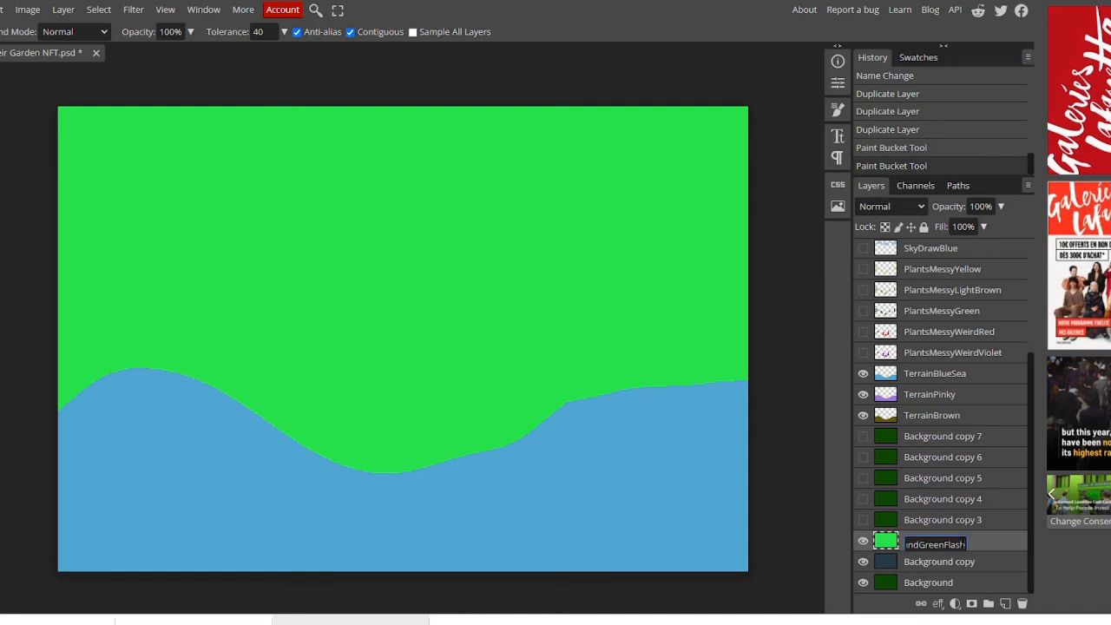
key(Return)
Step: Rename the dark slate blue Background copy layer as BackgroundNightSky
double_click(970, 565)
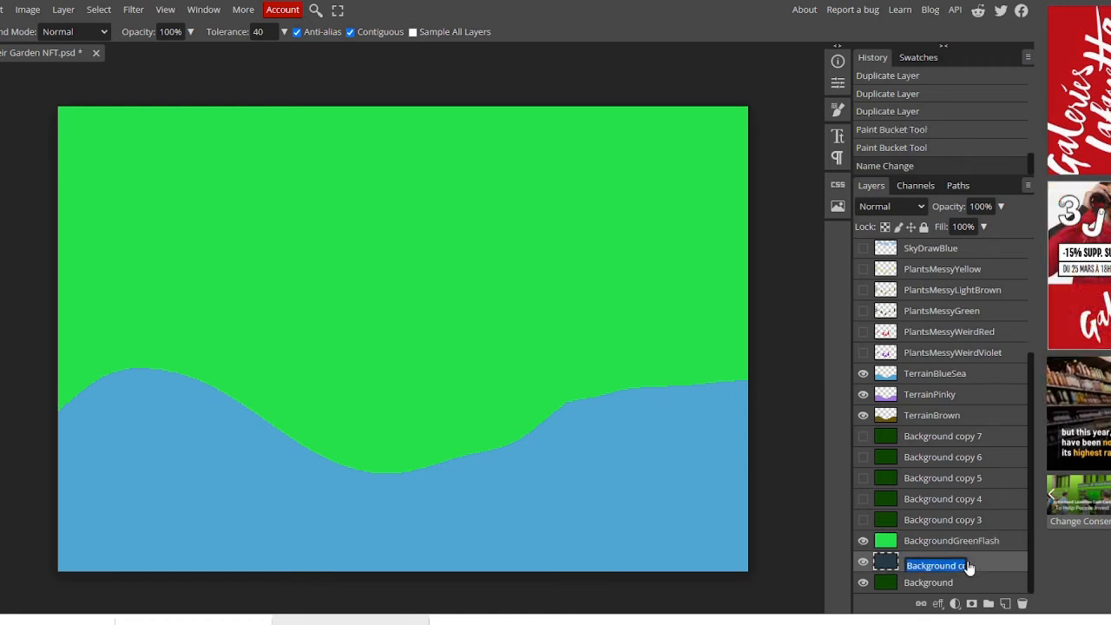
key(End)
key(BackSpace)
key(BackSpace)
key(BackSpace)
key(BackSpace)
key(BackSpace)
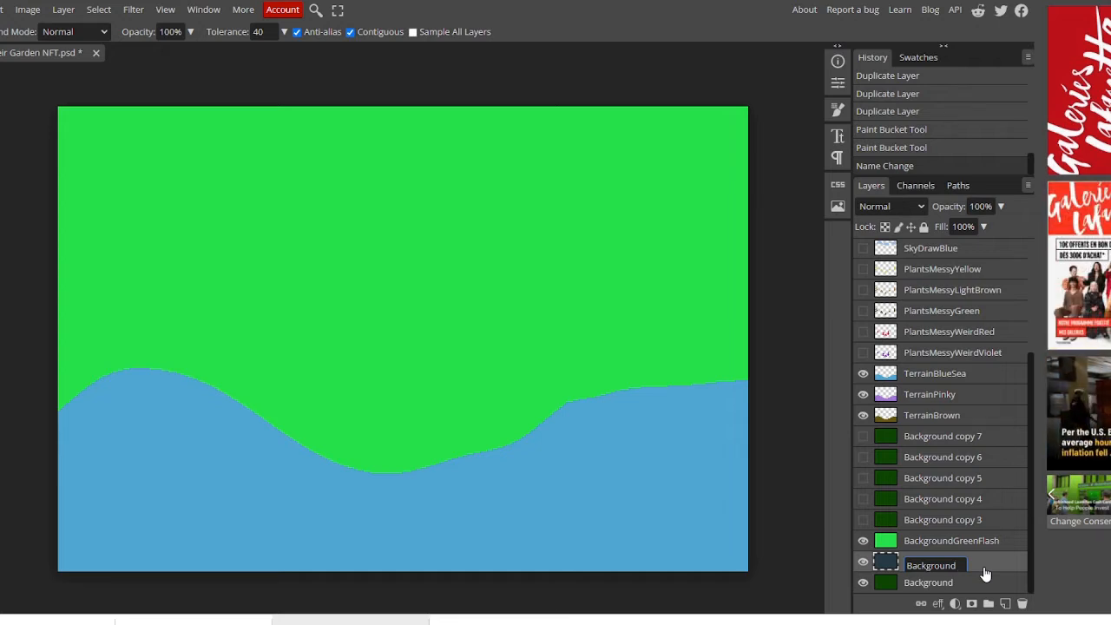
text(Night)
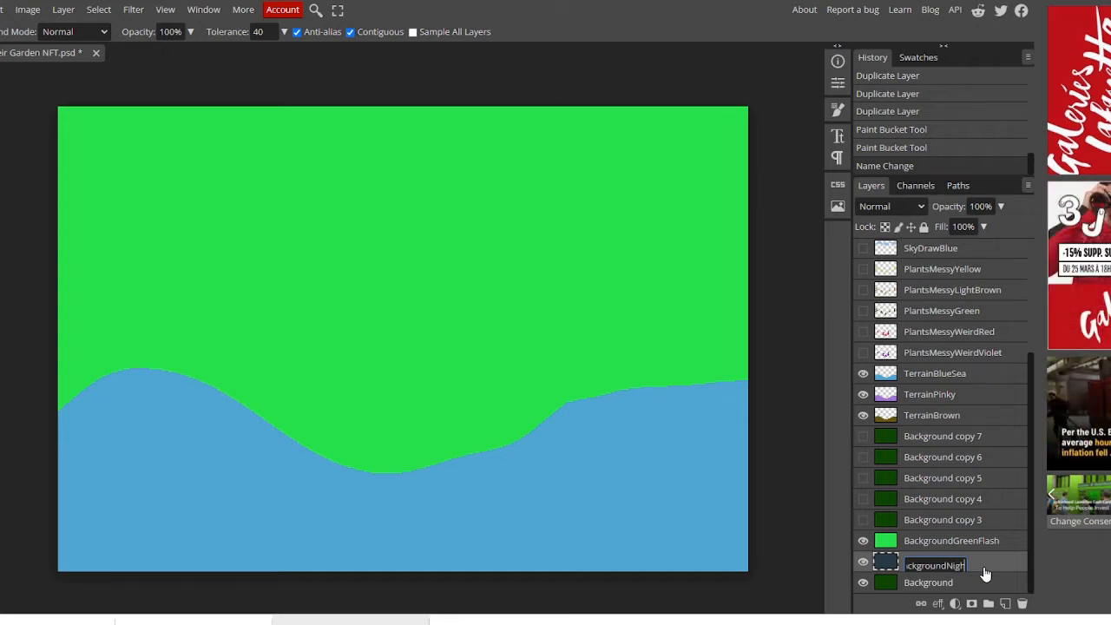
text(Sky)
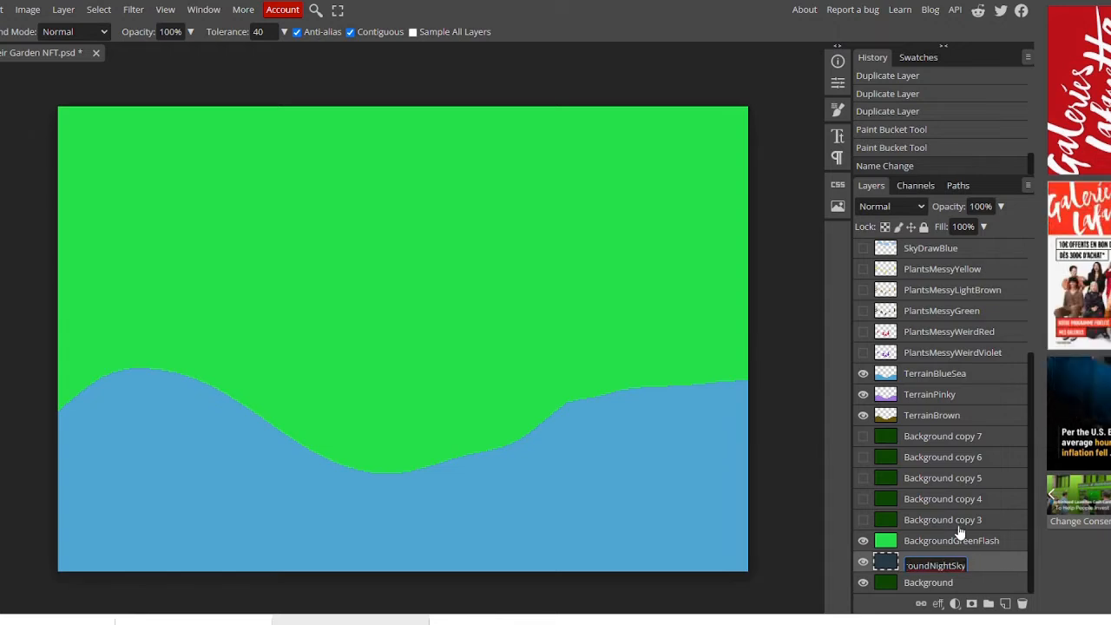
key(Return)
Step: Show the Background copy 3 layer and fill it with muted yellow #c9d372 using the Paint Bucket tool
click(956, 524)
click(862, 520)
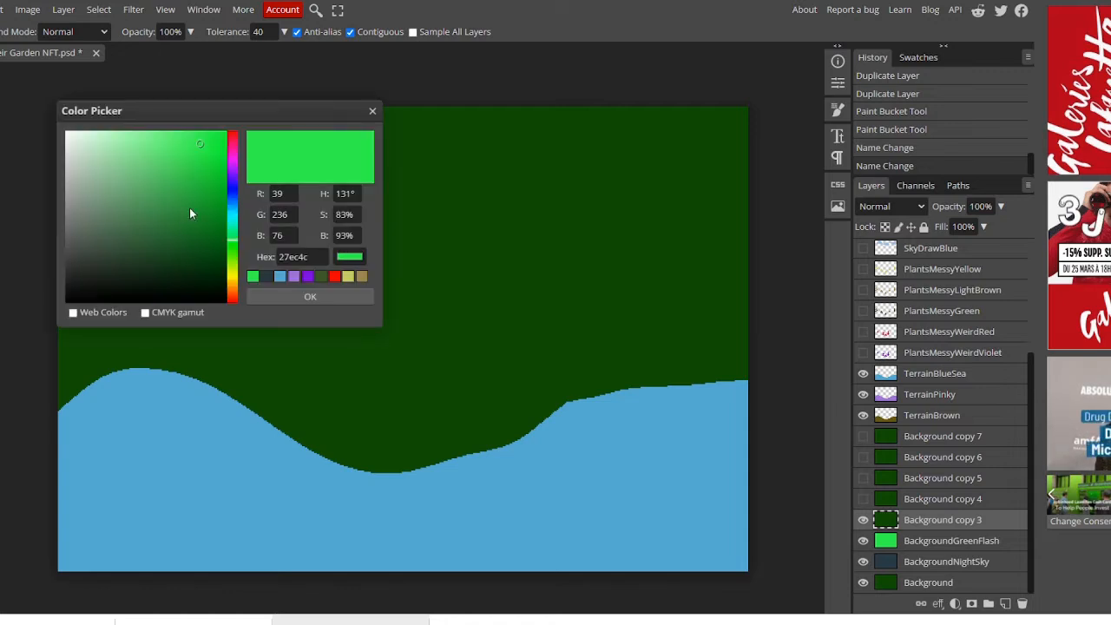
click(232, 264)
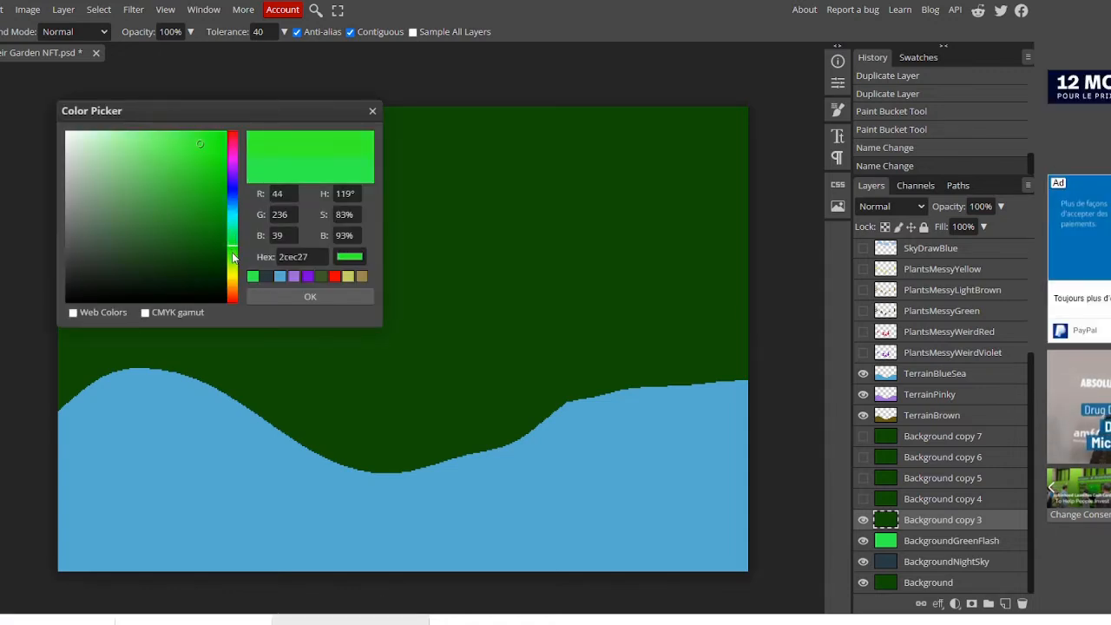
drag(233, 269, 233, 276)
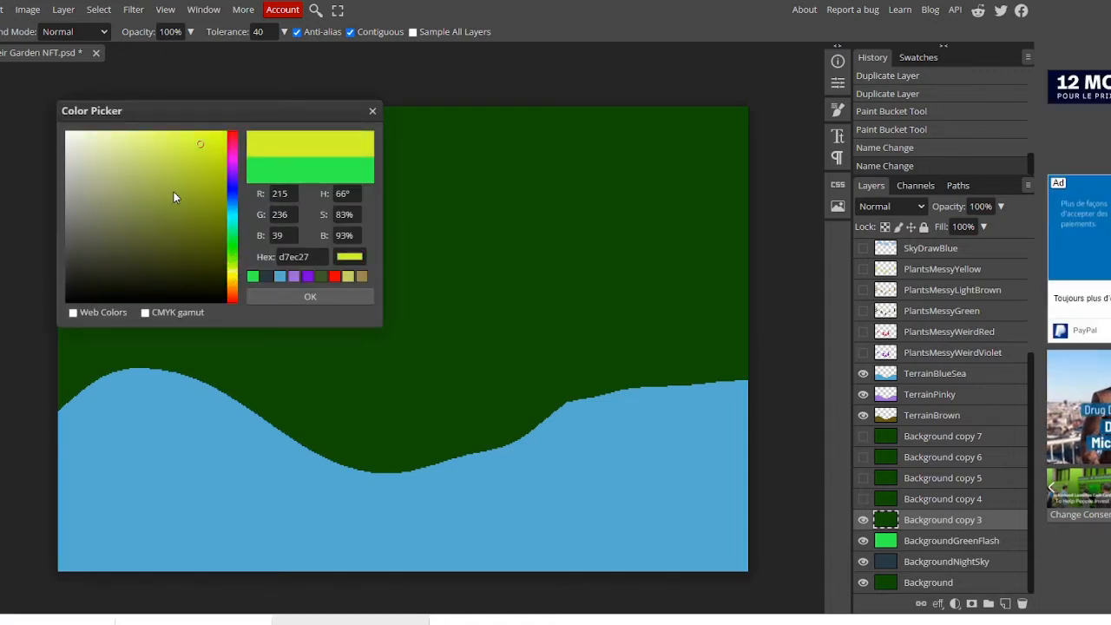
click(139, 161)
click(268, 296)
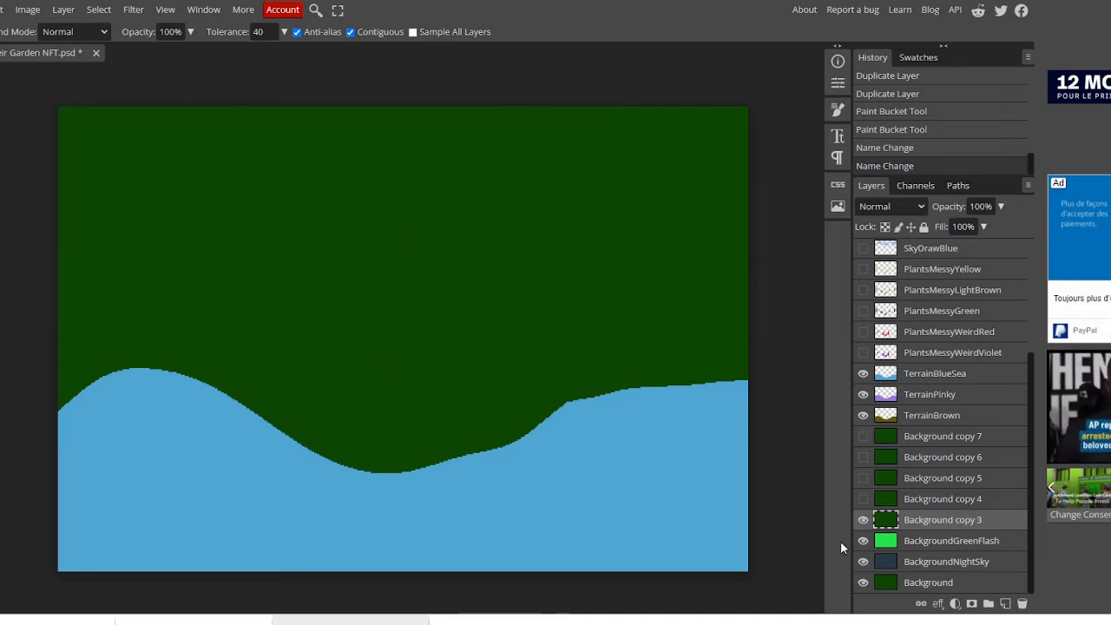
click(662, 343)
Step: Rename the muted yellow Background copy 3 layer as YellowDrawing
double_click(911, 522)
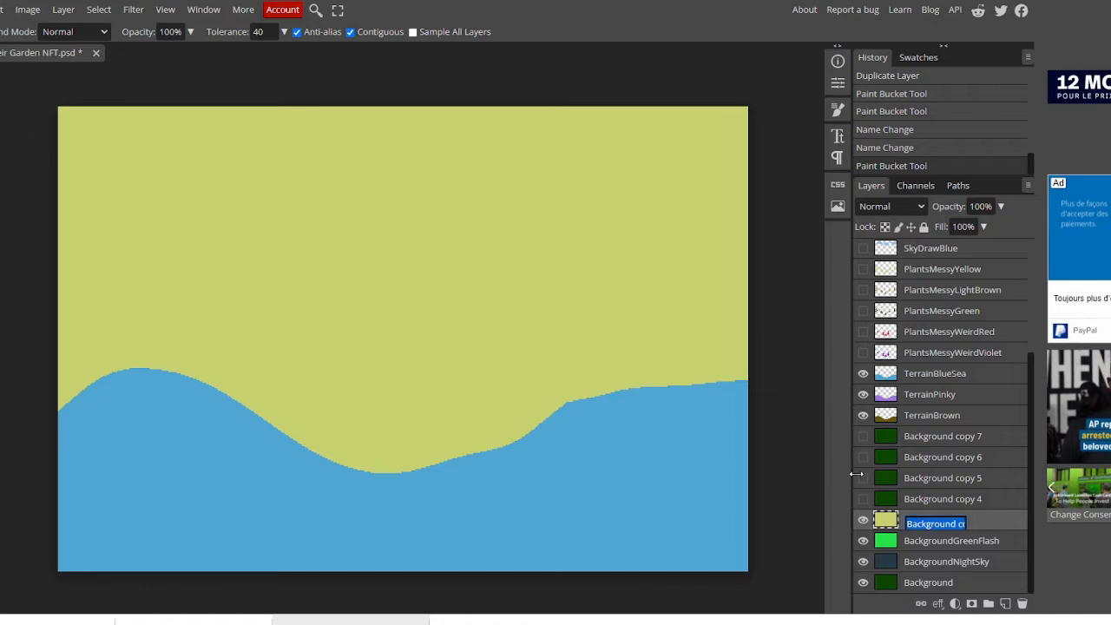
text(Yellow)
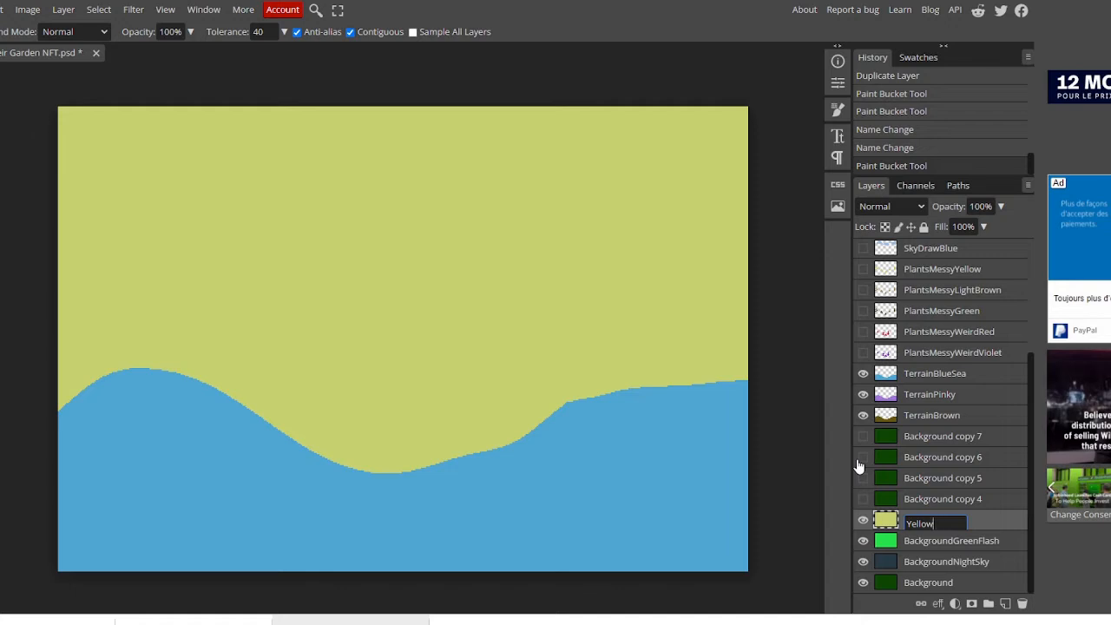
text(Drawing)
key(Return)
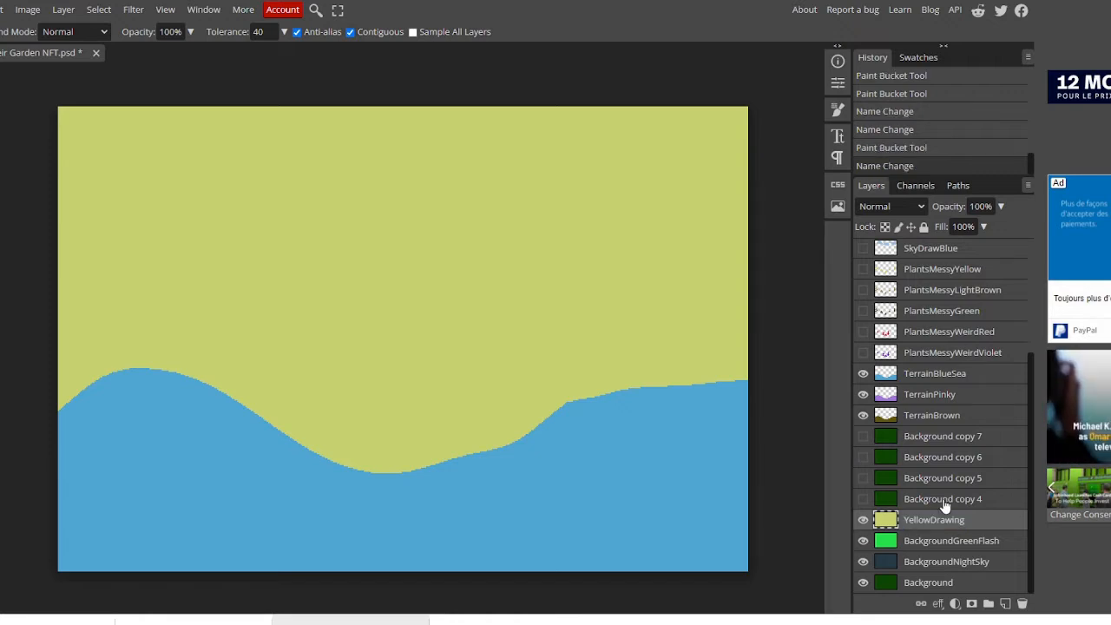
Step: Show the Background copy 4 layer and fill it with purplish grey #9f9aa7 using the Paint Bucket tool
click(862, 498)
click(925, 501)
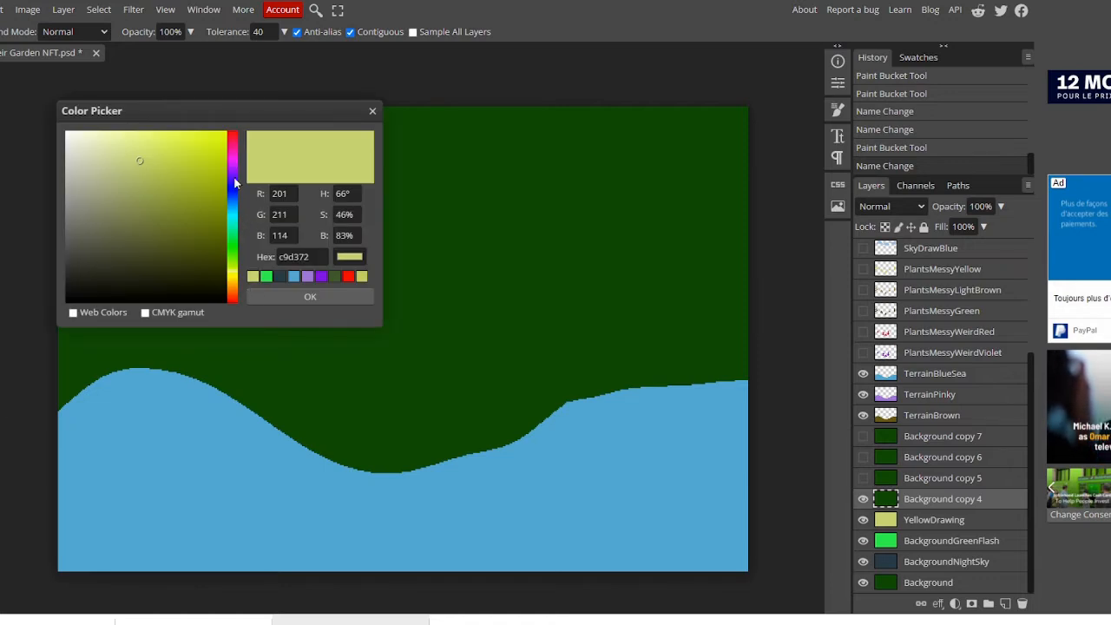
drag(234, 182, 219, 175)
click(187, 173)
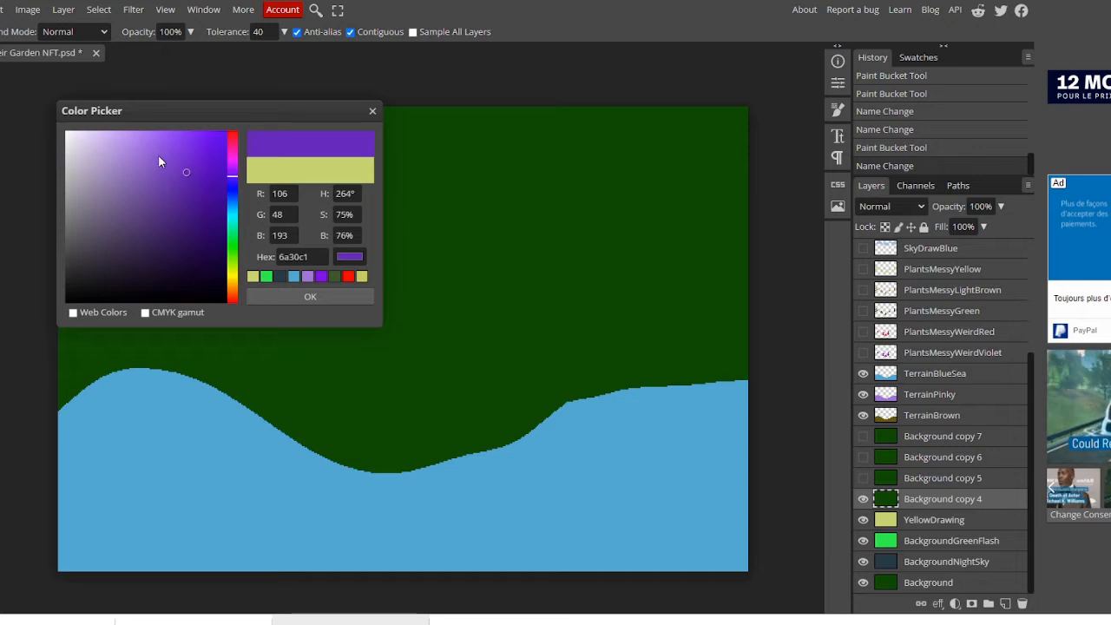
mouse_move(118, 152)
mouse_down()
mouse_move(99, 188)
mouse_move(77, 190)
mouse_up()
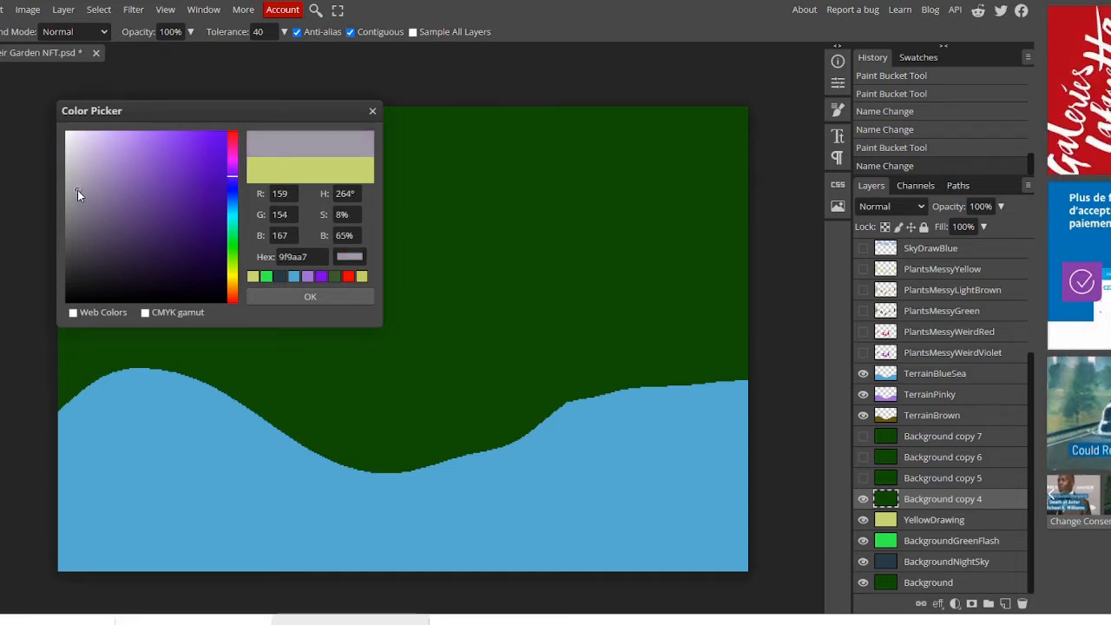
click(274, 296)
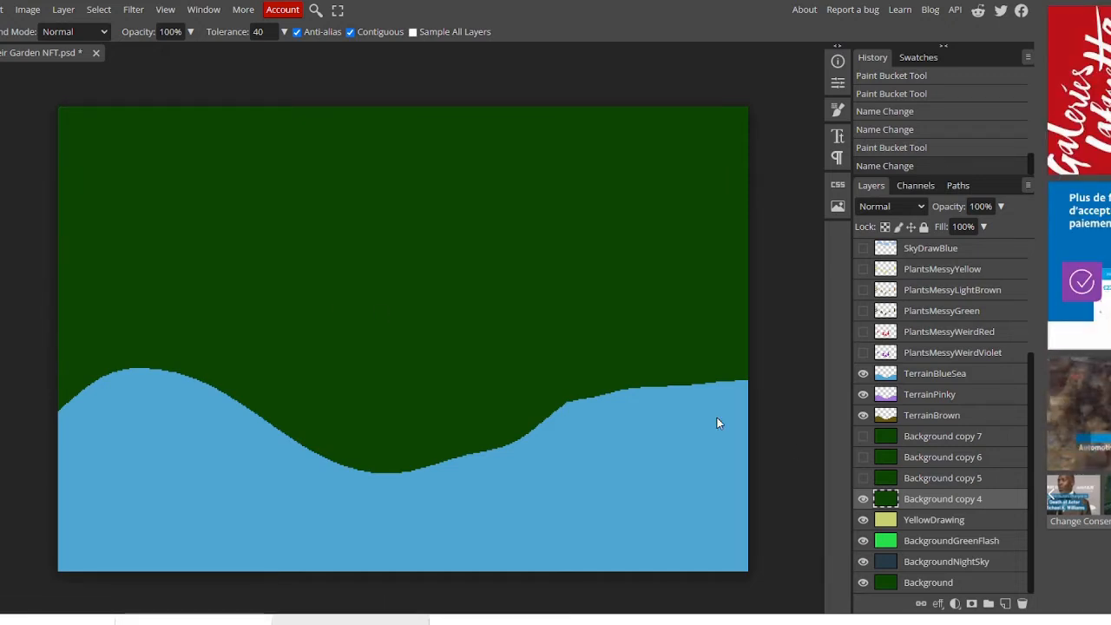
click(540, 302)
Step: Rename the purplish grey Background copy 4 layer as BackgroundGreyTired
double_click(918, 499)
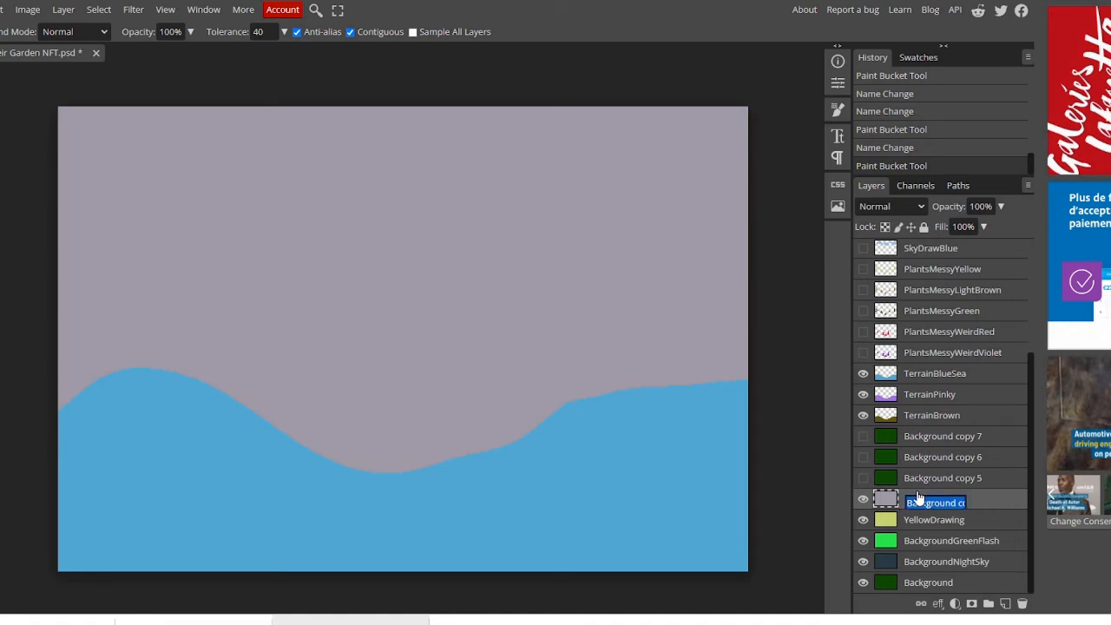
text(Background )
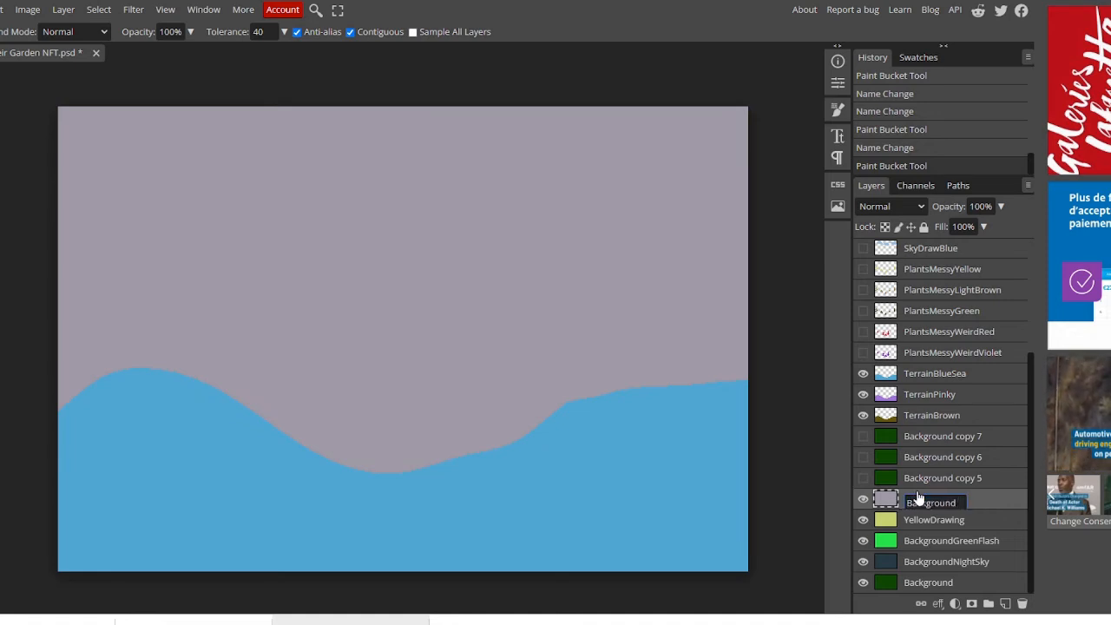
text(GreyT)
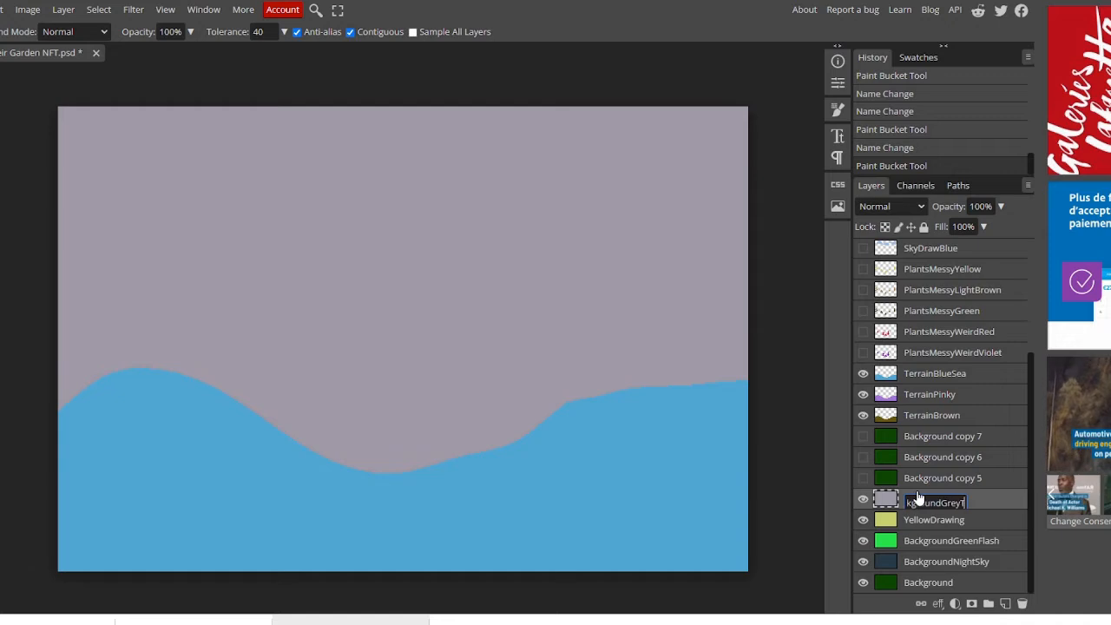
text(ired)
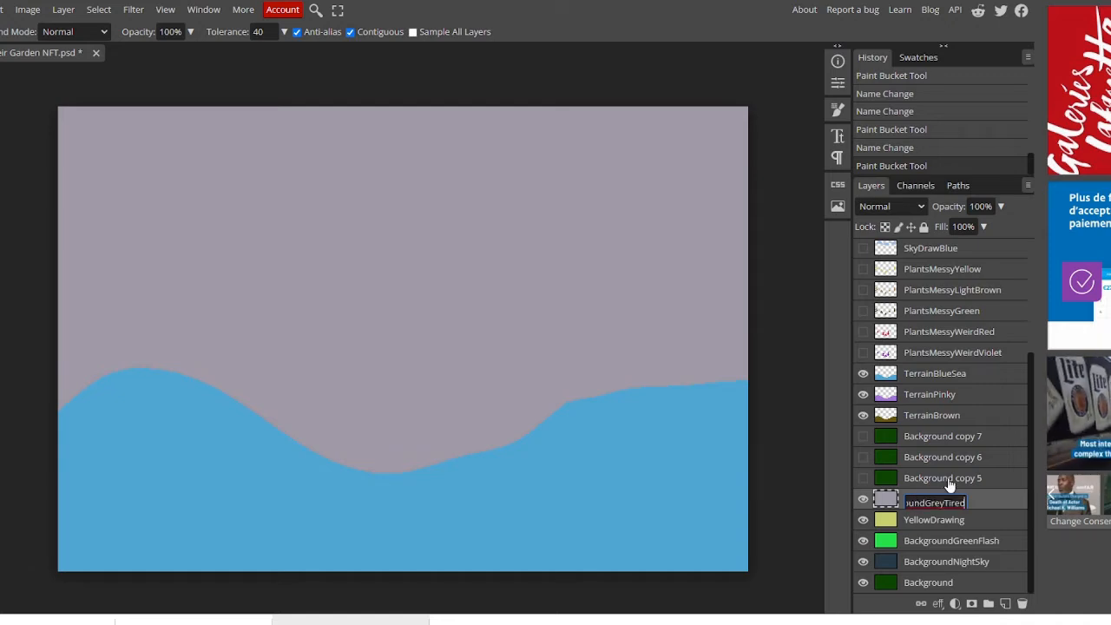
key(Return)
Step: Show the Background copy 5 layer and fill it with pale beige #e6d6cd using the Paint Bucket tool
click(949, 485)
click(860, 478)
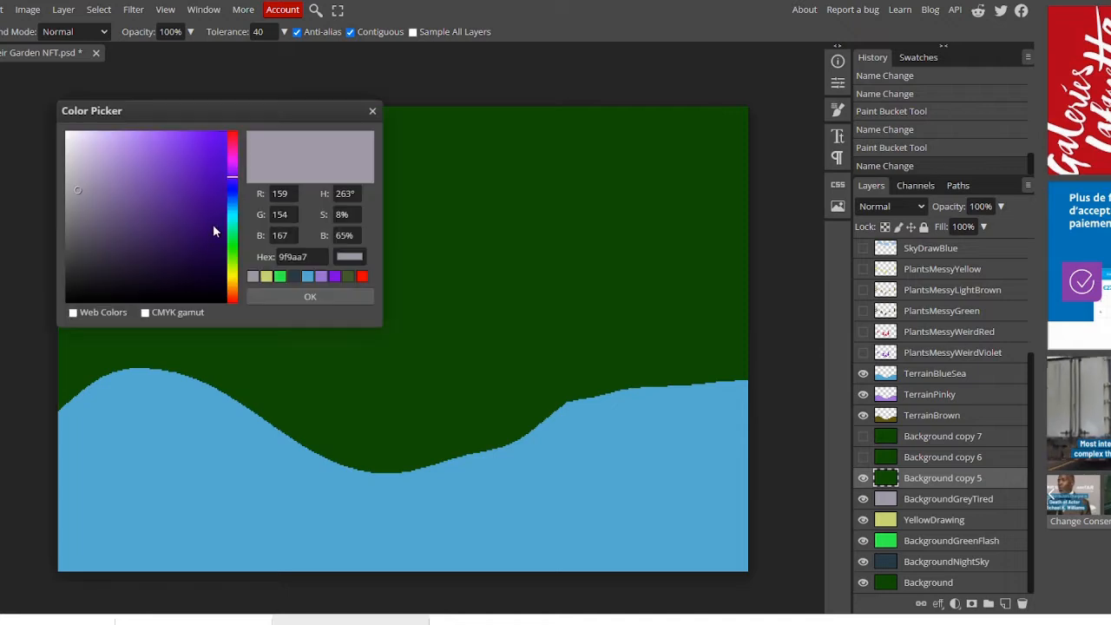
click(233, 294)
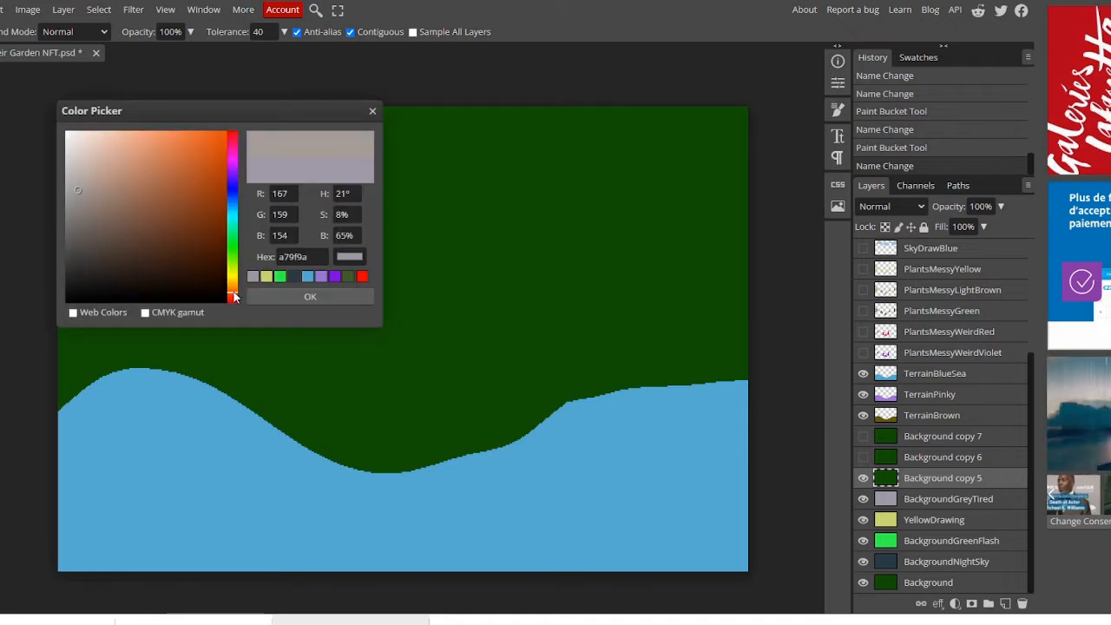
mouse_move(178, 227)
mouse_down()
mouse_move(106, 149)
mouse_move(88, 159)
mouse_move(82, 149)
mouse_up()
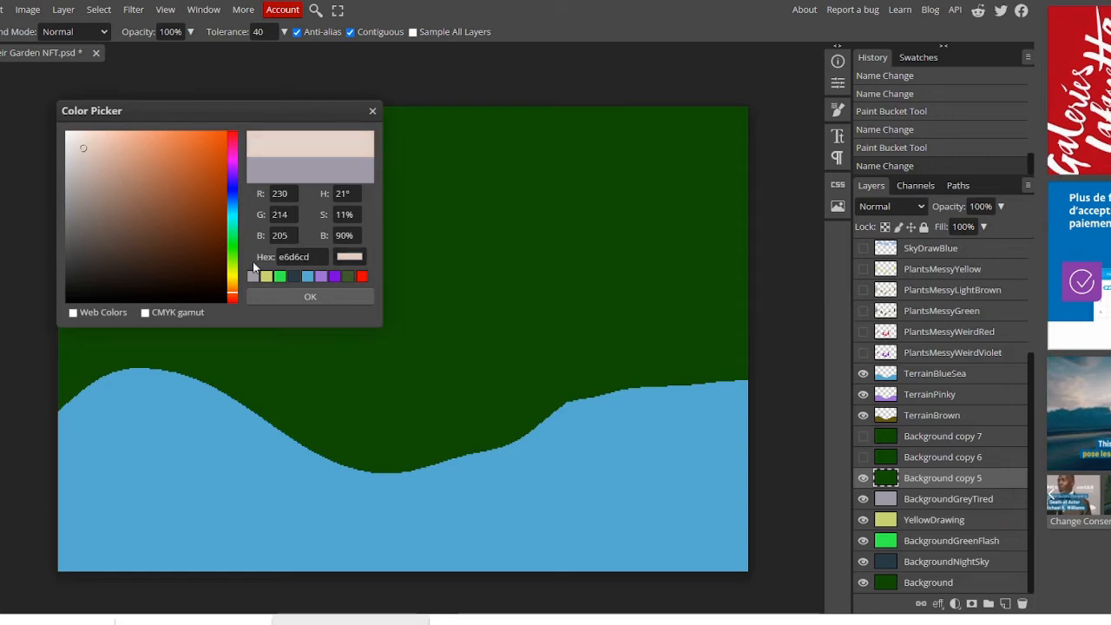
click(267, 295)
click(392, 269)
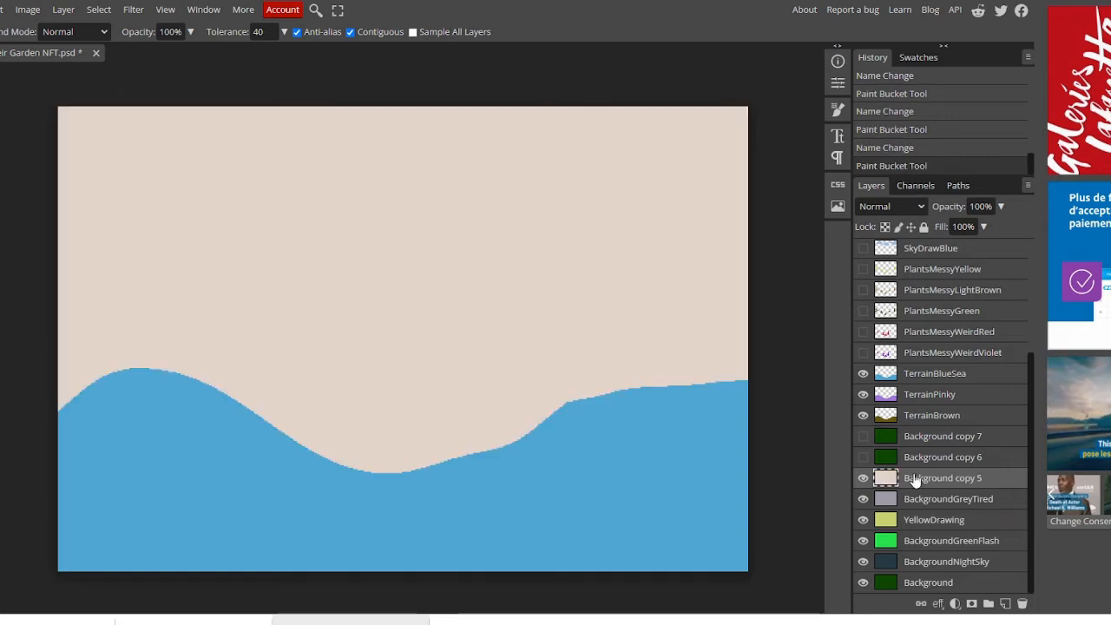
Step: Rename the pale beige Background copy 5 layer as BackgroundPastel
double_click(937, 481)
key(End)
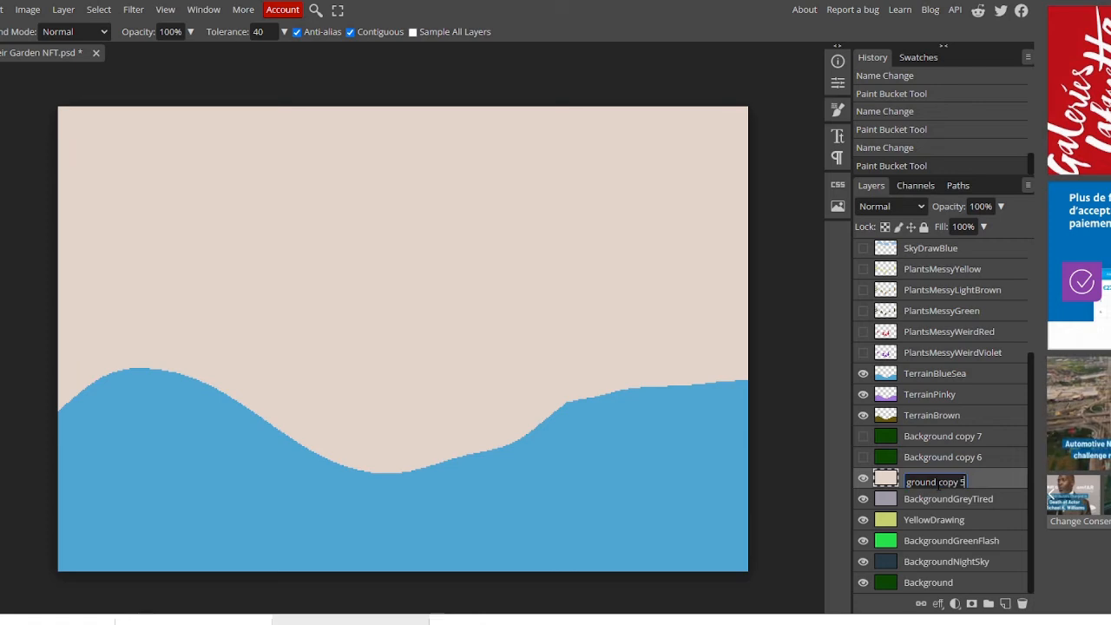
key(BackSpace)
key(BackSpace)
key(BackSpace)
key(BackSpace)
key(BackSpace)
key(BackSpace)
key(BackSpace)
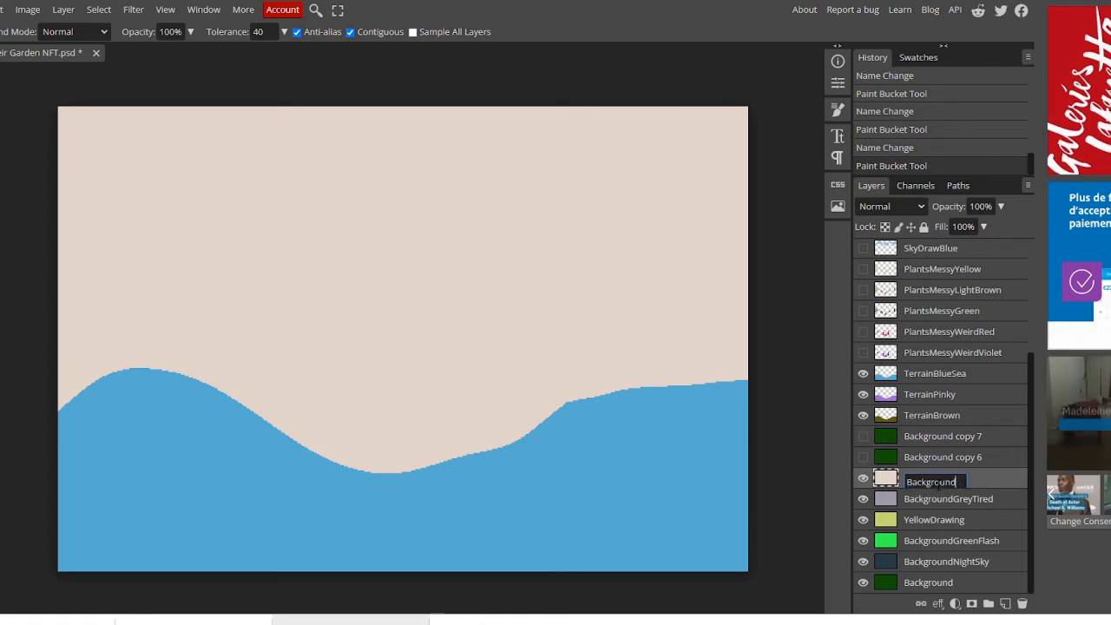
text(Pastel)
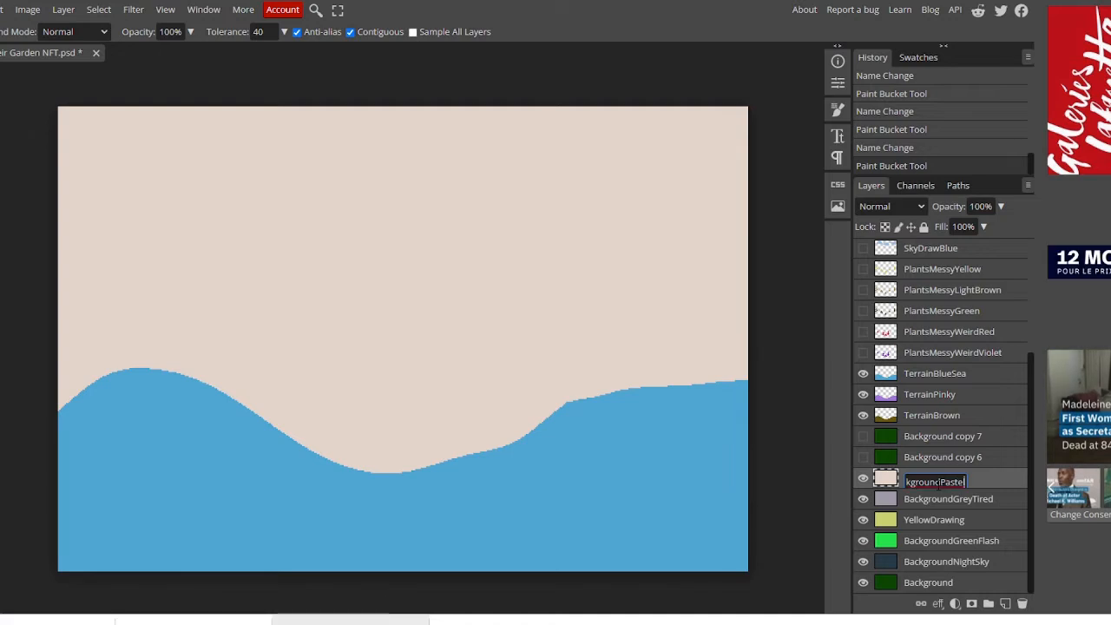
key(Return)
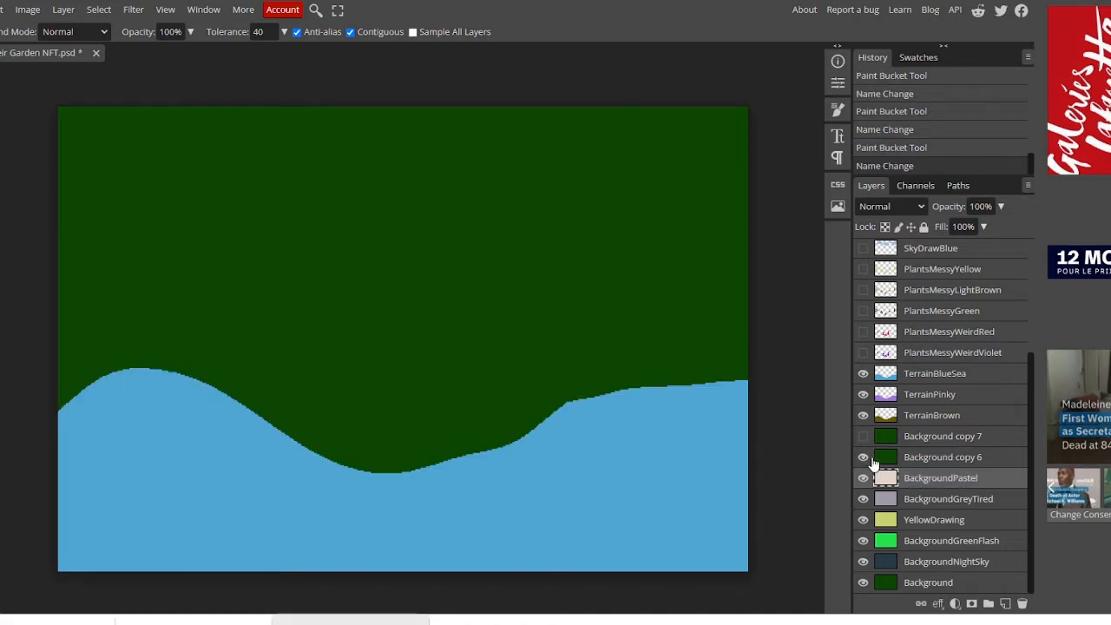
Step: Show the Background copy 6 layer and fill it with near-black using the Paint Bucket tool
click(863, 456)
click(888, 462)
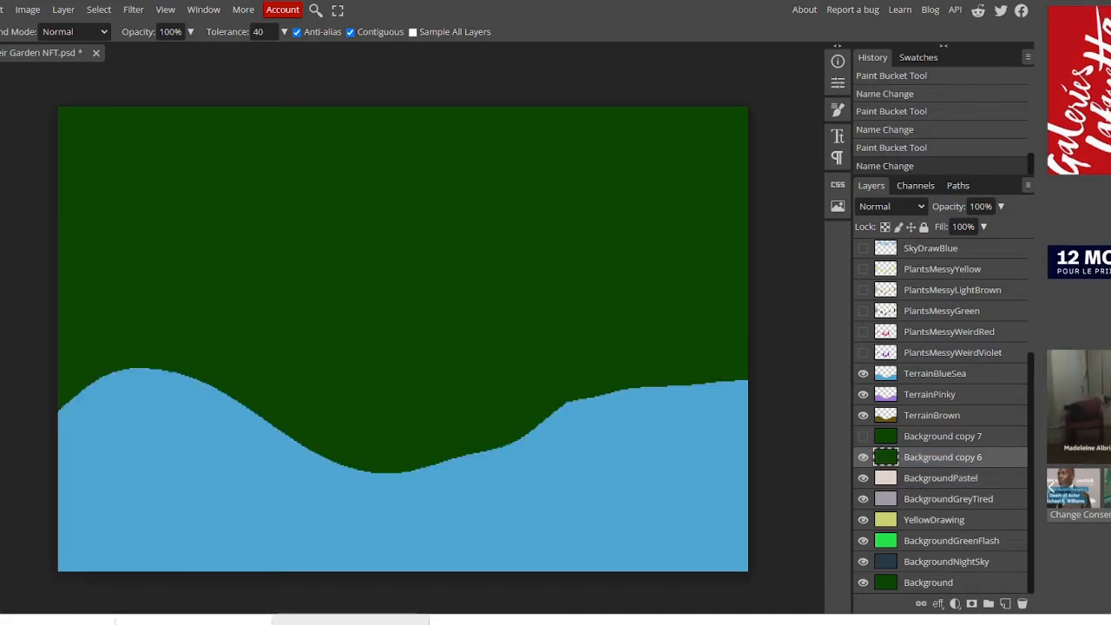
click(1, 486)
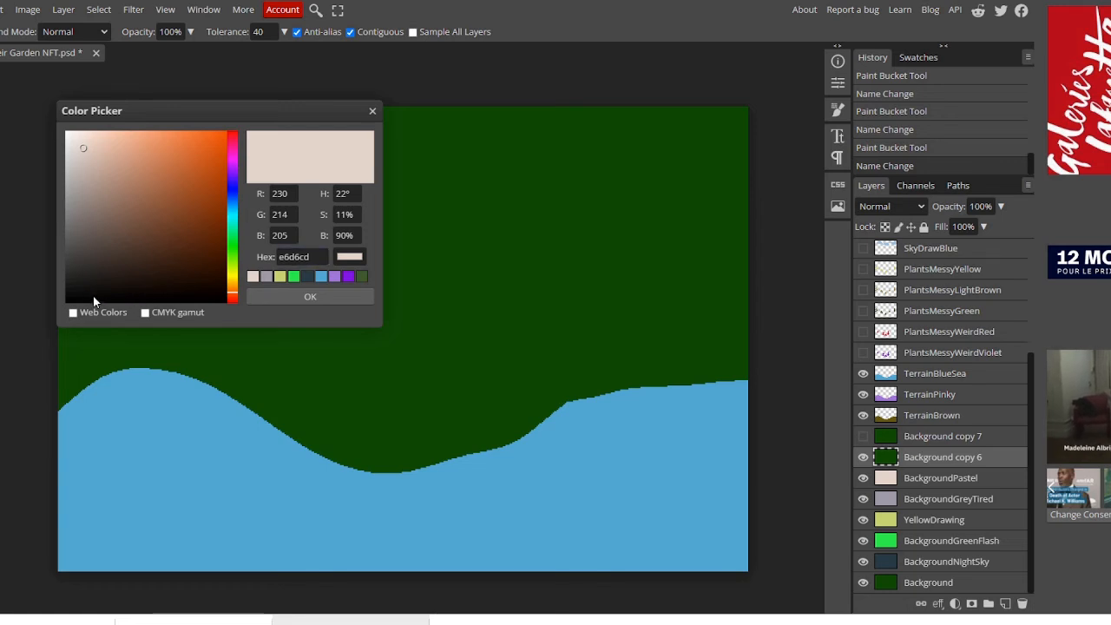
click(87, 292)
click(270, 295)
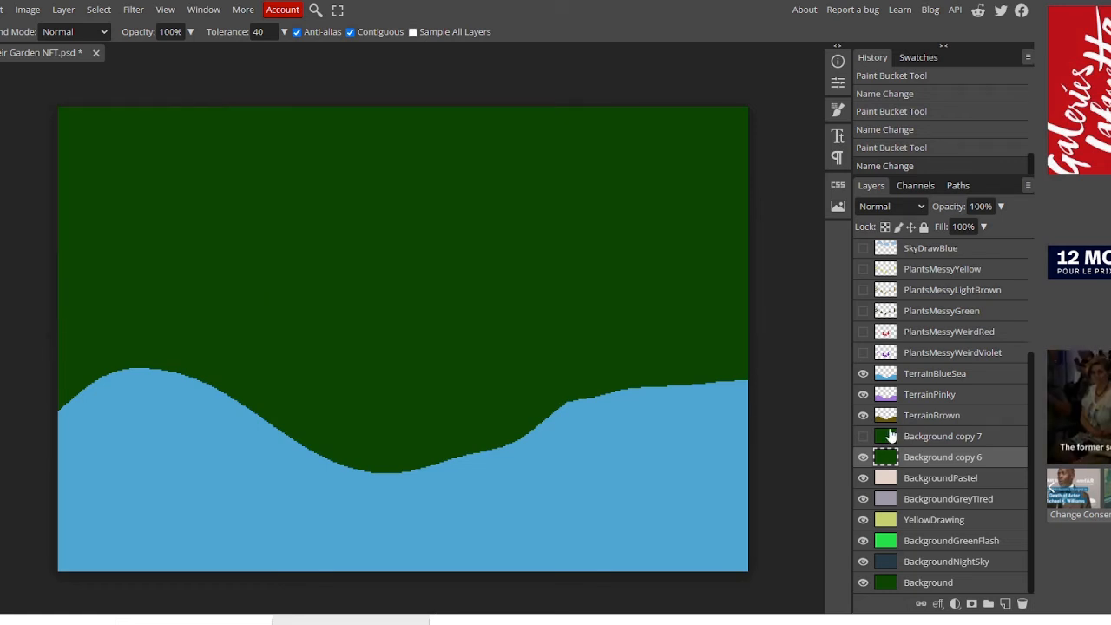
click(581, 321)
Step: Rename the near-black Background copy 6 layer as BackgroundBlack
double_click(923, 461)
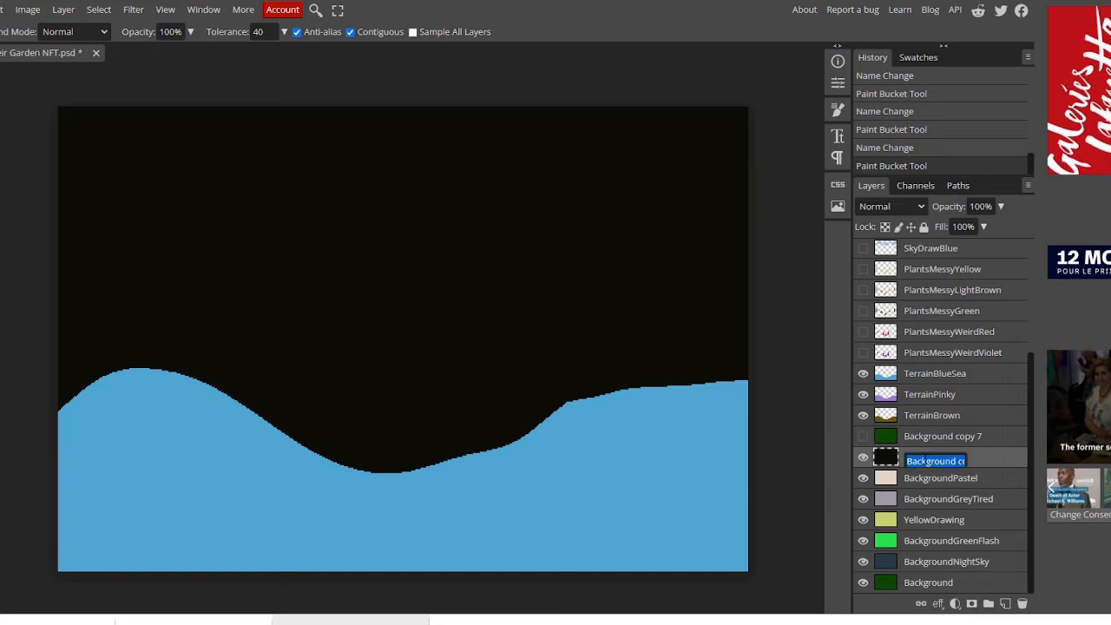
text(Background)
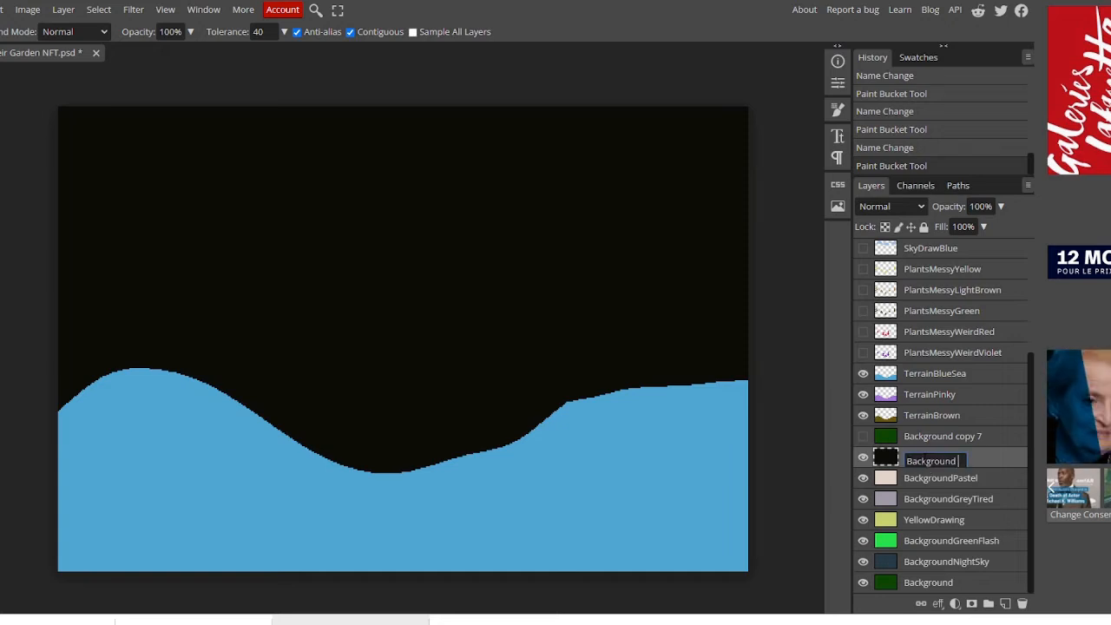
text(Block)
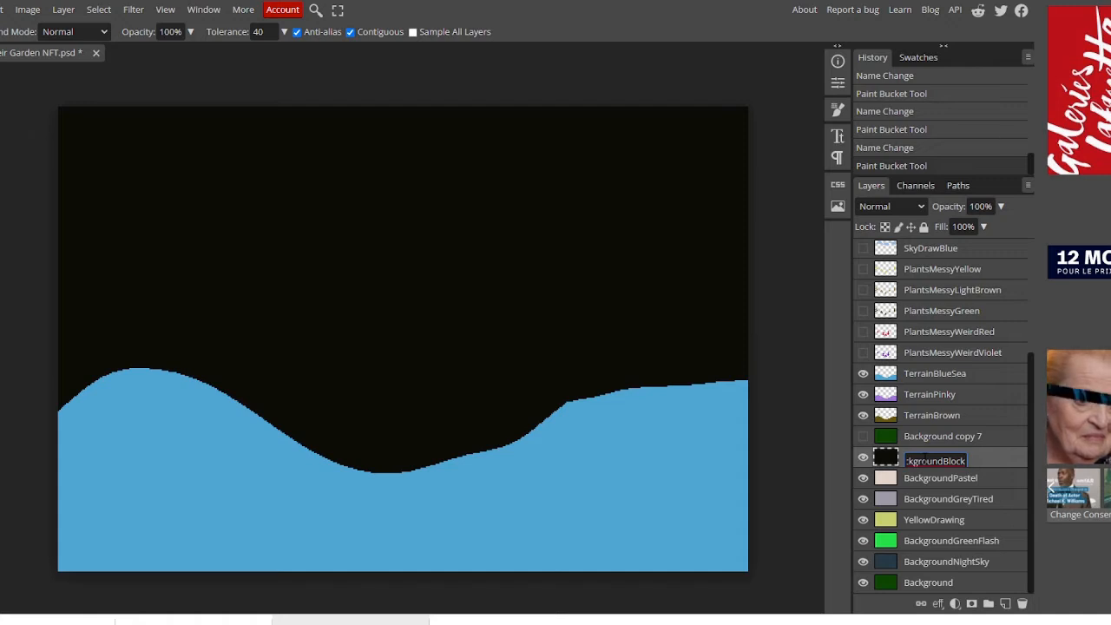
key(Left)
key(Left)
key(BackSpace)
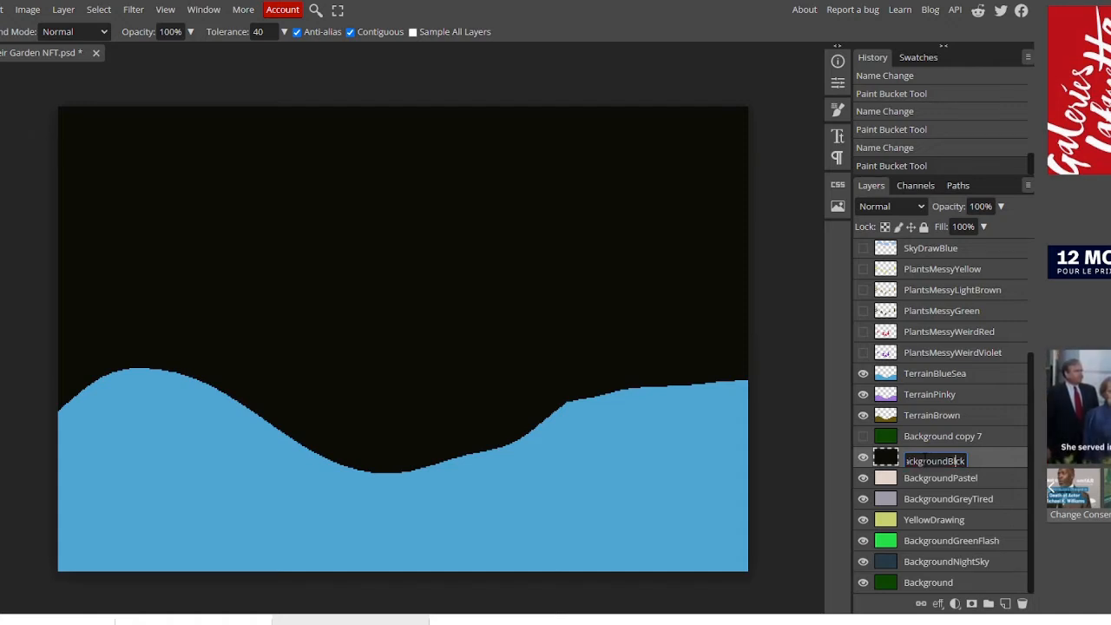
text(a)
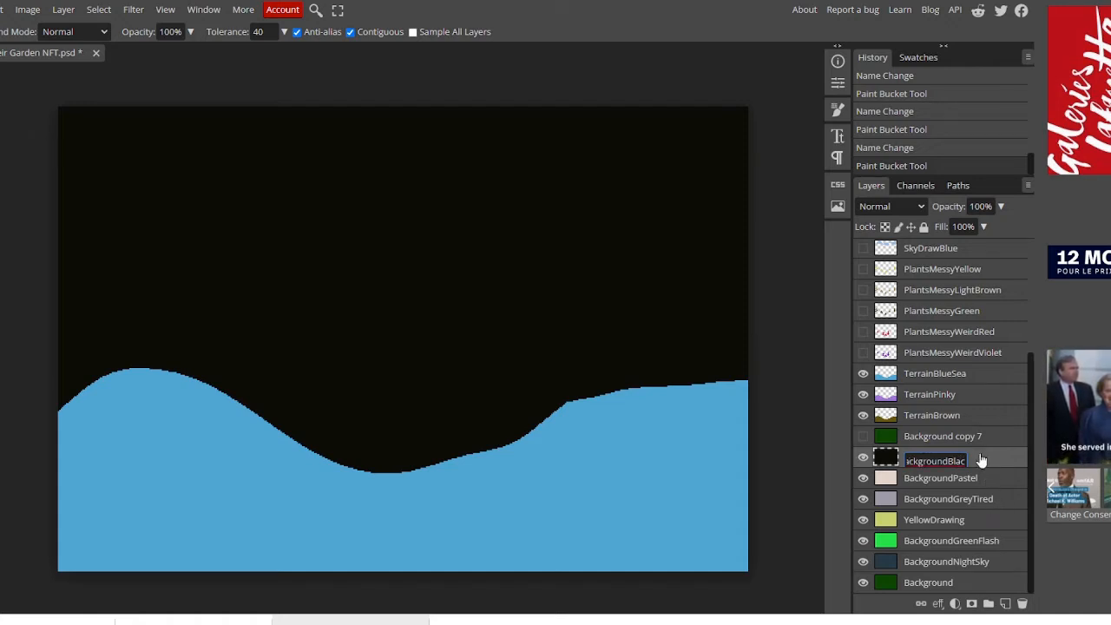
key(Return)
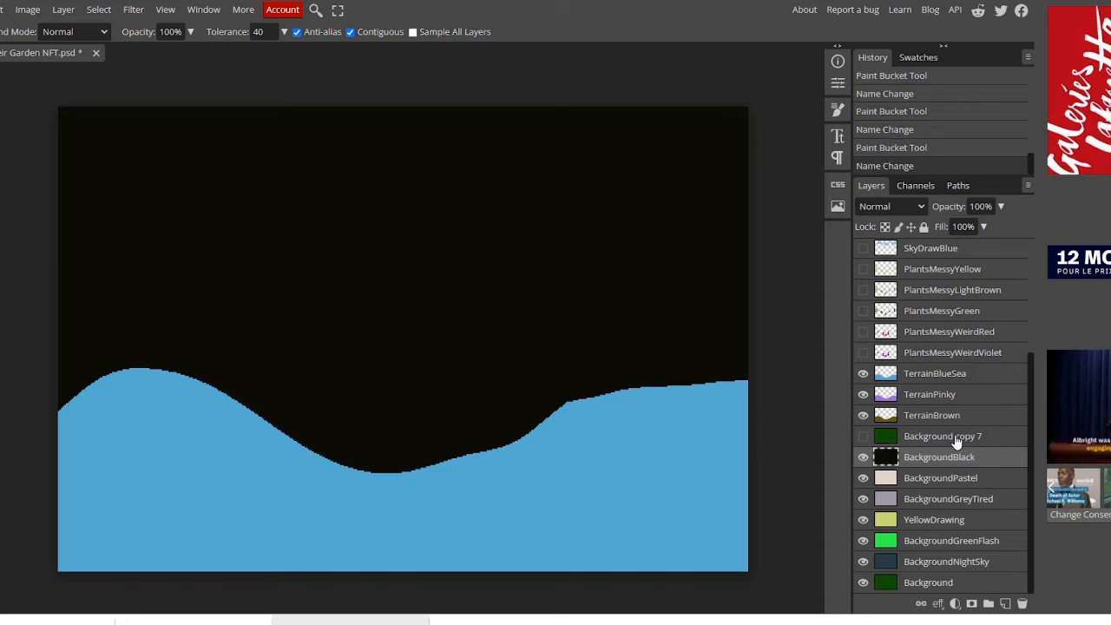
Step: Delete the unused Background copy 7 layer
right_click(957, 442)
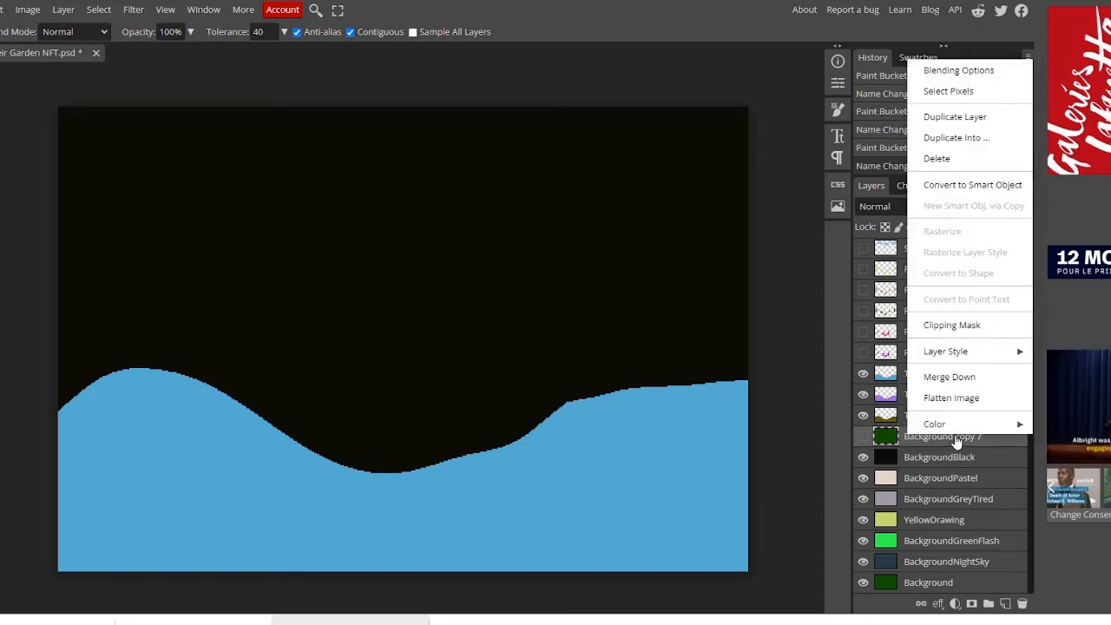
click(974, 163)
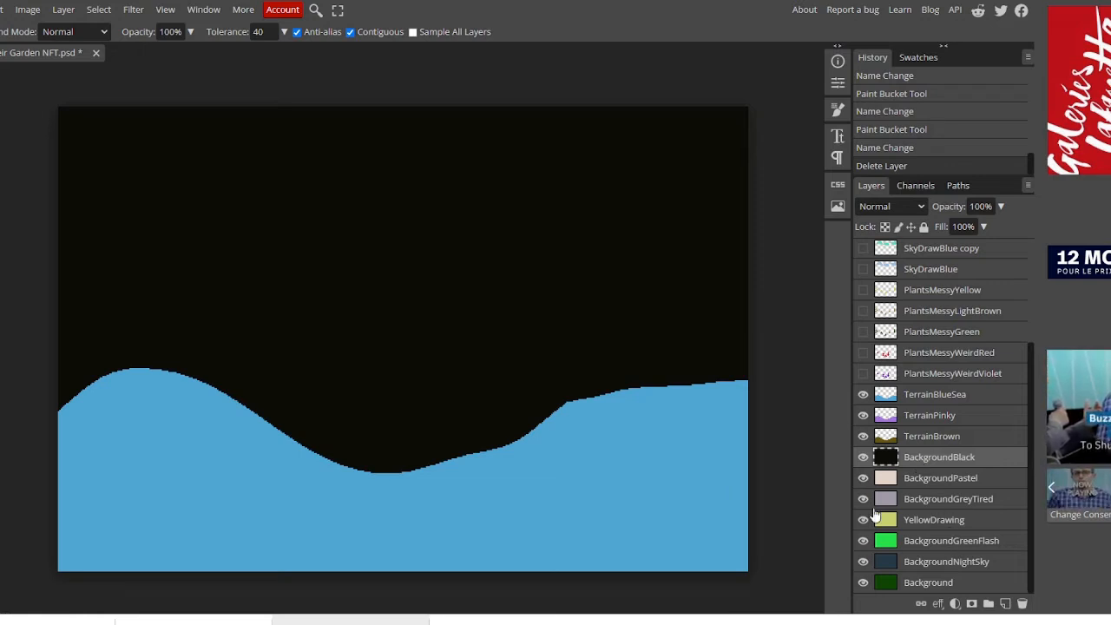
Step: Group all layers from BackgroundBlack down to Background into a folder named Background
click(917, 582)
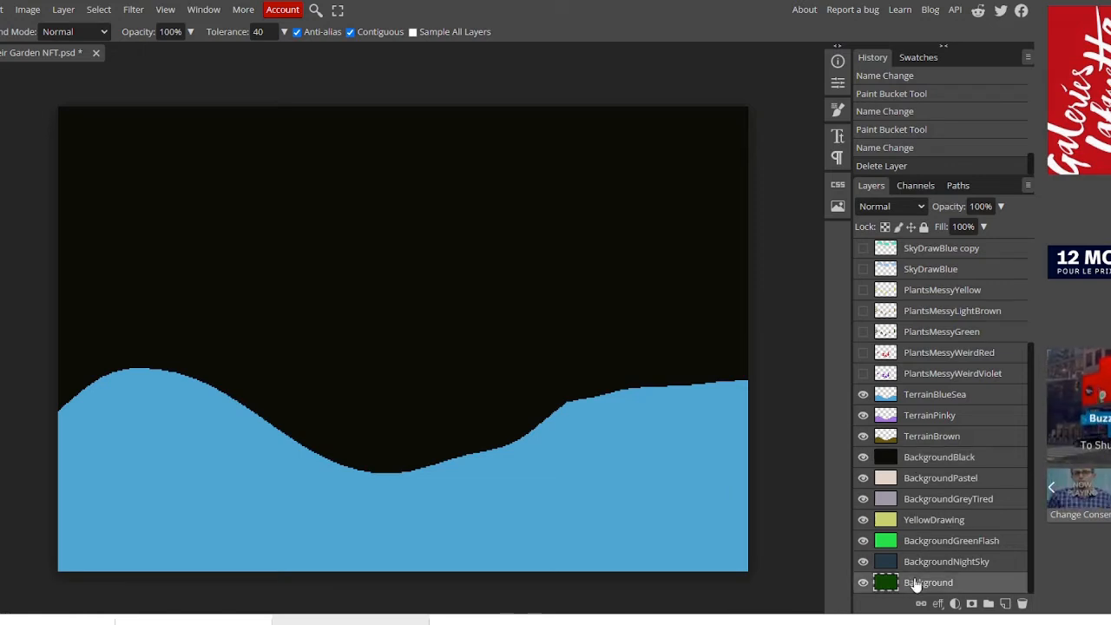
shift+click(942, 460)
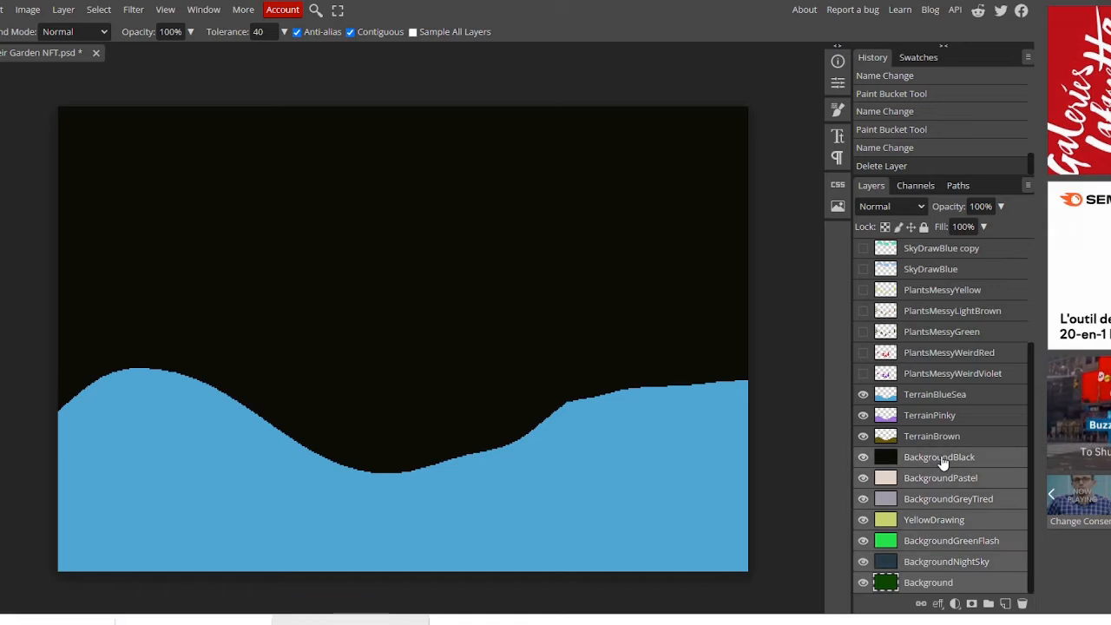
click(987, 602)
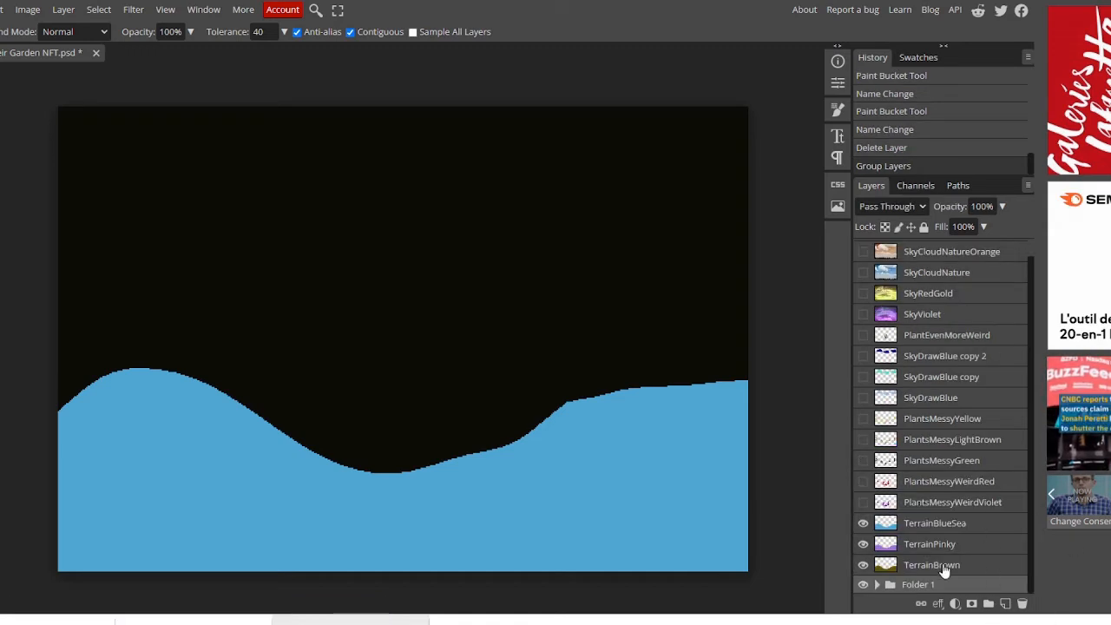
double_click(921, 586)
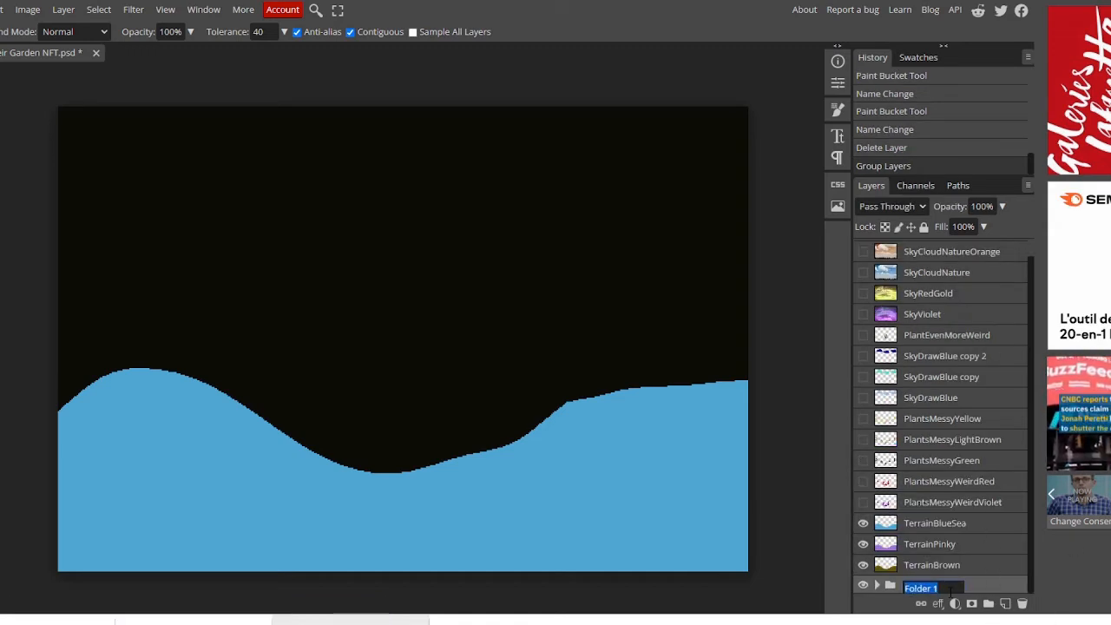
text(Background)
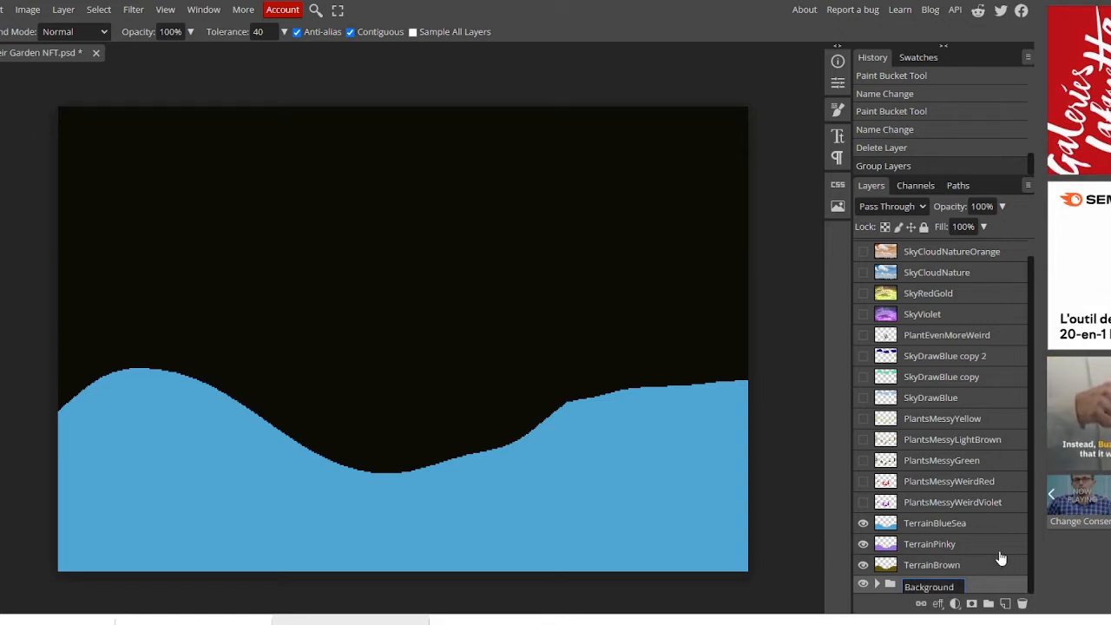
key(Return)
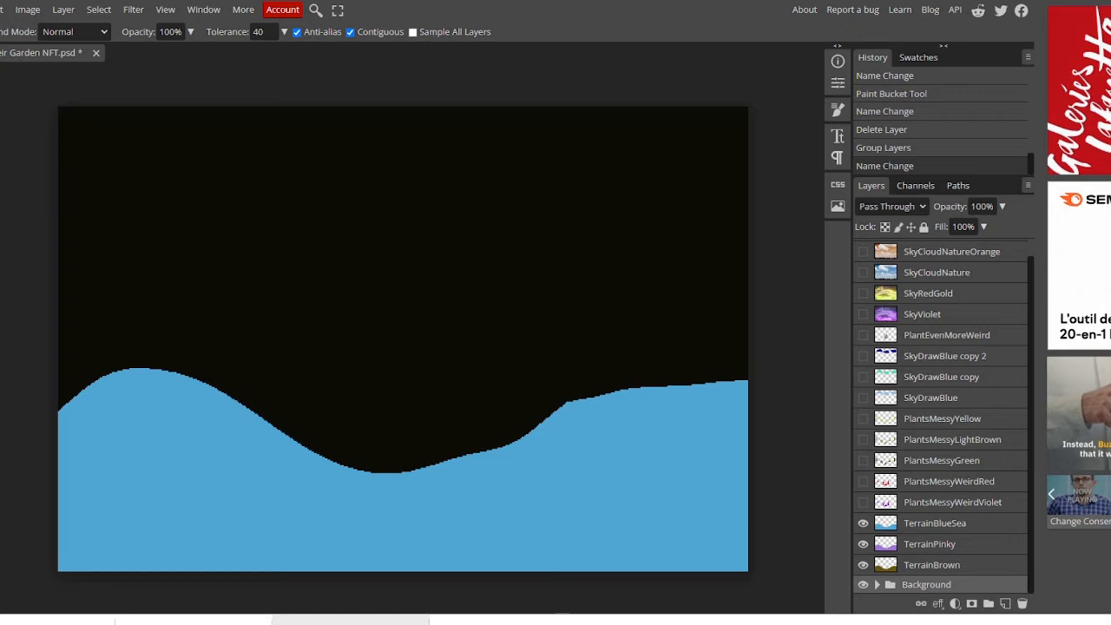
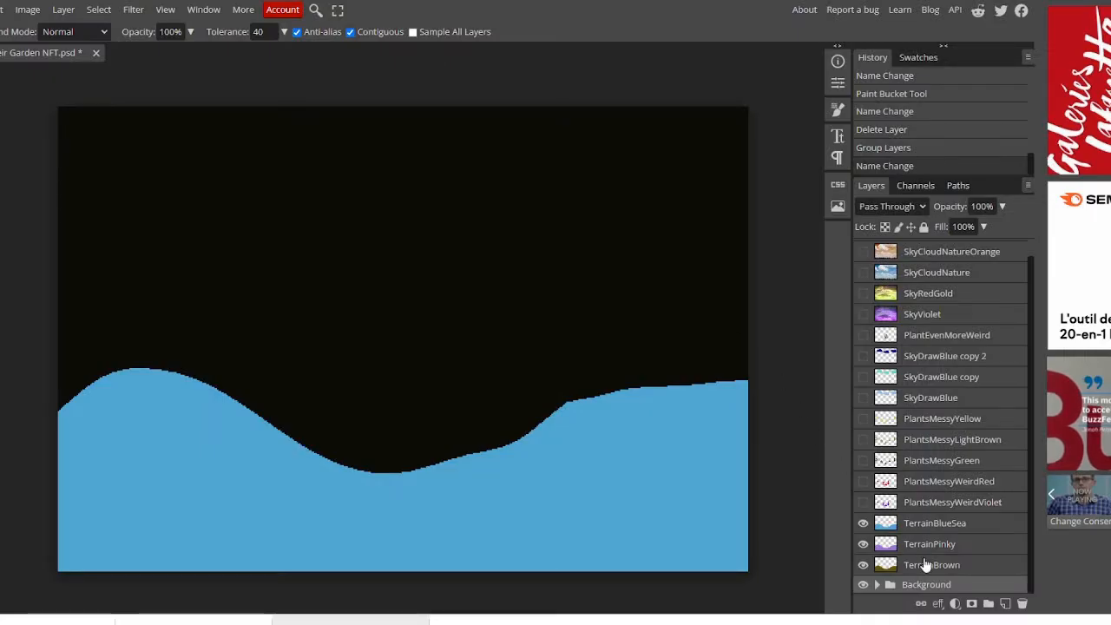
Step: Group the TerrainBlueSea, TerrainPinky and TerrainBrown layers into a folder named Terrain
click(927, 569)
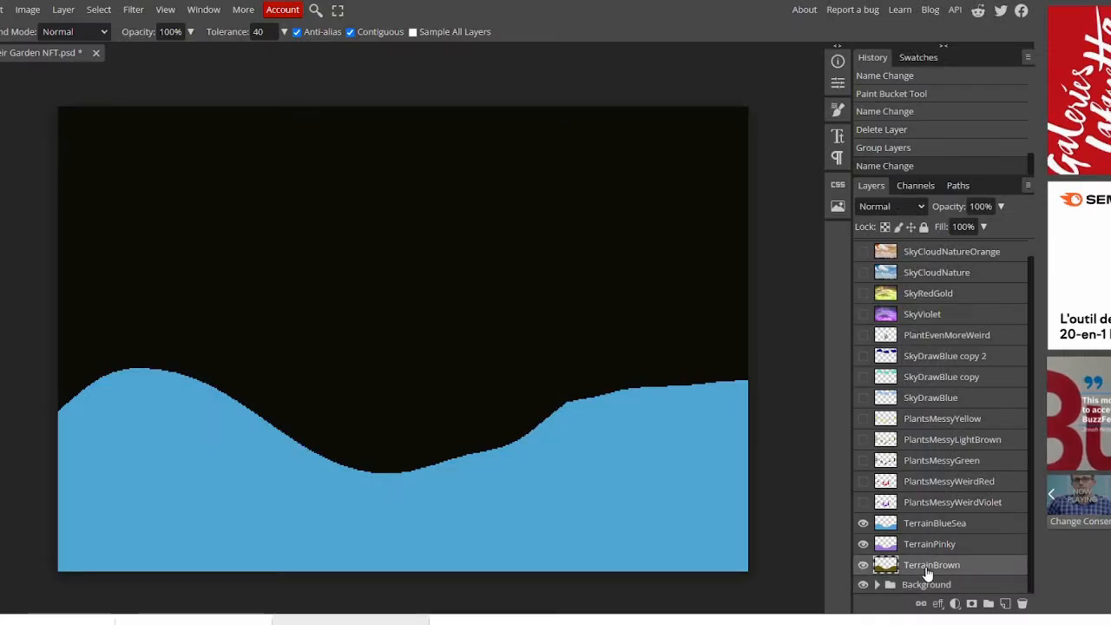
shift+click(932, 525)
right_click(932, 521)
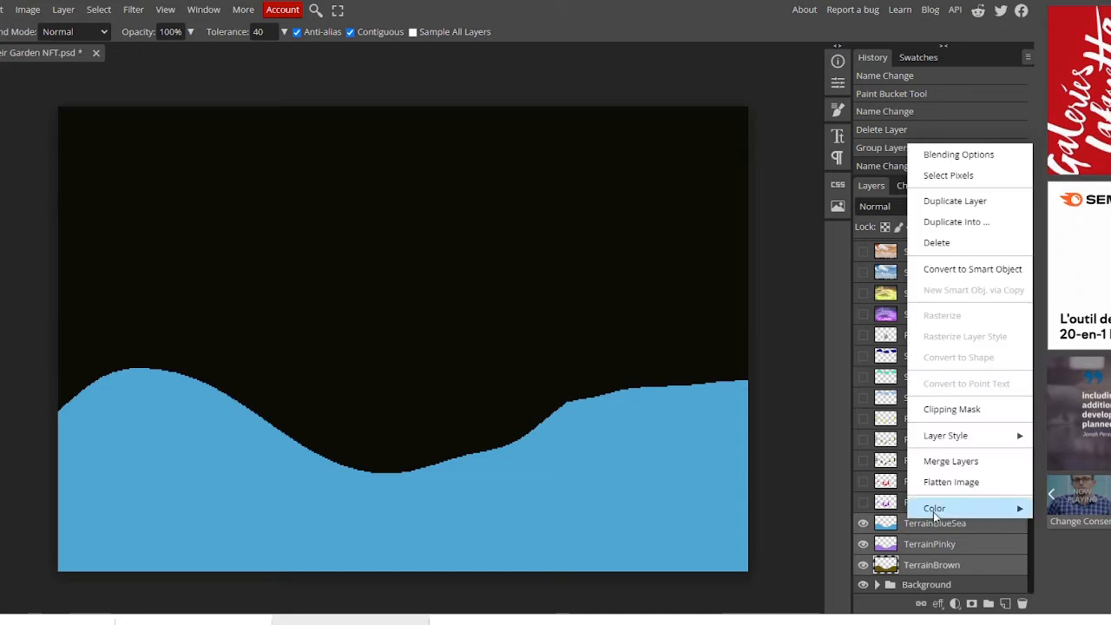
click(988, 603)
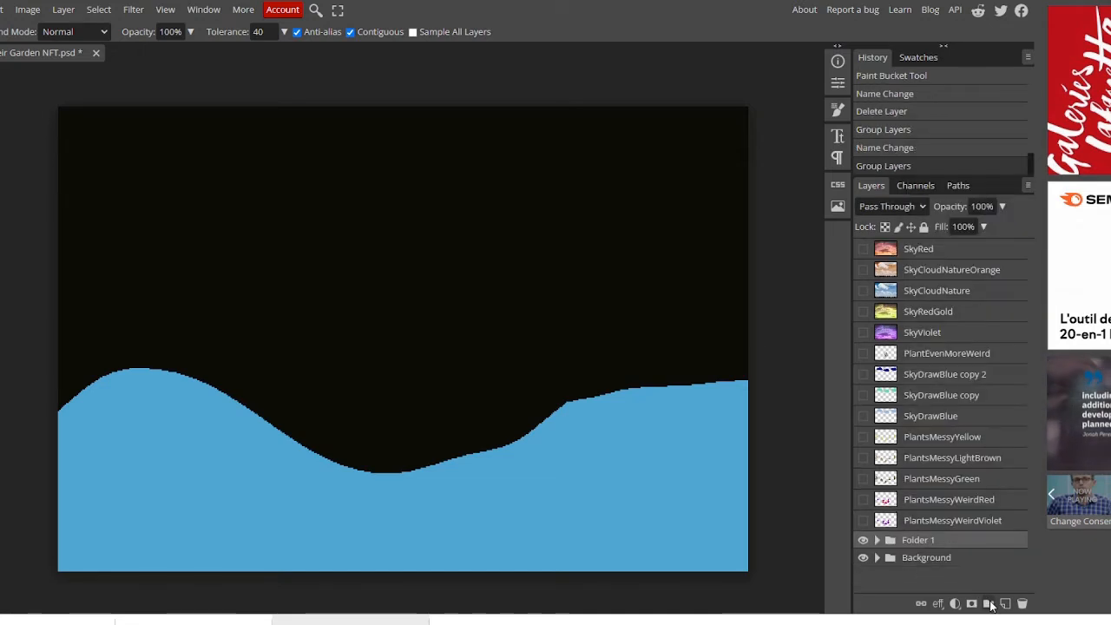
double_click(930, 538)
text(Te)
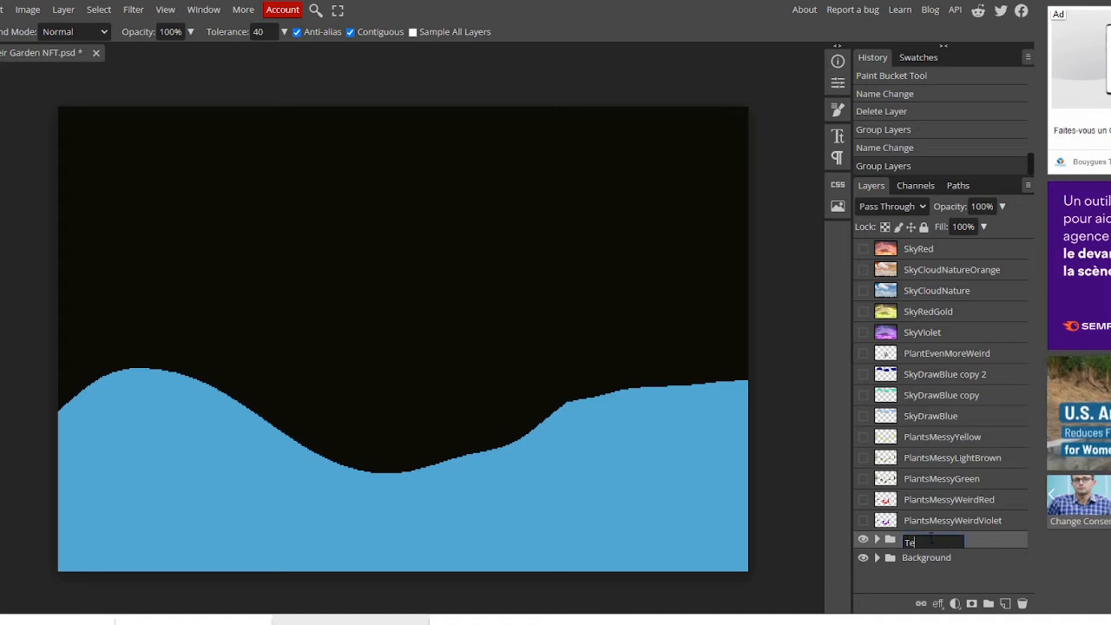
text(rrain)
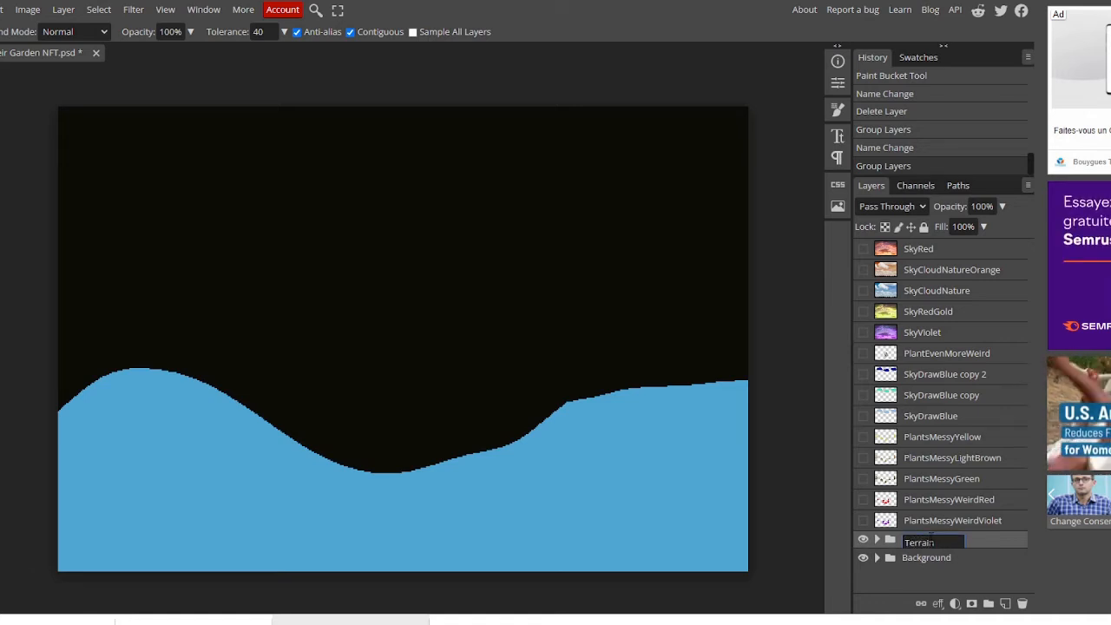
key(Return)
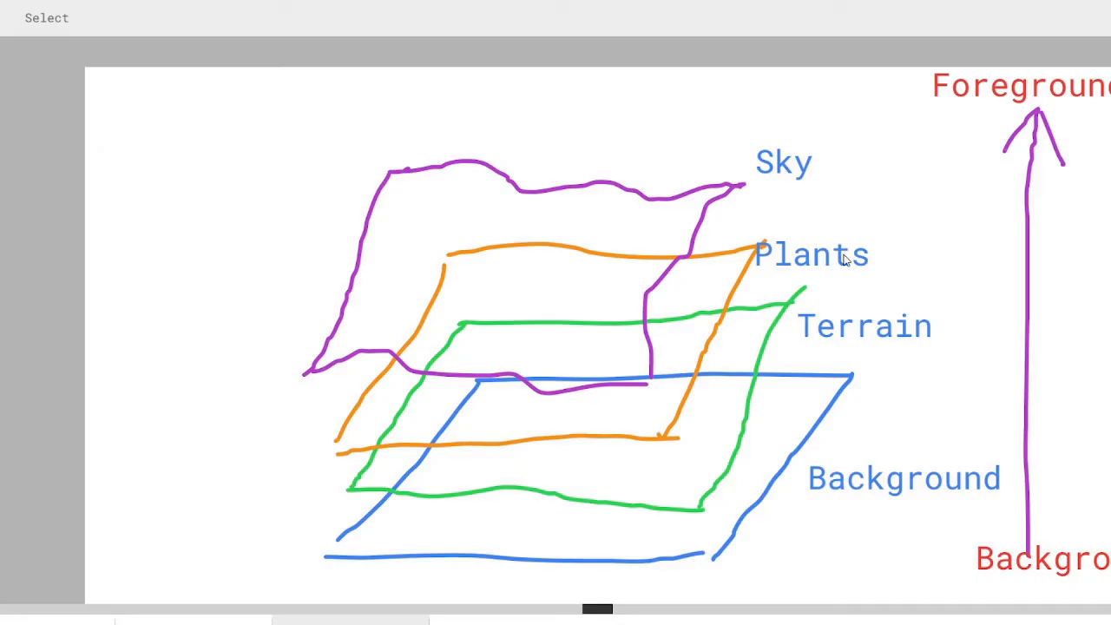
Step: Switch to the layer diagram drawing and change the Plants label to Plant
click(865, 260)
click(864, 260)
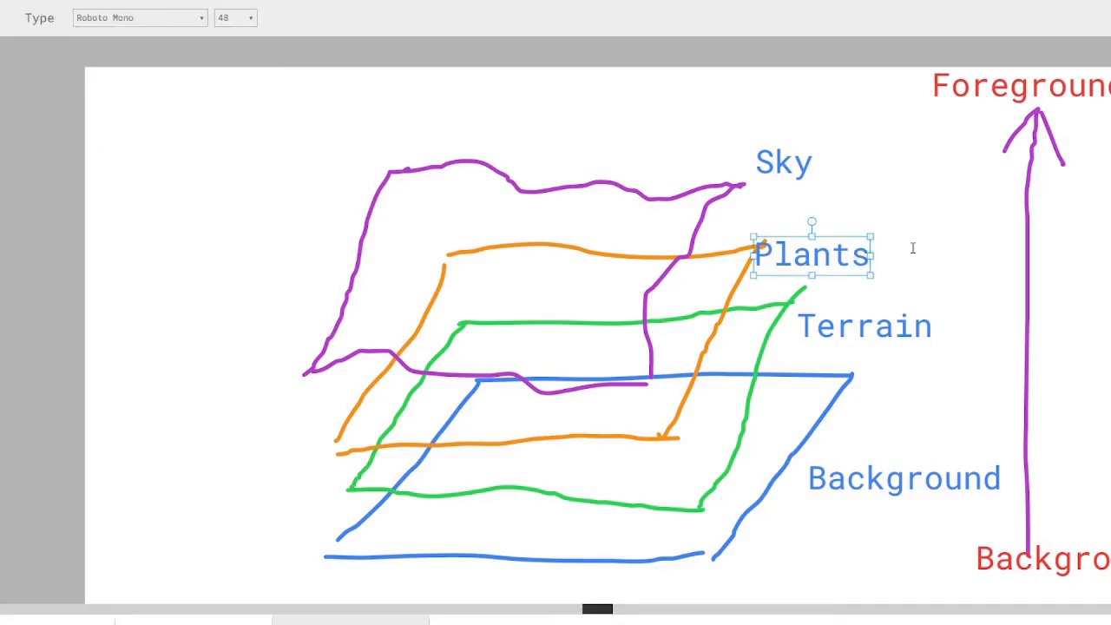
key(BackSpace)
click(933, 340)
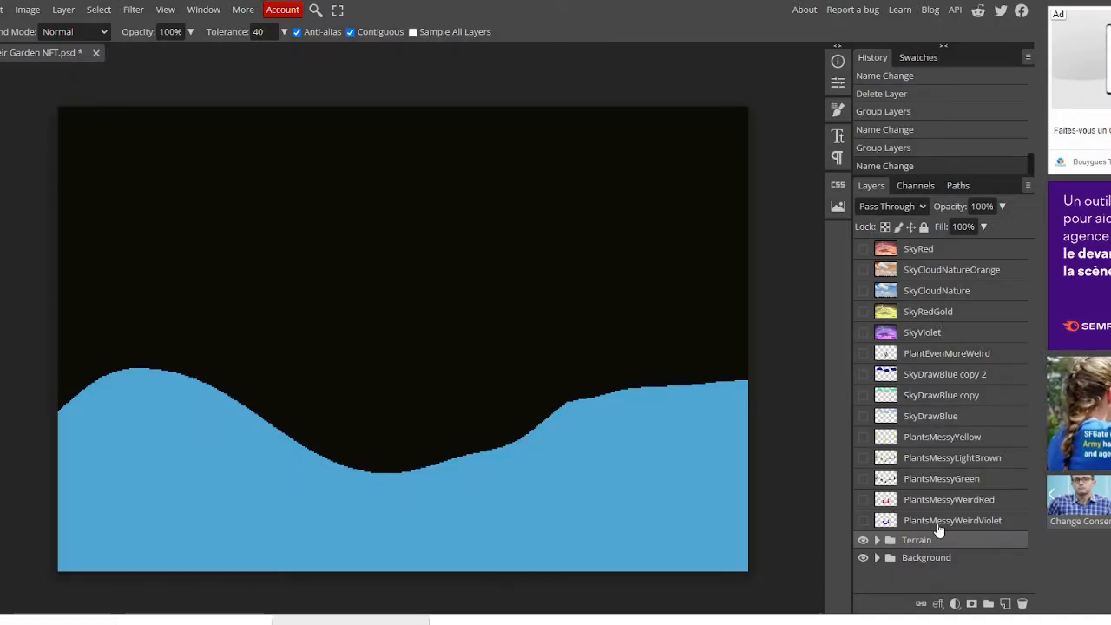
click(935, 524)
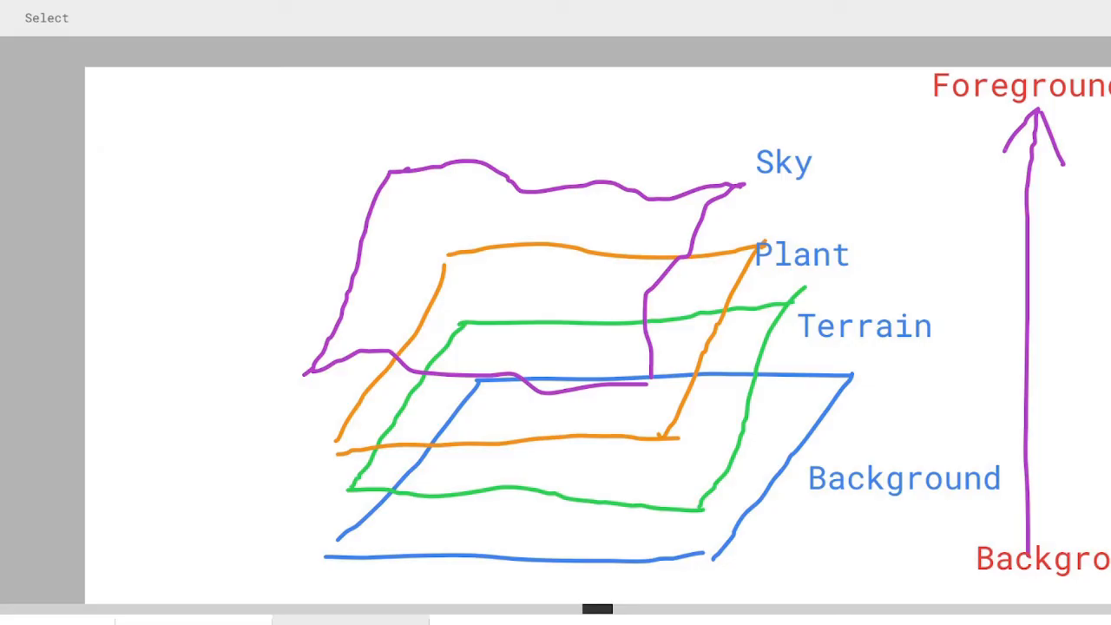
Step: Make the diagram labels plural as Plants, Terrains and Backgrounds, and open the Sky label for editing
click(850, 264)
mouse_move(851, 263)
mouse_down()
mouse_move(829, 265)
mouse_move(850, 253)
mouse_up()
click(843, 252)
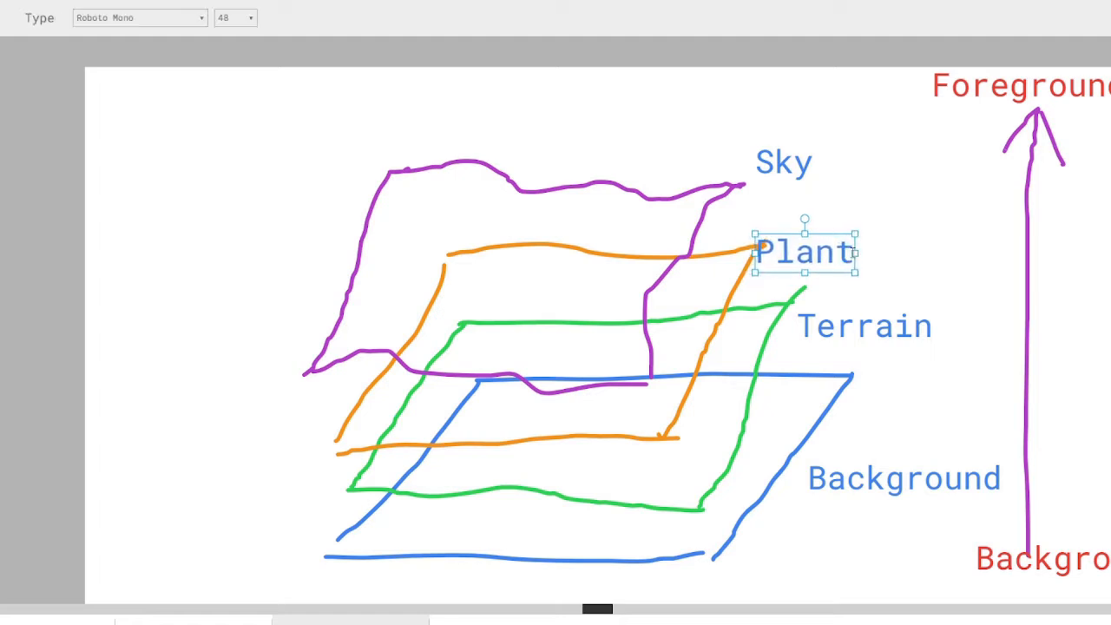
text(s)
click(930, 327)
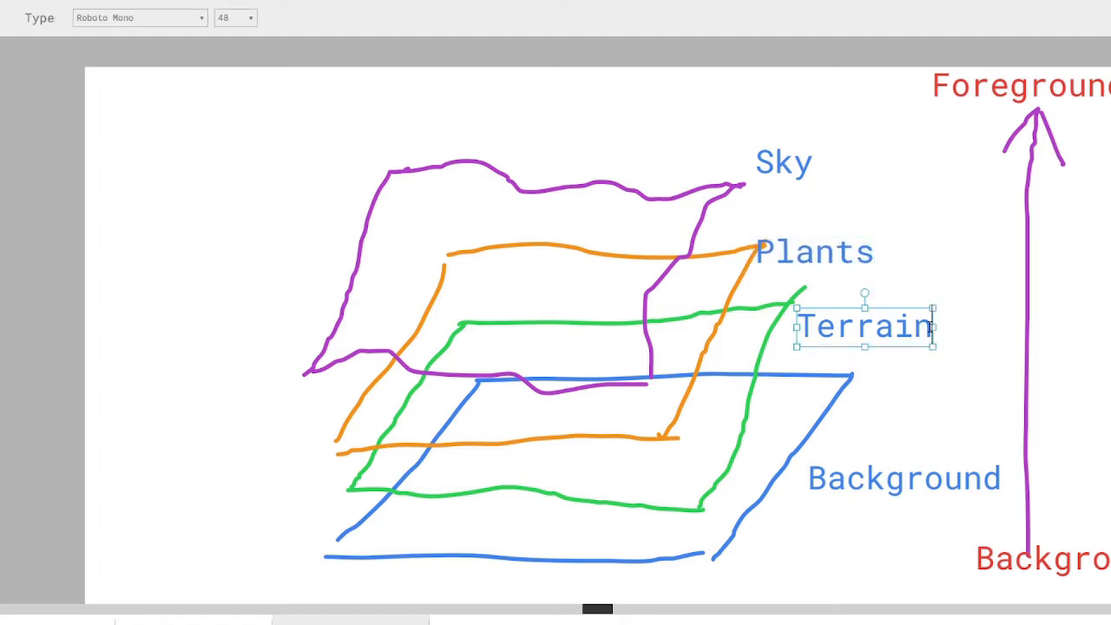
text(s)
click(996, 484)
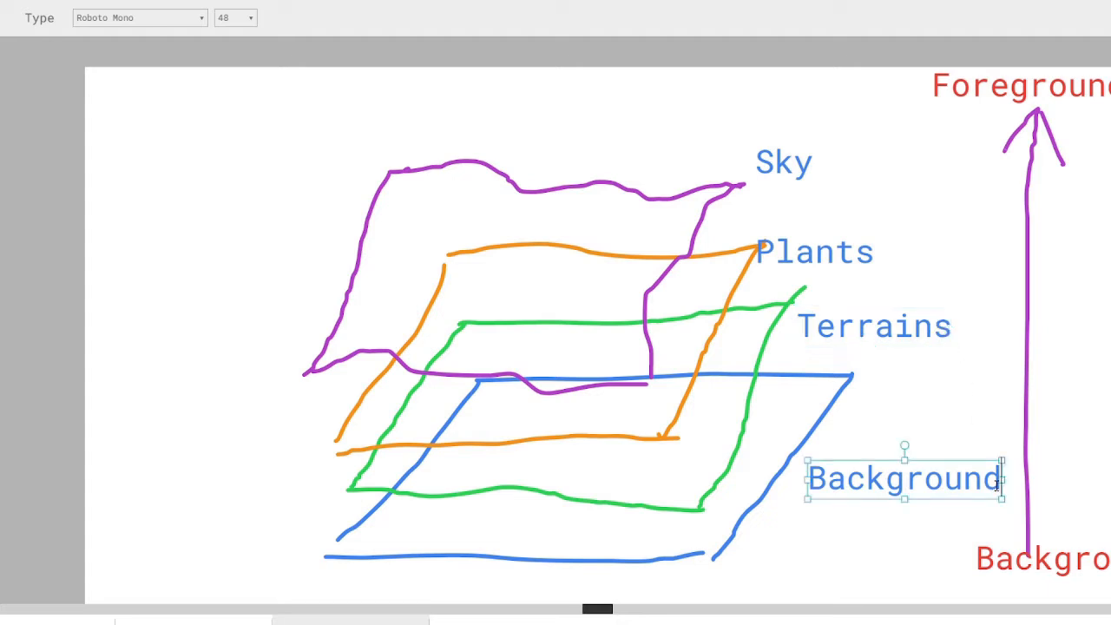
text(s)
click(817, 177)
click(811, 175)
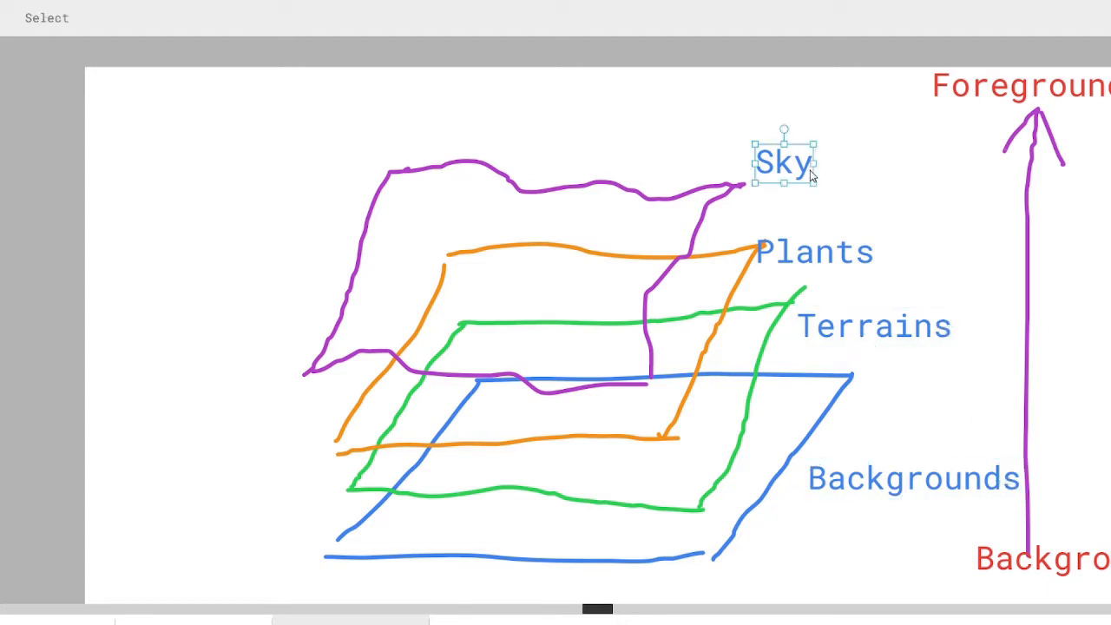
double_click(804, 176)
click(810, 171)
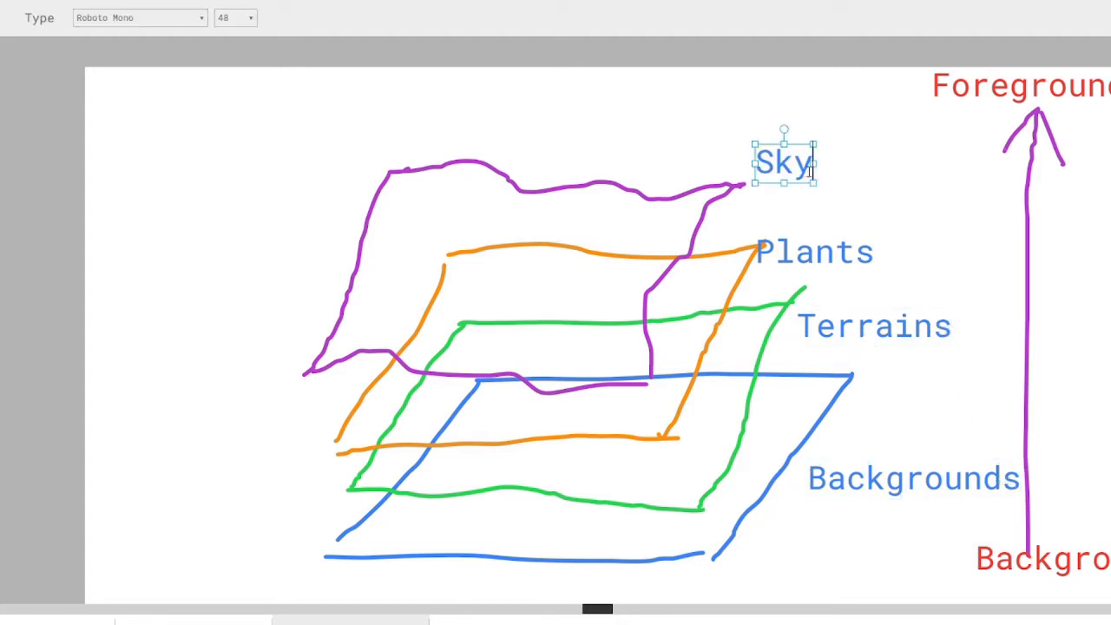
Step: Change the diagram labels back to the singular Plant, Terrain and Background
click(874, 262)
click(873, 261)
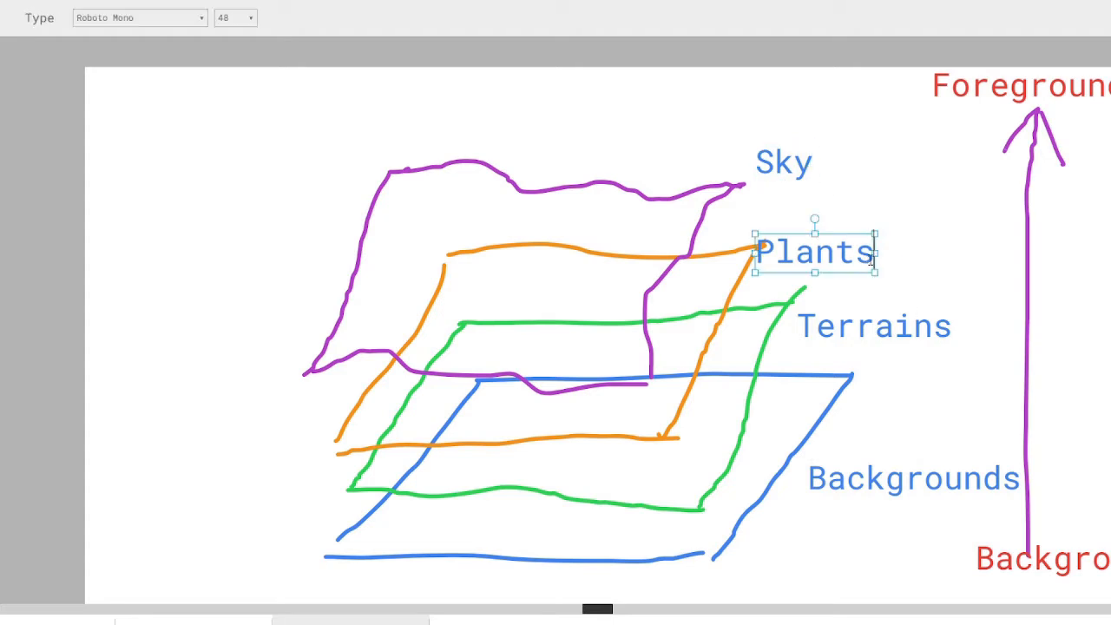
key(BackSpace)
click(946, 327)
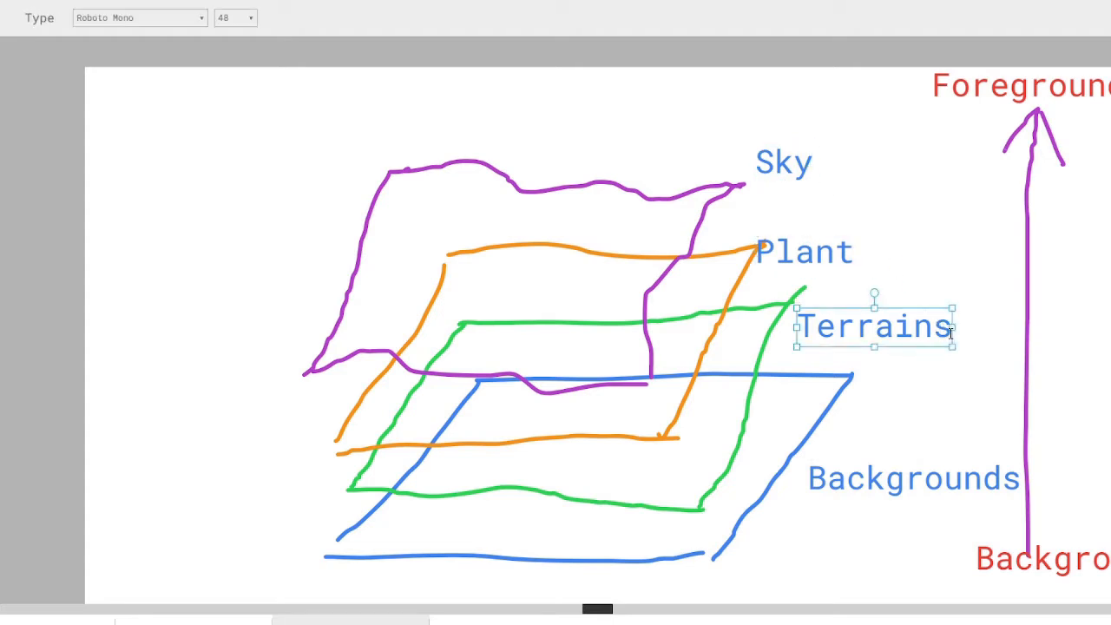
key(BackSpace)
click(1007, 481)
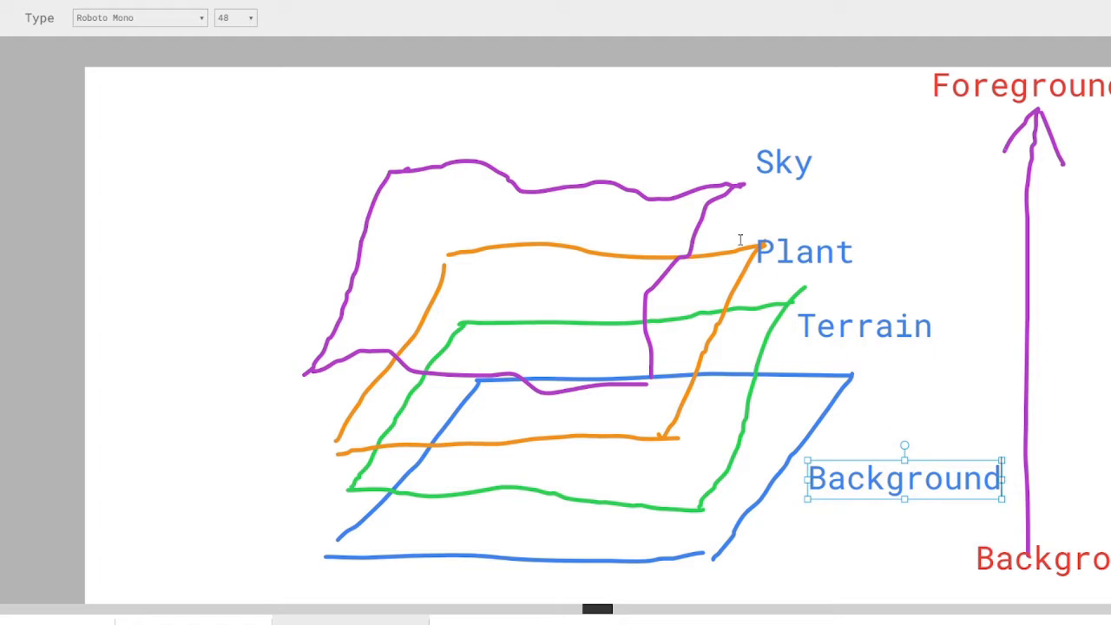
click(769, 240)
click(807, 271)
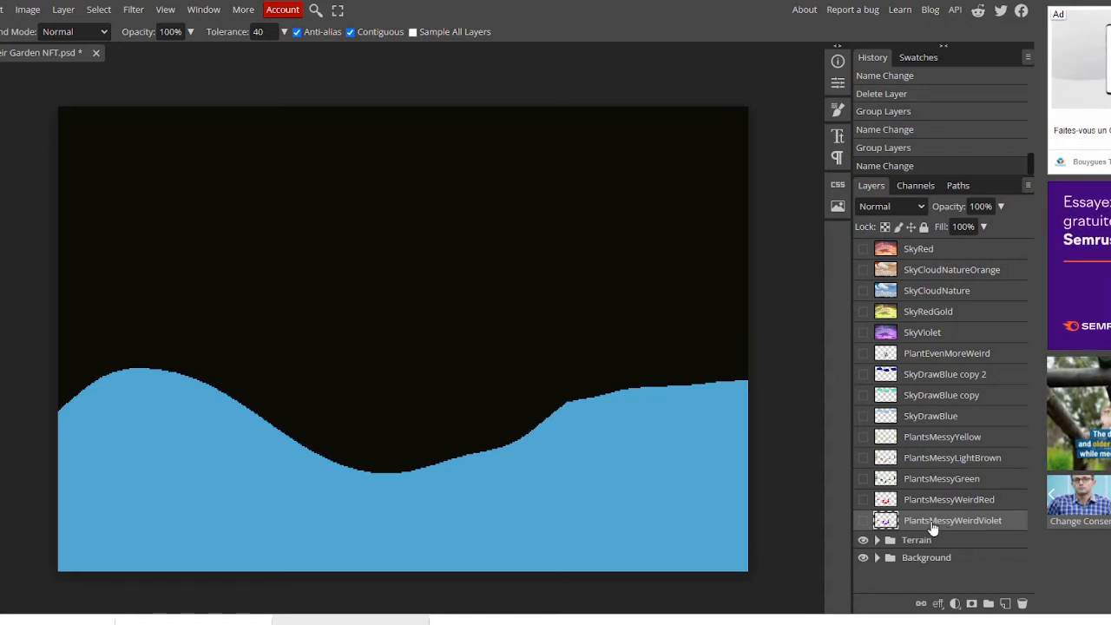
Step: In Photopea, rename the two weird plant layers as PlantMessyWeirdViolet and PlantMessyWeirdRed, dropping the plural s
double_click(931, 520)
click(934, 524)
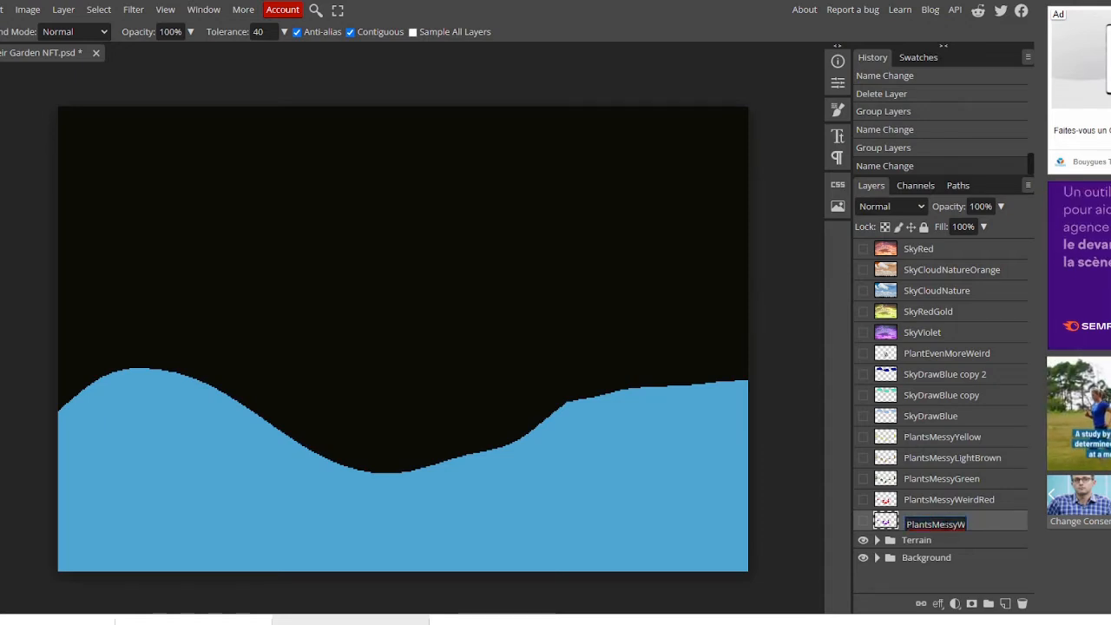
key(BackSpace)
click(938, 507)
double_click(933, 501)
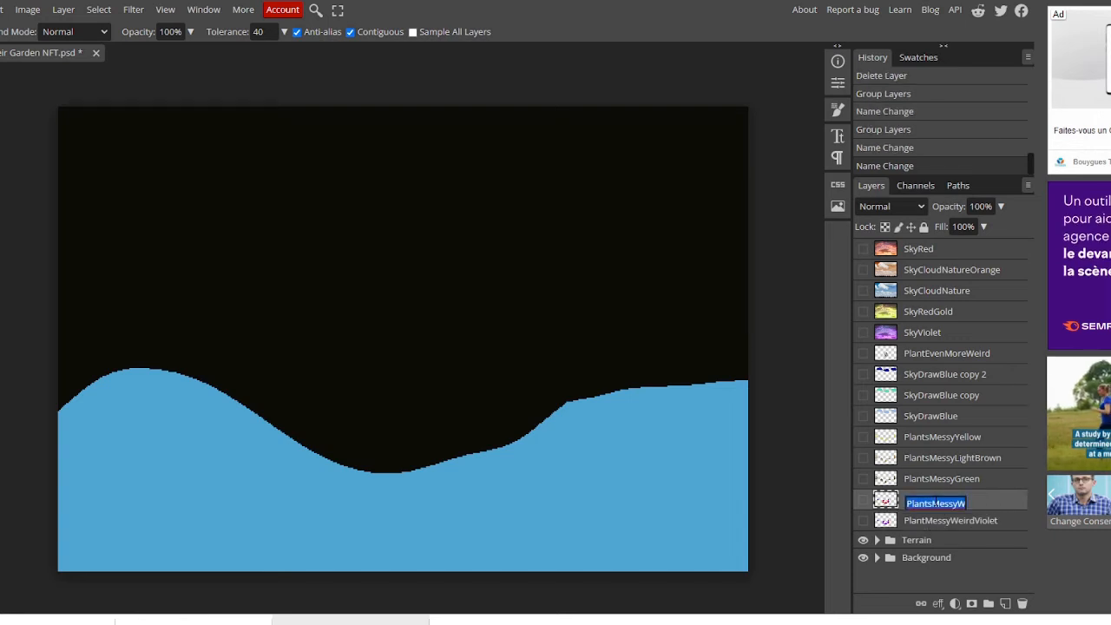
click(930, 503)
key(BackSpace)
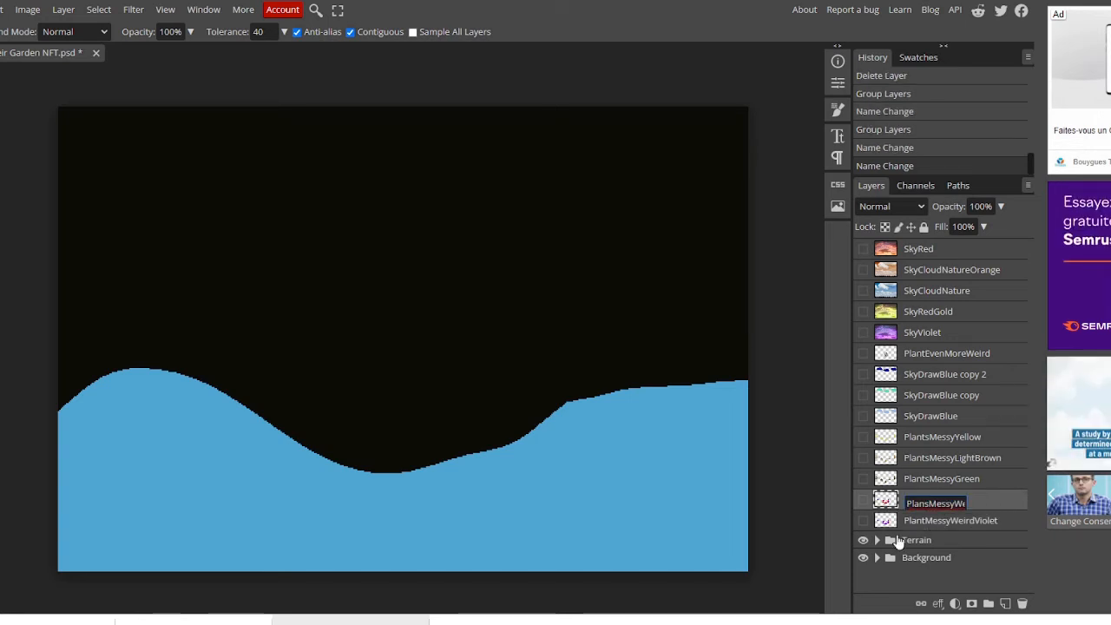
text(t)
key(Delete)
key(Return)
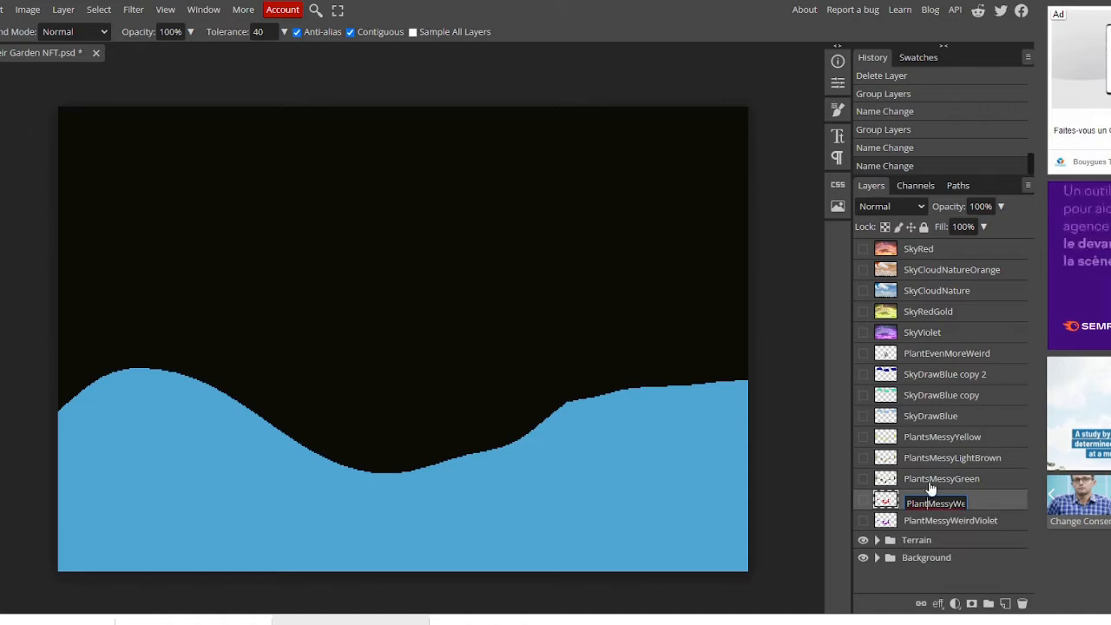
Step: Rename PlantsMessyGreen as PlantMessyGreen and PlantsMessyLightBrown as PlantMessyLightBrown
double_click(935, 480)
click(929, 482)
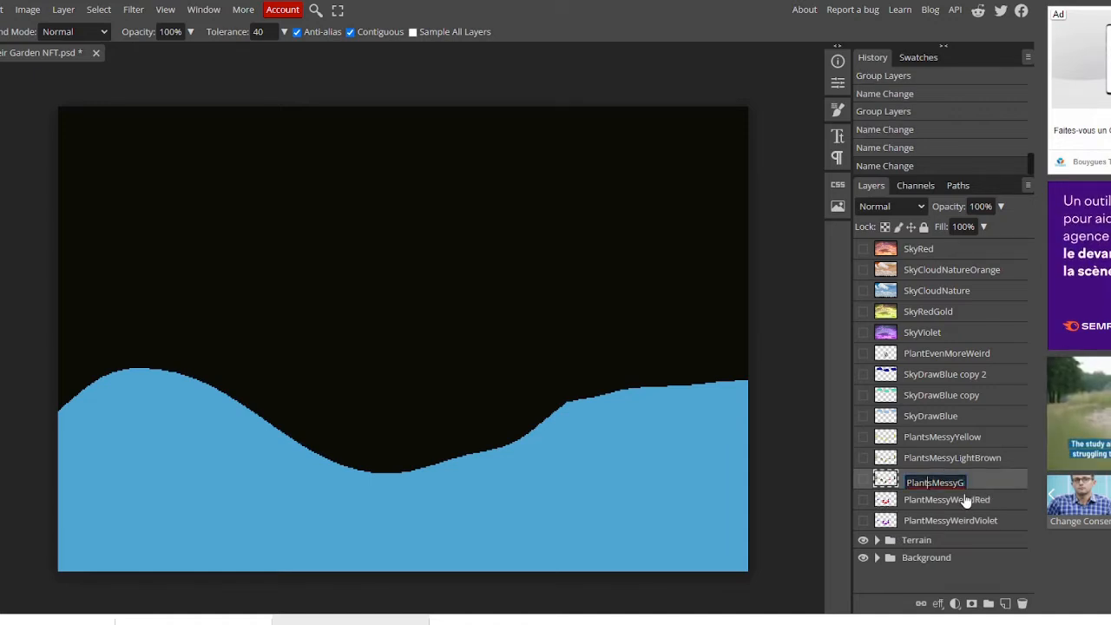
key(Delete)
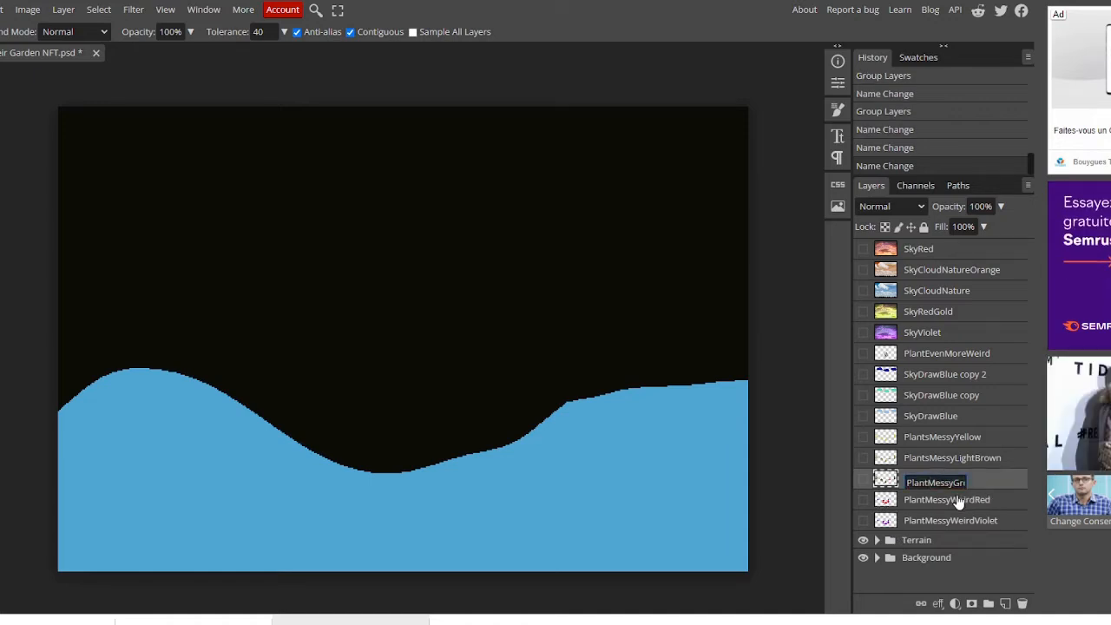
key(Return)
double_click(923, 460)
click(925, 461)
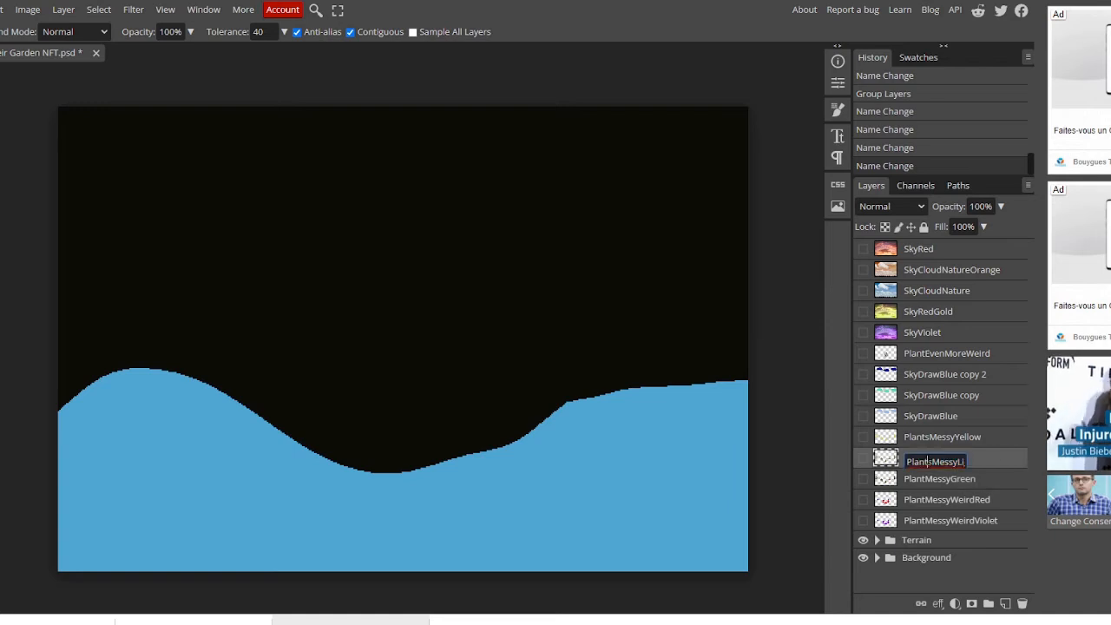
key(Delete)
key(Return)
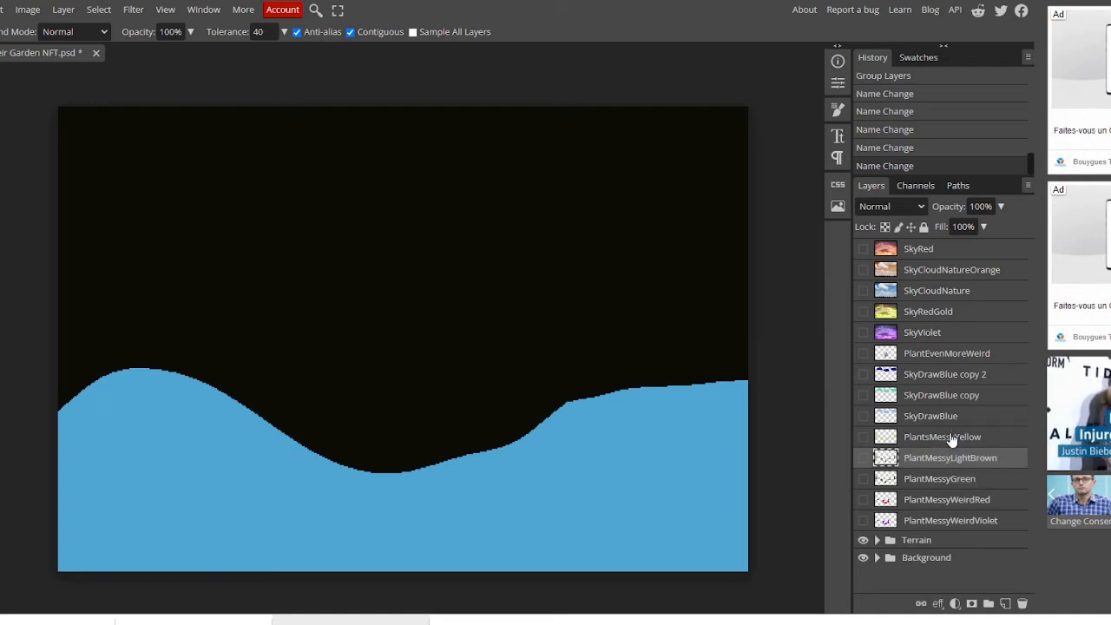
Step: Rename the PlantsMessyYellow layer as PlantMessyYellow
double_click(937, 439)
click(930, 440)
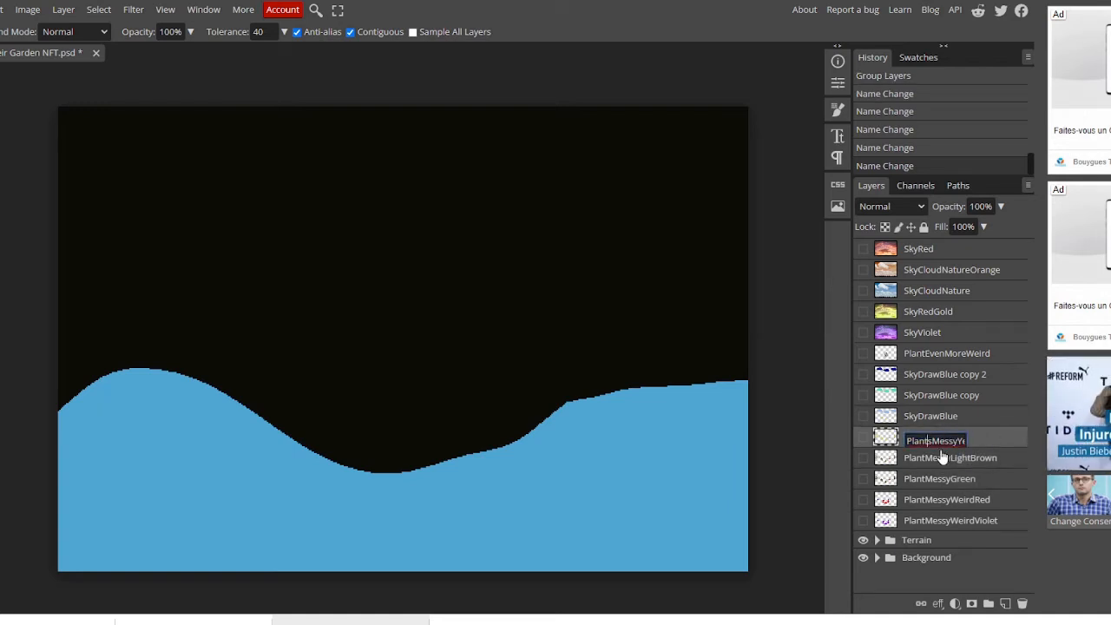
key(Return)
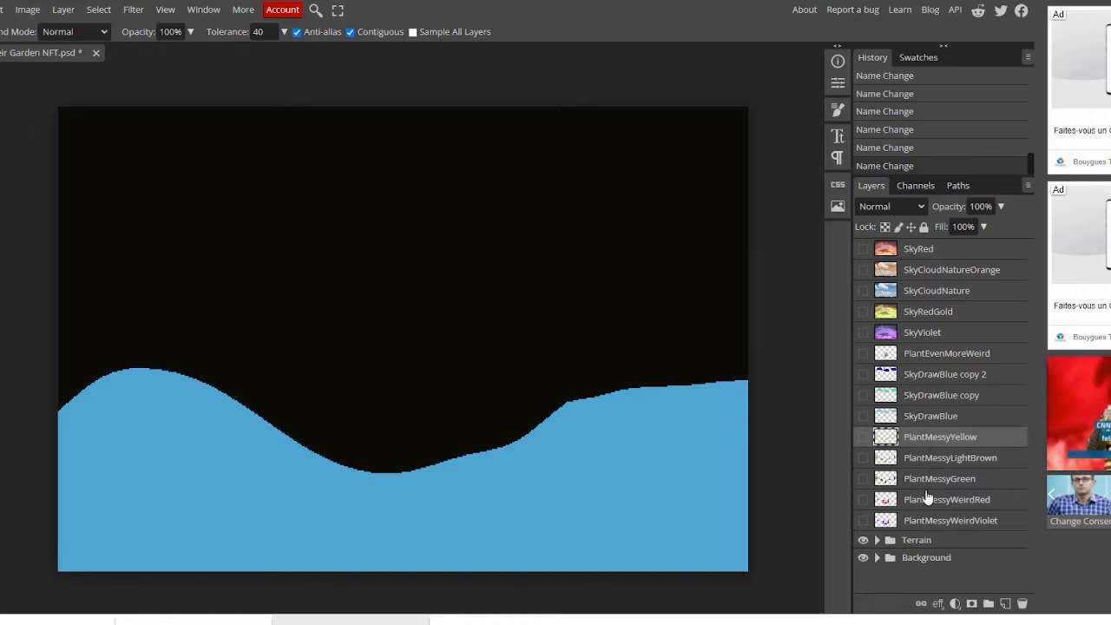
Step: Show all five PlantMessy layers, and place PlantEvenMoreWeird directly above PlantMessyYellow with its visibility on
click(910, 524)
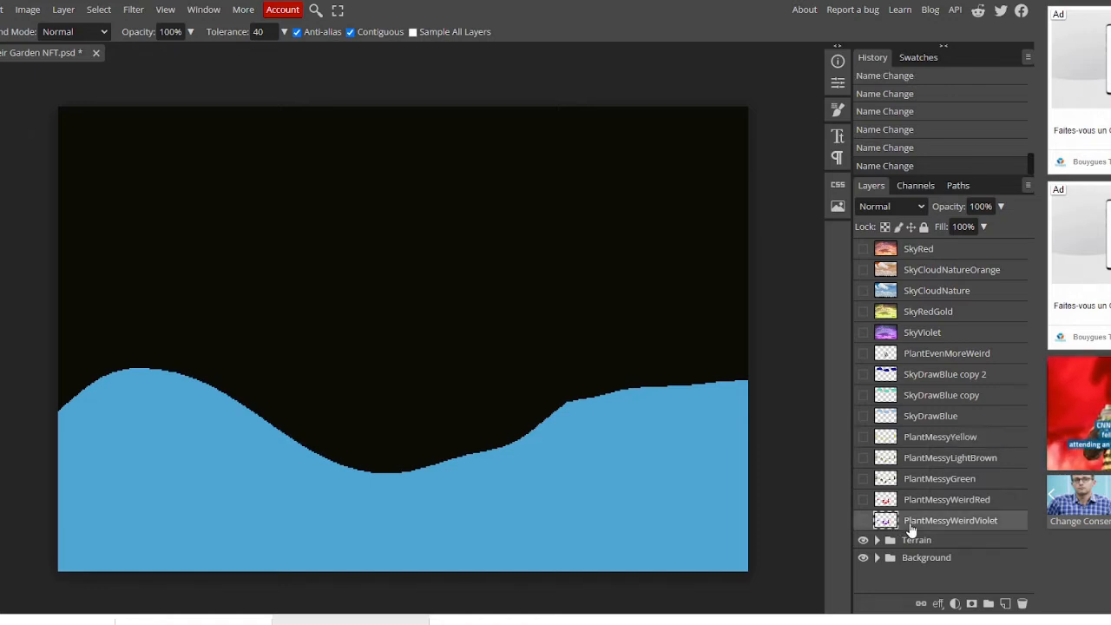
click(863, 519)
click(863, 499)
click(863, 478)
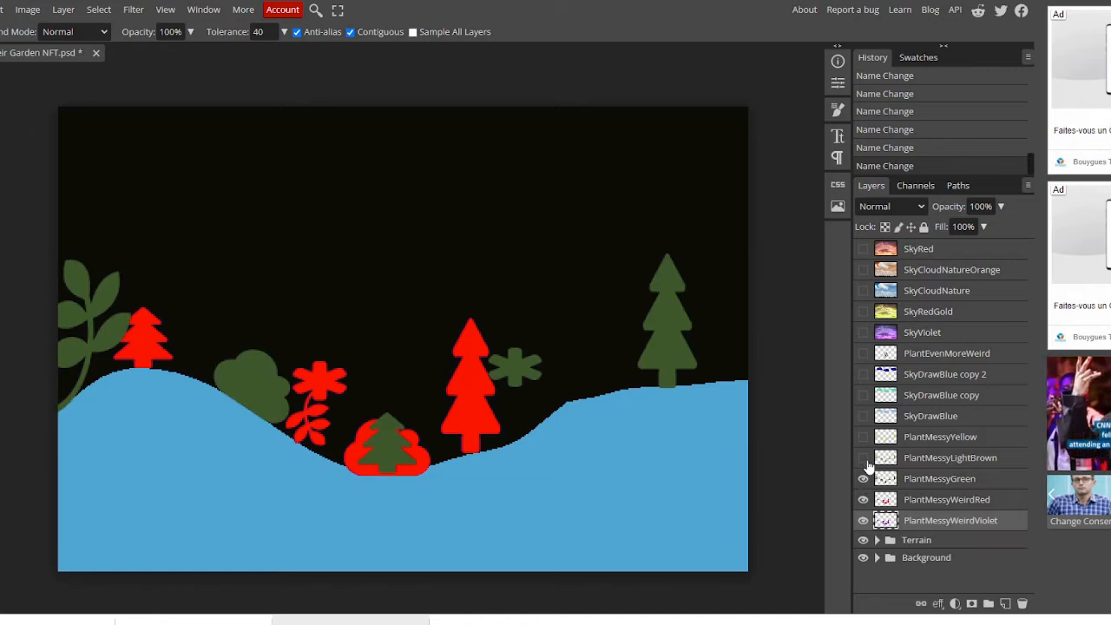
click(864, 458)
click(863, 436)
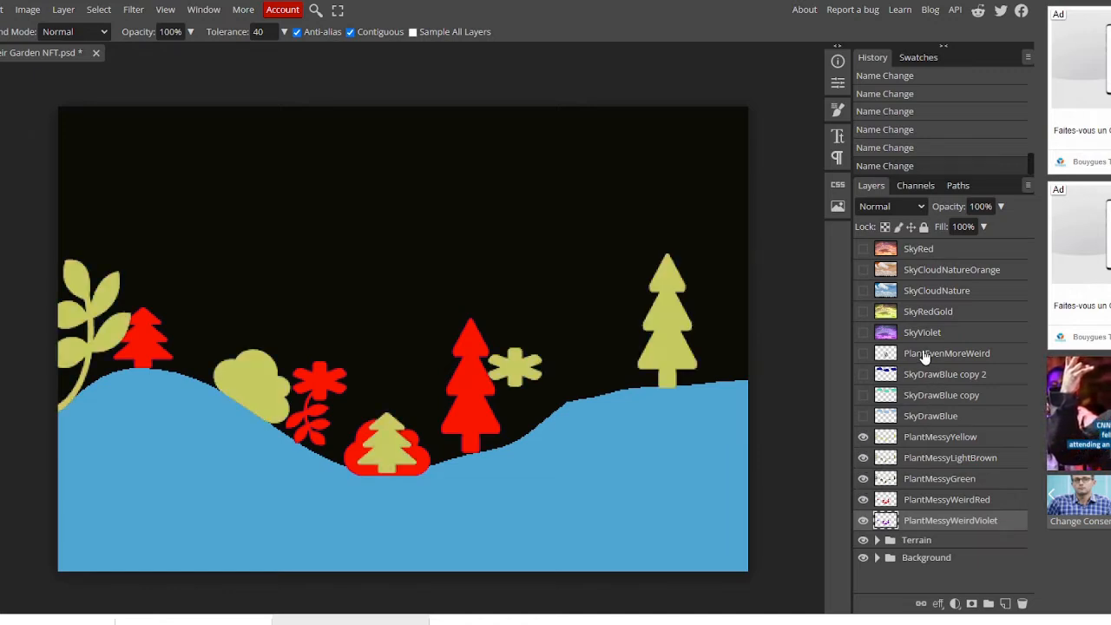
drag(927, 359, 927, 427)
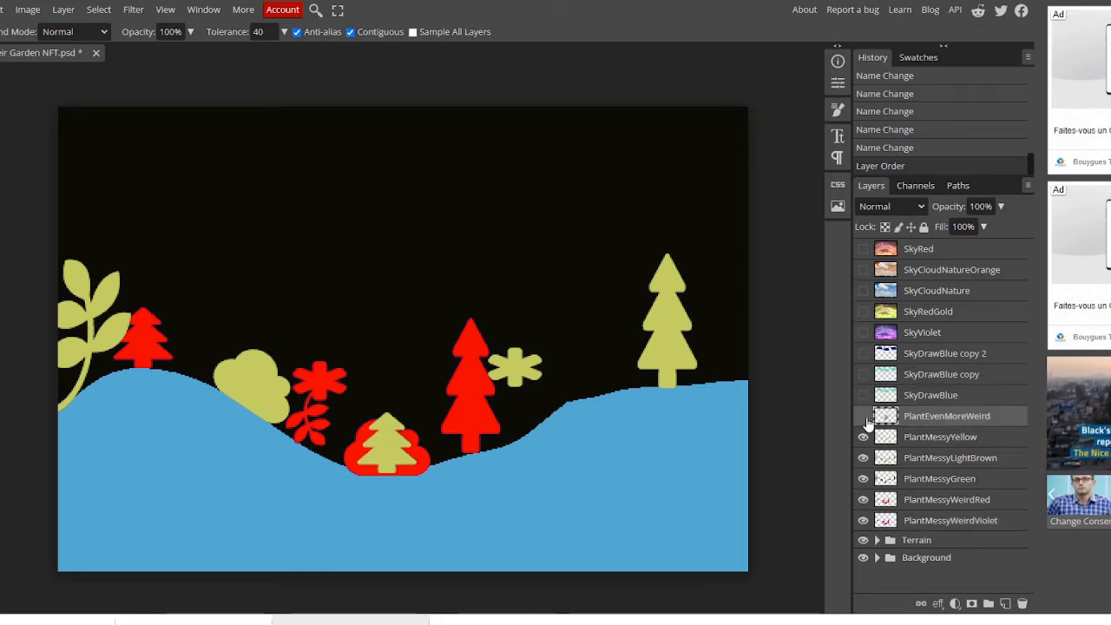
click(863, 415)
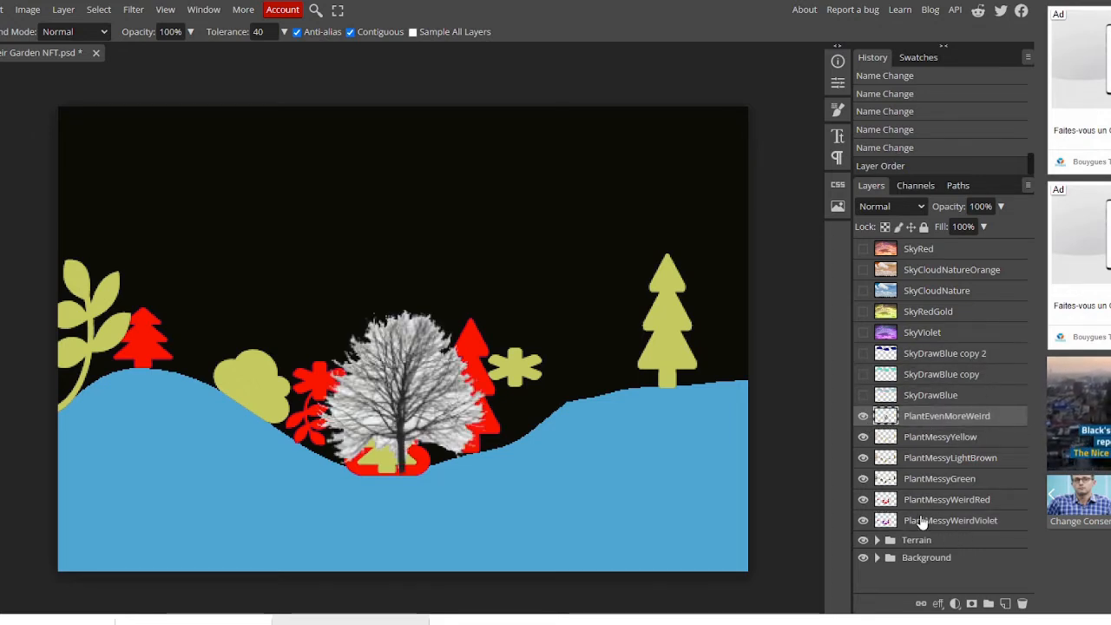
Step: Group all plant layers from PlantEvenMoreWeird down to PlantMessyWeirdViolet into a new folder
click(924, 521)
shift+click(909, 419)
right_click(917, 432)
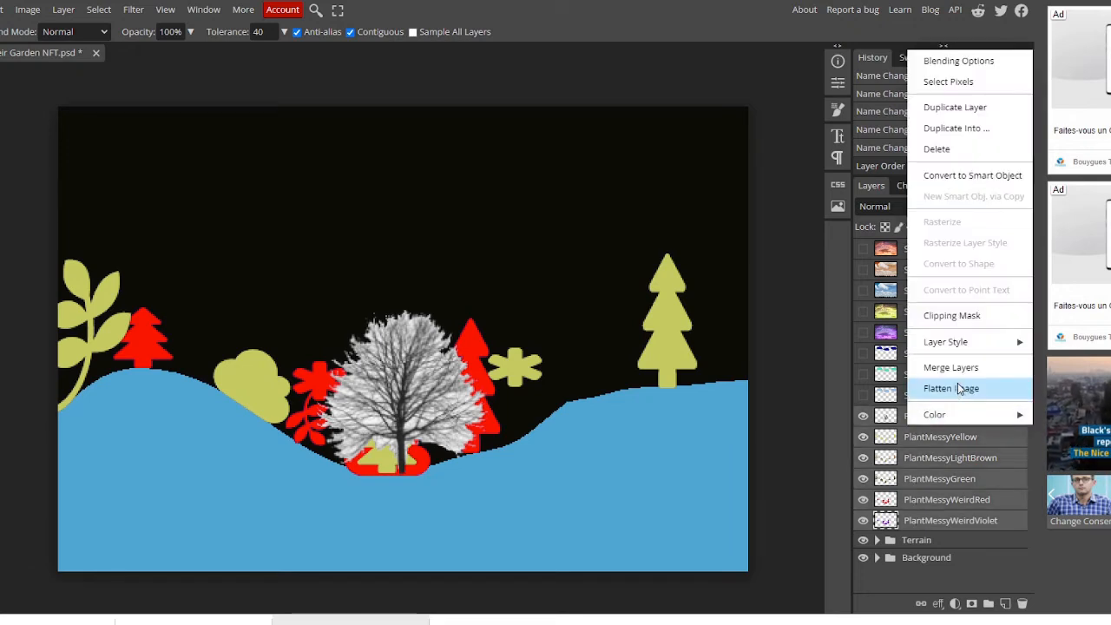
click(989, 604)
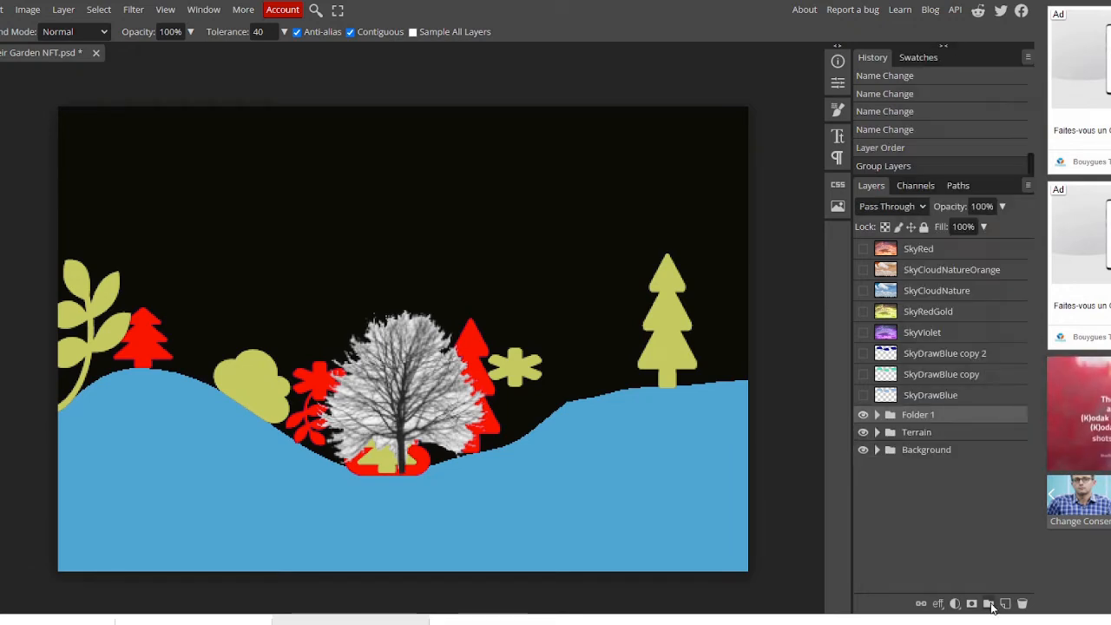
Step: Name the new folder containing the plant layers Plant
double_click(919, 417)
text(Plant)
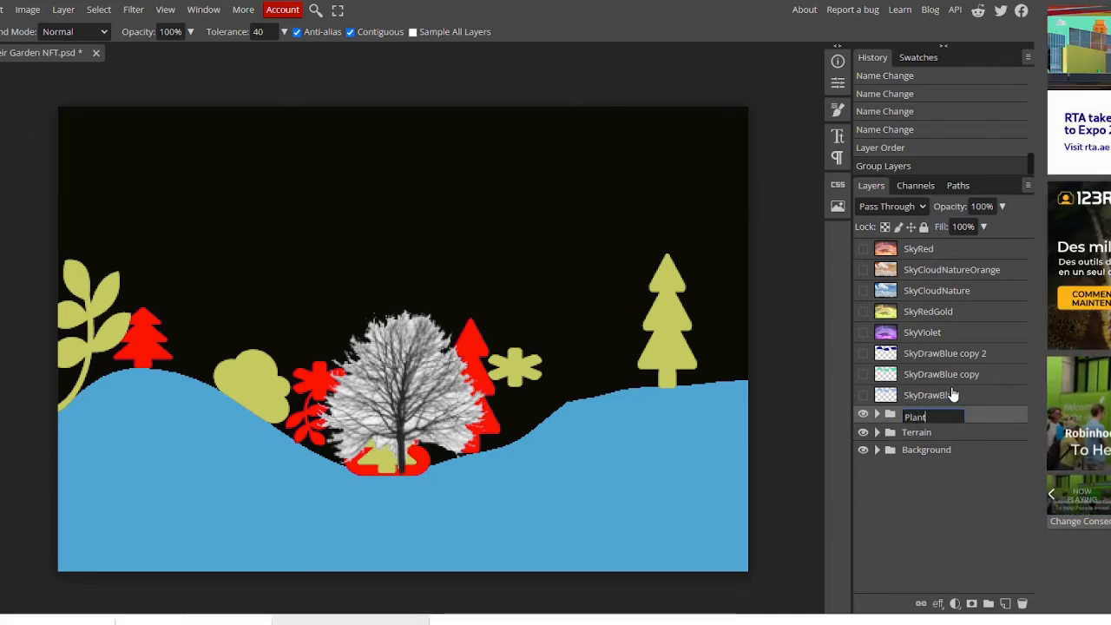
key(Return)
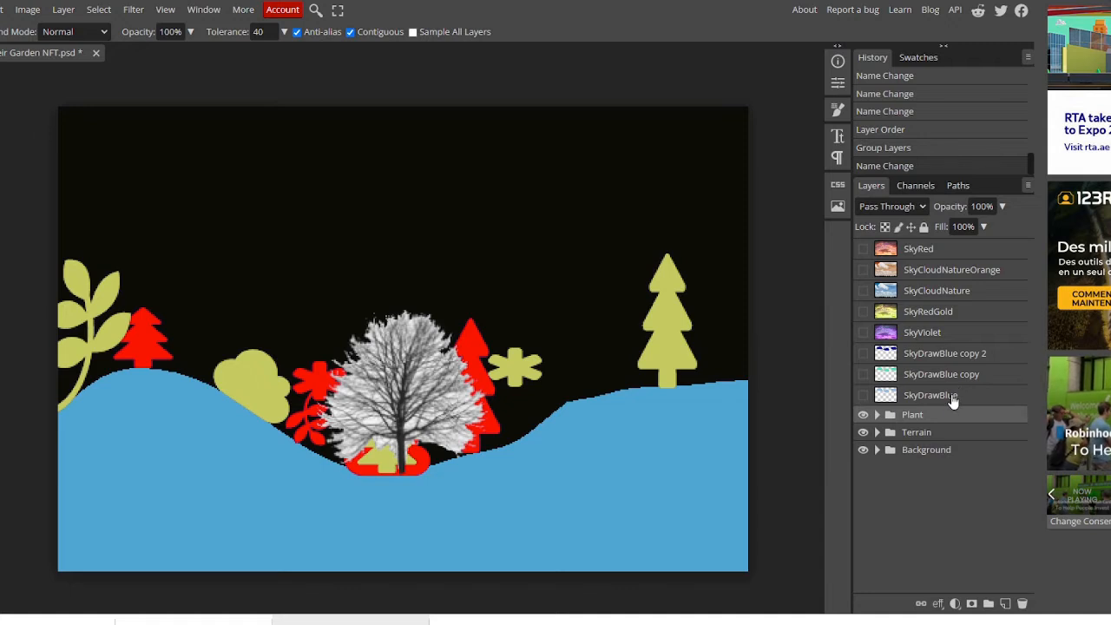
Step: Turn on the visibility of SkyDrawBlue, SkyDrawBlue copy and SkyDrawBlue copy 2, keeping SkyViolet hidden
click(951, 397)
click(863, 395)
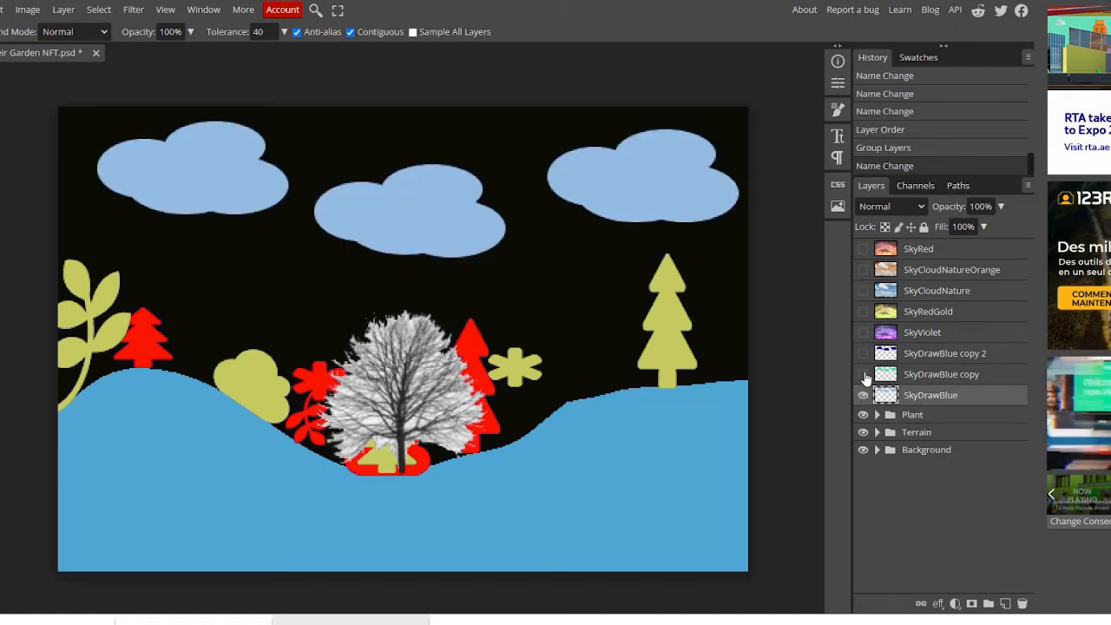
click(864, 373)
click(863, 353)
click(864, 332)
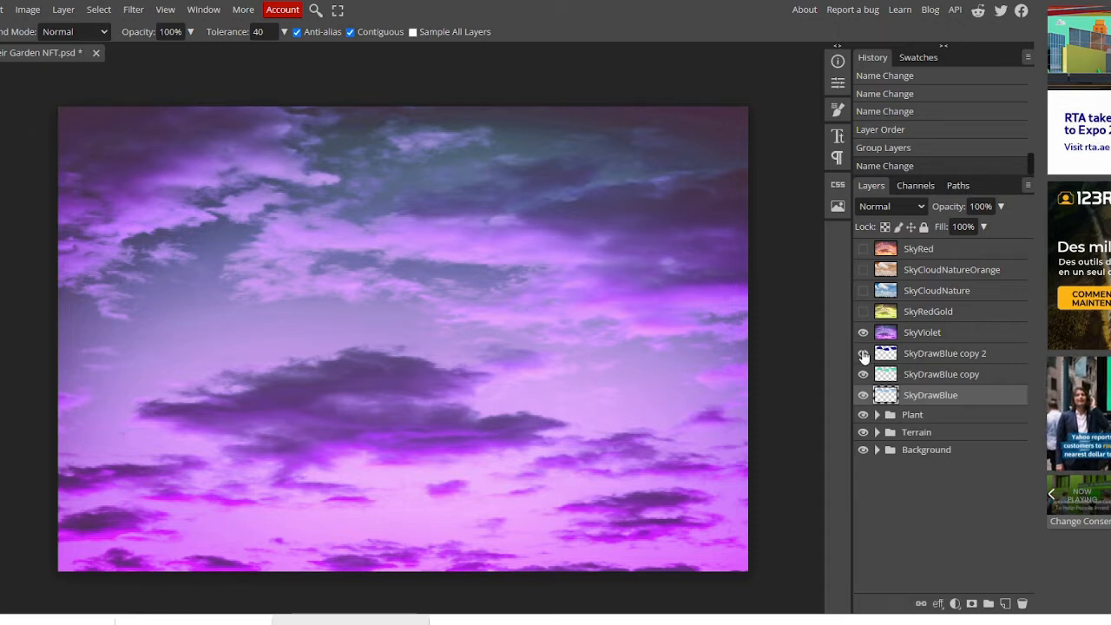
click(863, 332)
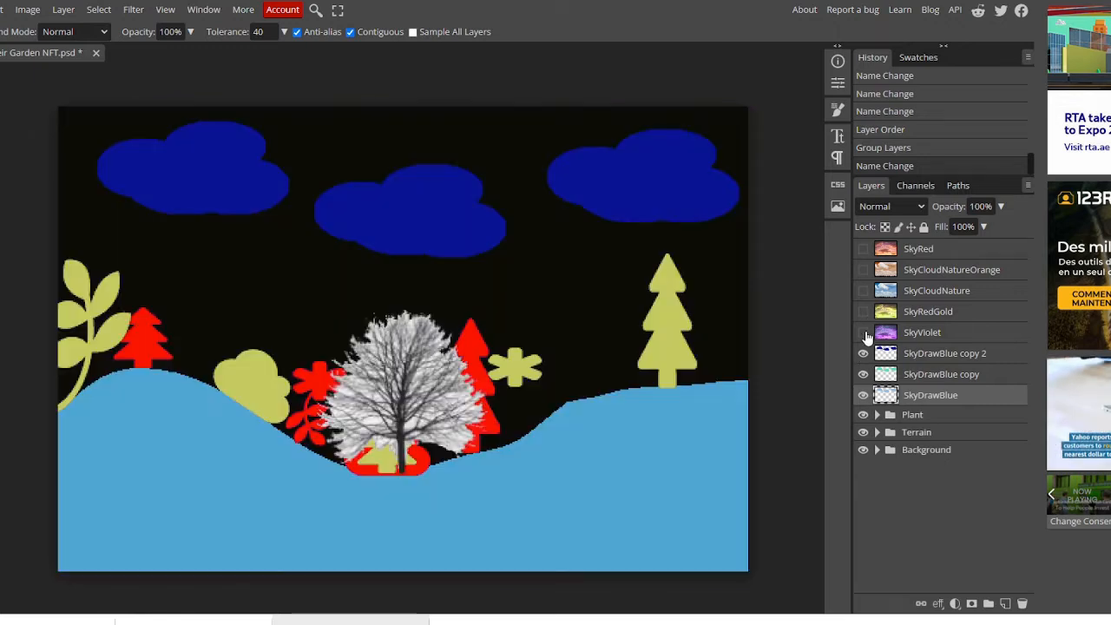
Step: Group the three SkyDrawBlue layers into a new folder and name it Sky
shift+click(919, 359)
click(988, 603)
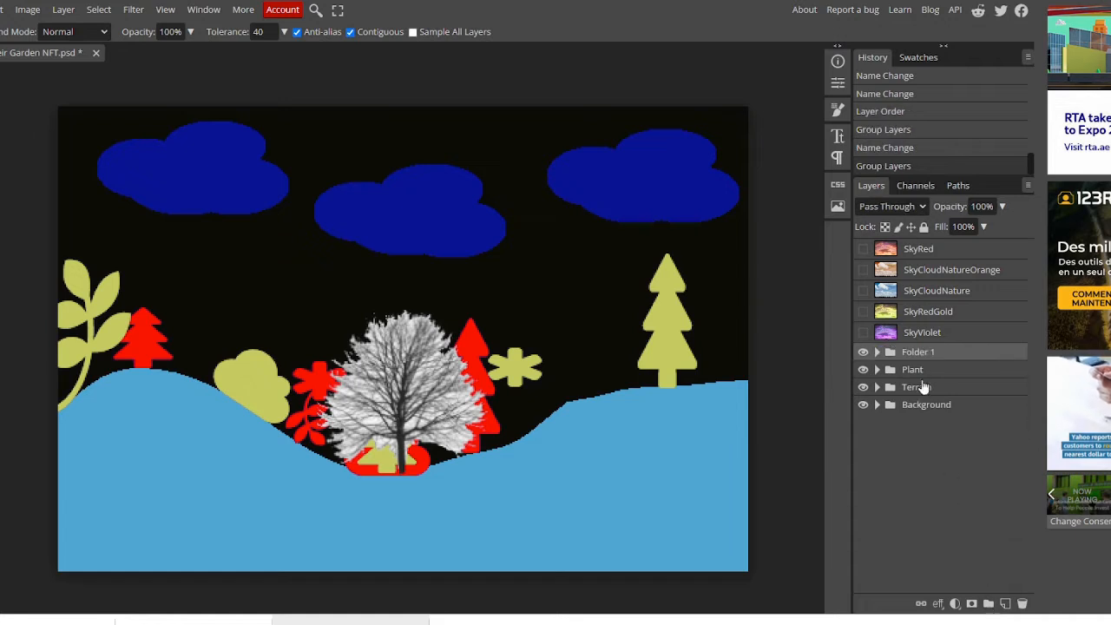
double_click(920, 355)
text(S)
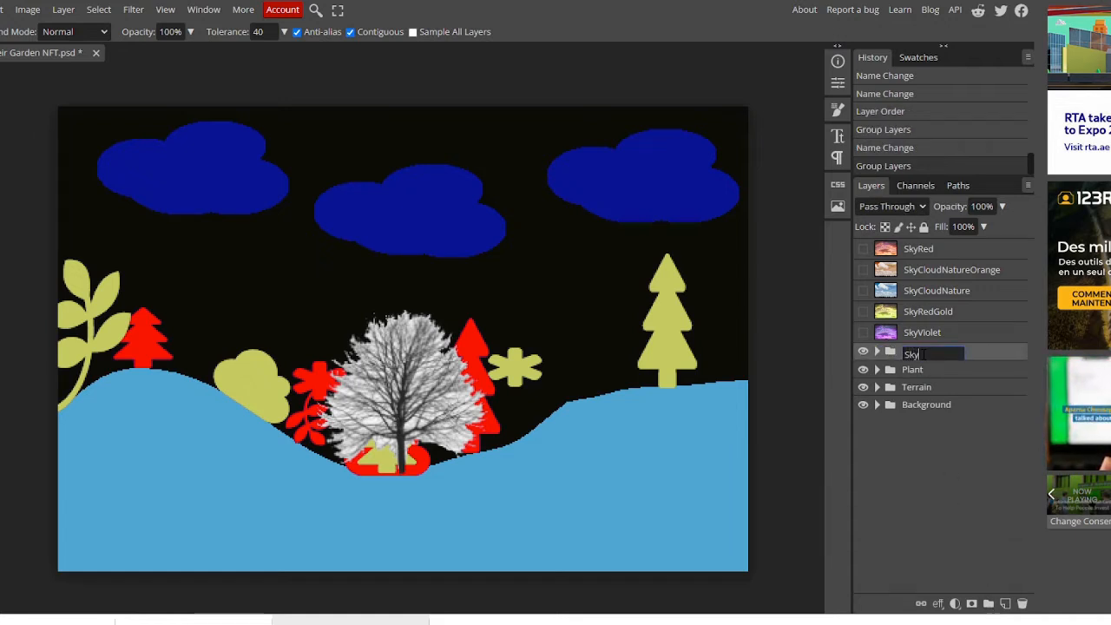
text(ky)
key(Return)
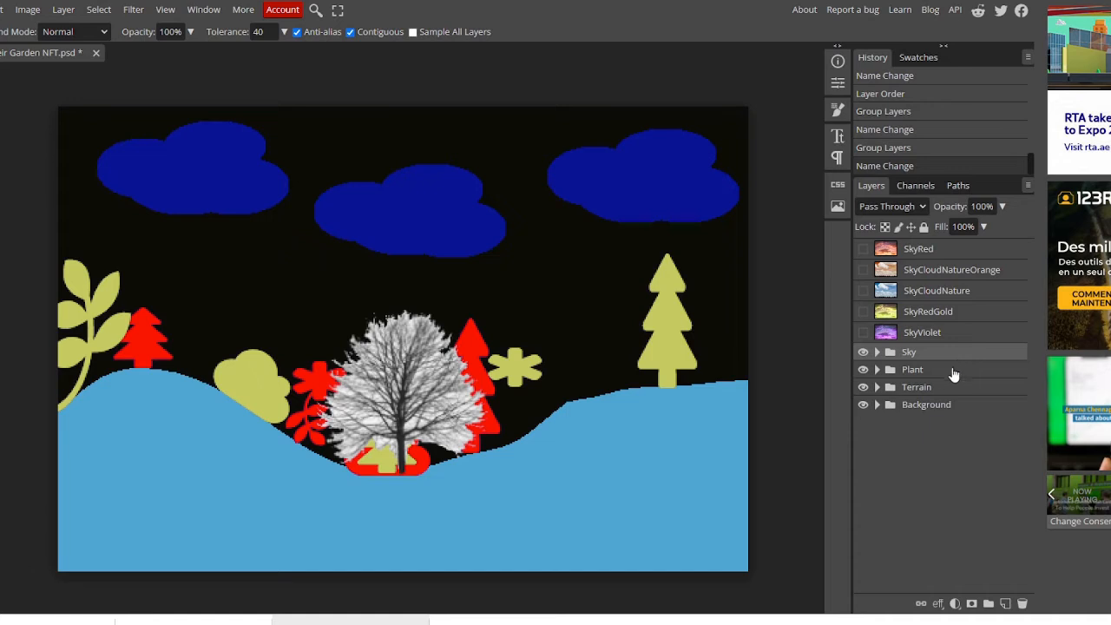
Step: With the Sky folder hidden, show the SkyViolet layer and reposition it on the canvas
click(911, 335)
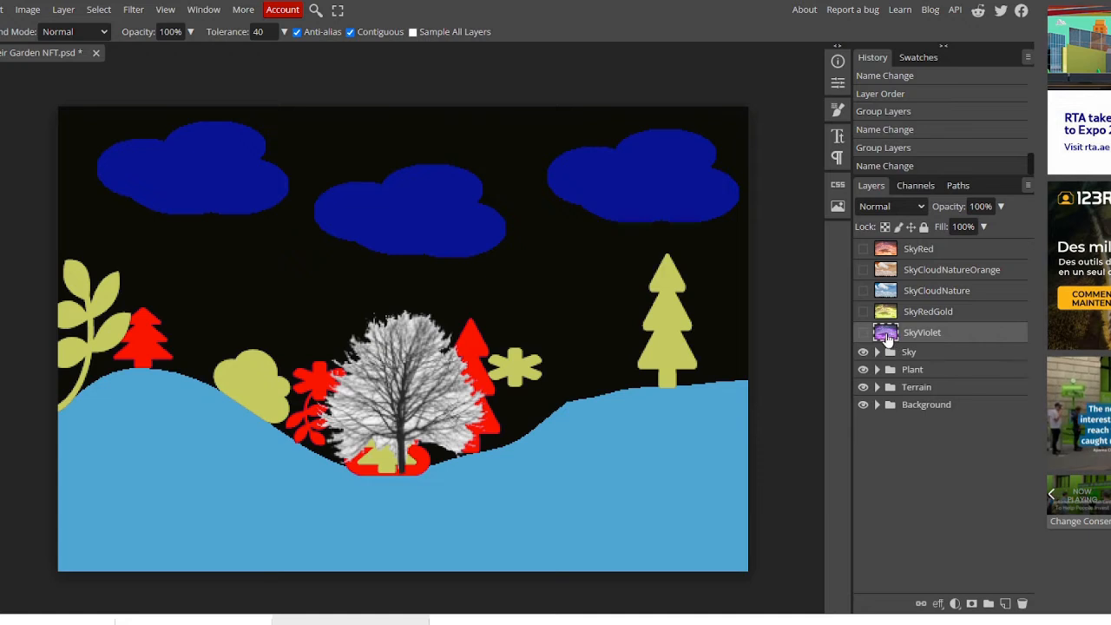
click(889, 352)
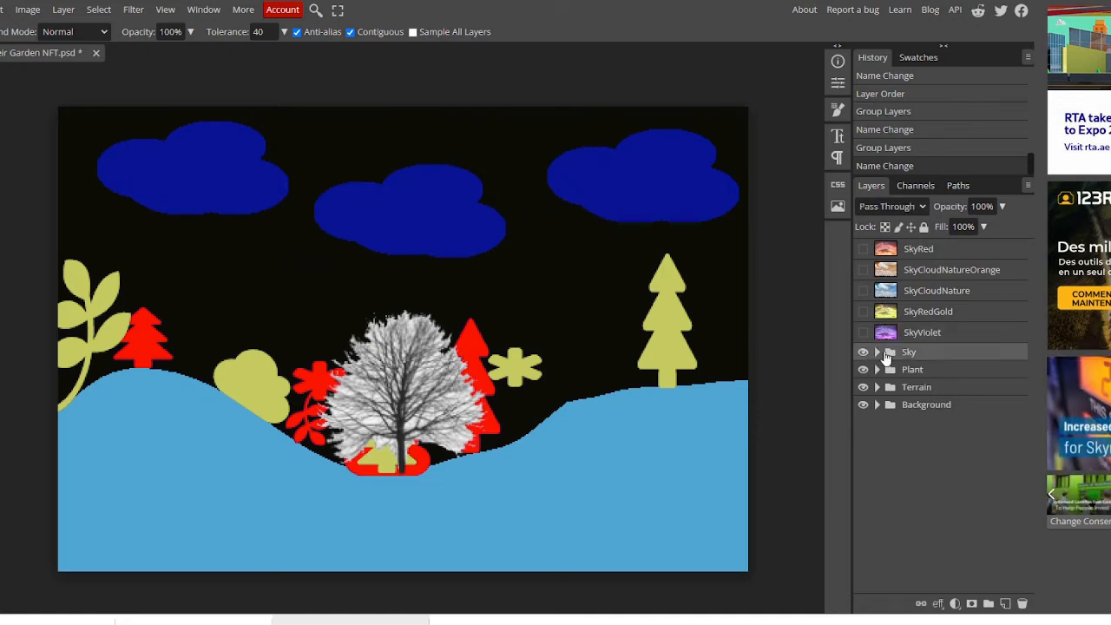
click(863, 351)
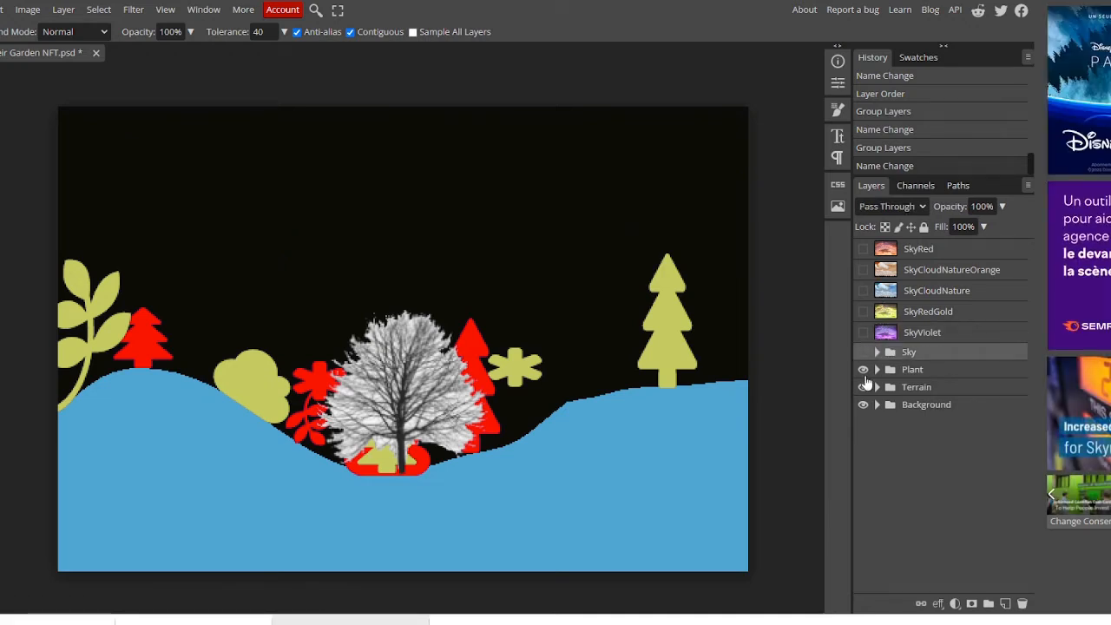
click(872, 336)
click(863, 333)
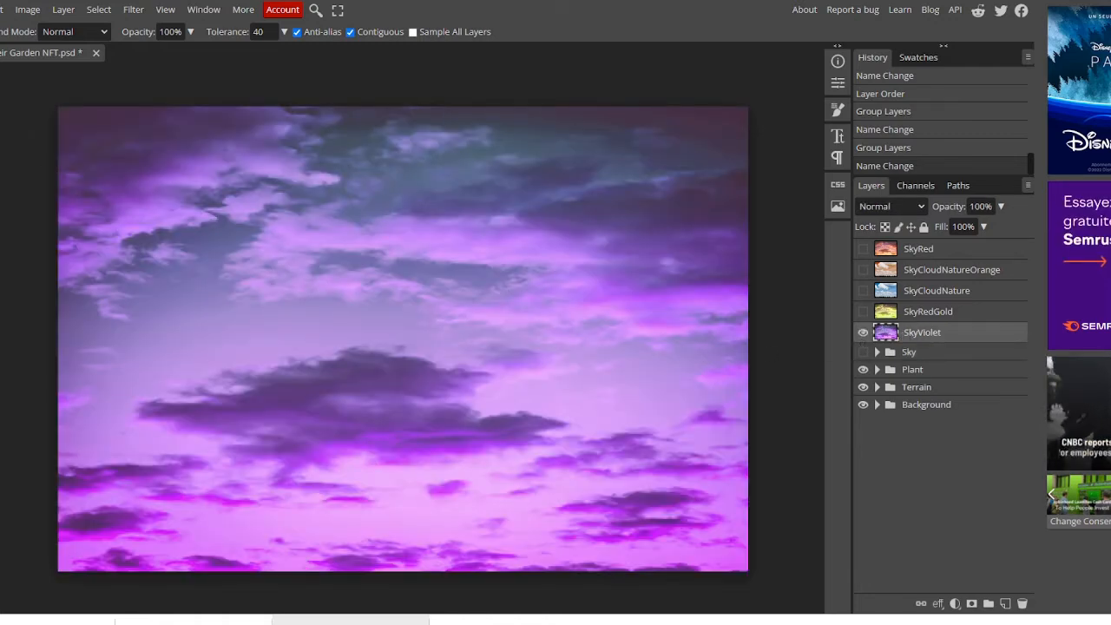
key(v)
drag(461, 459, 473, 496)
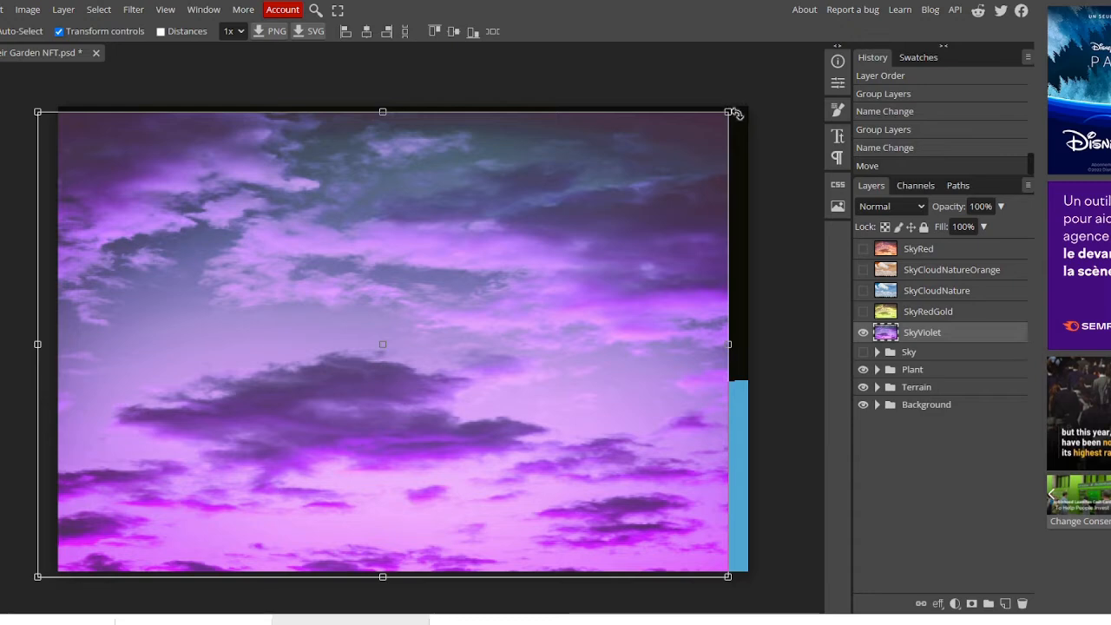
Step: Try rotating the SkyViolet layer upside down and widening it to 108.59%
drag(732, 104, 53, 560)
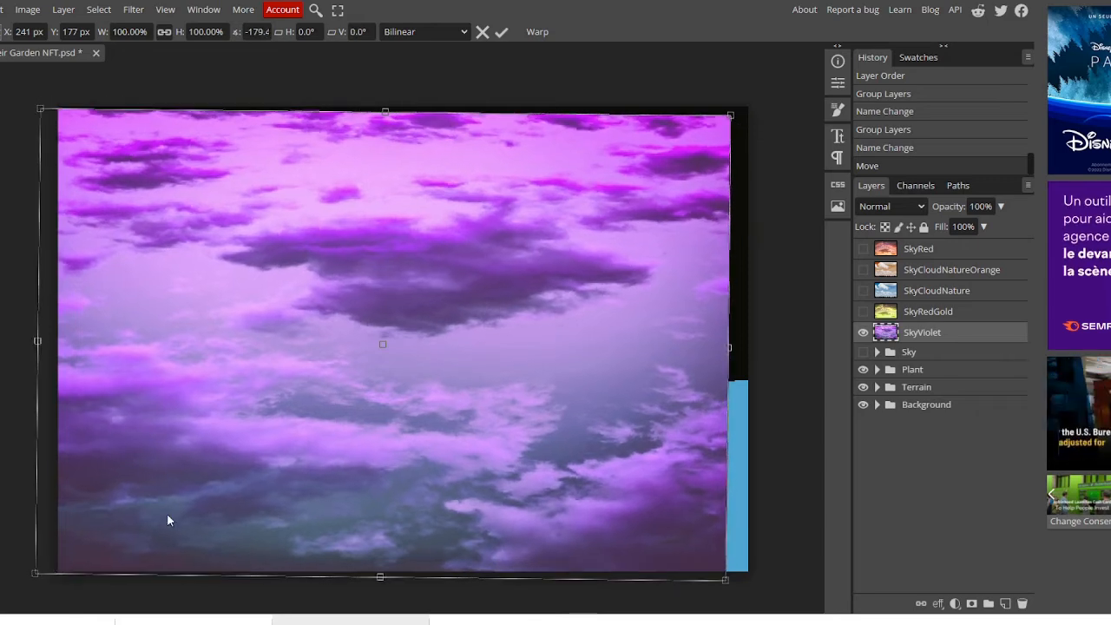
drag(334, 379, 328, 341)
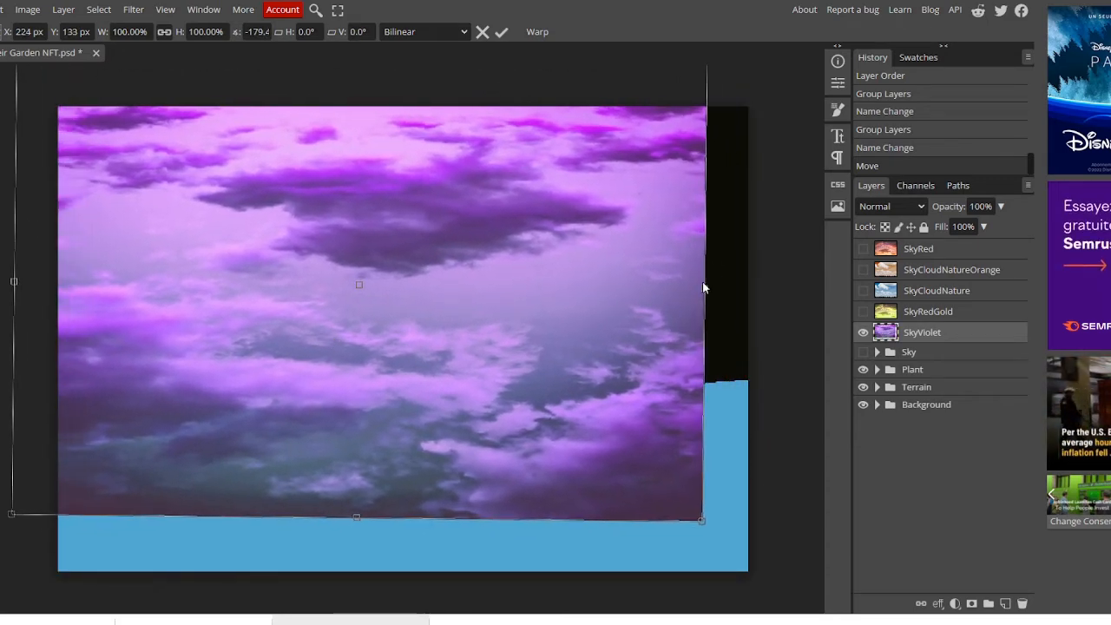
drag(704, 289, 753, 297)
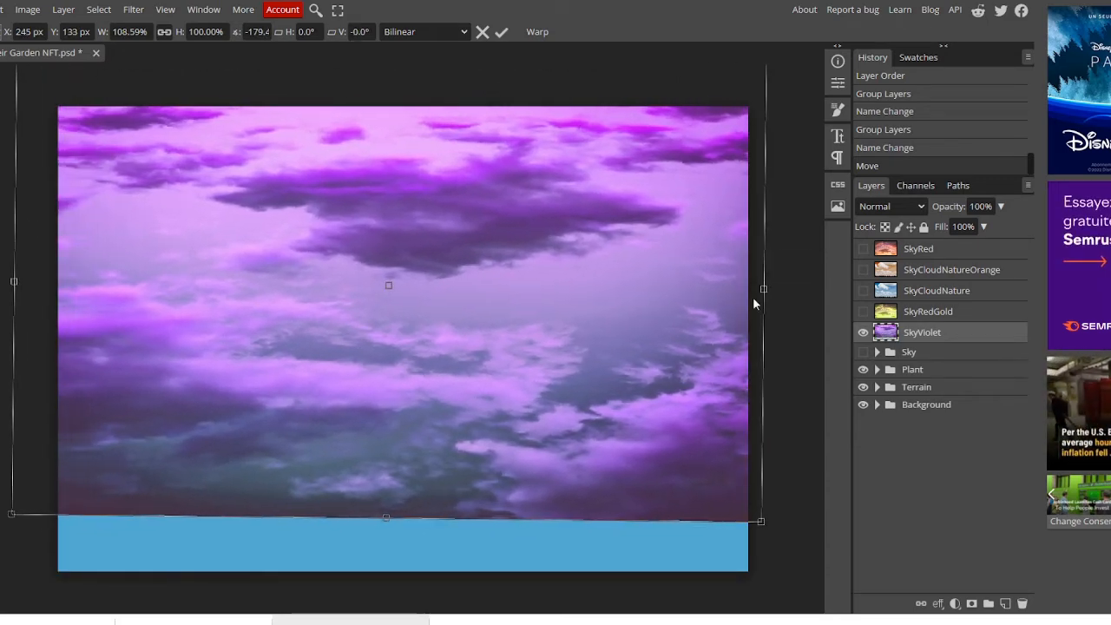
drag(733, 491, 769, 516)
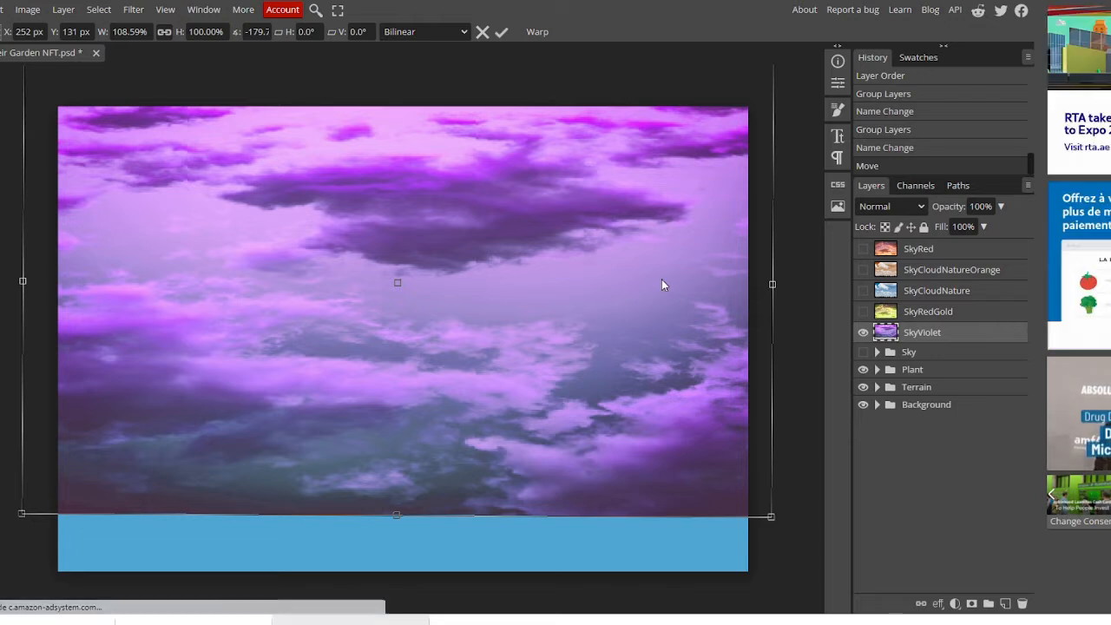
key(Return)
key(ctrl+z)
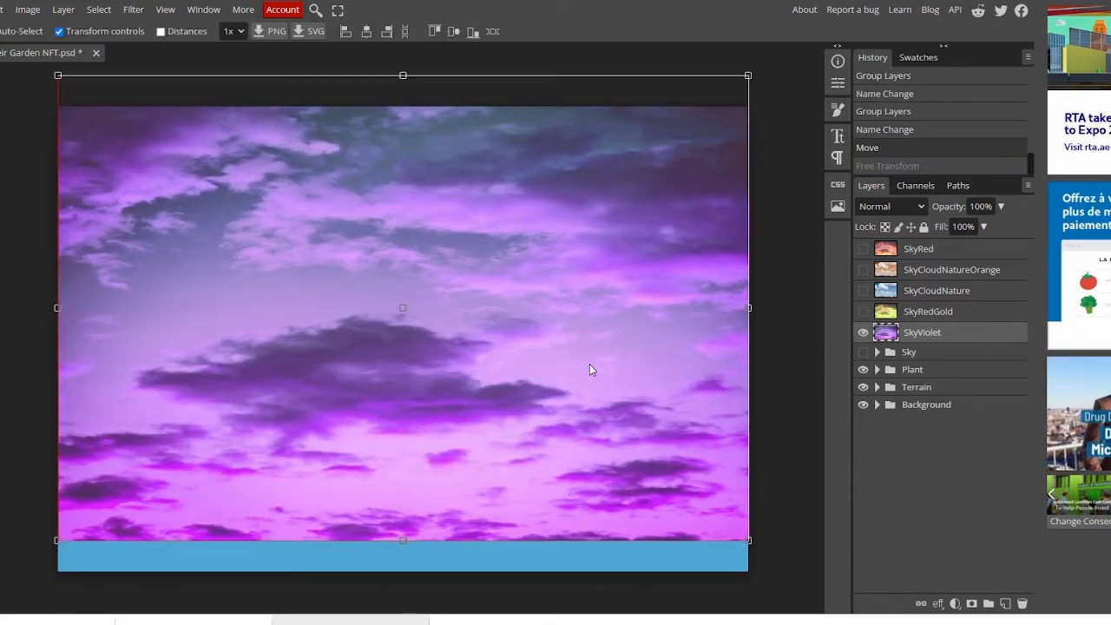
Step: Move SkyViolet up and scale it to 112.50% width and 133.04% height, leaving the lower part of the blue terrain uncovered
drag(589, 370, 550, 159)
drag(712, 328, 799, 483)
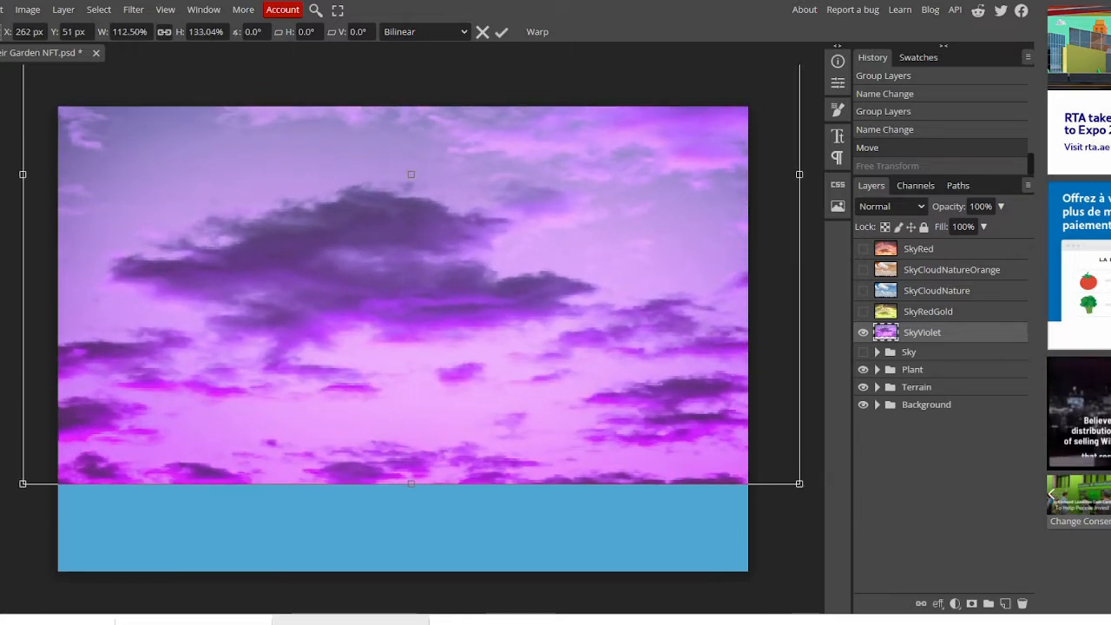
Step: Move SkyRedGold, SkyCloudNature, SkyCloudNatureOrange and SkyRed up so their lower edges roughly line up with SkyViolet's lower edge
click(907, 315)
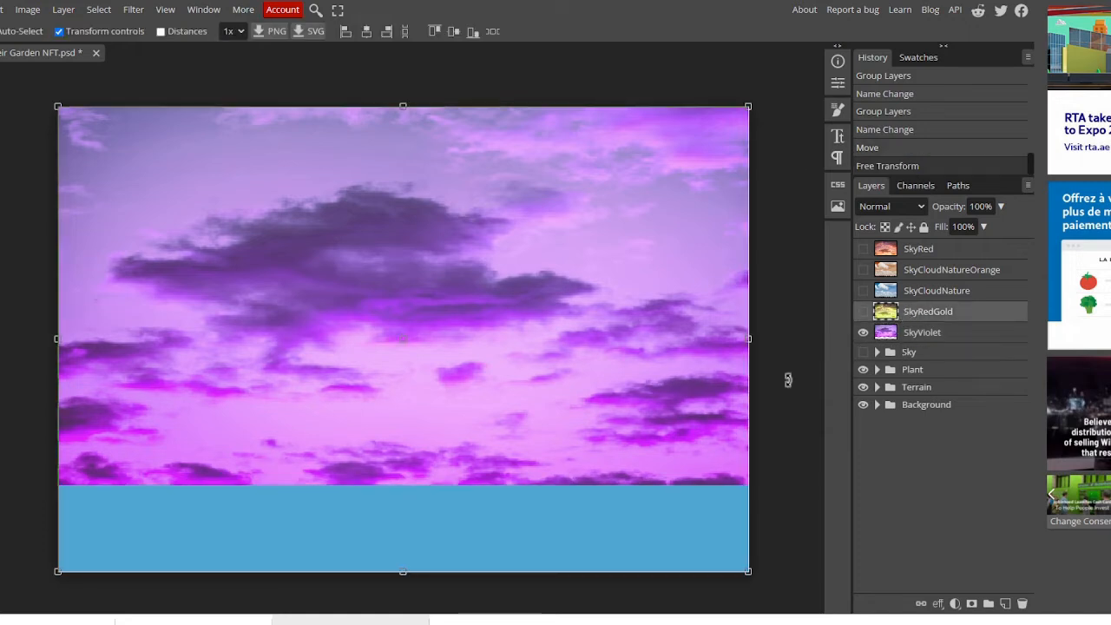
drag(565, 451, 565, 367)
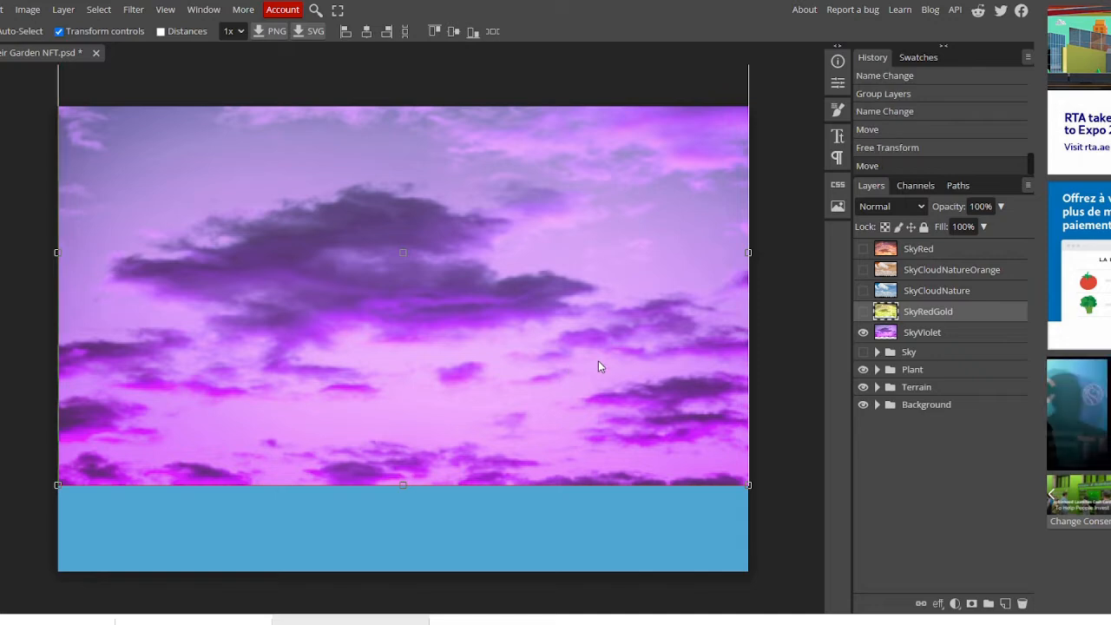
click(919, 293)
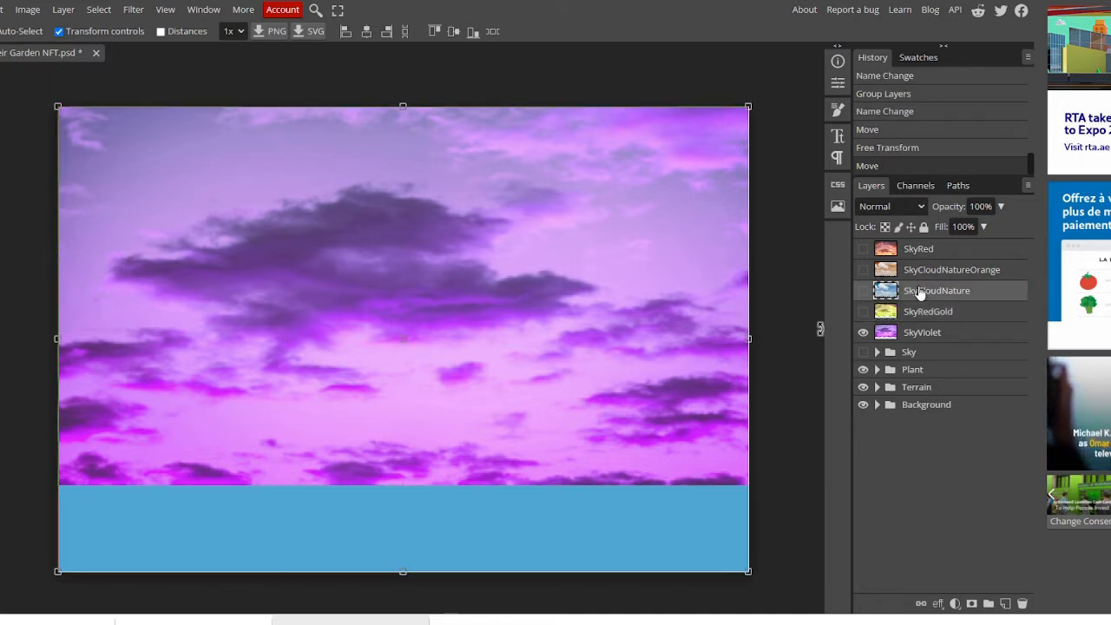
drag(563, 379, 560, 292)
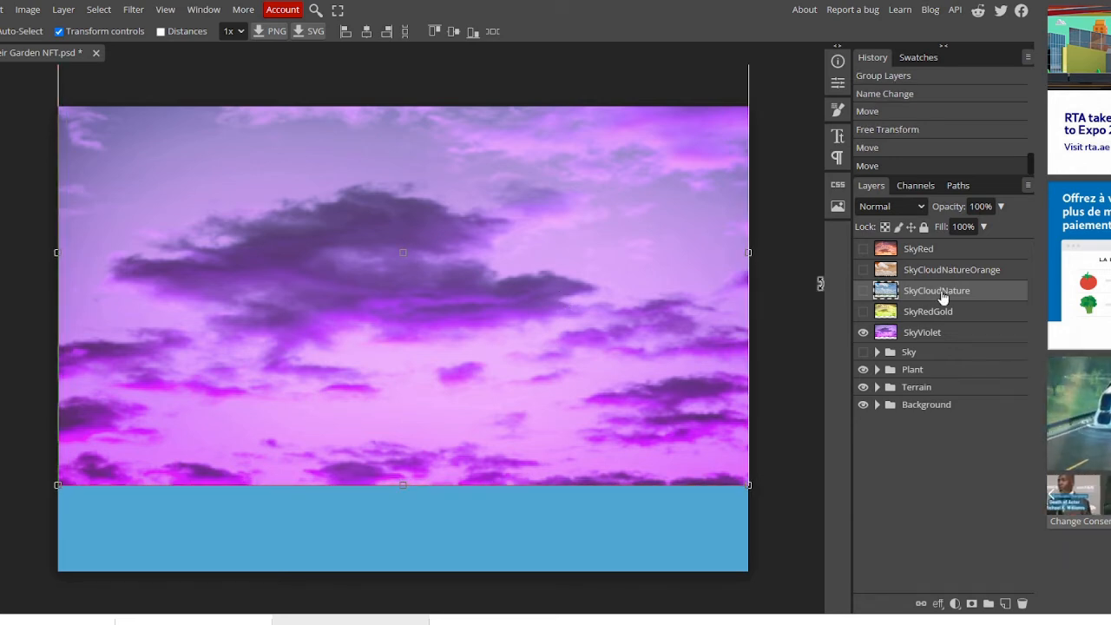
click(940, 270)
drag(623, 404, 621, 322)
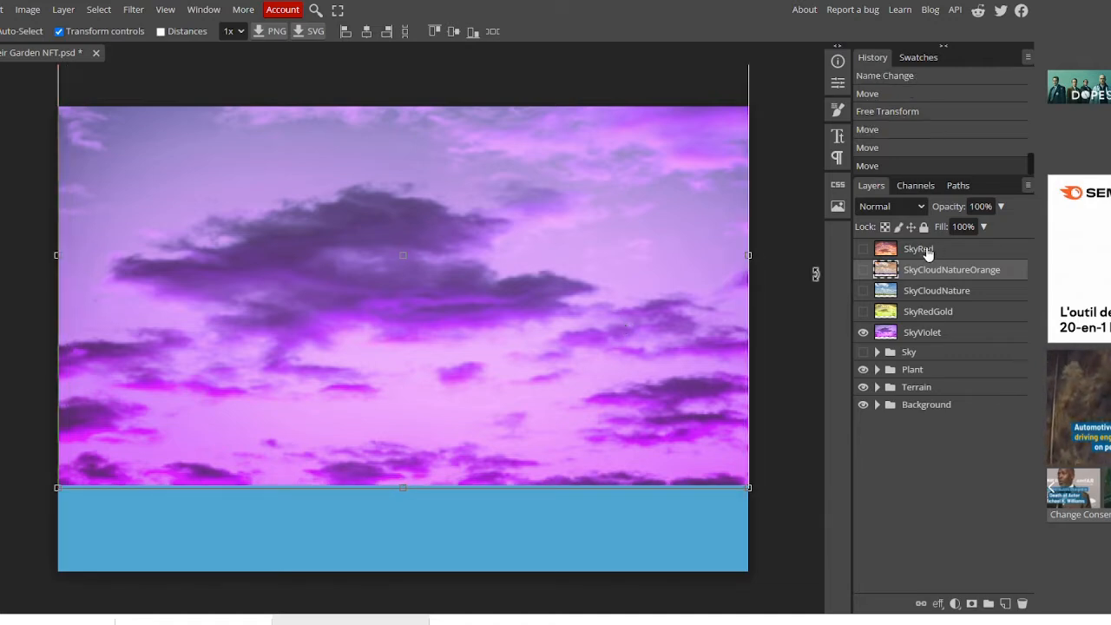
click(920, 250)
drag(606, 387, 614, 316)
Step: Turn on the visibility of SkyRedGold, SkyCloudNature, SkyCloudNatureOrange and SkyRed
click(862, 310)
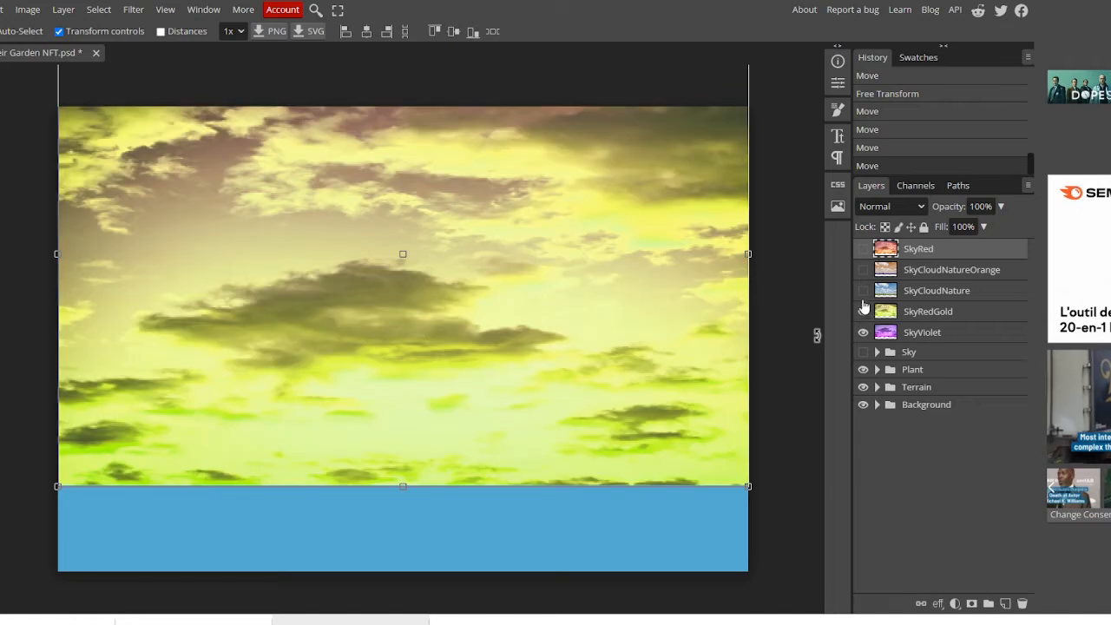
click(862, 291)
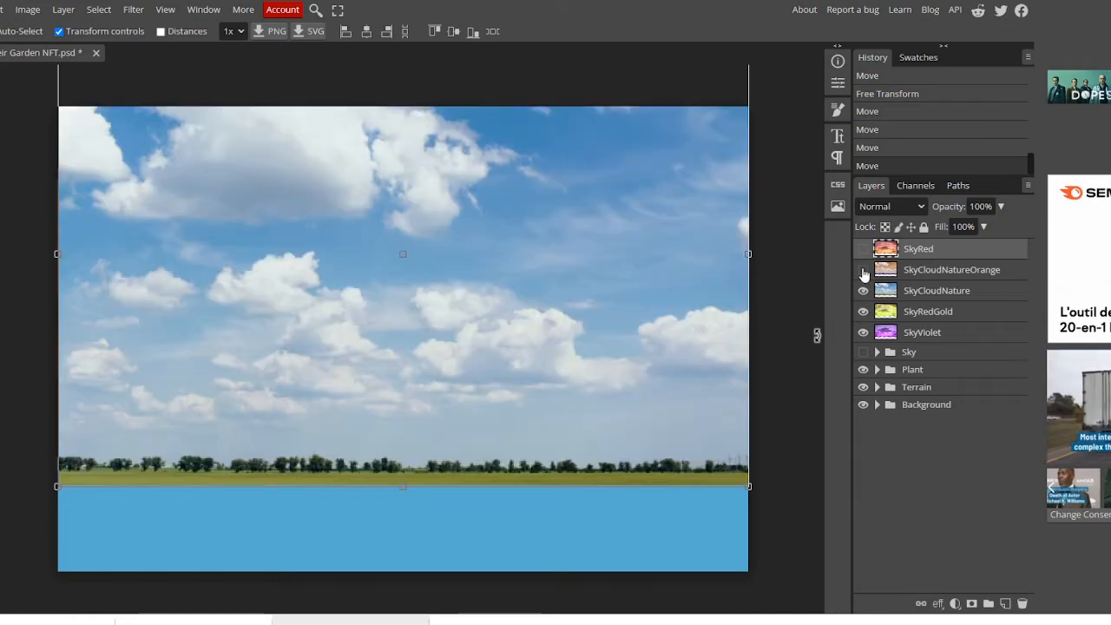
click(863, 269)
click(862, 249)
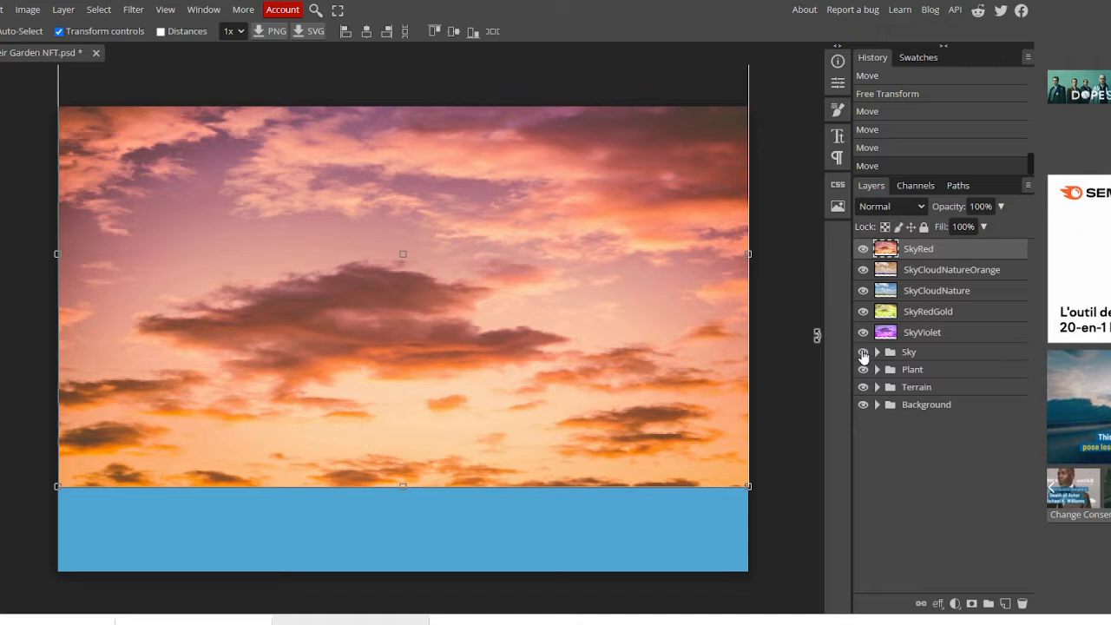
Step: Rename the Sky folder as SkyTop and turn its visibility on
click(862, 352)
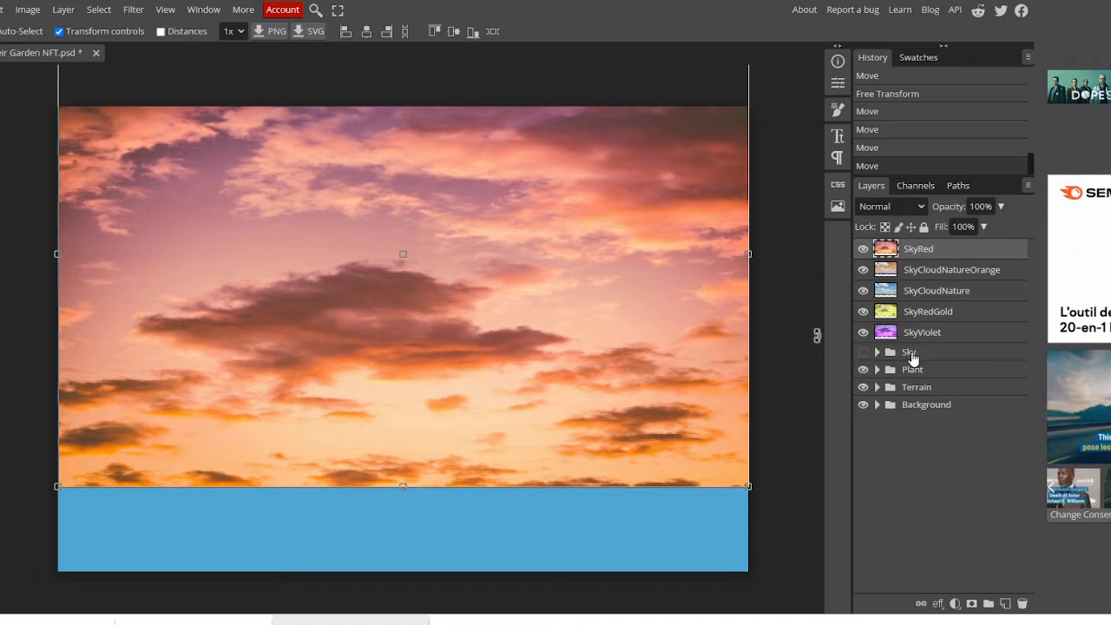
click(911, 353)
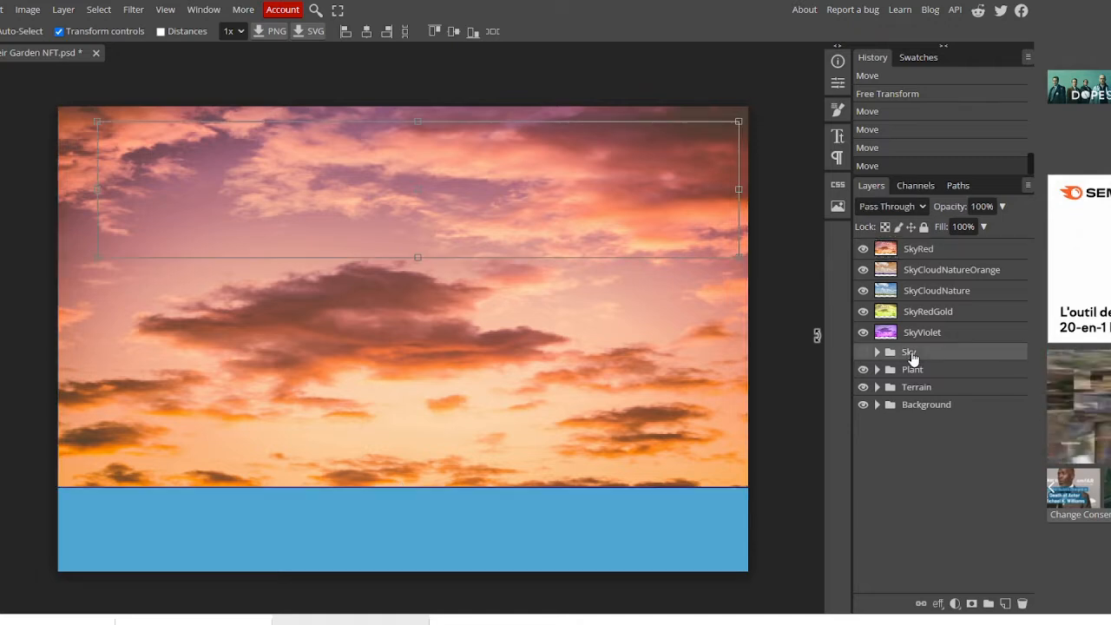
right_click(911, 355)
click(935, 358)
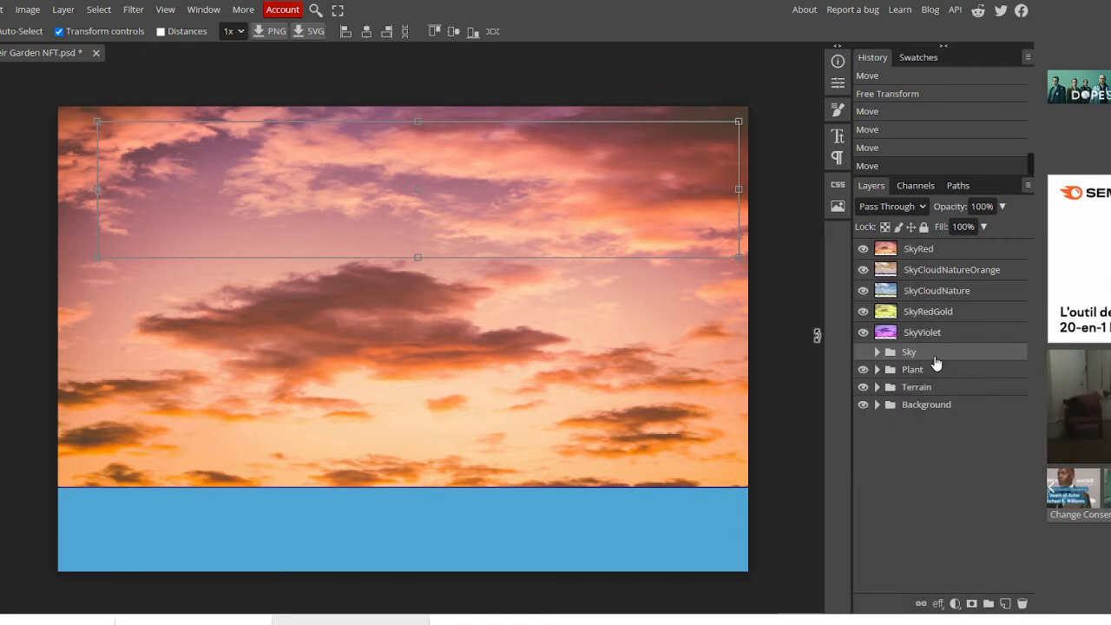
double_click(910, 351)
key(Right)
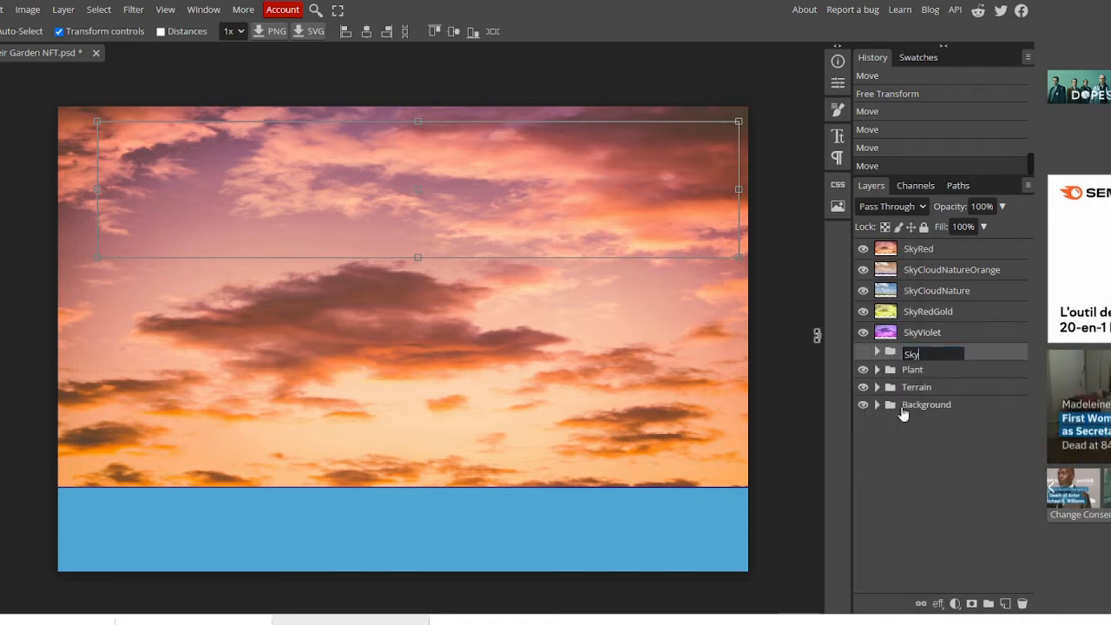
text(Top)
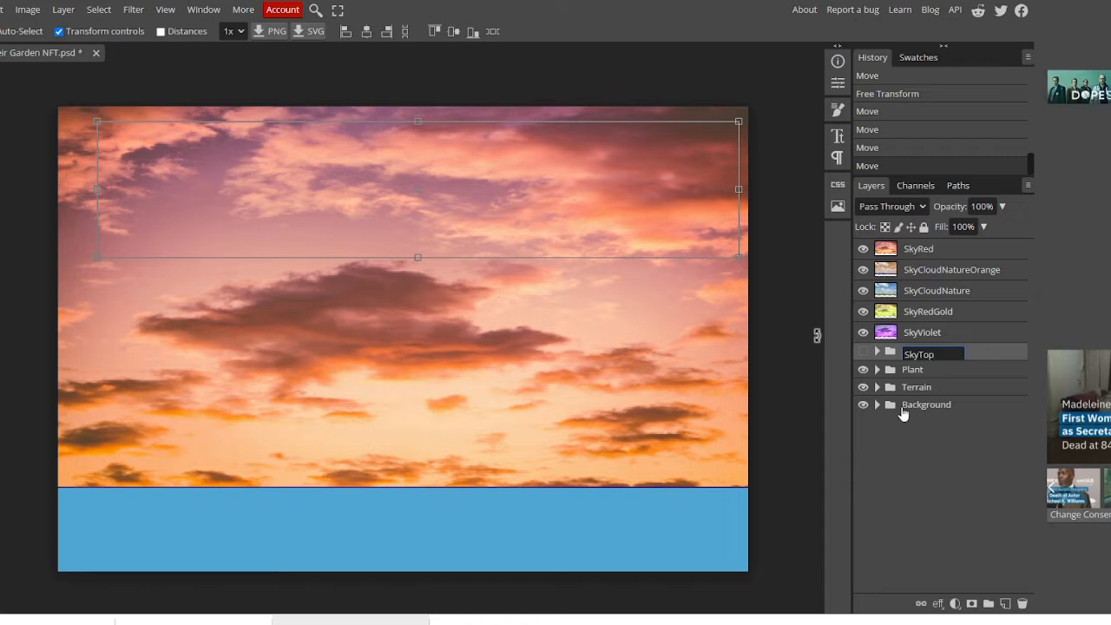
key(Return)
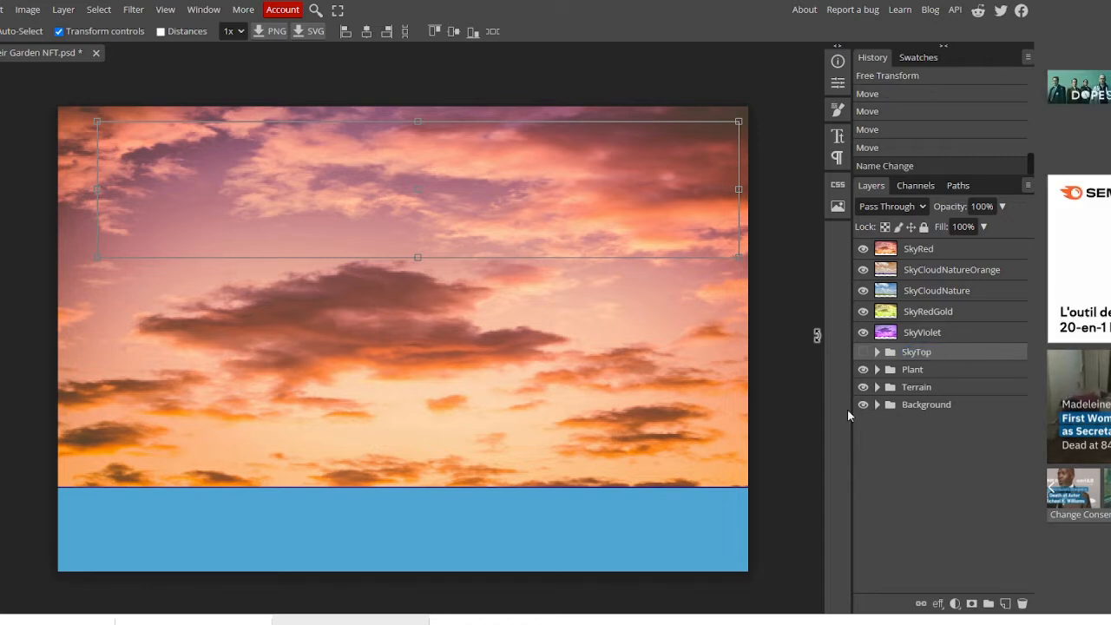
click(862, 352)
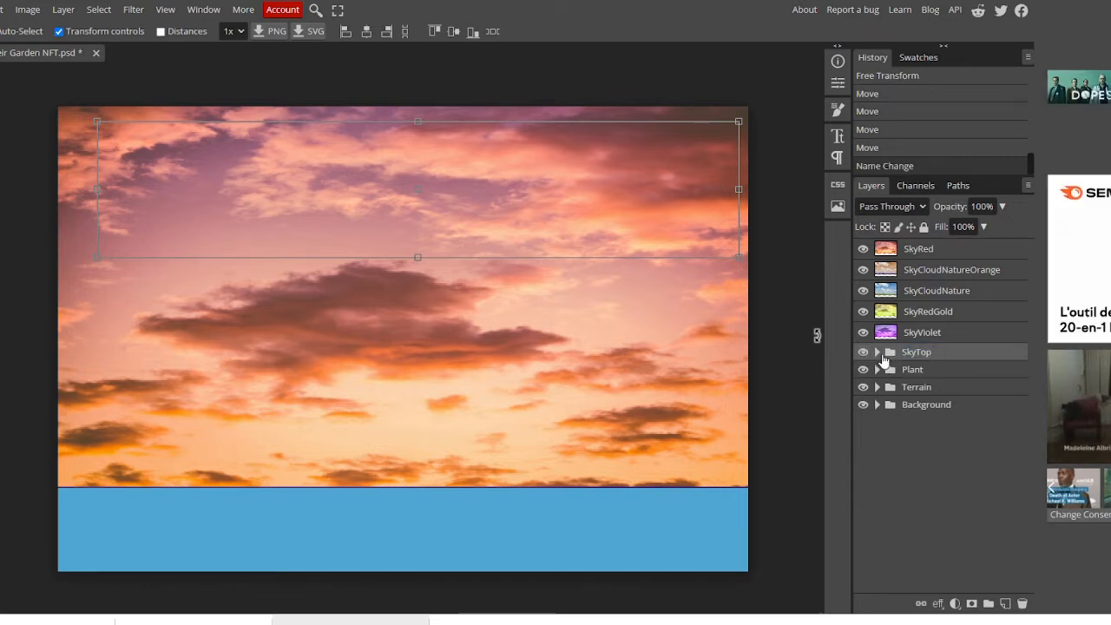
Step: Add "Top" after "Sky" in the names of the two SkyDrawBlue copy layers inside the SkyTop folder
click(877, 352)
double_click(950, 374)
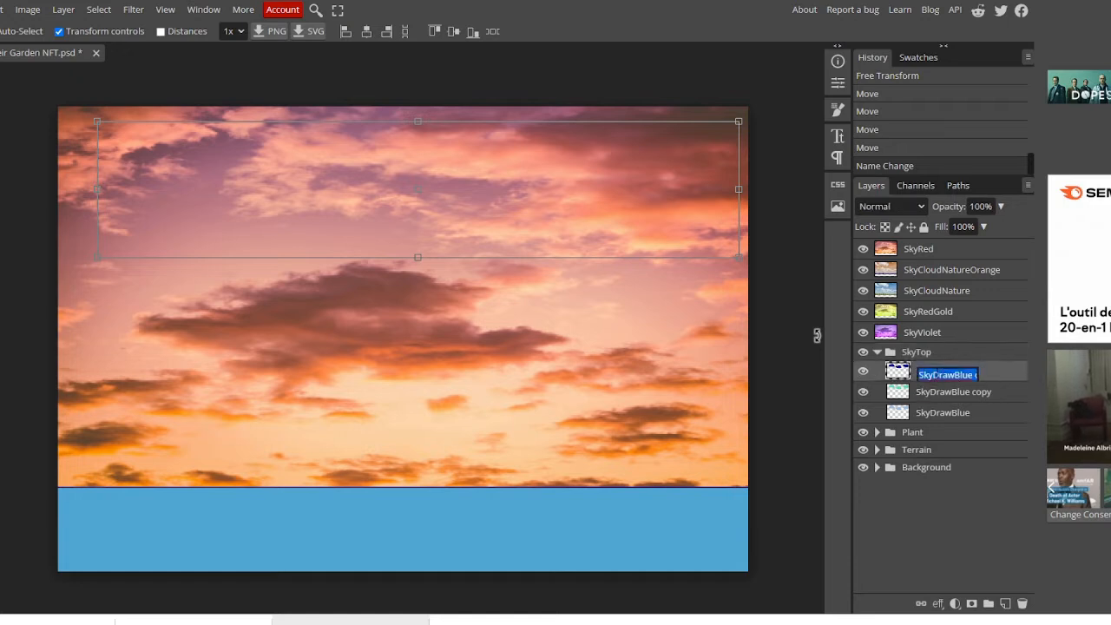
key(Left)
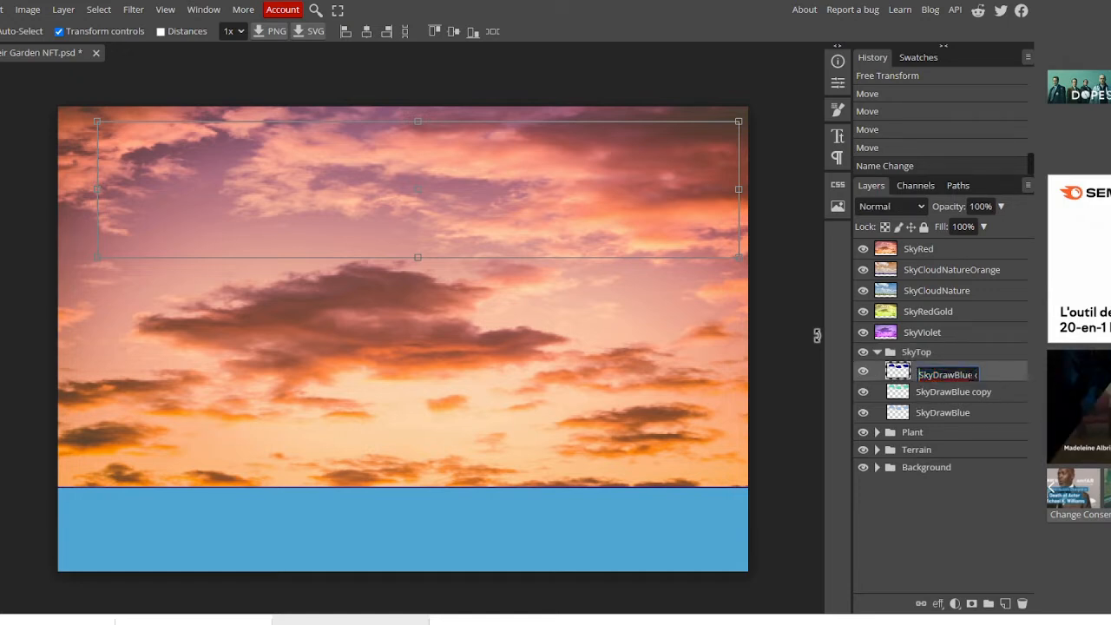
text(Top)
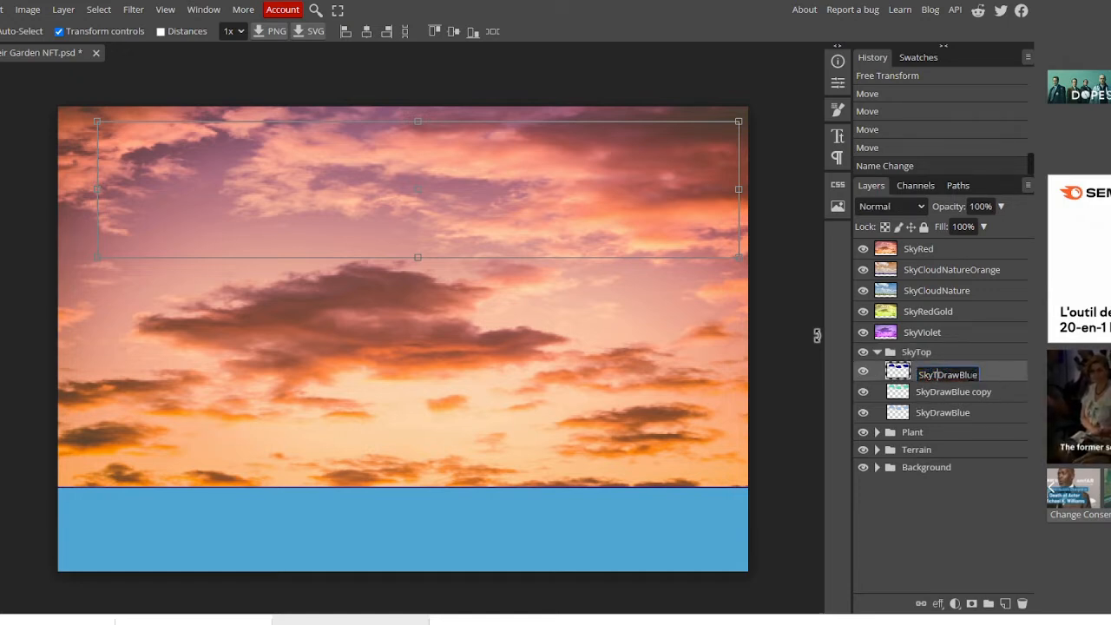
key(Return)
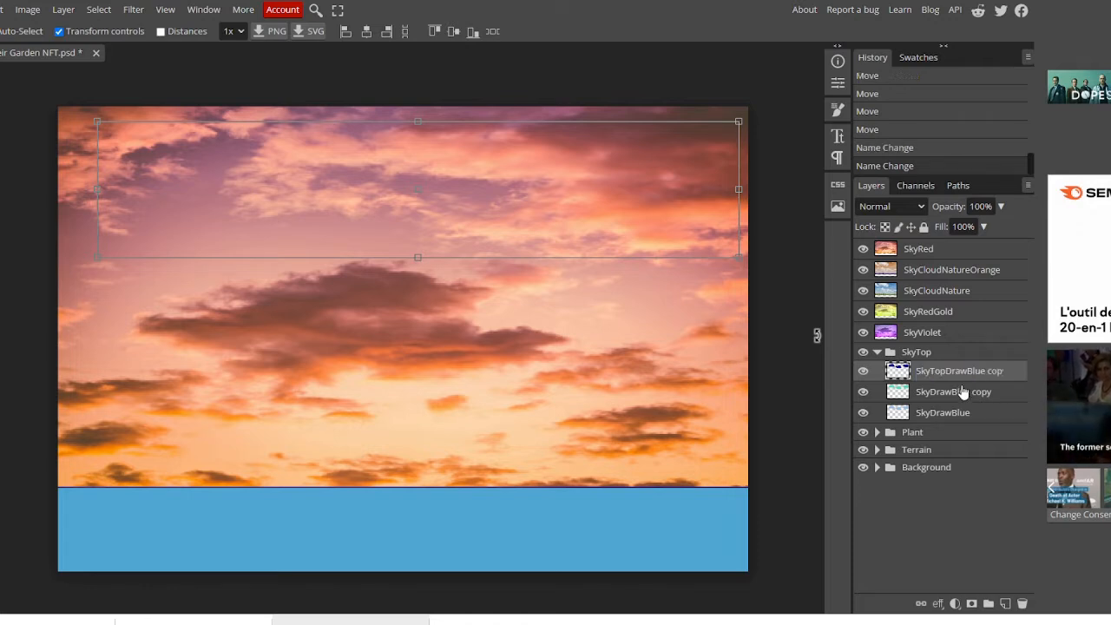
double_click(935, 394)
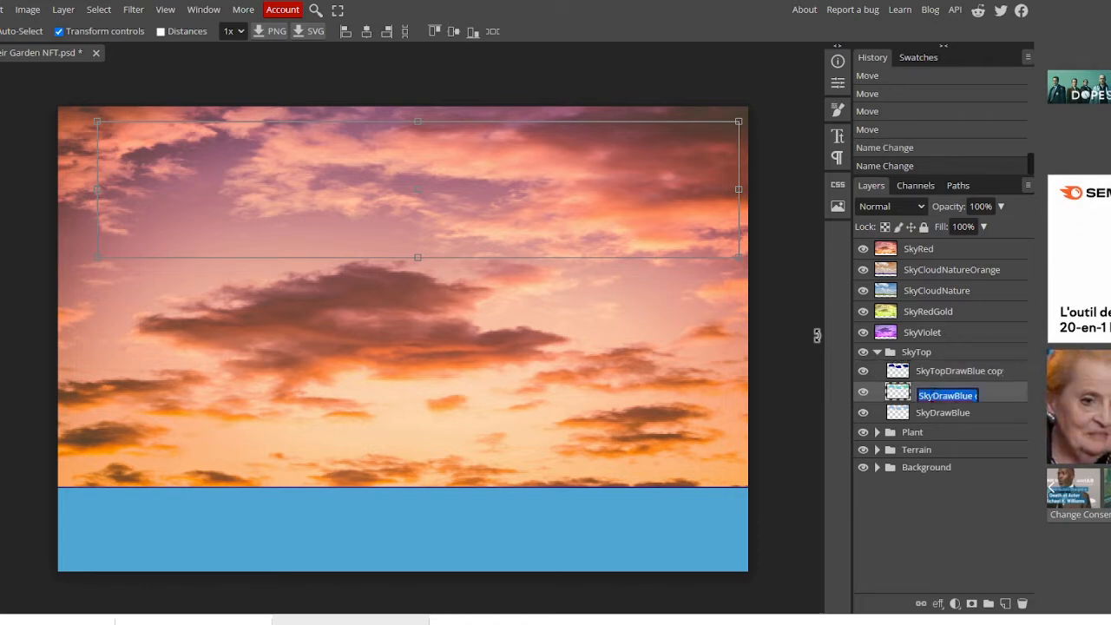
click(928, 397)
text(Top)
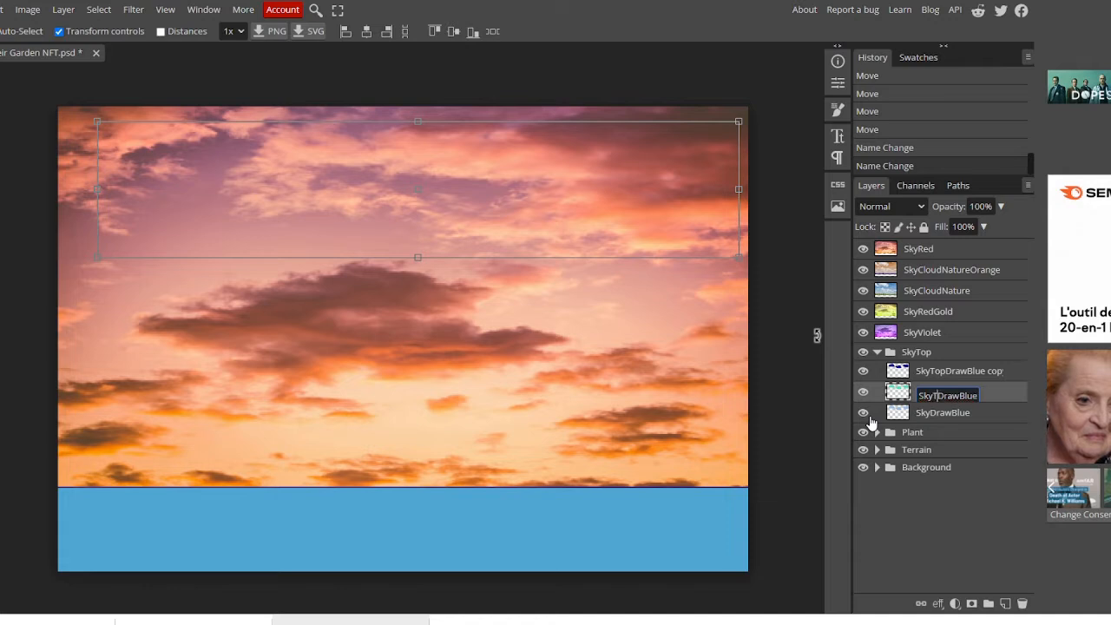
key(Return)
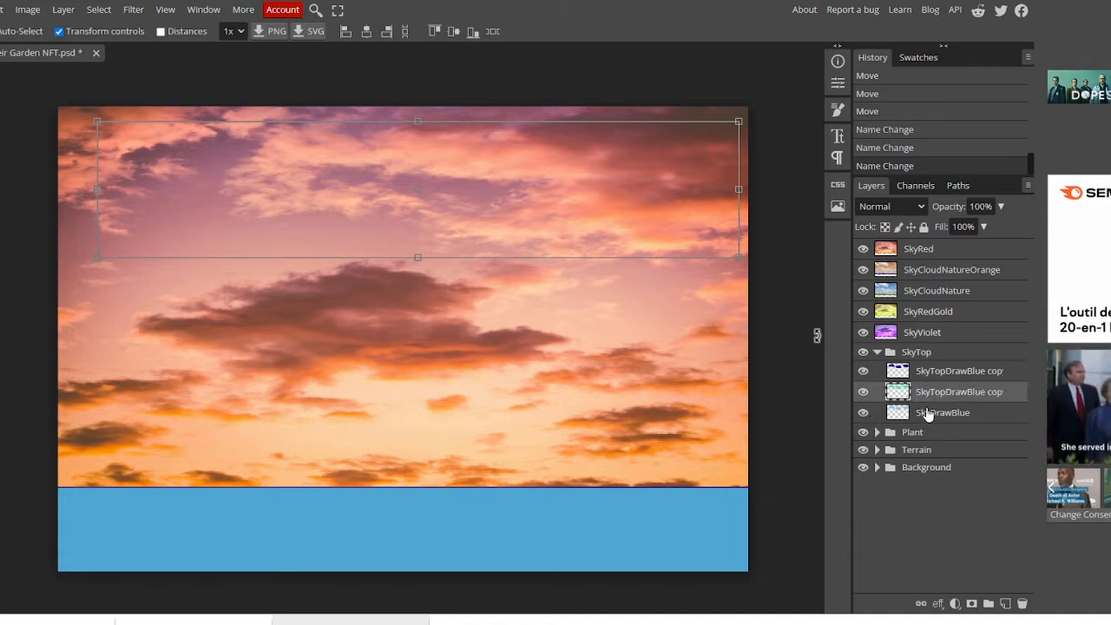
Step: Rename the SkyDrawBlue layer as SkyTopDrawBlue and collapse the SkyTop folder
double_click(935, 416)
click(931, 418)
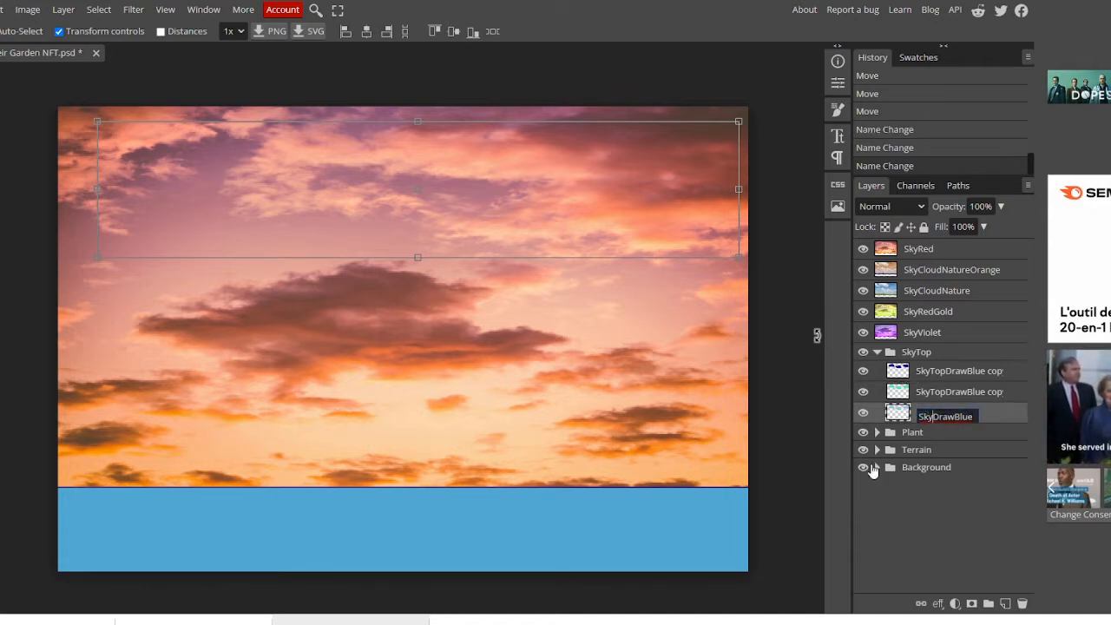
text(Top)
key(Return)
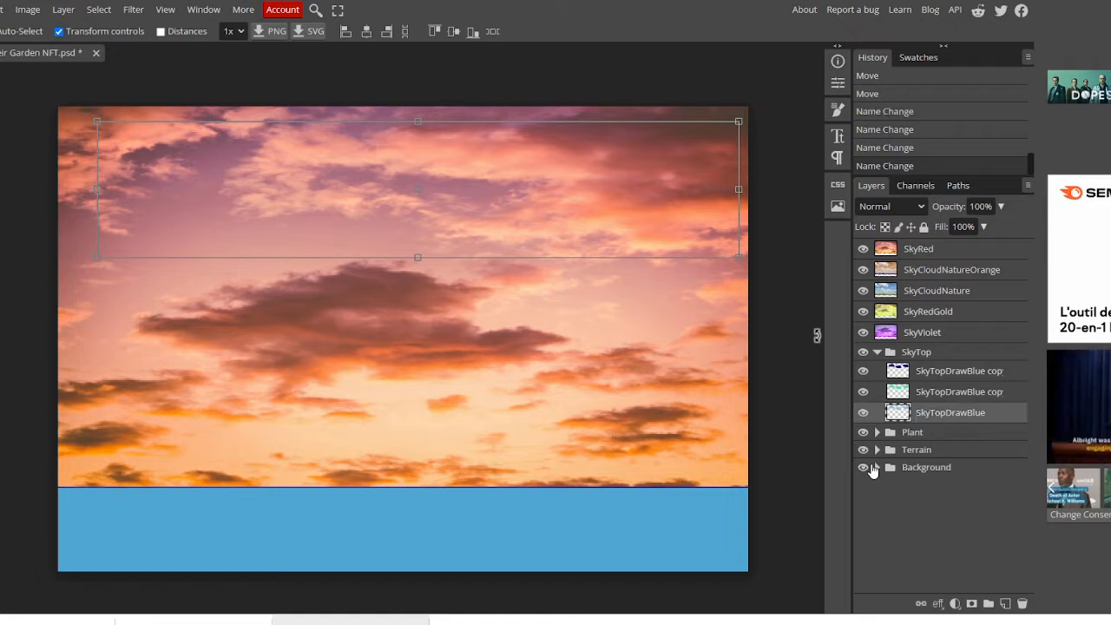
click(876, 353)
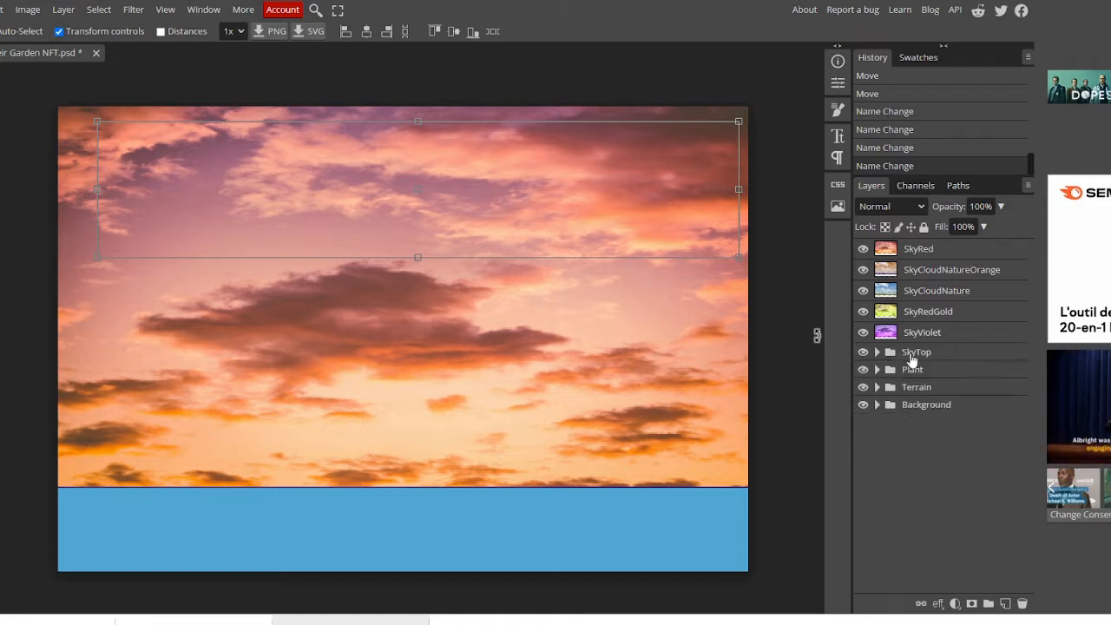
Step: Group the five sky layers from SkyViolet through SkyRed into a folder named SkyBack
click(918, 333)
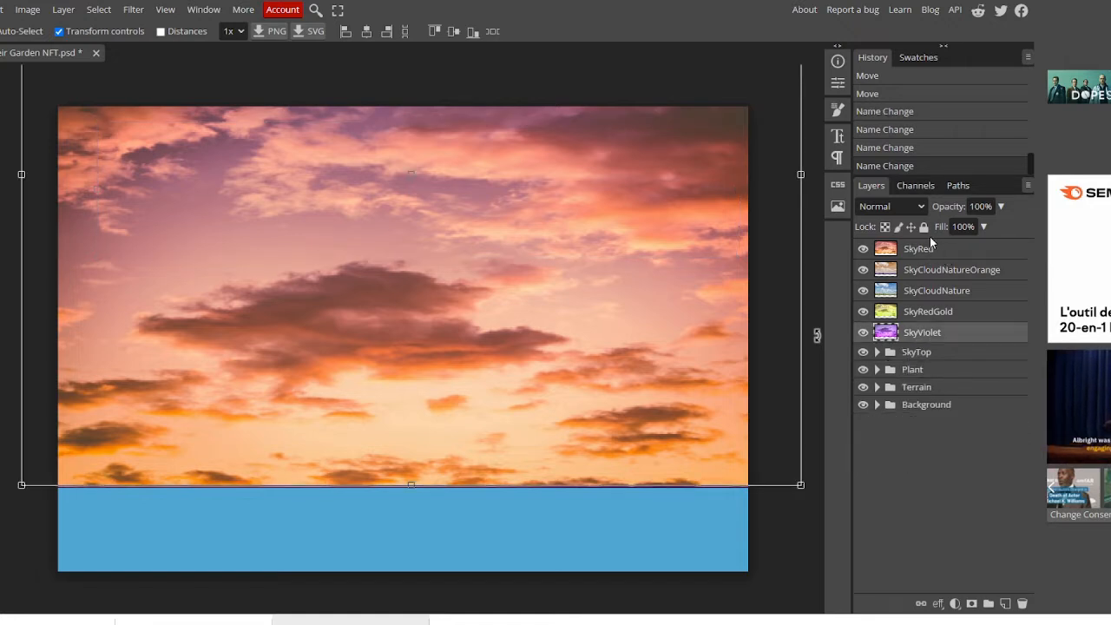
shift+click(925, 250)
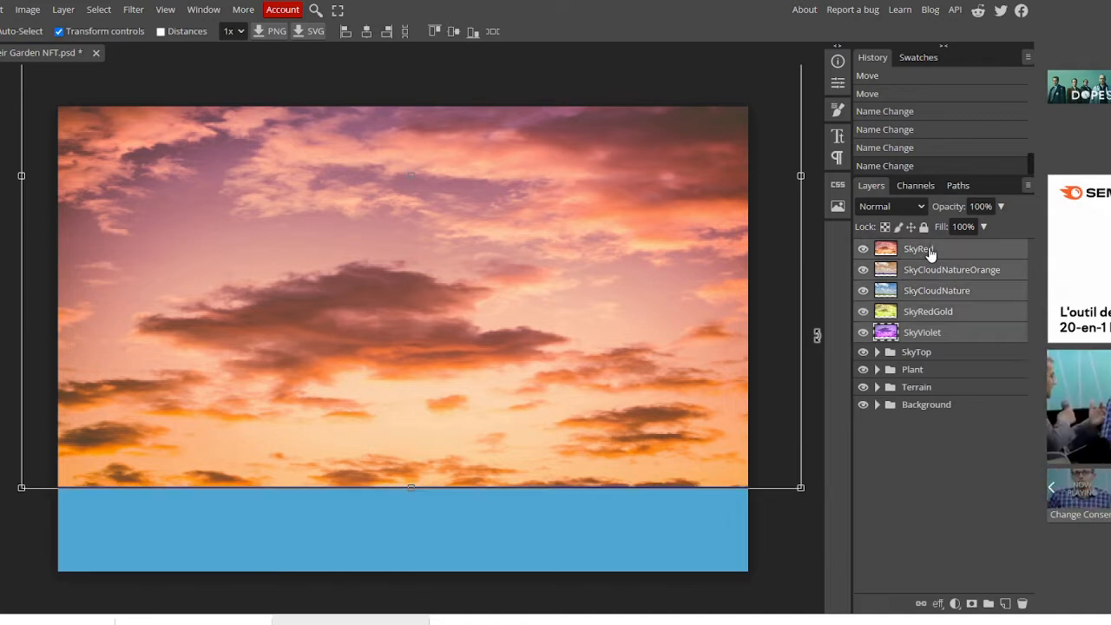
click(988, 604)
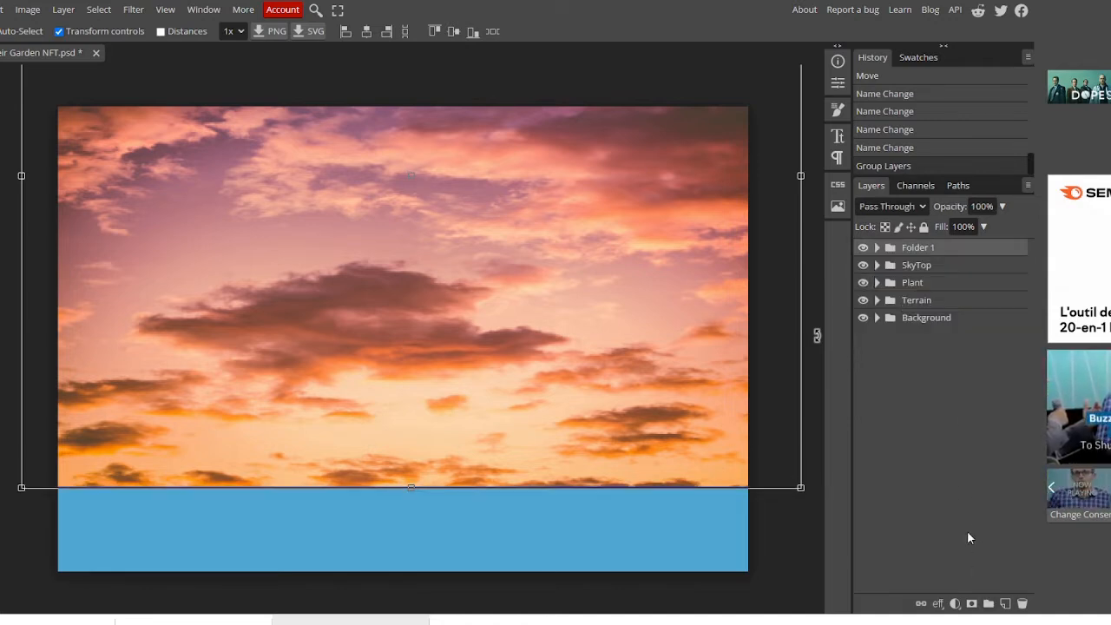
double_click(918, 250)
text(Sk)
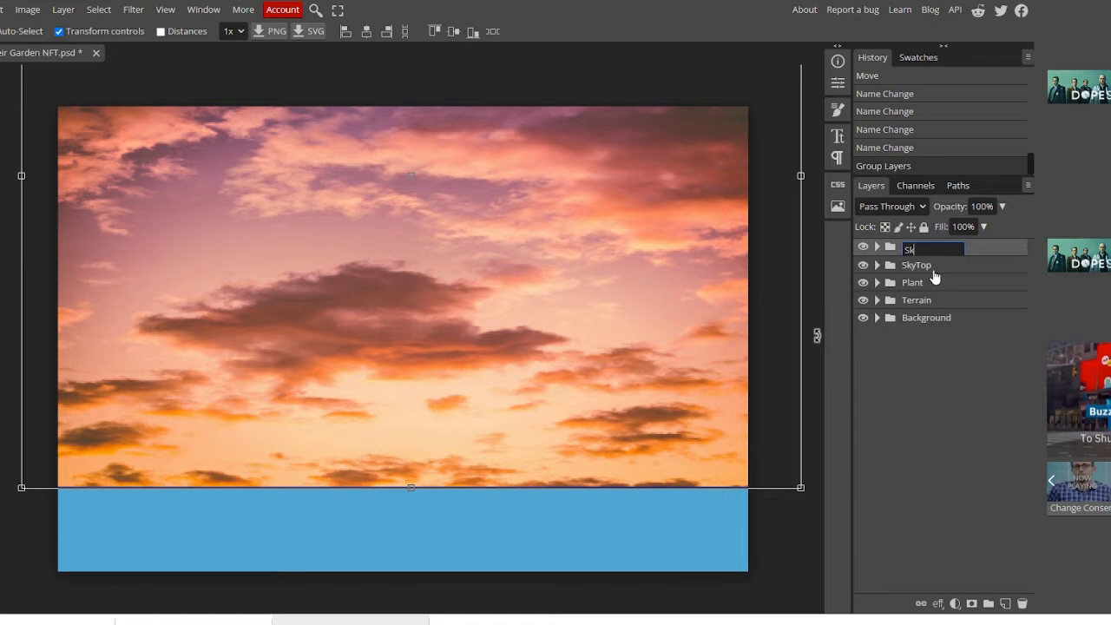
text(yBack)
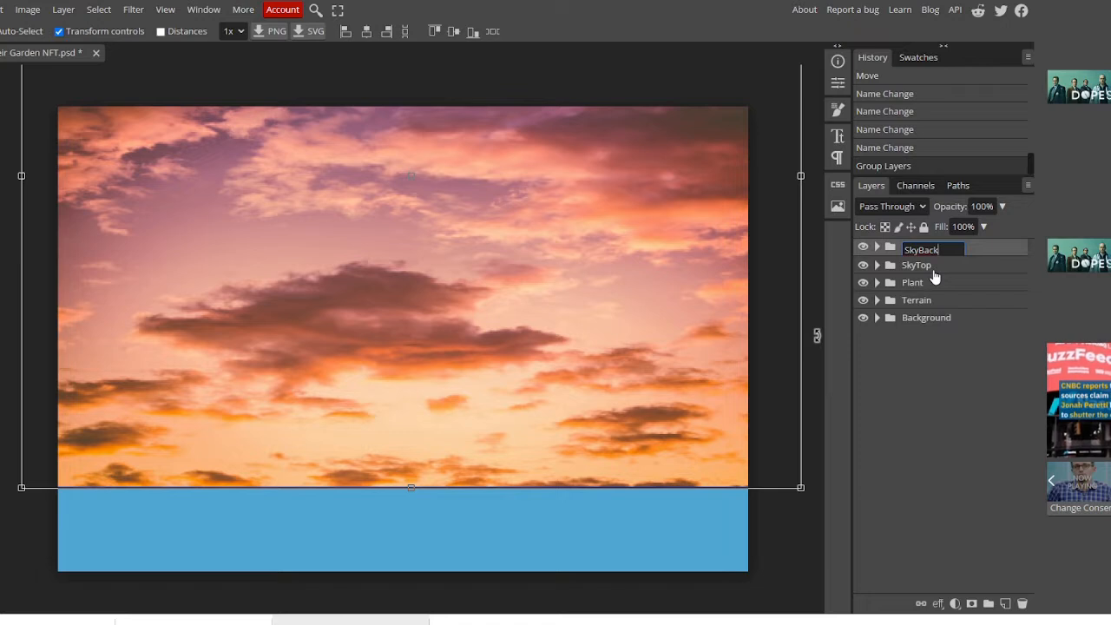
key(Return)
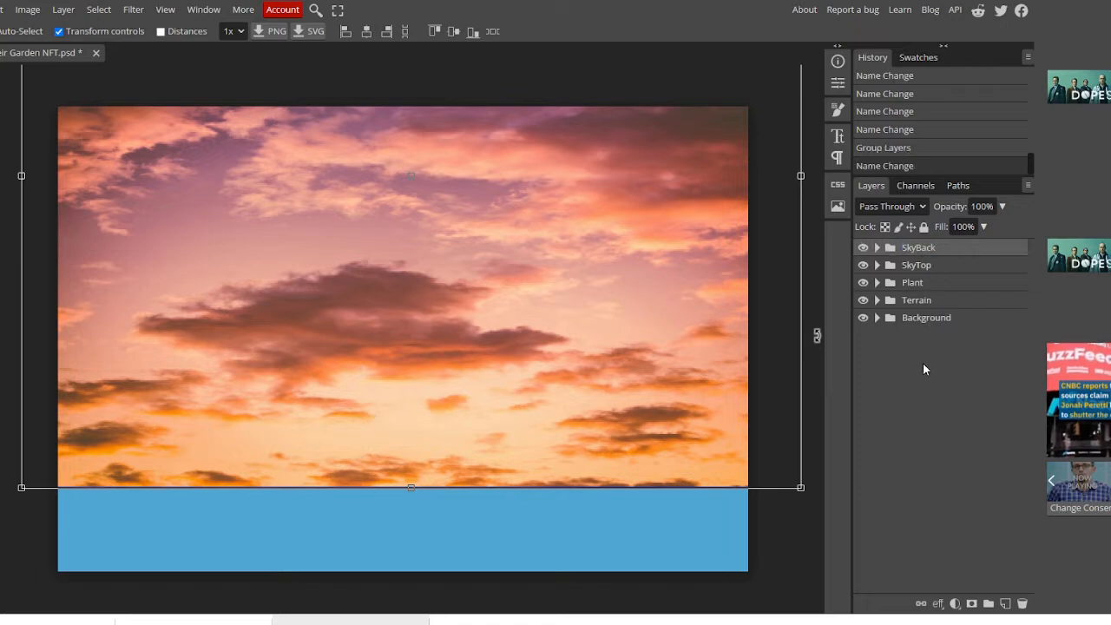
Step: Briefly hide the SkyBack folder to view the artwork behind it, and show it again
double_click(923, 251)
click(863, 247)
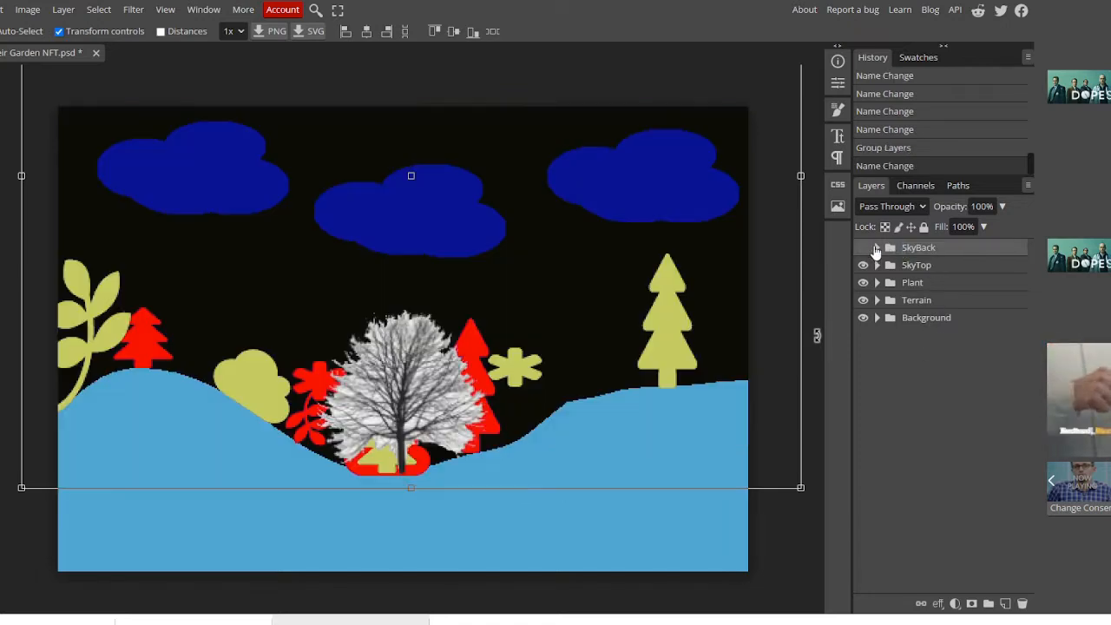
click(863, 248)
Step: Hide the SkyTop folder and rename the SkyRed layer inside SkyBack as SkyBackRed
click(876, 247)
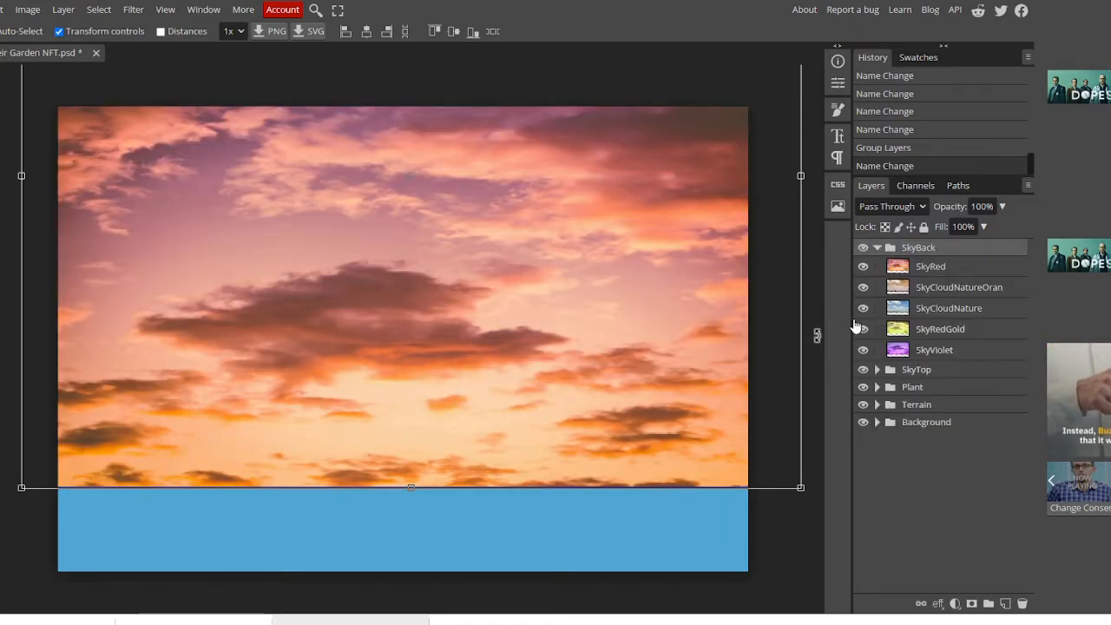
click(863, 370)
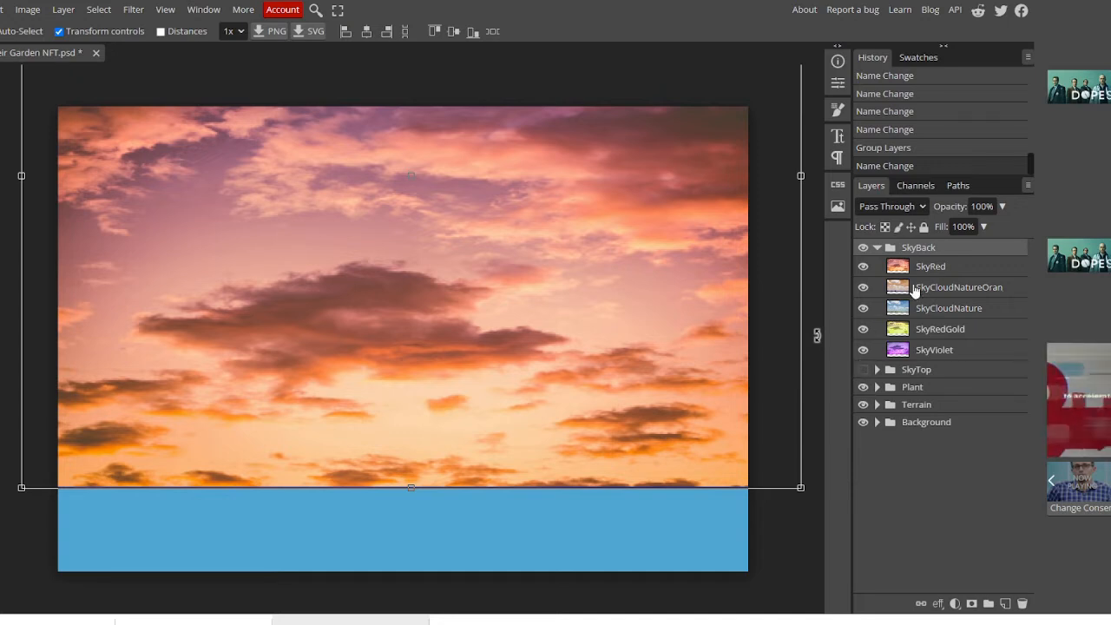
double_click(932, 267)
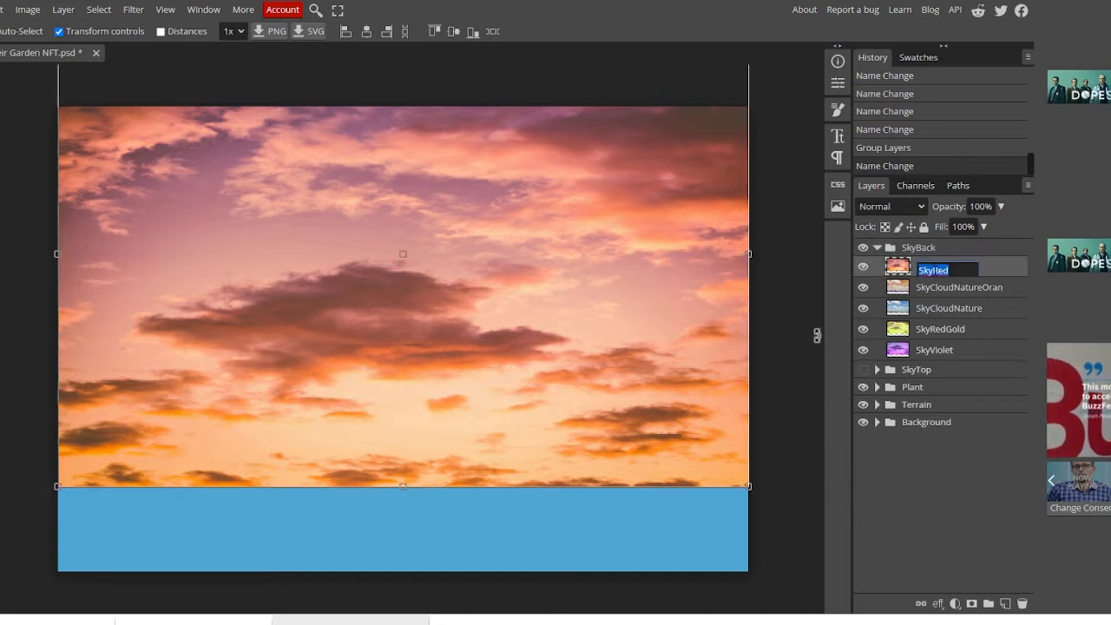
click(930, 270)
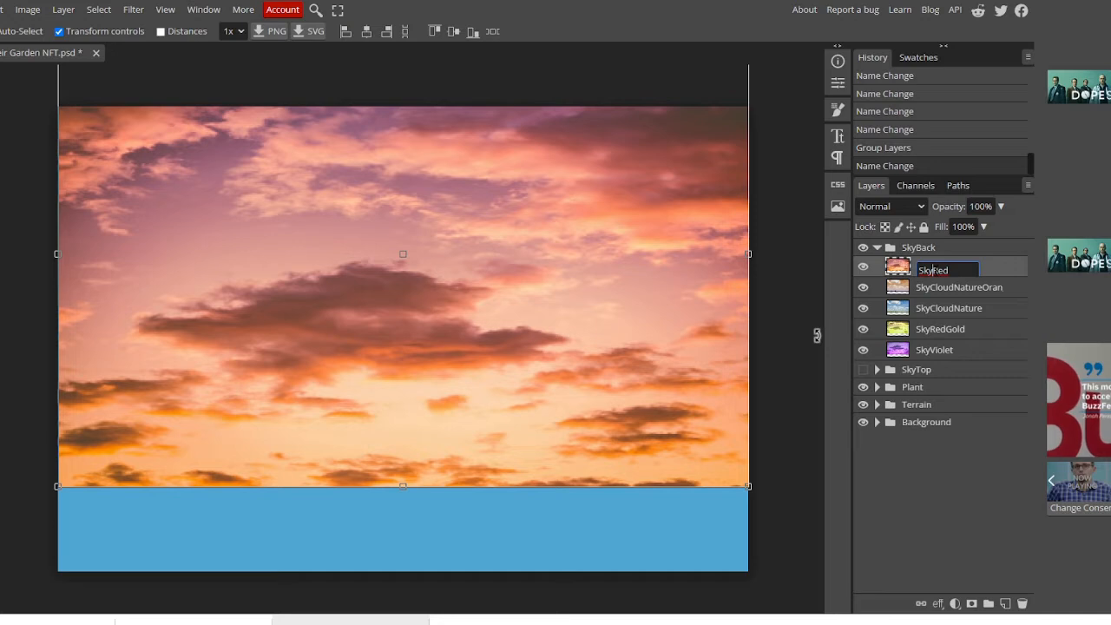
text(Back)
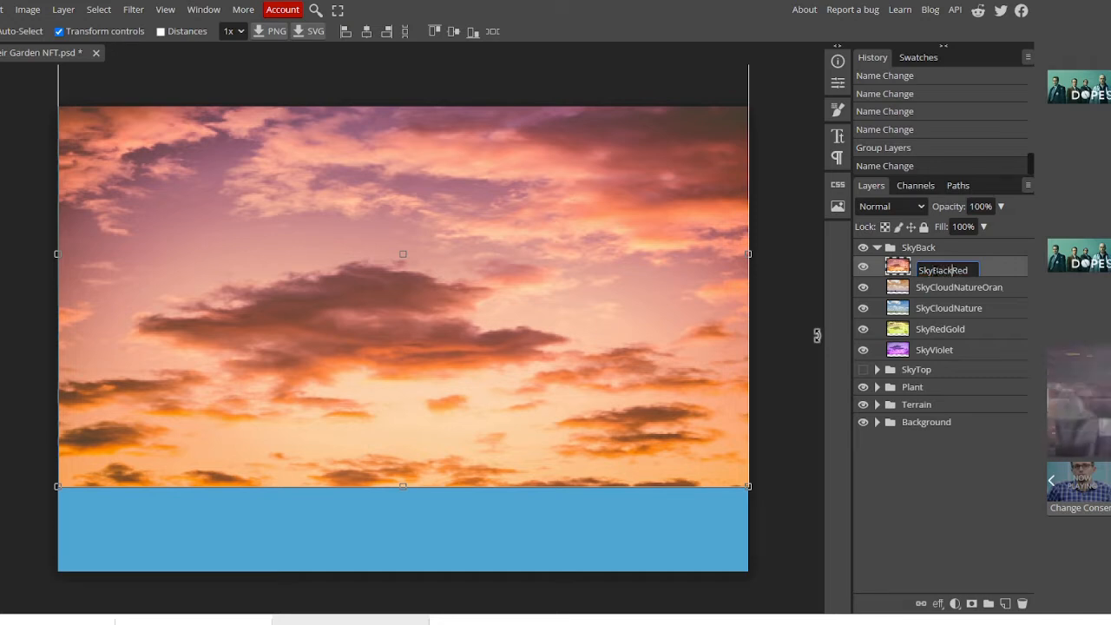
key(Return)
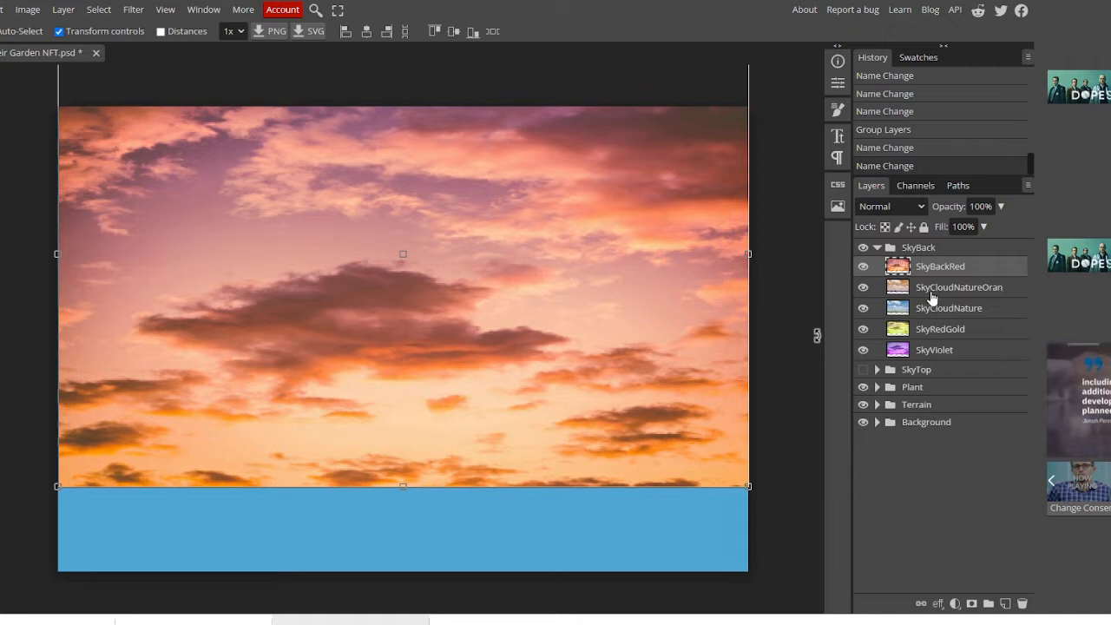
Step: Rename SkyCloudNatureOrange as SkyBackCloudNatureOrange and SkyCloudNature as SkyBackCloudNature
double_click(930, 293)
click(933, 292)
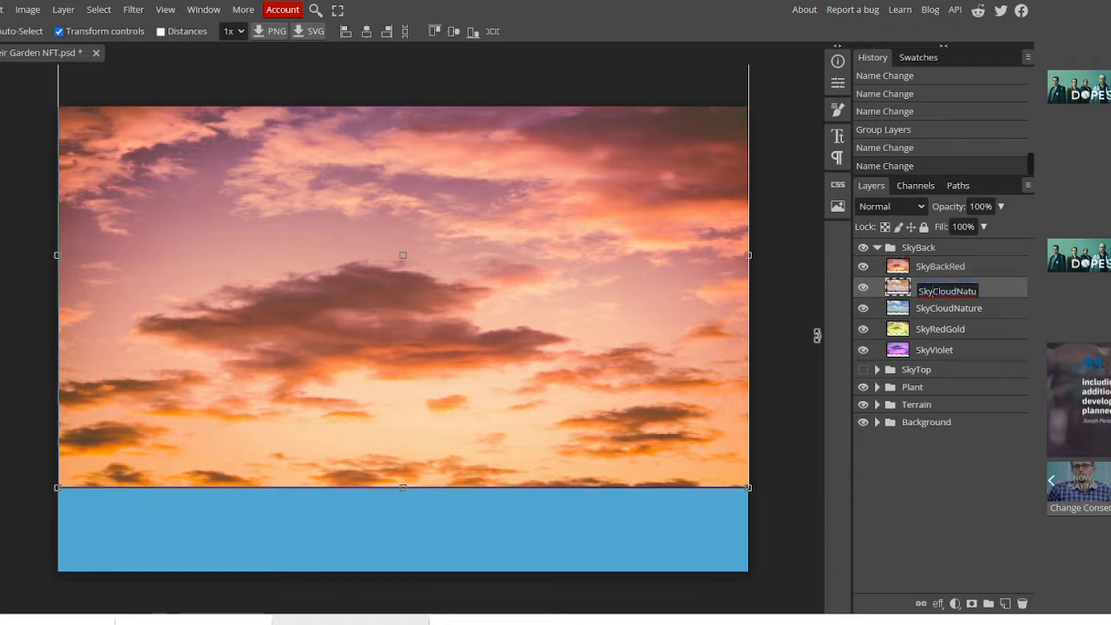
text(Back)
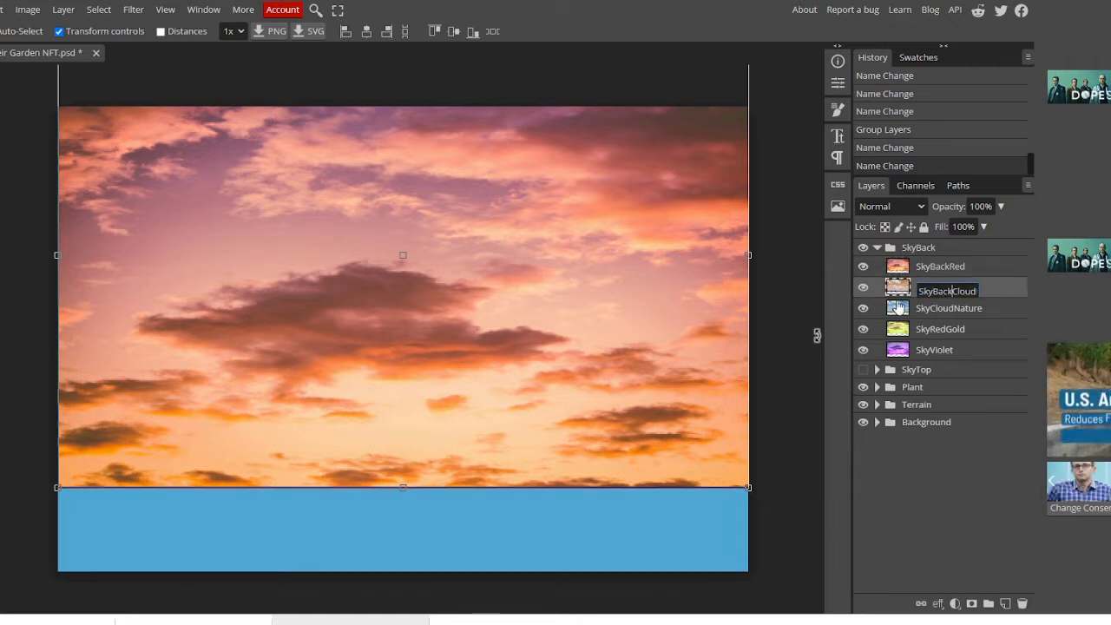
double_click(941, 310)
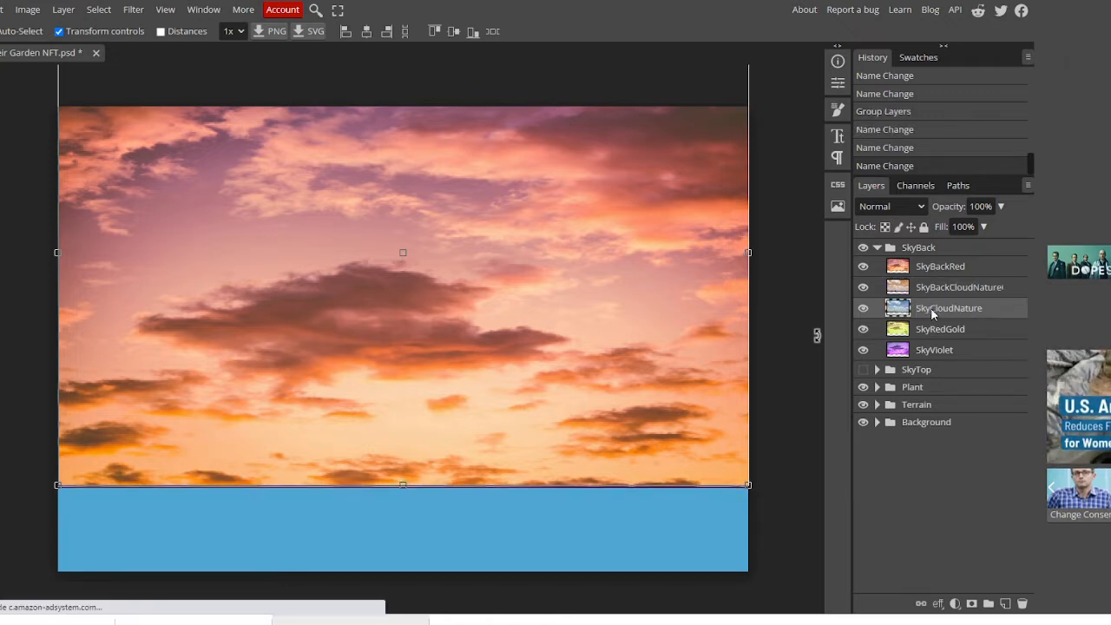
click(935, 308)
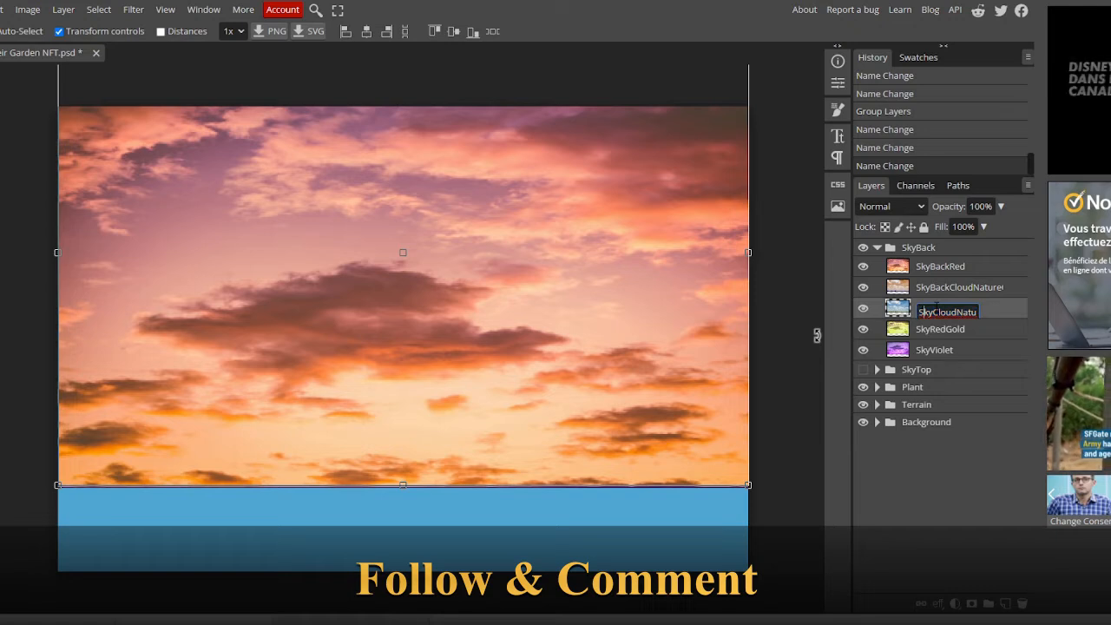
text(Back)
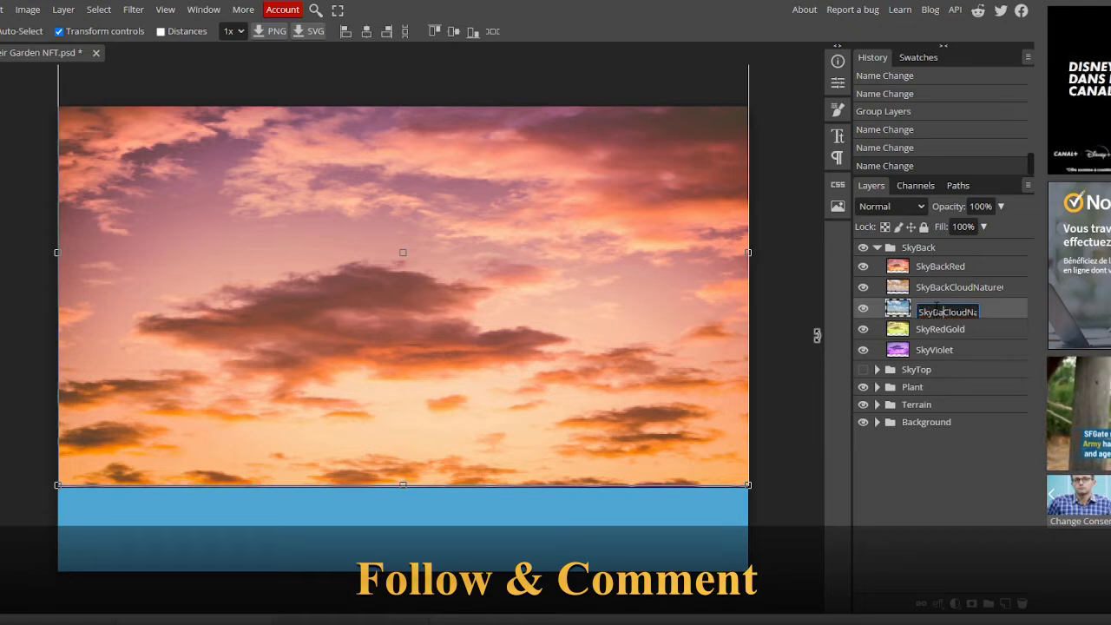
key(Return)
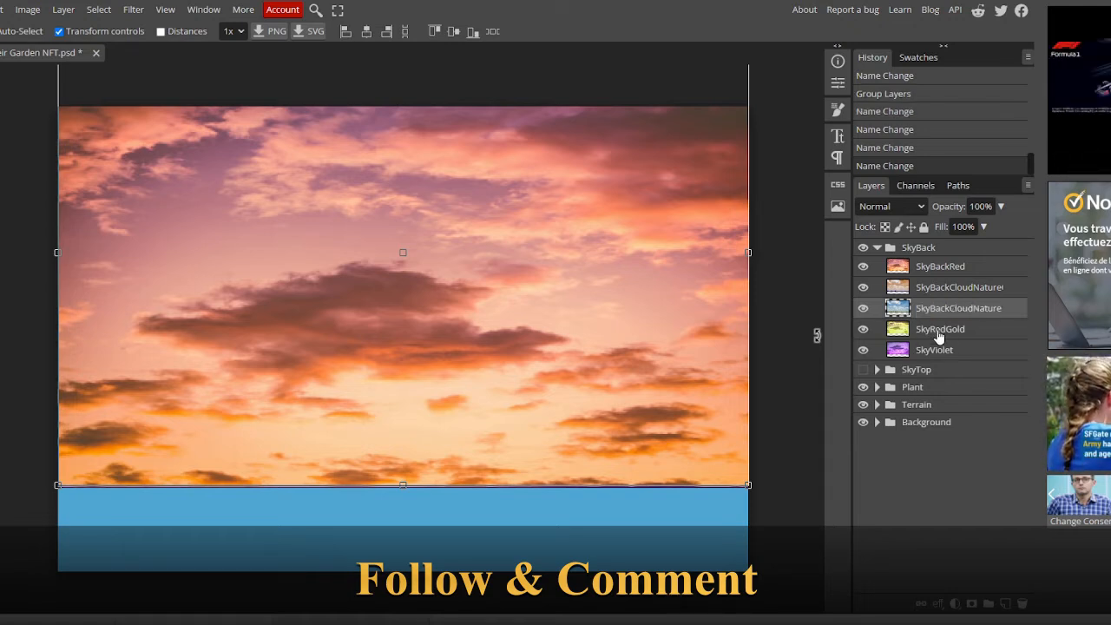
Step: Rename SkyRedGold as SkyBackRedGold and open the name of the SkyViolet layer for editing
double_click(937, 331)
click(934, 334)
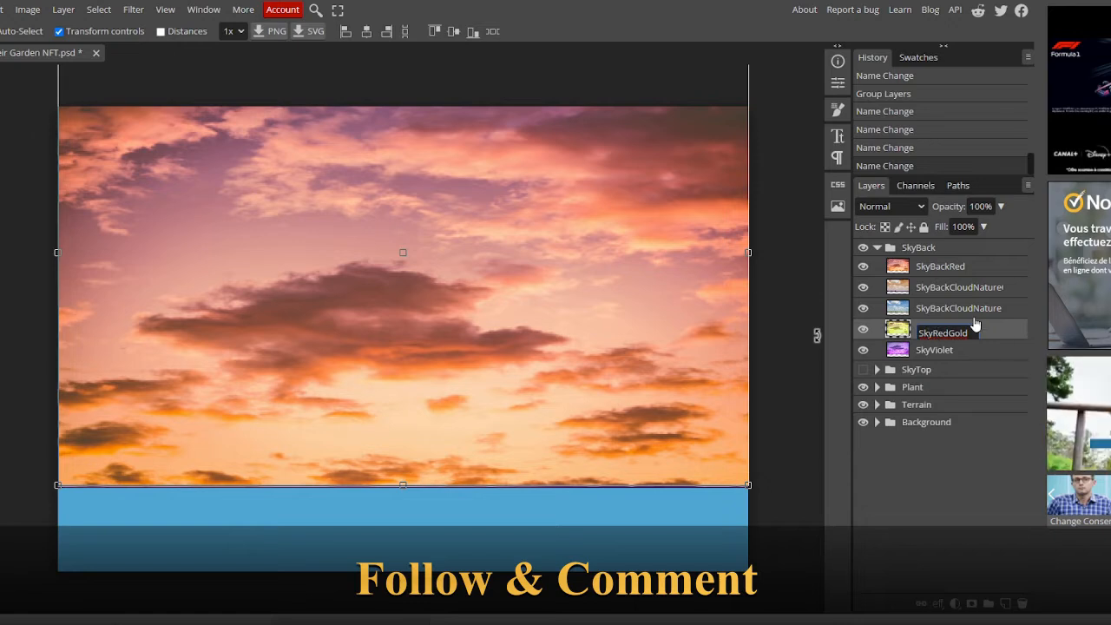
text(Back)
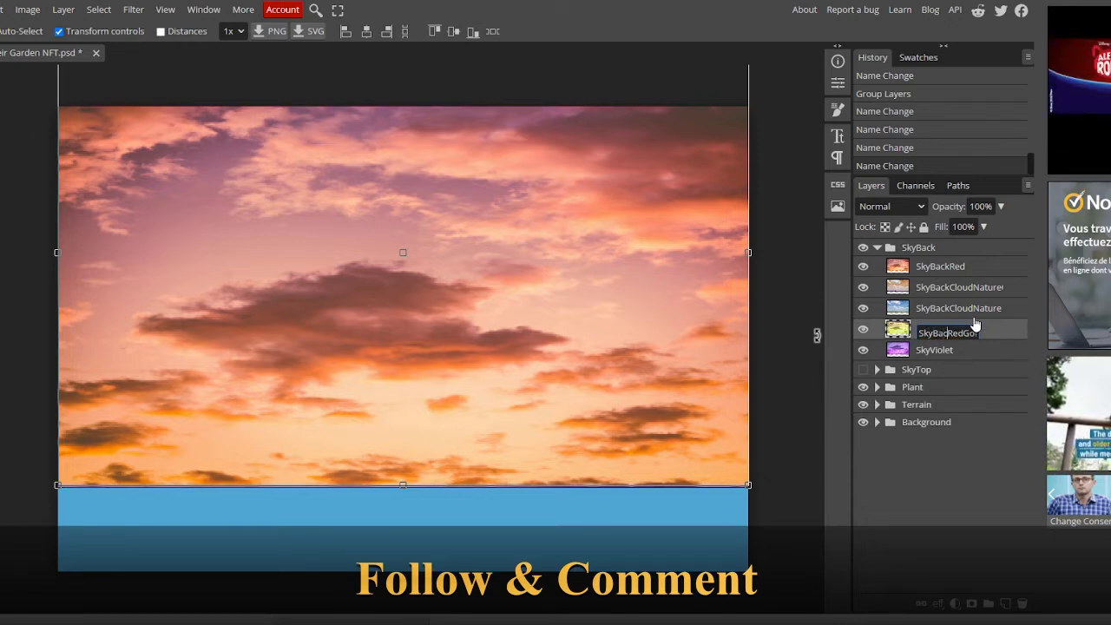
key(Return)
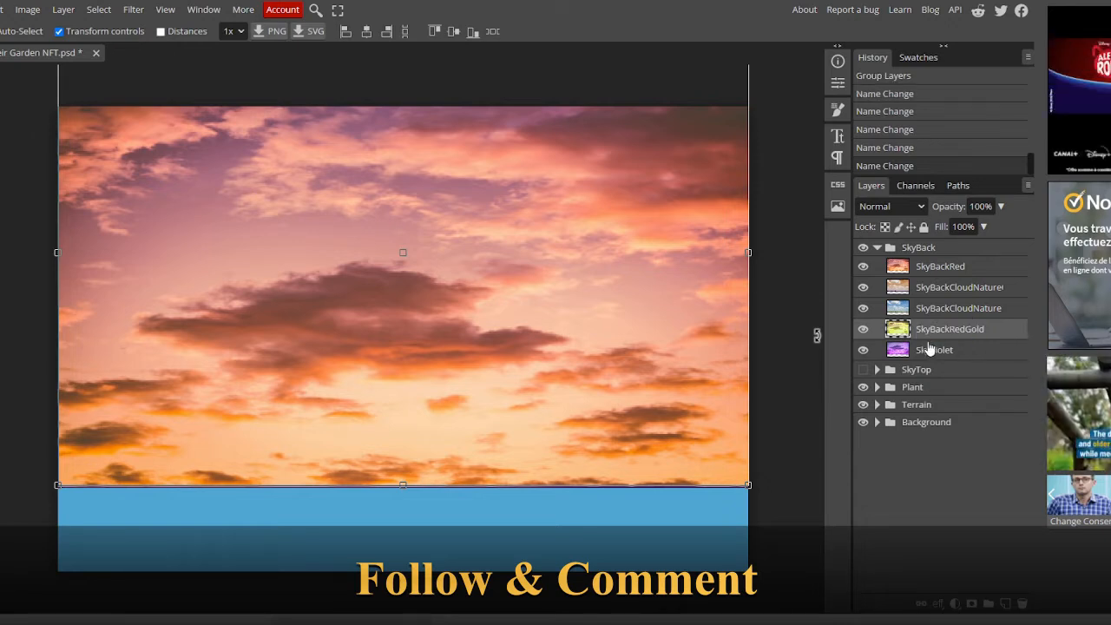
click(935, 353)
double_click(935, 353)
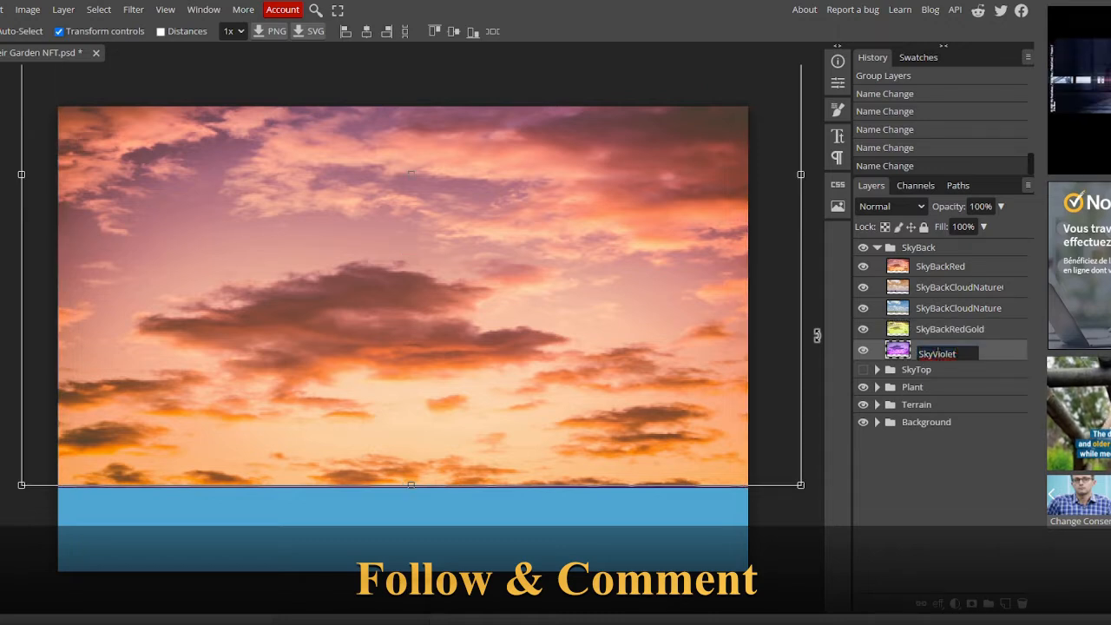
Step: Rename the violet sky layer as SkyBackViolet and collapse the SkyBack group
key(Left)
key(Left)
key(Left)
key(Left)
key(Left)
key(Left)
text(Baa)
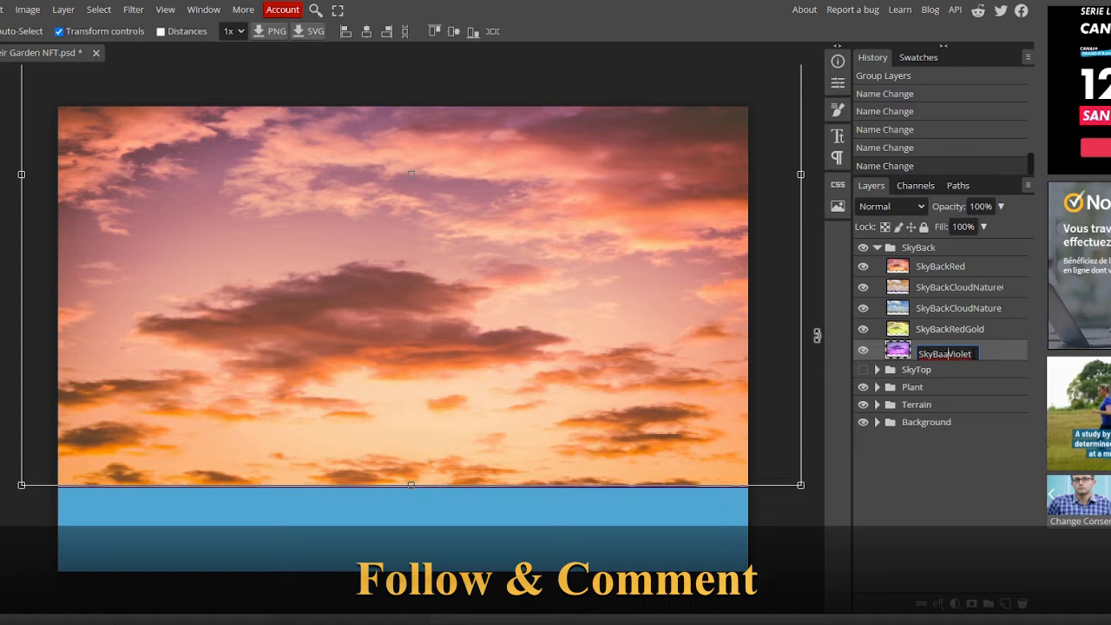
key(BackSpace)
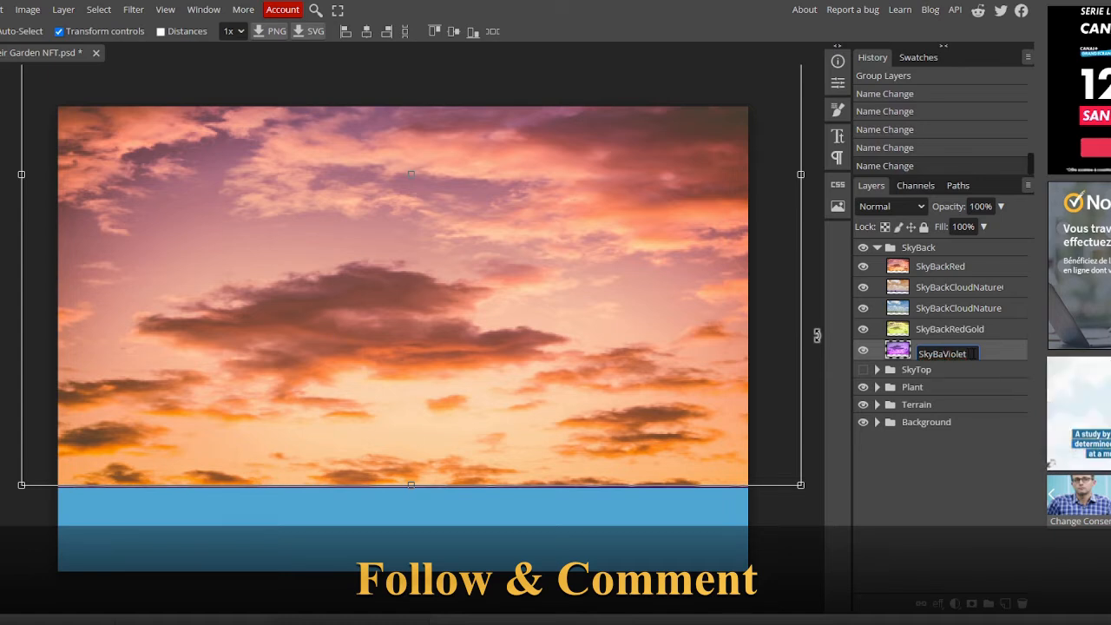
text(ck)
key(Return)
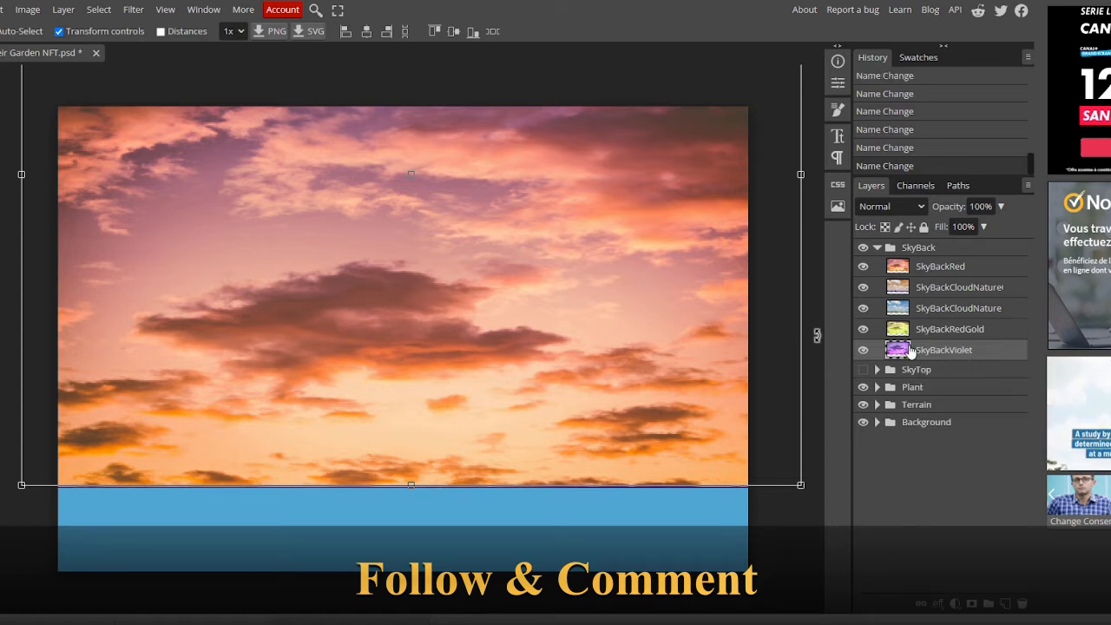
click(876, 247)
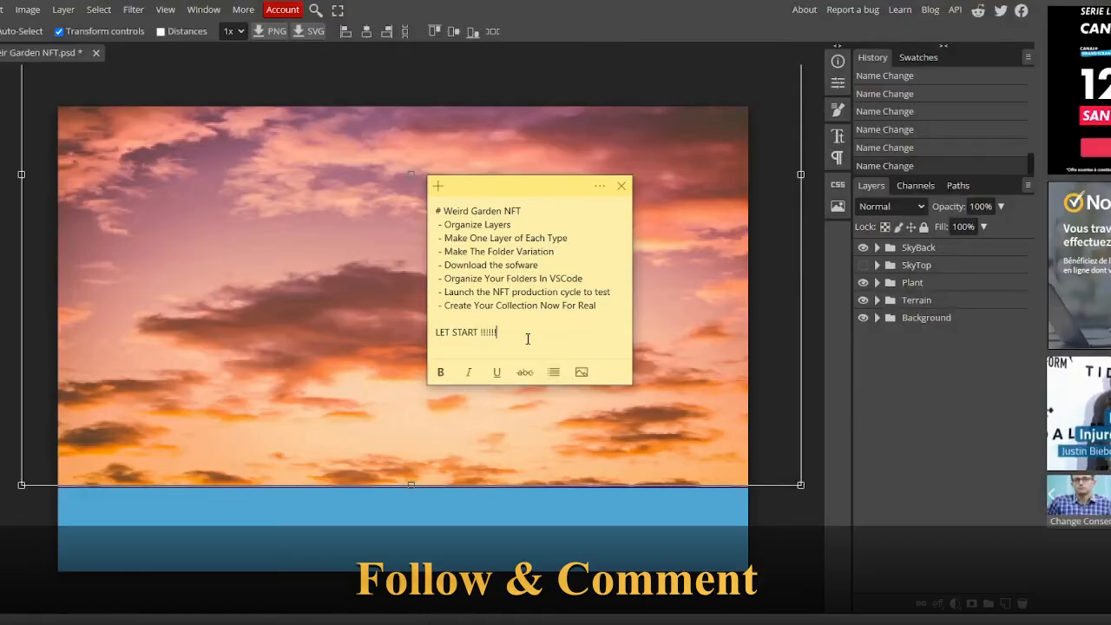
Step: Switch to the Weird Garden NFT sticky note and add the line "PROBLEM WITH THE SKY!!!" after a blank line at its end
key(Return)
key(Return)
text(PRO)
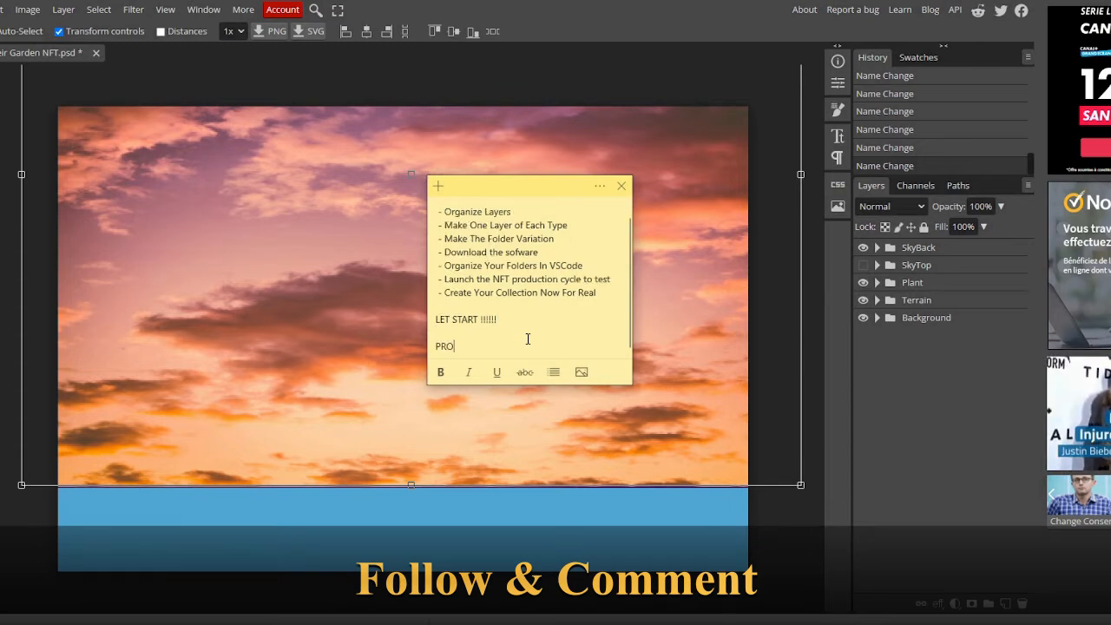
text(BLEM WI)
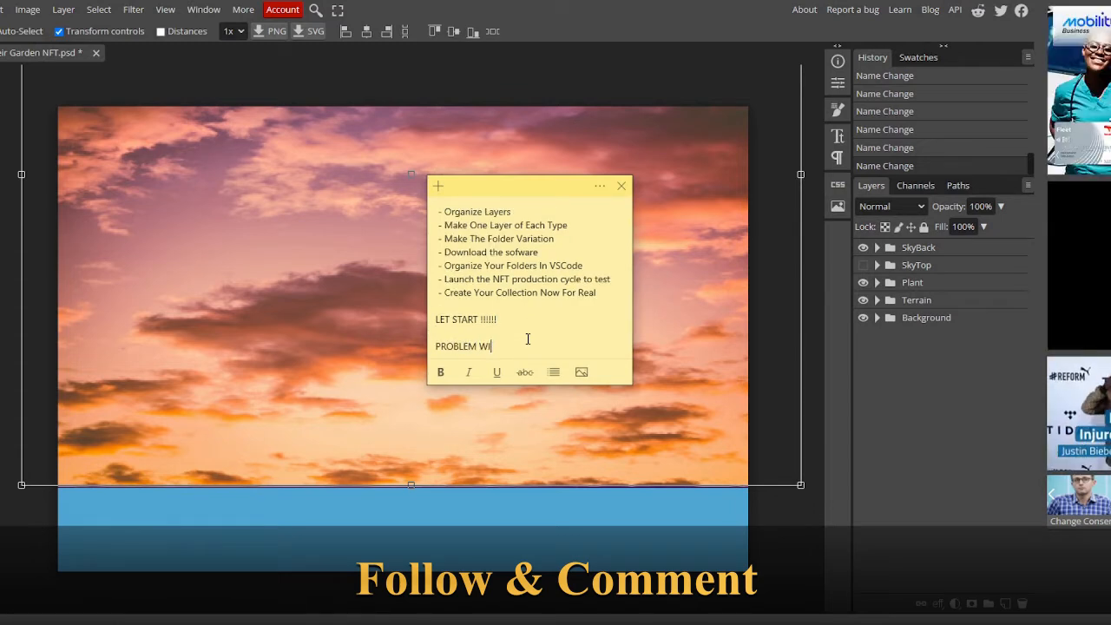
text(TH THE S)
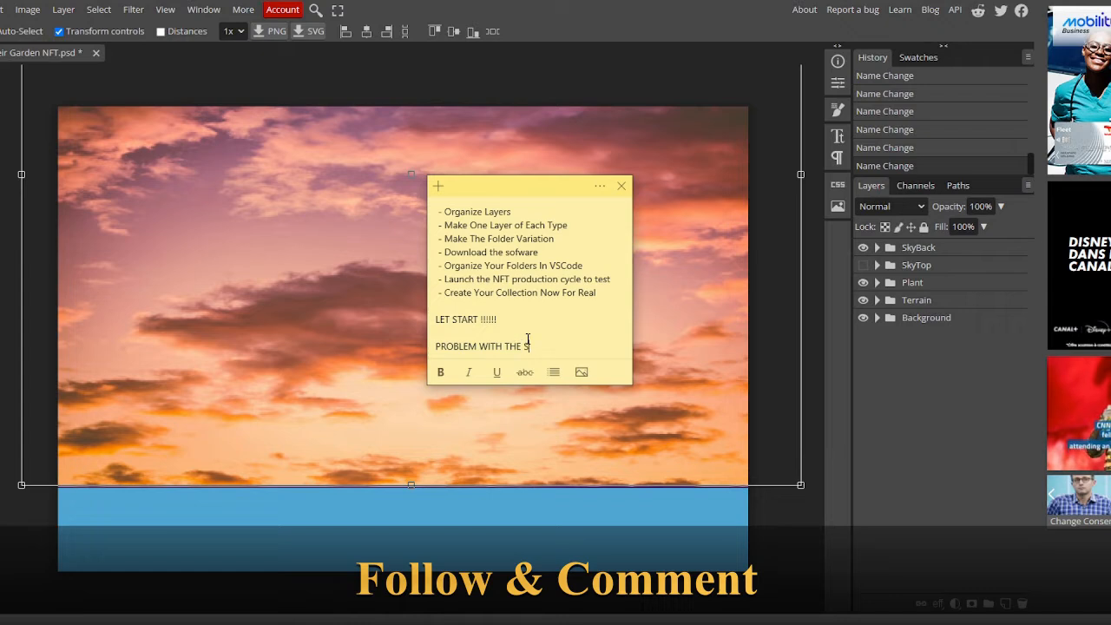
text(KY)
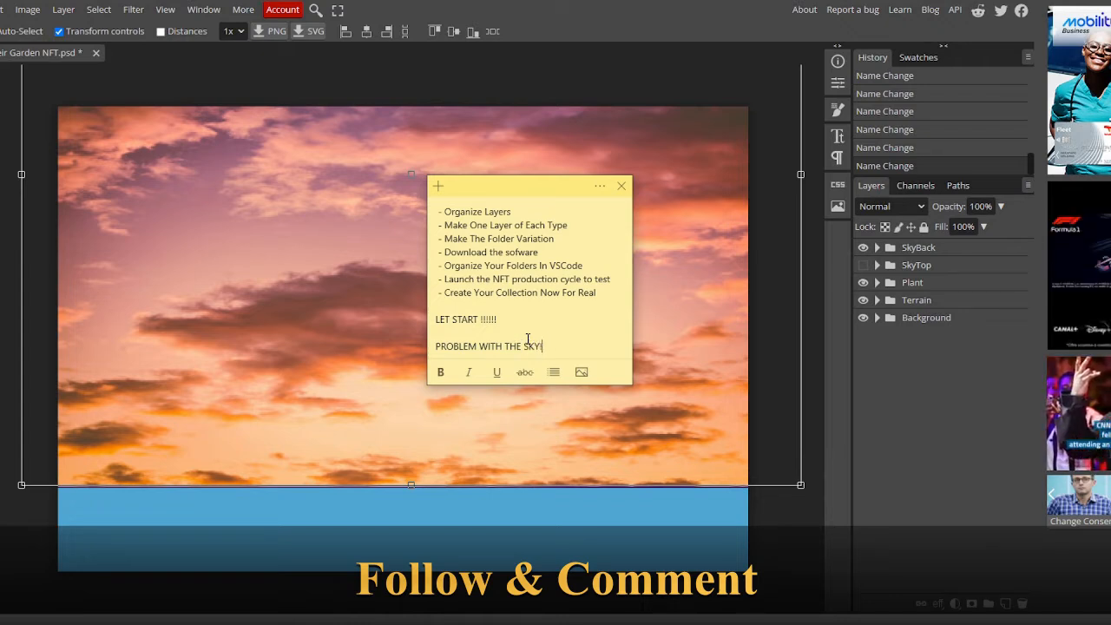
text(!!!)
key(Return)
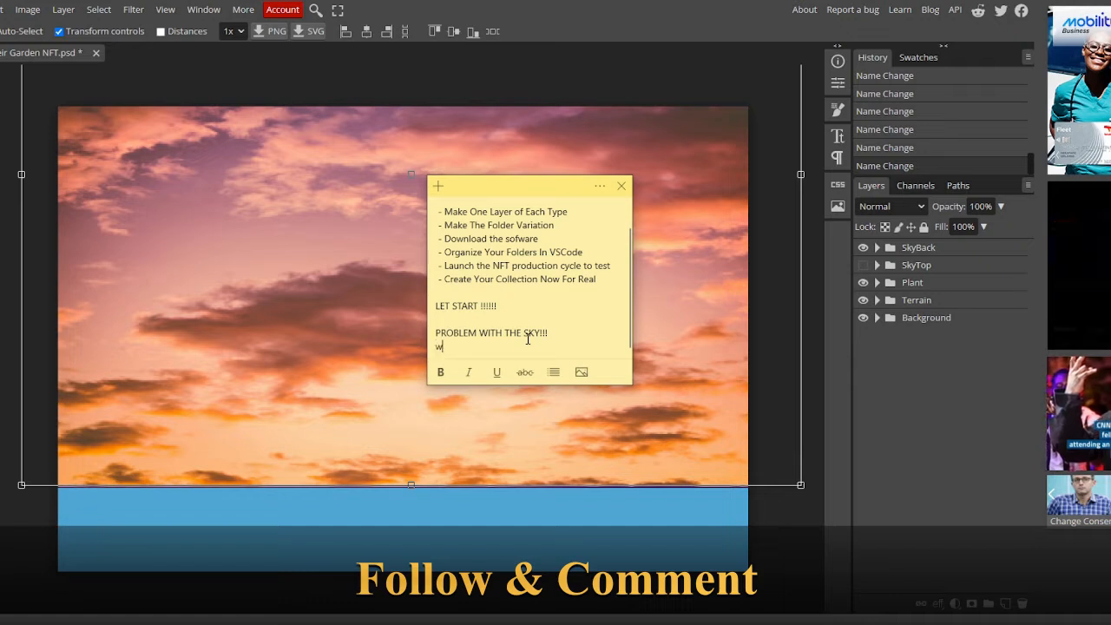
Step: Begin a sentence below the problem heading: "WE HAVE TO PUT SOME OF OUR SKY IMAGES IN A NEW FOLDER"
text(WE)
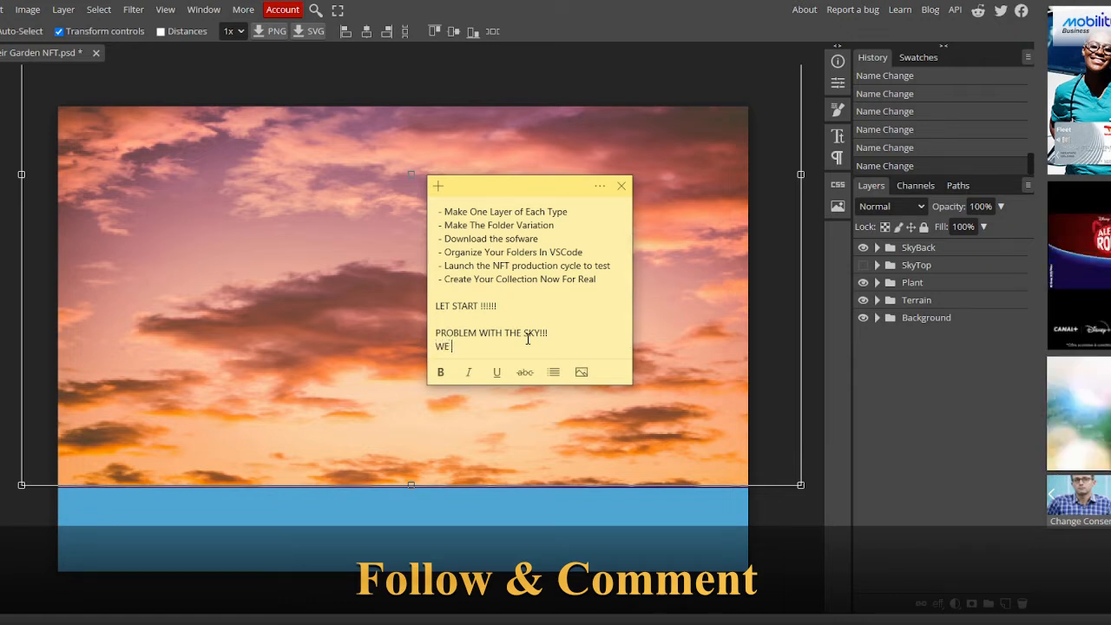
text( HAVE TO PU)
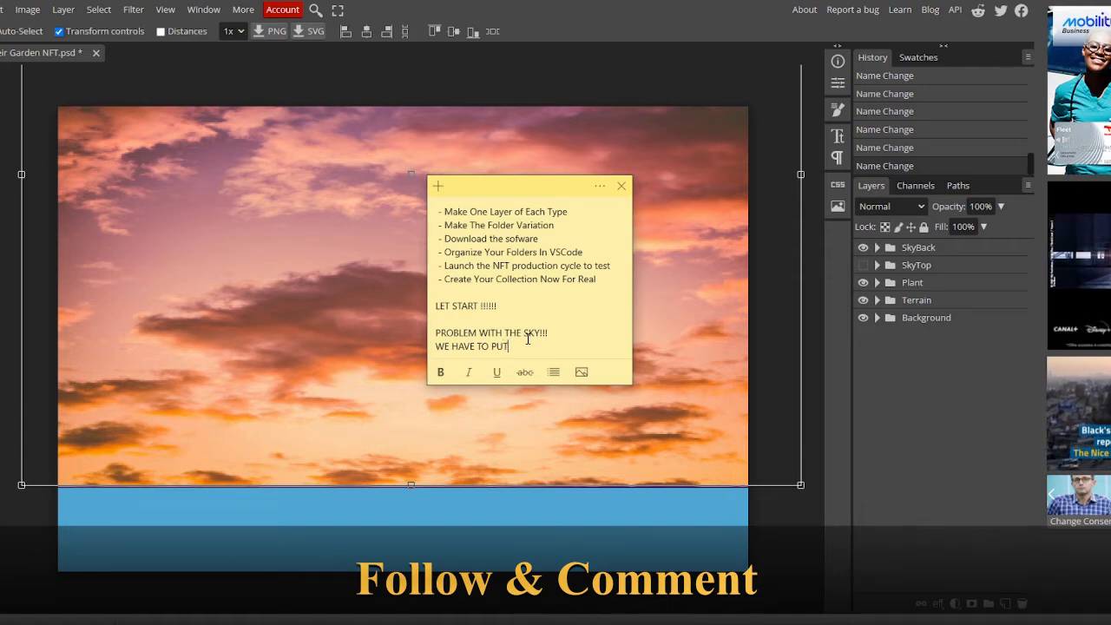
text(T )
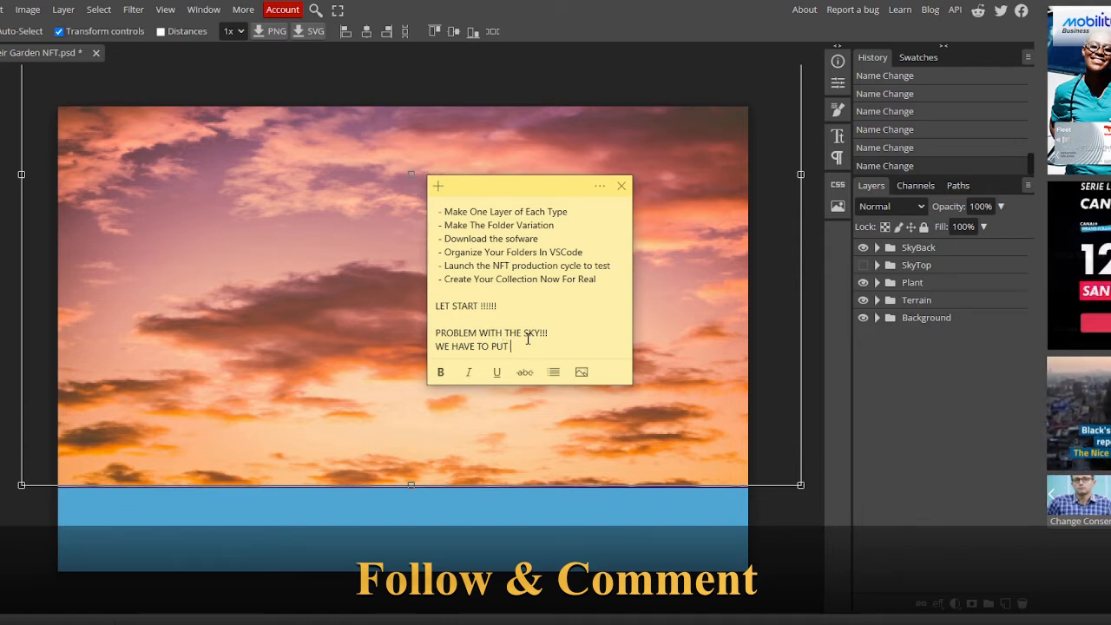
text(SOME OF OU)
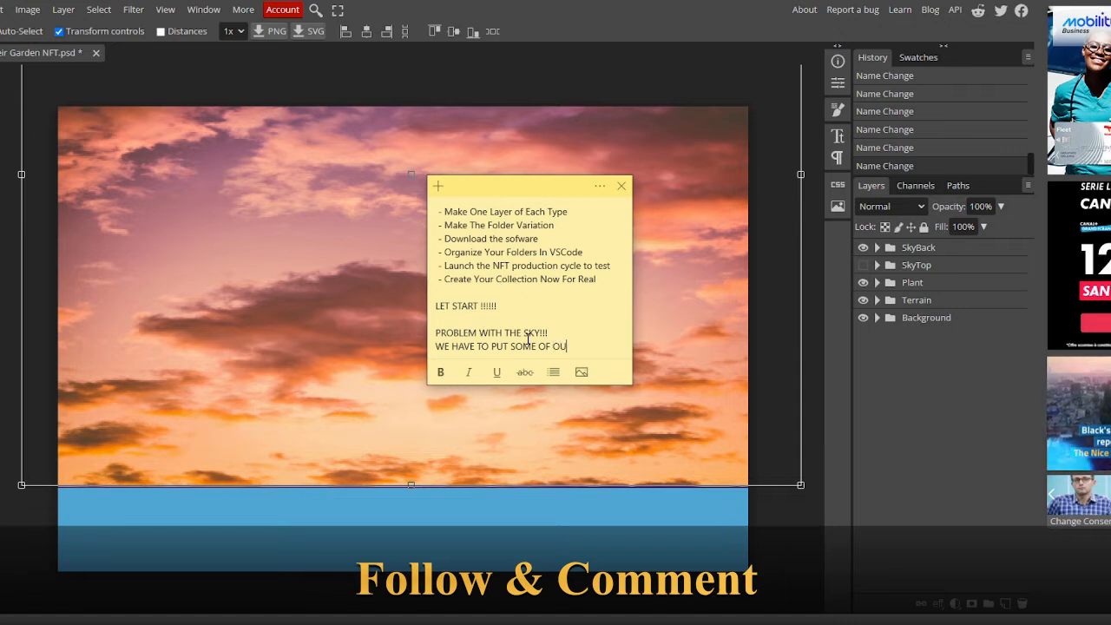
text(R SKY )
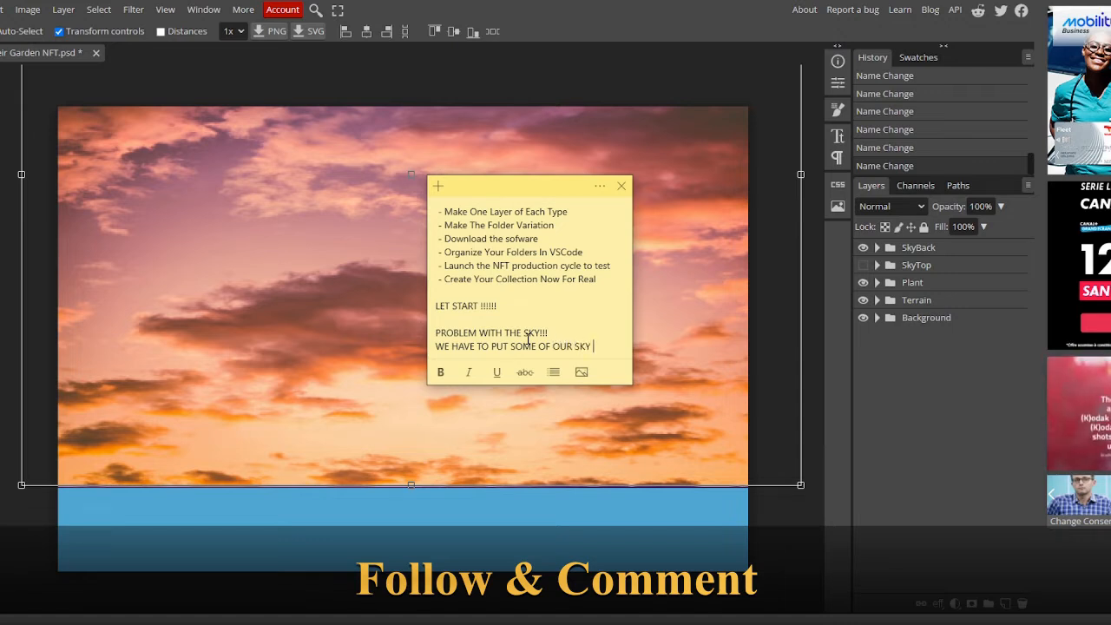
text(IMAGE)
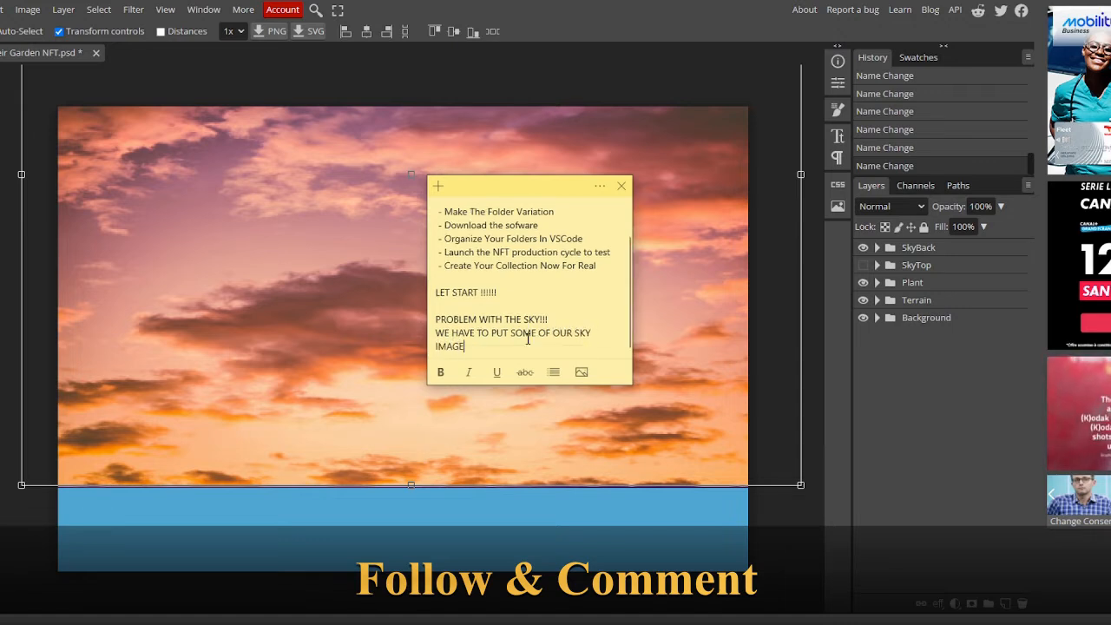
text(S IN A NE)
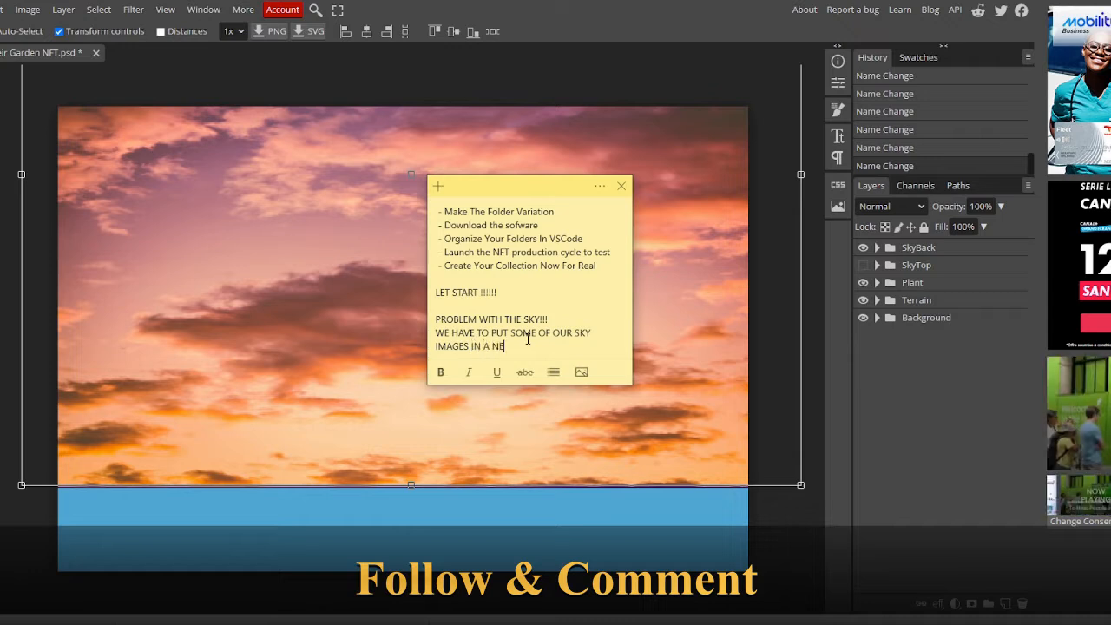
text(W FOLDE)
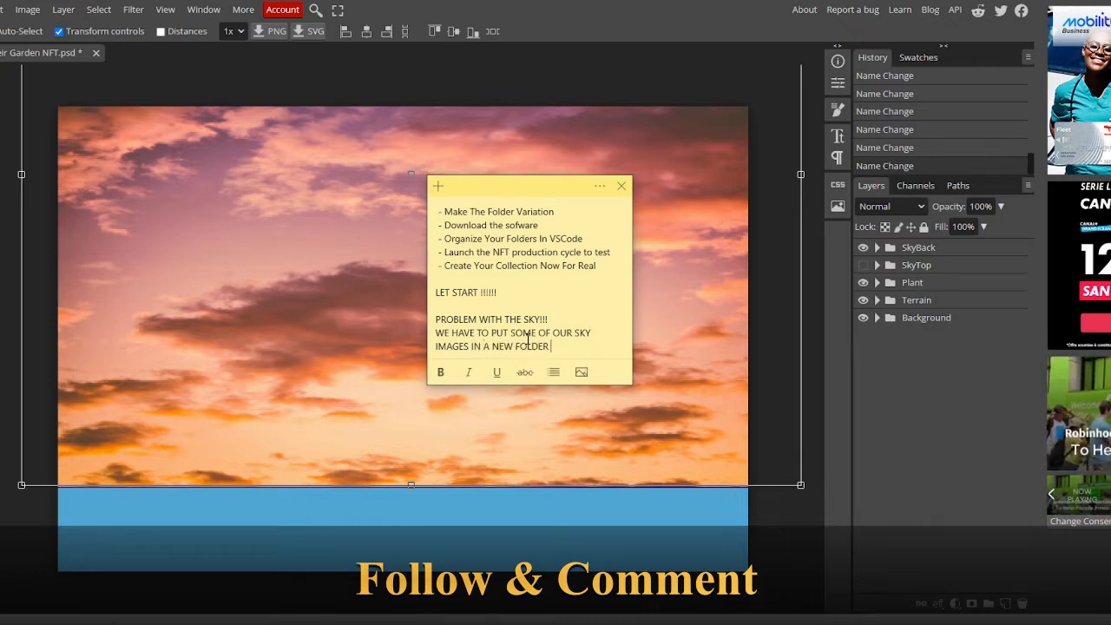
text(R )
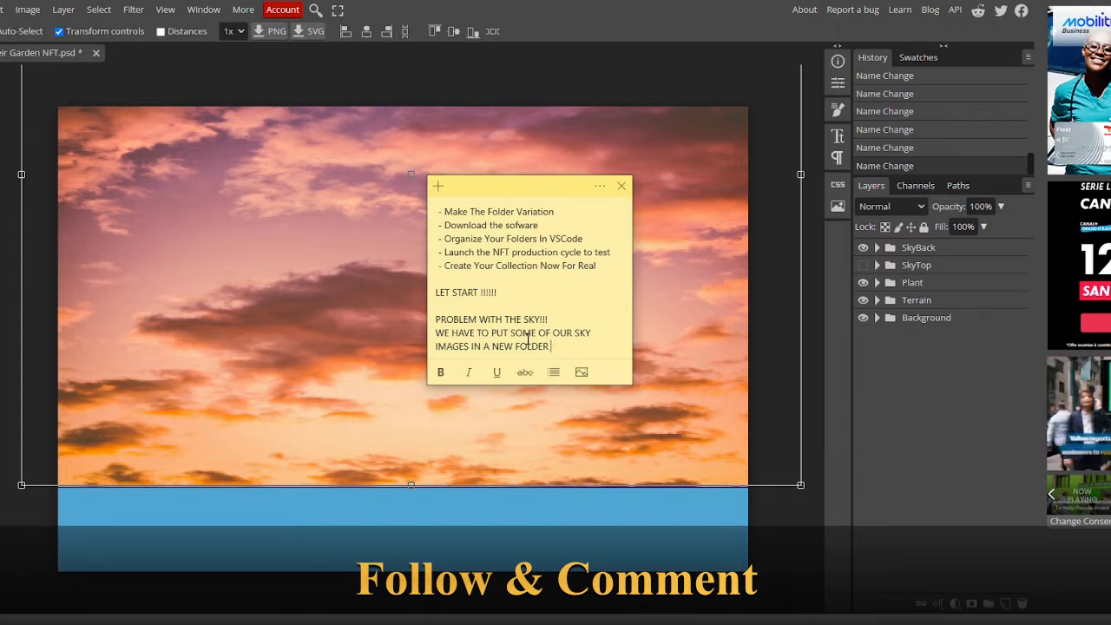
Step: Continue the note's sentence with "AND PLACE THOSE LAYERS JUST ON TOP OF THE BACKGROUND OOOOORRRRRR" and start a new line
text(AND PLA)
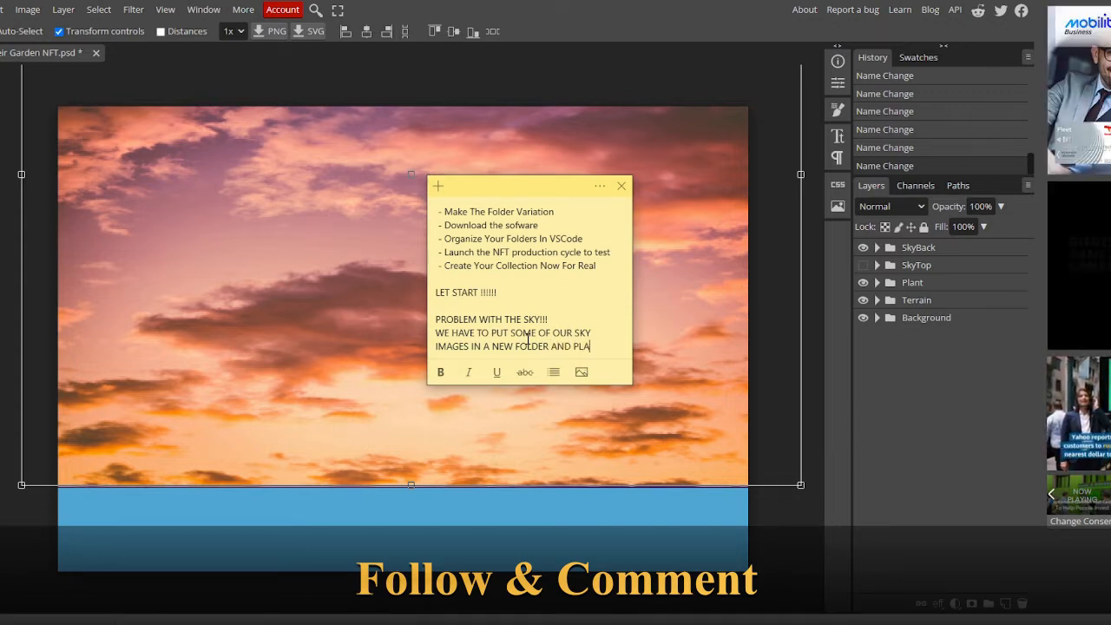
text(CE THOSE L)
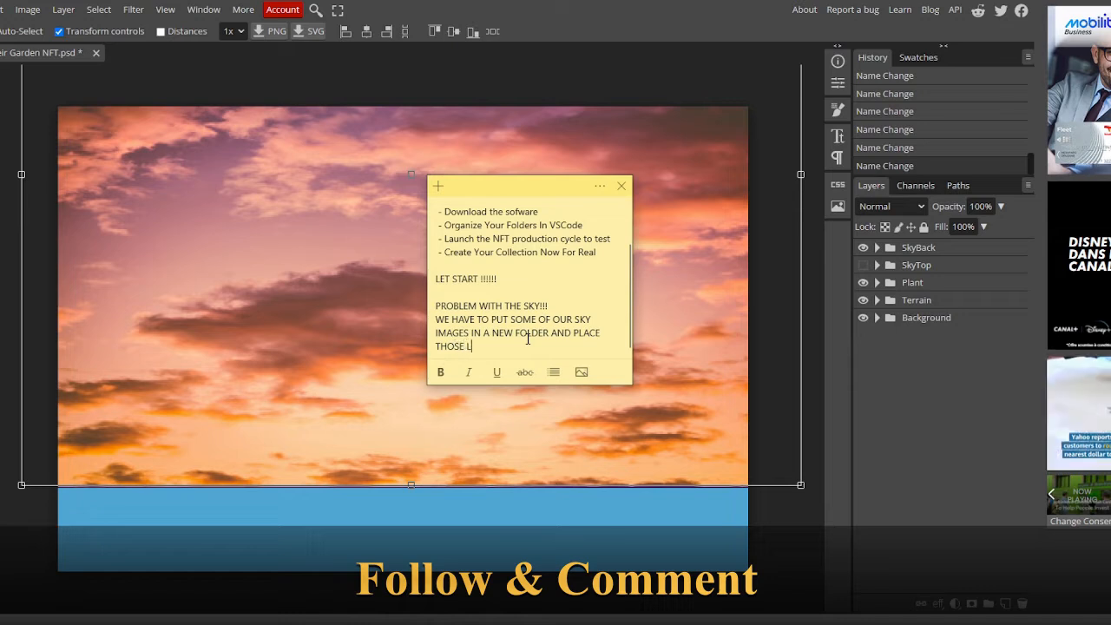
text(AYERS )
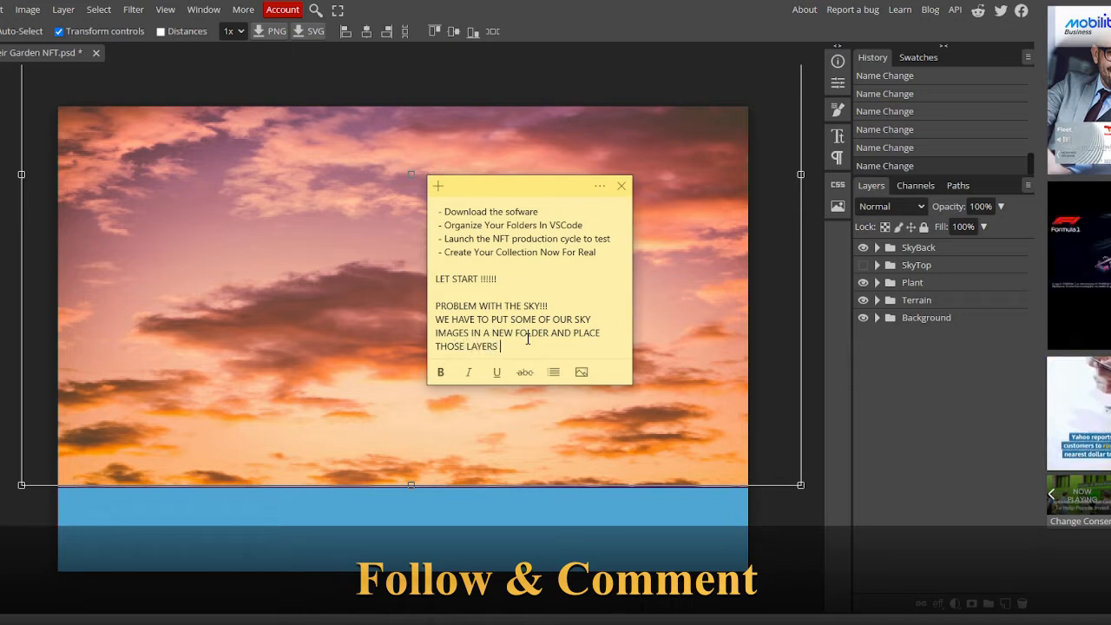
text(JUS)
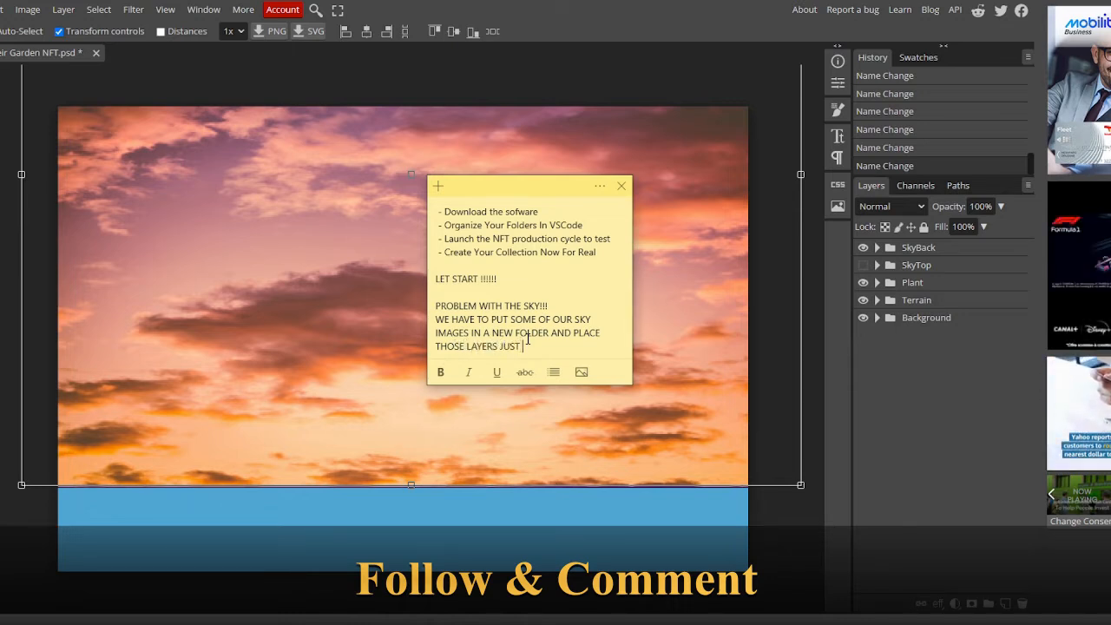
text(T ON)
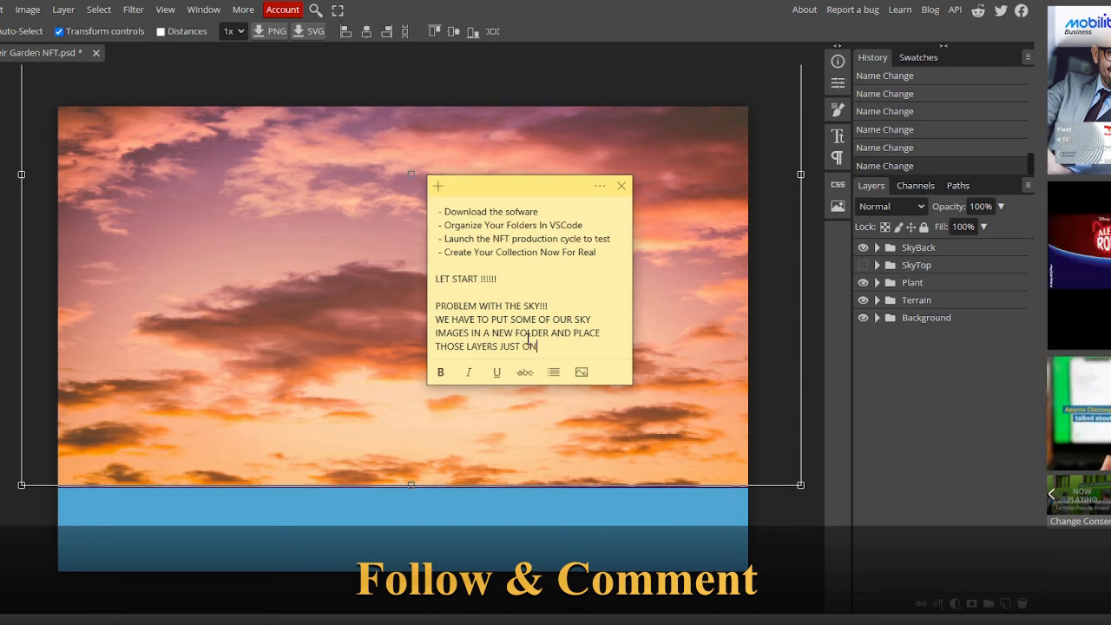
text( T)
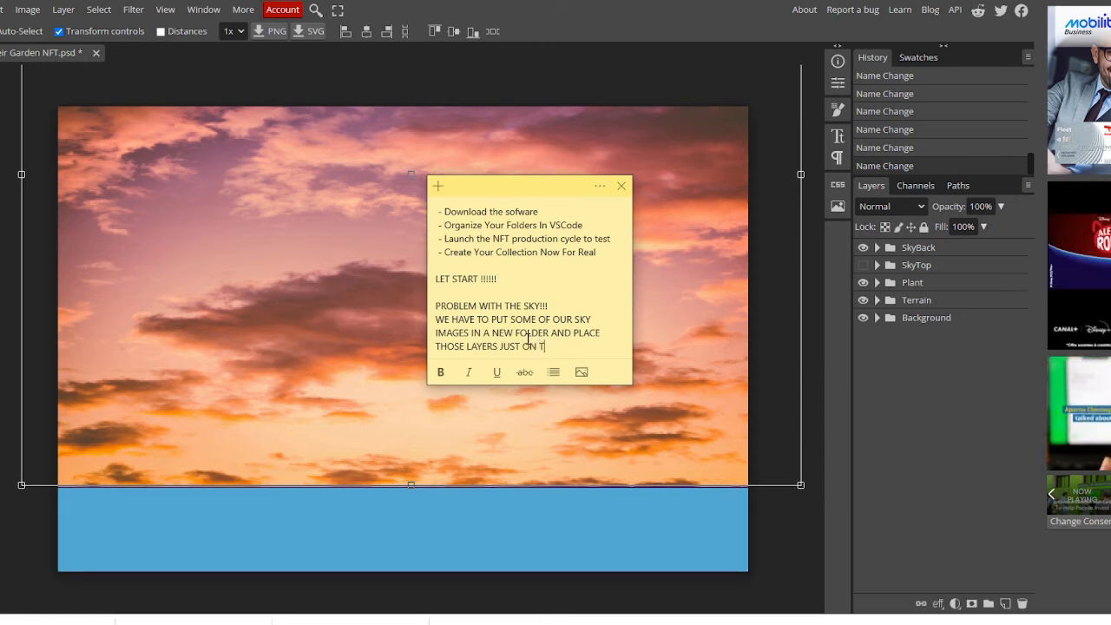
text(OP OF THE BA)
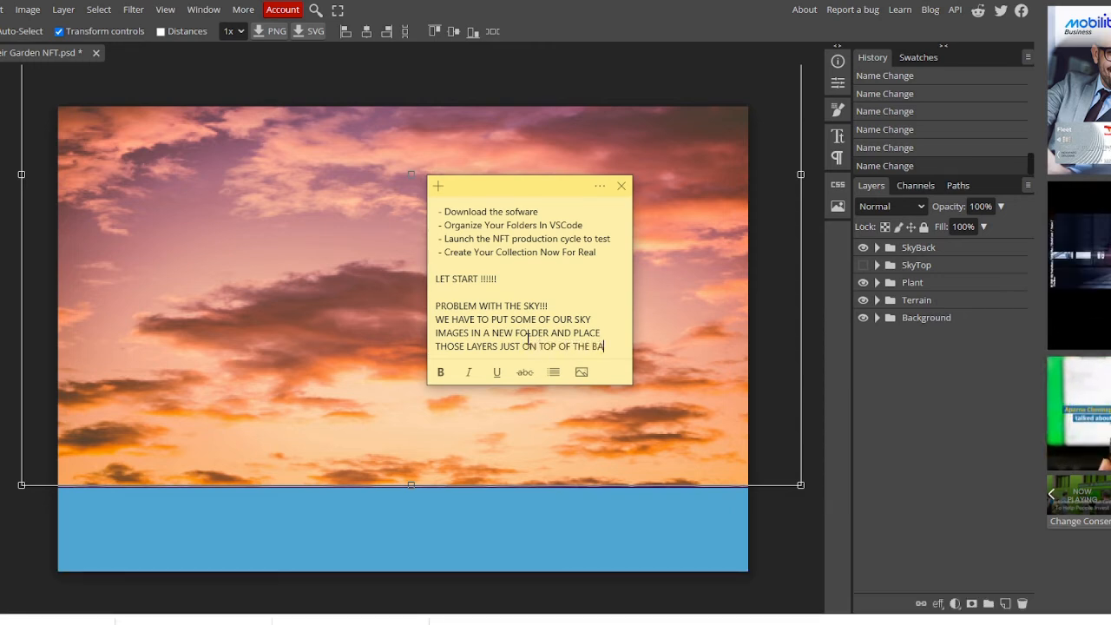
text(CKGROU)
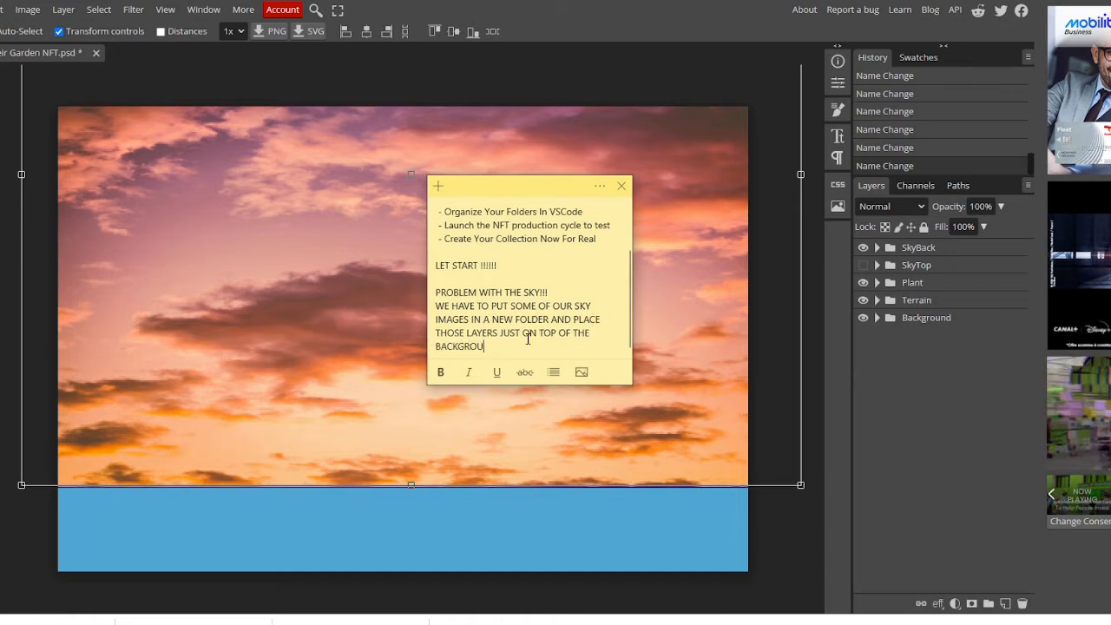
text(ND)
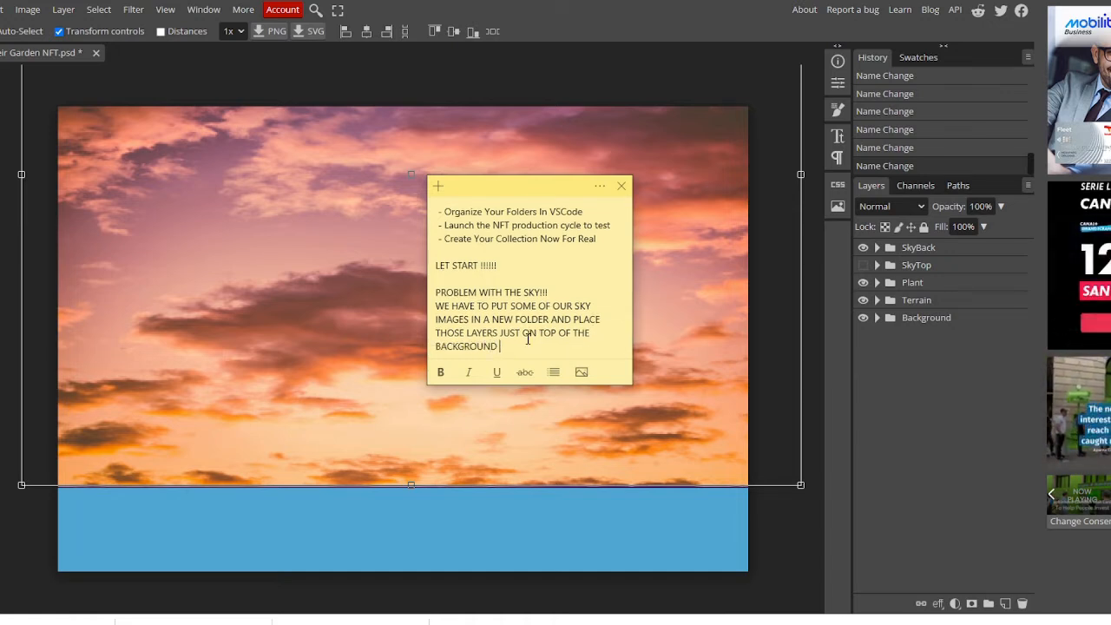
text( OOOORRRRRR)
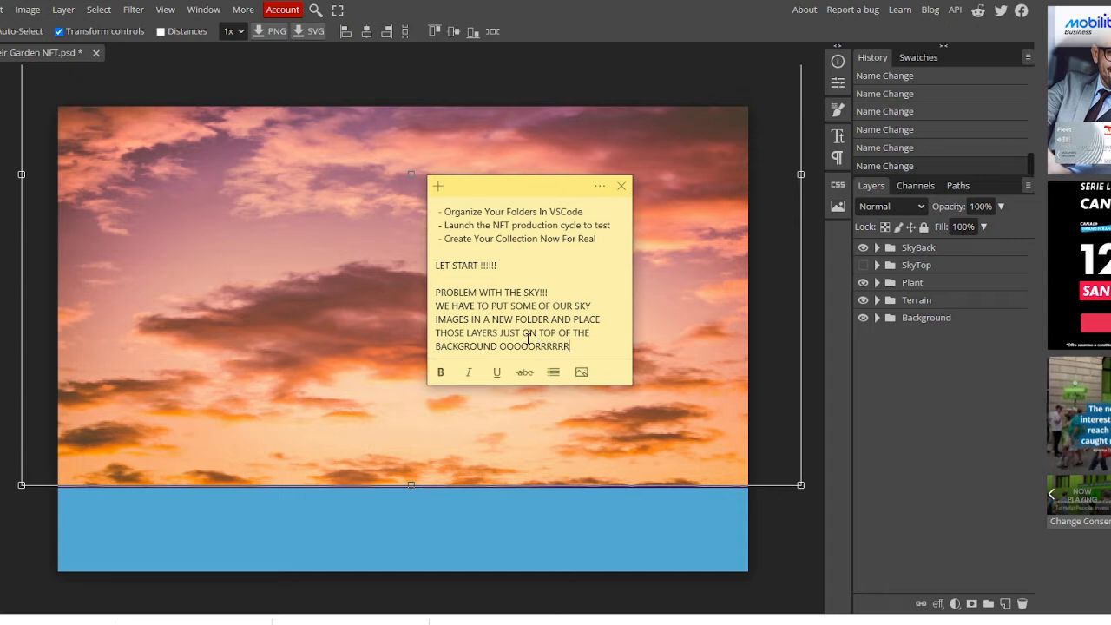
key(Return)
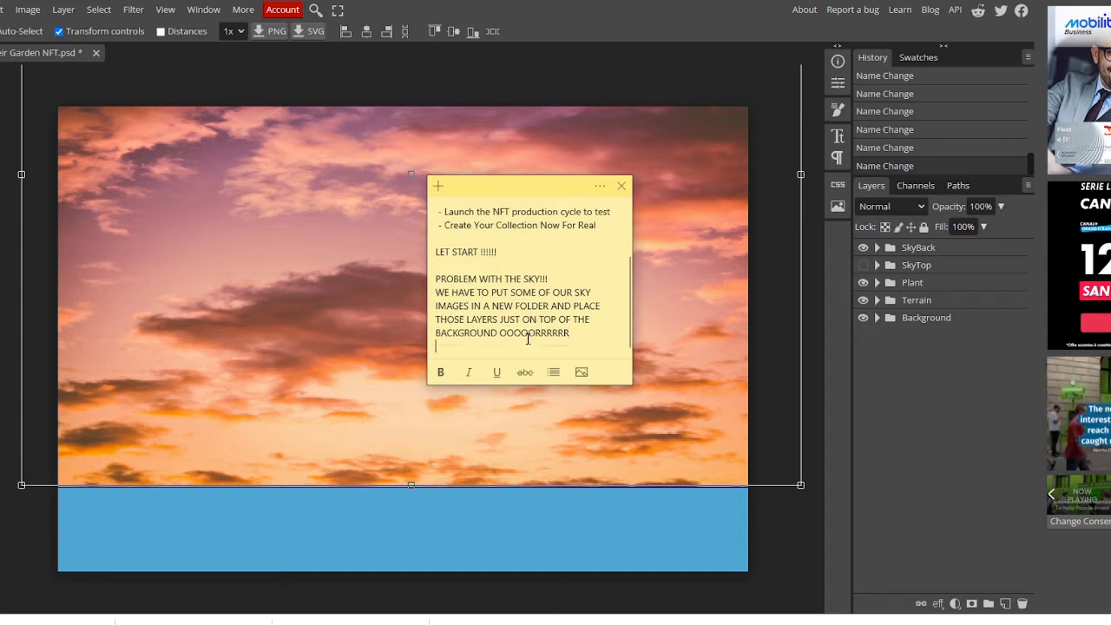
Step: Add the alternative "JUST PUT THEM IN THE BACKGROUND FOLDER ......" to the note and start a new line
text(JUST P)
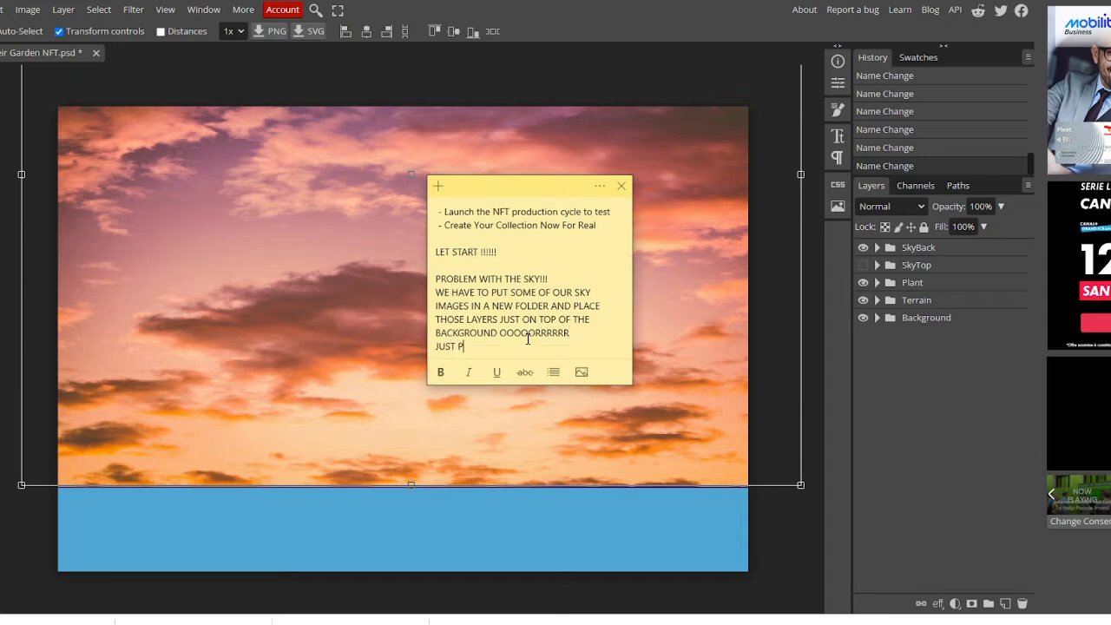
text(UT THEM IN )
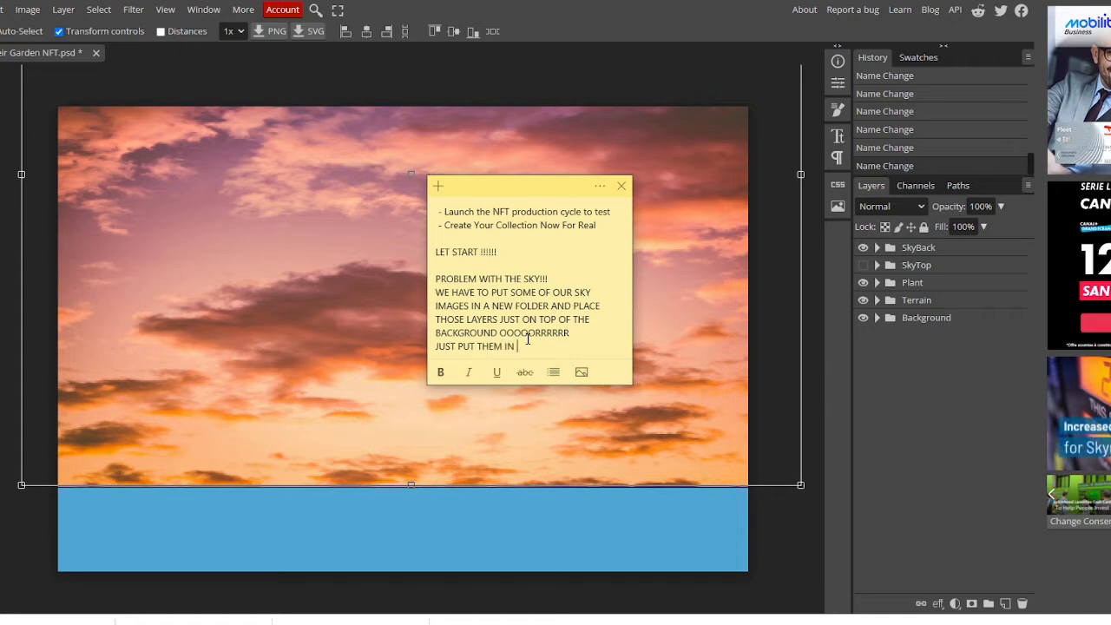
text(THE BACKGROUND )
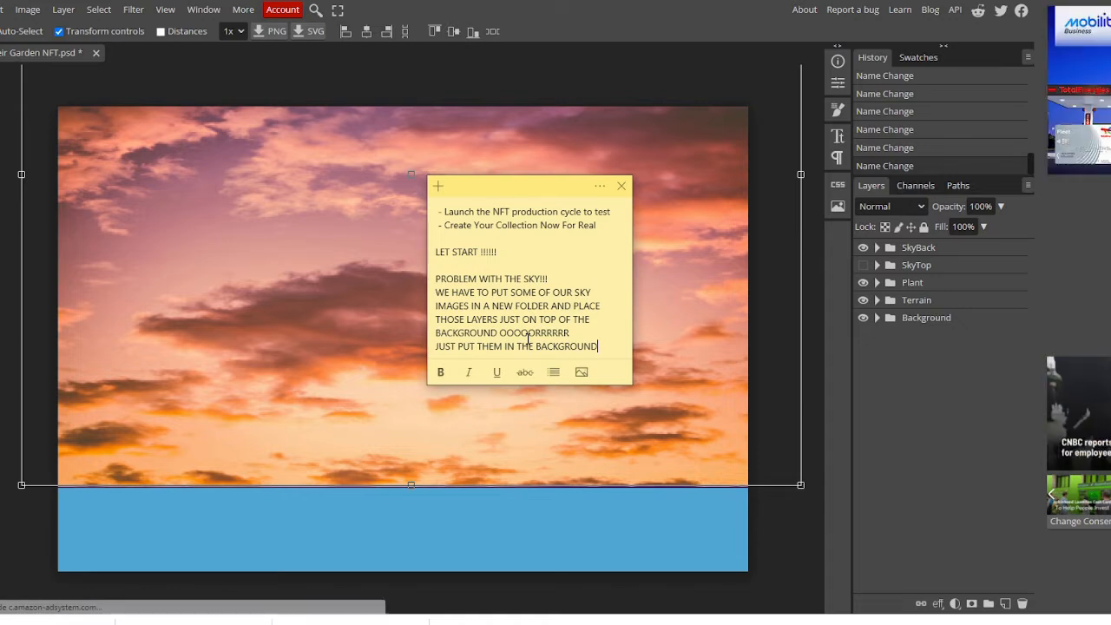
text(FOLDER)
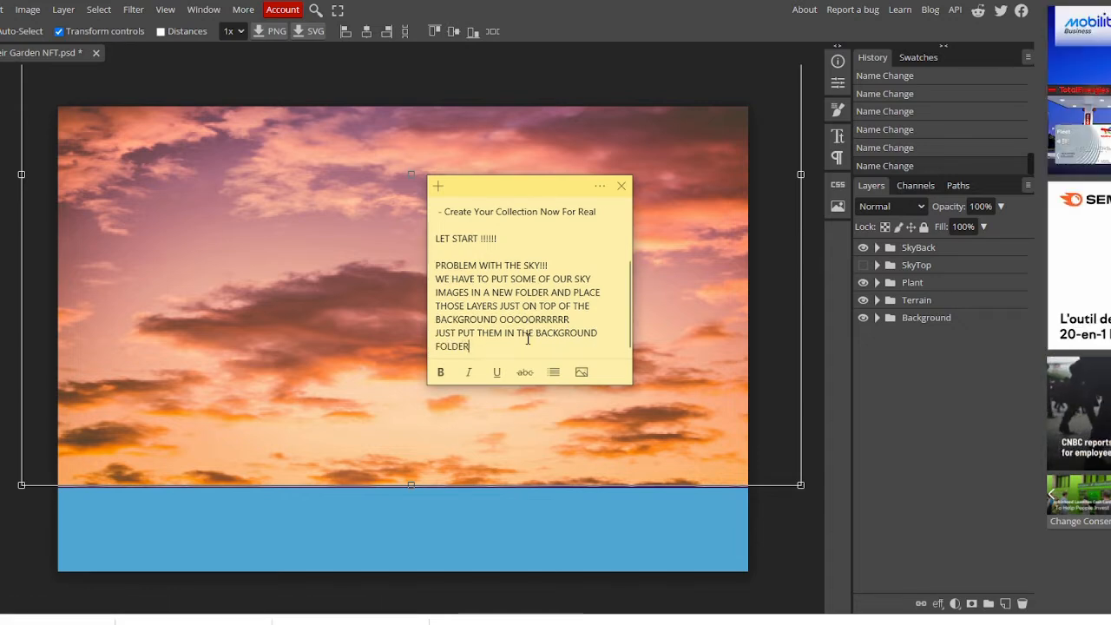
text( ::::)
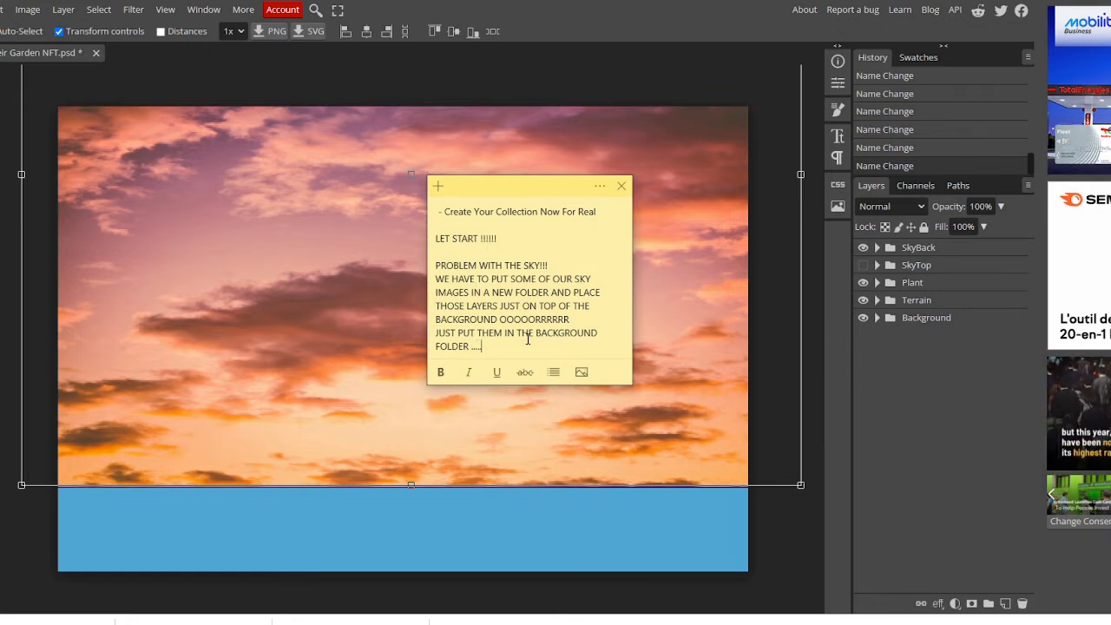
key(Return)
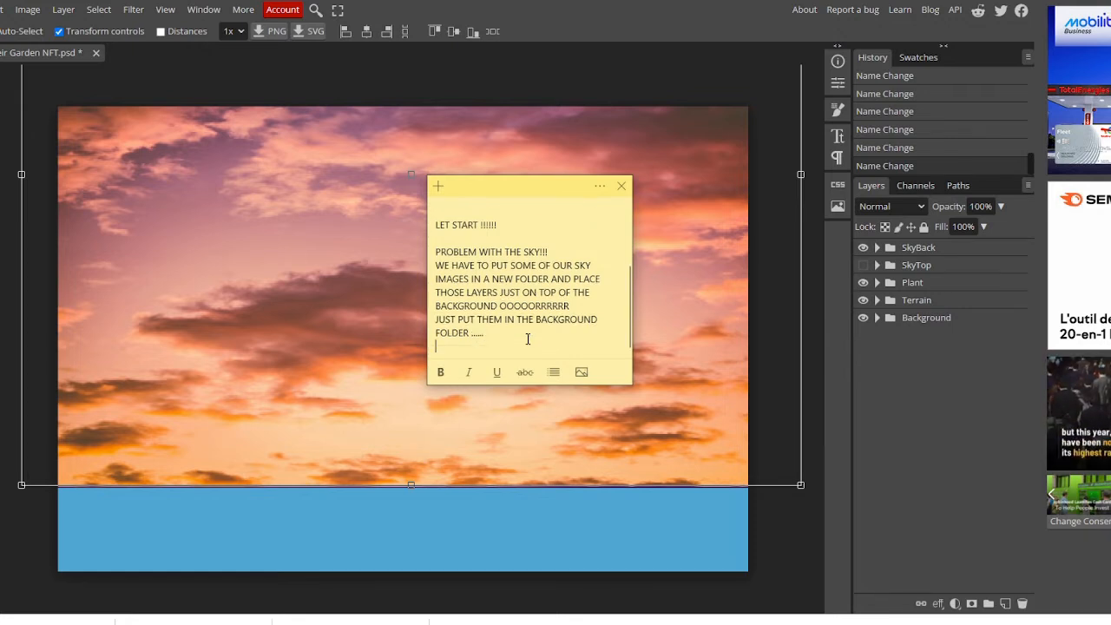
Step: Start a new sentence in the note reading "IT IS EASIER LIKE THAT SO FOR THIS TUTORIAL"
text(IT IS EAS)
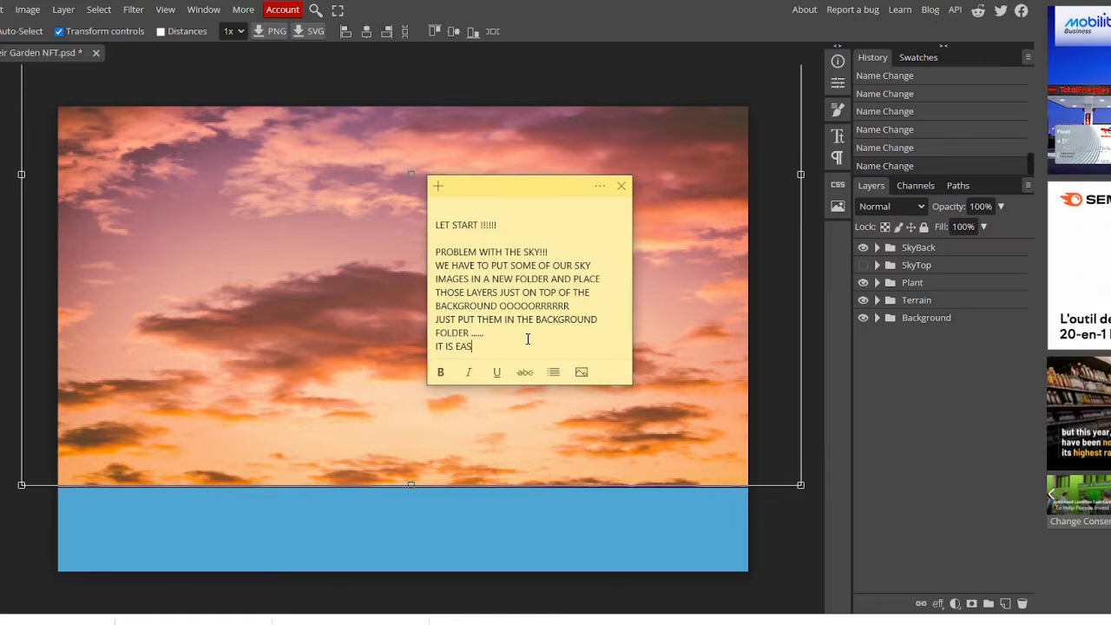
text(IER LIKE T)
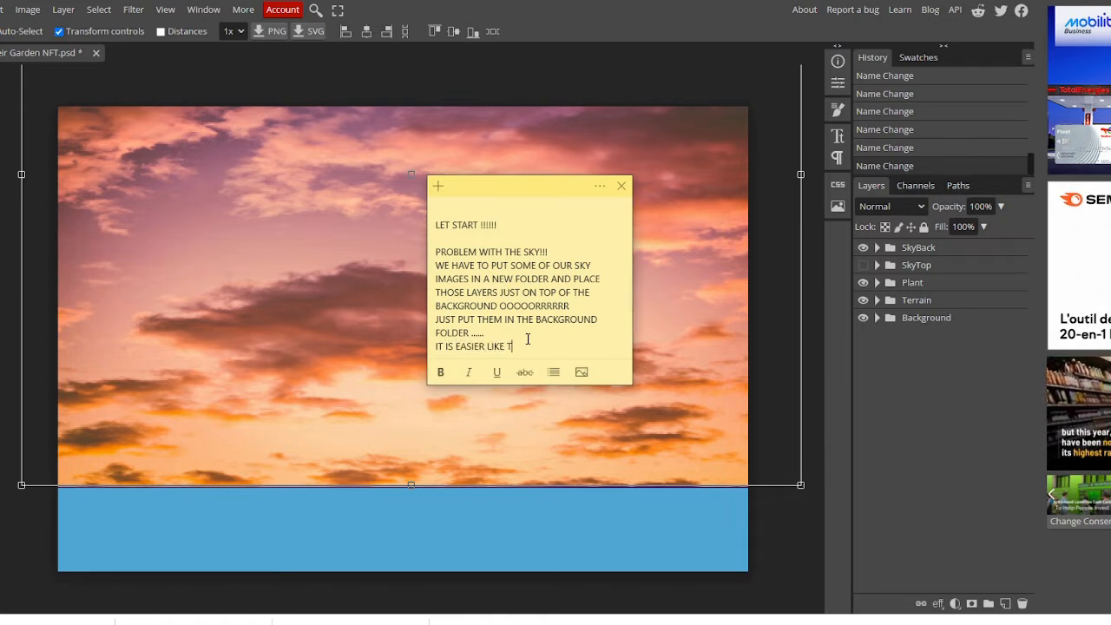
text(HAT SO FOR TH)
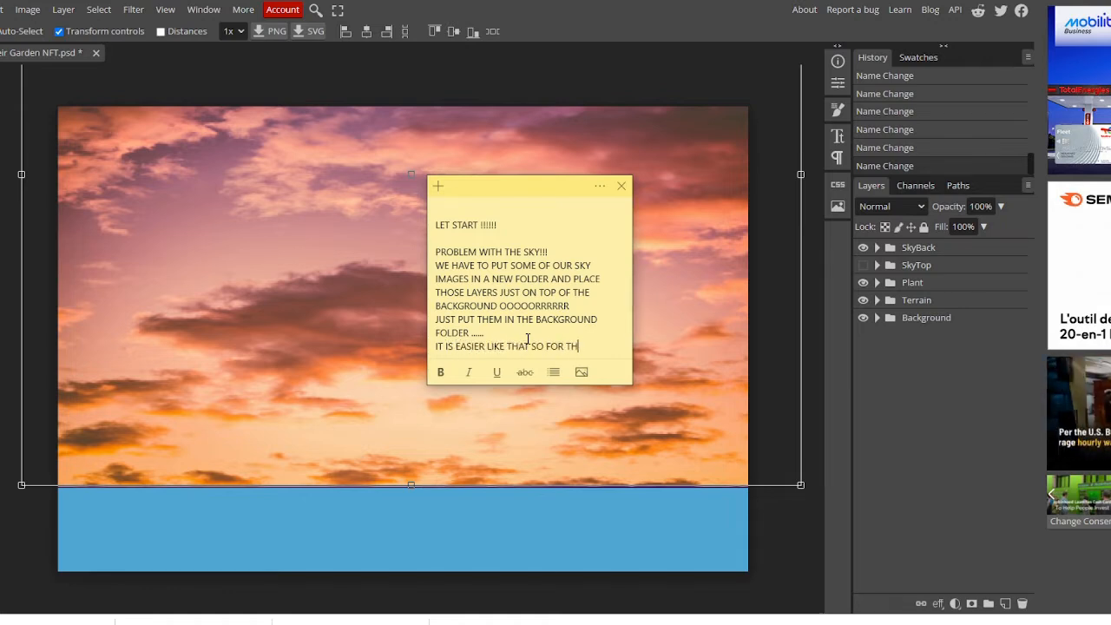
text(IS TUTORI)
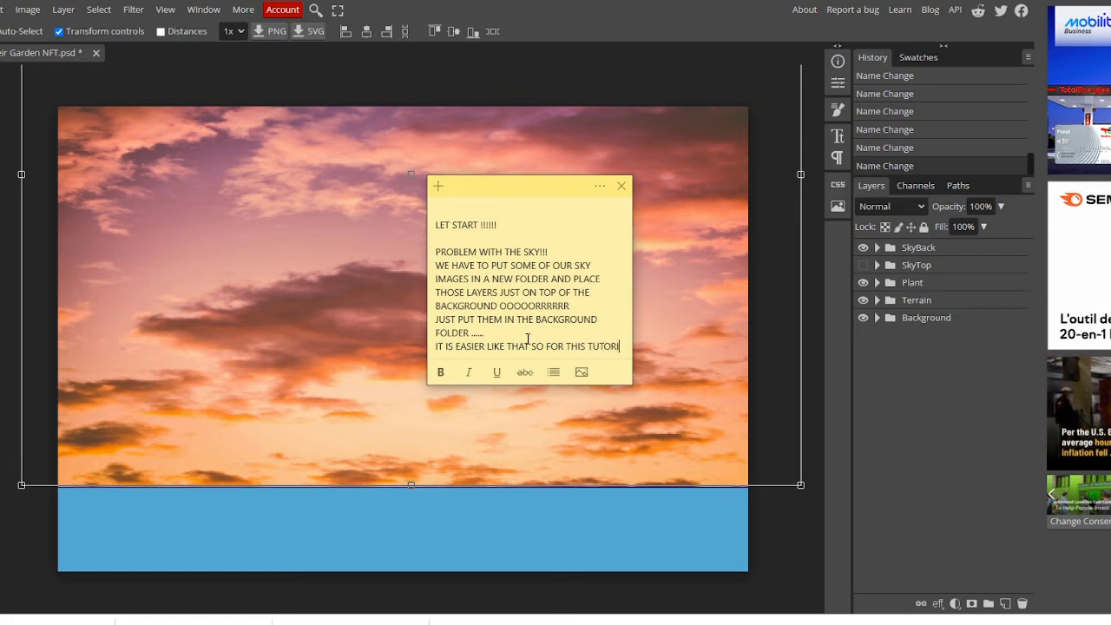
text(AL)
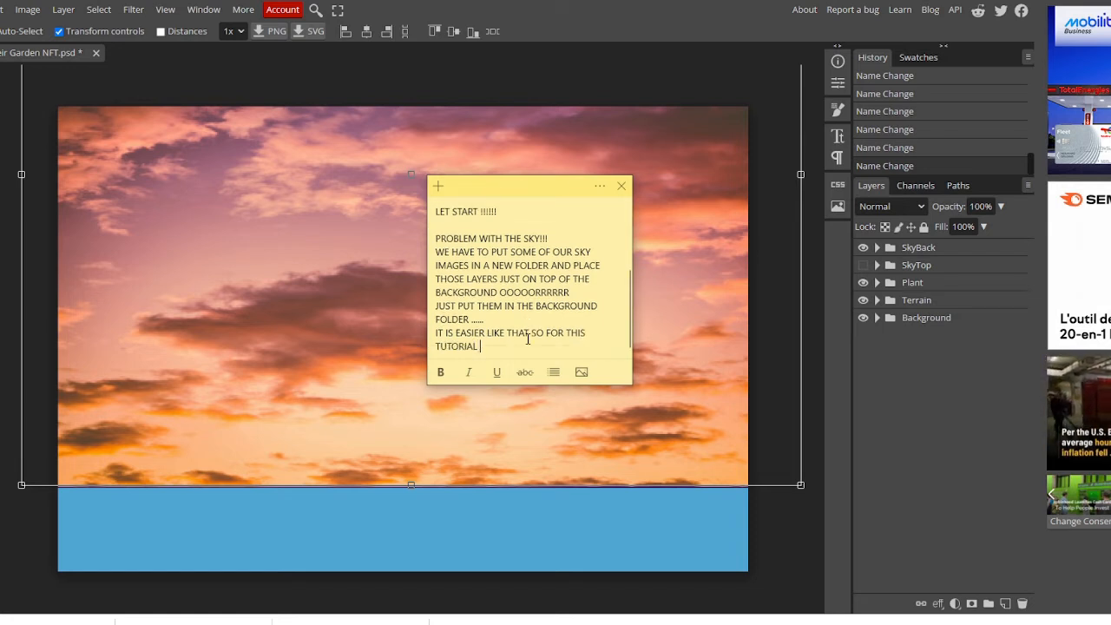
Step: Finish the note's sentence with "WE ARE GOING TO PUT IT PART OF THE BACKGROUNDS LAYERS...." and start a new line
text( WE ARE GO)
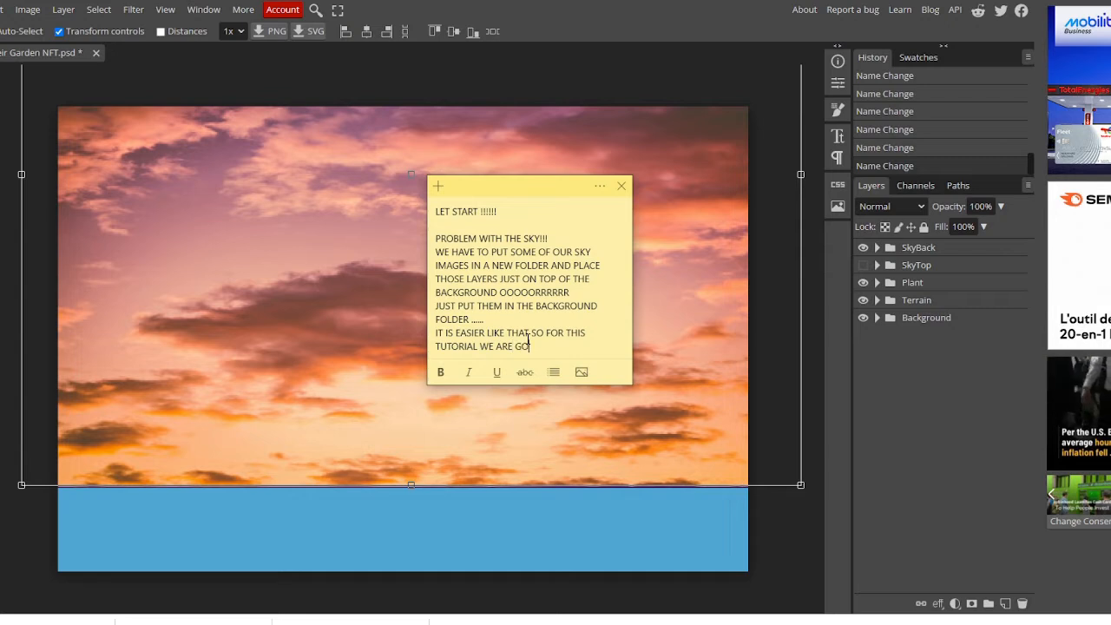
text(ING TO PUT IT PART OF THE)
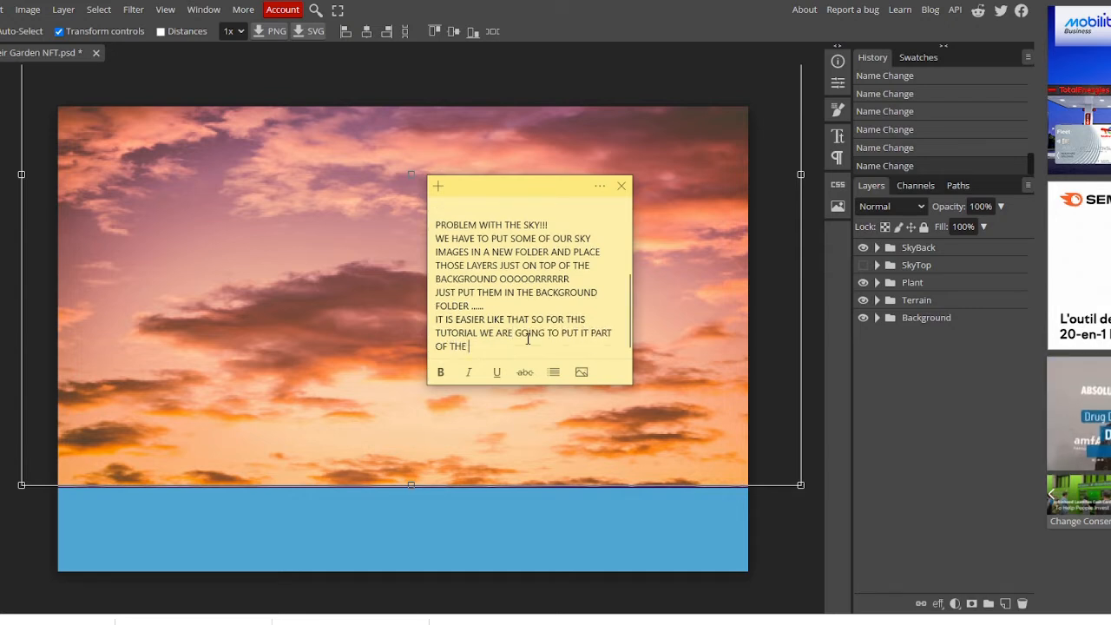
text( BACK)
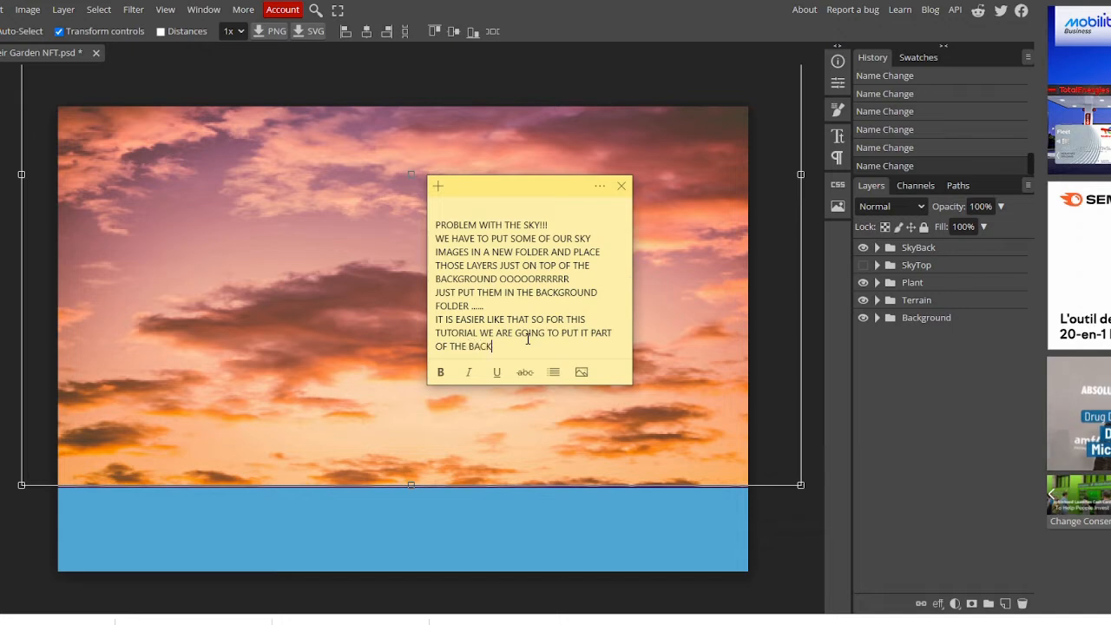
text(GROUNDS LA)
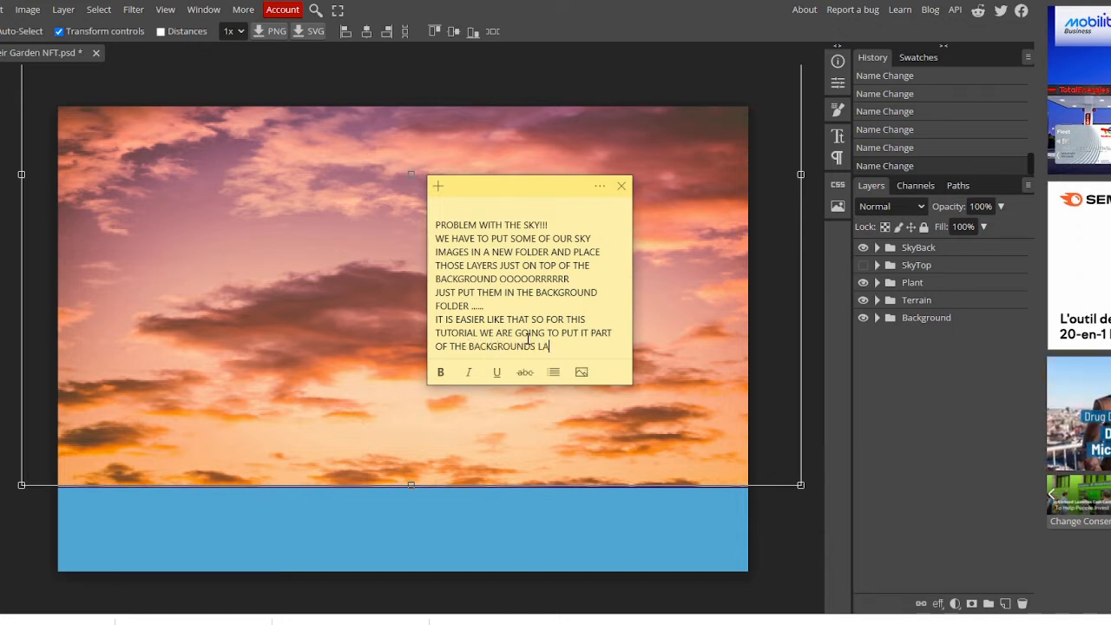
text(YERS..)
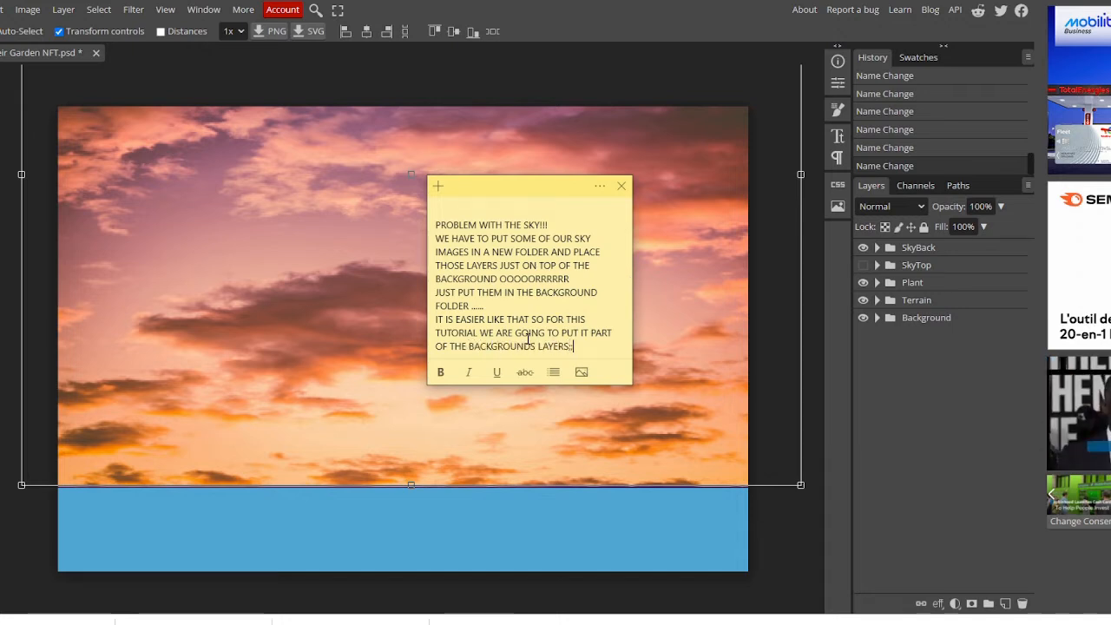
text(.)
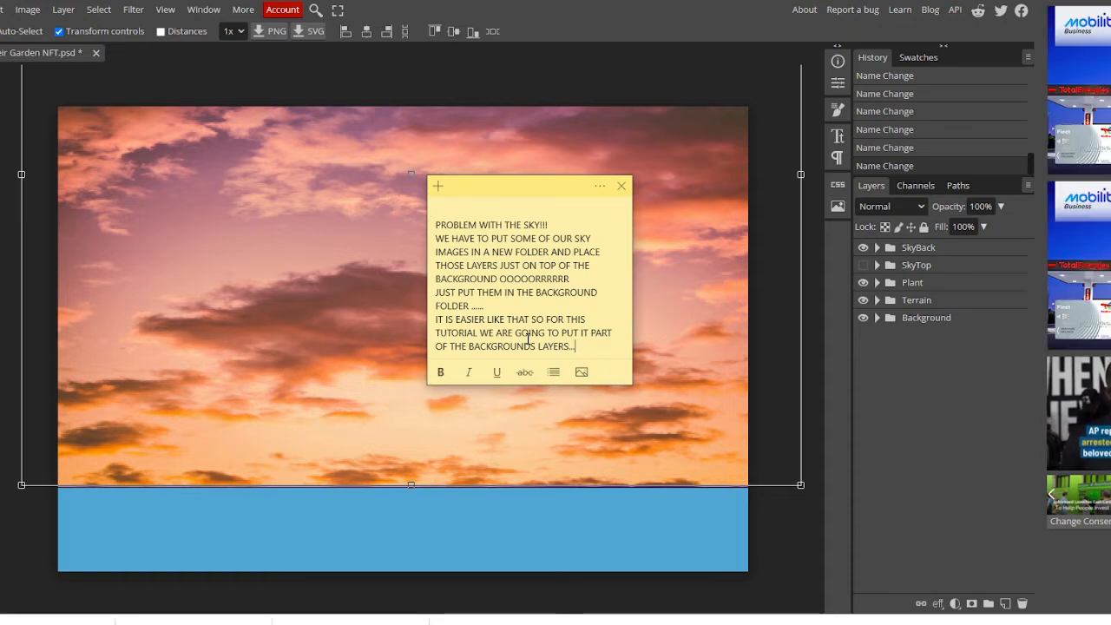
text(.)
key(Return)
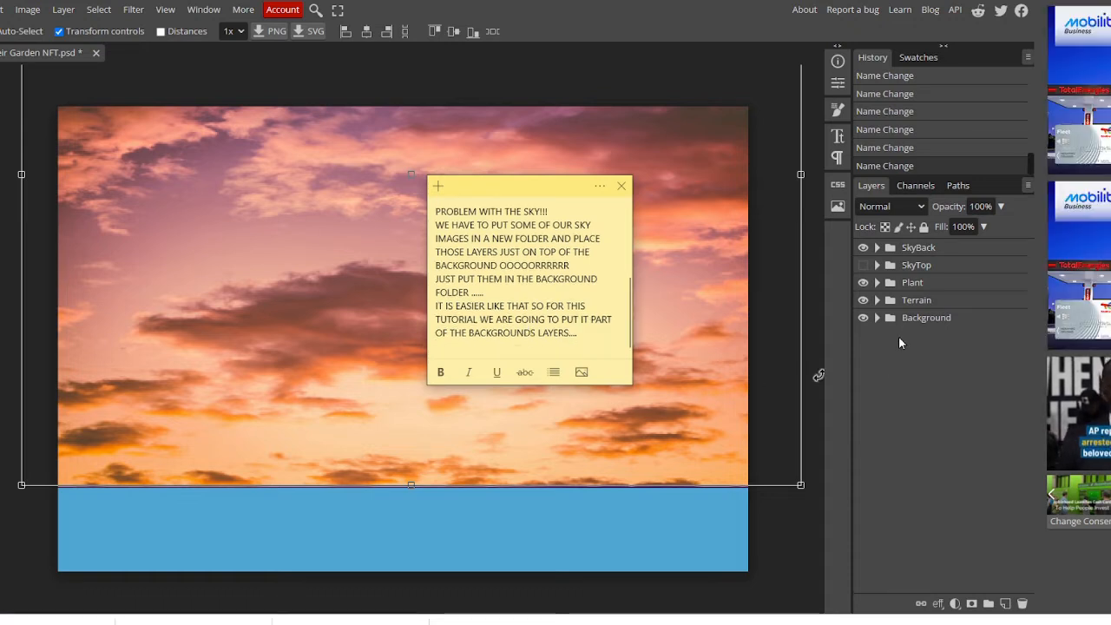
Step: Return to the Weird Garden NFT document in Photopea and make the SkyTop folder visible
click(941, 359)
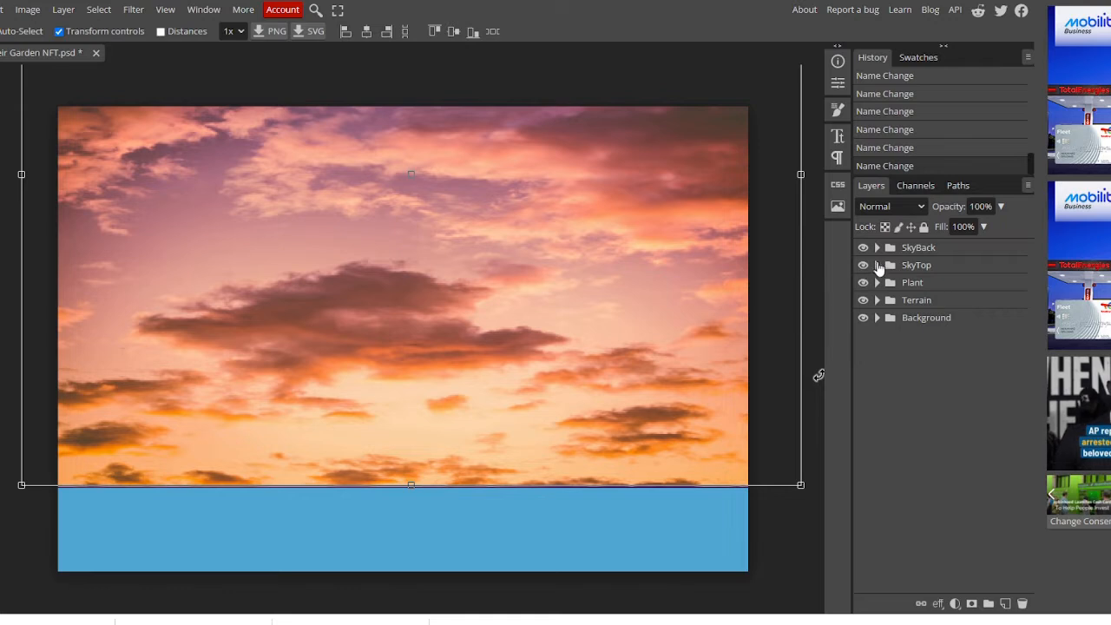
click(913, 274)
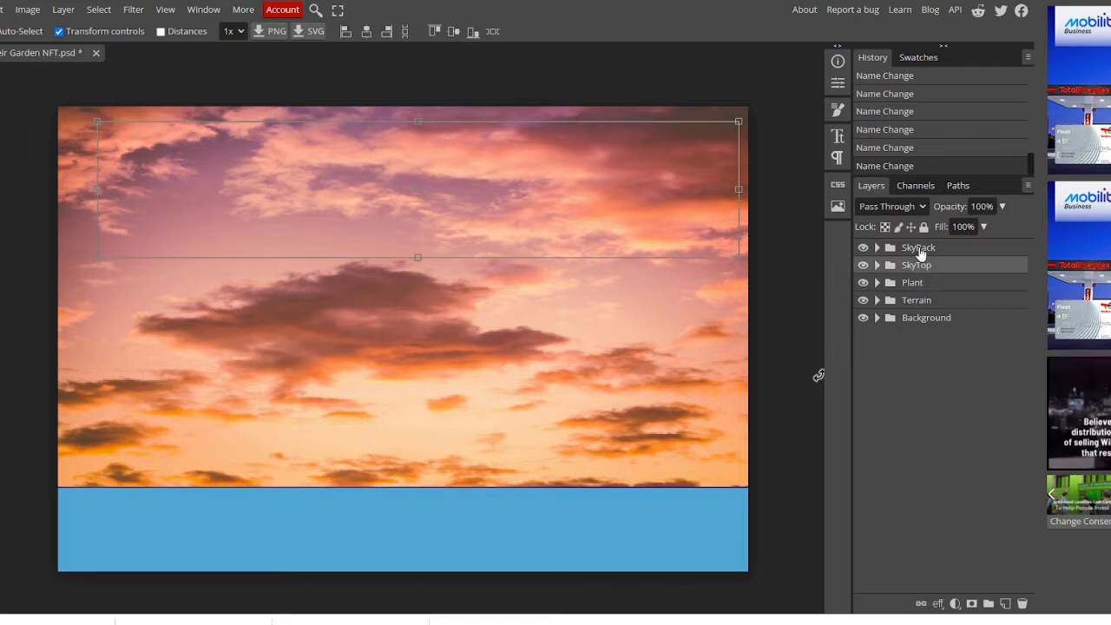
click(921, 252)
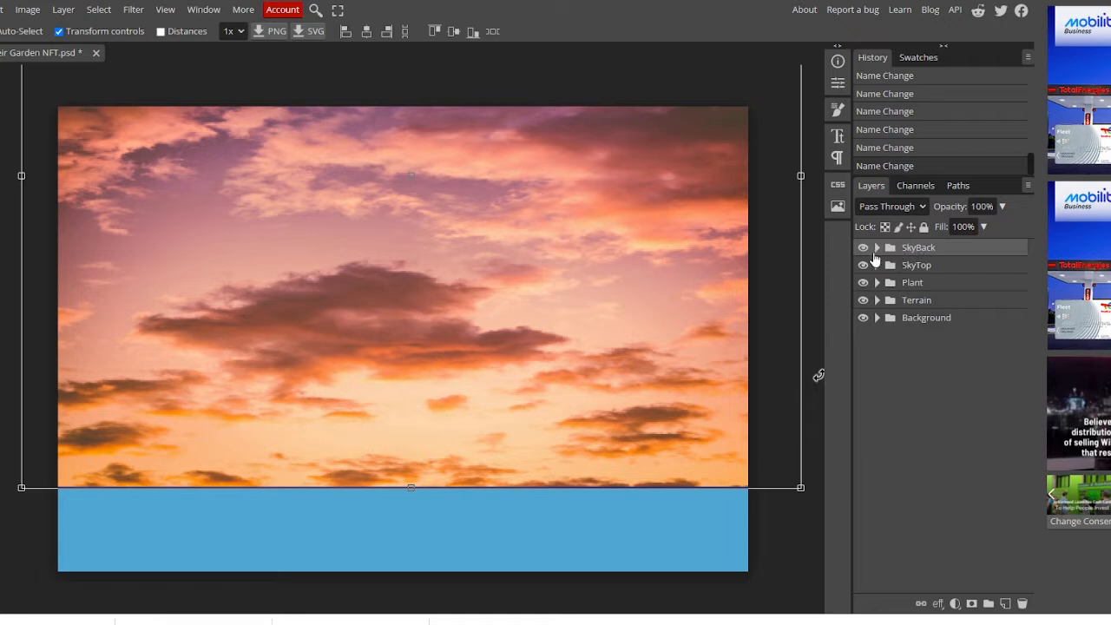
Step: Move all five layers from SkyBackRed to SkyBackViolet out of the SkyBack folder into the Background folder and check its contents
click(876, 248)
click(926, 270)
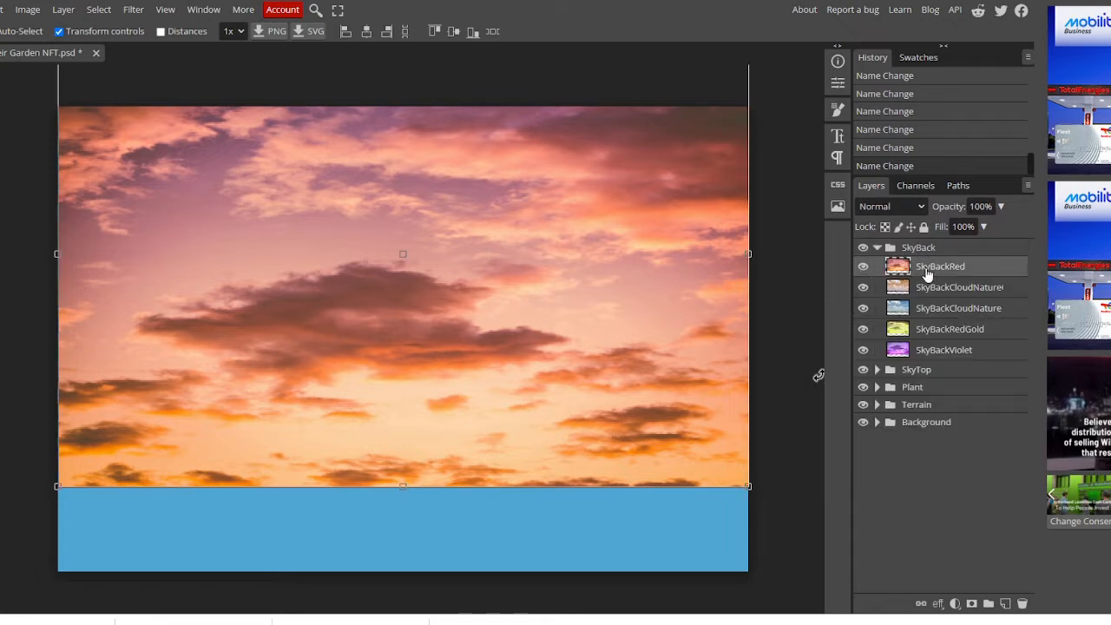
shift+click(934, 350)
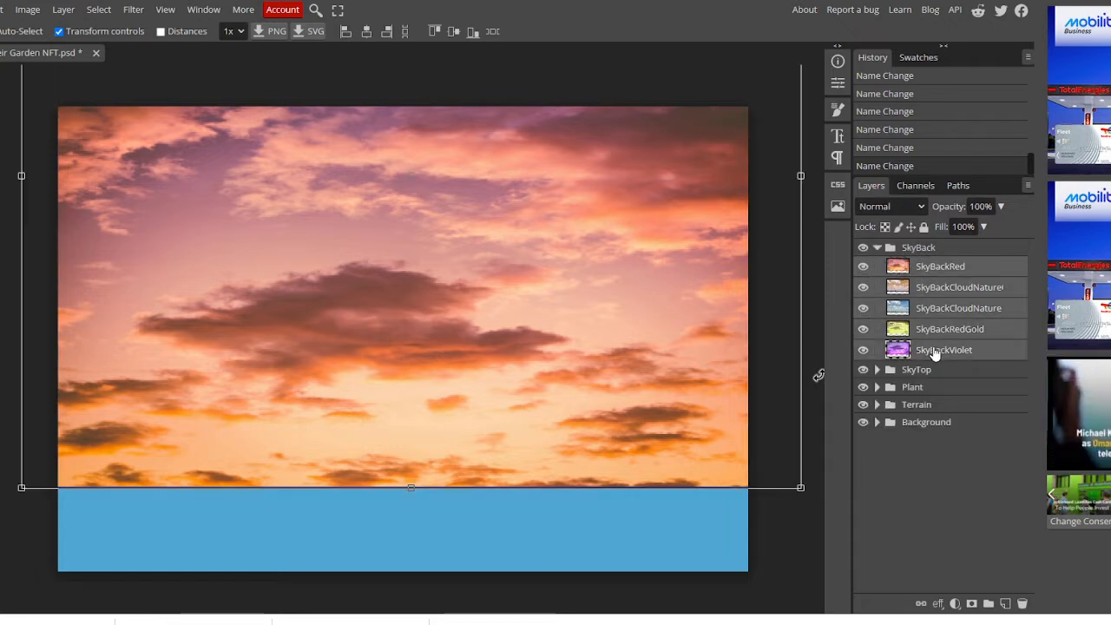
drag(943, 290, 936, 415)
drag(939, 356, 930, 423)
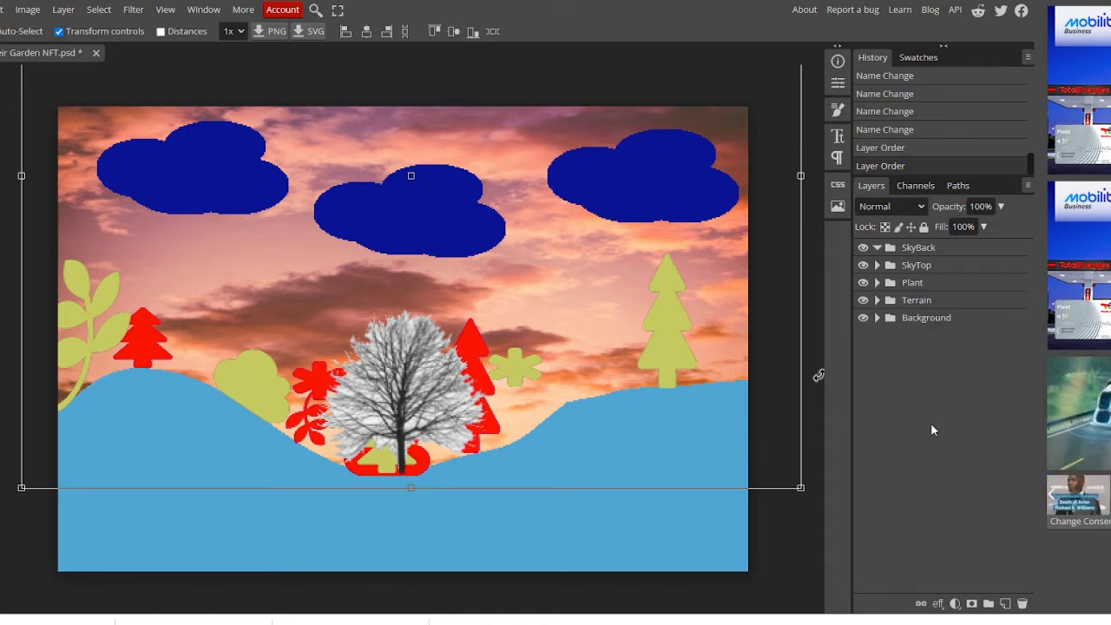
click(877, 318)
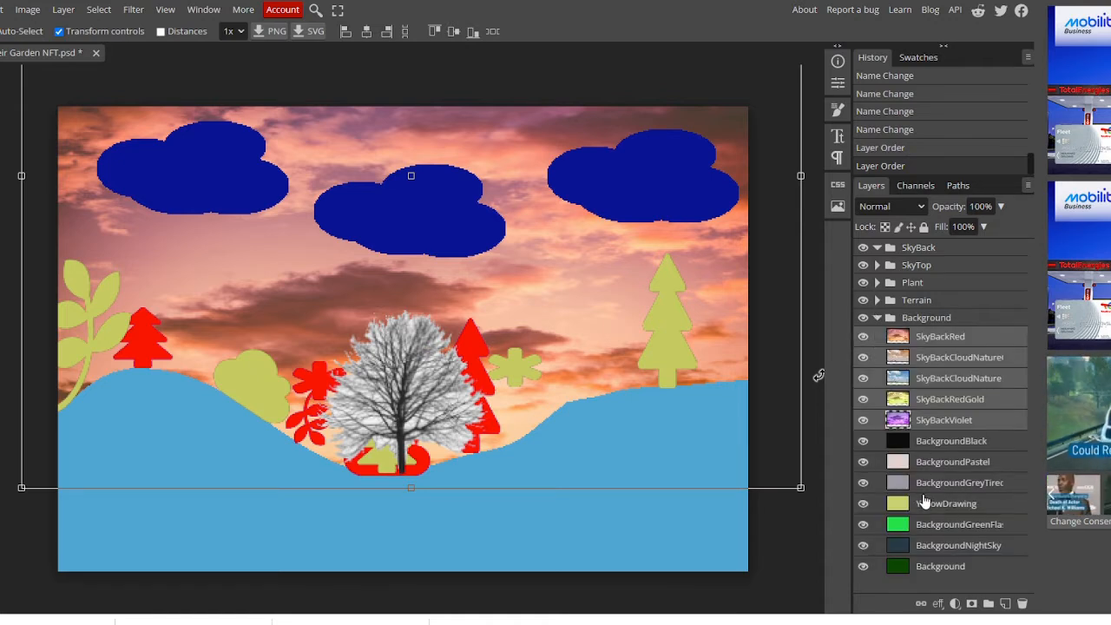
click(877, 318)
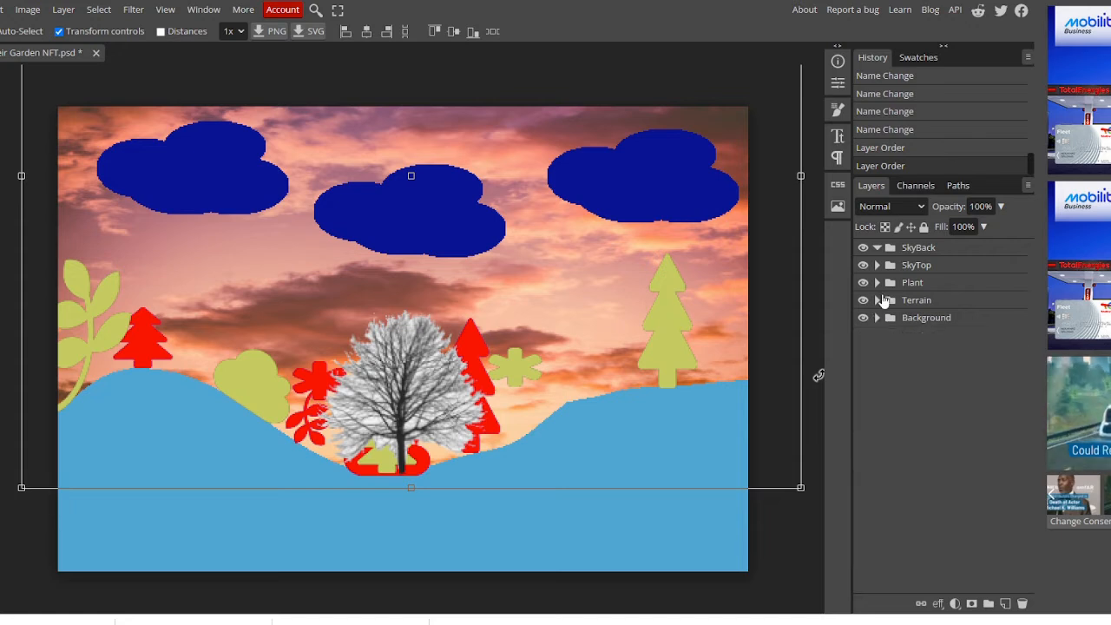
Step: Delete the emptied SkyBack folder
click(899, 251)
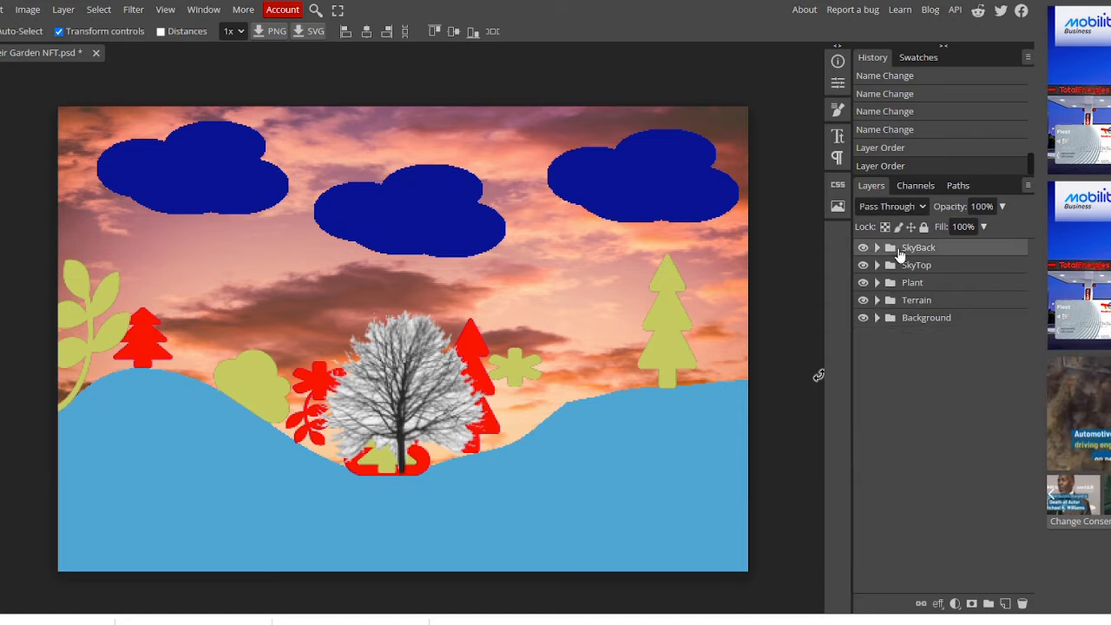
right_click(899, 251)
click(920, 338)
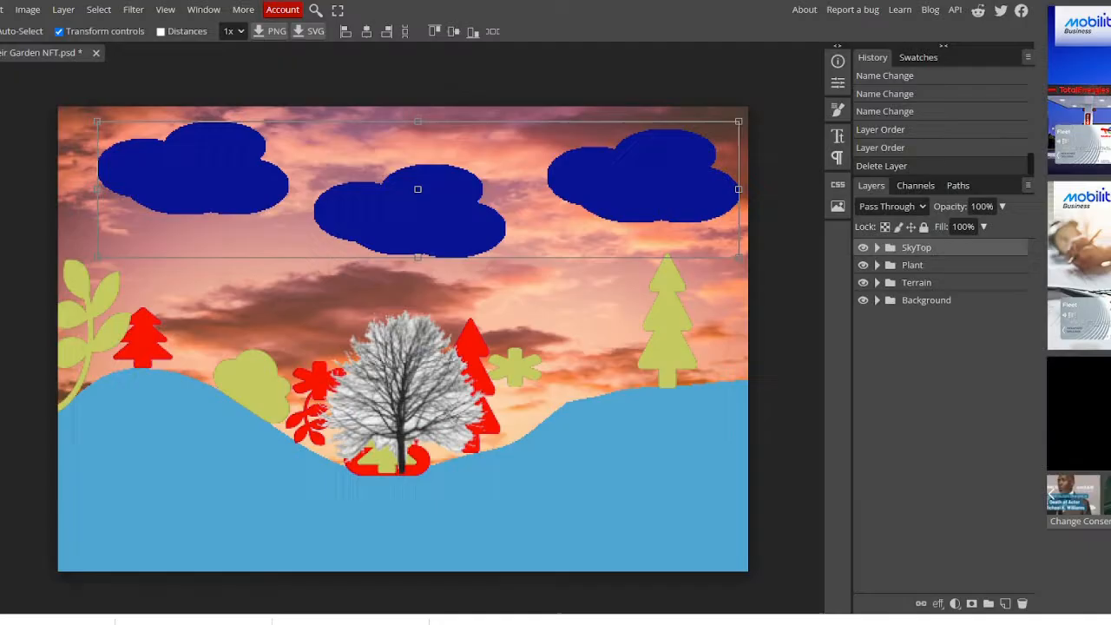
Step: Rename the SkyTop folder as "Sky"
double_click(915, 254)
click(948, 251)
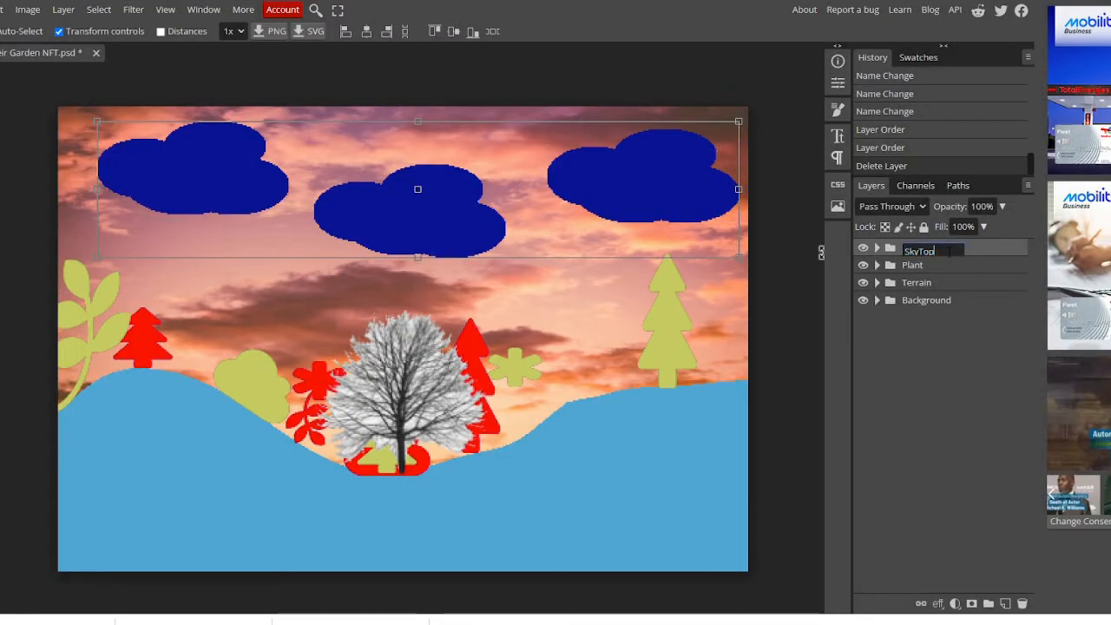
key(BackSpace)
key(BackSpace)
key(BackSpace)
key(Return)
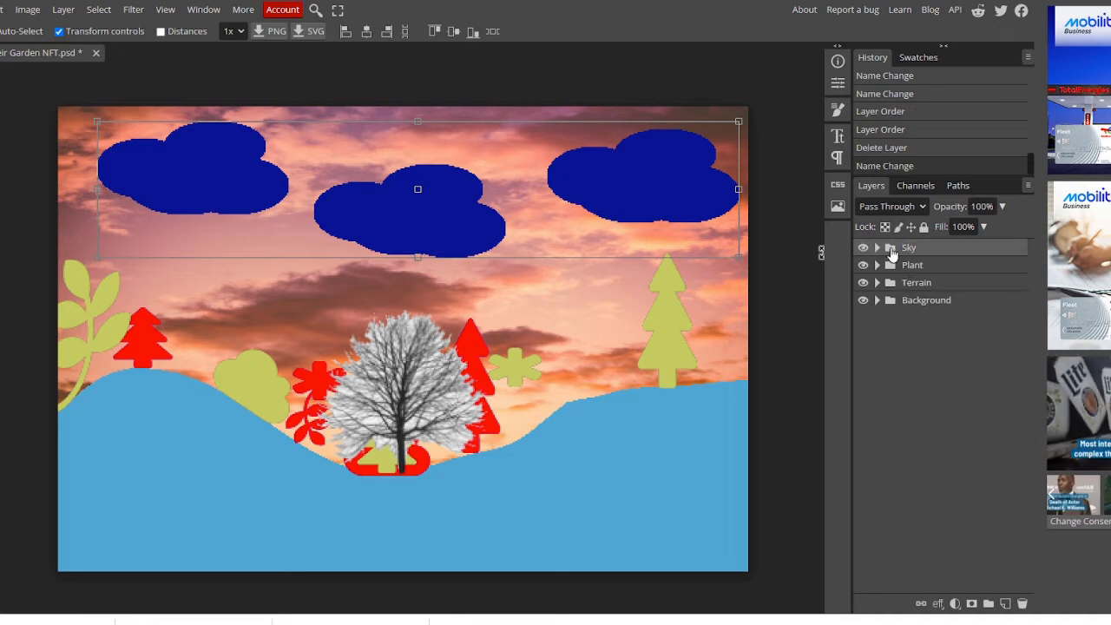
Step: Expand the Sky folder and rename its uppermost layer as "SkyDrawBlue copy 2"
click(876, 249)
double_click(942, 268)
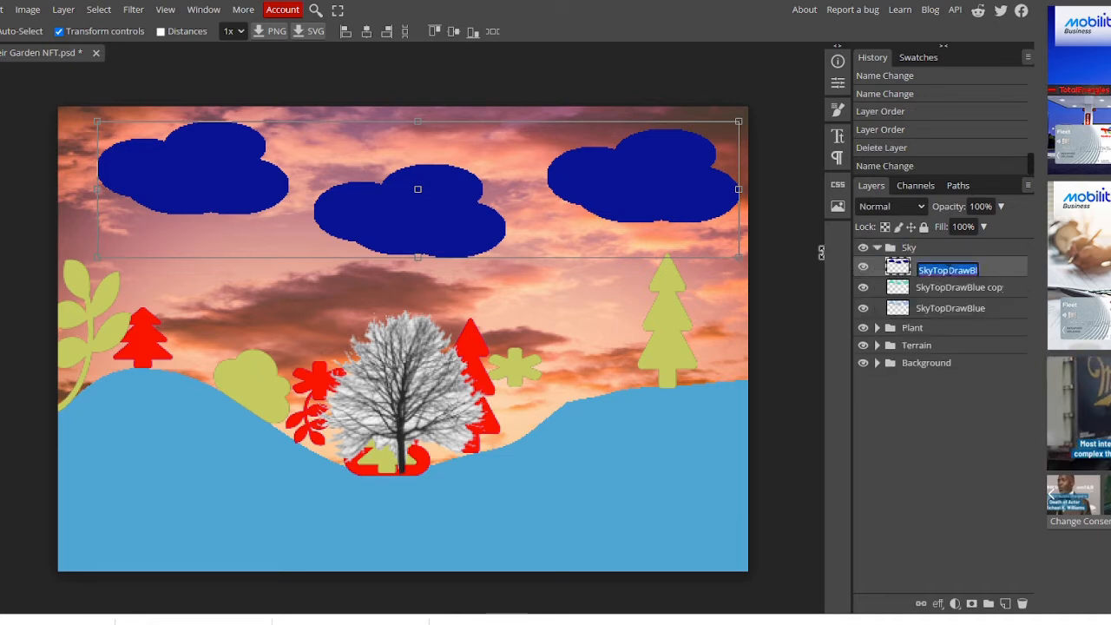
click(943, 270)
key(BackSpace)
key(BackSpace)
key(BackSpace)
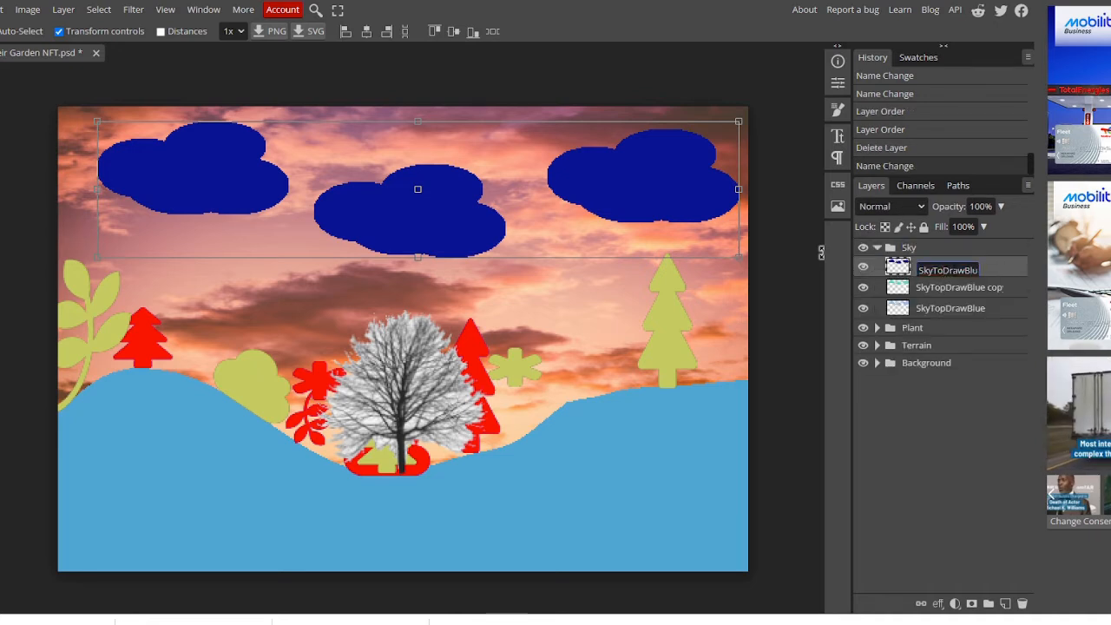
key(Return)
Step: Rename the middle layer of the Sky folder as "SkyDrawBlue copy"
double_click(946, 290)
click(946, 290)
key(BackSpace)
key(BackSpace)
key(BackSpace)
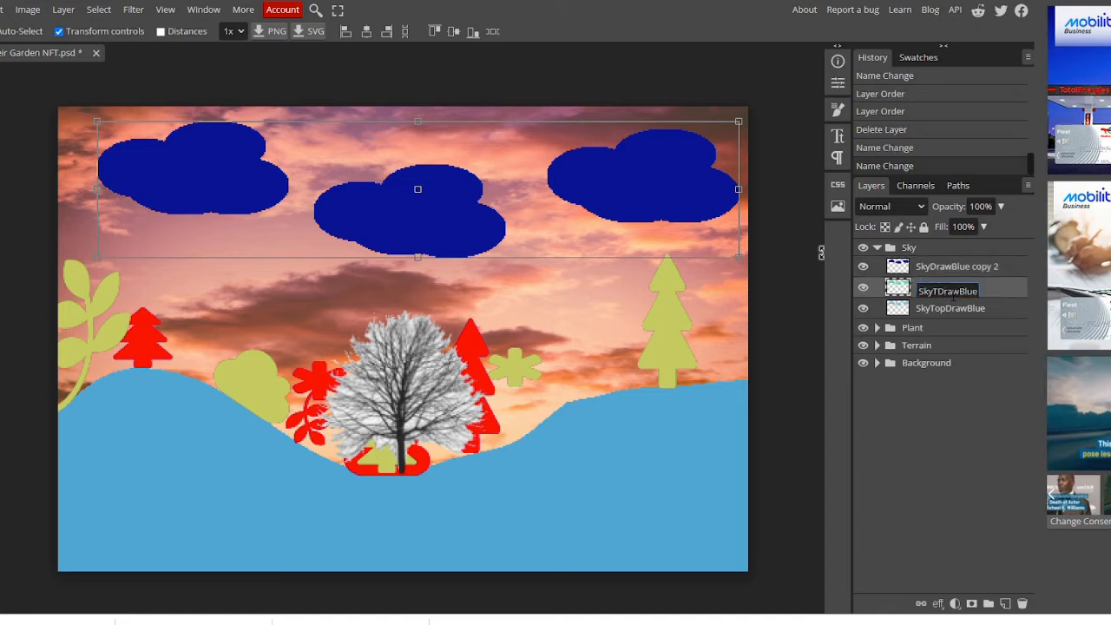
key(Return)
Step: Rename the lowest layer of the Sky folder as "SkyDrawBlue" and collapse the folder
click(949, 316)
double_click(949, 311)
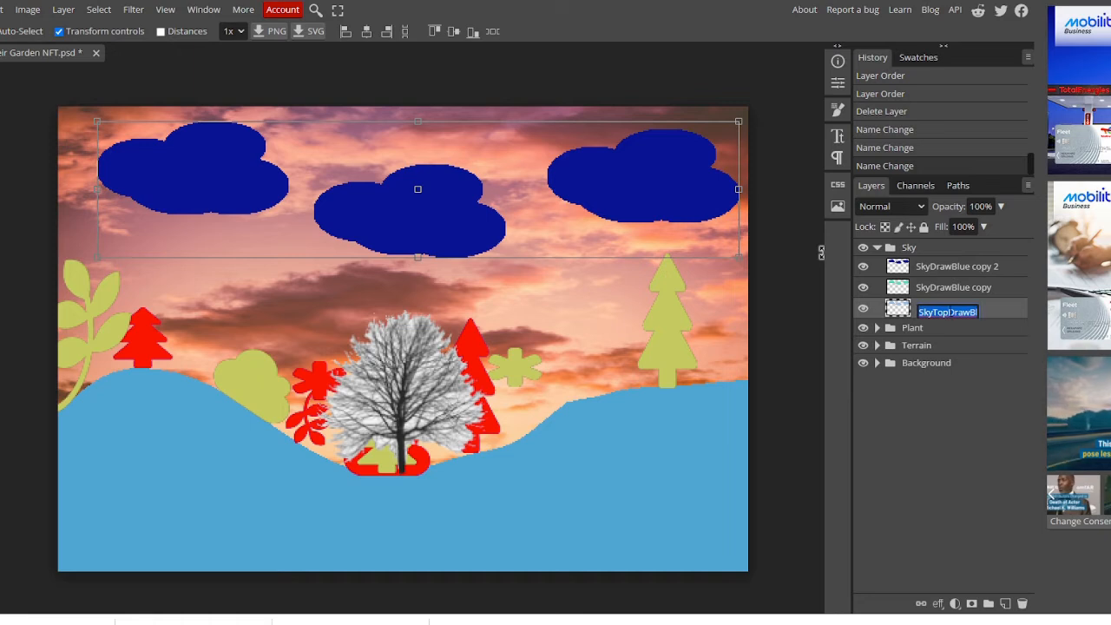
click(945, 312)
key(BackSpace)
key(BackSpace)
key(BackSpace)
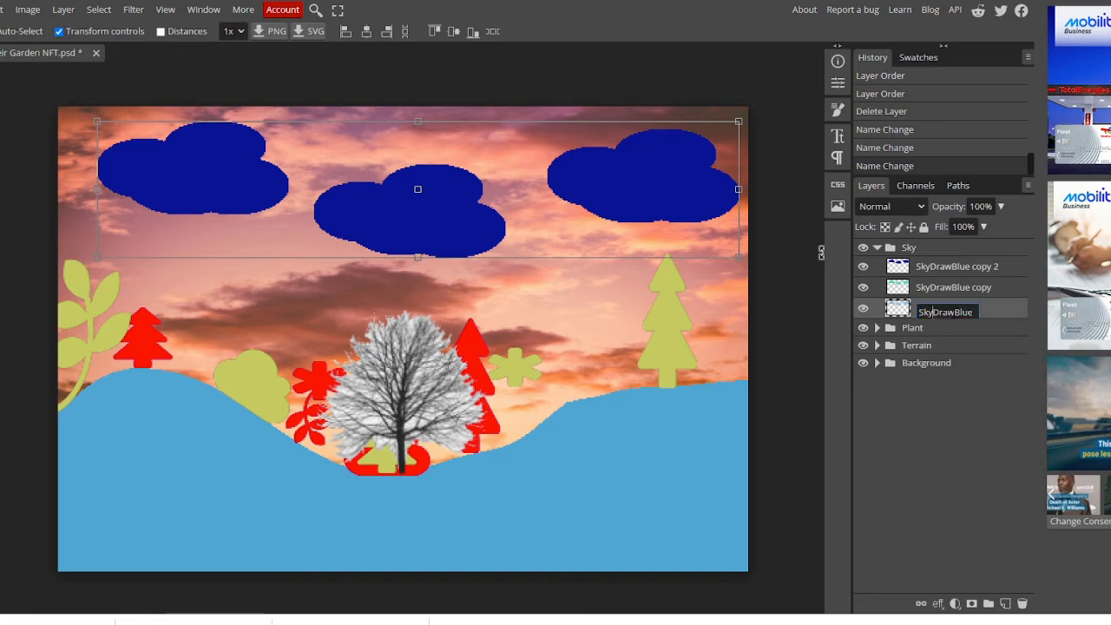
key(Return)
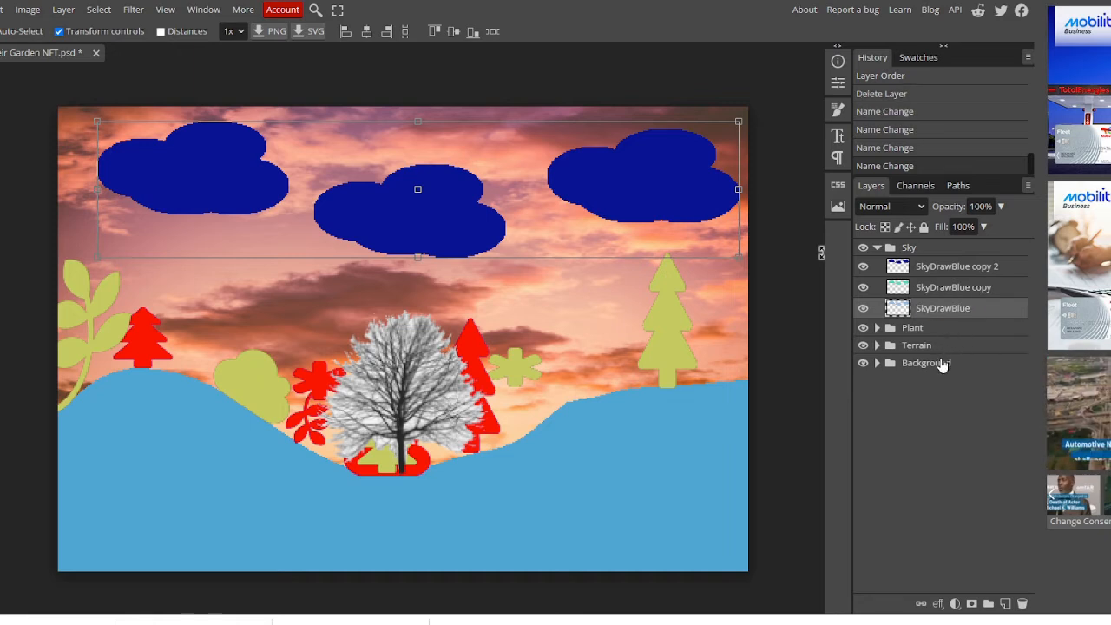
click(876, 247)
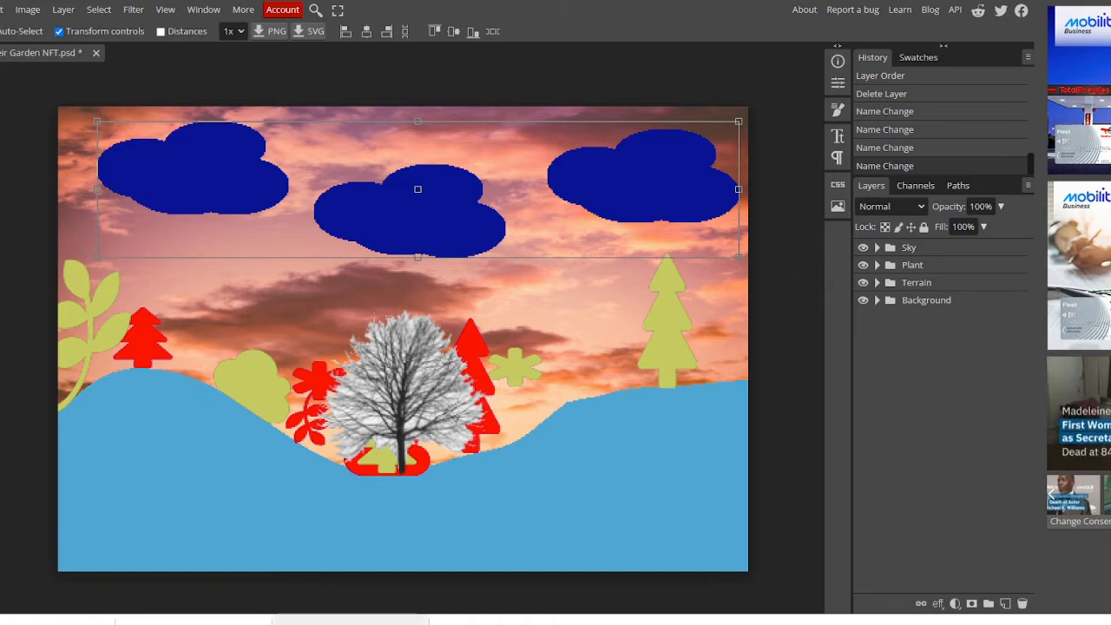
Step: Switch to the sticky note and add a separator line of underscores below its last sentence, followed by a blank line
mouse_move(337, 624)
click(372, 598)
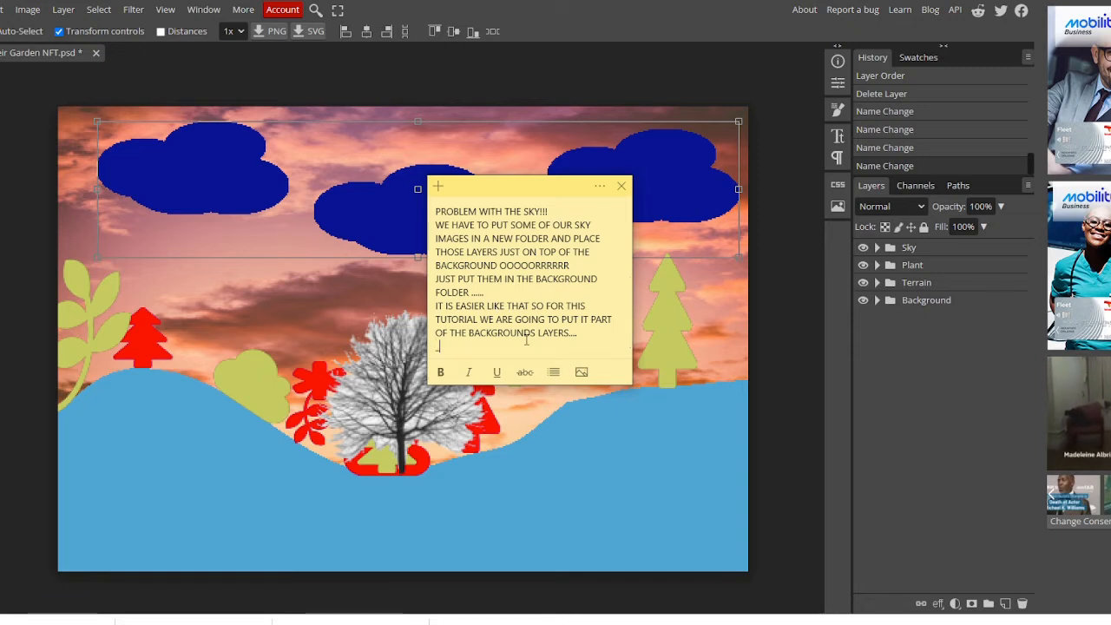
text(_______________)
key(Return)
key(Return)
key(Return)
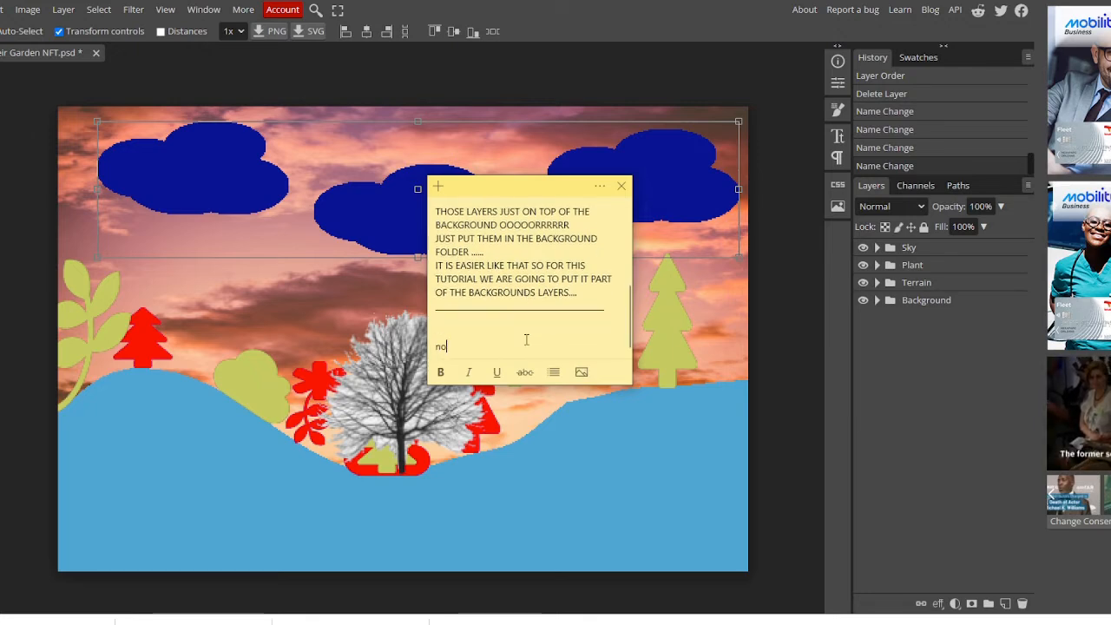
key(BackSpace)
key(BackSpace)
key(BackSpace)
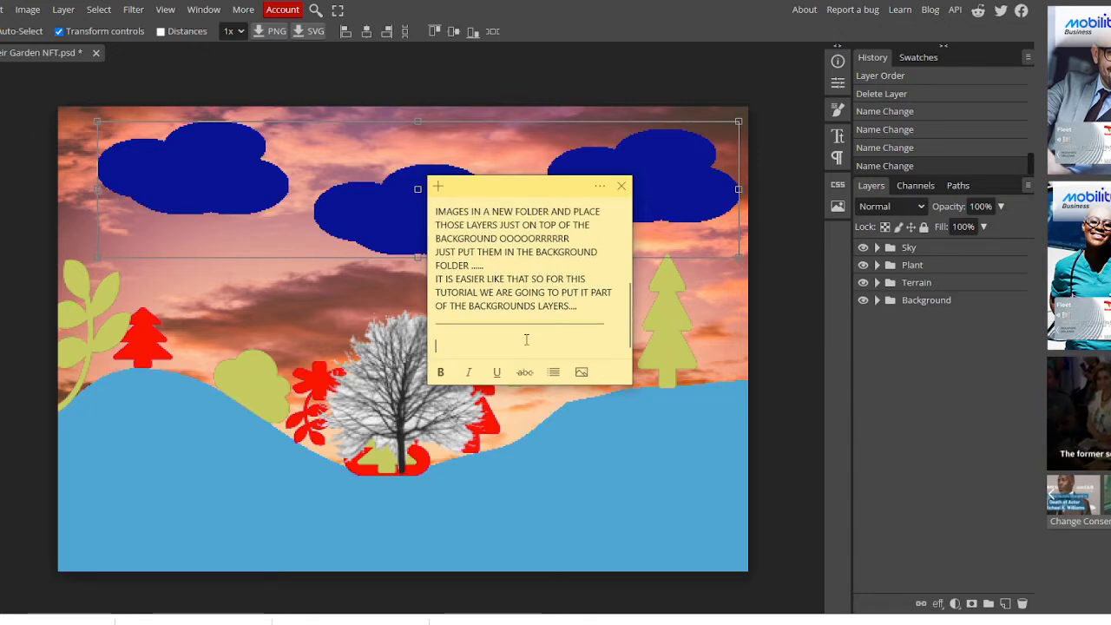
Step: Insert six more blank lines below the separator at the end of the note
key(Return)
key(Return)
key(Return)
key(Return)
key(Return)
key(Return)
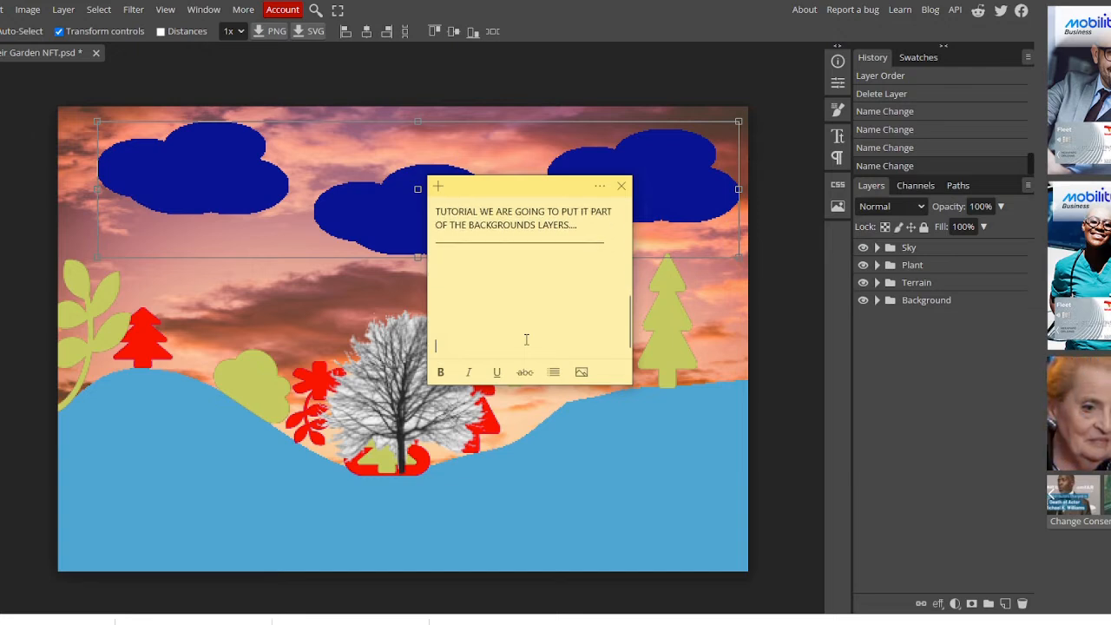
Step: Remove the surplus blank lines at the end of the note and write "NOW LETS EXPORT THOSE LAYERS!" below the separator
key(BackSpace)
key(BackSpace)
key(BackSpace)
key(BackSpace)
key(BackSpace)
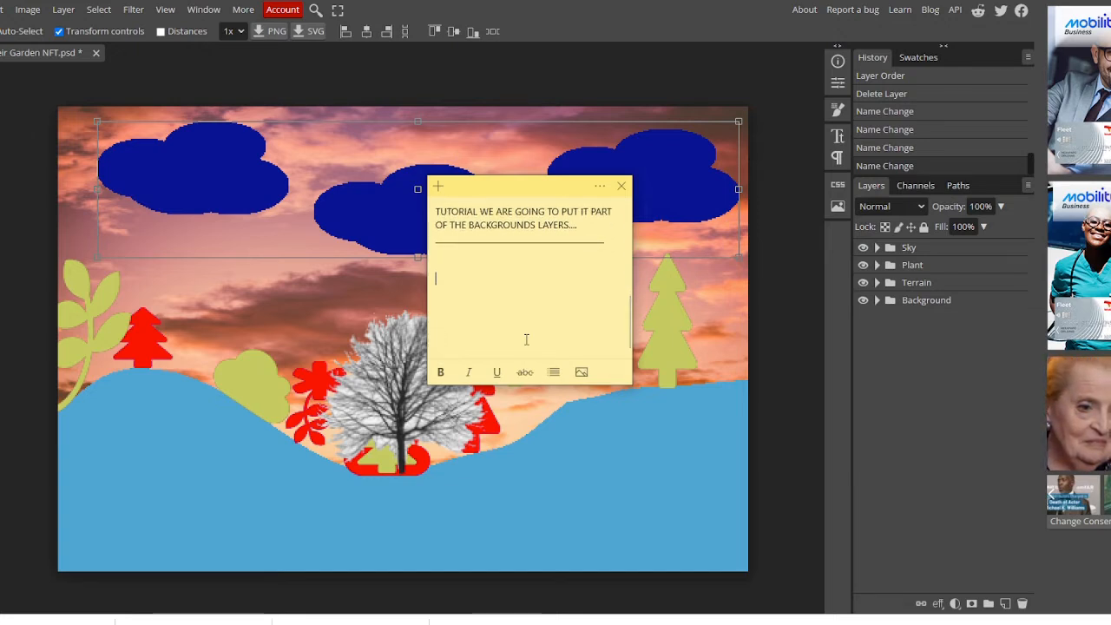
text(NOW LETS E)
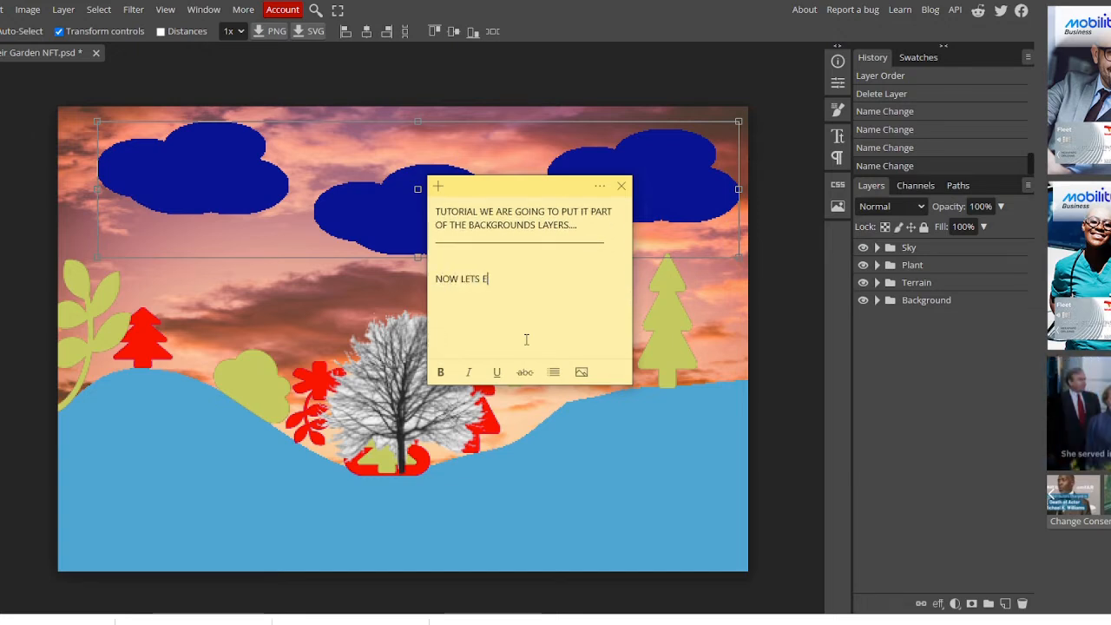
text(XPORT THOSE)
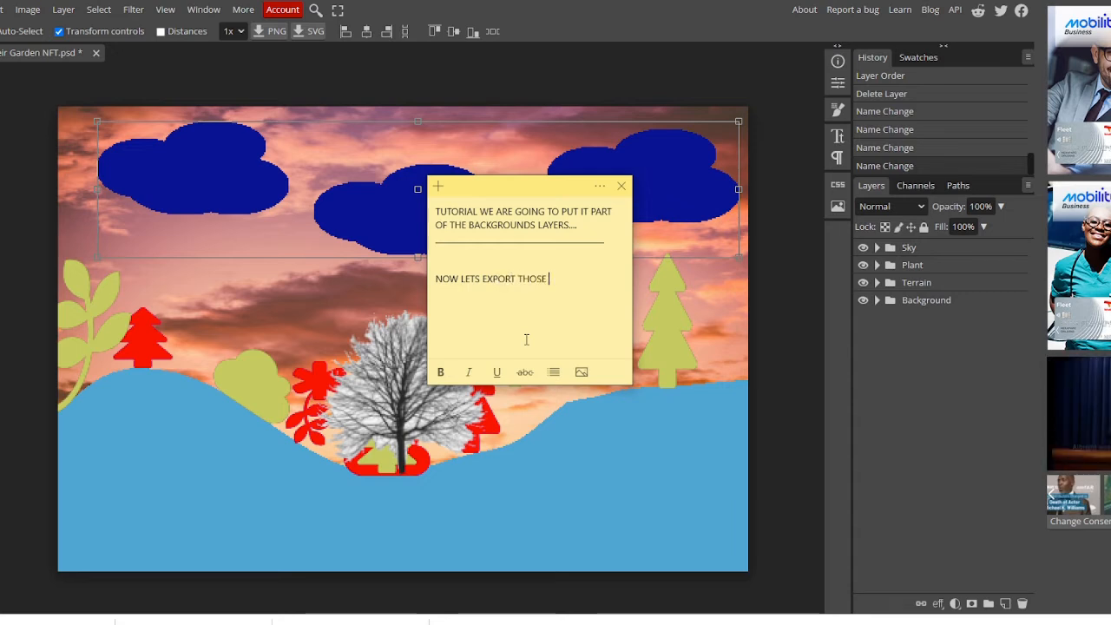
text( LAYERS!)
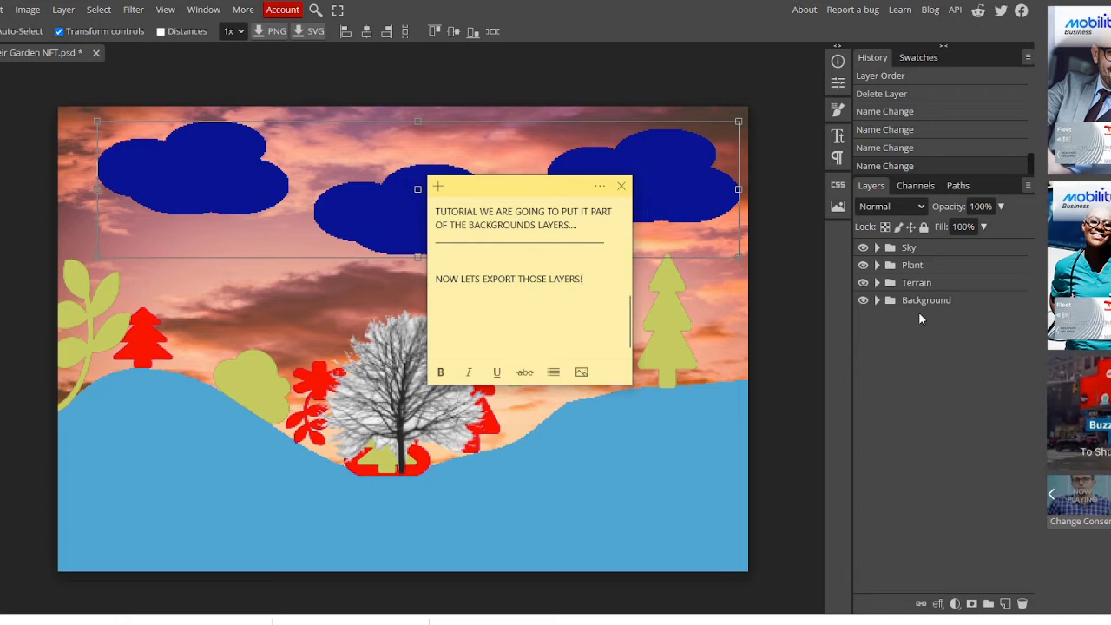
Step: Switch to Photopea and check the Sky, Plant, Terrain and Background folders by hiding each one and showing it again
click(804, 389)
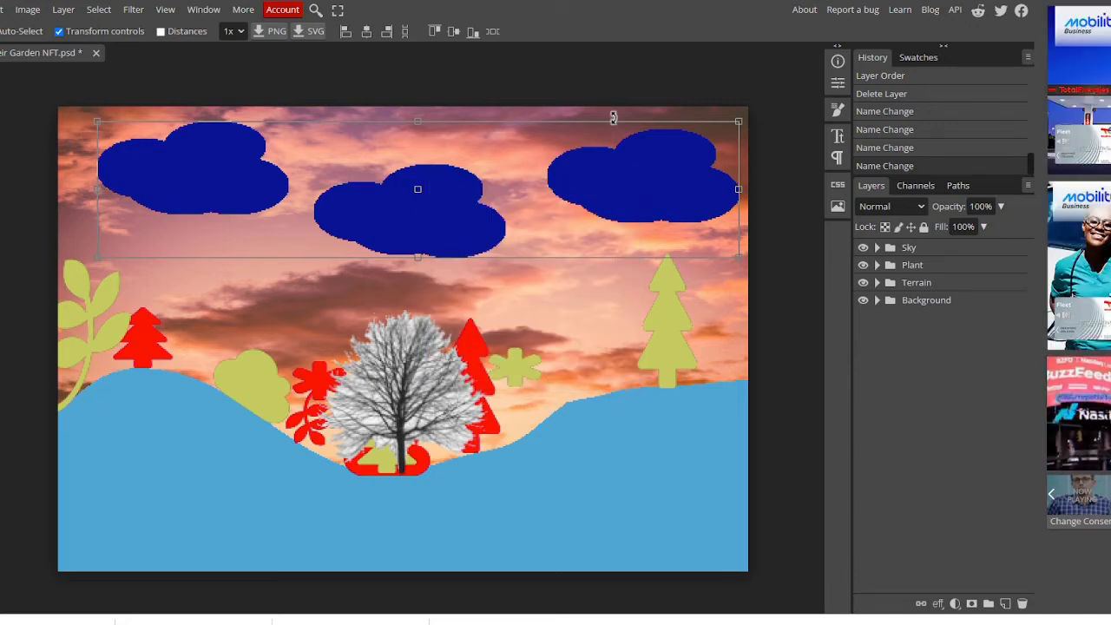
click(864, 248)
click(864, 266)
click(863, 283)
click(863, 300)
click(863, 300)
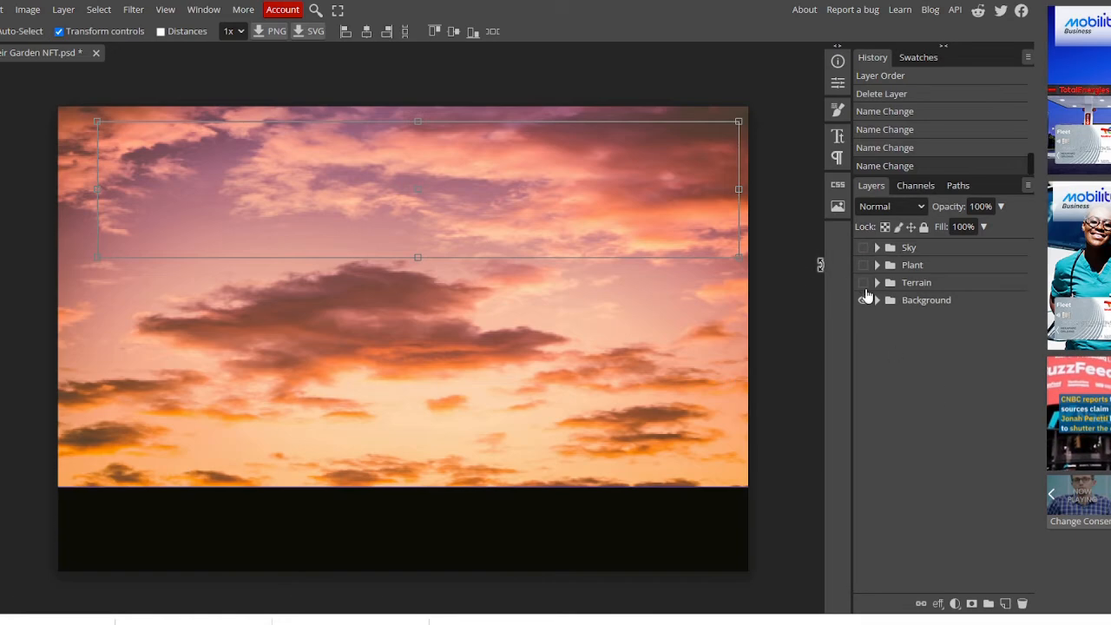
click(863, 283)
click(863, 266)
click(863, 248)
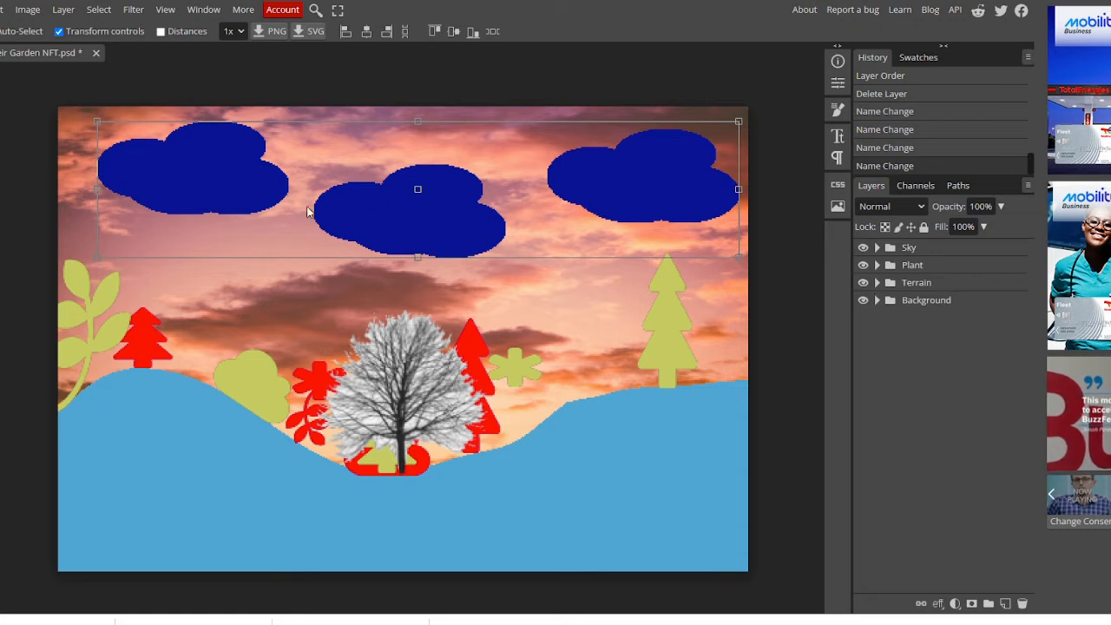
Step: Export all layers as PNG at 1x and 100% quality, without the "-e-" name filter and without trimming transparent parts
click(4, 13)
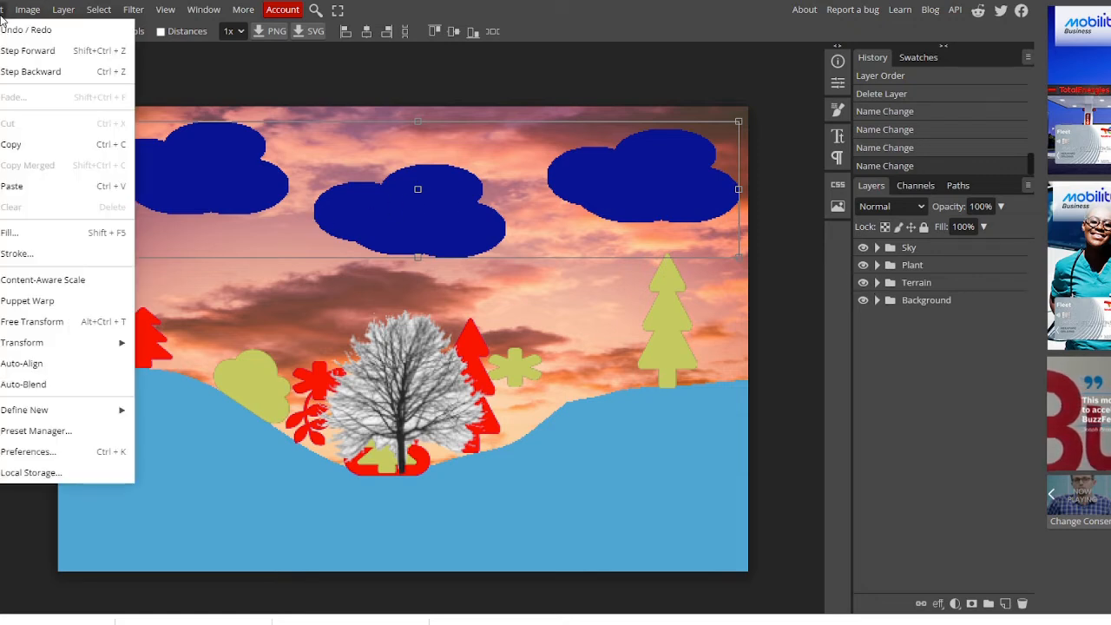
mouse_move(0, 10)
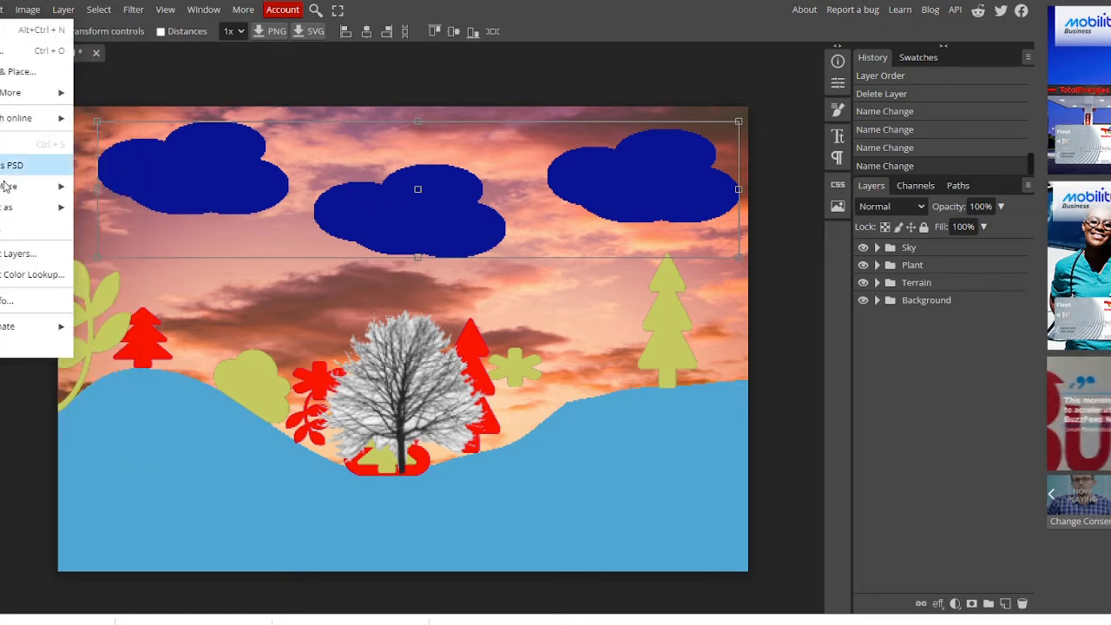
click(22, 254)
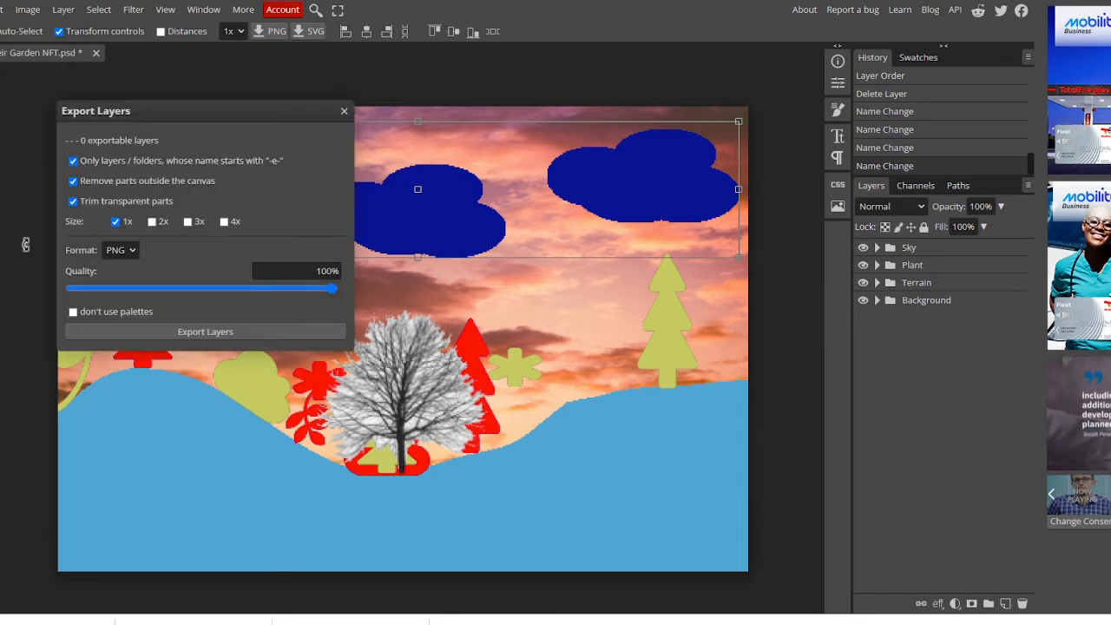
click(72, 161)
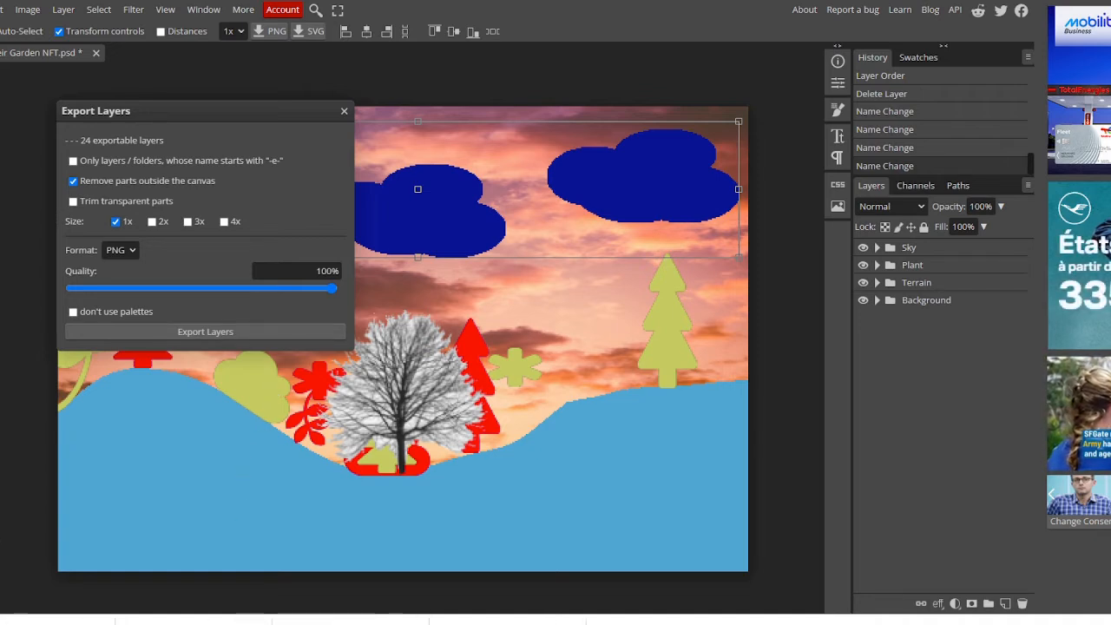
Step: Open assets.zip from the F: drive in 7-Zip, then enlarge and reposition its window so the file names are readable
mouse_move(370, 623)
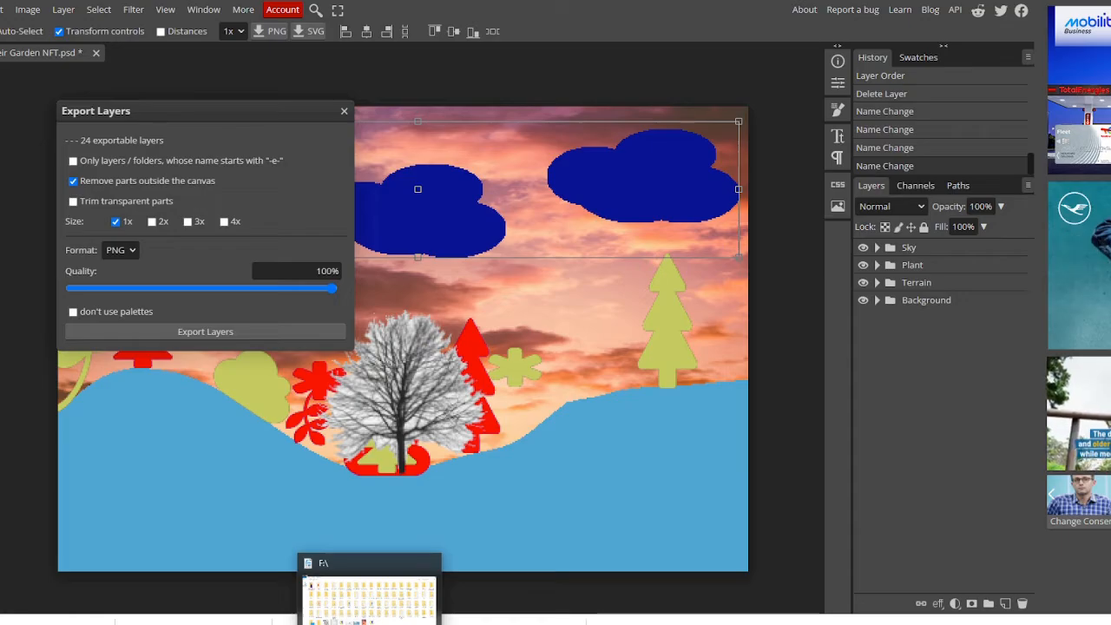
click(369, 598)
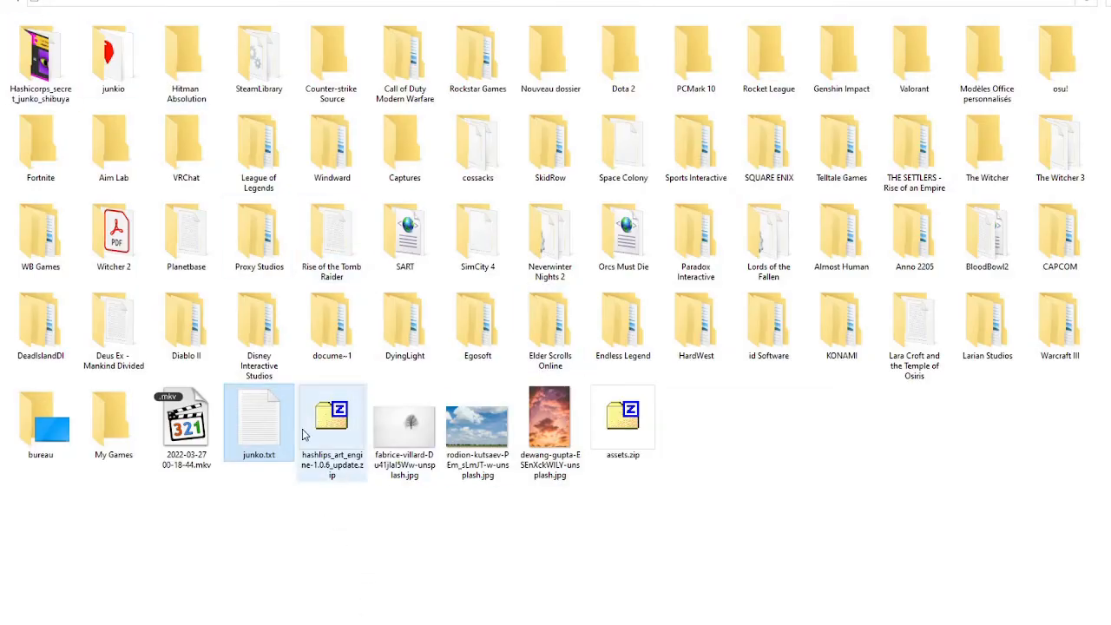
click(630, 423)
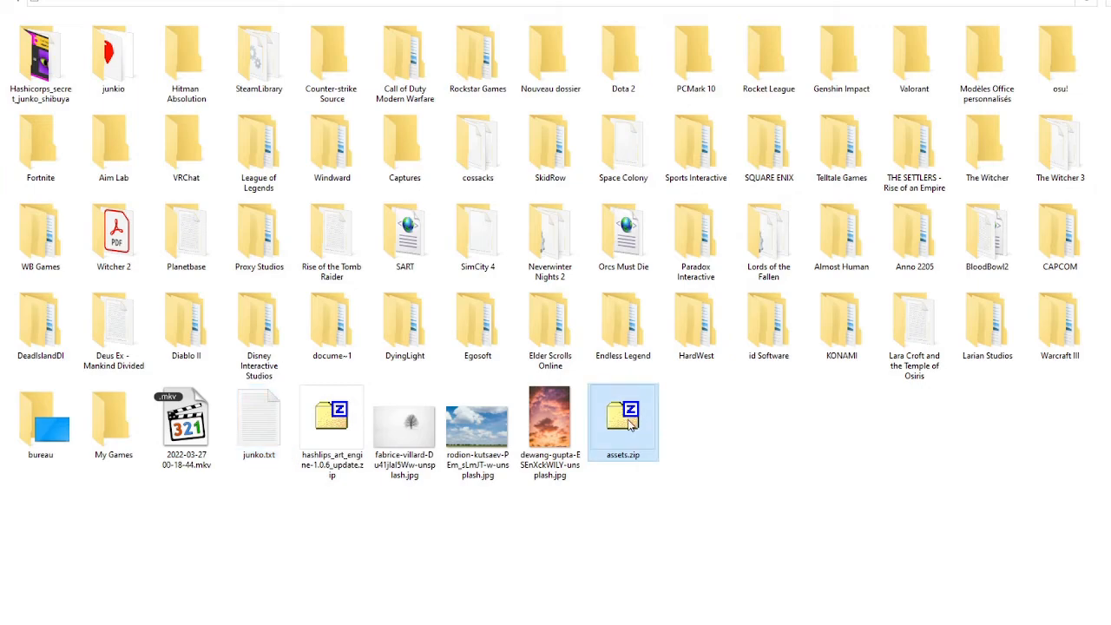
double_click(630, 424)
drag(606, 110, 479, 41)
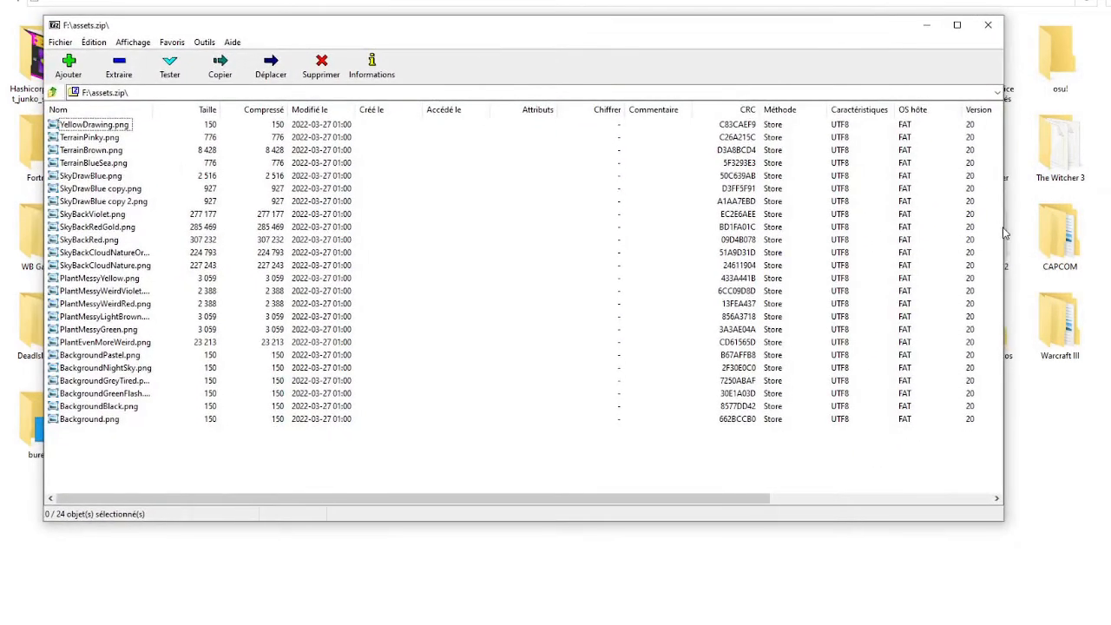
drag(1000, 227, 1110, 224)
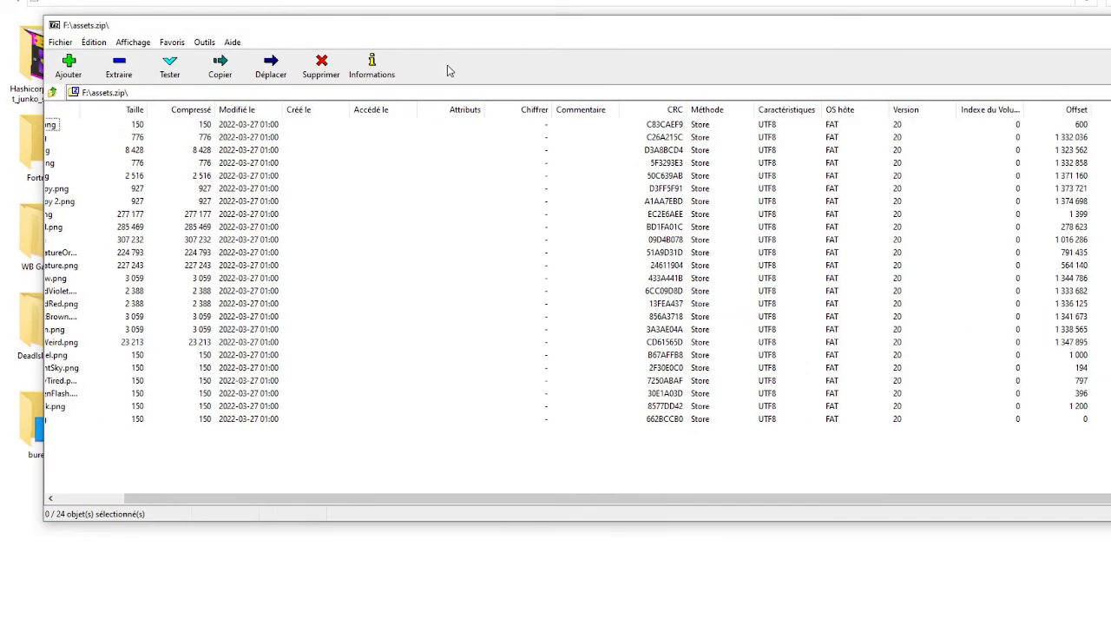
drag(434, 37, 414, 33)
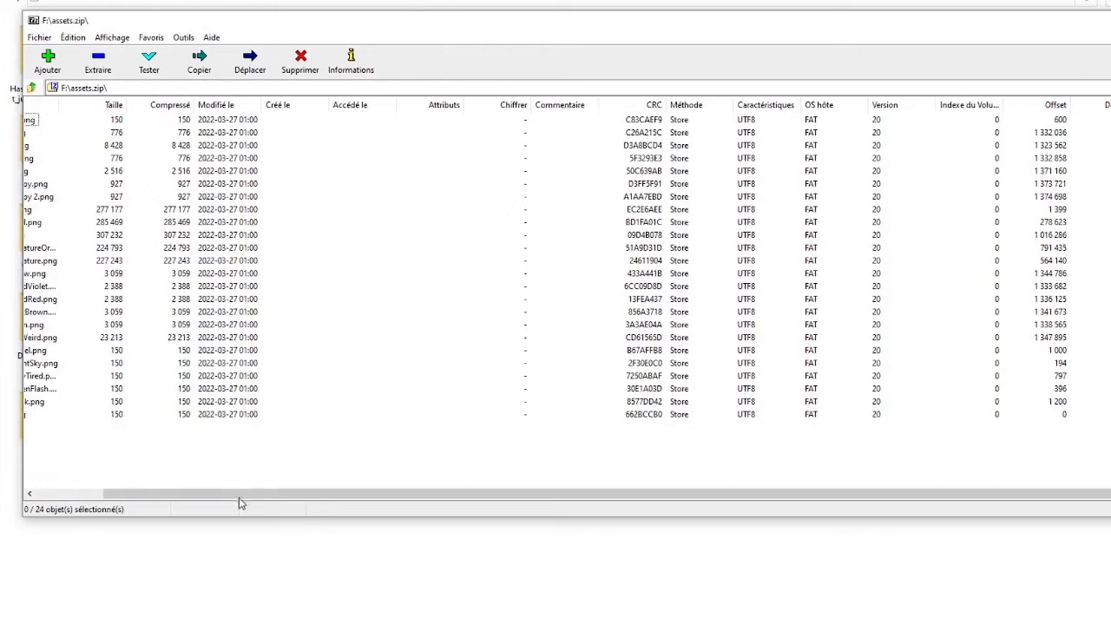
drag(239, 495, 109, 492)
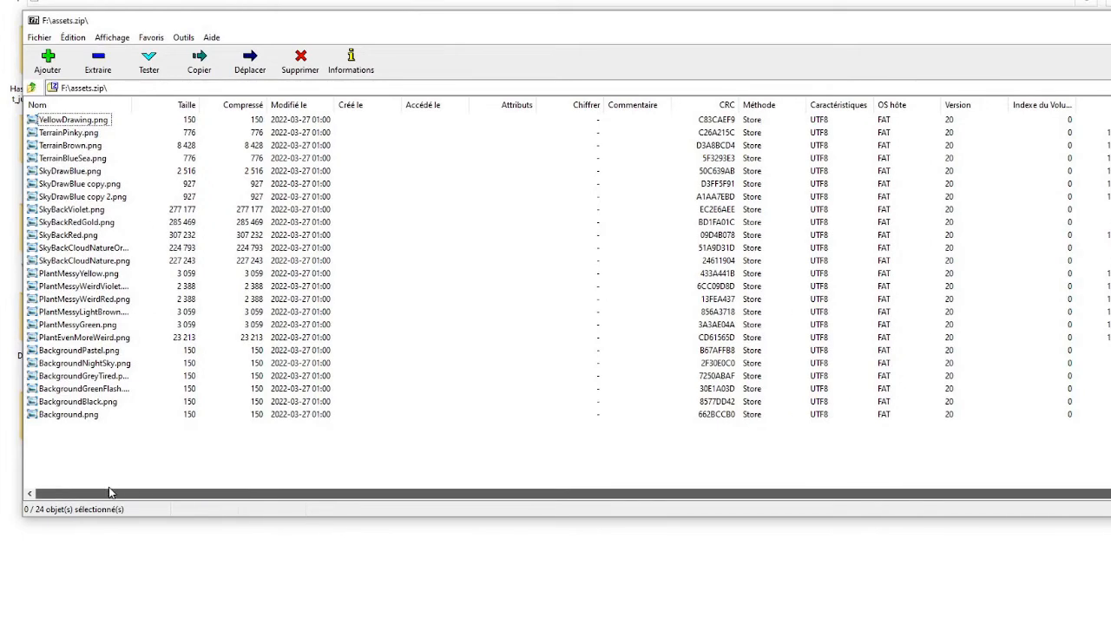
Step: Look through the archive's PNG files and select the range from Background.png to BackgroundPastel.png
click(65, 121)
click(61, 145)
click(60, 172)
click(58, 185)
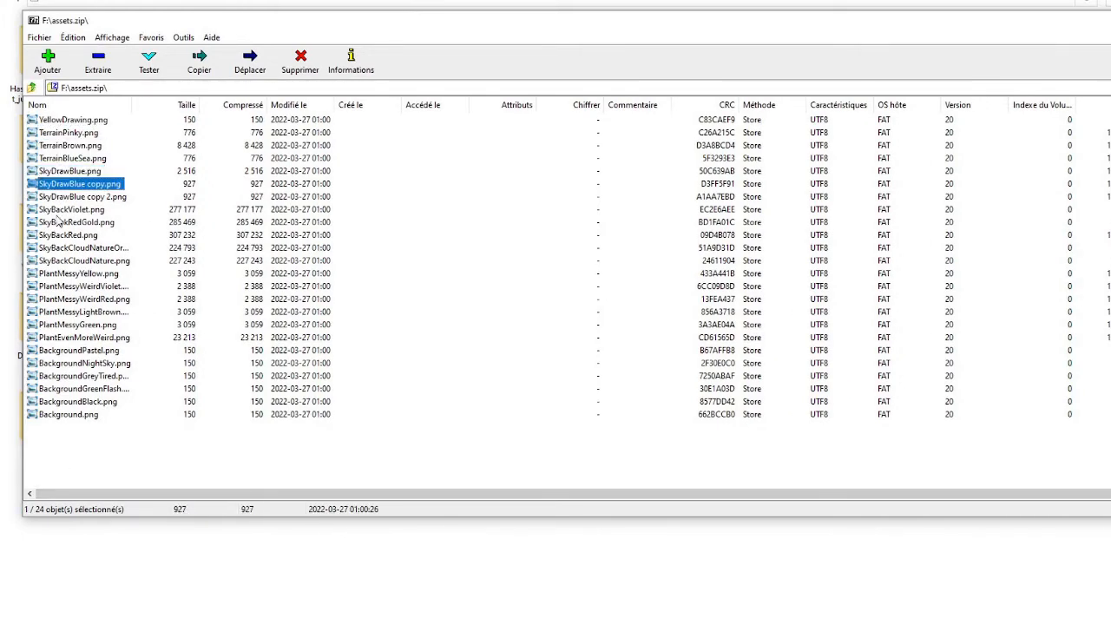
click(56, 222)
click(58, 311)
click(58, 388)
click(57, 415)
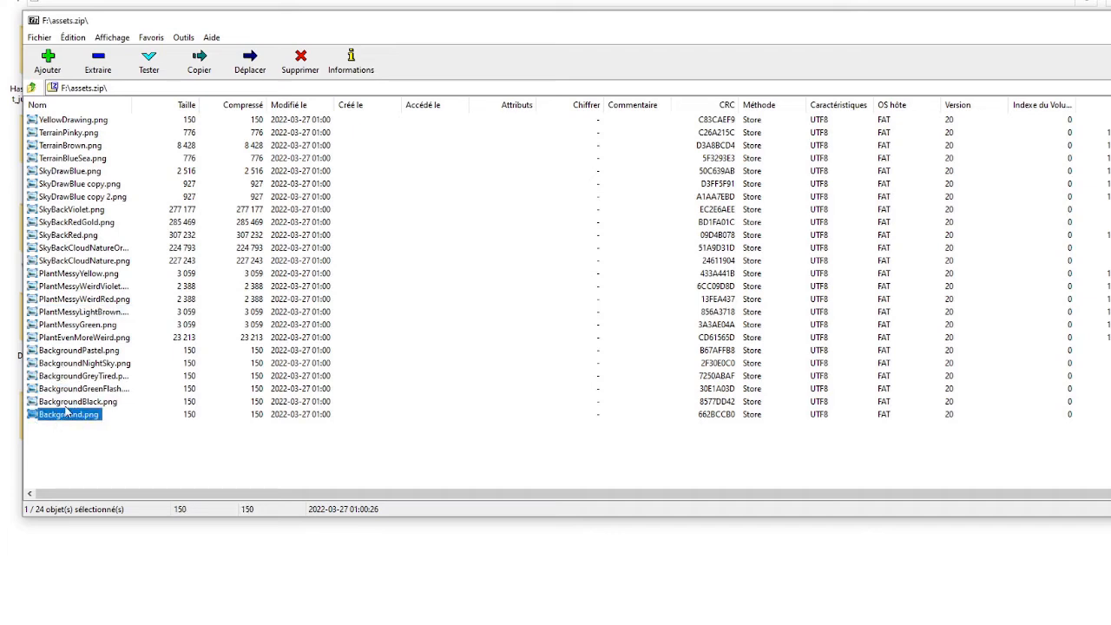
shift+click(76, 351)
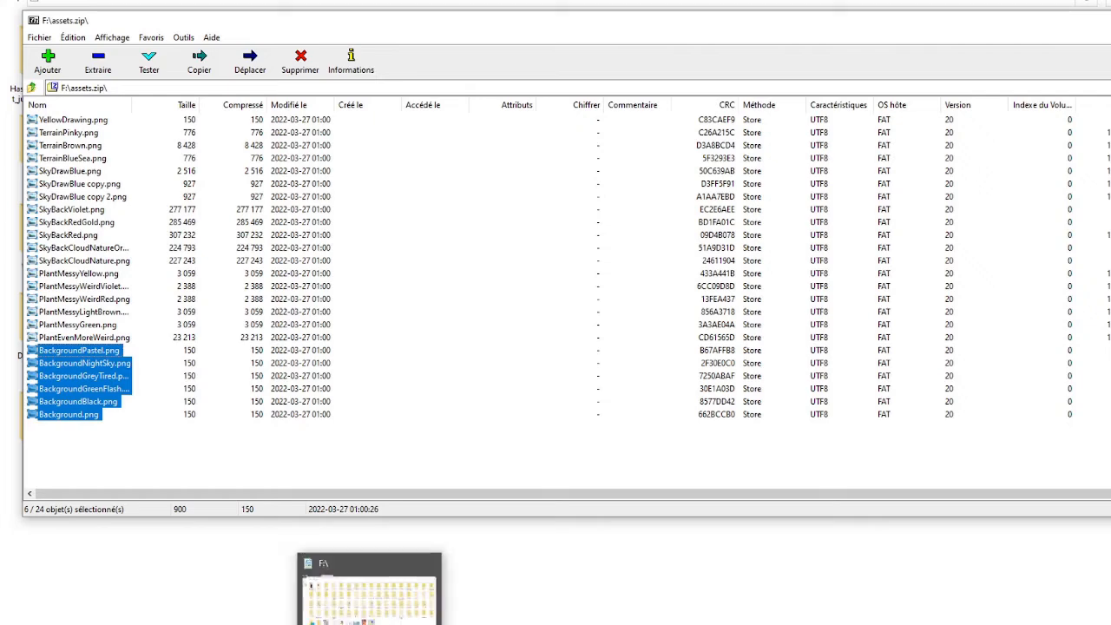
Step: Switch to Photopea and examine which layers the Sky and Background folders contain
click(321, 607)
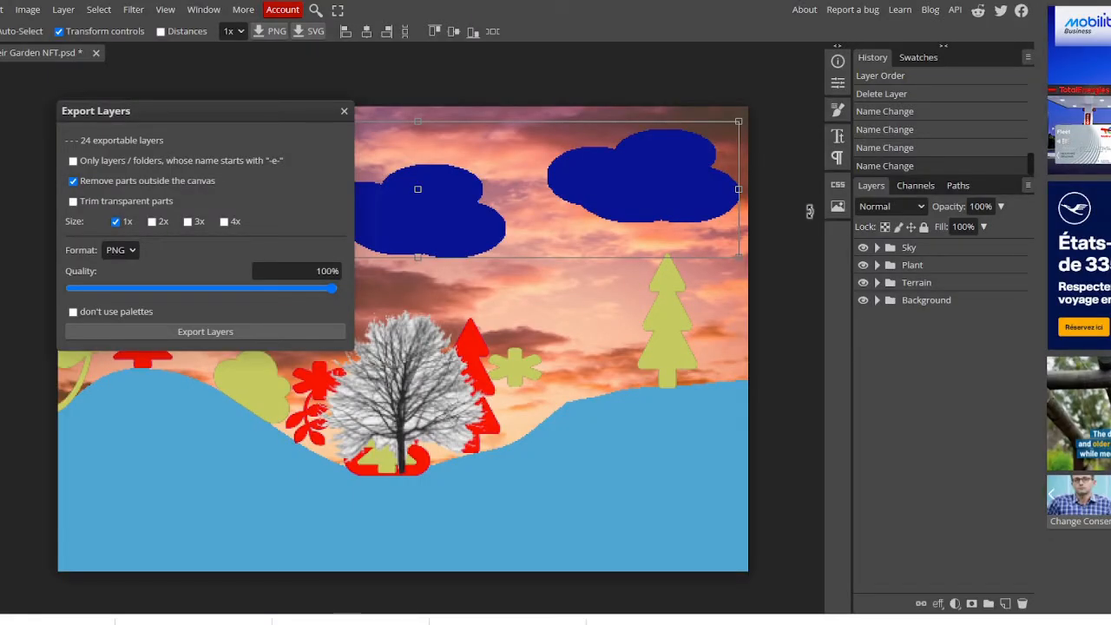
click(876, 248)
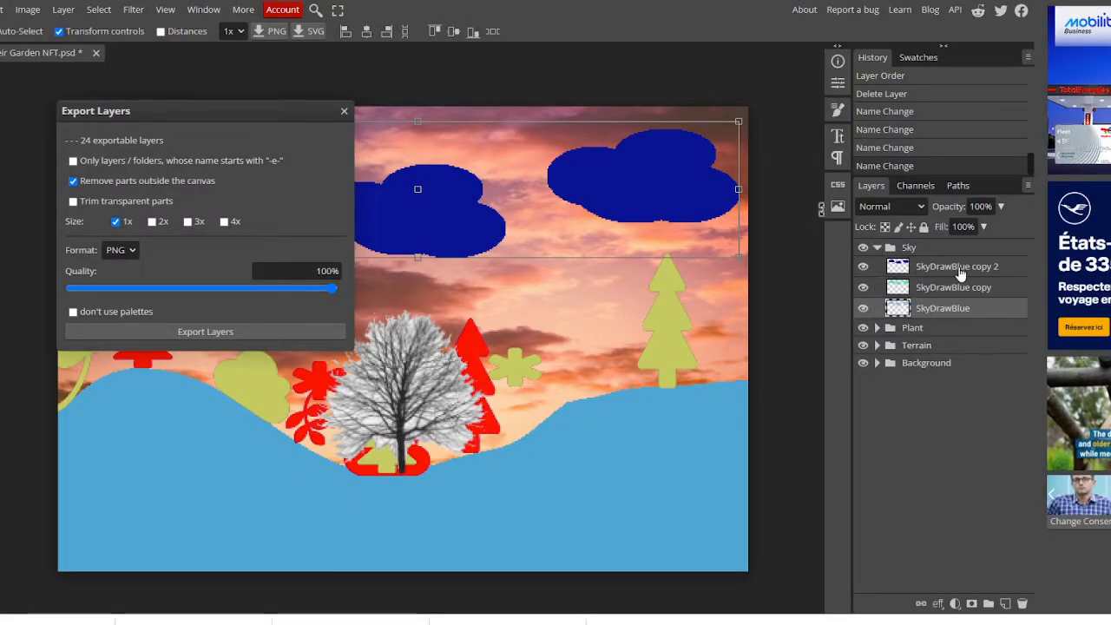
click(876, 248)
click(877, 301)
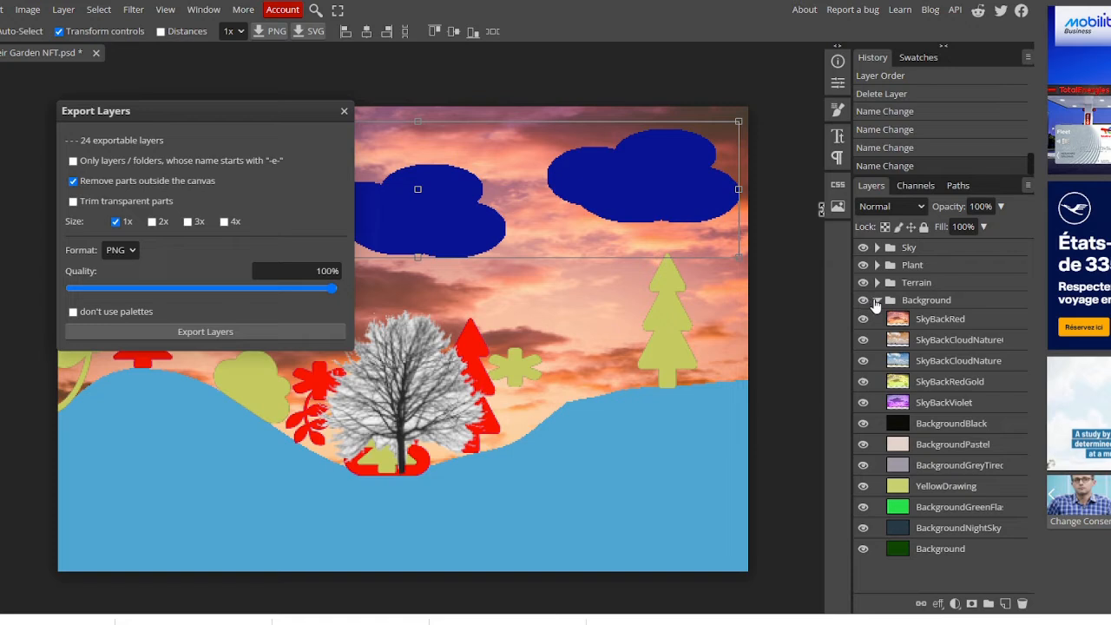
click(876, 301)
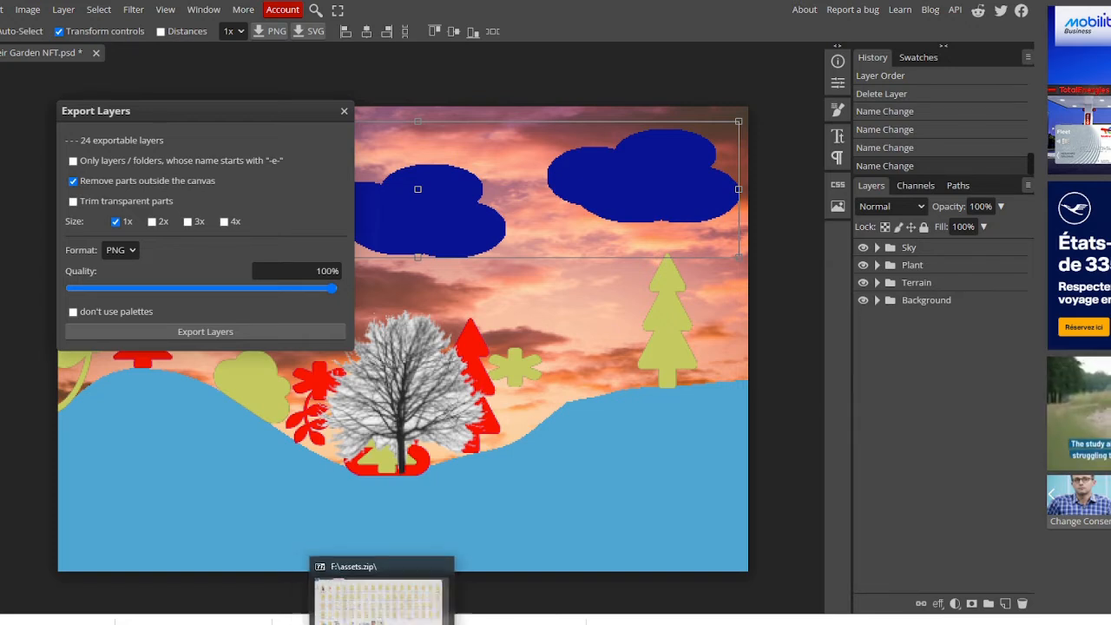
Step: Return to the assets.zip window and add the SkyBack files, from SkyBackCloudNature.png to SkyBackViolet.png, to the selection
click(382, 618)
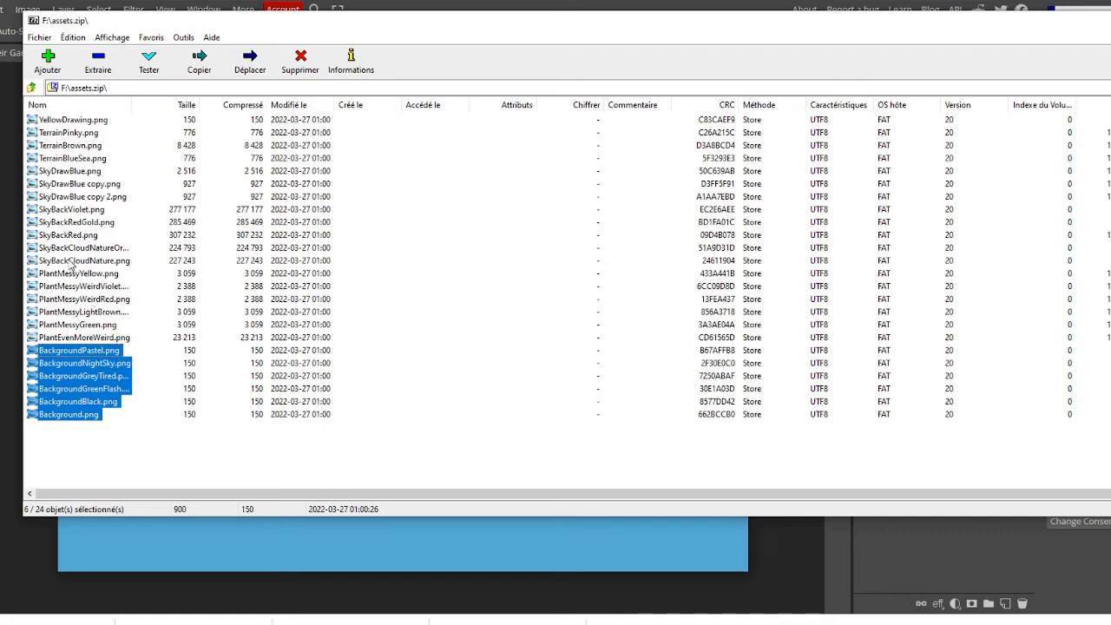
ctrl+click(71, 261)
ctrl+click(77, 248)
ctrl+click(77, 235)
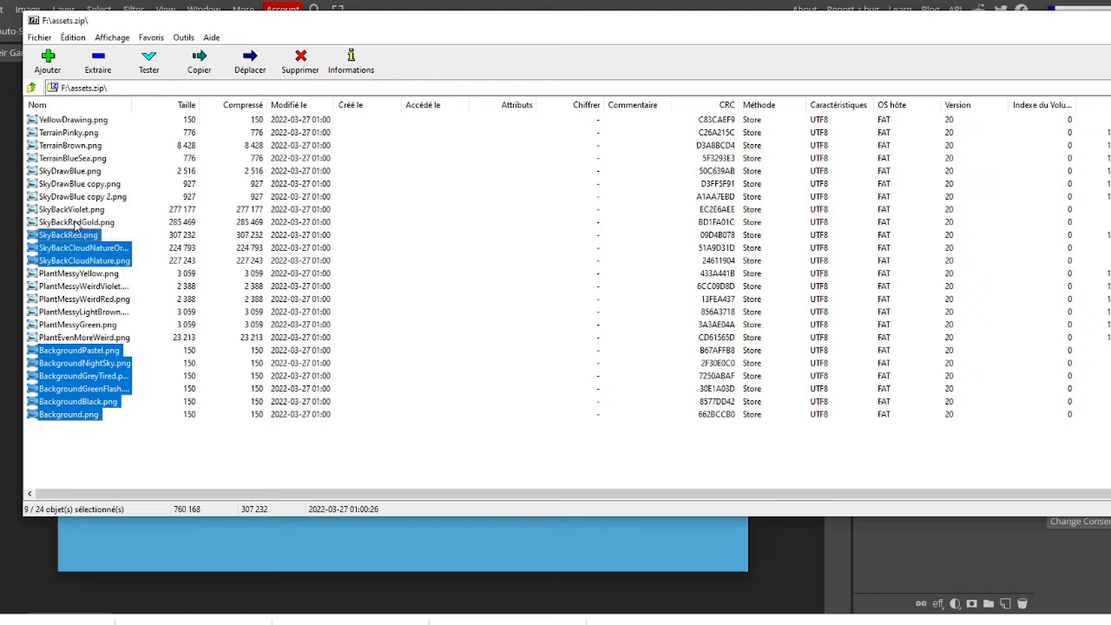
ctrl+click(78, 222)
ctrl+click(79, 210)
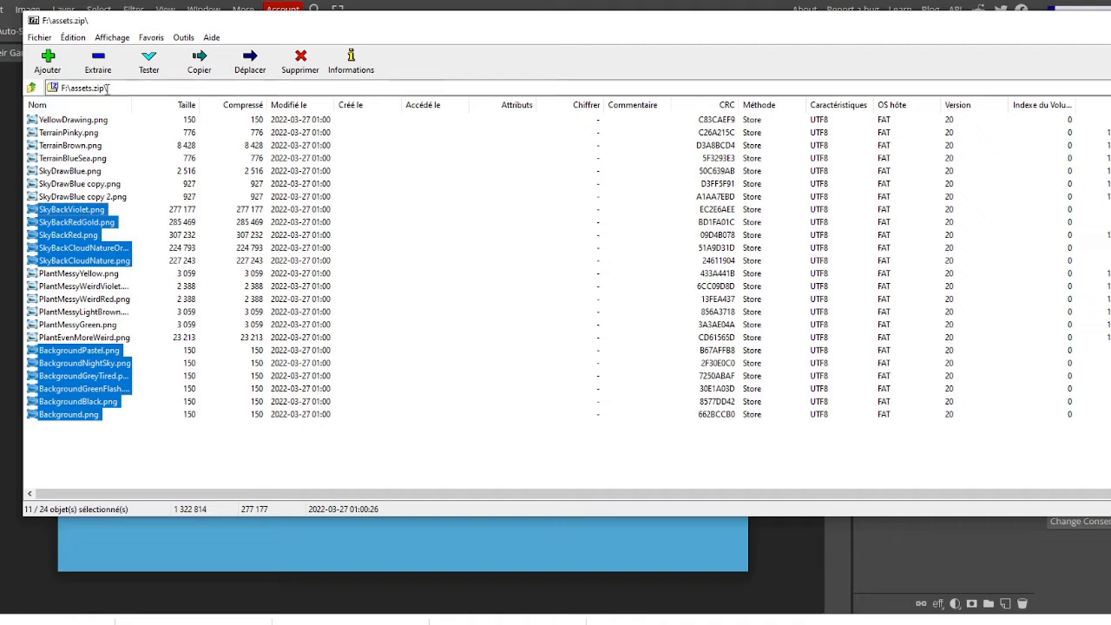
Step: Try to point the archive path to F:\assets.zip\Background
click(115, 88)
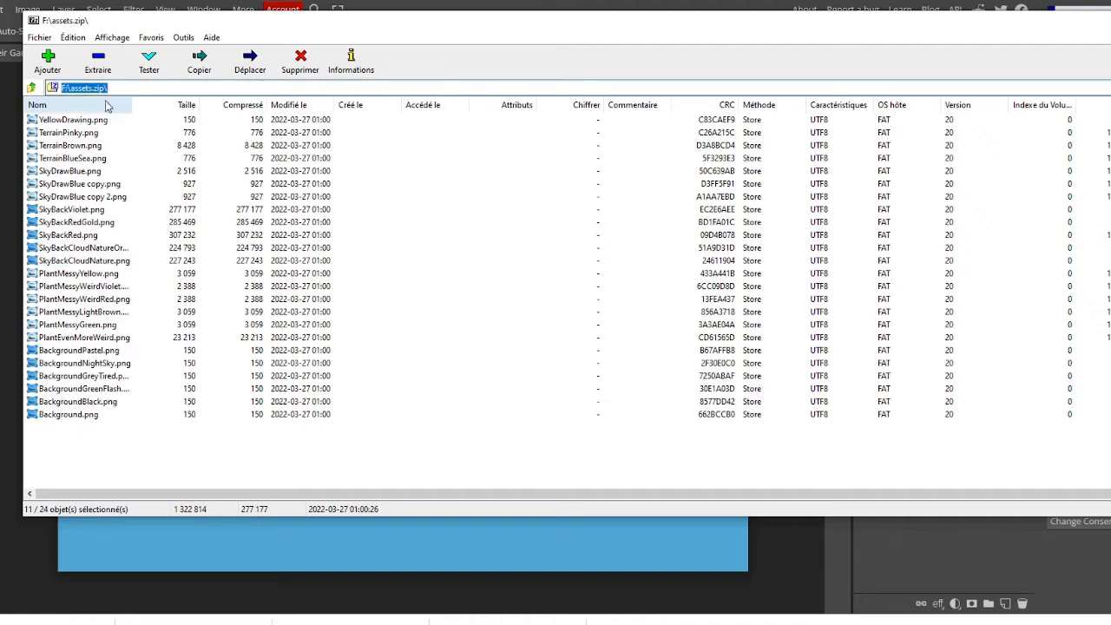
key(Right)
text(b)
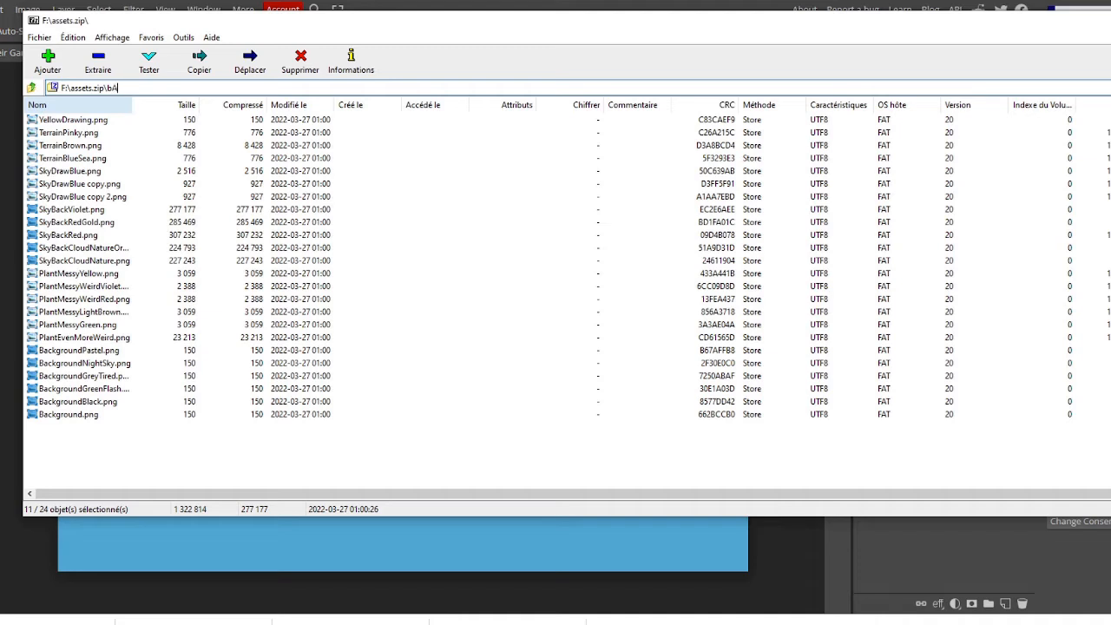
text(ACKGROU)
key(BackSpace)
Step: Extract the selected Background and SkyBack images to F:\
click(98, 63)
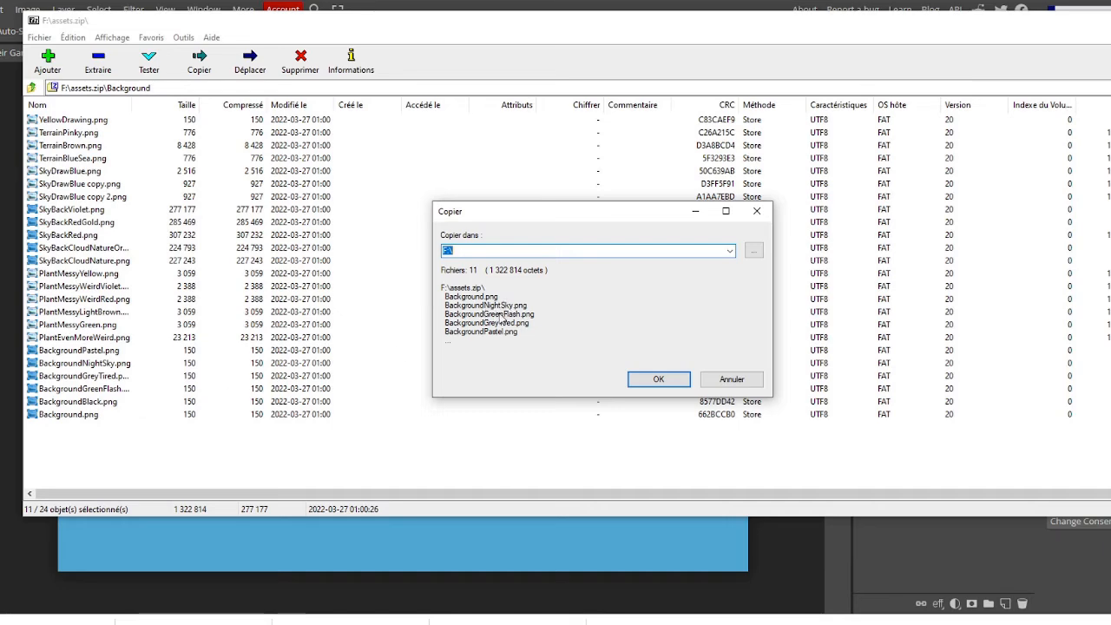
click(686, 383)
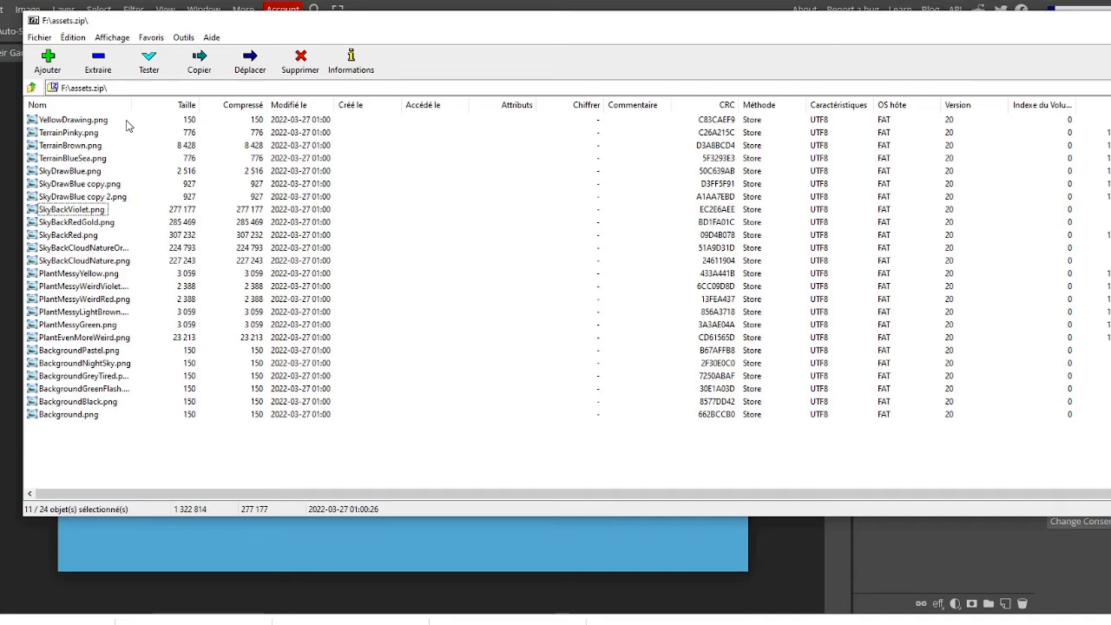
Step: Compare the layers of Photopea's Background folder with the PNG files extracted to the F: drive
click(784, 552)
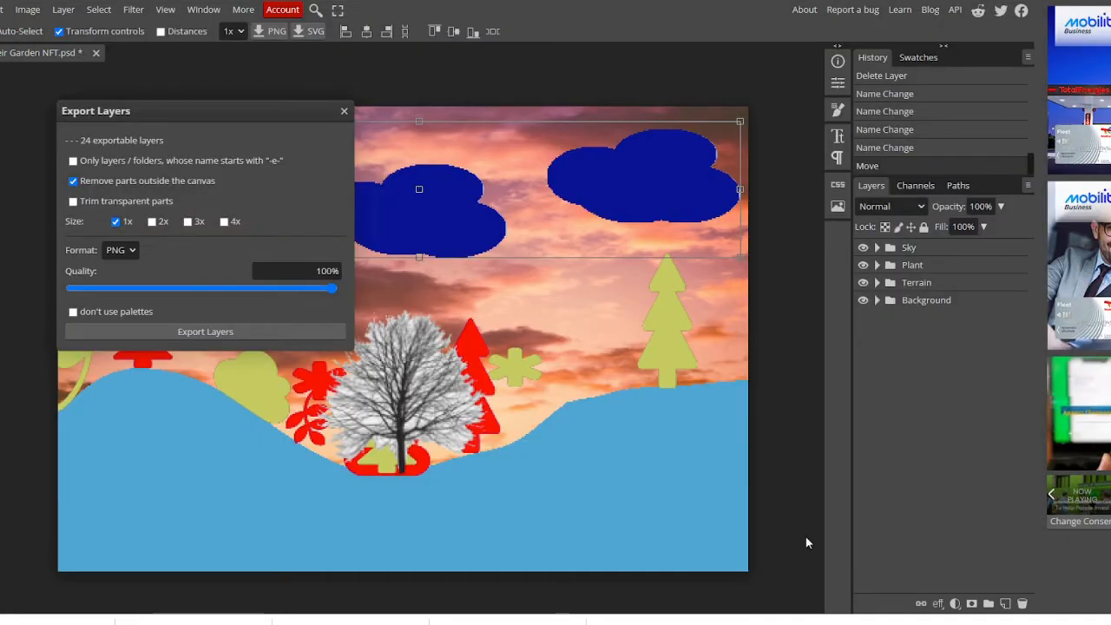
click(877, 300)
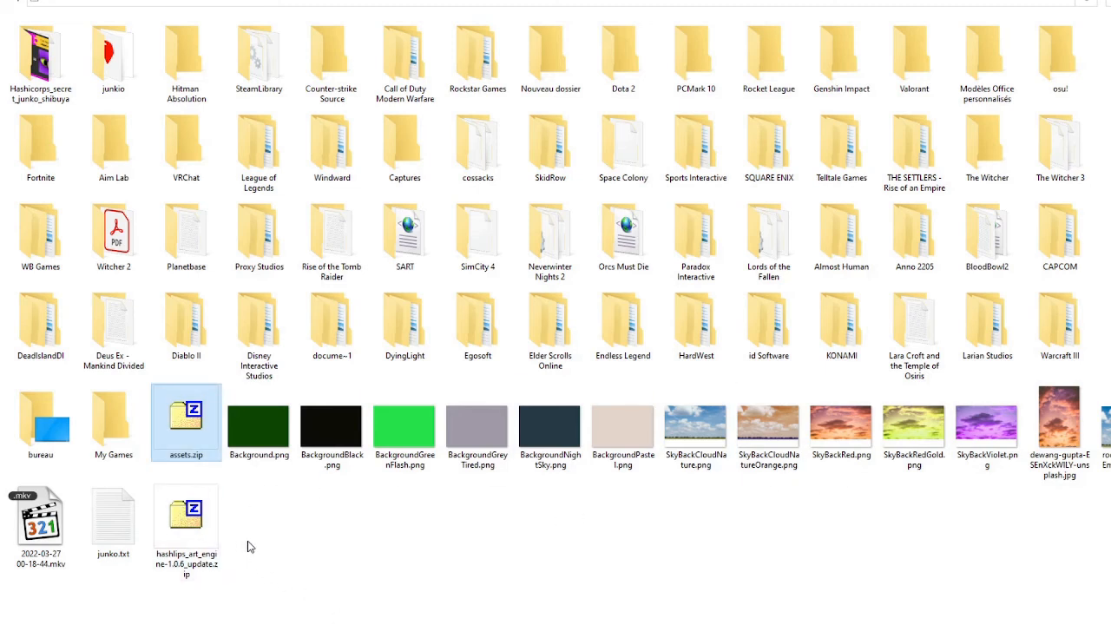
click(289, 533)
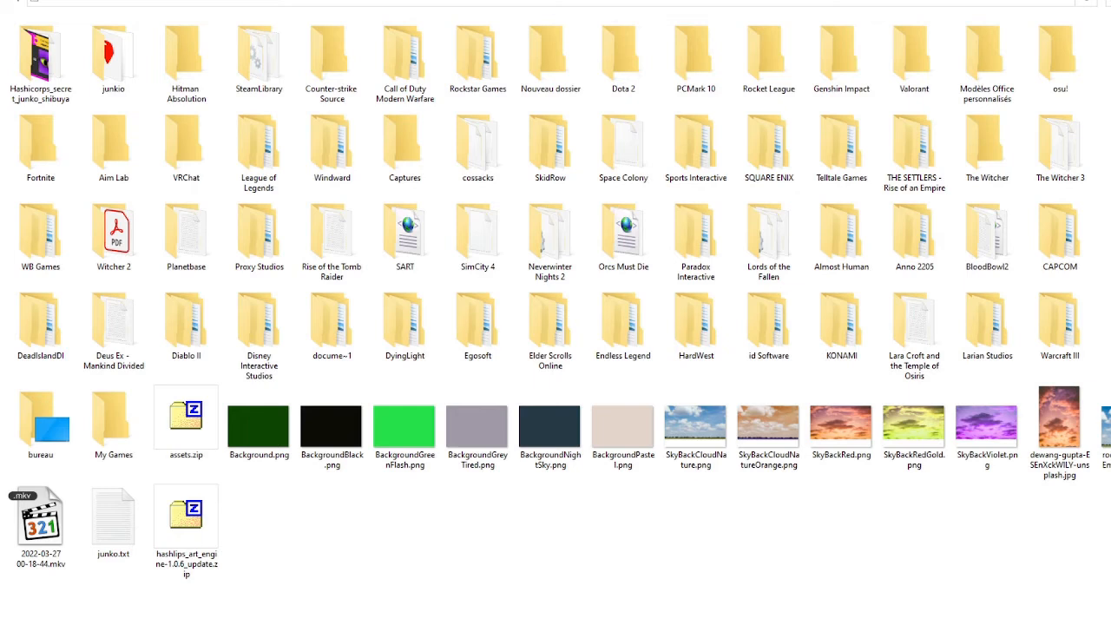
Step: Search the F: drive for Background, inspect the existing Background folder's contents, and return to the drive's root
key(Return)
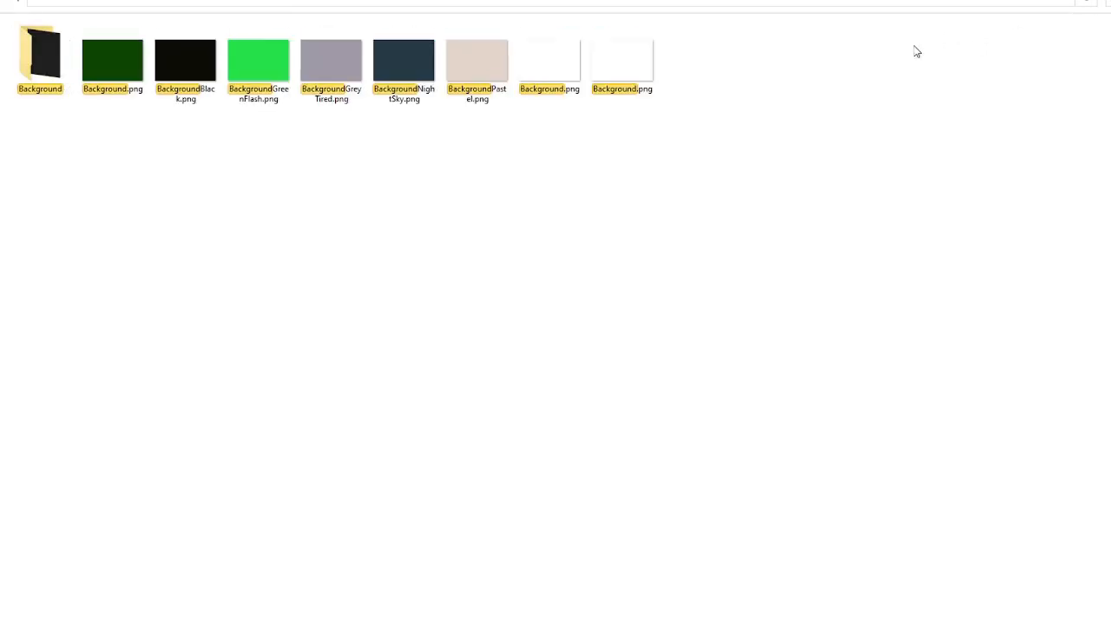
click(53, 69)
double_click(52, 65)
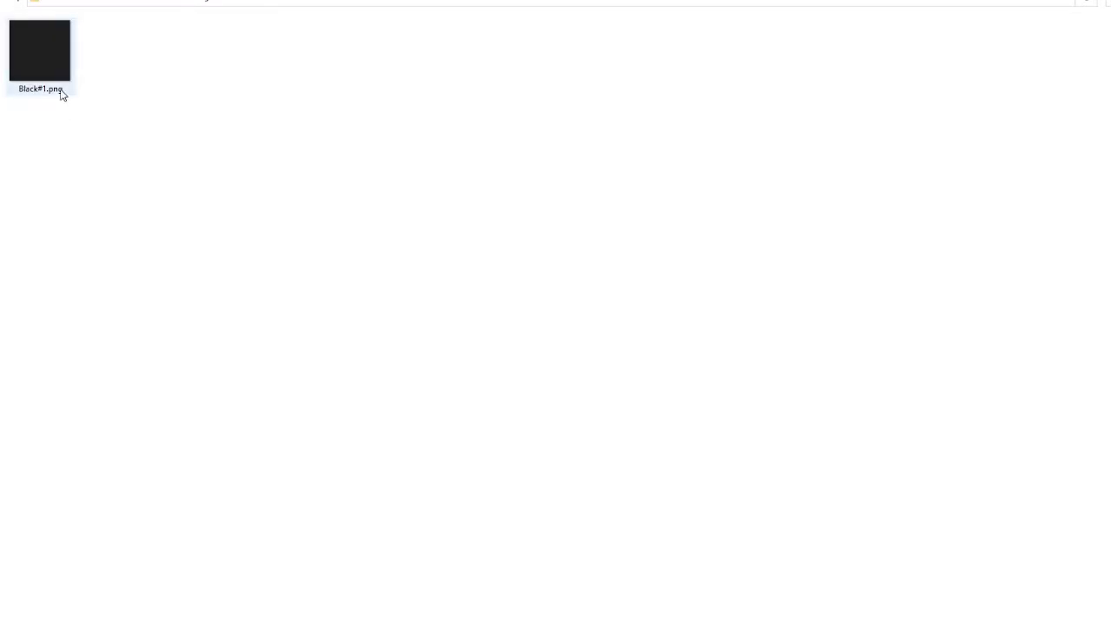
drag(27, 55, 0, 35)
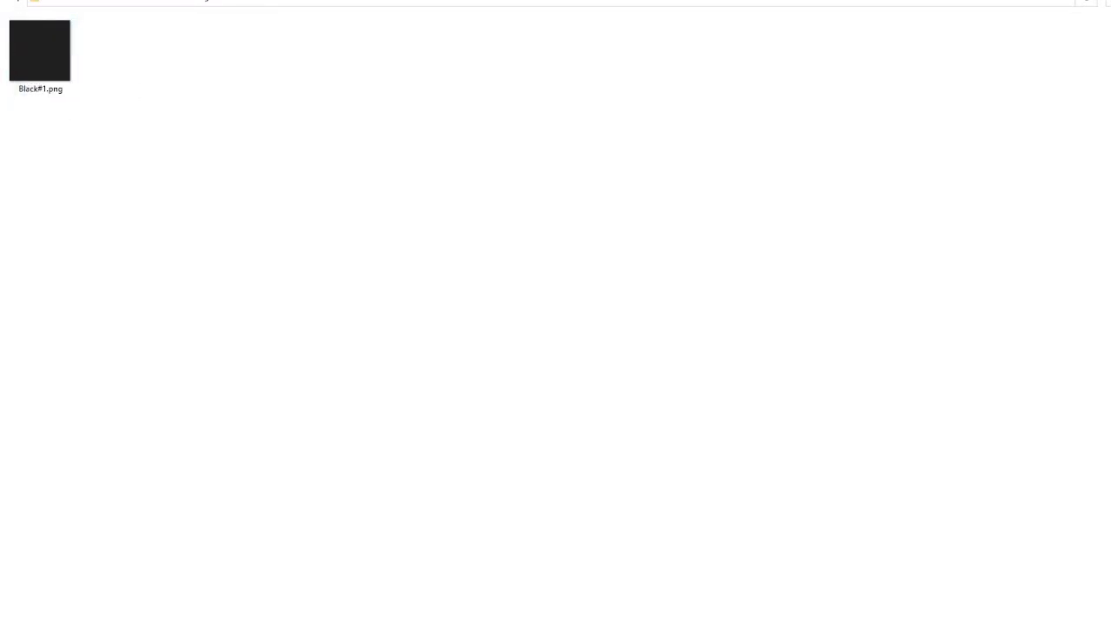
key(alt+Left)
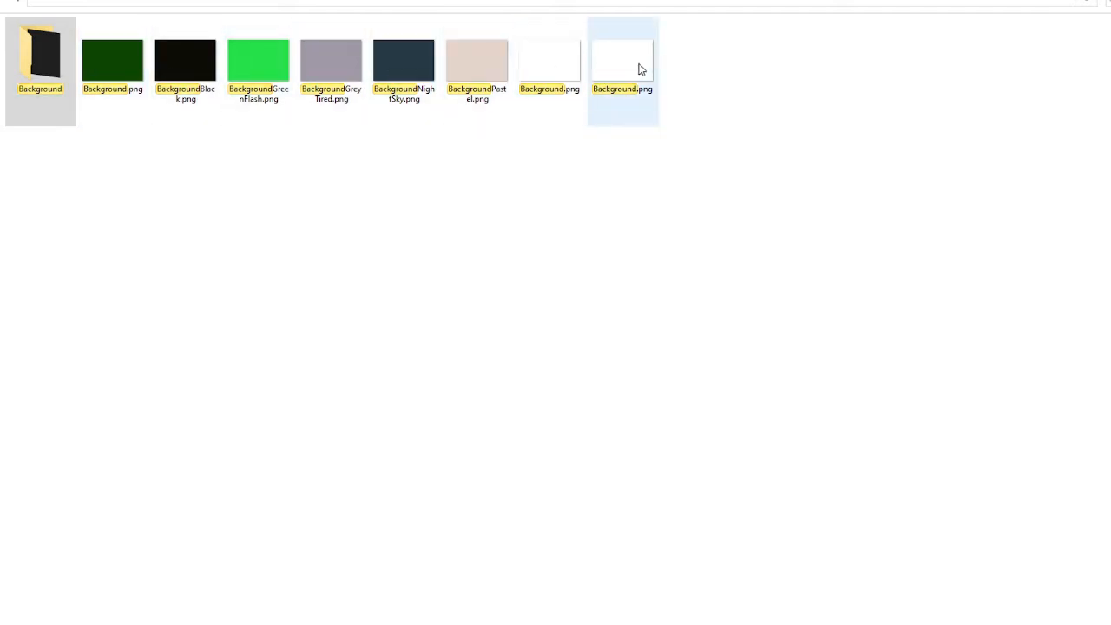
click(1109, 2)
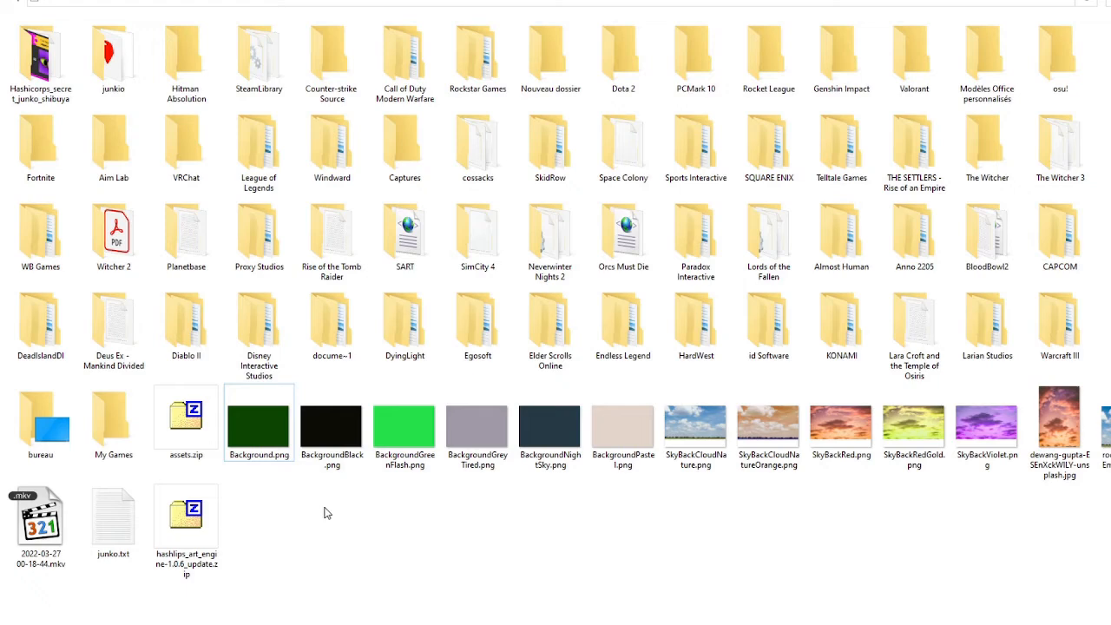
click(397, 623)
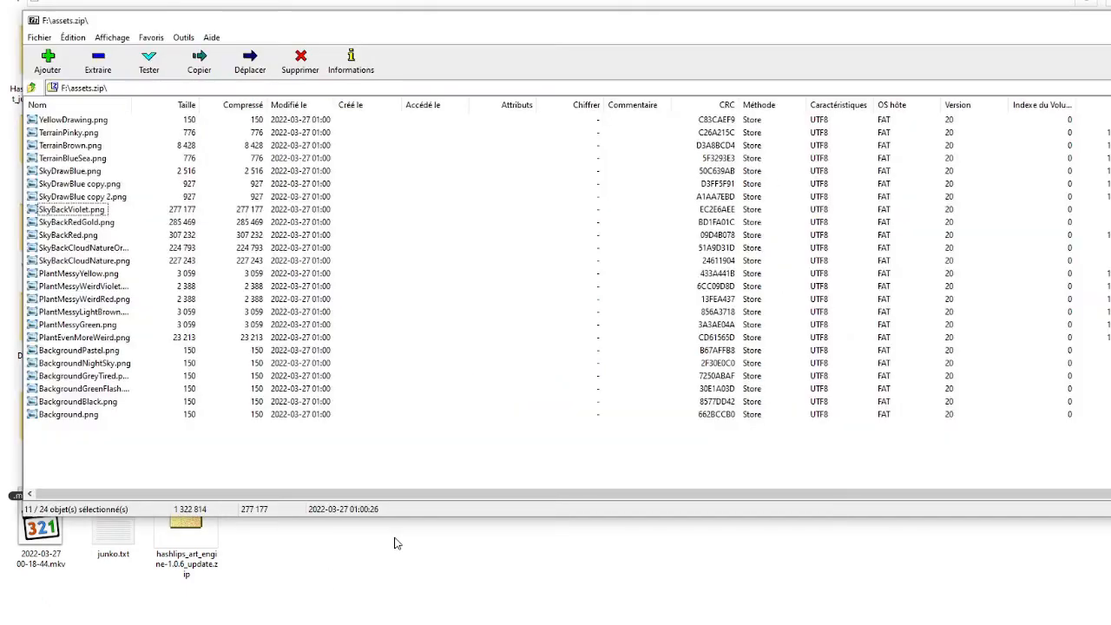
click(138, 86)
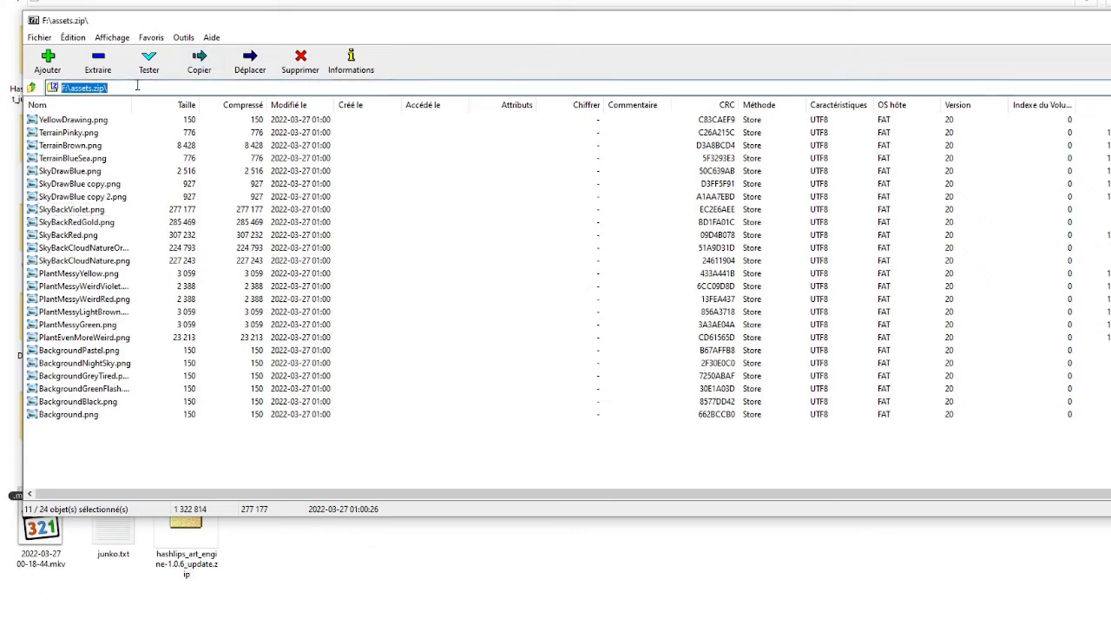
click(233, 435)
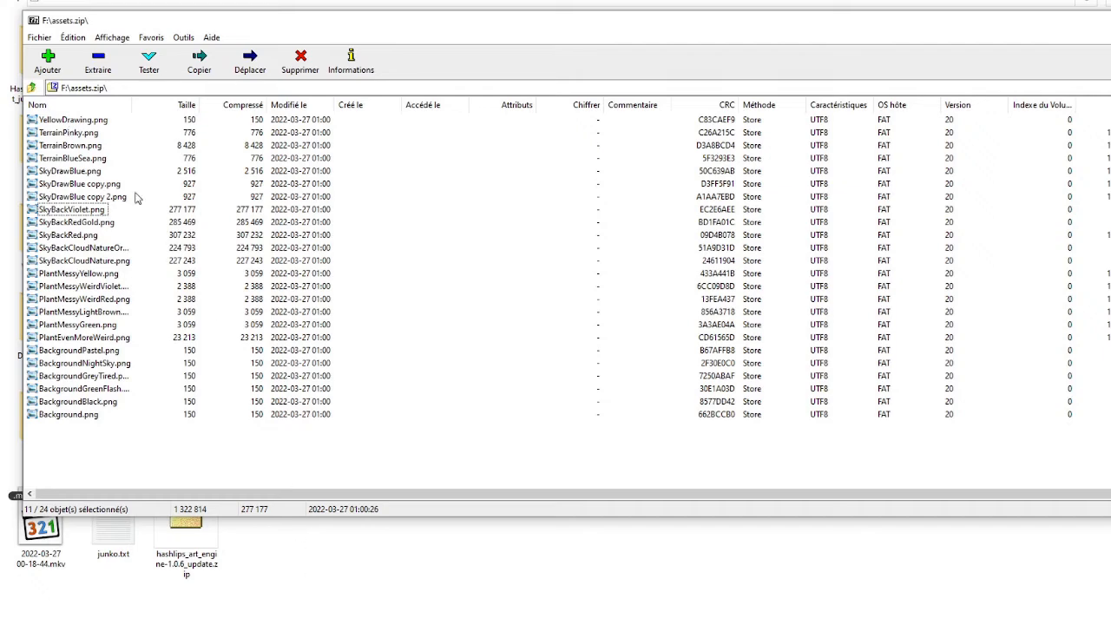
click(313, 590)
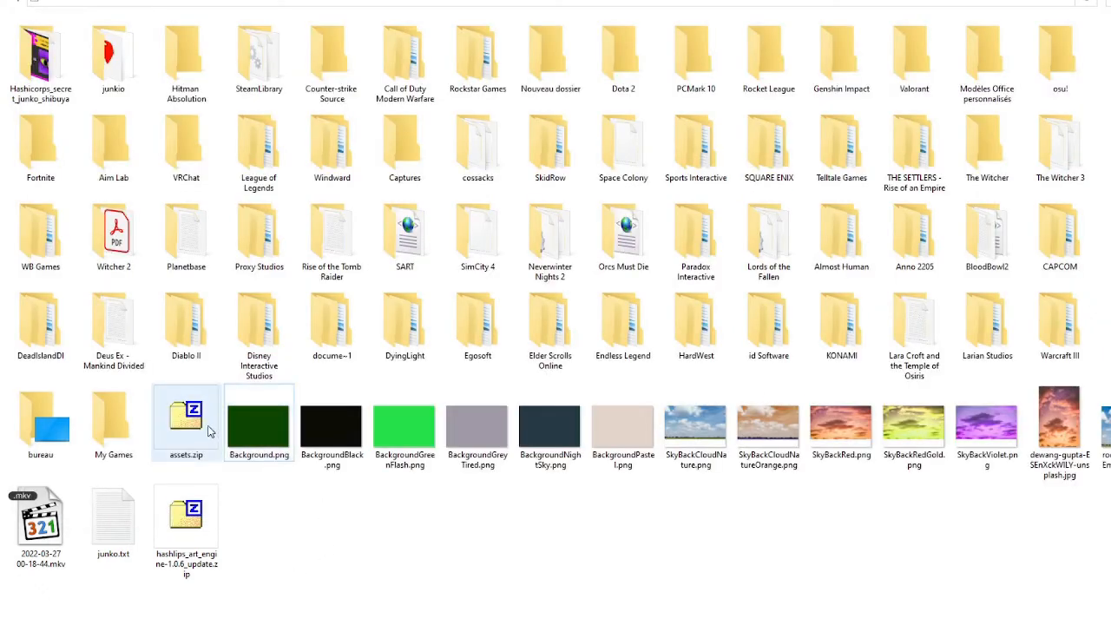
Step: Move the loose files listed after assets.zip into My Games, skipping the in-use .mkv recording, and reopen assets.zip
click(239, 440)
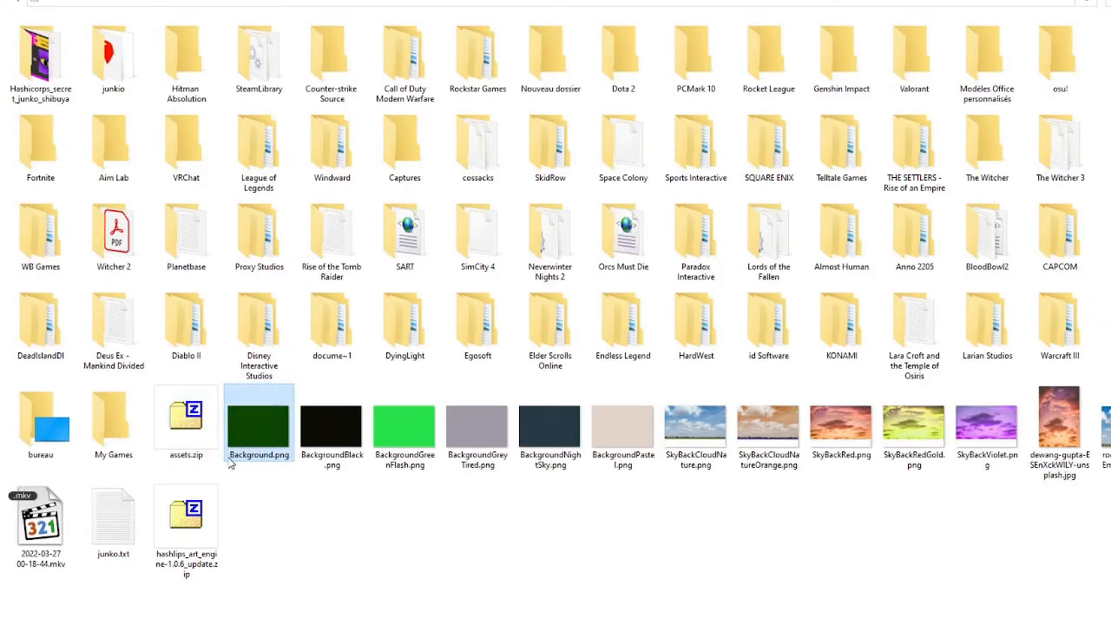
ctrl+click(190, 541)
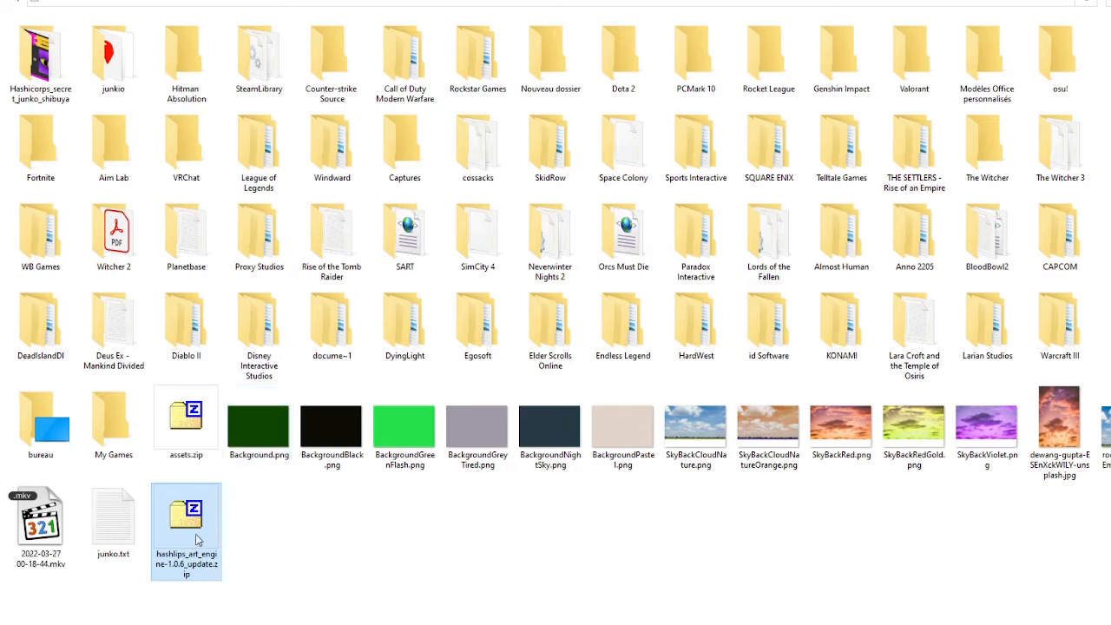
shift+click(258, 438)
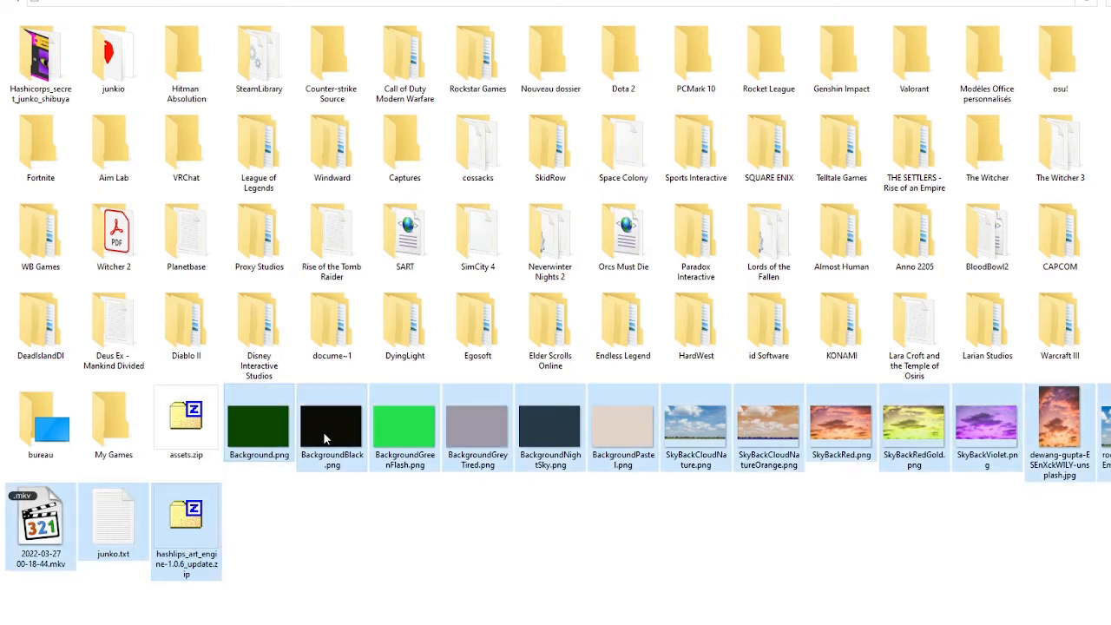
drag(326, 438, 97, 438)
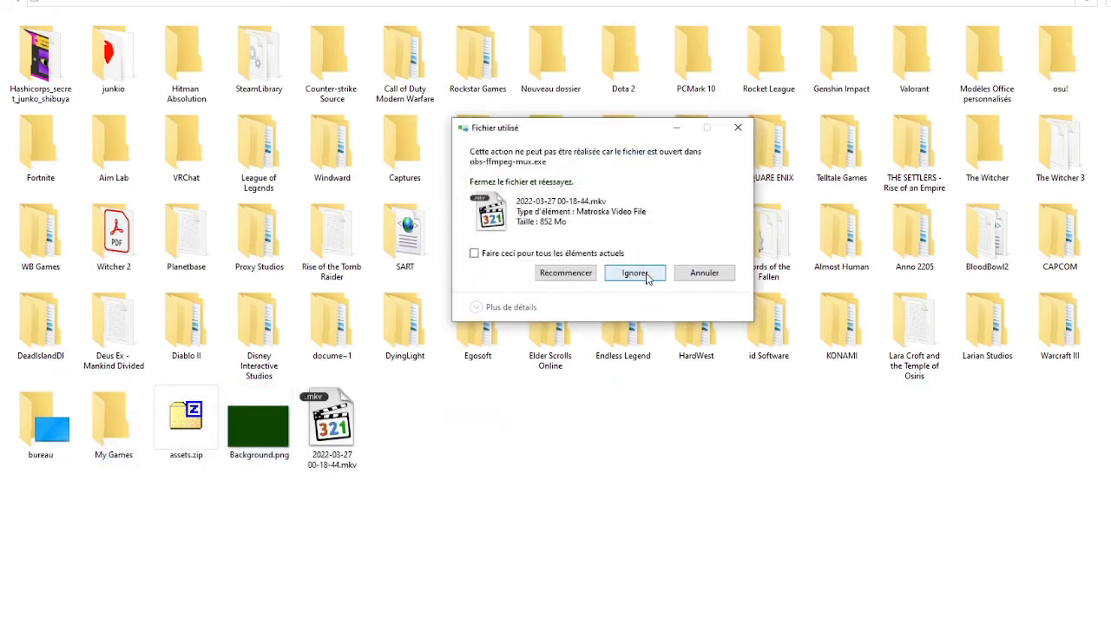
click(620, 274)
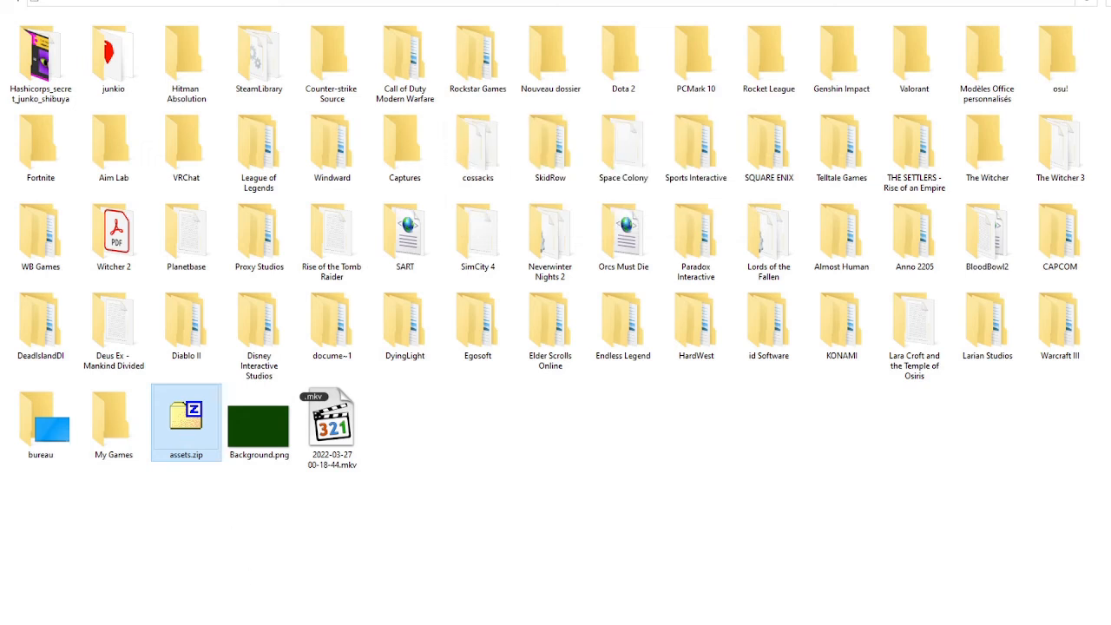
double_click(186, 425)
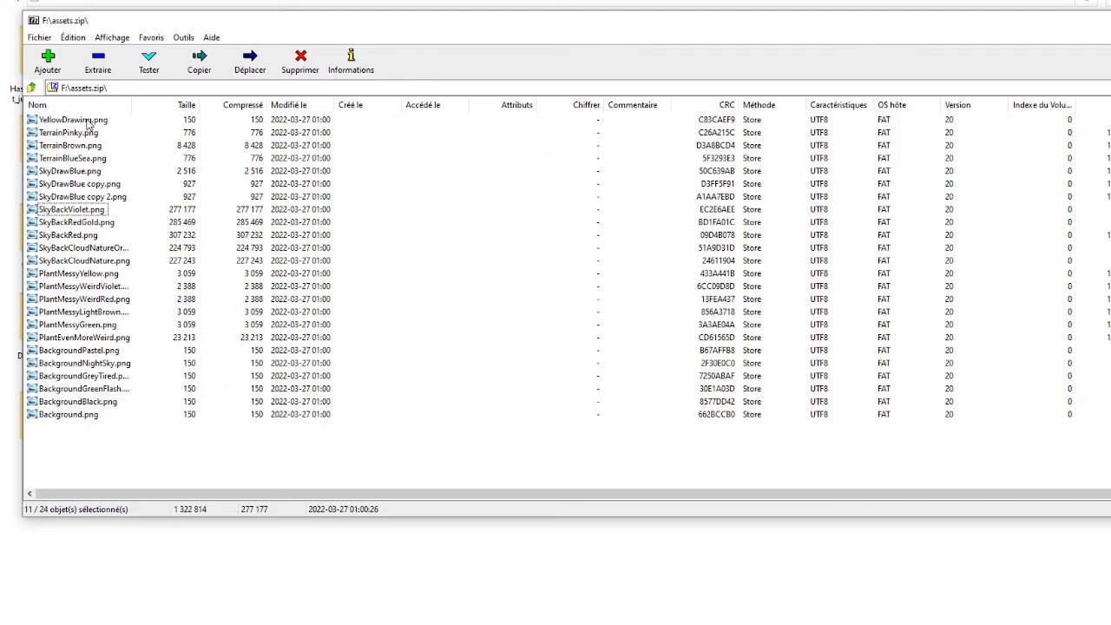
click(88, 124)
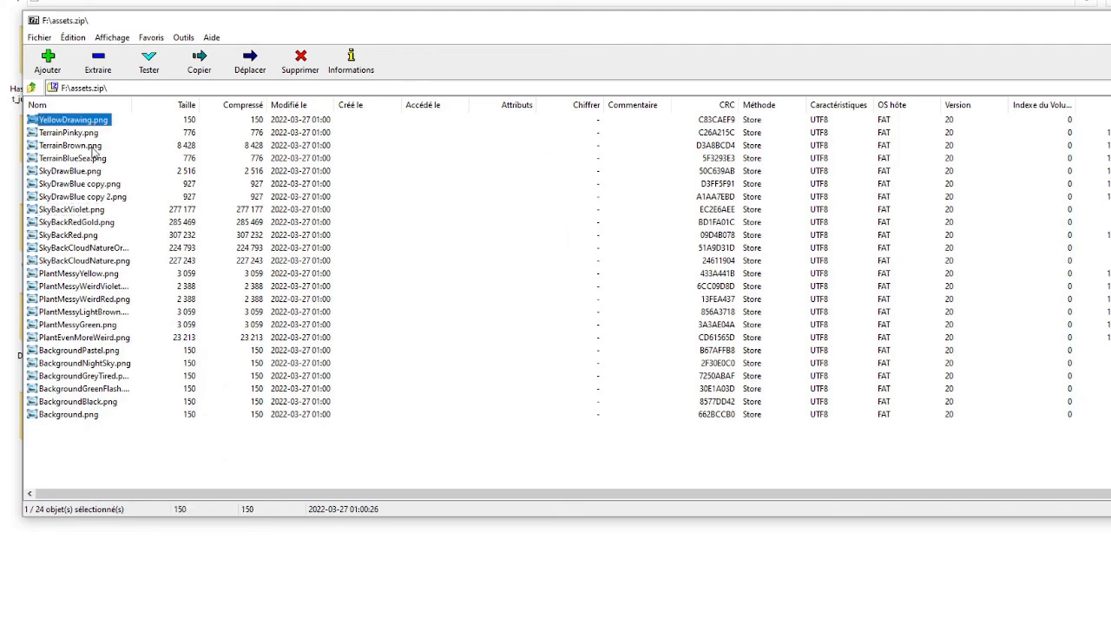
shift+click(80, 422)
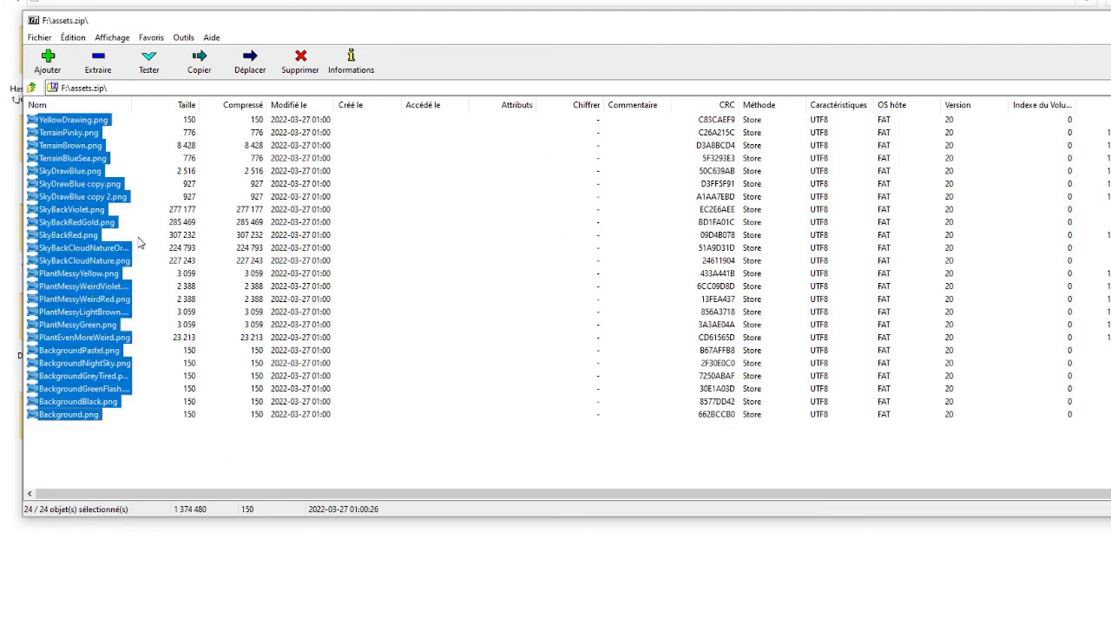
click(100, 67)
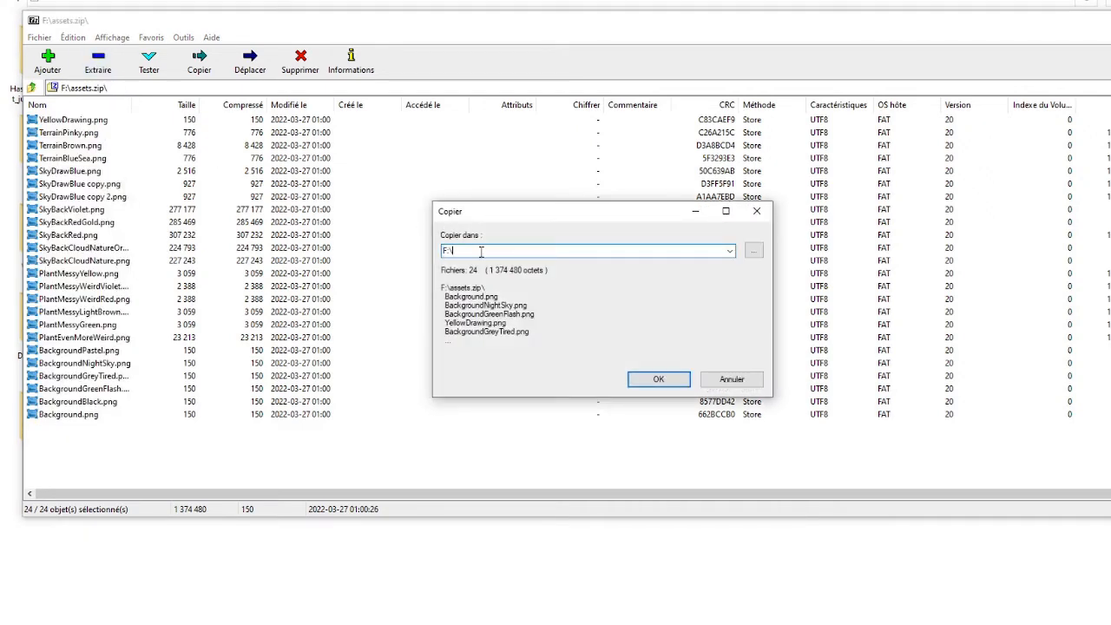
click(756, 212)
click(80, 469)
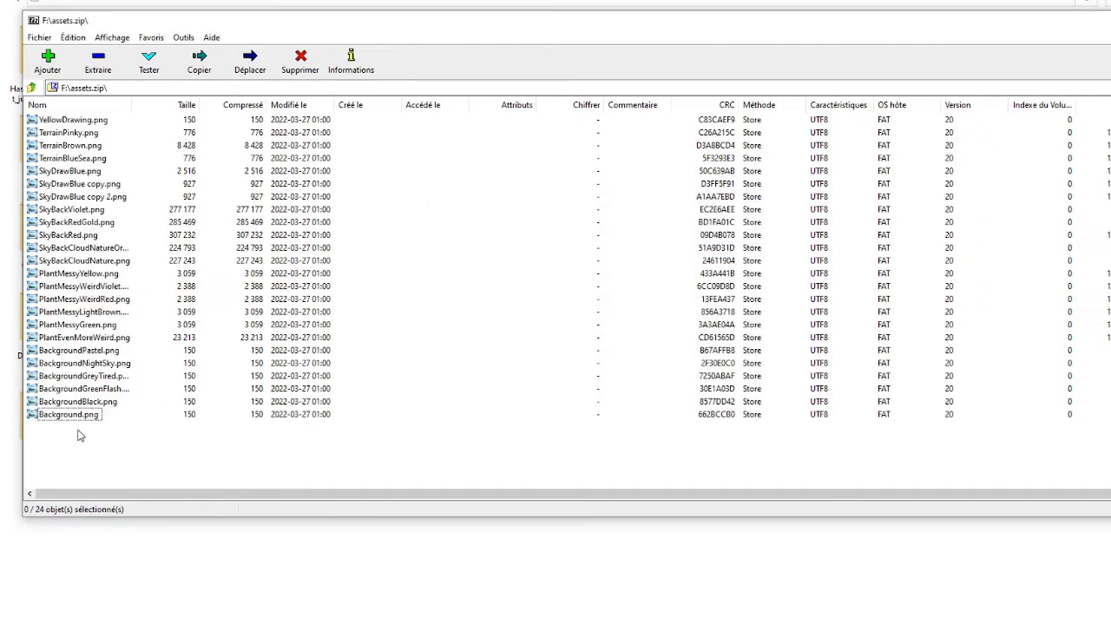
Step: Select the six Background images in assets.zip, from Background.png to BackgroundPastel.png
click(78, 417)
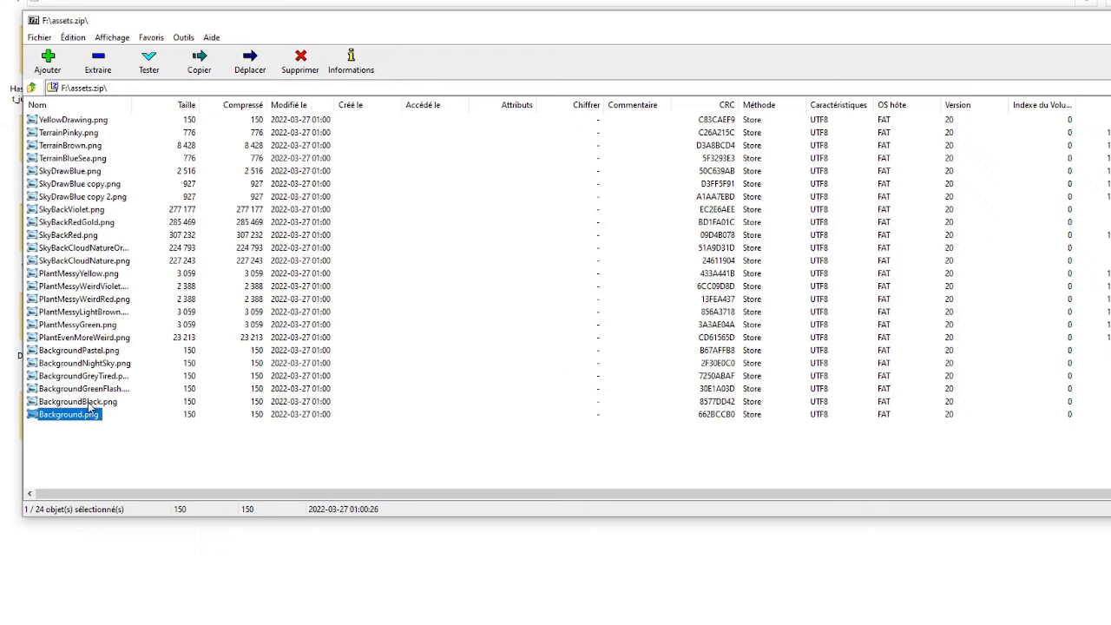
ctrl+click(90, 402)
ctrl+click(106, 389)
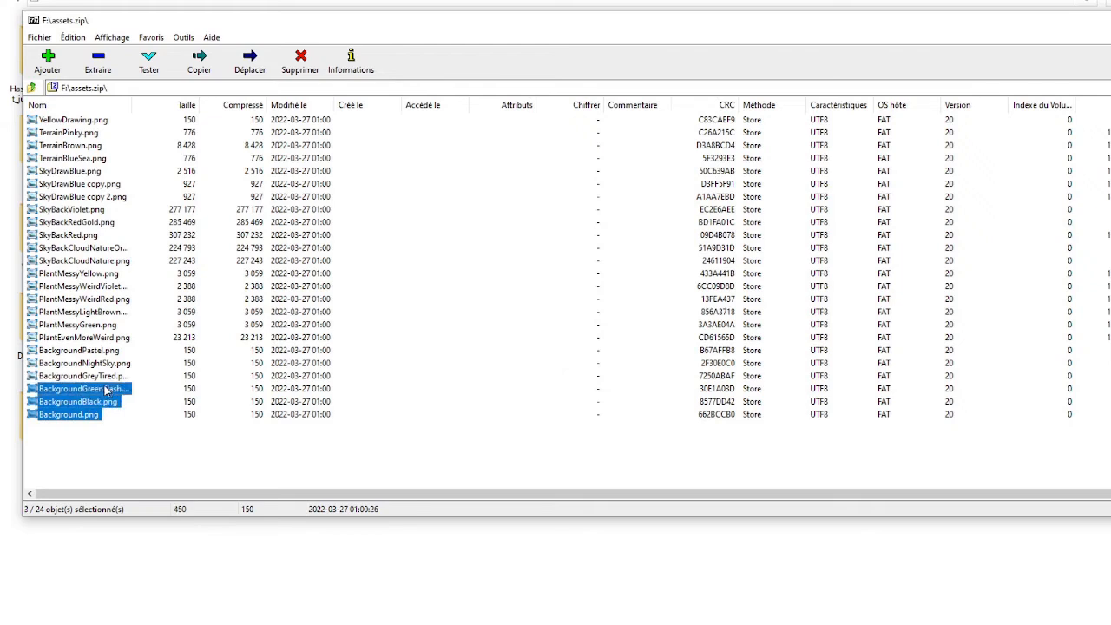
ctrl+click(104, 377)
ctrl+click(108, 363)
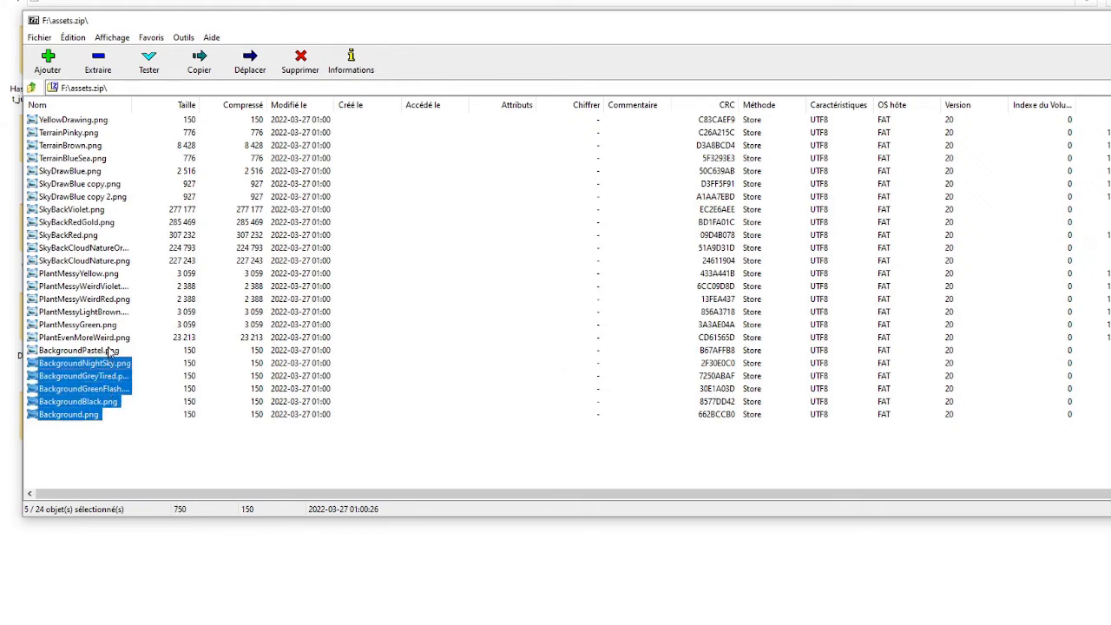
ctrl+click(103, 350)
Step: Add the five SkyBack images to the selection and extract all selected files to F:\Background
ctrl+click(66, 260)
ctrl+click(69, 249)
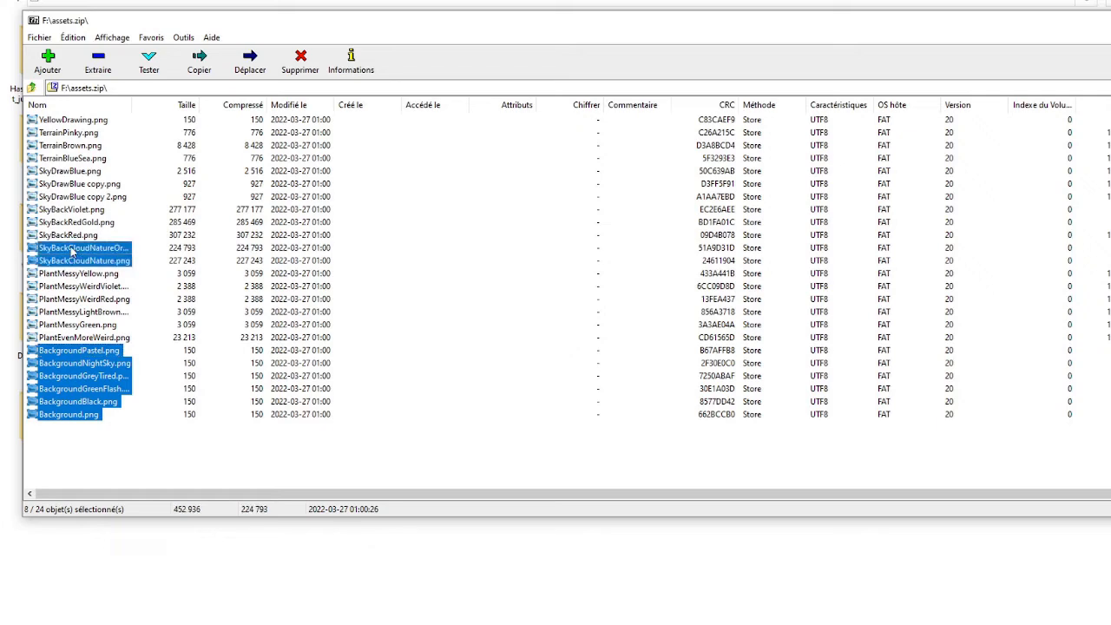
ctrl+click(75, 235)
ctrl+click(78, 223)
ctrl+click(84, 210)
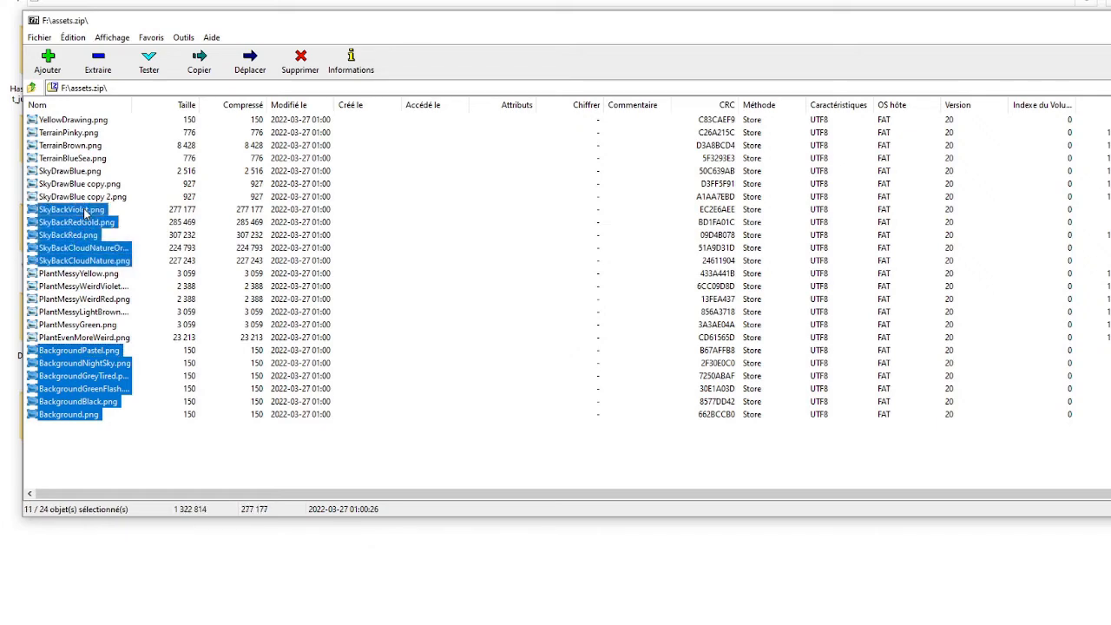
click(111, 63)
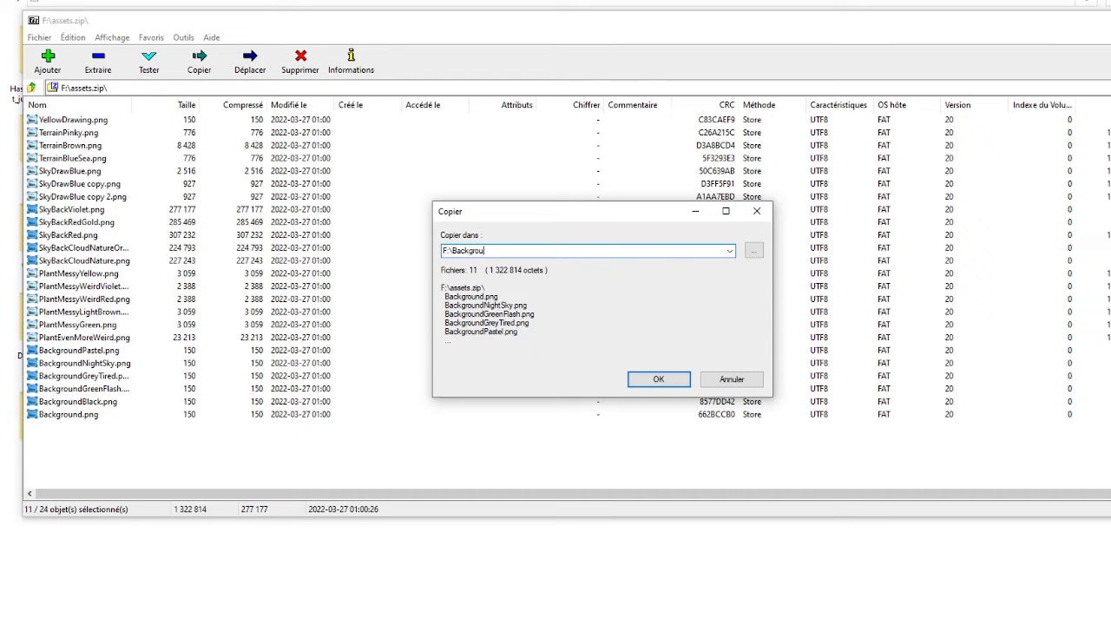
click(652, 381)
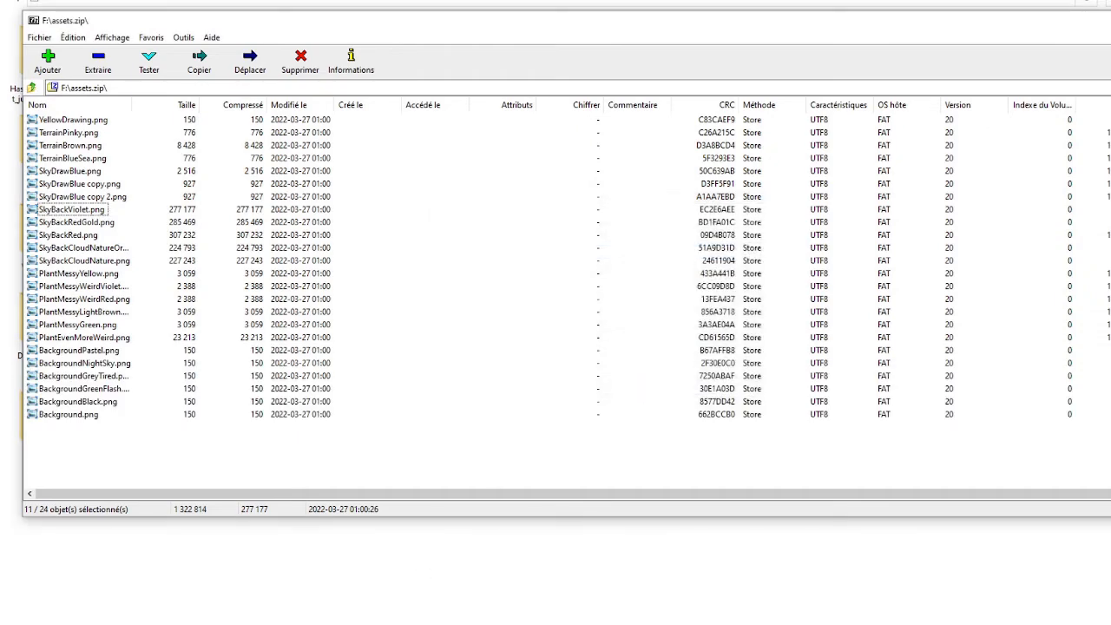
Step: Search the F: drive for Background, check the images in the newly extracted Background folder, and return to the drive's root
mouse_move(368, 623)
click(293, 599)
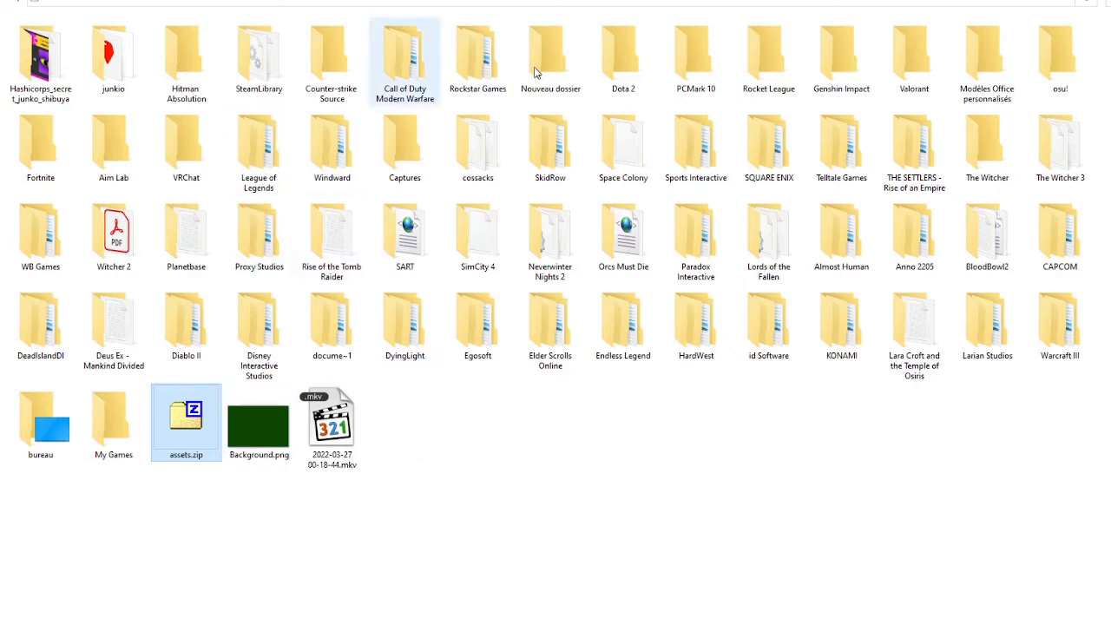
click(1108, 3)
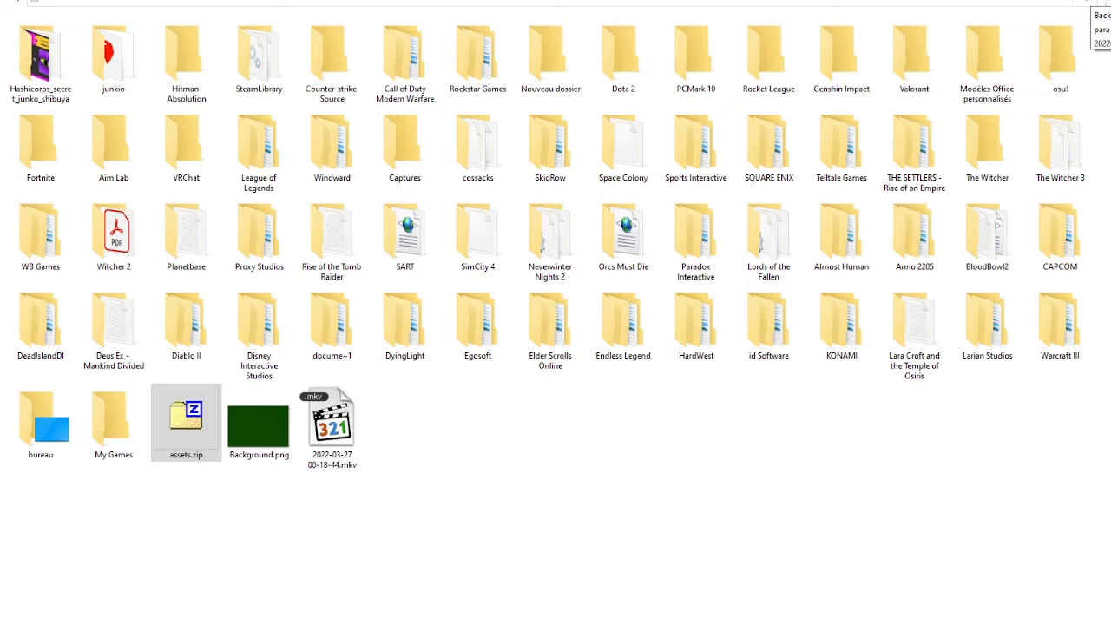
click(1108, 15)
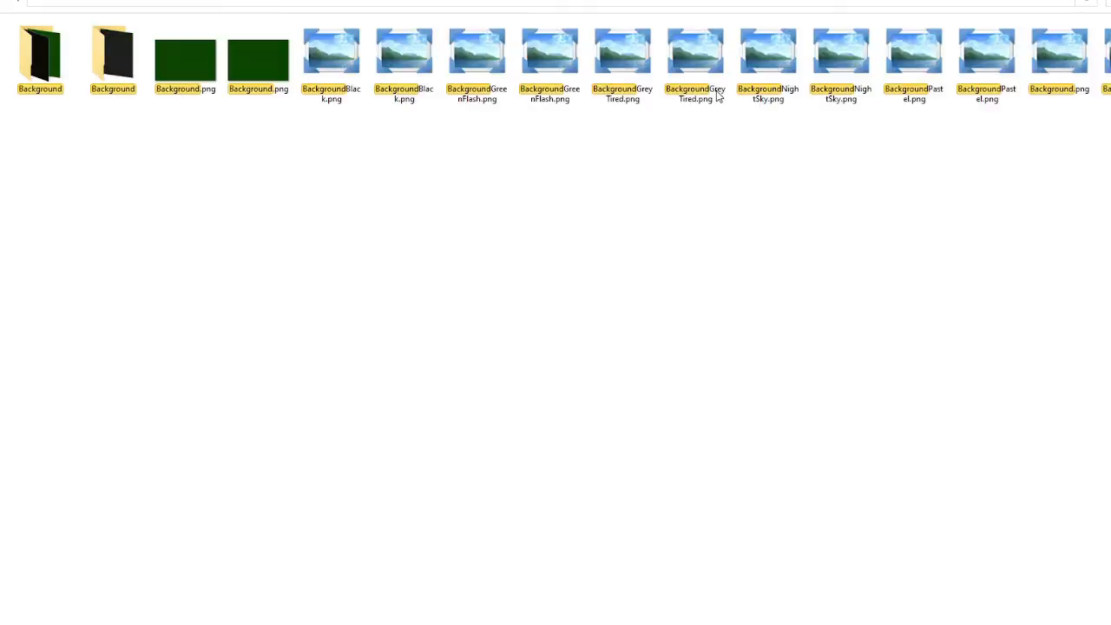
double_click(30, 60)
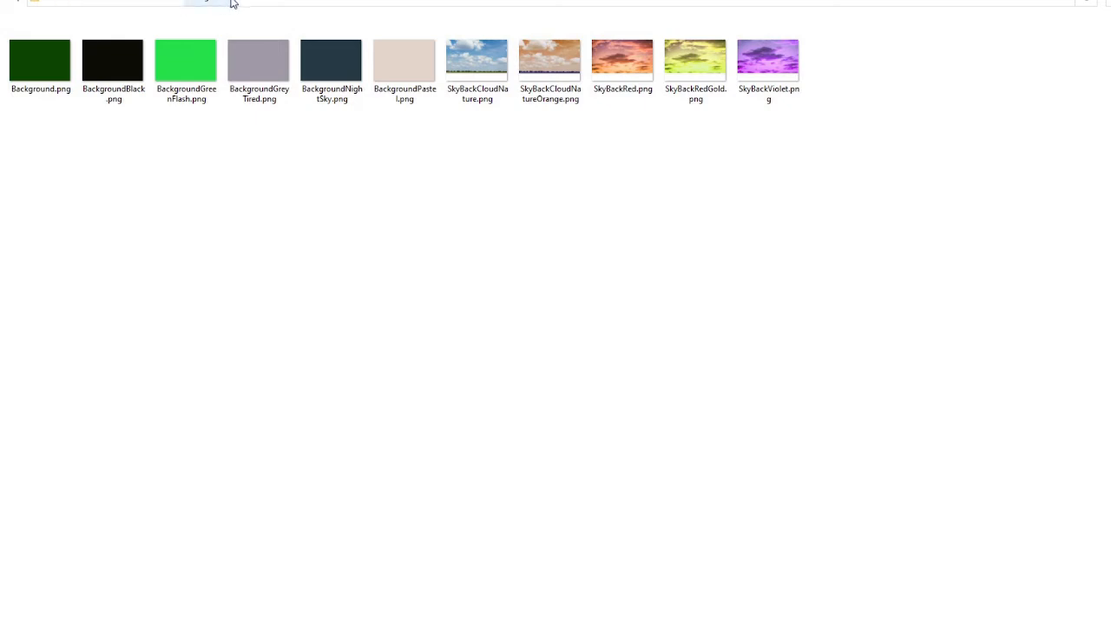
click(17, 2)
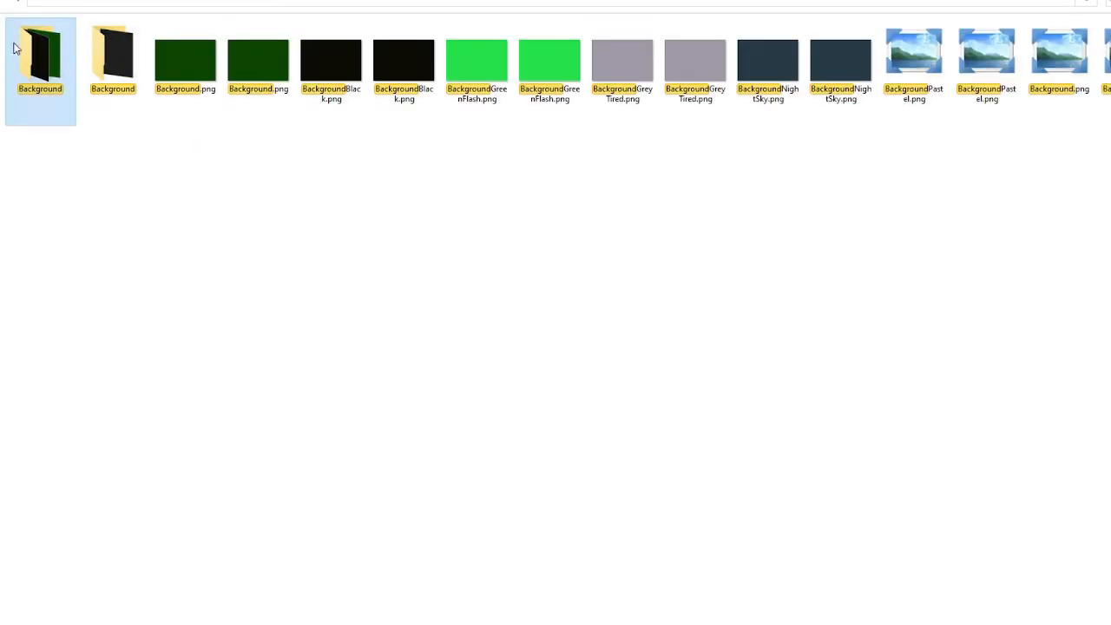
click(4, 2)
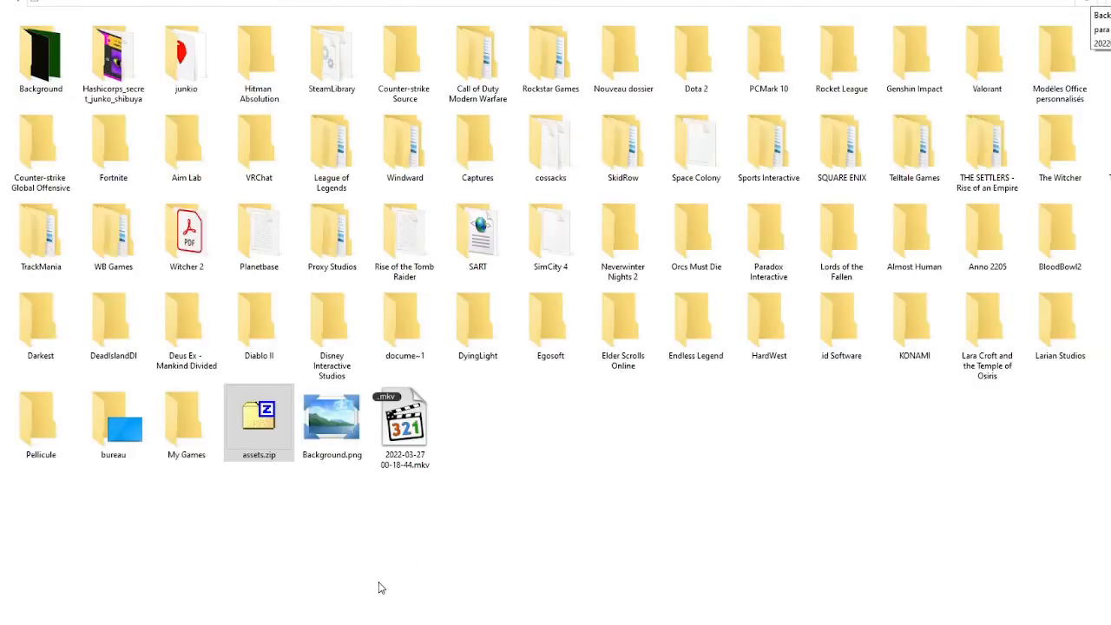
Step: Switch to Photopea and collapse the Background layer folder
click(348, 622)
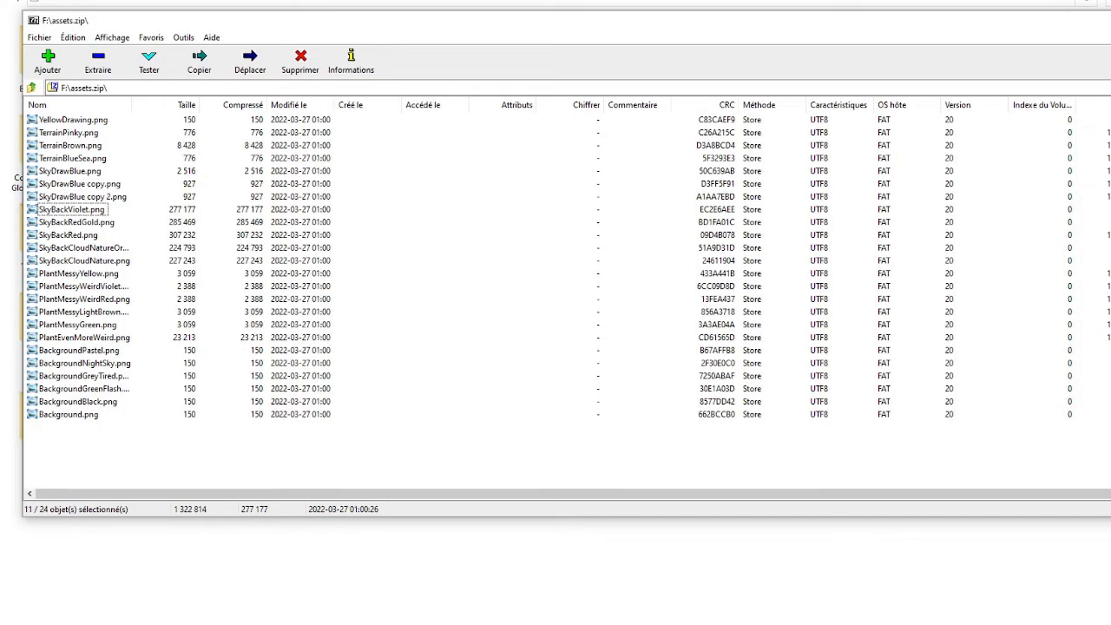
click(326, 618)
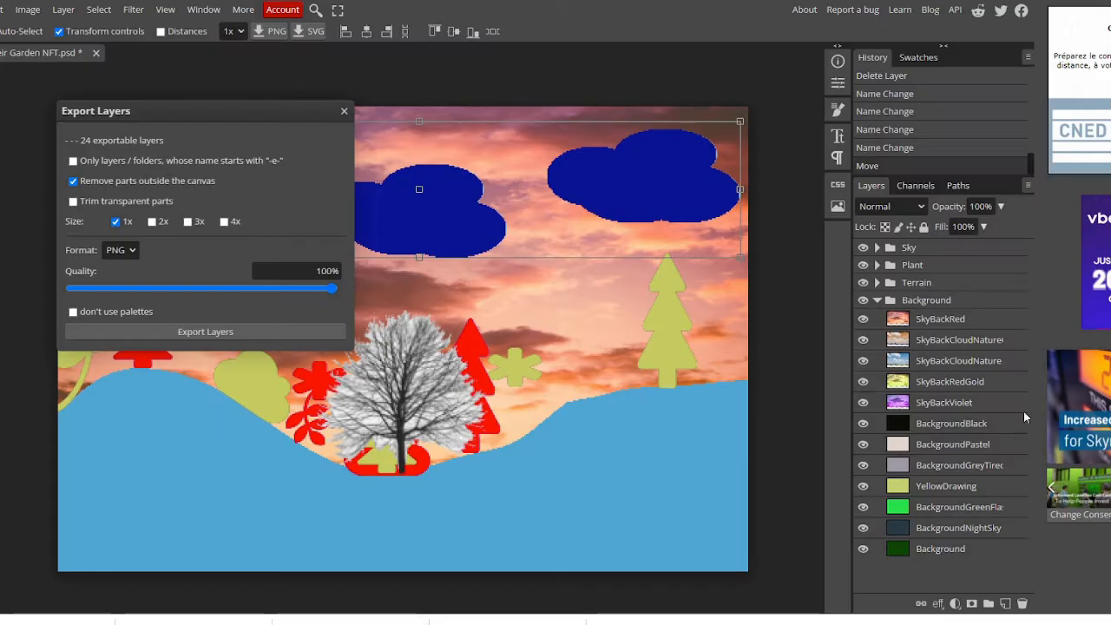
click(876, 301)
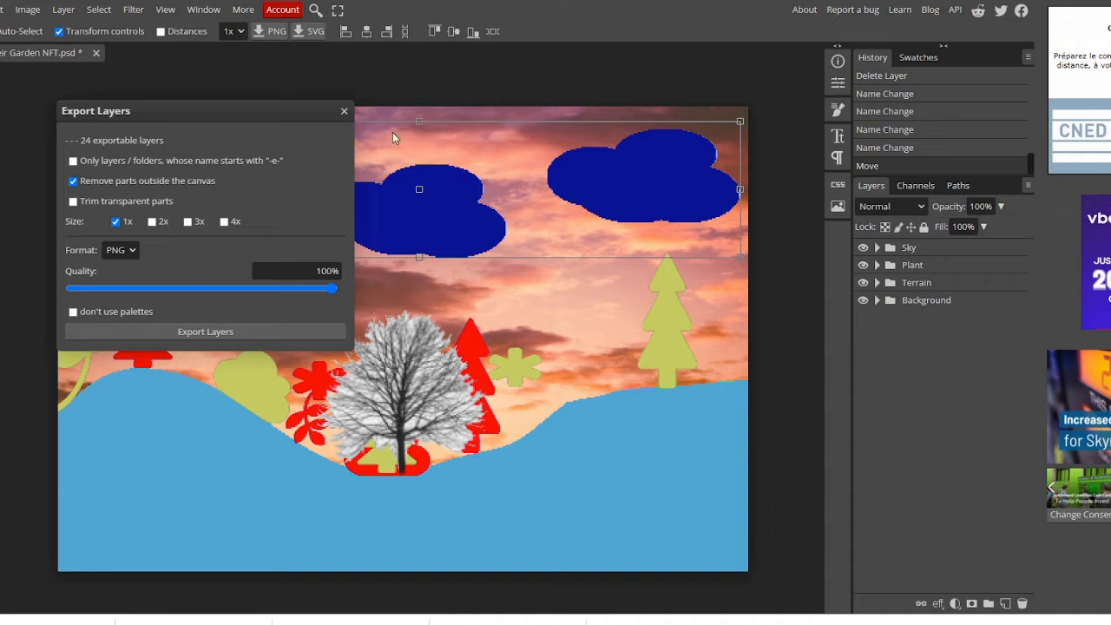
Step: Expand the Terrain layer folder to check its layers, and extract the three Terrain images from assets.zip to F:\Terrain
click(344, 111)
click(877, 282)
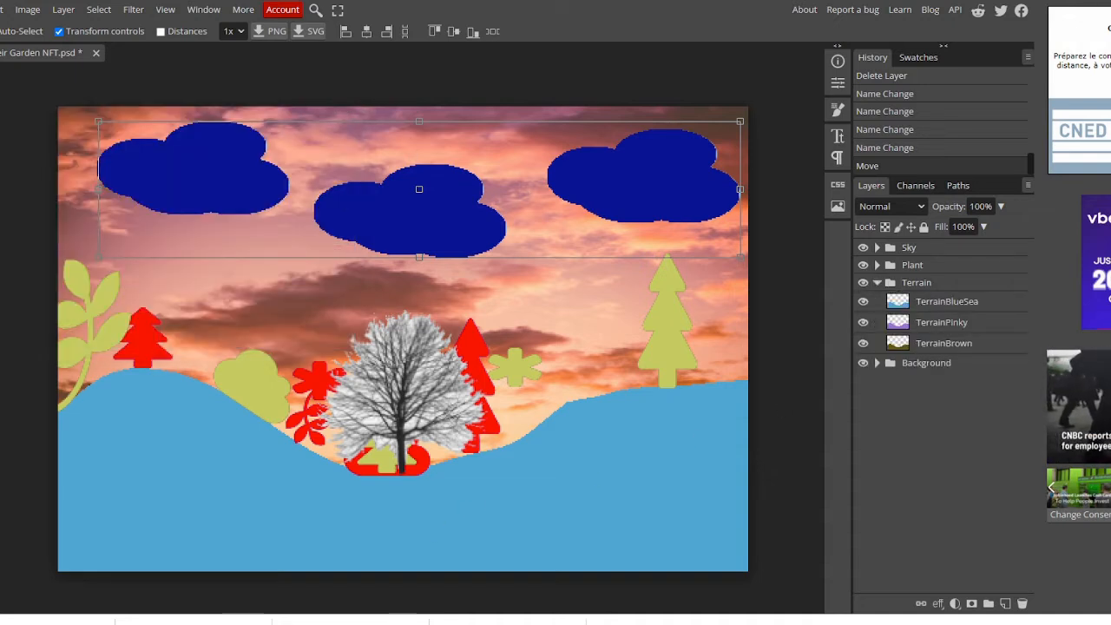
key(alt+Tab)
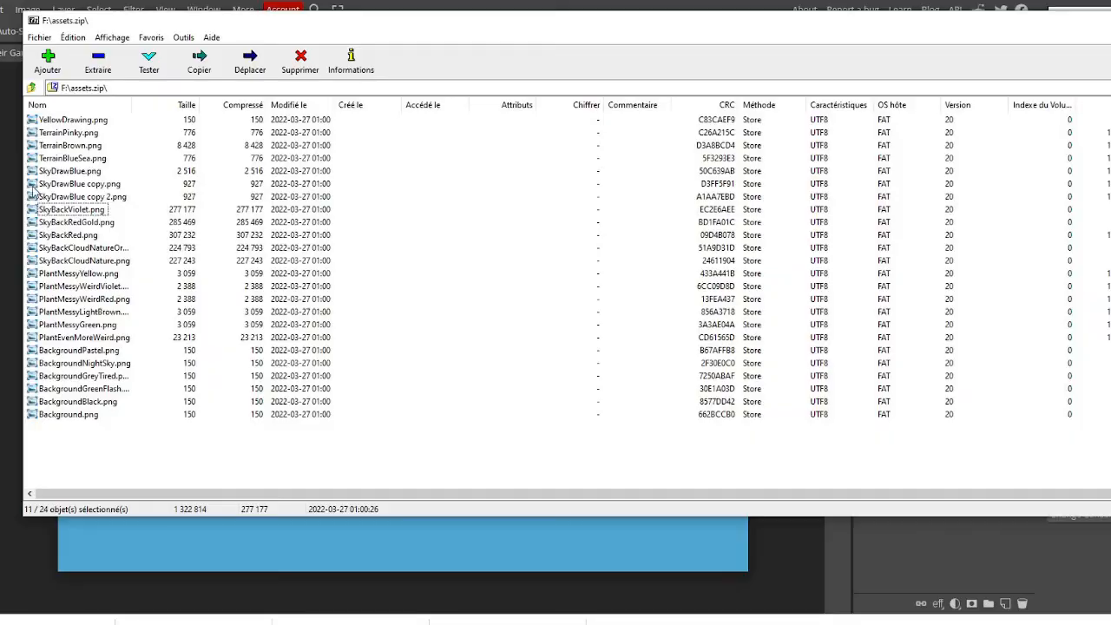
click(85, 135)
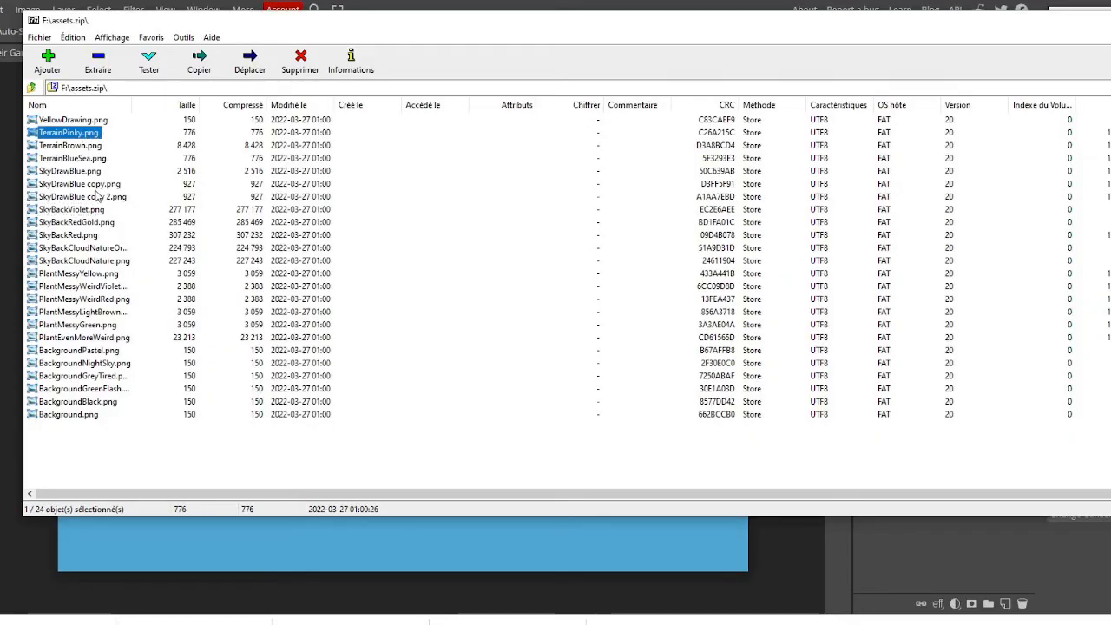
shift+click(84, 158)
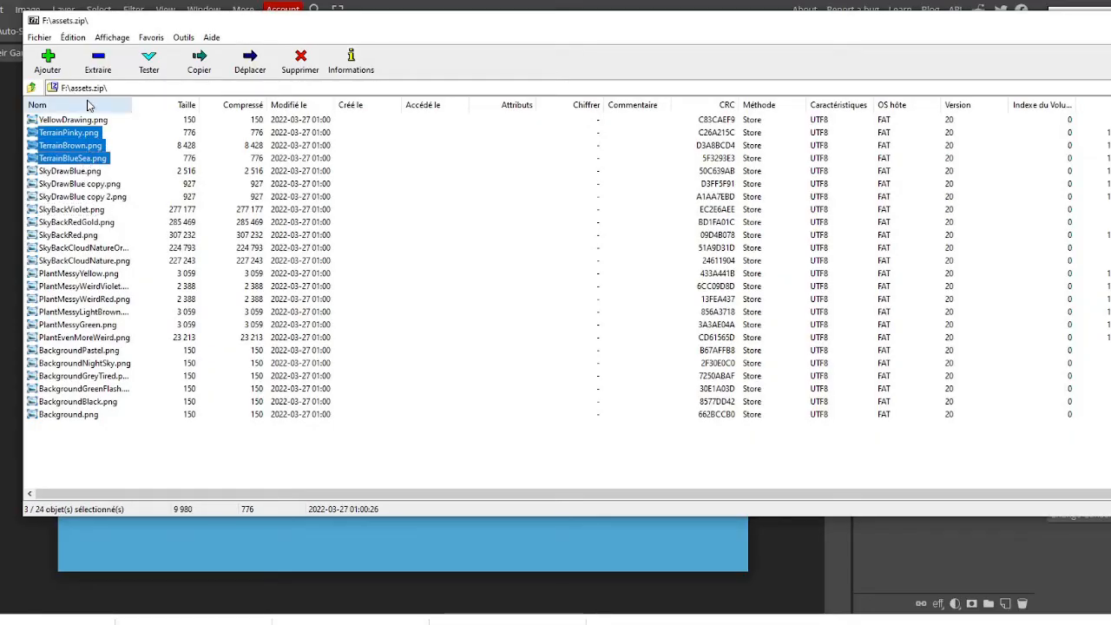
key(F5)
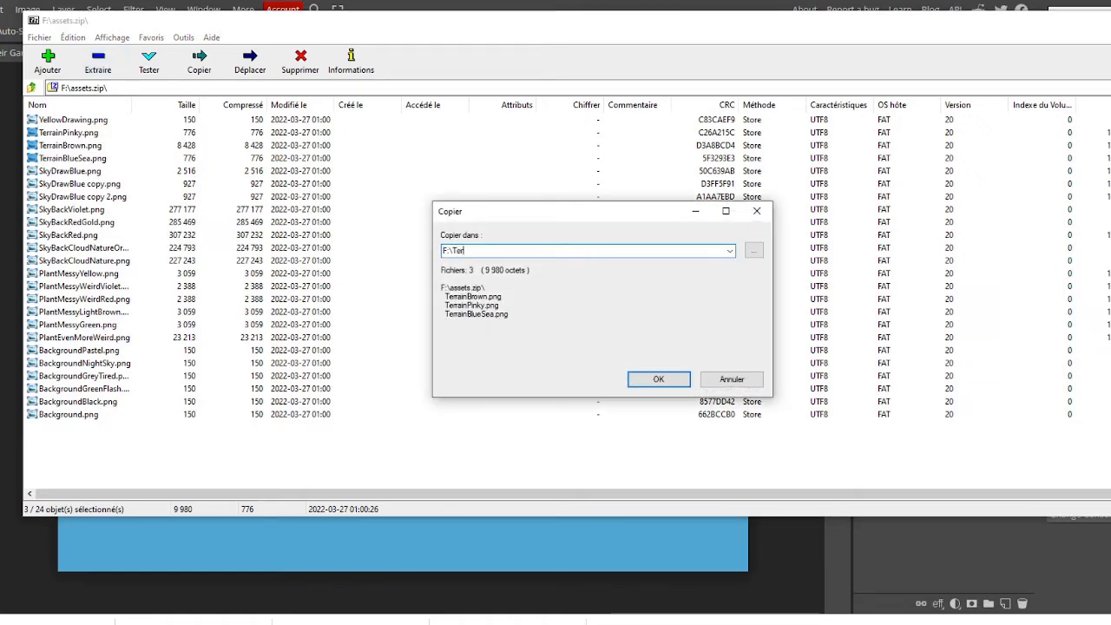
text(Terrain)
click(657, 378)
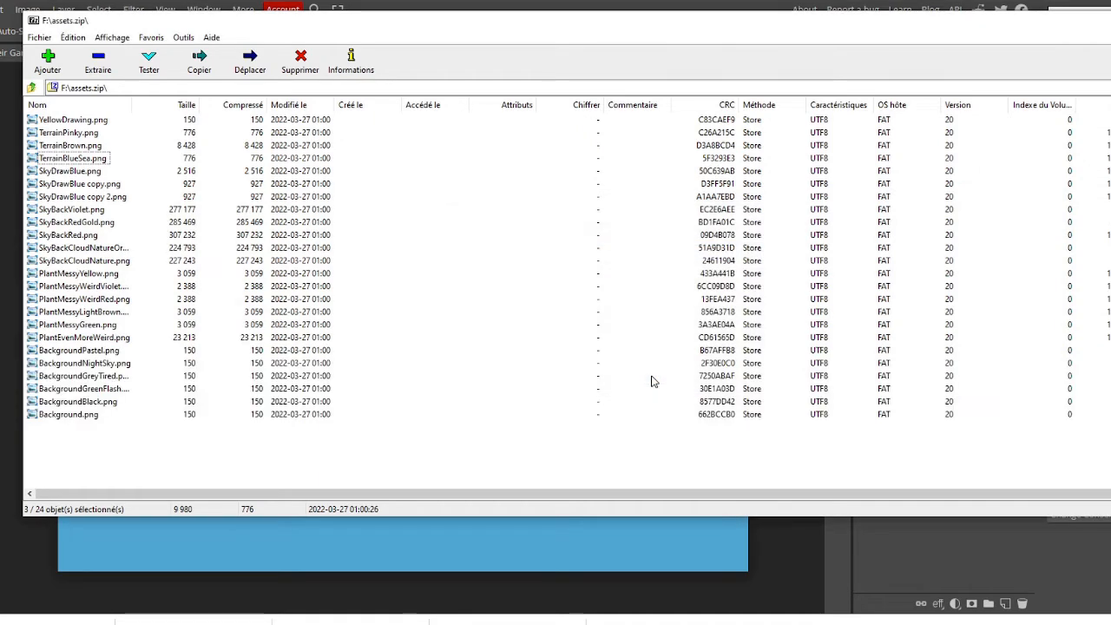
Step: Switch back to Photopea, collapse the Terrain layer folder and check which layers the Plant folder contains
click(855, 531)
click(876, 282)
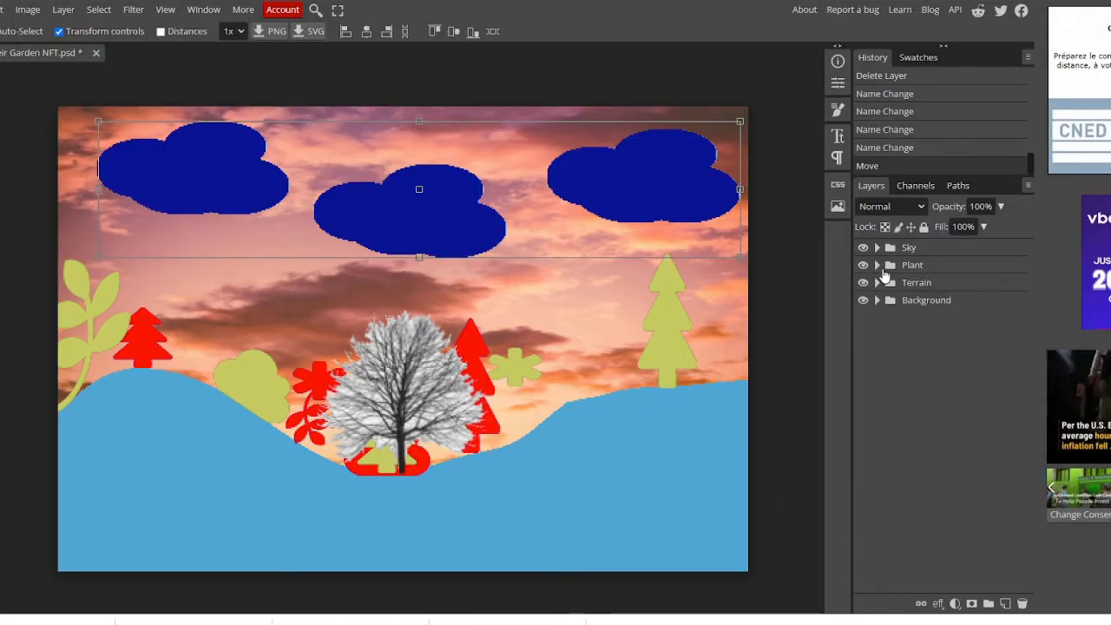
click(882, 265)
click(876, 265)
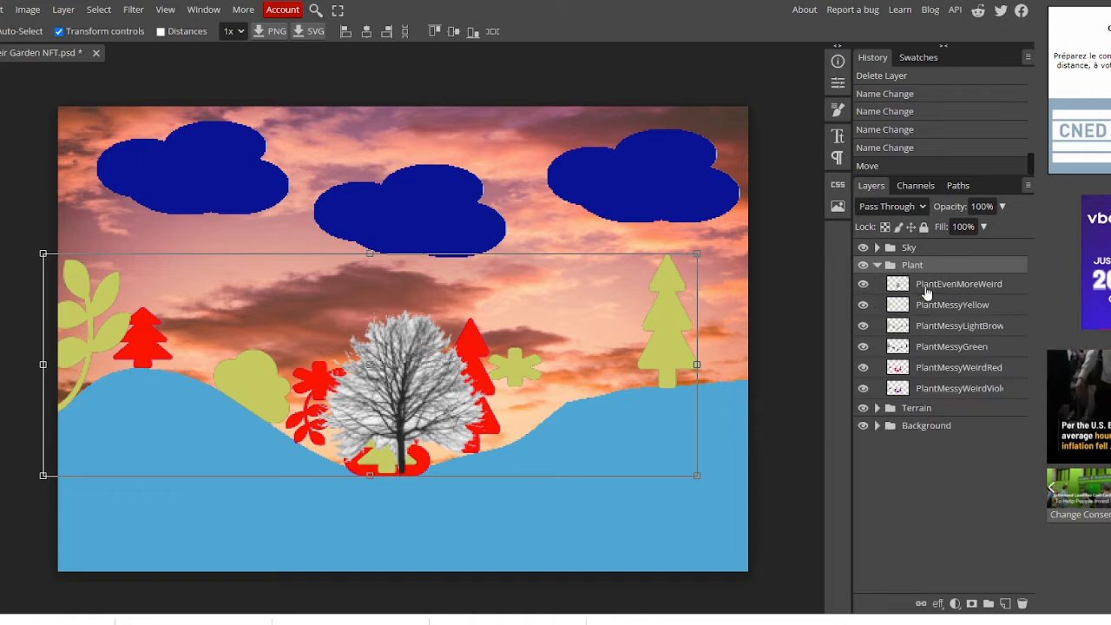
click(876, 264)
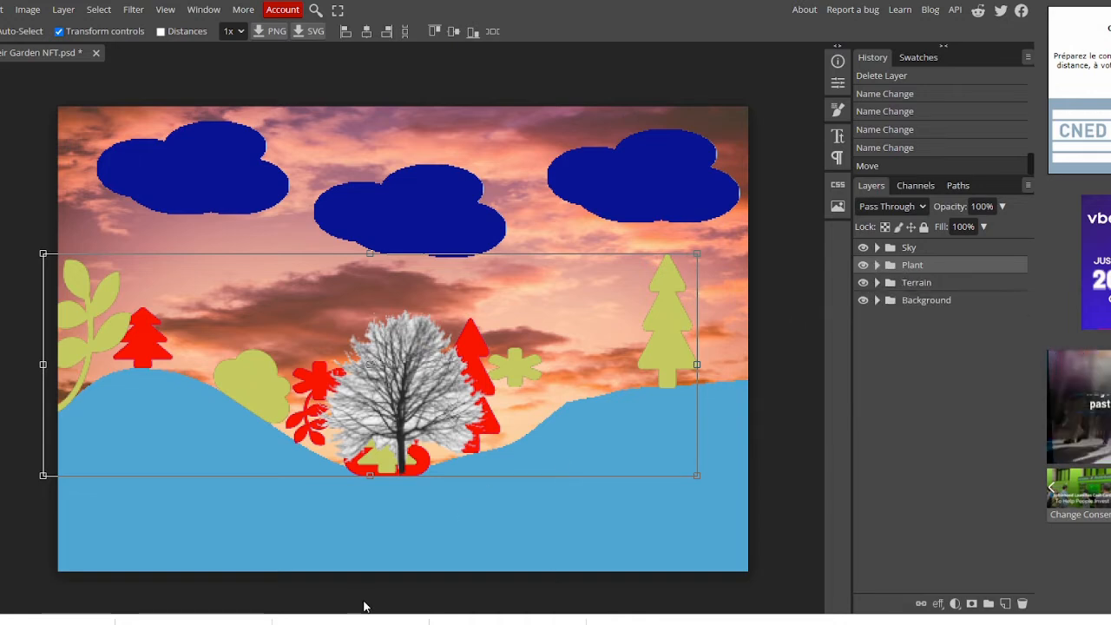
Step: Switch to assets.zip and extract the six Plant images, from PlantMessyYellow.png to PlantEvenMoreWeird.png, into a Plant folder on the F: drive
click(448, 607)
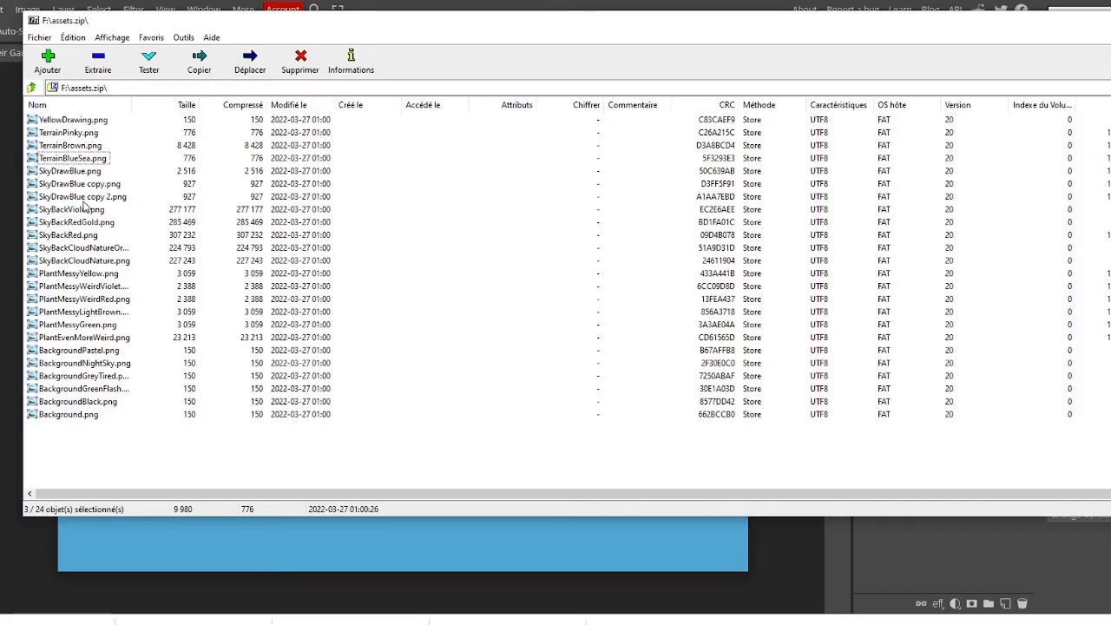
click(58, 271)
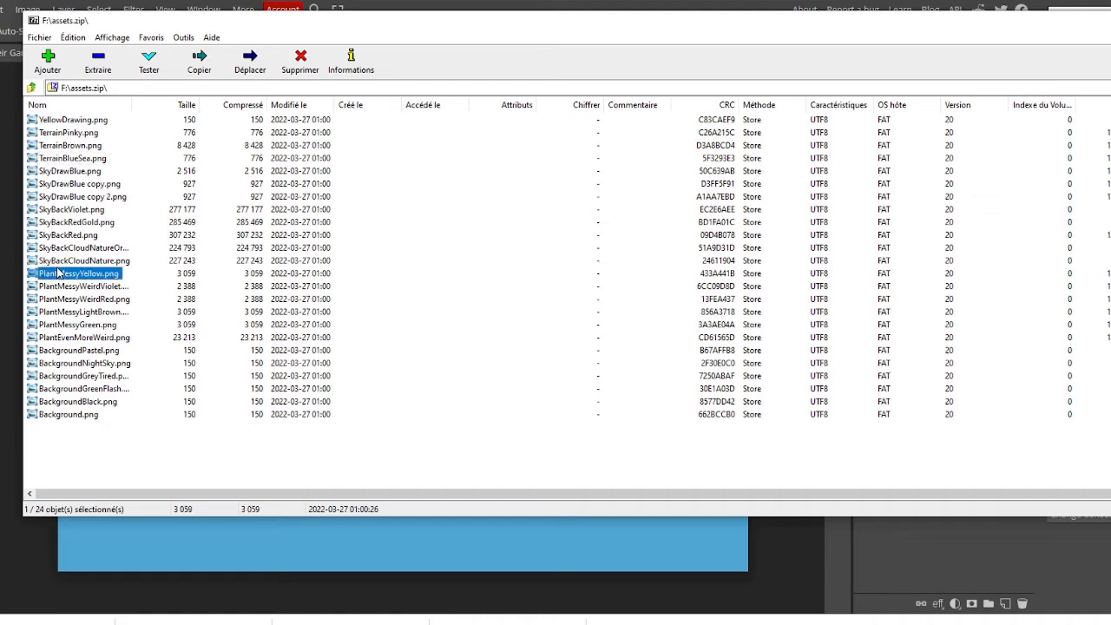
shift+click(61, 339)
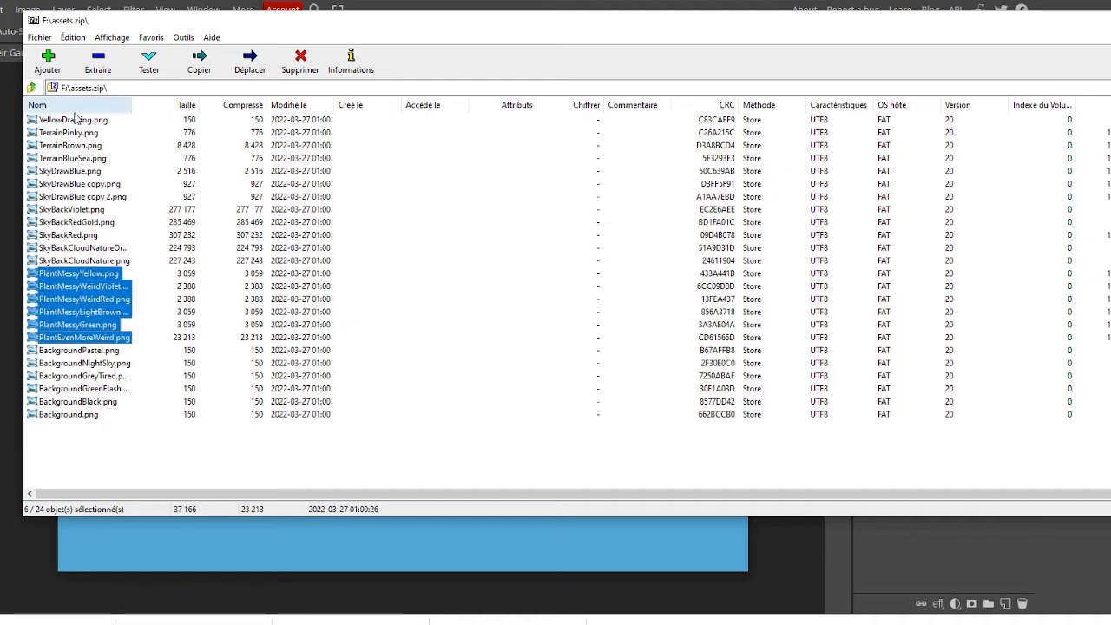
click(98, 60)
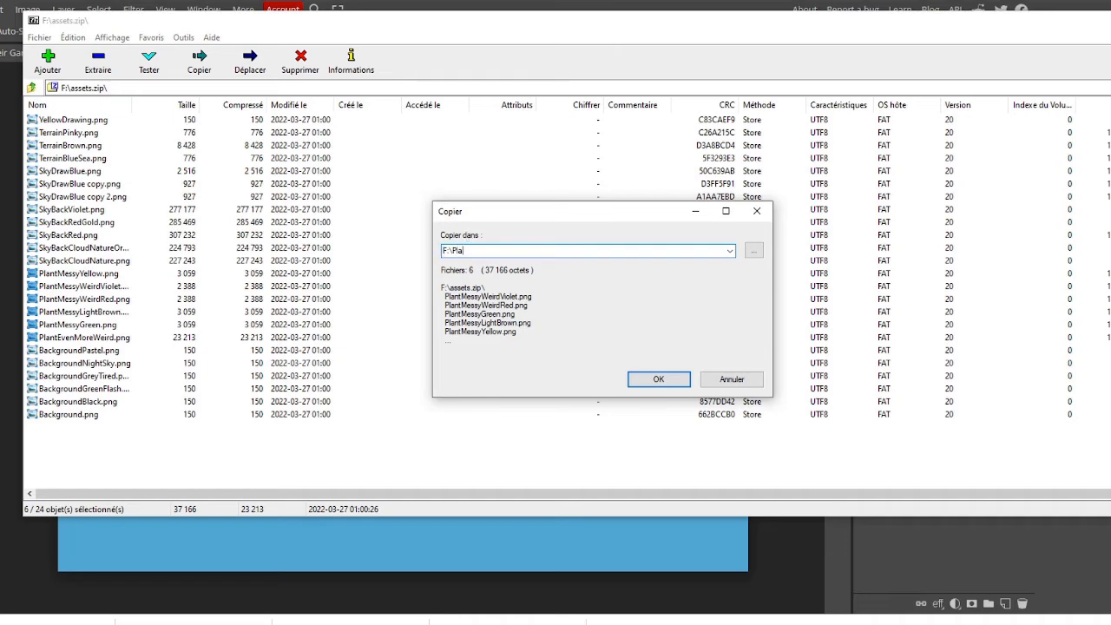
click(659, 379)
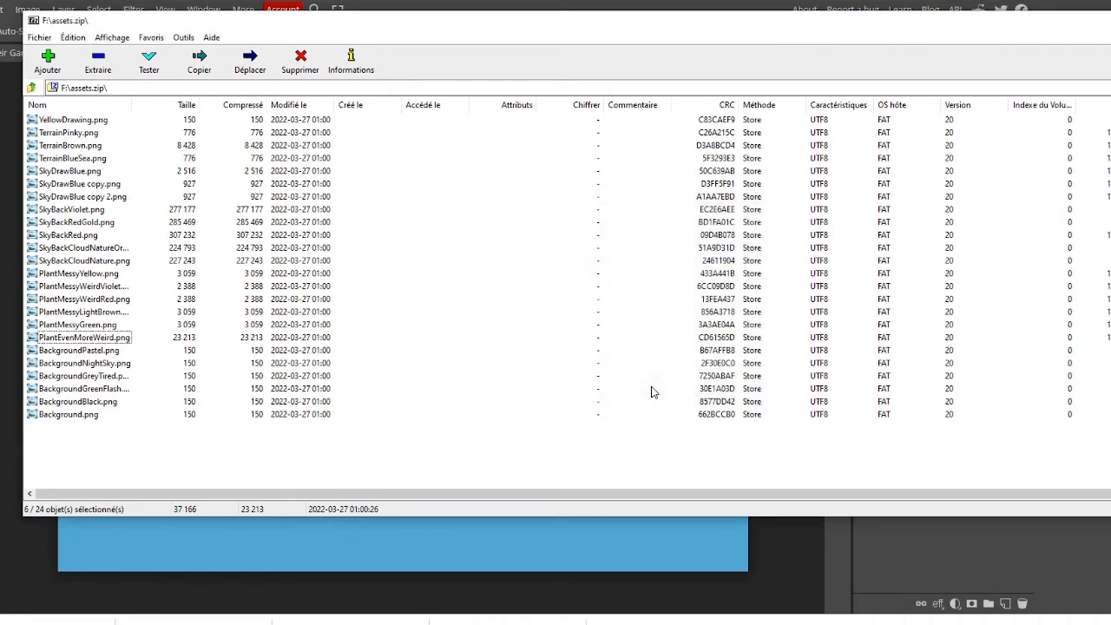
Step: Switch to Photopea and rename the SkyDrawBlue copy layer in the Sky folder as SkyDrawFlackyBlue
click(831, 539)
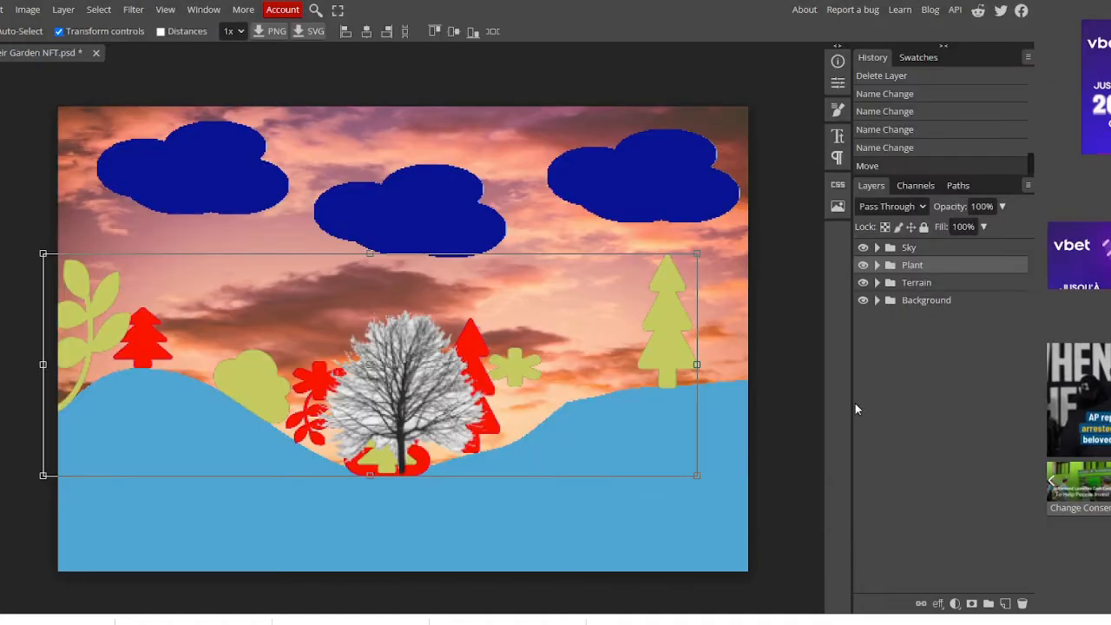
click(876, 248)
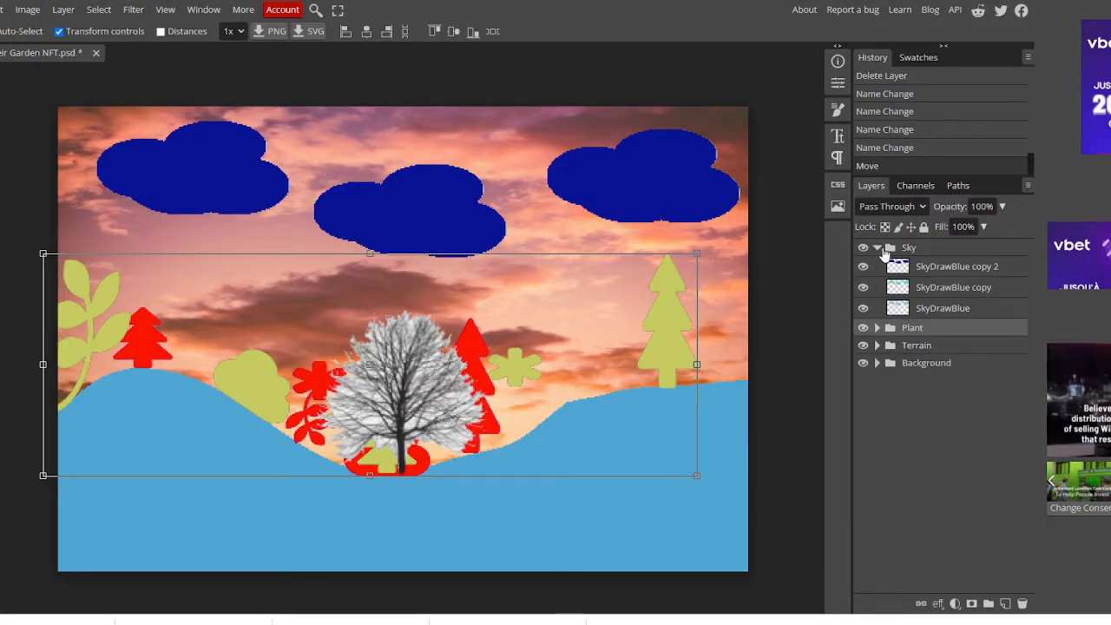
click(969, 296)
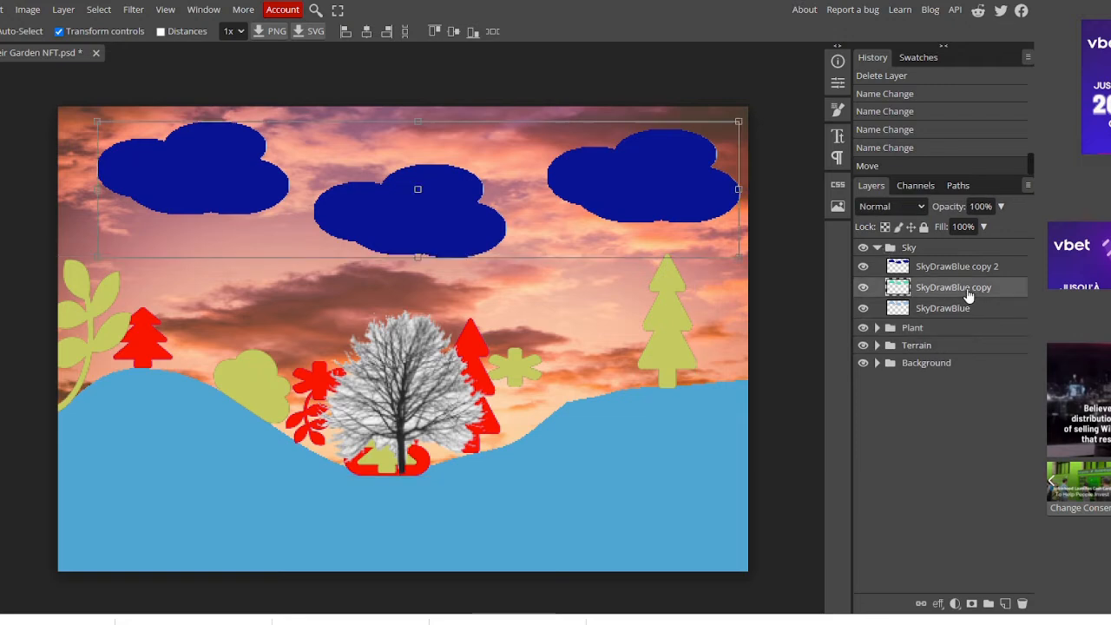
double_click(969, 296)
key(BackSpace)
key(BackSpace)
key(BackSpace)
key(BackSpace)
key(BackSpace)
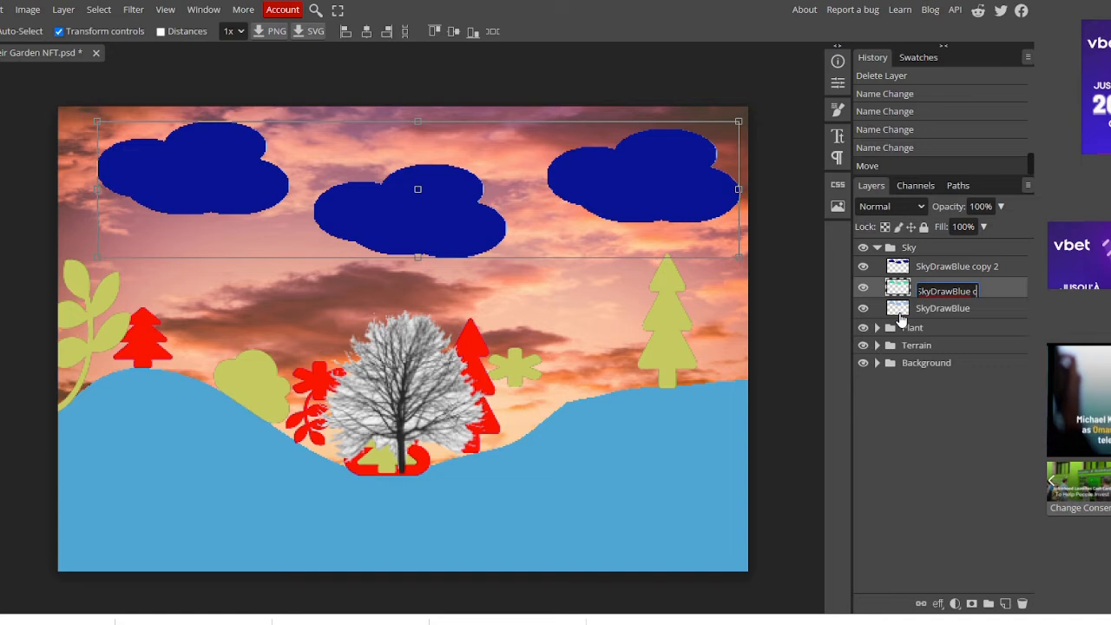
key(BackSpace)
key(BackSpace)
key(BackSpace)
key(BackSpace)
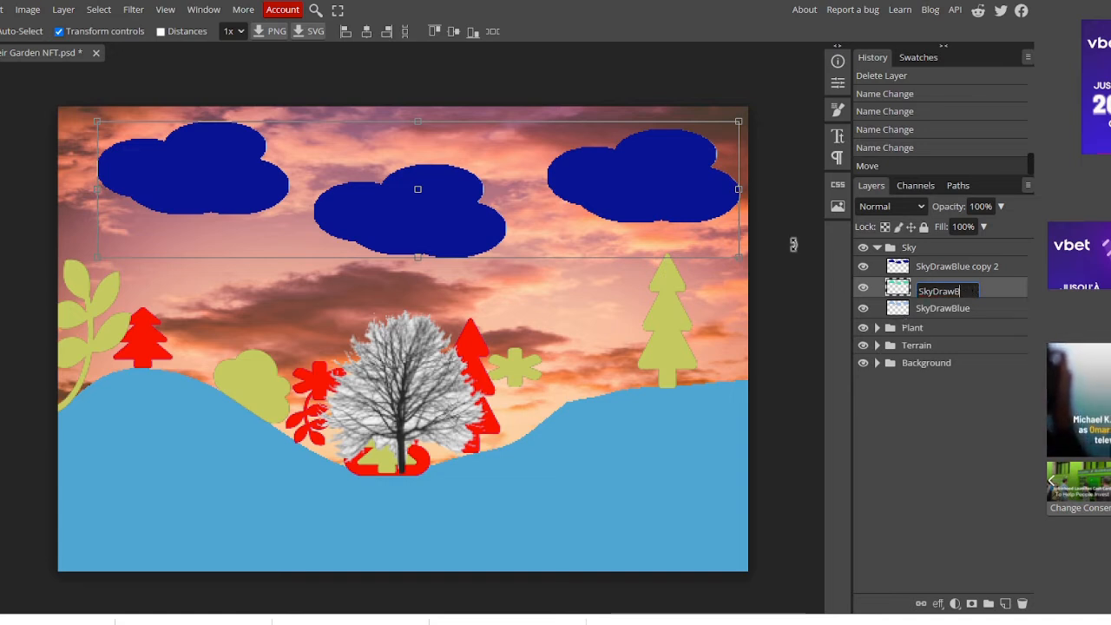
text(F)
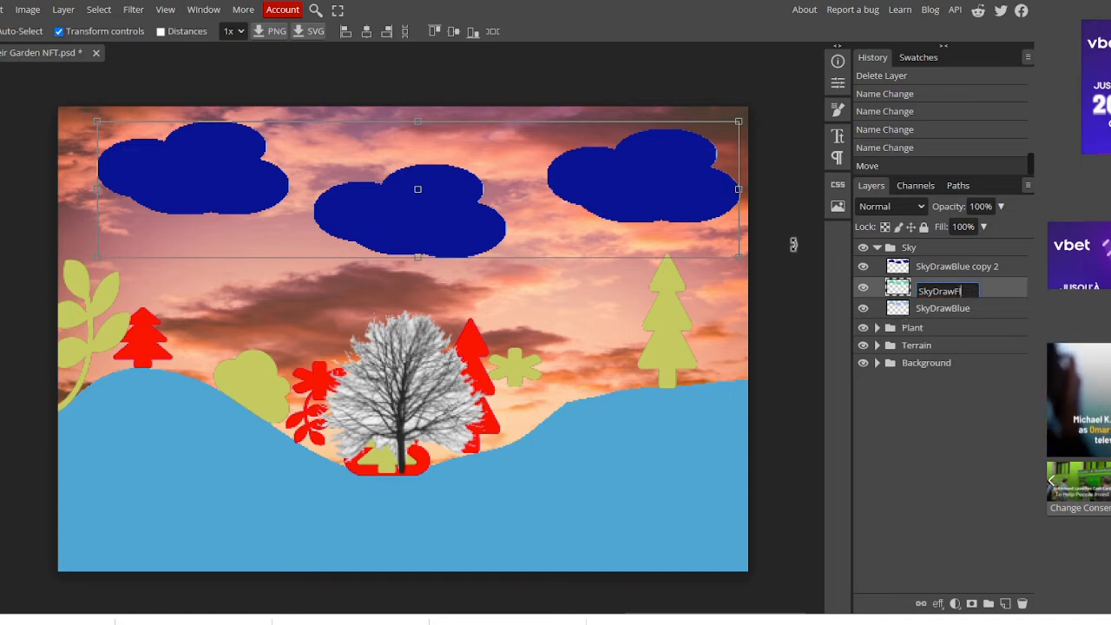
text(lack)
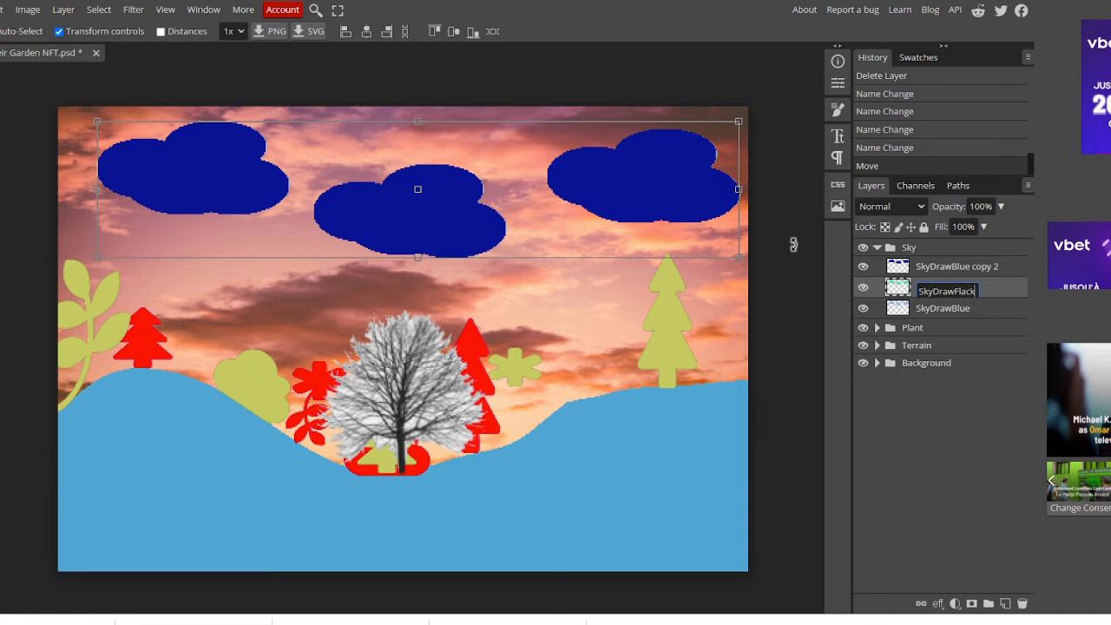
text(yBlue)
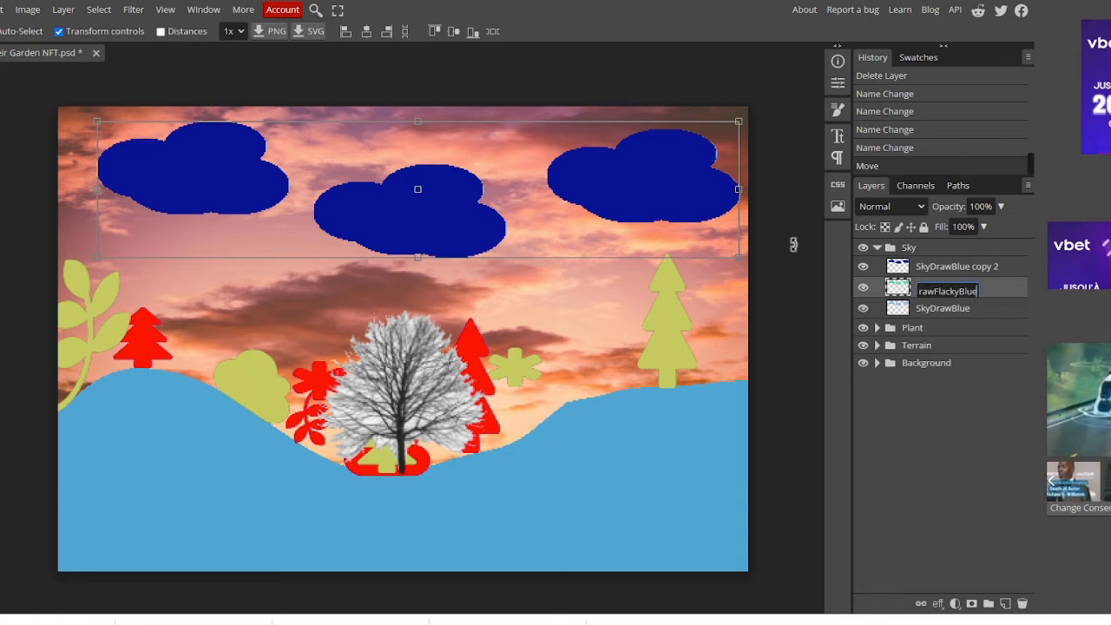
key(Return)
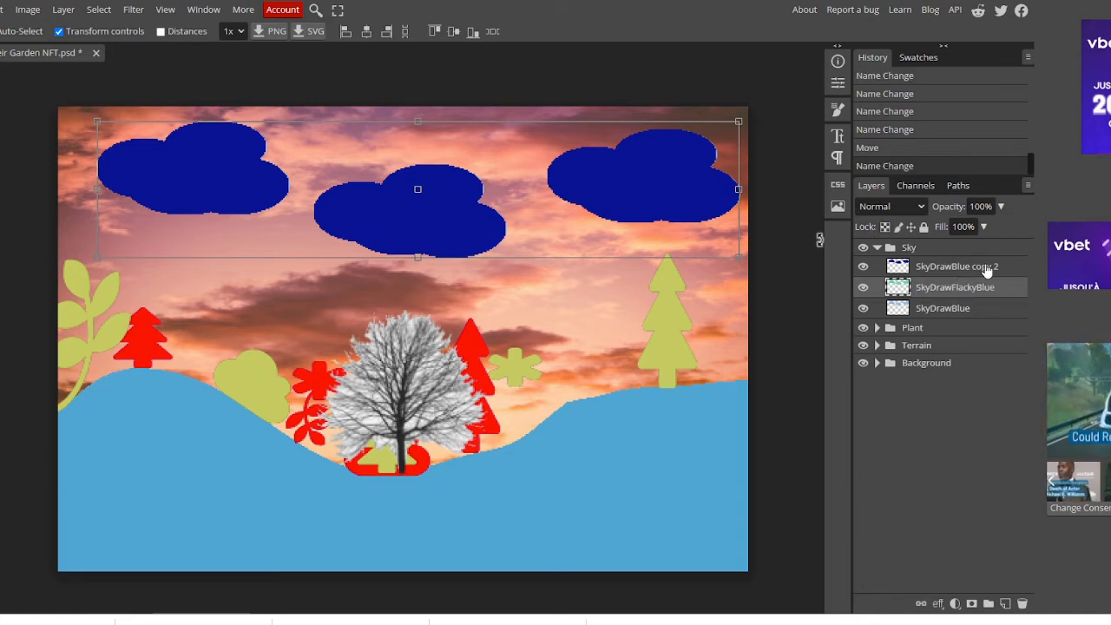
Step: Rename the SkyDrawBlue copy 2 layer in the Sky folder as SkyDrawDarkBlueRain
double_click(989, 271)
click(975, 271)
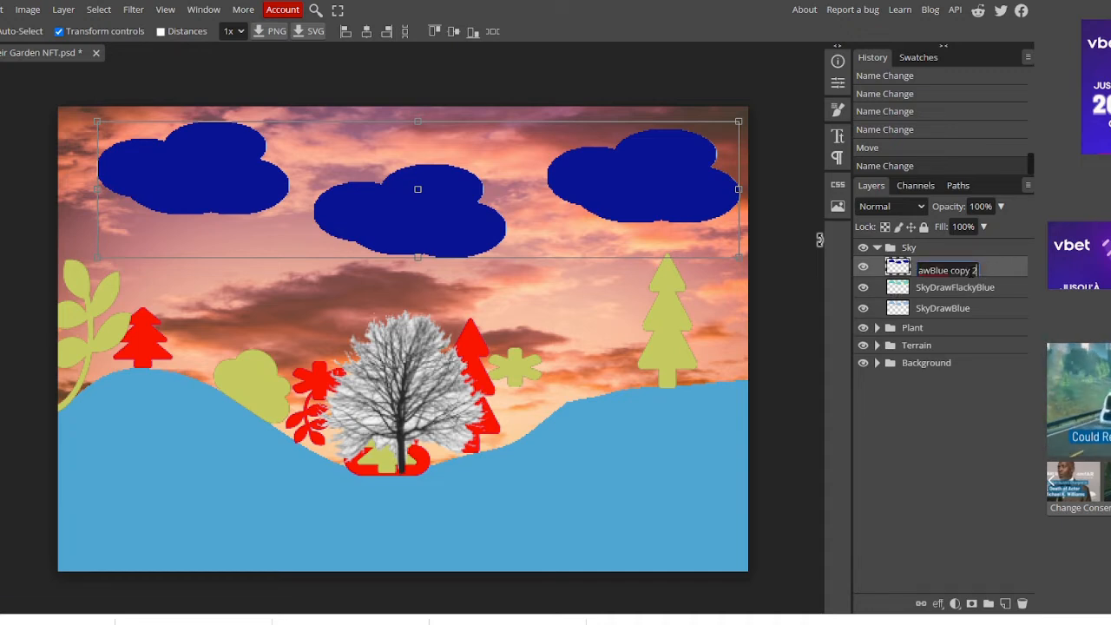
key(BackSpace)
key(BackSpace)
key(BackSpace)
key(BackSpace)
key(BackSpace)
key(BackSpace)
key(BackSpace)
key(BackSpace)
key(BackSpace)
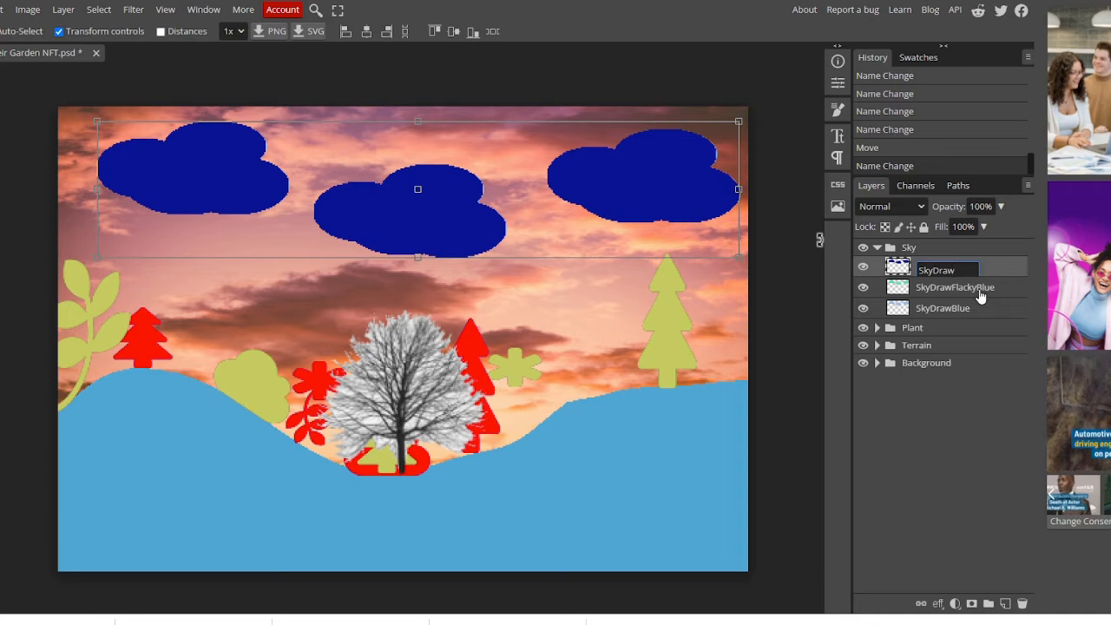
text(Dark)
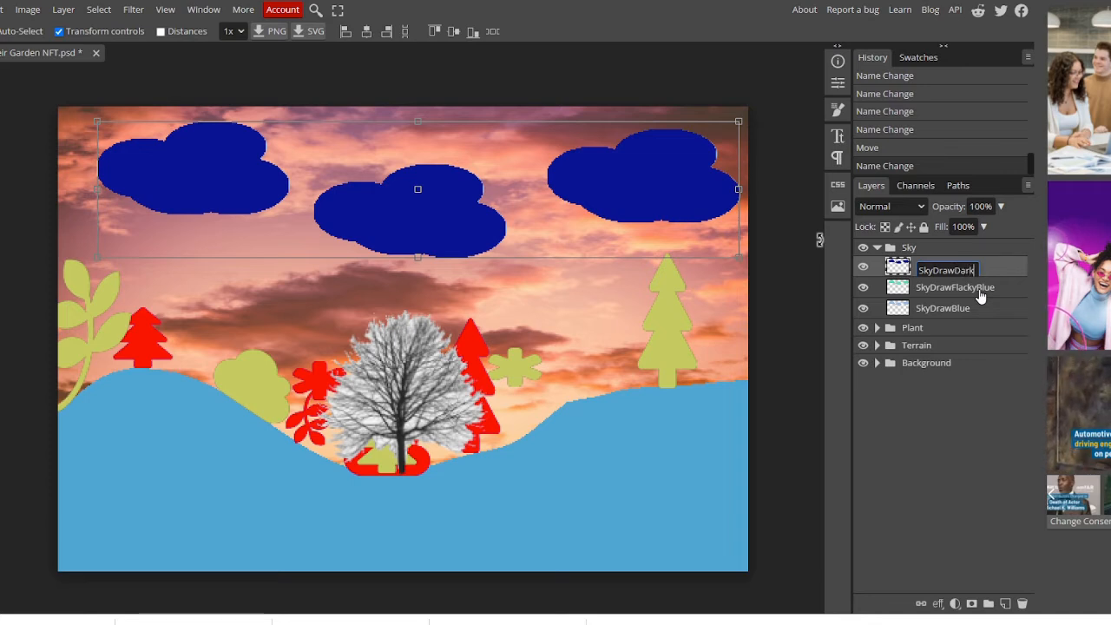
text(Blue)
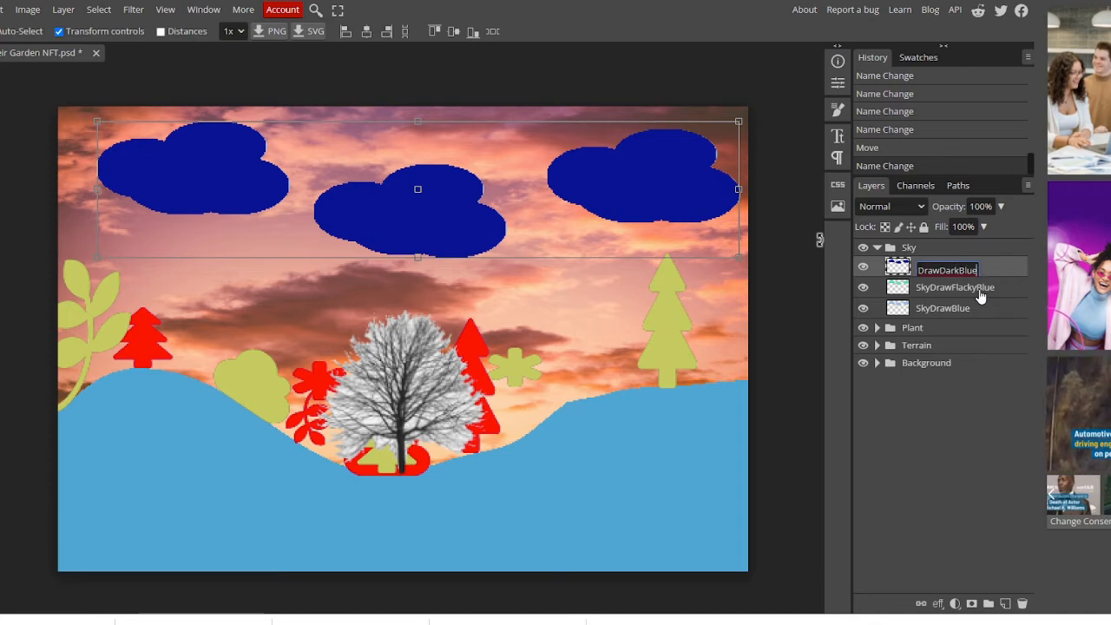
text(Rain)
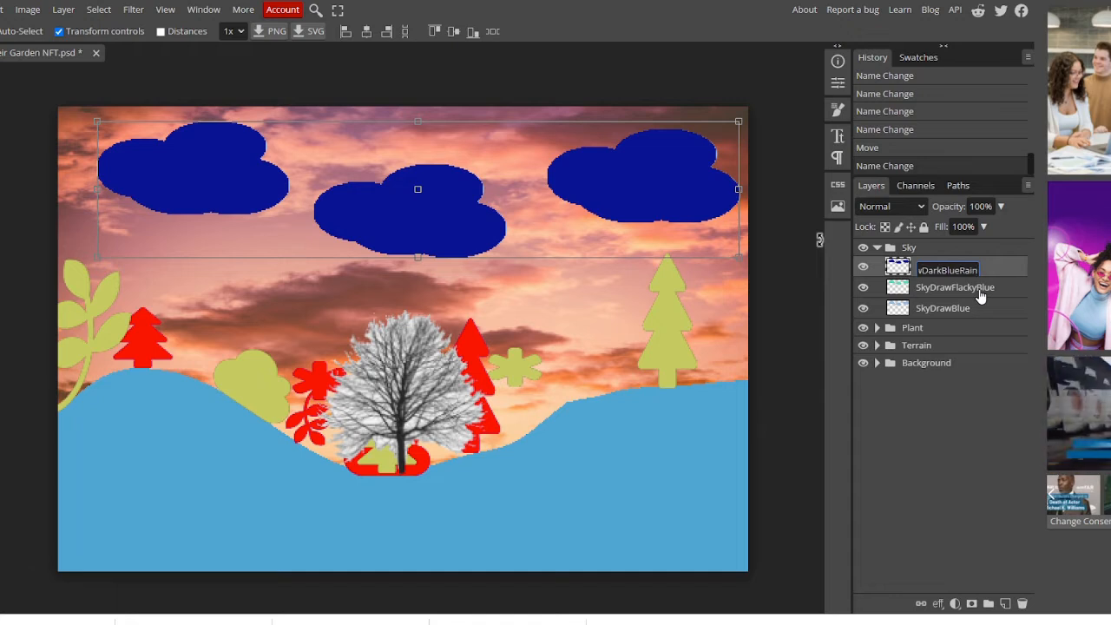
key(Return)
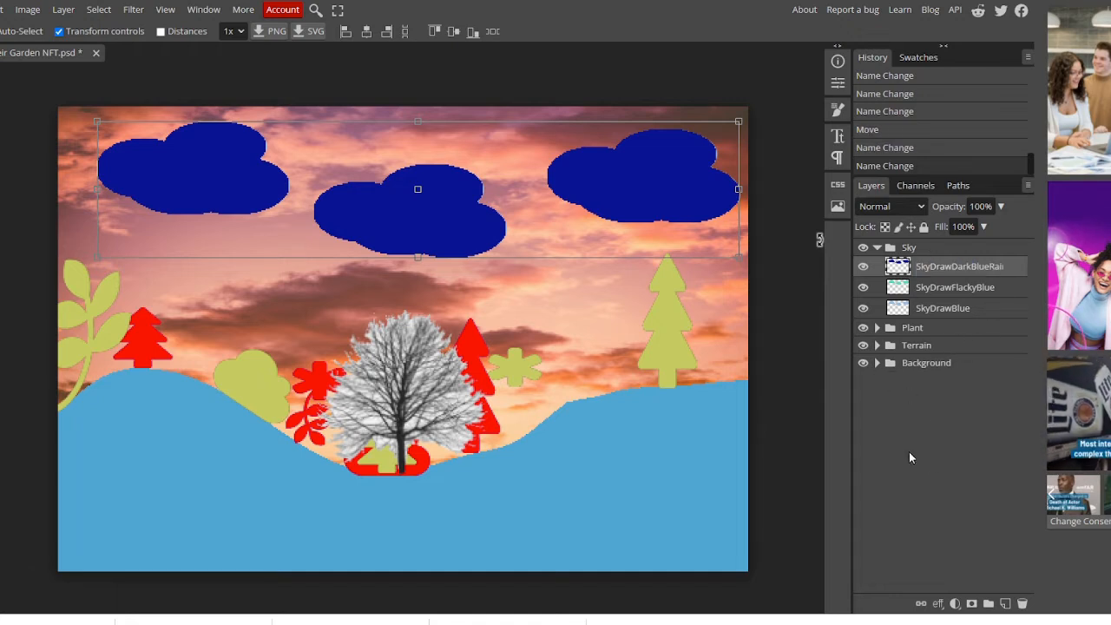
Step: Hide the Plant, Terrain and Background layer folders, keeping only the Sky folder visible
click(877, 249)
click(878, 248)
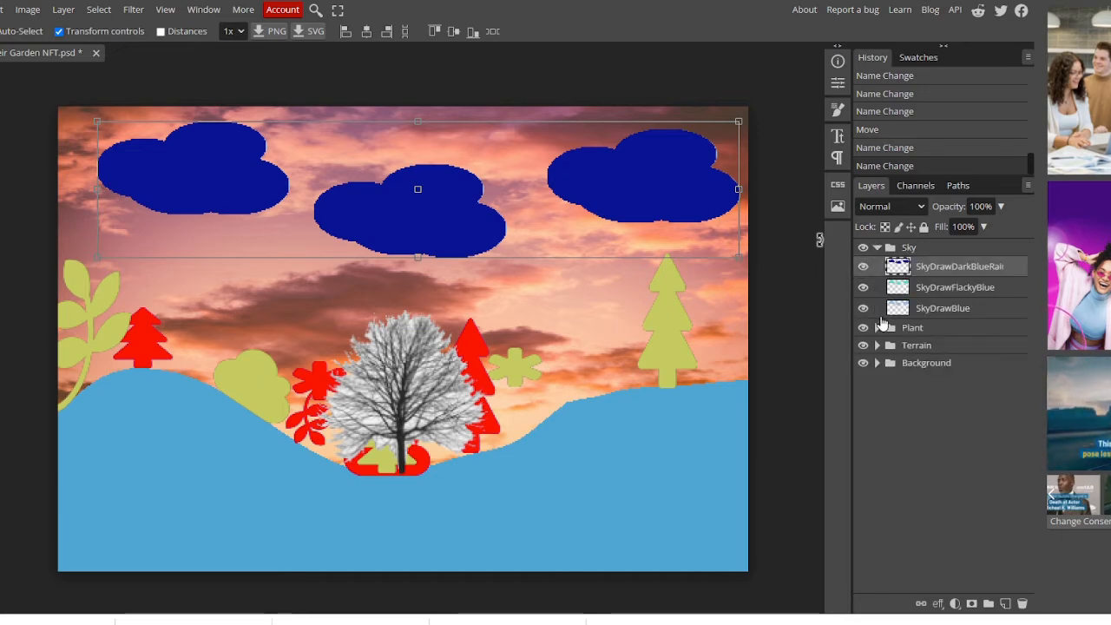
click(864, 328)
click(863, 346)
click(863, 363)
click(863, 247)
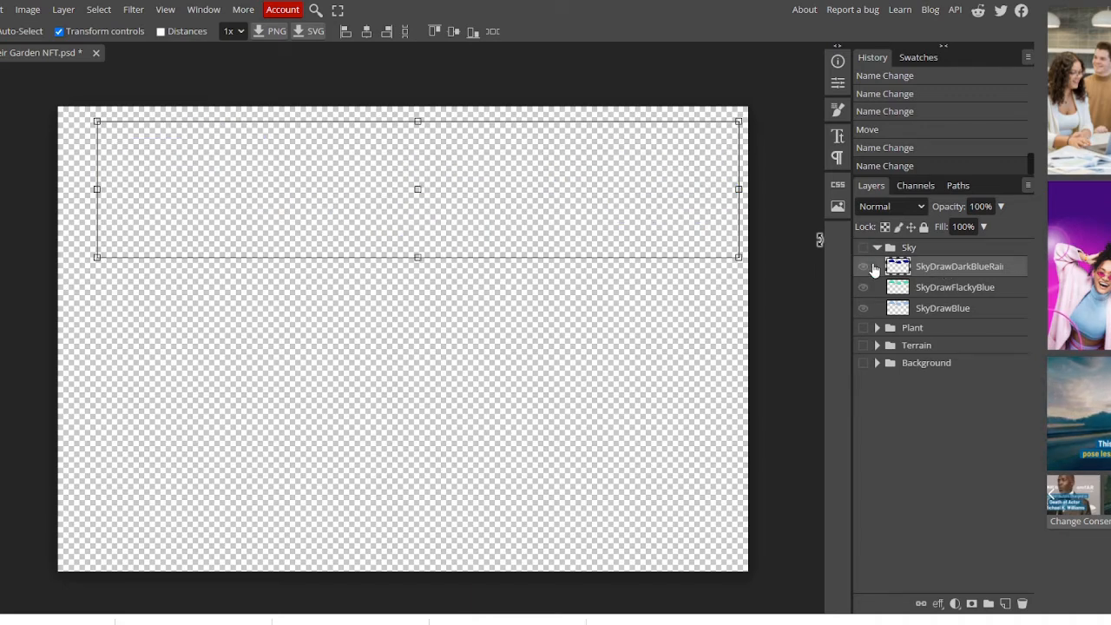
click(863, 249)
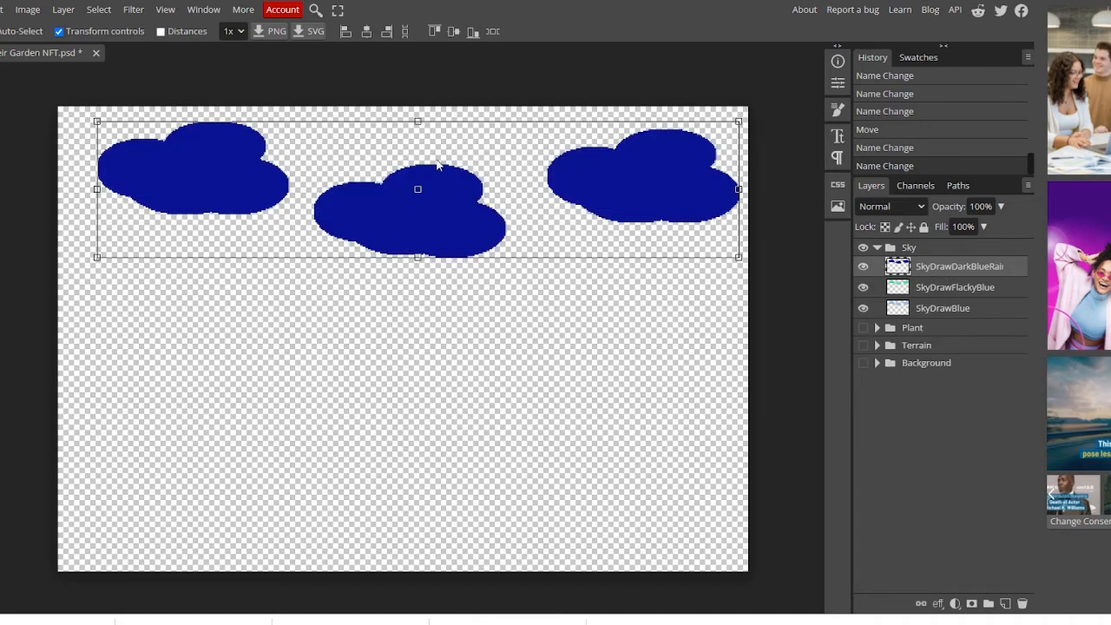
Step: Export the layers again as PNG files at 1x size and 100% quality
click(7, 10)
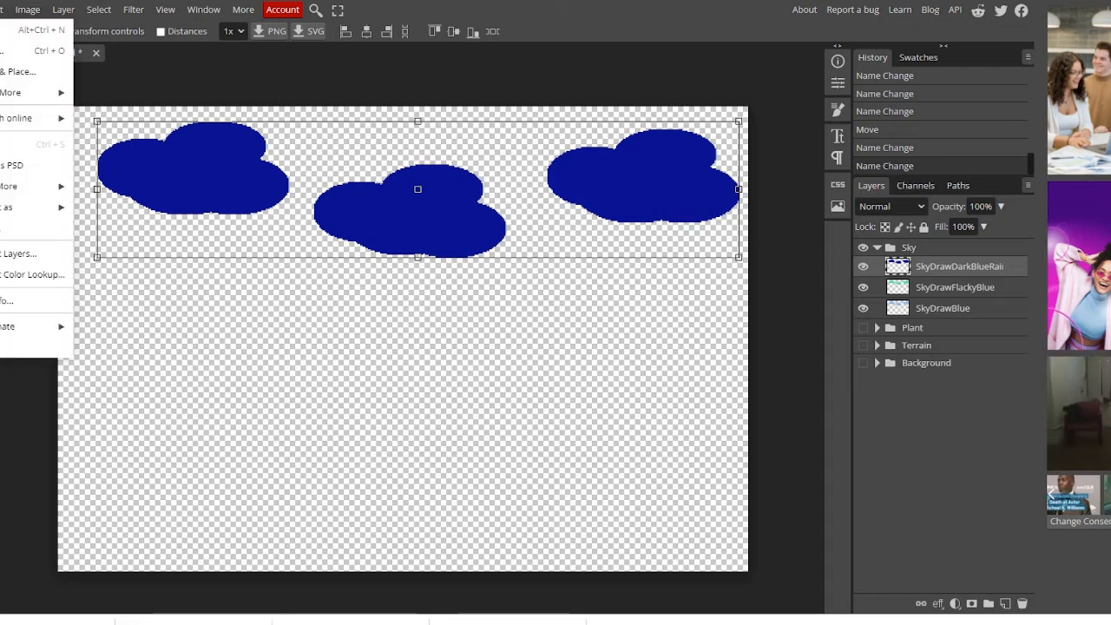
click(8, 253)
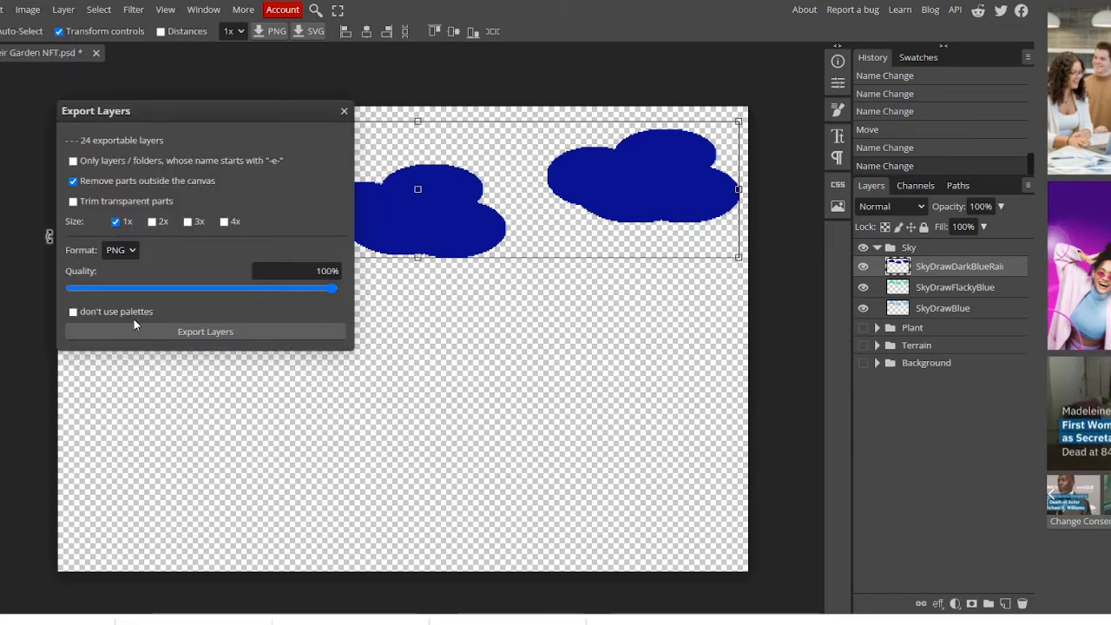
click(178, 334)
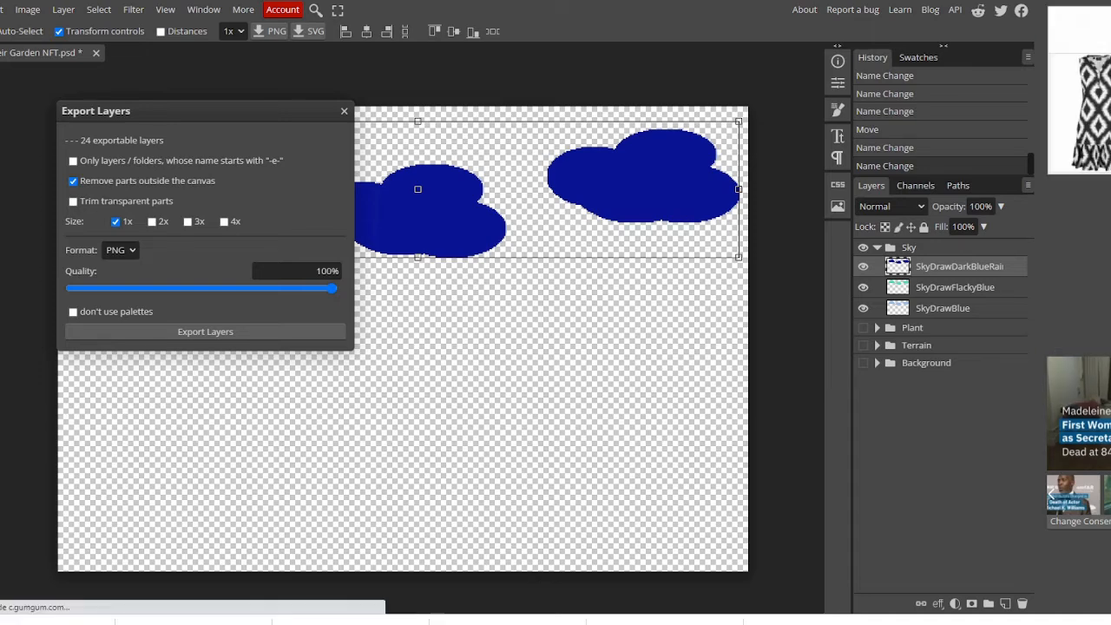
Step: Switch to the F: drive window, compare the contents of assets.zip and assets (1).zip, and select SkyDrawFlackyBlue.png in assets (1).zip
mouse_move(369, 624)
click(295, 599)
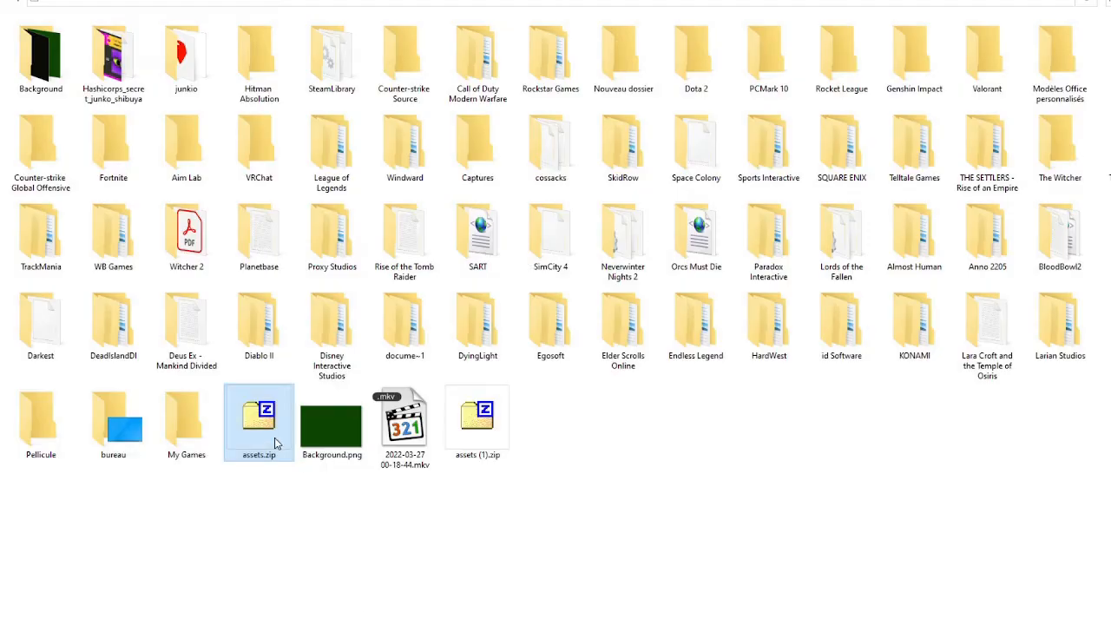
double_click(479, 421)
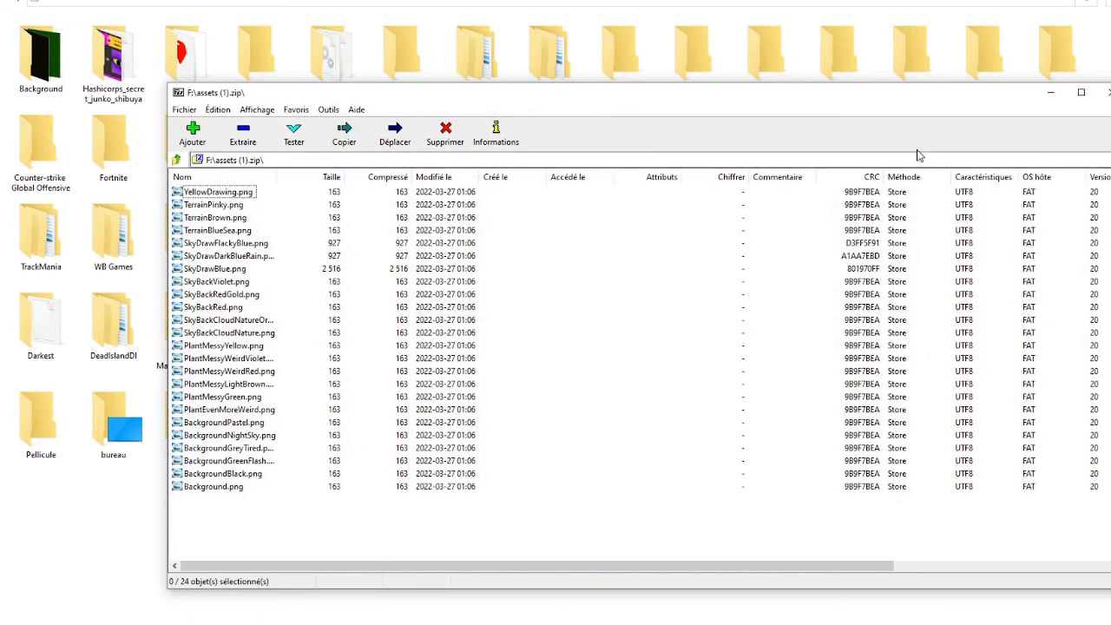
click(1104, 92)
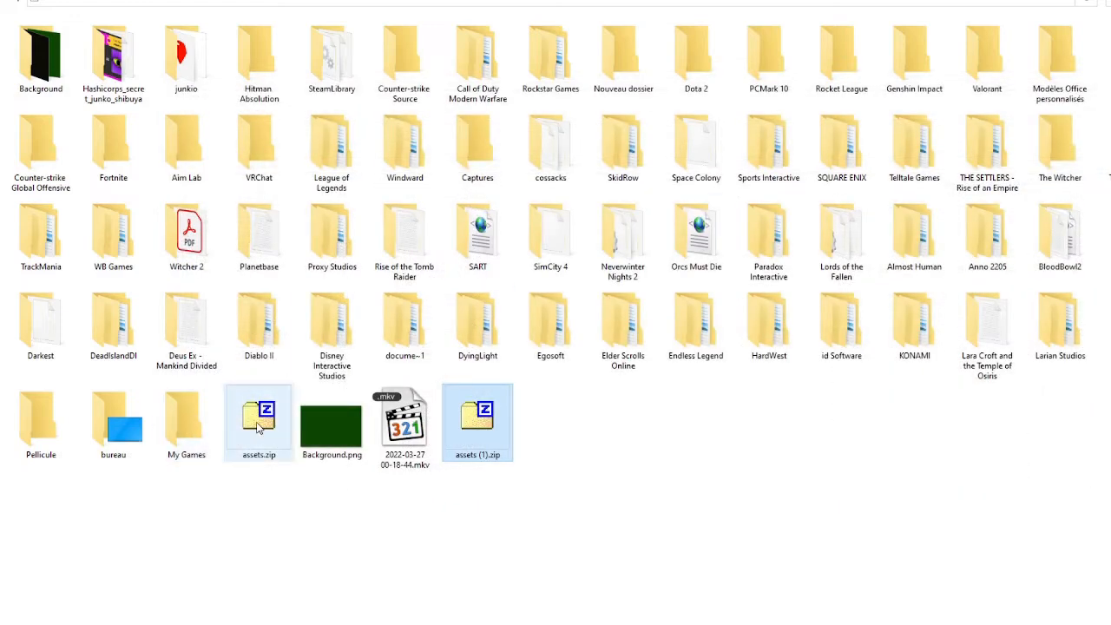
double_click(258, 425)
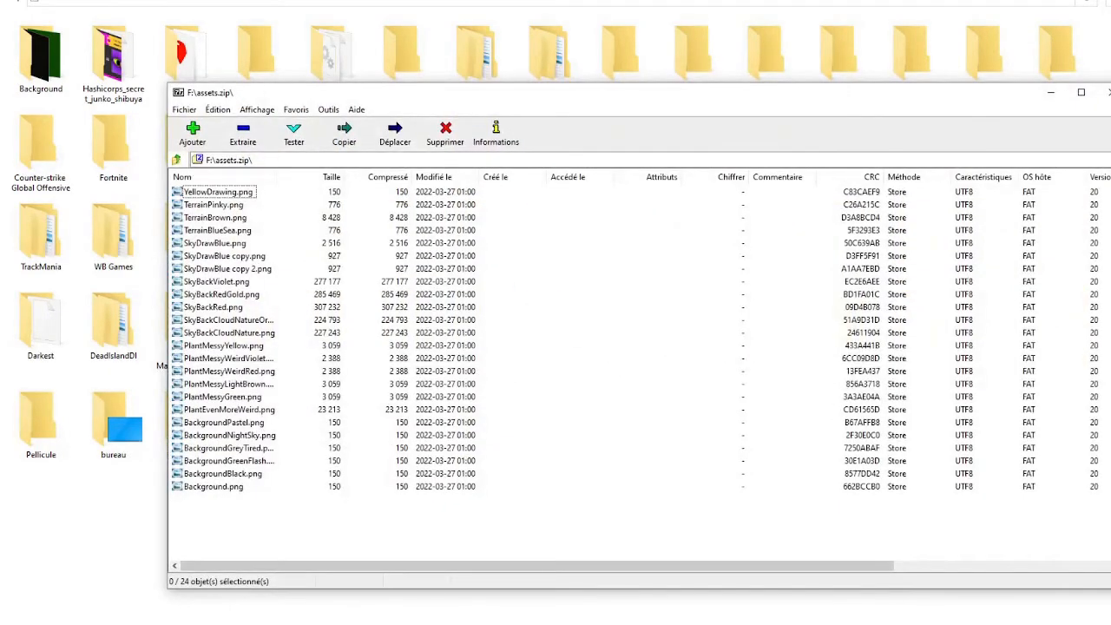
click(1103, 92)
double_click(477, 423)
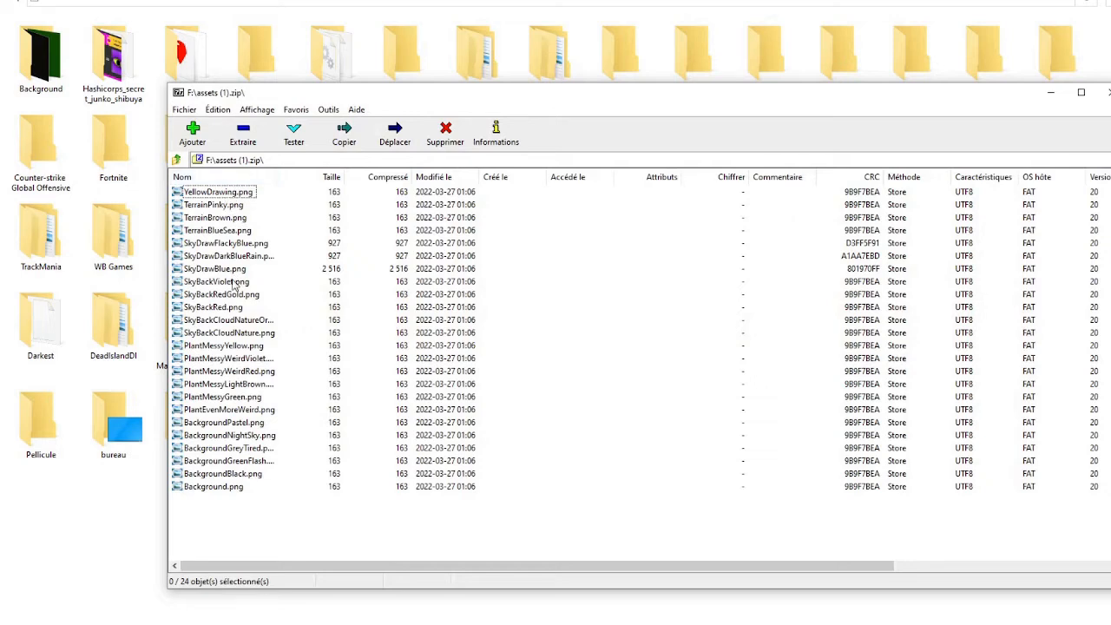
click(242, 245)
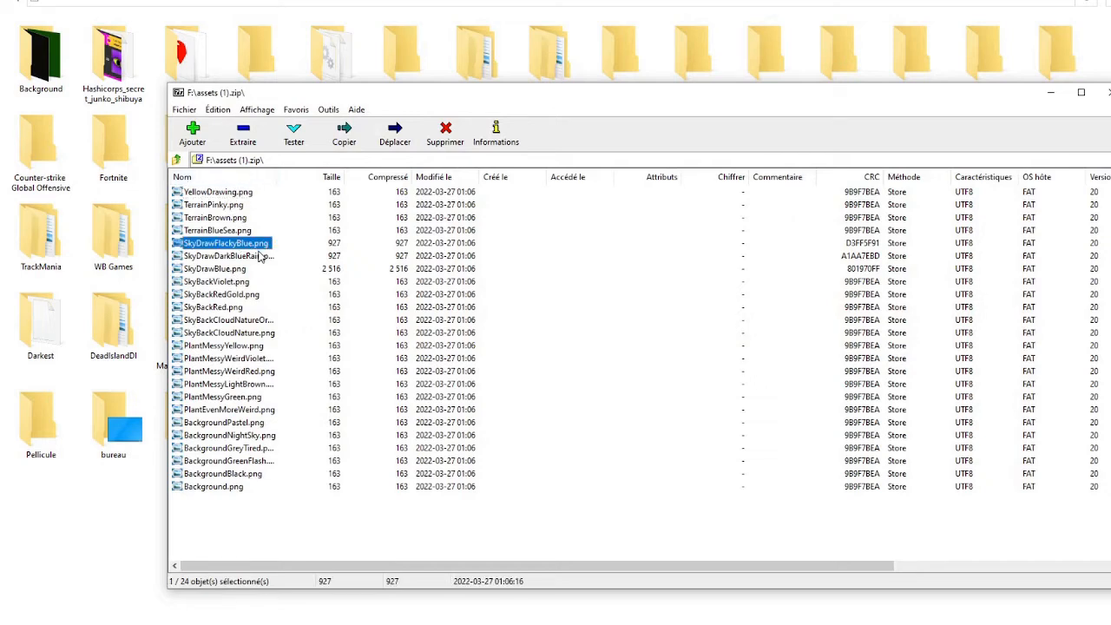
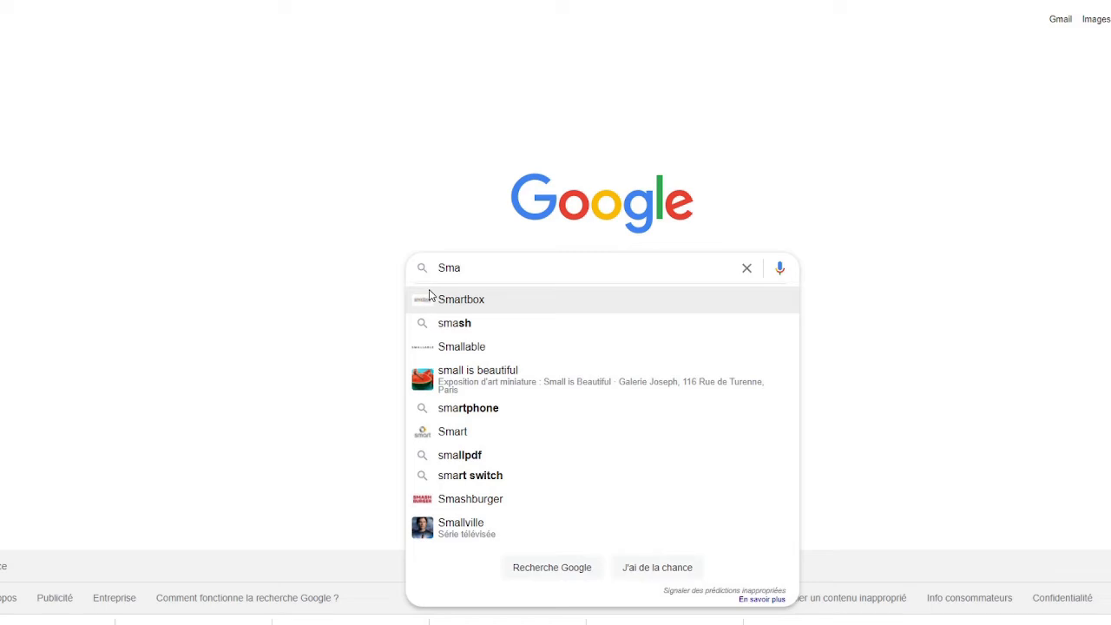
Step: Search Google for "Smart contract nft collection price range"
text(rt contr)
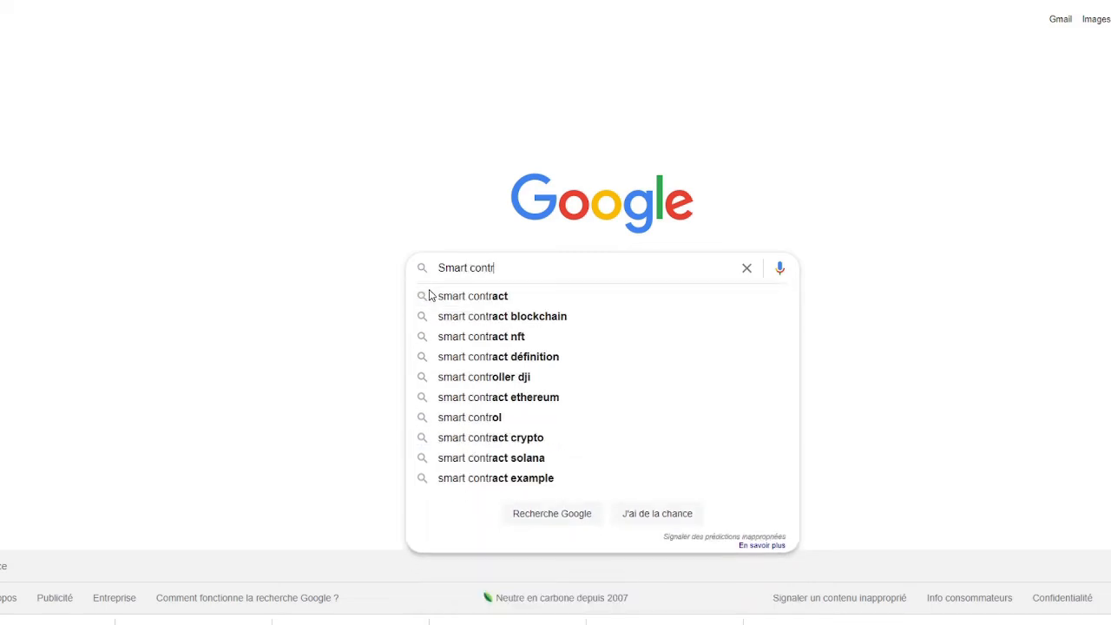
text(act nft co)
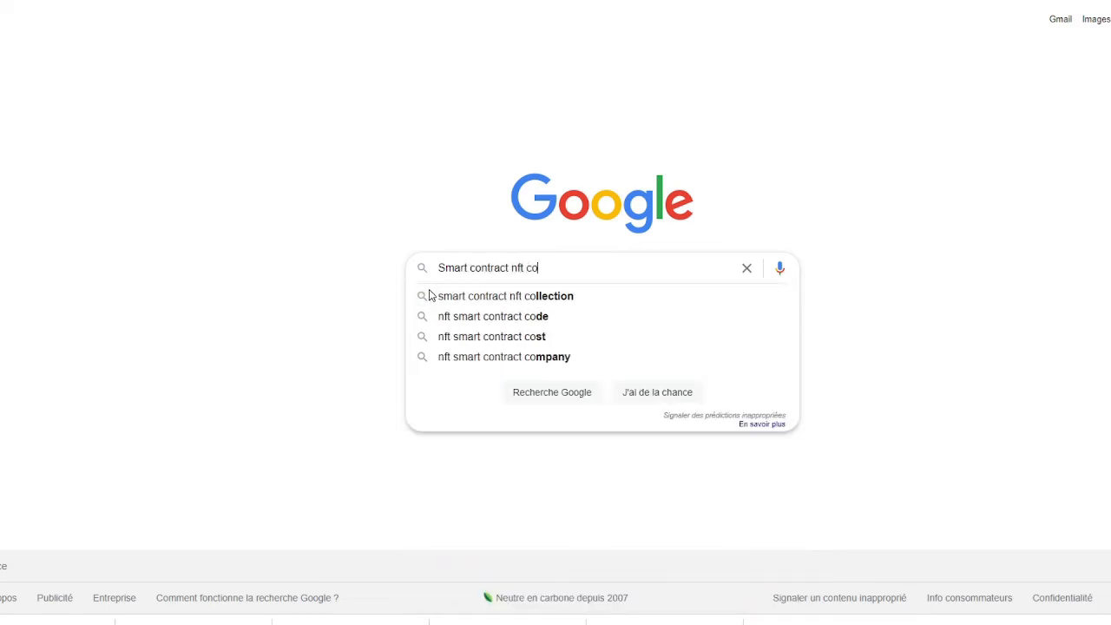
text(llection)
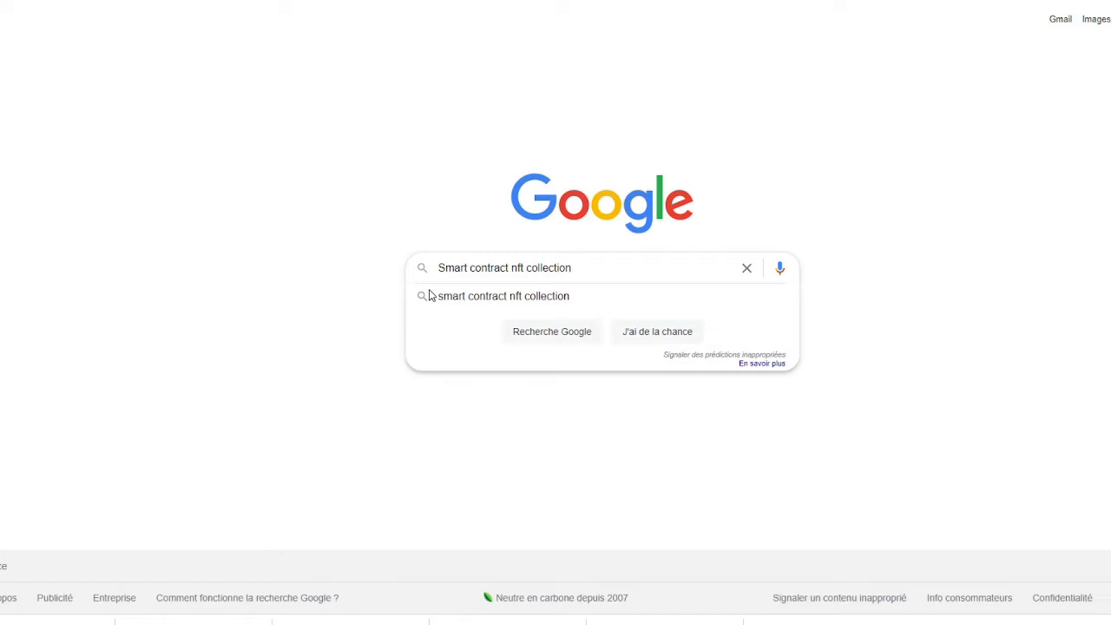
text( prixe)
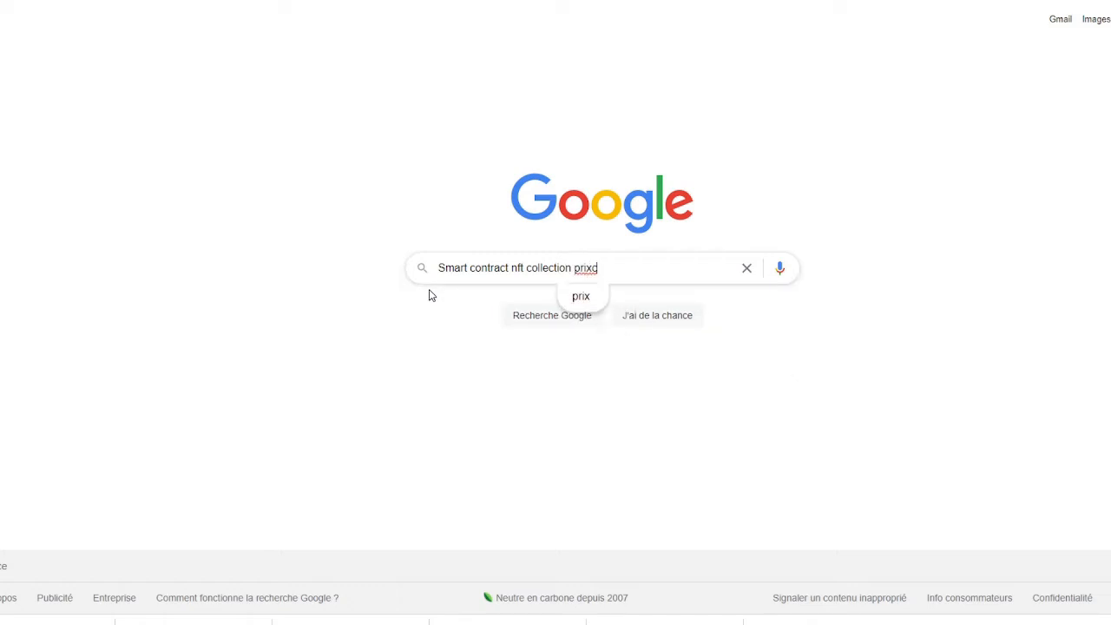
key(BackSpace)
key(BackSpace)
text(ce range)
key(Return)
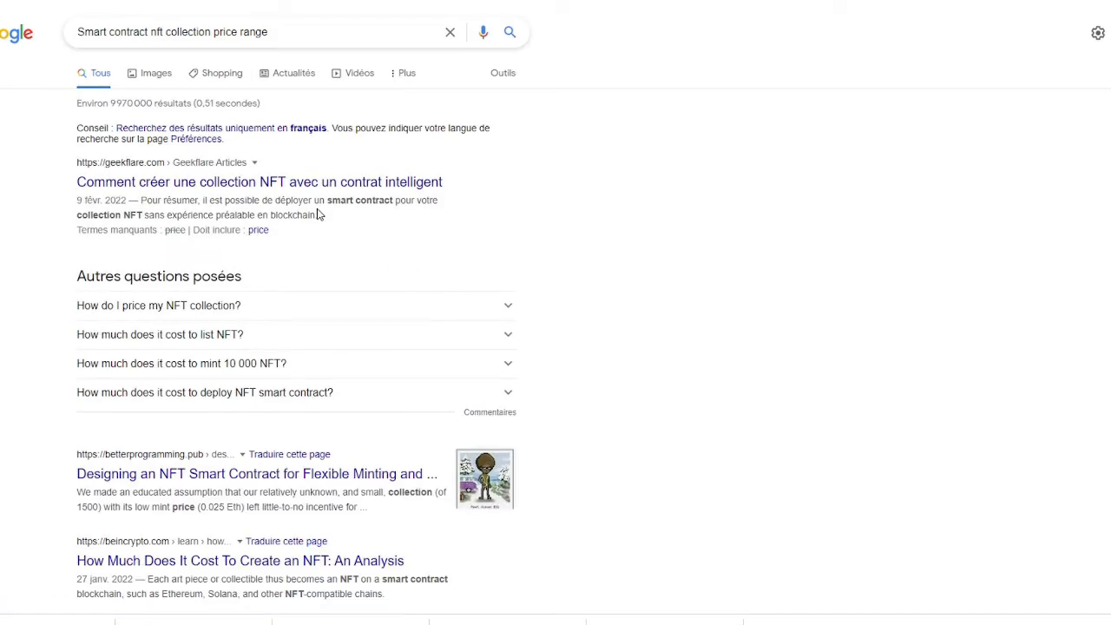
Step: Expand the related question "How much does it cost to mint 10 000 NFT?" and examine the per-NFT and total costs in its answer
scroll(433, 280, down, 3)
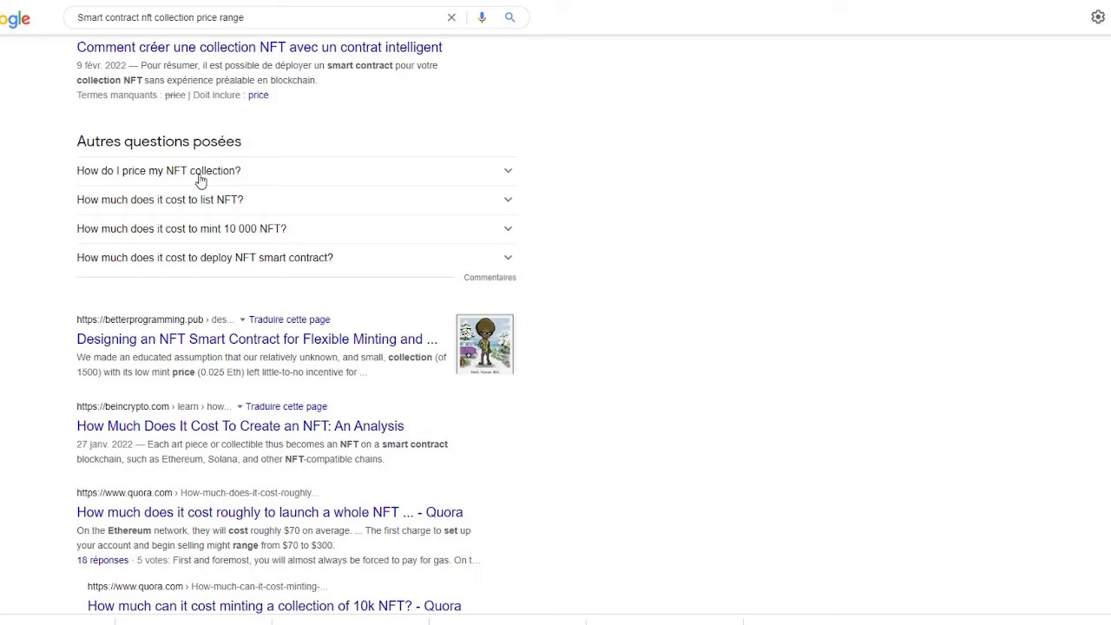
click(509, 231)
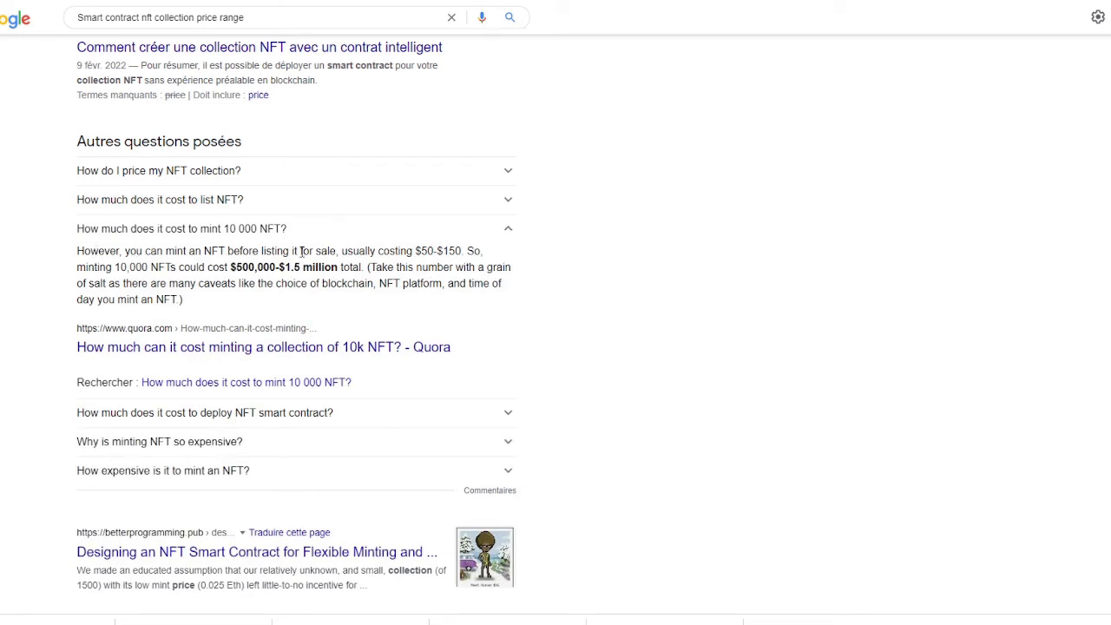
drag(412, 250, 465, 250)
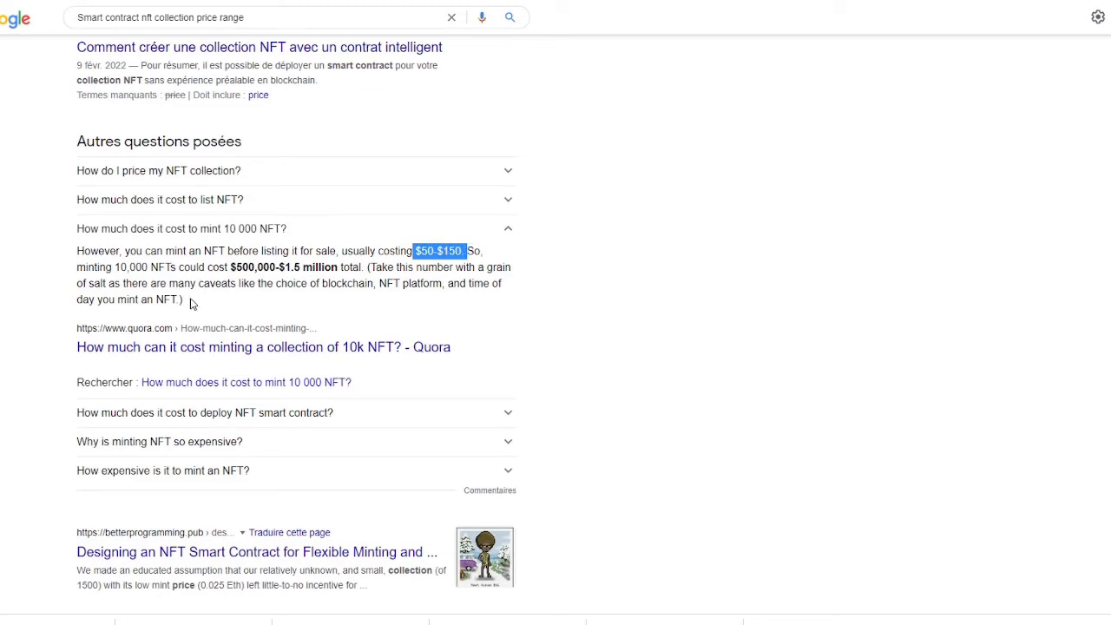
drag(107, 268, 361, 269)
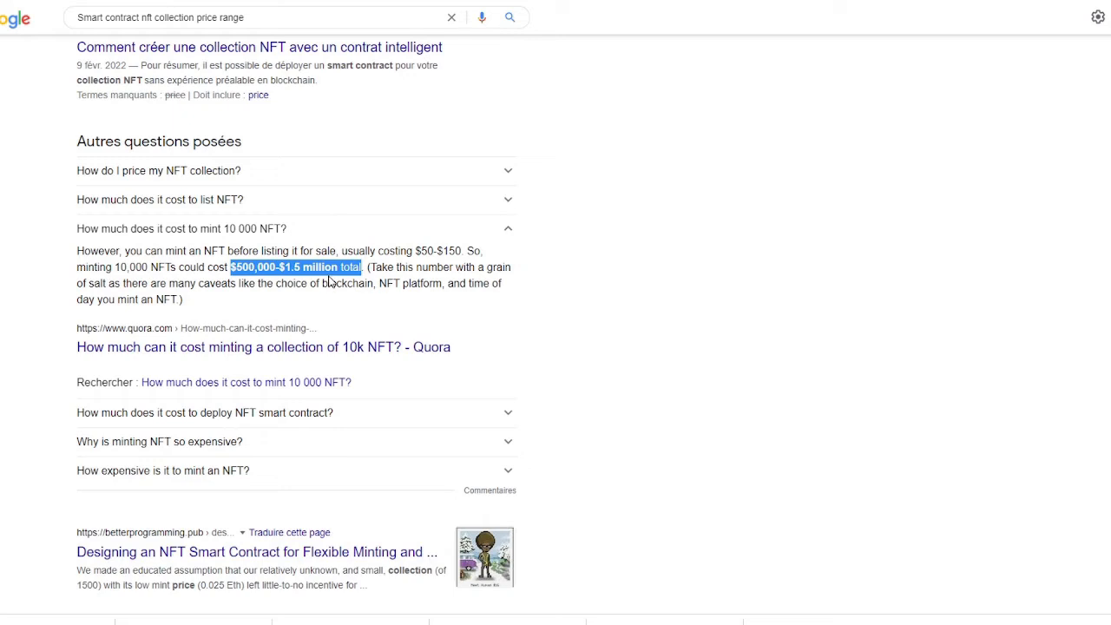
click(349, 286)
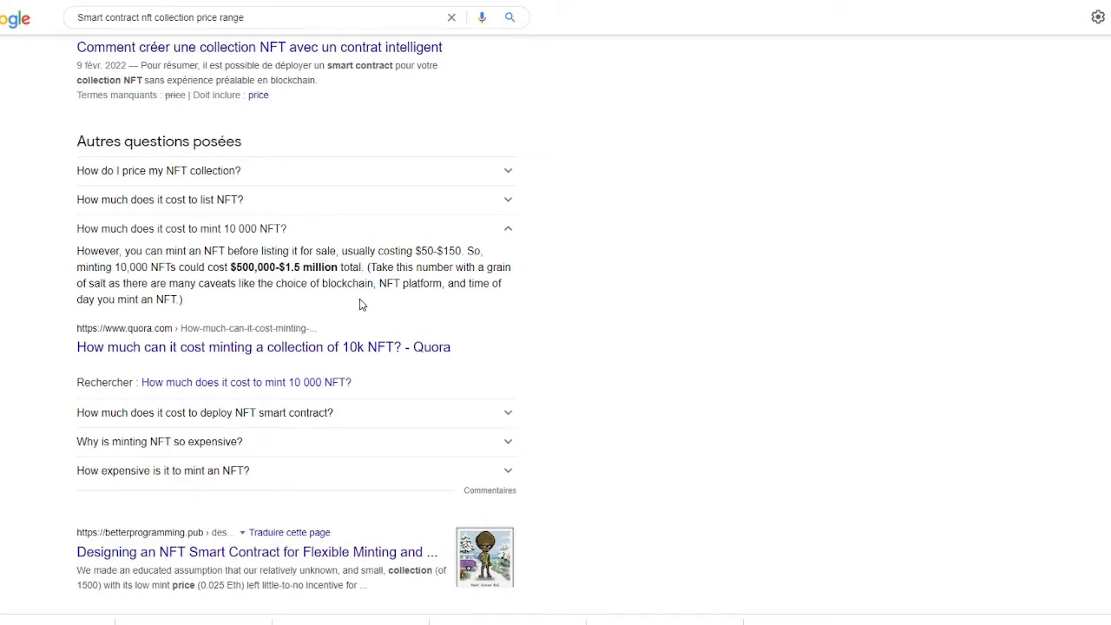
Step: Replace the search query with "smart contract polygon nft cost" and run the search
scroll(384, 91, up, 3)
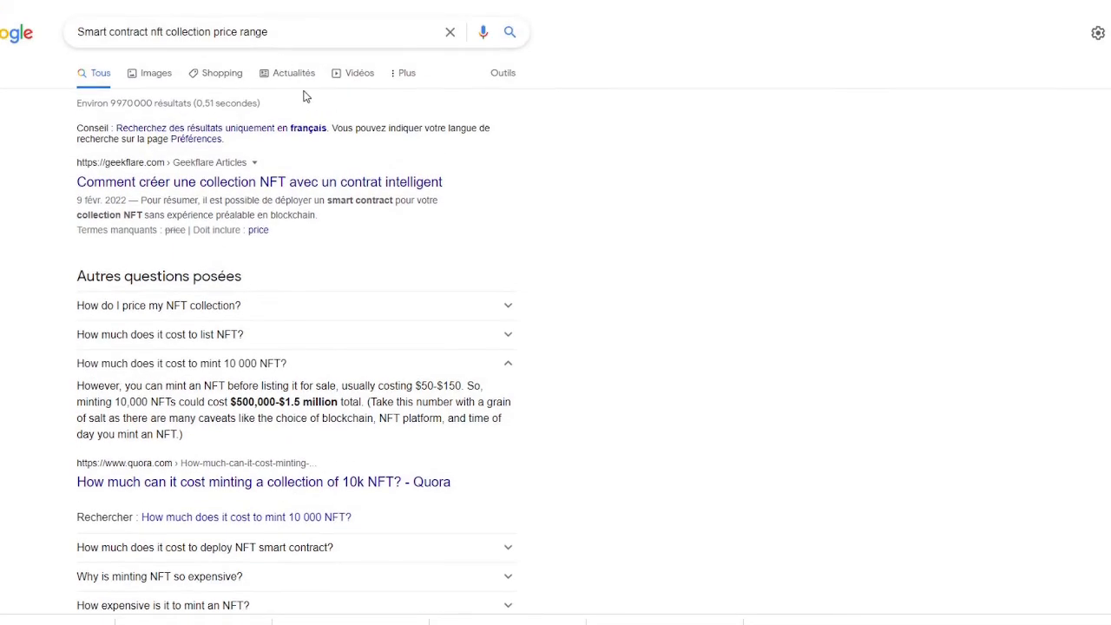
drag(269, 32, 52, 24)
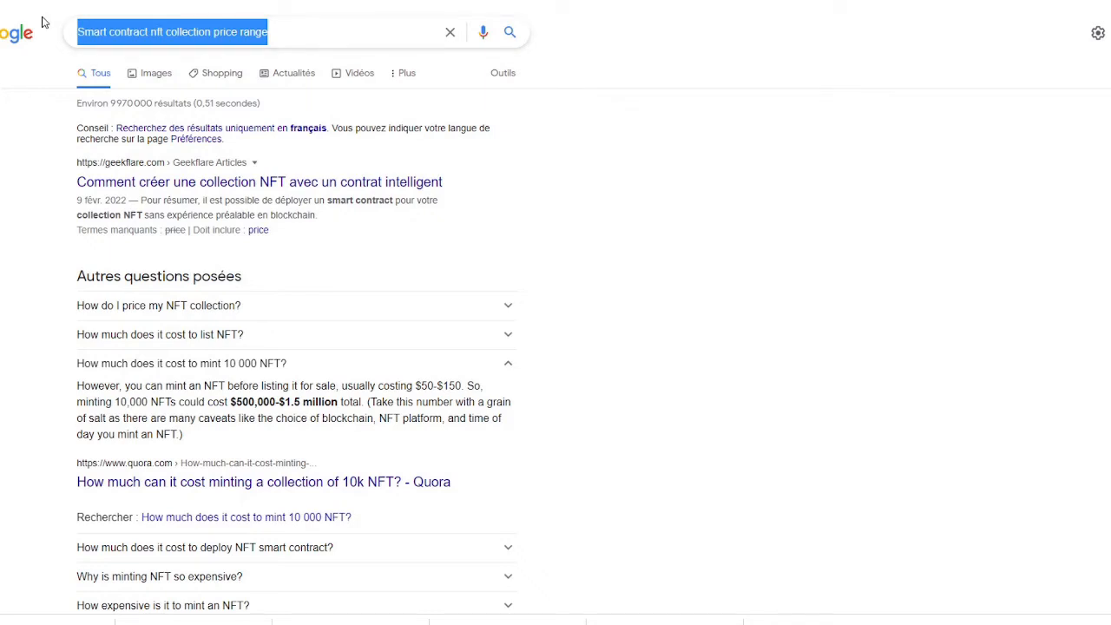
text(smart co)
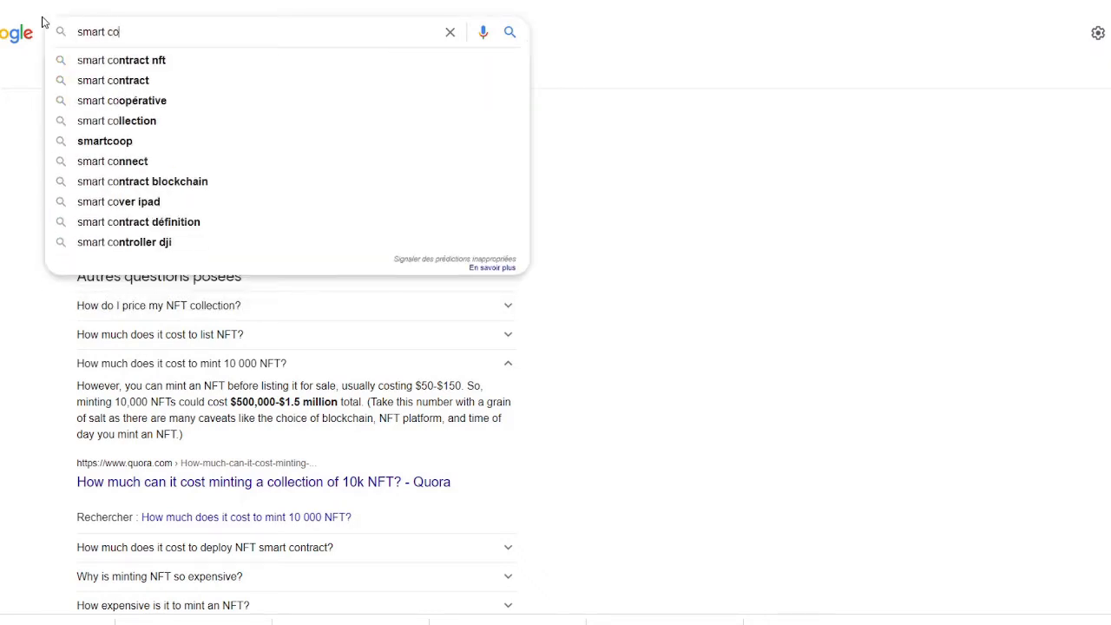
text(ntract pol)
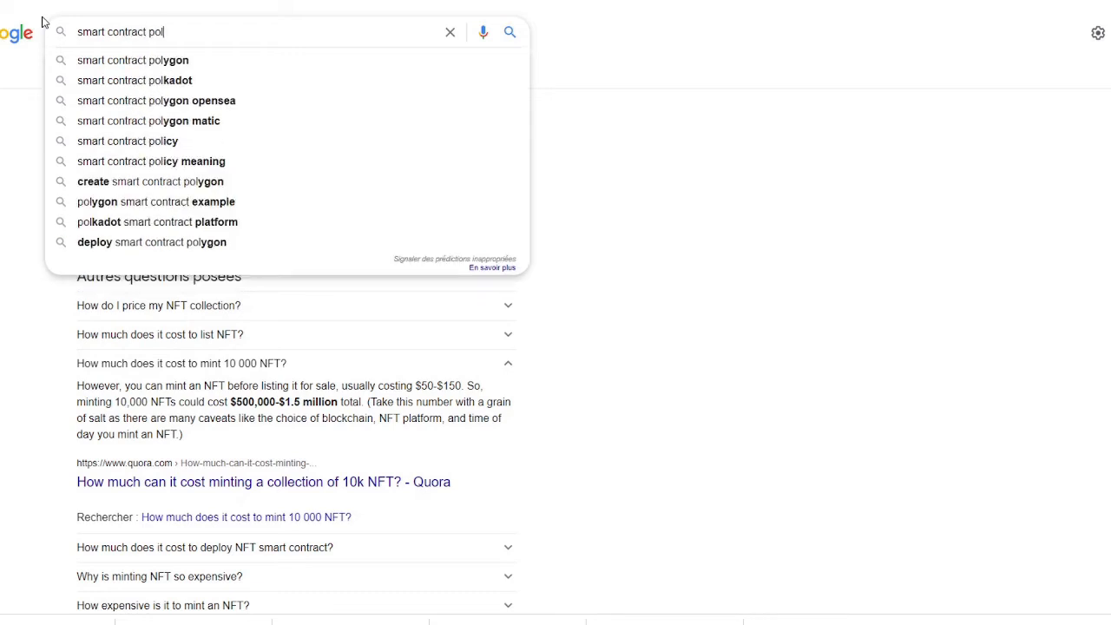
text(ygon nft c)
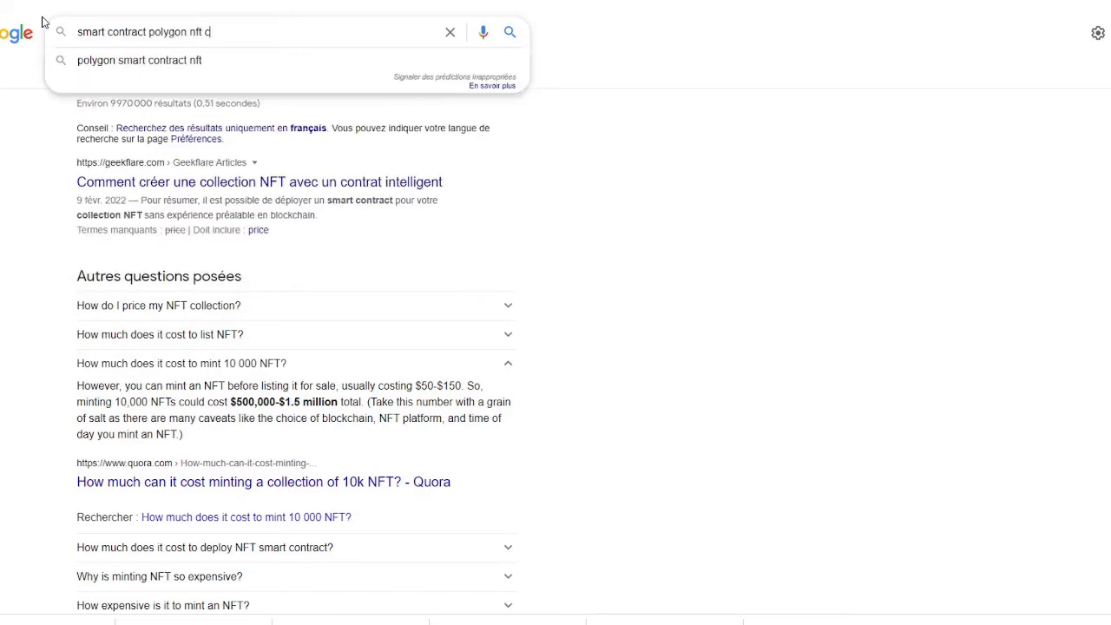
text(ost)
key(Return)
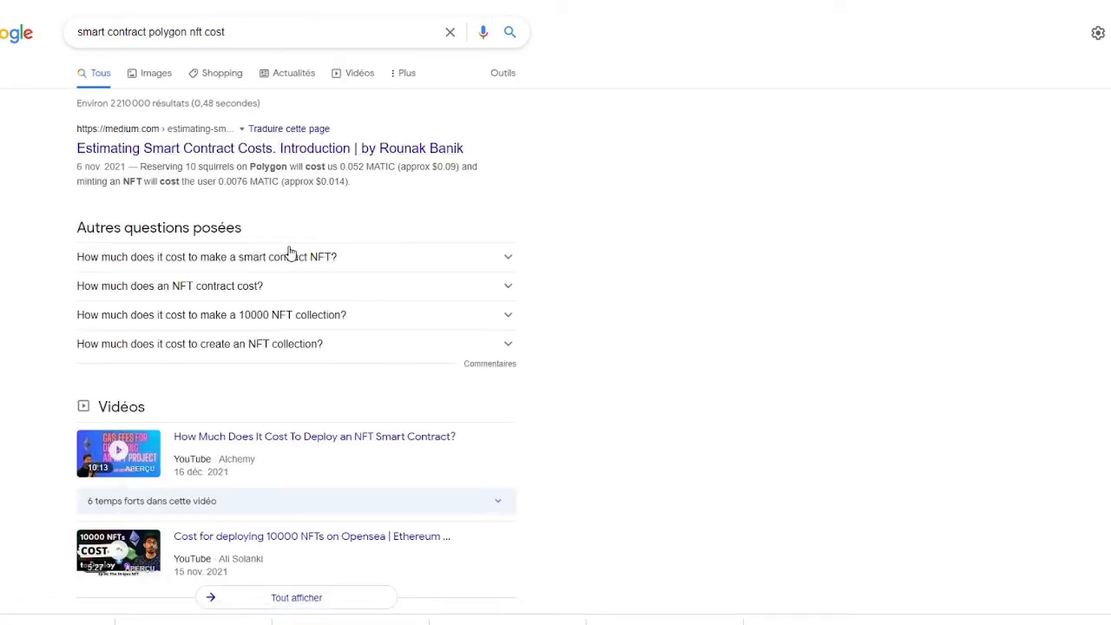
Step: Expand the related question "How much does it cost to make a smart contract NFT?" and look through the search results below it
click(419, 262)
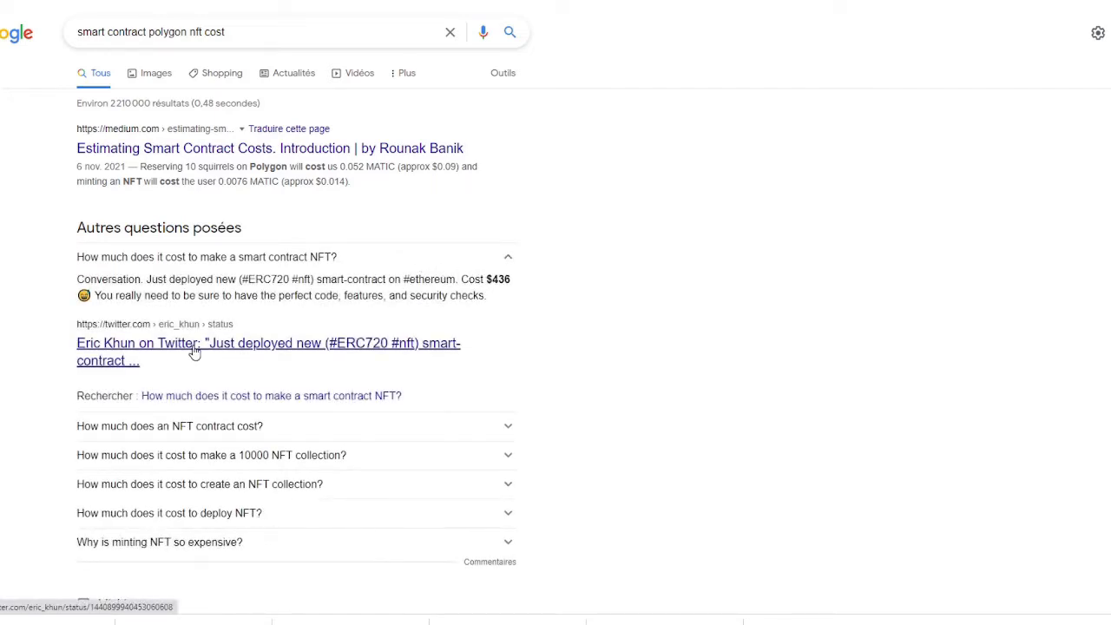
scroll(560, 295, down, 2)
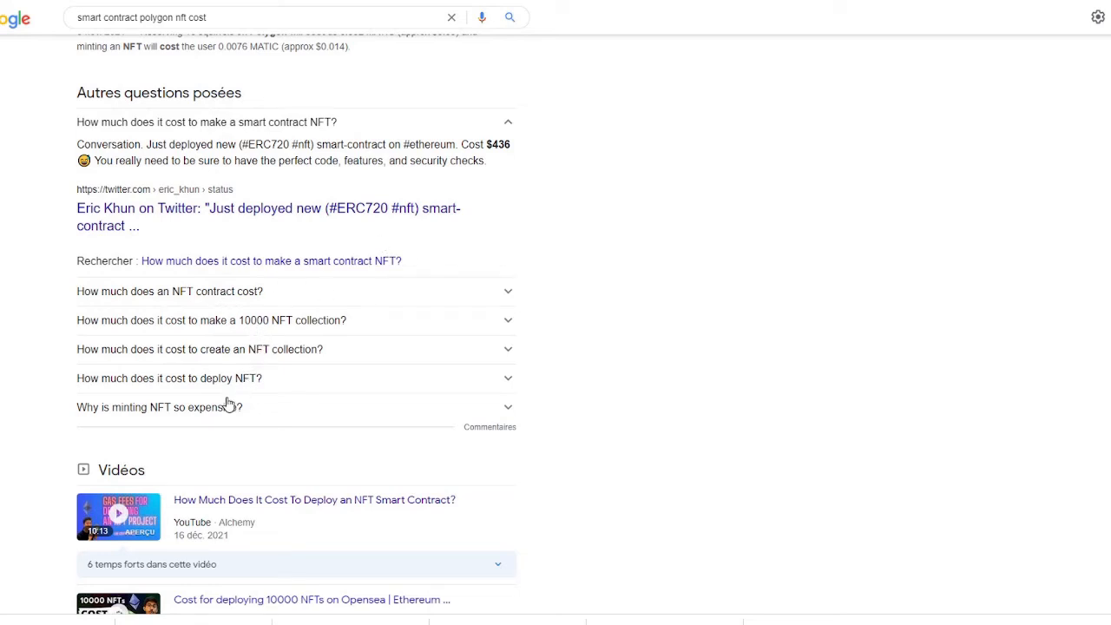
scroll(292, 398, down, 1)
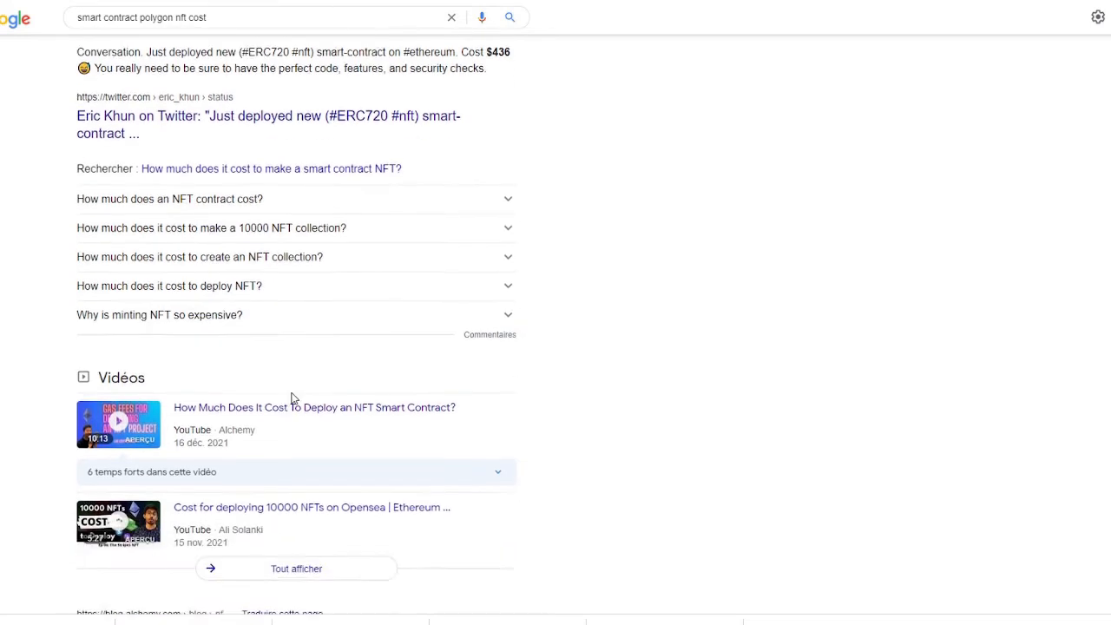
scroll(292, 398, down, 3)
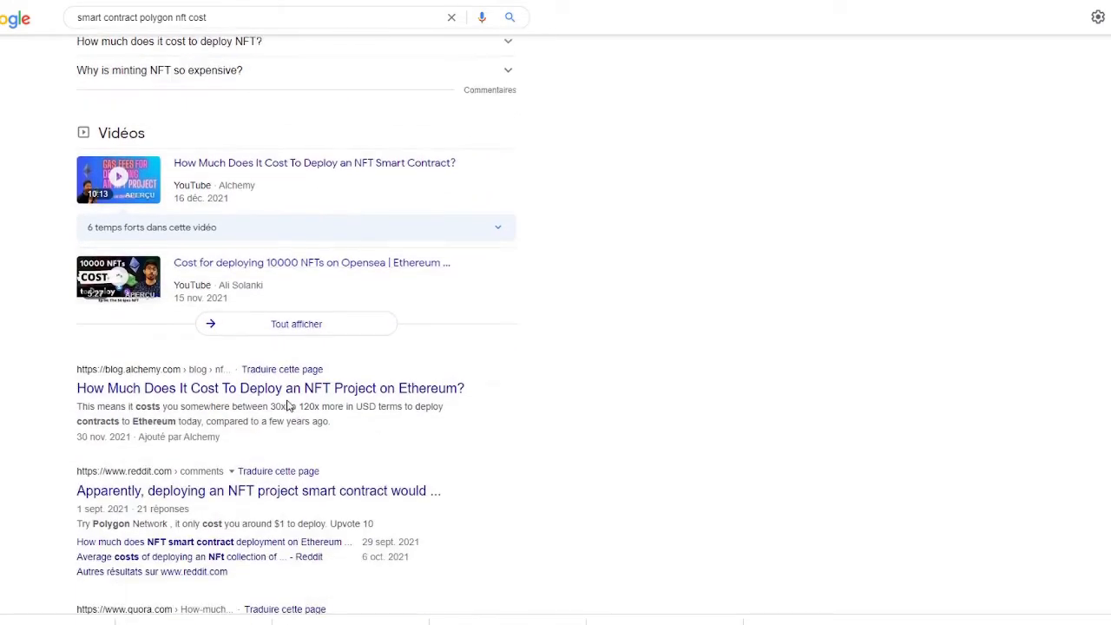
Step: Open the Alchemy article "How Much Does It Cost To Deploy an NFT Project on Ethereum?" and read its deployment cost examples and calculations
click(246, 397)
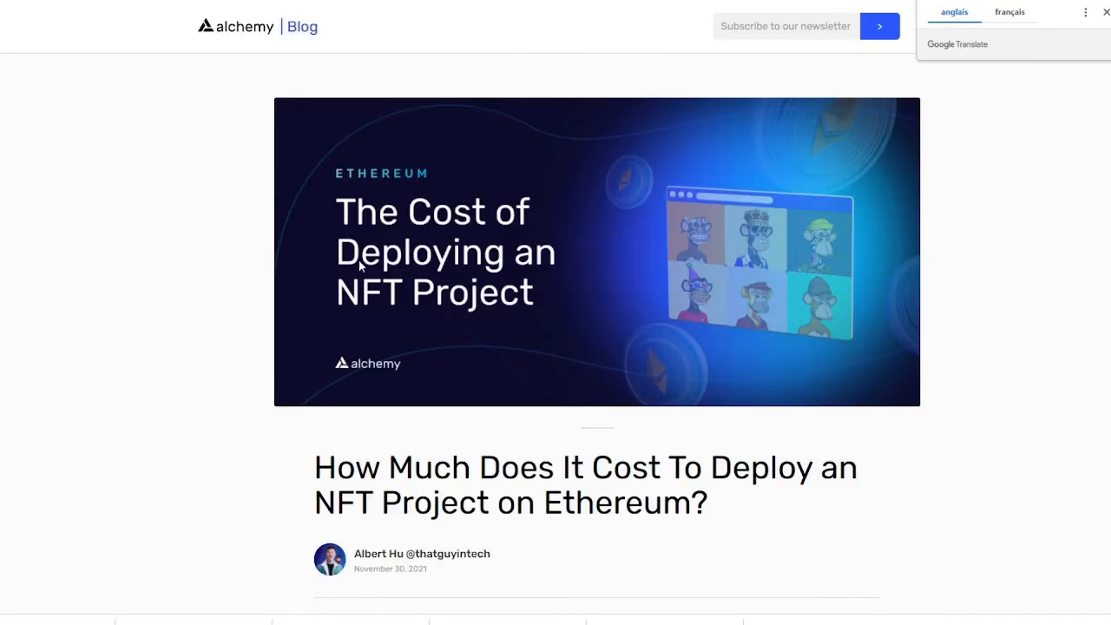
scroll(665, 358, down, 2)
triple_click(493, 351)
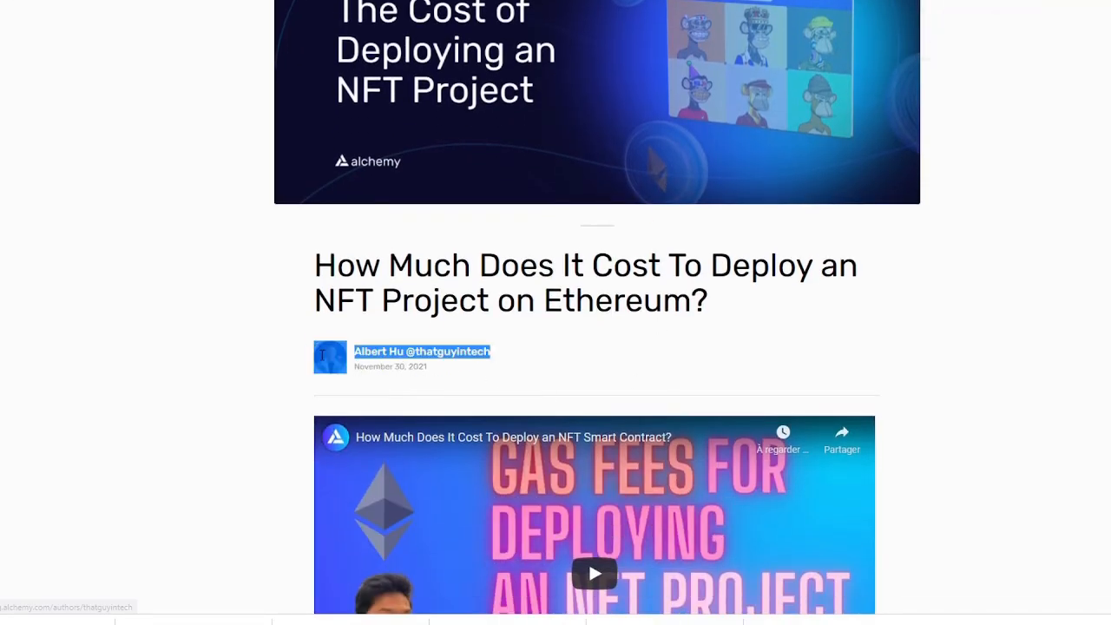
click(565, 381)
scroll(561, 371, down, 8)
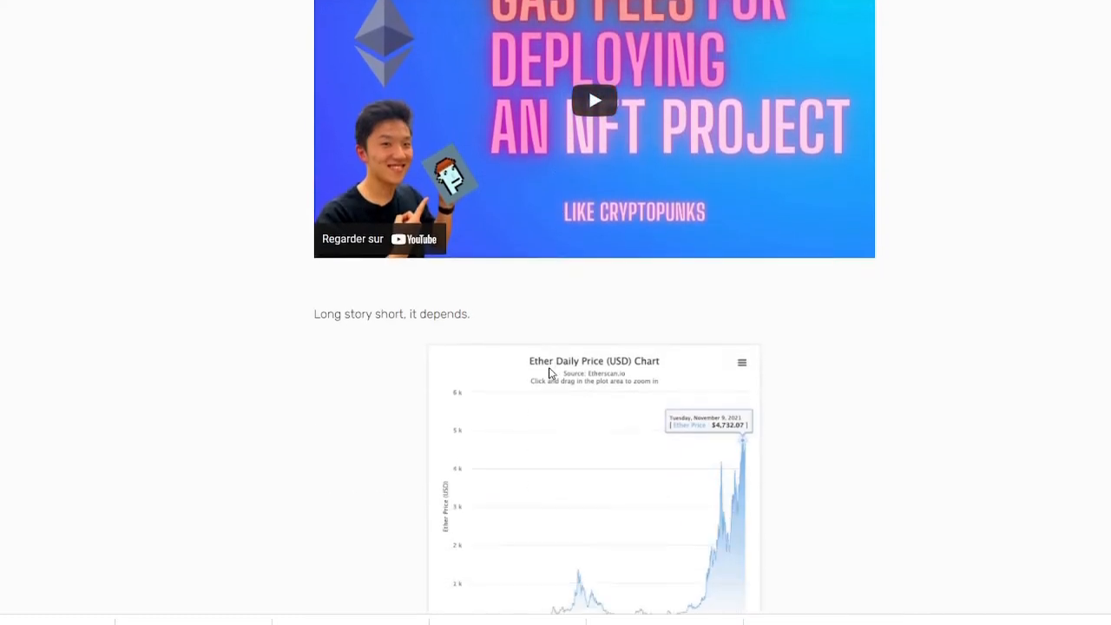
scroll(597, 337, down, 2)
scroll(616, 323, down, 2)
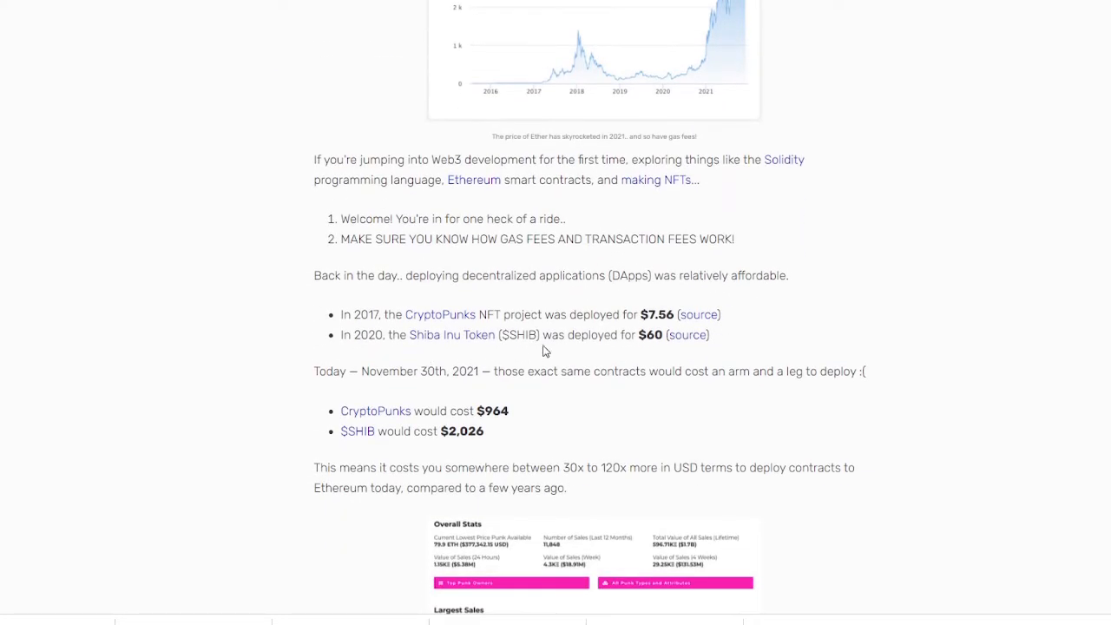
drag(635, 336, 675, 337)
scroll(608, 359, down, 2)
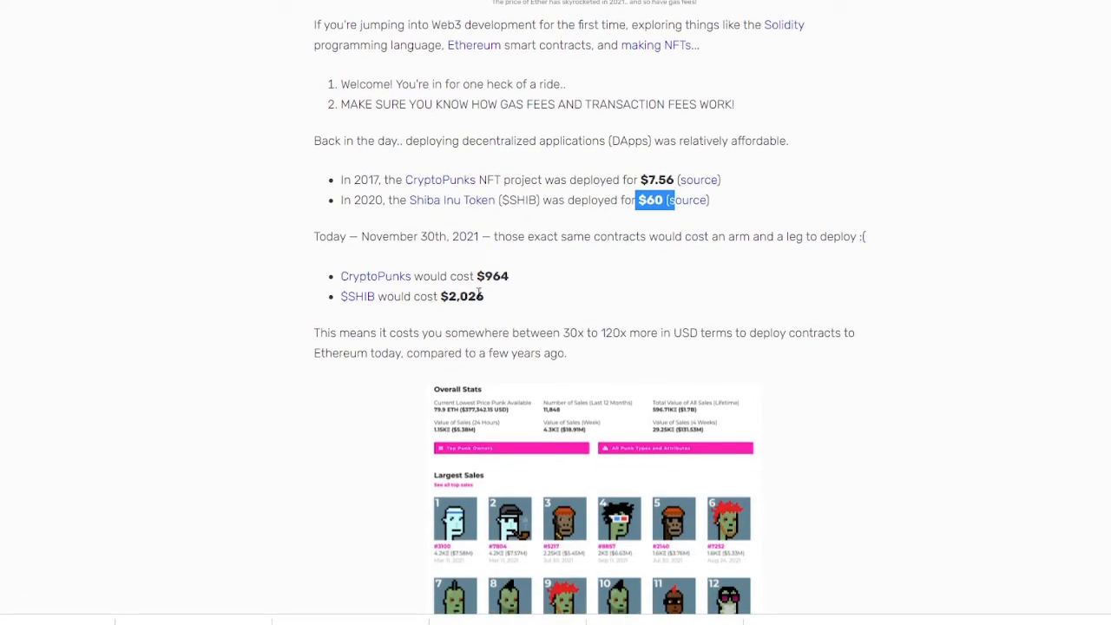
scroll(620, 284, down, 8)
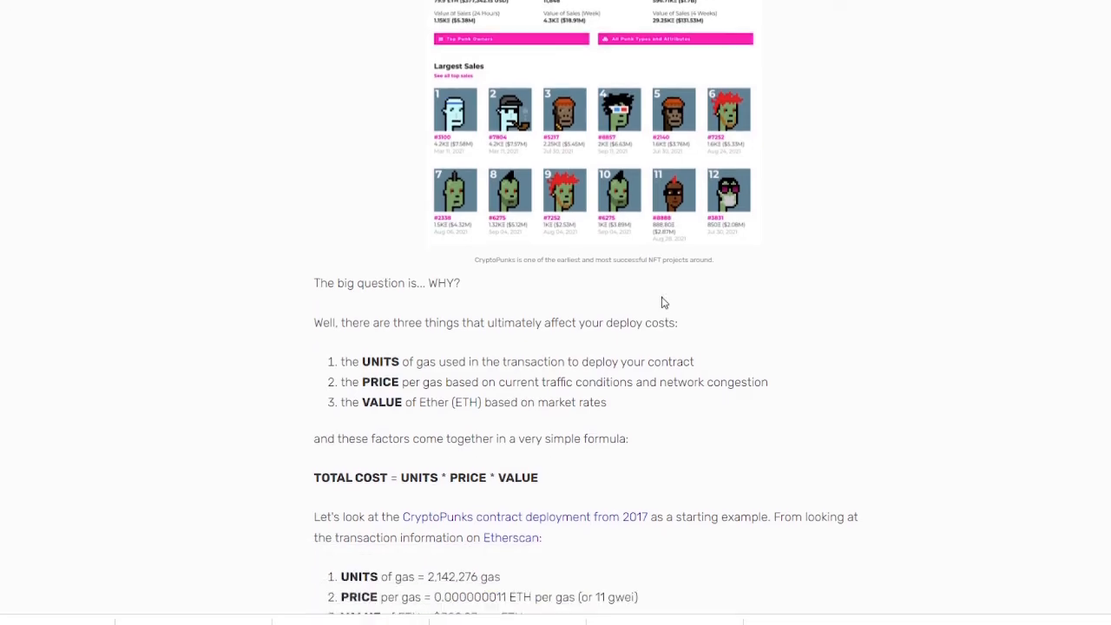
scroll(686, 304, down, 4)
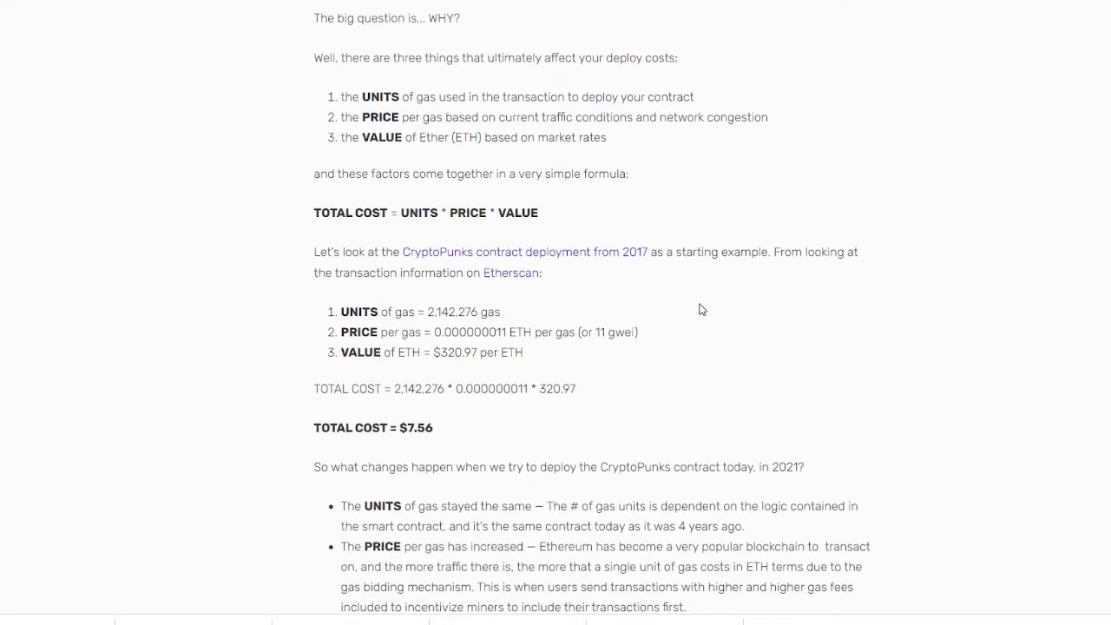
scroll(694, 314, down, 4)
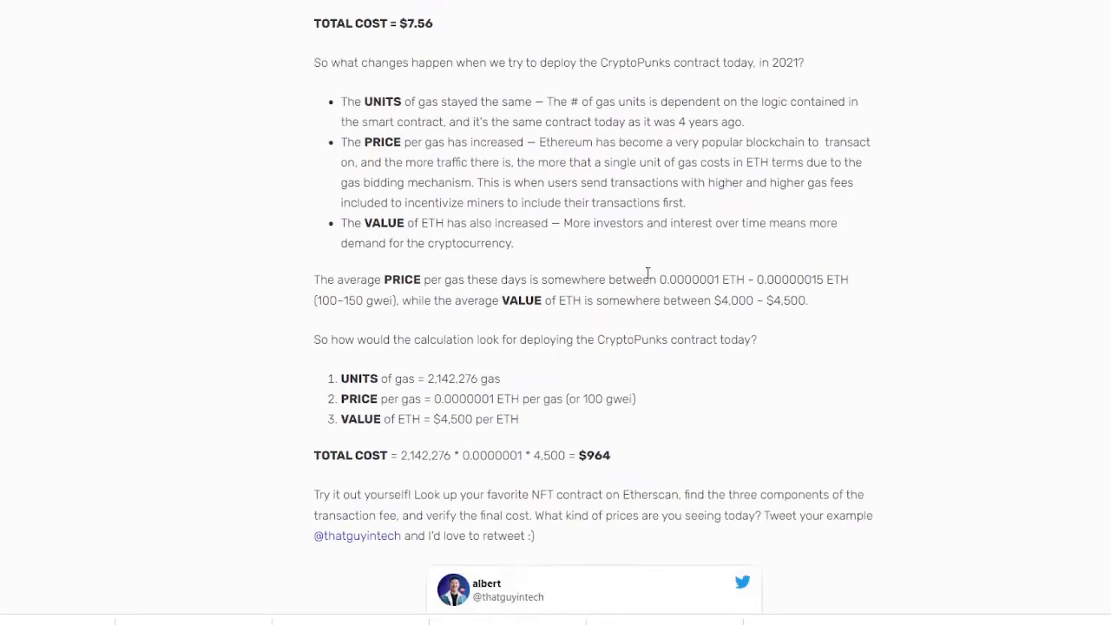
Step: Read the rest of the Alchemy article, covering today's CryptoPunks deployment calculation, the Ethereum alternatives and the gas optimization table
scroll(659, 269, down, 3)
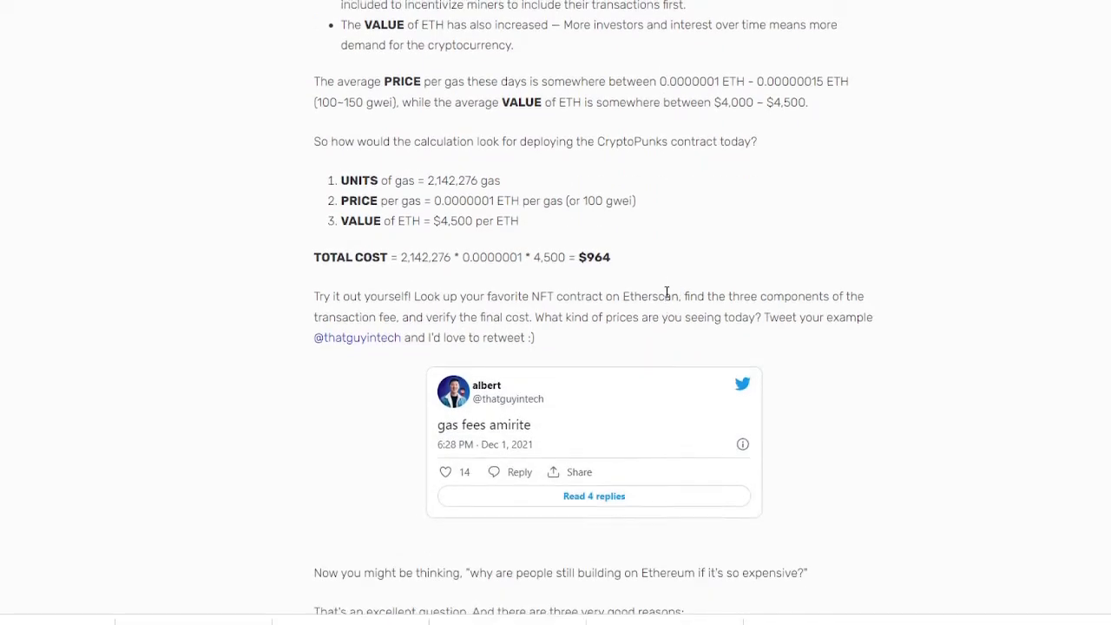
scroll(699, 323, up, 1)
scroll(711, 313, down, 13)
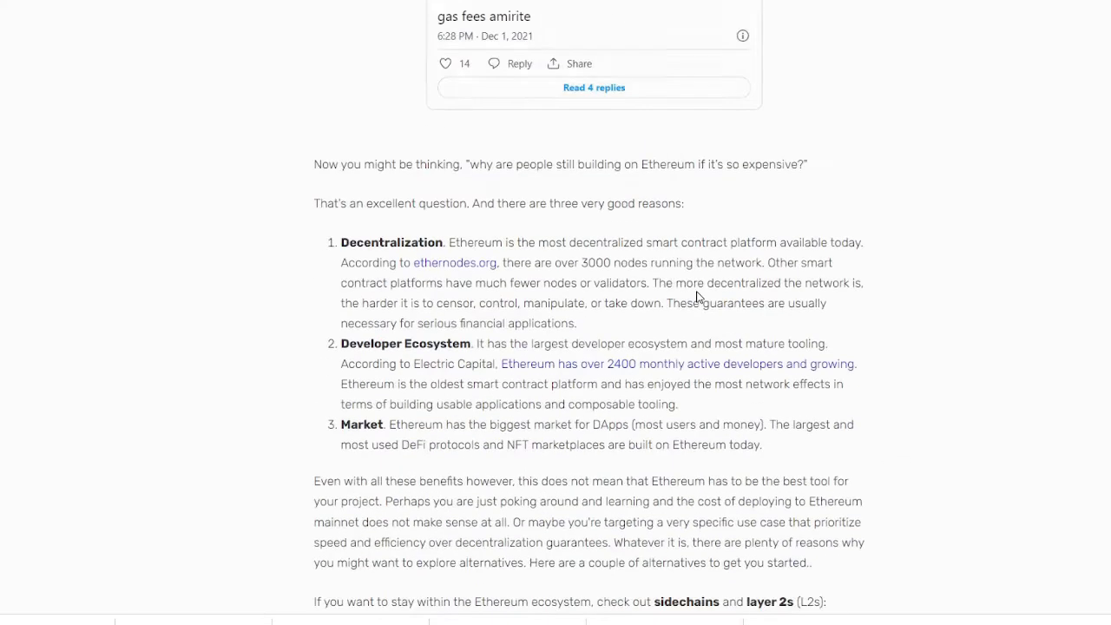
scroll(697, 293, down, 12)
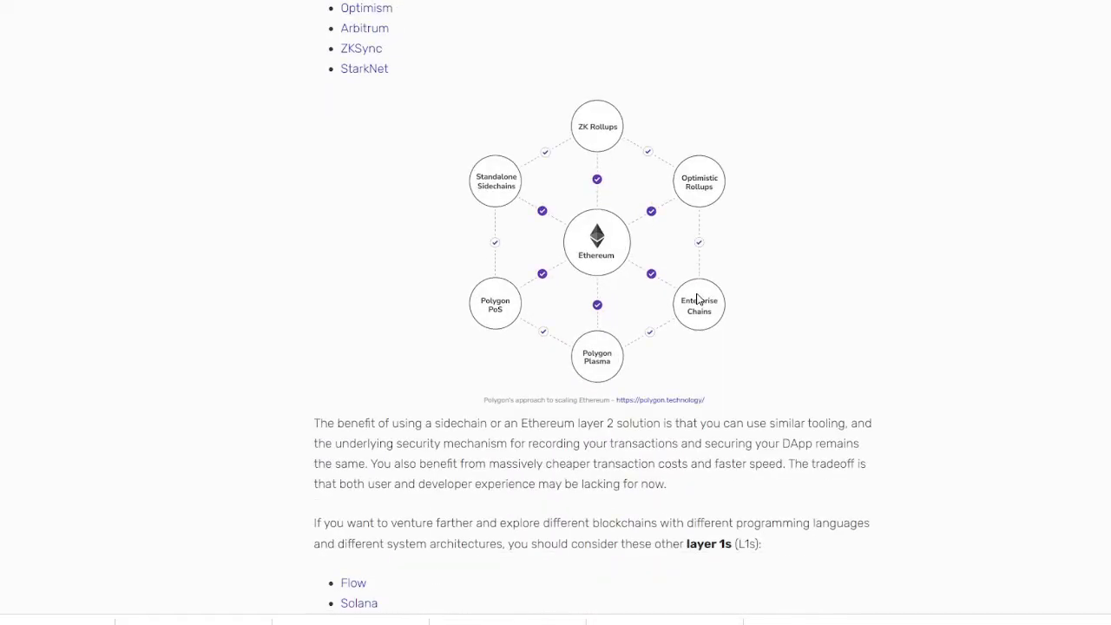
scroll(710, 297, down, 3)
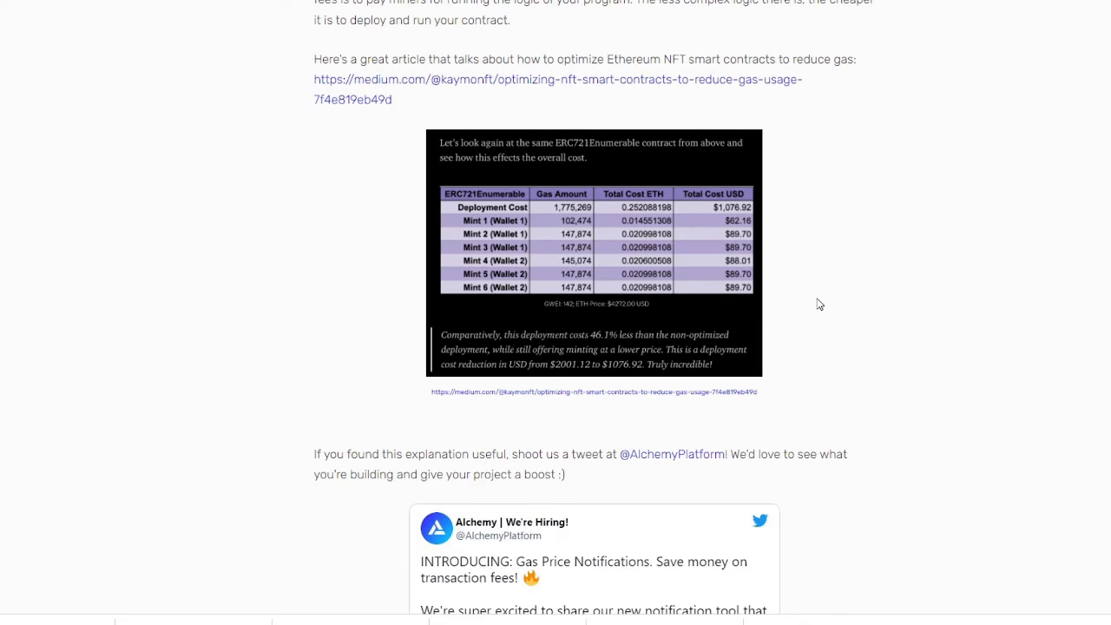
scroll(819, 304, down, 10)
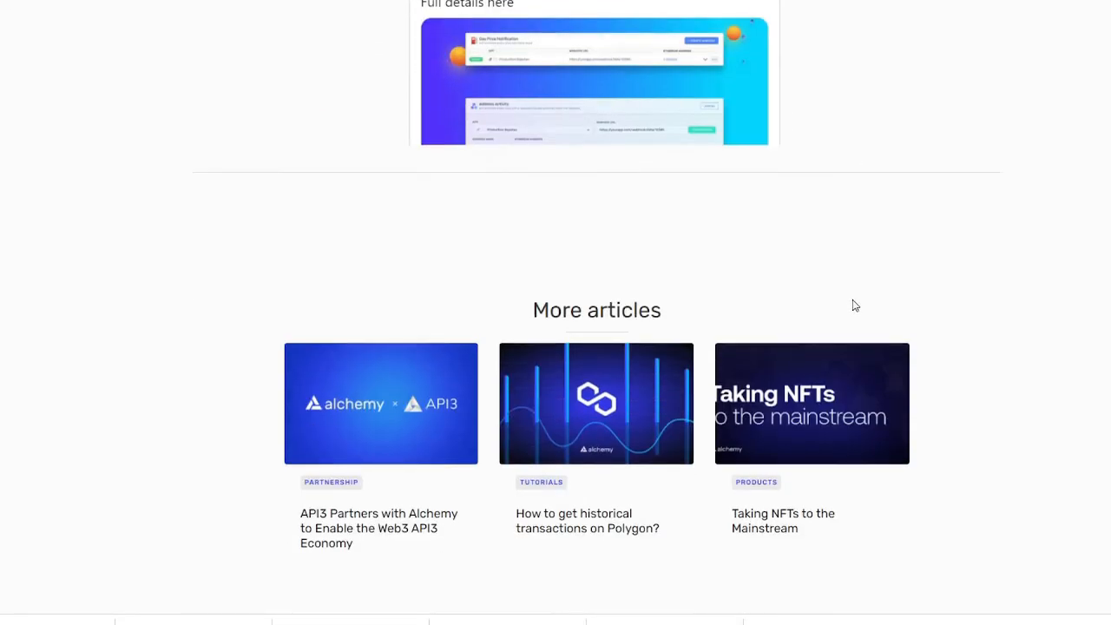
scroll(855, 306, up, 20)
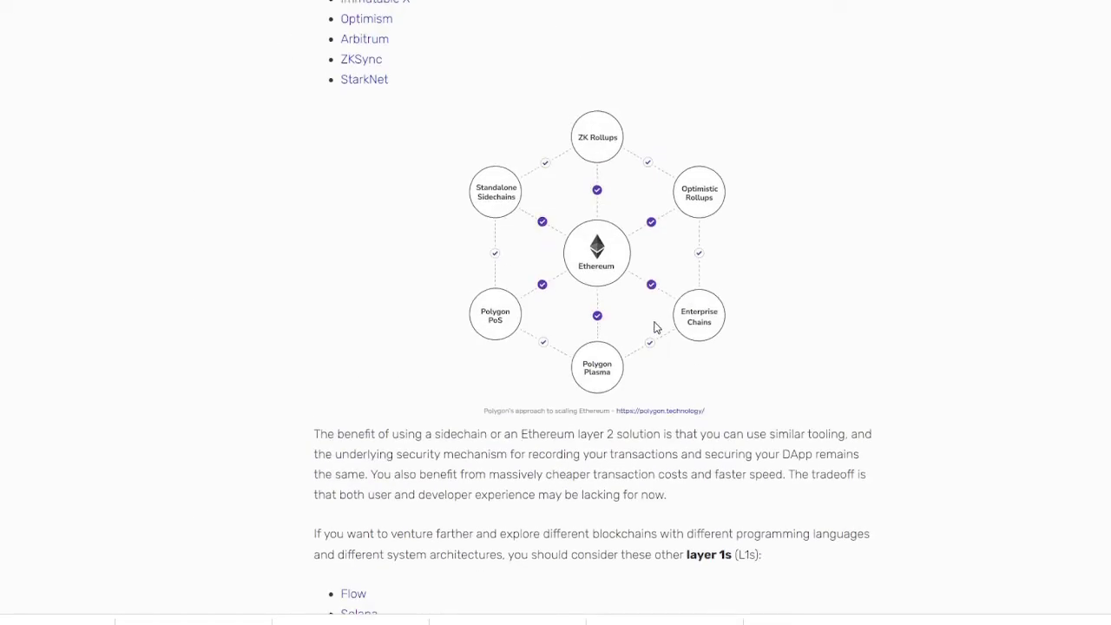
scroll(642, 325, up, 8)
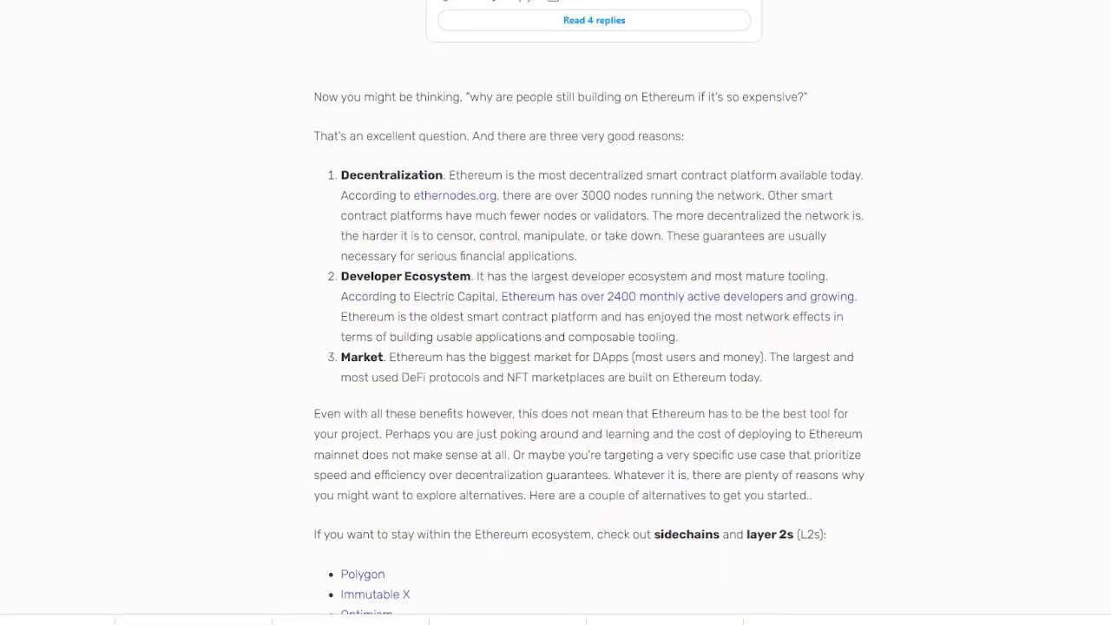
Step: Return to the search results and run a new search for "creation of smart contract polygon nft cost"
key(alt+Left)
drag(249, 17, 21, 5)
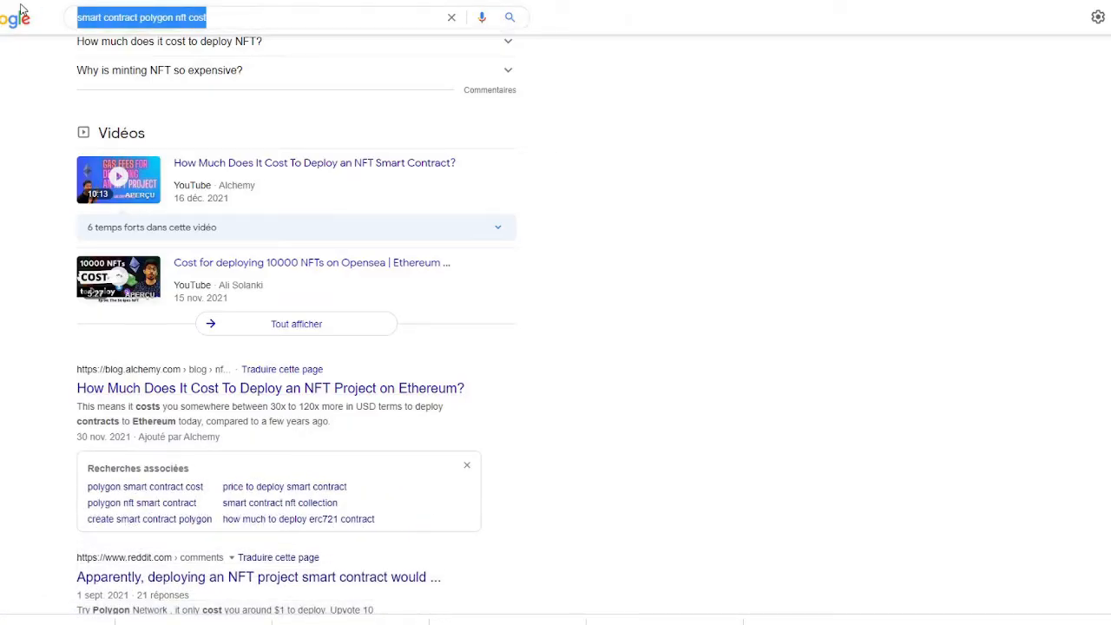
text(s)
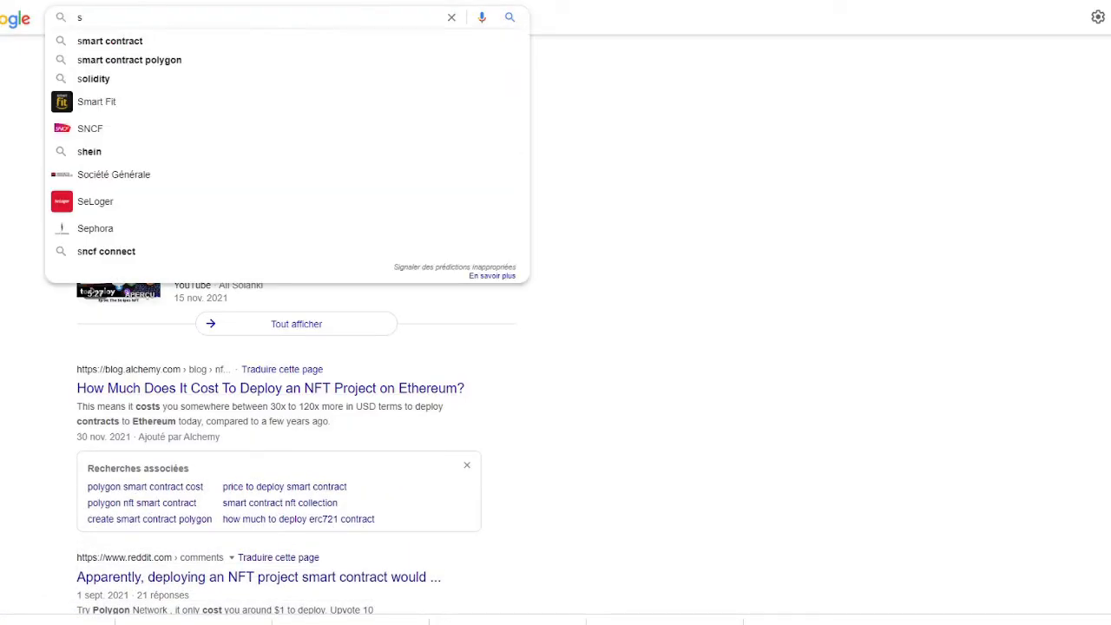
text(mart contra)
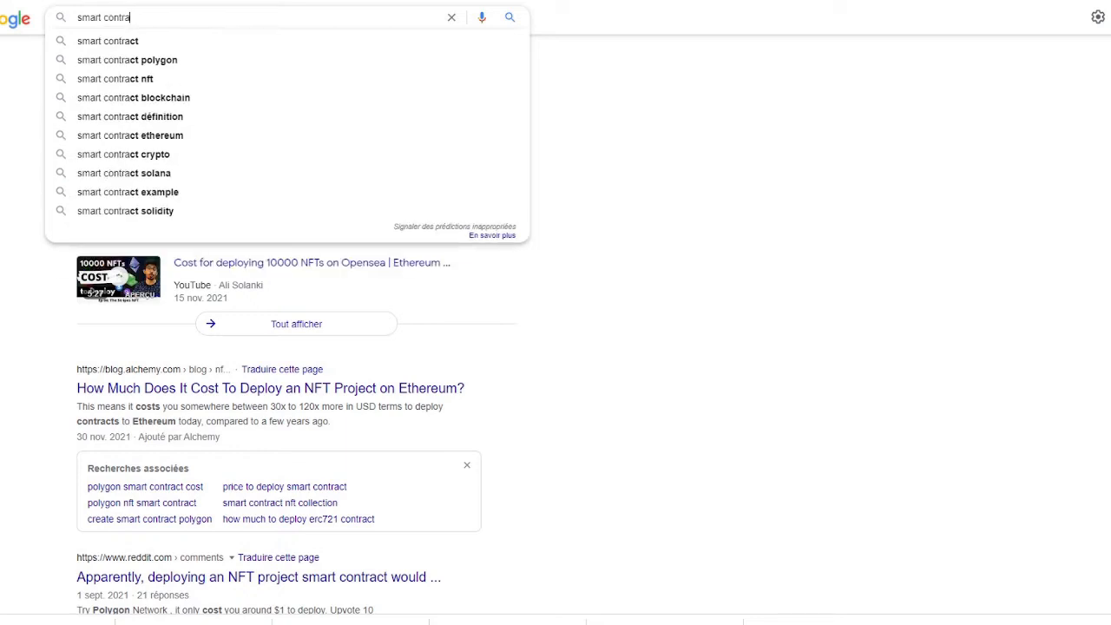
text(ct)
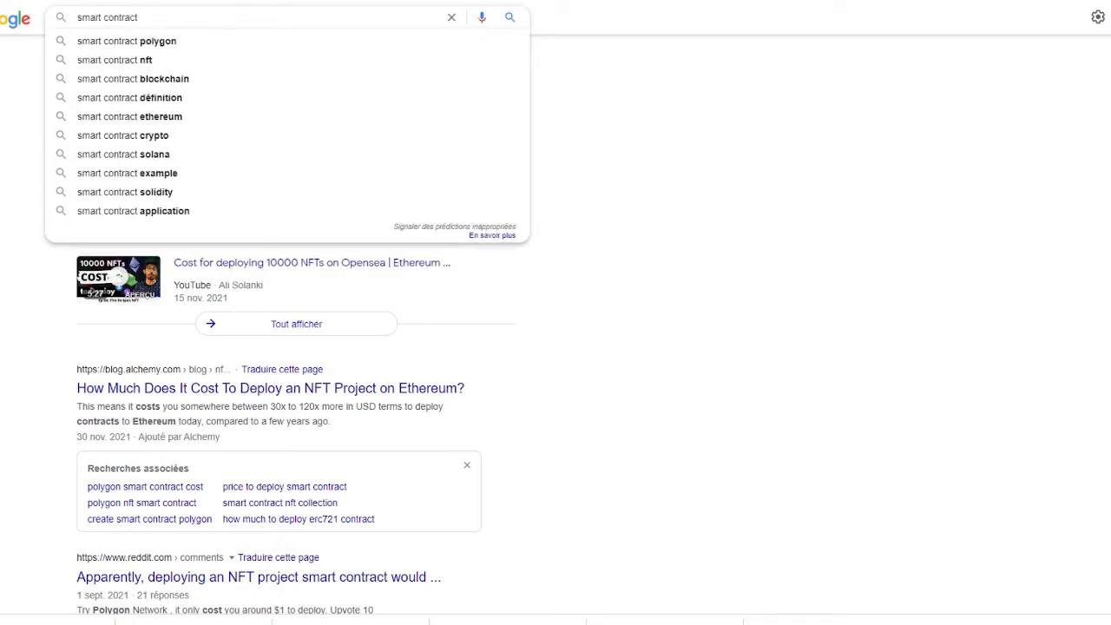
key(Down)
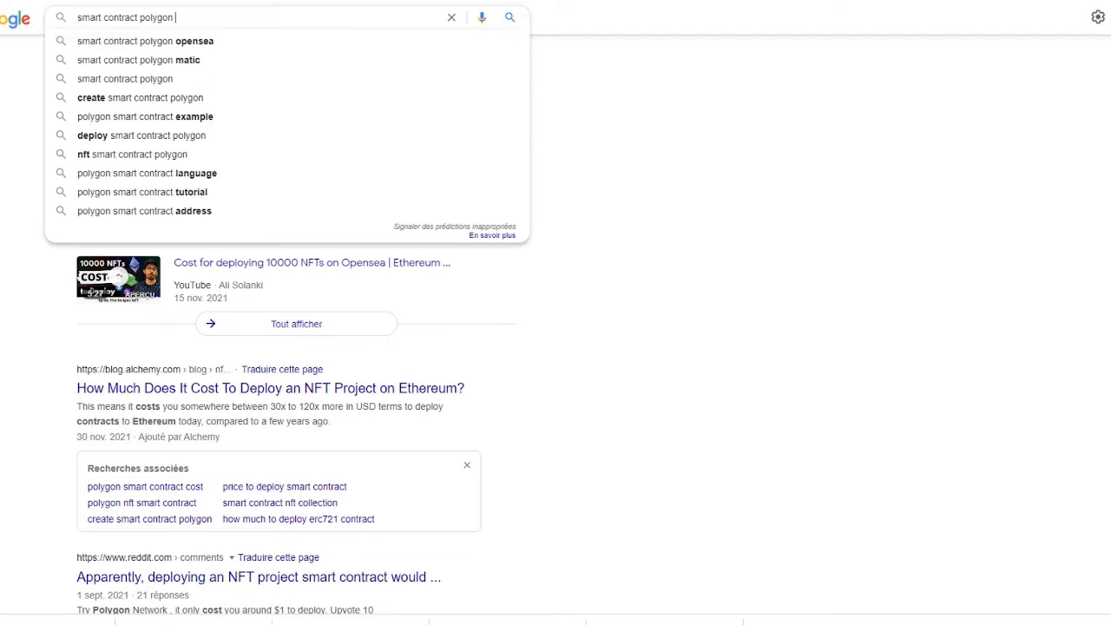
text(nft)
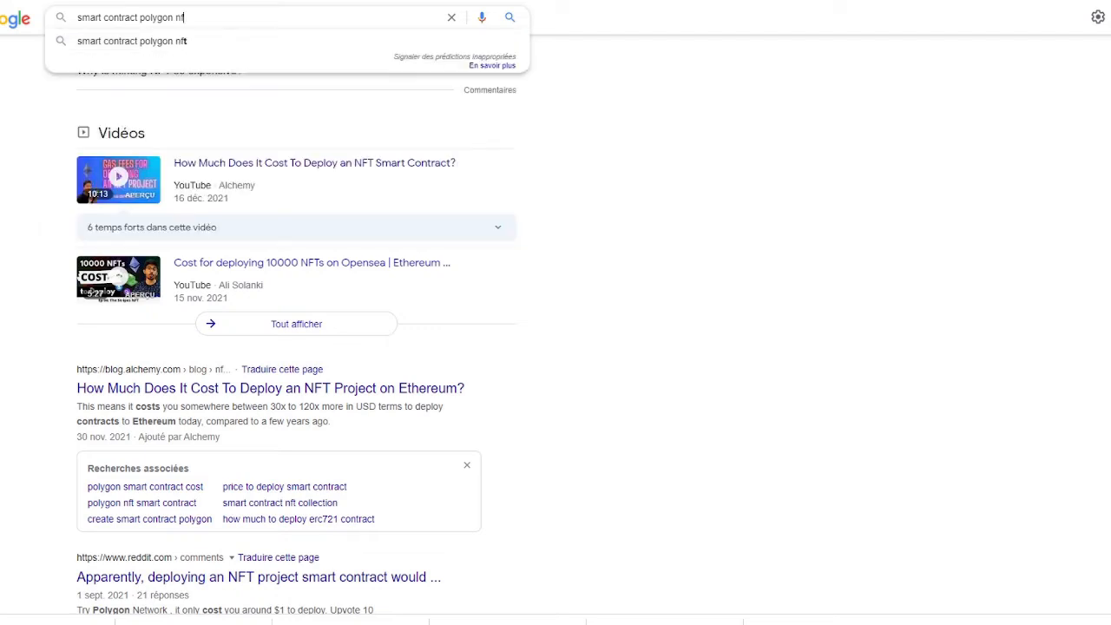
text( cost)
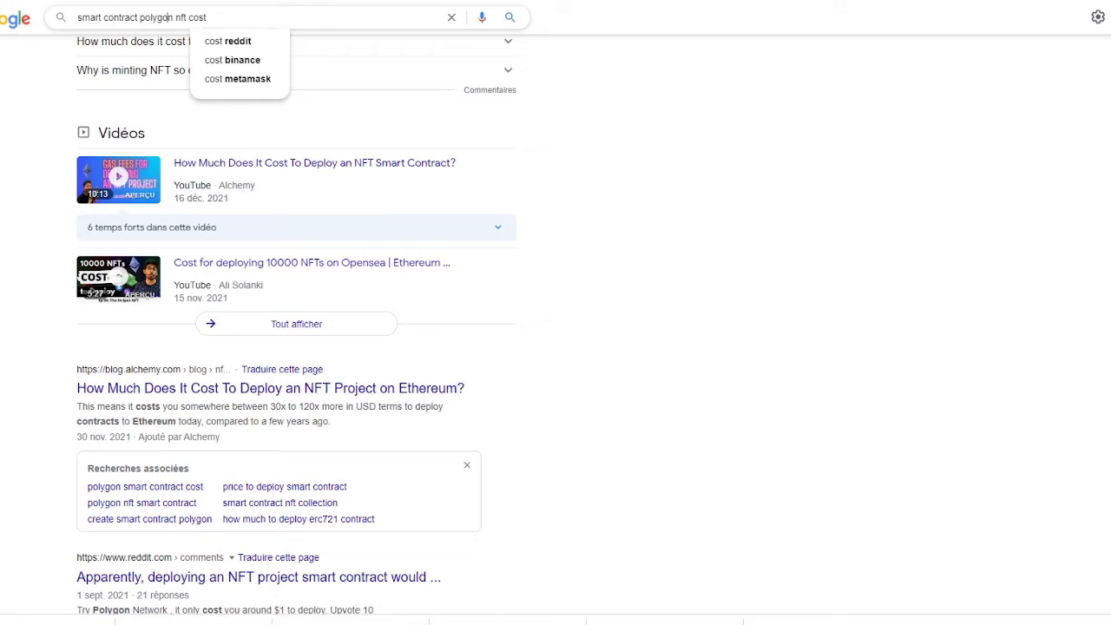
text(creation )
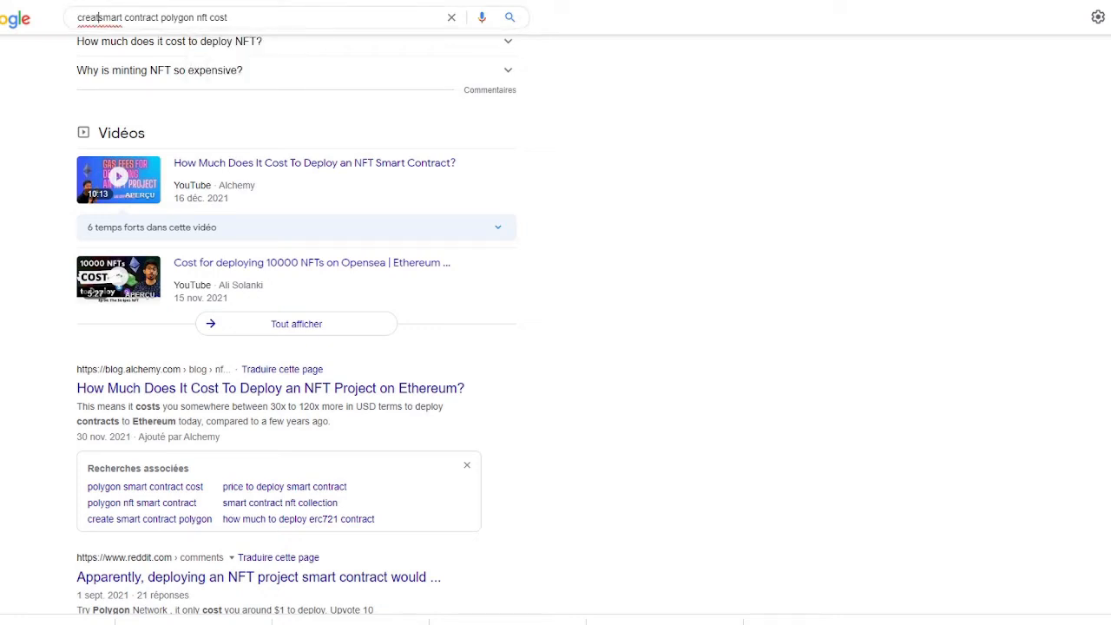
text(of)
key(Return)
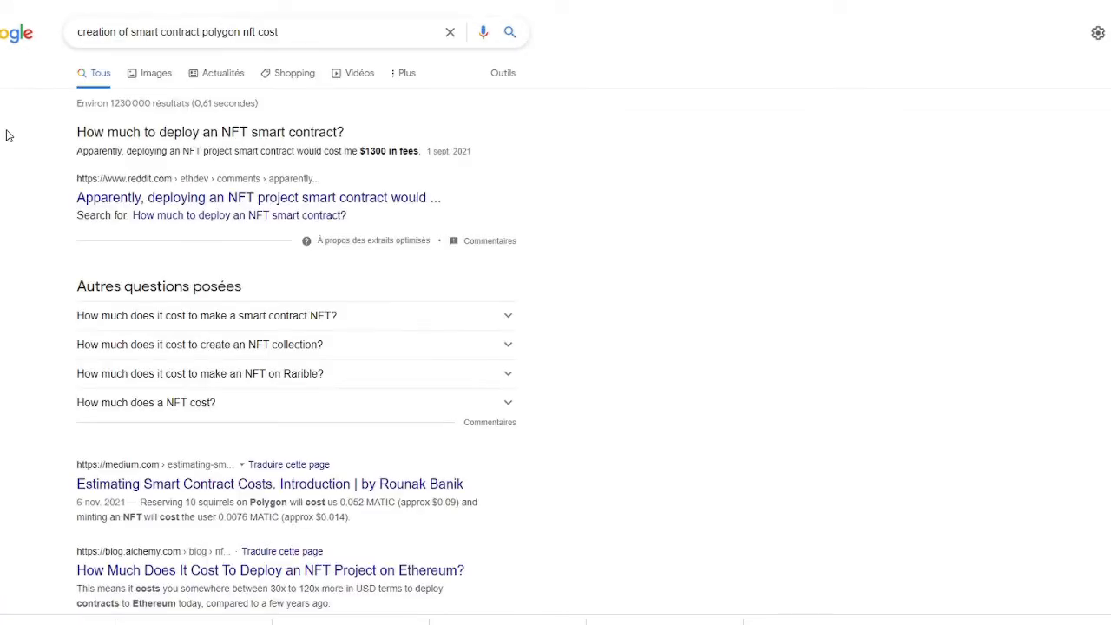
Step: Open the Reddit thread on NFT smart contract deployment fees, allow the site's notifications, and read the comments about deploying on Polygon
click(342, 199)
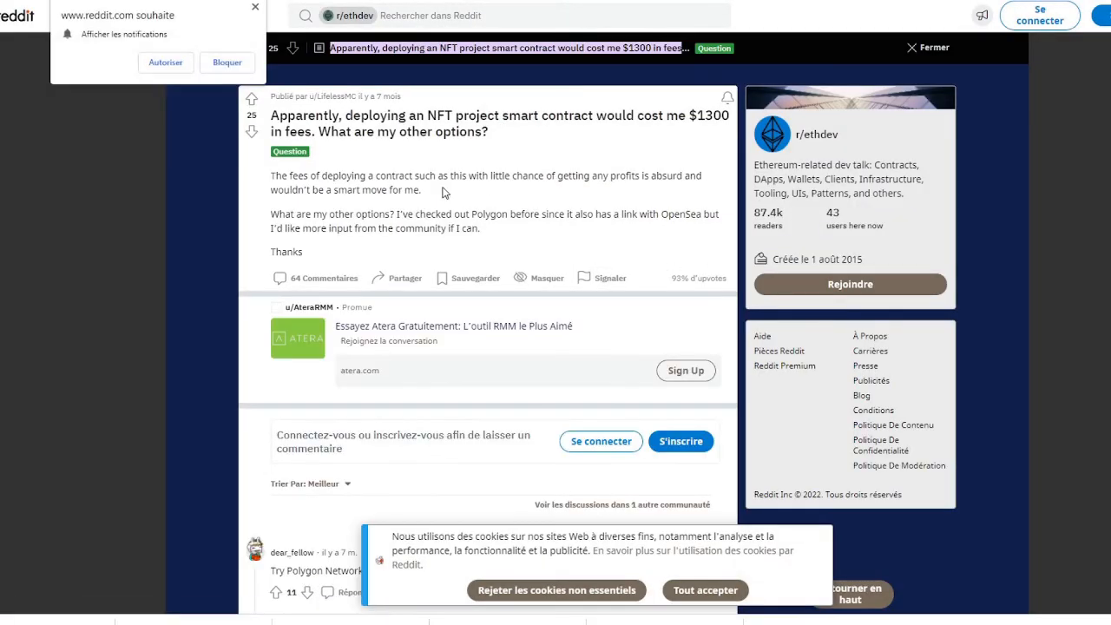
click(165, 64)
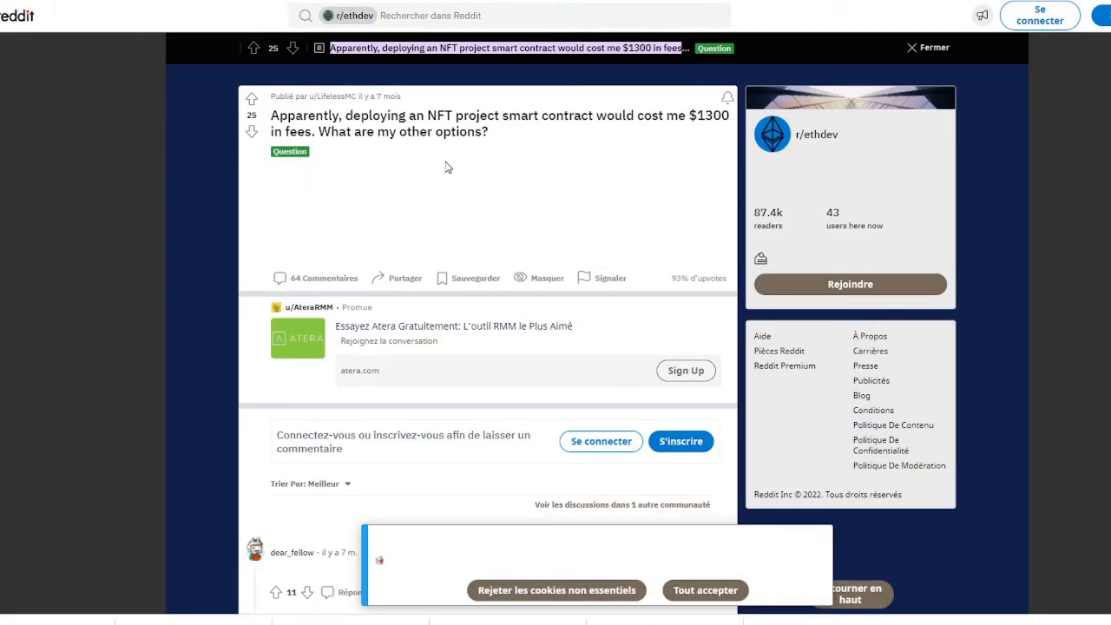
scroll(519, 212, down, 2)
scroll(519, 211, down, 2)
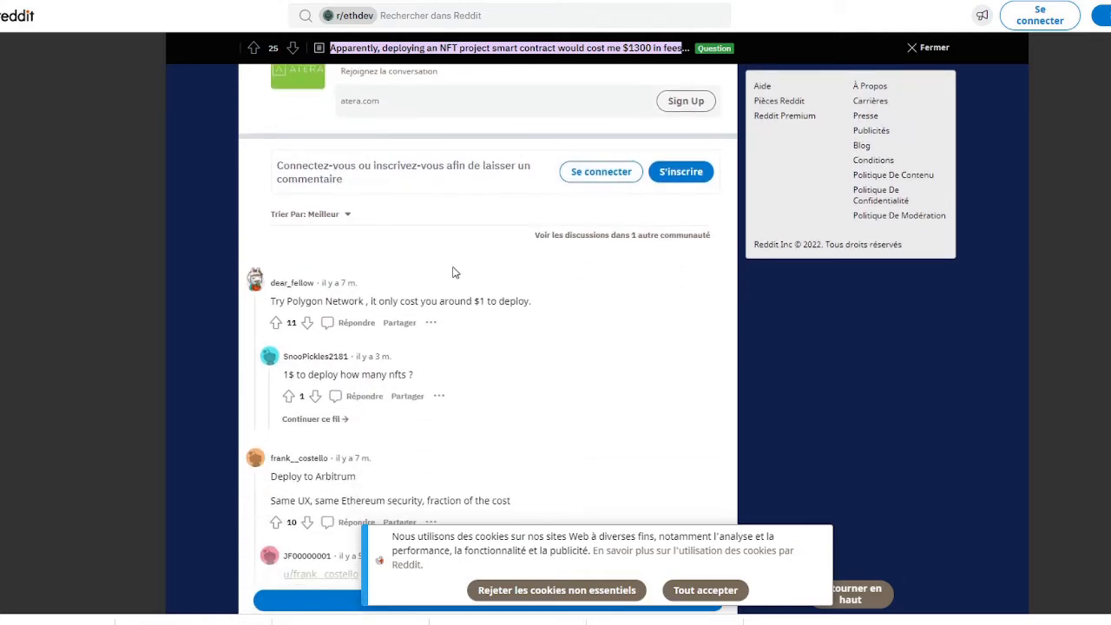
scroll(506, 306, down, 2)
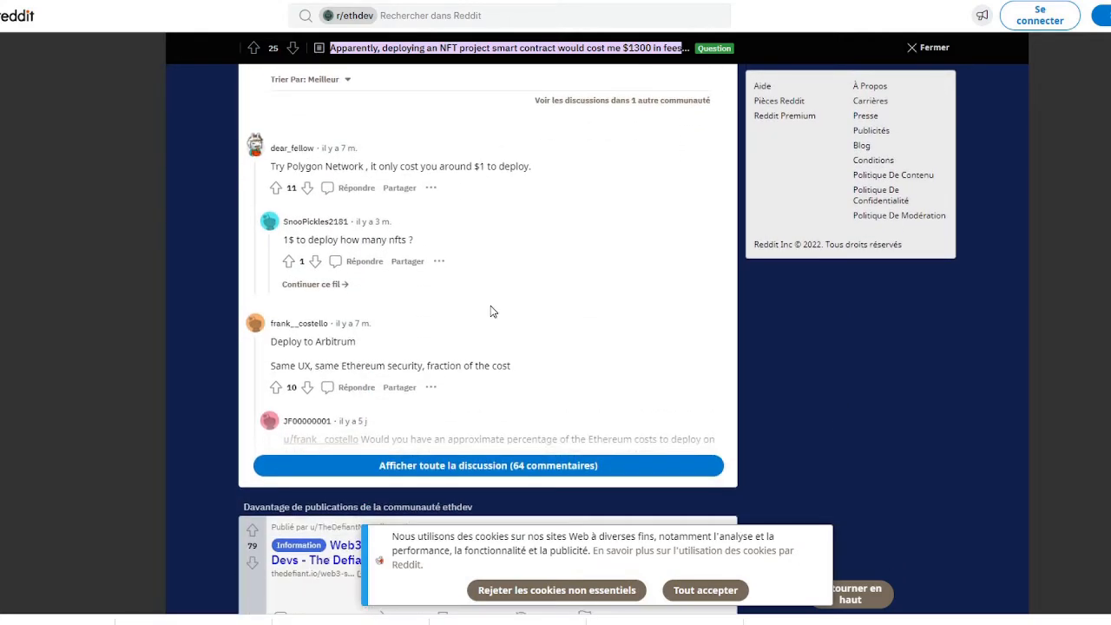
drag(485, 165, 471, 165)
drag(540, 176, 460, 166)
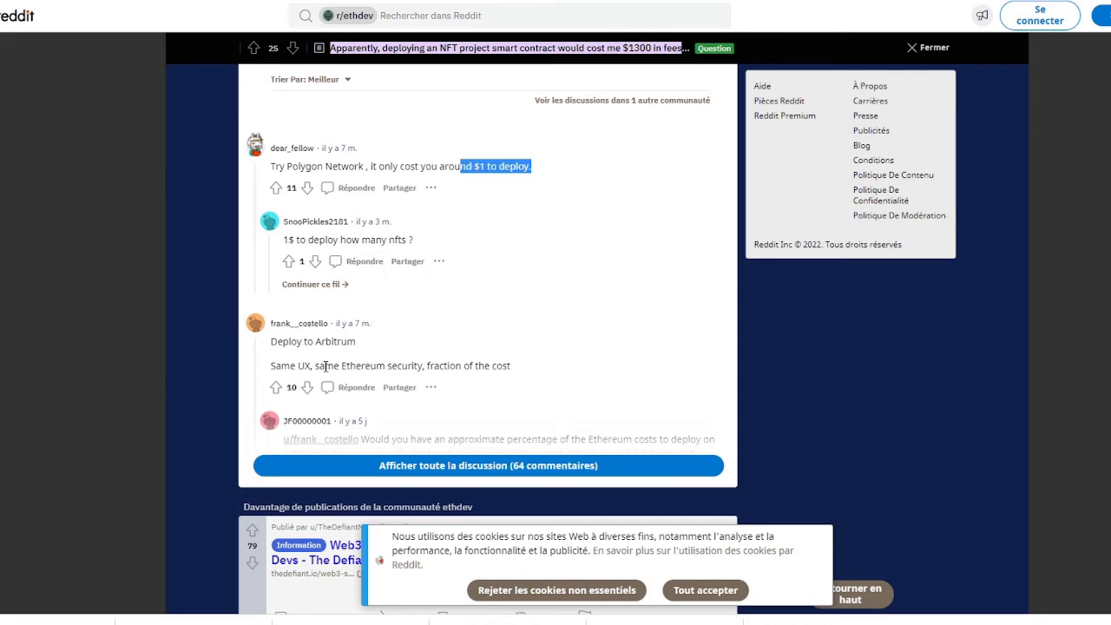
scroll(325, 365, down, 5)
scroll(422, 235, up, 7)
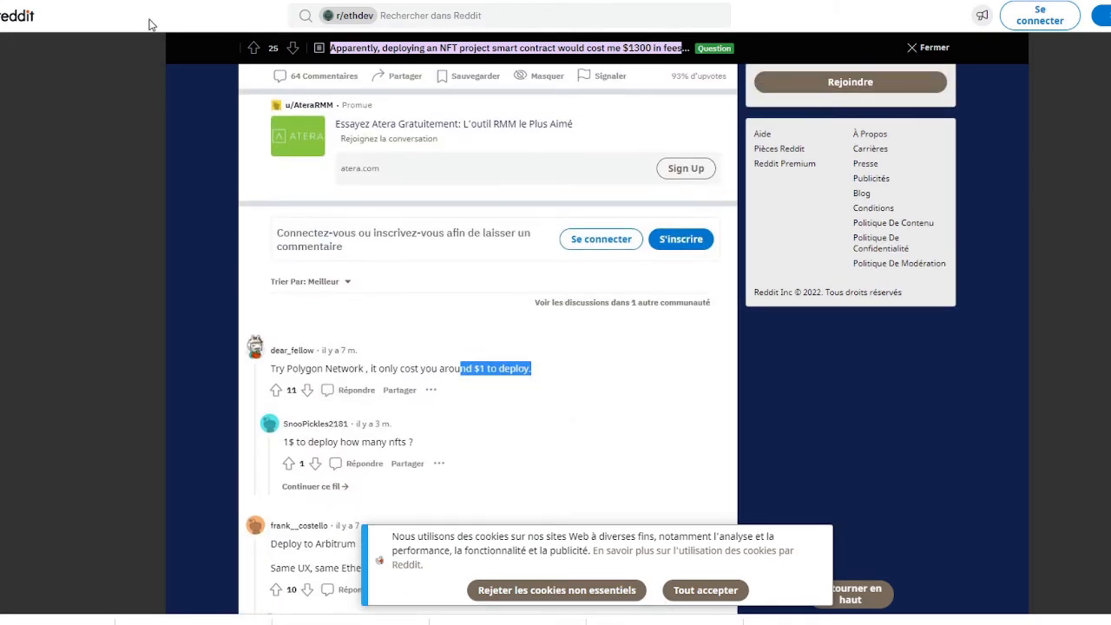
Step: Search Google for "smart contract developer cost for contract"
click(145, 1)
text(sma)
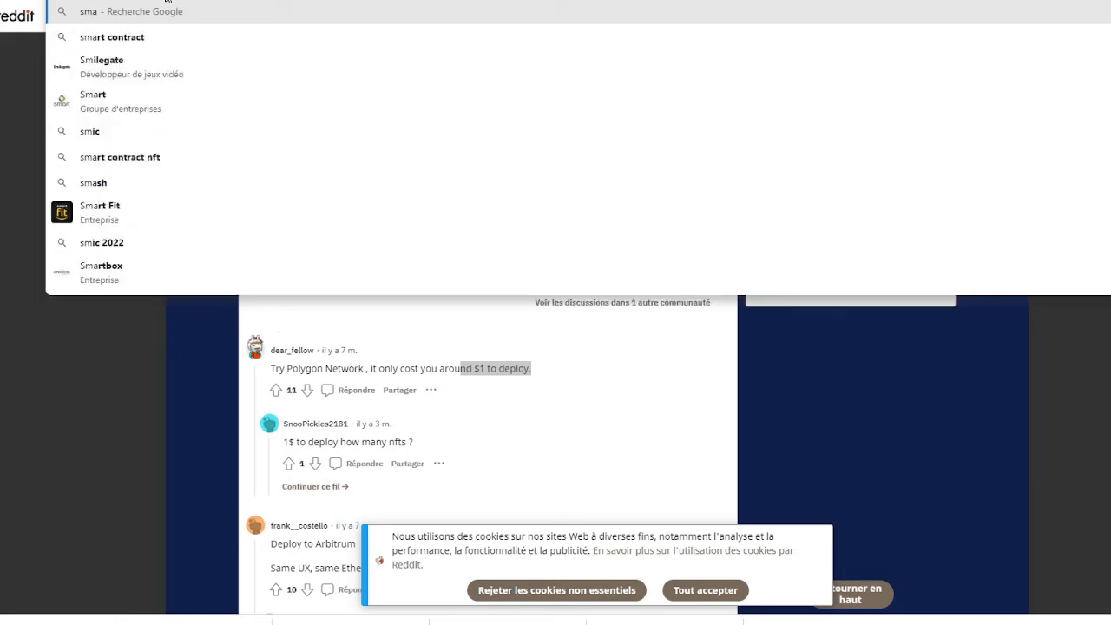
text(rt contract)
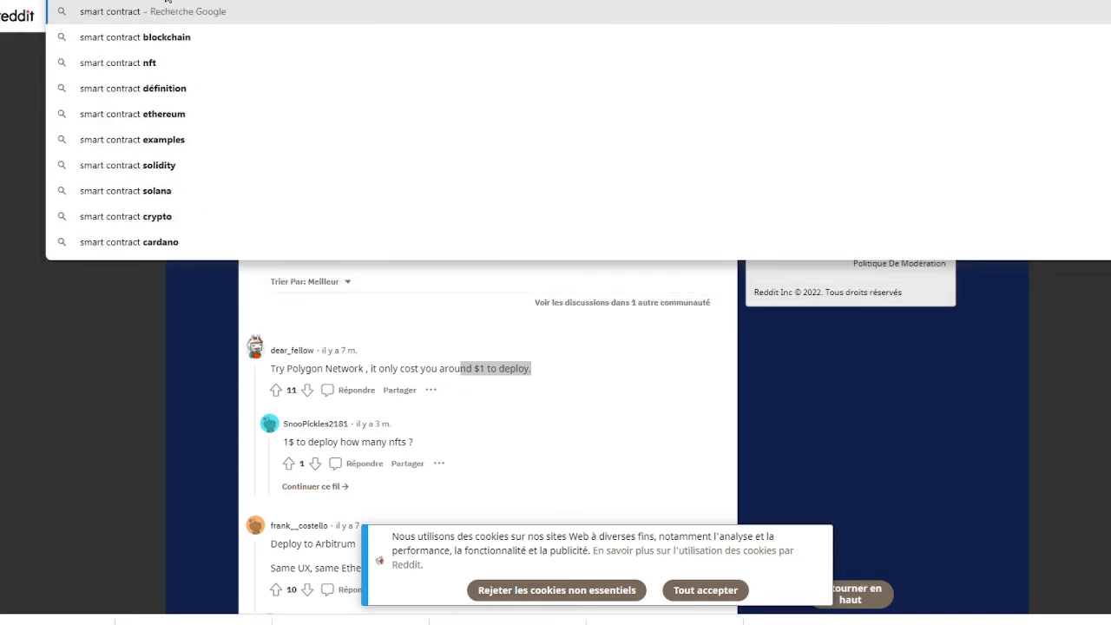
text( develo)
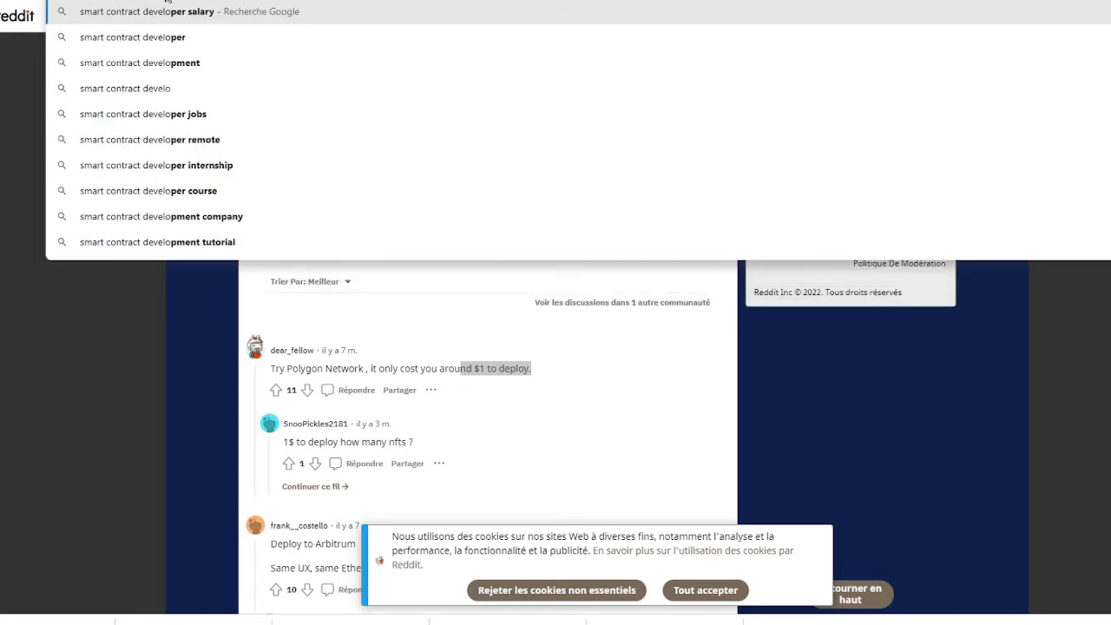
text(per)
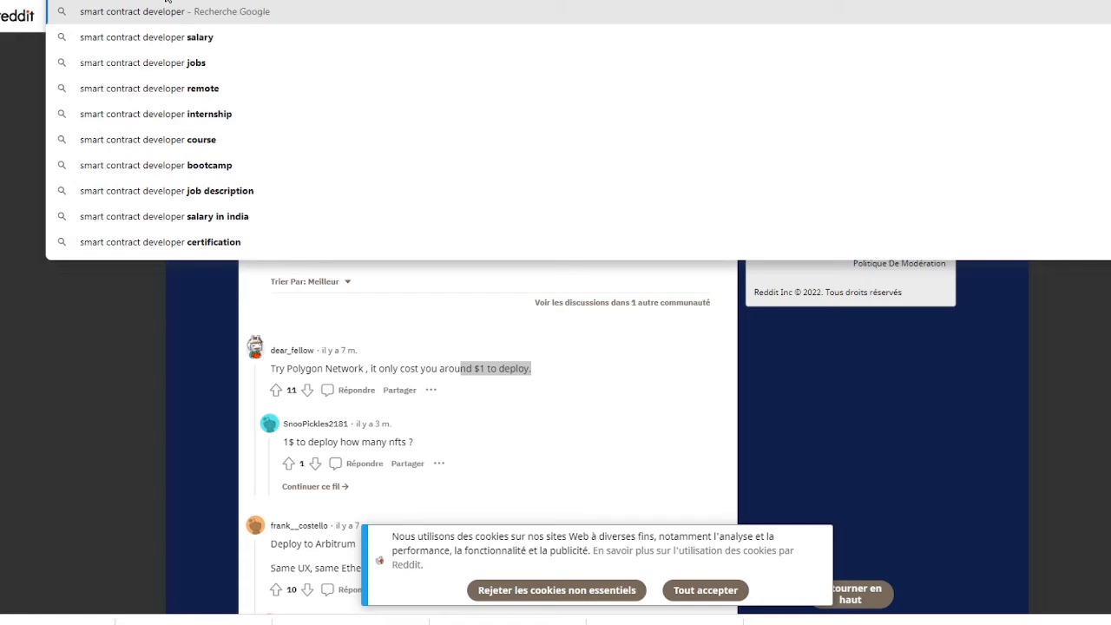
text( cost for contract)
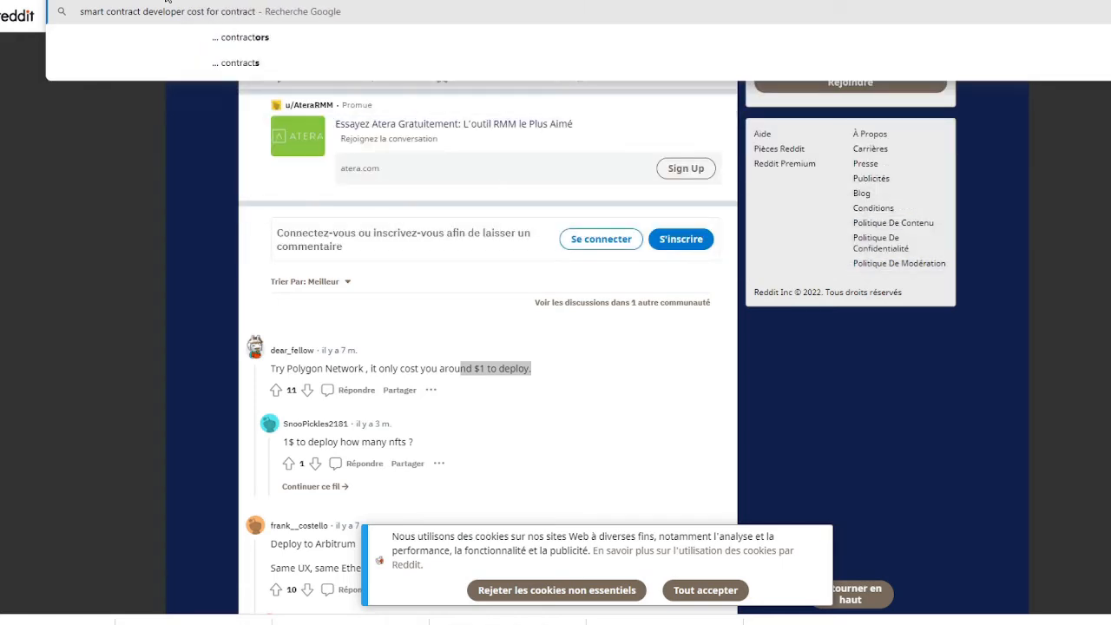
key(Return)
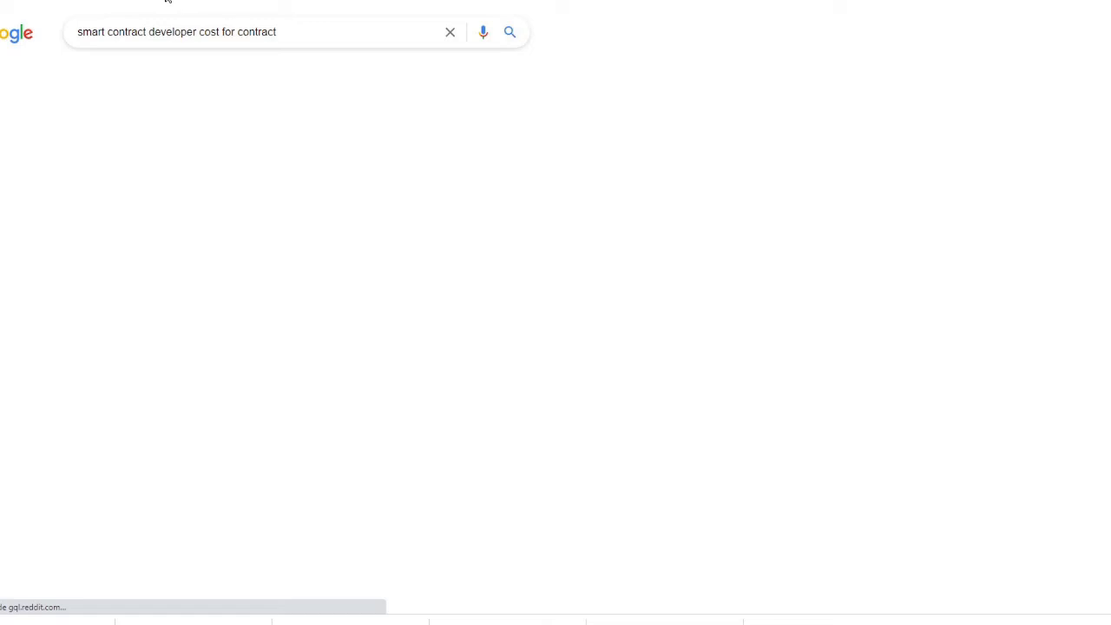
Step: Examine the featured fintechnews.org answer, highlighting the price range for developing simple and complicated smart contracts
scroll(336, 280, down, 1)
scroll(336, 280, down, 3)
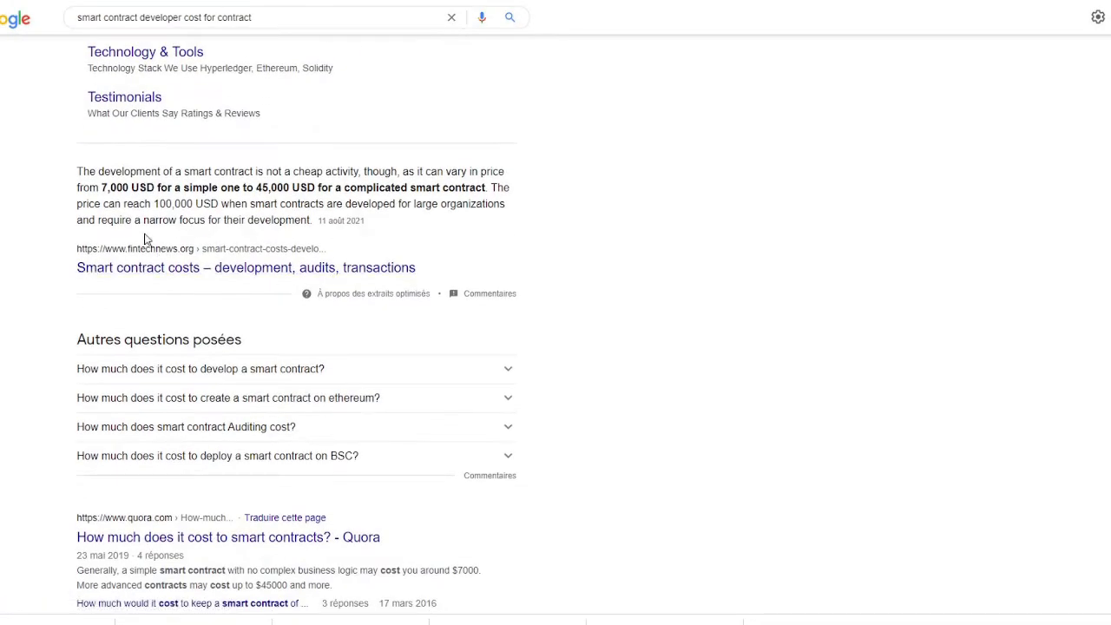
drag(78, 103, 389, 172)
click(411, 161)
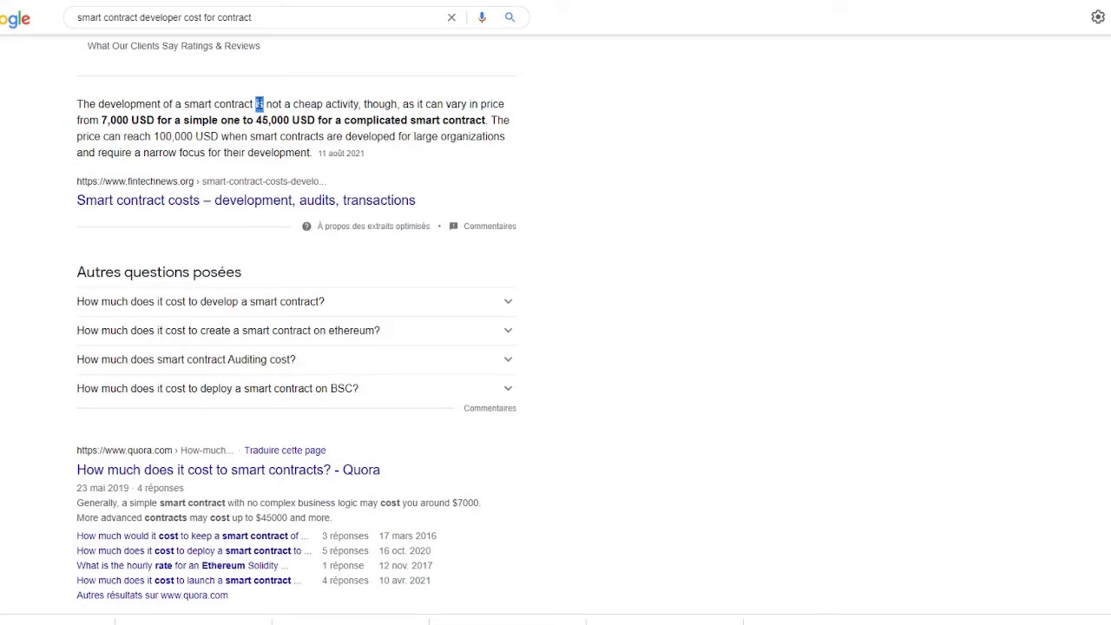
drag(259, 103, 368, 103)
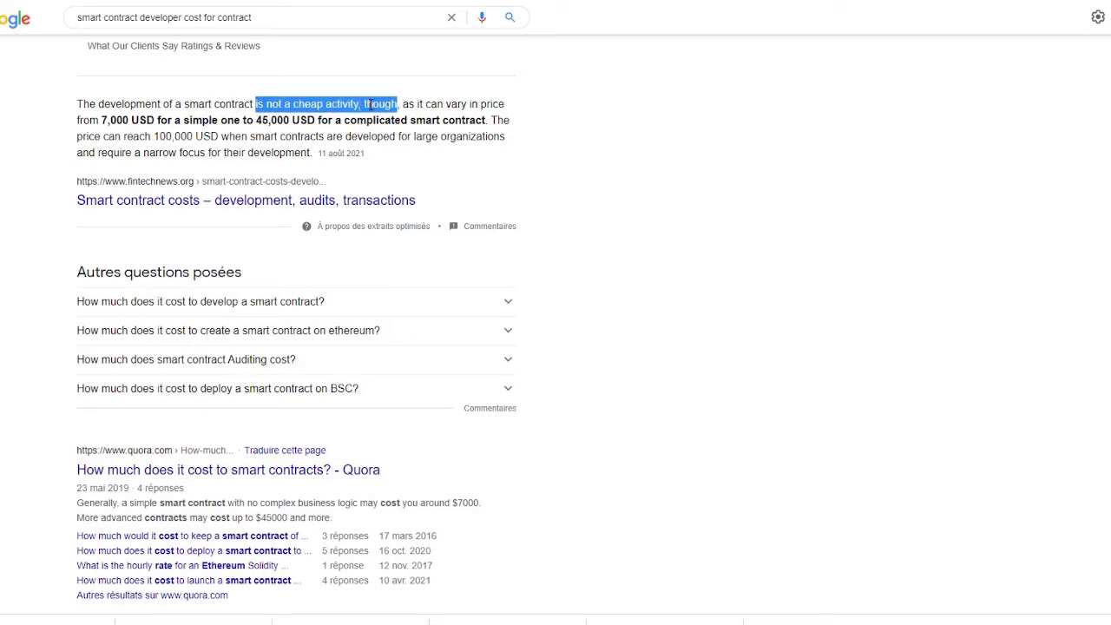
click(444, 115)
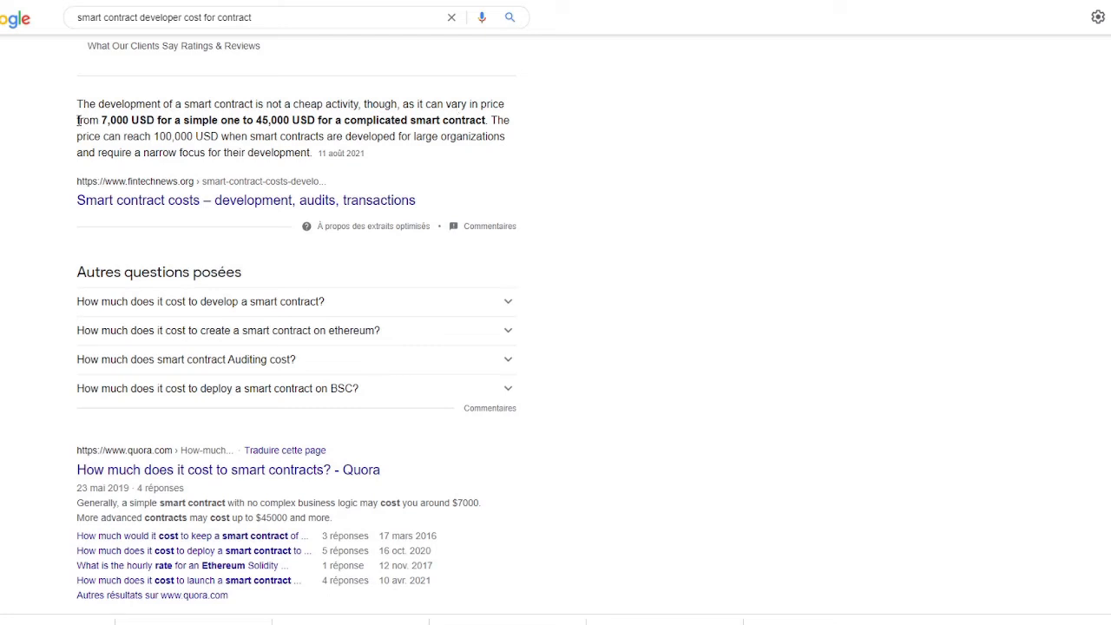
drag(75, 124, 491, 131)
click(466, 175)
drag(221, 139, 150, 139)
drag(249, 140, 260, 133)
click(252, 138)
drag(102, 120, 161, 122)
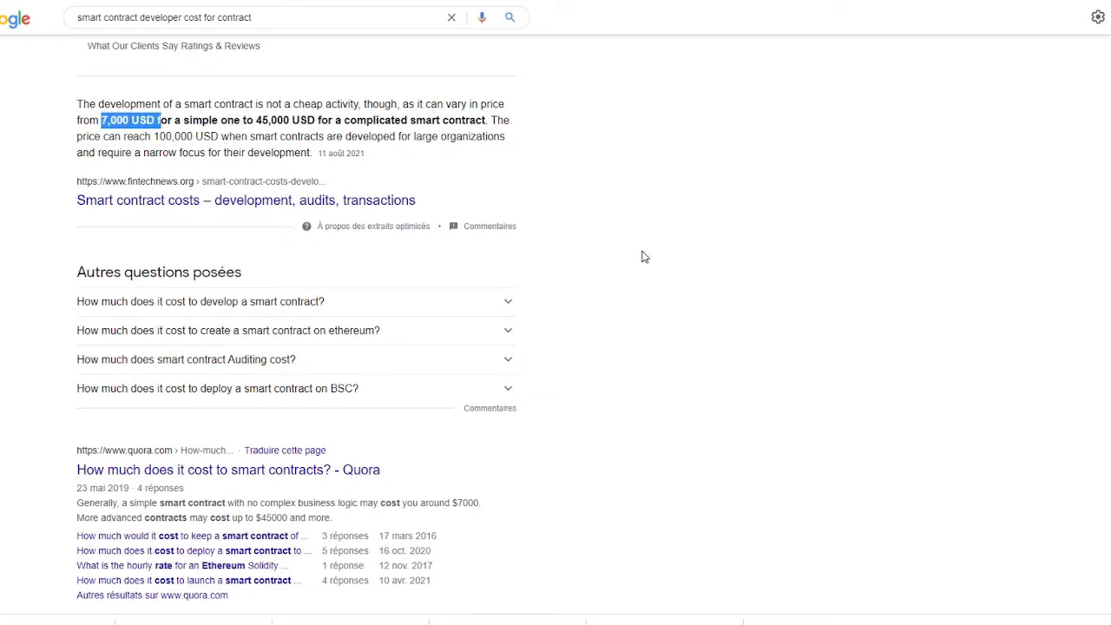
Step: Open the Quora result "How much does it cost to smart contracts?", dismiss the translation prompt and review the question
click(246, 471)
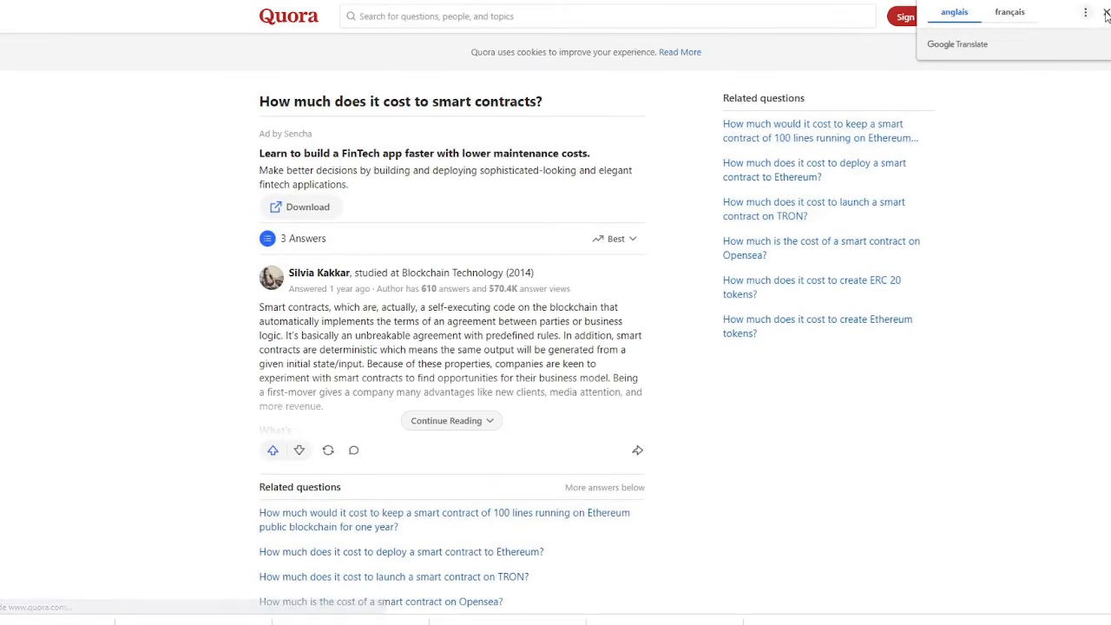
click(1106, 12)
drag(260, 101, 592, 109)
click(628, 144)
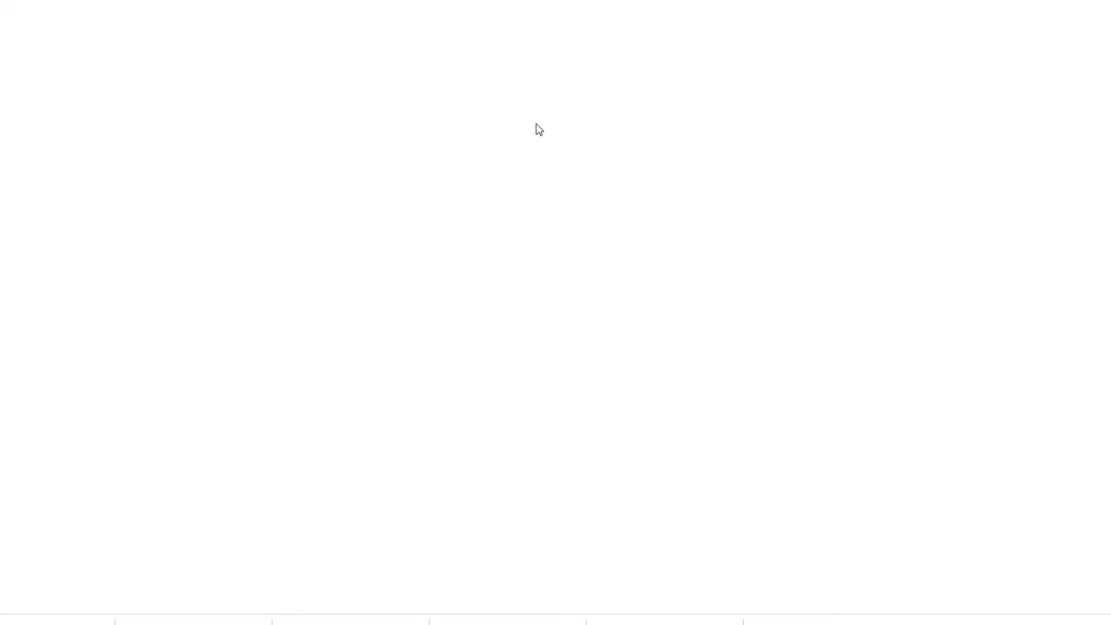
Step: Return to the Quora question on smart contract cost and highlight the first answer's paragraph on simple and advanced contract prices
key(alt+Left)
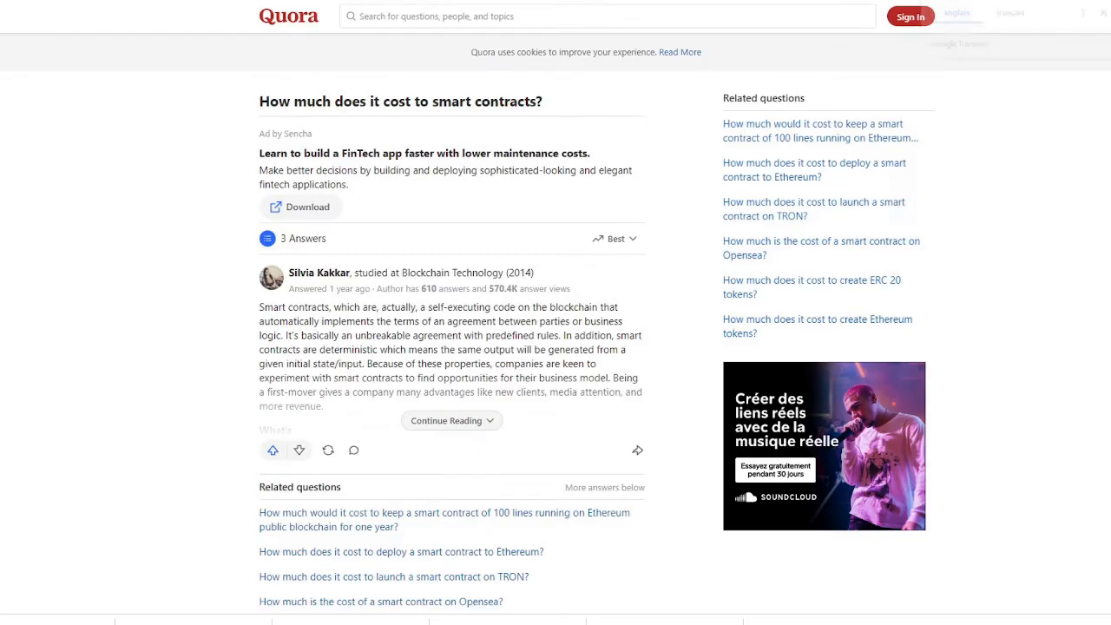
scroll(498, 224, down, 2)
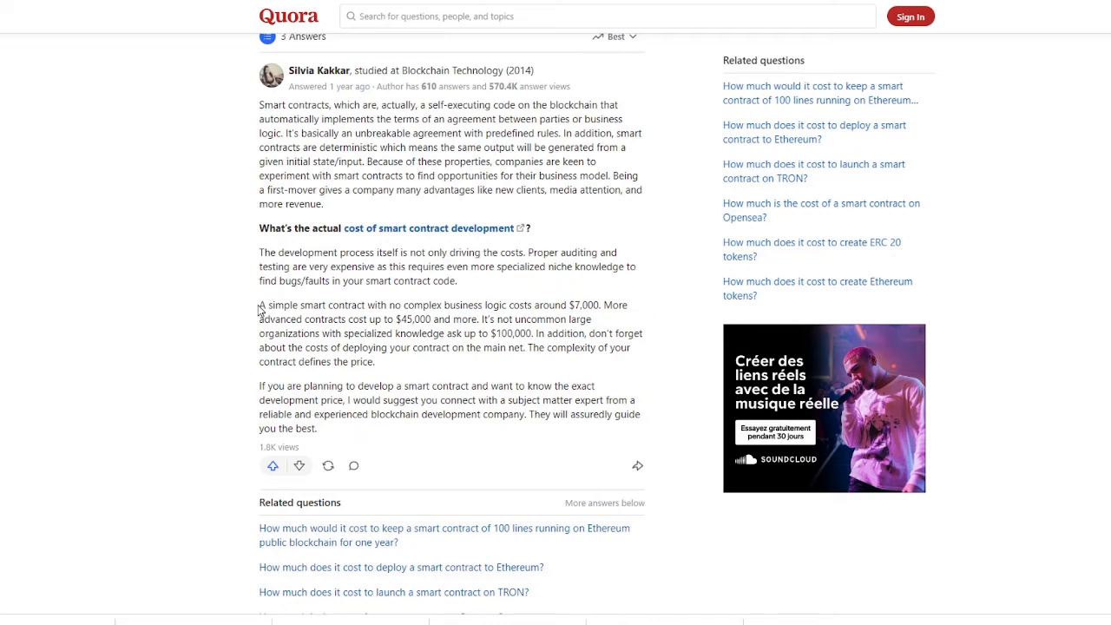
drag(258, 306, 590, 364)
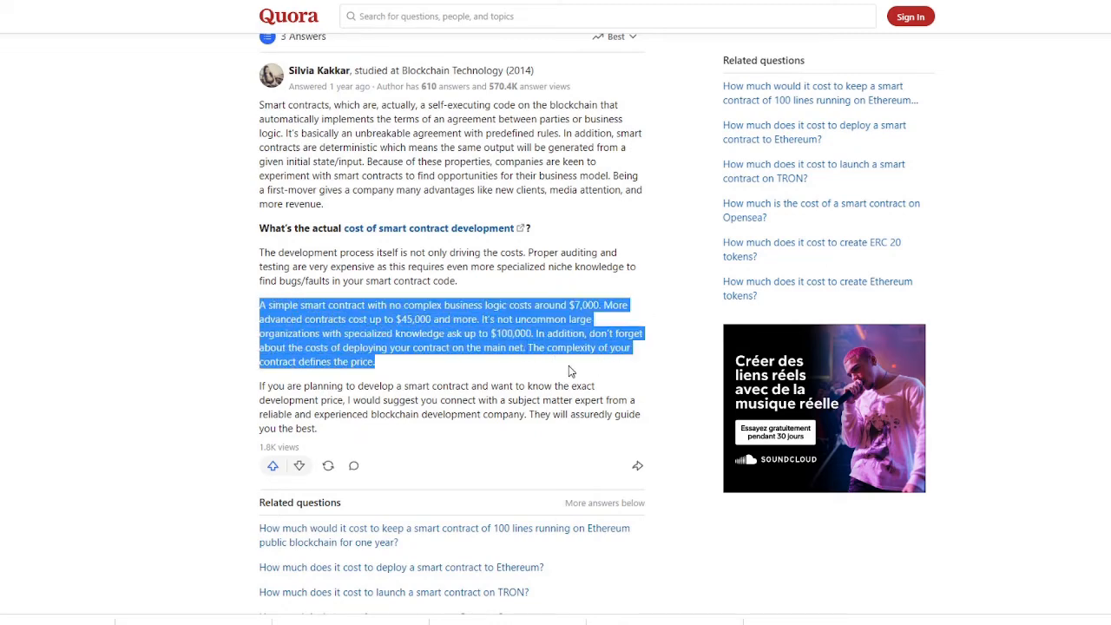
Step: Expand the second Quora answer, highlight its opening sentences on contract prices and read its criteria for choosing a development company
scroll(486, 364, down, 4)
scroll(468, 364, down, 1)
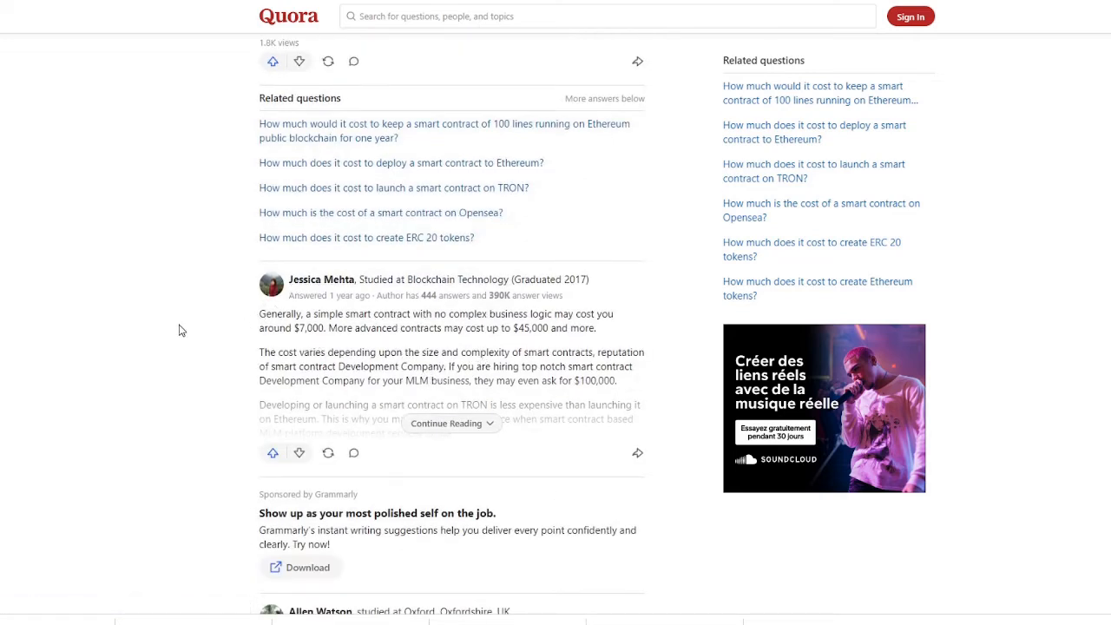
click(303, 328)
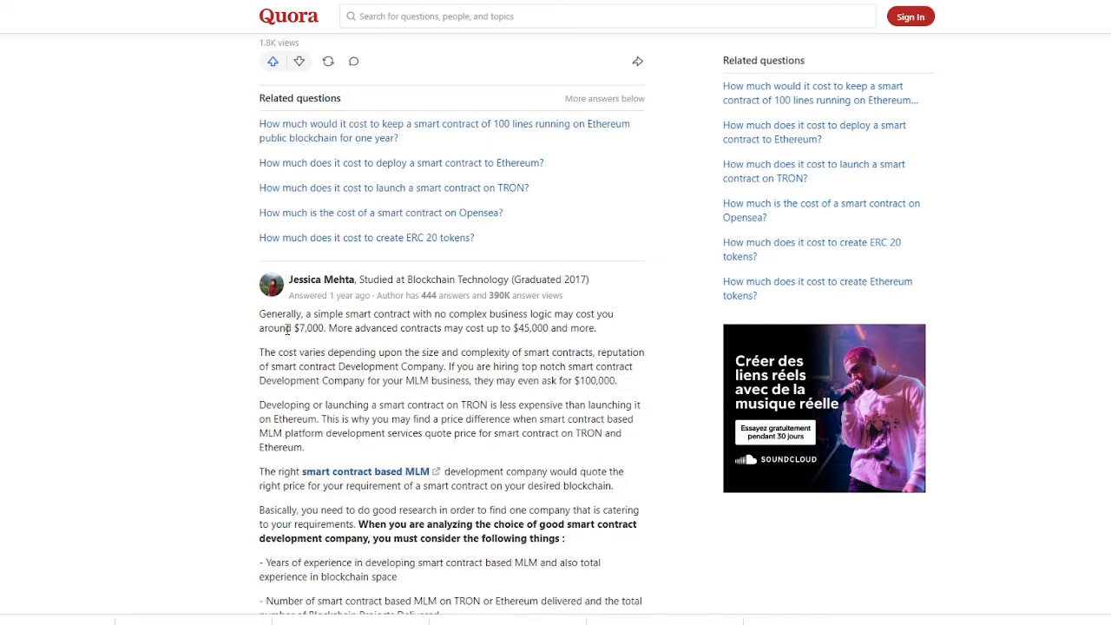
drag(268, 317, 621, 341)
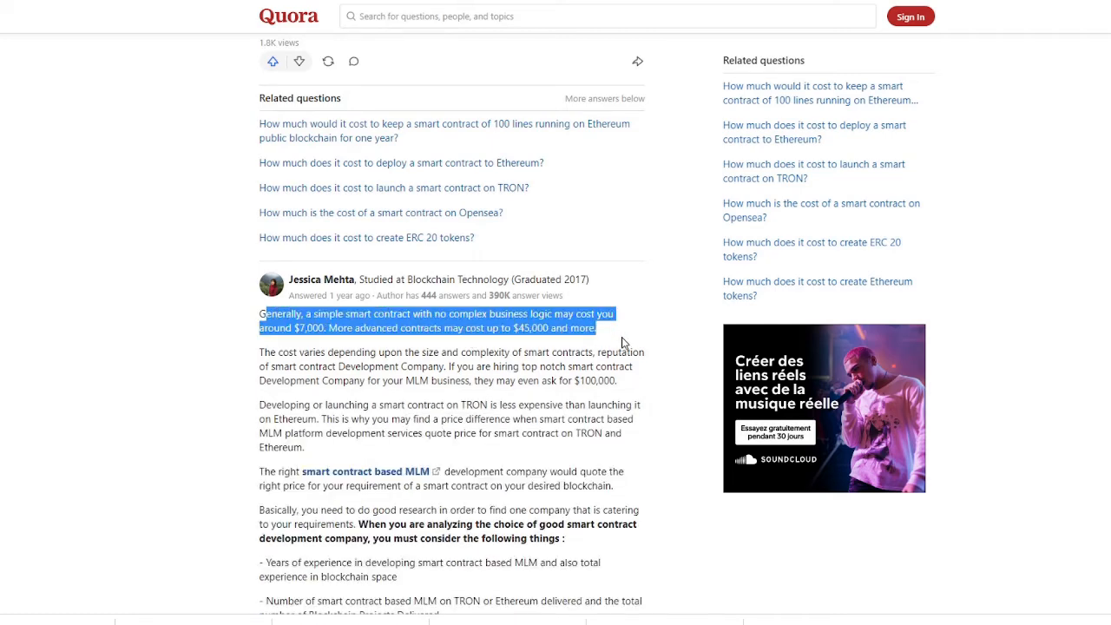
scroll(548, 369, down, 4)
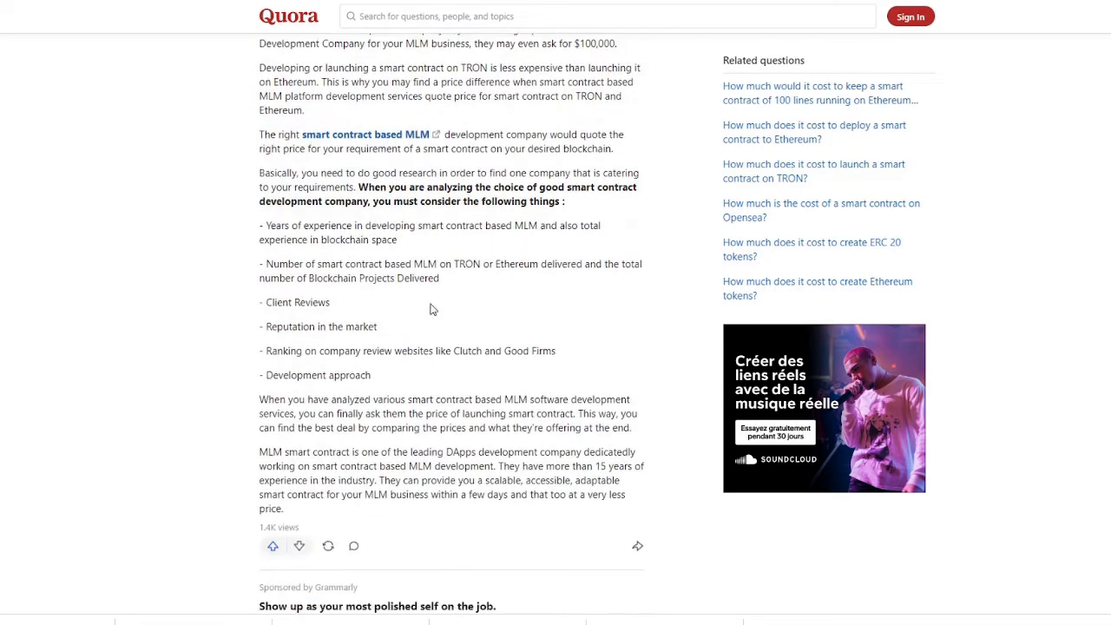
Step: Expand the third Quora answer and read its Ethereum contract cost calculation and the related answer on setting up a blockchain
scroll(433, 310, down, 5)
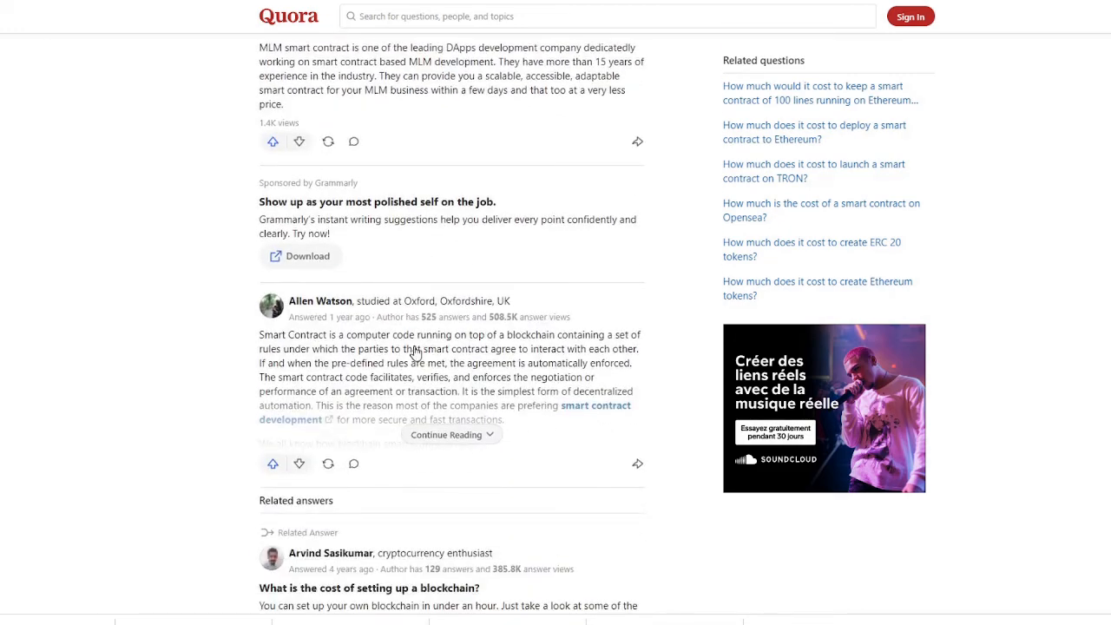
click(460, 435)
scroll(482, 316, down, 3)
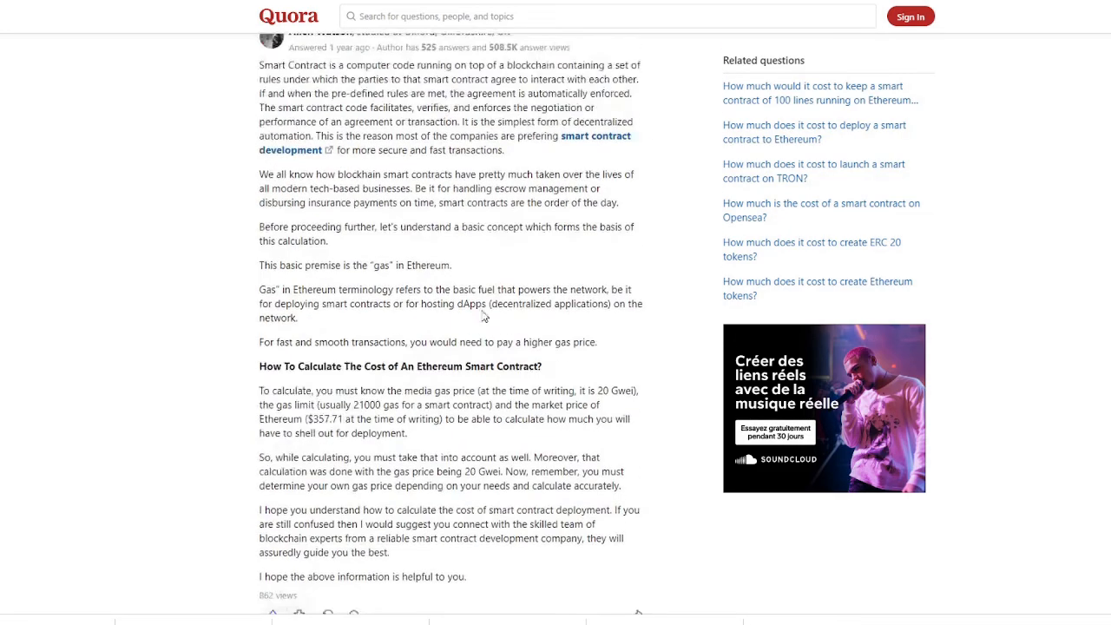
scroll(479, 245, down, 2)
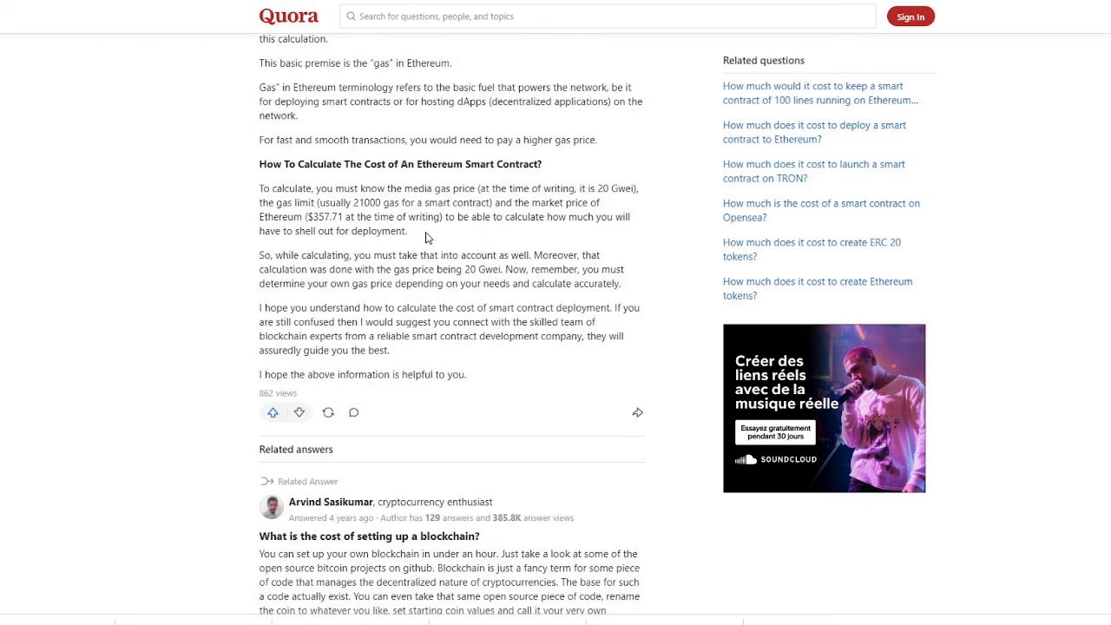
scroll(459, 269, down, 3)
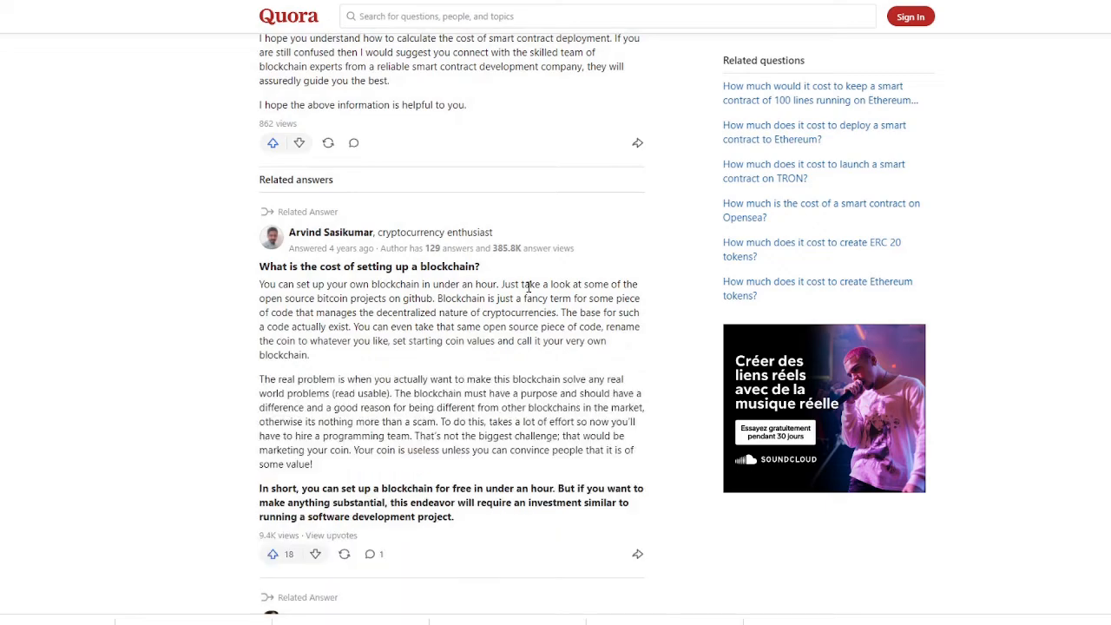
scroll(528, 287, down, 3)
scroll(521, 264, up, 10)
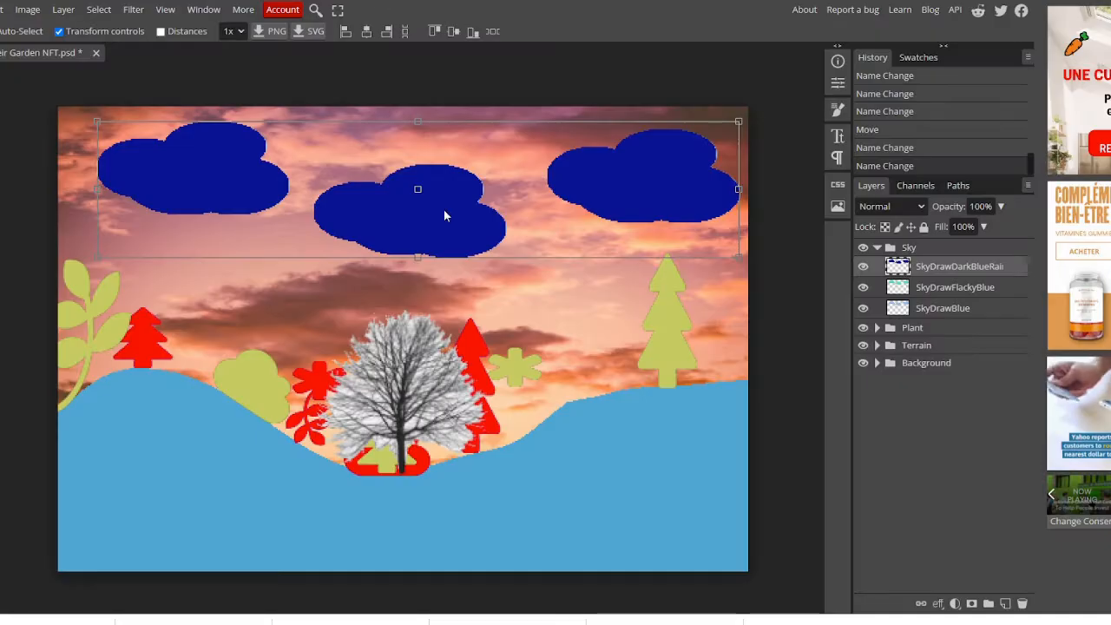
Step: Switch to the tutorial note in Sticky Notes and add the line "So it is not cheap to make a smart contract" after a blank line
mouse_move(338, 616)
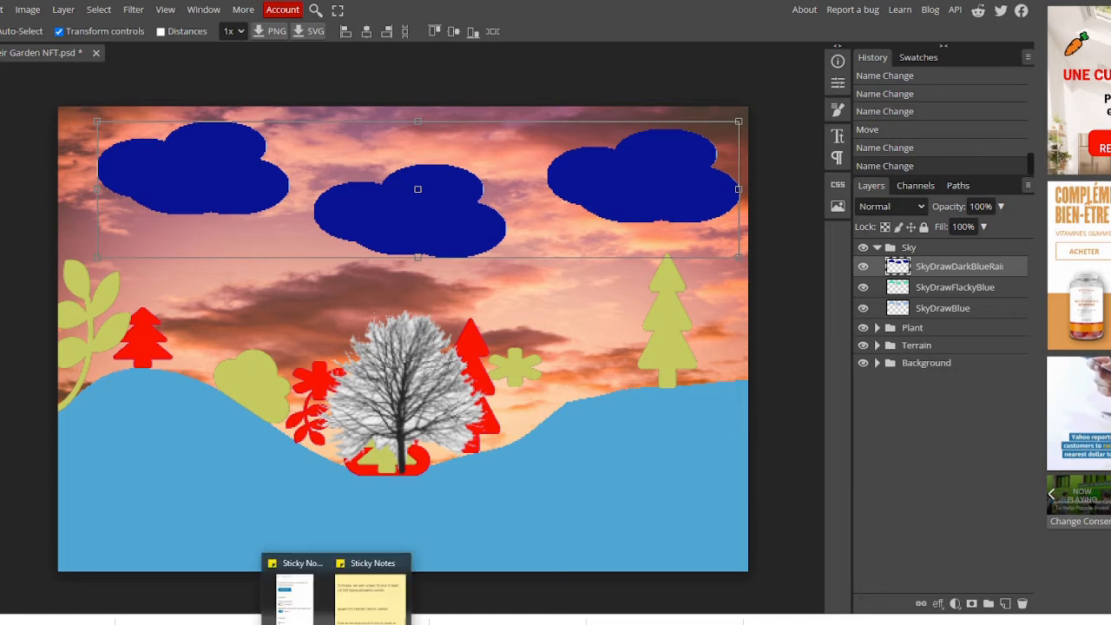
click(372, 590)
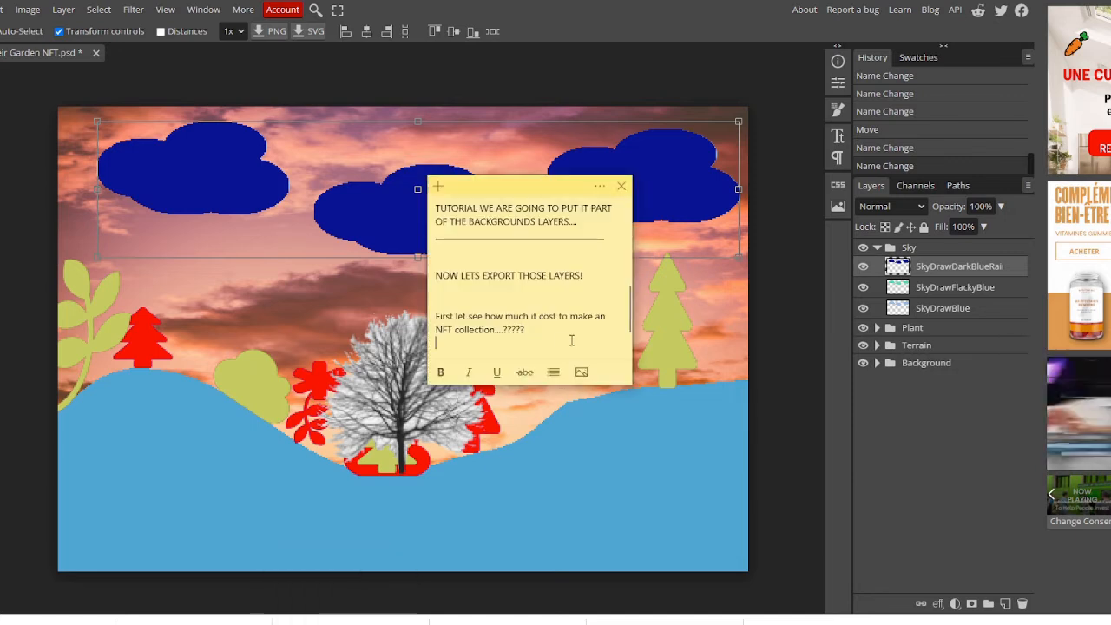
key(Return)
key(Return)
text(S)
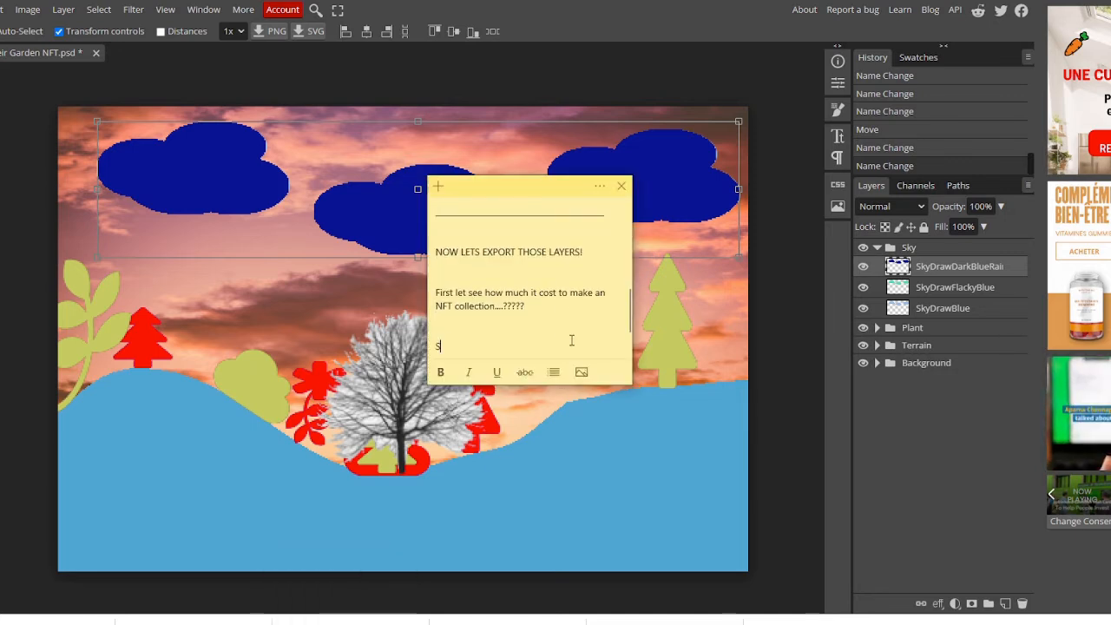
text(o it is not ch)
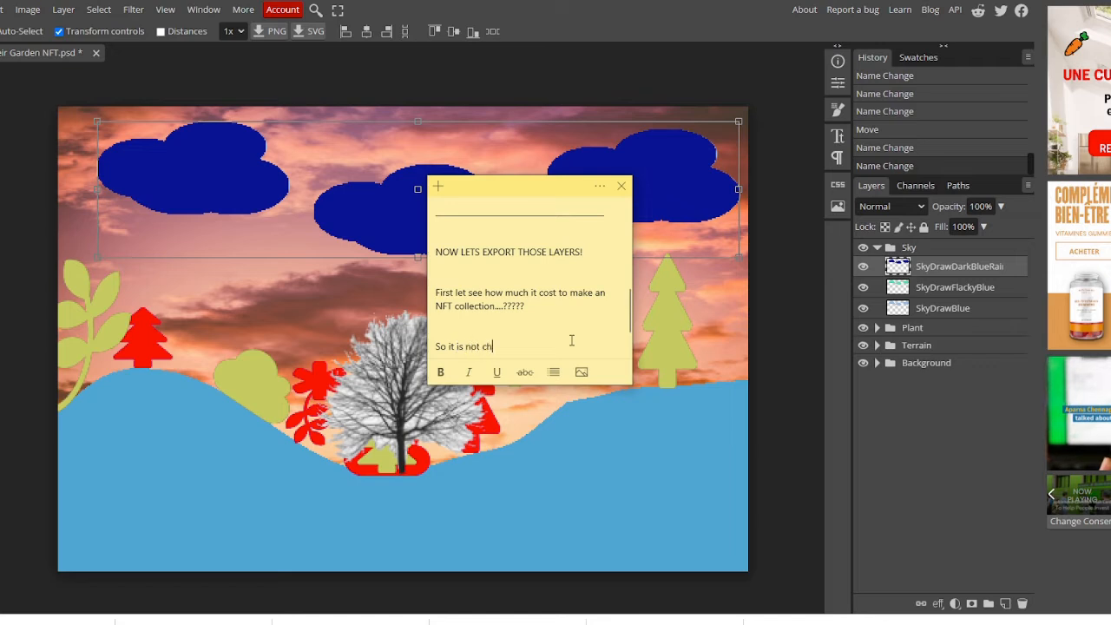
text(eap to ma)
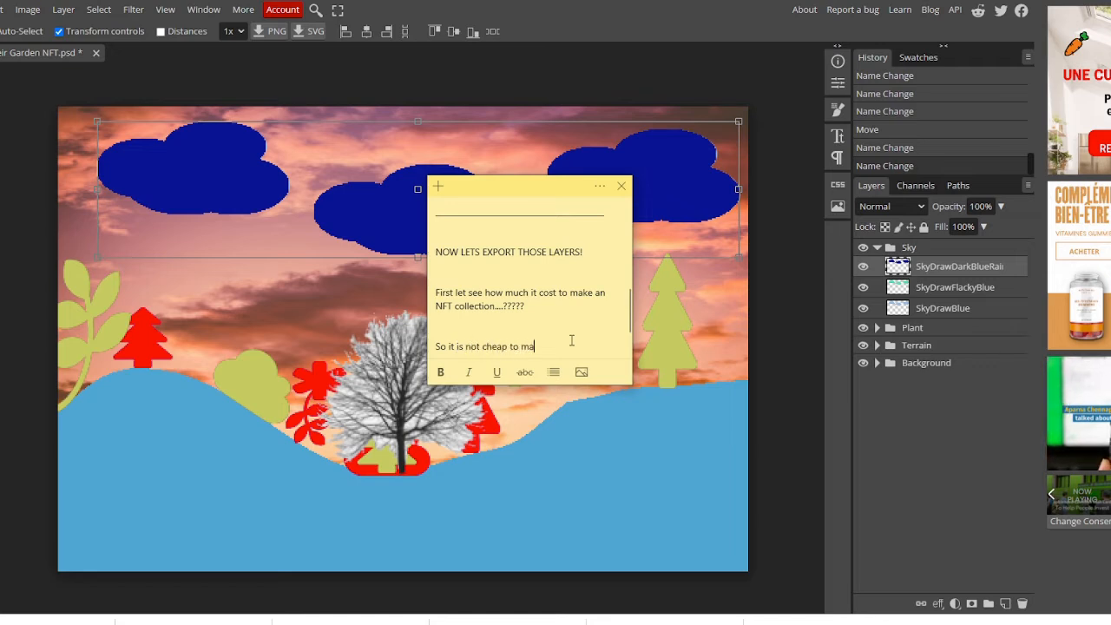
text(ke a smart contract)
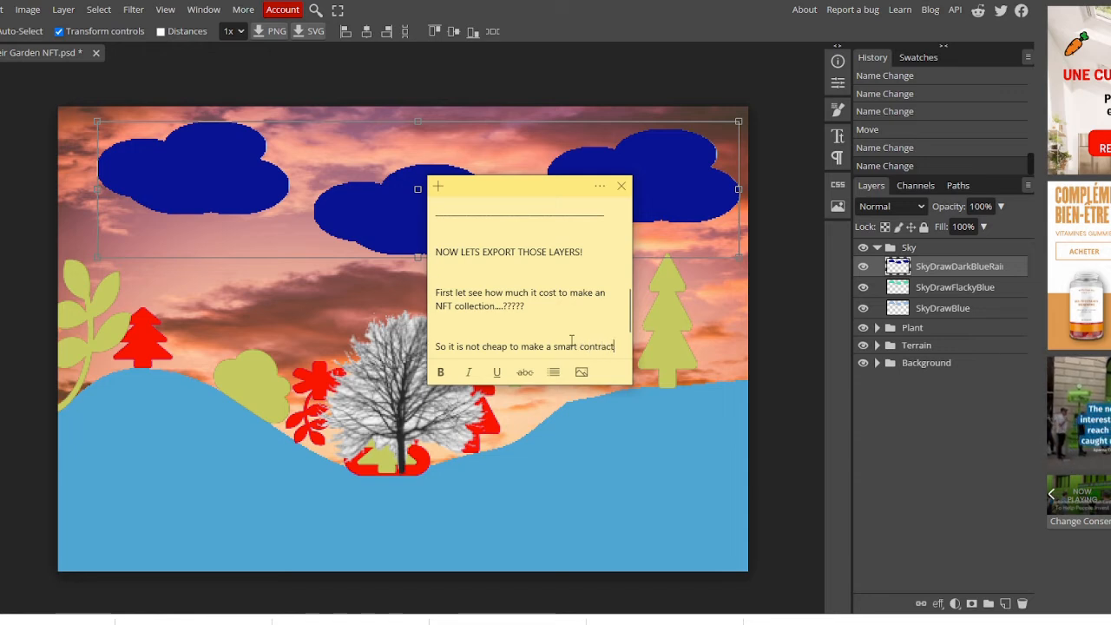
key(Return)
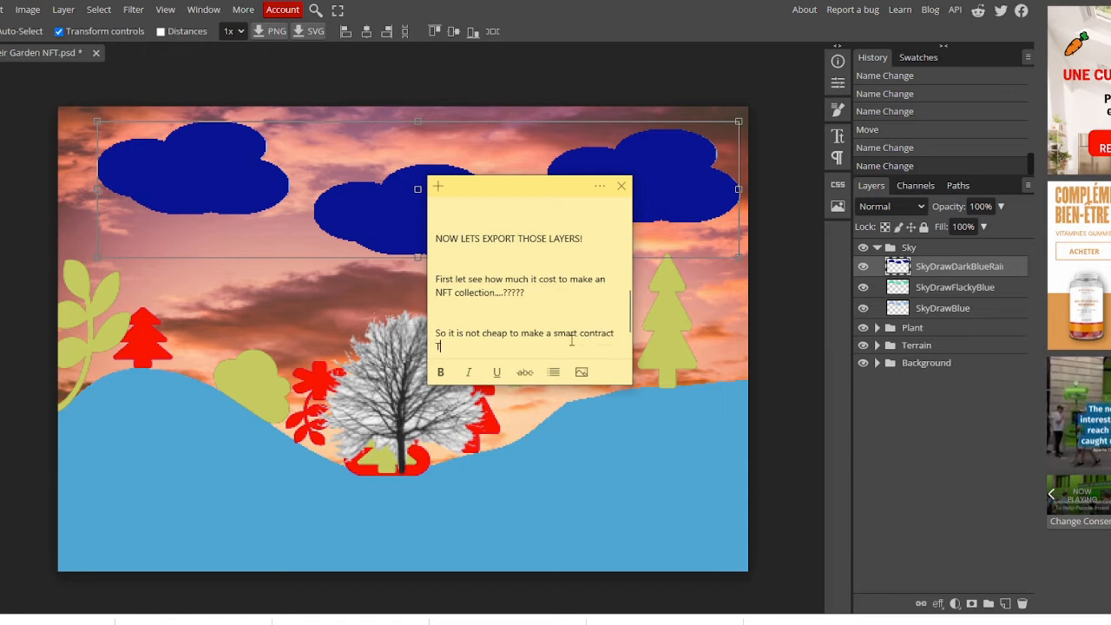
Step: Start the note's next line with "You can also get some issues with your contract"
key(BackSpace)
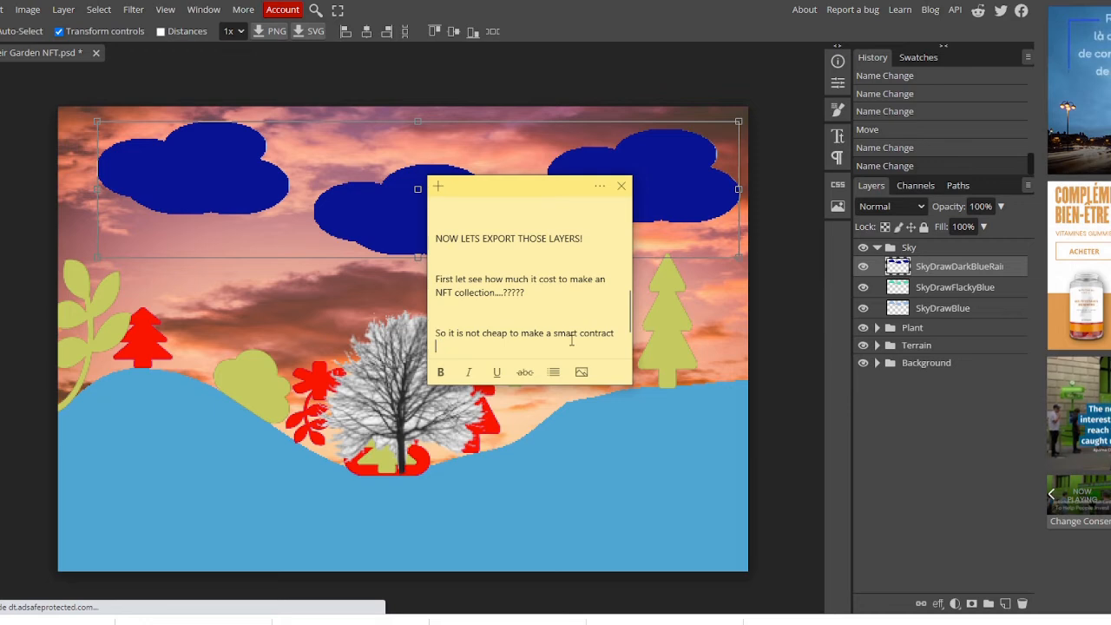
text(You can )
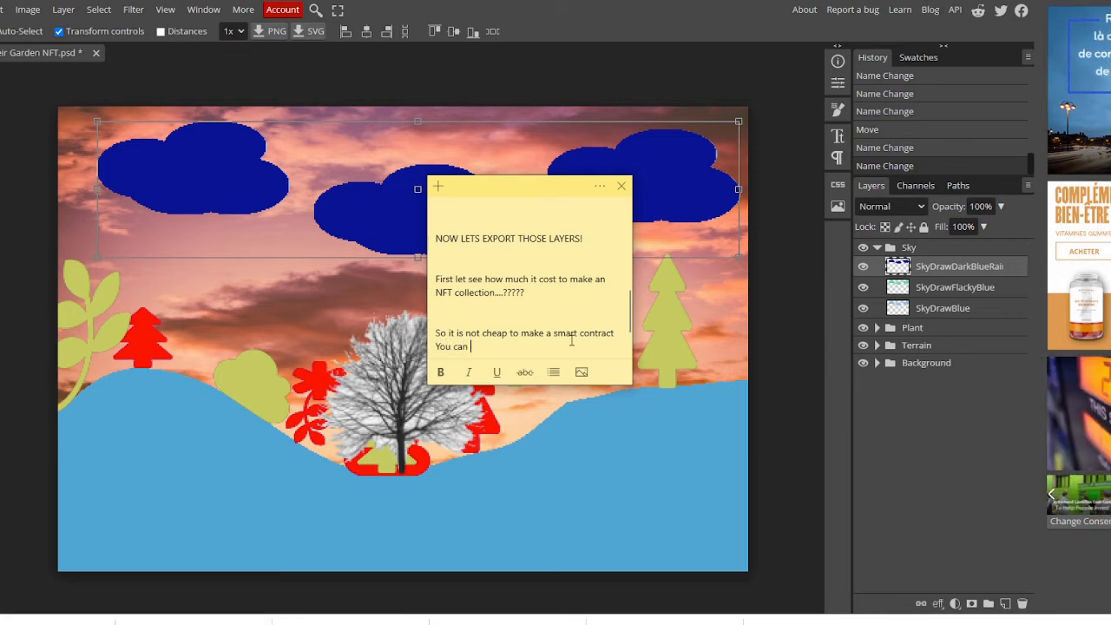
text(also get so)
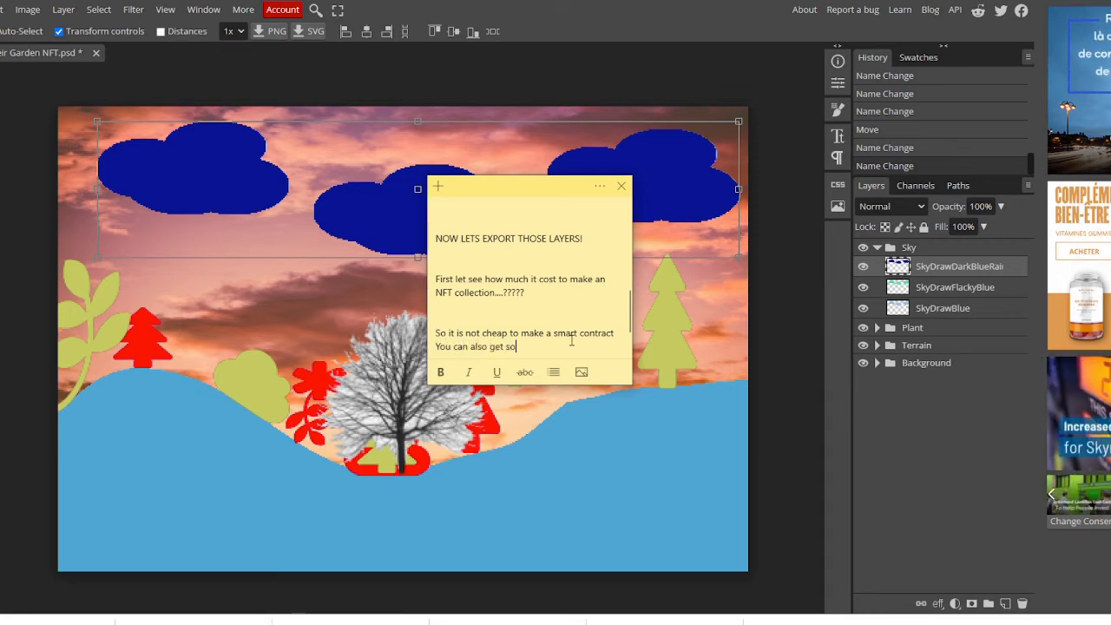
text(me issues wi)
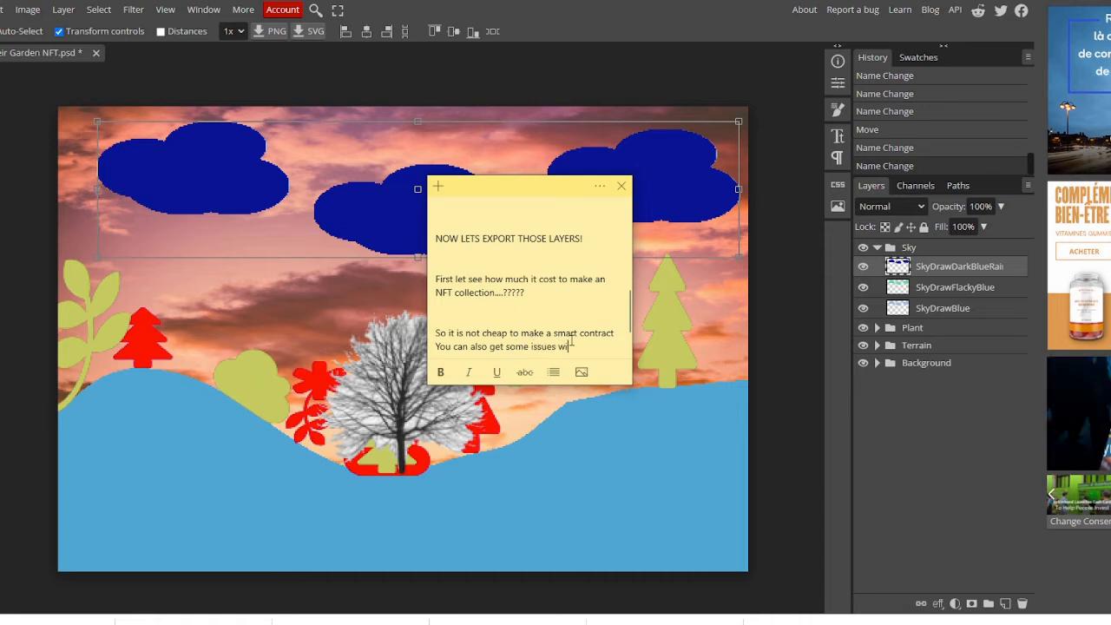
text(th your contra)
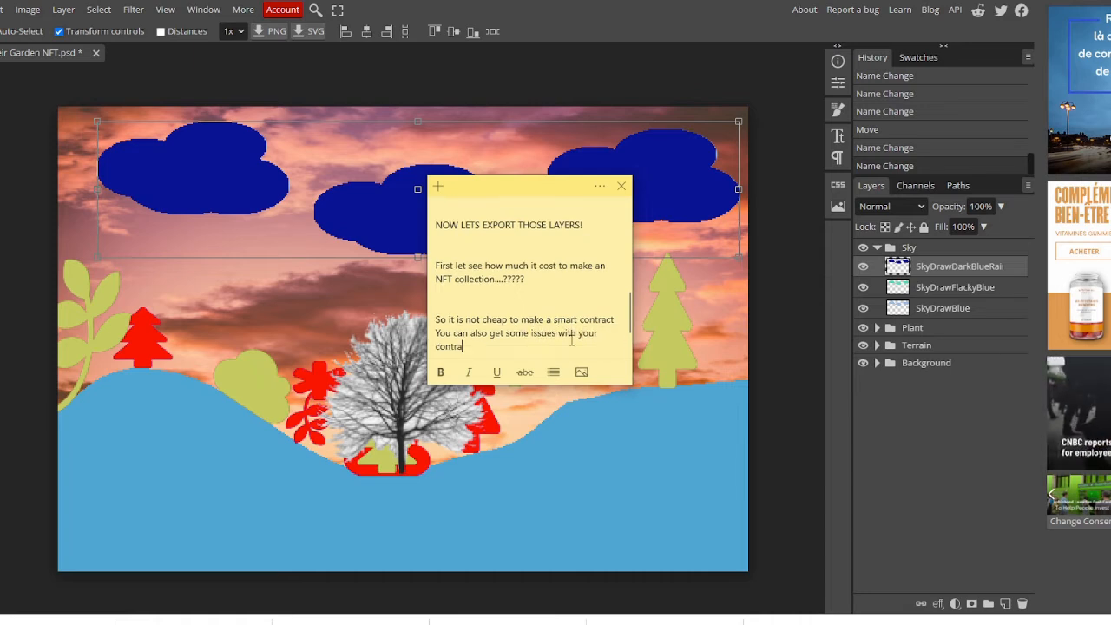
Step: Continue the note with "that is why people are paying so much professionals to make smart contracts for their project." and leave a blank line below
text(ct that is wh)
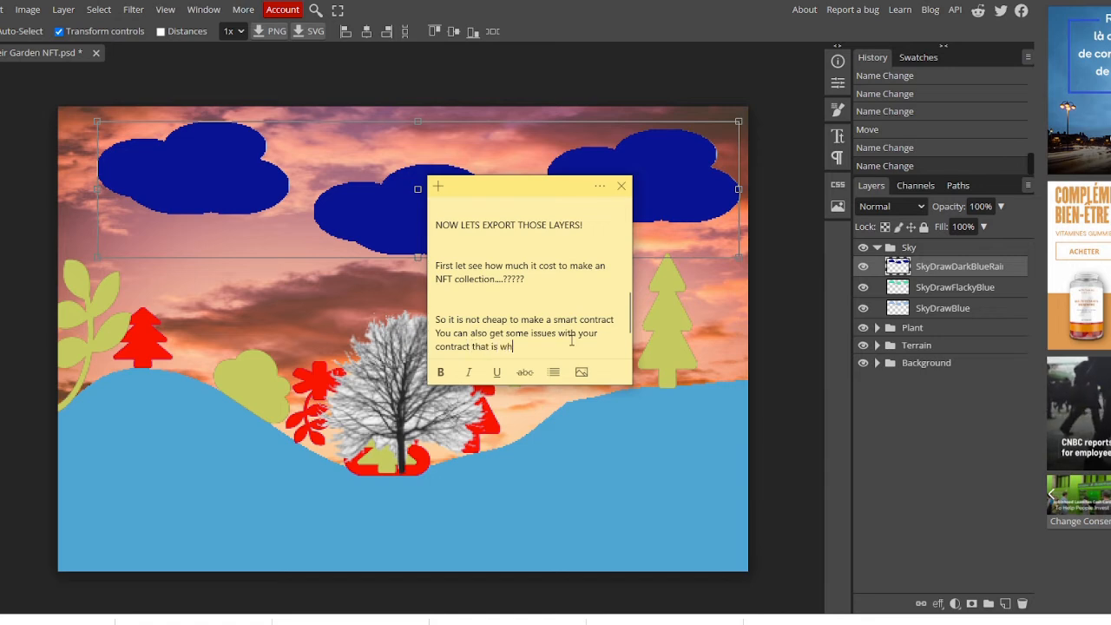
text(y people are p)
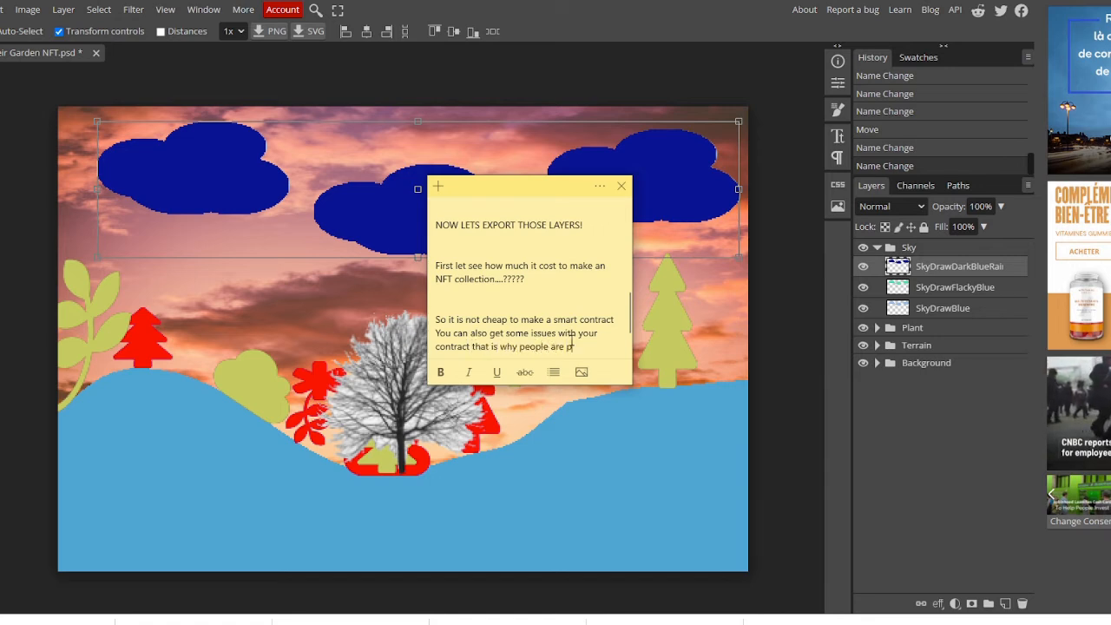
text(aying so much)
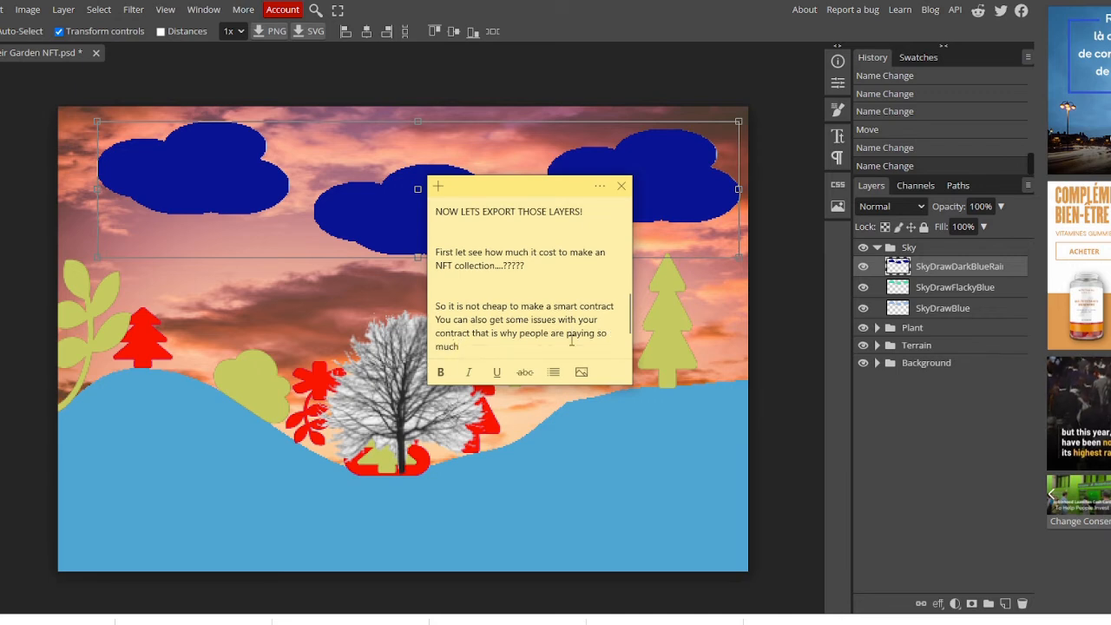
text( professional)
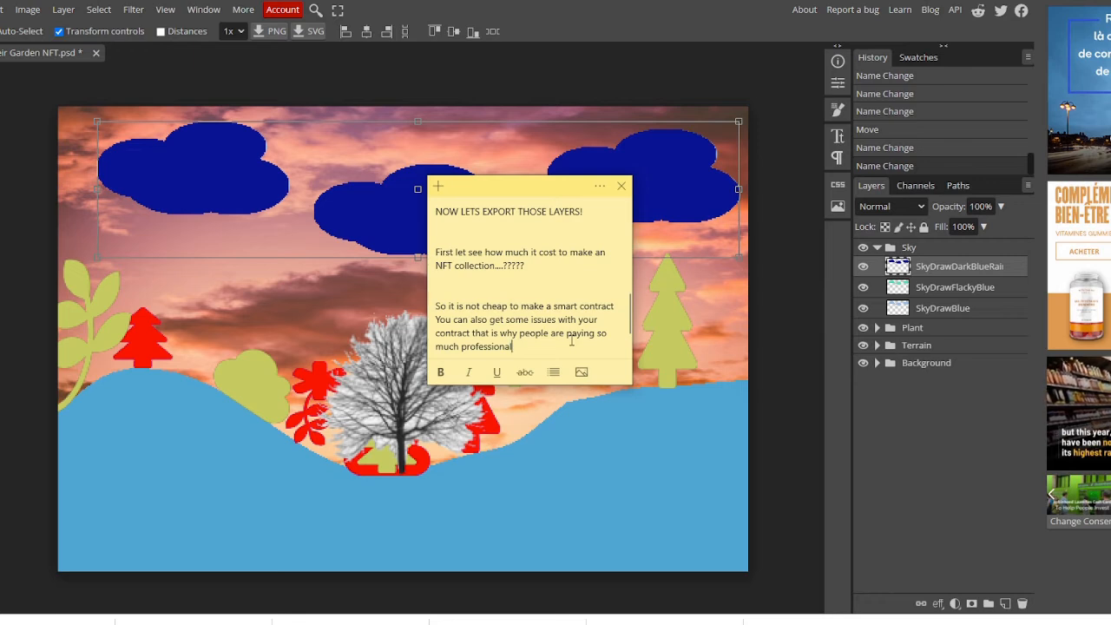
text(s to ma)
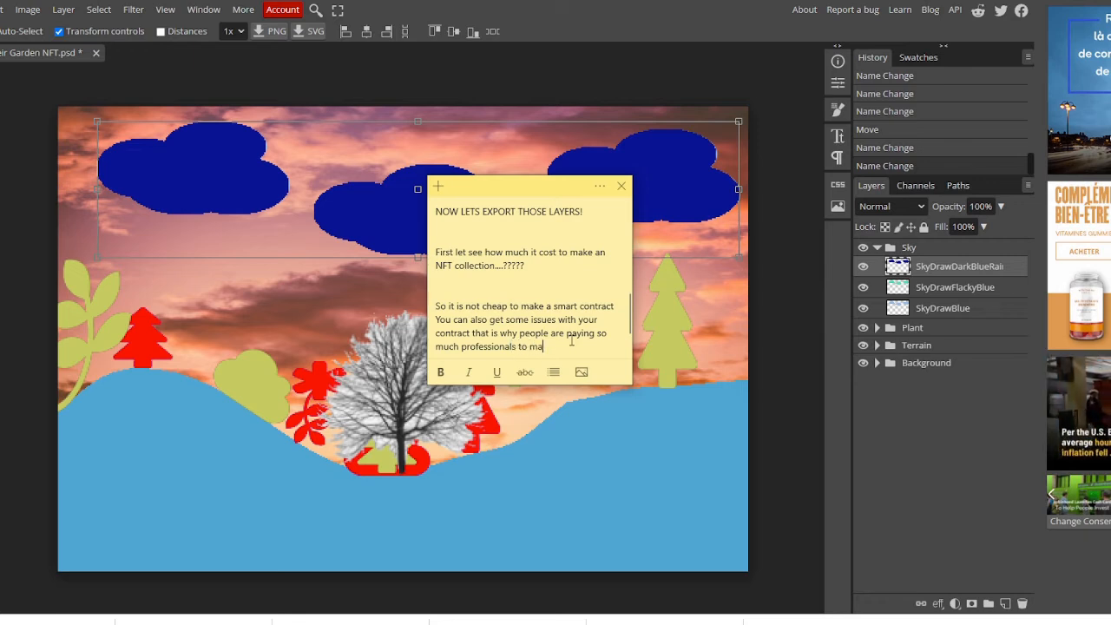
text(ke sma)
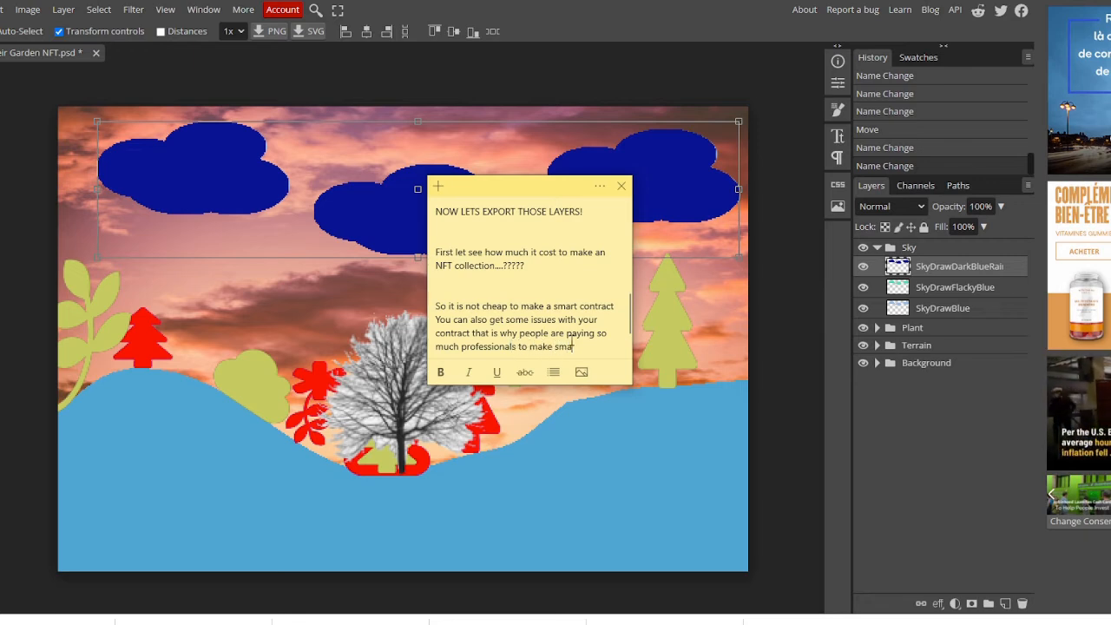
text(rt contr)
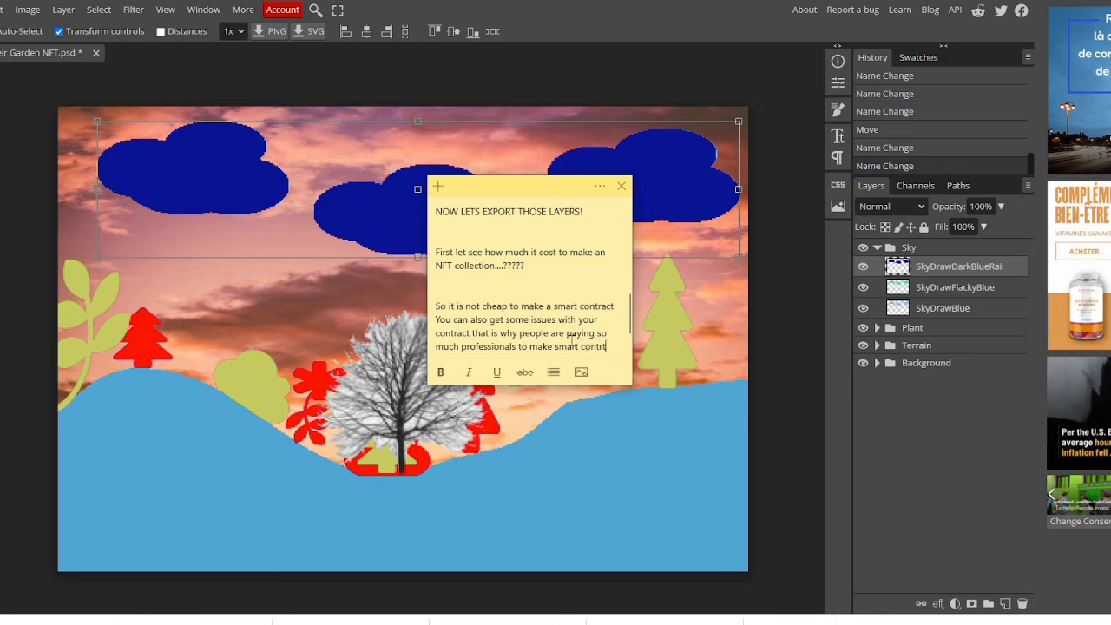
text(acts f)
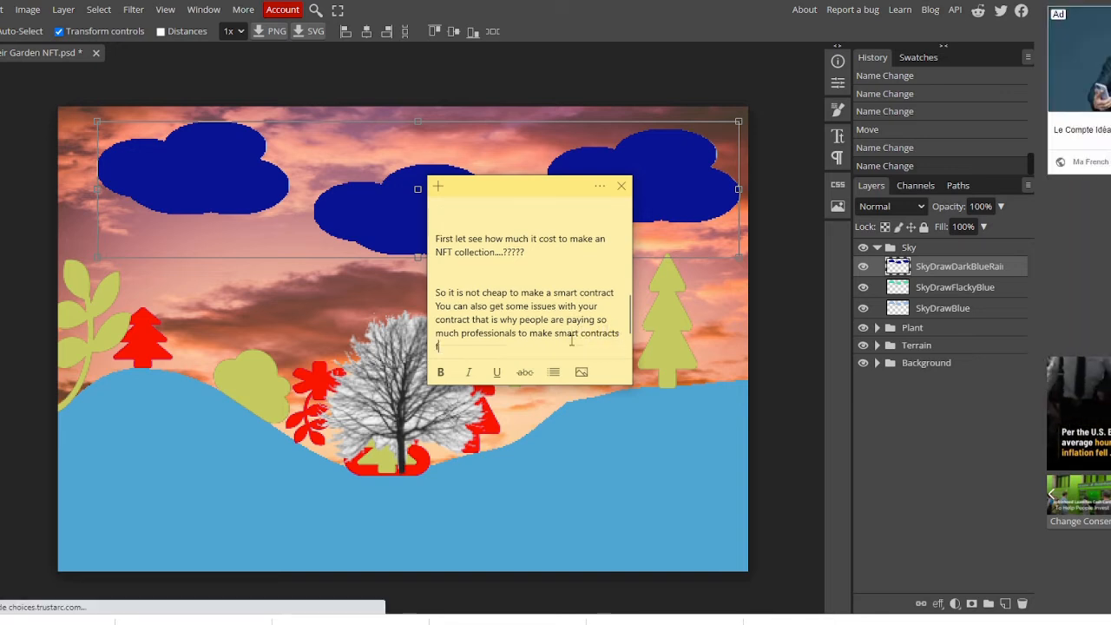
text(or th)
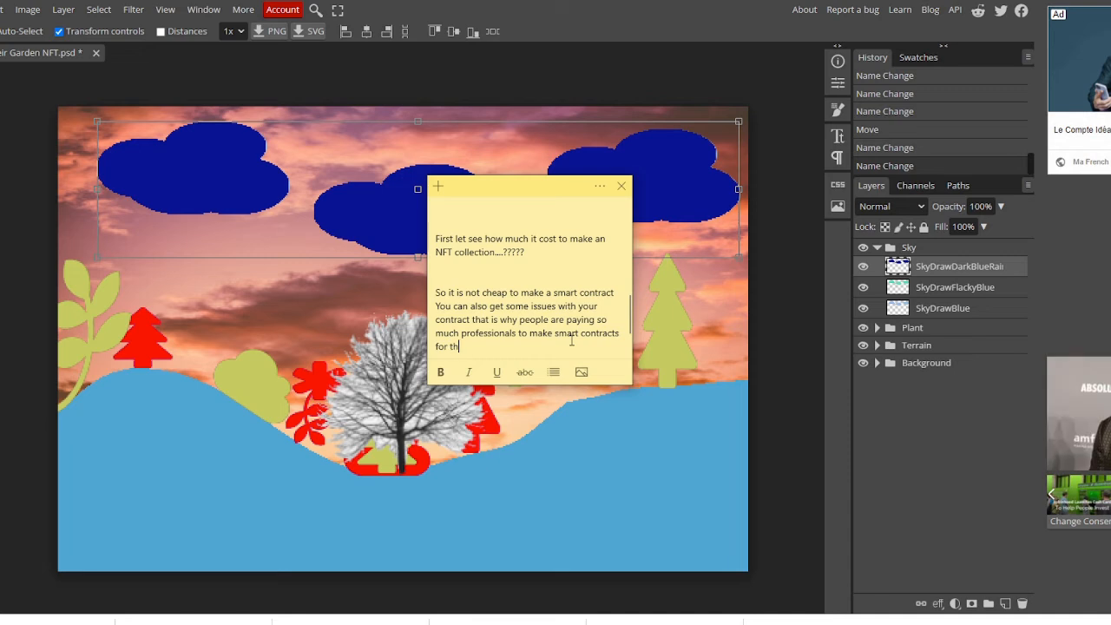
text(eir proje)
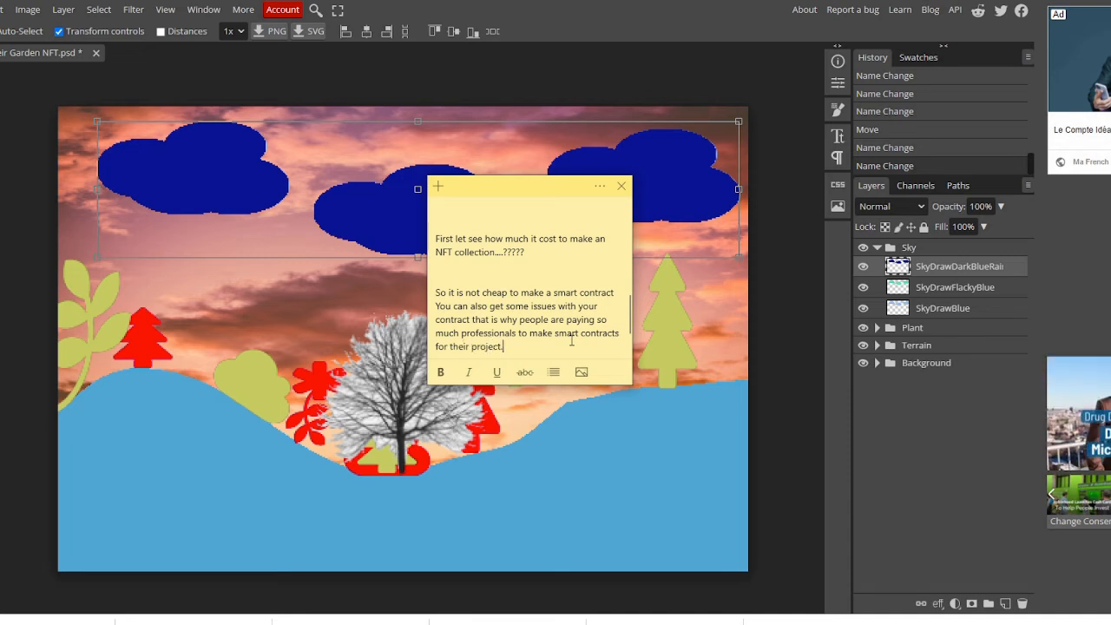
text(ct.)
key(Return)
key(Return)
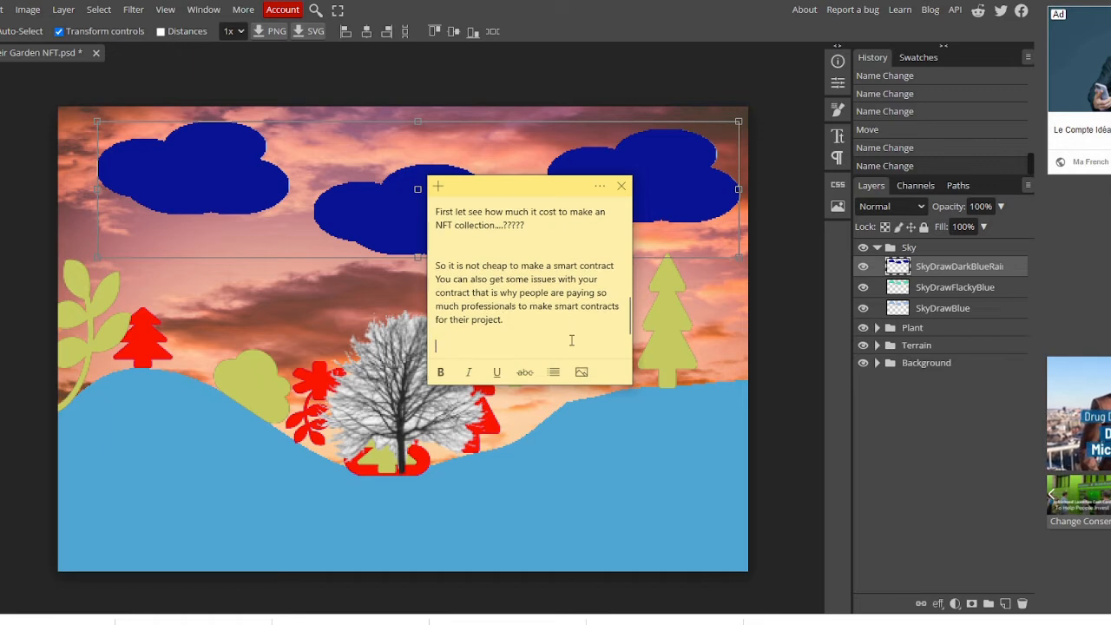
Step: Start a new paragraph in the note with "Here it is up to you to use the resources that I am going to"
text(Here )
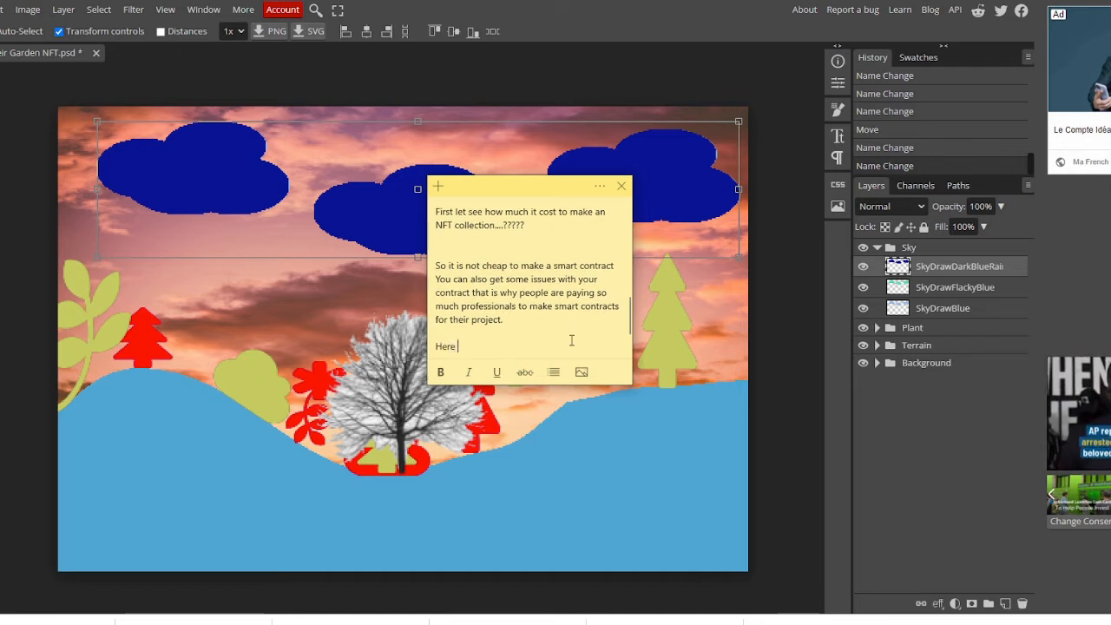
text(it is up t)
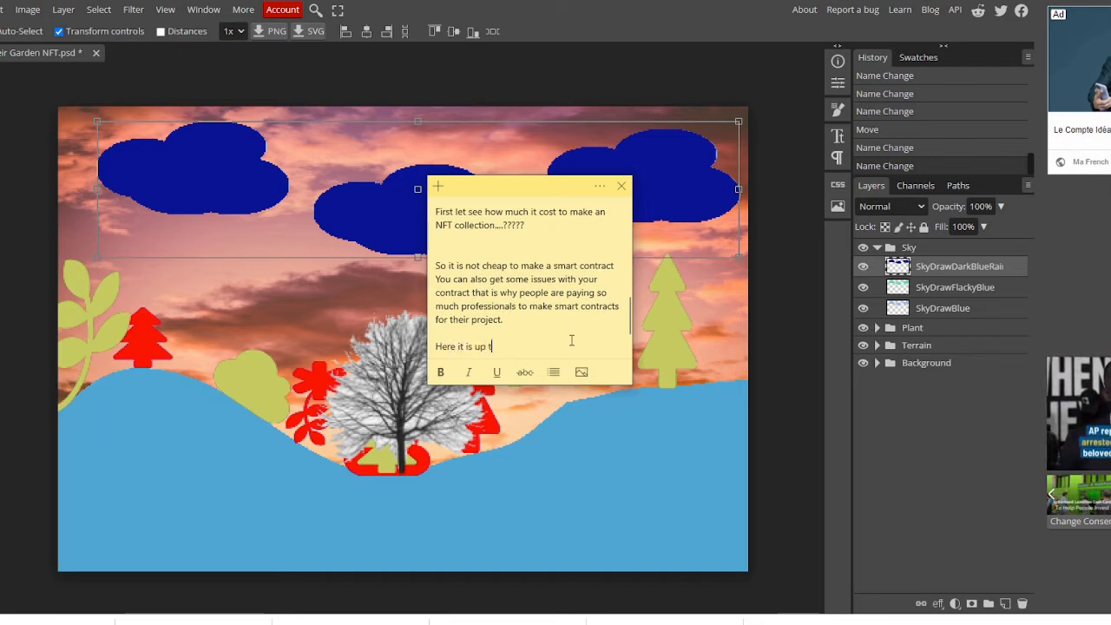
text(o you to u)
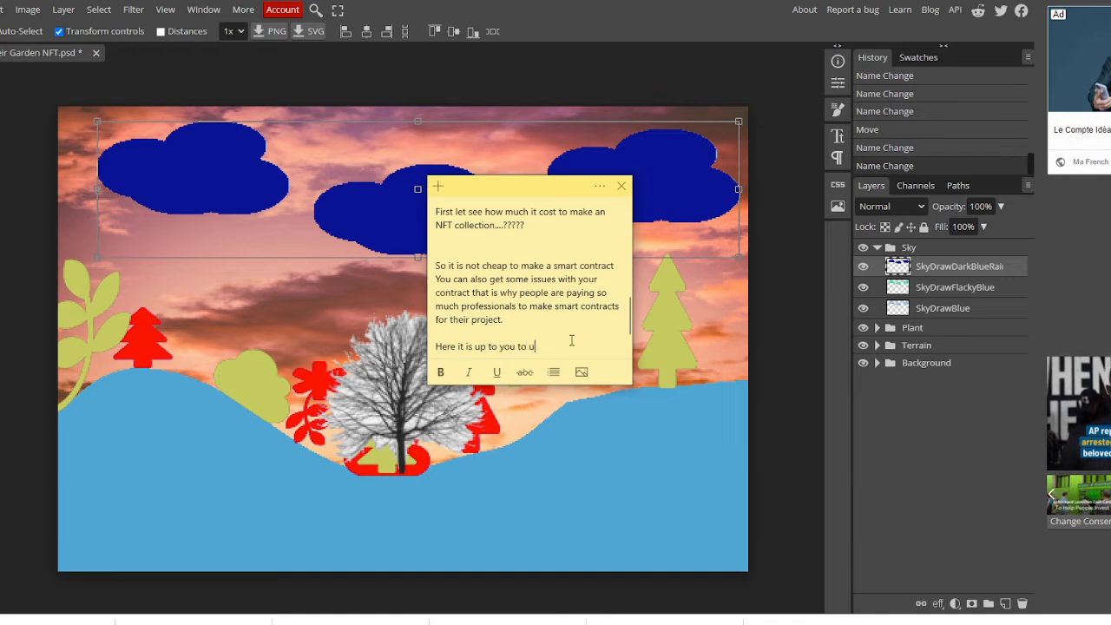
text(se the resou)
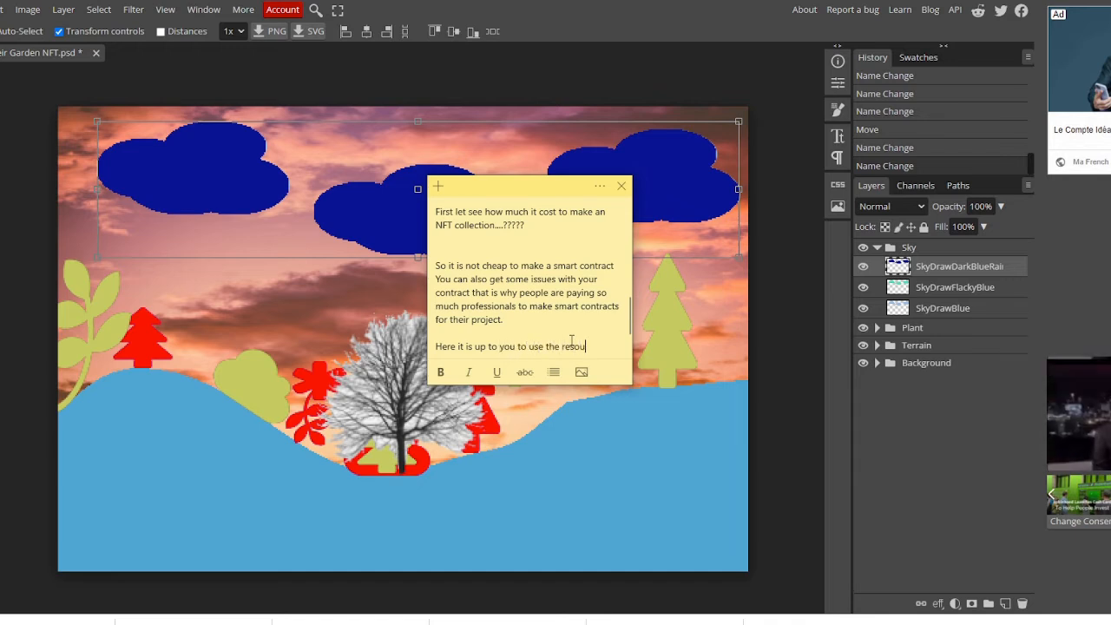
text(rces that )
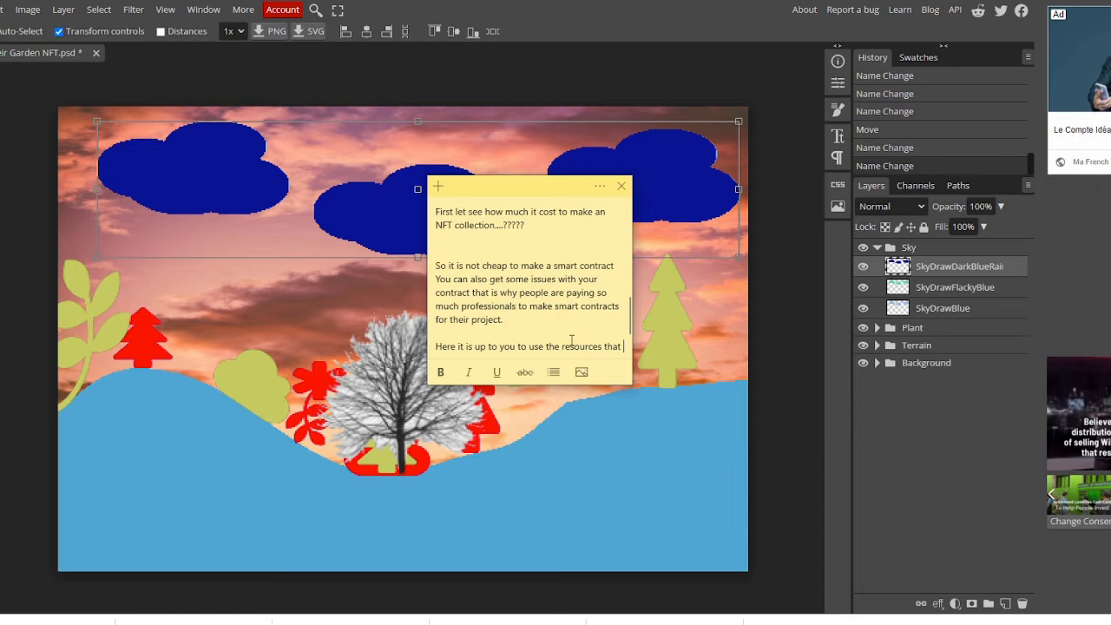
text(I am going to )
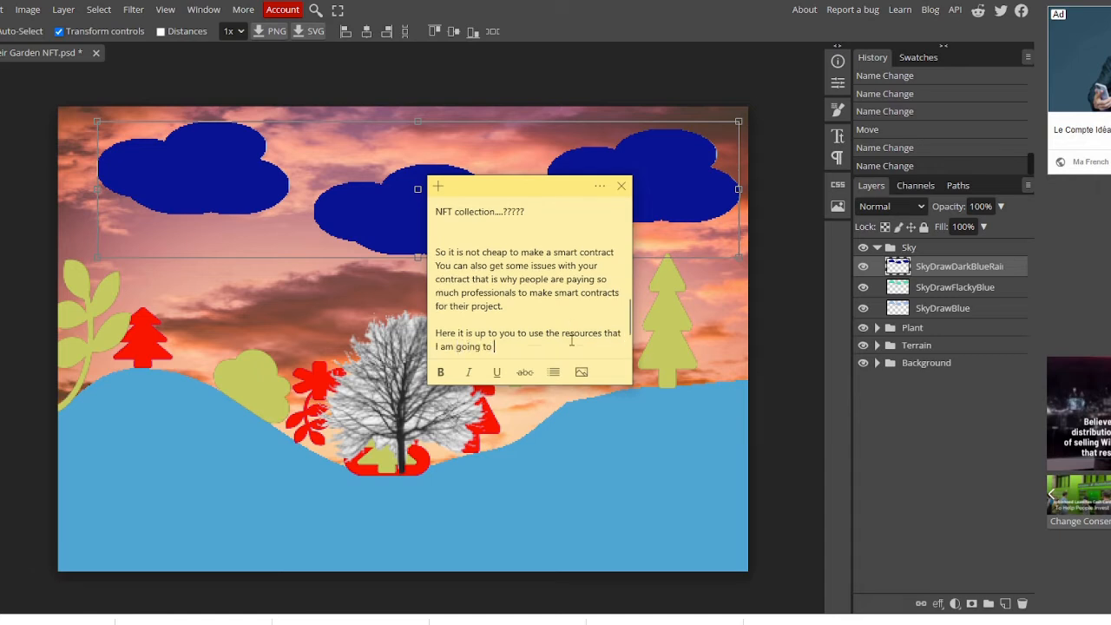
Step: Continue the note's sentence with "show you, I could deploy successfully my collection"
text(show you, I could dep)
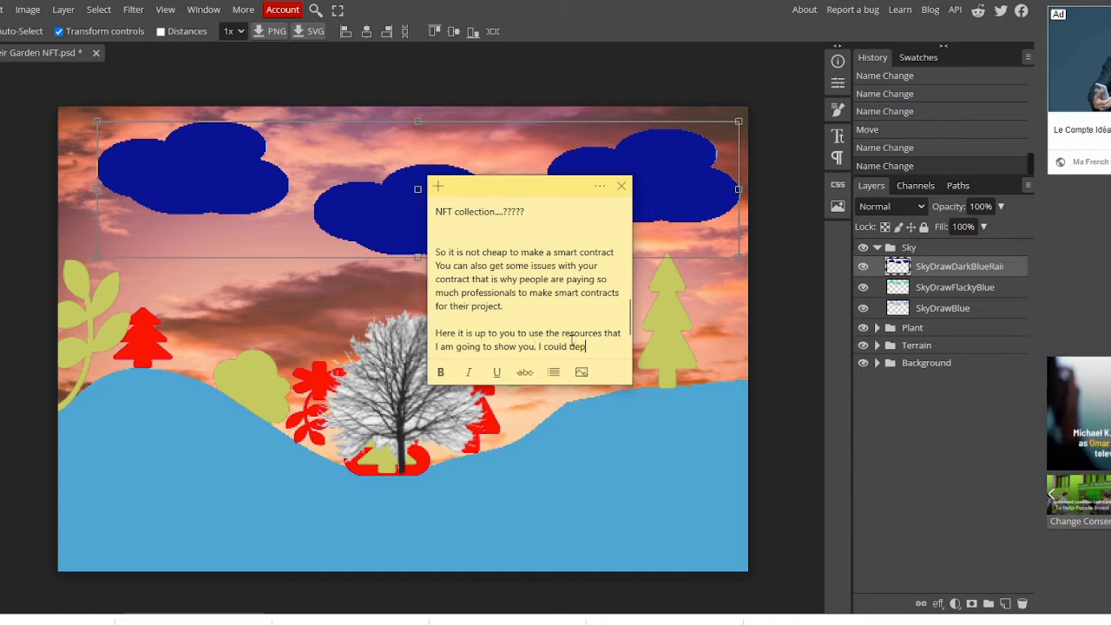
text(loy success)
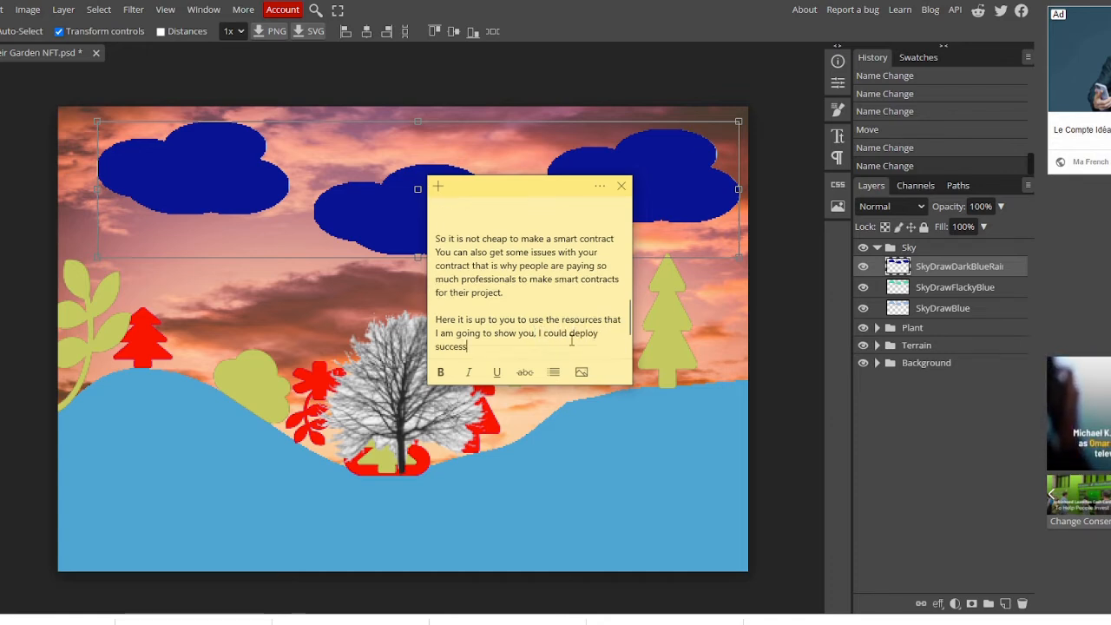
text(fu)
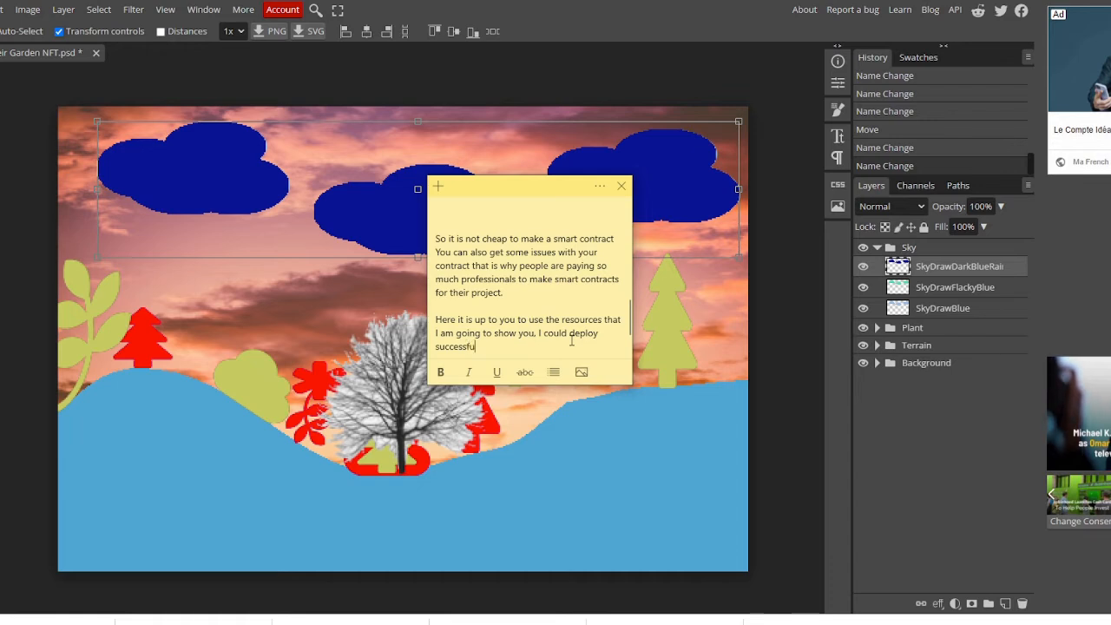
text(lly m)
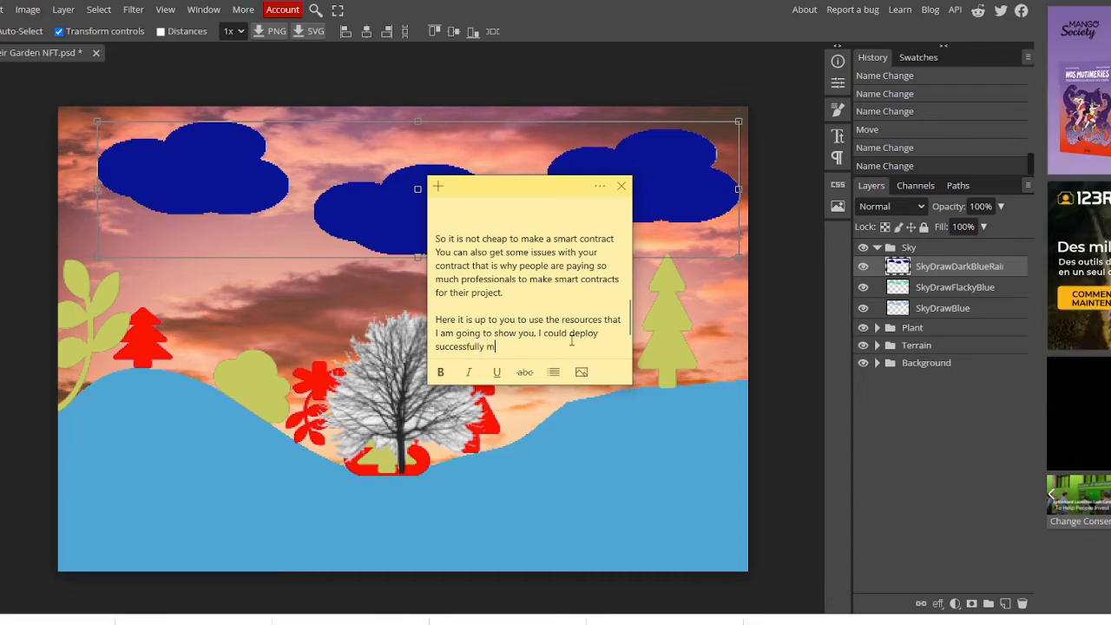
text(y collection)
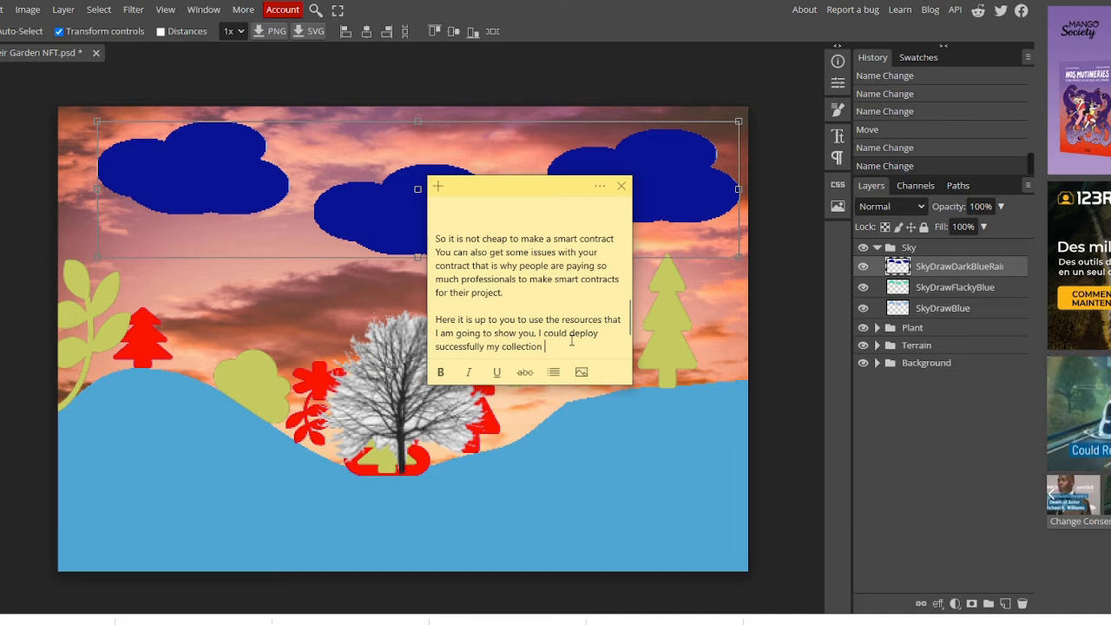
text( but)
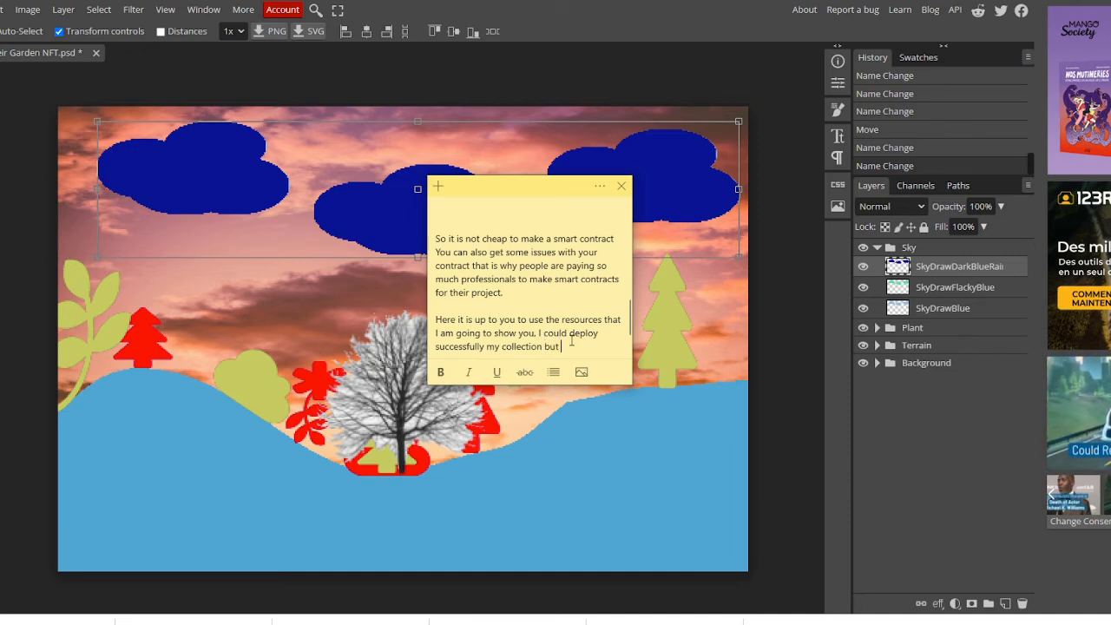
text( still got)
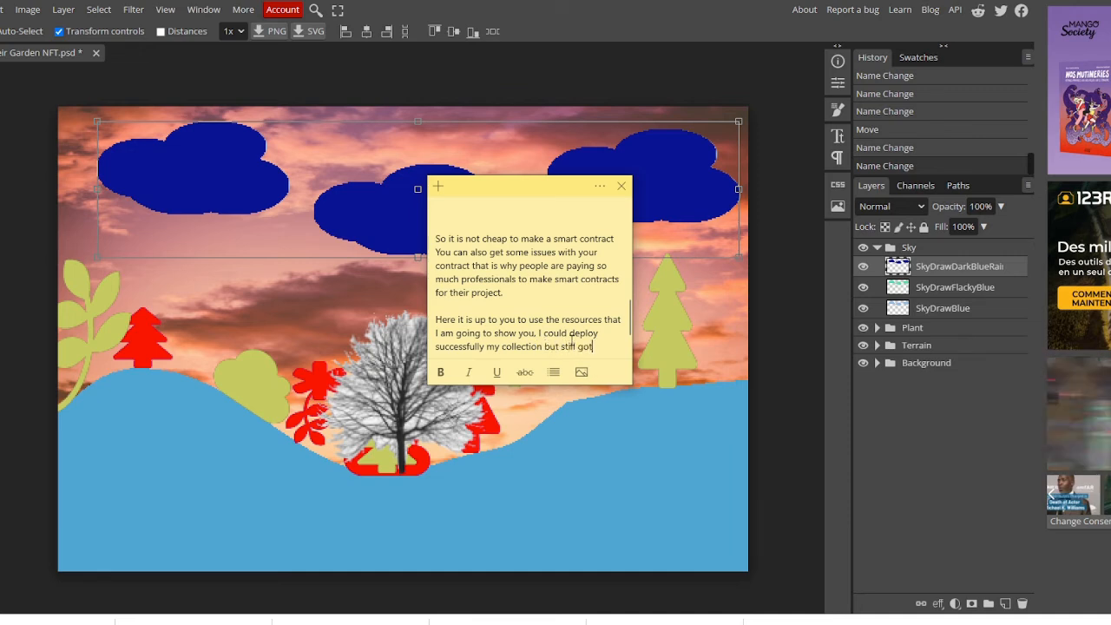
key(BackSpace)
key(BackSpace)
key(BackSpace)
key(BackSpace)
key(BackSpace)
key(BackSpace)
key(BackSpace)
key(BackSpace)
key(BackSpace)
key(BackSpace)
key(BackSpace)
key(BackSpace)
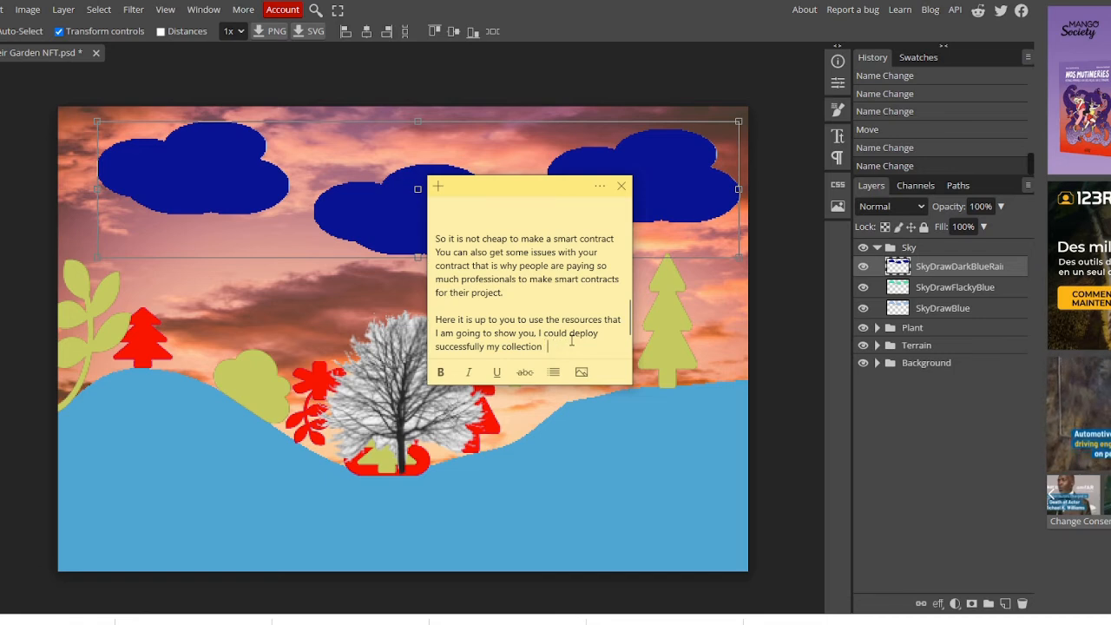
Step: Continue the note with "but had to face some challenges. Like Opensea updates of minted NFTs from my collection."
text(but h)
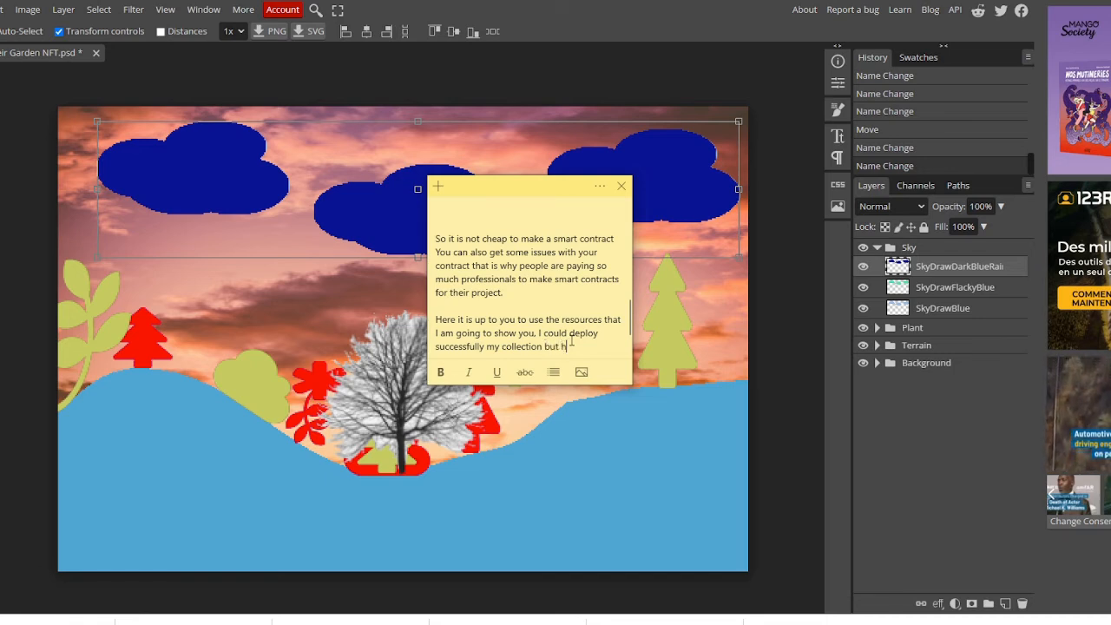
text(ad to face so.)
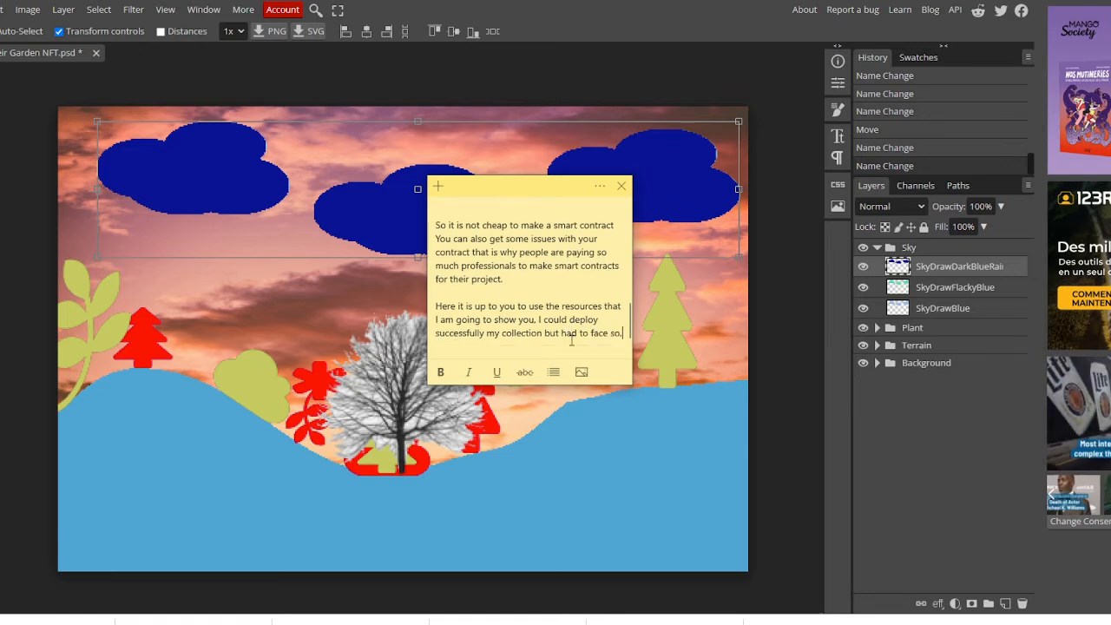
text(me challenges)
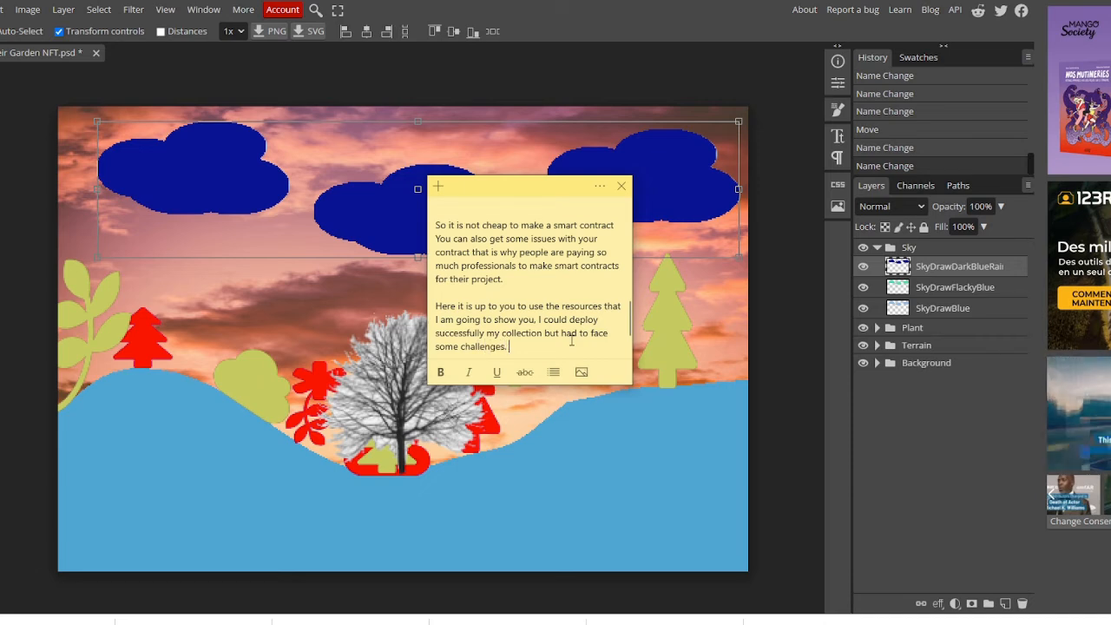
text(. Like O)
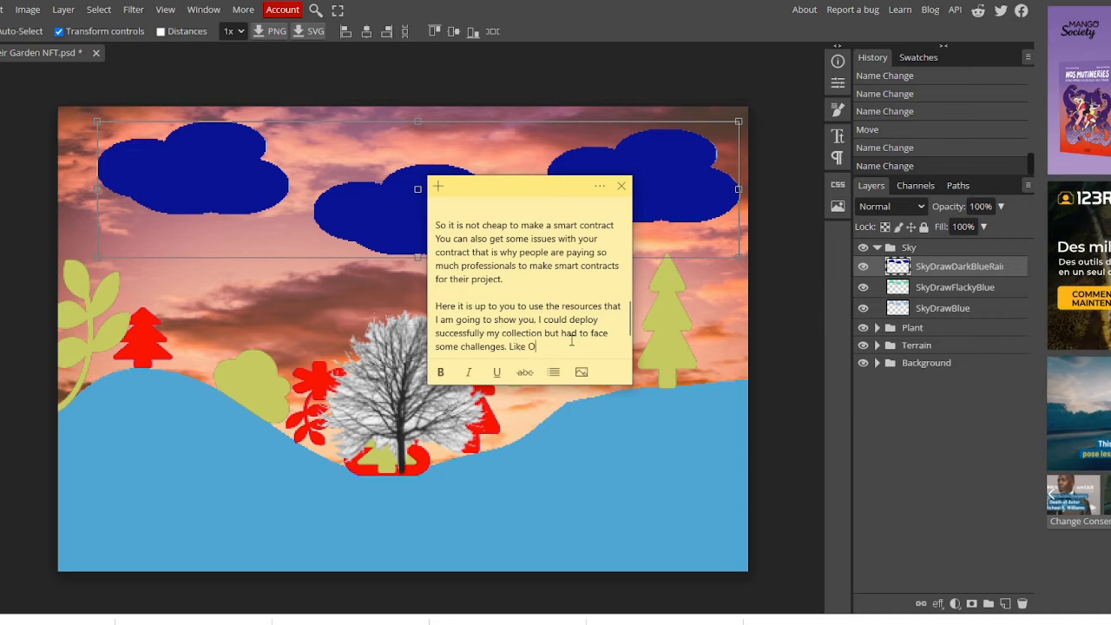
text(pensea)
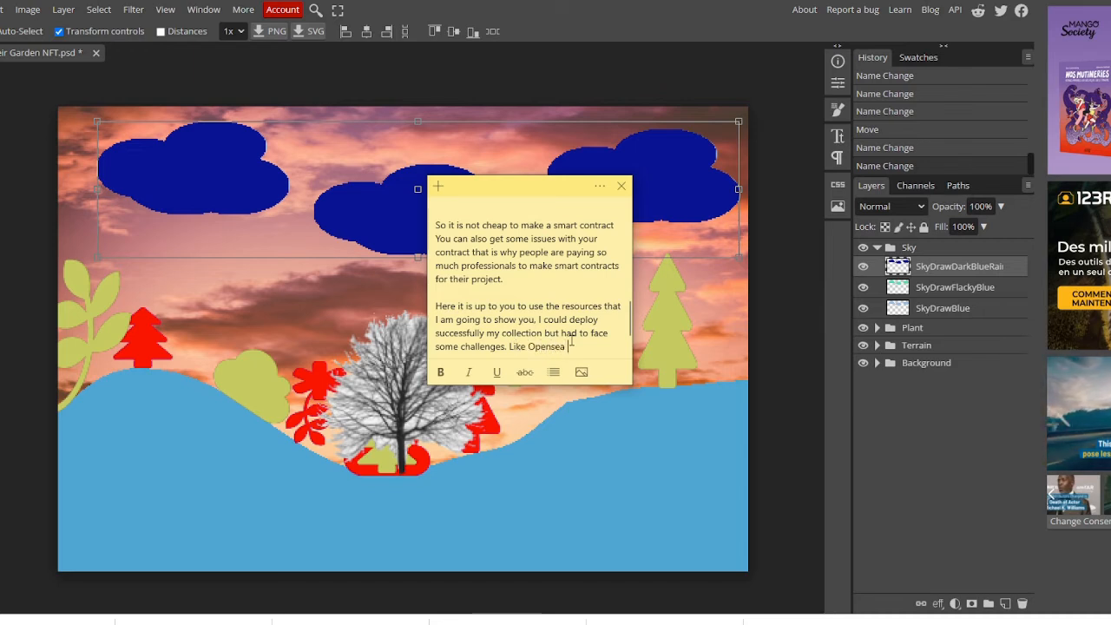
text( updates of )
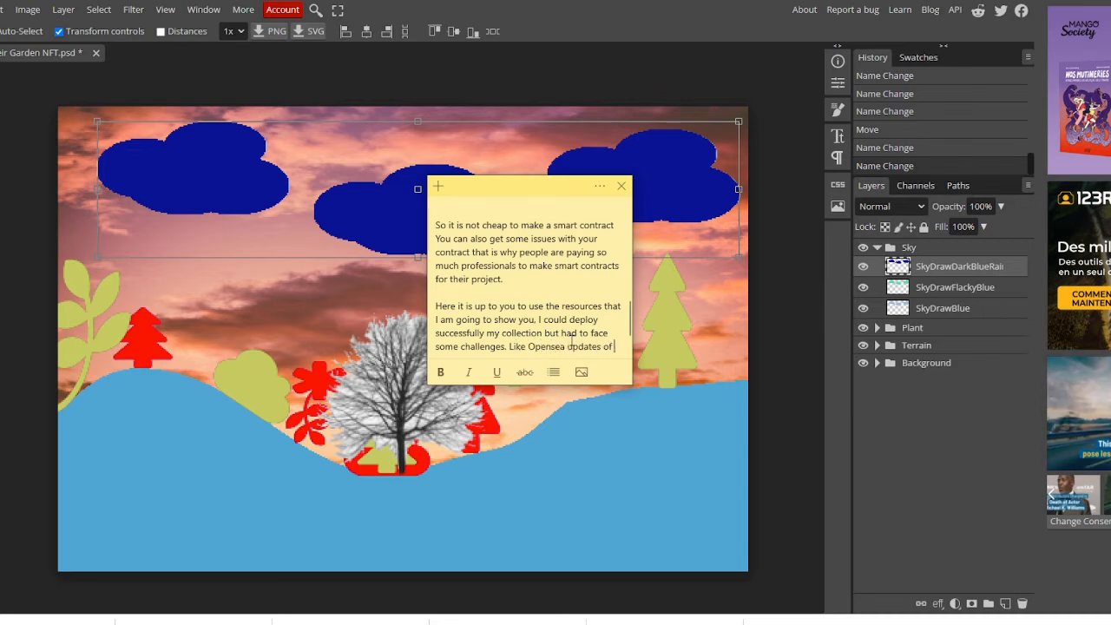
text(minted )
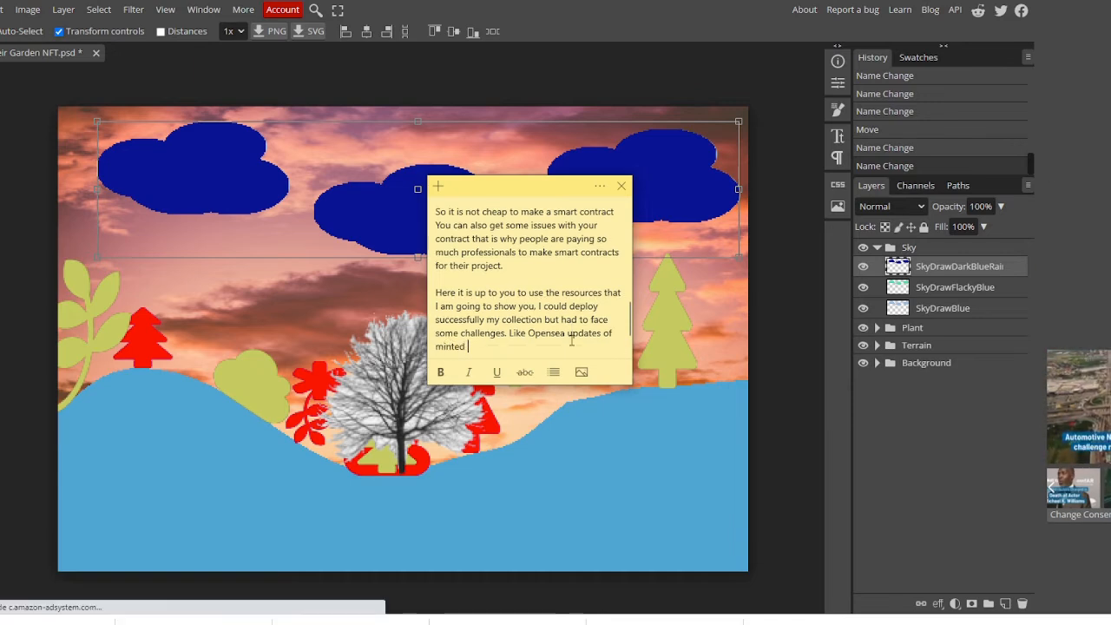
text(NFTs fro)
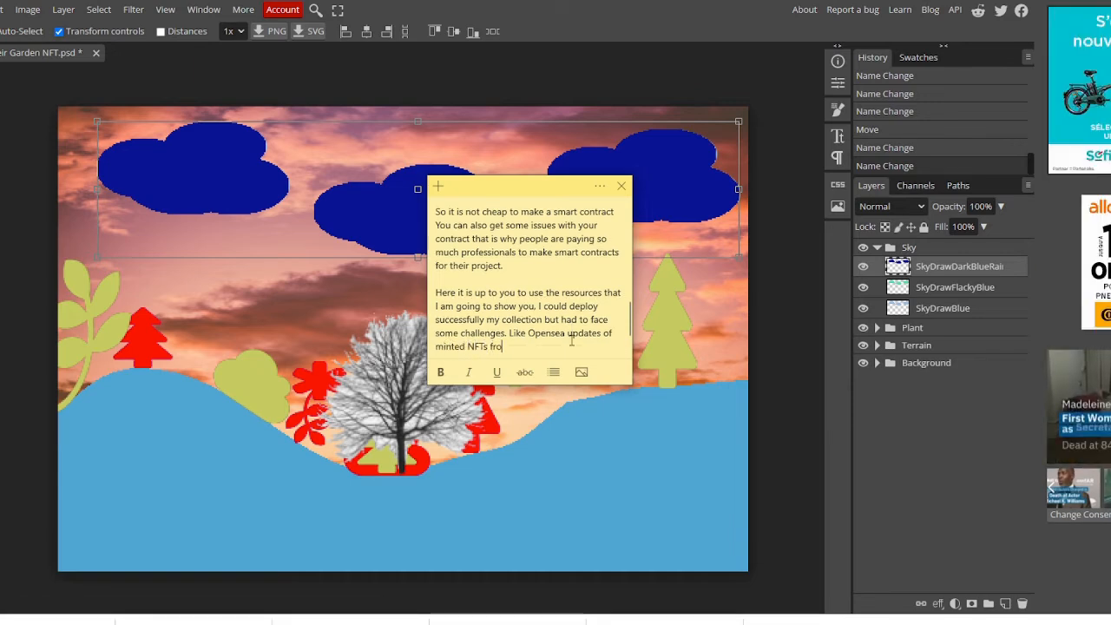
text(m my collection)
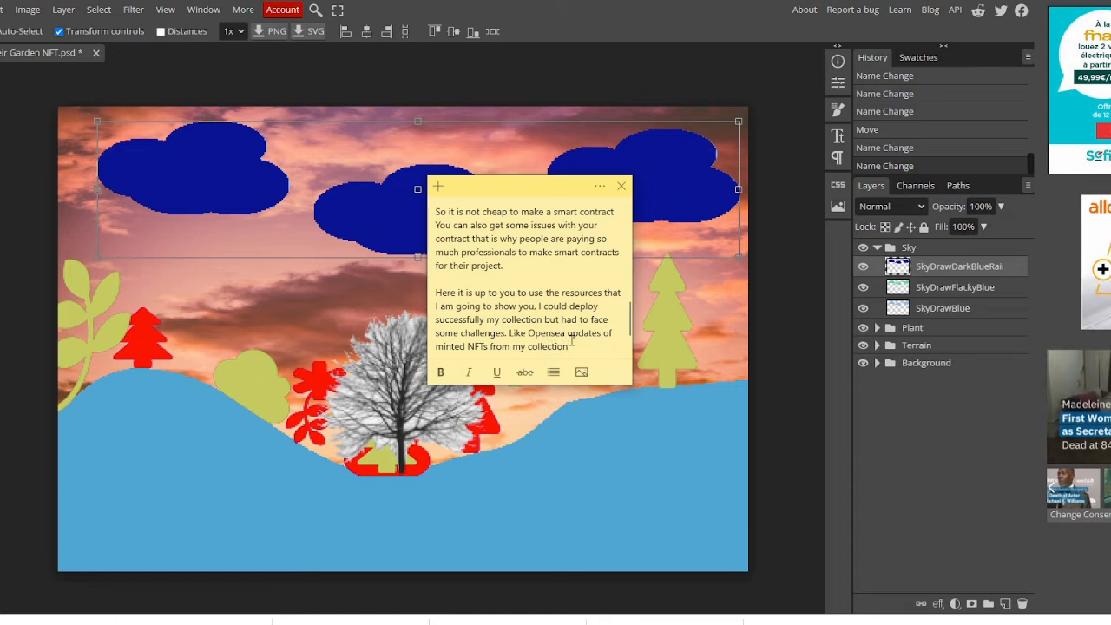
text(.)
Step: Add the line "You have to be aware of those issues and be prepared." directly below in the note
key(Return)
text(You )
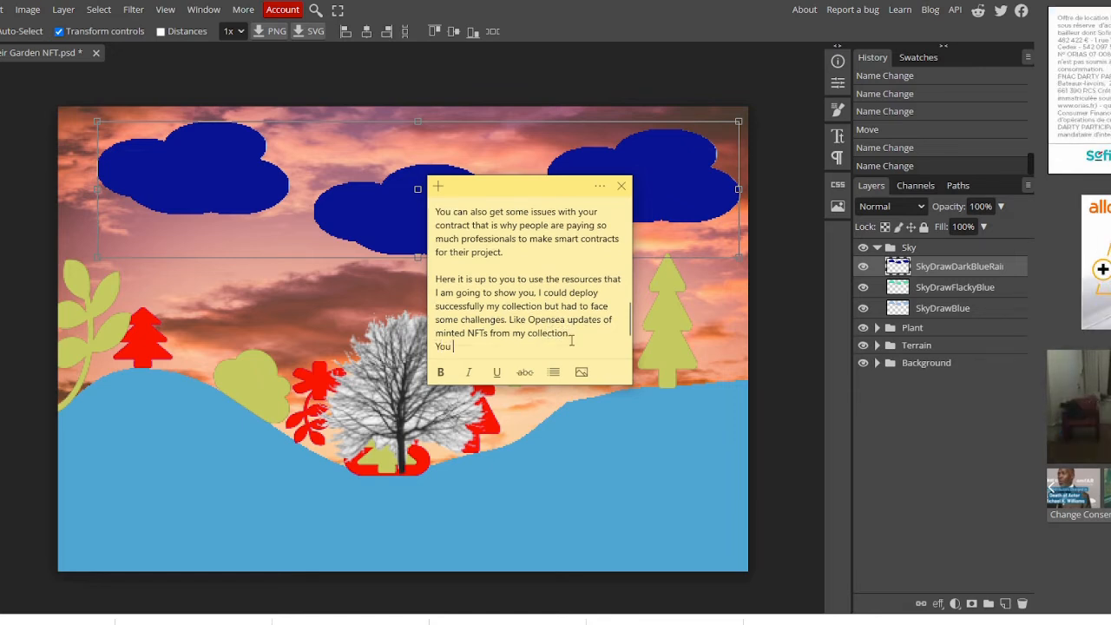
text(have to be a)
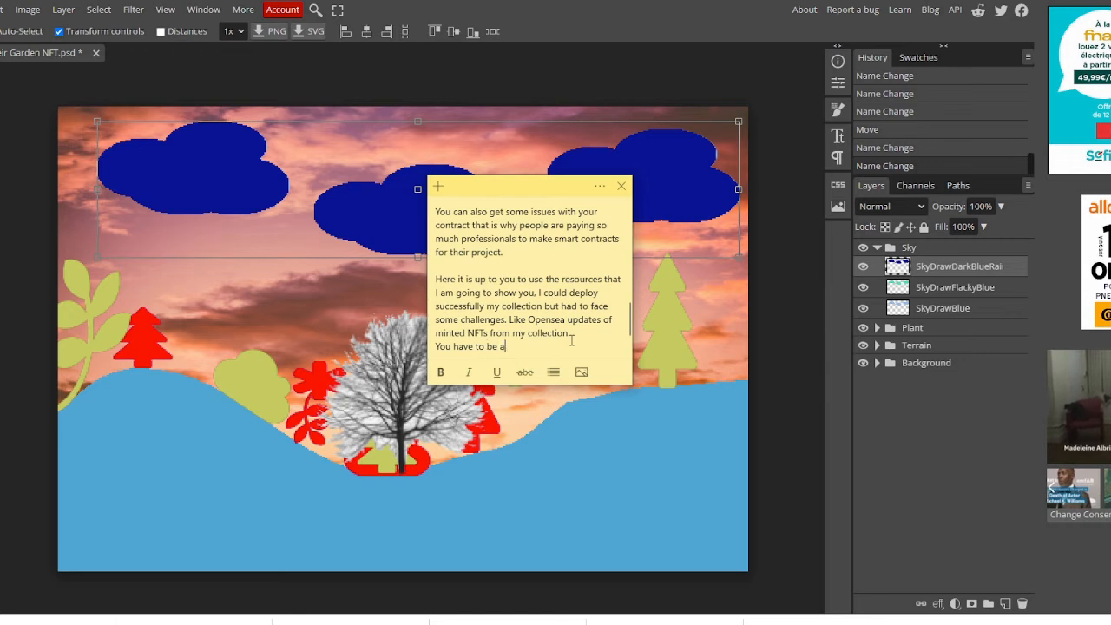
text(ware )
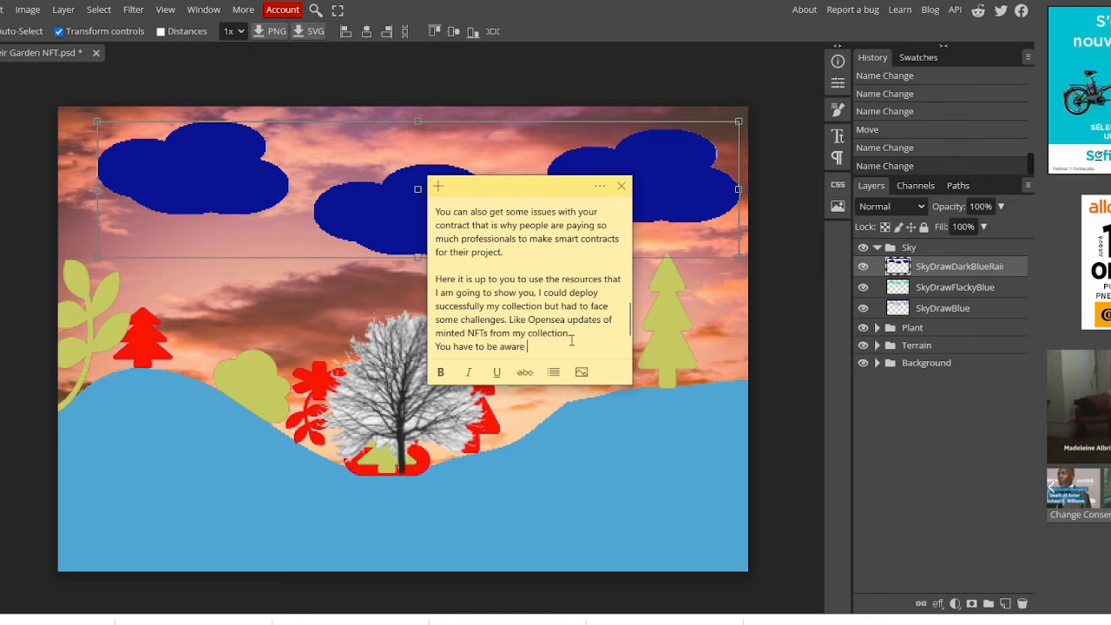
text(of those )
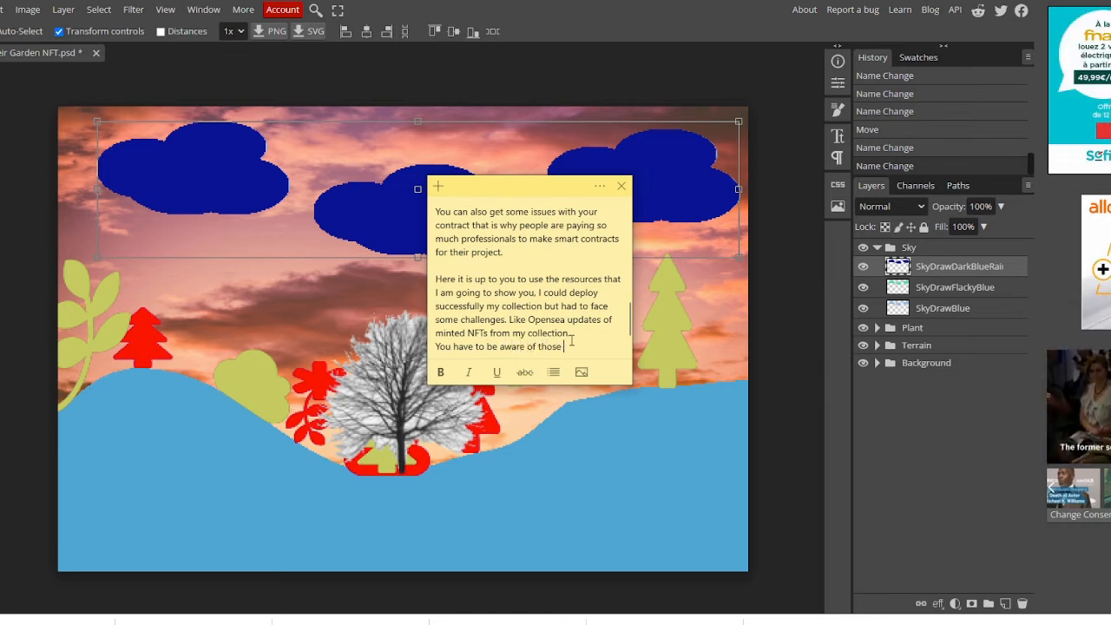
text(issues)
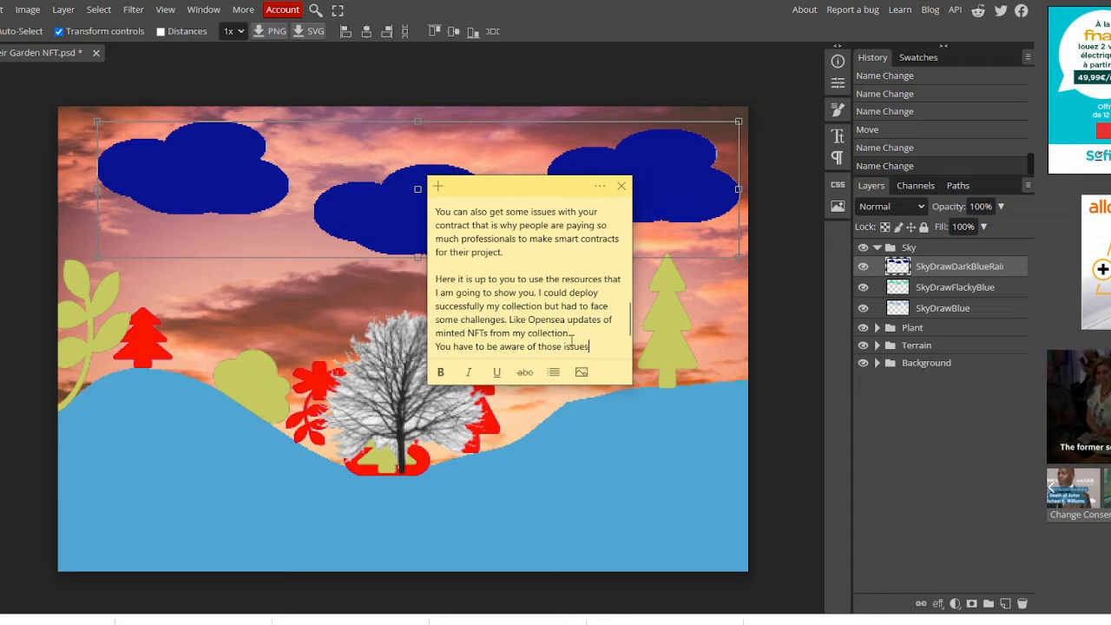
text( and )
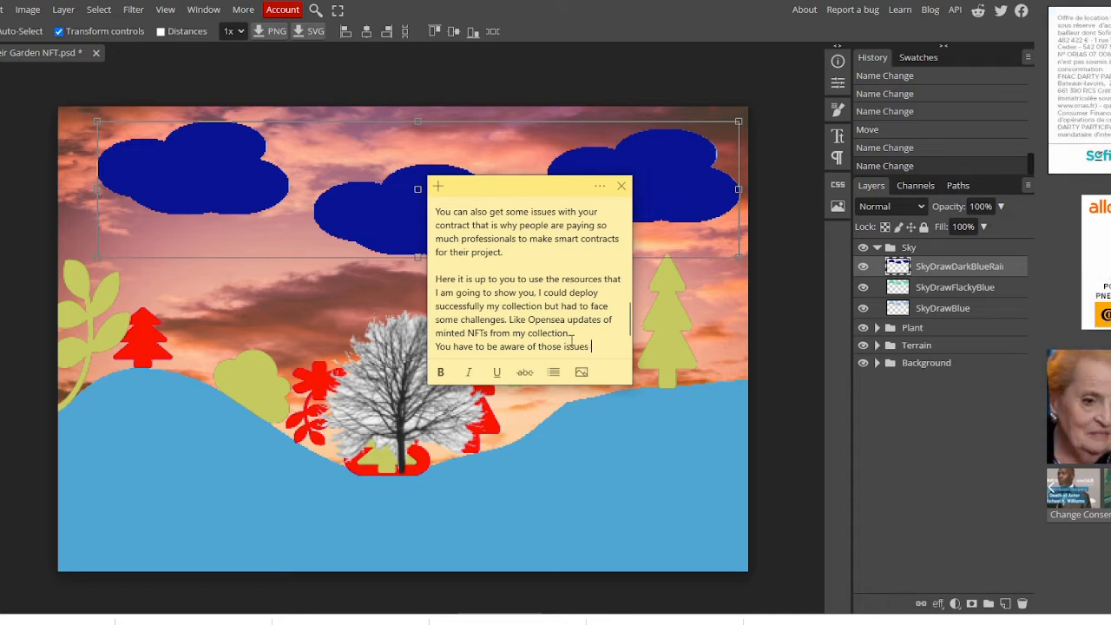
text(be prep)
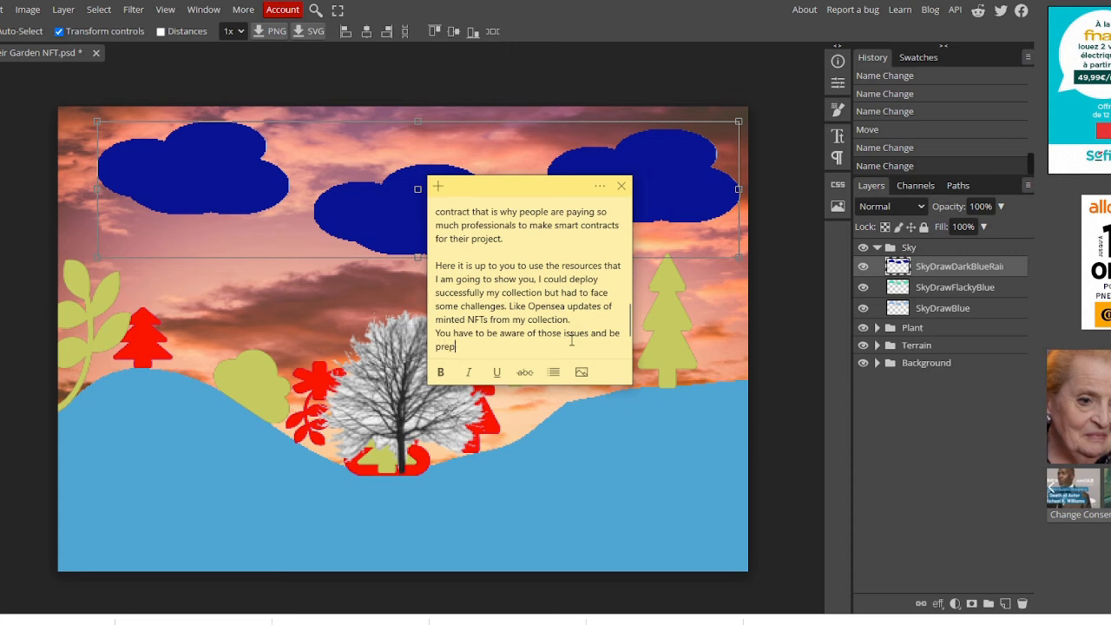
text(ared)
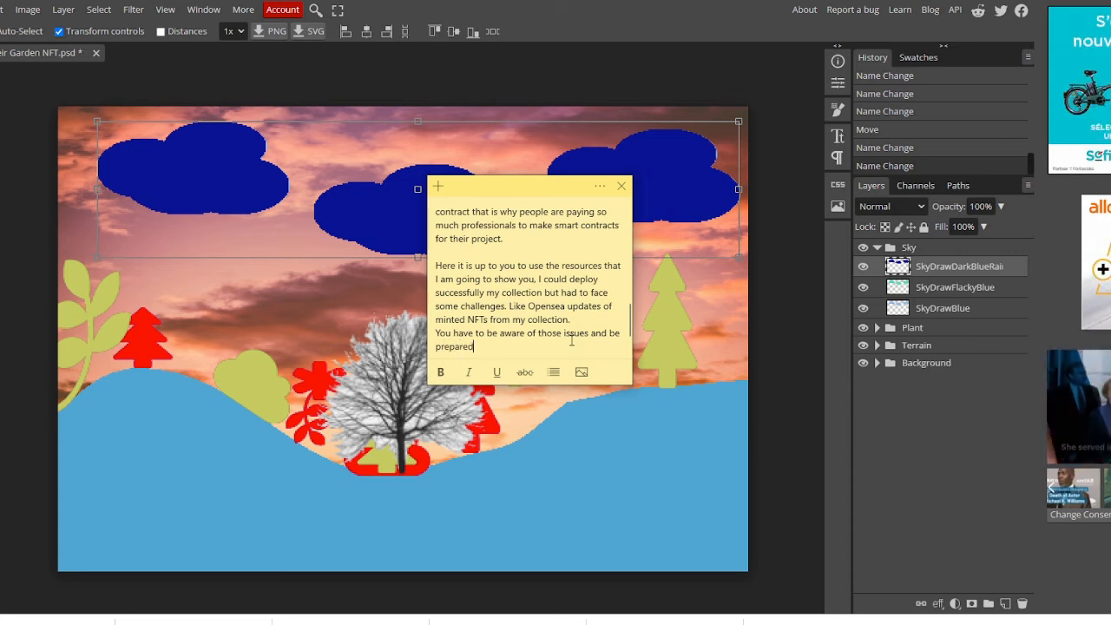
text(.)
Step: Add the heading "NOW LET SEE WHERE TO FIND THE ENGINE TO MAKE OUR COLLECTION:" to the note, set apart by blank lines
key(Return)
key(Return)
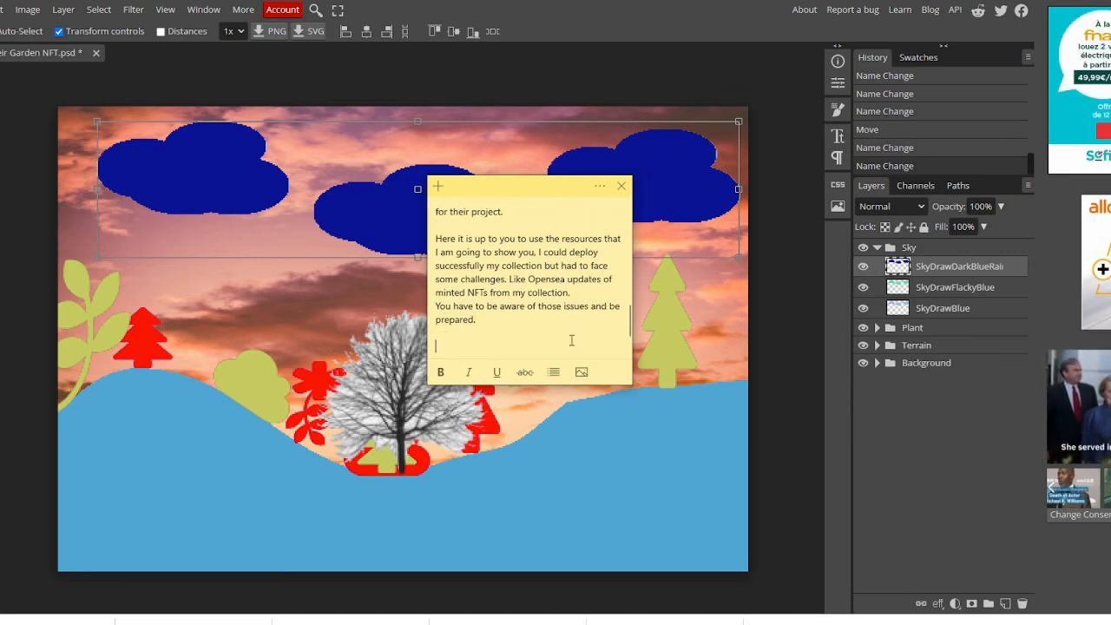
key(Return)
text(NO)
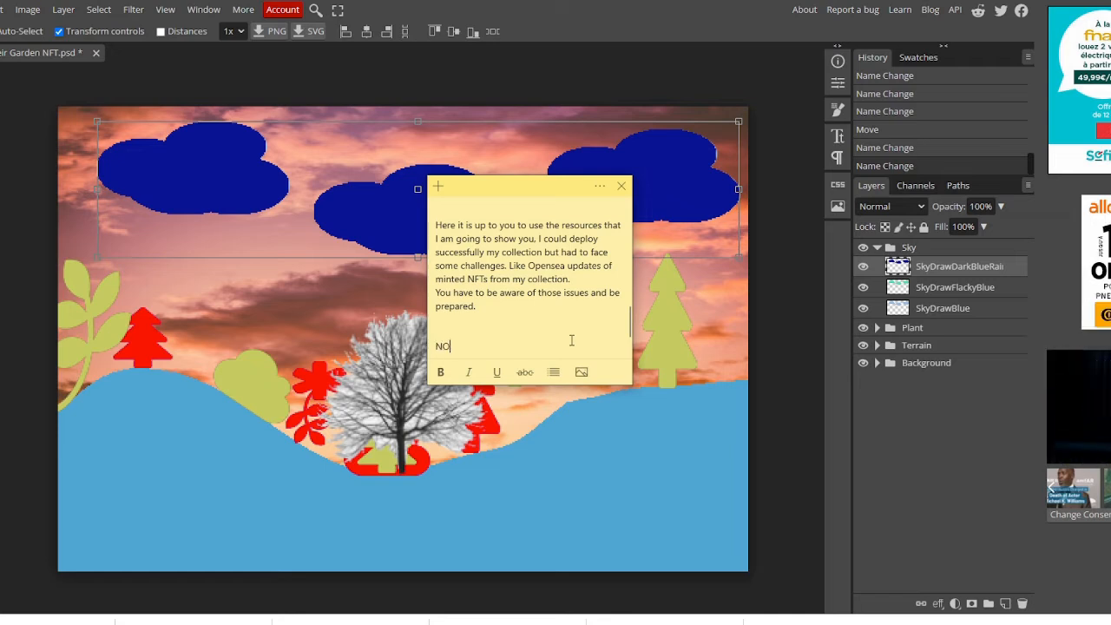
text(W LET SEE )
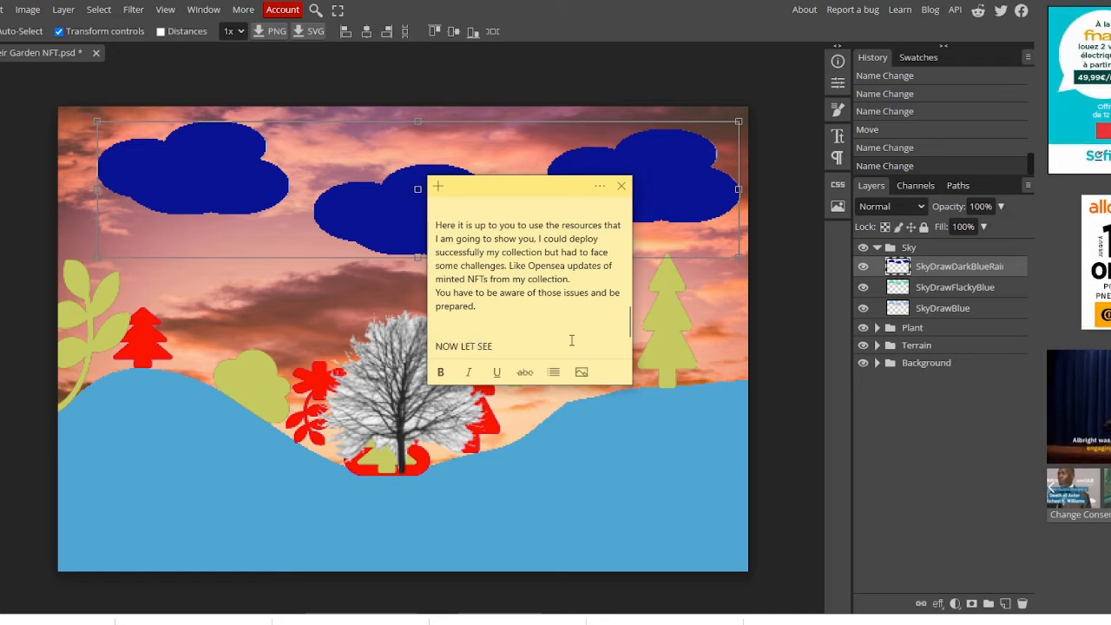
text(WHER)
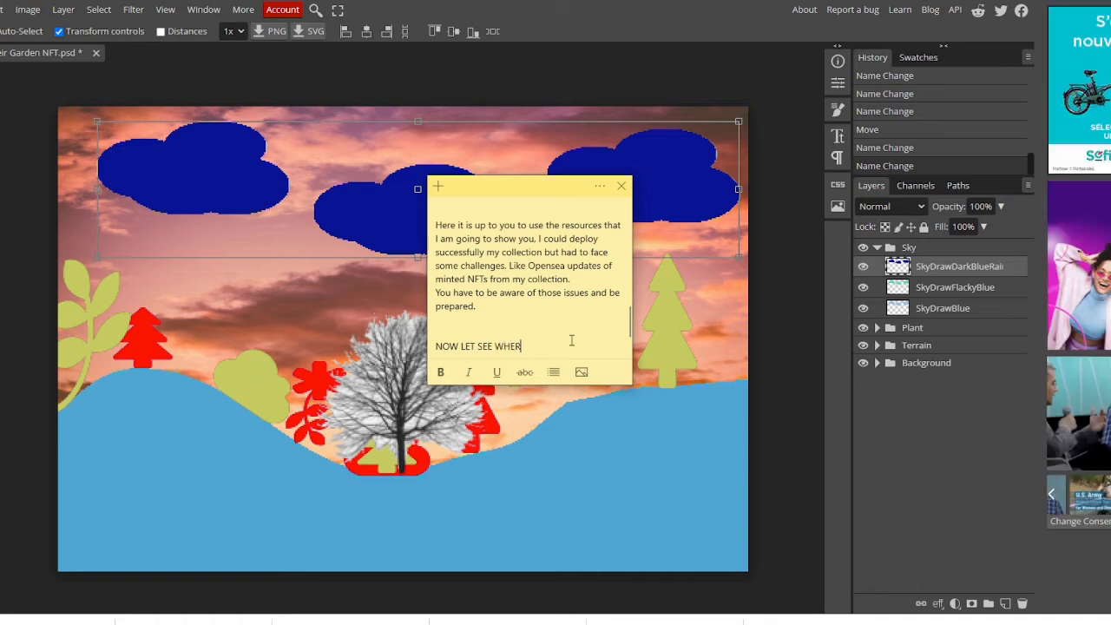
text(E TO FIND THE E)
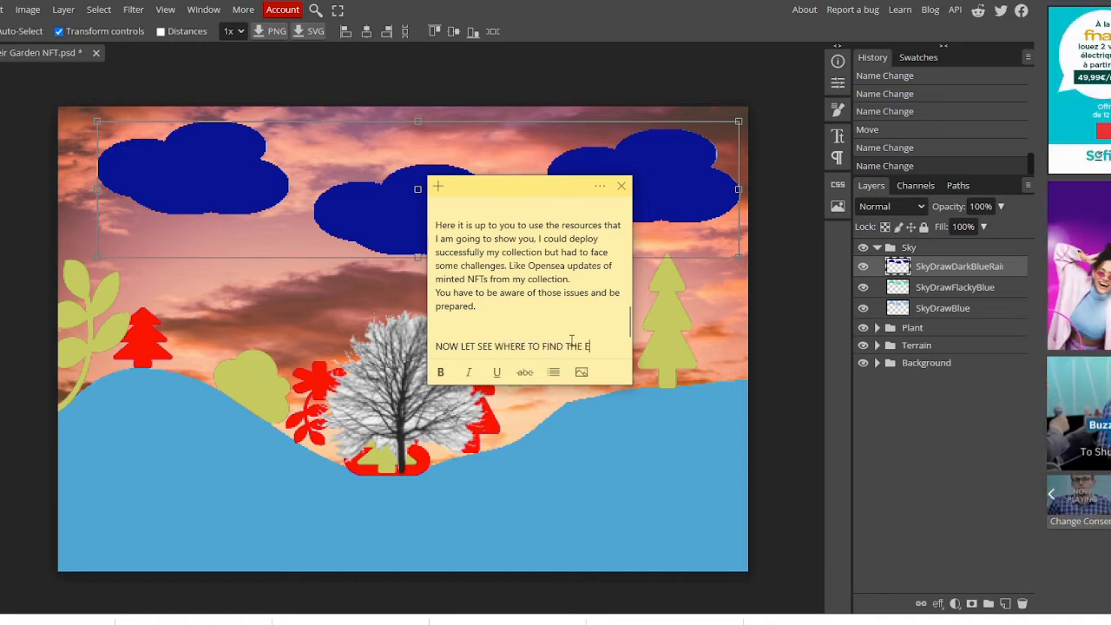
text(NGINE TO MA)
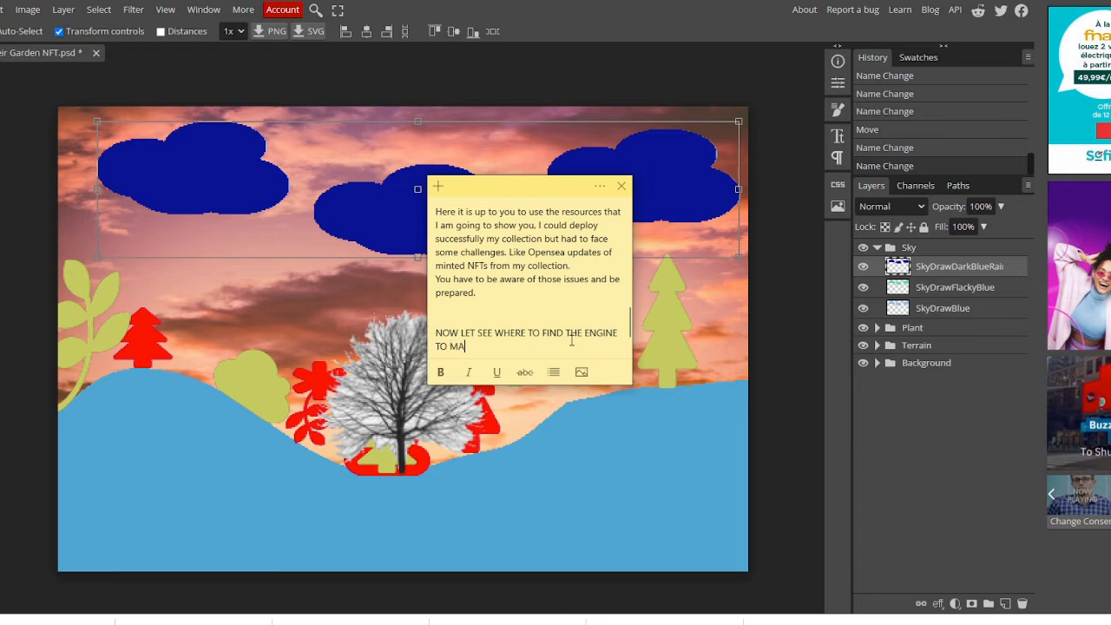
text(KE OUR COLLECT)
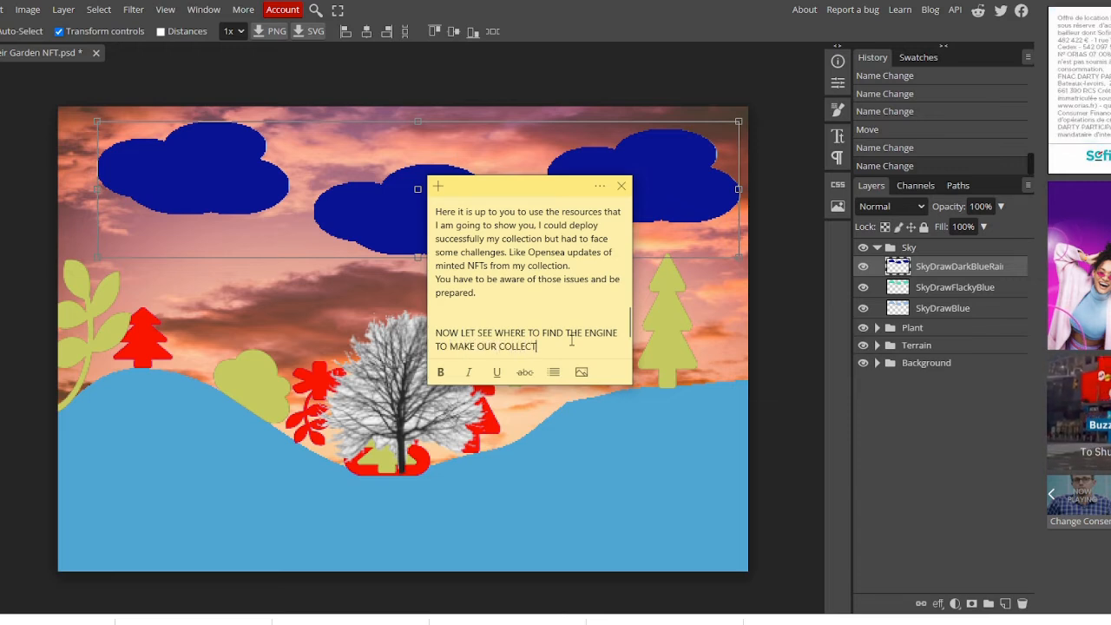
text(ION)
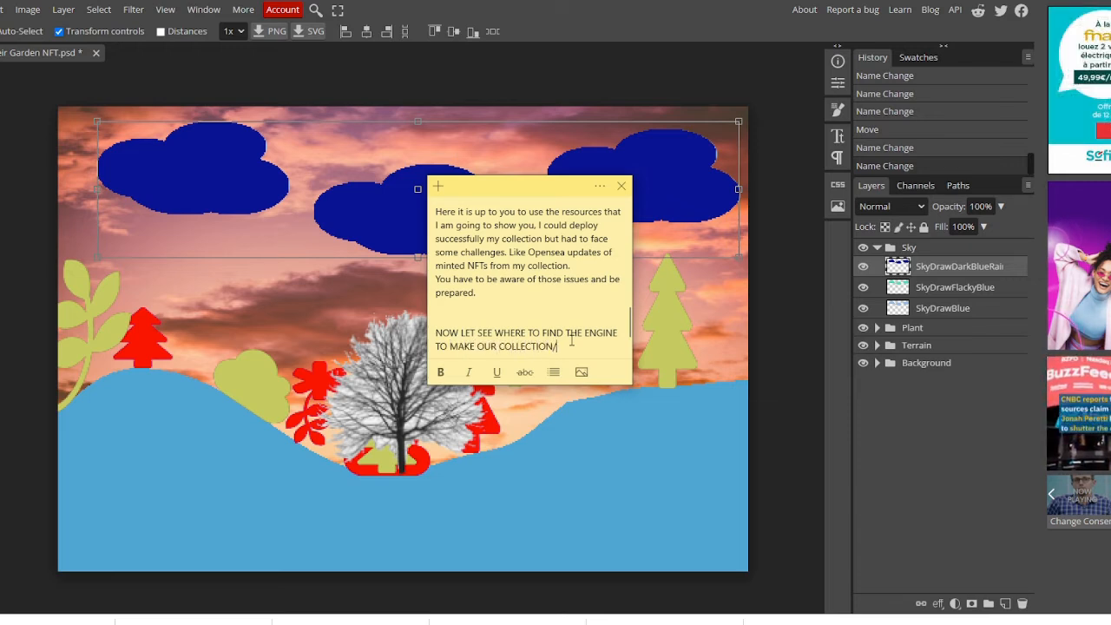
text(:)
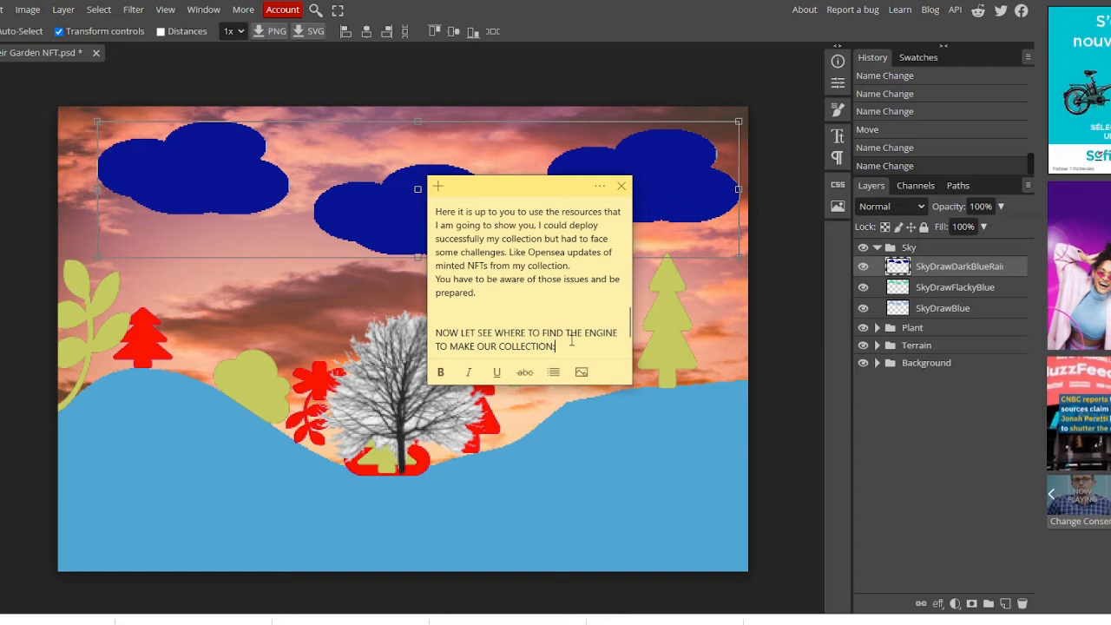
Step: Start a new paragraph below the note's heading with "IT IS A YOUTUBER AND"
key(Return)
key(Return)
text(IT IS )
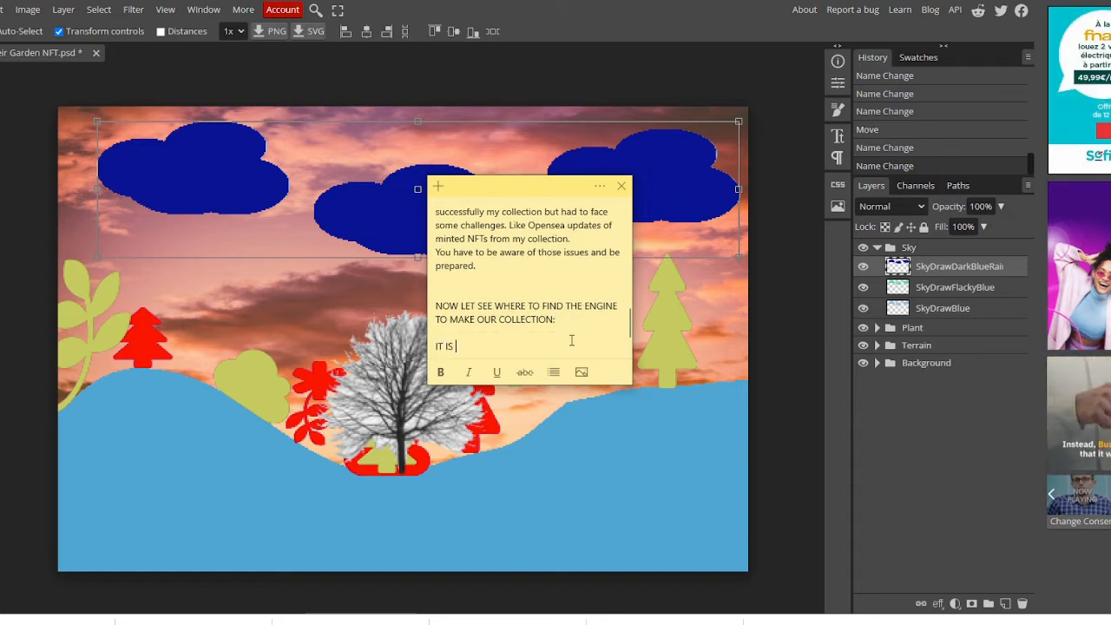
text(A YOUTUB)
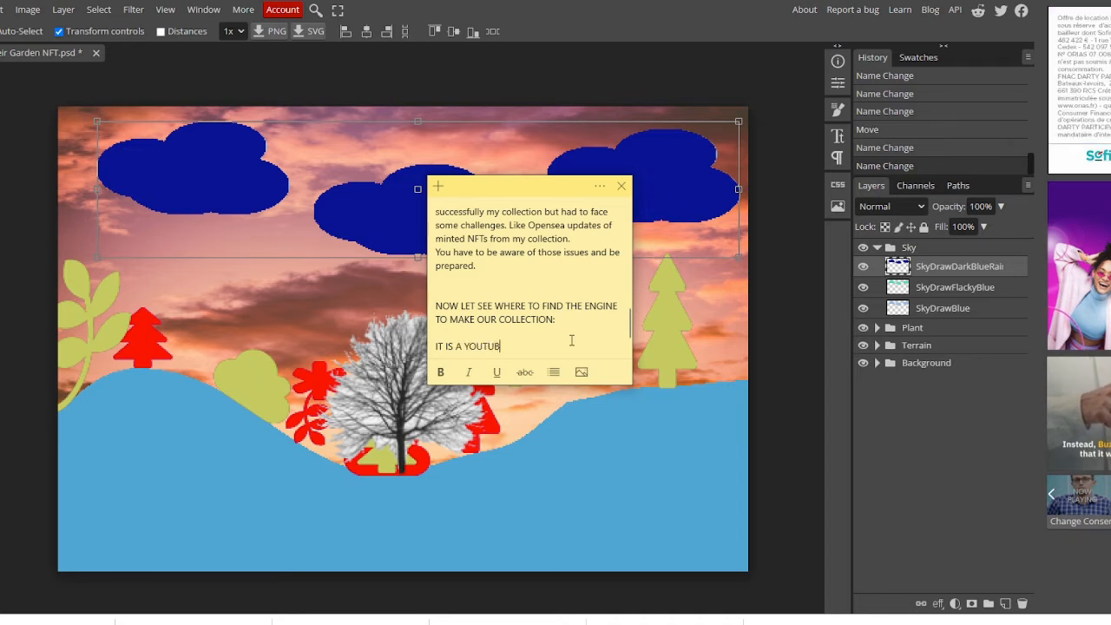
text(ER)
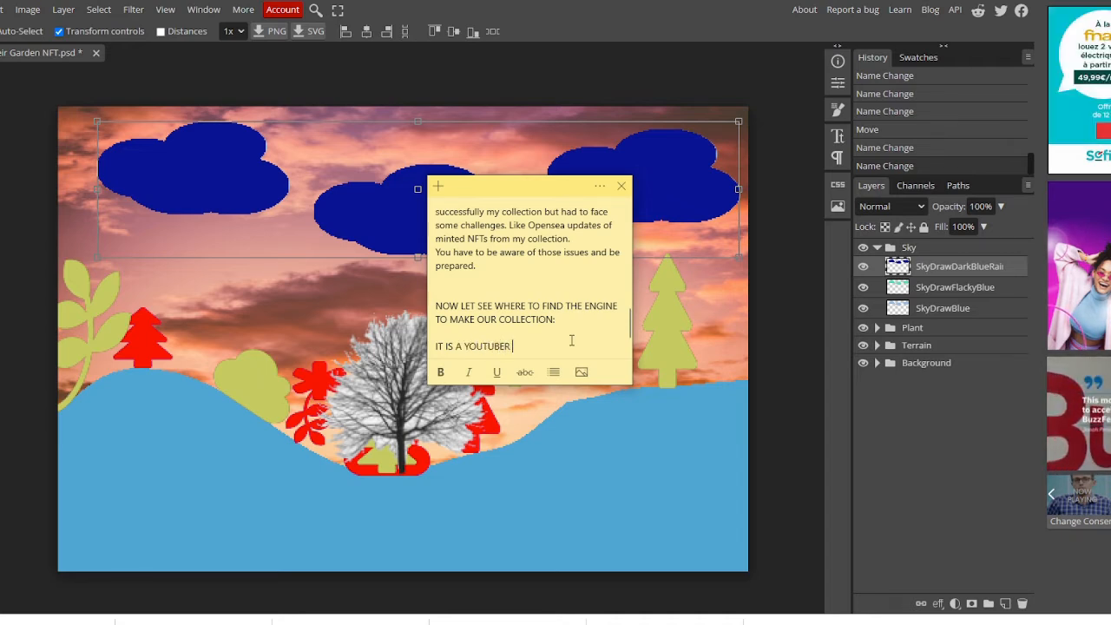
text(AND )
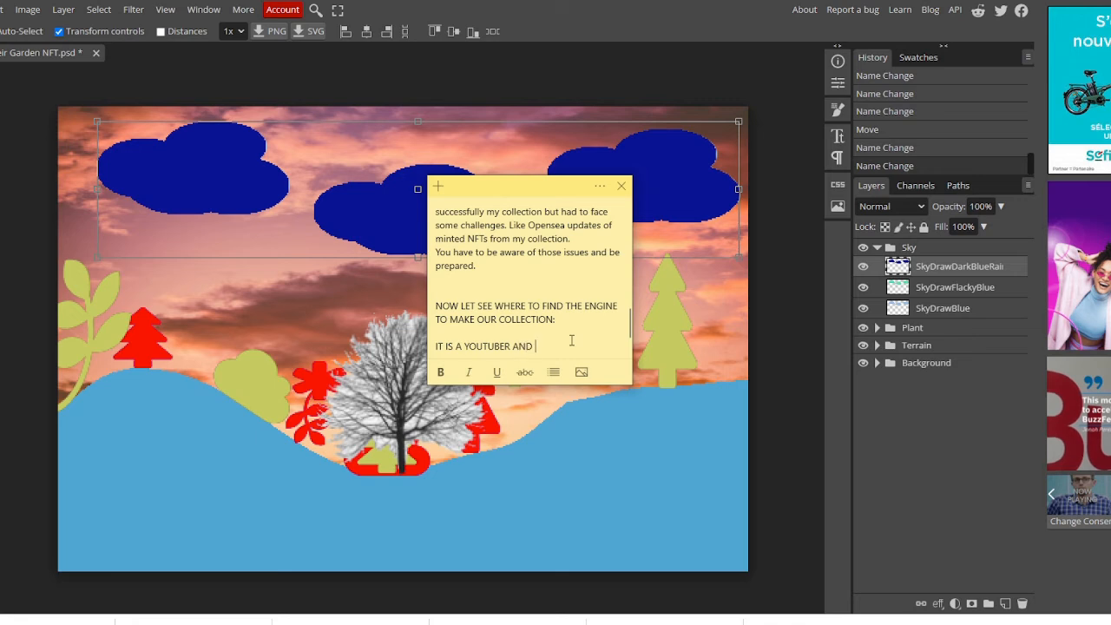
Step: Continue the note's sentence with "I WANT TYOU TO ALL FOLLOW HIS CHANNEL"
text(I A)
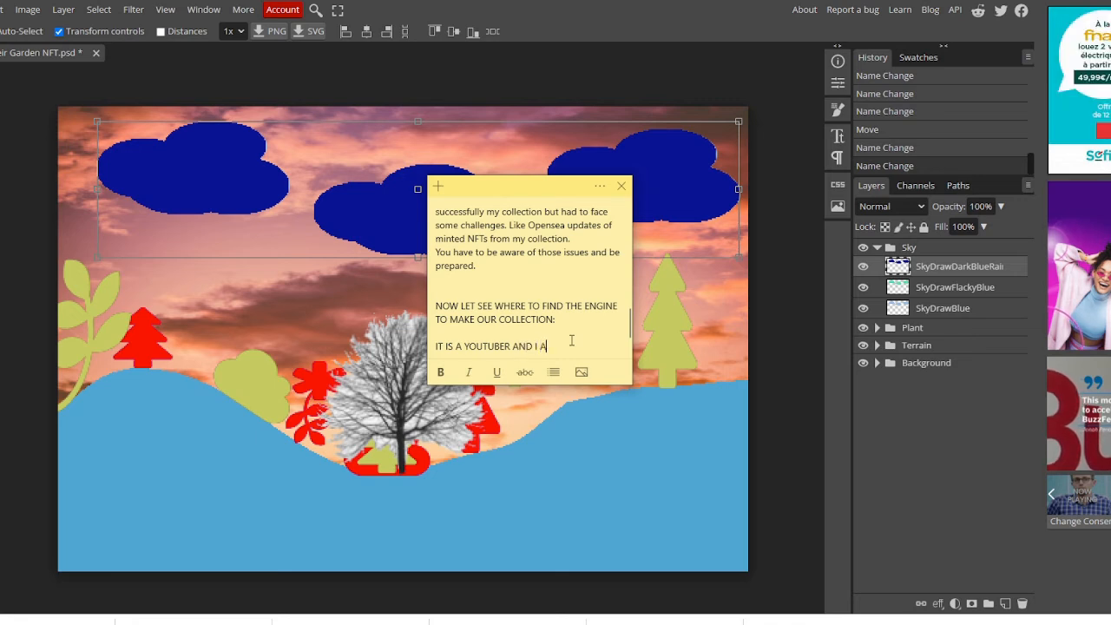
key(BackSpace)
text(WANT YO)
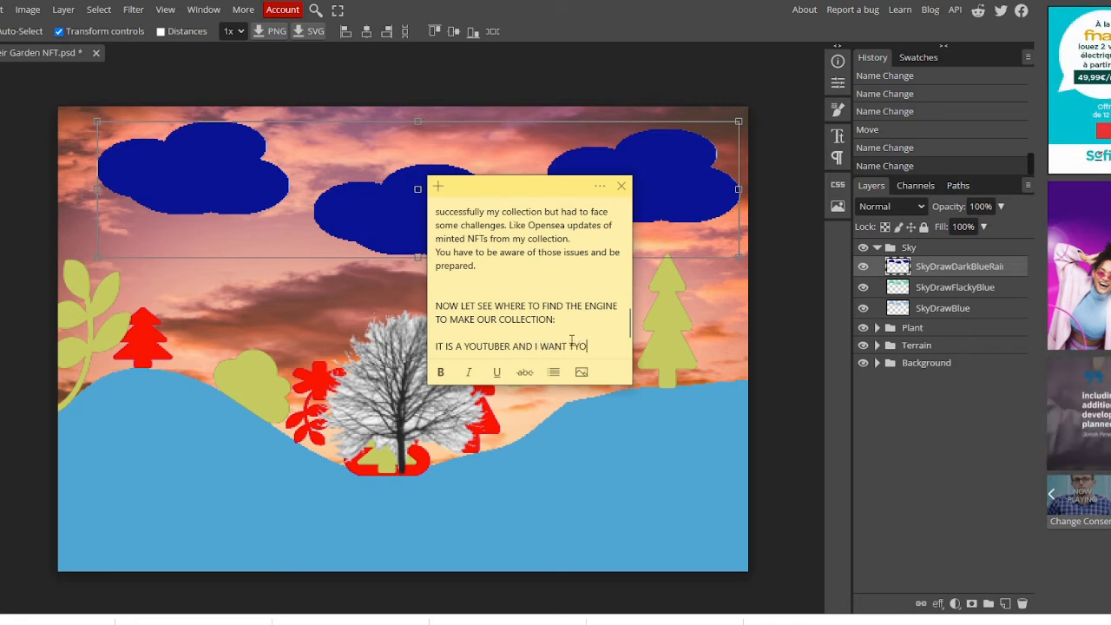
text(U TO ALL )
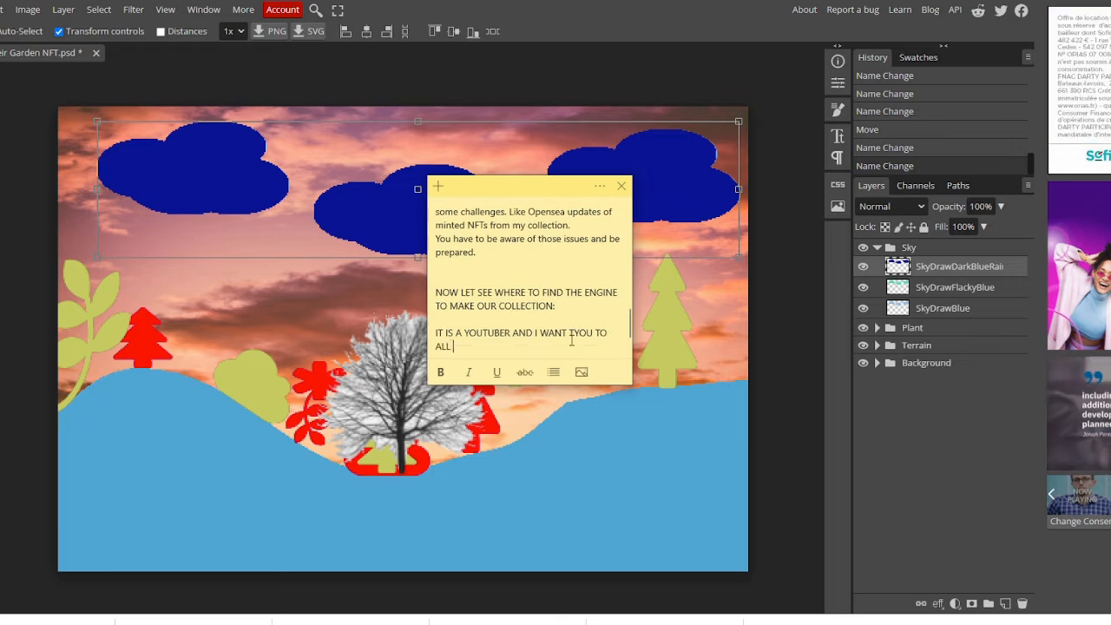
text(FOLLOW T)
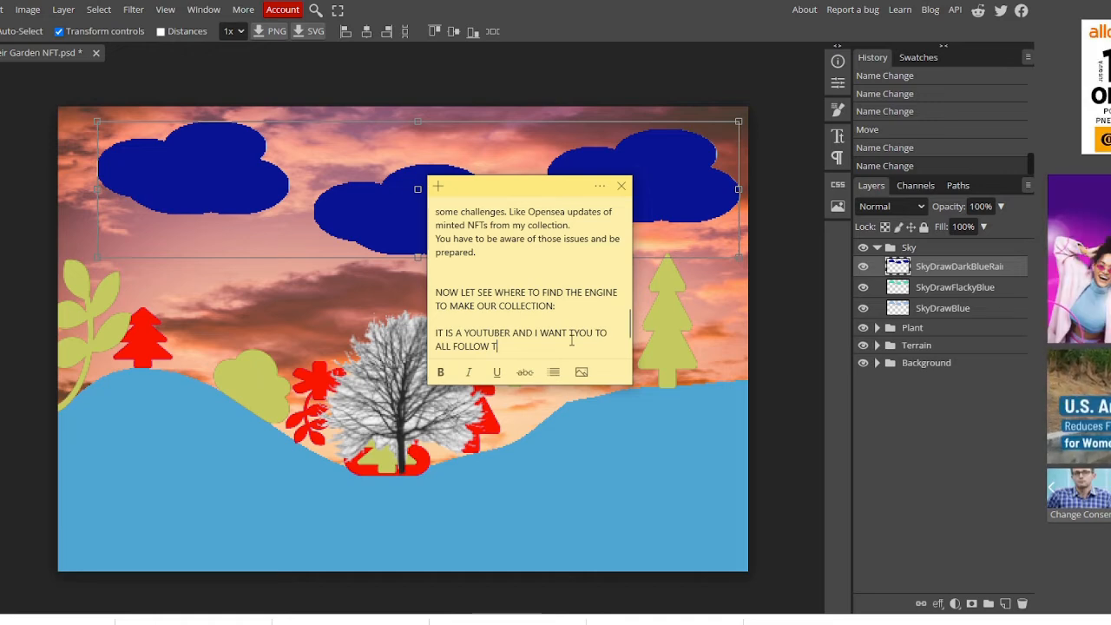
key(BackSpace)
text(HIS C)
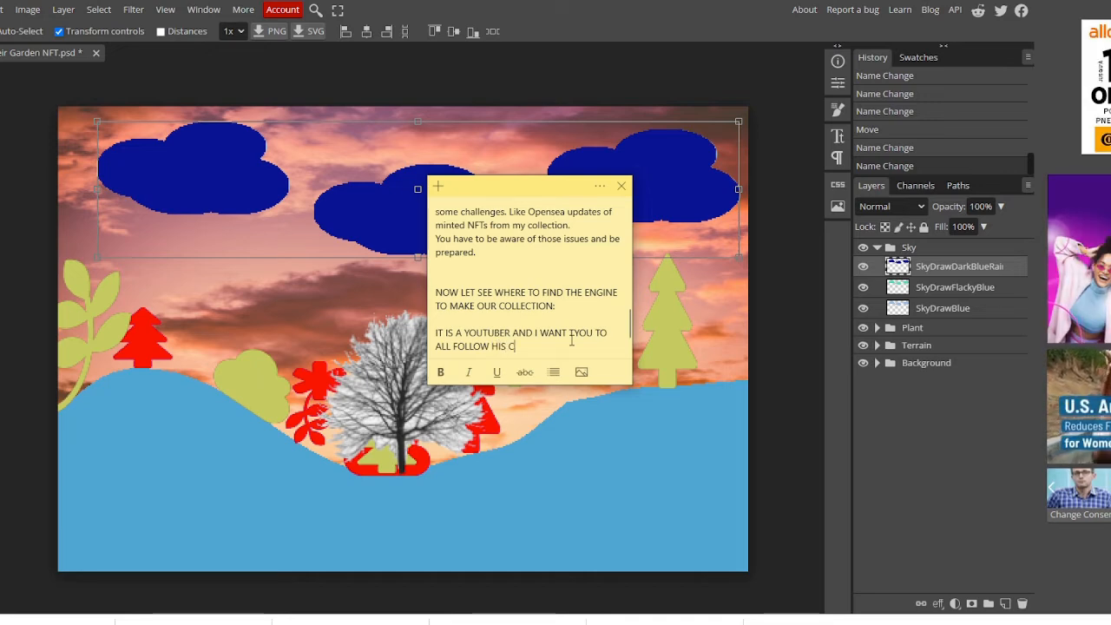
text(HANNEL)
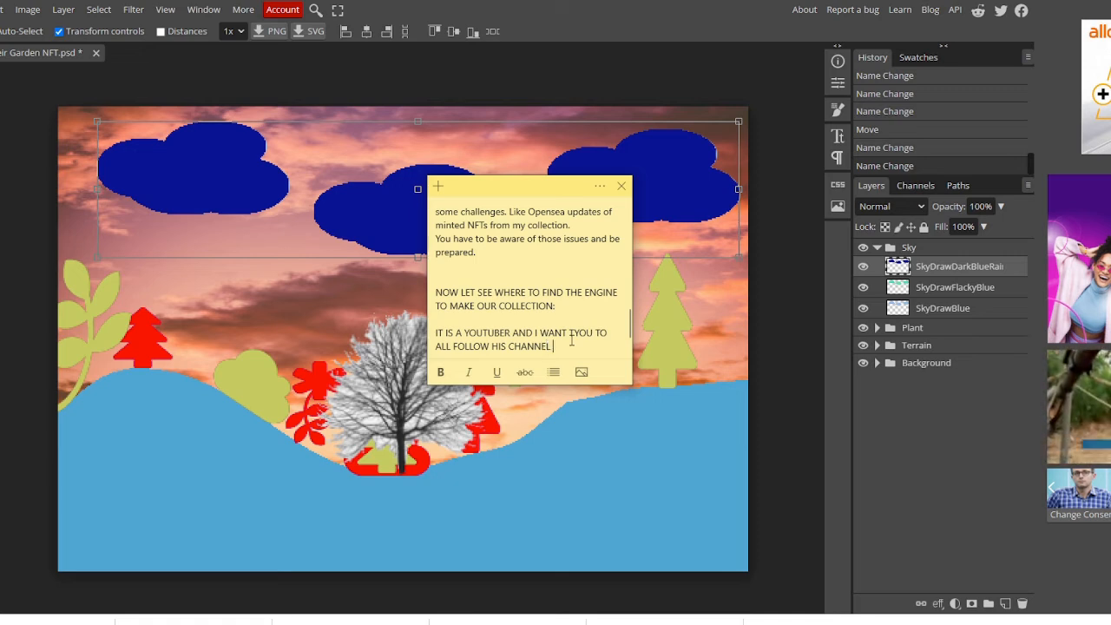
Step: Continue the note with "? LINKS WILL BE IN THE DESCRIPT", removing the misspelled word ending
text( ? LINKS)
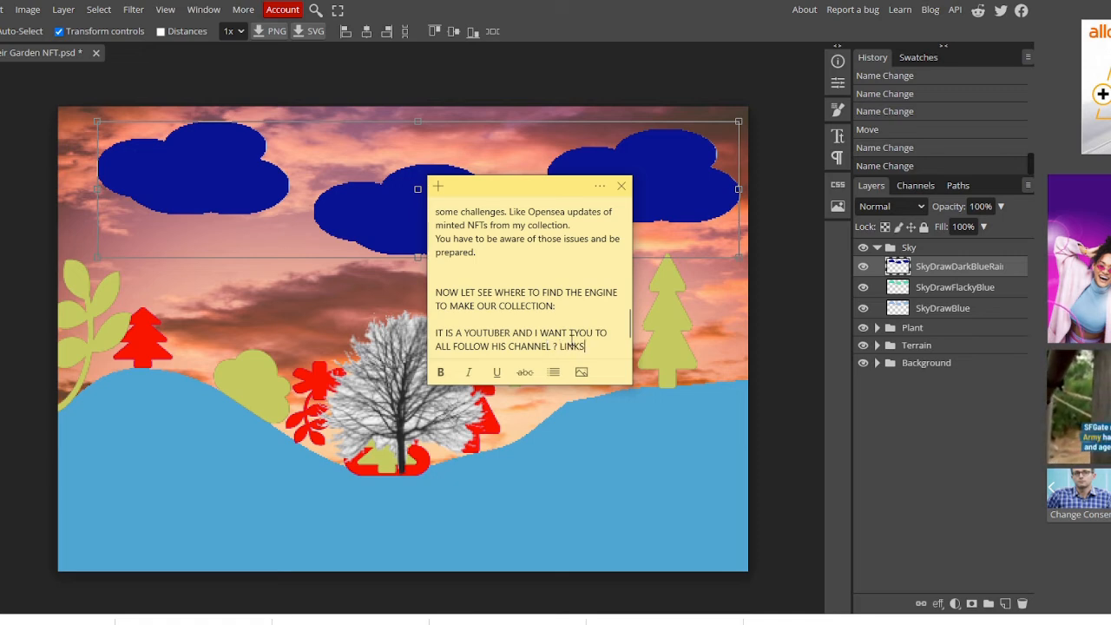
text( WILL BE I)
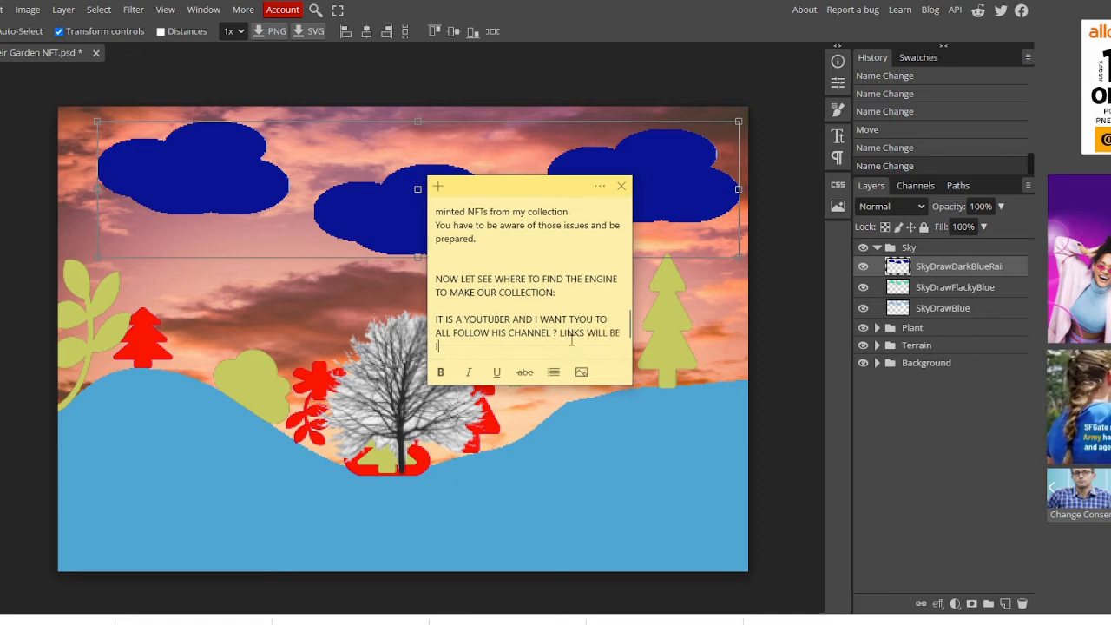
text(N THE DESCRIPTUION)
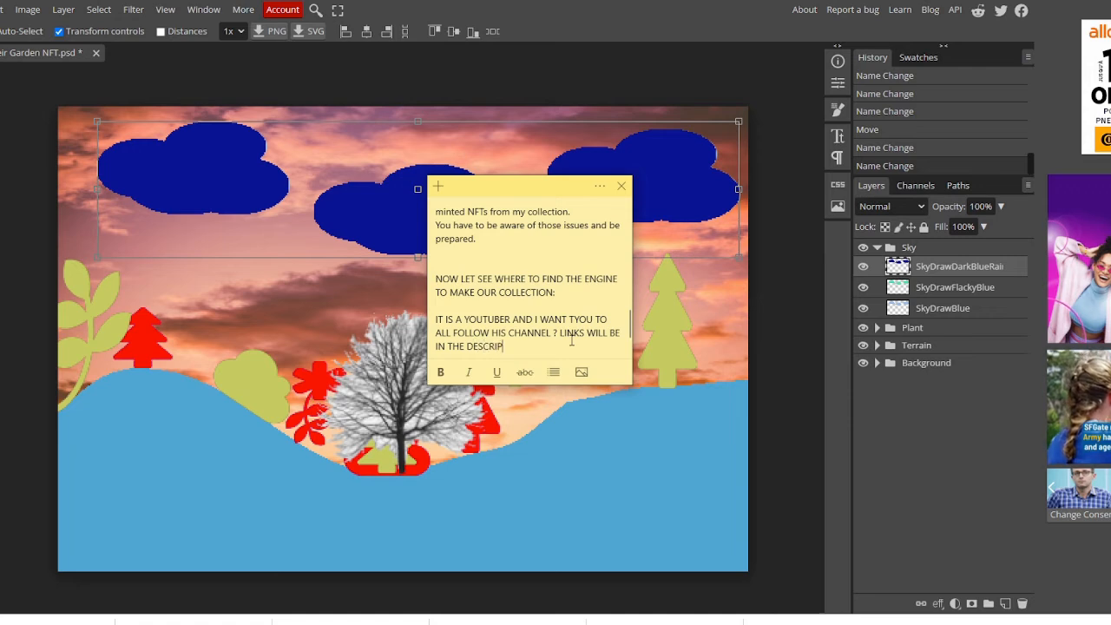
key(BackSpace)
key(BackSpace)
key(BackSpace)
key(BackSpace)
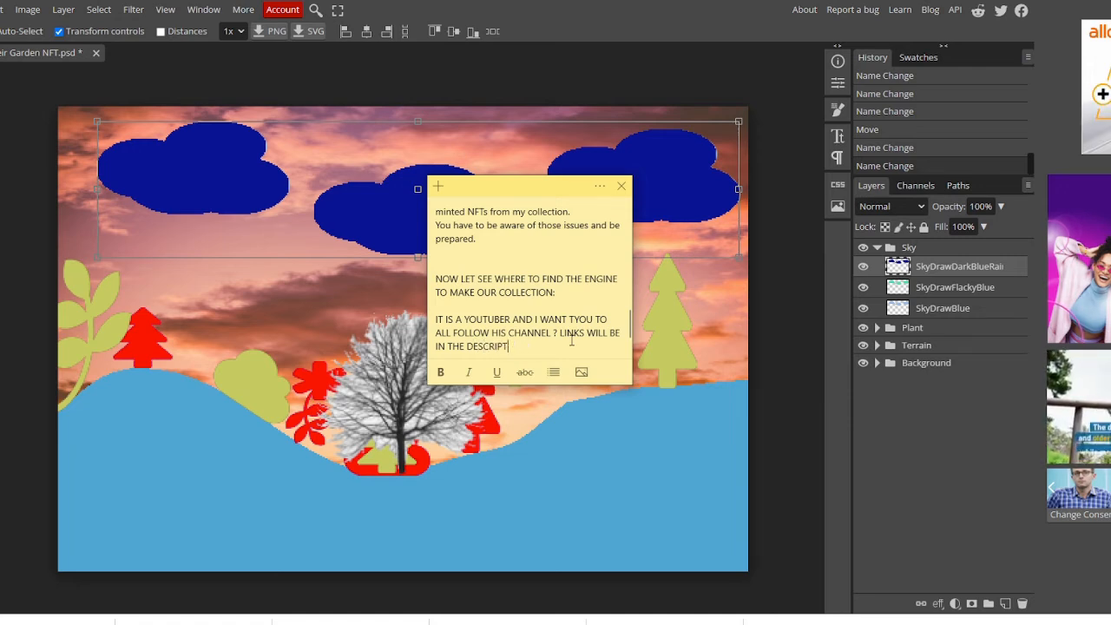
Step: Finish the note's sentence about the channel links so it ends with "IN THE DESCRIPTION OF THIS VIDEO"
text(ION OF T)
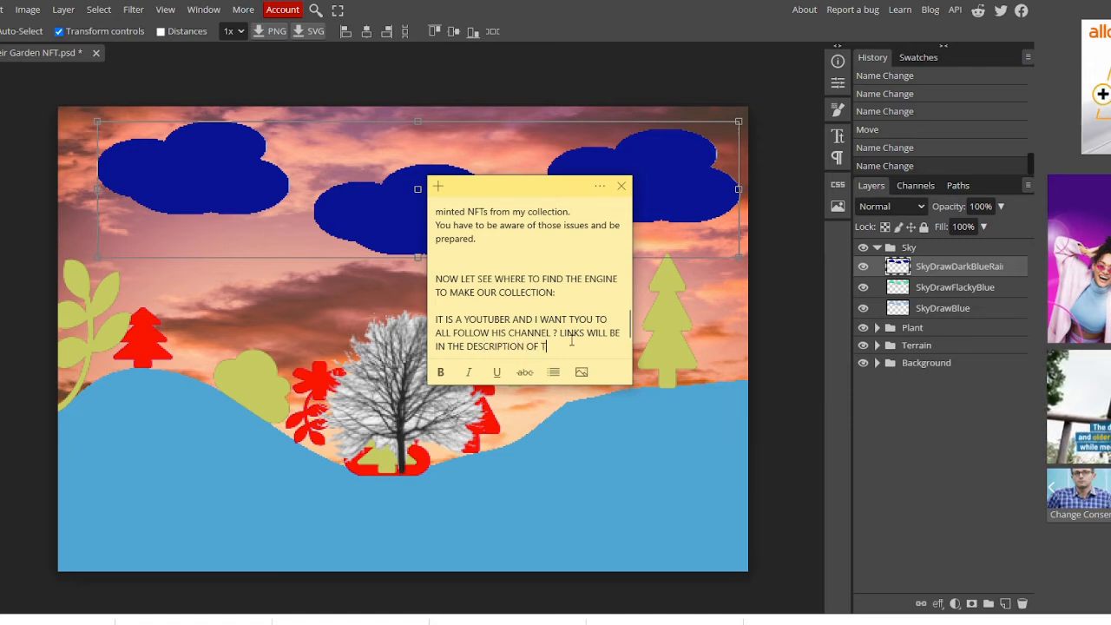
text(HIS VIDEO)
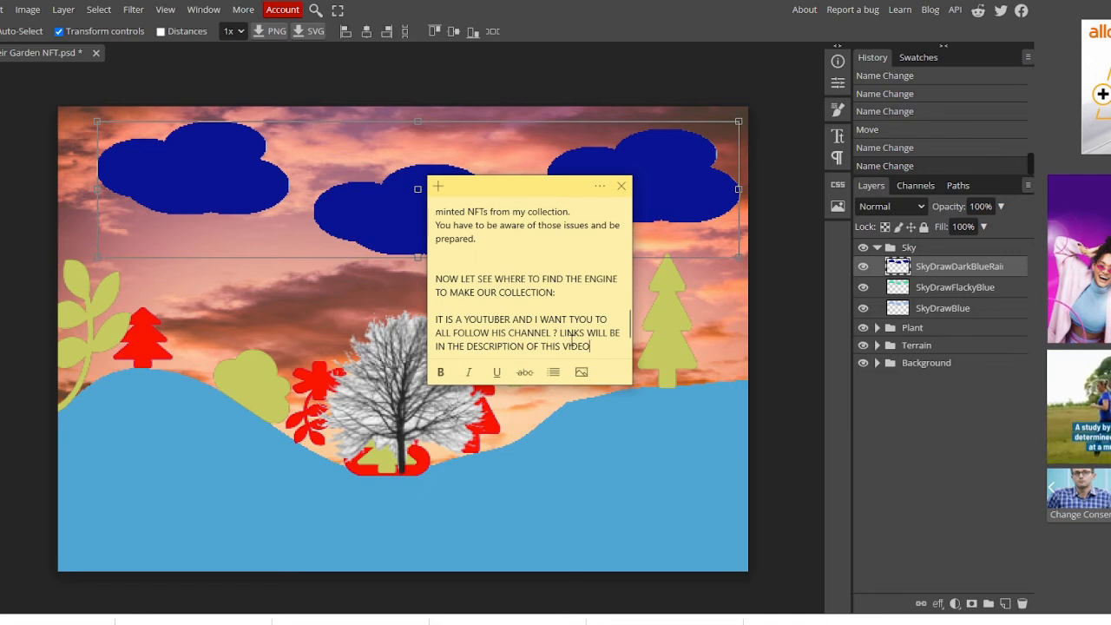
key(BackSpace)
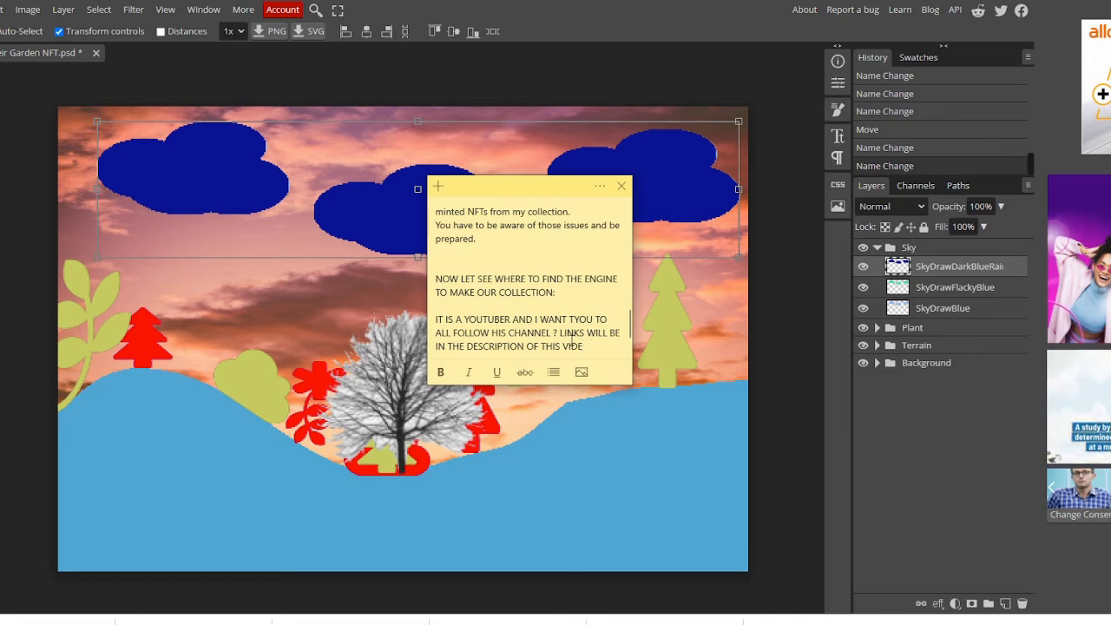
text(O)
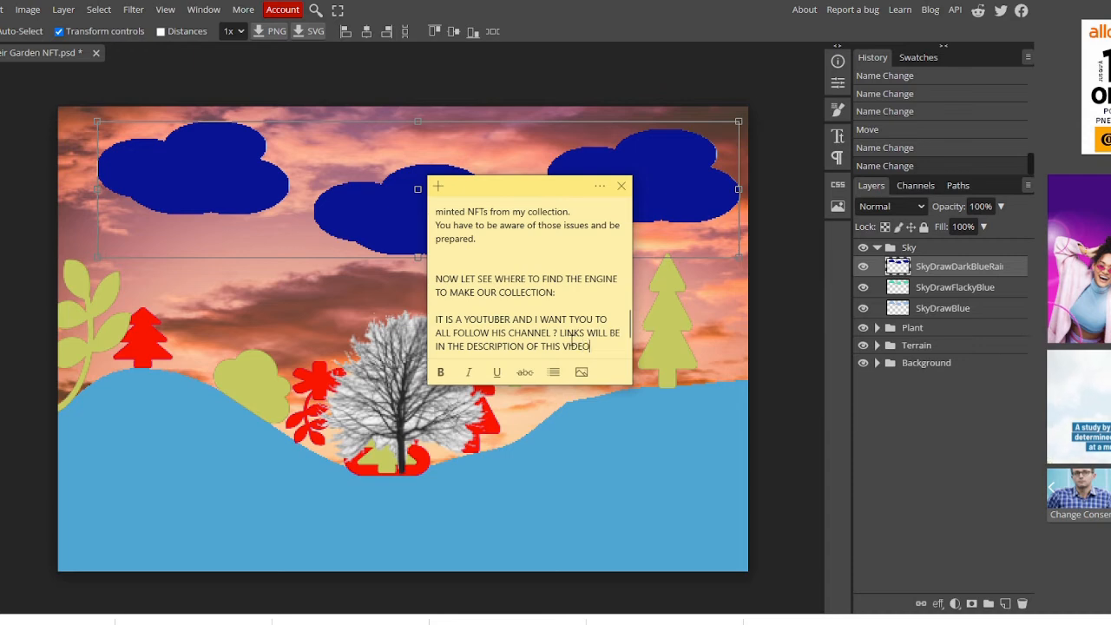
Step: Add "NOW LET CHECK THAT!!!!!!!" to the note as a new paragraph, followed by several blank lines
key(Return)
key(Return)
text(n)
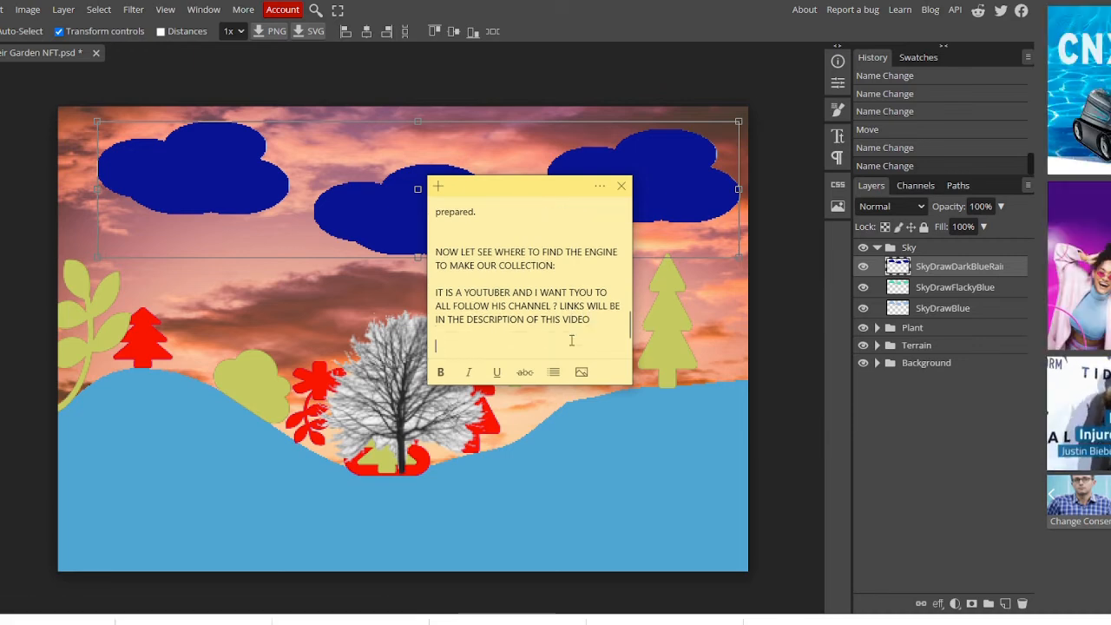
text(ow)
key(BackSpace)
key(BackSpace)
key(BackSpace)
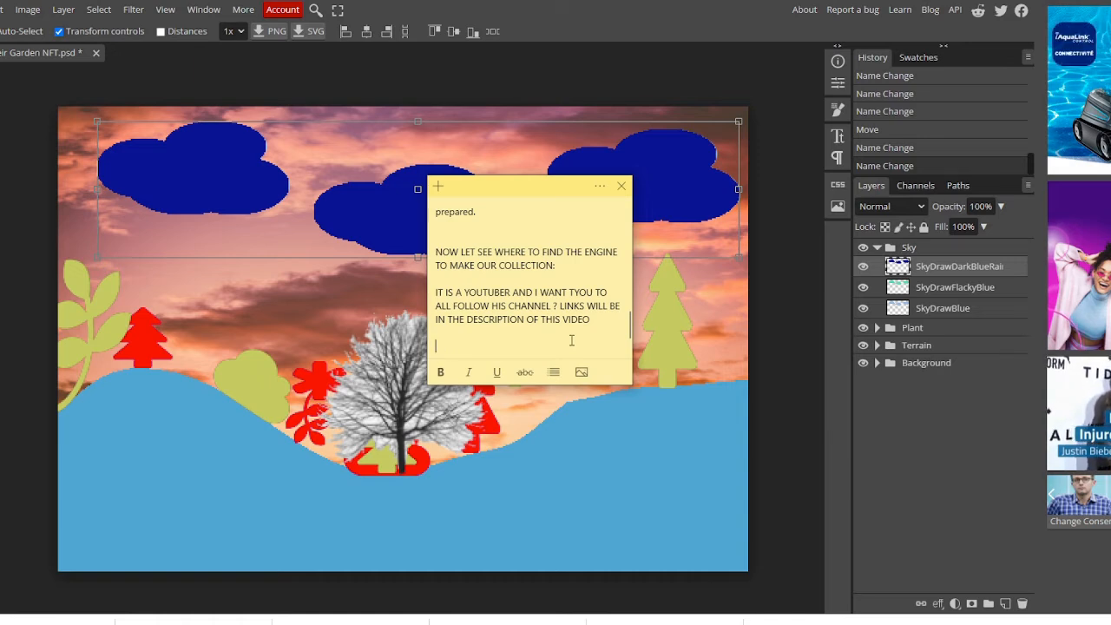
text(NOW LET C)
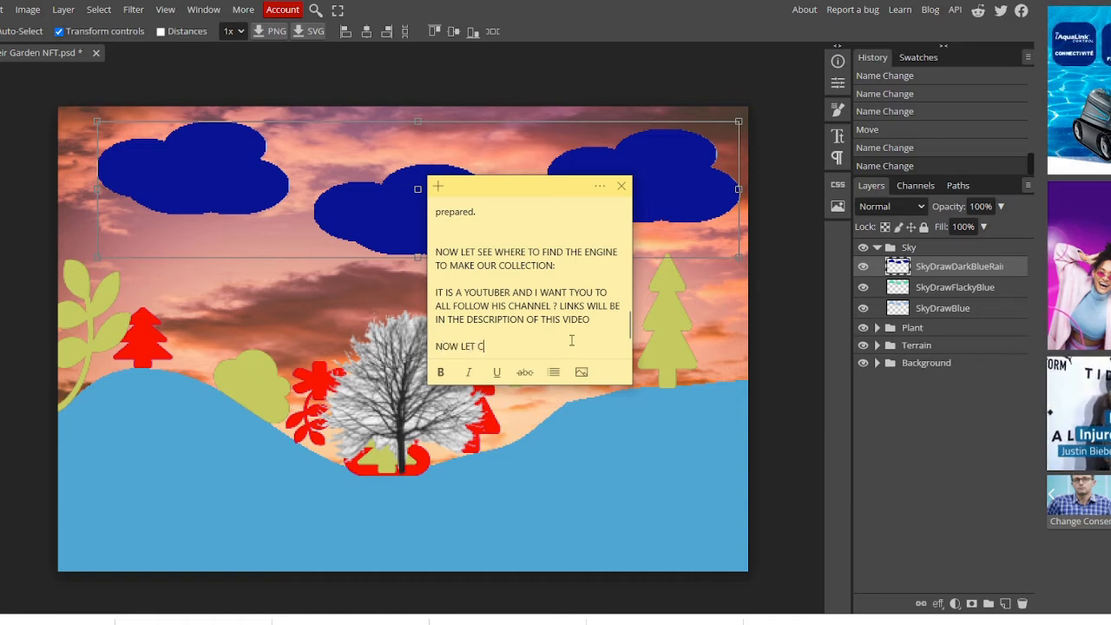
text(HECK THAT)
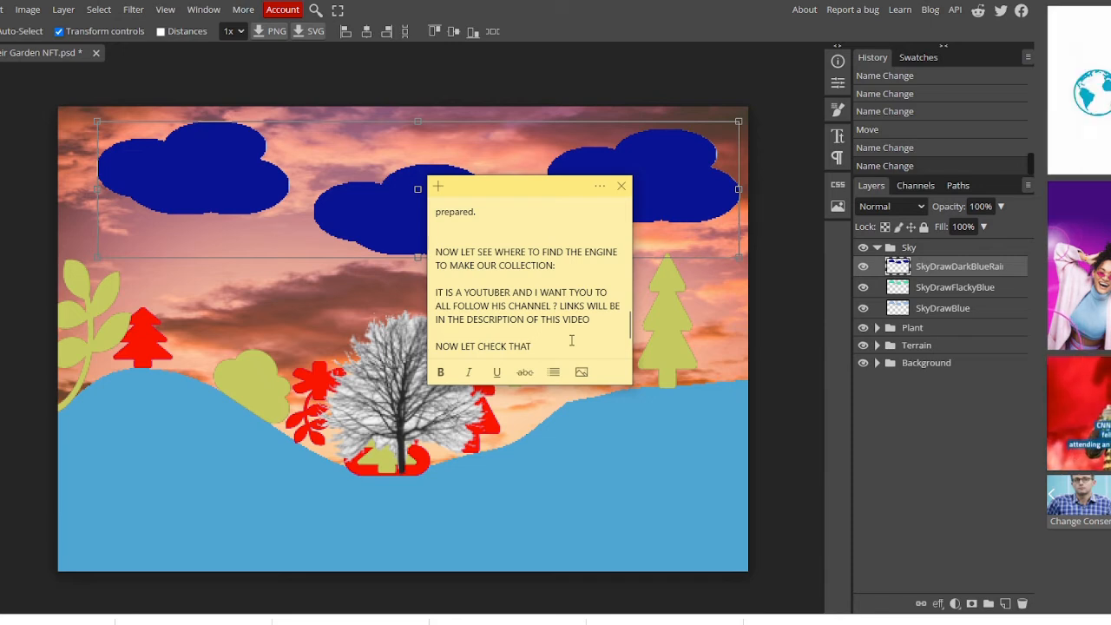
text(!!!!!!)
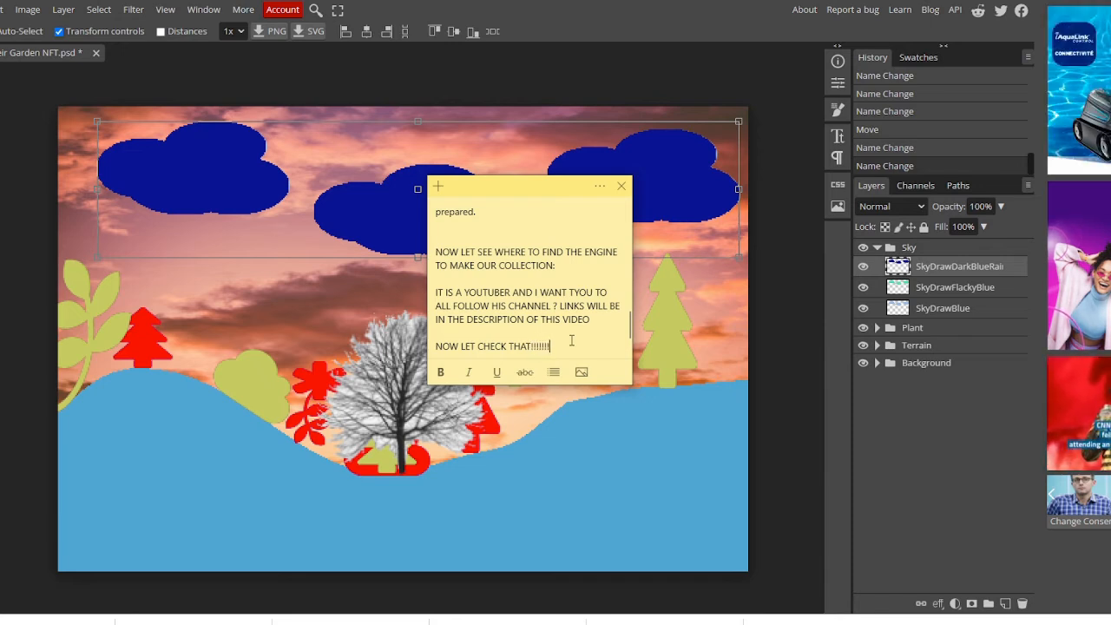
key(Return)
key(Return)
key(Return)
key(Return)
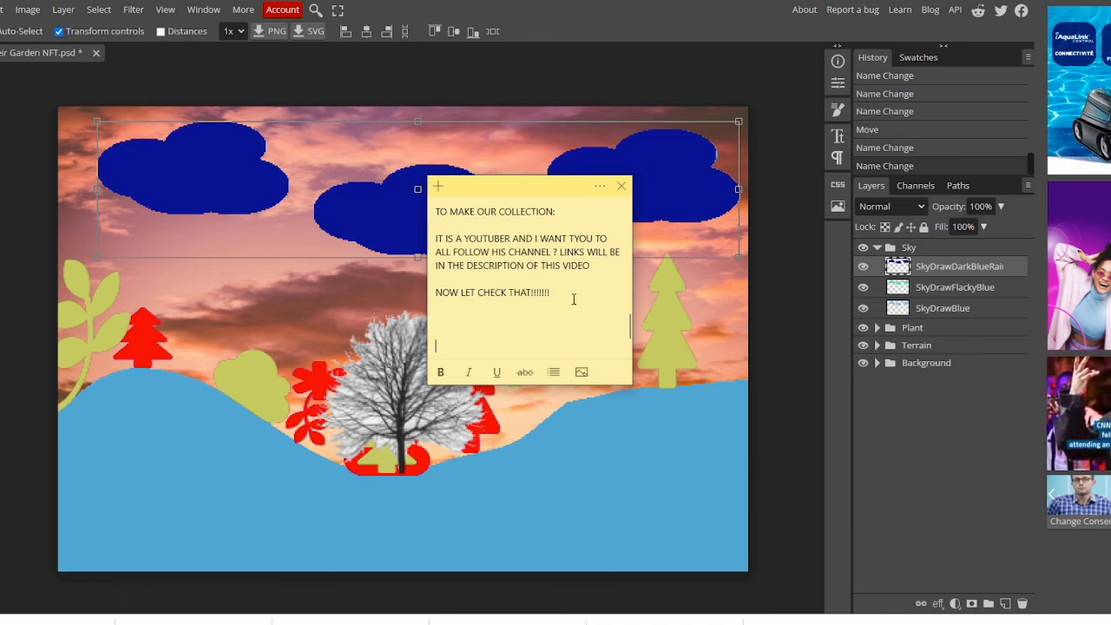
Step: Switch to the YouTube page of the NFT collection guide and enter "hashlips" in the search field
drag(572, 299, 372, 296)
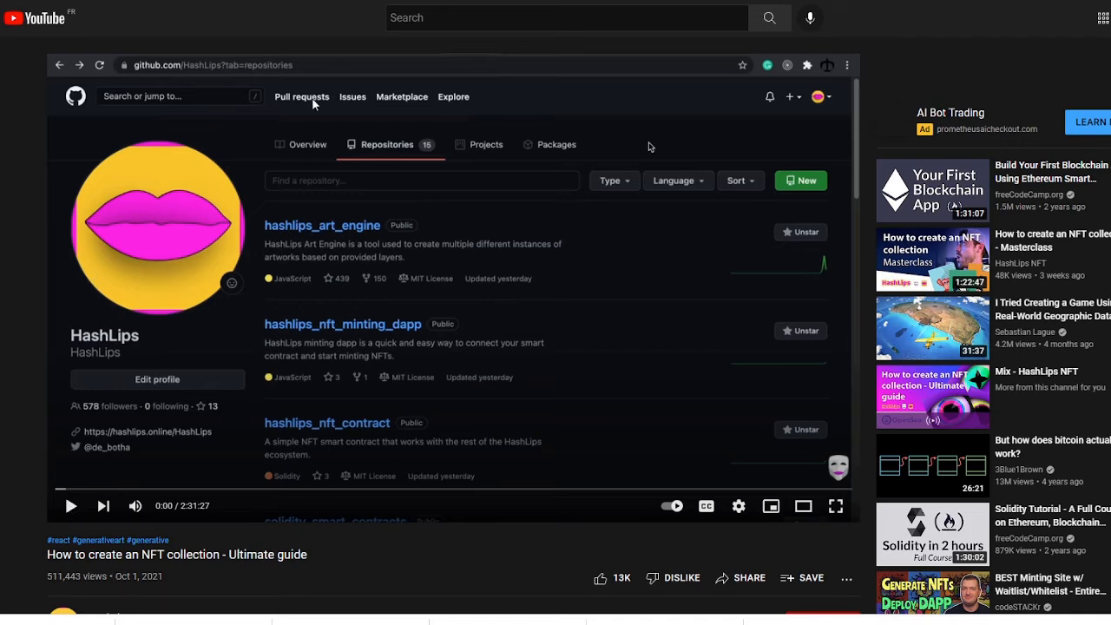
click(444, 19)
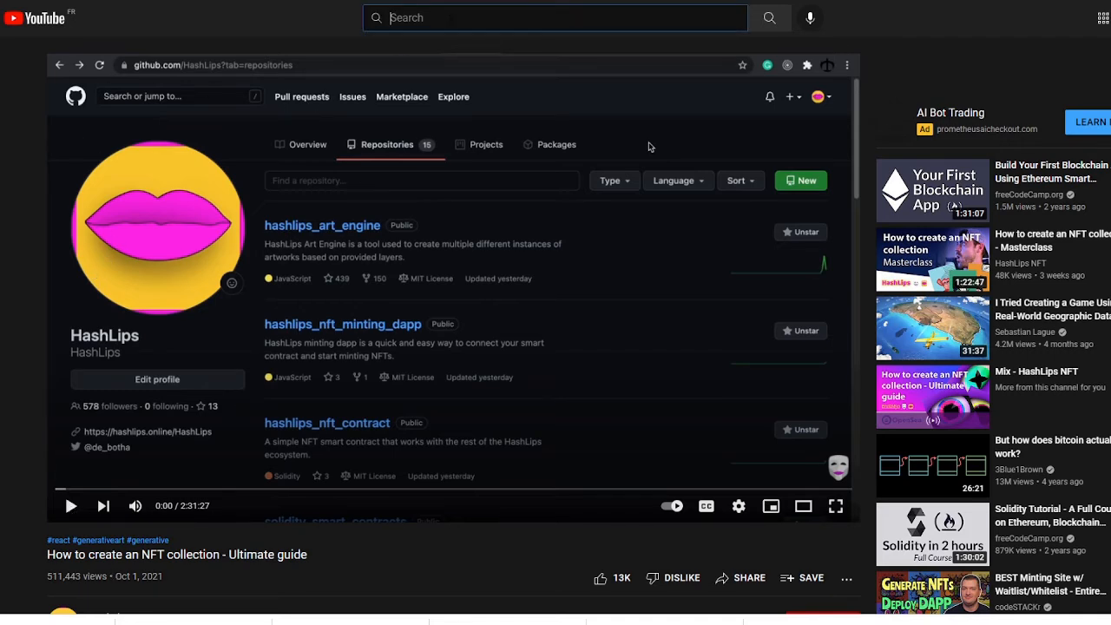
text(has)
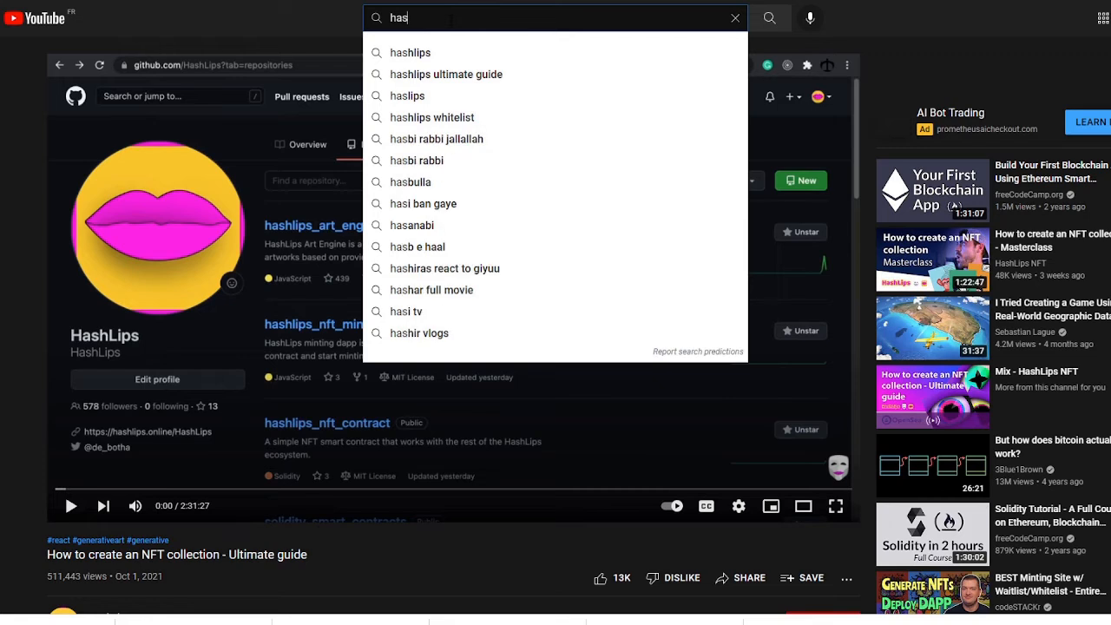
text(hlips)
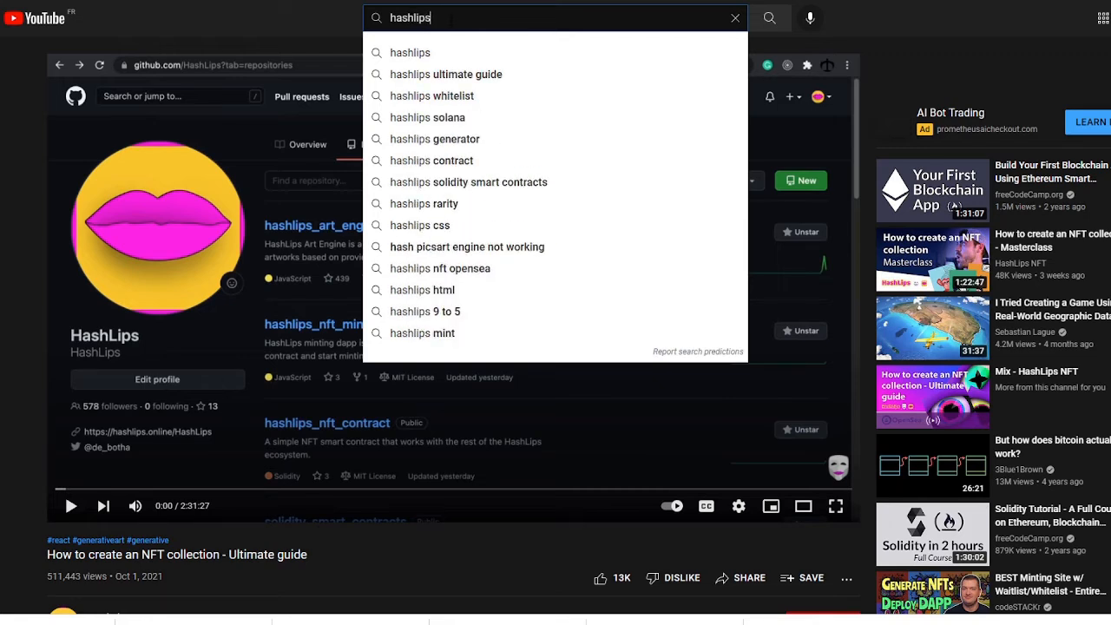
click(299, 41)
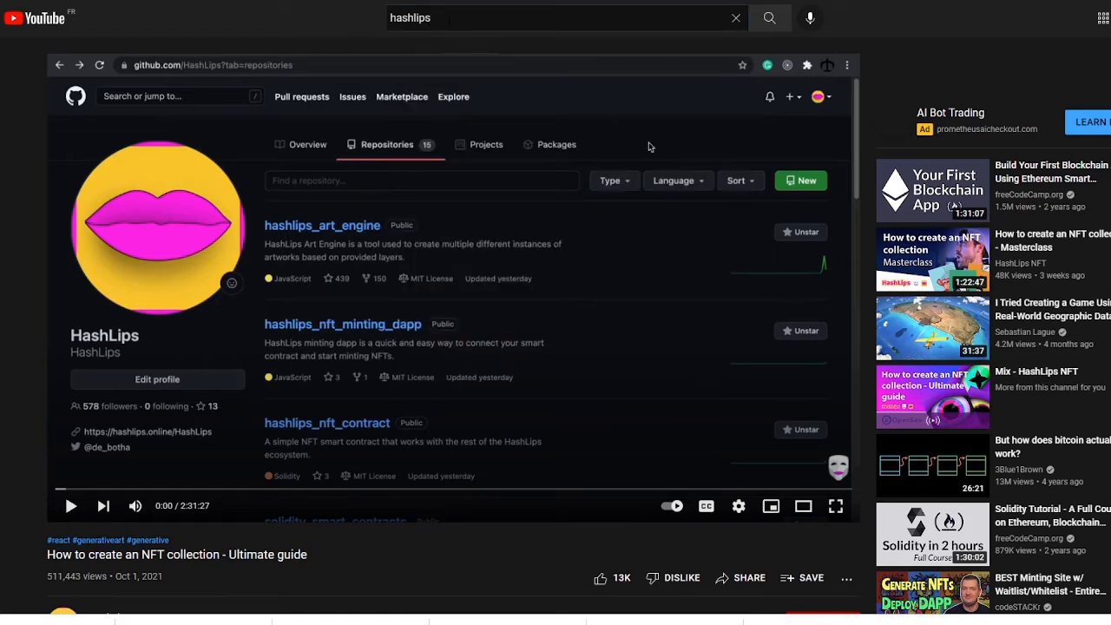
drag(448, 18, 340, 29)
click(340, 30)
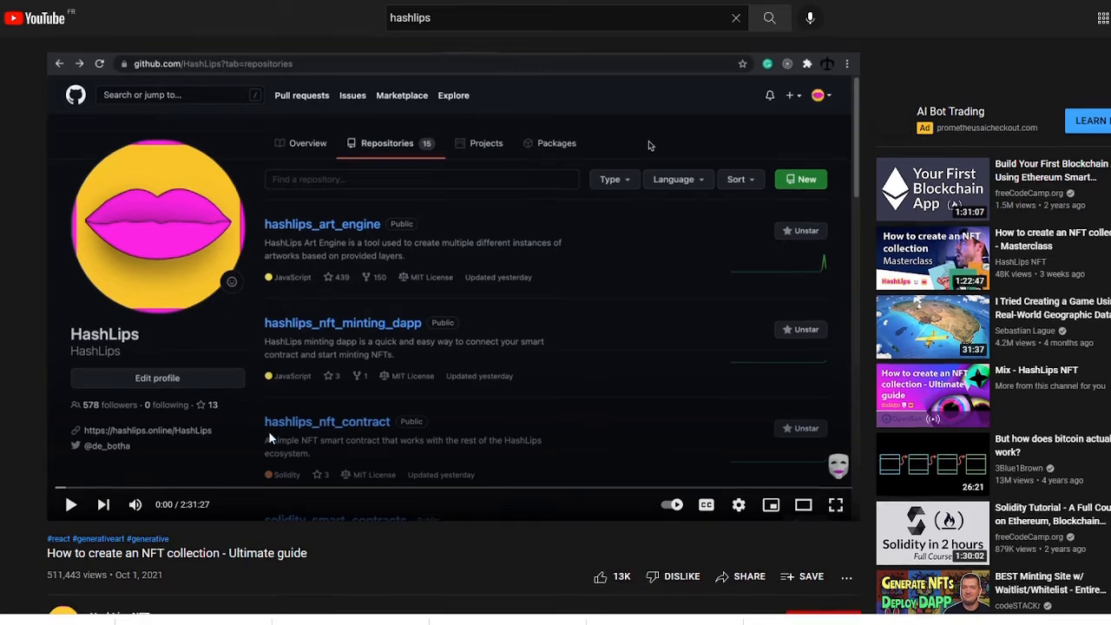
Step: Examine the video's title, channel name and description, including the GitHub repo links
scroll(268, 434, down, 1)
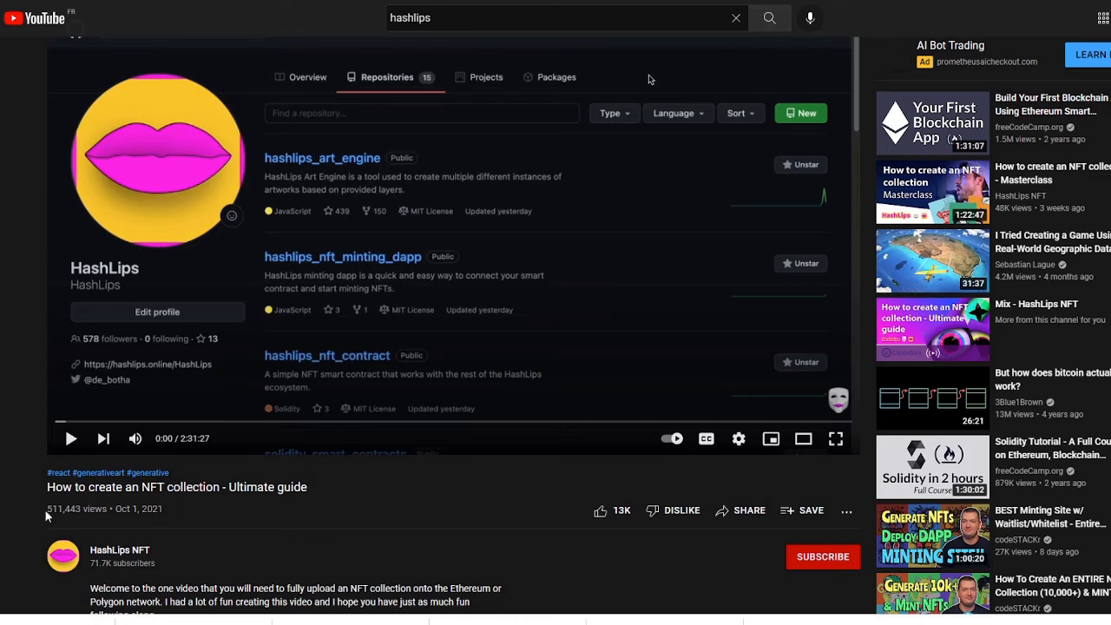
drag(46, 511, 31, 475)
click(177, 518)
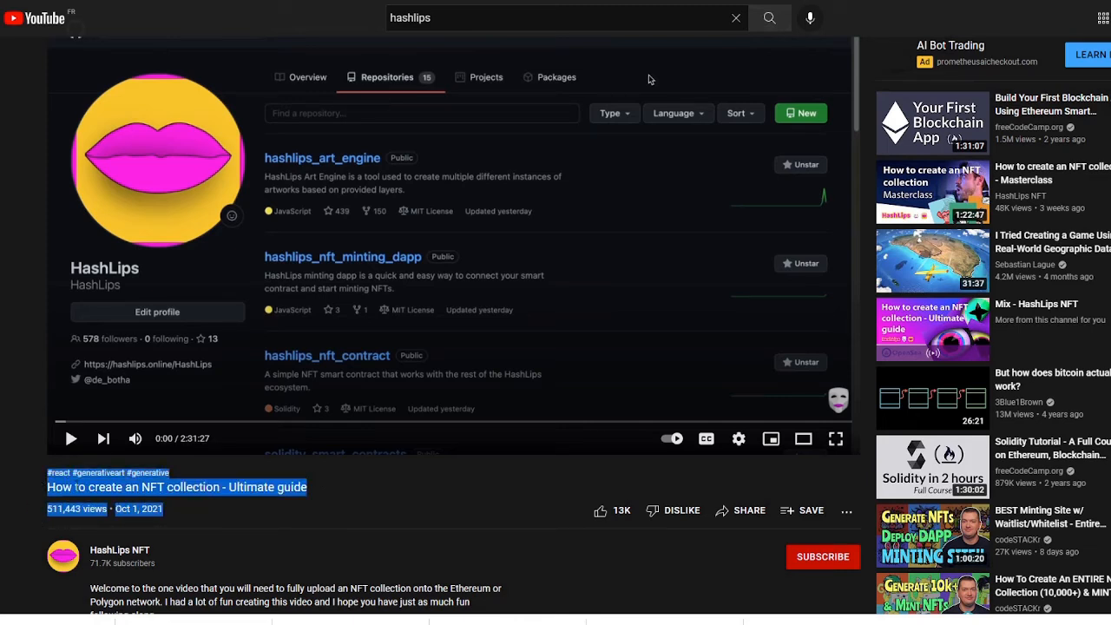
click(363, 498)
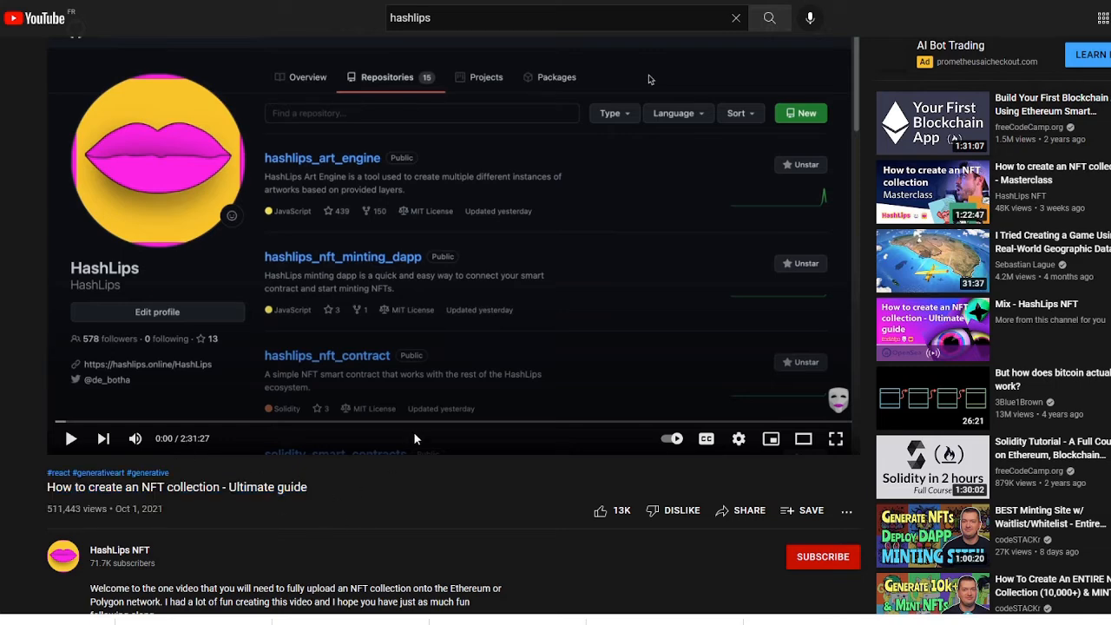
scroll(408, 338, down, 5)
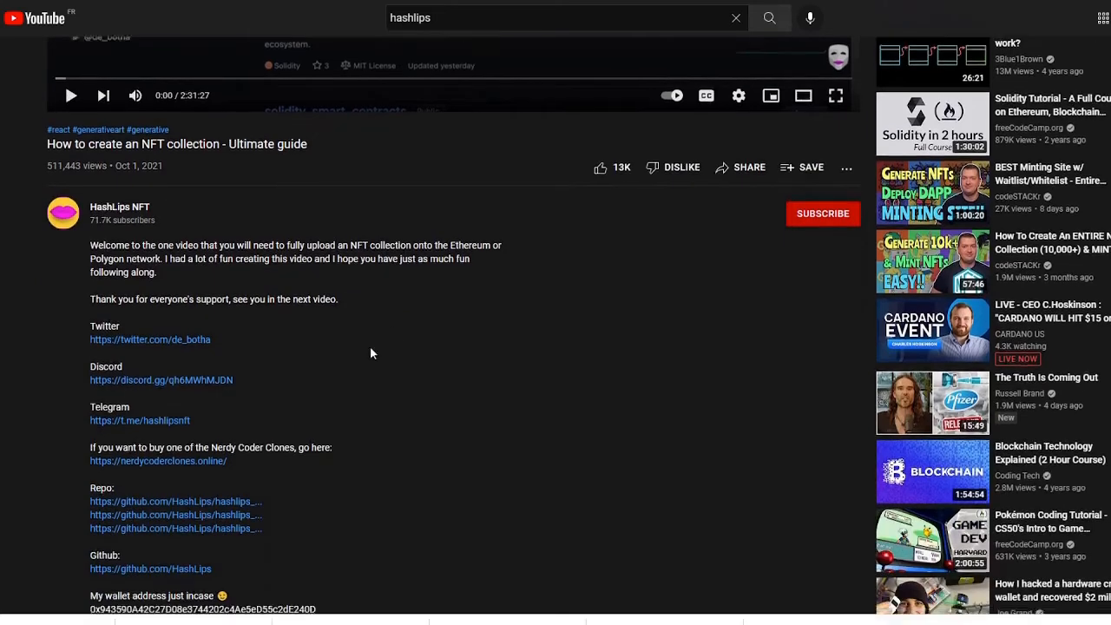
drag(260, 427, 89, 358)
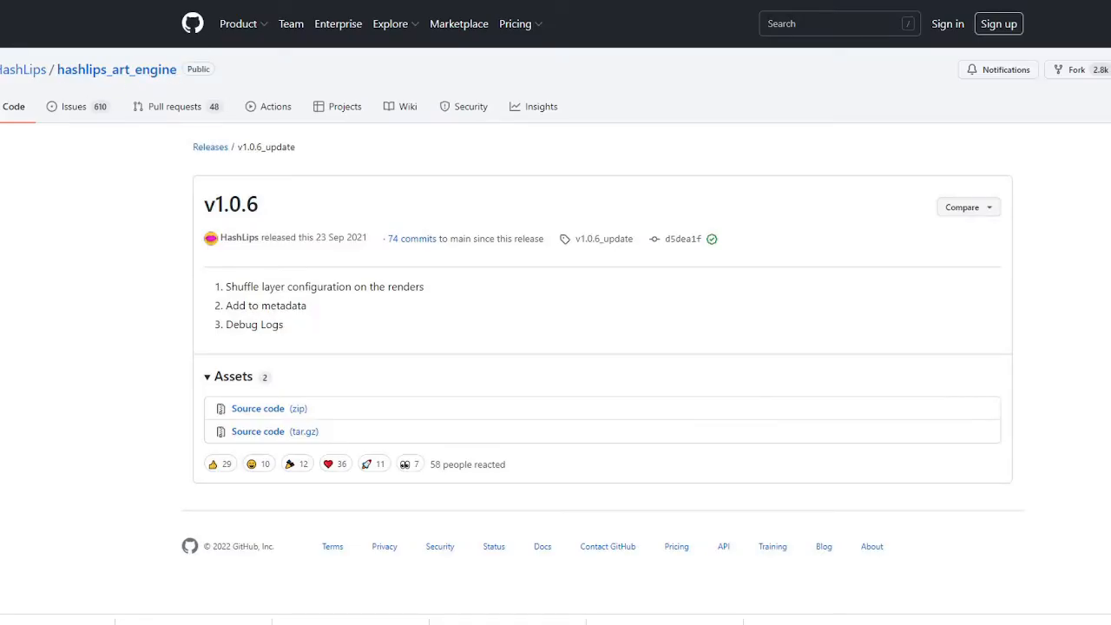
Step: Switch to GitHub, return to the hashlips_art_engine repository's main page, and look over its file list and releases
key(alt+Left)
key(alt+Left)
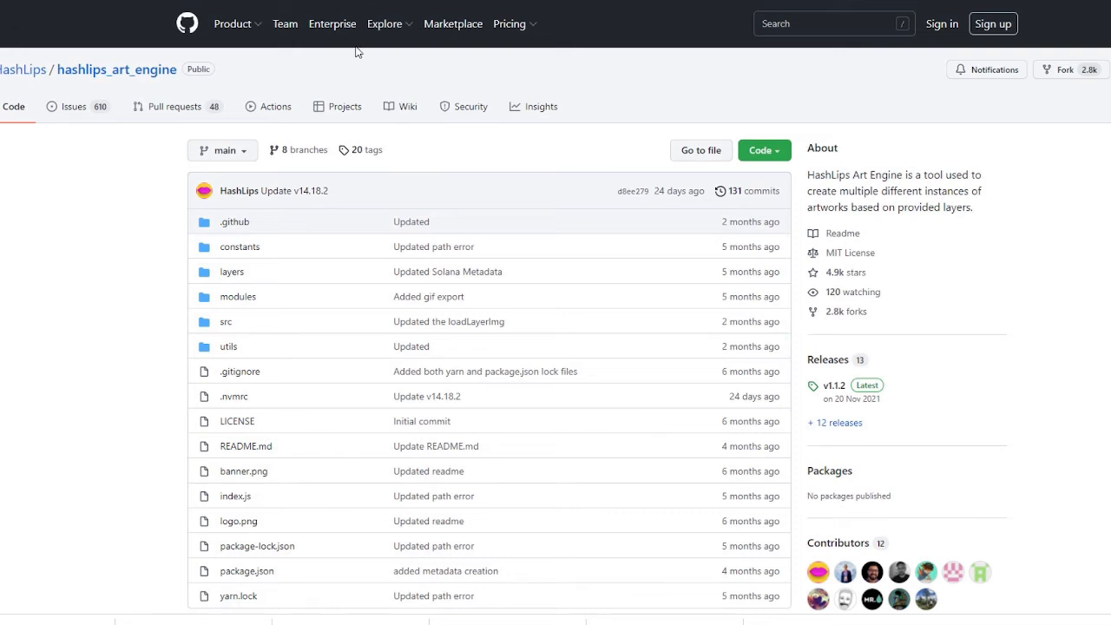
drag(212, 73, 2, 74)
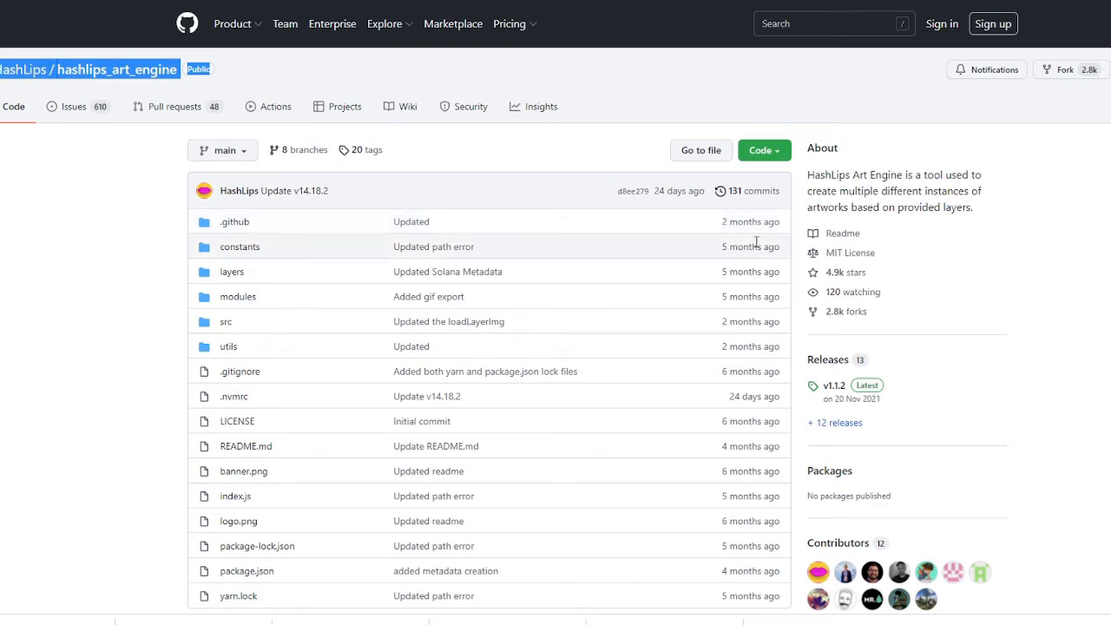
drag(908, 395, 830, 392)
scroll(147, 287, down, 8)
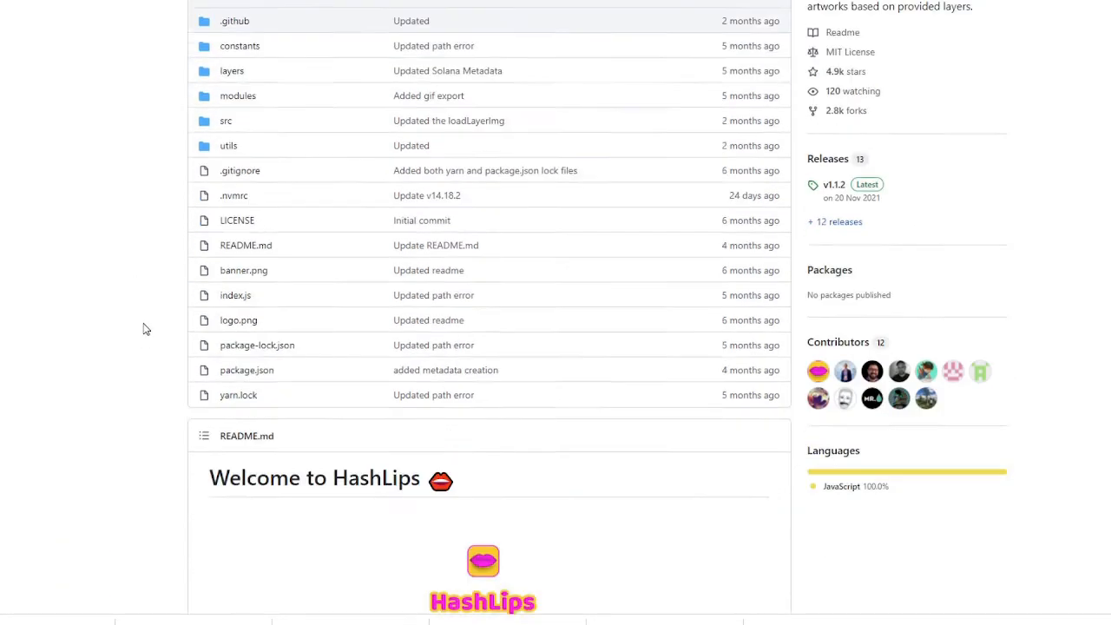
scroll(200, 260, up, 8)
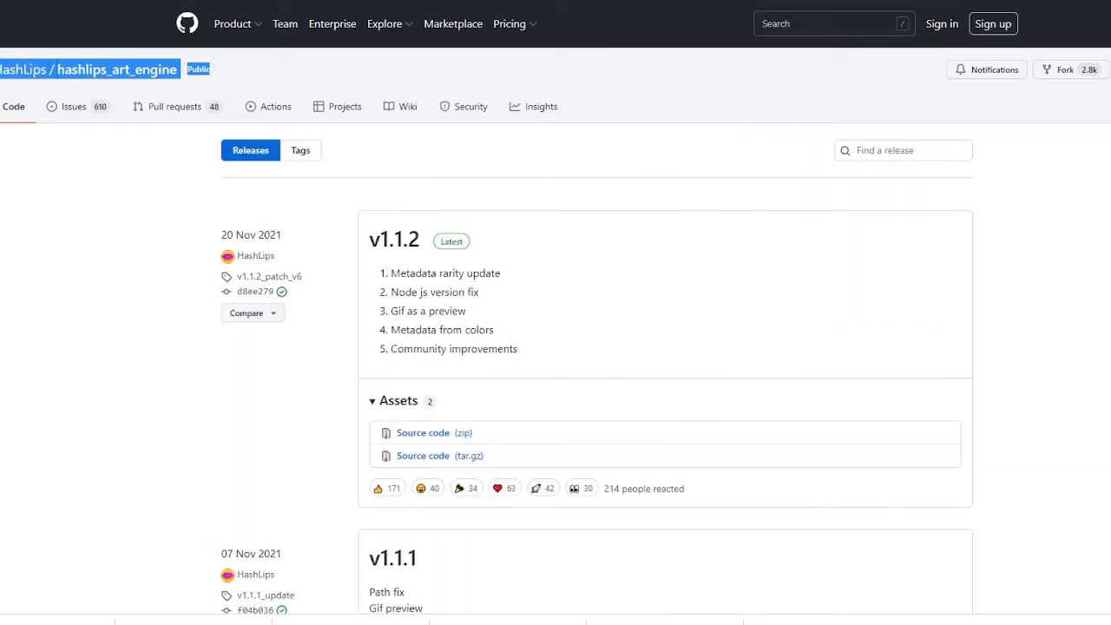
key(alt+Left)
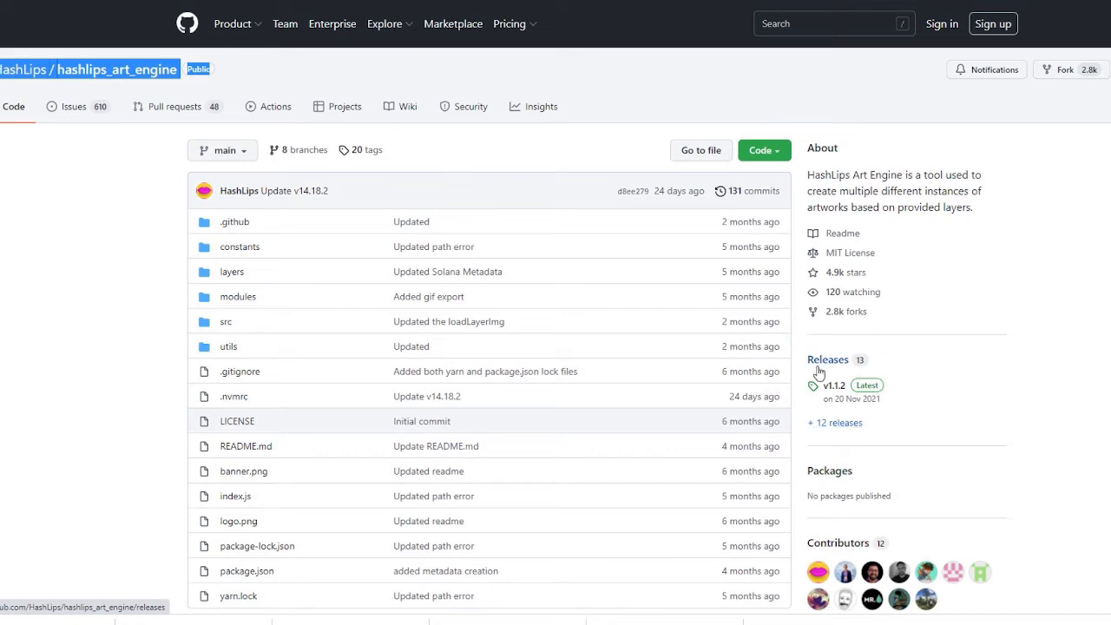
Step: Find version v1.0.6 in the repository's full list of releases and open its release page
click(835, 423)
scroll(510, 204, down, 1)
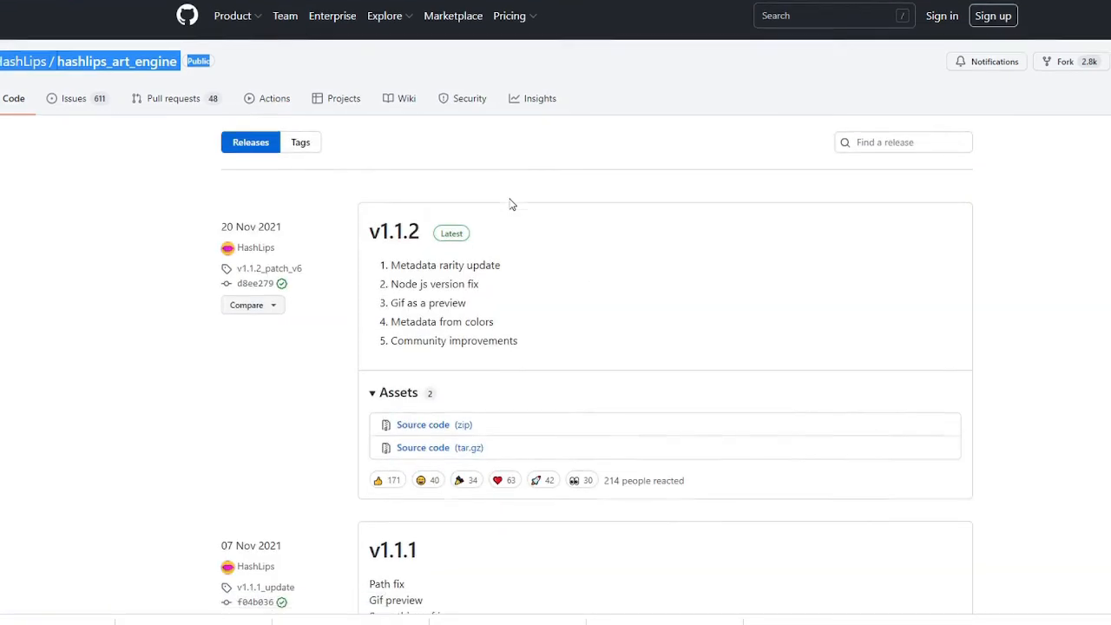
scroll(512, 208, down, 7)
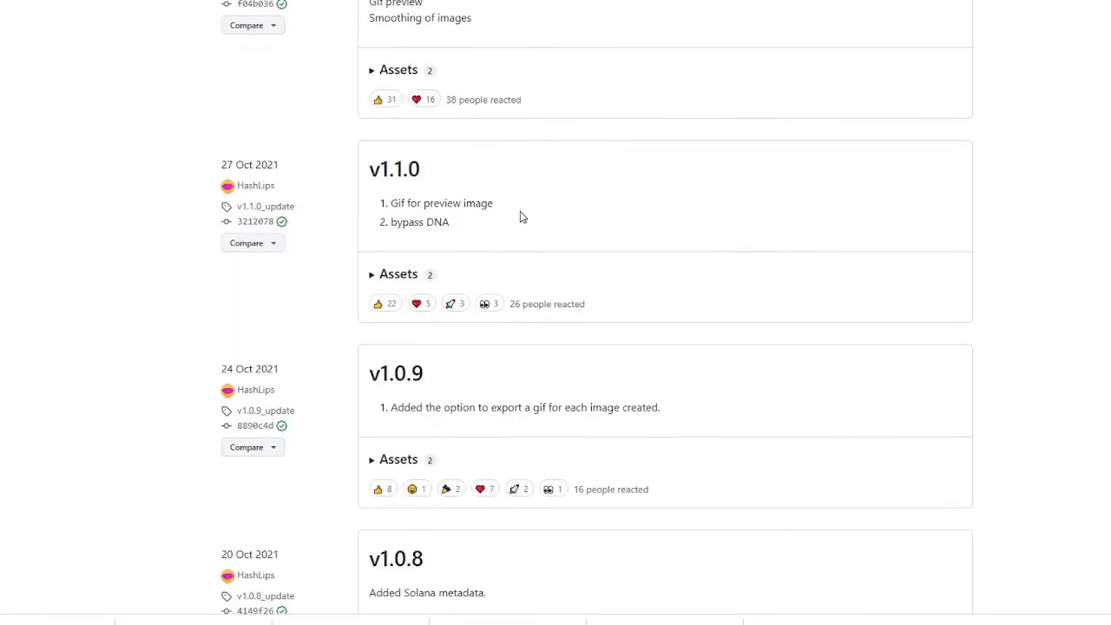
scroll(520, 217, down, 6)
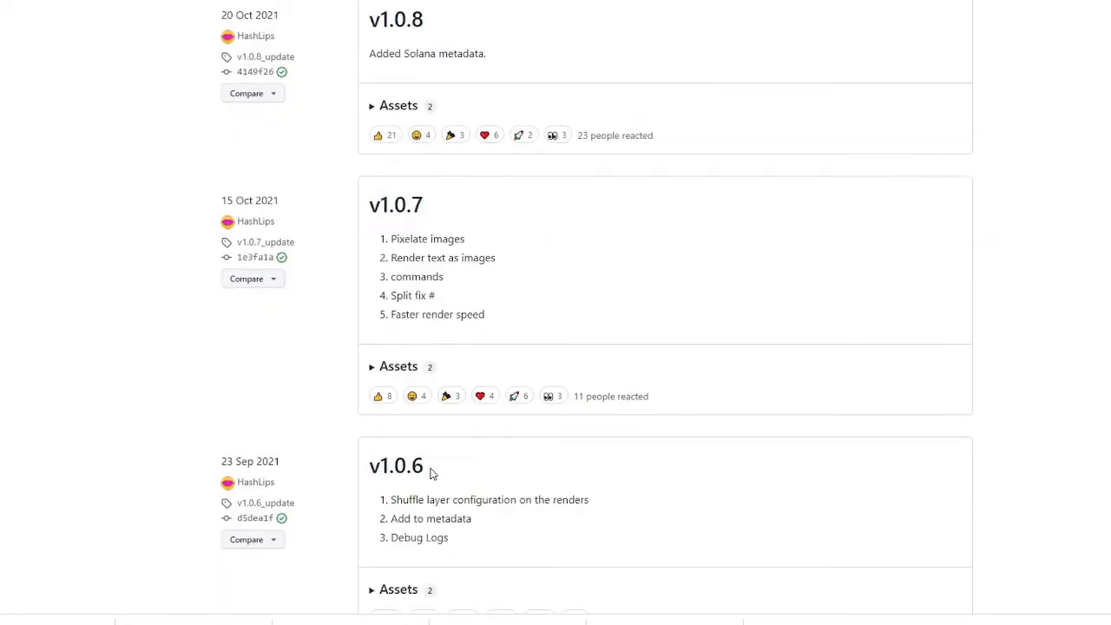
drag(431, 471, 369, 473)
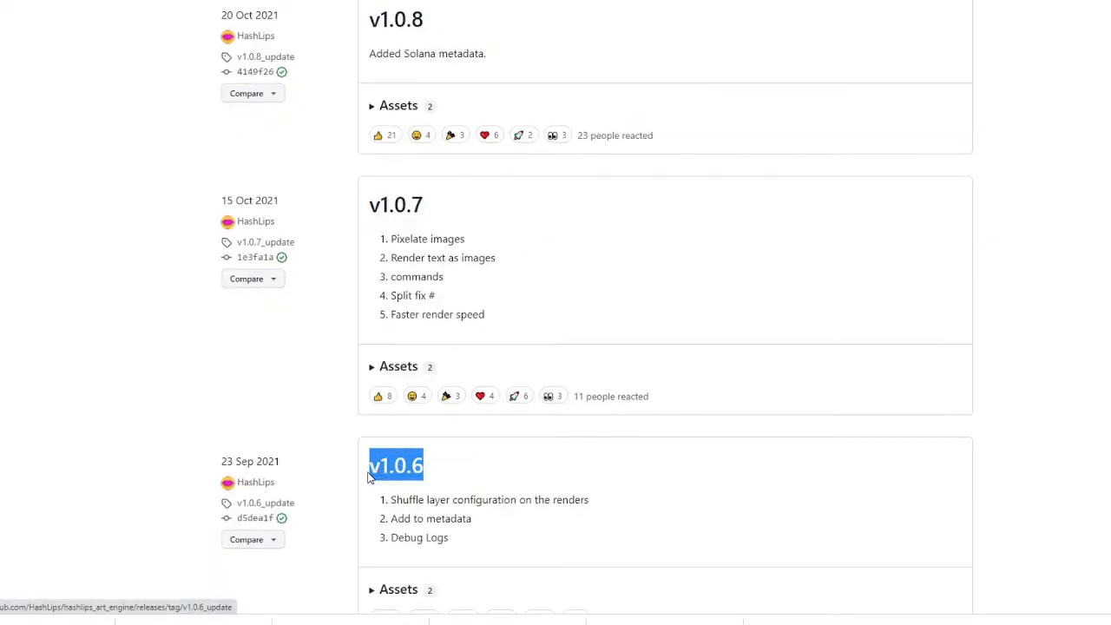
click(431, 465)
scroll(463, 466, down, 2)
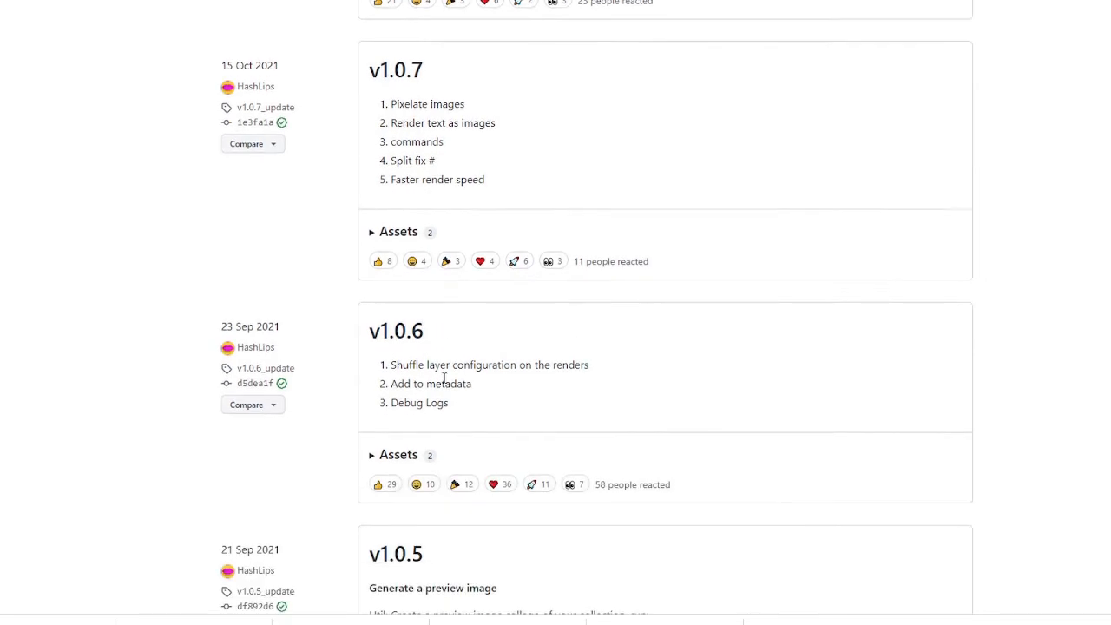
click(399, 332)
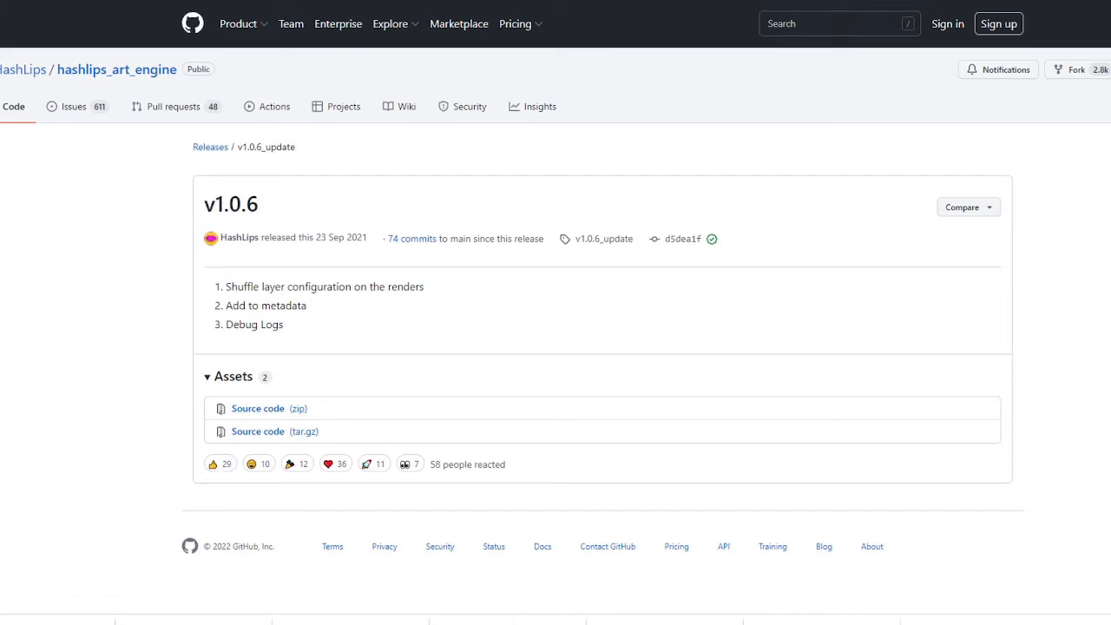
Step: Open the hashlips_art_engine main page and highlight the git clone command in the README's Installation section
click(87, 72)
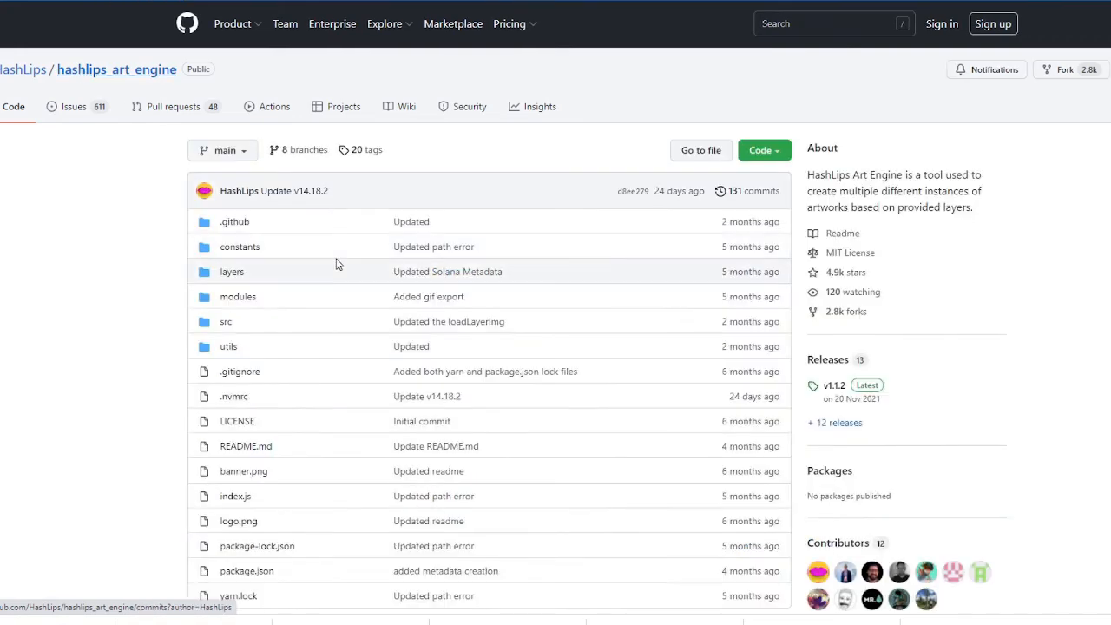
scroll(153, 264, down, 1)
scroll(152, 264, down, 12)
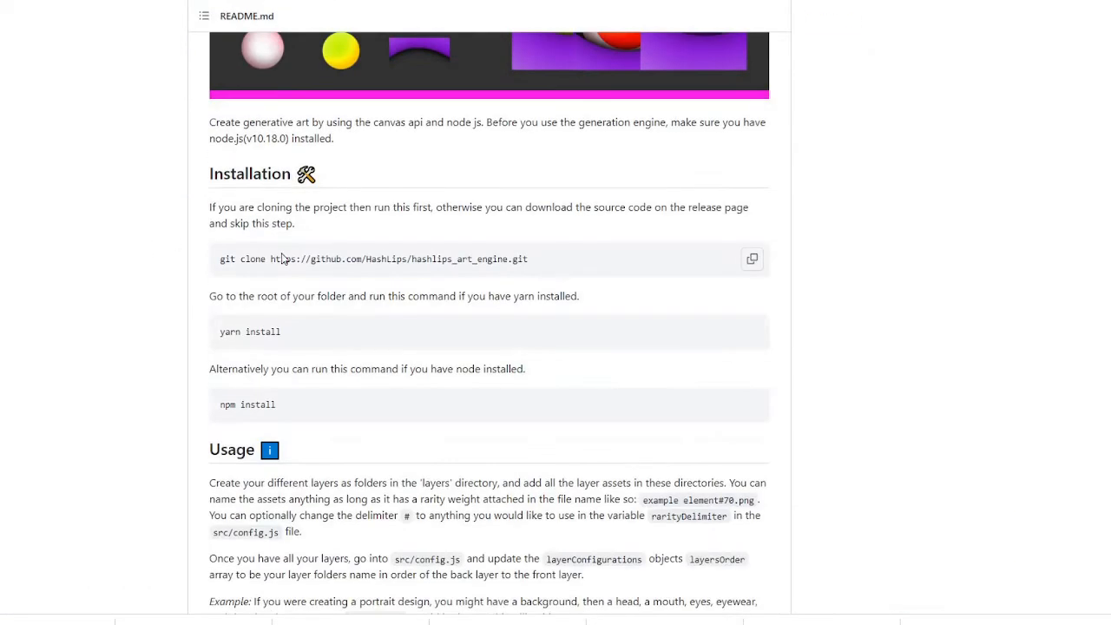
mouse_move(545, 263)
mouse_down()
mouse_move(341, 278)
mouse_move(177, 261)
mouse_up()
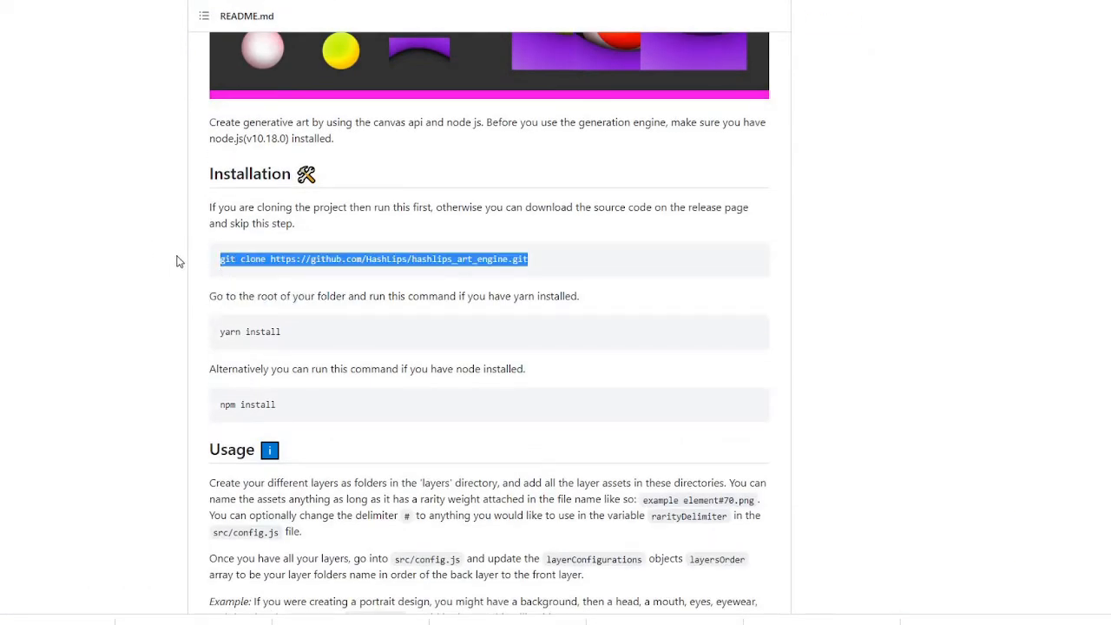
Step: Highlight the yarn install command and the alternative npm install command in the README's Installation section
drag(281, 334, 218, 344)
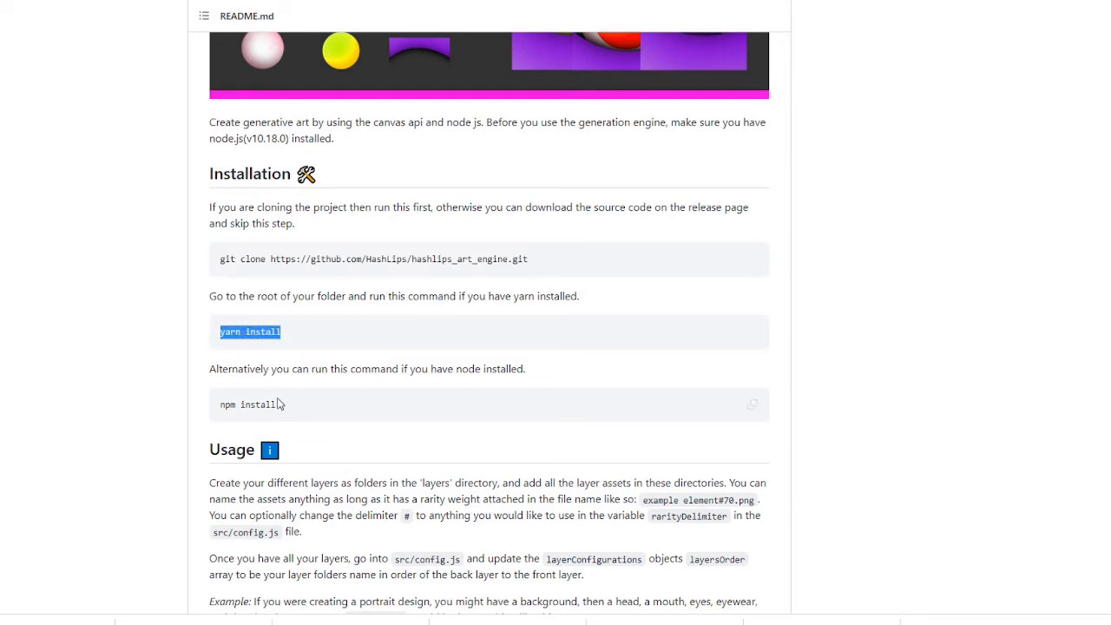
drag(279, 404, 219, 410)
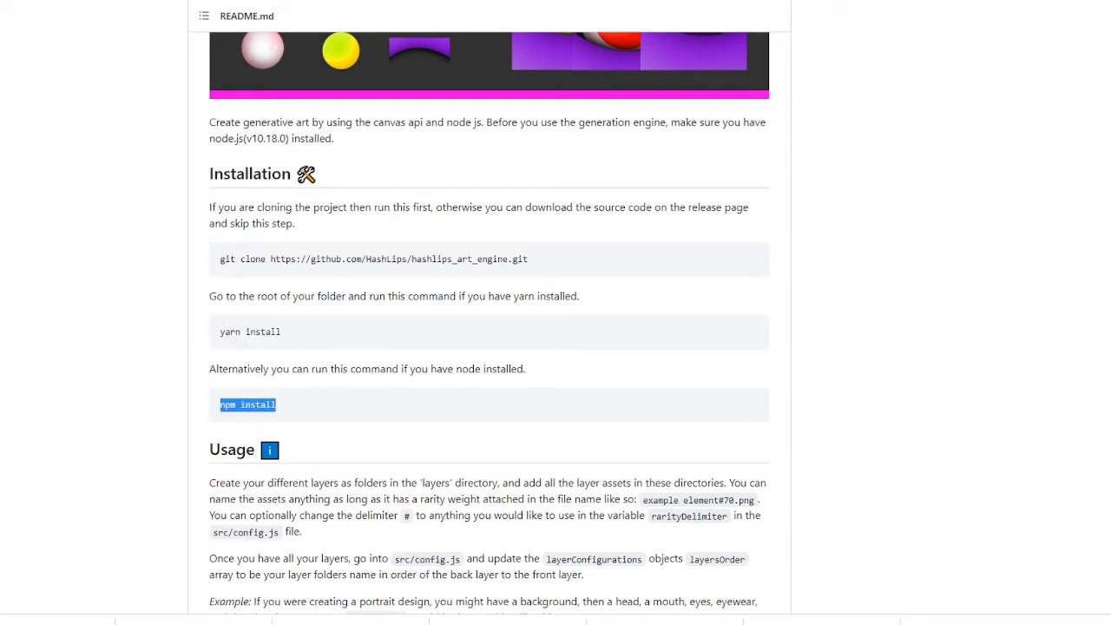
Step: Switch to the sticky note and add "YOU NEED NODEJS, YARN and NPM which comes with NODEJS normally: ALL Installed!" below the existing text
mouse_move(338, 623)
click(371, 591)
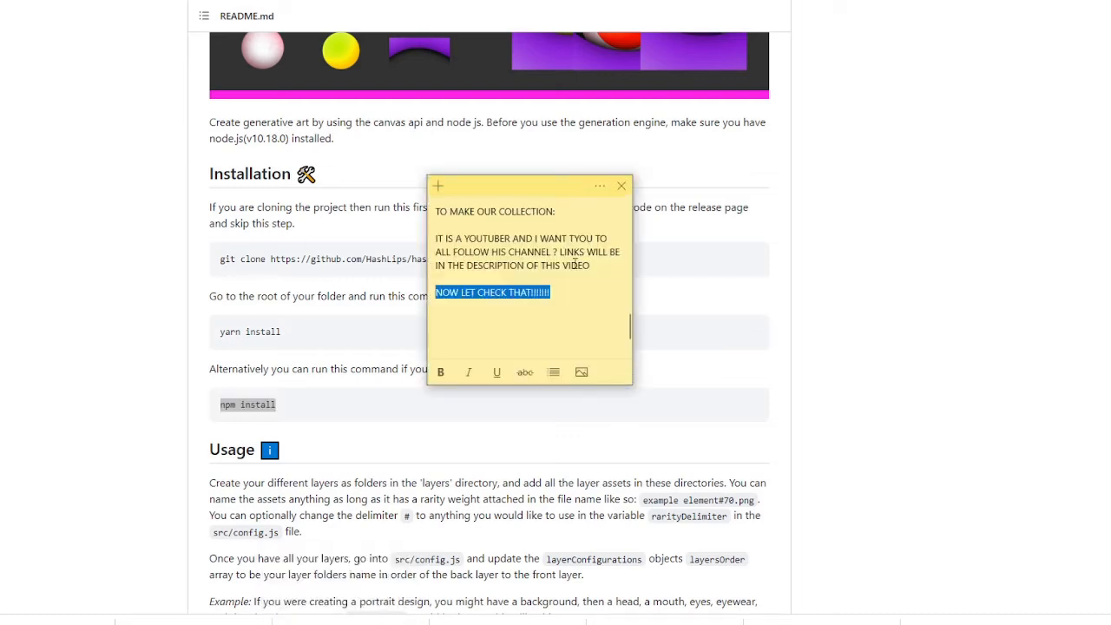
click(570, 299)
key(Return)
key(Return)
text(YO)
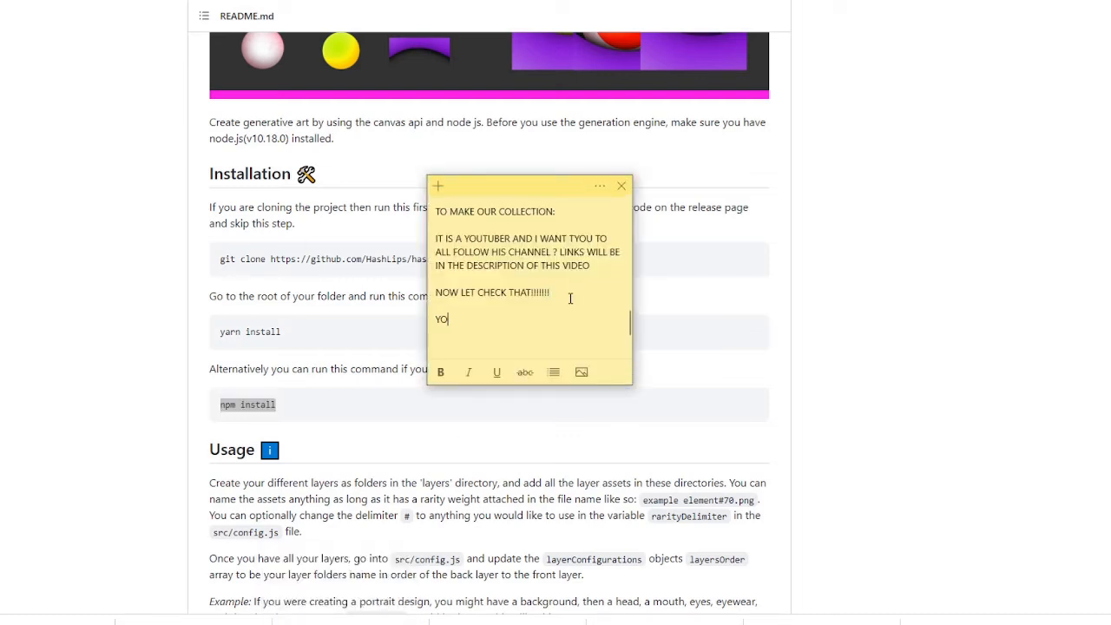
text(U NEED NODEJS, YARN and NPM WH)
key(BackSpace)
key(BackSpace)
key(BackSpace)
key(BackSpace)
key(BackSpace)
key(BackSpace)
text(which comes with)
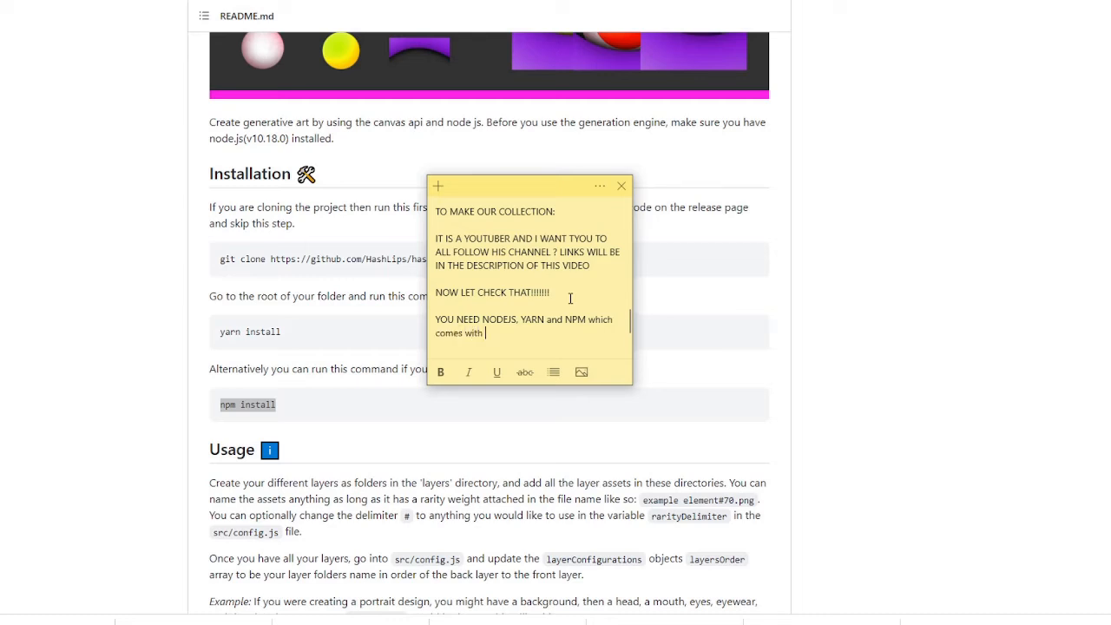
text(NODEJS normally: ALL Installed!)
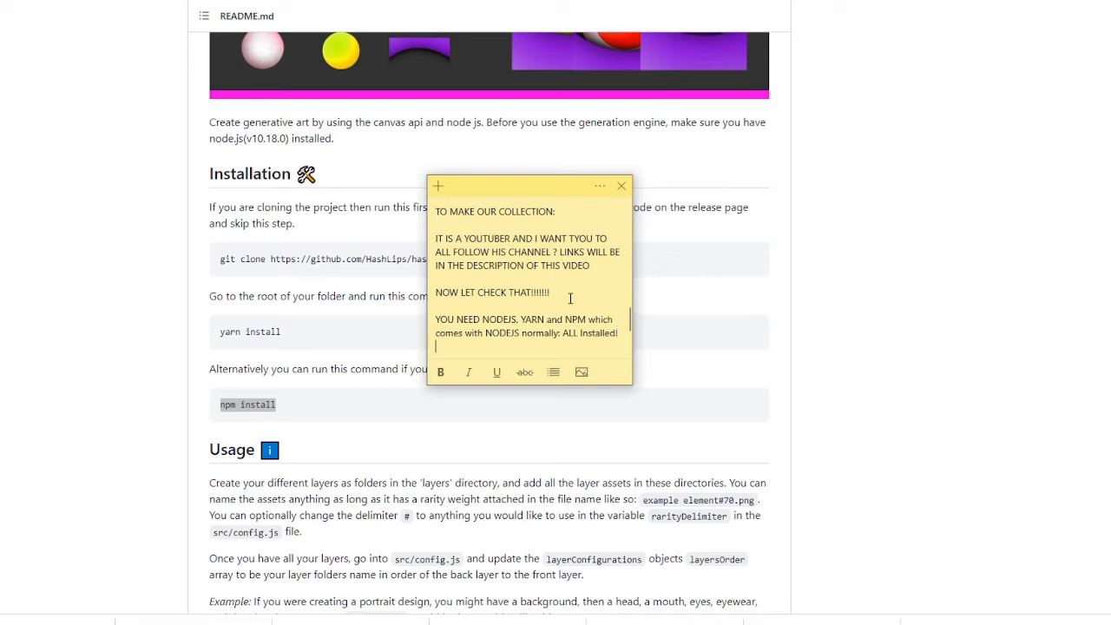
Step: Add the paragraph "You need to google if you find some errors and overcome the challenges" to the note
key(Return)
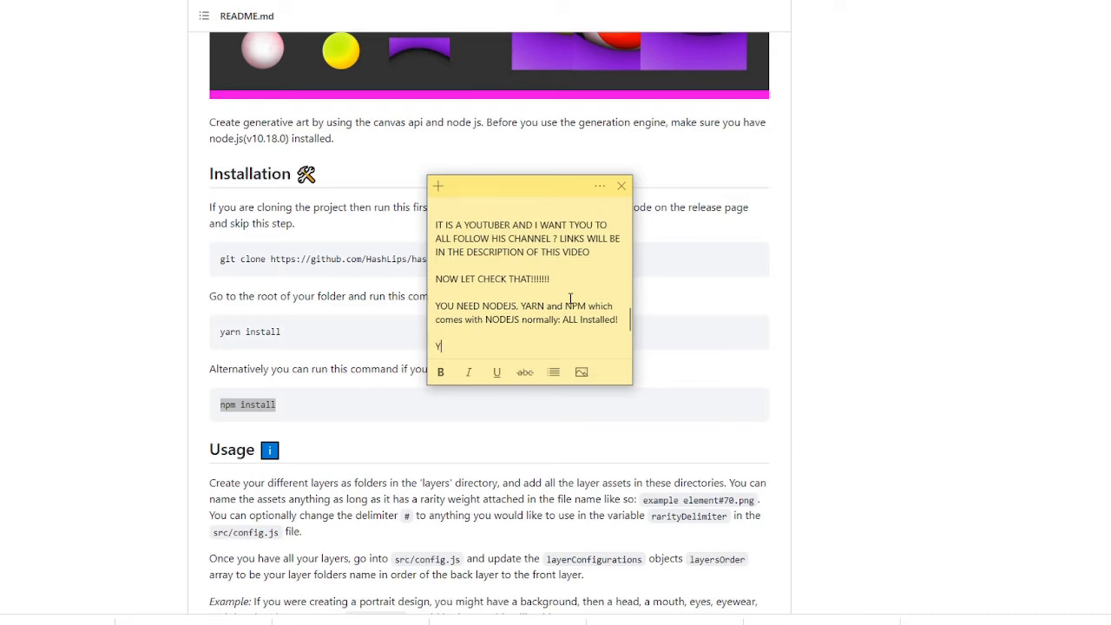
text(You need to google if you fi)
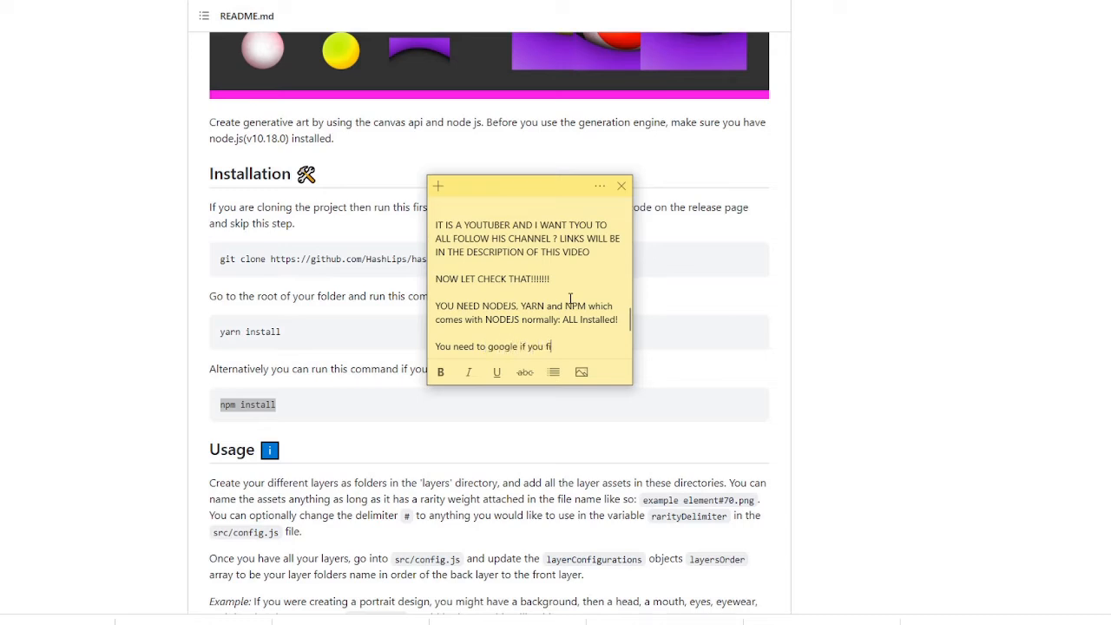
text(nd some errors and)
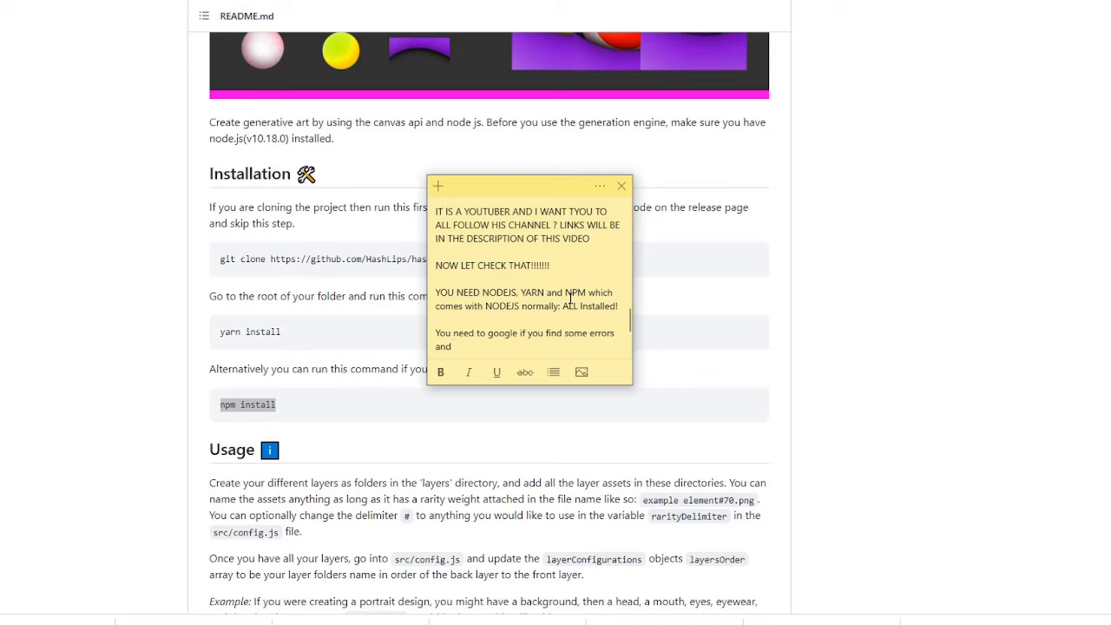
text(overcome the challenges)
key(Return)
key(Return)
key(Return)
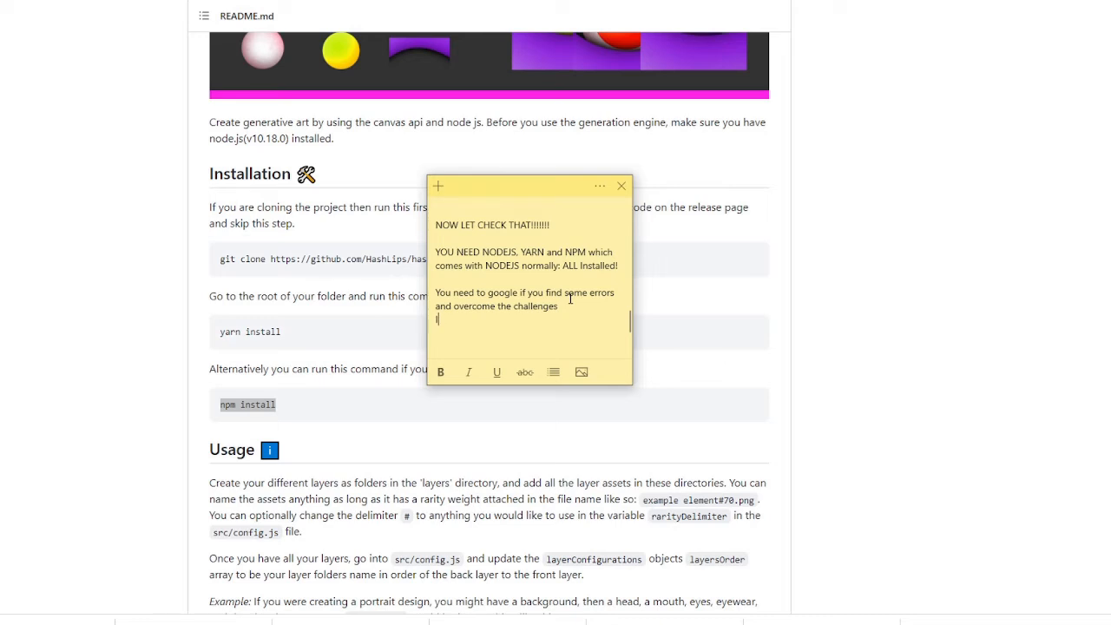
Step: Finish the note with the line "I could make it, therefore you will as well!"
text(I could mak)
text(e it, so you)
key(BackSpace)
key(BackSpace)
key(BackSpace)
text(therefore you will)
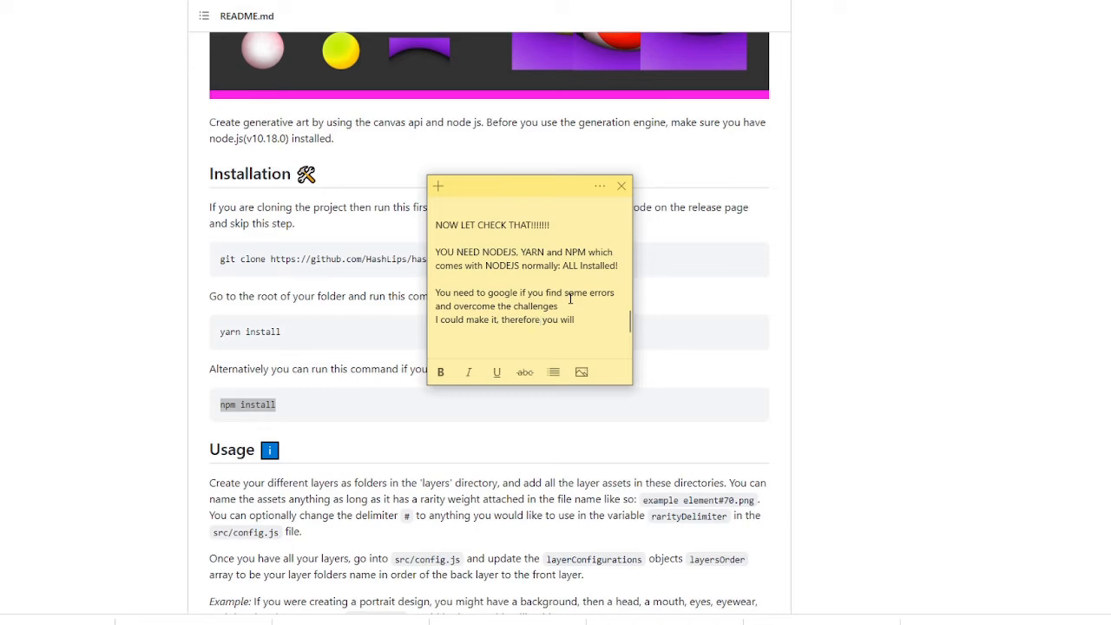
click(586, 315)
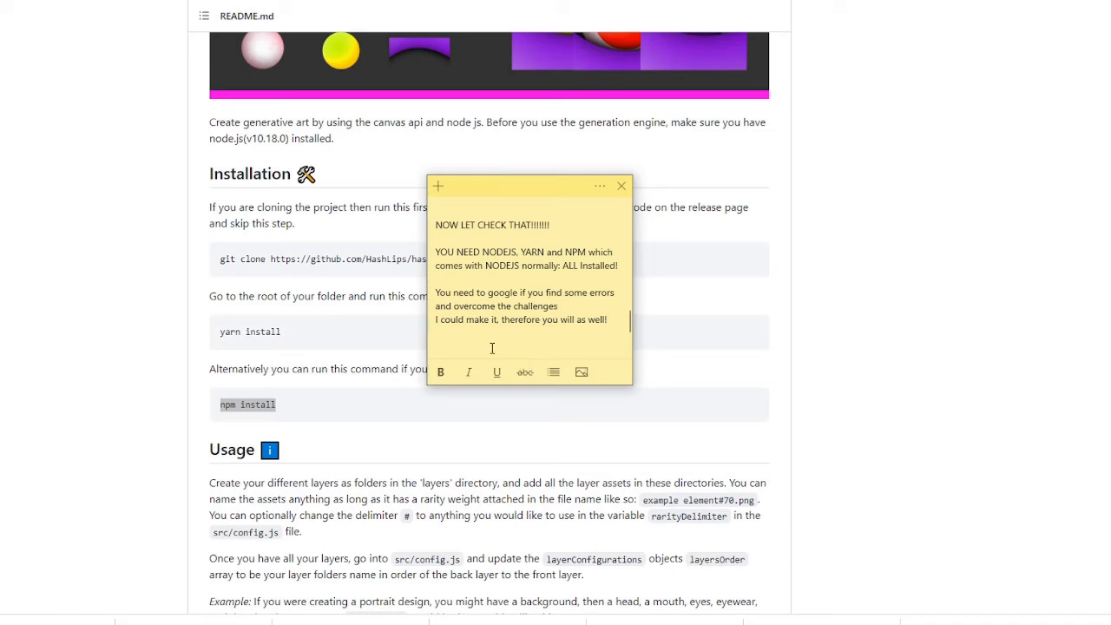
Step: Return to the README on GitHub and point out the yarn and npm install commands again
drag(341, 482, 345, 471)
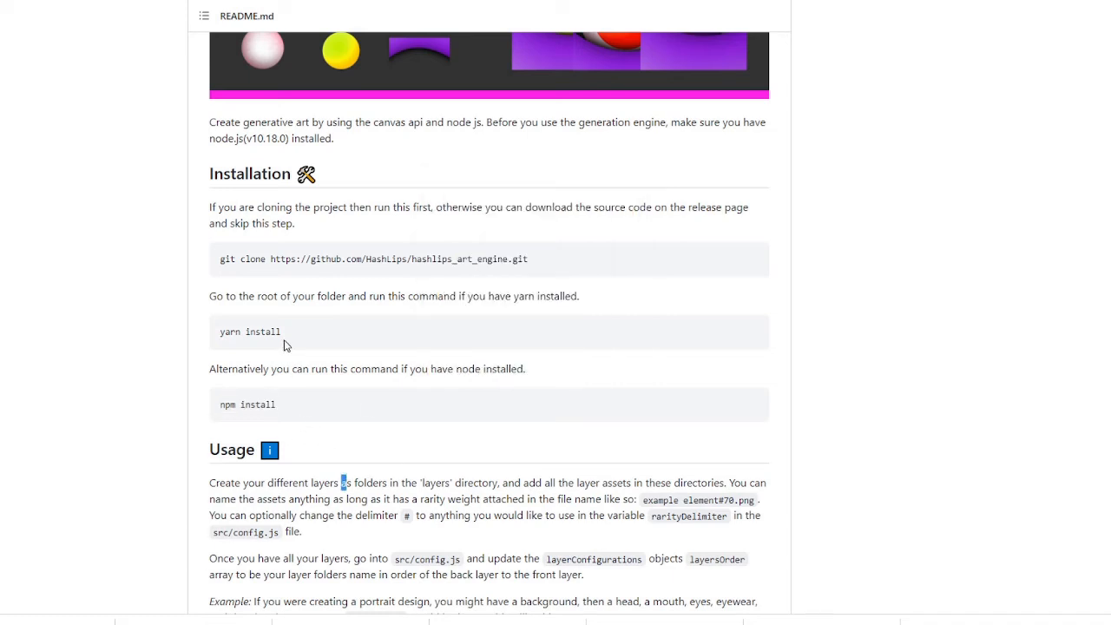
drag(285, 338, 215, 333)
drag(283, 402, 222, 403)
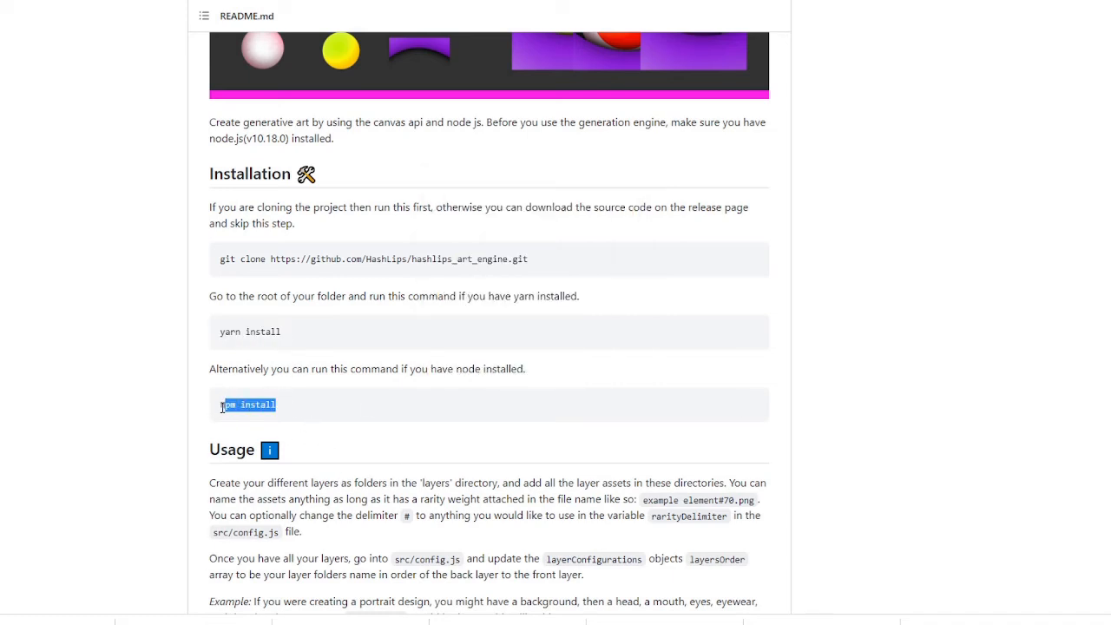
Step: Examine the Usage section, highlighting src/config.js, the # delimiter in the example file name and the first layerConfigurations example
scroll(390, 428, down, 3)
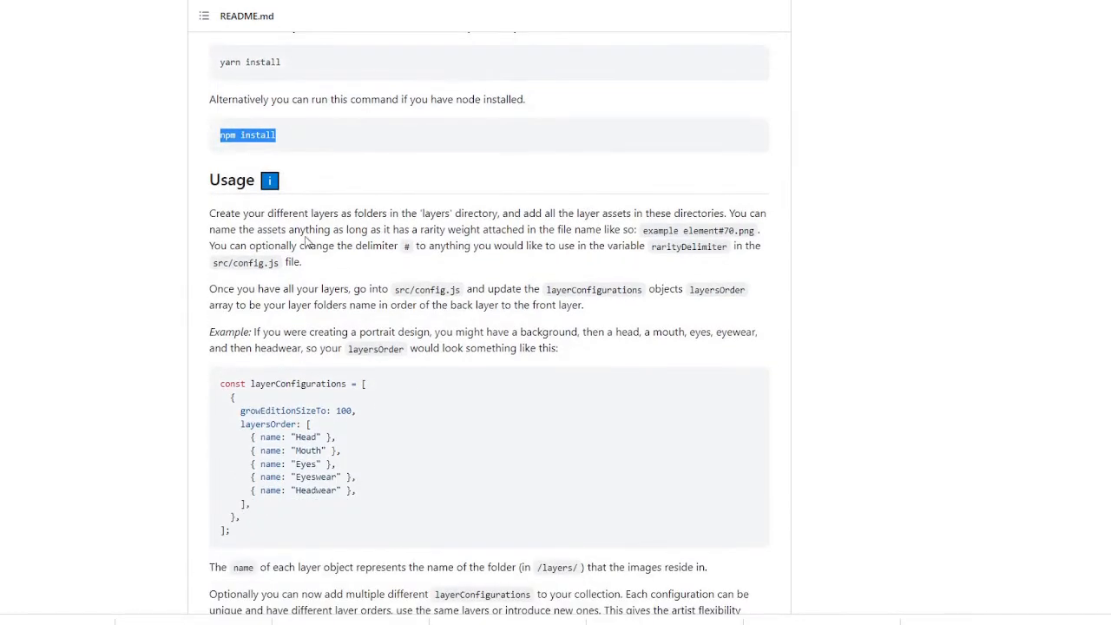
scroll(330, 227, down, 2)
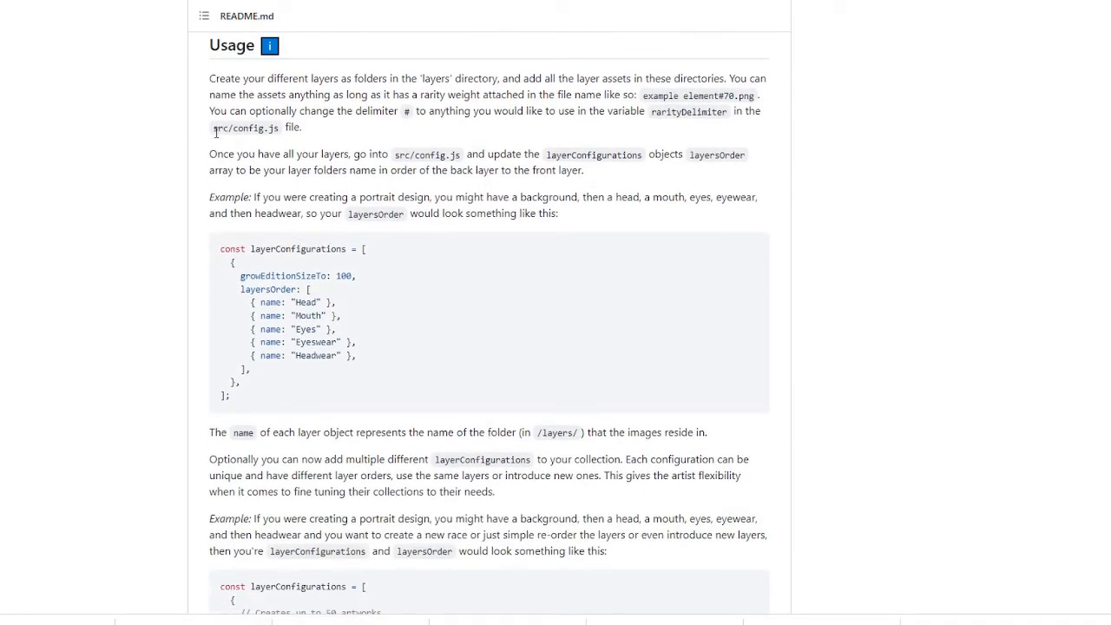
drag(214, 128, 282, 130)
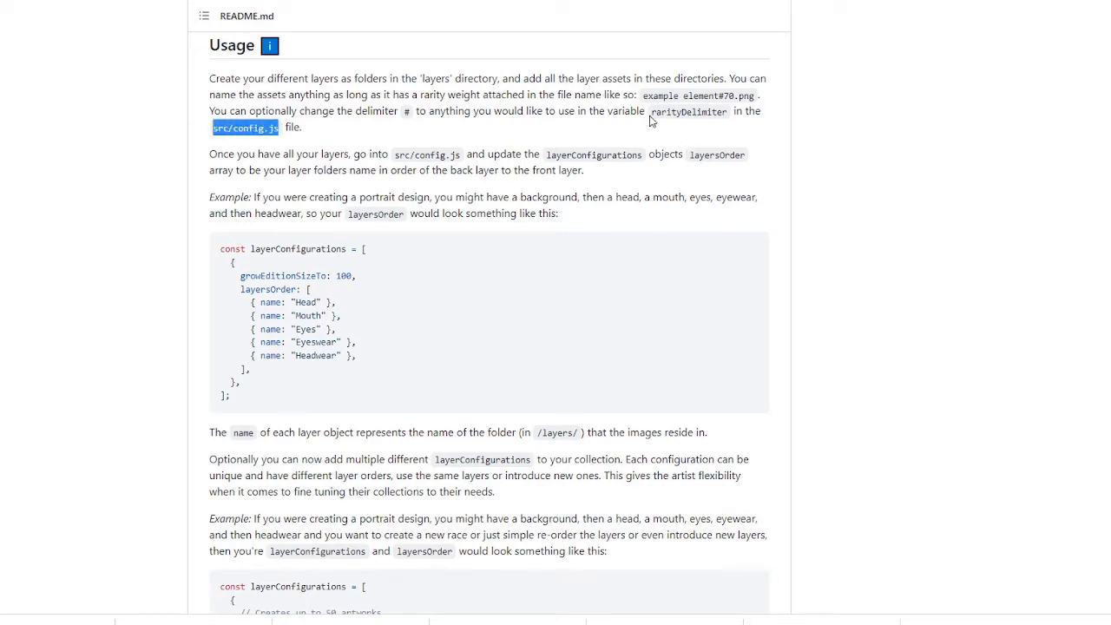
drag(651, 117, 720, 96)
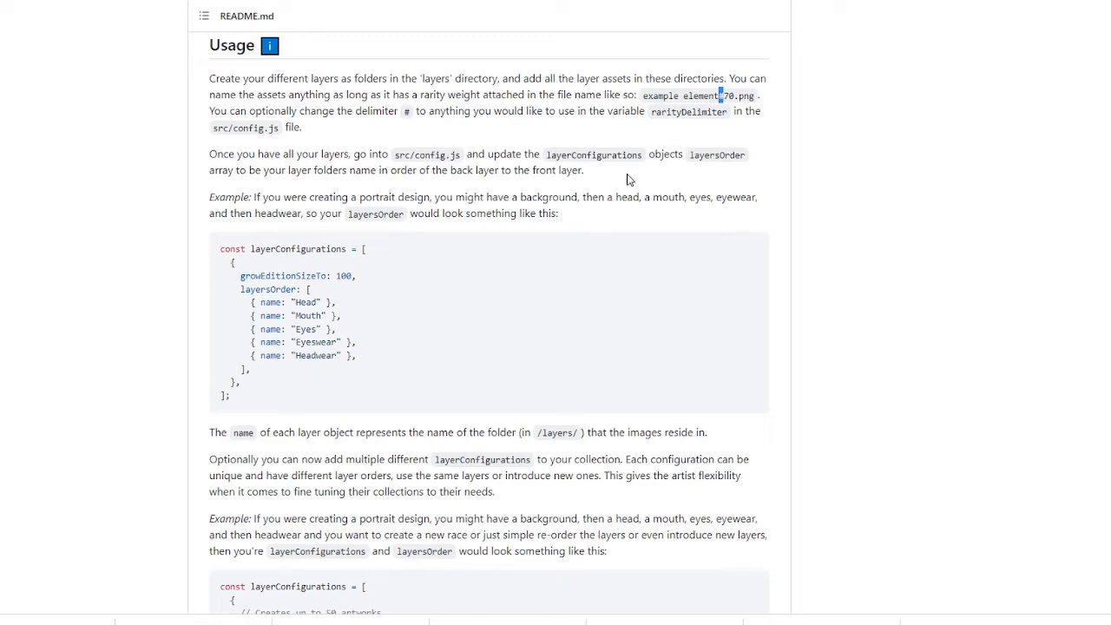
drag(217, 250, 387, 432)
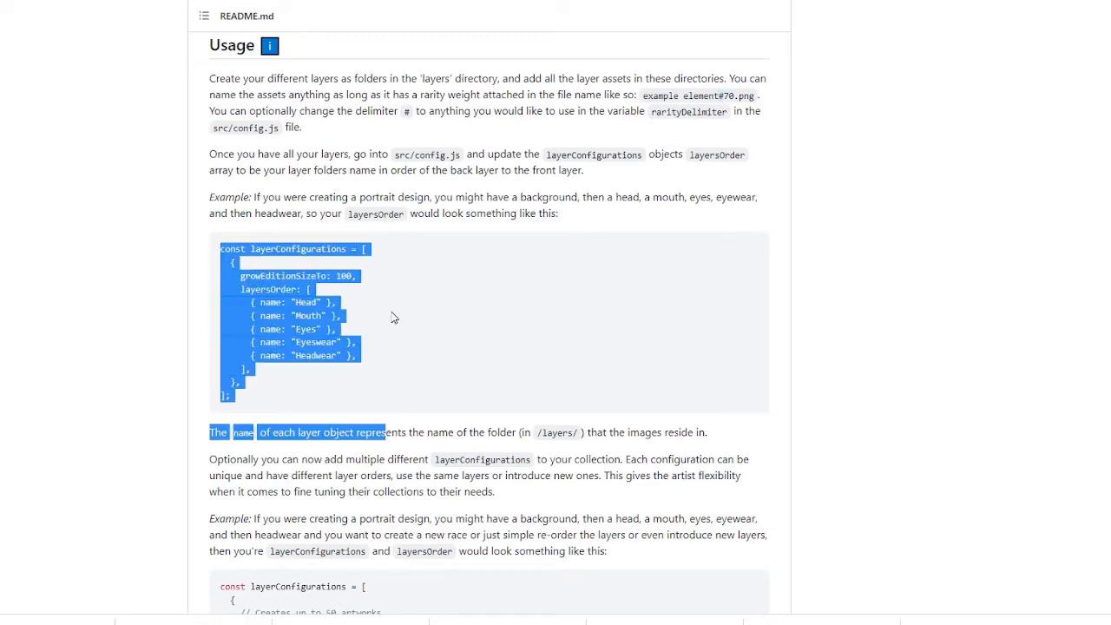
click(387, 318)
Step: Read through the multiple layerConfigurations example, the layer options, the blending modes list and the build output description
scroll(373, 317, down, 3)
scroll(368, 315, down, 2)
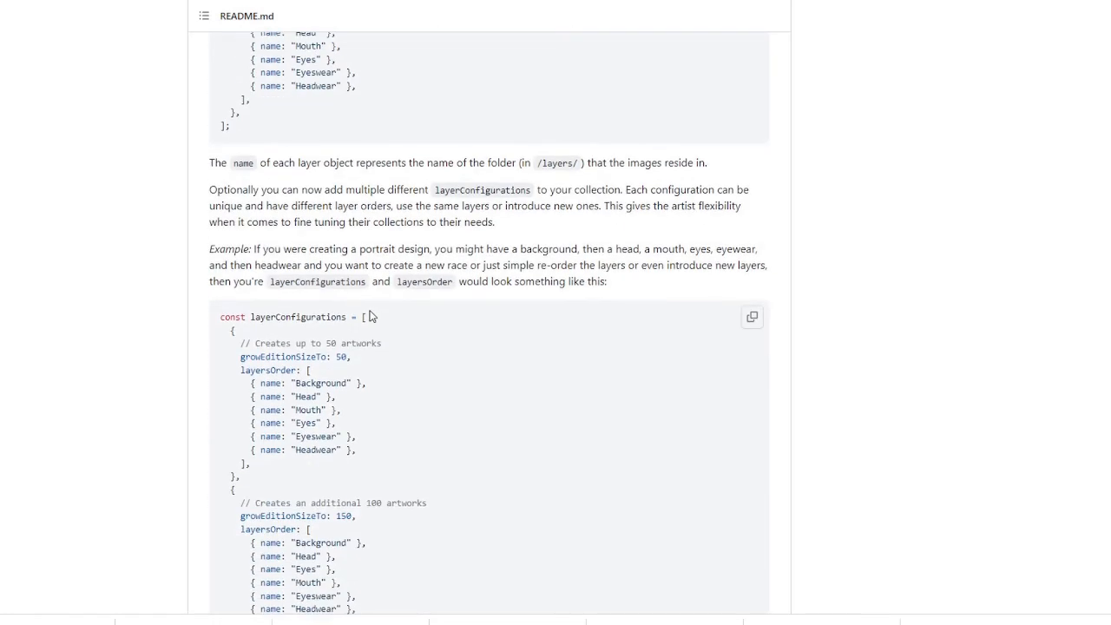
drag(210, 196, 356, 461)
scroll(453, 274, down, 4)
scroll(455, 271, down, 5)
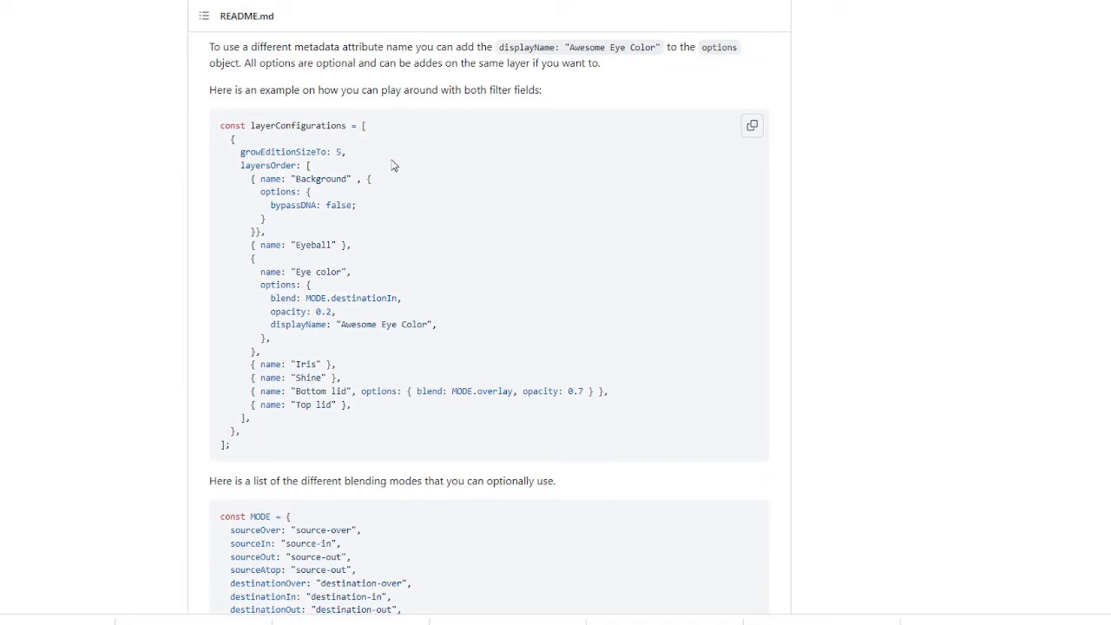
scroll(373, 226, down, 3)
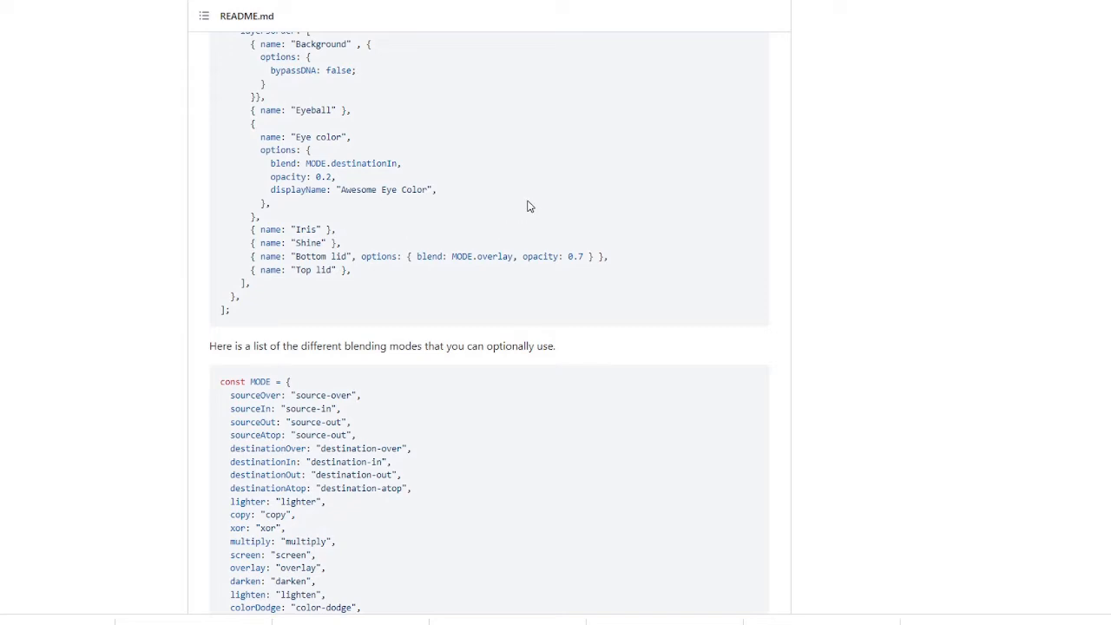
scroll(528, 208, down, 6)
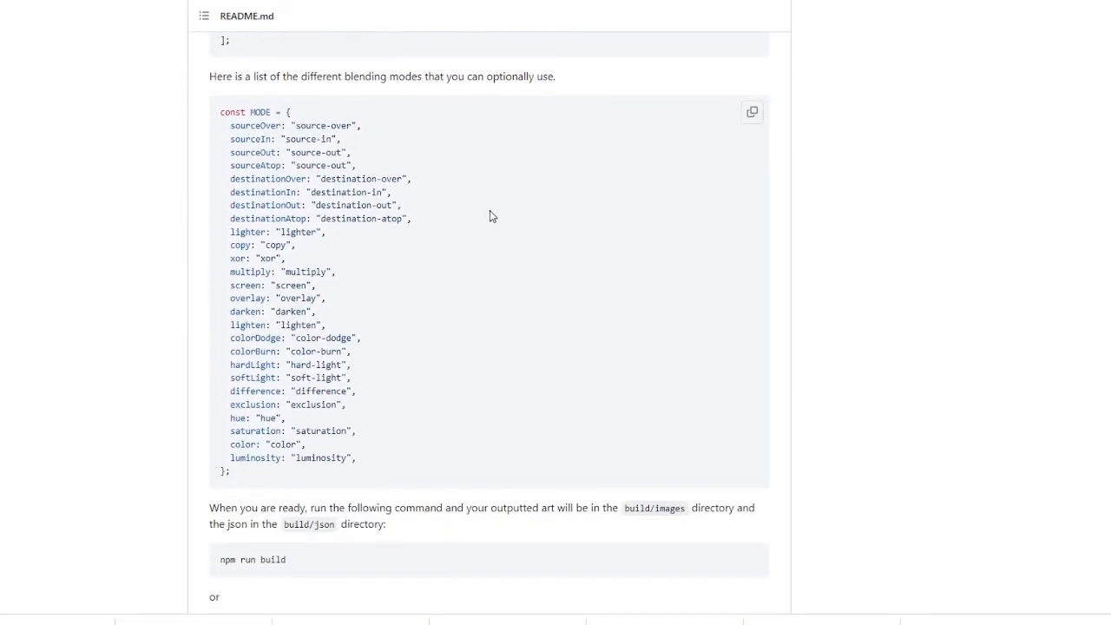
scroll(489, 214, down, 6)
scroll(491, 237, down, 8)
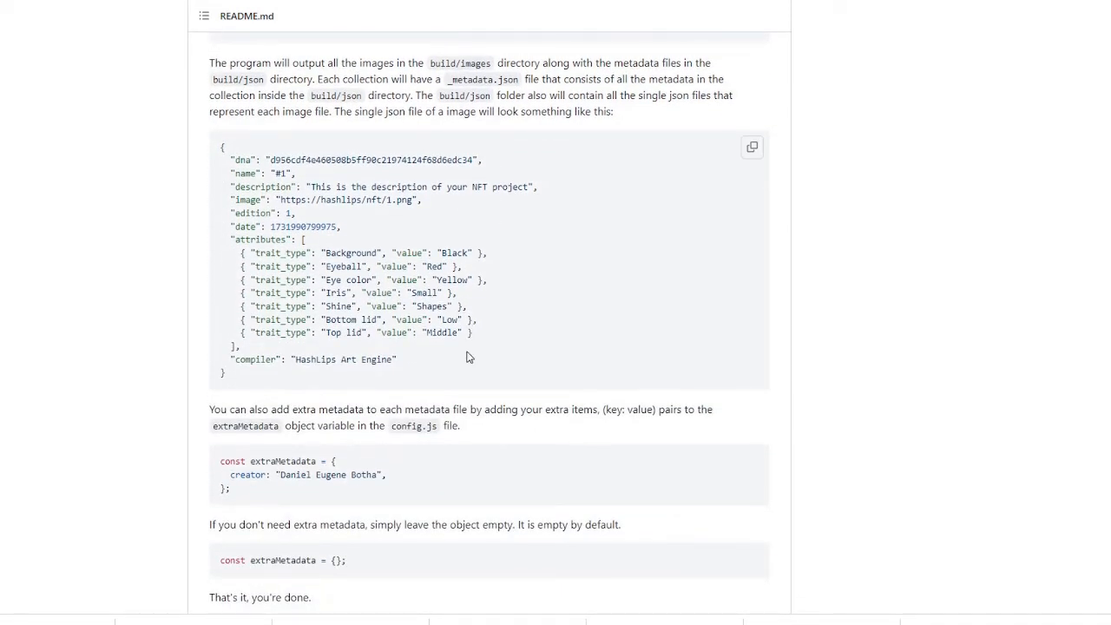
scroll(466, 362, down, 6)
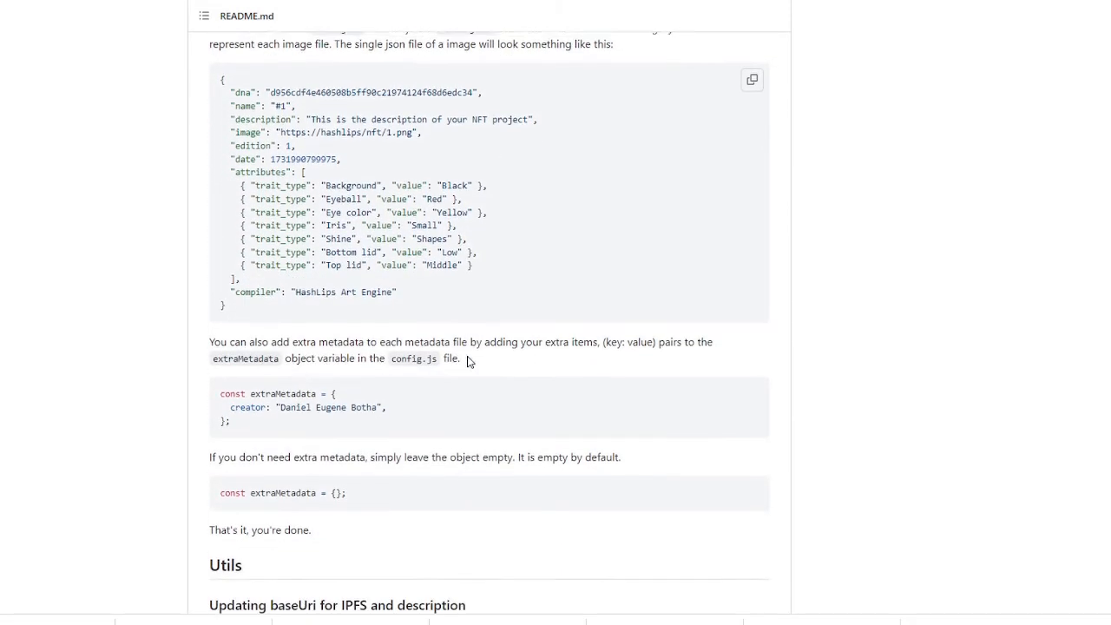
Step: Highlight the sample JSON metadata of a single image and the filled and empty extraMetadata examples
scroll(455, 366, up, 8)
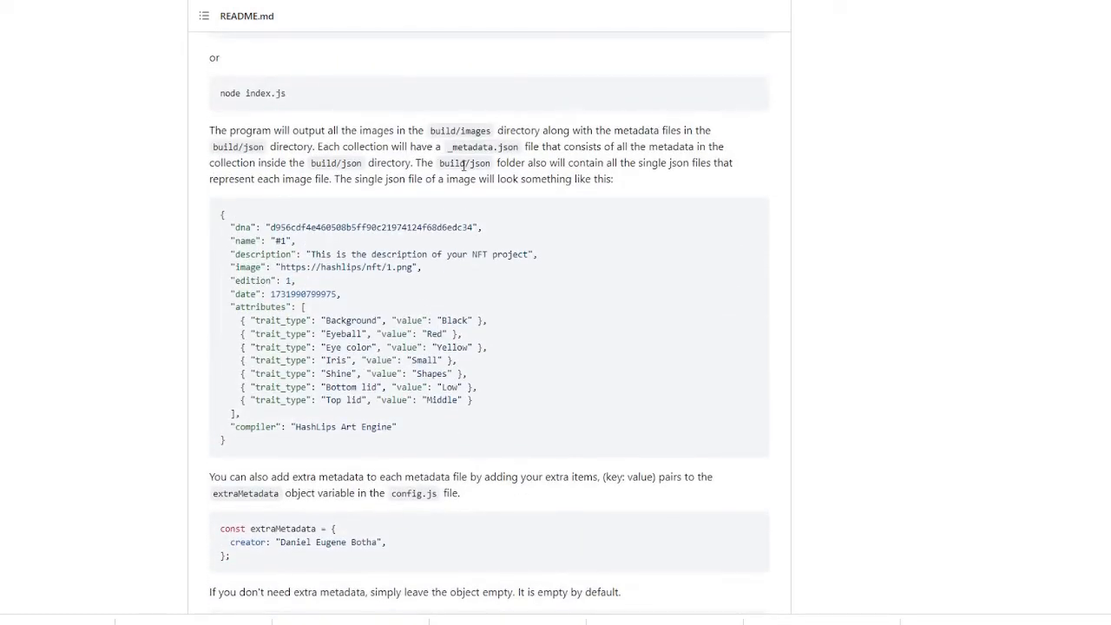
drag(198, 217, 512, 437)
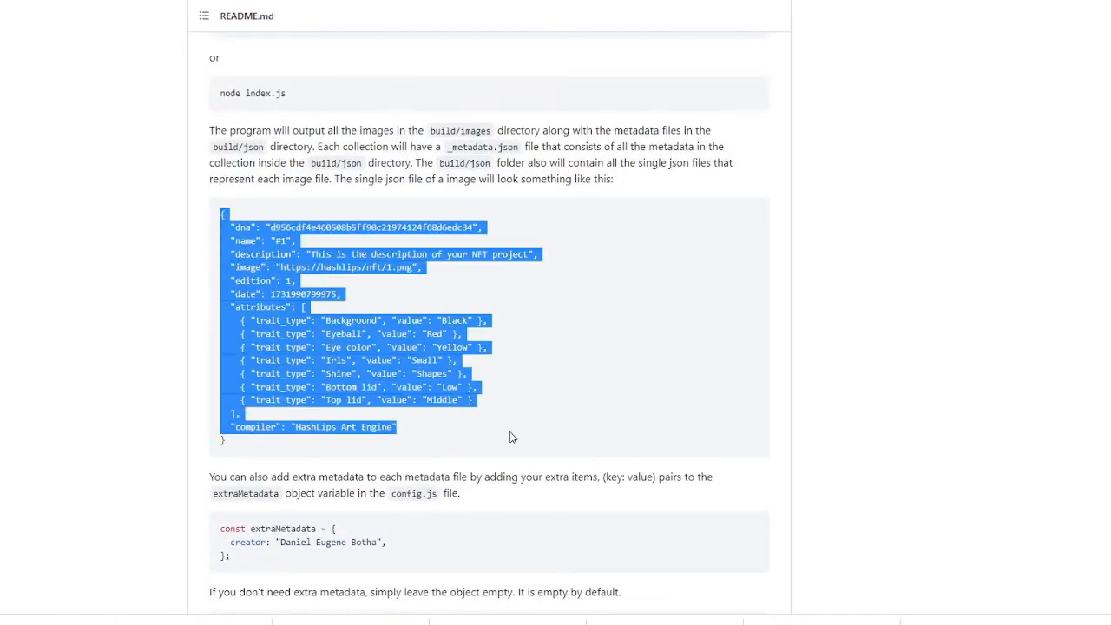
scroll(480, 339, down, 6)
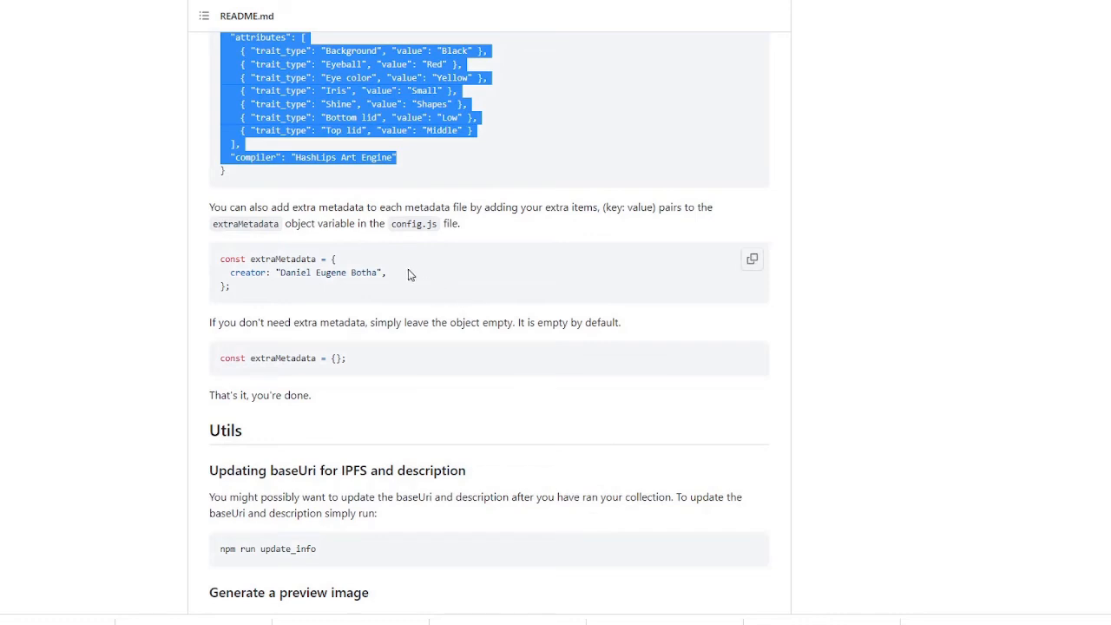
scroll(407, 277, down, 3)
drag(250, 124, 314, 138)
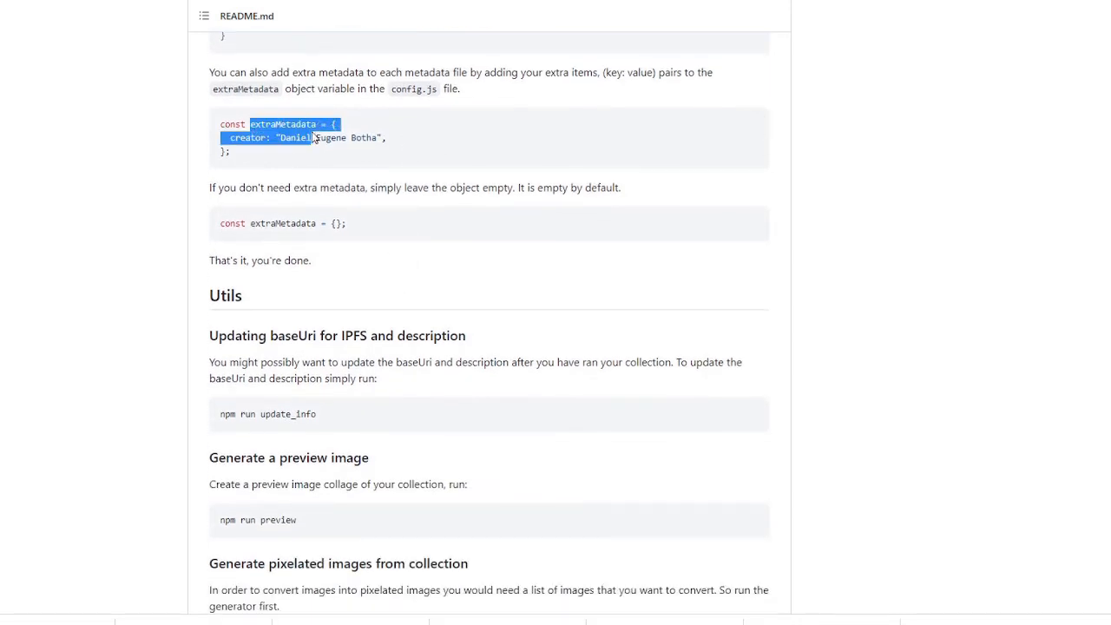
click(309, 180)
scroll(297, 245, down, 2)
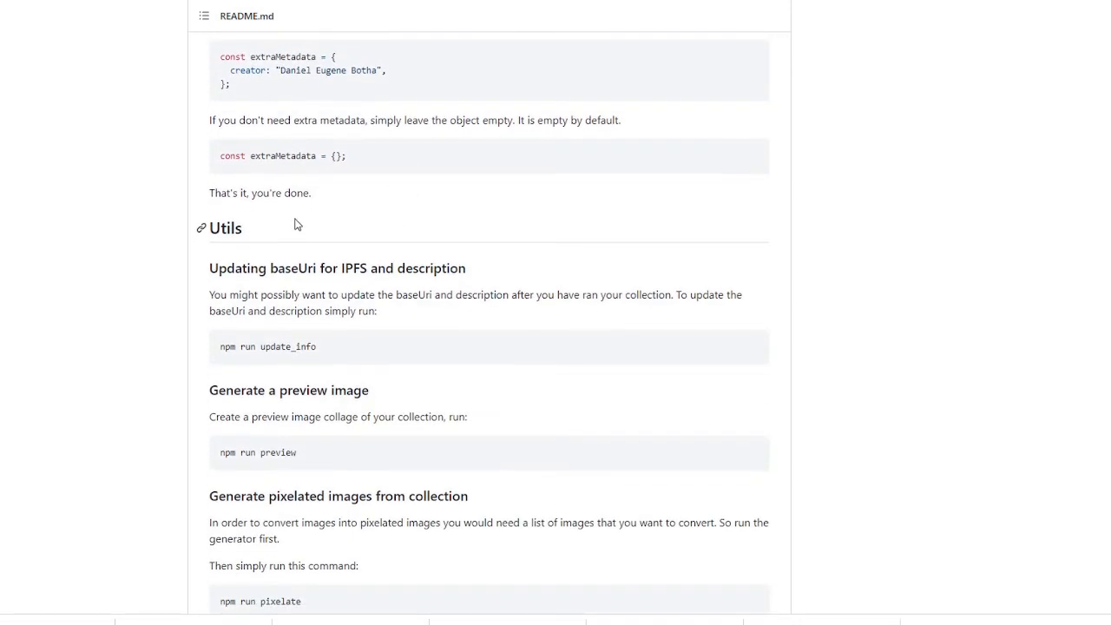
scroll(295, 225, down, 2)
drag(356, 87, 218, 87)
Step: Highlight the npm run update_info, npm run preview and npm run pixelate commands in the Utils section
scroll(363, 286, down, 3)
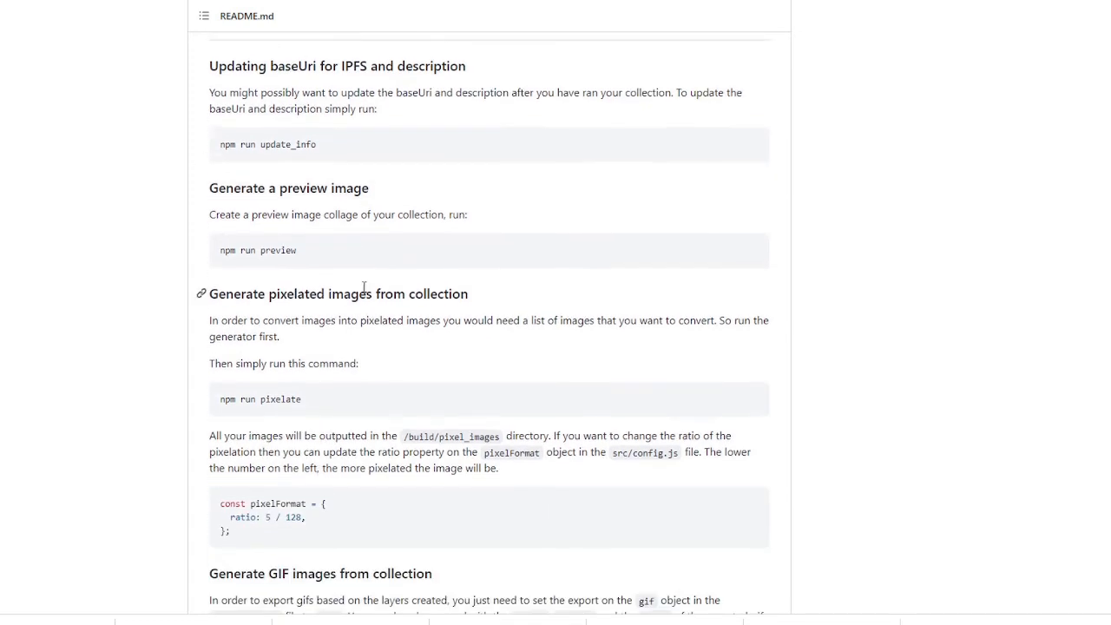
drag(338, 147, 213, 145)
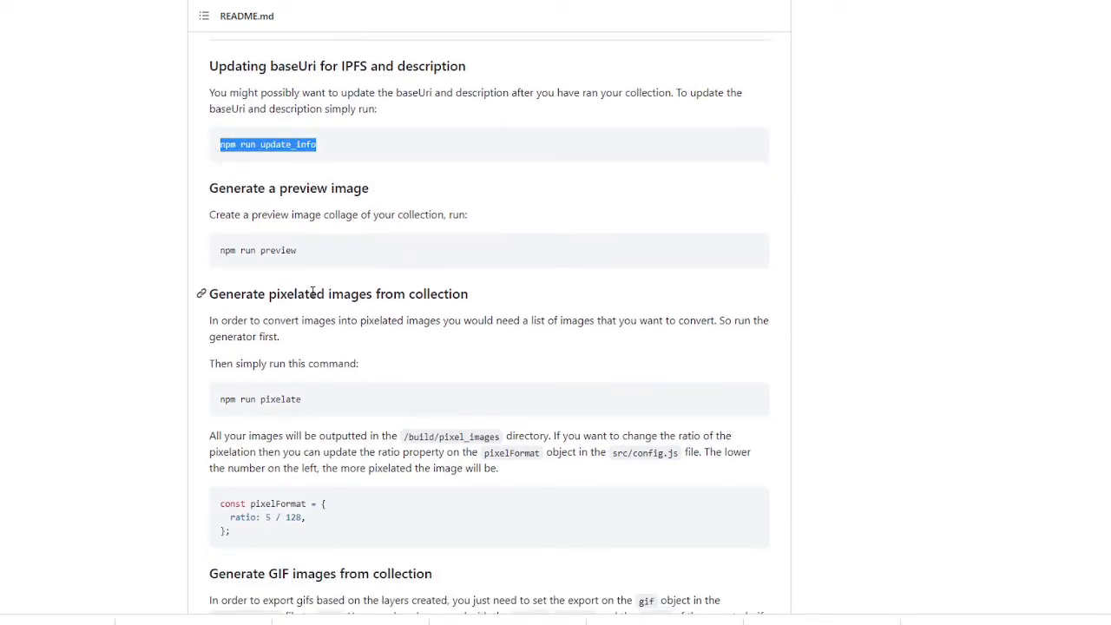
drag(305, 251, 205, 252)
drag(319, 392, 208, 402)
scroll(373, 386, down, 1)
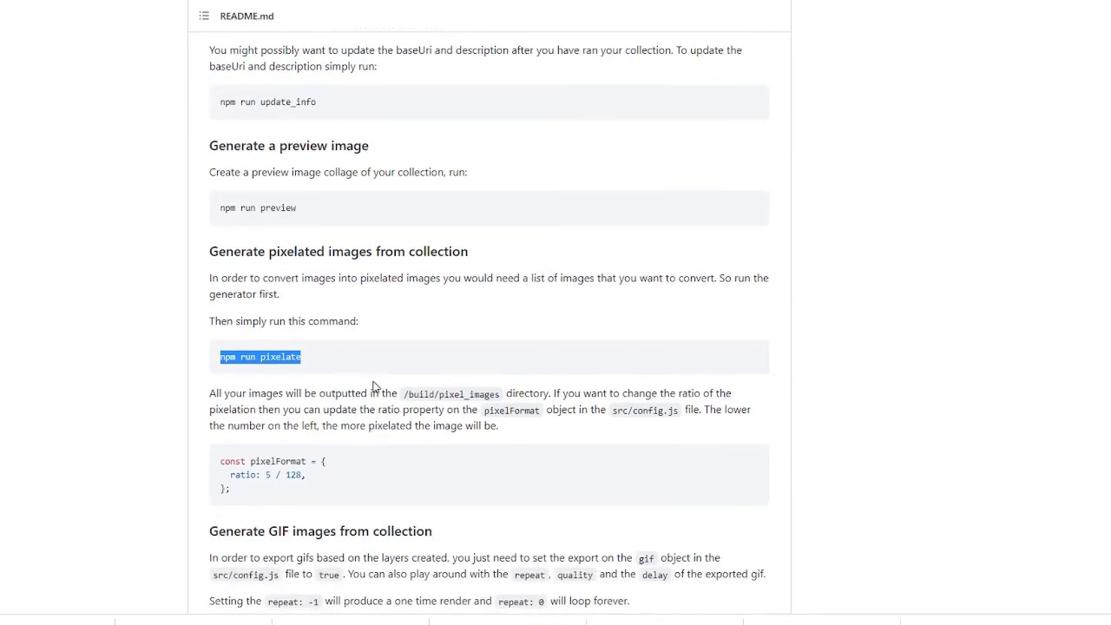
Step: Look over the GIF settings, highlight the npm run rarity command and view its sample output
scroll(373, 386, down, 6)
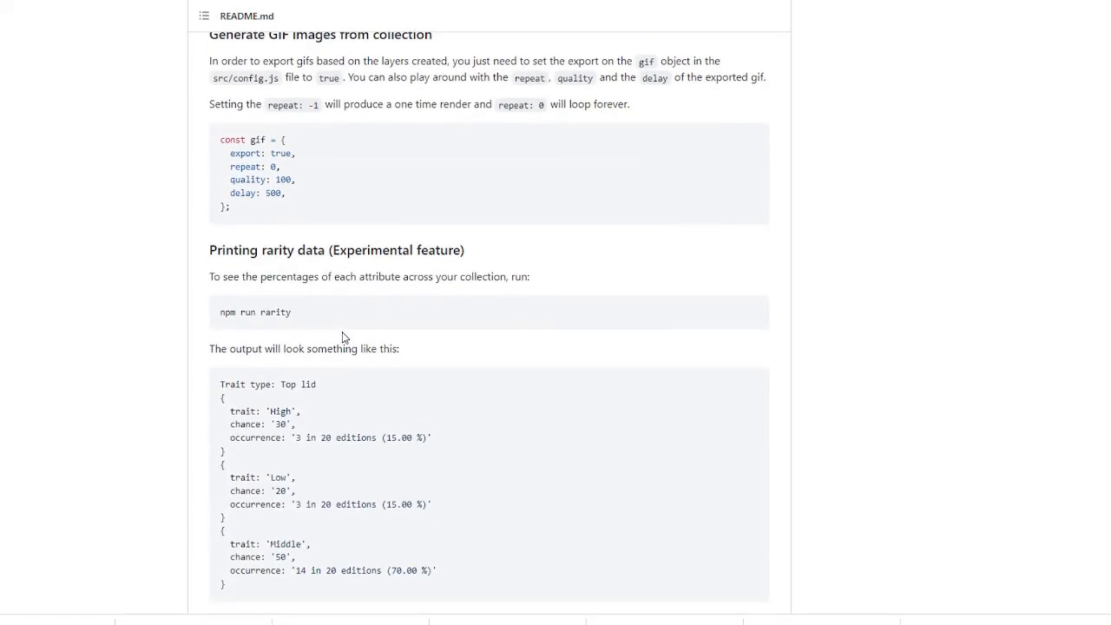
drag(299, 314, 199, 312)
scroll(334, 317, down, 2)
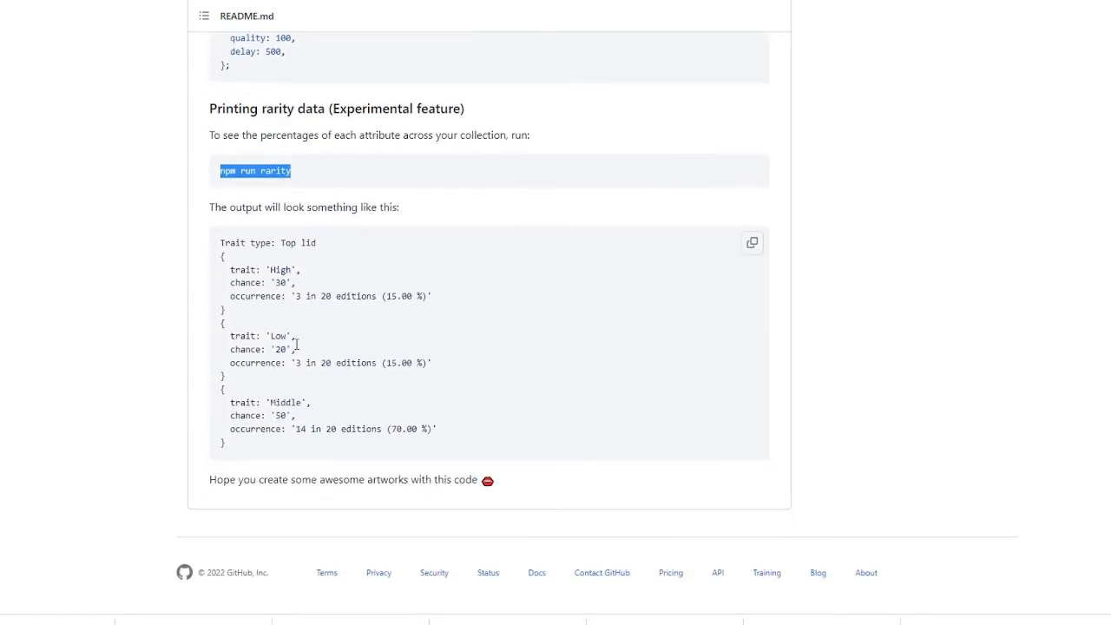
Step: Highlight the occurrence percentages of the High, Low and Middle traits in the sample rarity output
drag(385, 297, 432, 301)
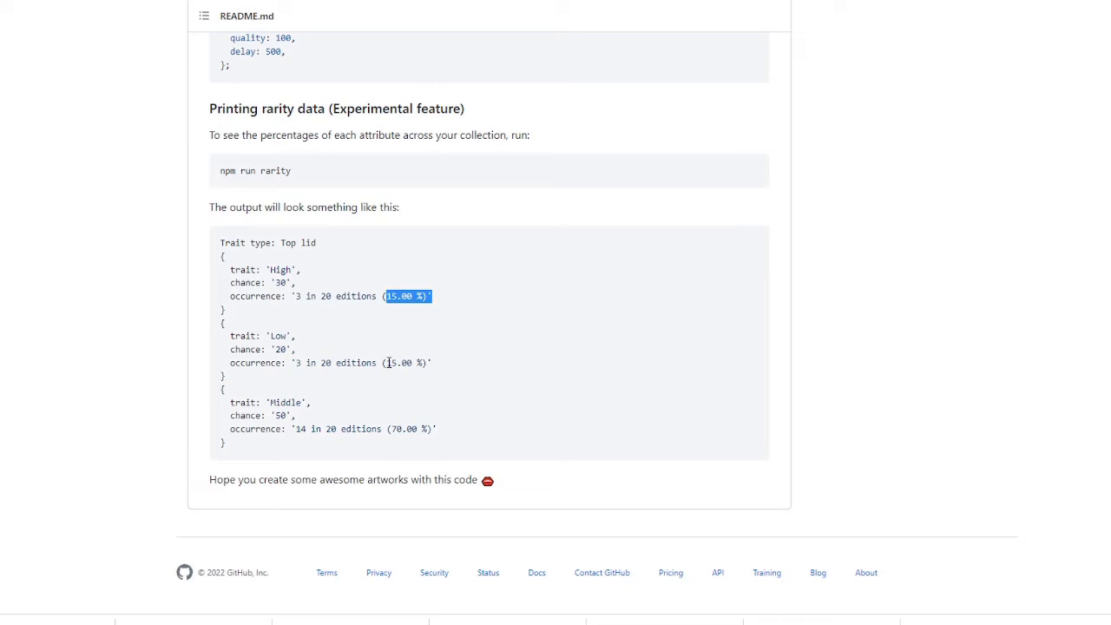
drag(387, 356, 435, 371)
drag(391, 429, 446, 432)
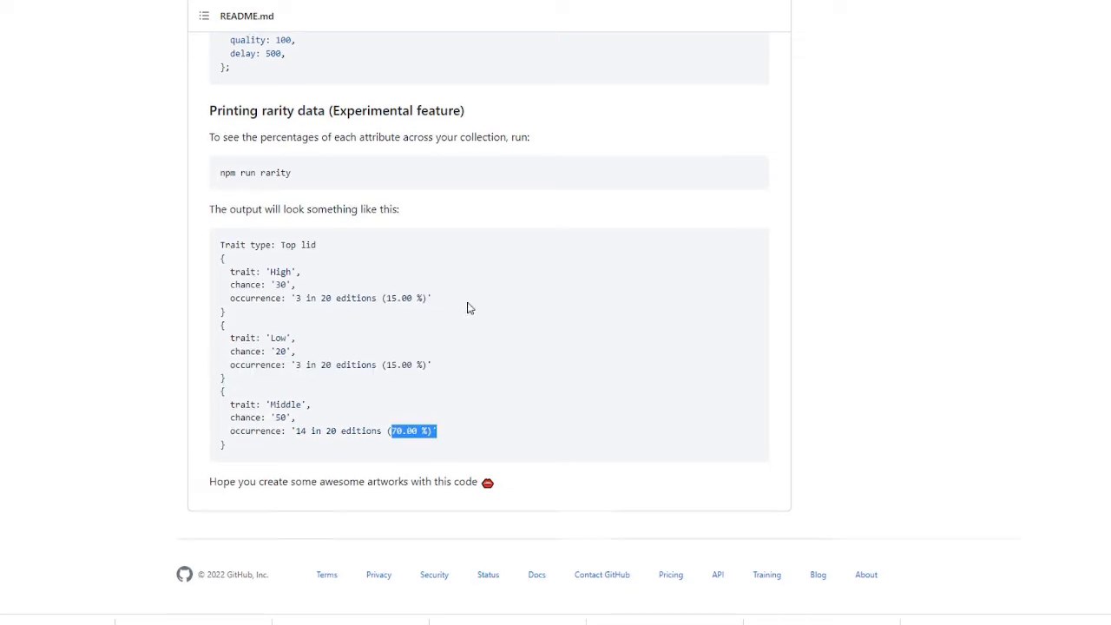
scroll(466, 307, up, 20)
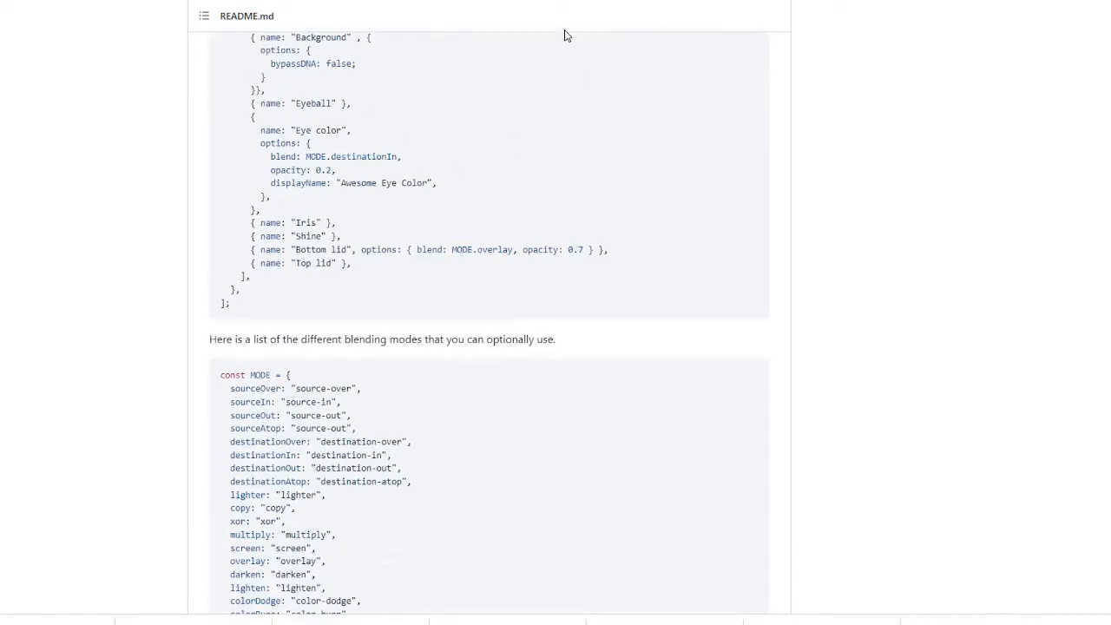
Step: Switch to the File Explorer window with the Plant search results and return to the drive's main folder listing
mouse_move(371, 623)
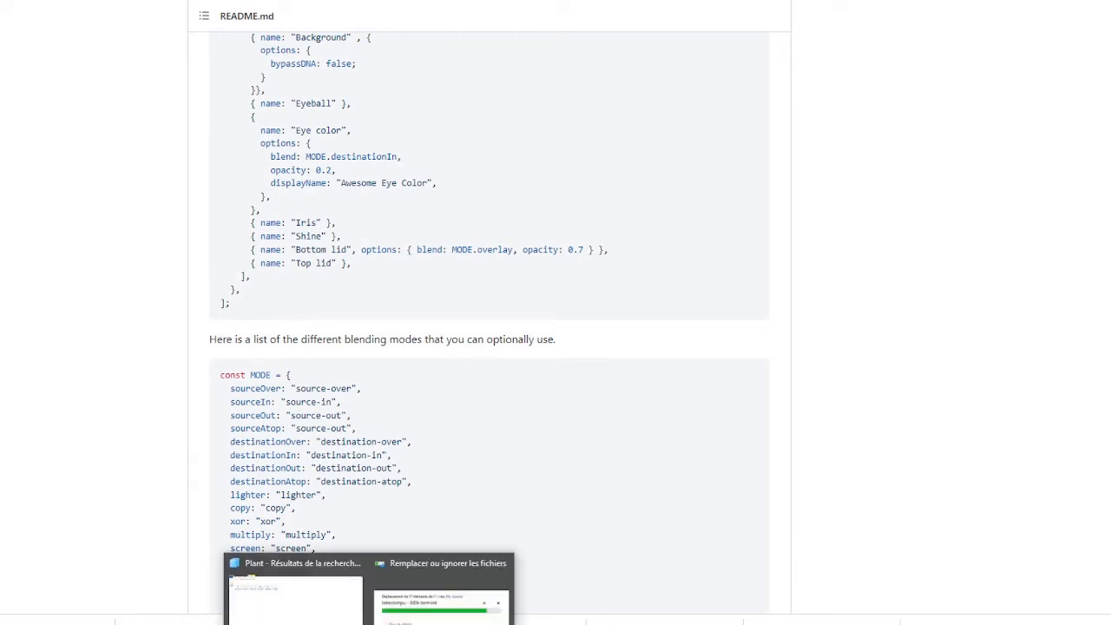
click(295, 603)
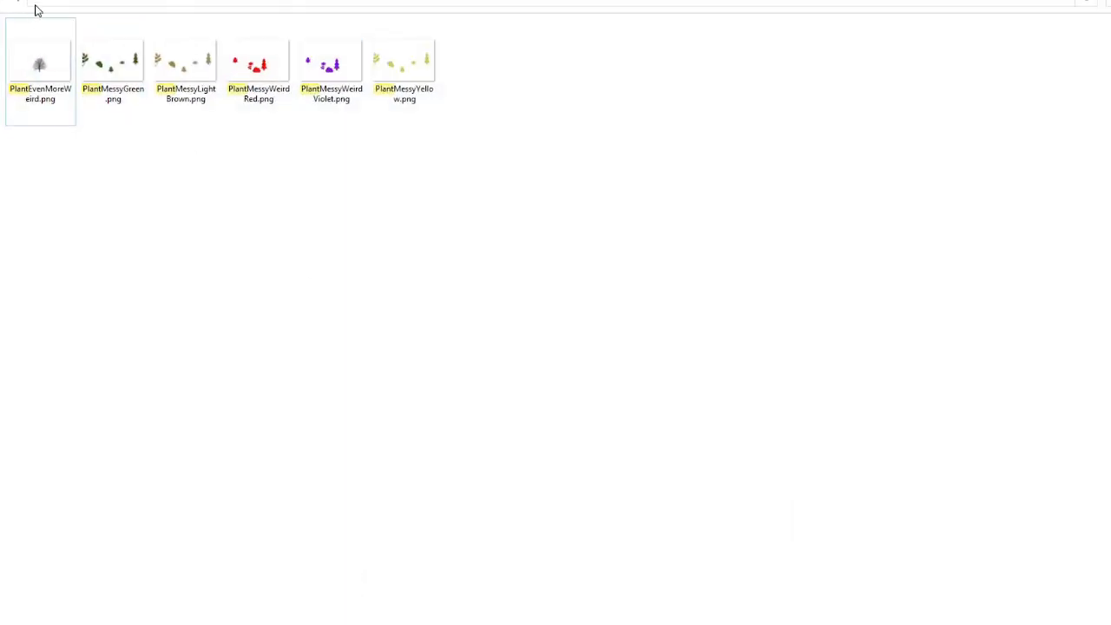
click(17, 2)
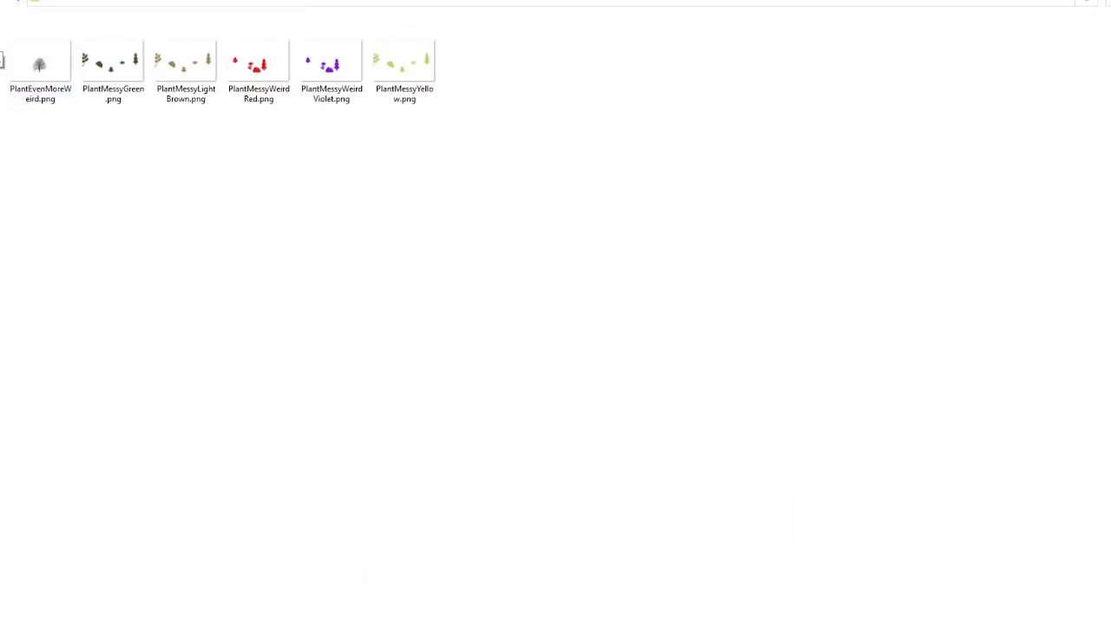
click(4, 2)
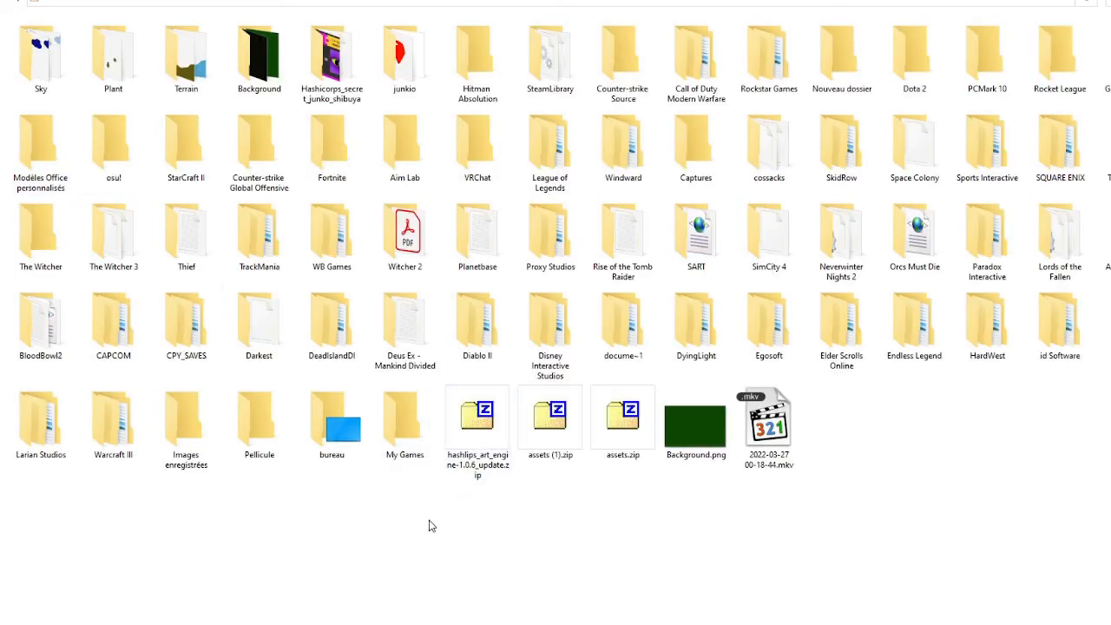
Step: Extract the folder inside hashlips_art_engine-1.0.6_update.zip to F:\ and close the archive
click(488, 437)
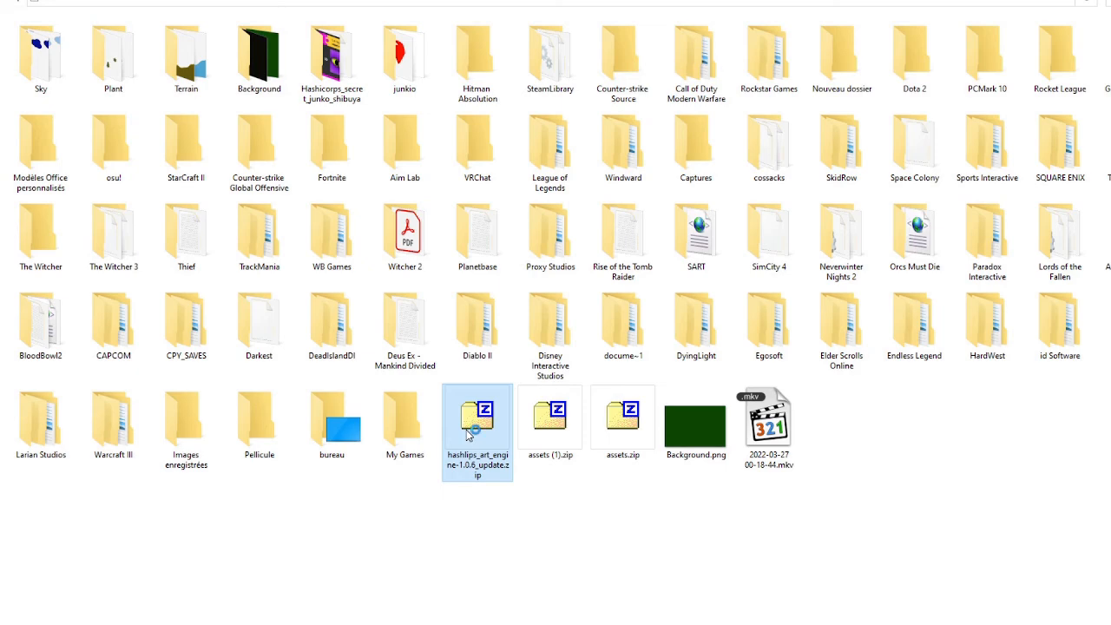
double_click(469, 433)
click(231, 192)
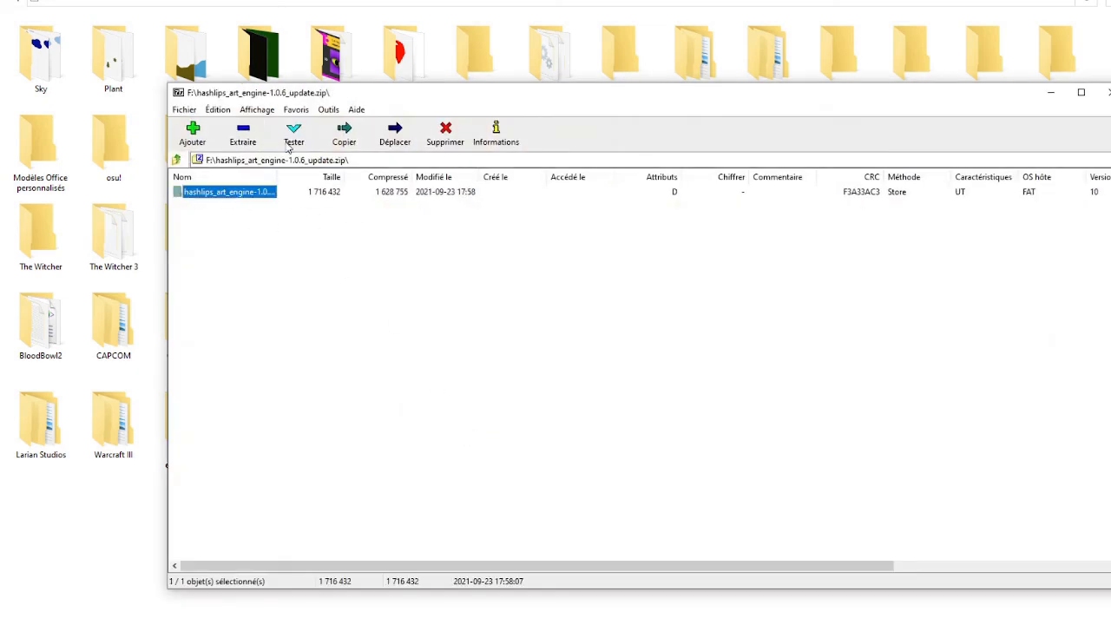
click(243, 135)
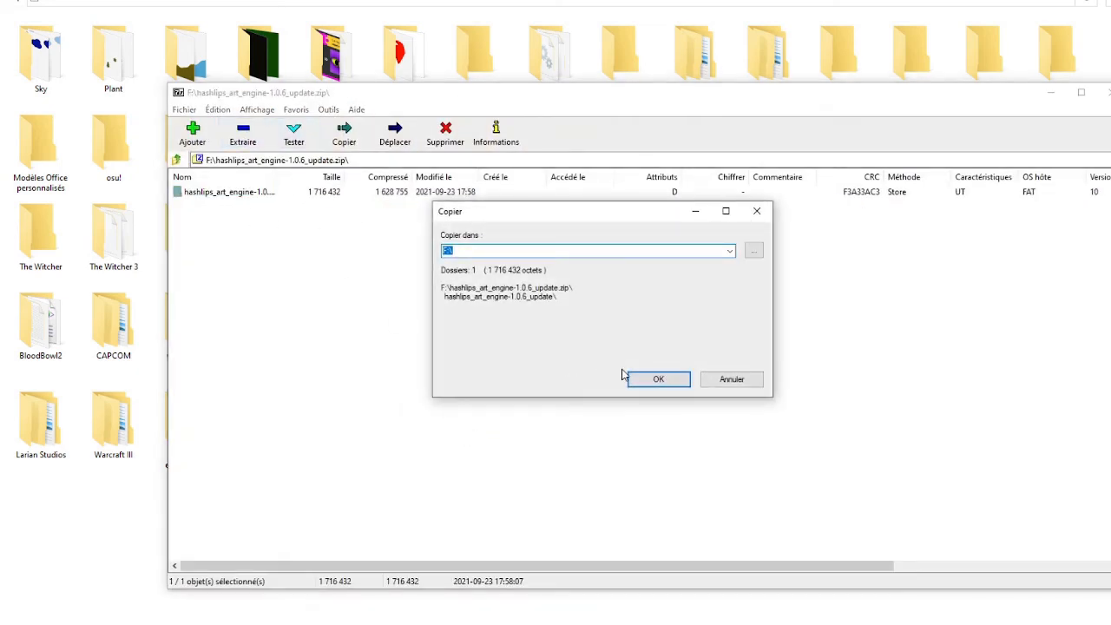
click(469, 251)
click(657, 380)
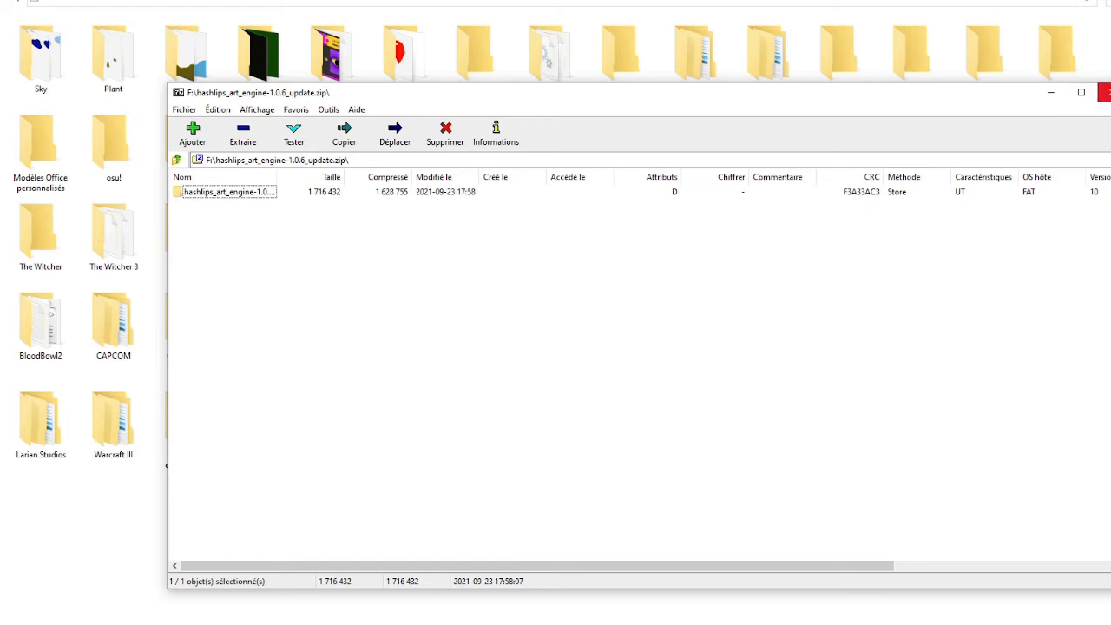
click(1103, 92)
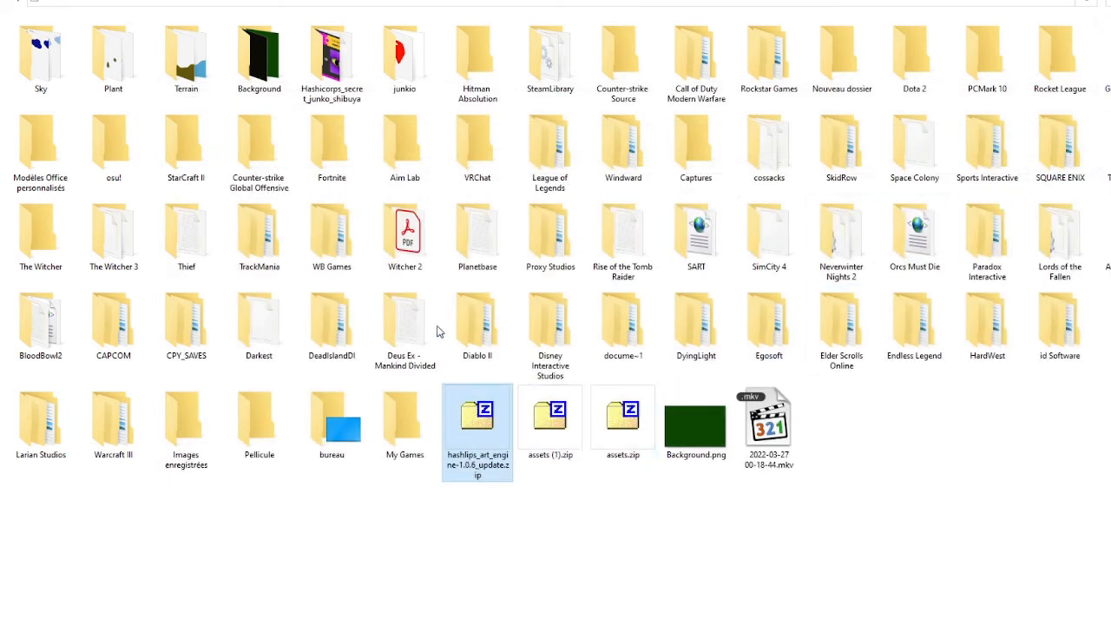
double_click(483, 411)
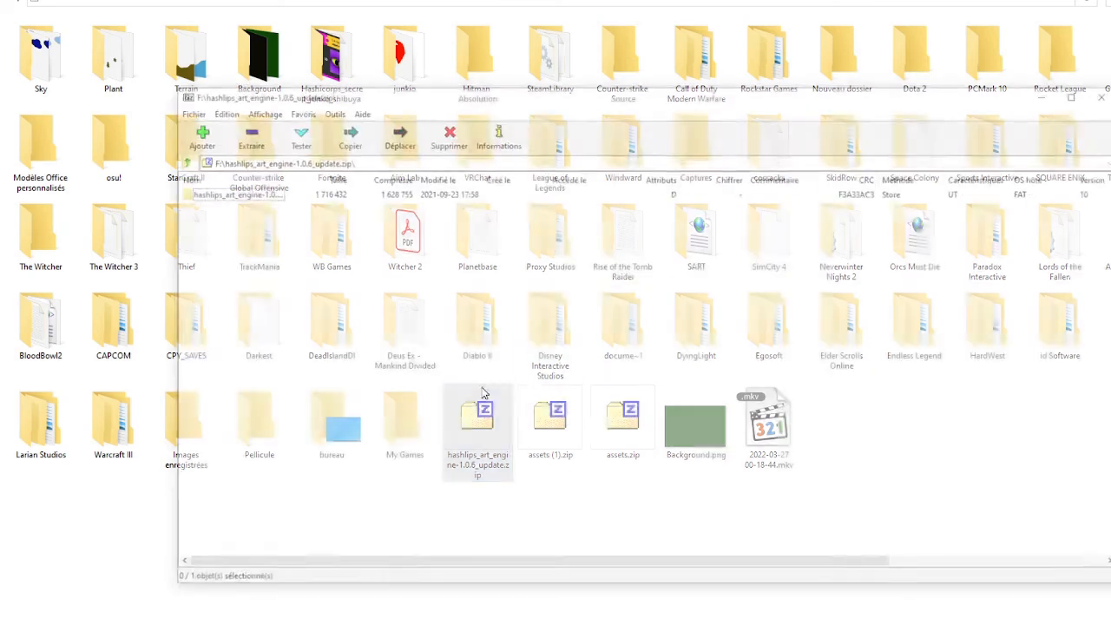
click(251, 147)
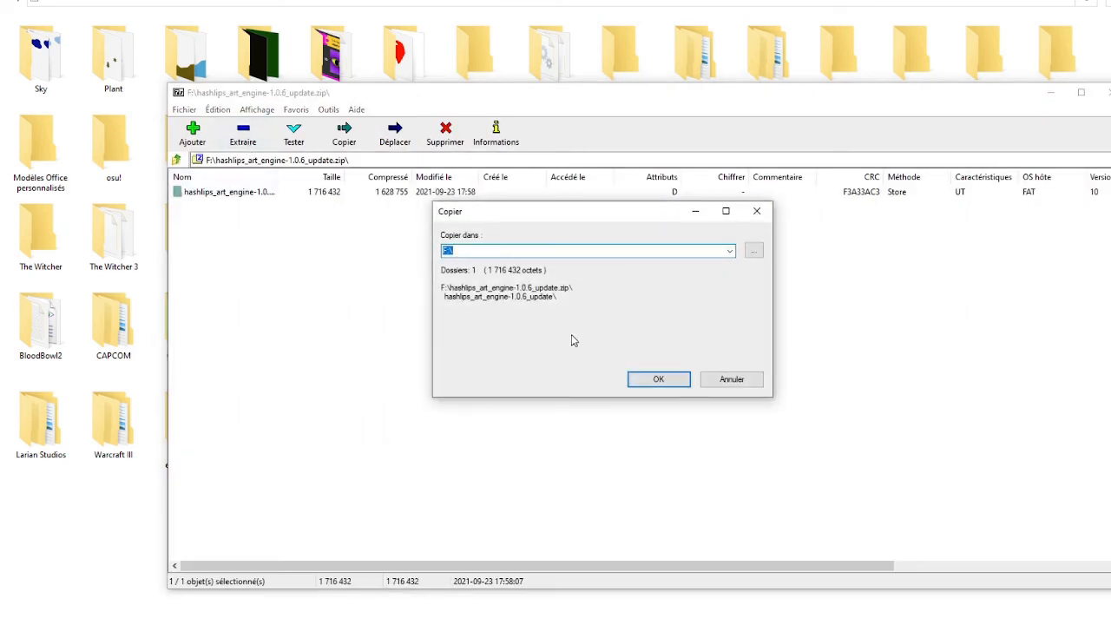
click(652, 378)
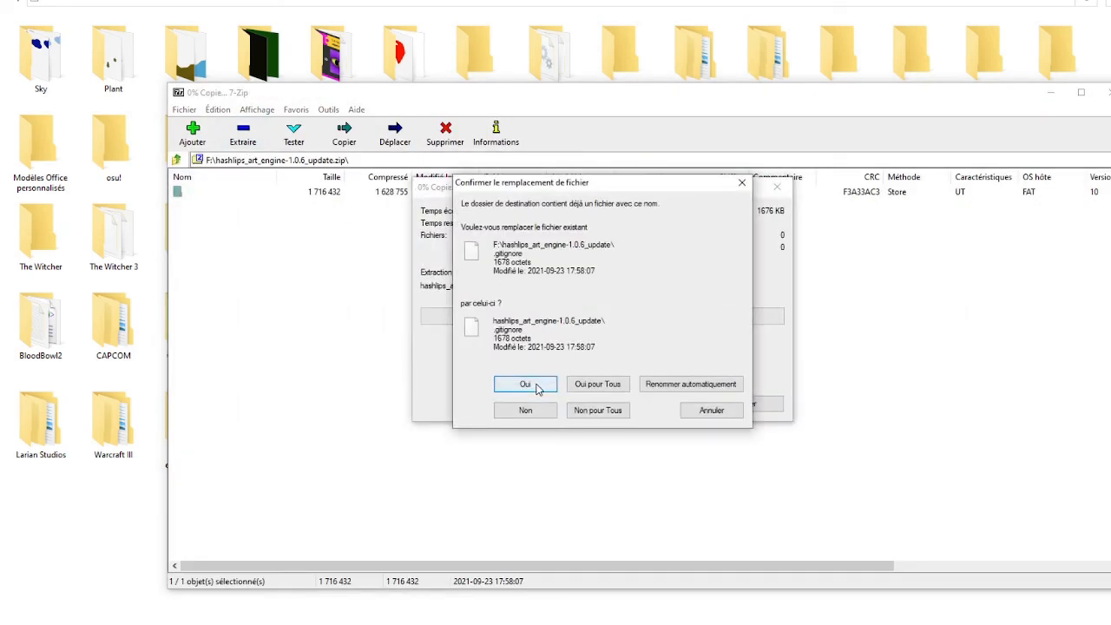
click(711, 412)
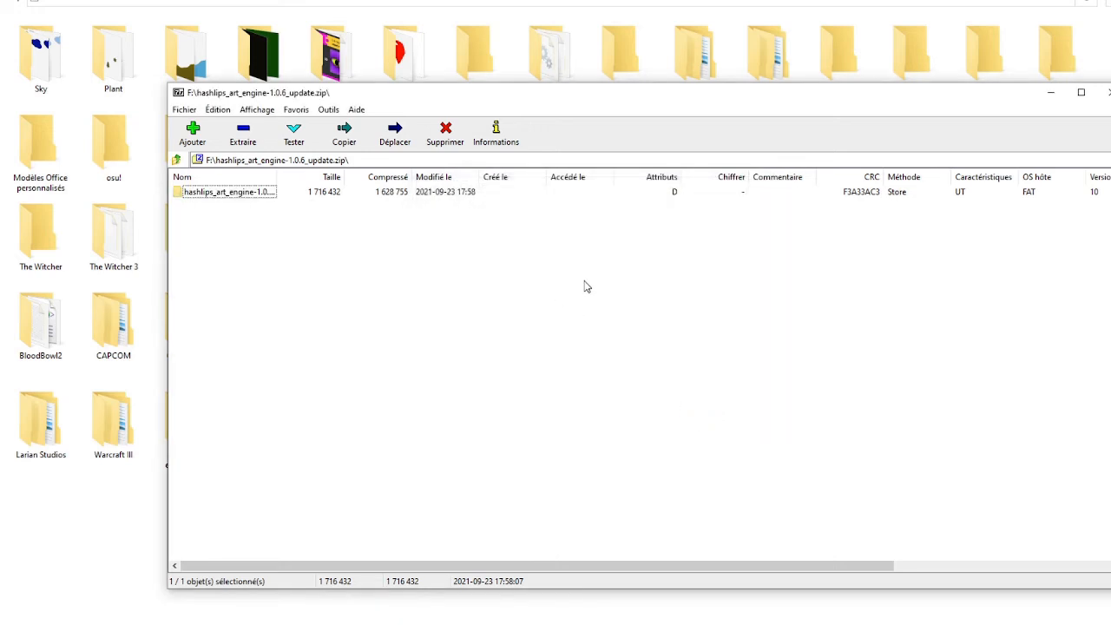
click(1105, 92)
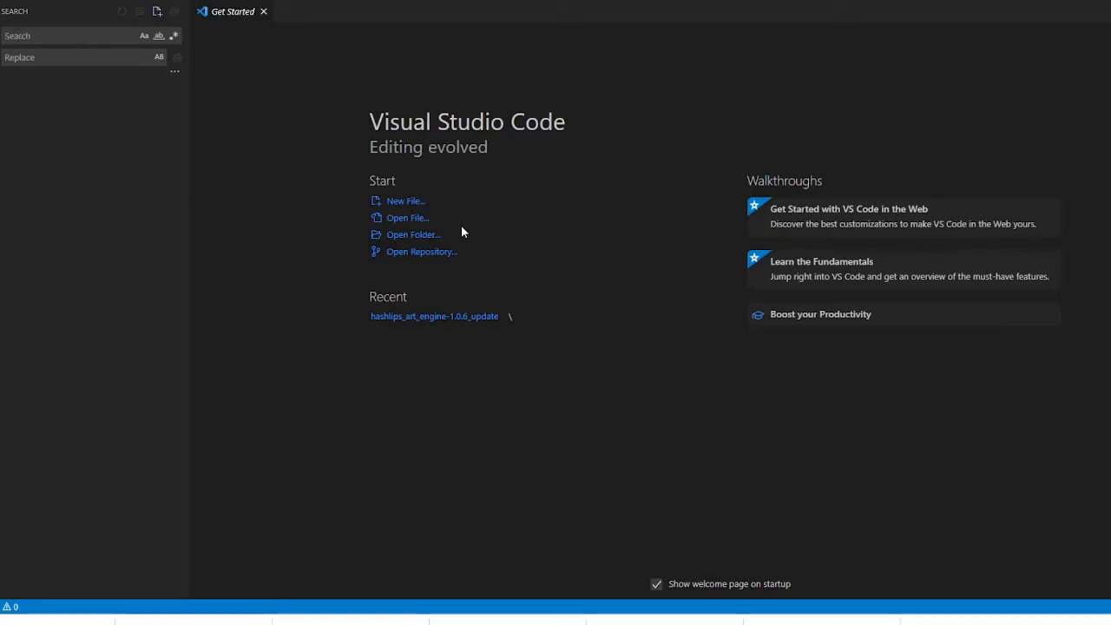
Step: Open the extracted hashlips_art_engine-1.0.6_update folder in Visual Studio Code
click(406, 236)
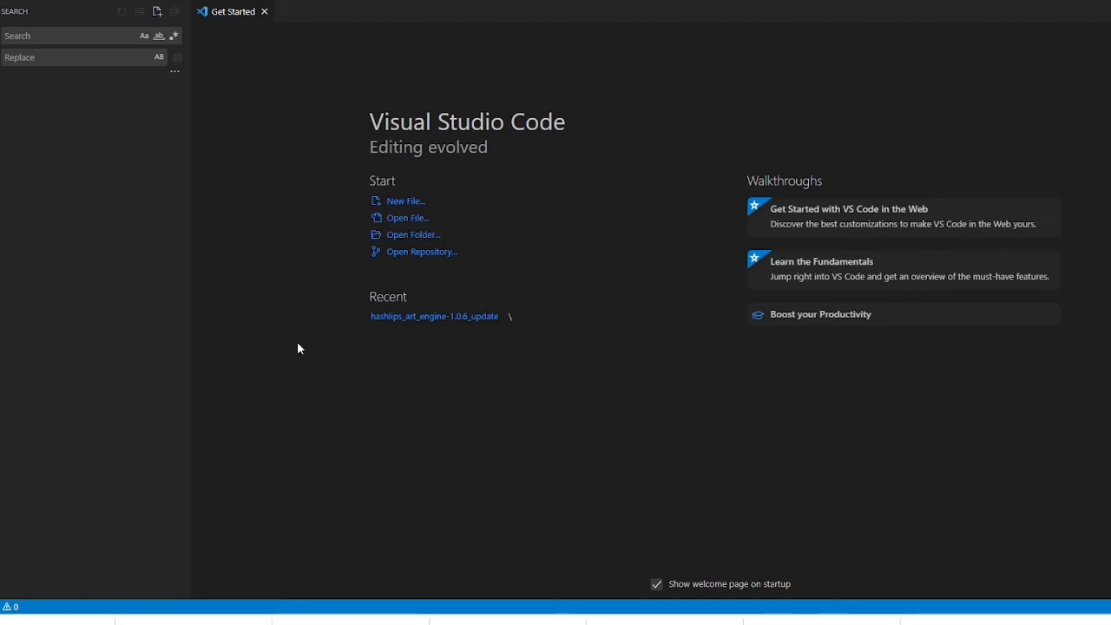
key(ctrl+shift+e)
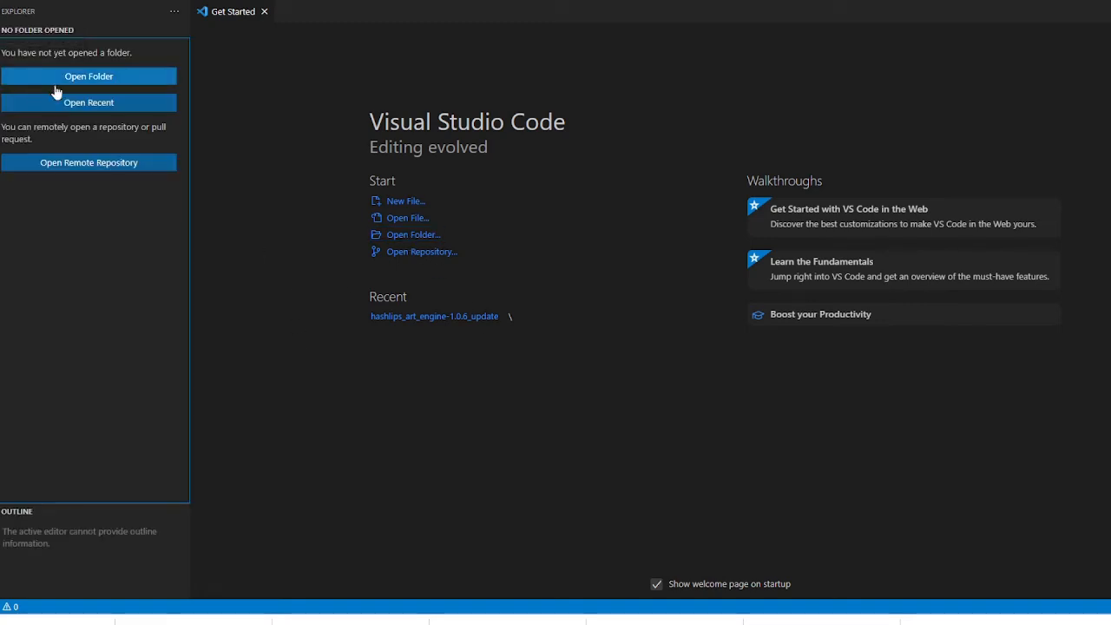
click(104, 77)
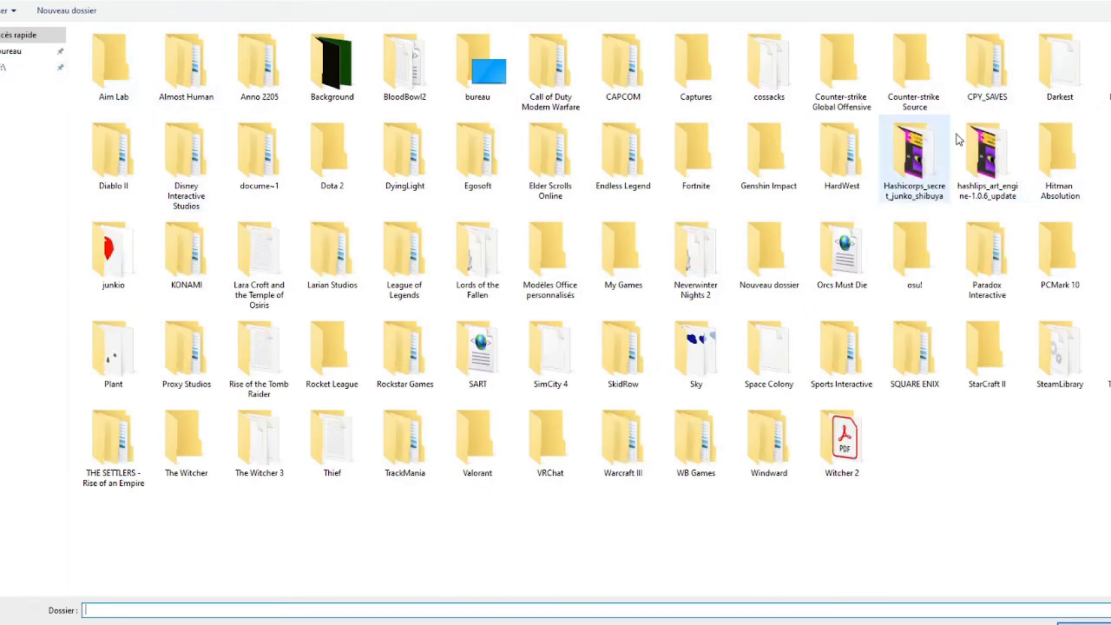
click(987, 157)
double_click(987, 168)
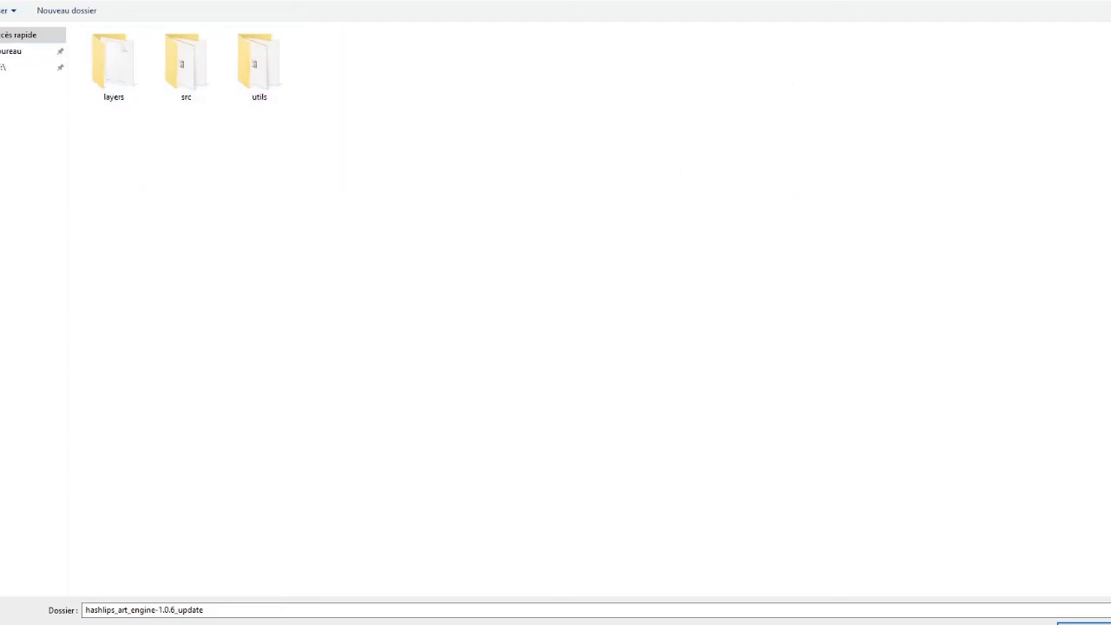
key(alt+Left)
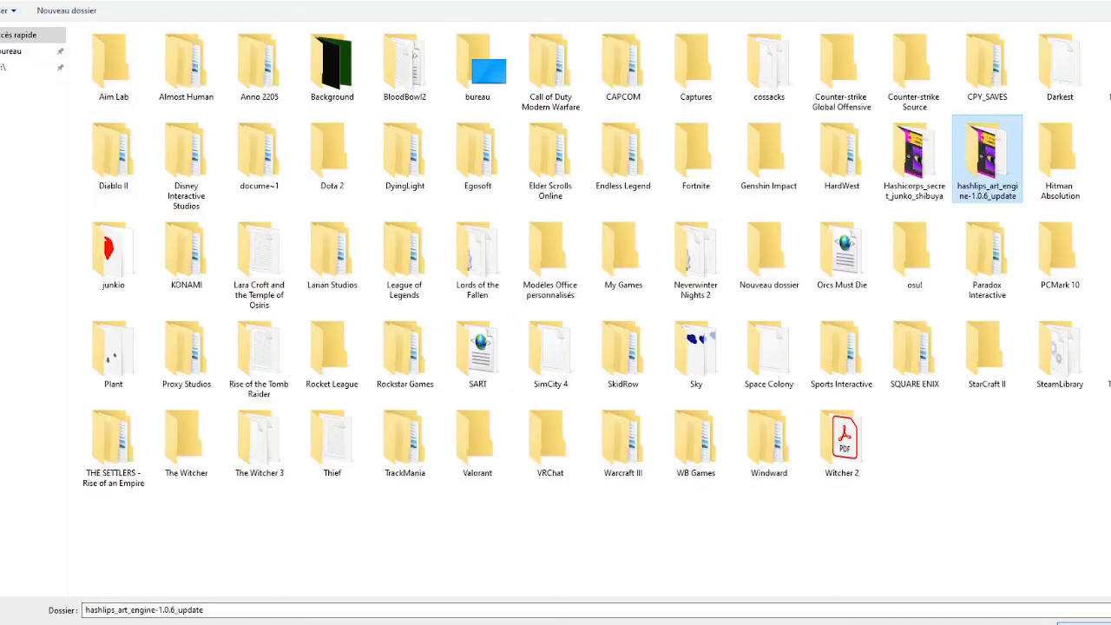
key(Return)
click(642, 90)
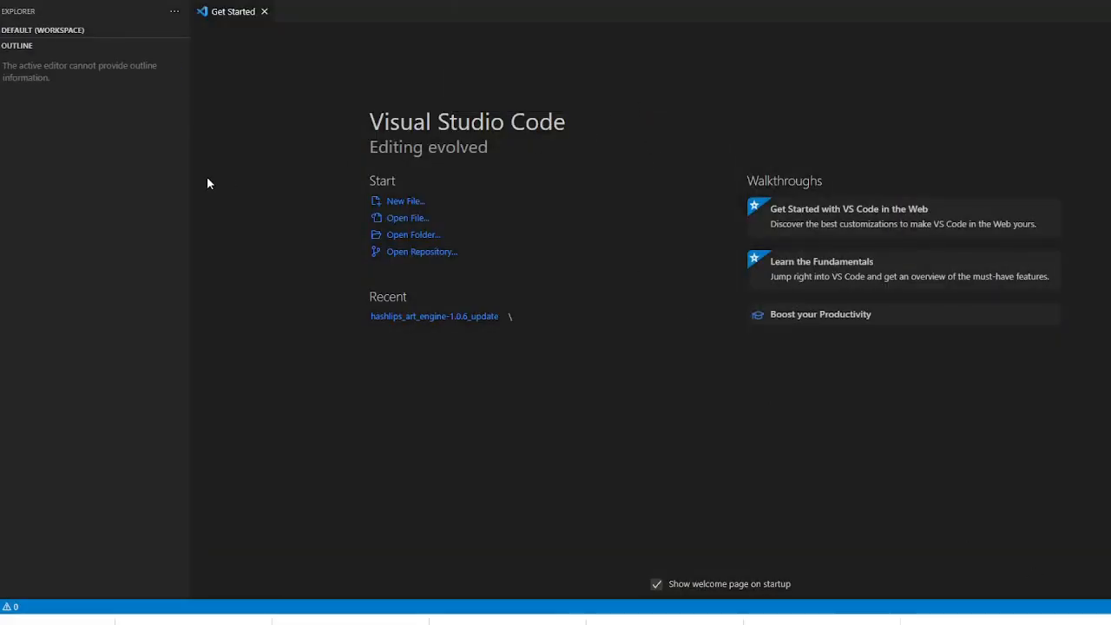
Step: Expand the workspace's file tree and enlarge its section so all files of the project folder fit
click(9, 46)
click(2, 45)
click(2, 33)
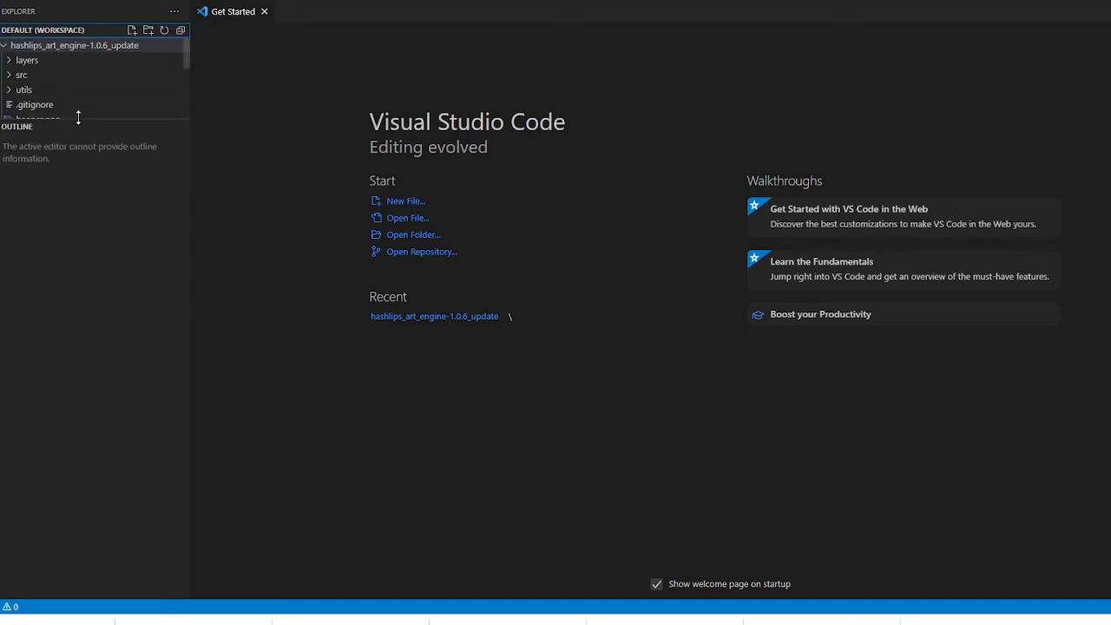
drag(78, 118, 77, 555)
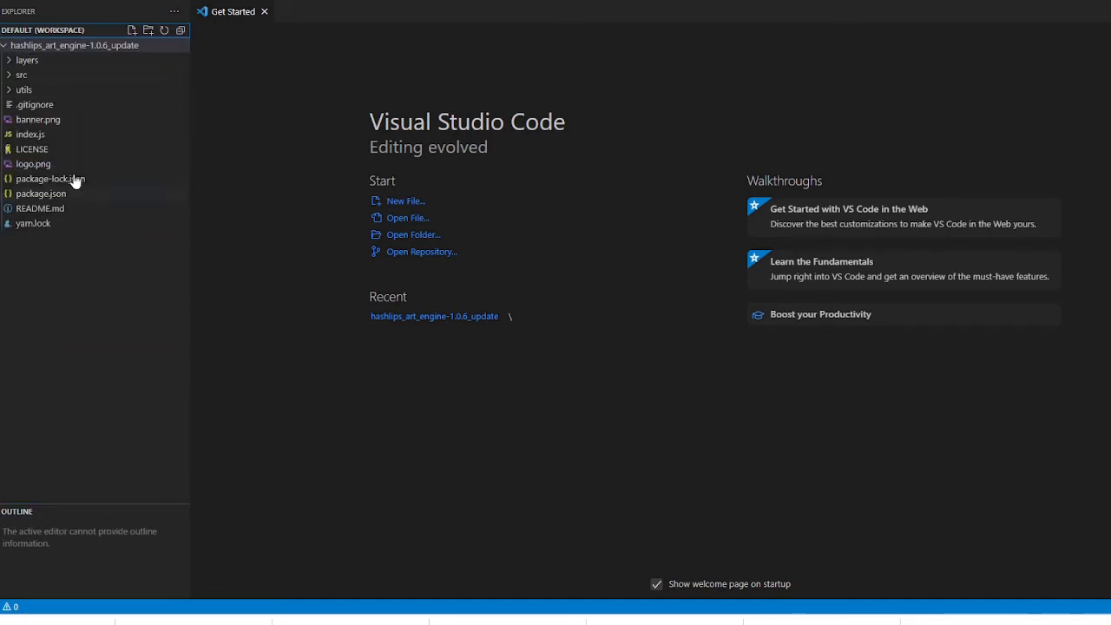
click(64, 278)
click(19, 53)
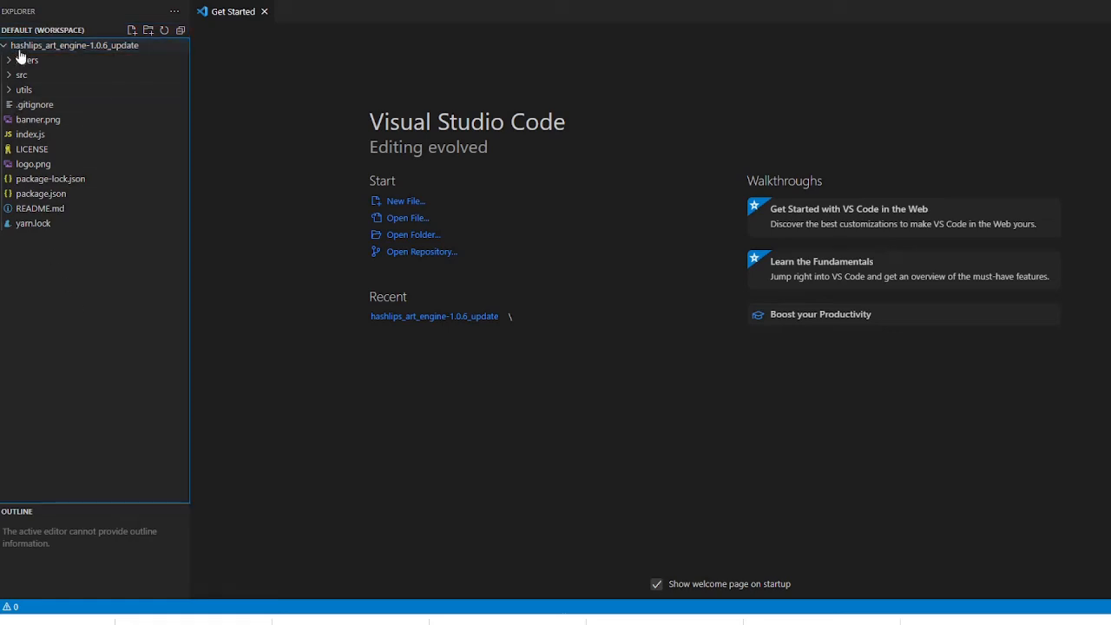
Step: Expand the layers folder, inspect the images in Background, Bottom lid and Eye color, and collapse these three subfolders
click(12, 60)
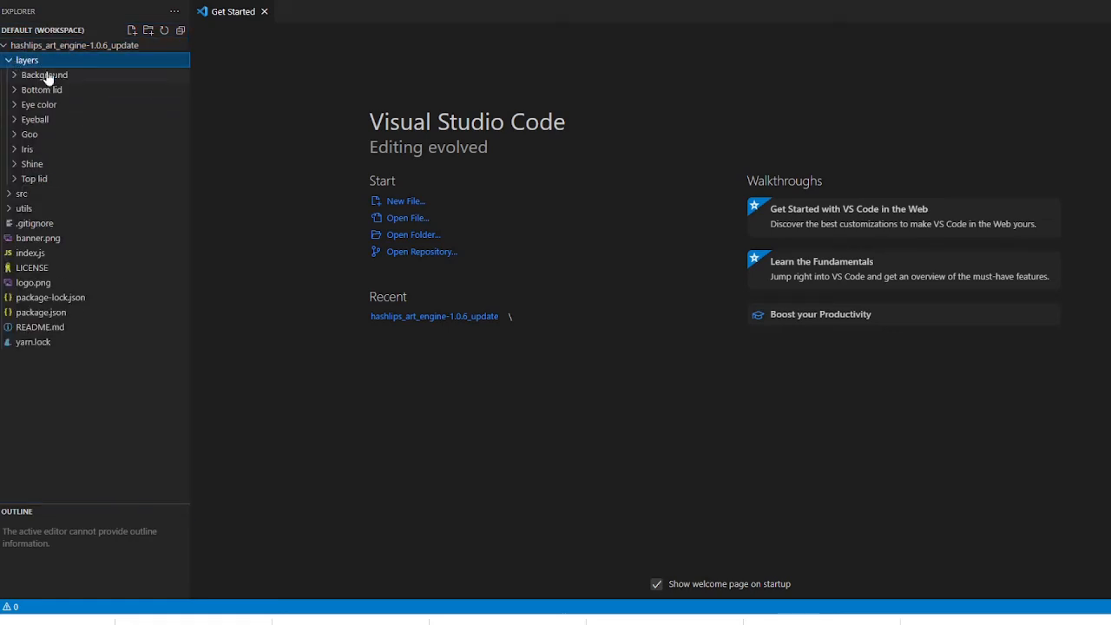
click(16, 76)
click(39, 104)
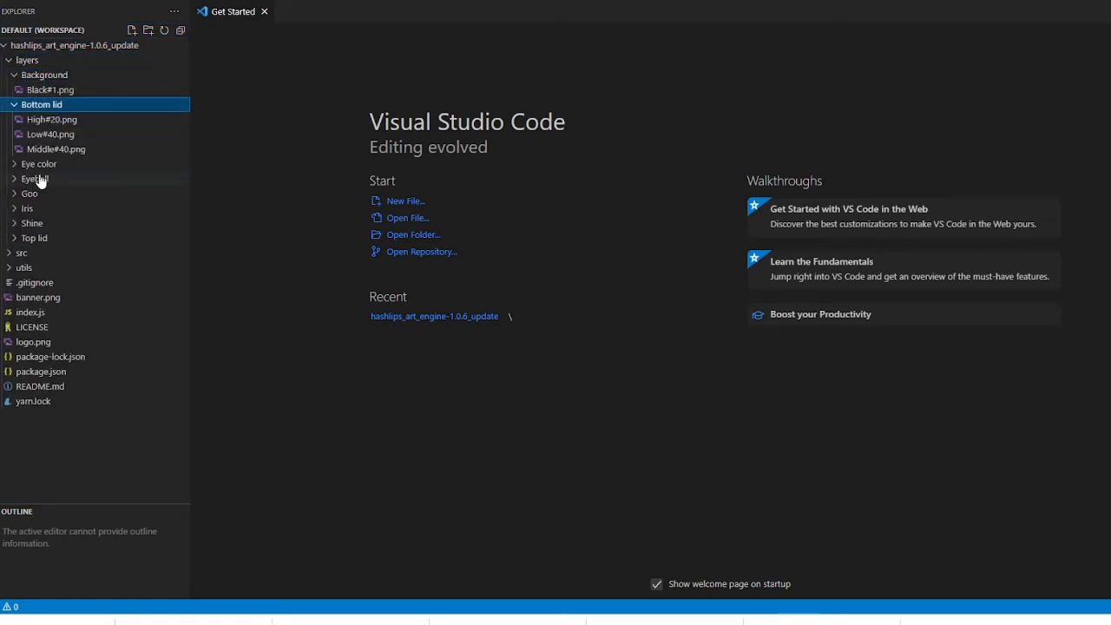
click(40, 165)
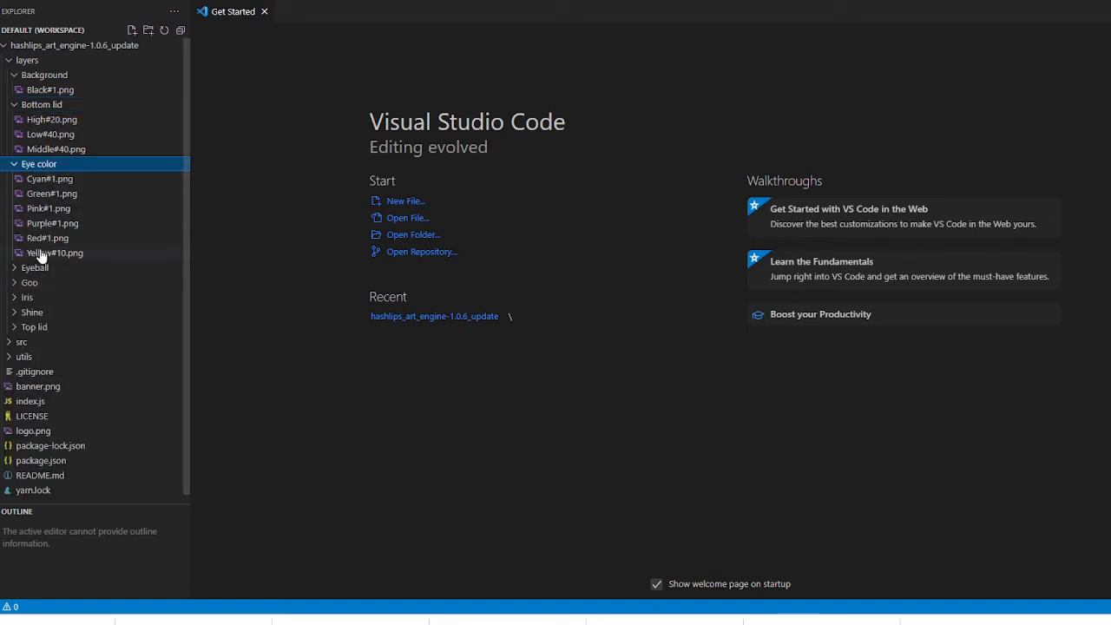
click(20, 166)
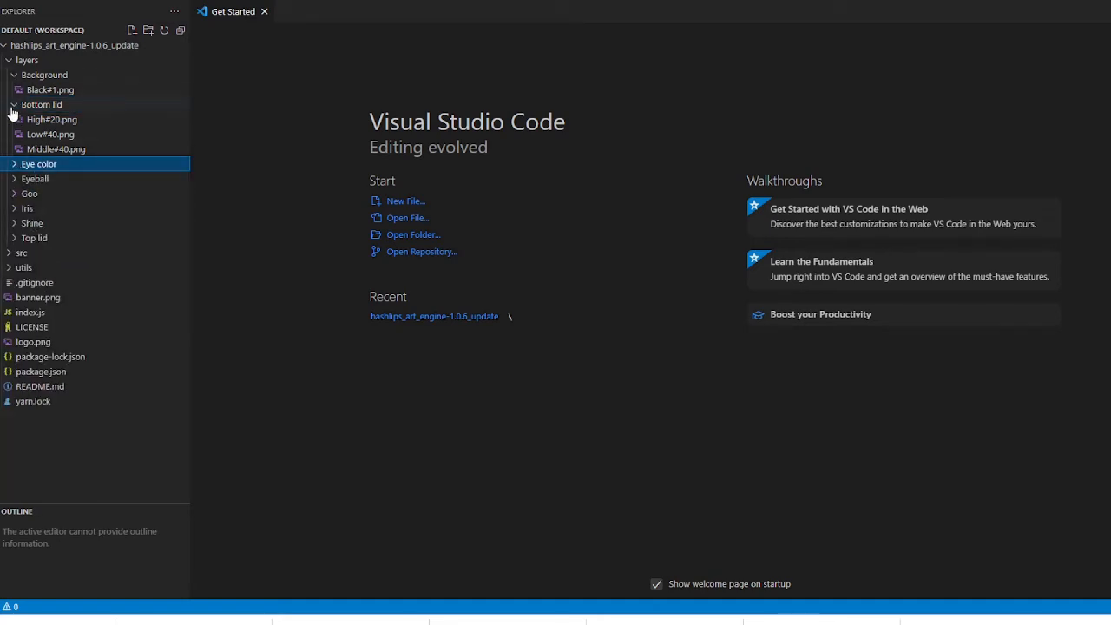
click(19, 104)
click(28, 77)
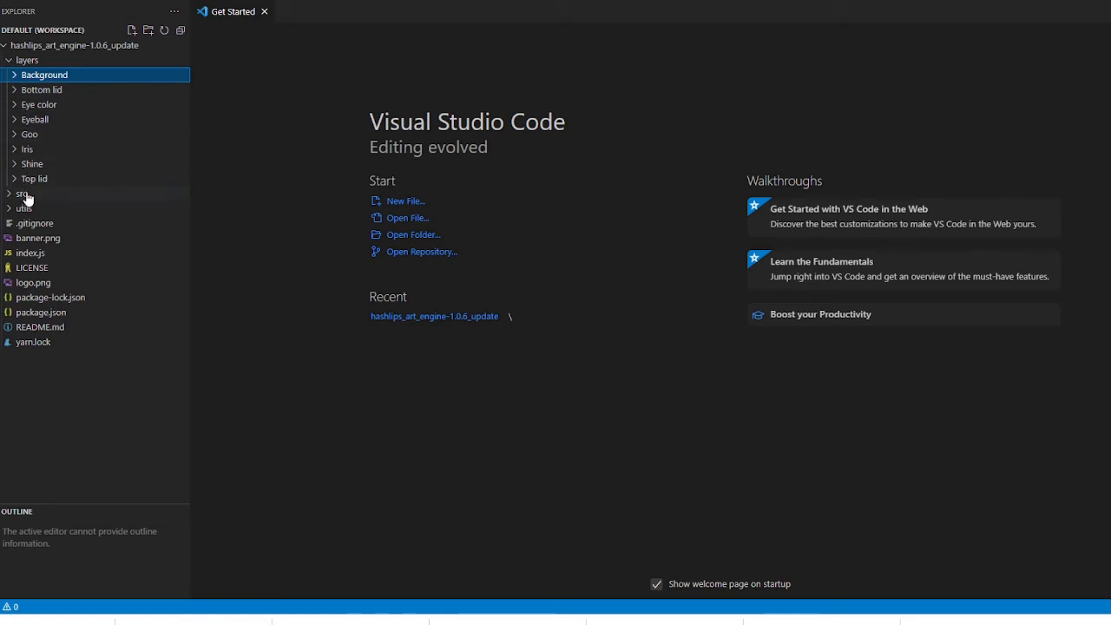
Step: Open config.js from the src folder and look through its settings as far as module.exports
click(26, 194)
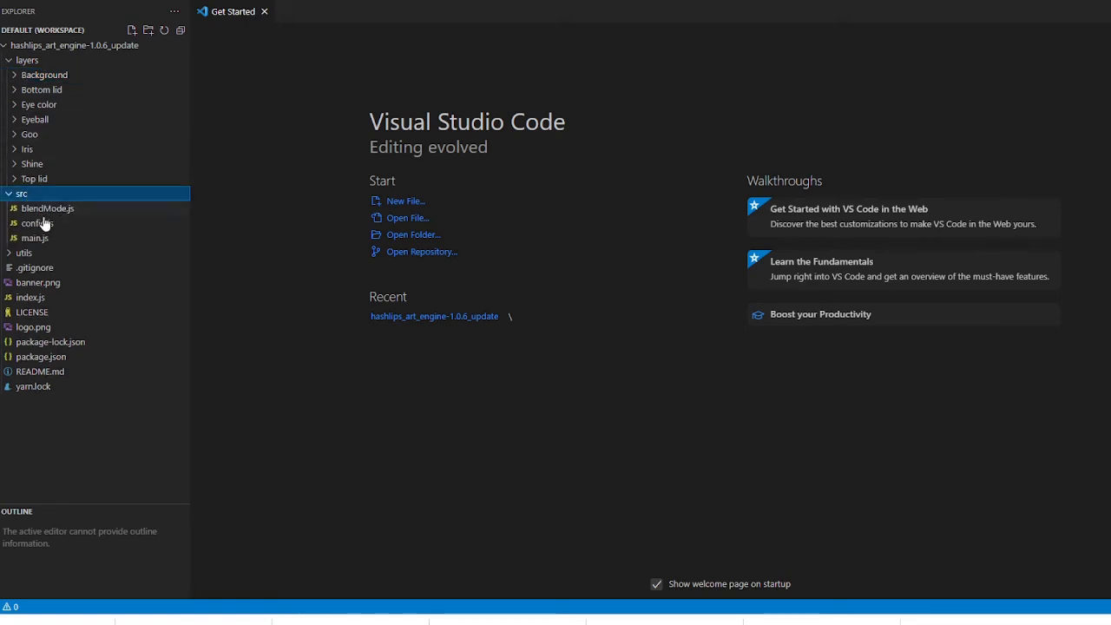
click(39, 227)
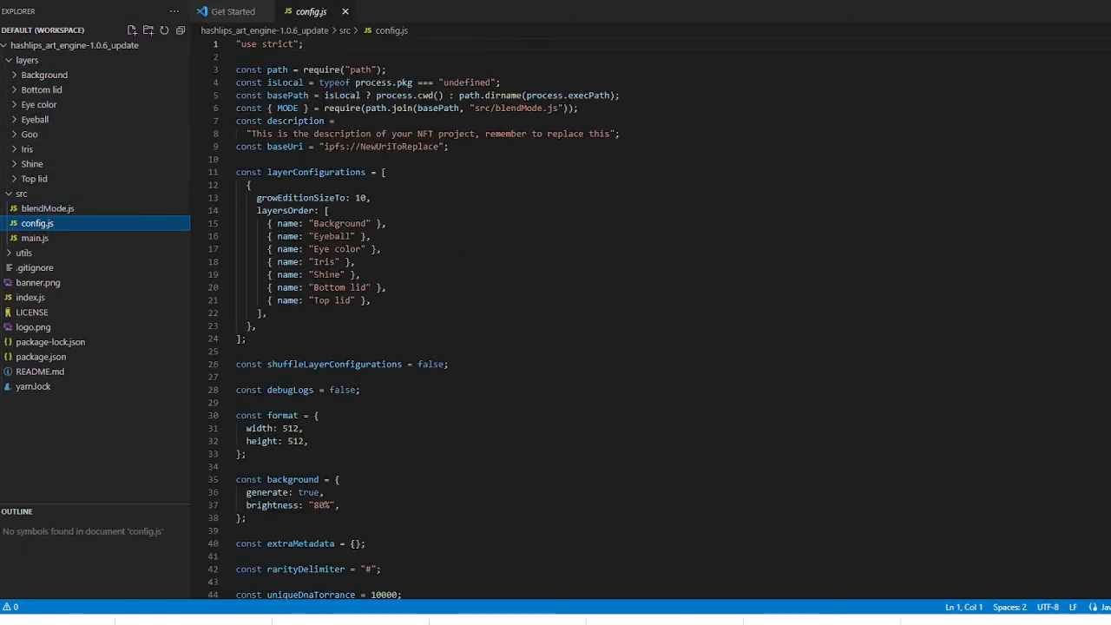
scroll(368, 179, down, 5)
scroll(368, 180, down, 7)
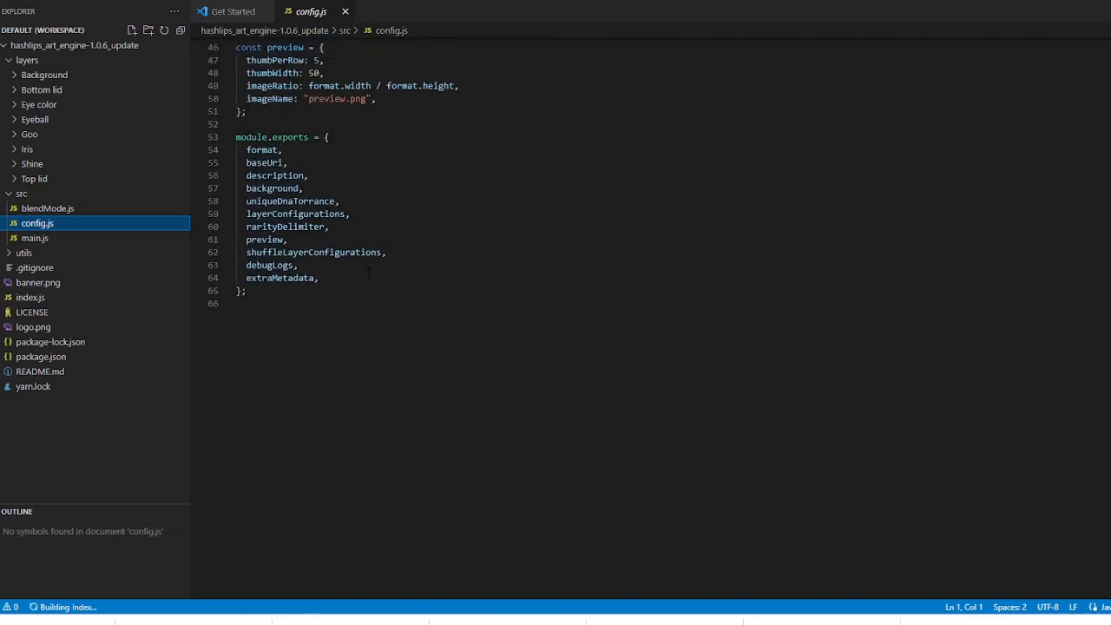
scroll(607, 312, up, 11)
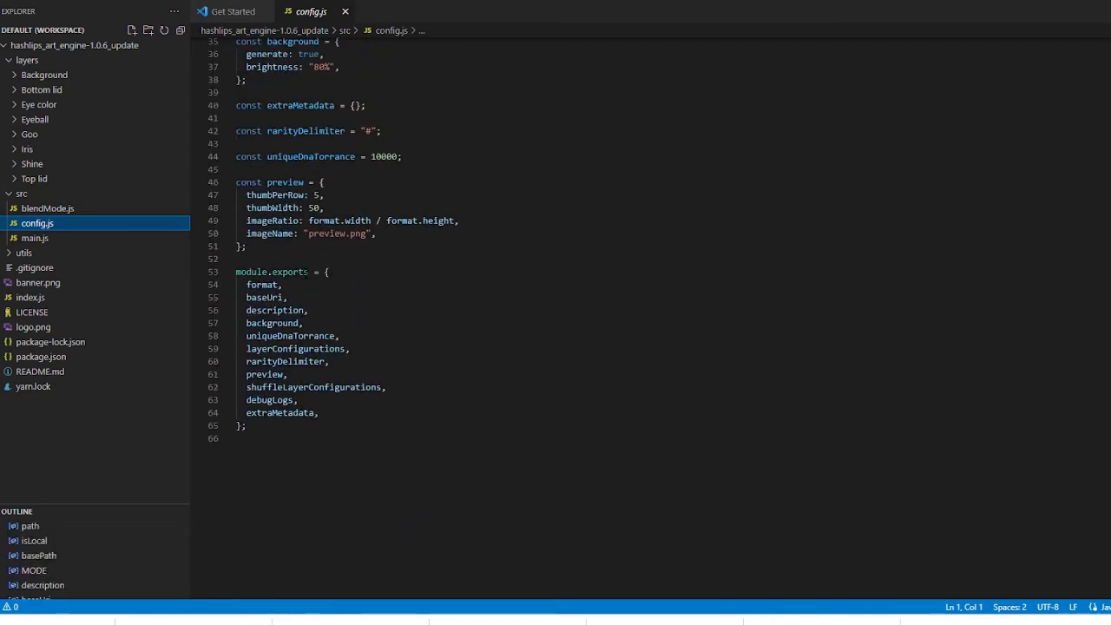
Step: Permanently delete all eight sample subfolders, from Background to Top lid, inside the layers folder, and expand layers again
drag(372, 266, 256, 189)
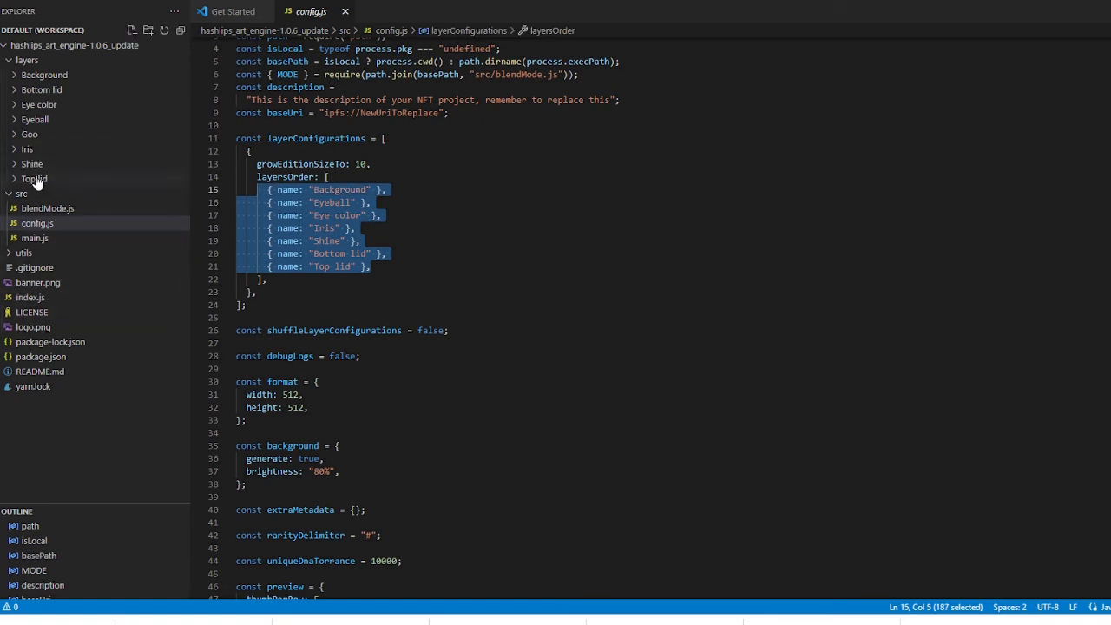
click(26, 76)
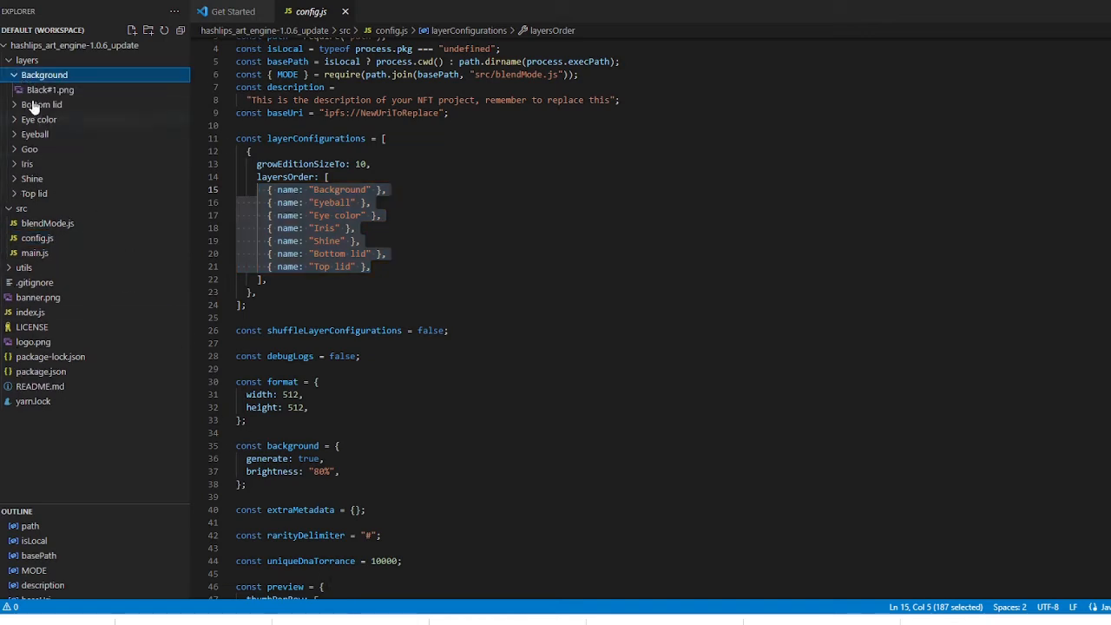
click(17, 74)
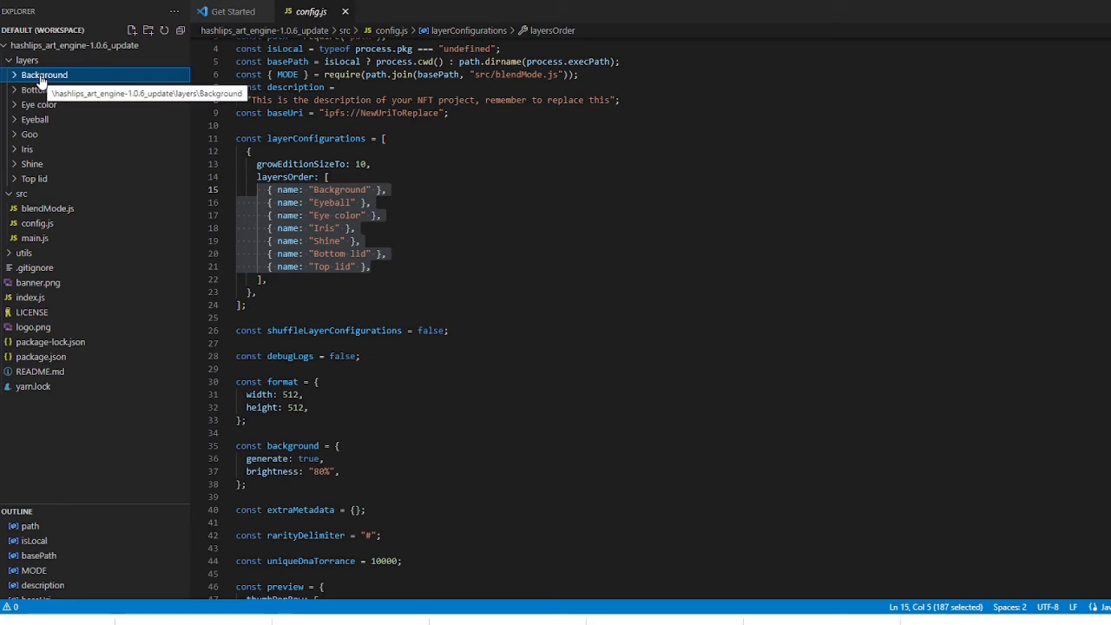
shift+click(39, 178)
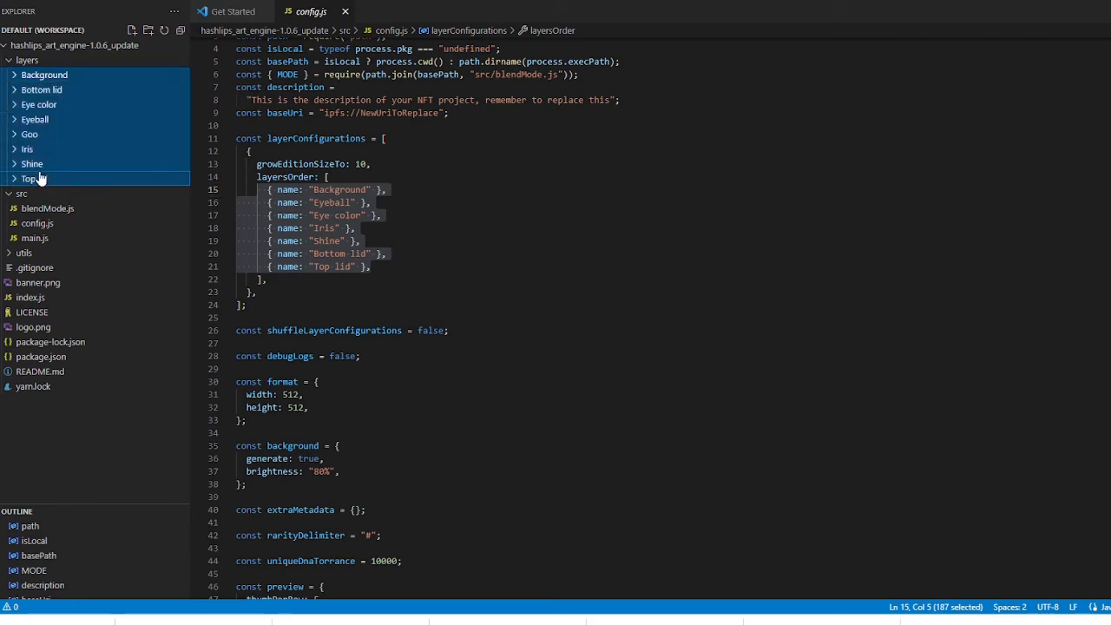
right_click(55, 76)
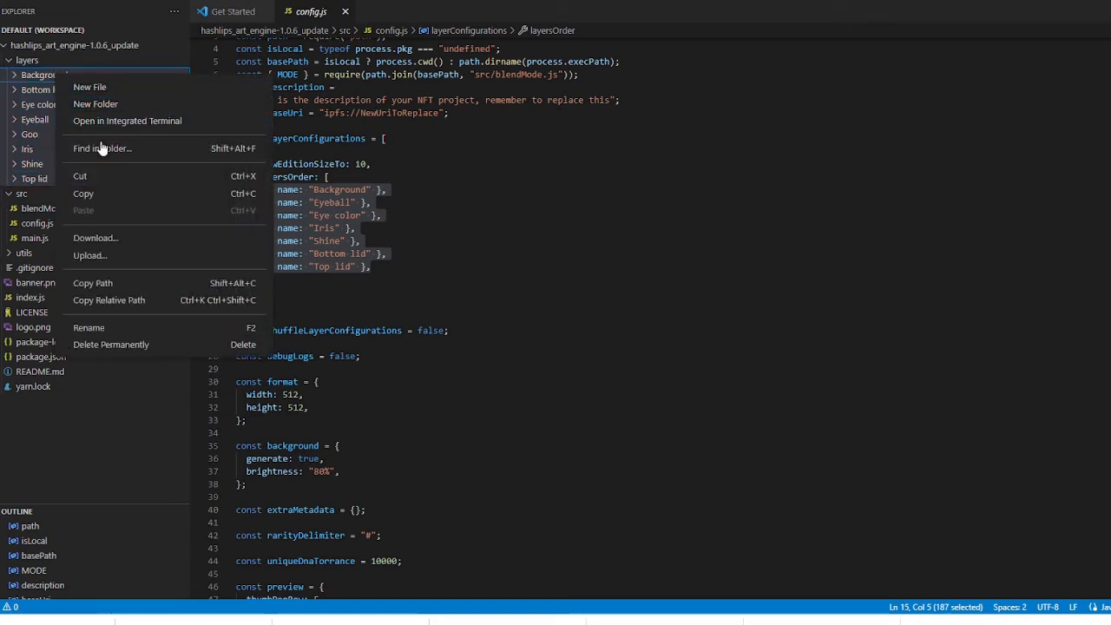
click(106, 344)
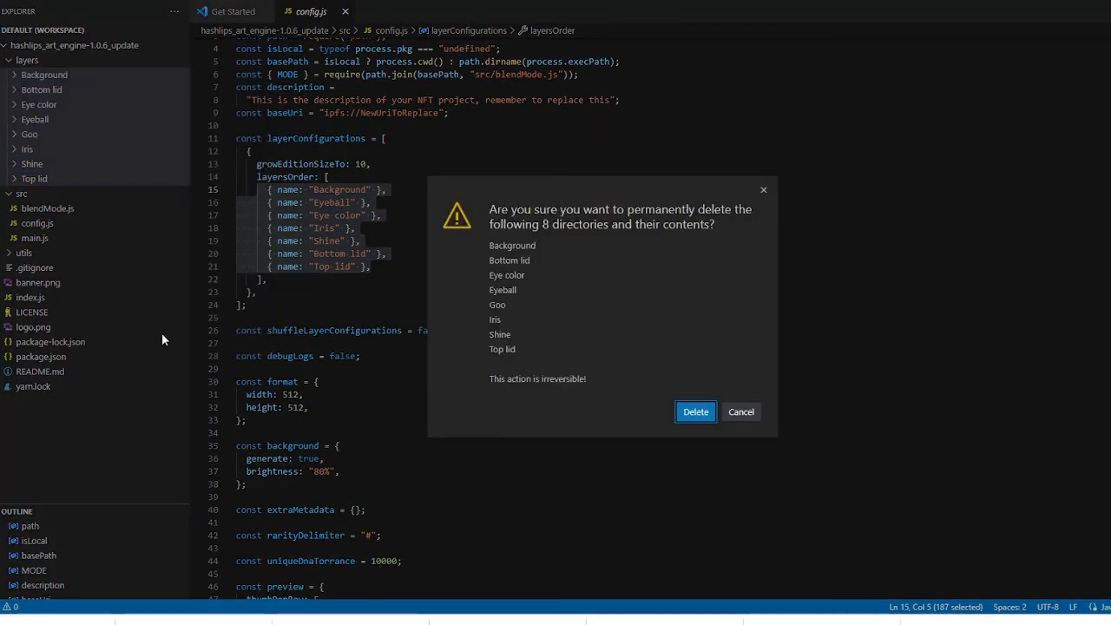
click(703, 414)
click(634, 106)
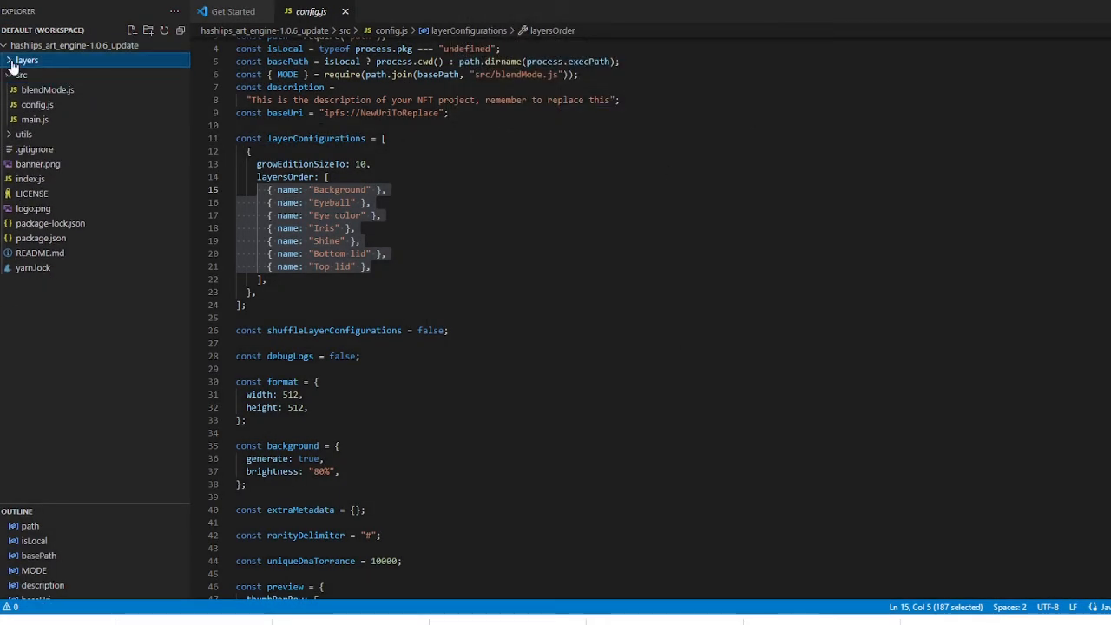
Step: Remove every layersOrder entry in config.js except Background, including the blank line left behind
click(336, 203)
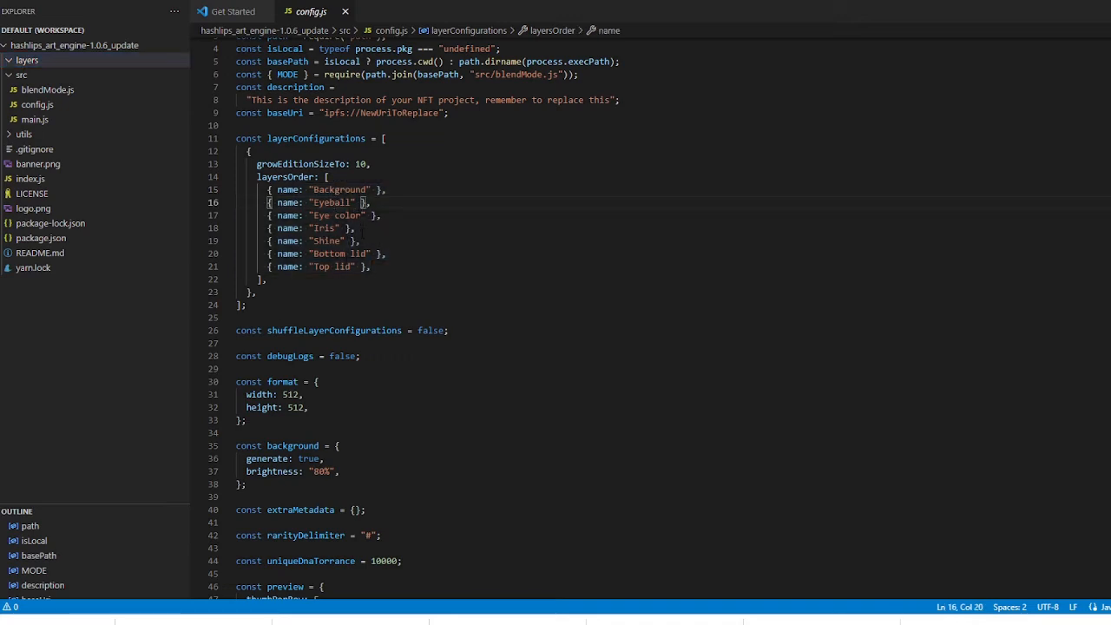
drag(371, 266, 267, 202)
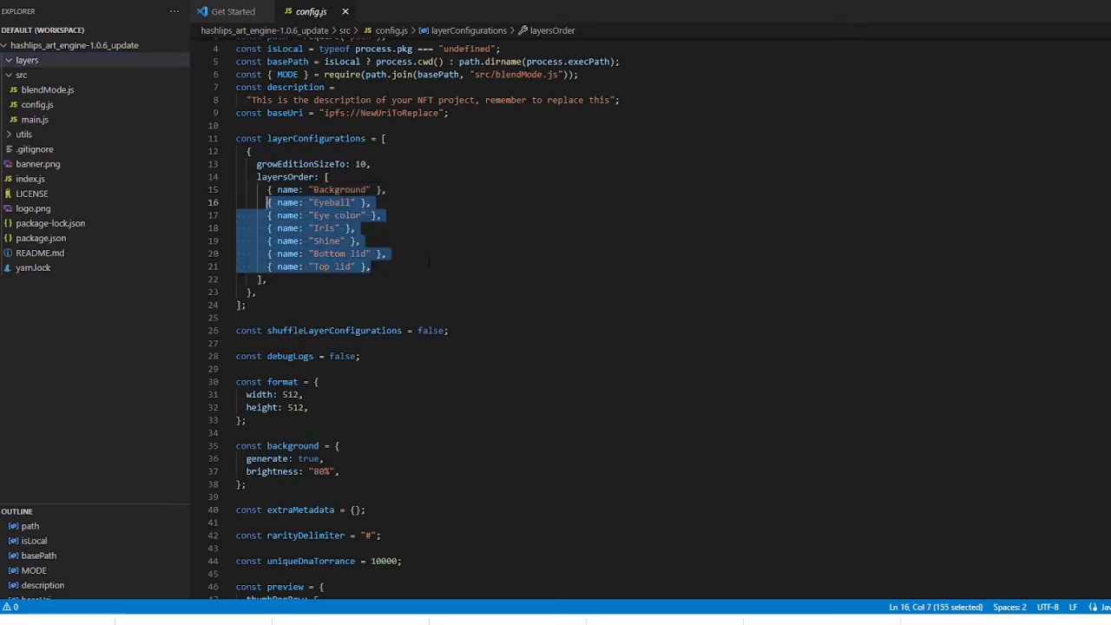
key(BackSpace)
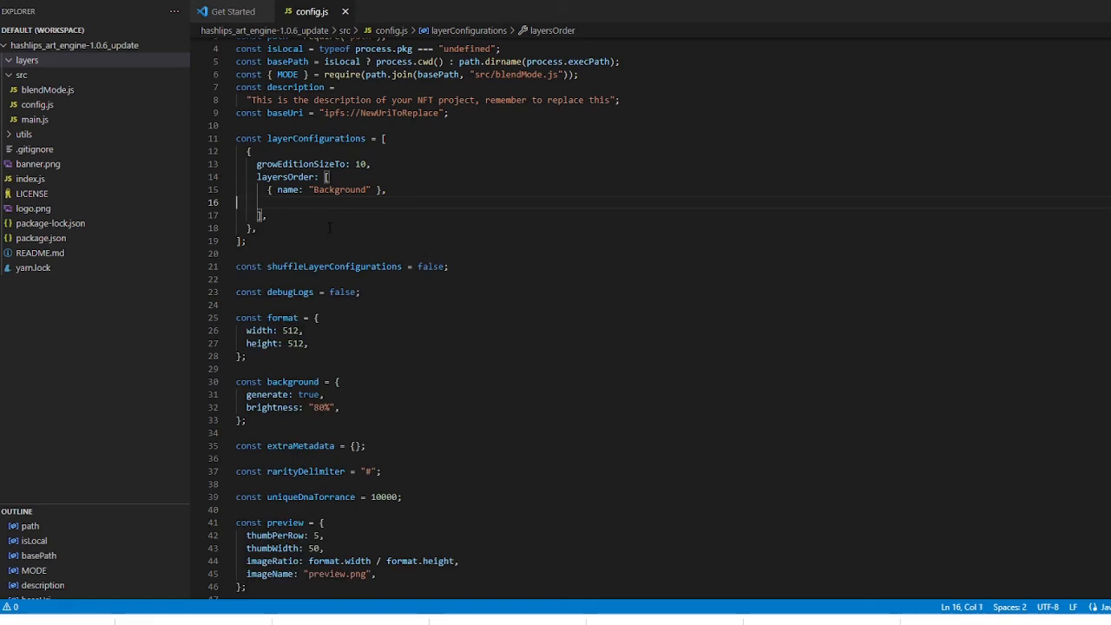
key(BackSpace)
Step: Replace the placeholder description text with "Weird Garden NFT is a collection of how you see gardens"
scroll(413, 227, up, 1)
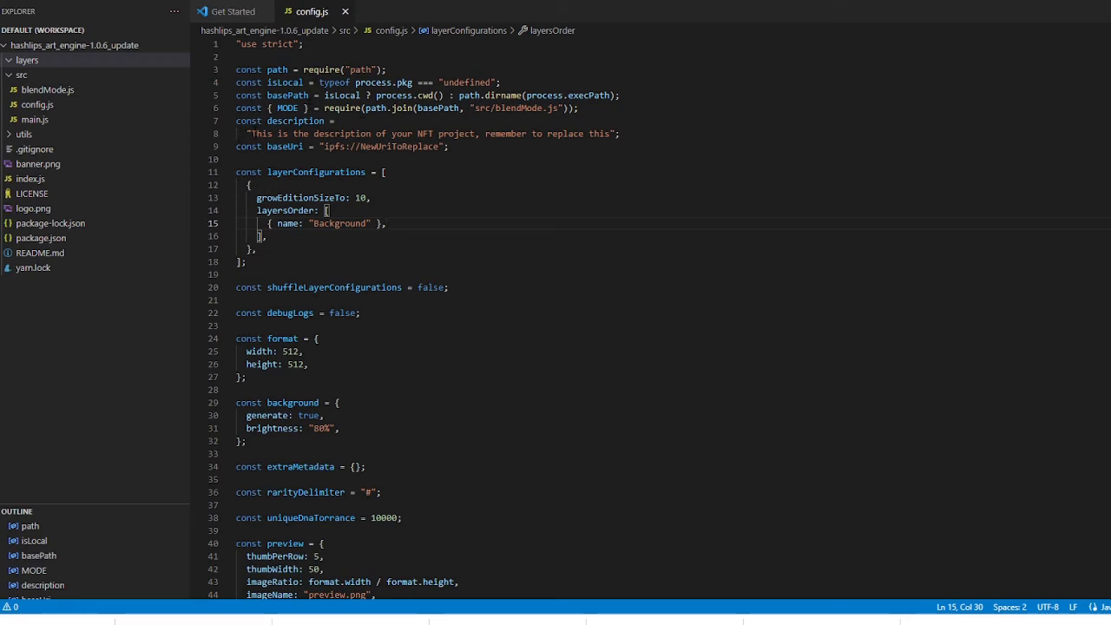
drag(251, 134, 607, 134)
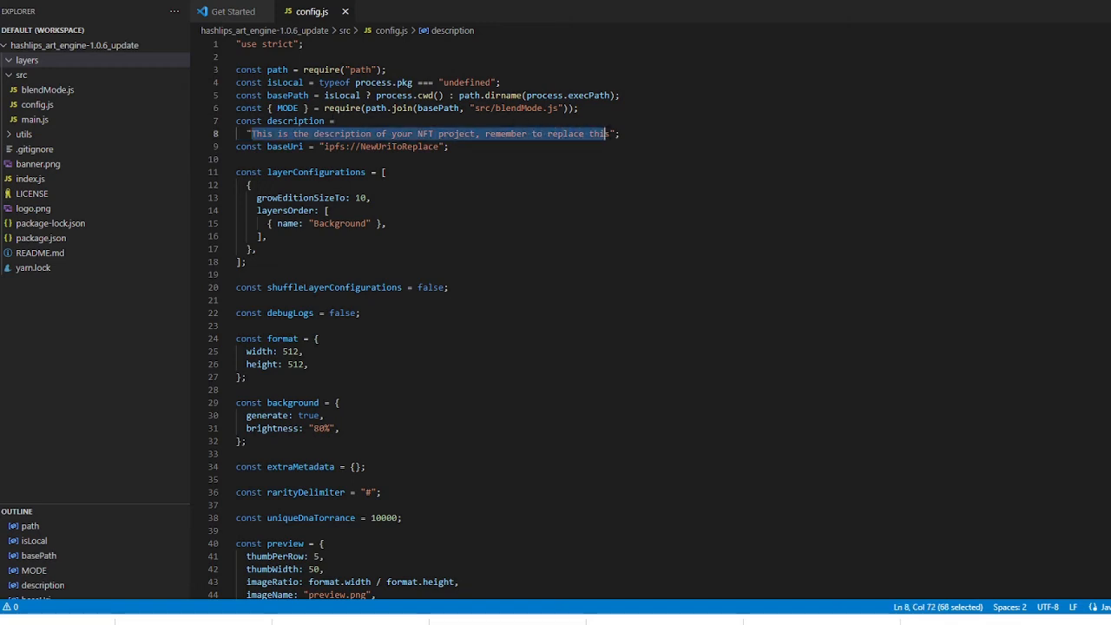
key(BackSpace)
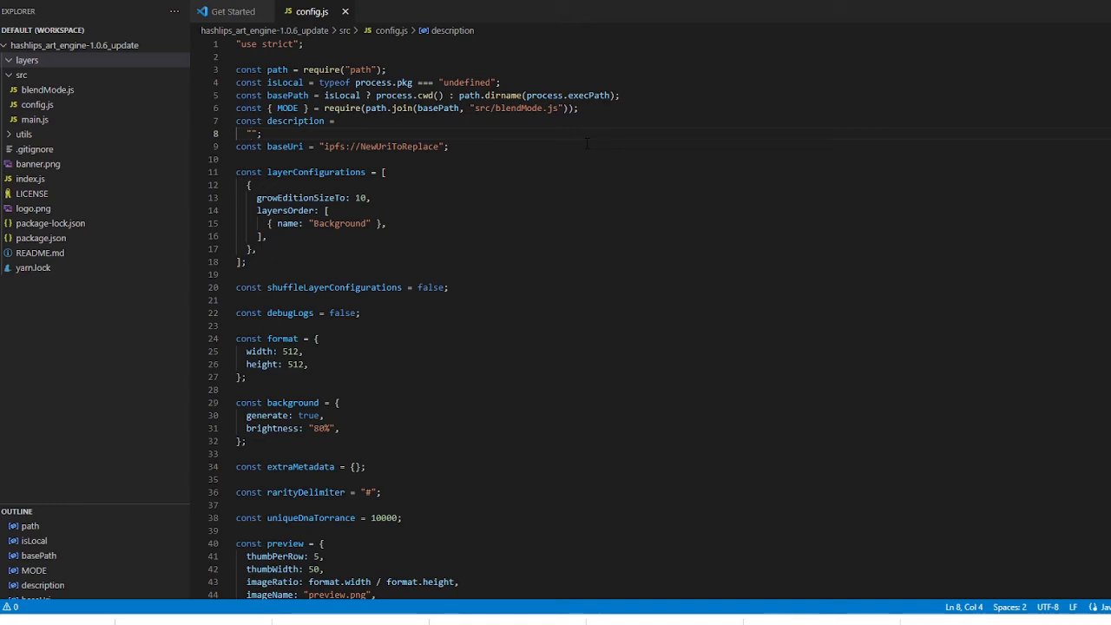
text(Weird)
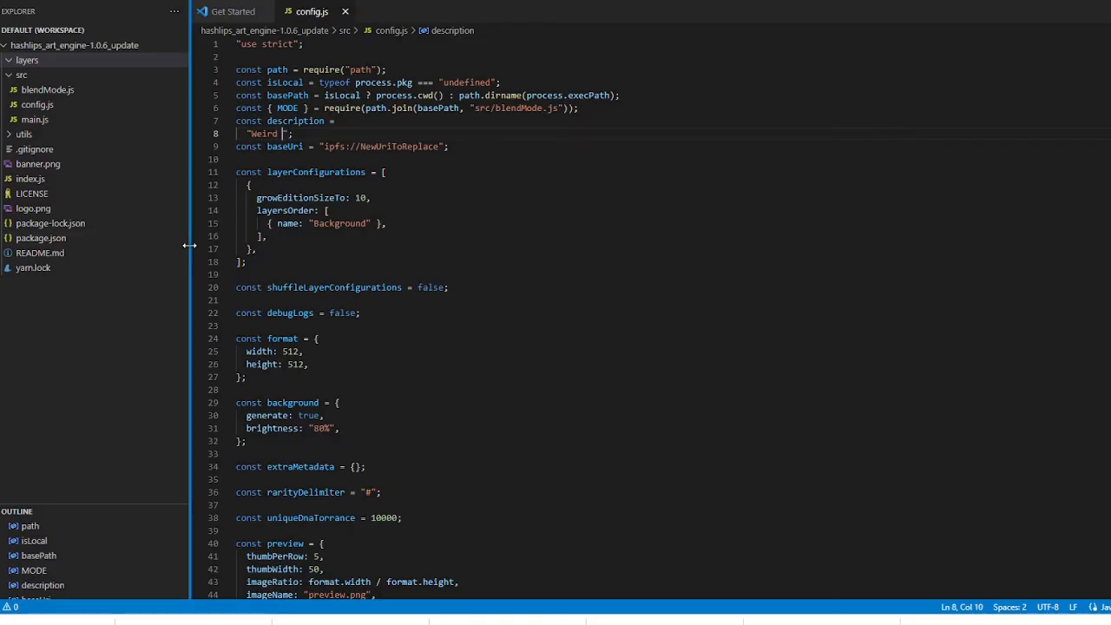
text(Garden)
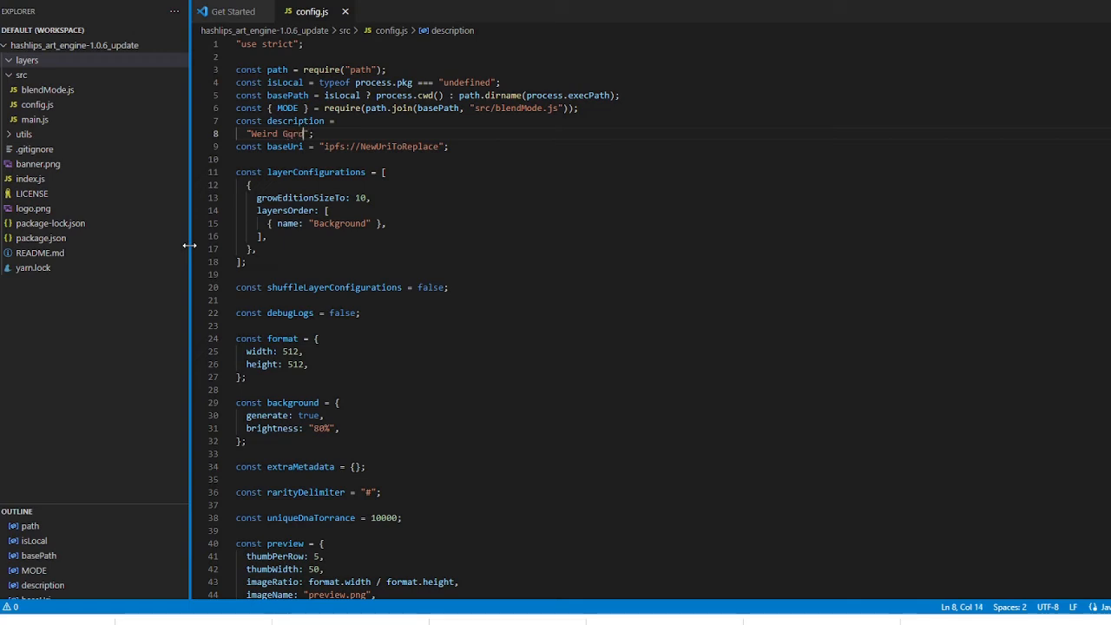
text( NFT)
key(Left)
key(Left)
key(Left)
key(Left)
key(Right)
key(Right)
key(Right)
text(is a )
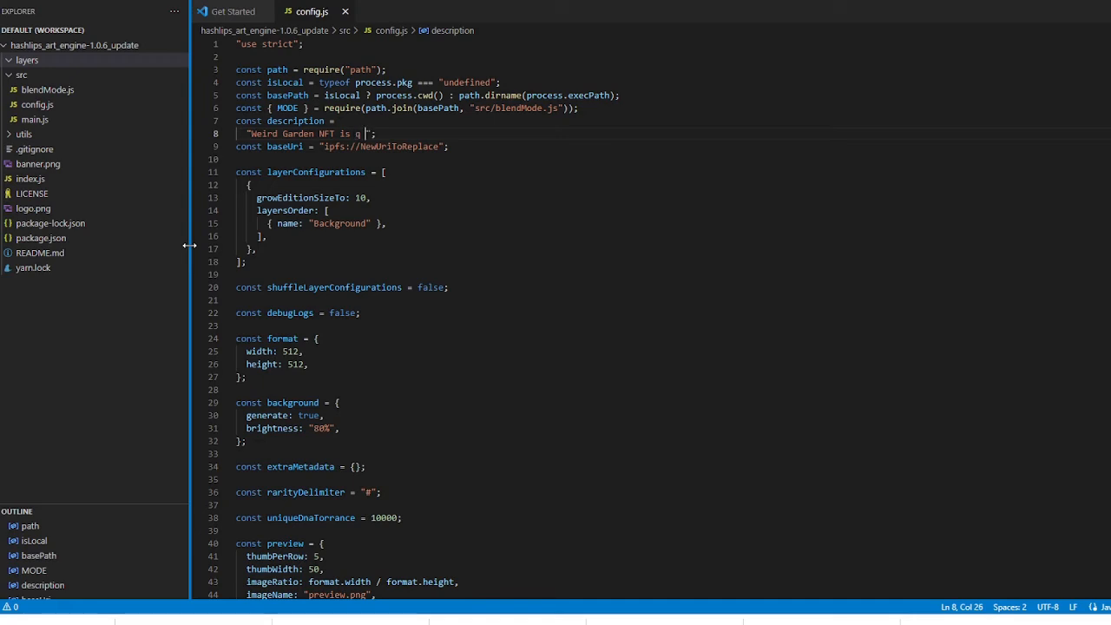
text(collecti)
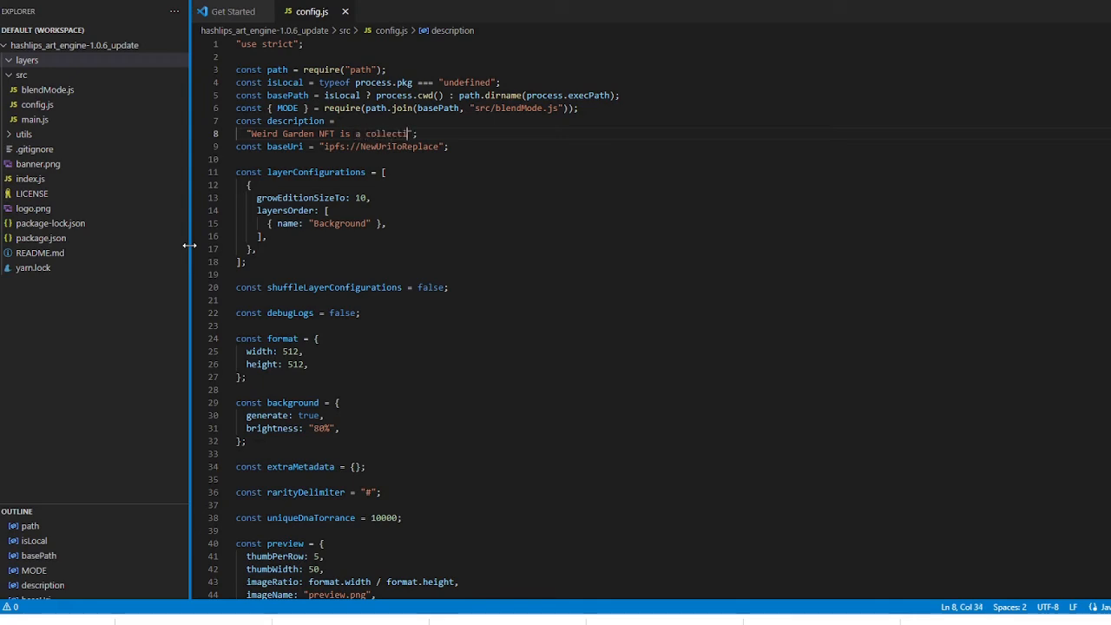
text(on o)
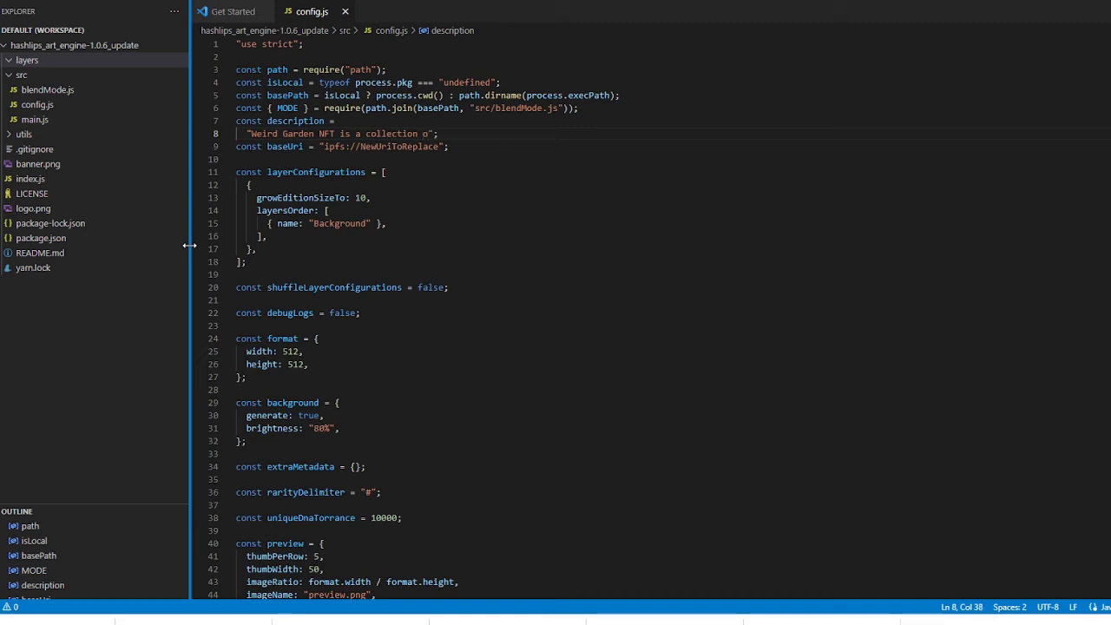
text(f)
text( how you see )
text(a)
text(ar)
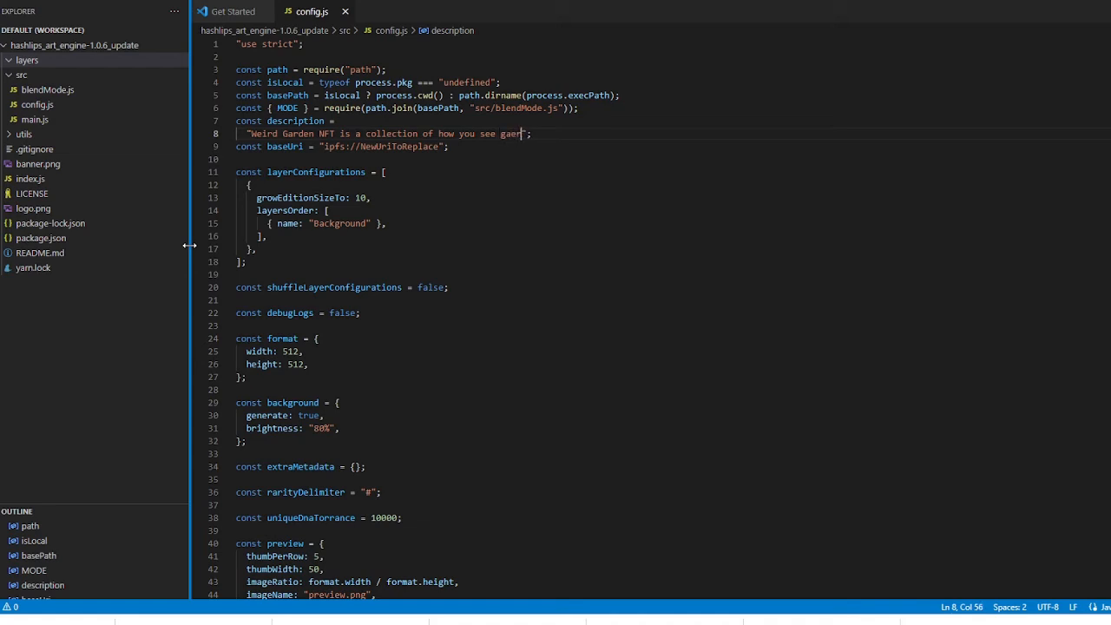
text(rdens )
text(when it)
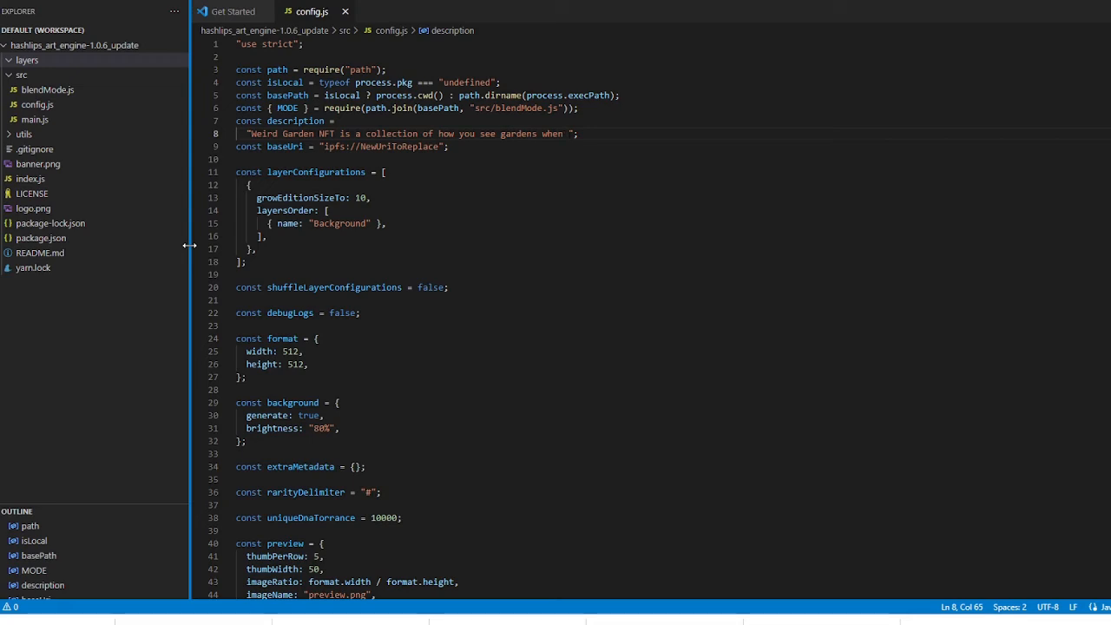
text( is a)
text(am and you haven)
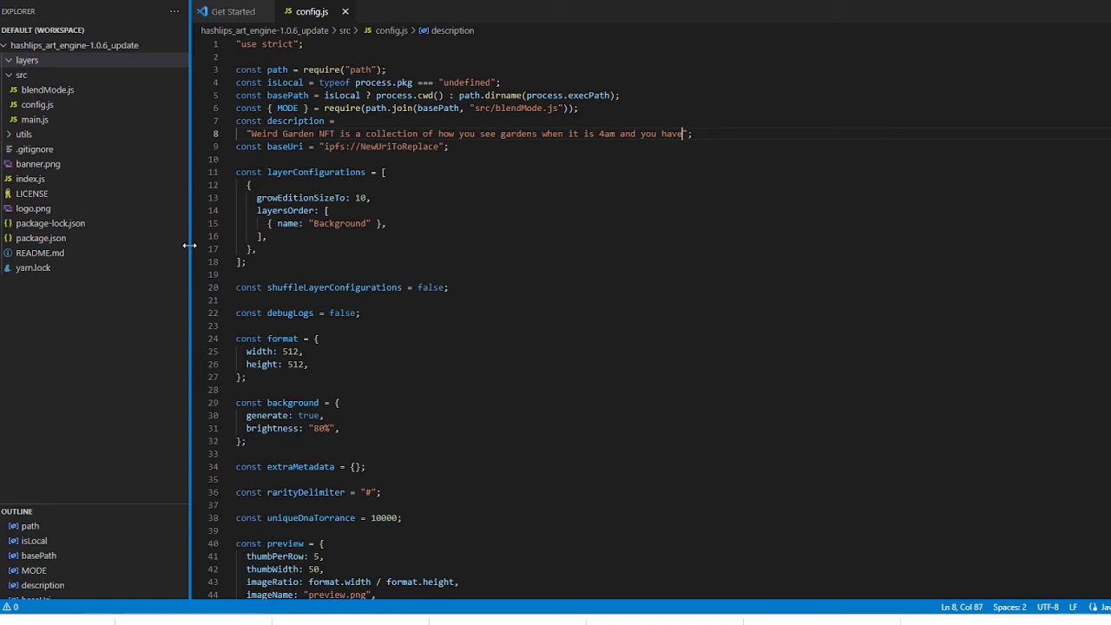
key(BackSpace)
key(BackSpace)
key(BackSpace)
key(BackSpace)
key(BackSpace)
key(BackSpace)
key(BackSpace)
key(BackSpace)
key(BackSpace)
key(BackSpace)
key(BackSpace)
key(BackSpace)
key(BackSpace)
key(BackSpace)
key(BackSpace)
key(BackSpace)
key(BackSpace)
key(BackSpace)
key(BackSpace)
key(BackSpace)
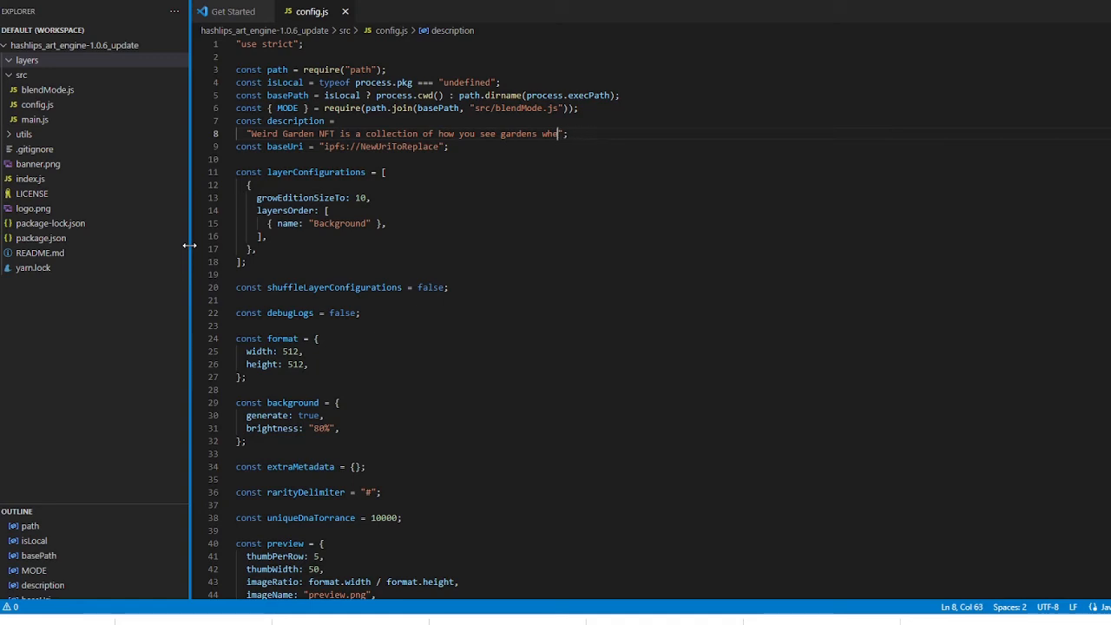
key(BackSpace)
key(BackSpace)
key(BackSpace)
Step: Complete the description's sentence with "when you wake up after party!" and leave the string
text(when )
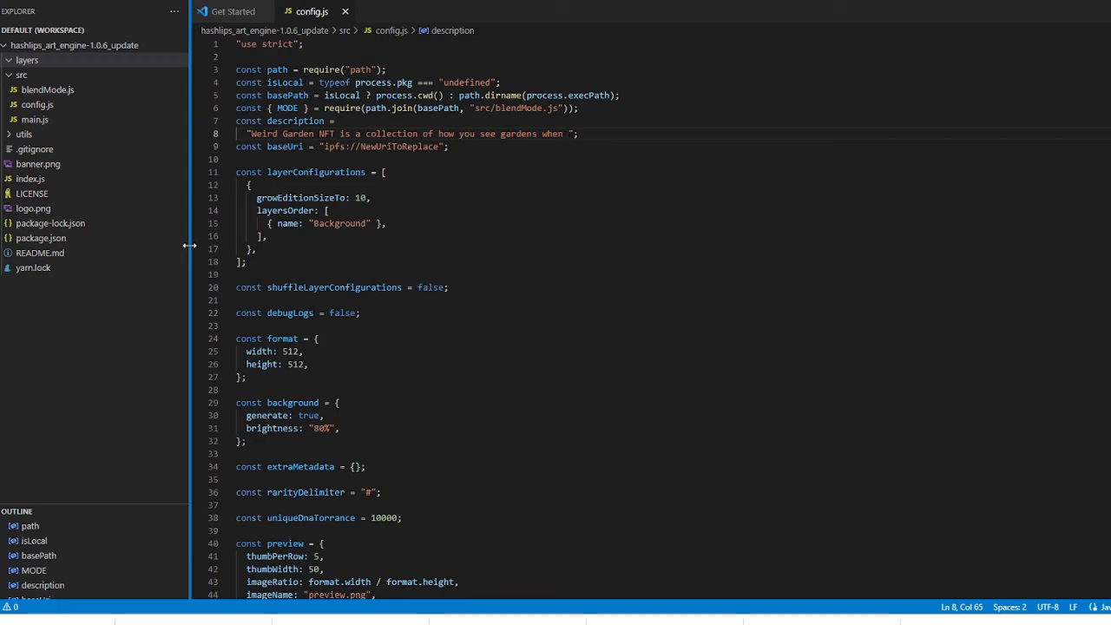
text(you wake up after )
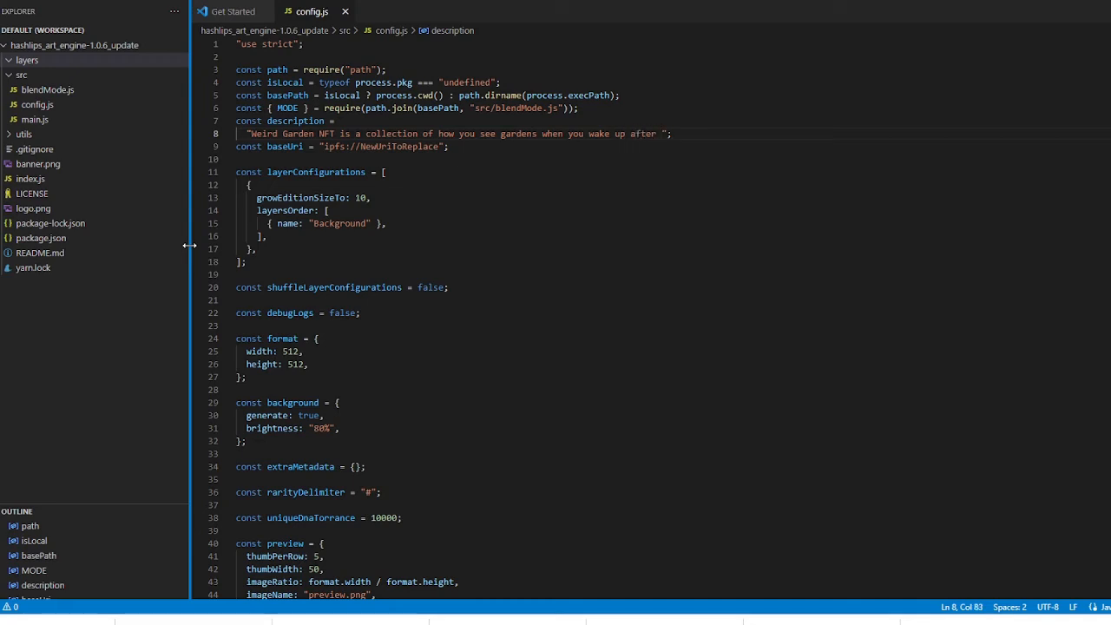
text(p)
text(party!)
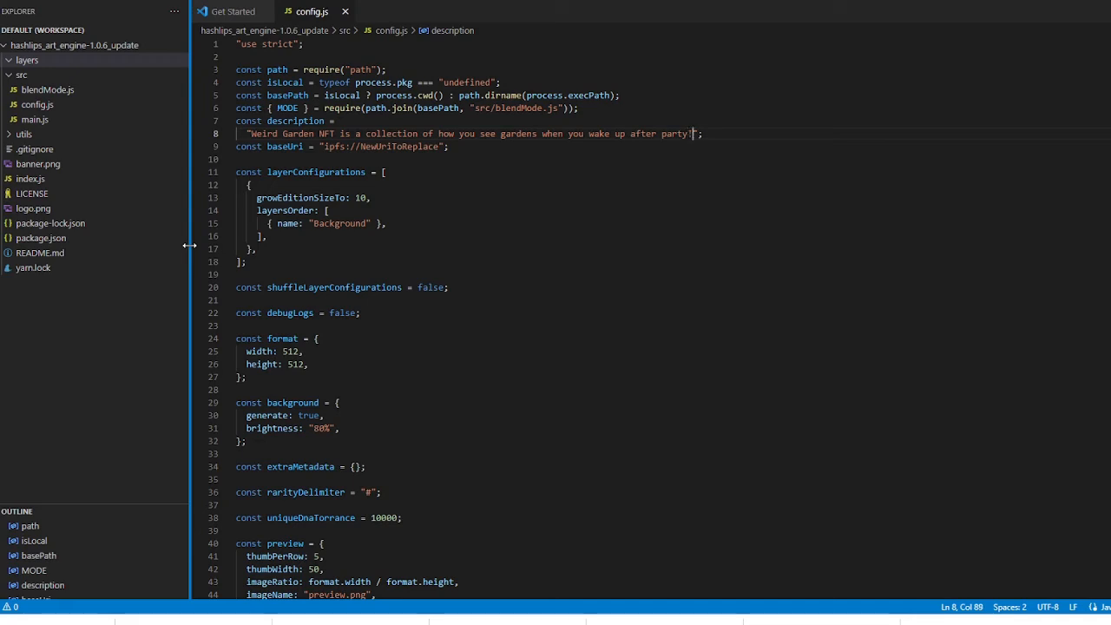
click(433, 213)
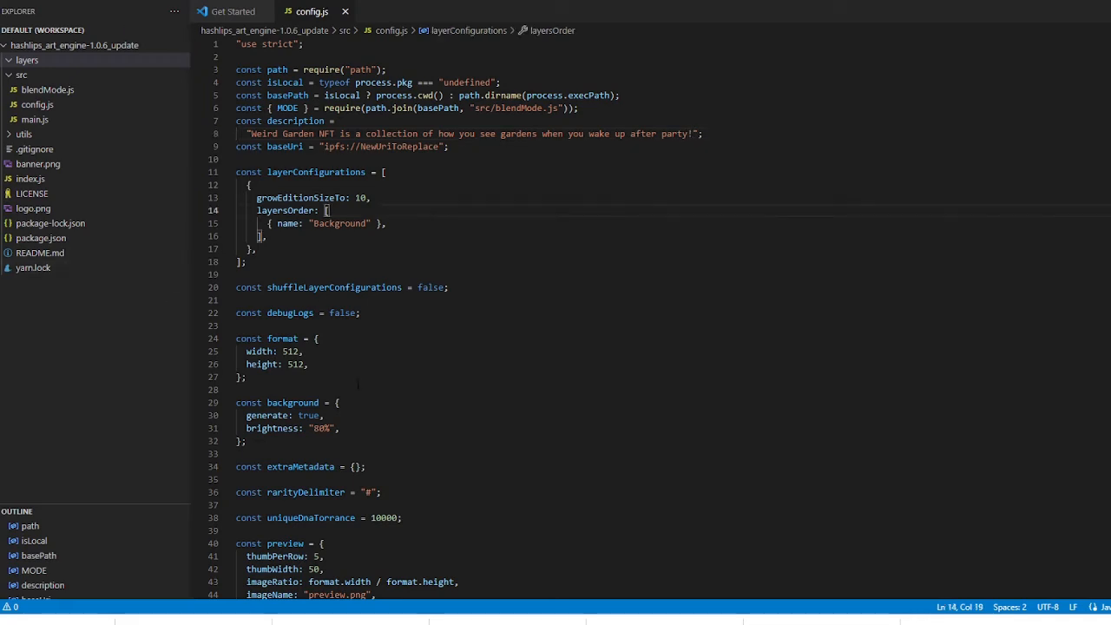
drag(308, 364, 278, 364)
click(293, 351)
click(303, 365)
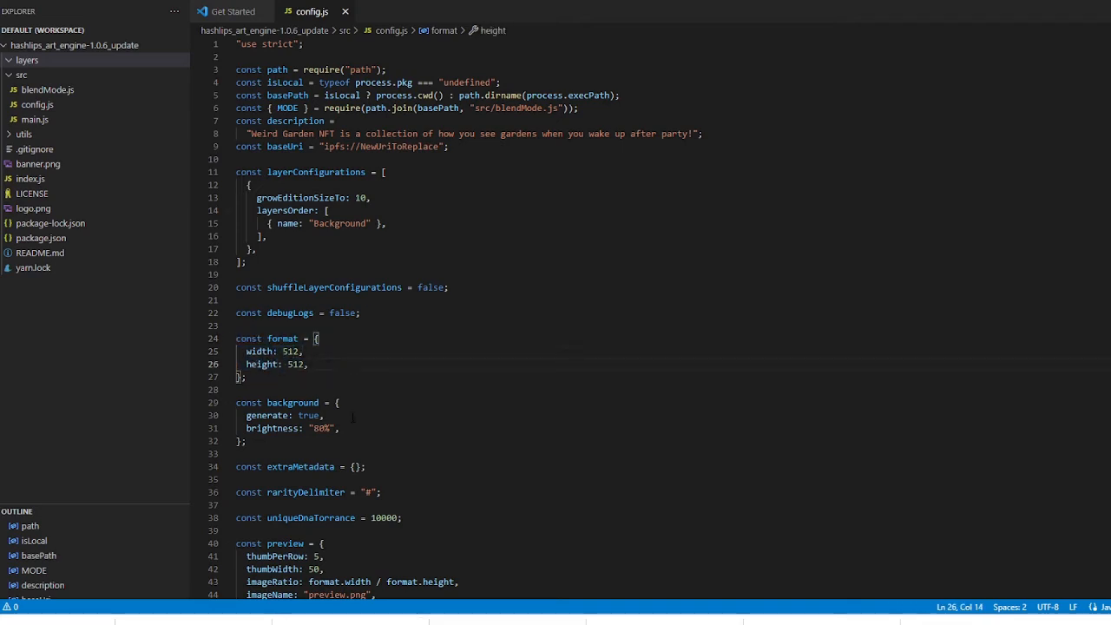
key(BackSpace)
text(3)
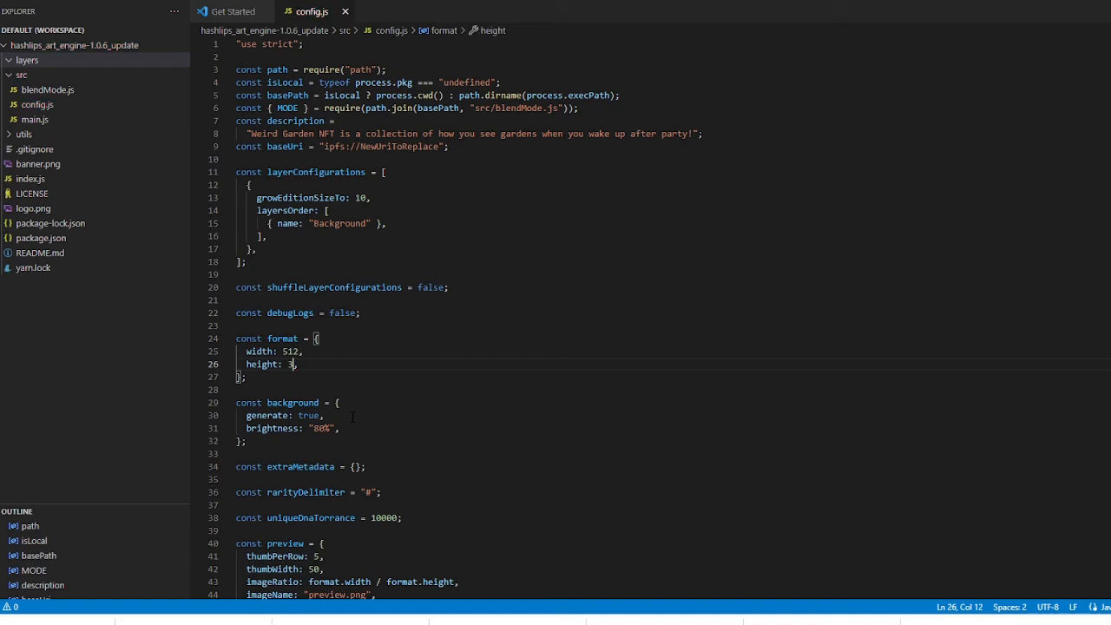
key(BackSpace)
text(512)
Step: Set the width in the format settings to 345
key(Up)
key(Left)
key(BackSpace)
key(BackSpace)
text(3)
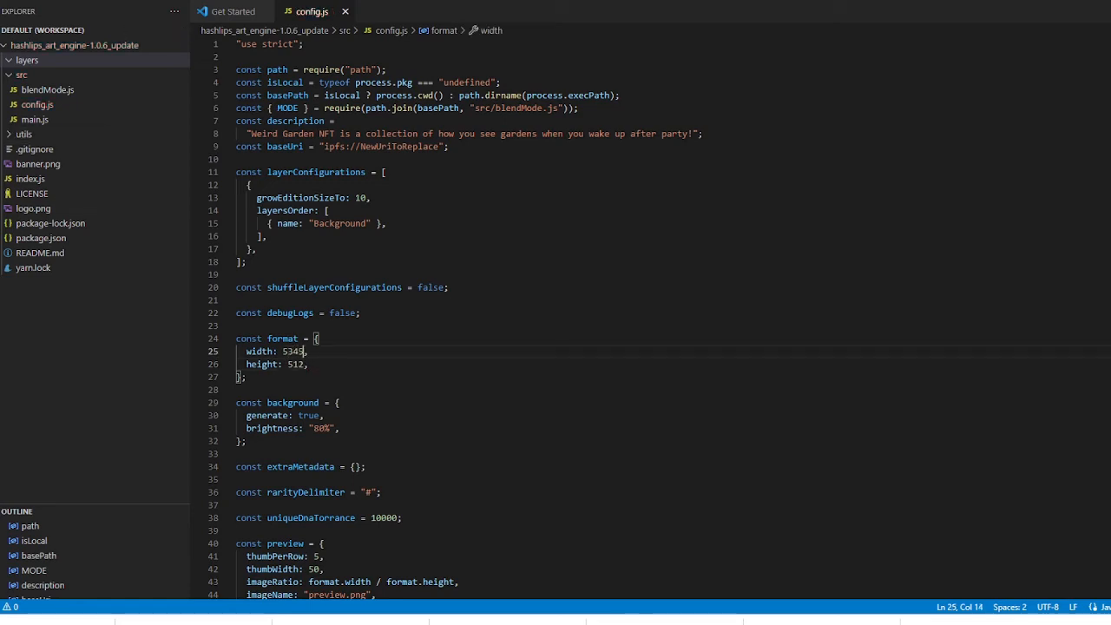
text(45)
key(Left)
key(Left)
key(Left)
key(BackSpace)
key(Down)
key(End)
Step: Examine the rarityDelimiter setting by highlighting its # symbol
scroll(422, 434, down, 1)
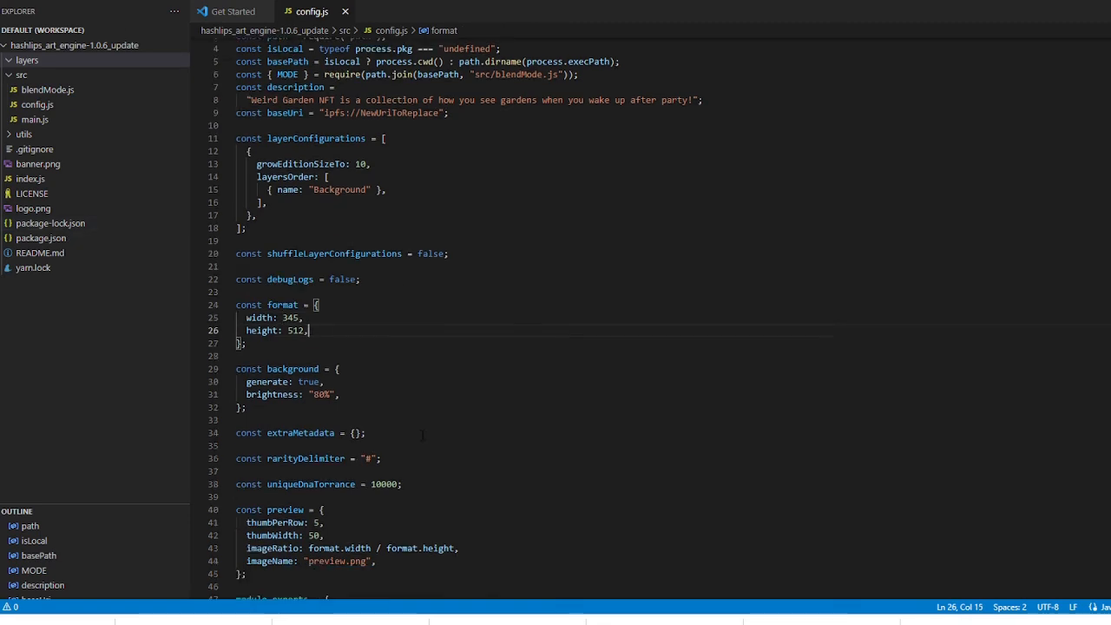
scroll(422, 434, down, 1)
drag(372, 402, 371, 424)
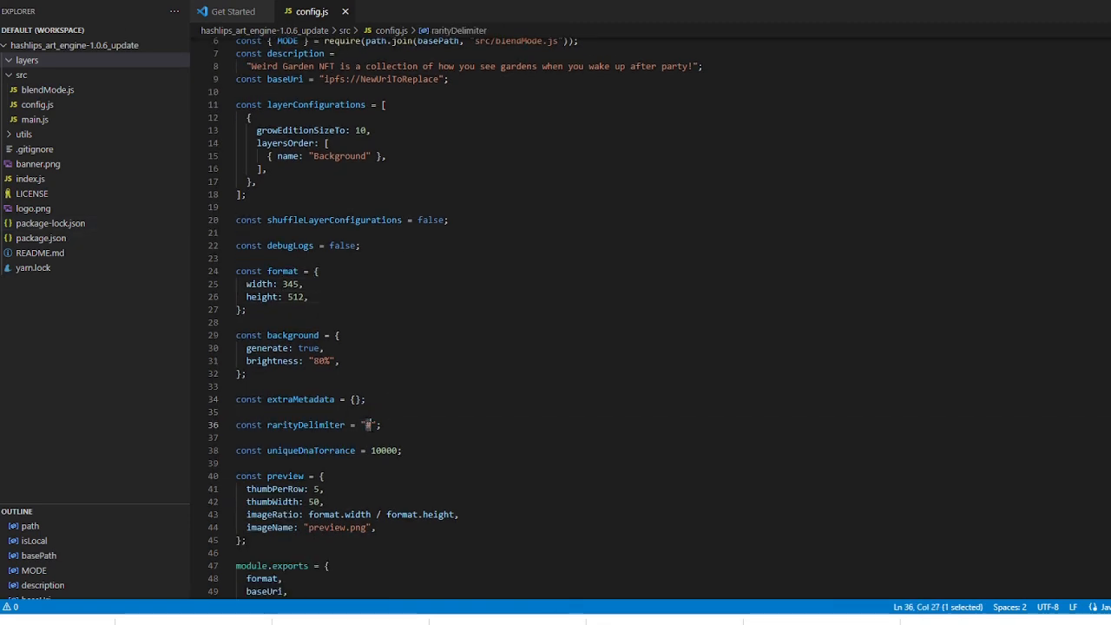
triple_click(371, 425)
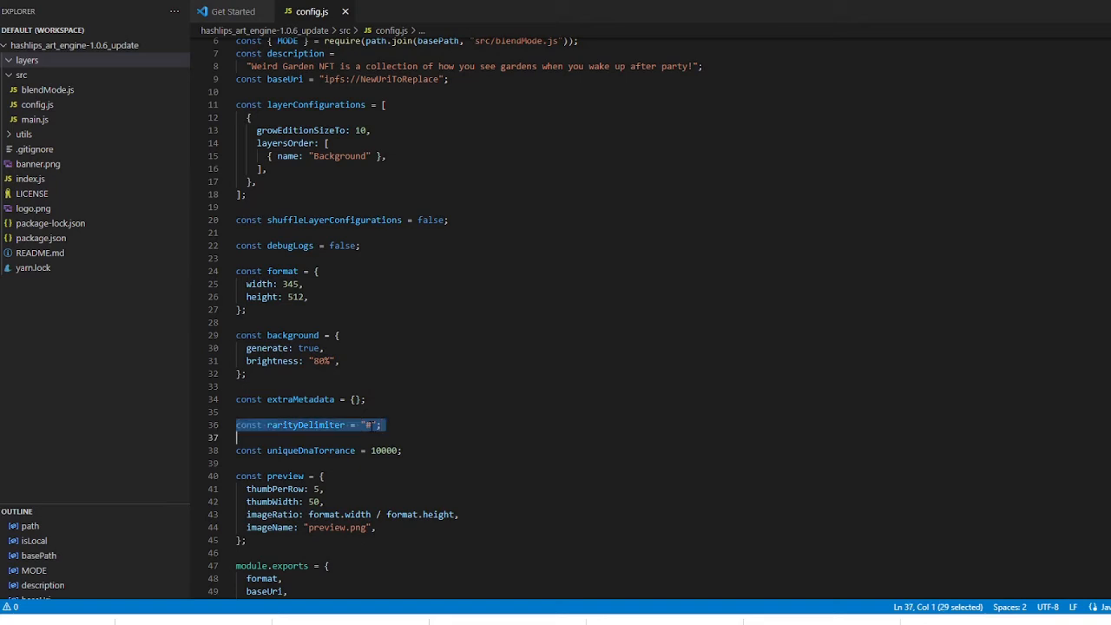
click(370, 424)
drag(370, 425, 360, 424)
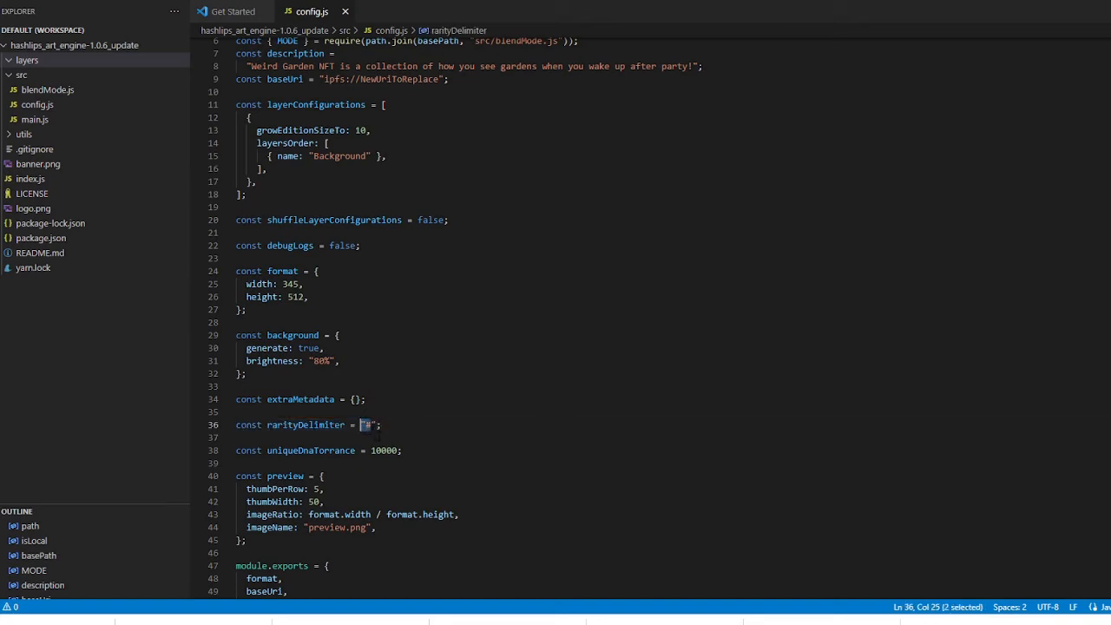
click(370, 425)
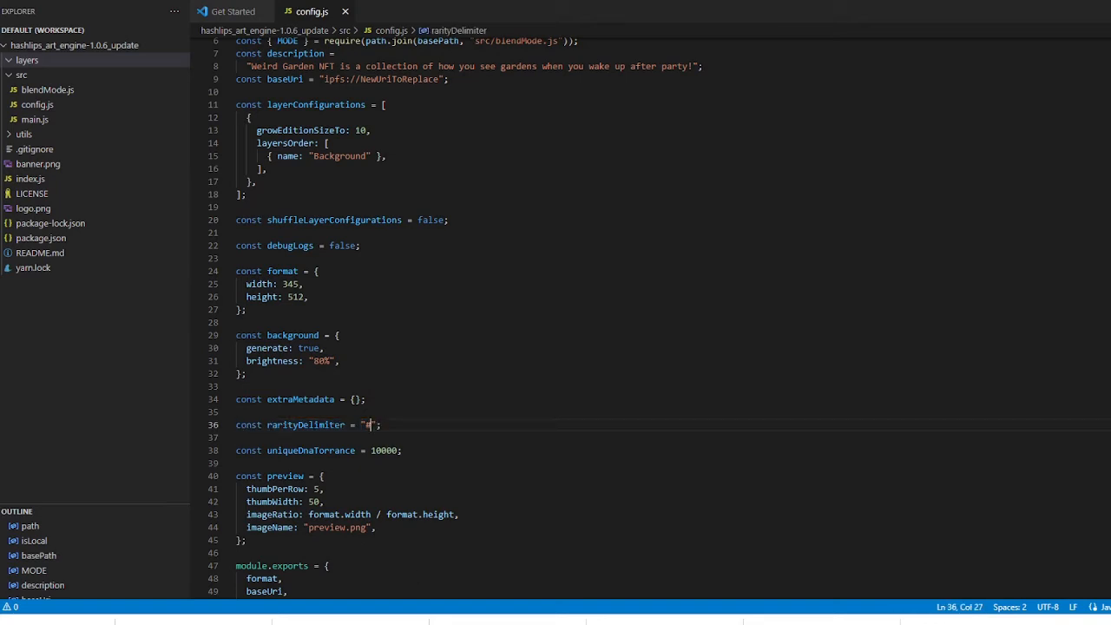
click(21, 61)
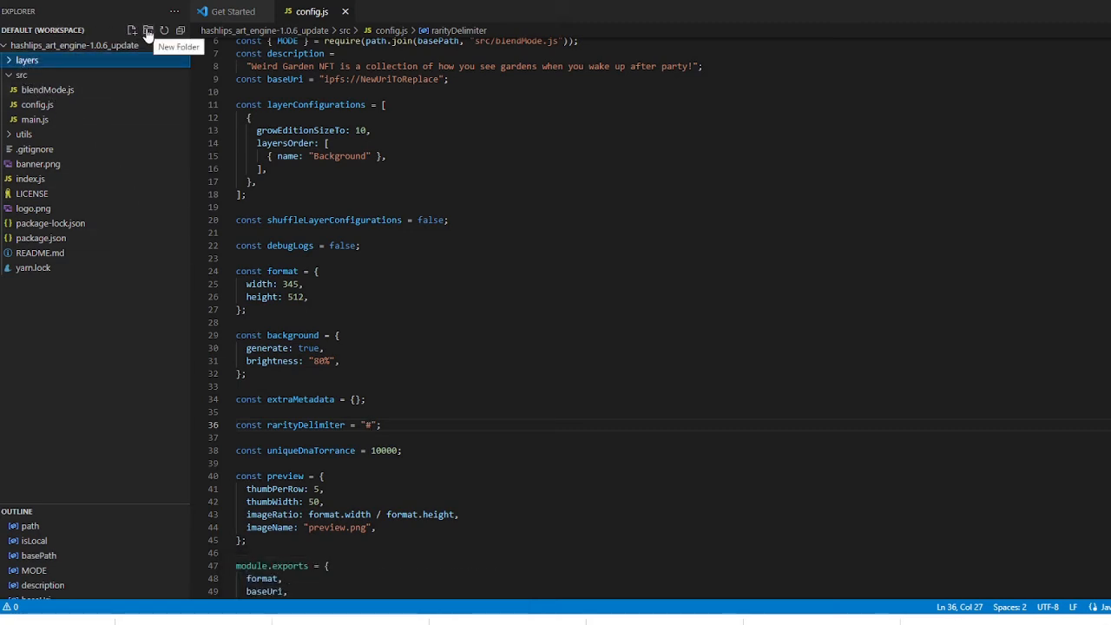
click(147, 33)
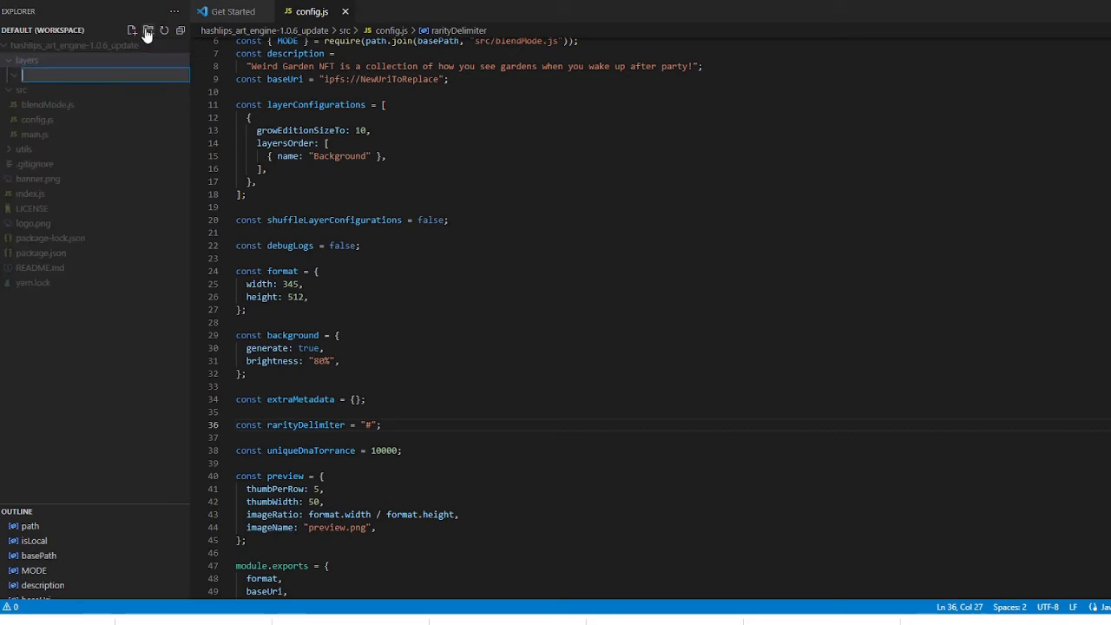
click(126, 178)
click(31, 64)
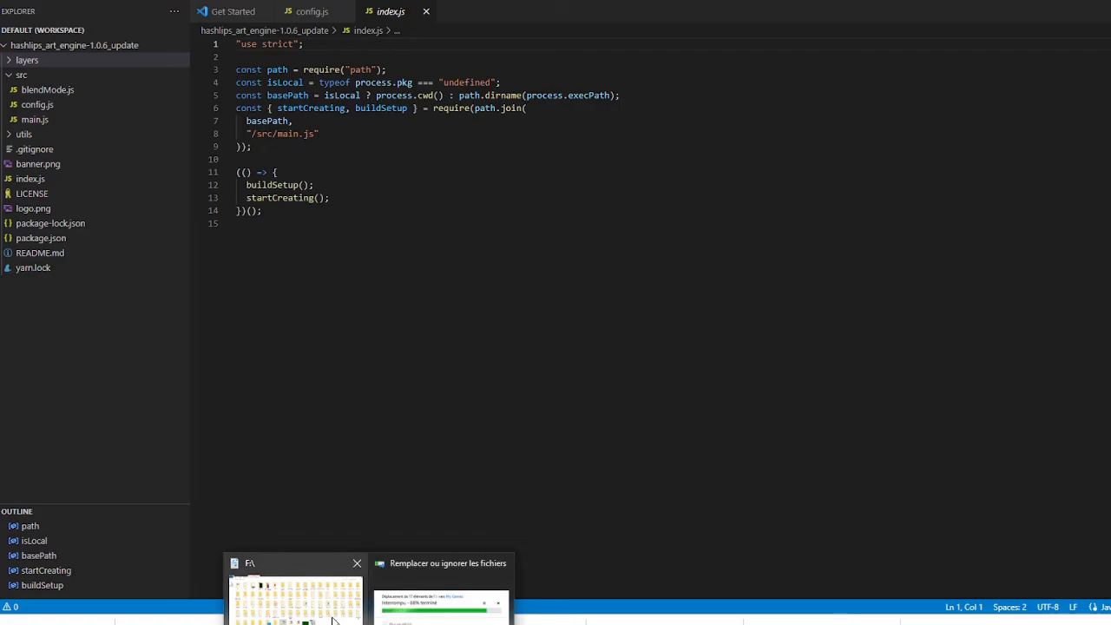
Step: Switch to the File Explorer window showing F:\ and search it for "Background"
click(341, 607)
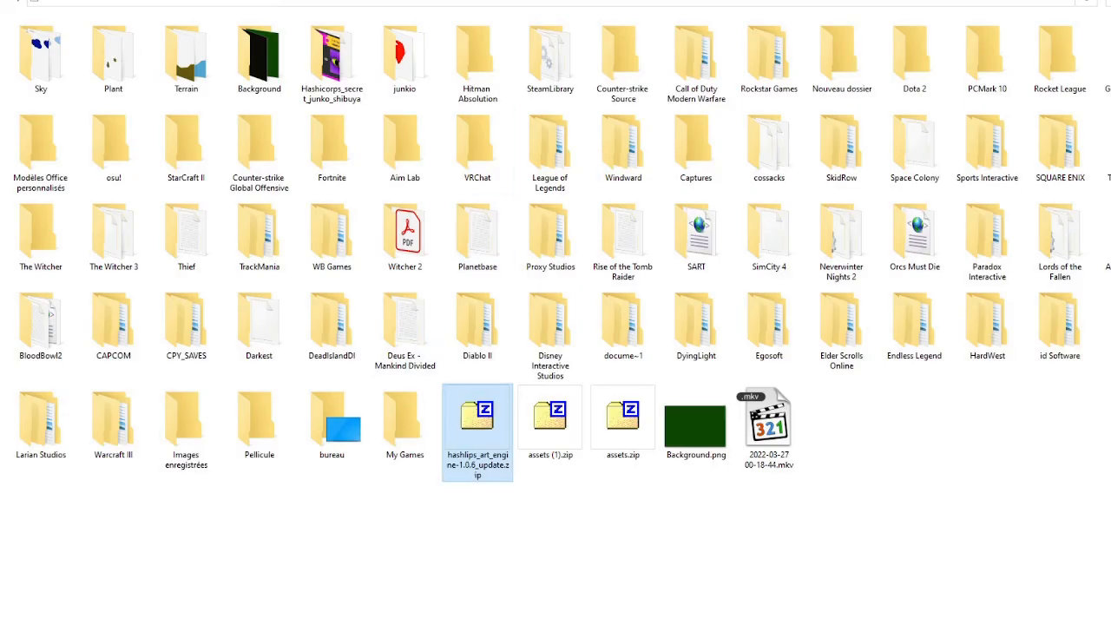
click(1108, 2)
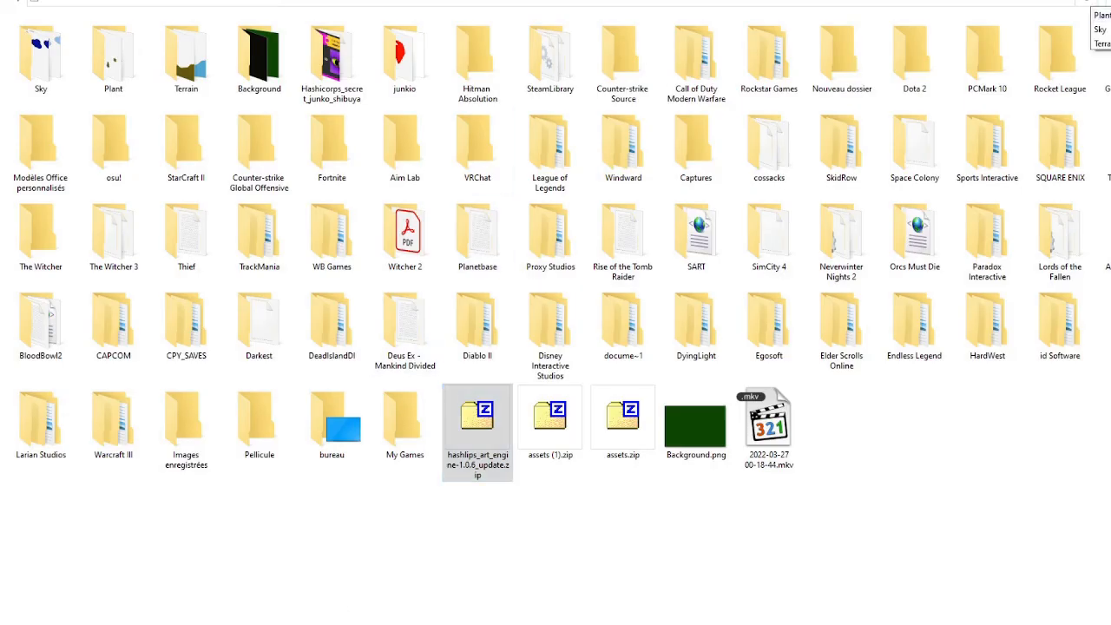
click(1108, 16)
text(Ba)
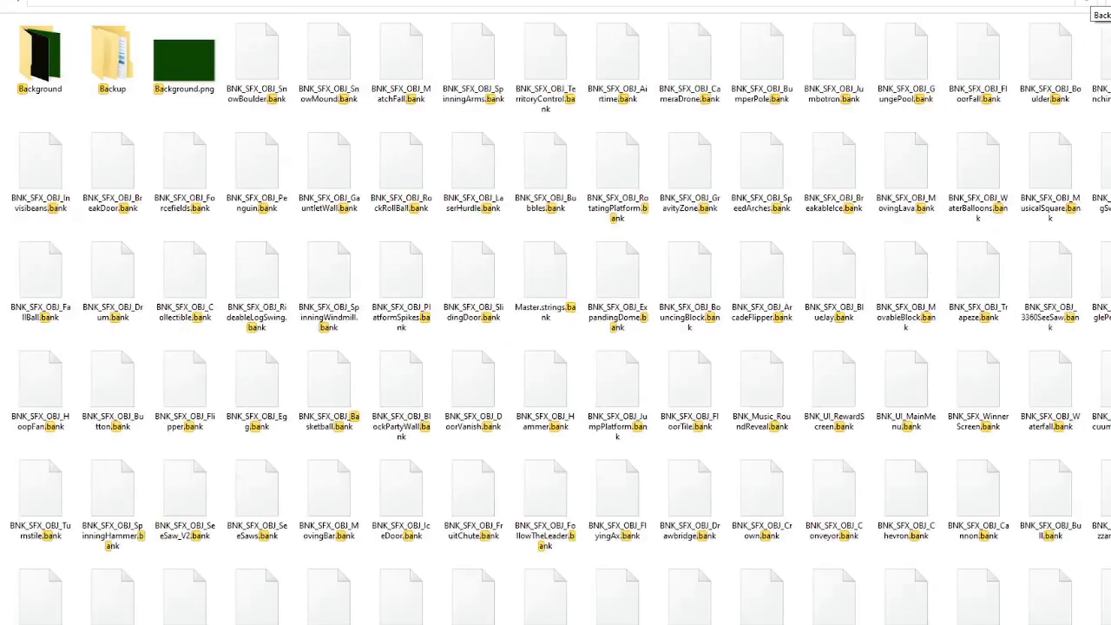
text(ckground)
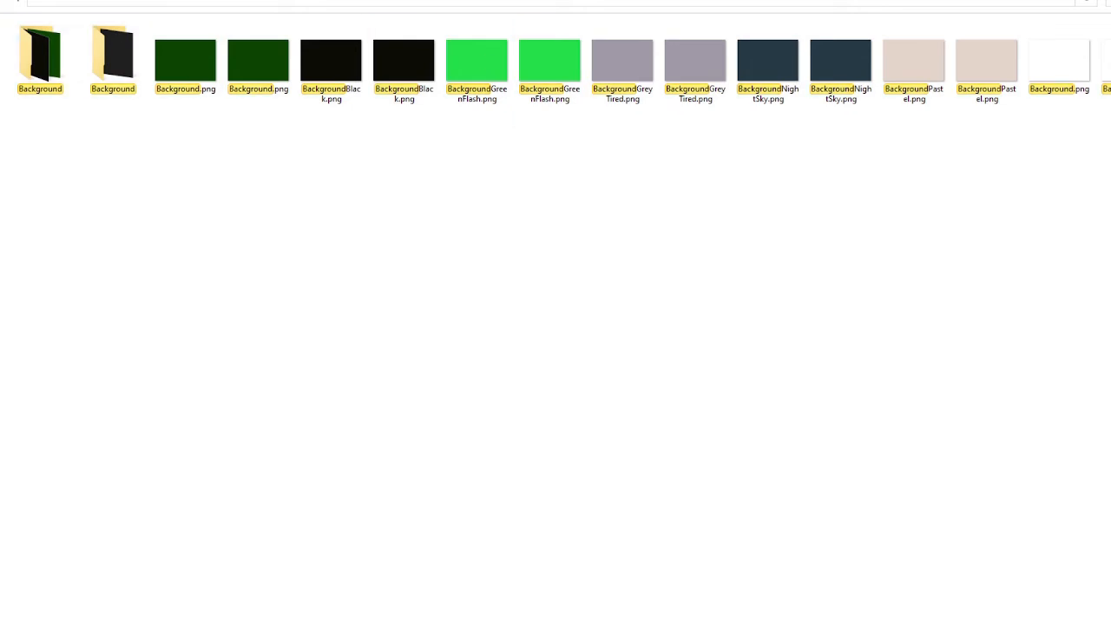
Step: Place the search results window beside the code editor and add the first Background folder to the project's layers folder
key(super+Down)
drag(427, 1, 852, 3)
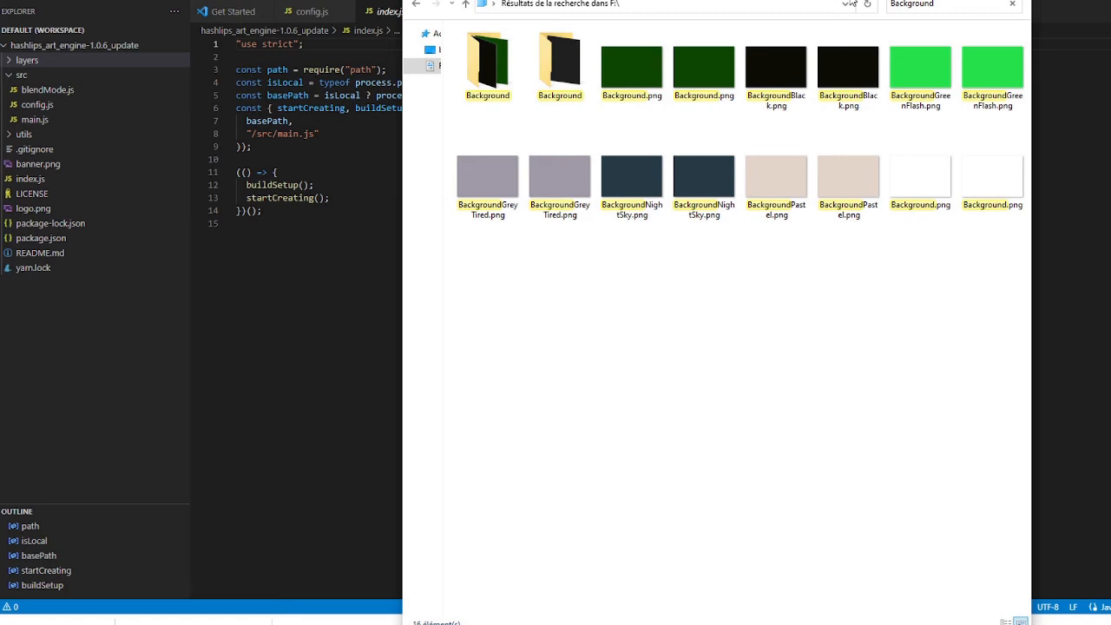
click(501, 63)
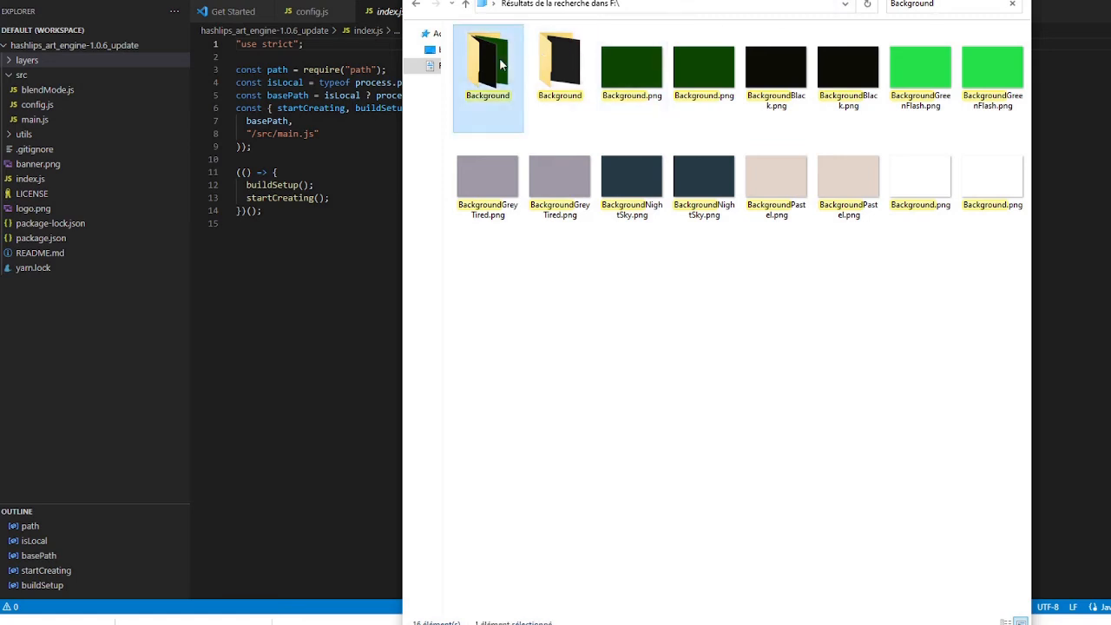
drag(501, 64, 33, 68)
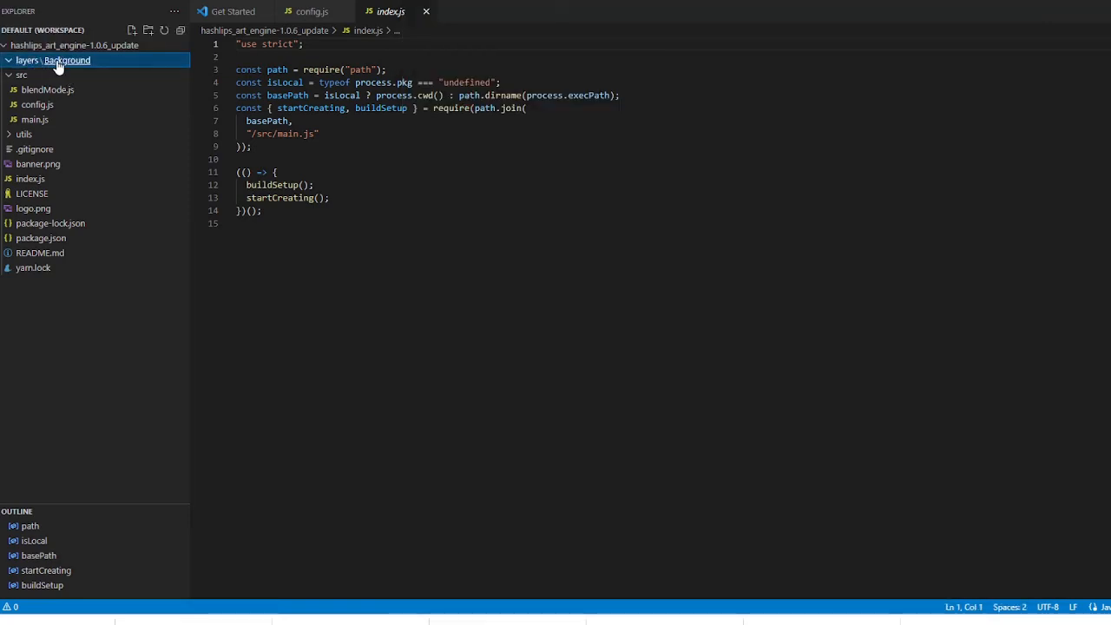
Step: Open the source Background folder and copy all its PNG images into layers\Background in the project
click(368, 623)
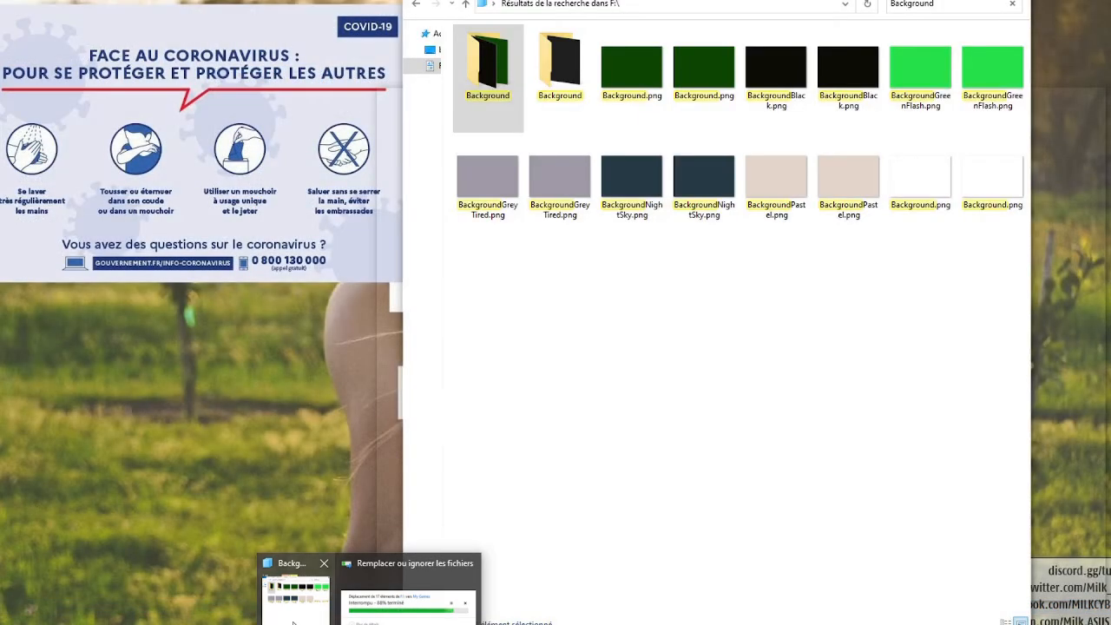
click(292, 622)
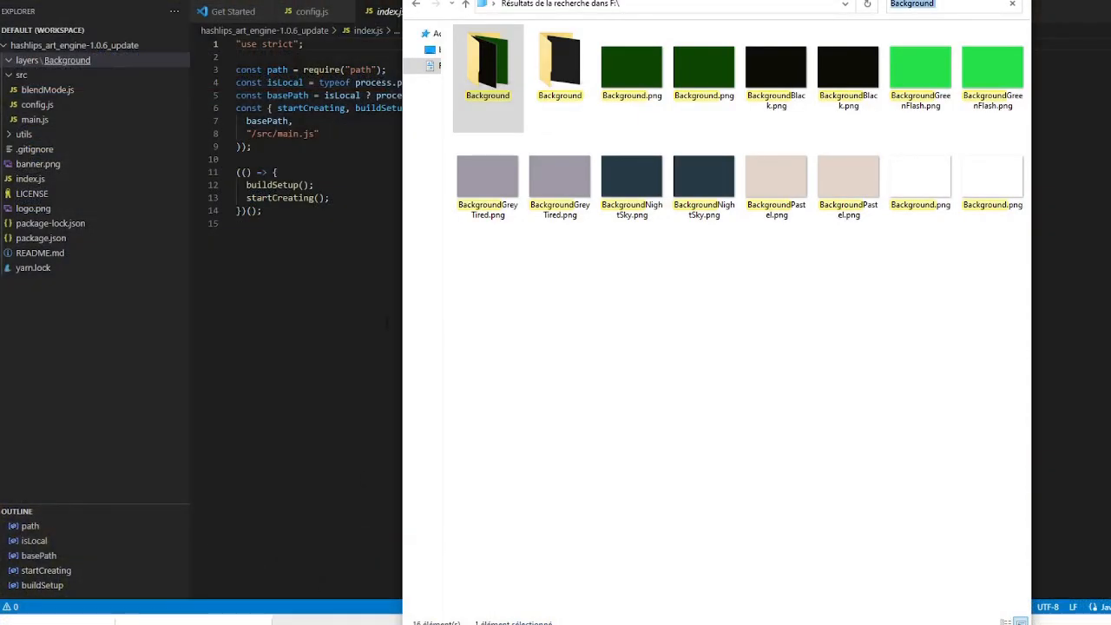
double_click(501, 79)
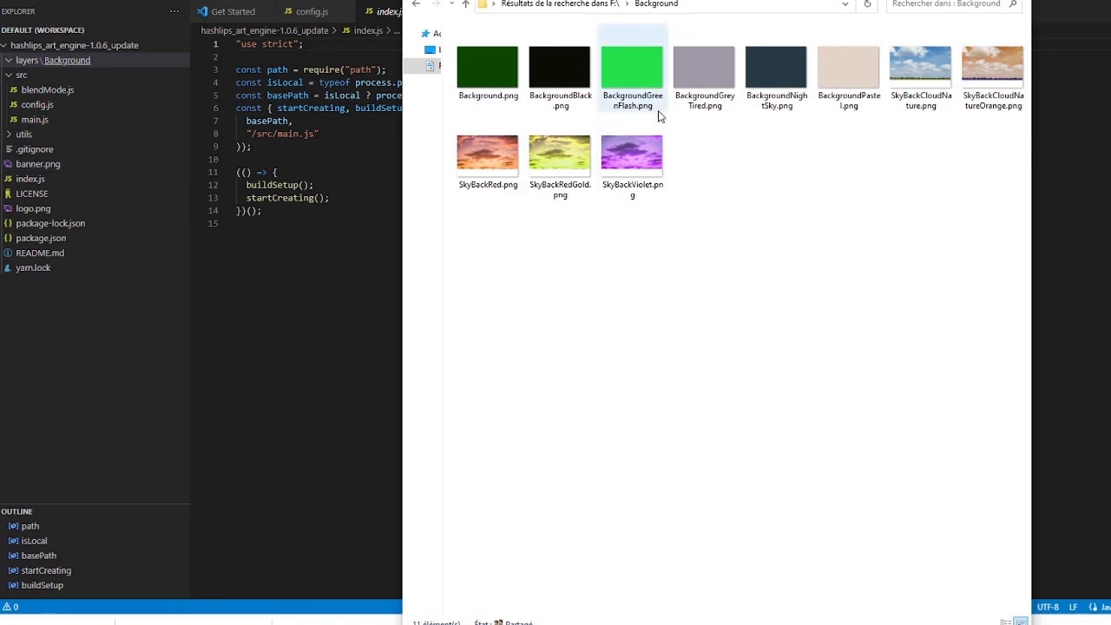
click(650, 189)
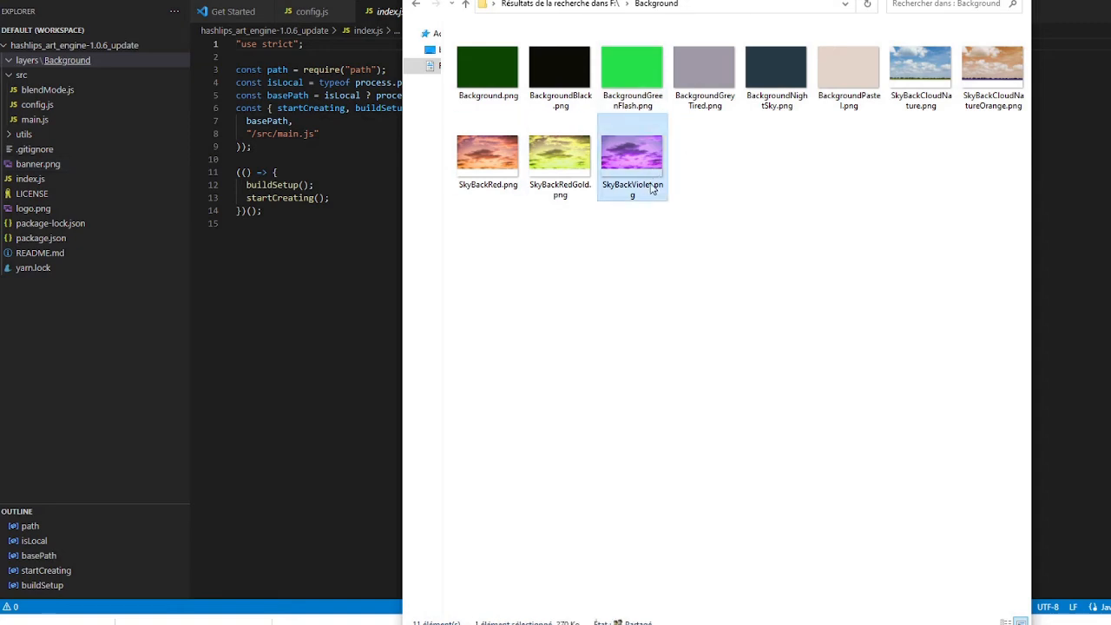
shift+click(474, 79)
drag(503, 84, 68, 65)
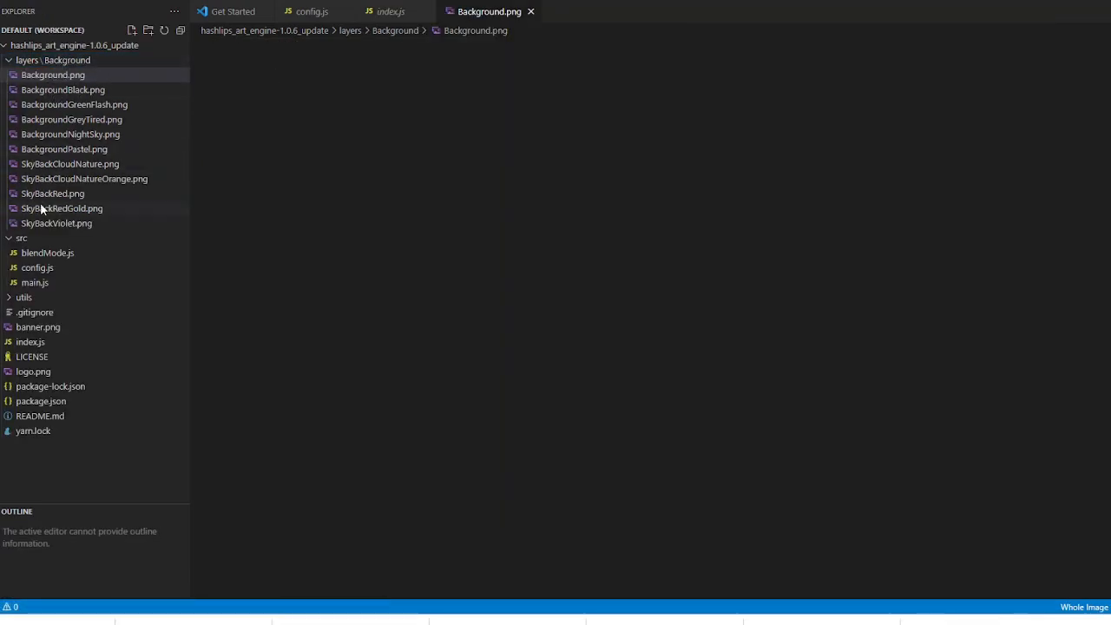
Step: Preview the copied images in layers\Background, from SkyBackCloudNature.png up to Background.png, and close the BackgroundBlack.png preview
click(9, 62)
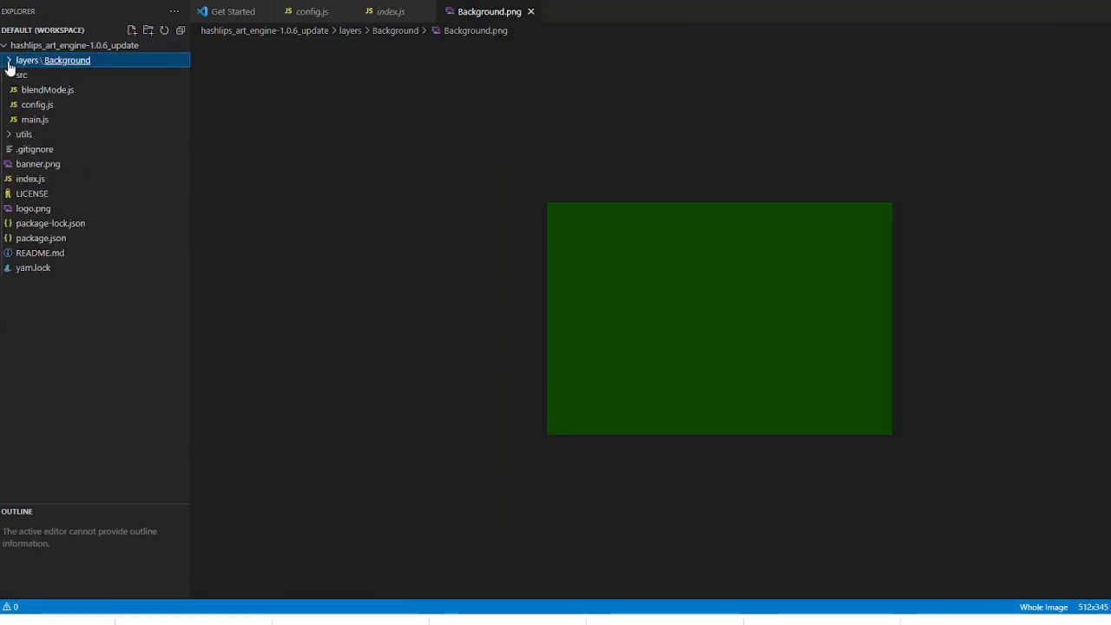
click(53, 63)
click(40, 136)
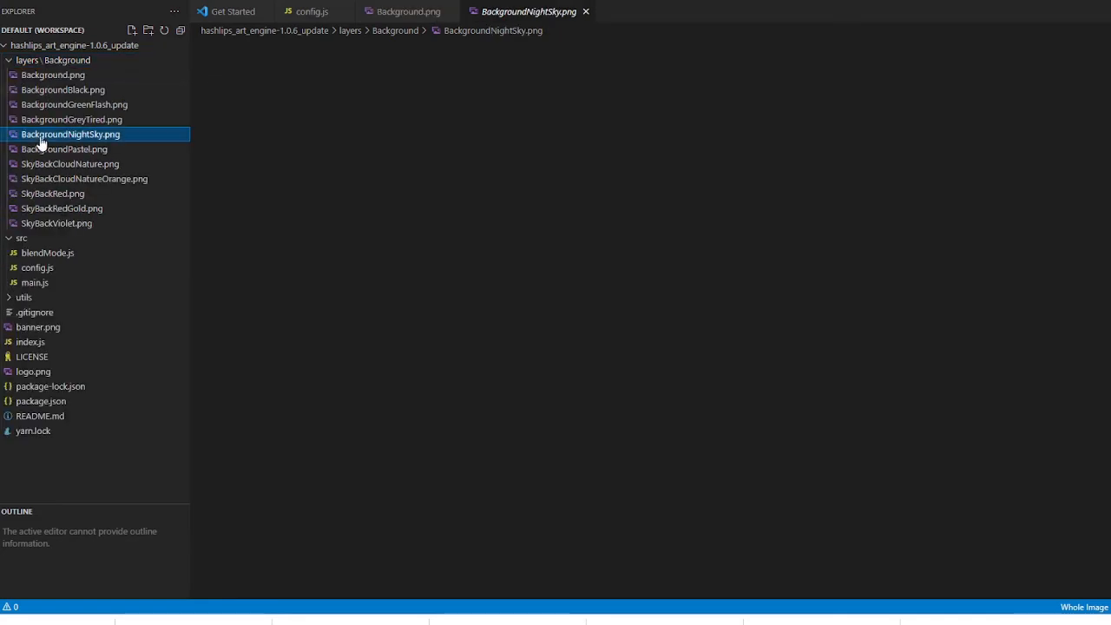
click(69, 153)
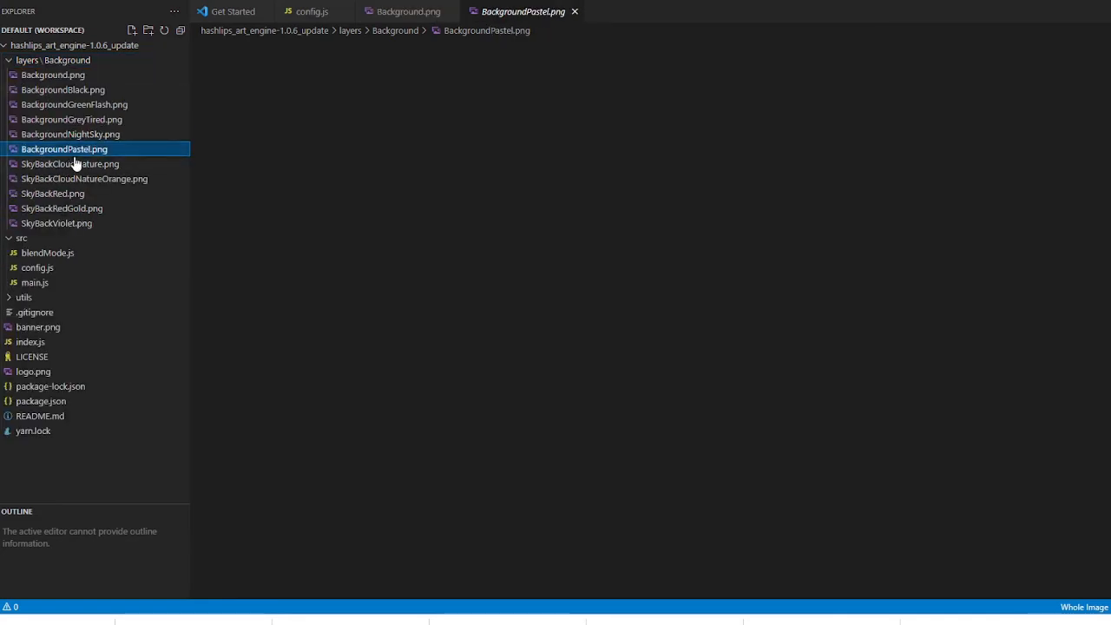
click(74, 165)
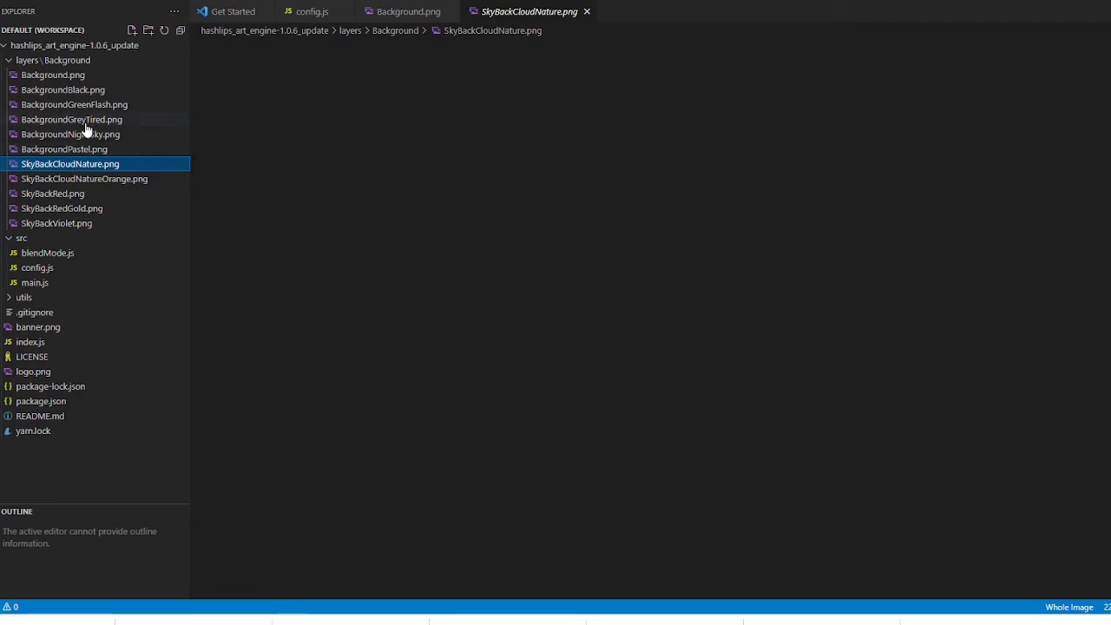
click(66, 122)
click(68, 105)
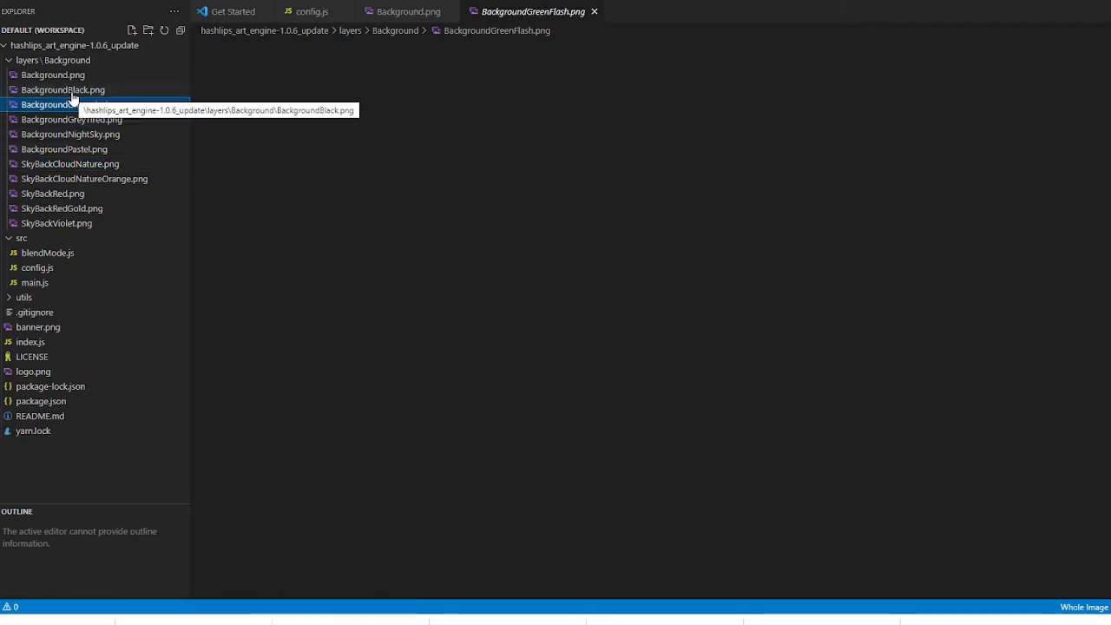
click(76, 90)
click(81, 76)
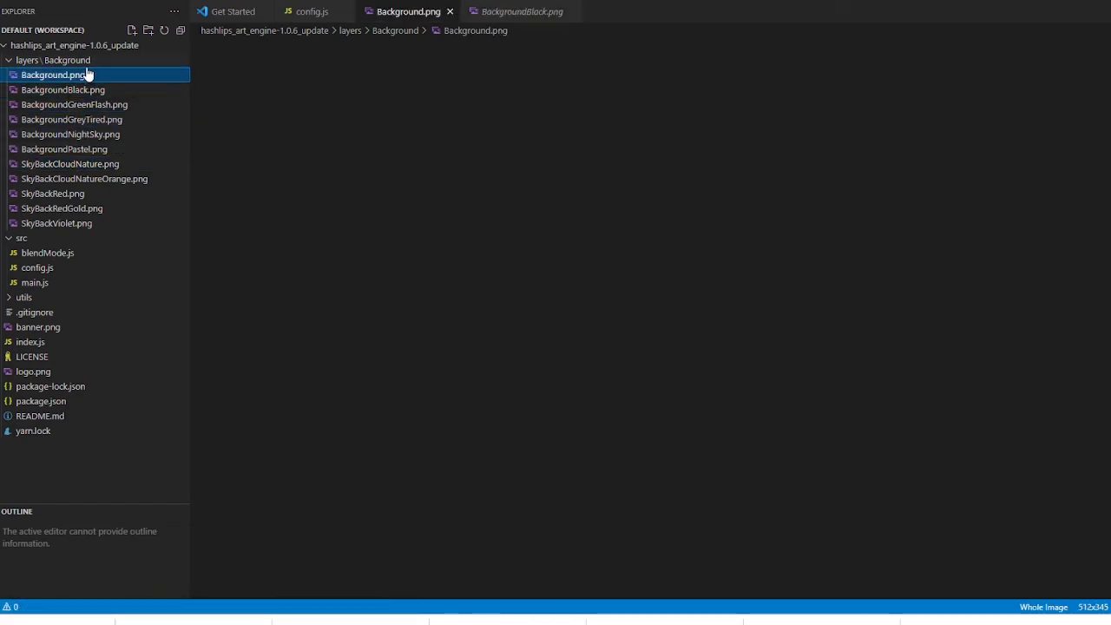
click(529, 13)
click(575, 14)
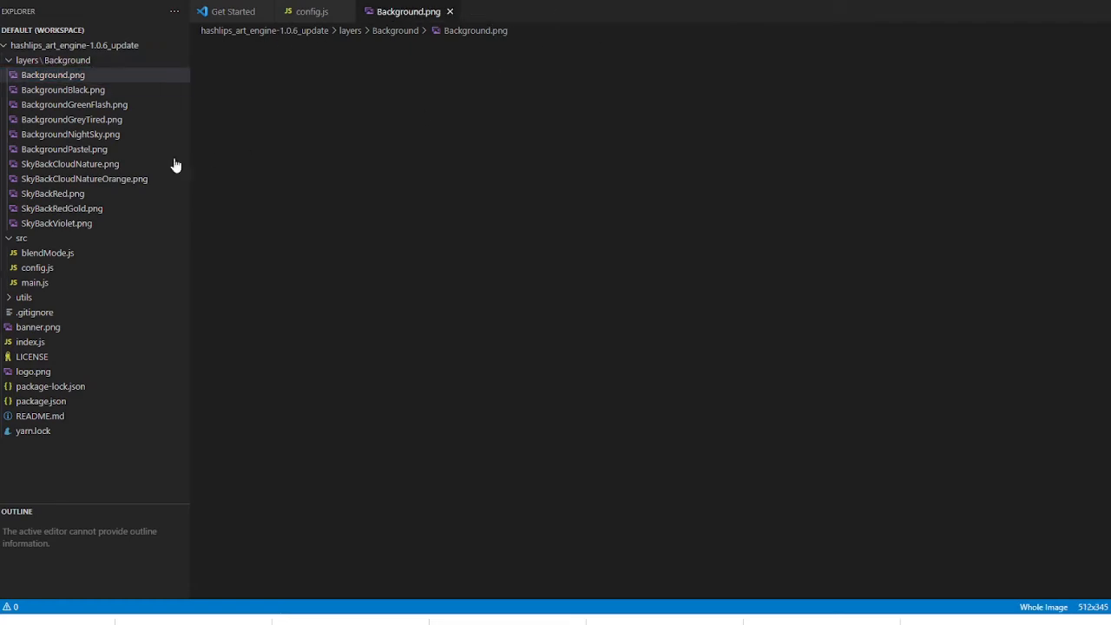
Step: Examine the sky images SkyBackCloudNatureOrange.png, SkyBackRed.png and SkyBackRedGold.png in layers\Background
click(76, 179)
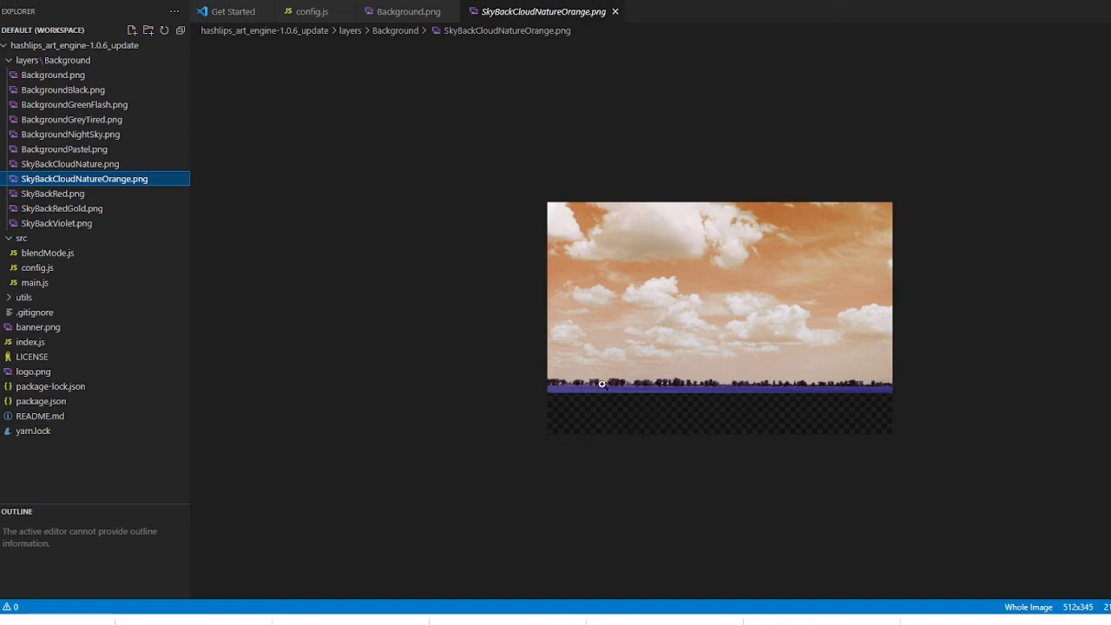
click(51, 195)
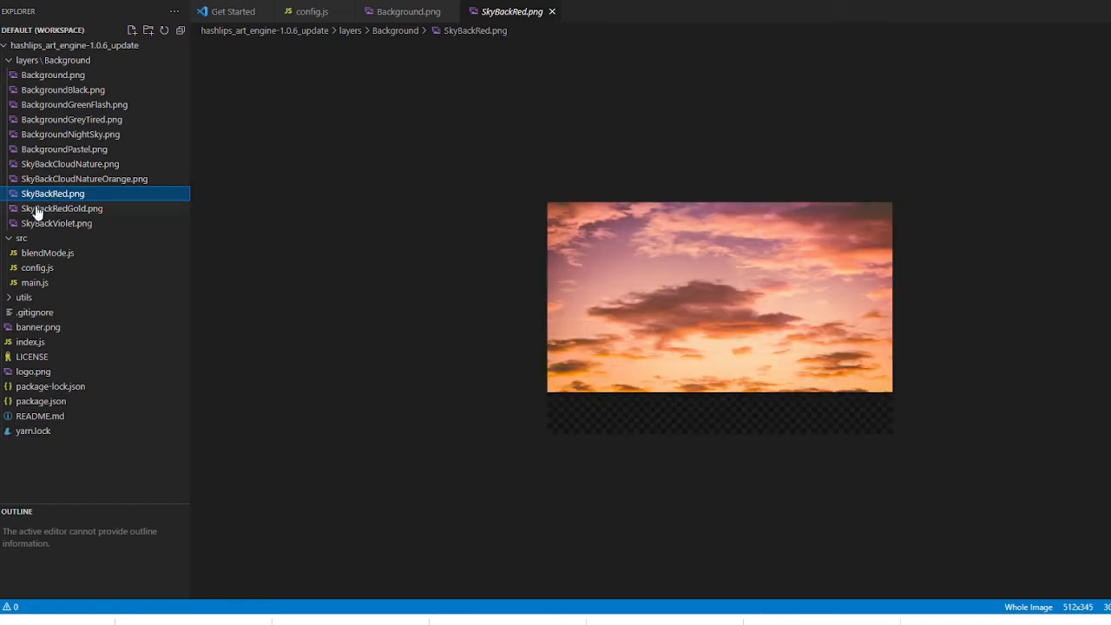
click(37, 209)
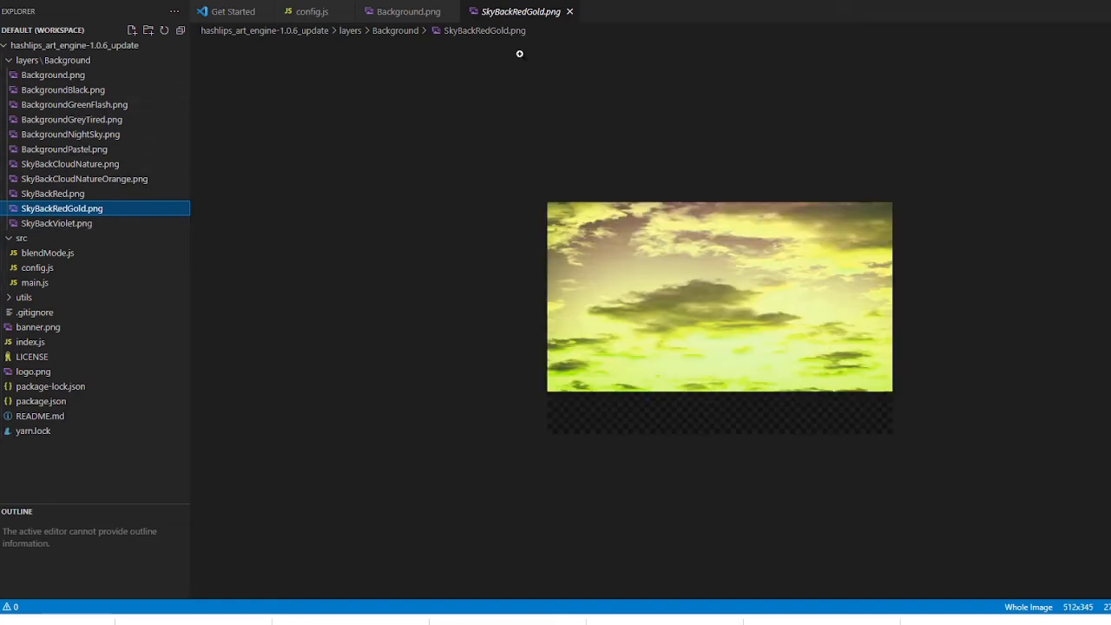
Step: Close index.js and the image previews to return to config.js, and collapse the layers folder
click(373, 12)
click(569, 11)
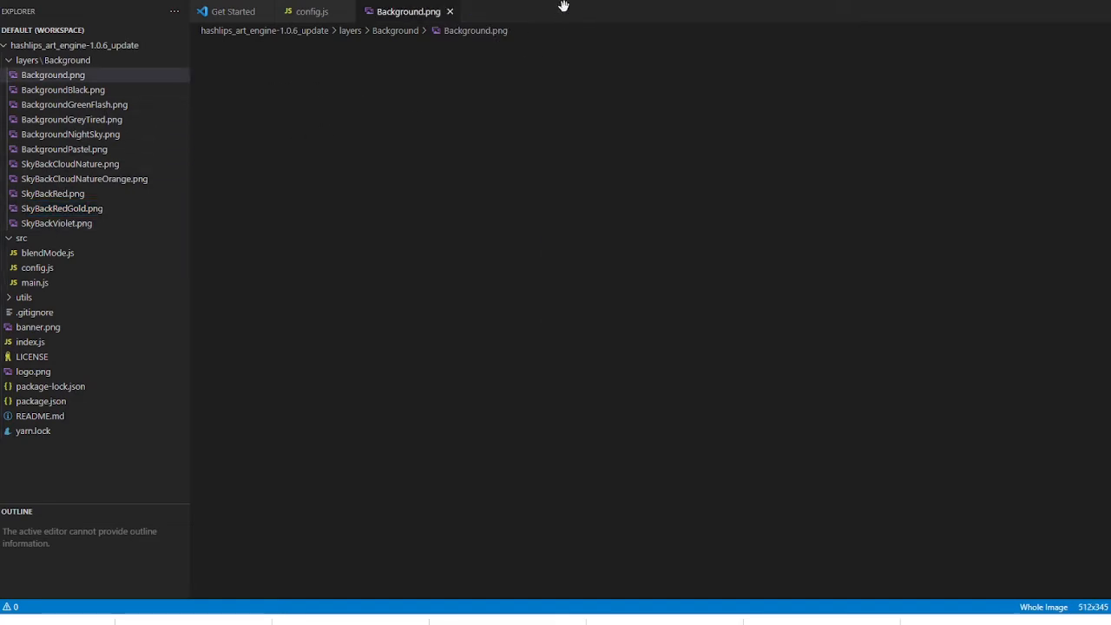
click(449, 11)
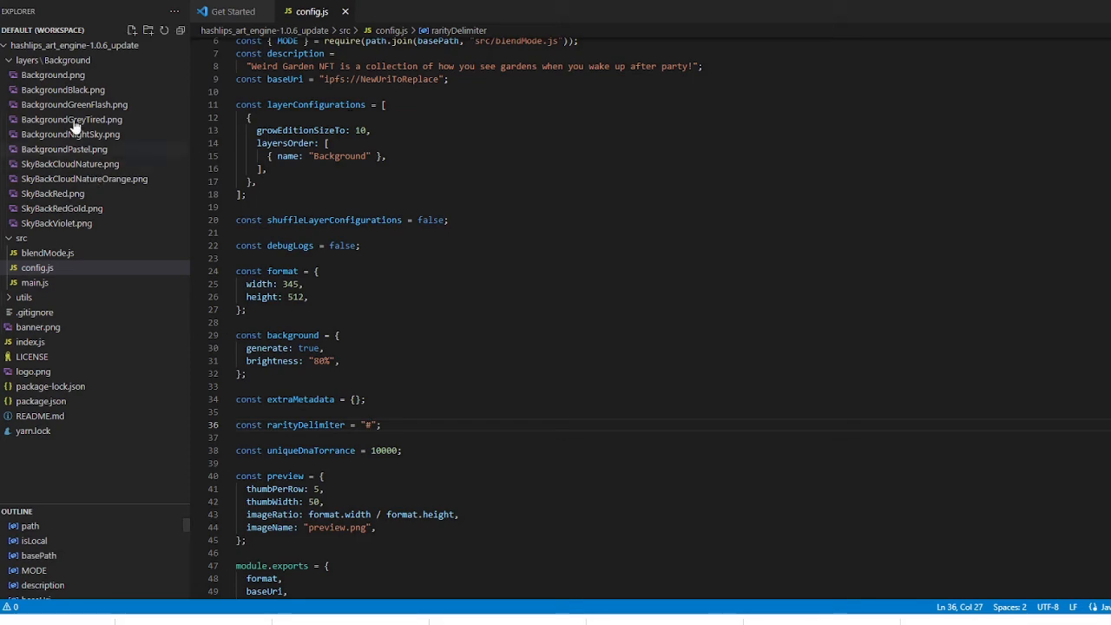
click(18, 63)
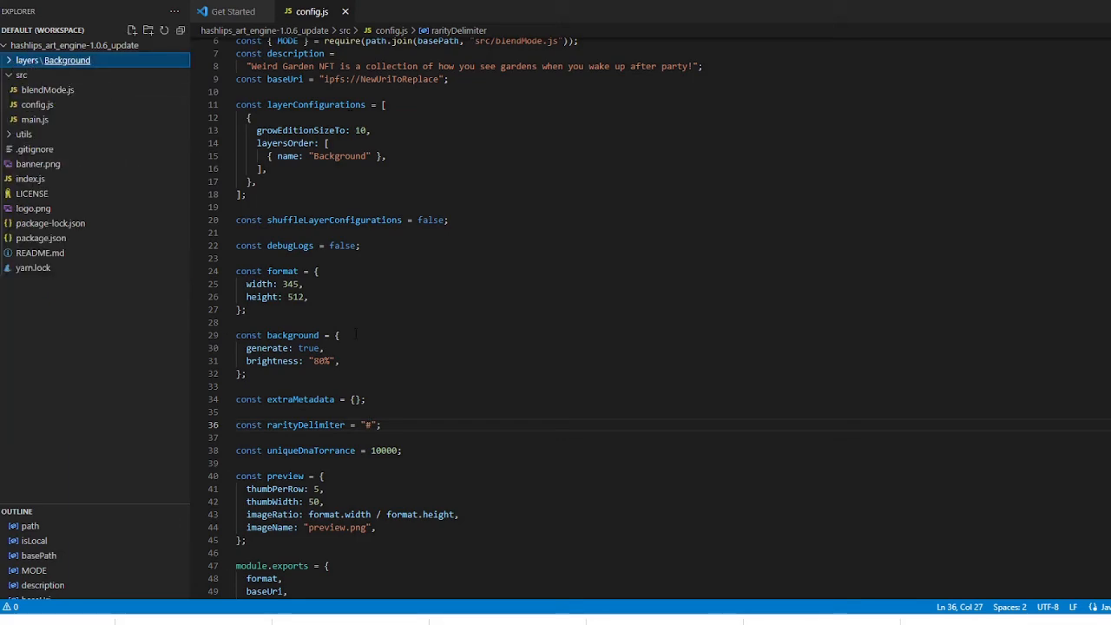
Step: Bring the File Explorer window with the source Background images back in front of the code editor
click(368, 622)
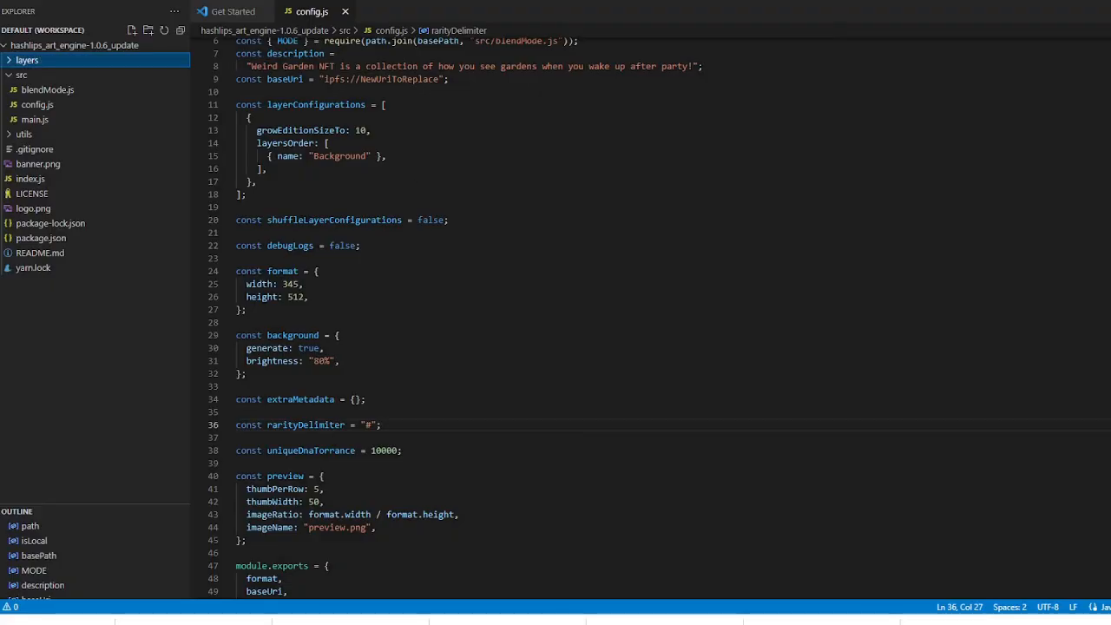
click(312, 603)
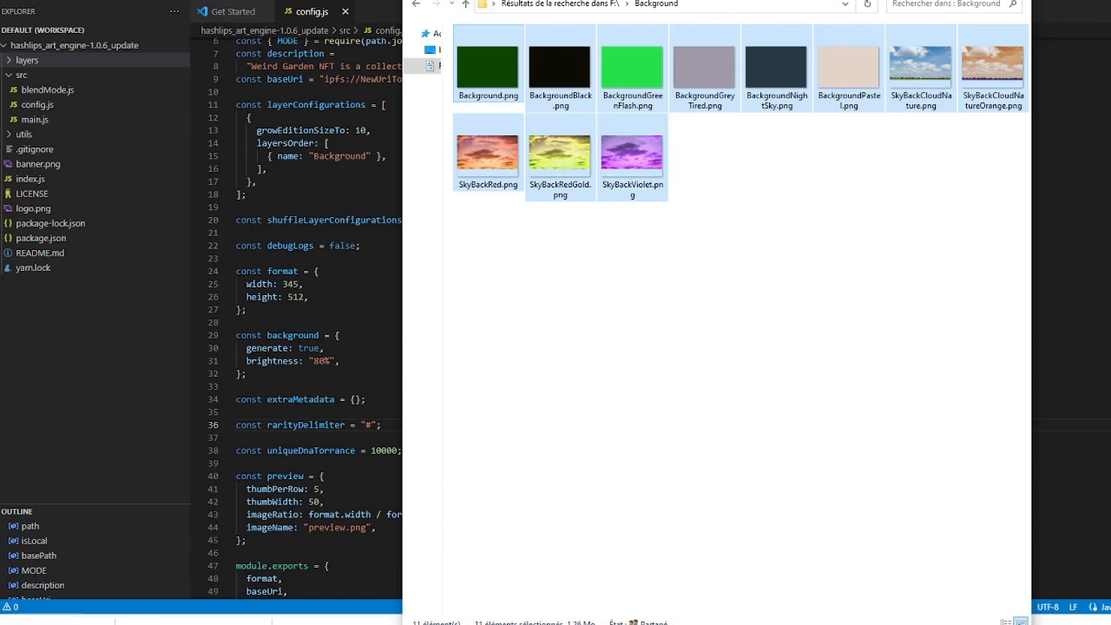
click(371, 619)
click(433, 579)
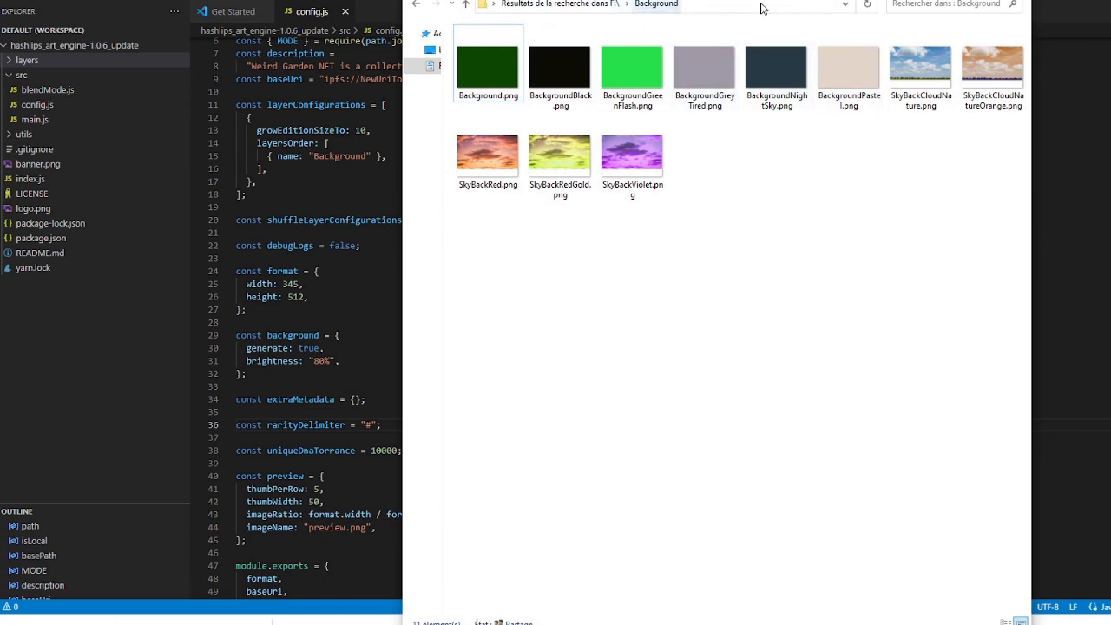
click(931, 3)
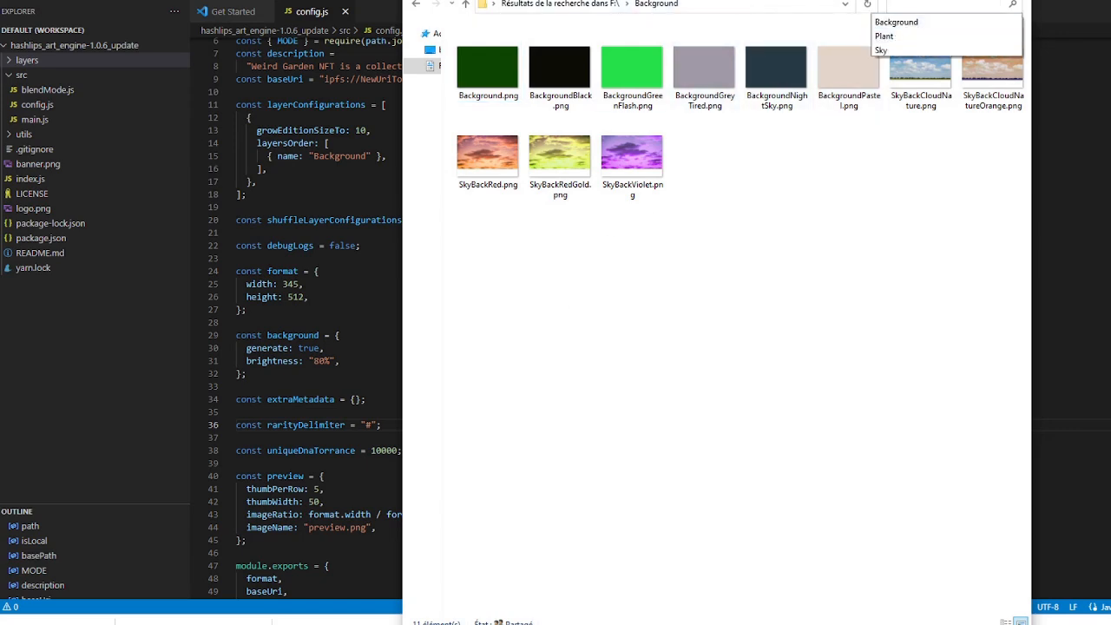
text(Terrsin)
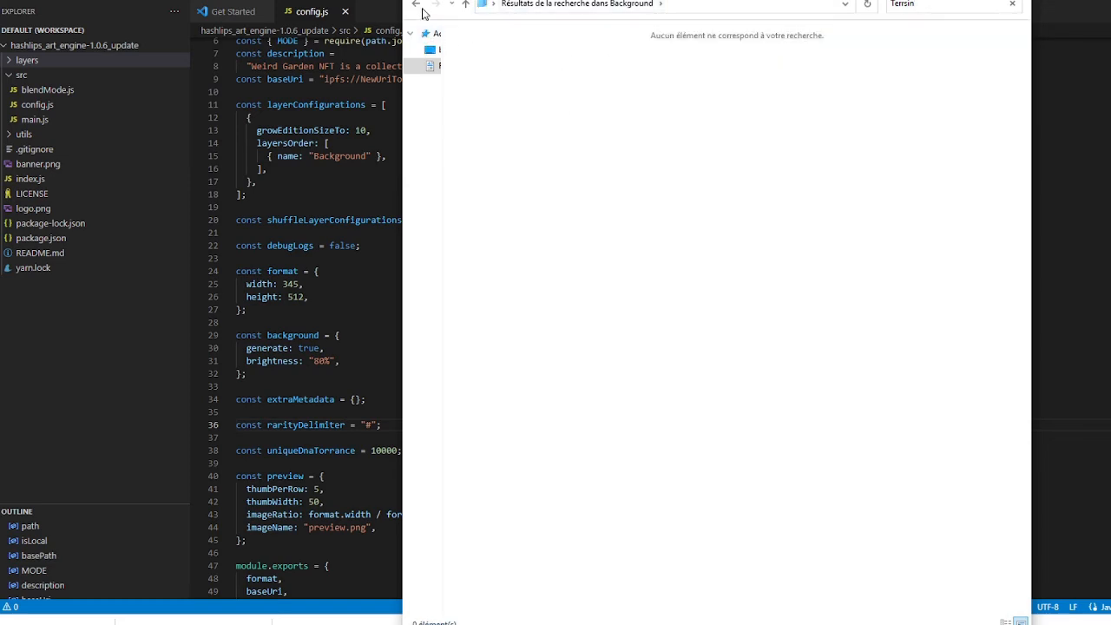
click(413, 5)
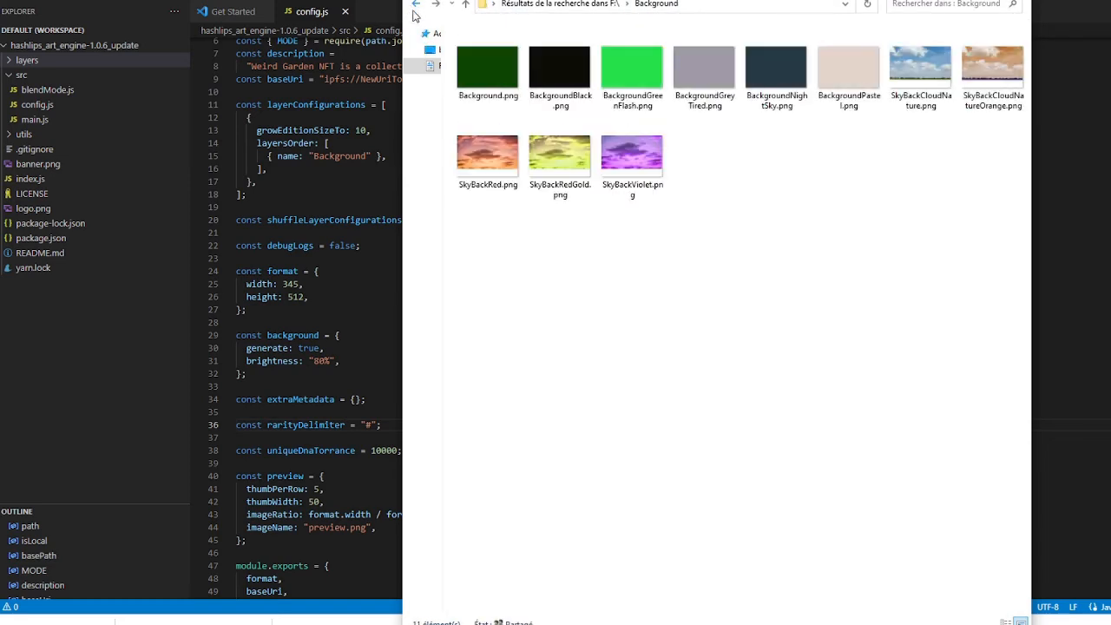
click(625, 9)
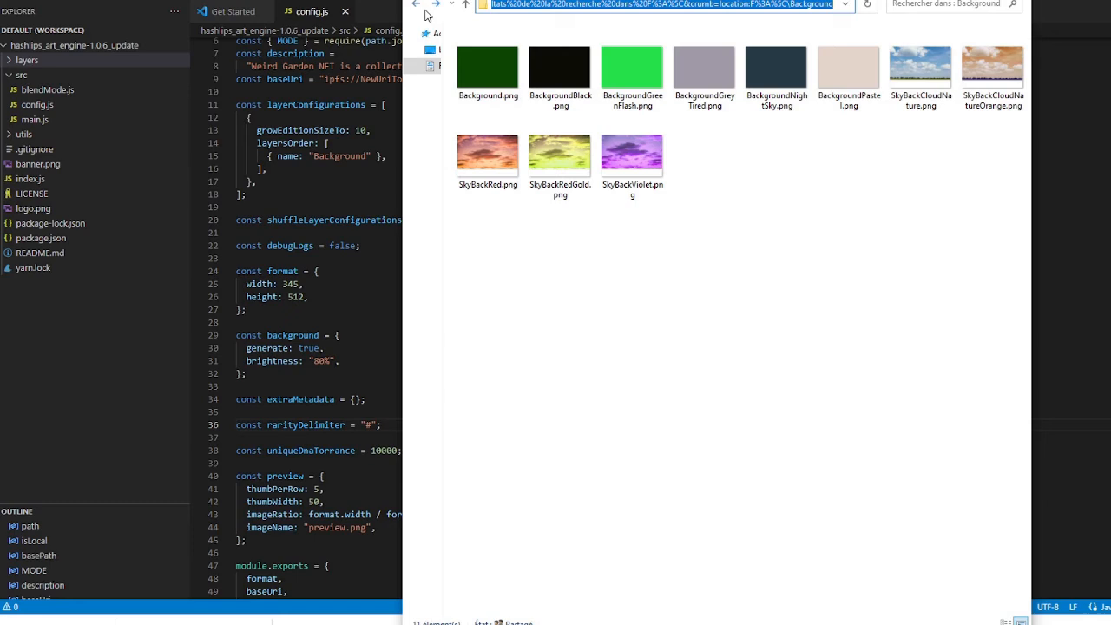
click(830, 254)
Step: Search drive F: for "Terr" and add the Terrain folder to the project's layers folder
click(413, 5)
click(945, 4)
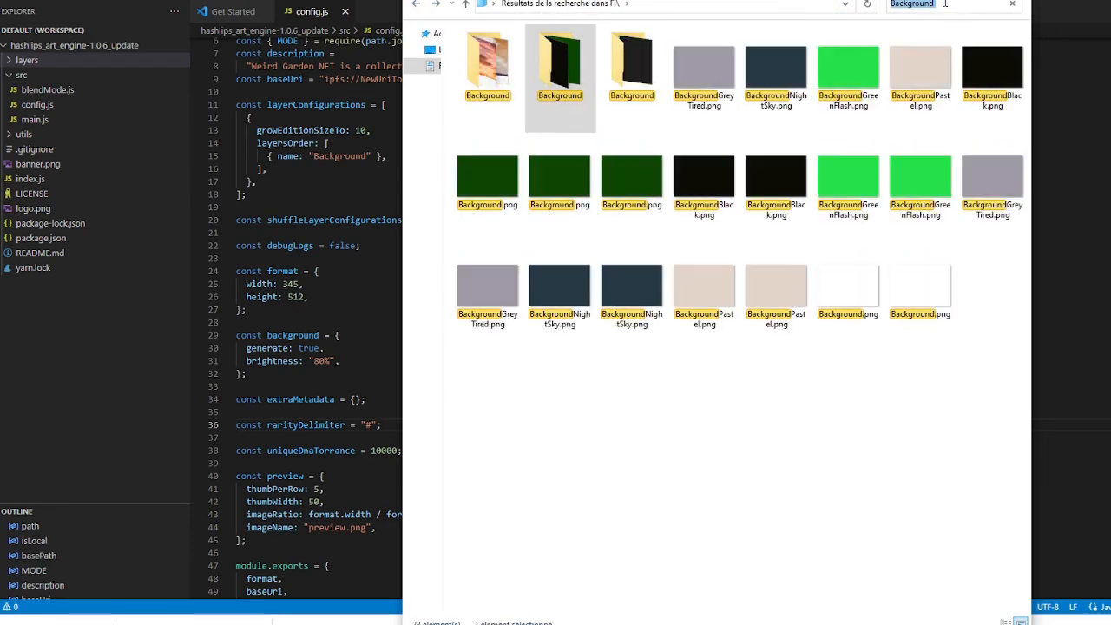
text(Terrain)
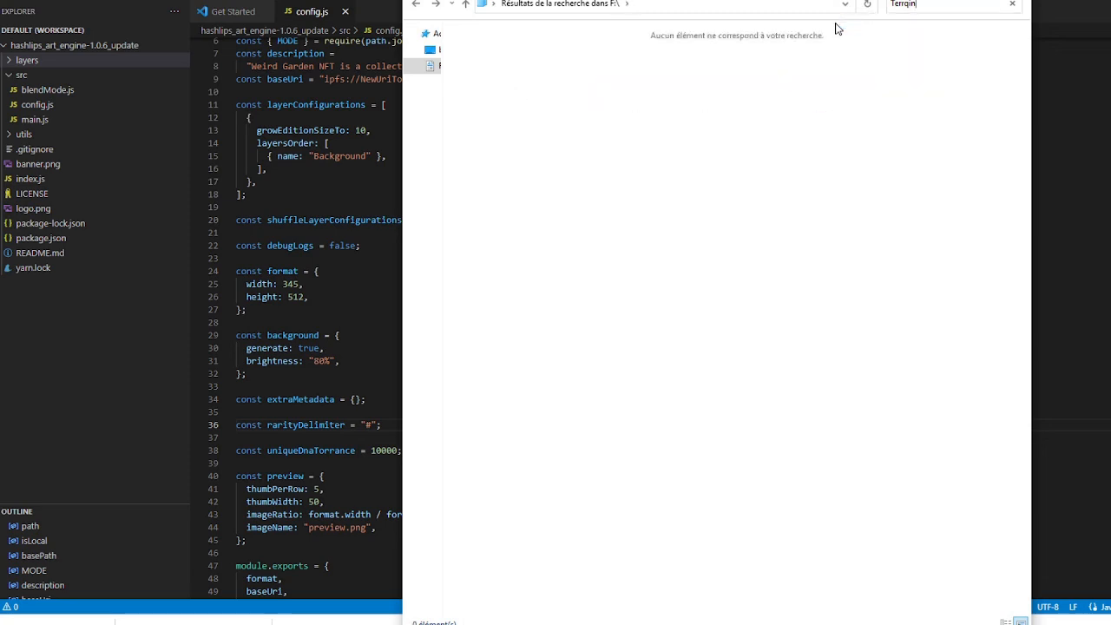
key(BackSpace)
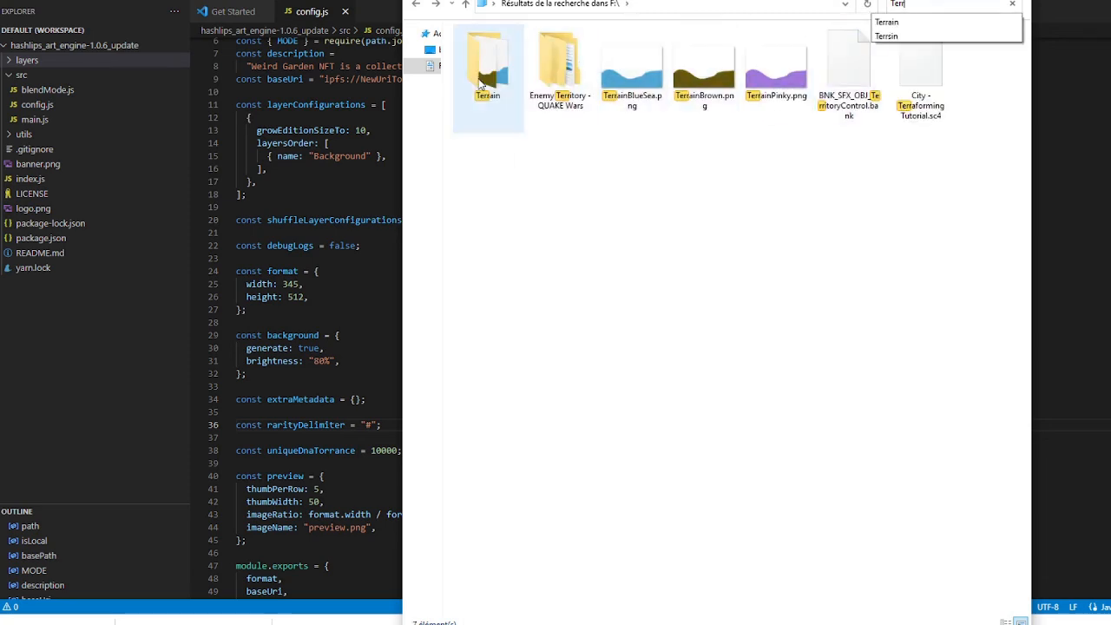
click(477, 76)
drag(500, 78, 26, 69)
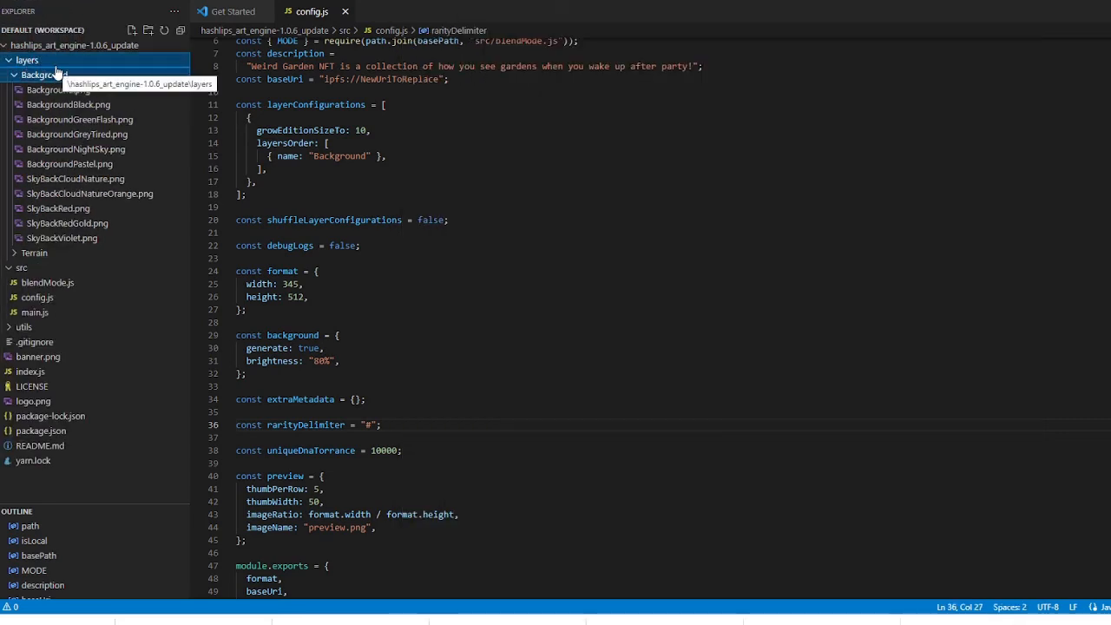
click(14, 255)
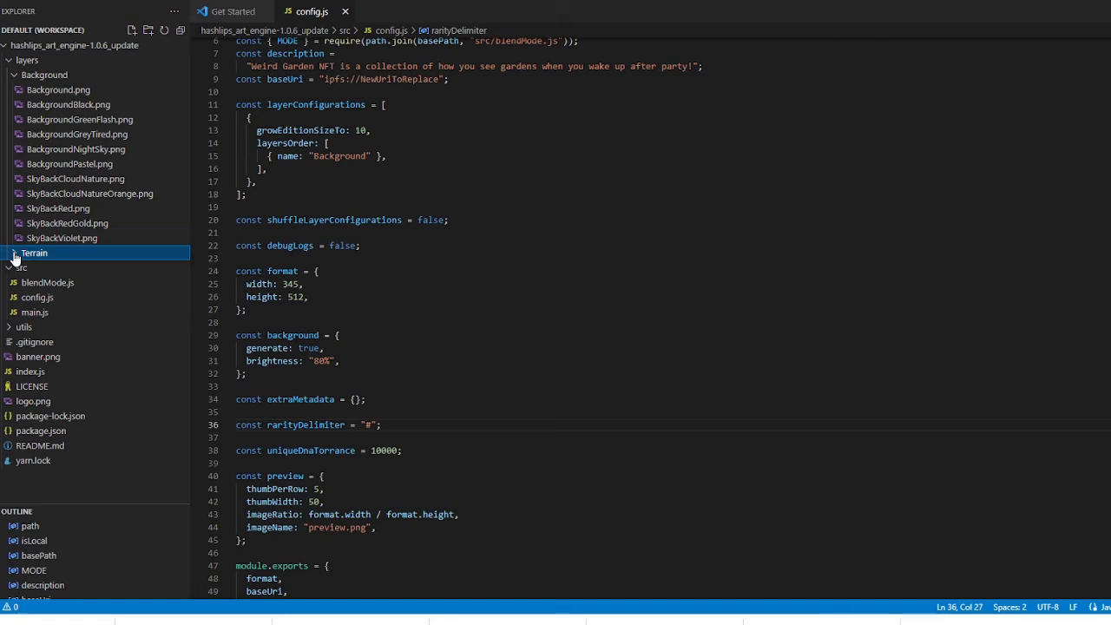
Step: Copy TerrainBlueSea.png, TerrainBrown.png and TerrainPinky.png into layers\Terrain, and collapse the Terrain and Background folders
click(369, 623)
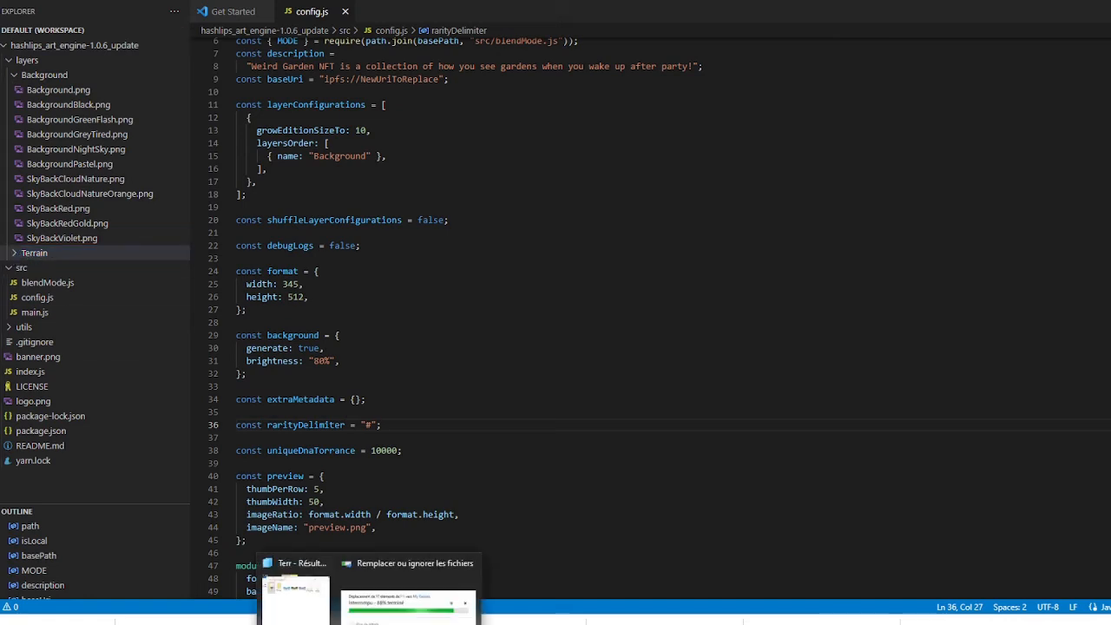
click(312, 618)
double_click(475, 95)
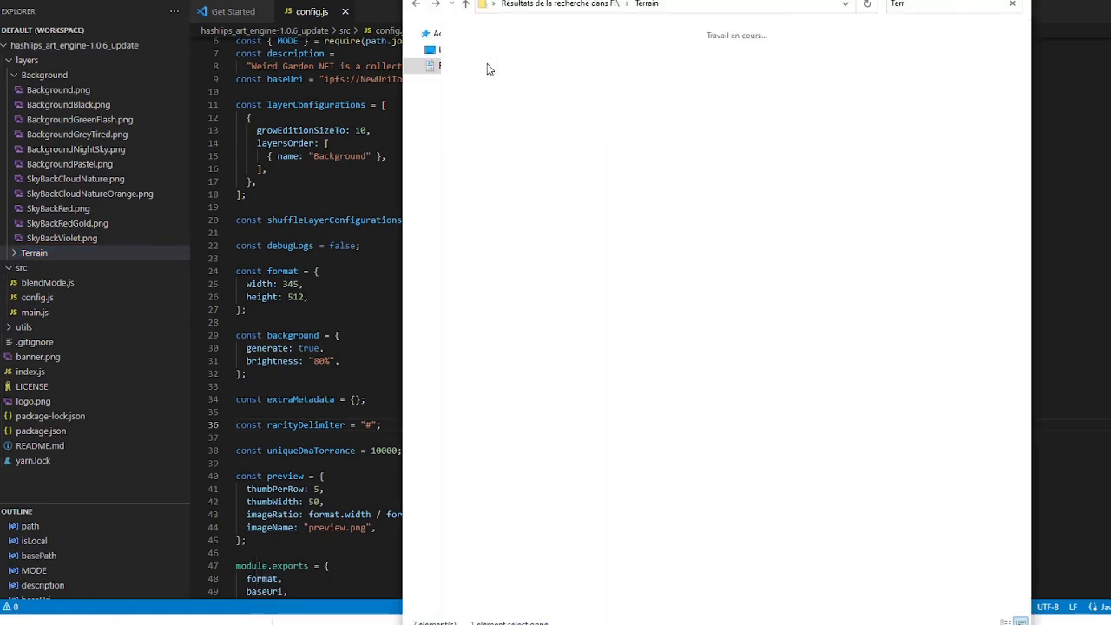
click(616, 77)
shift+click(488, 78)
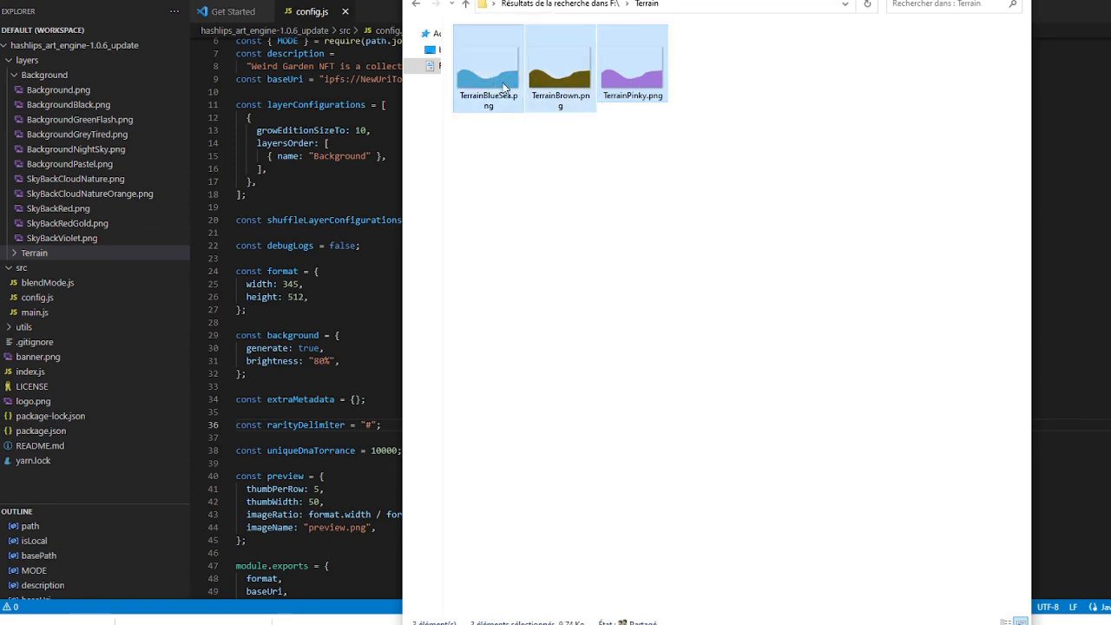
drag(503, 87, 31, 259)
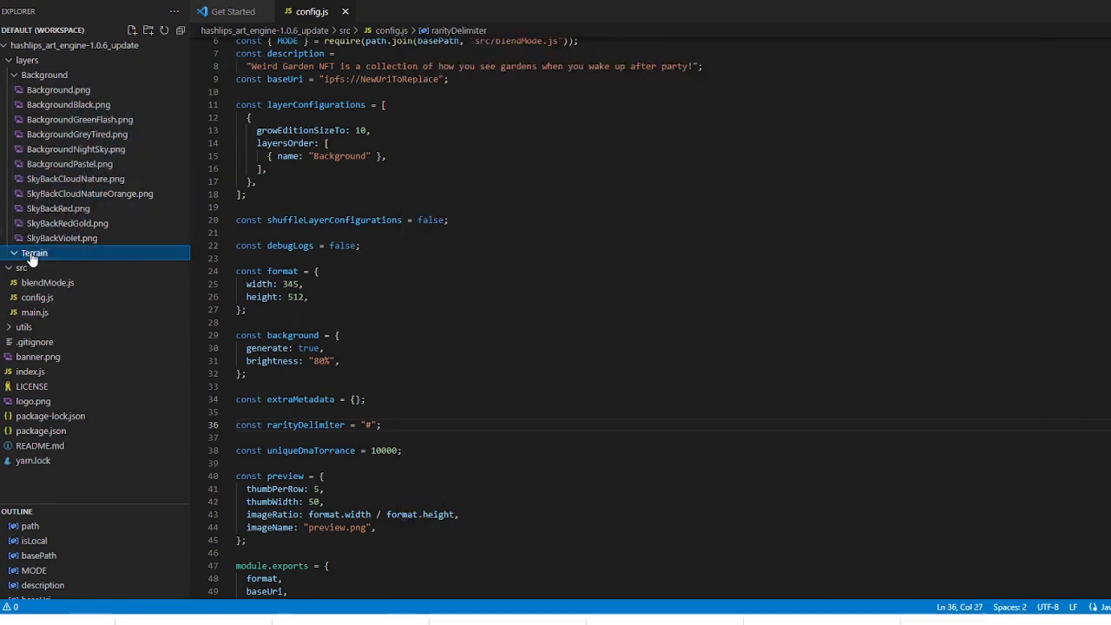
click(15, 254)
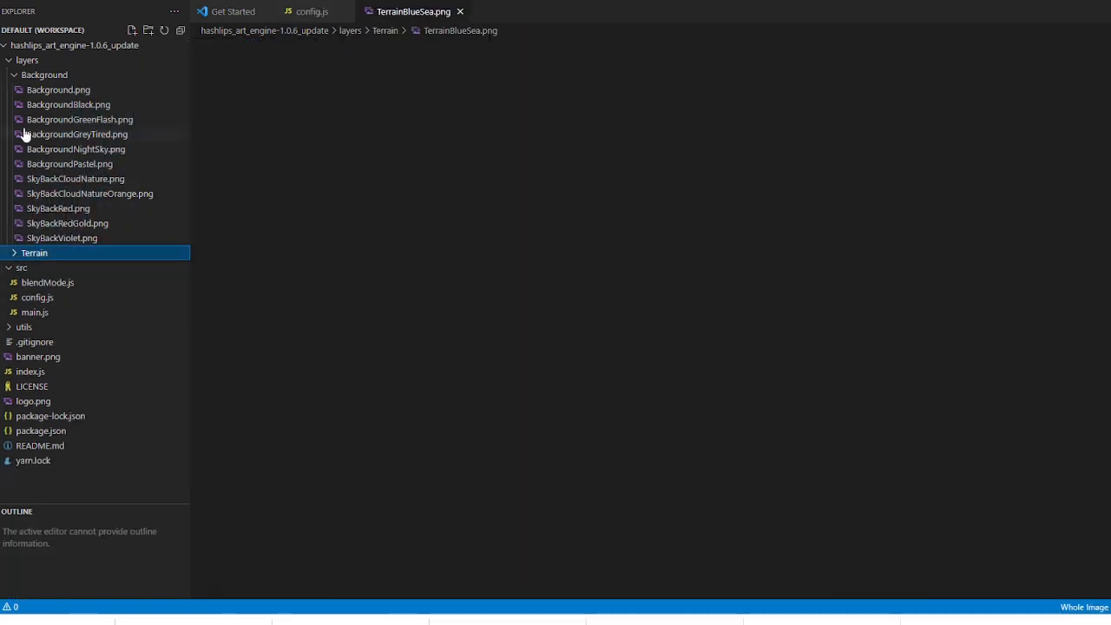
click(12, 77)
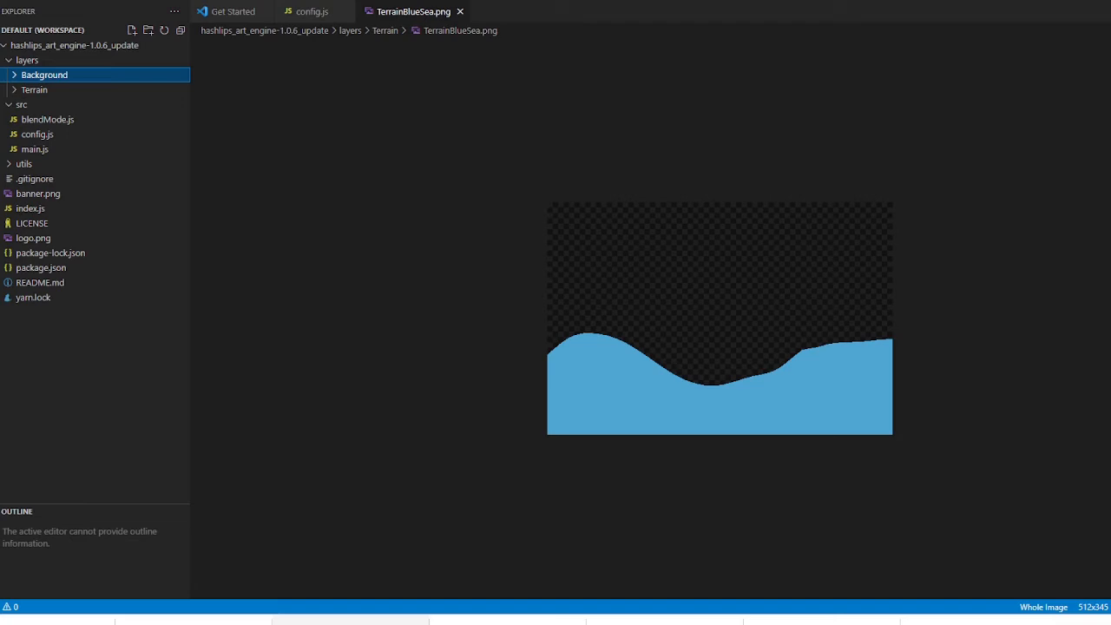
Step: Search drive F: for "Plant" and add the Plant folder to the project's layers folder
click(368, 621)
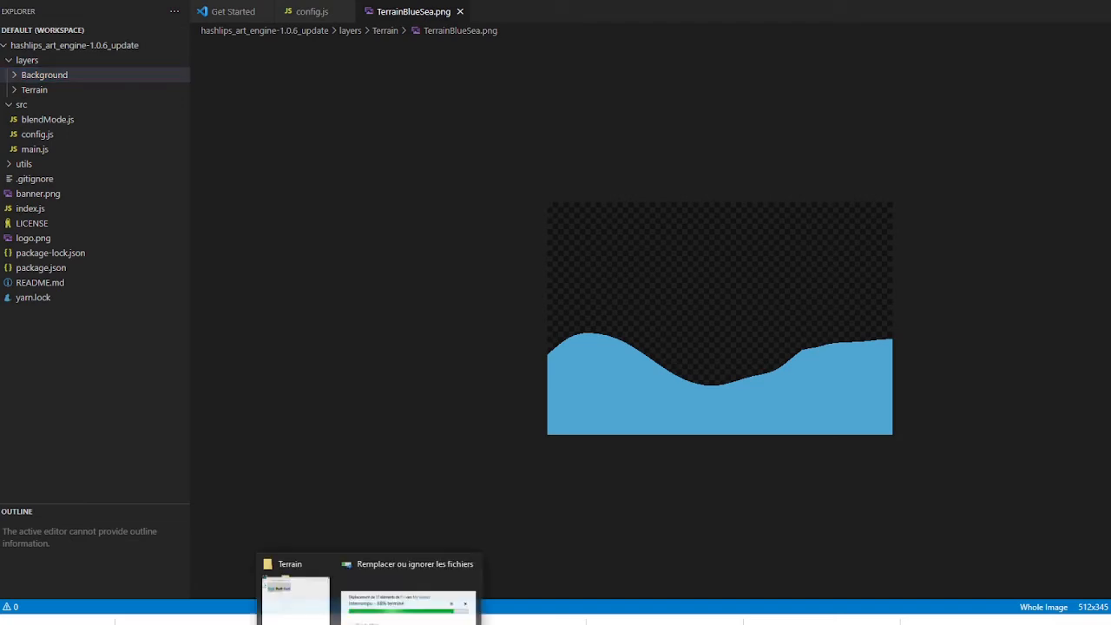
click(295, 594)
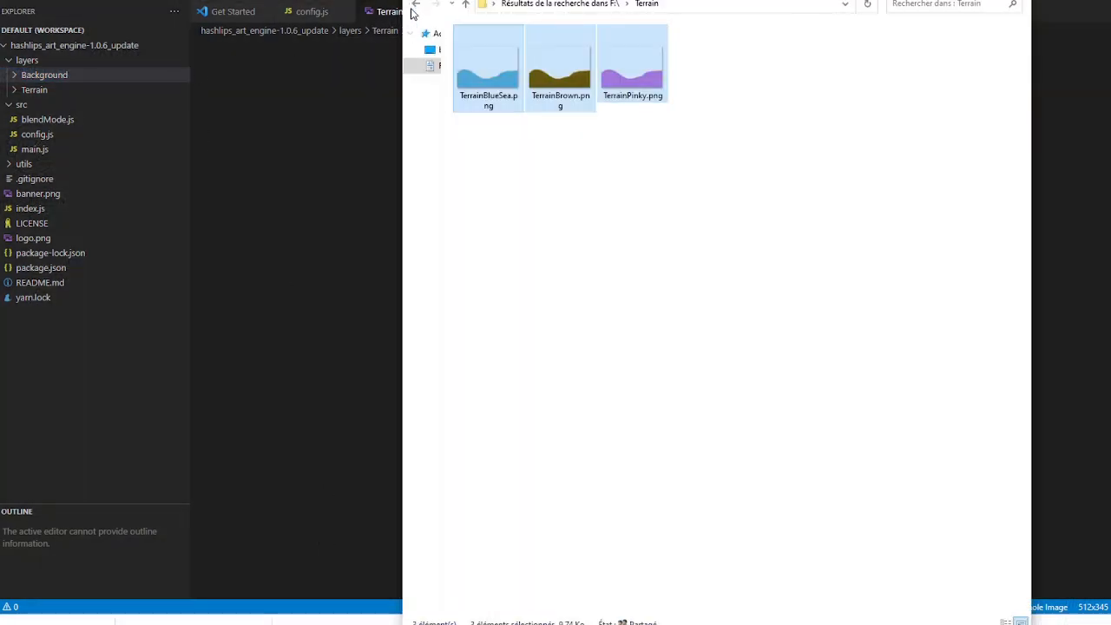
click(414, 6)
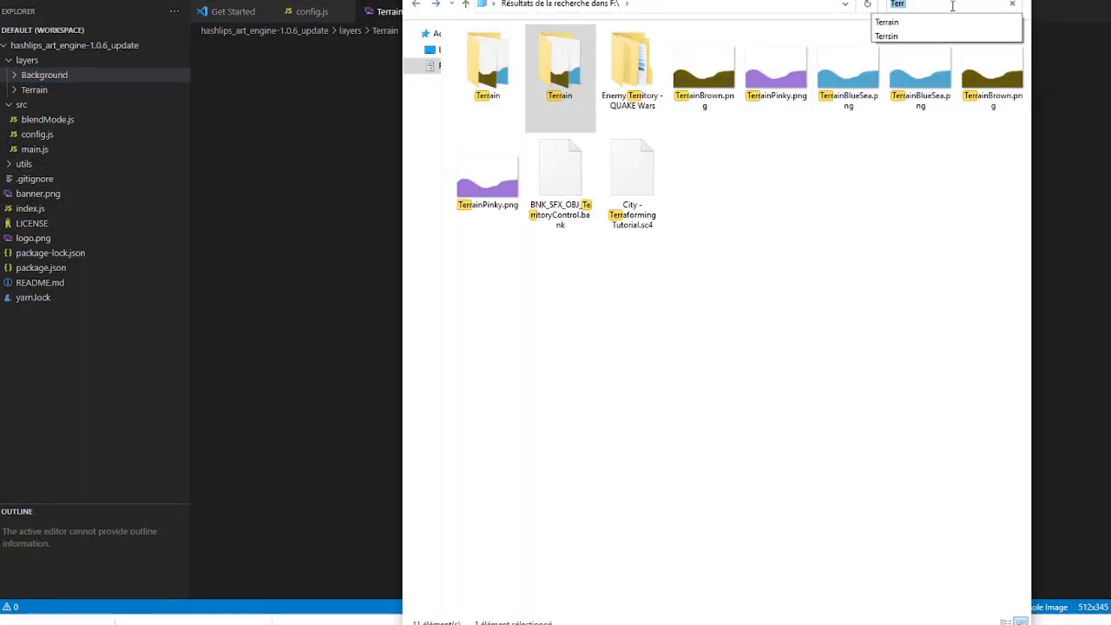
key(BackSpace)
key(BackSpace)
key(BackSpace)
key(BackSpace)
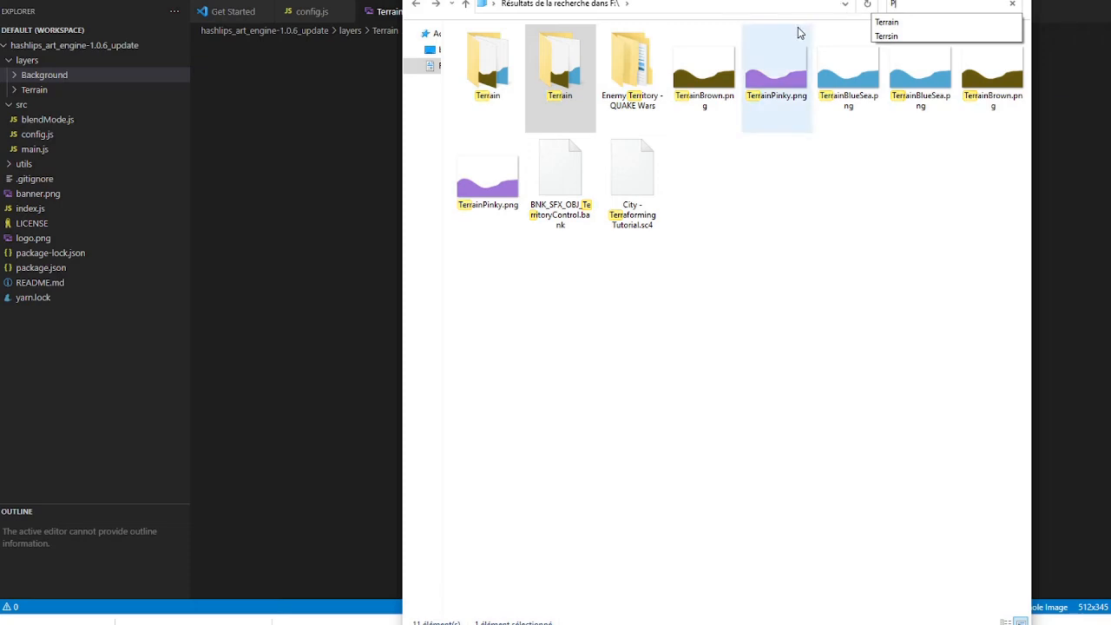
text(Plant)
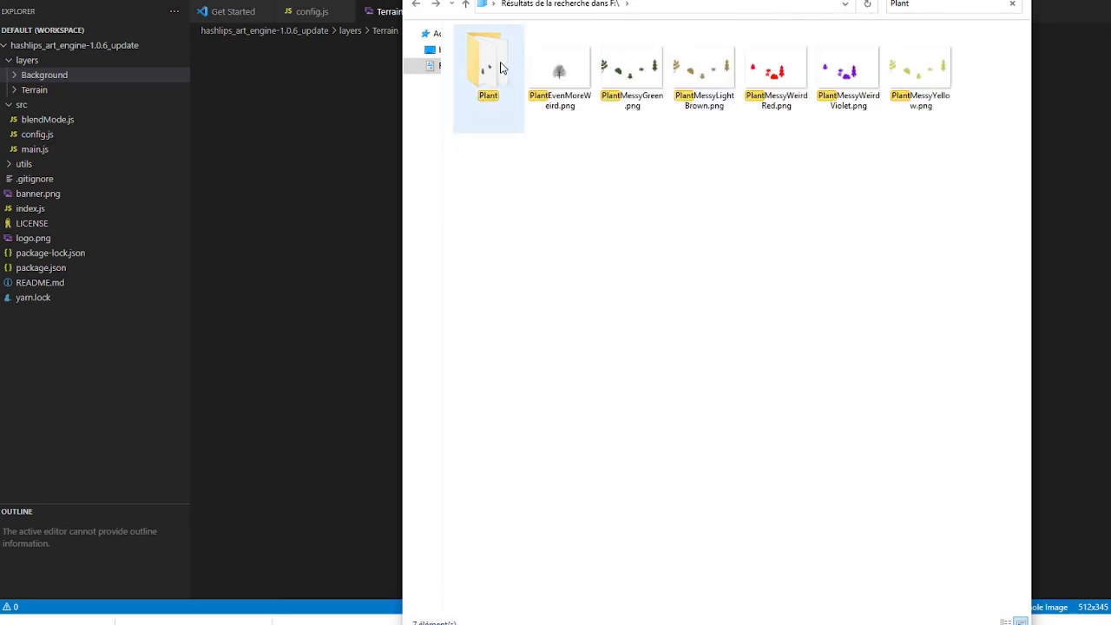
click(499, 72)
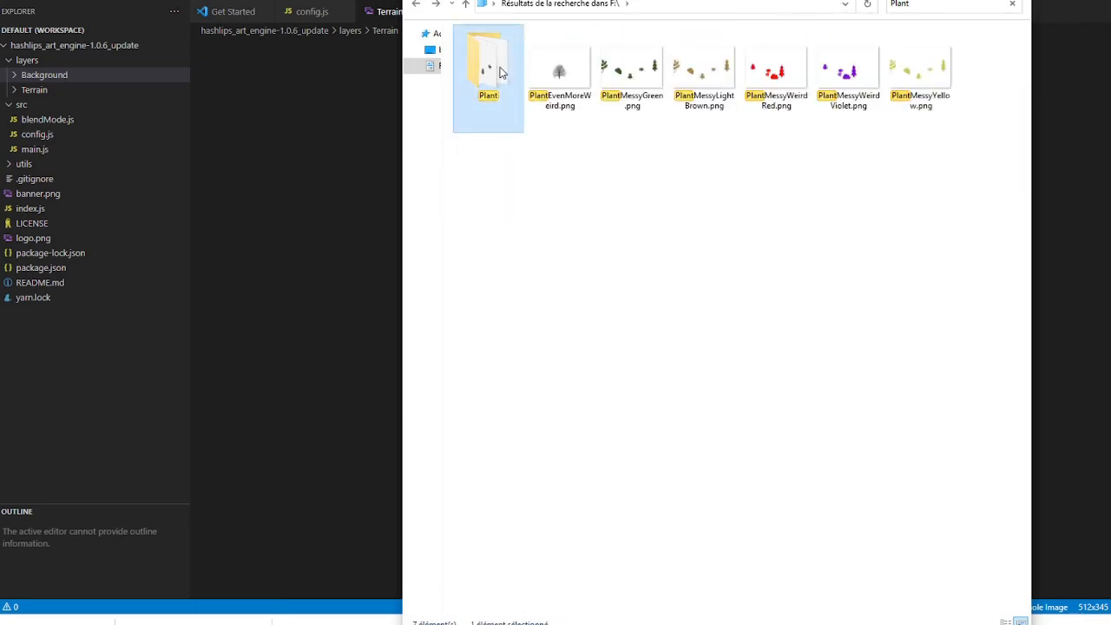
drag(498, 77, 26, 60)
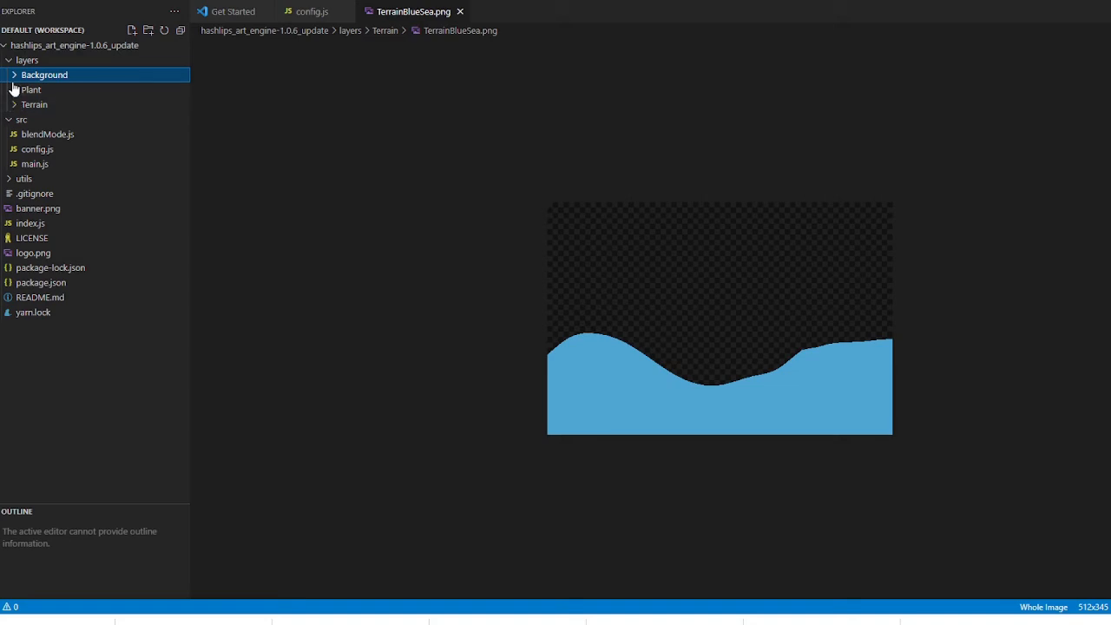
Step: Check the files in layers\Terrain, close the TerrainBlueSea.png preview and collapse the folder again
click(16, 94)
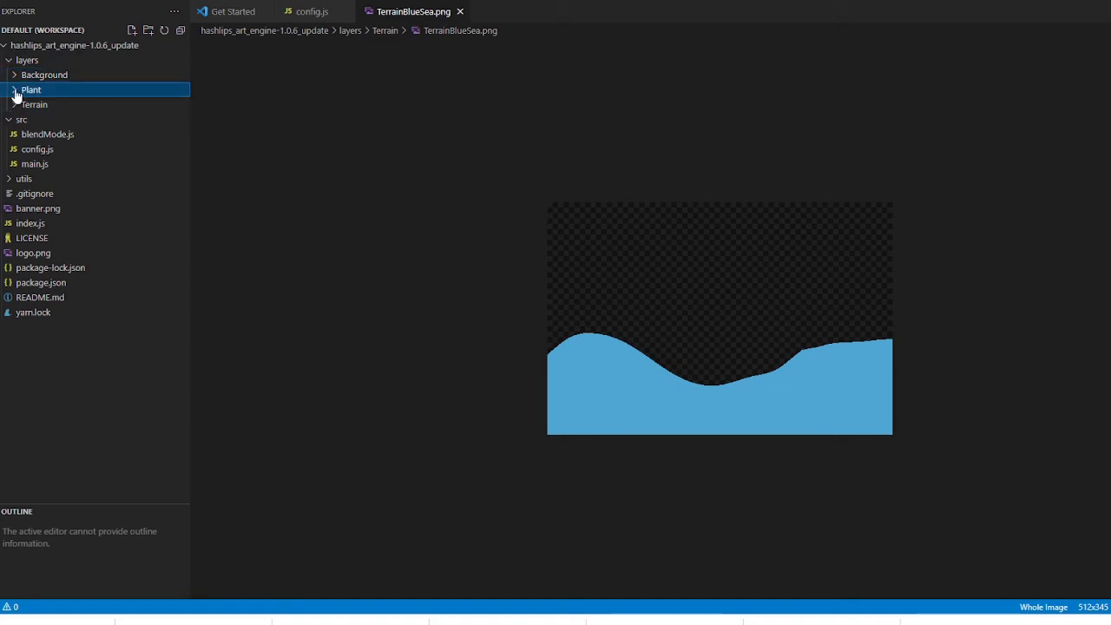
click(16, 105)
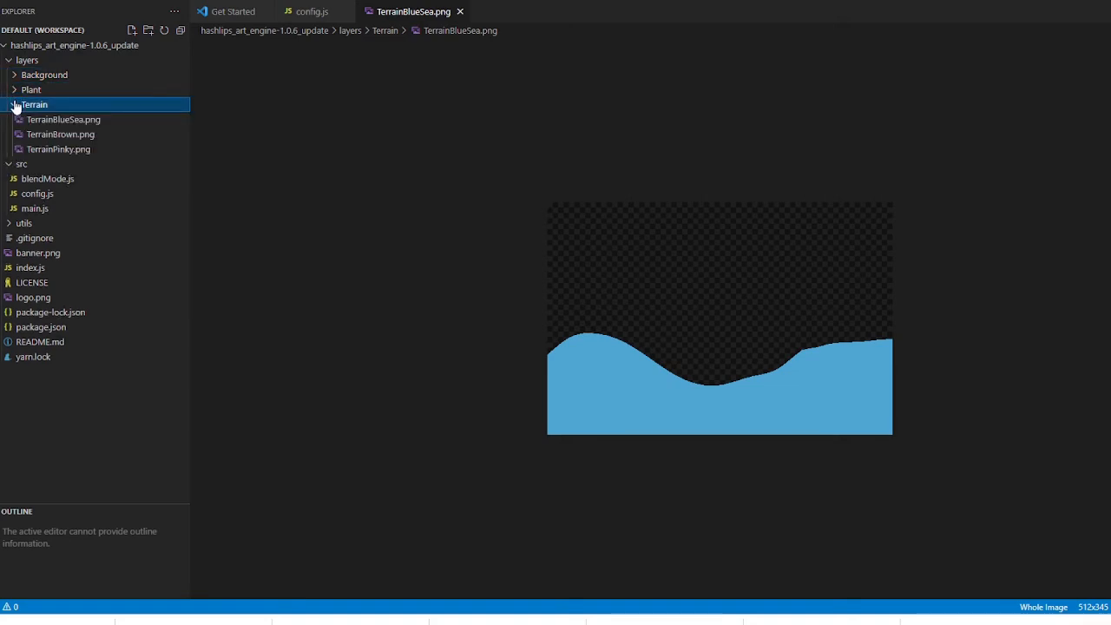
click(459, 12)
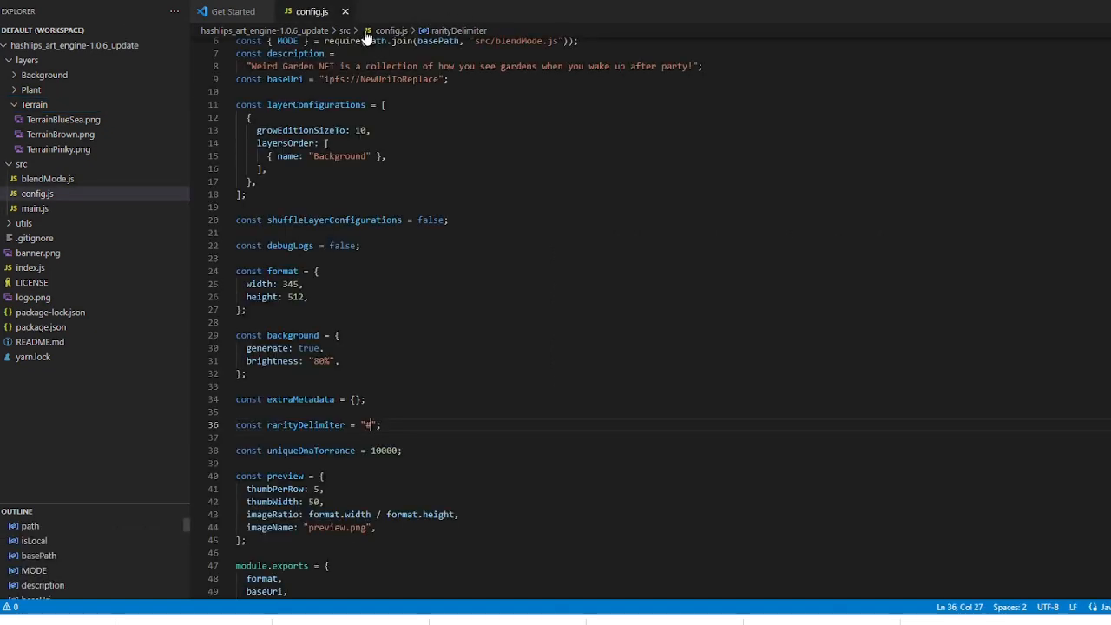
click(19, 104)
Step: Copy all the plant images, from PlantEvenMoreWeird.png to PlantMessyYellow.png, into layers\Plant and collapse that folder
click(26, 92)
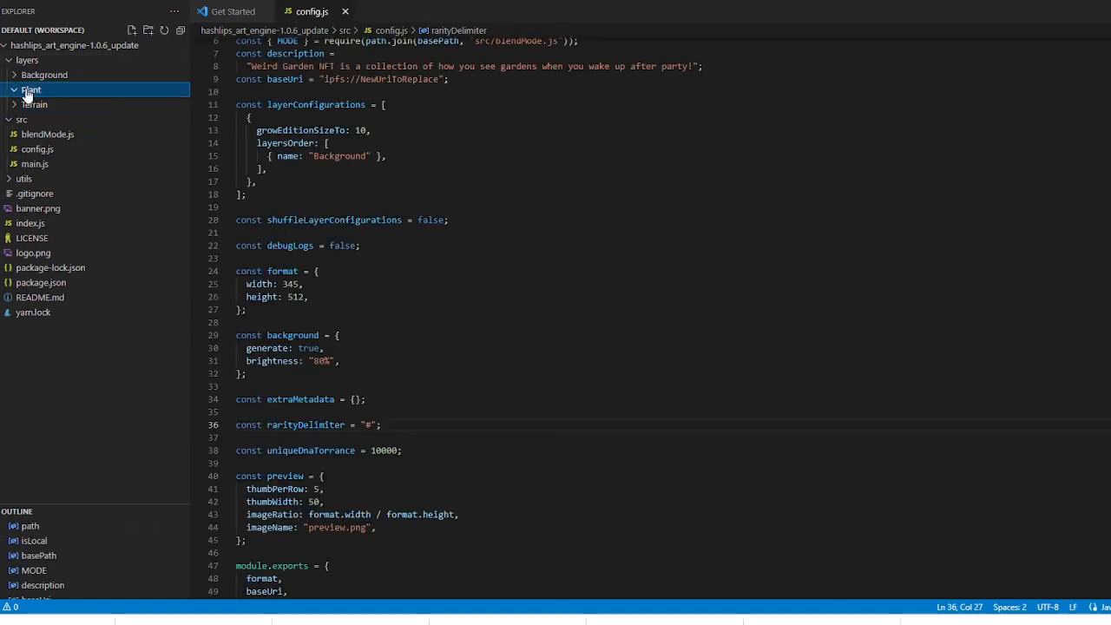
click(375, 623)
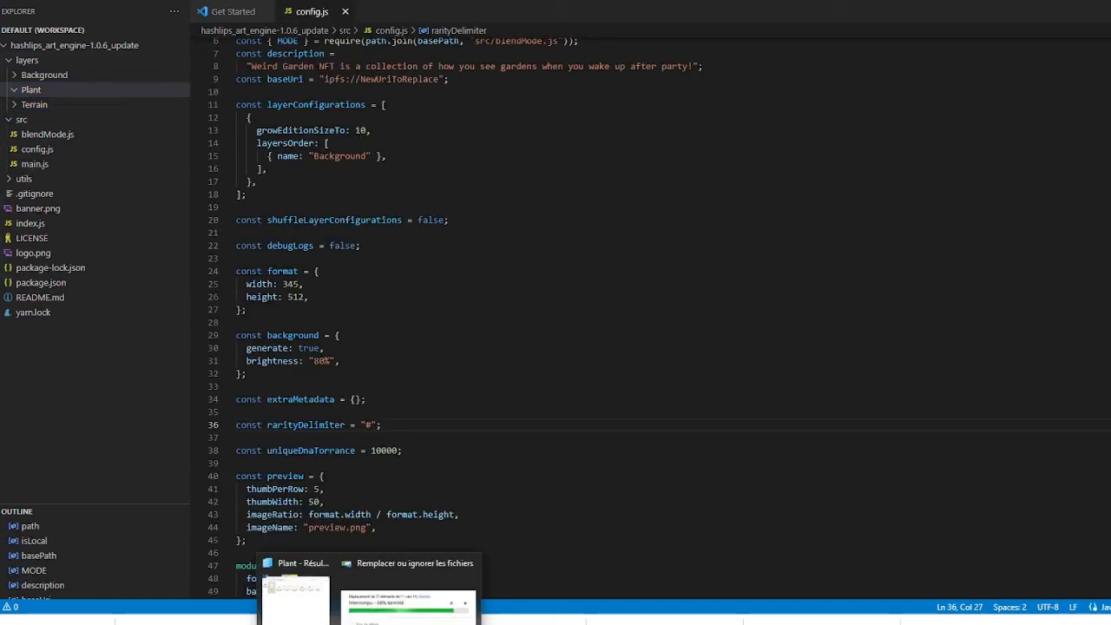
click(295, 598)
double_click(506, 89)
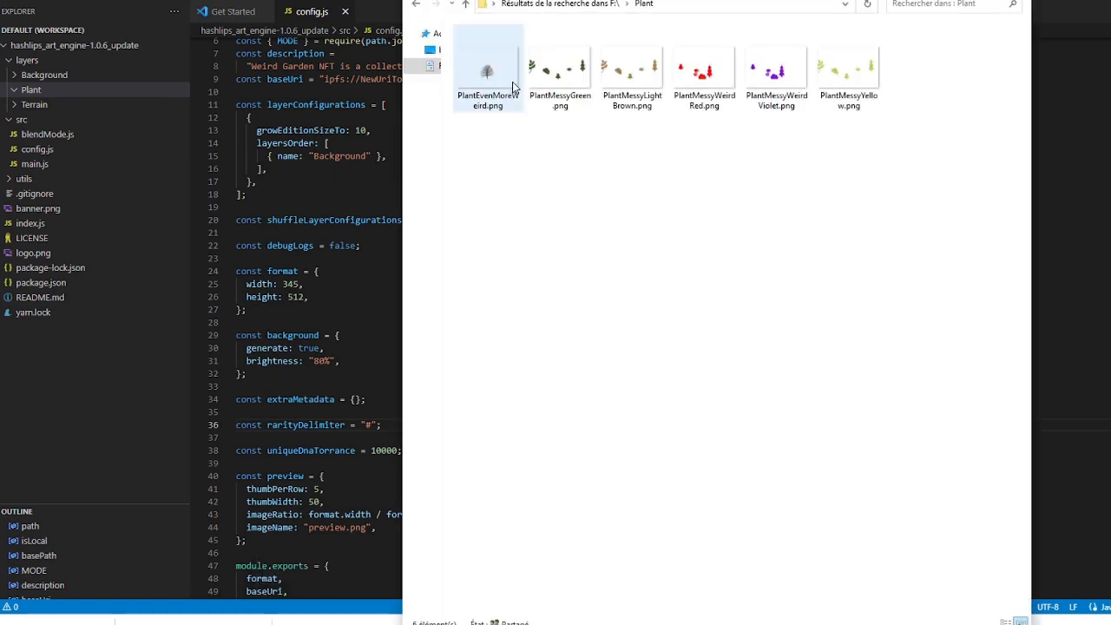
click(820, 76)
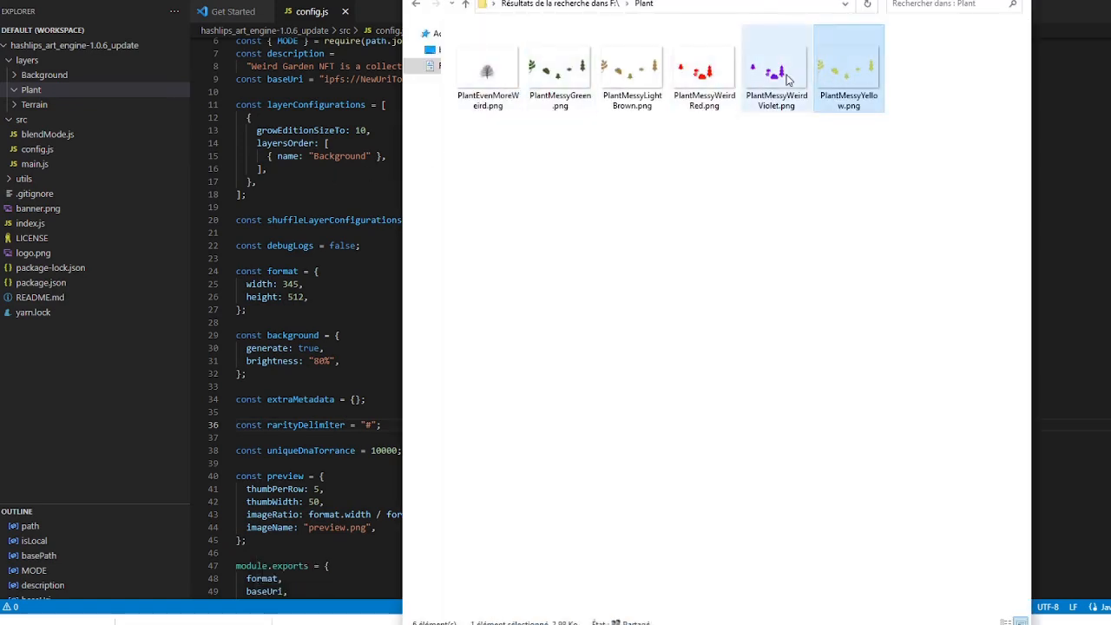
shift+click(500, 85)
drag(513, 84, 30, 91)
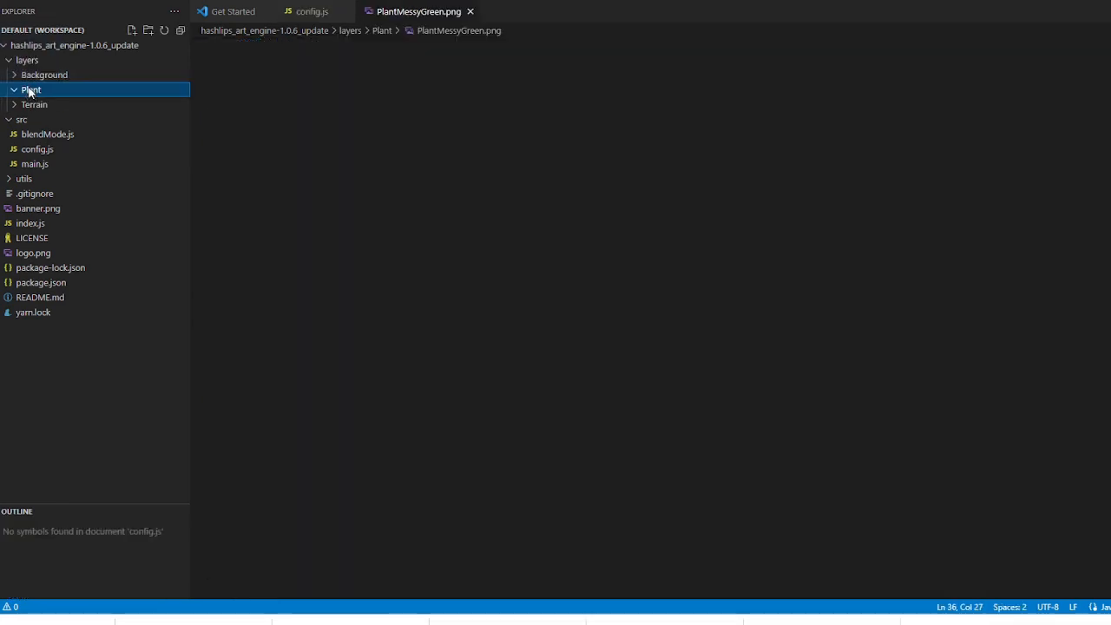
click(15, 92)
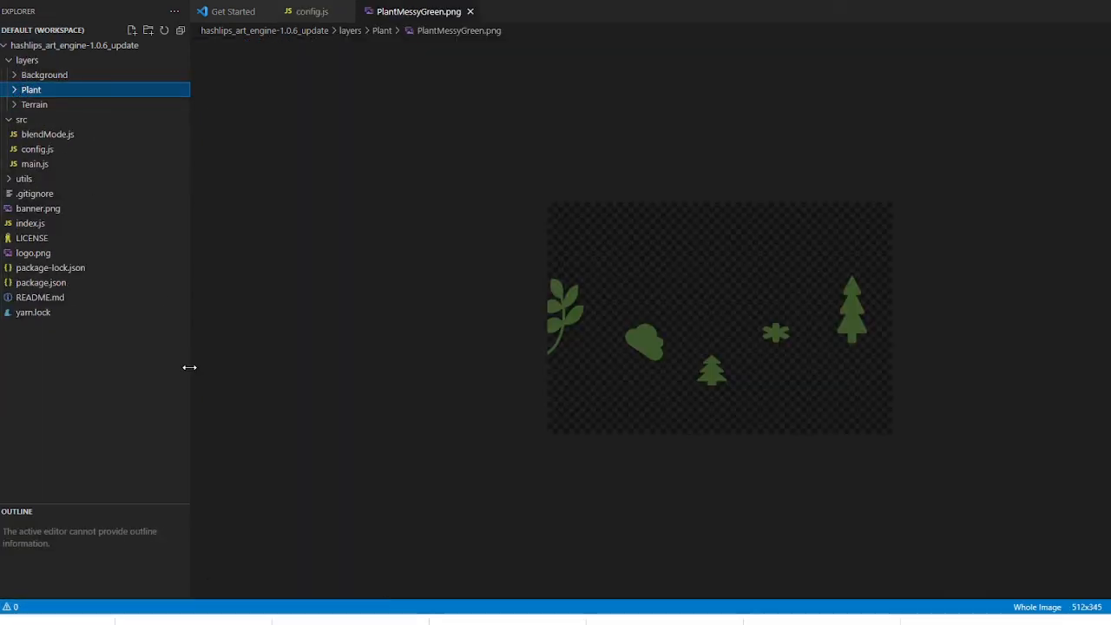
Step: Search drive F: for "Sky" and add the Sky folder to the project's layers folder
click(375, 623)
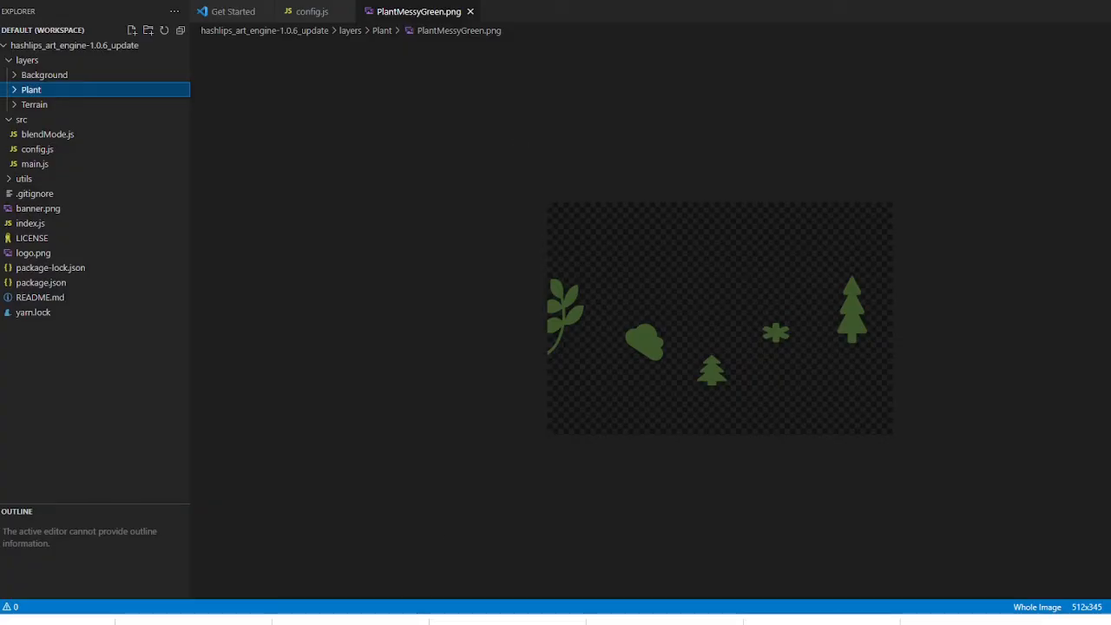
mouse_move(368, 618)
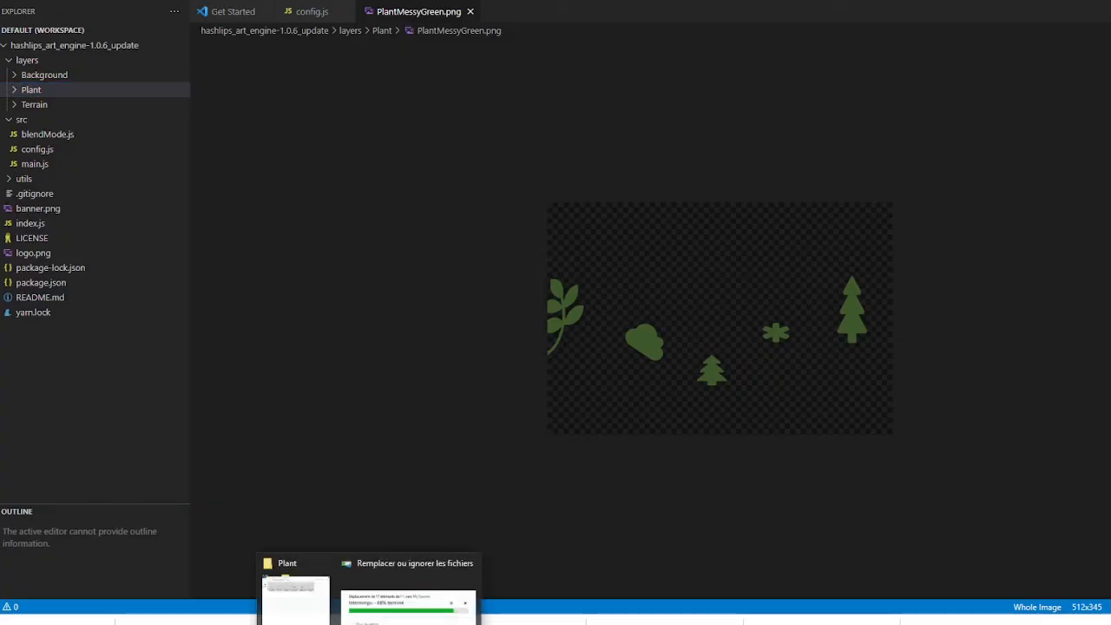
click(298, 590)
click(416, 4)
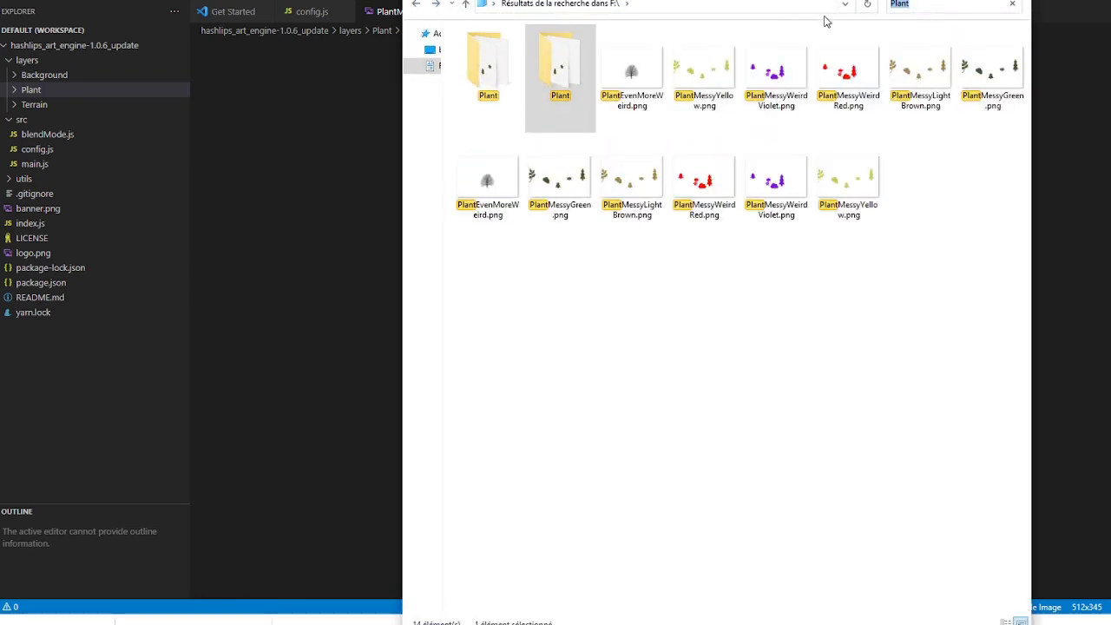
text(Sky)
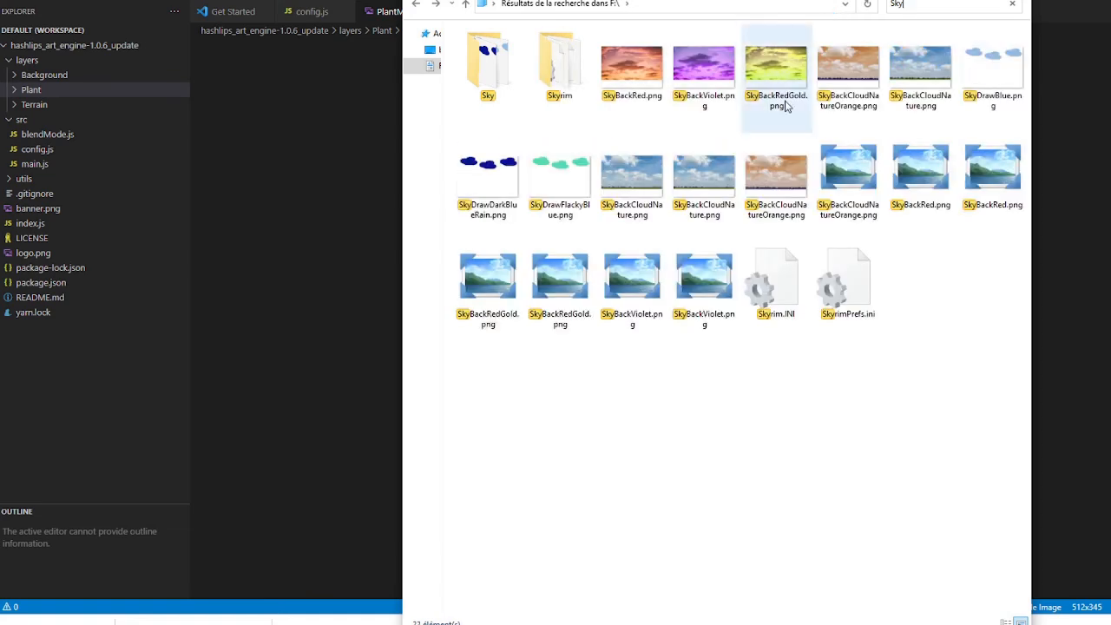
double_click(484, 74)
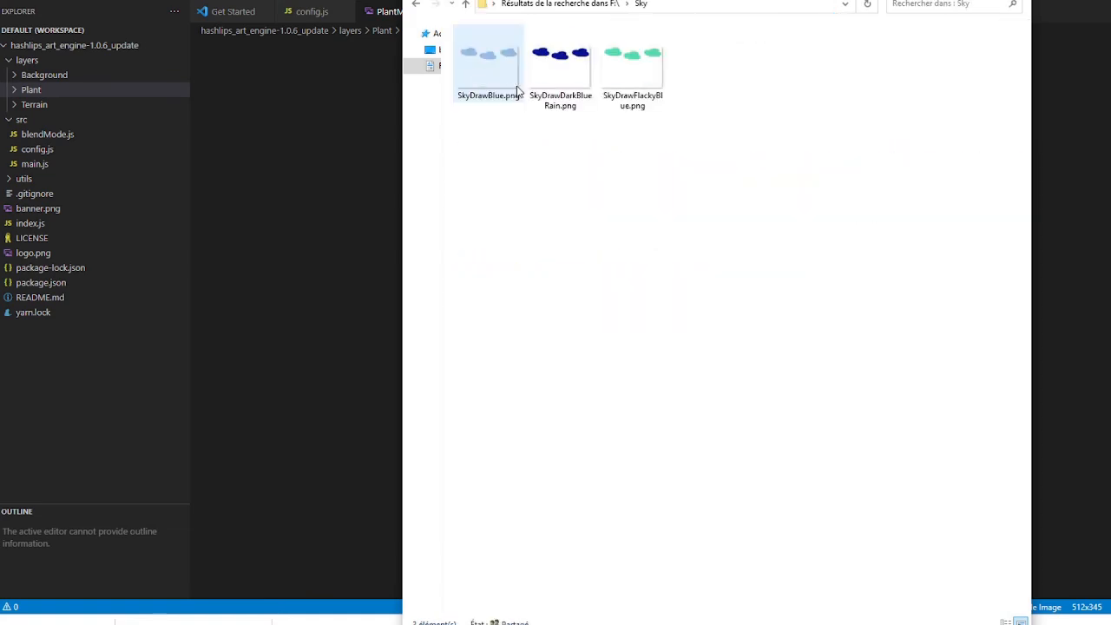
click(416, 4)
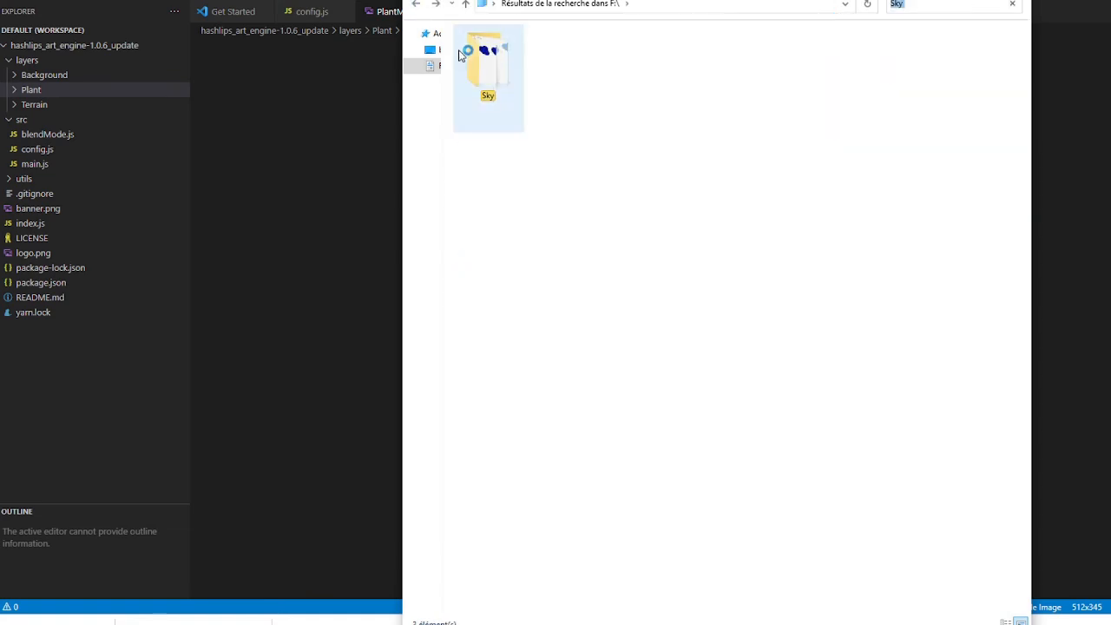
drag(459, 54, 29, 63)
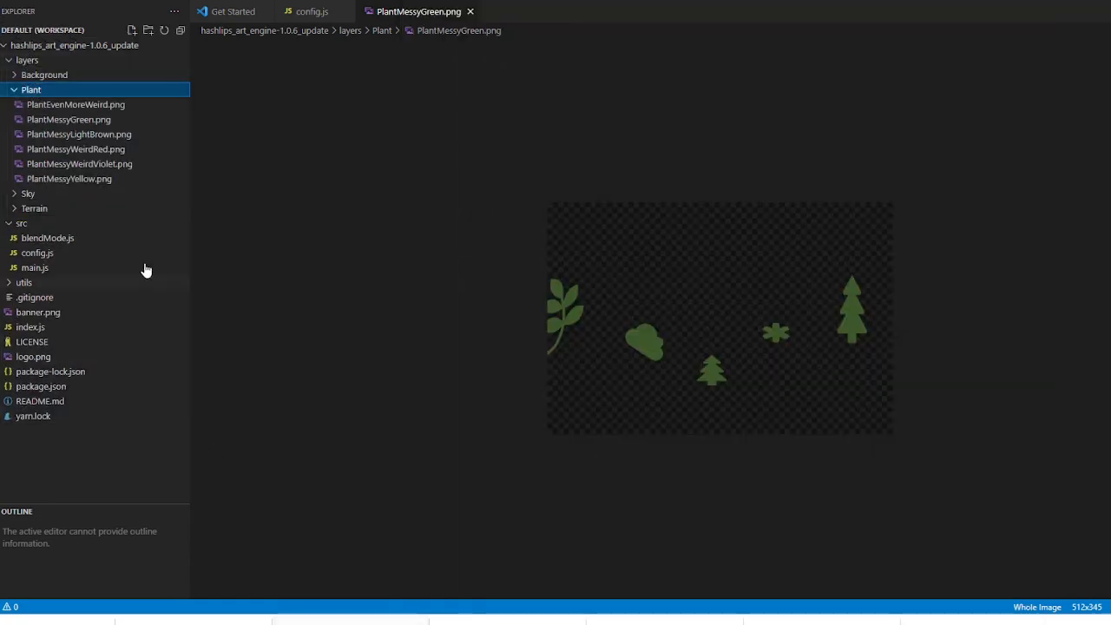
Step: Copy SkyDrawBlue.png, SkyDrawDarkBlueRain.png and SkyDrawFlackyBlue.png into layers\Sky, and collapse the Sky, Terrain and Plant folders
click(15, 196)
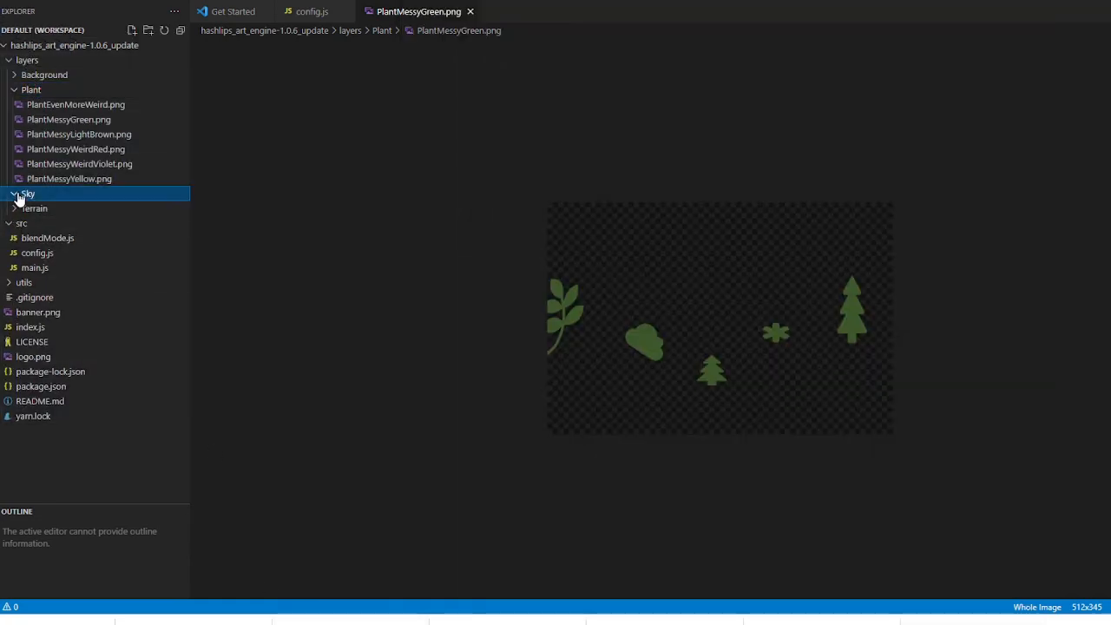
click(371, 622)
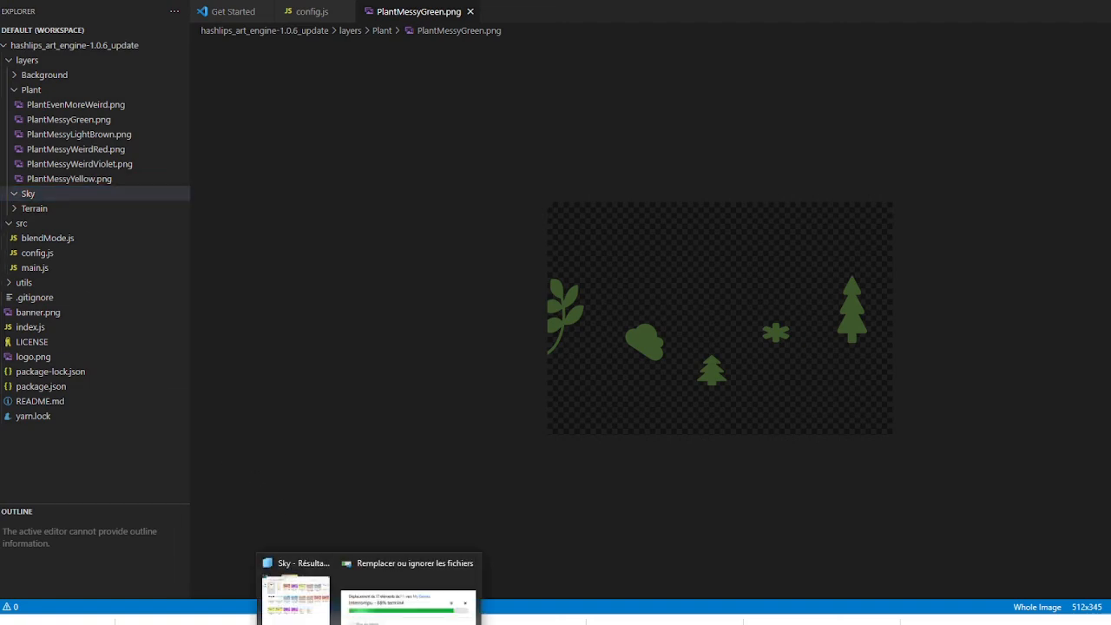
click(297, 601)
double_click(488, 65)
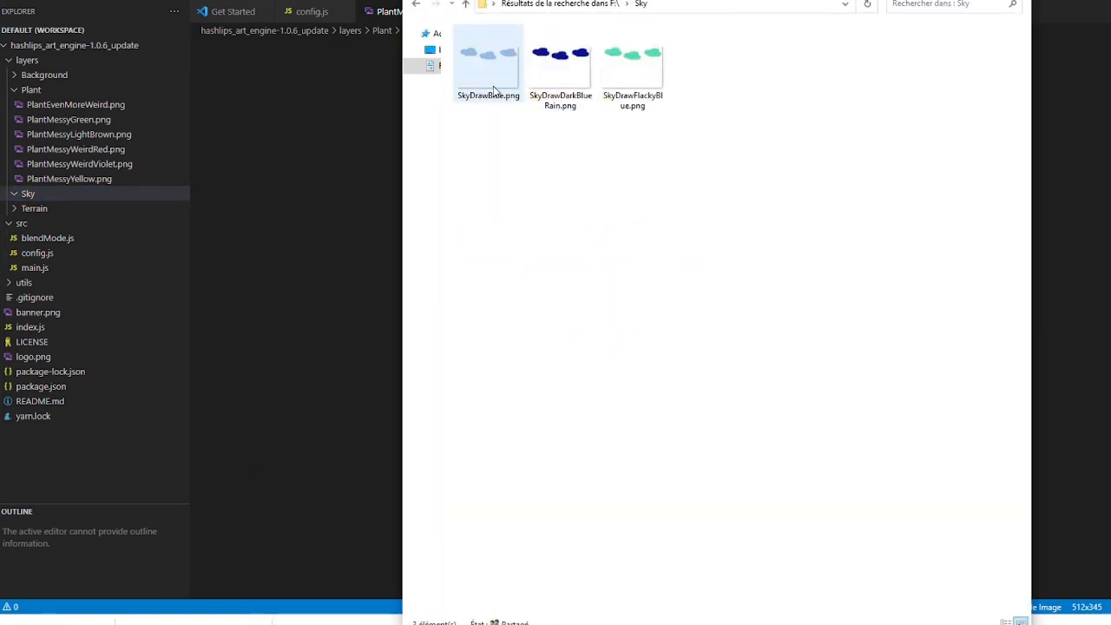
click(625, 70)
shift+click(487, 76)
drag(488, 77, 29, 196)
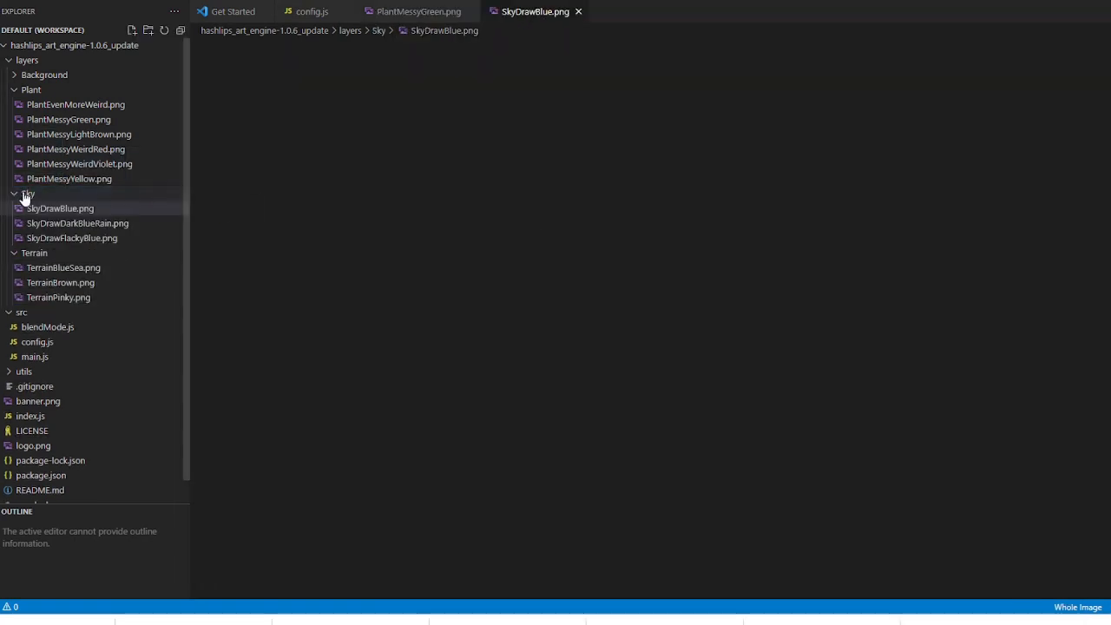
click(26, 195)
click(23, 208)
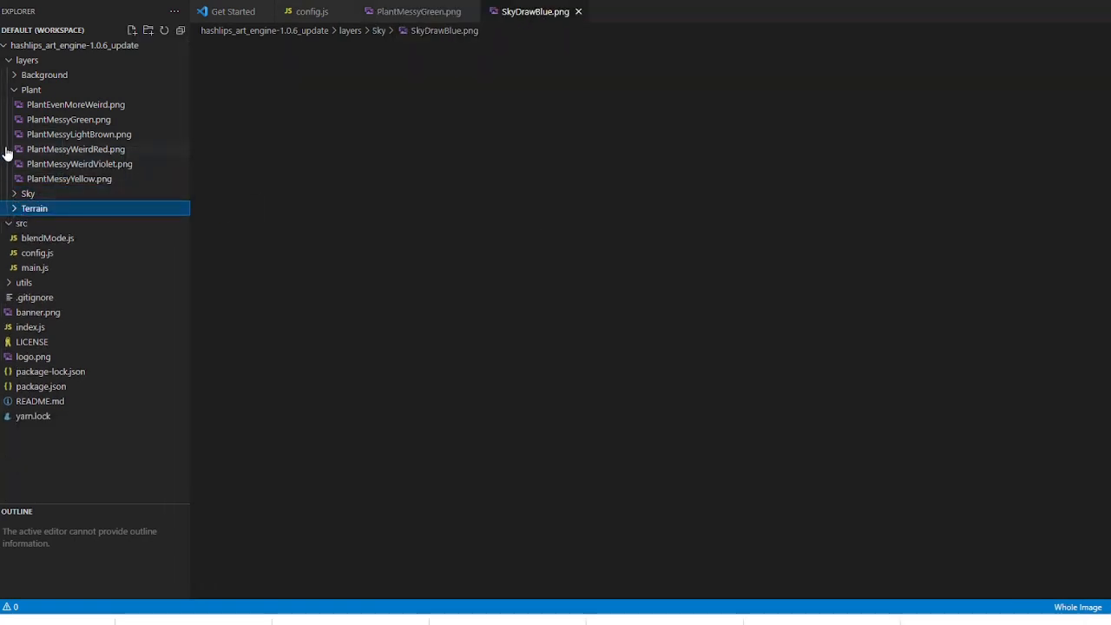
click(15, 91)
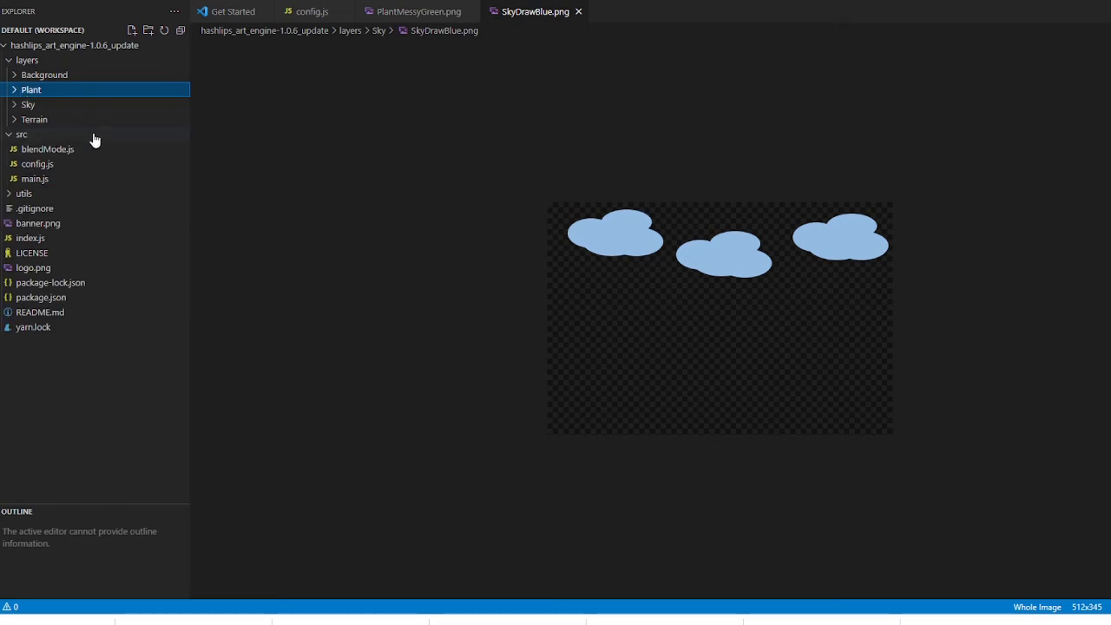
mouse_move(40, 125)
mouse_down()
mouse_move(30, 83)
mouse_move(48, 94)
mouse_move(40, 123)
mouse_up()
drag(32, 92, 39, 124)
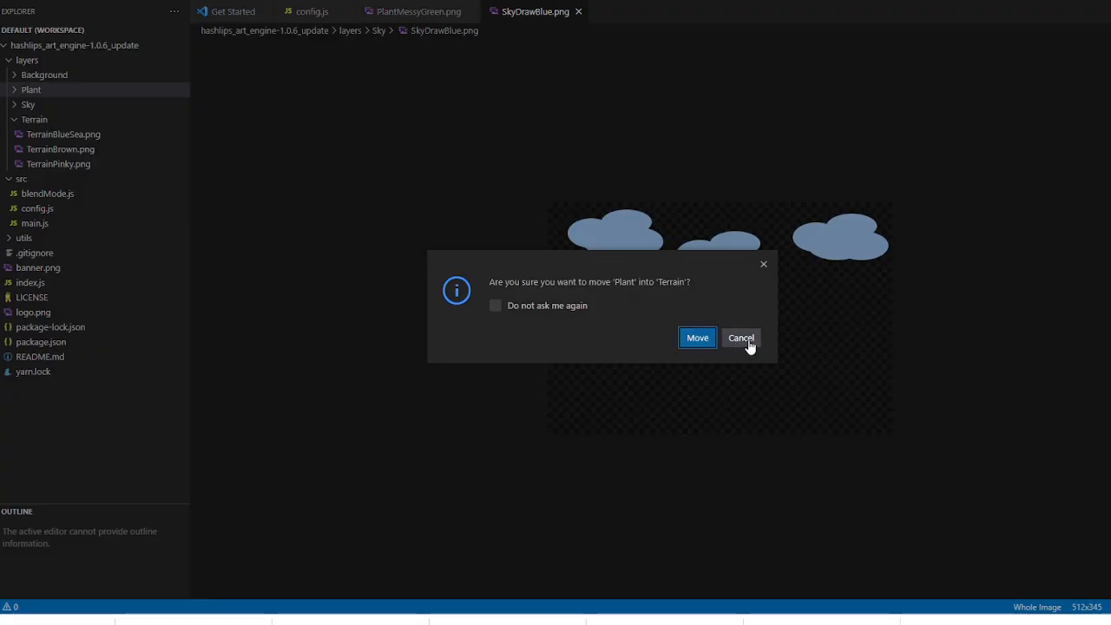
click(744, 343)
click(33, 106)
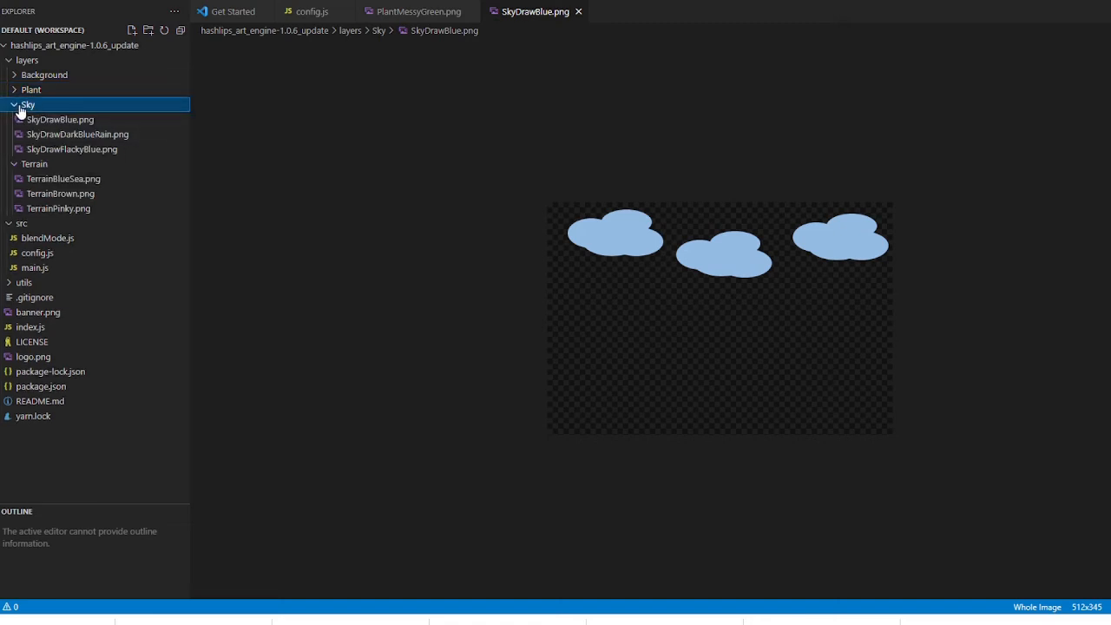
click(16, 105)
click(15, 122)
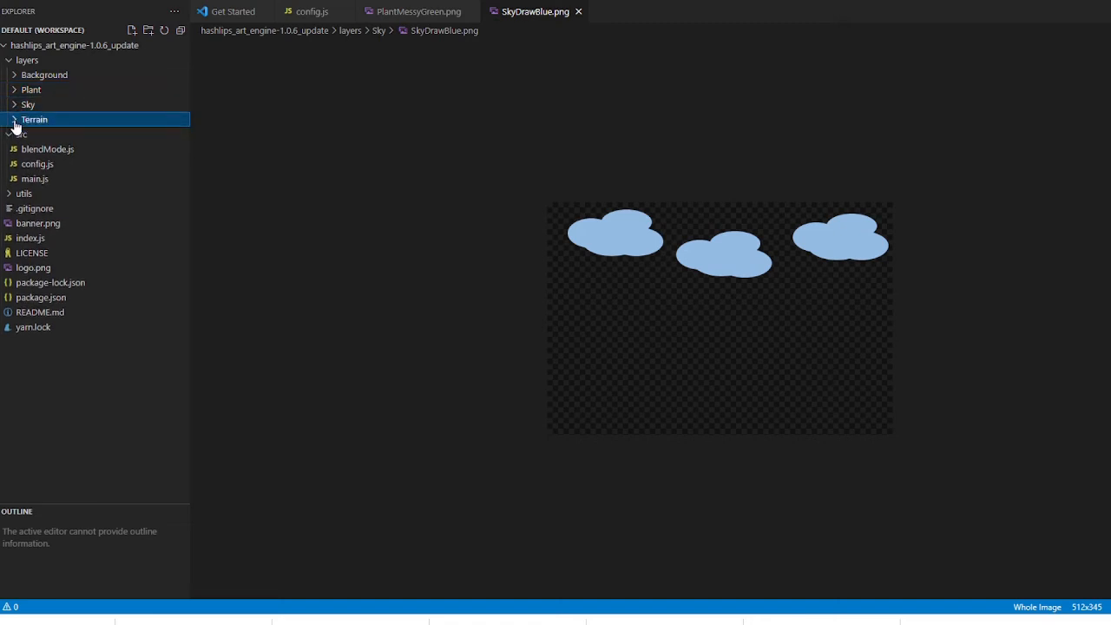
click(46, 64)
click(10, 60)
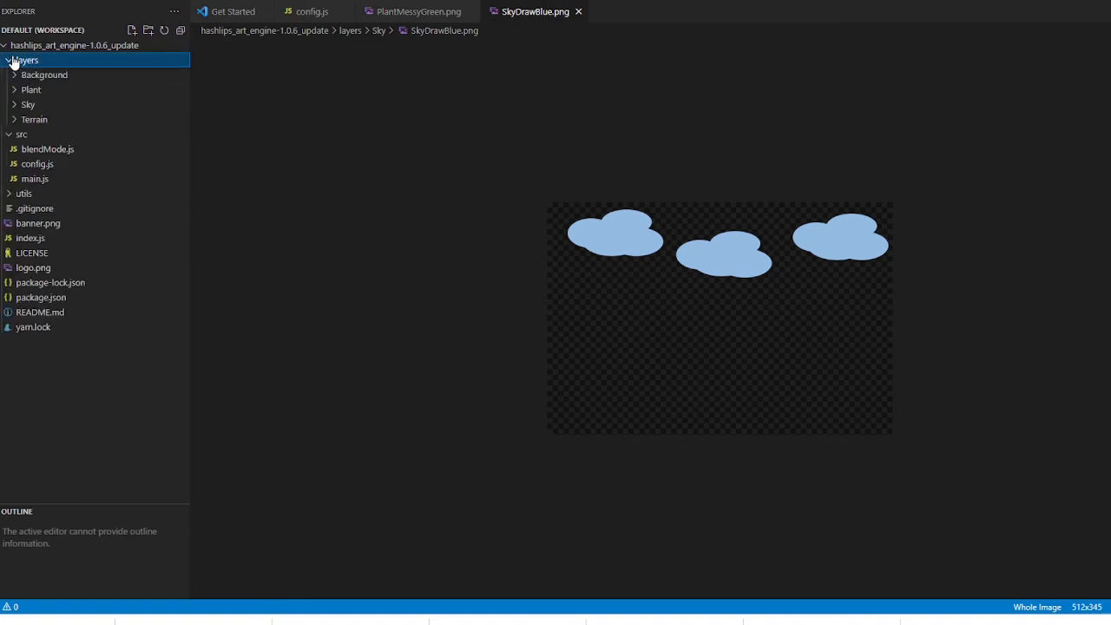
click(36, 77)
click(25, 75)
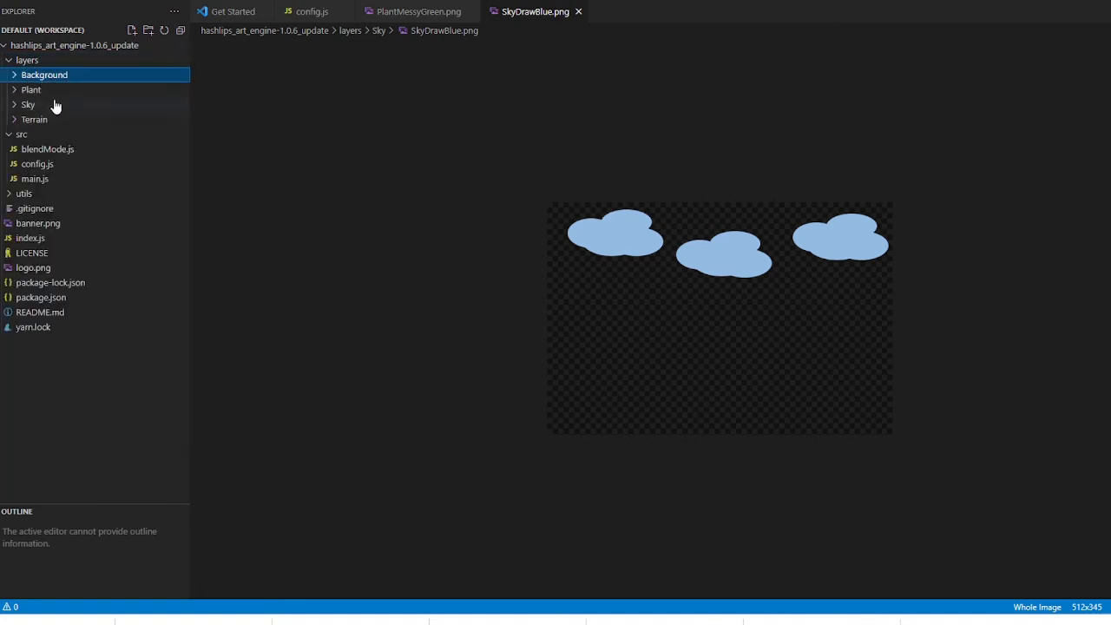
Step: Expand layers\Background and rename Background.png to Background#5.png
click(21, 78)
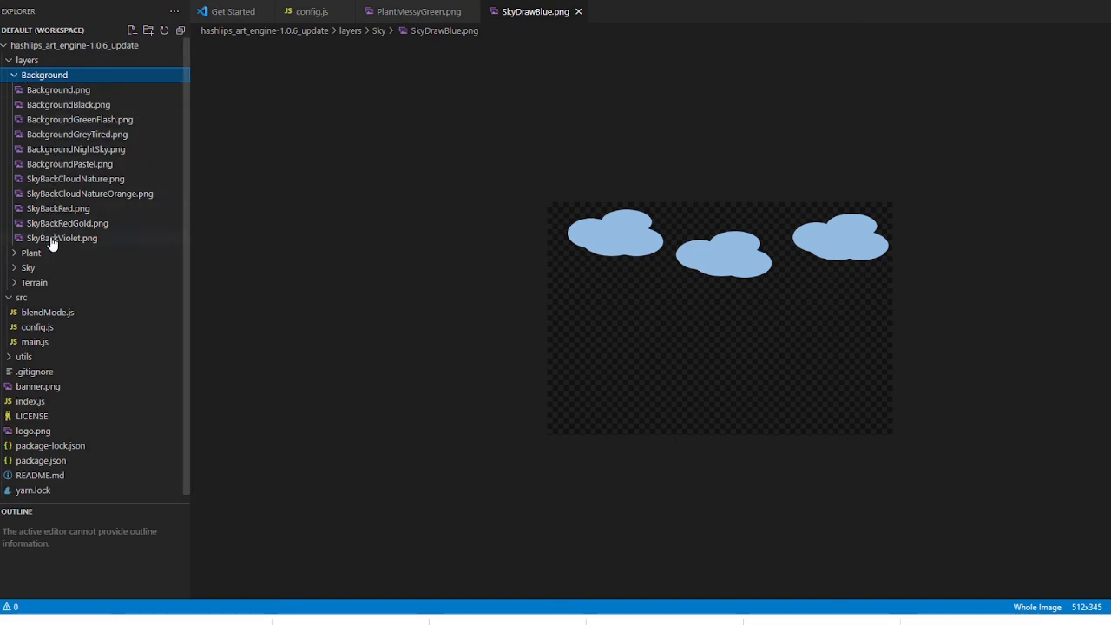
click(70, 91)
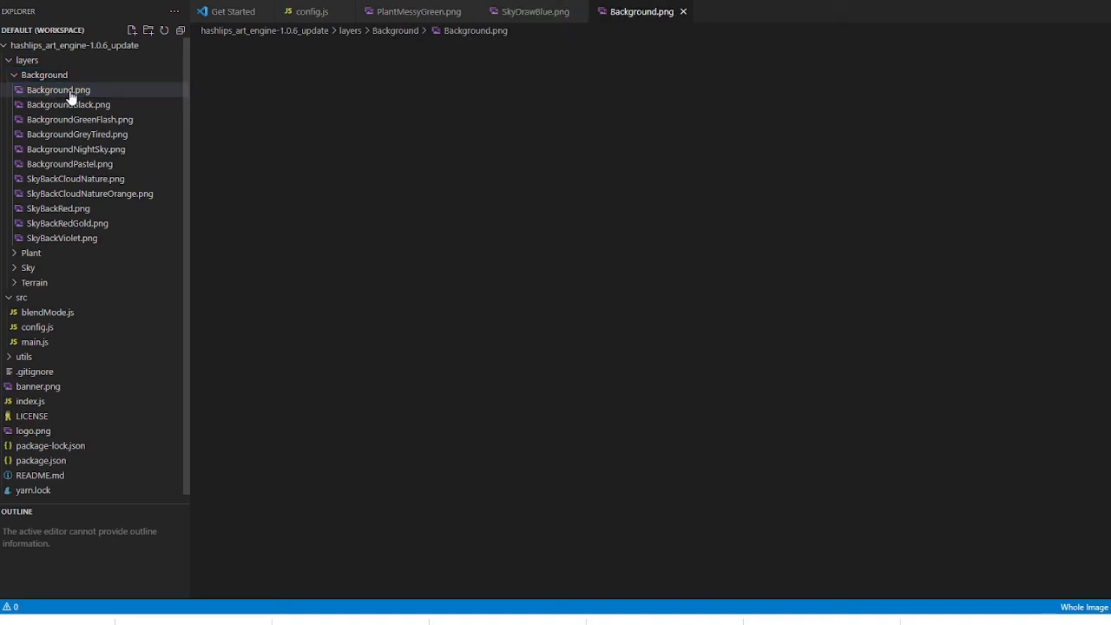
right_click(71, 92)
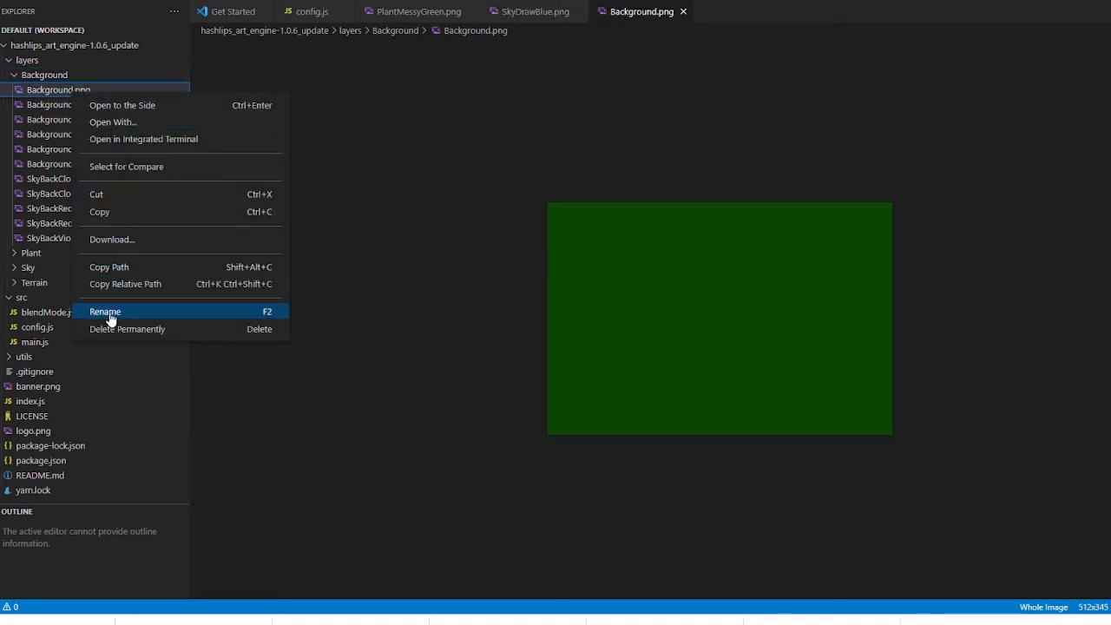
click(110, 314)
key(Right)
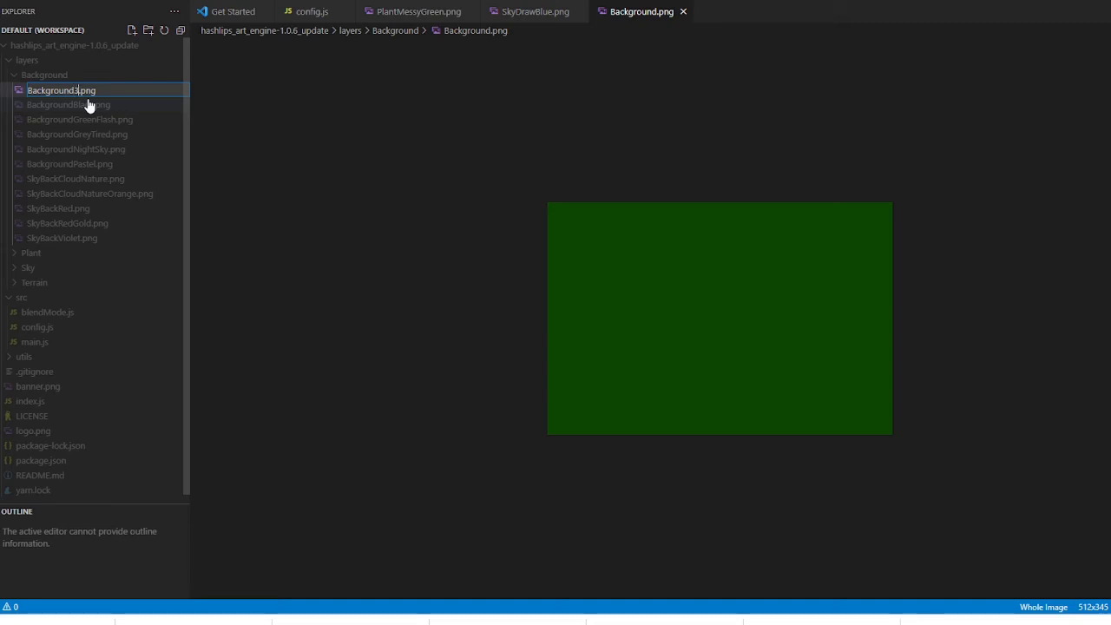
text(")
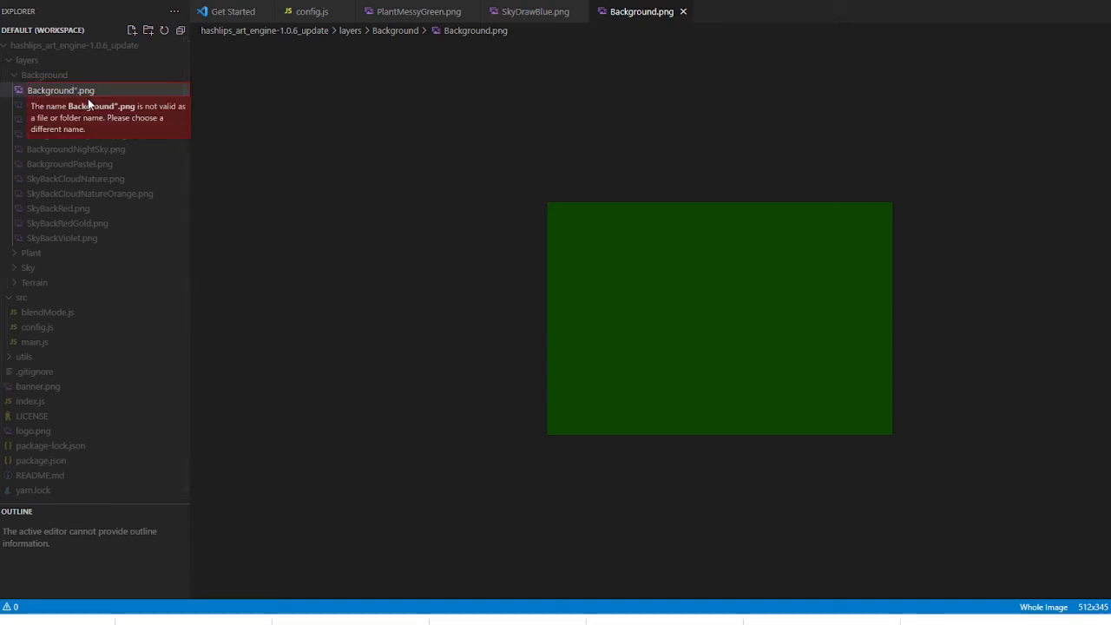
key(BackSpace)
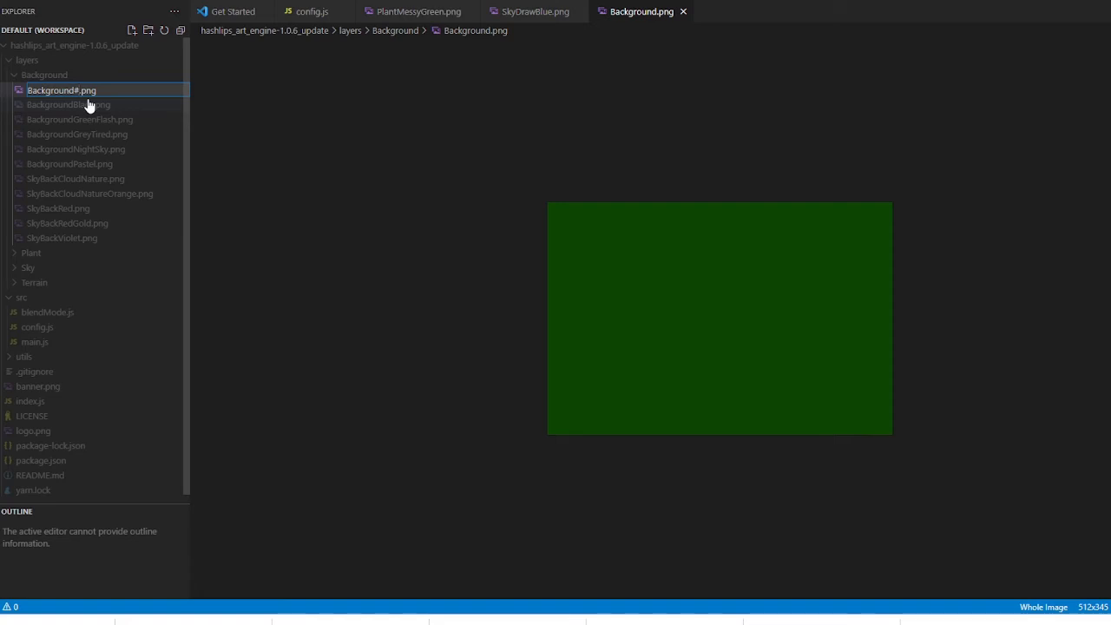
text(#5)
key(Return)
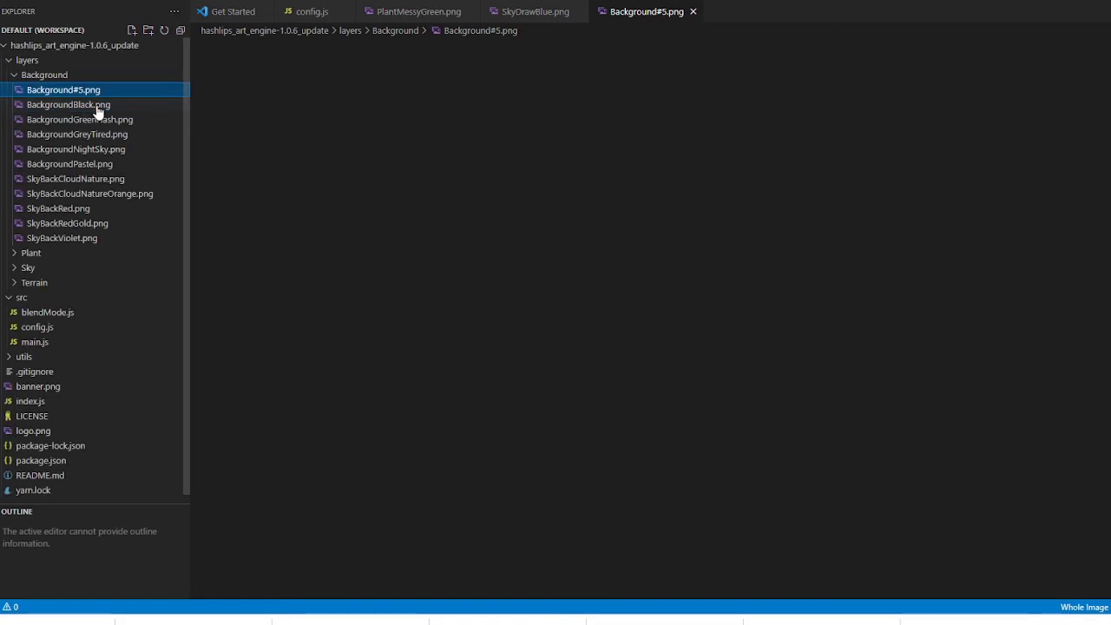
Step: Rename BackgroundBlack.png in layers\Background to BackgroundBlack#5.png
right_click(109, 111)
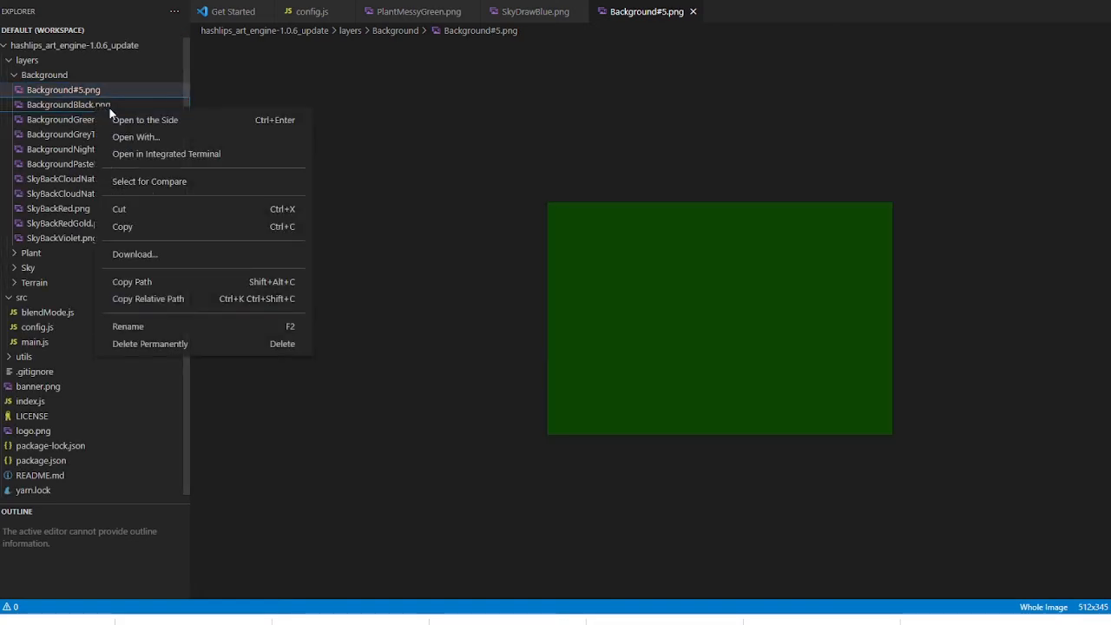
click(144, 326)
key(Right)
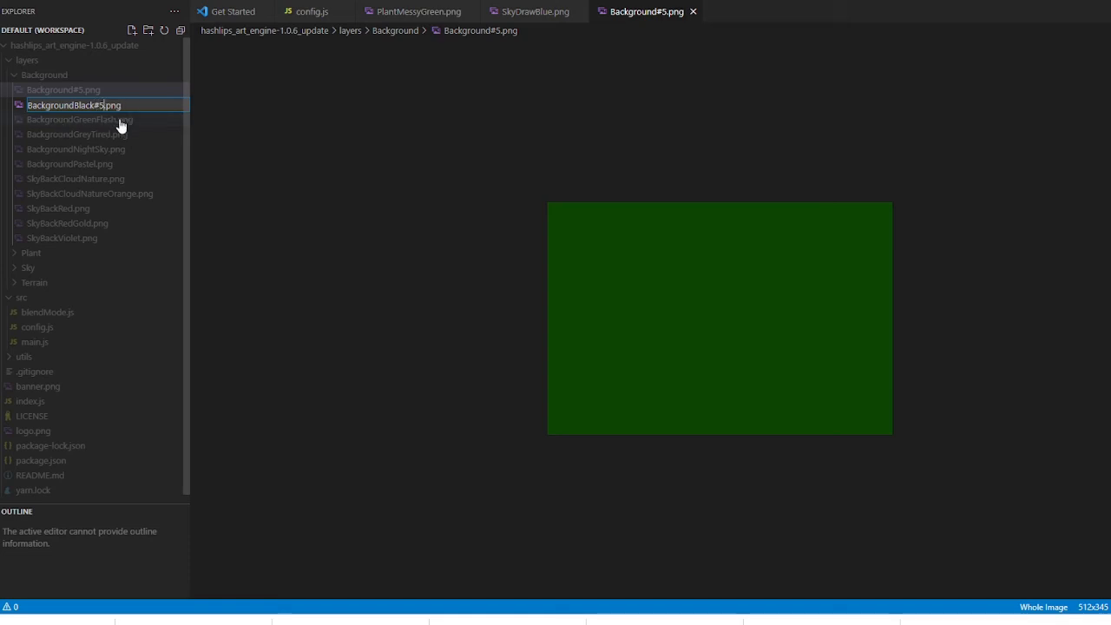
click(120, 124)
Step: Rename BackgroundGreenFlash.png in layers\Background to BackgroundGreenFlash#10.png
right_click(119, 118)
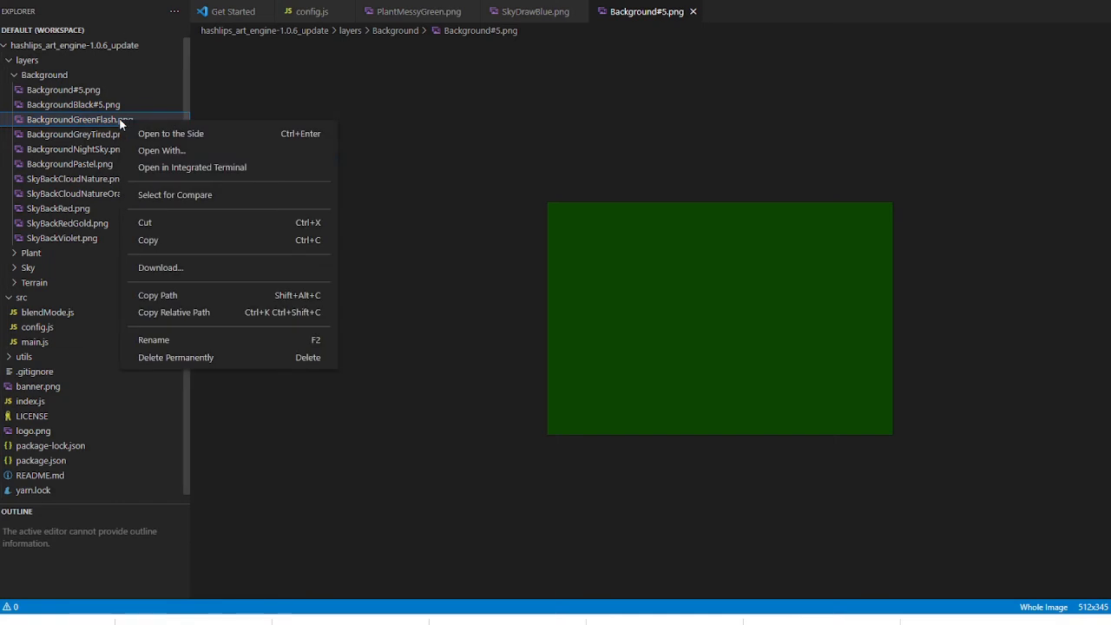
click(154, 339)
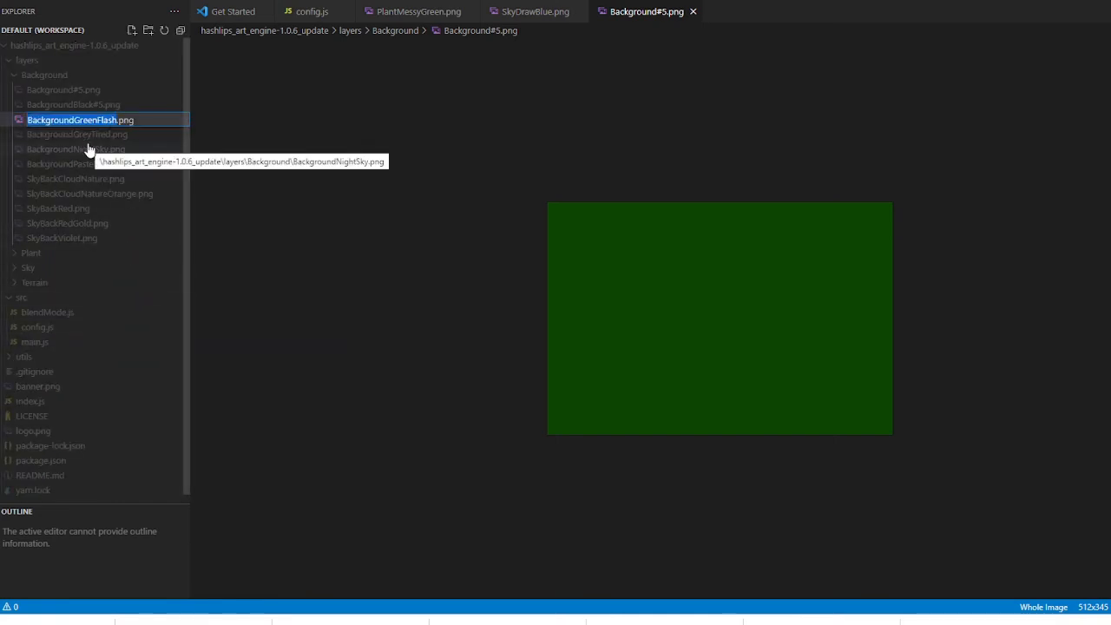
key(Right)
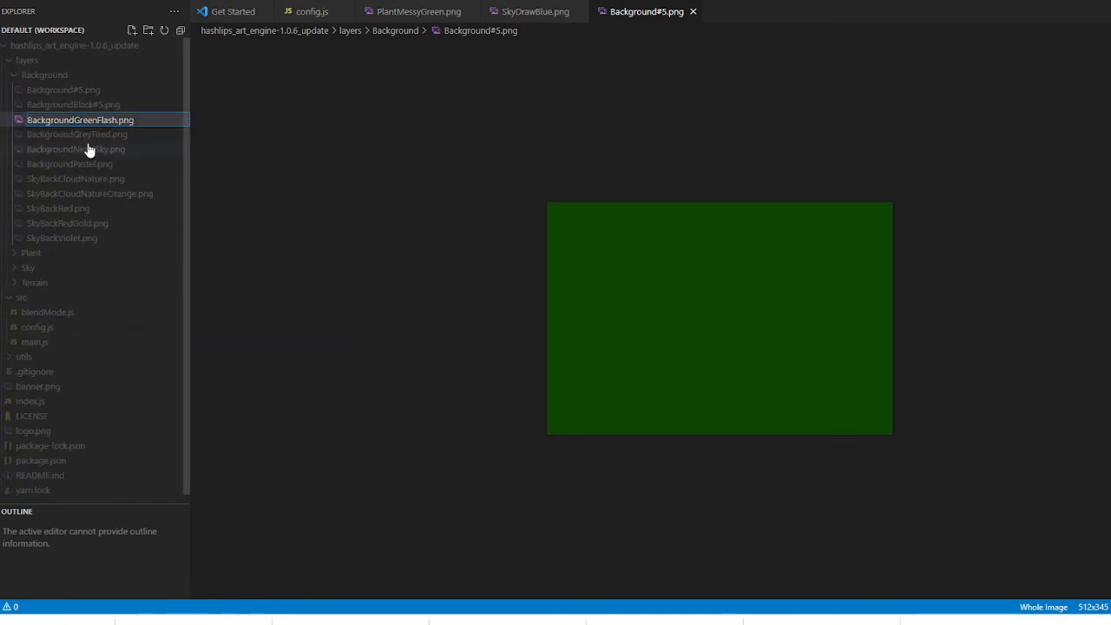
text(#5)
text(10)
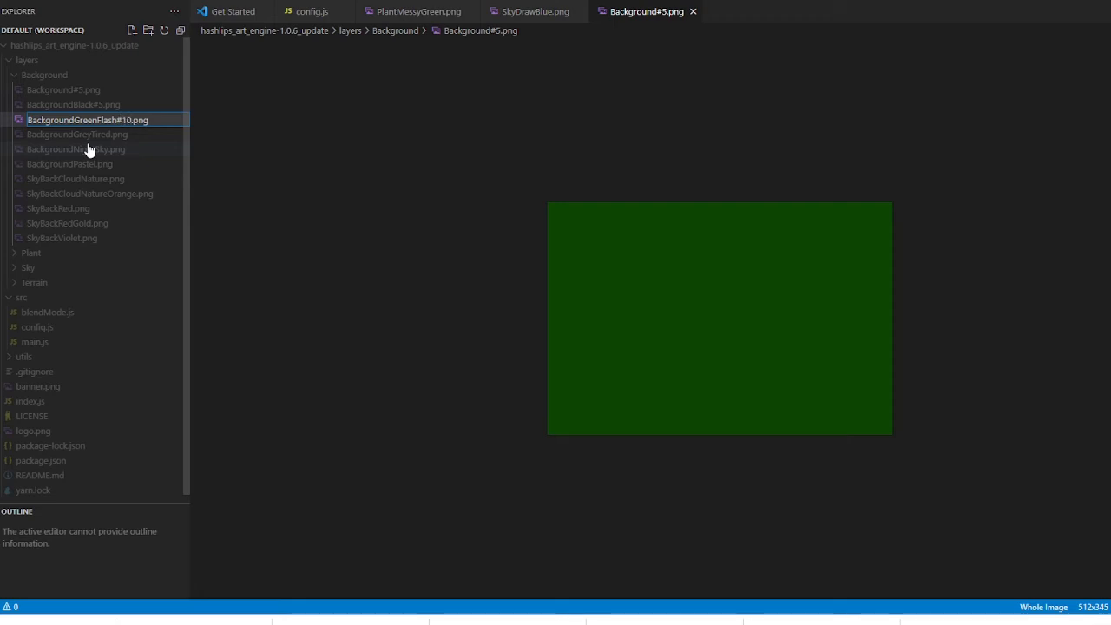
key(Return)
Step: Rename BackgroundGreyTired.png in layers\Background to BackgroundGreyTired#10.png
click(89, 133)
right_click(95, 135)
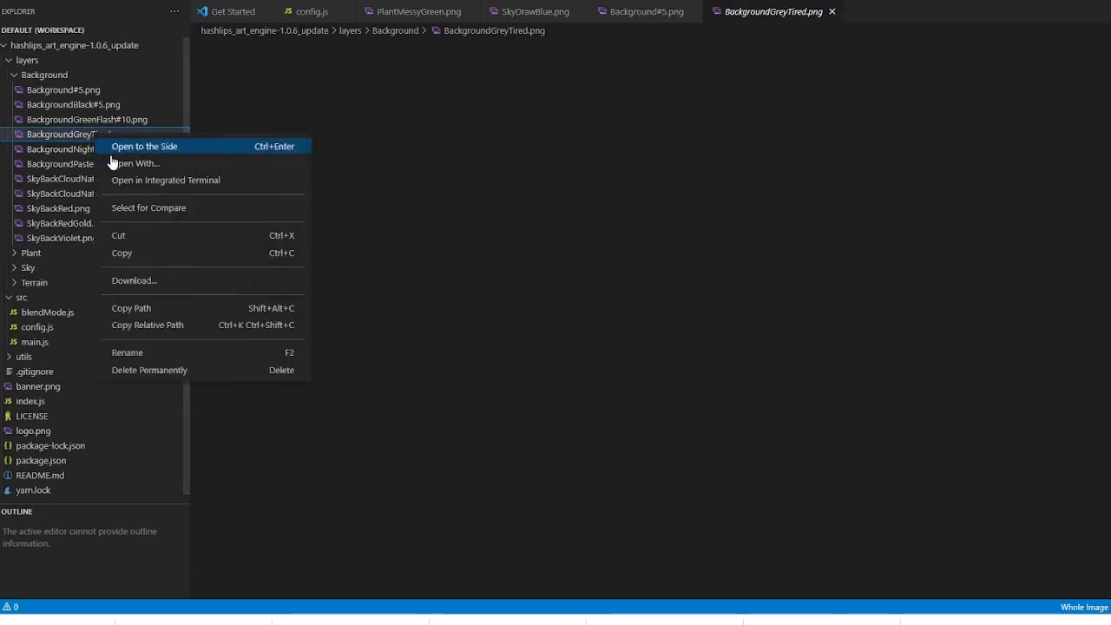
click(128, 353)
key(Right)
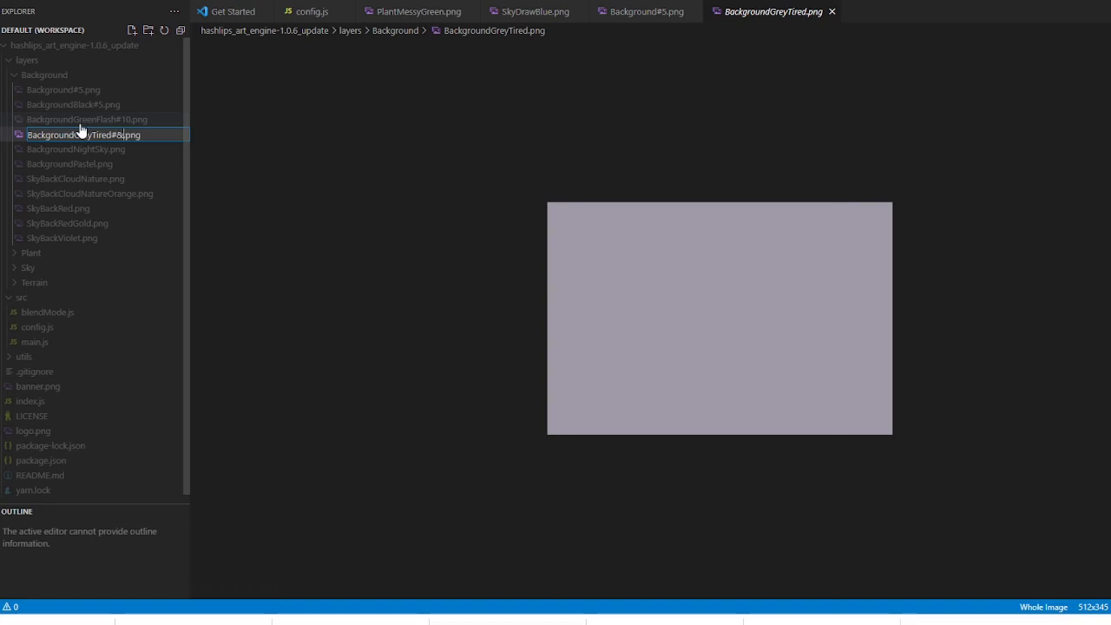
text(#10)
key(Return)
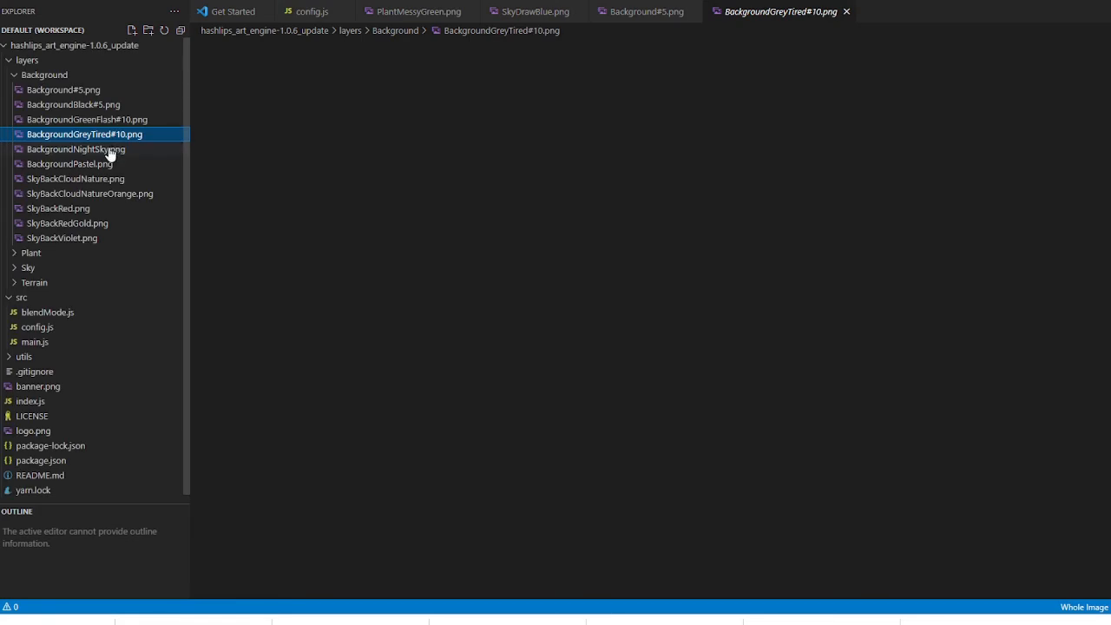
Step: Rename BackgroundNightSky.png in layers\Background to BackgroundNightSky#10.png
right_click(112, 149)
click(141, 369)
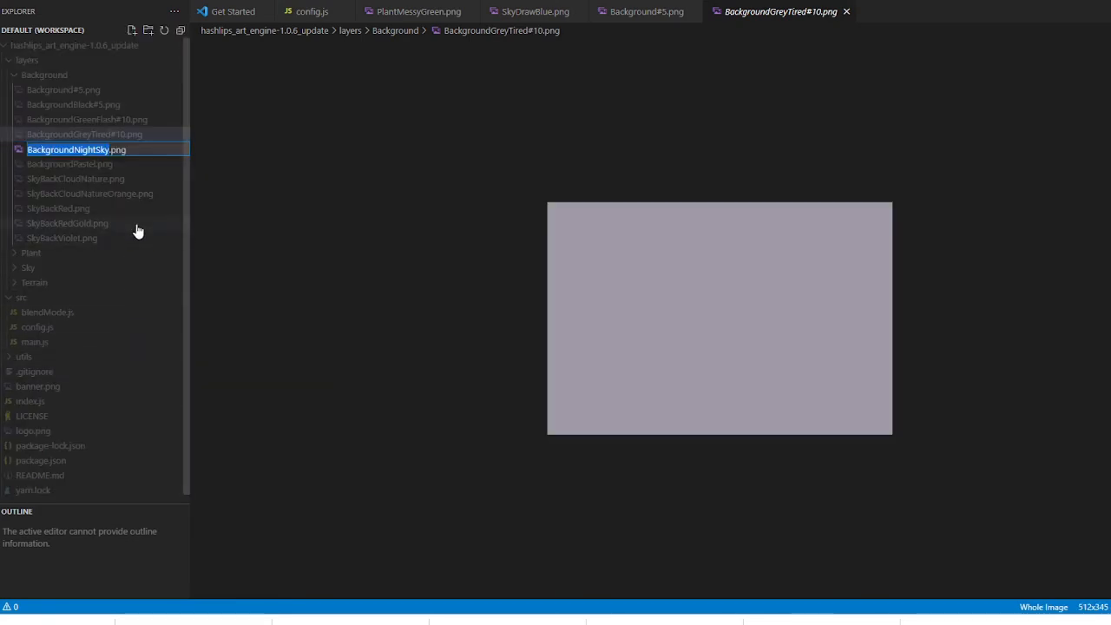
key(Right)
text(#)
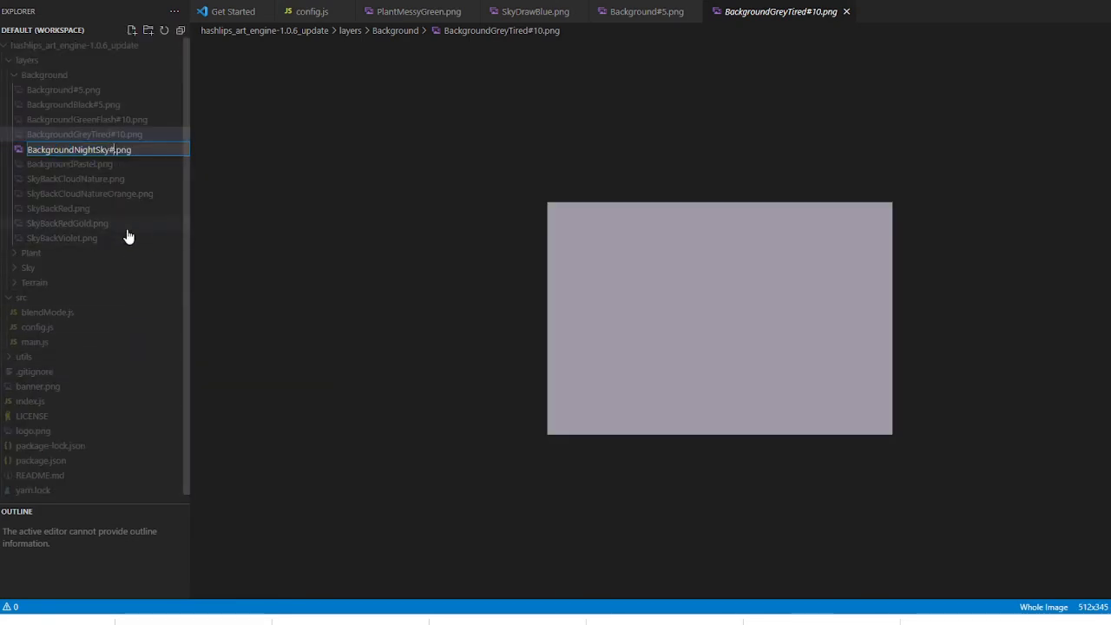
text(10)
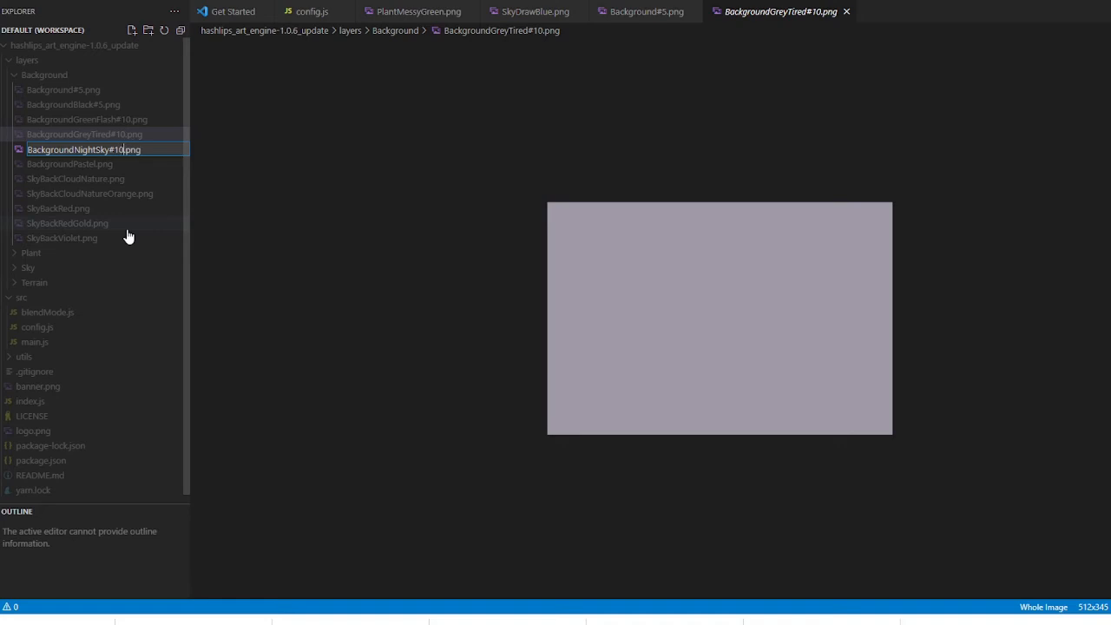
click(106, 165)
Step: Rename BackgroundPastel.png in layers\Background to BackgroundPastel#10.png
right_click(106, 163)
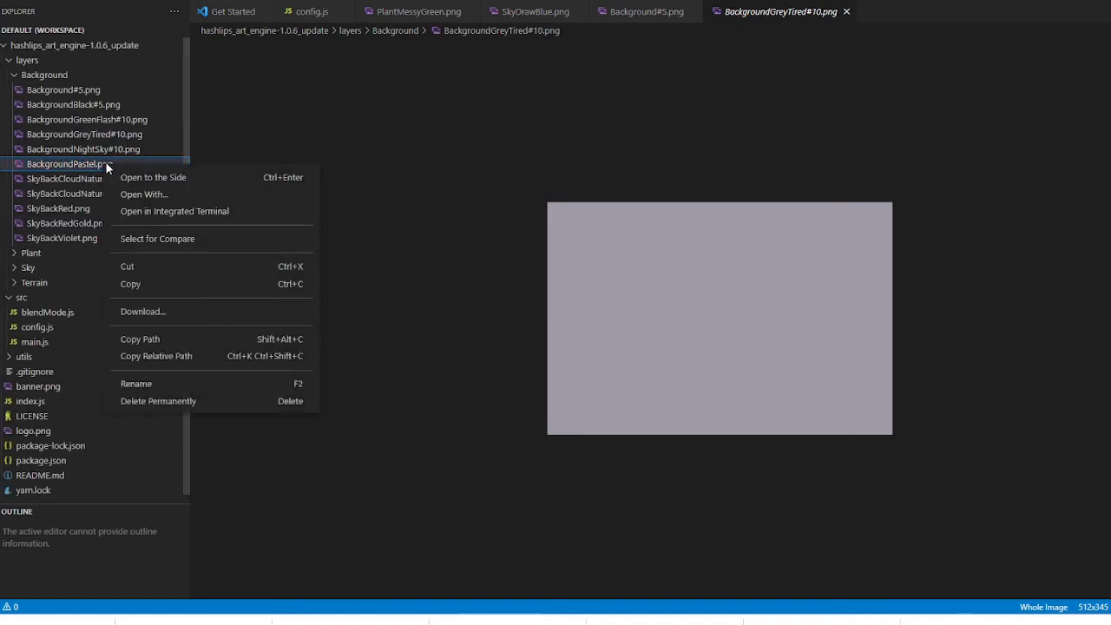
click(145, 383)
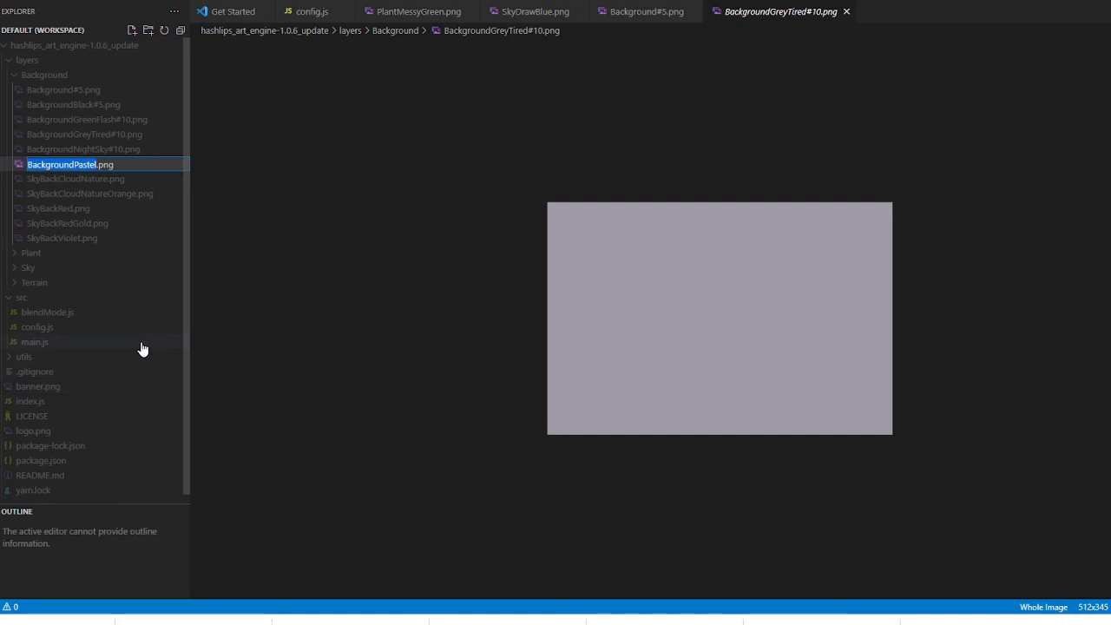
key(Right)
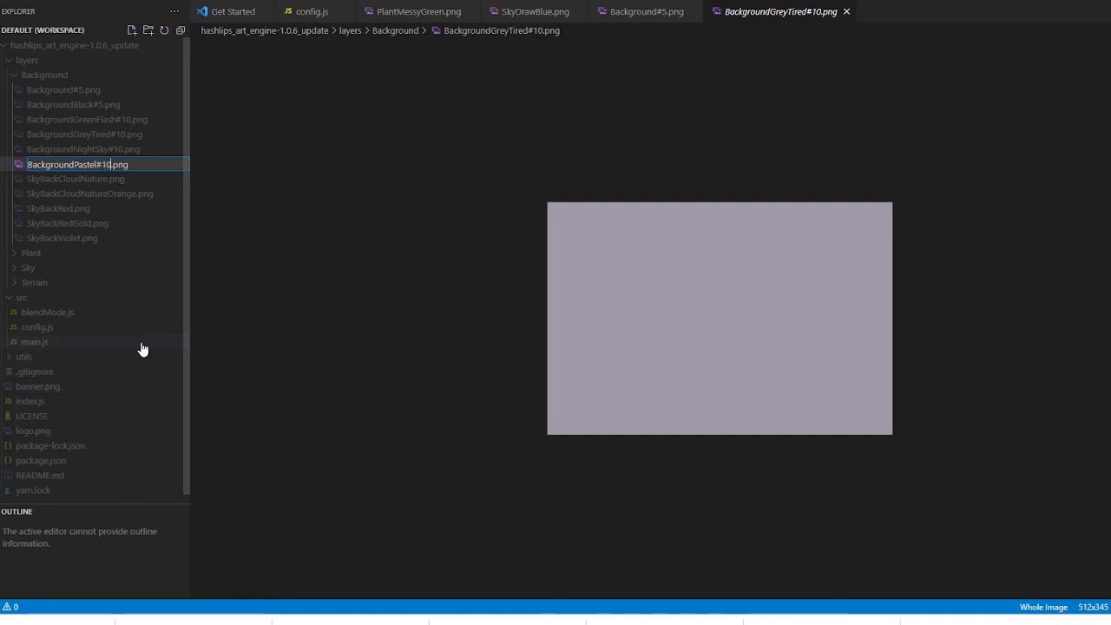
key(Return)
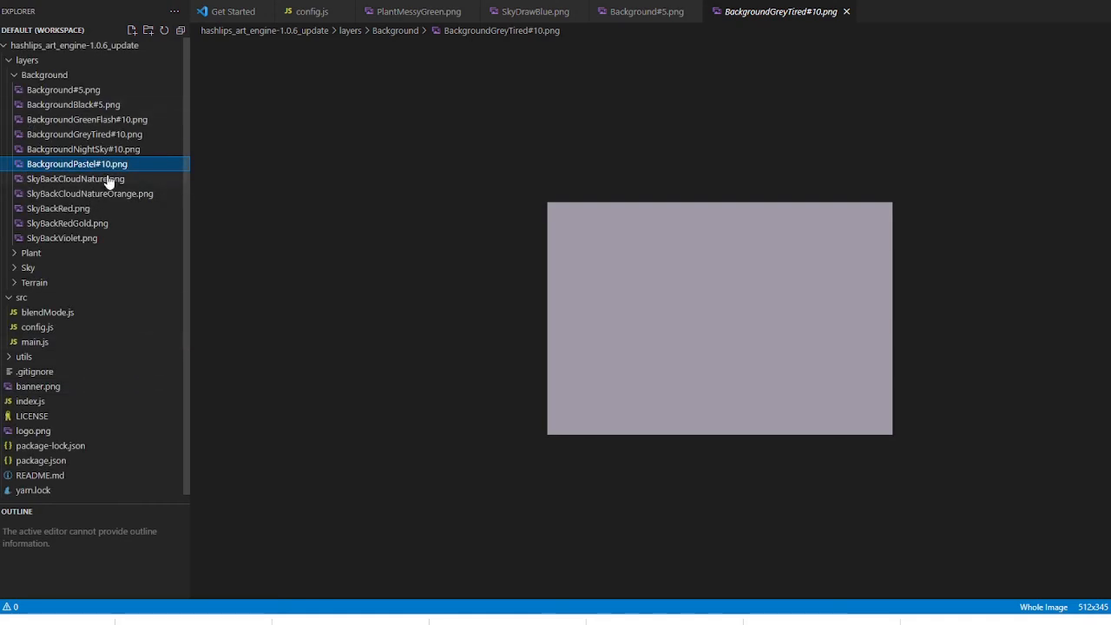
Step: Rename SkyBackCloudNature.png in layers\Background to SkyBackCloudNature#10.png
right_click(109, 181)
click(152, 392)
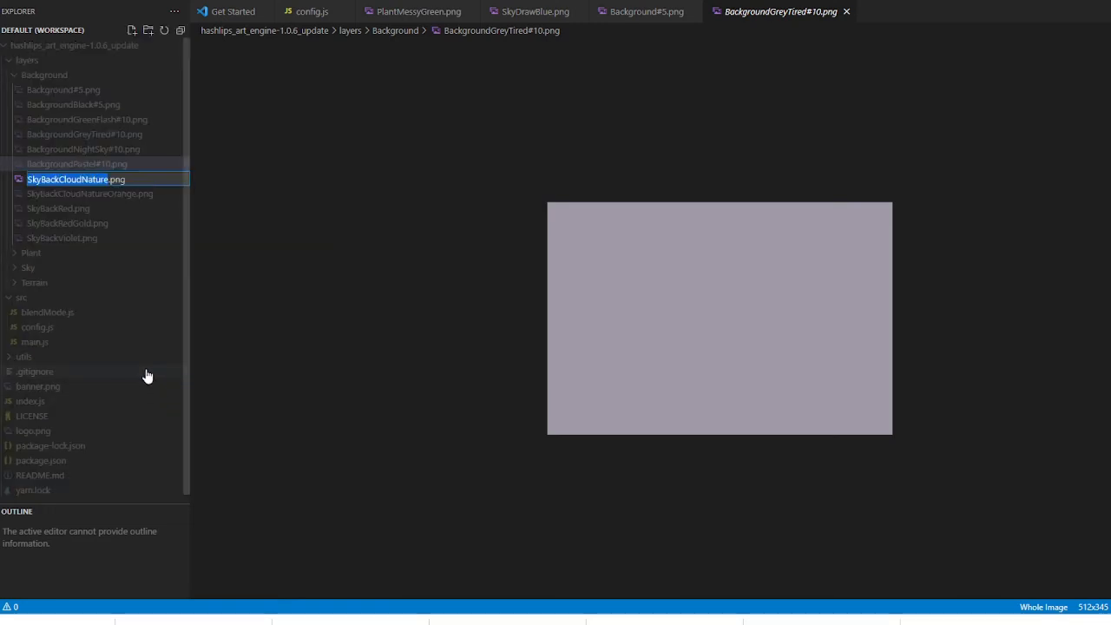
key(Right)
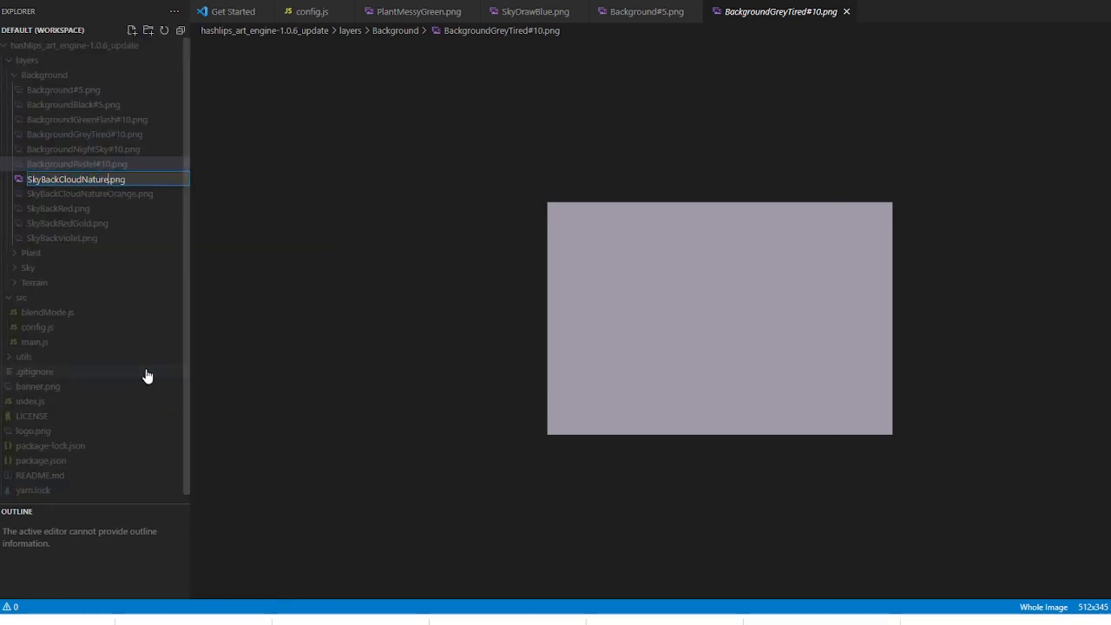
key(Return)
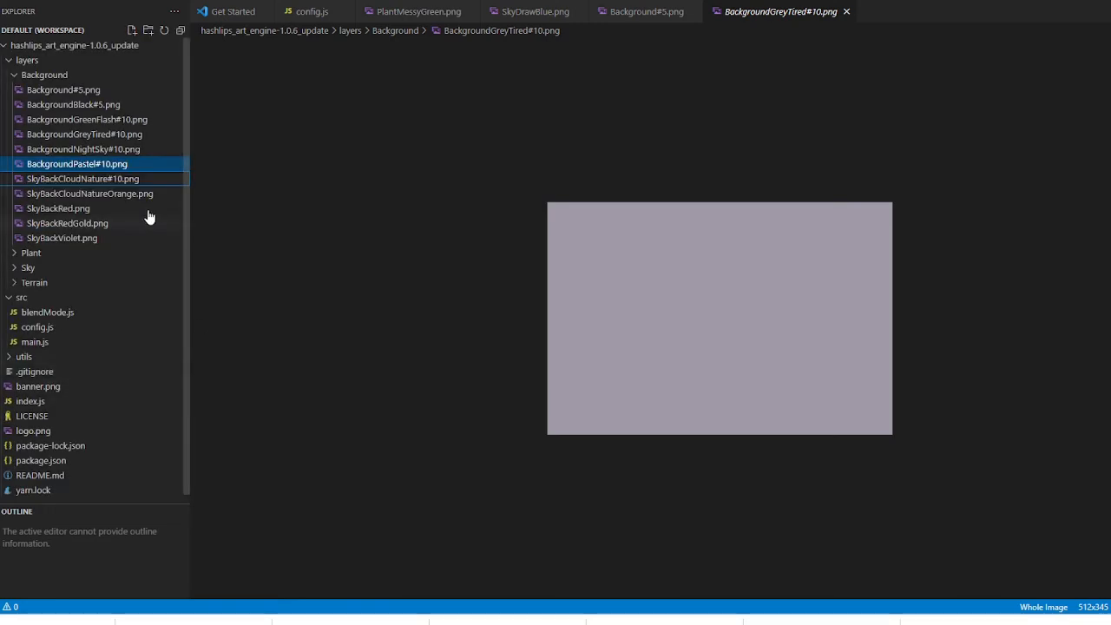
Step: Rename SkyBackCloudNatureOrange.png in layers\Background to SkyBackCloudNatureOrange#10.png
right_click(127, 194)
click(208, 414)
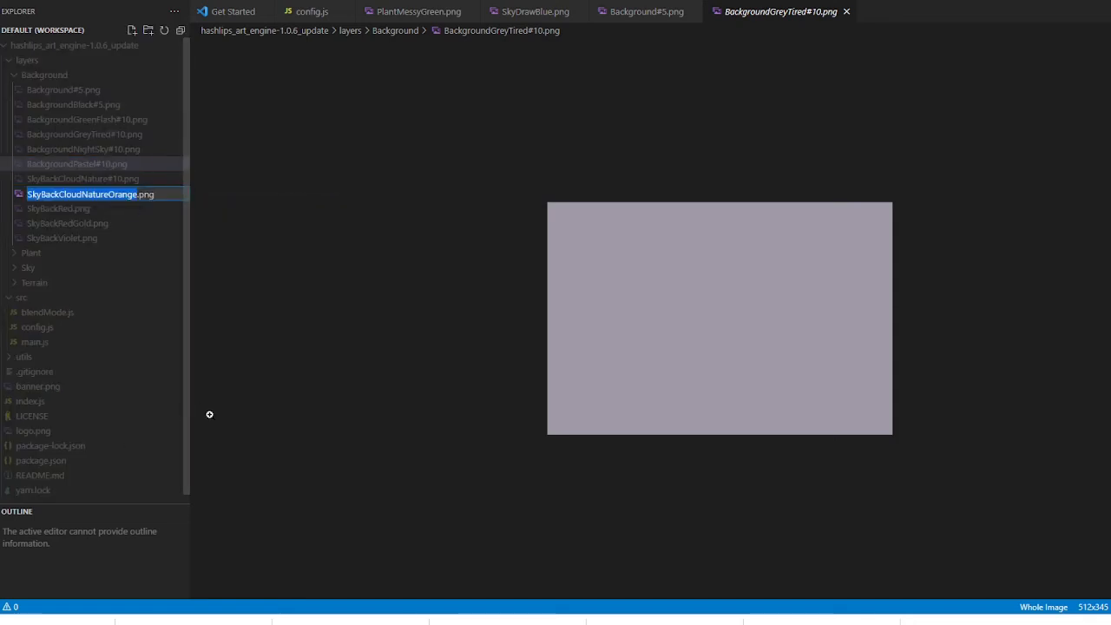
key(Right)
text(#1)
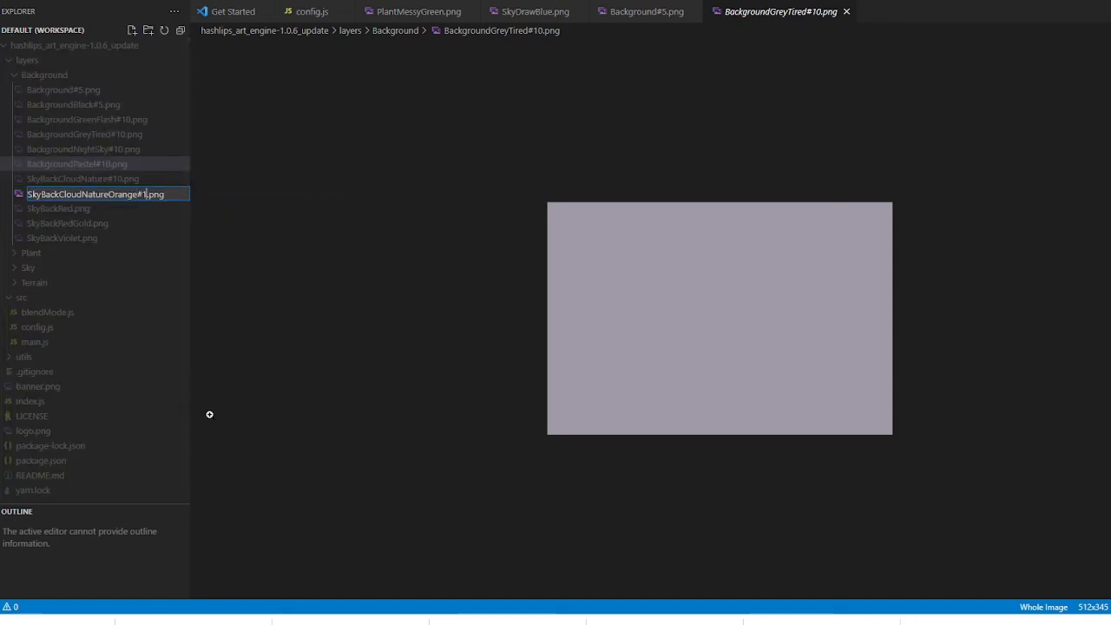
text(0)
key(Return)
Step: Rename SkyBackRed.png in layers\Background to SkyBackRed#10.png
right_click(67, 215)
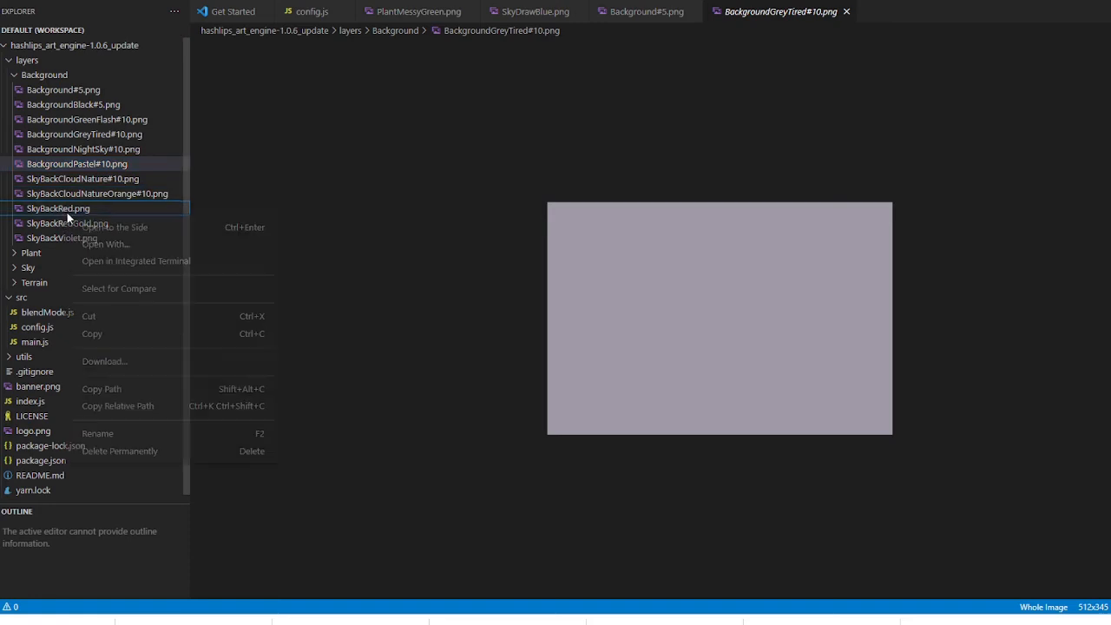
click(124, 433)
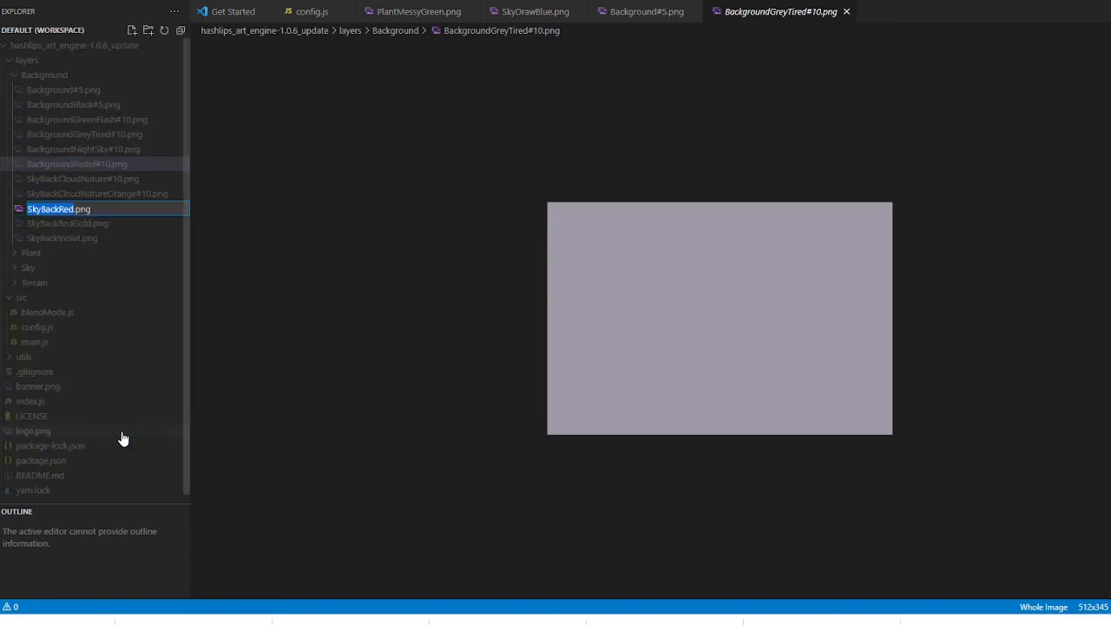
key(End)
key(Left)
key(Left)
key(Left)
key(Left)
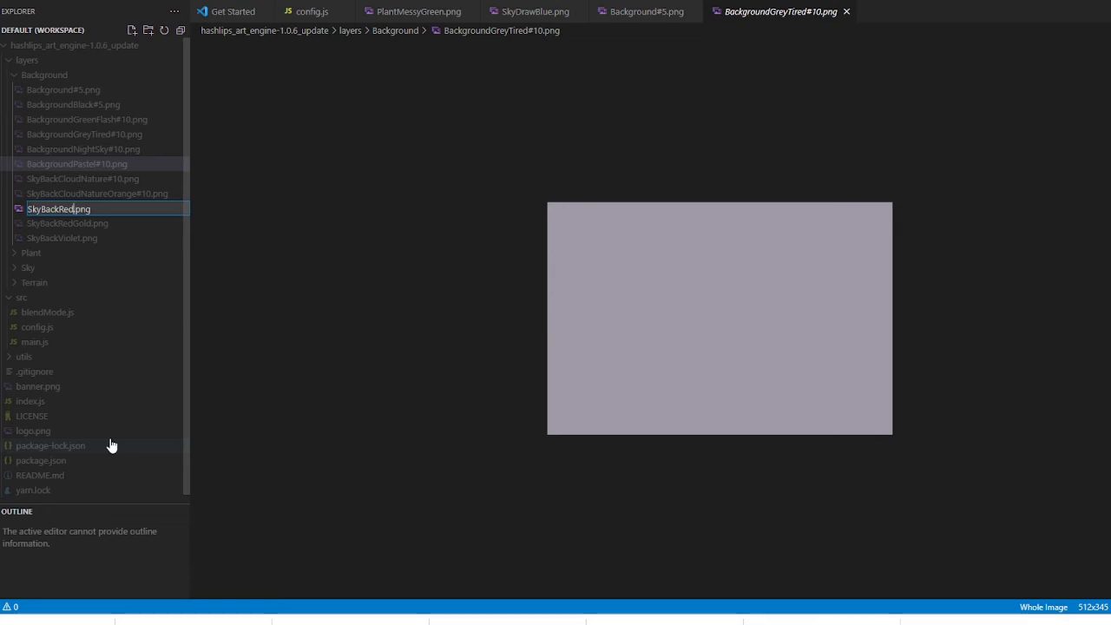
text(#10)
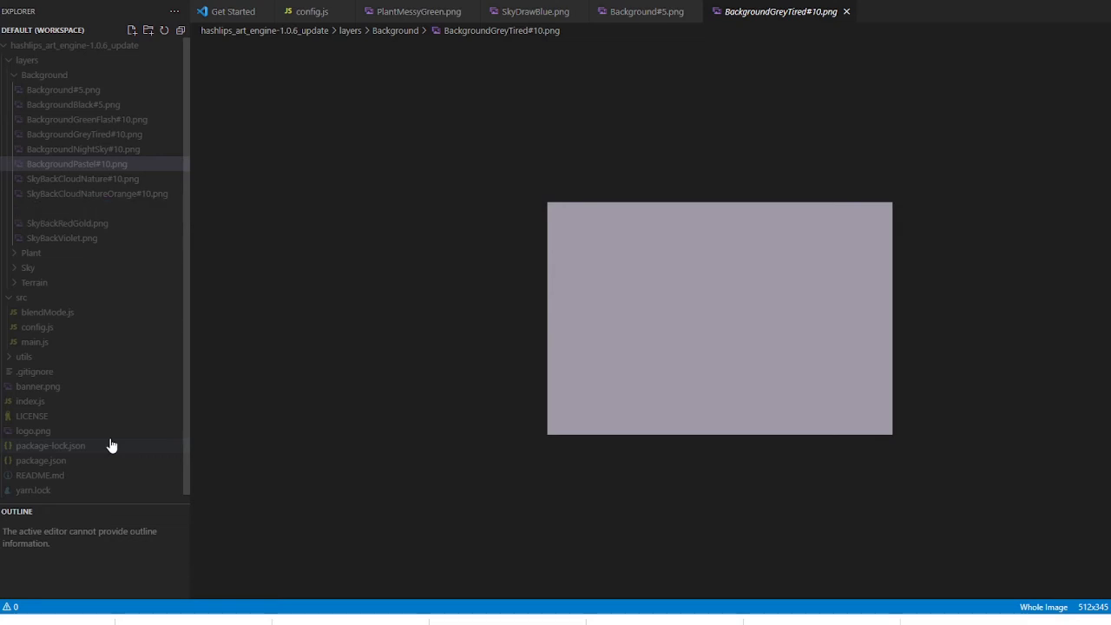
key(Return)
Step: Rename SkyBackRedGold.png in layers\Background to SkyBackRedGold#10.png
right_click(81, 225)
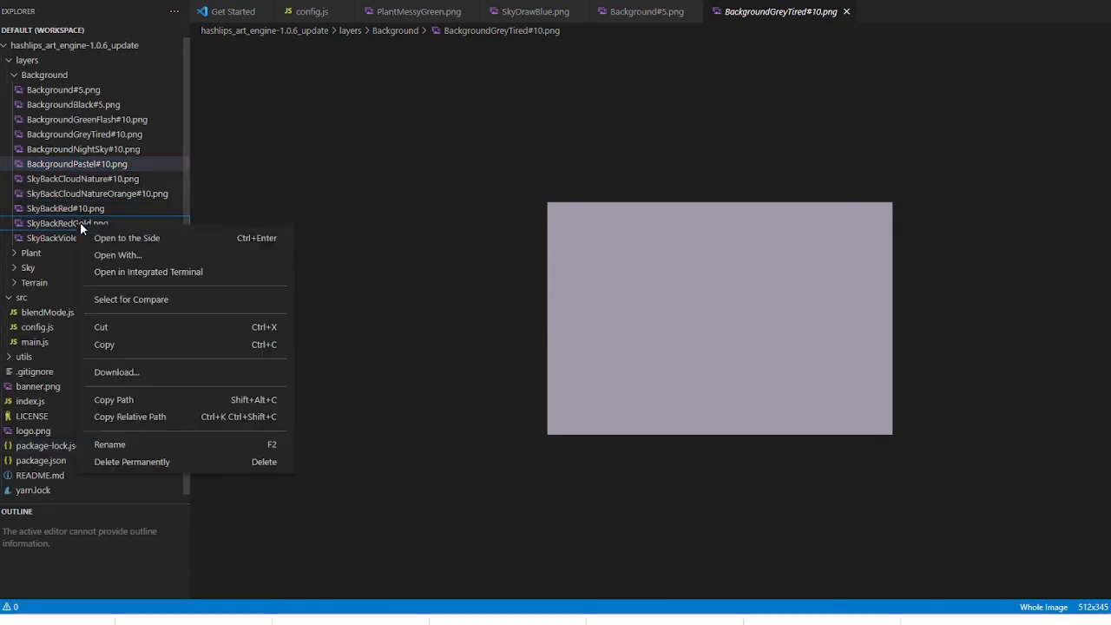
click(121, 444)
key(Right)
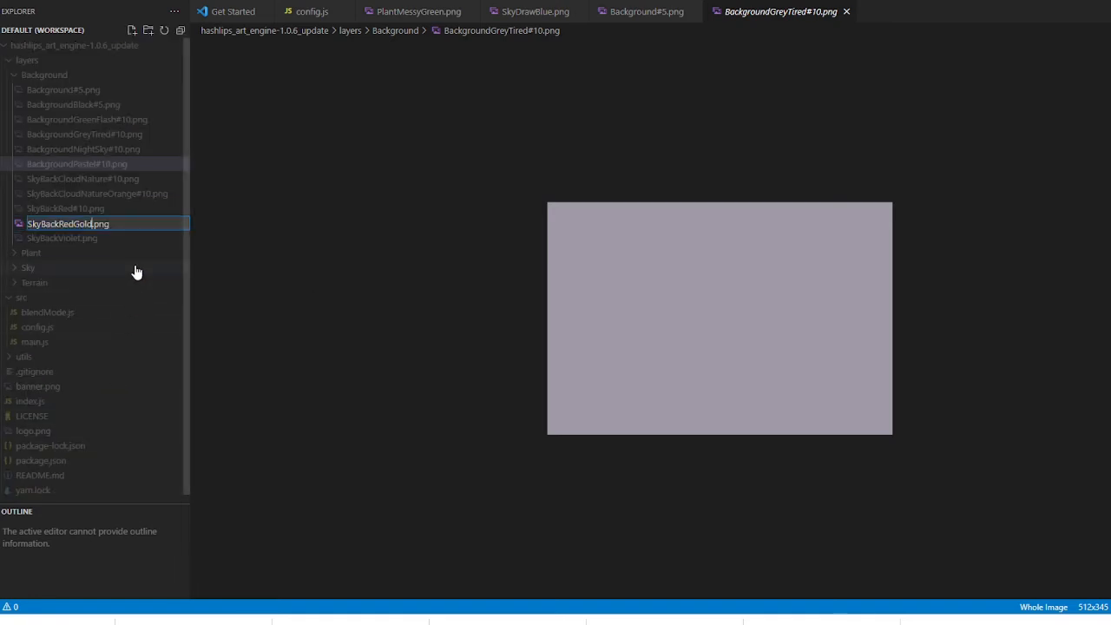
text(#10)
key(Return)
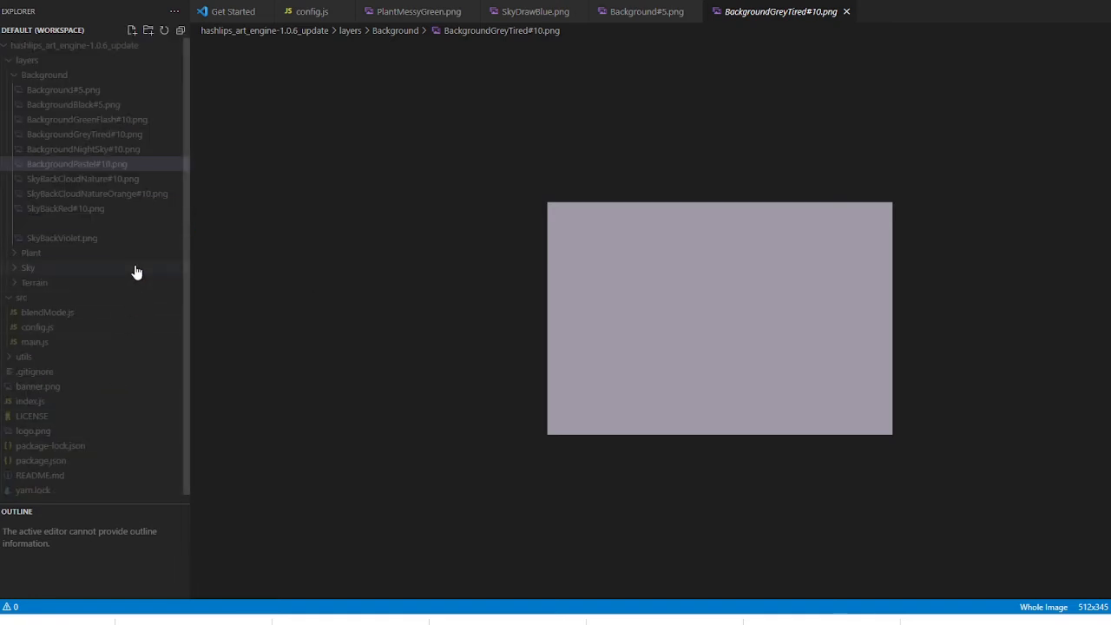
Step: Rename SkyBackViolet.png in layers\Background to SkyBackViolet#10.png
right_click(89, 238)
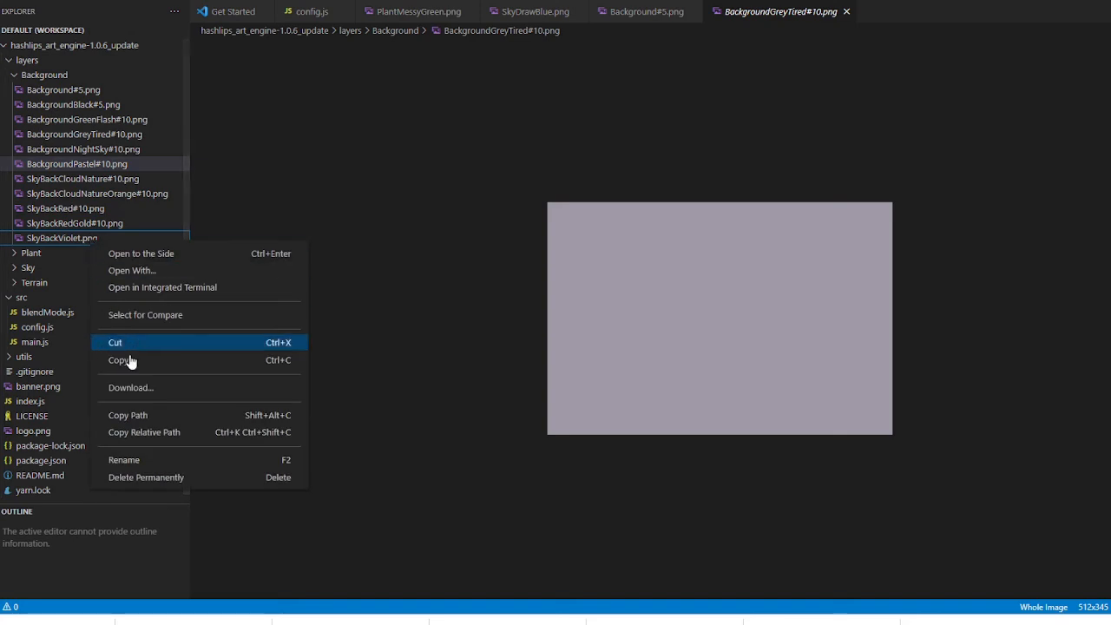
click(121, 459)
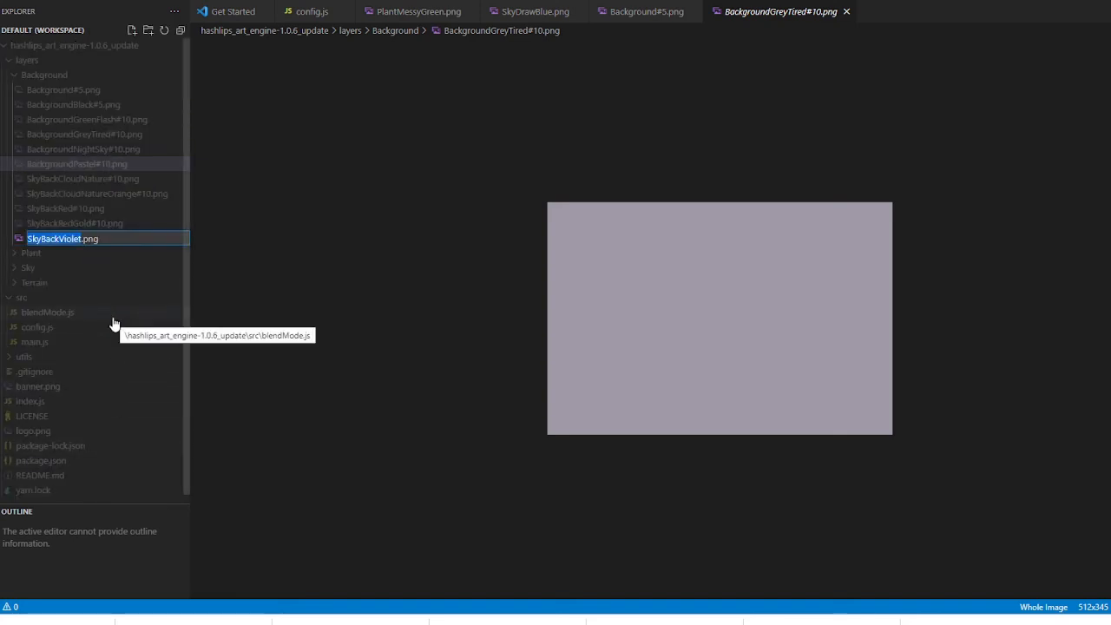
key(Right)
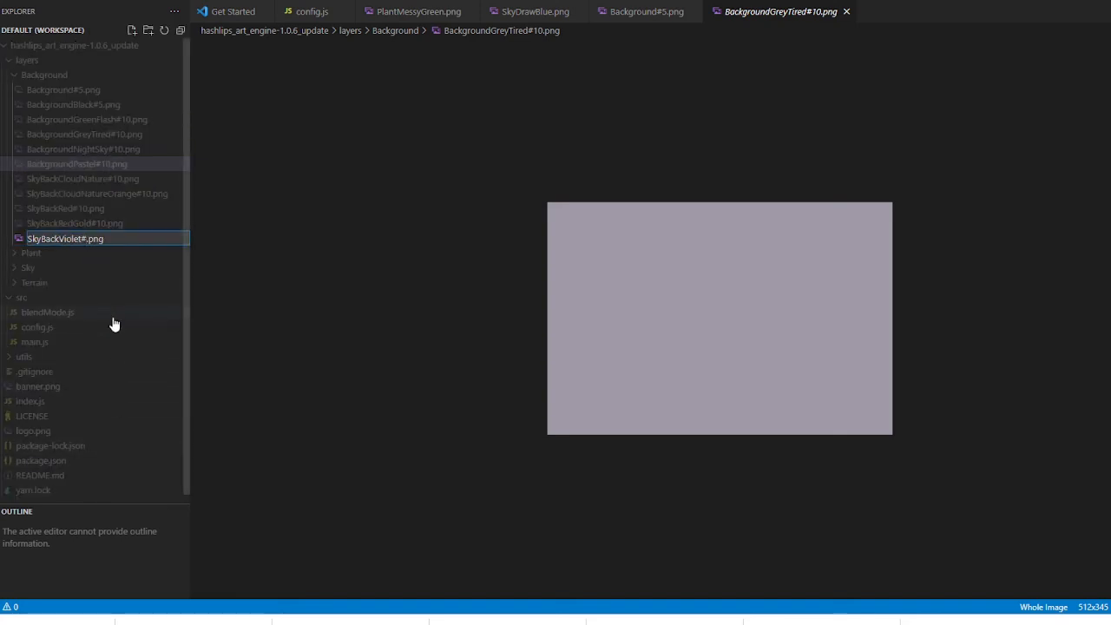
text(#10)
key(Return)
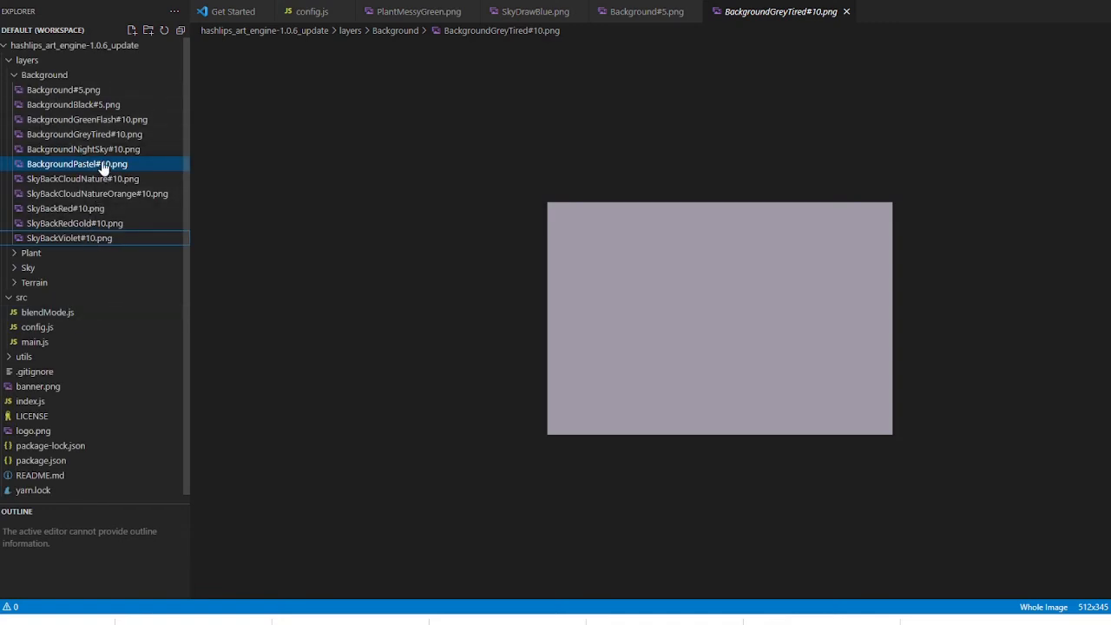
Step: Collapse layers\Background, expand layers\Plant and rename PlantEvenMoreWeird.png to PlantEvenMoreWeird#5.png
click(15, 77)
click(18, 91)
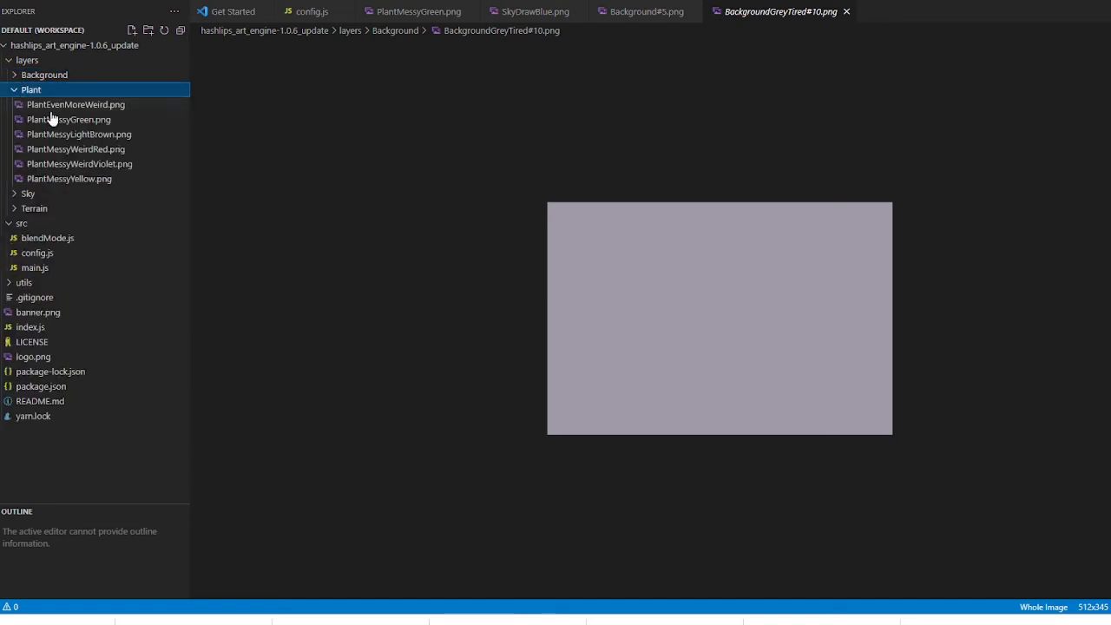
right_click(99, 106)
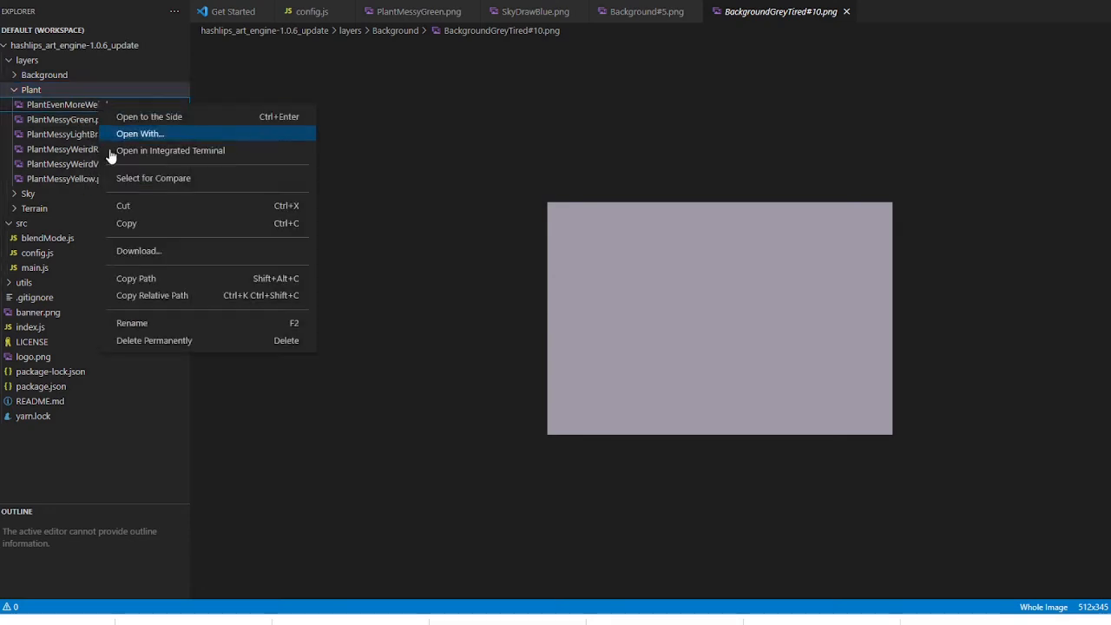
click(149, 323)
key(Right)
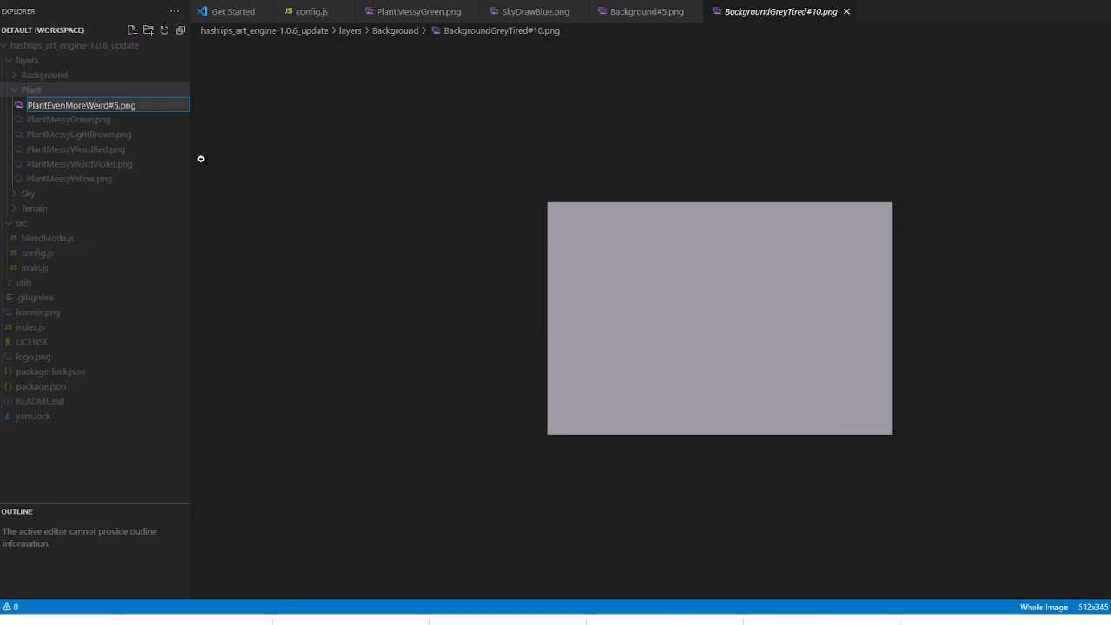
key(Return)
Step: Rename PlantMessyGreen.png in layers\Plant to PlantMessyGreen15.png
click(110, 124)
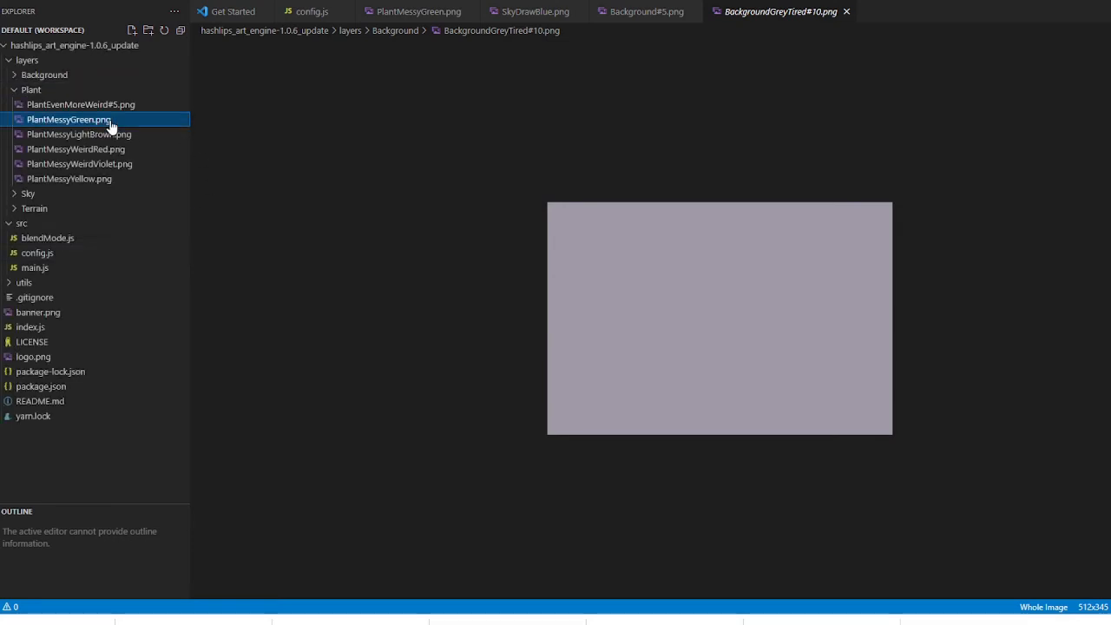
right_click(111, 126)
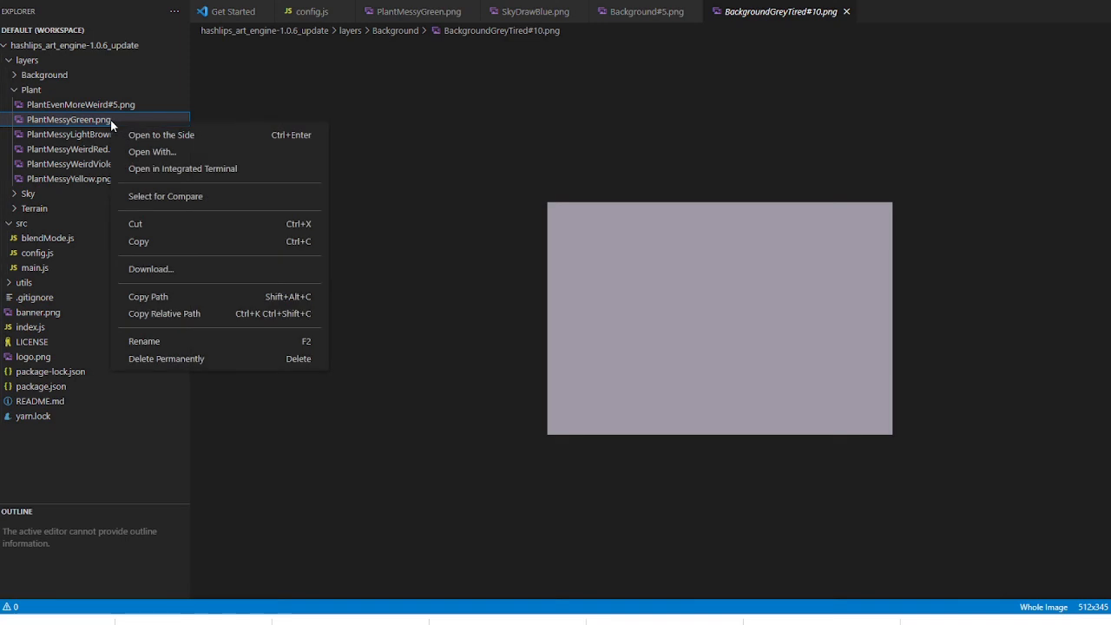
click(162, 345)
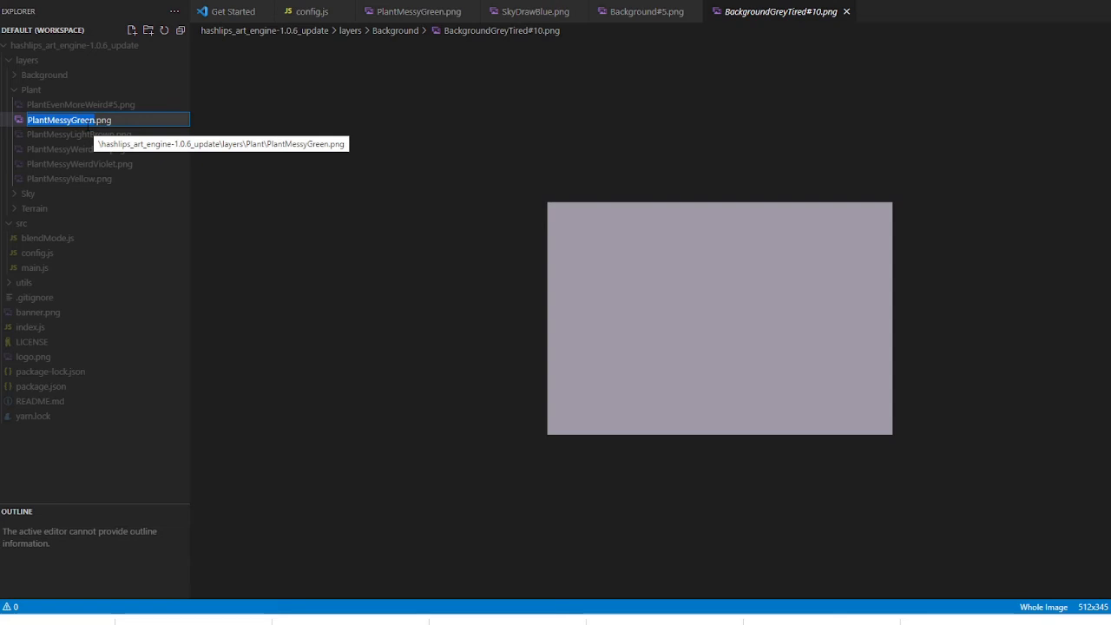
key(Right)
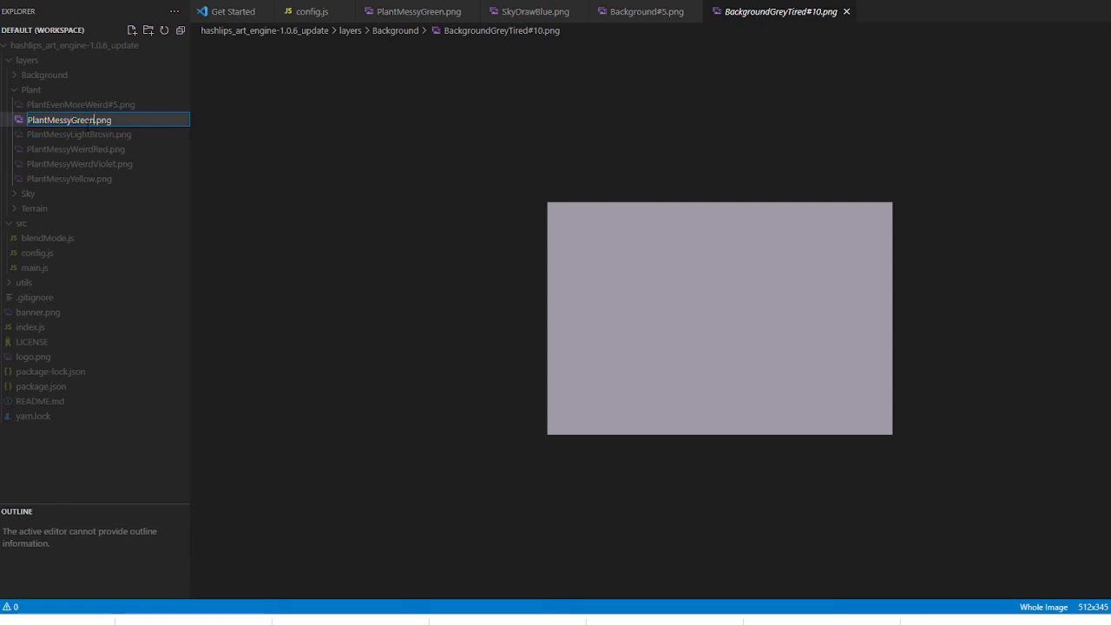
text(15)
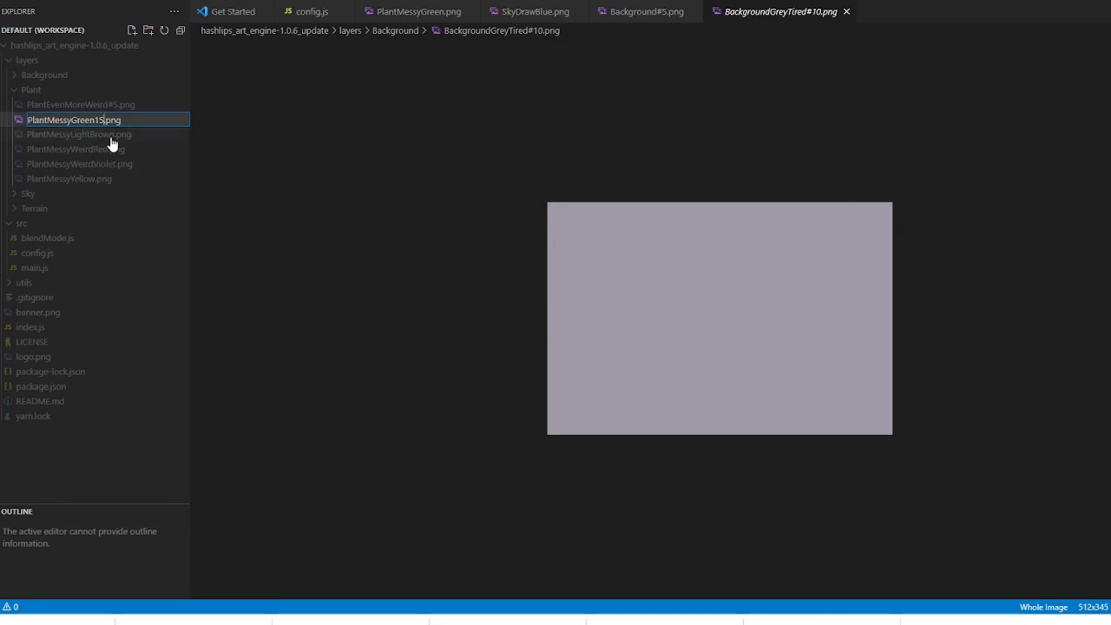
click(108, 134)
Step: Rename PlantMessyLightBrown.png in layers\Plant to PlantMessyLightBrown15.png
right_click(107, 135)
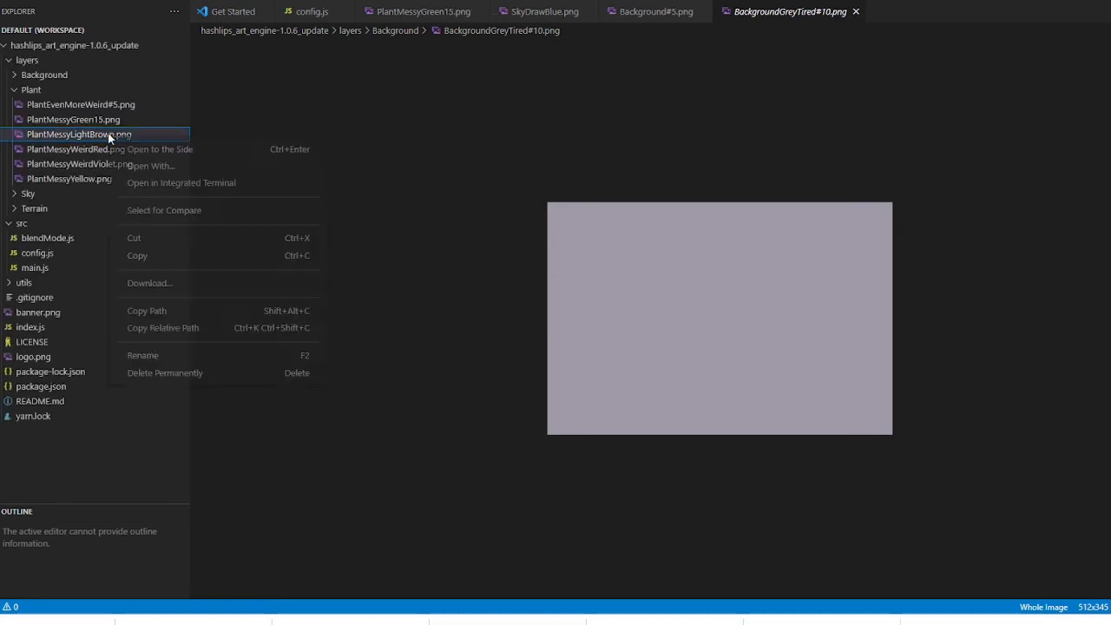
click(144, 356)
key(Right)
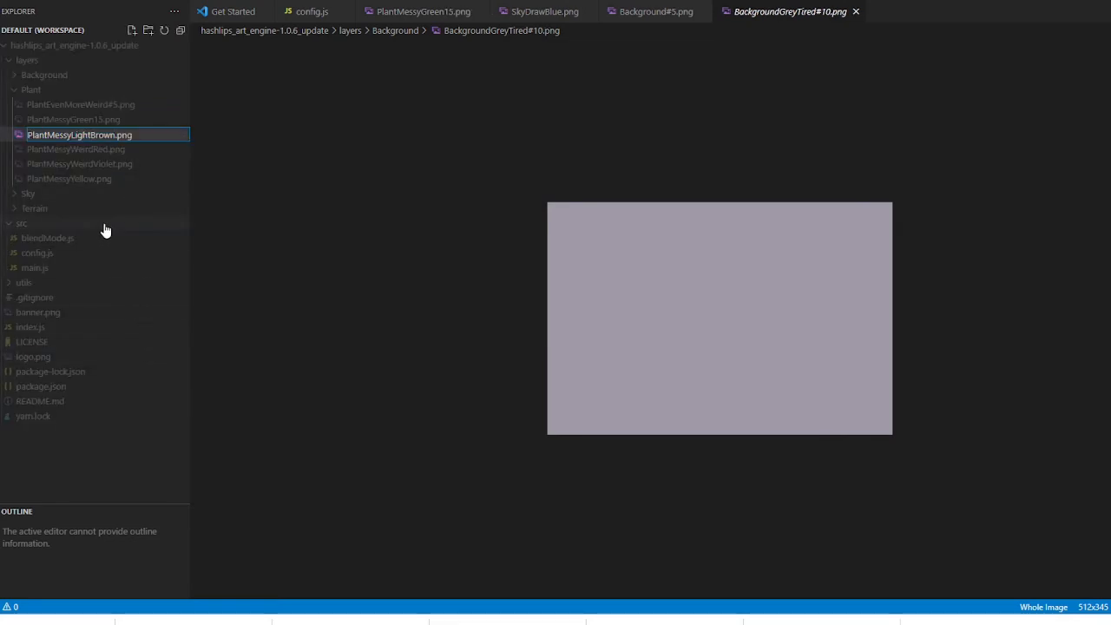
text(15)
key(Return)
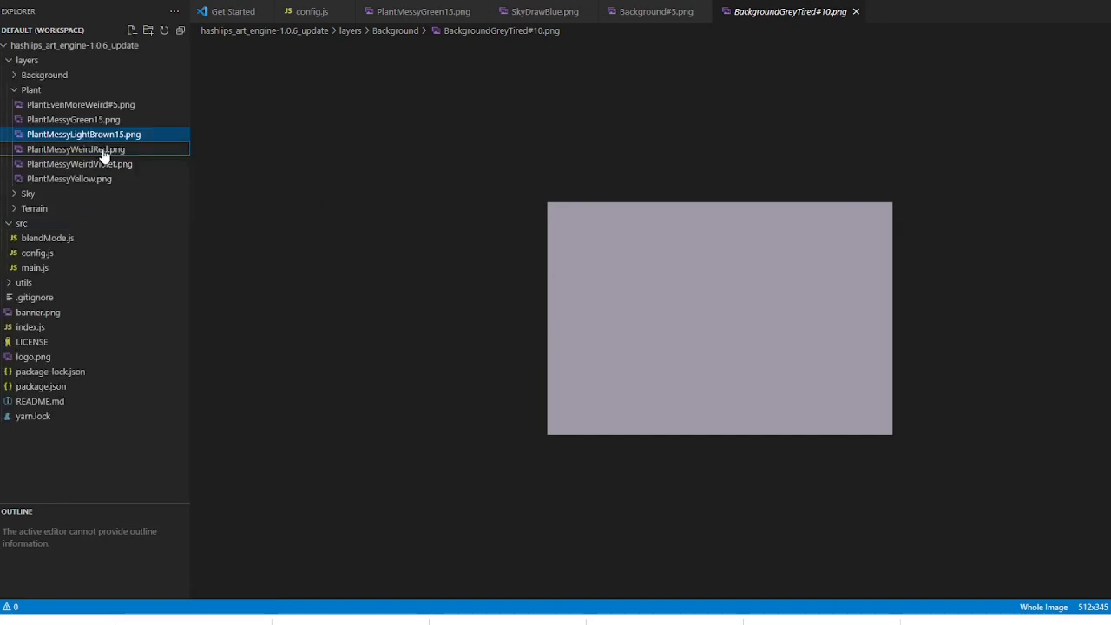
right_click(103, 148)
click(140, 371)
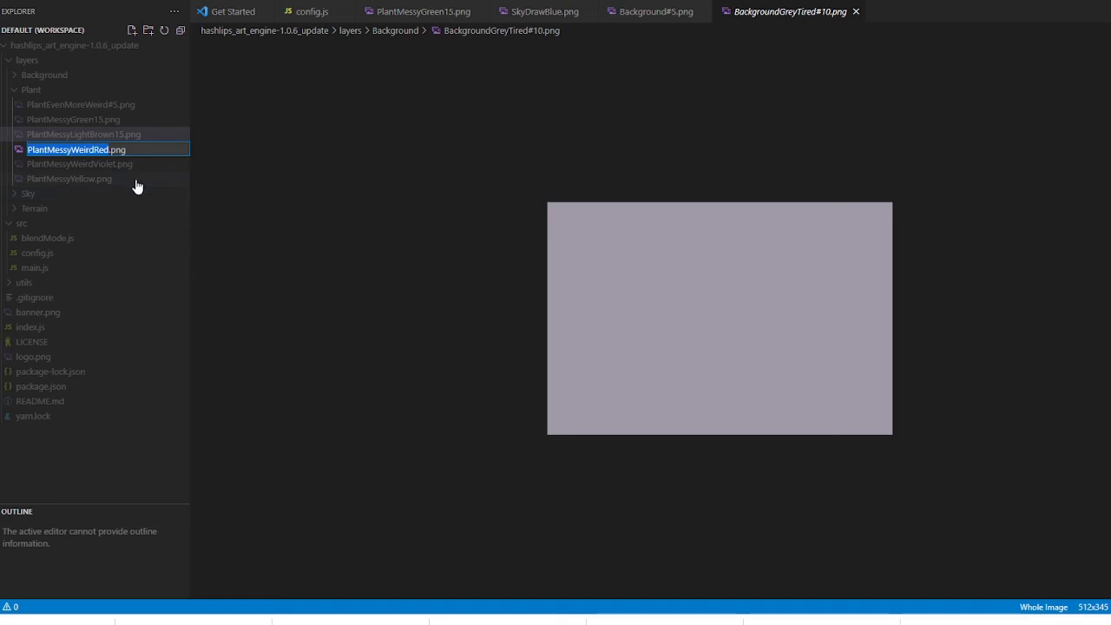
key(Escape)
Step: Correct the name of PlantMessyGreen15.png in layers\Plant to PlantMessyGreen#15.png
click(97, 123)
right_click(103, 123)
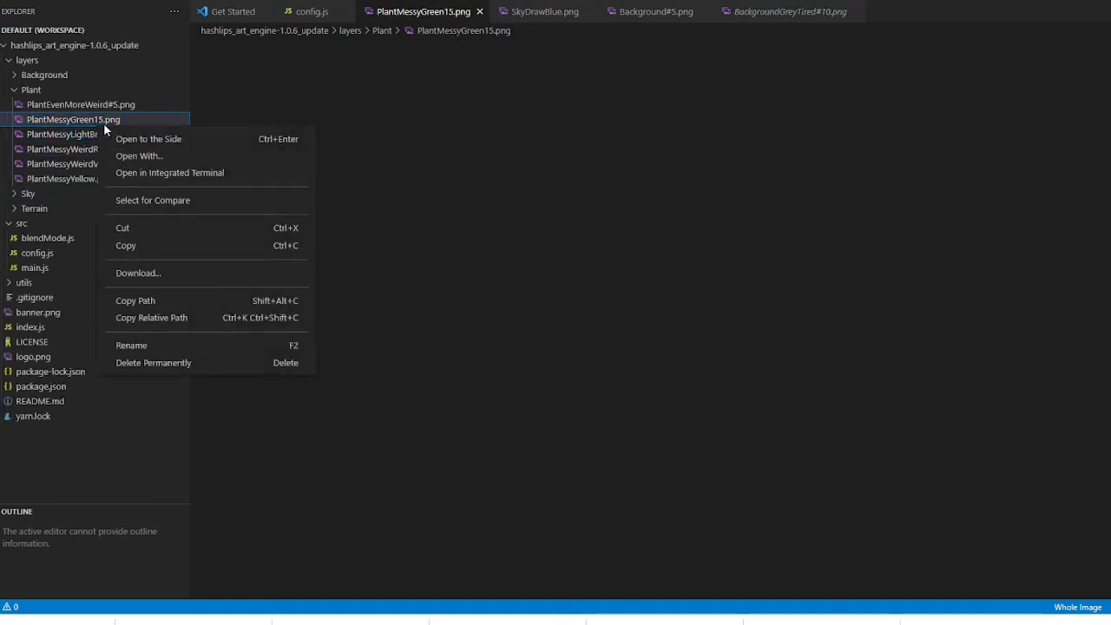
click(165, 344)
key(Home)
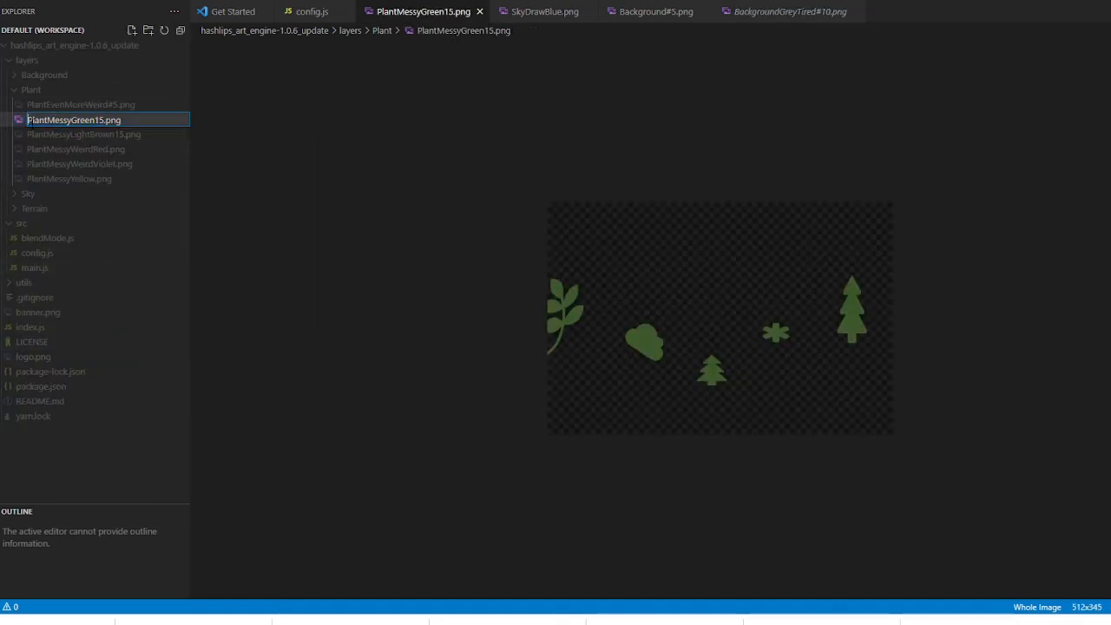
key(Right)
key(Right)
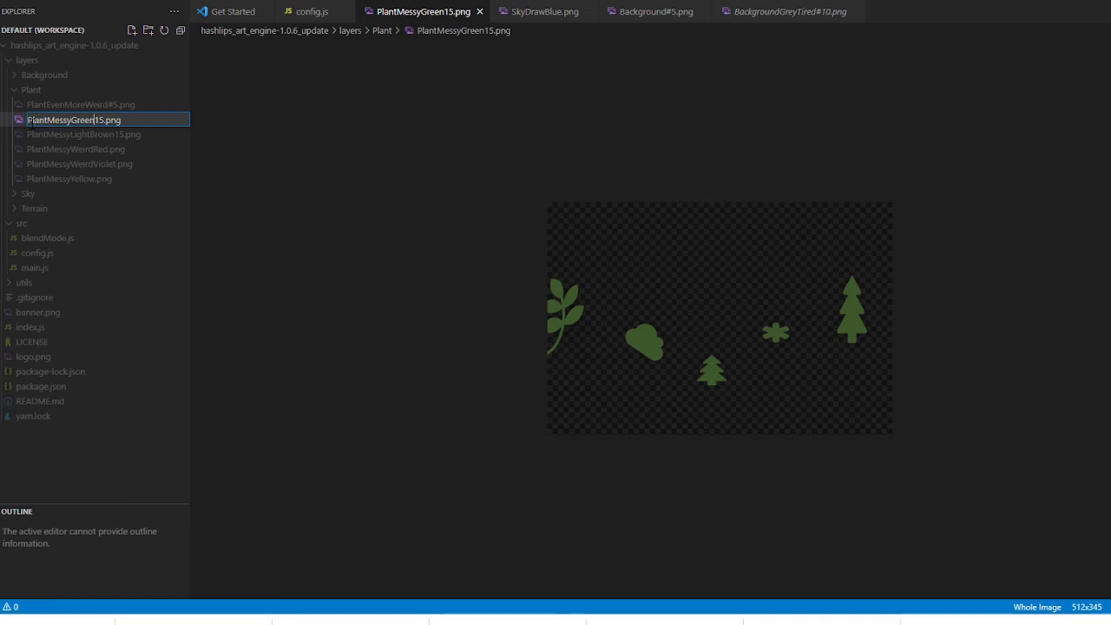
key(Return)
Step: Correct the name of PlantMessyLightBrown15.png in layers\Plant to PlantMessyLightBrown#15.png
right_click(113, 137)
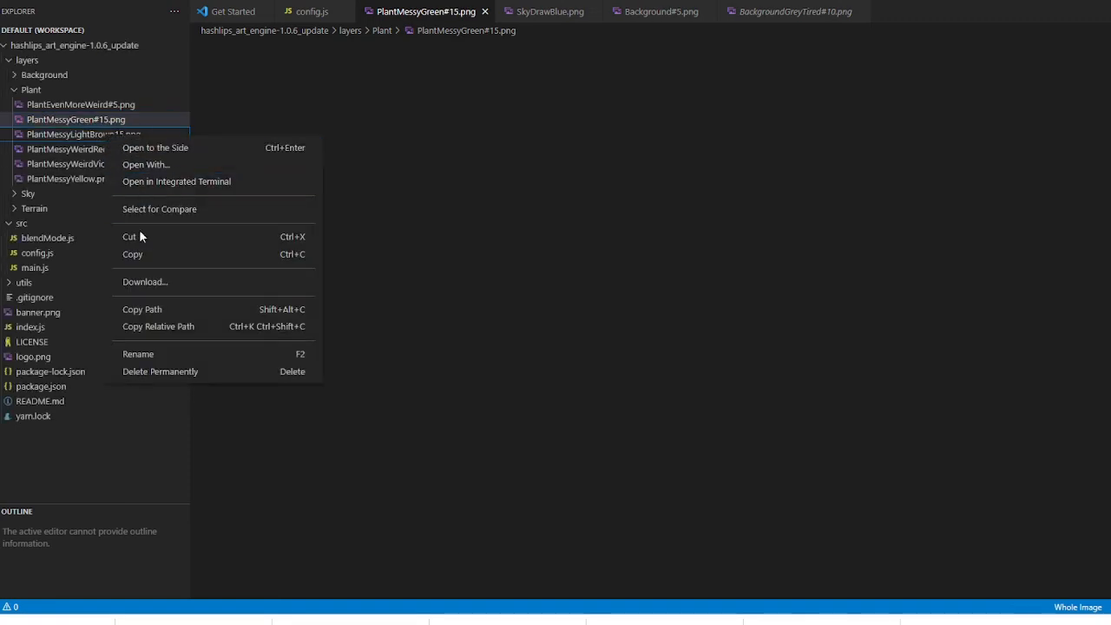
click(138, 354)
click(116, 134)
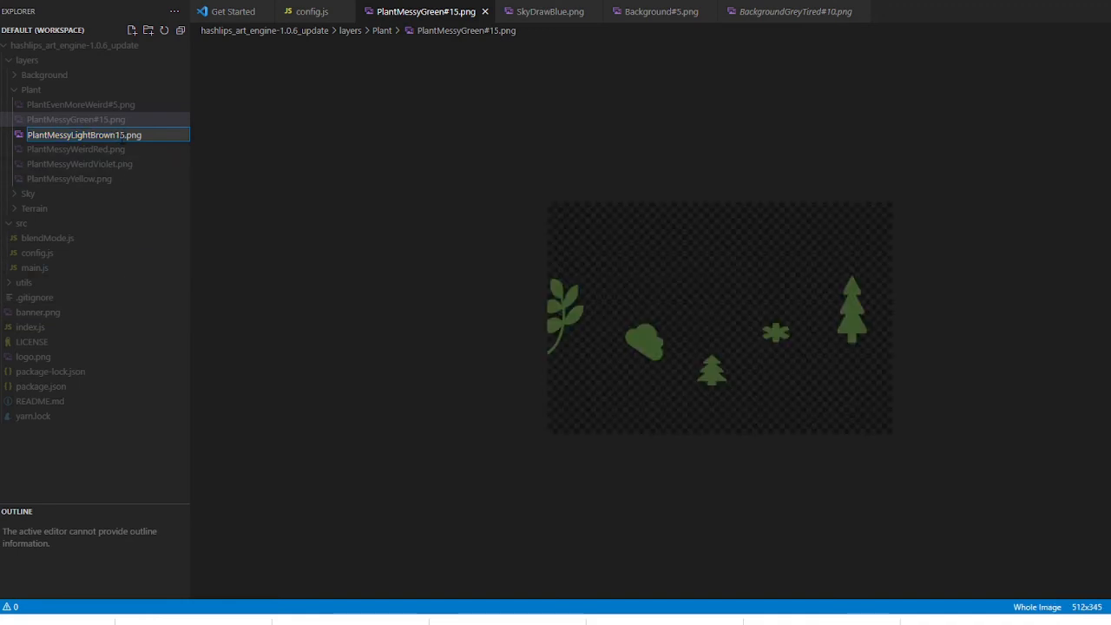
text(#)
click(117, 150)
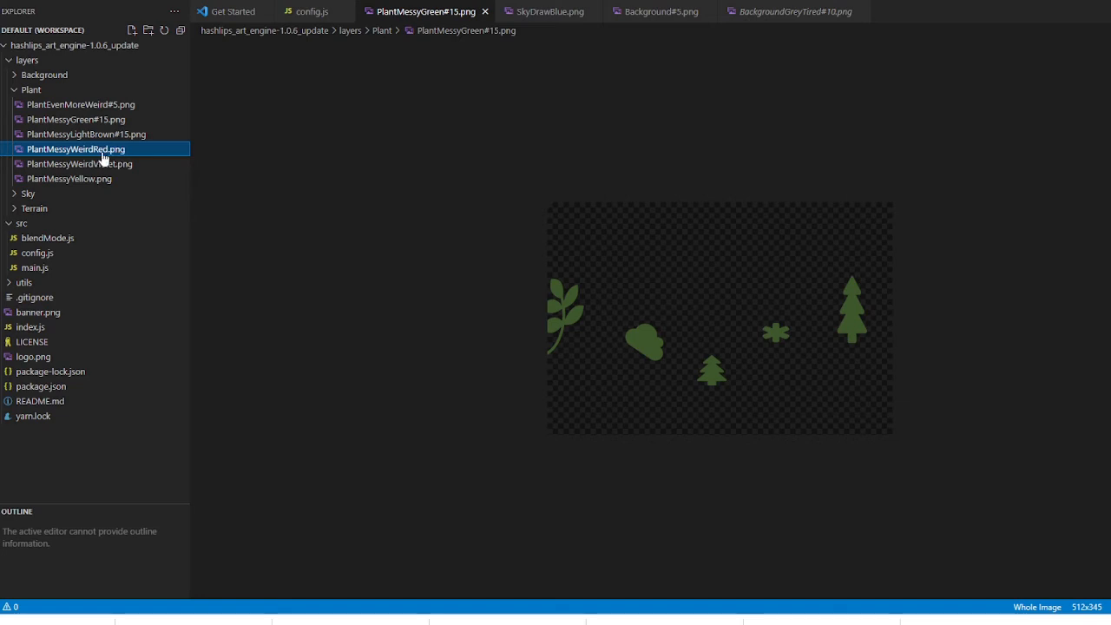
Step: Rename PlantMessyWeirdRed.png in layers\Plant to PlantMessyWeirdRed#15.png
right_click(99, 155)
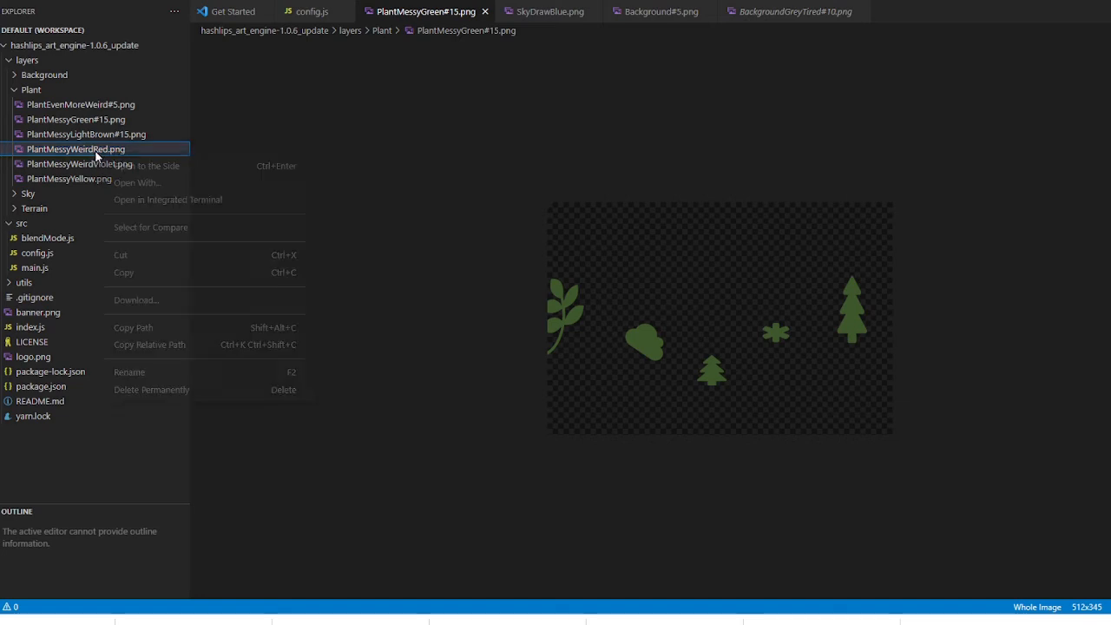
click(129, 373)
key(Right)
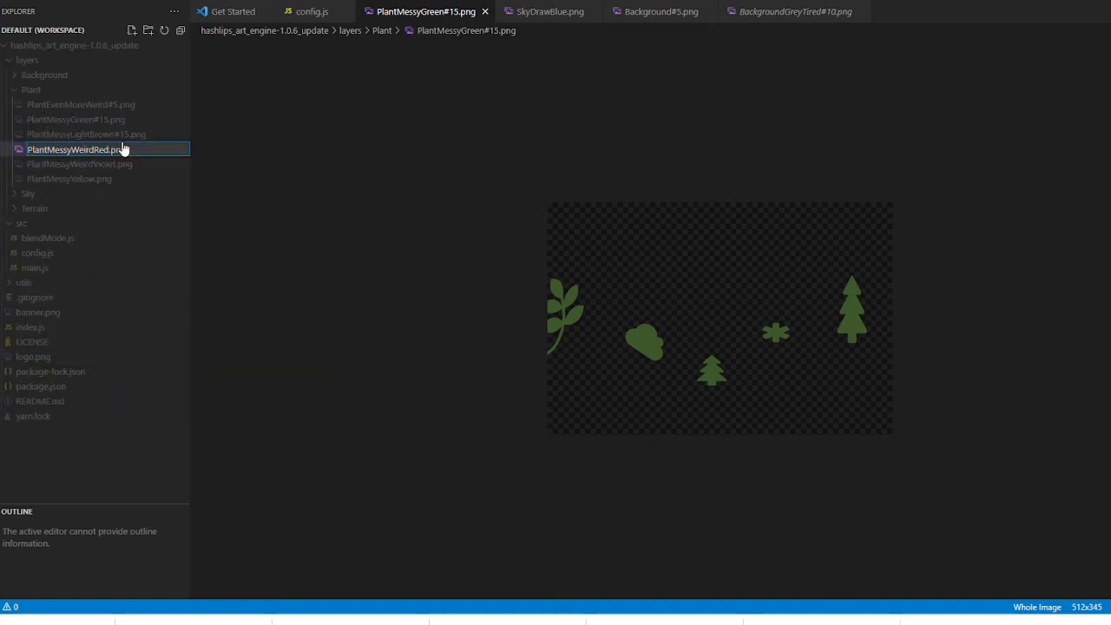
text(#15)
click(113, 164)
Step: Rename PlantMessyWeirdViolet.png in layers\Plant to PlantMessyWeirdViolet#25.png
right_click(118, 171)
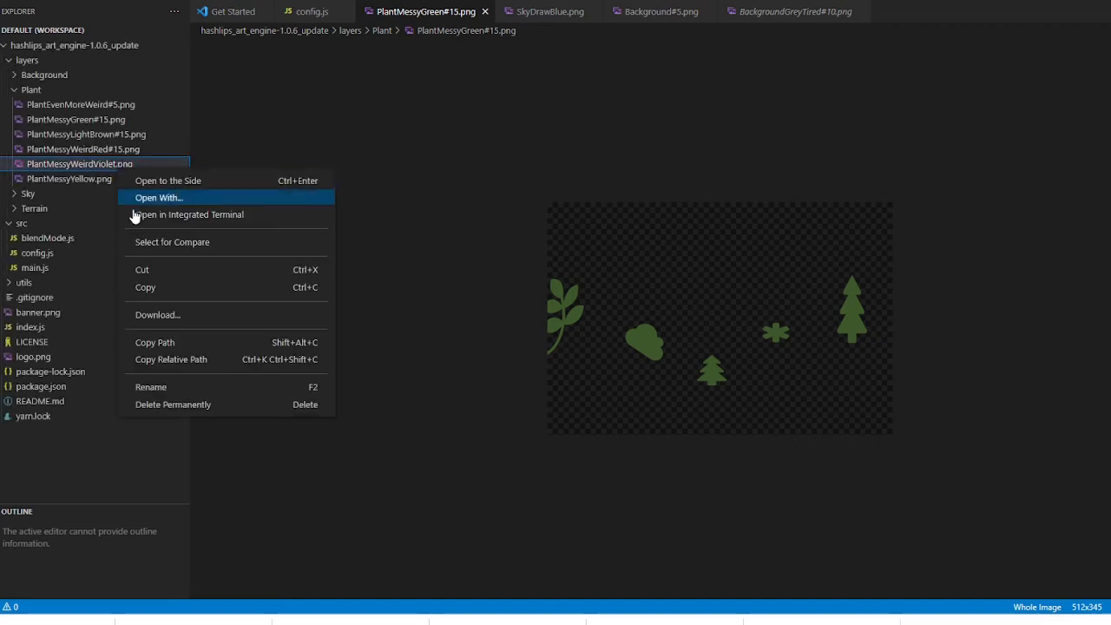
click(151, 387)
key(Right)
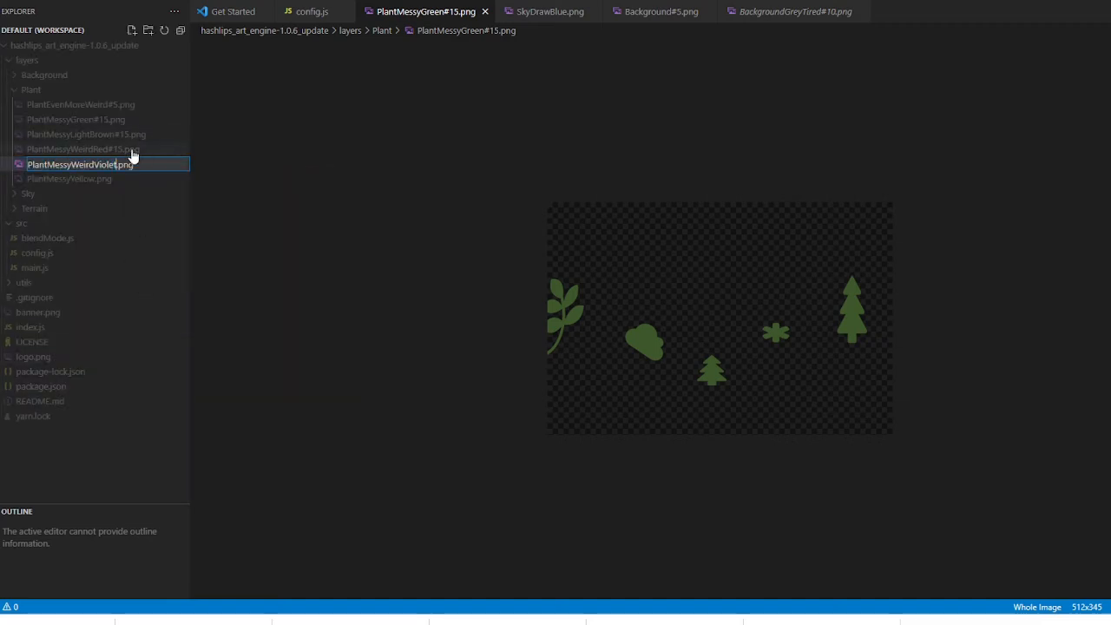
text(#12)
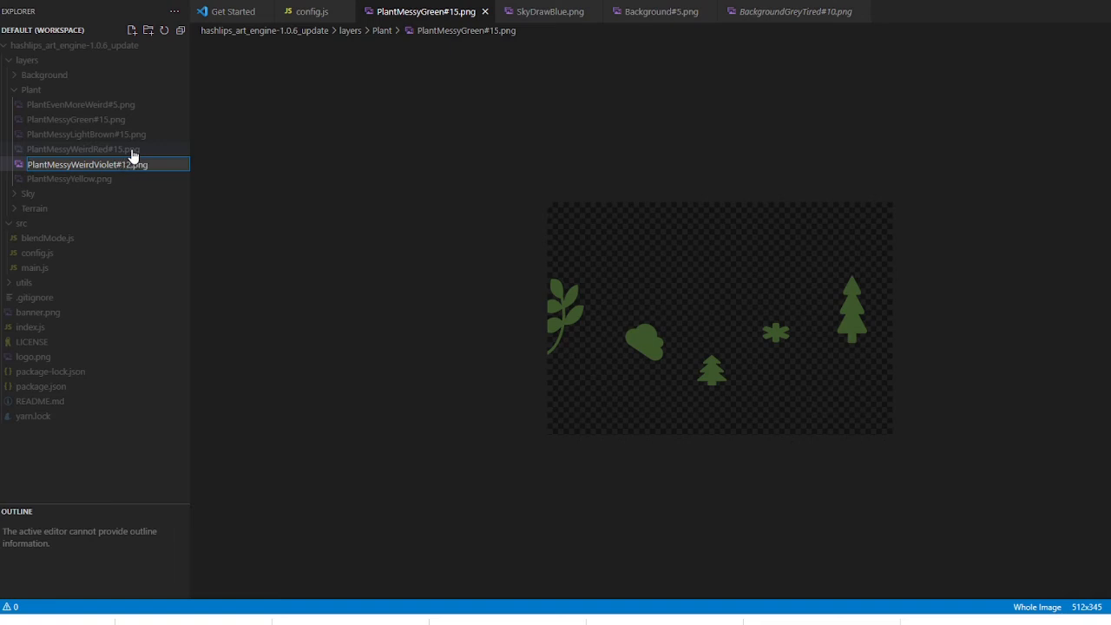
key(BackSpace)
key(BackSpace)
text(25)
key(Return)
Step: Rename PlantMessyYellow.png in layers\Plant to PlantMessyYellow#25.png
right_click(159, 179)
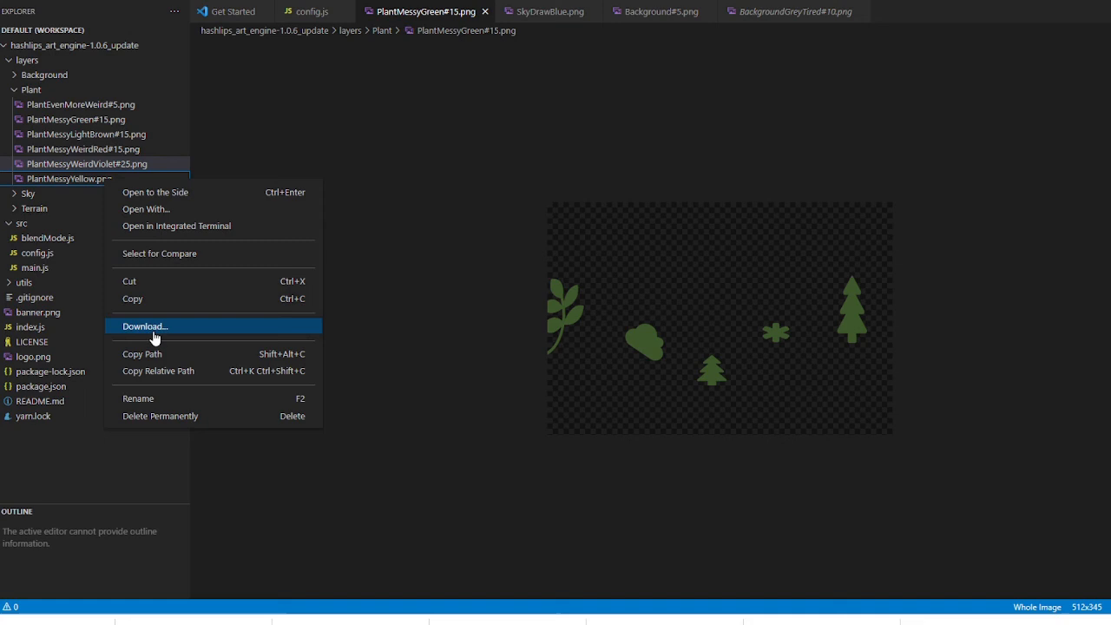
click(145, 397)
key(Right)
text(#25)
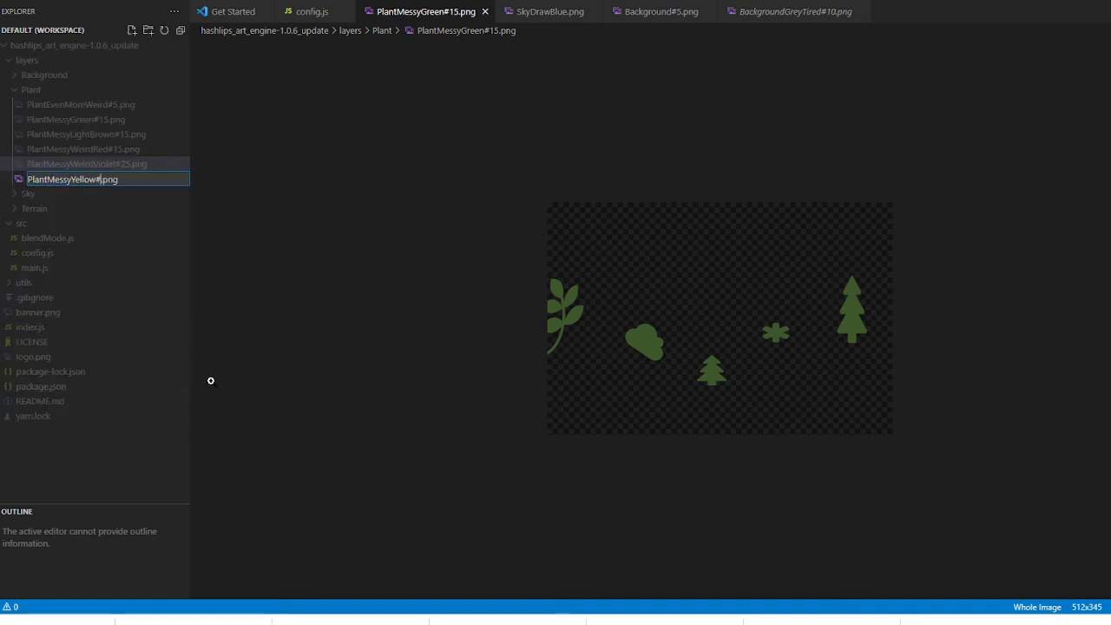
key(Return)
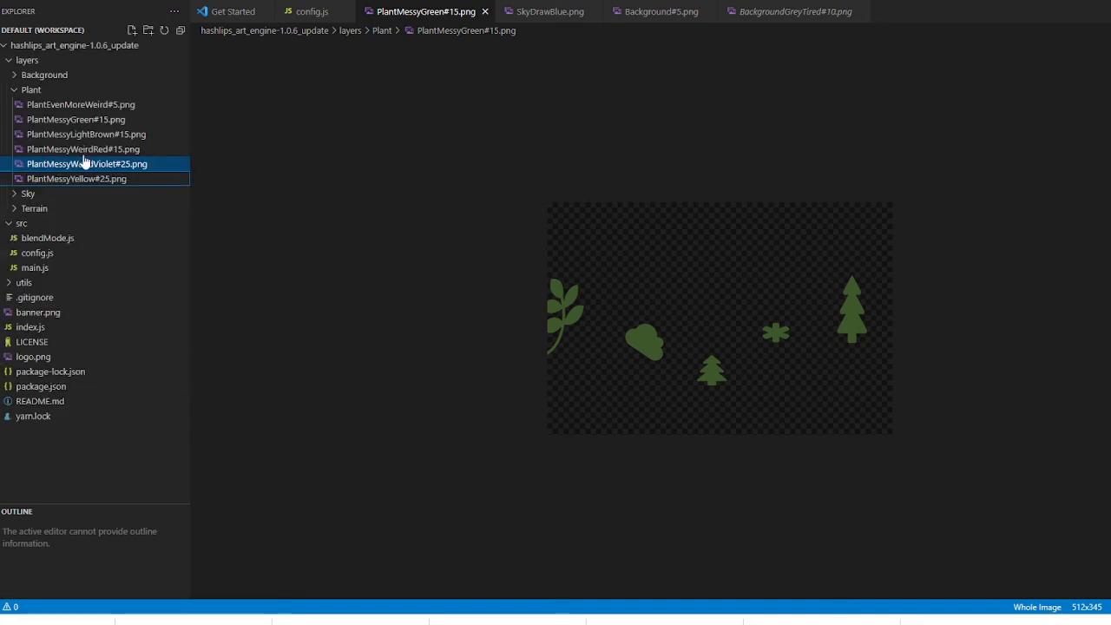
Step: Collapse layers\Plant, expand layers\Sky and rename SkyDrawBlue.png to SkyDrawBlue#50.png
click(14, 91)
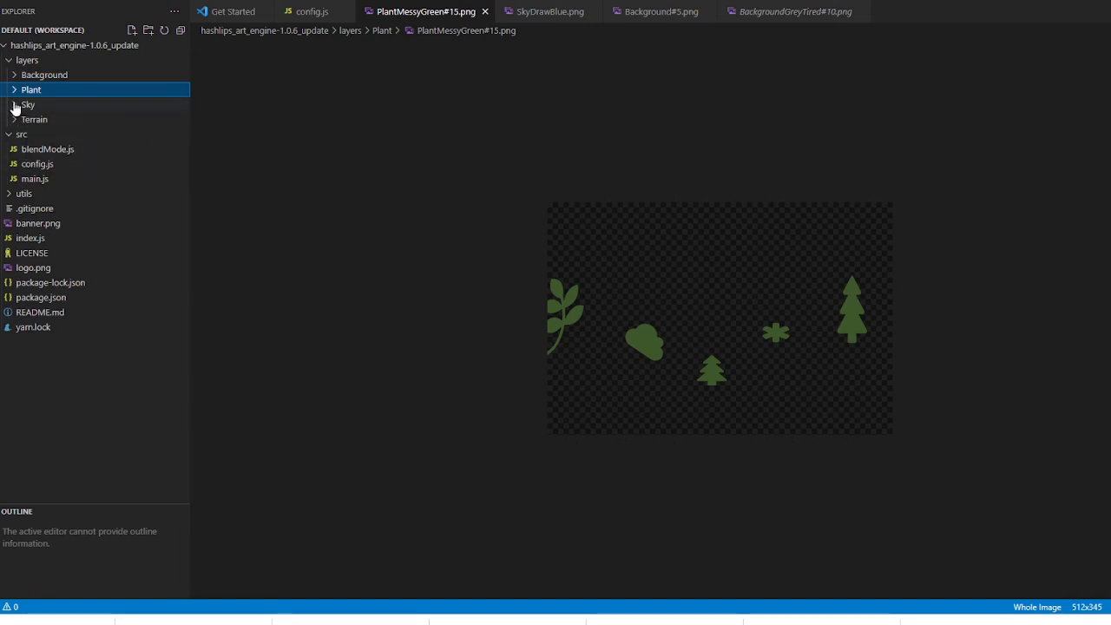
click(16, 105)
click(74, 120)
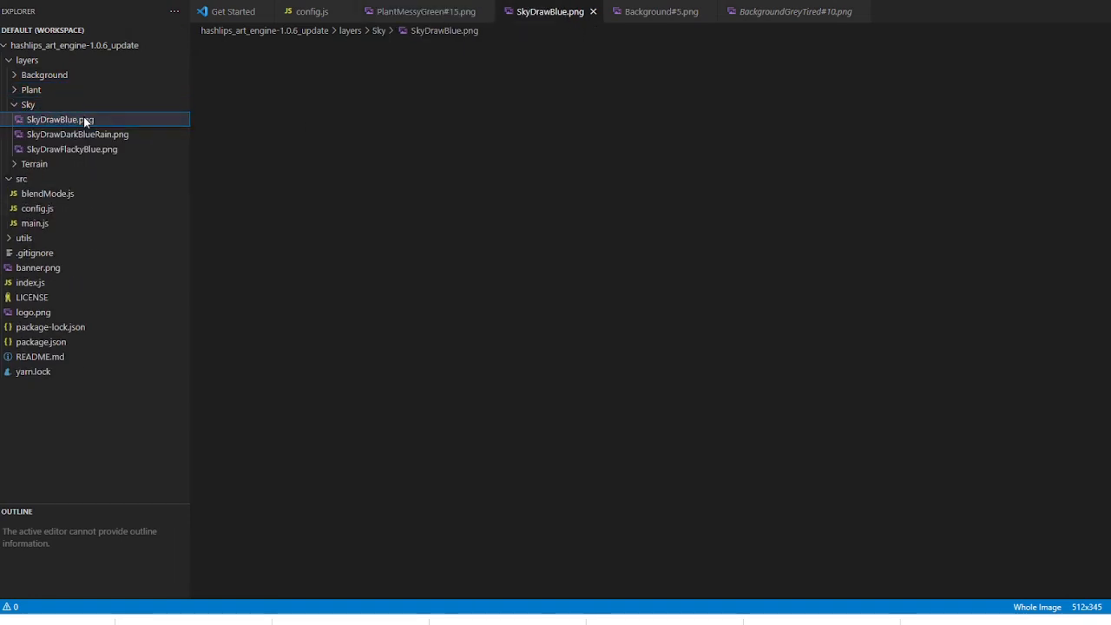
right_click(84, 117)
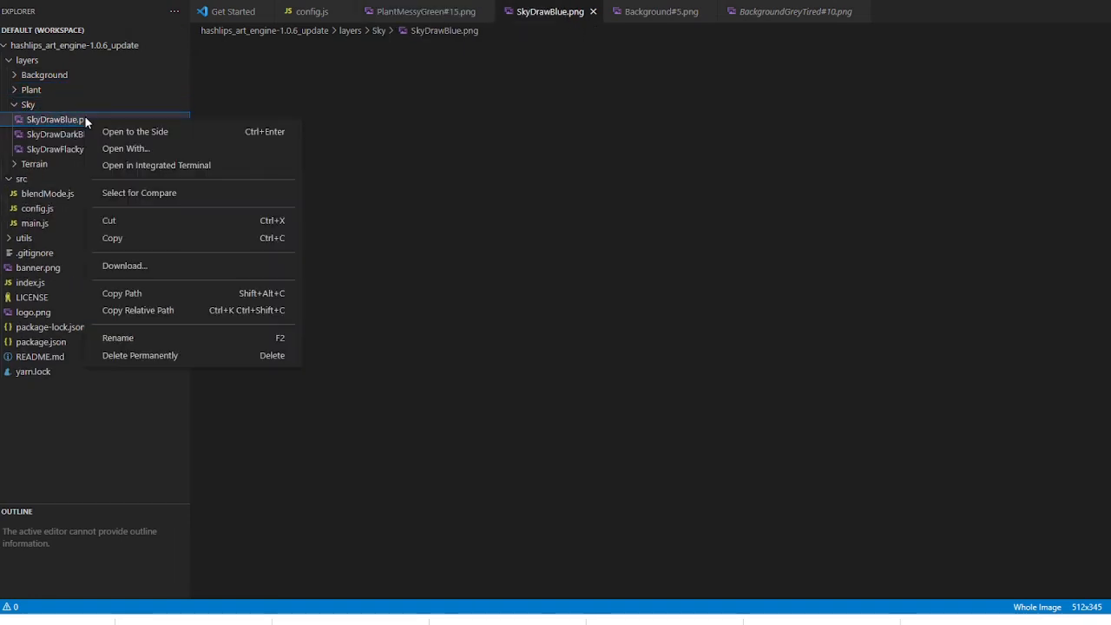
click(117, 339)
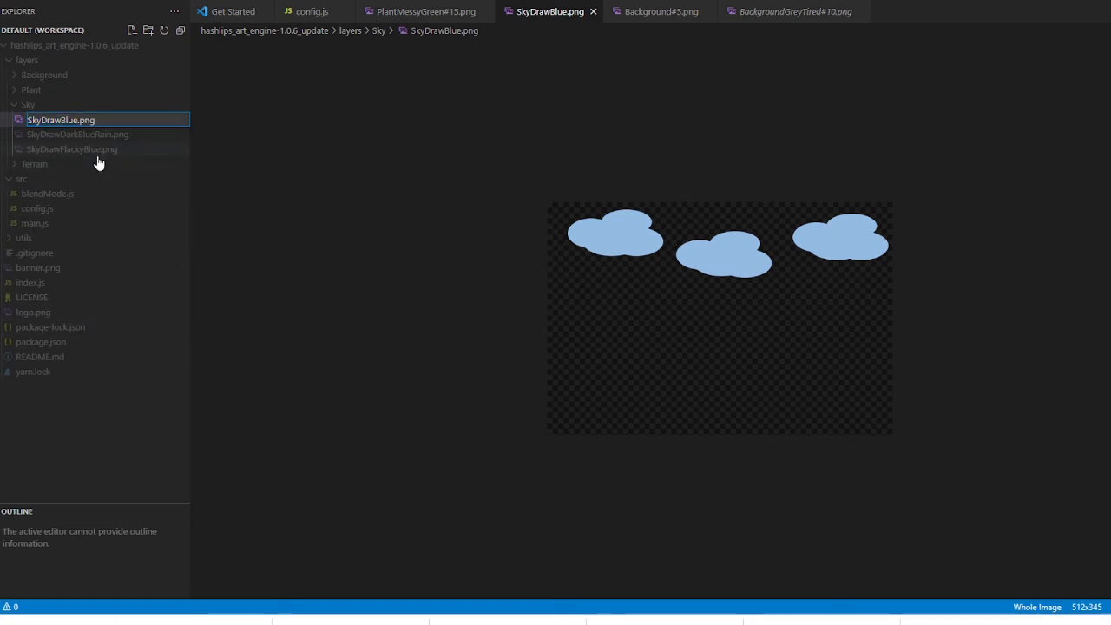
text(#)
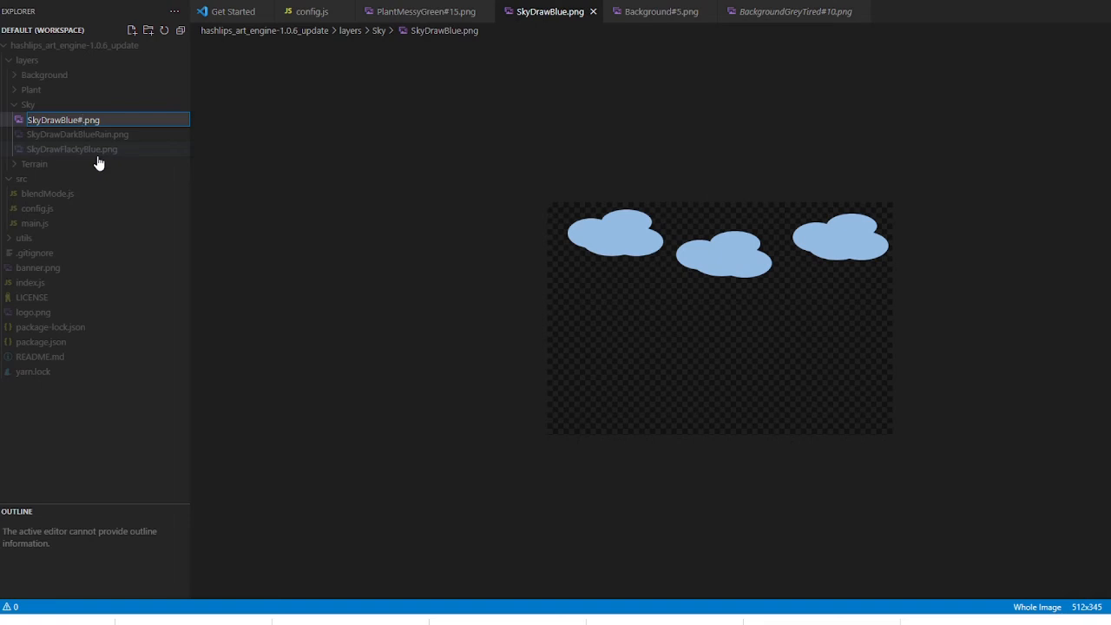
text(50)
Step: Rename SkyDrawDarkBlueRain.png in layers\Sky to SkyDrawDarkBlueRain#30.png
right_click(114, 134)
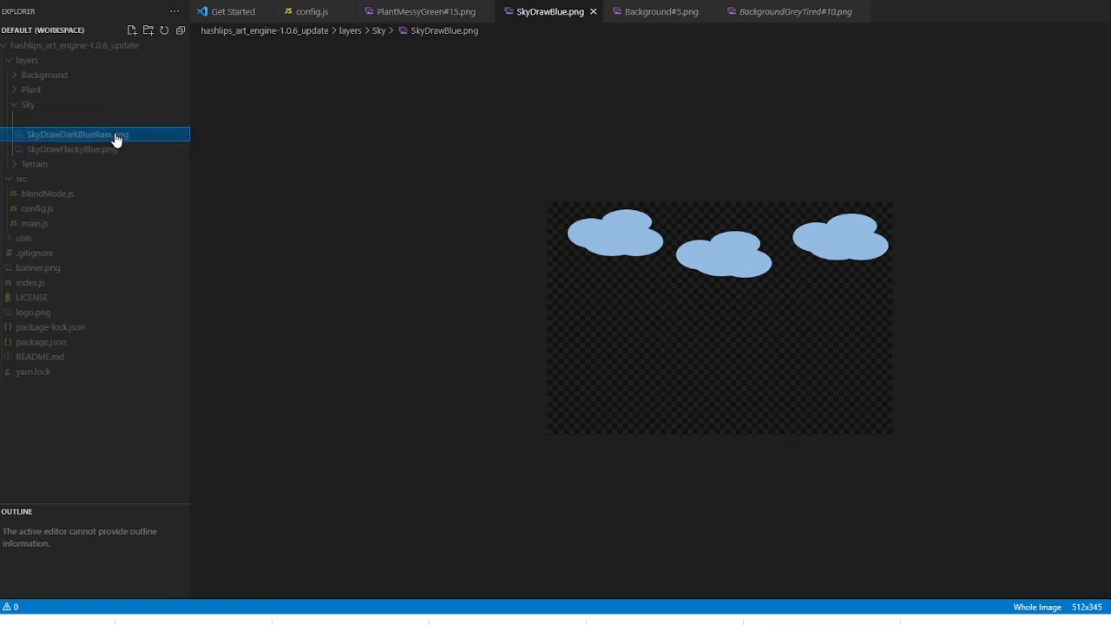
click(148, 354)
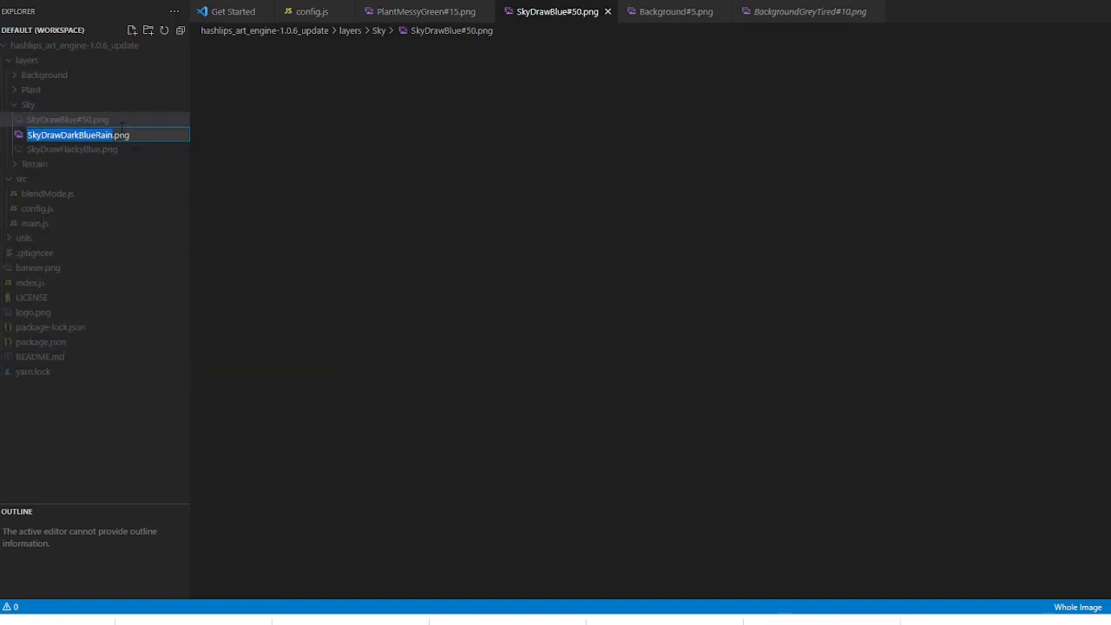
key(Right)
text(#)
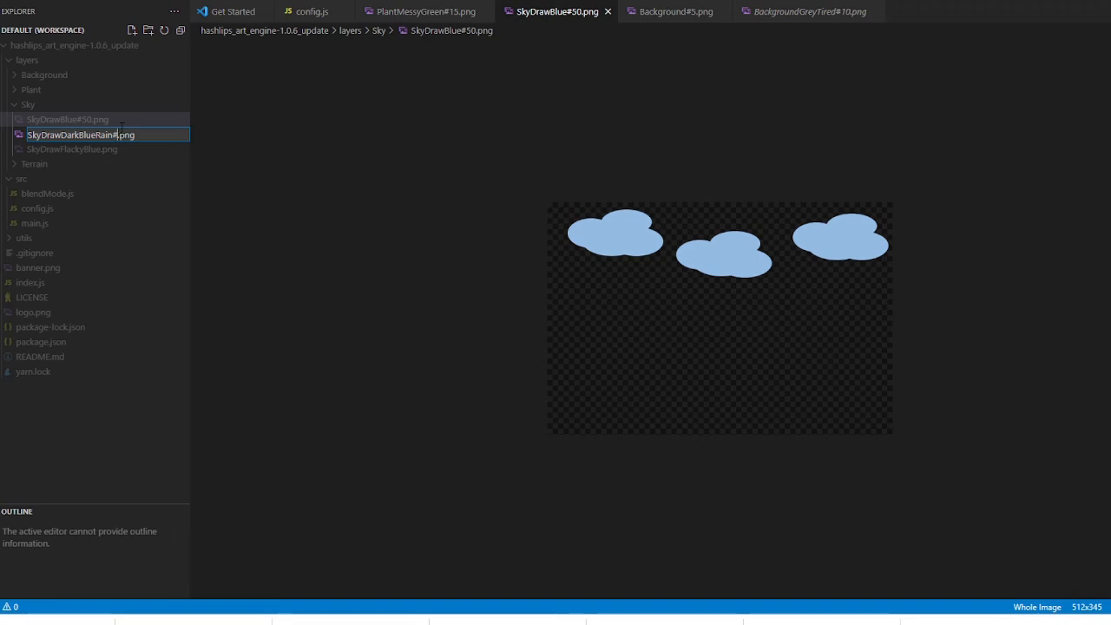
text(50)
click(108, 151)
Step: Rename SkyDrawFlackyBlue.png in layers\Sky to SkyDrawFlackyBlue#20.png
right_click(109, 149)
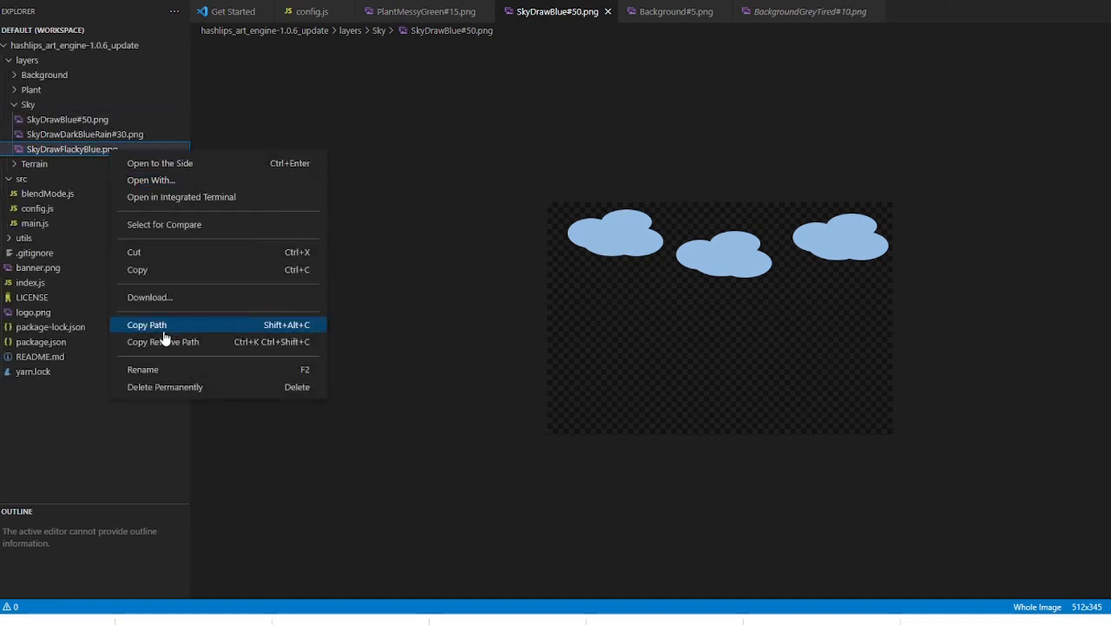
click(143, 370)
key(Right)
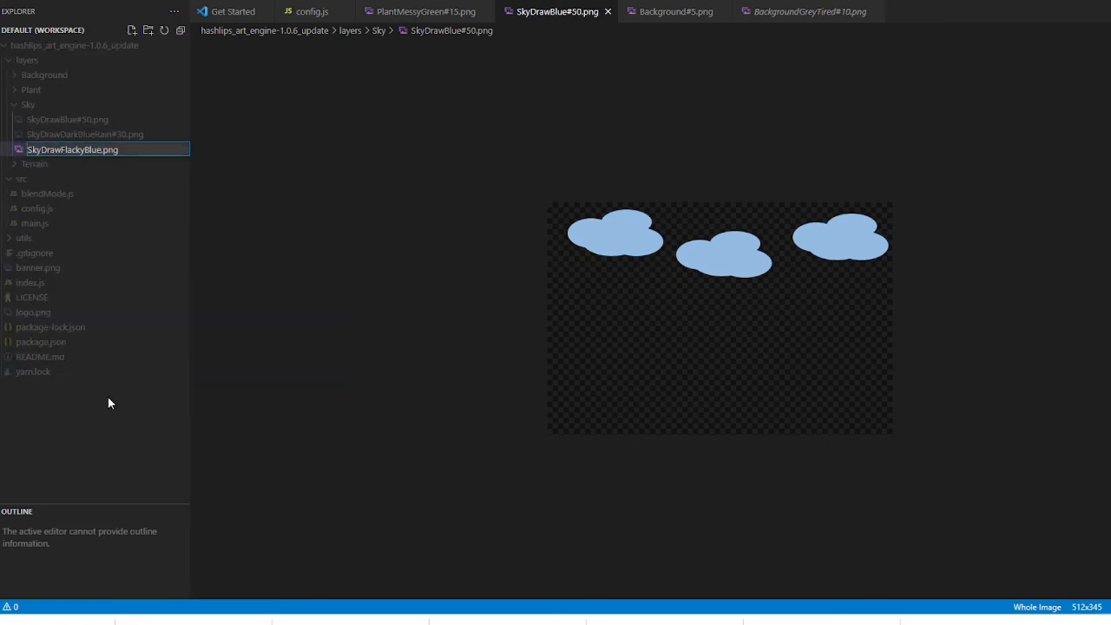
text(#20)
key(Return)
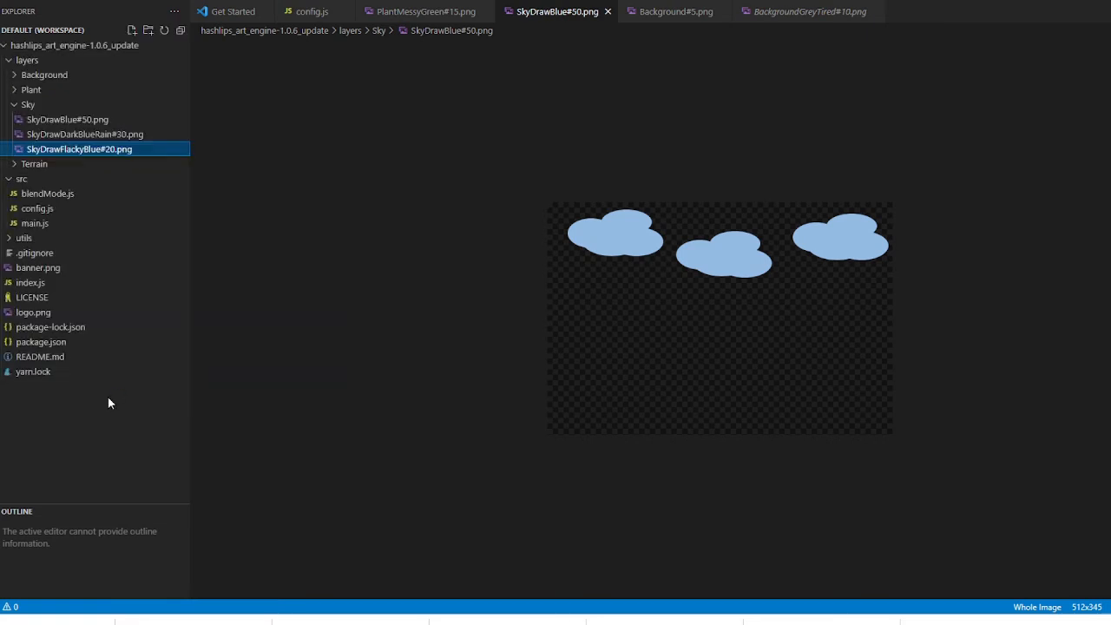
Step: Collapse layers\Sky, expand layers\Terrain and rename TerrainBlueSea.png to TerrainBlueSea#35.png
click(14, 105)
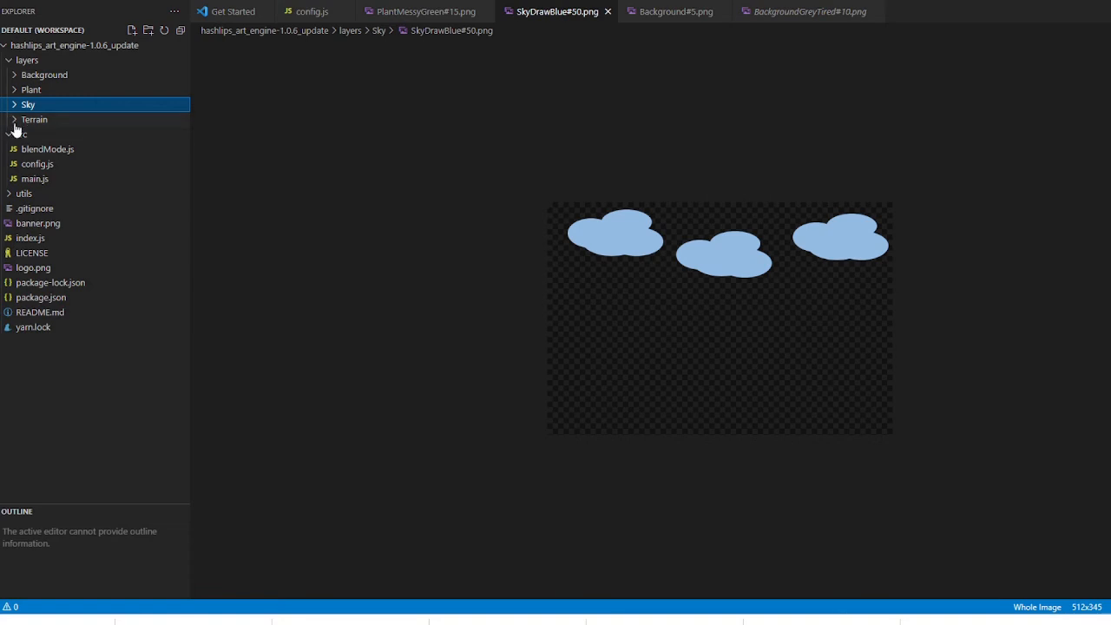
click(13, 120)
right_click(91, 135)
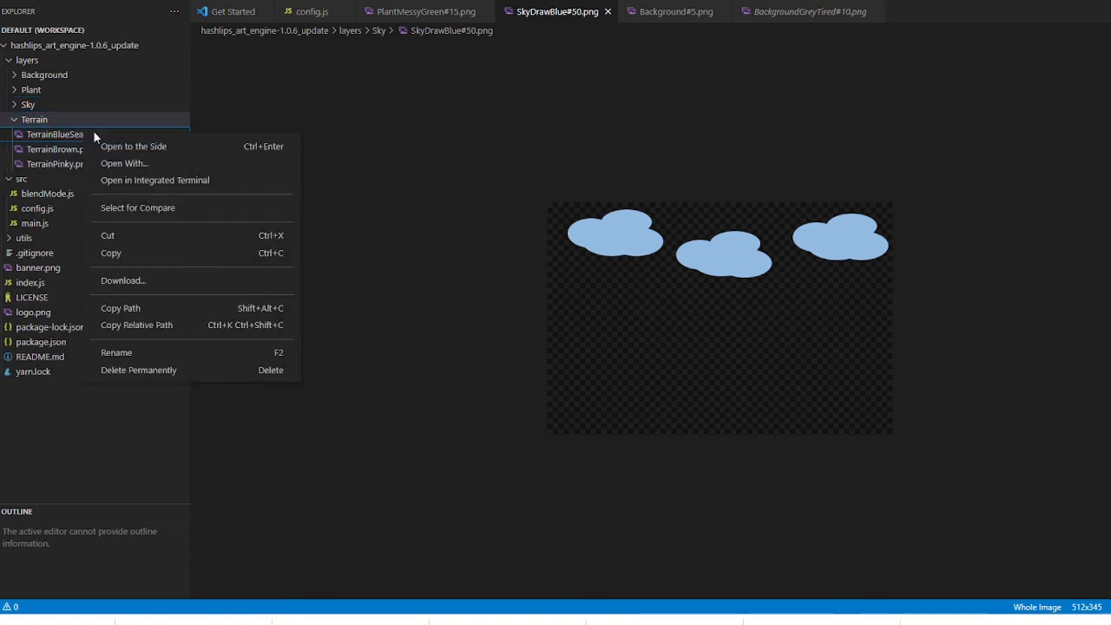
click(116, 352)
key(Right)
text(#)
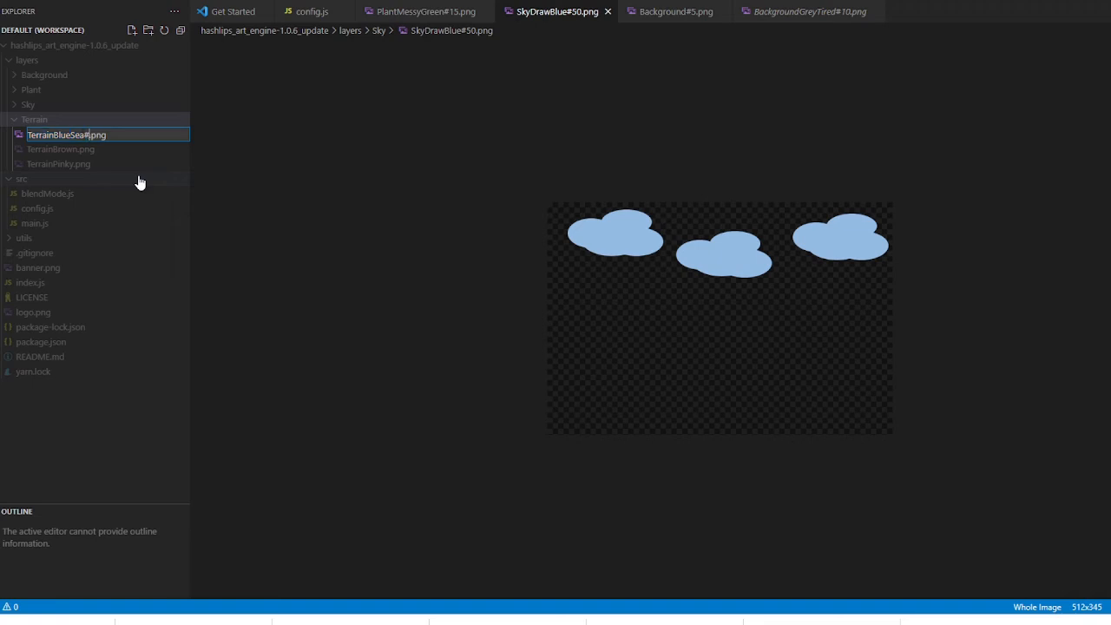
text(35)
click(75, 153)
Step: Rename TerrainBrown.png in layers\Terrain to TerrainBrown#35.png
right_click(76, 152)
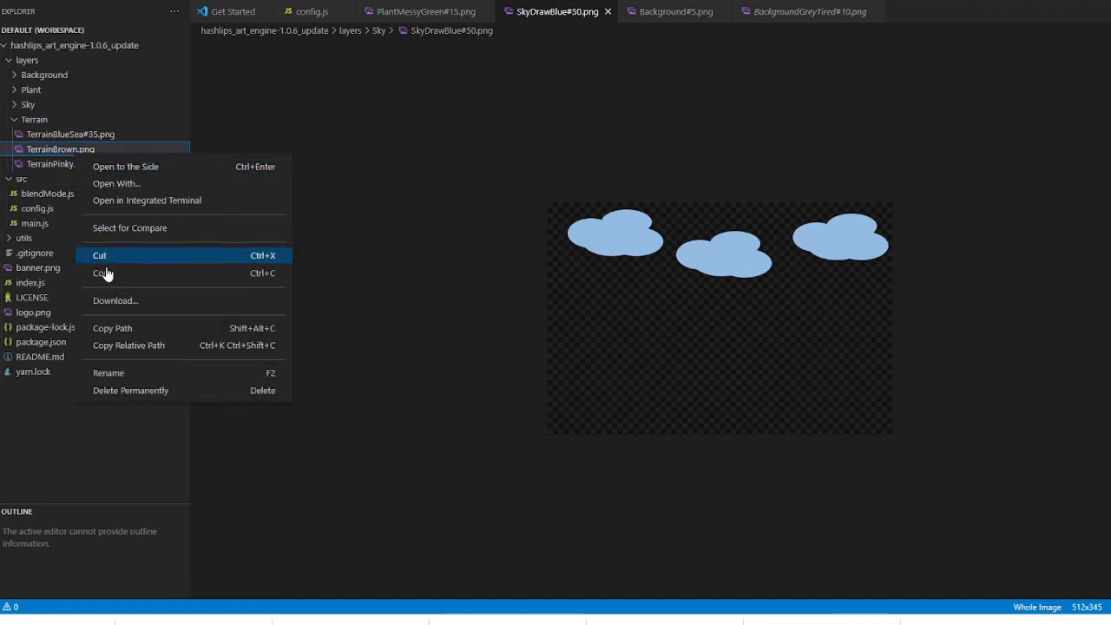
click(111, 369)
key(Right)
text(#)
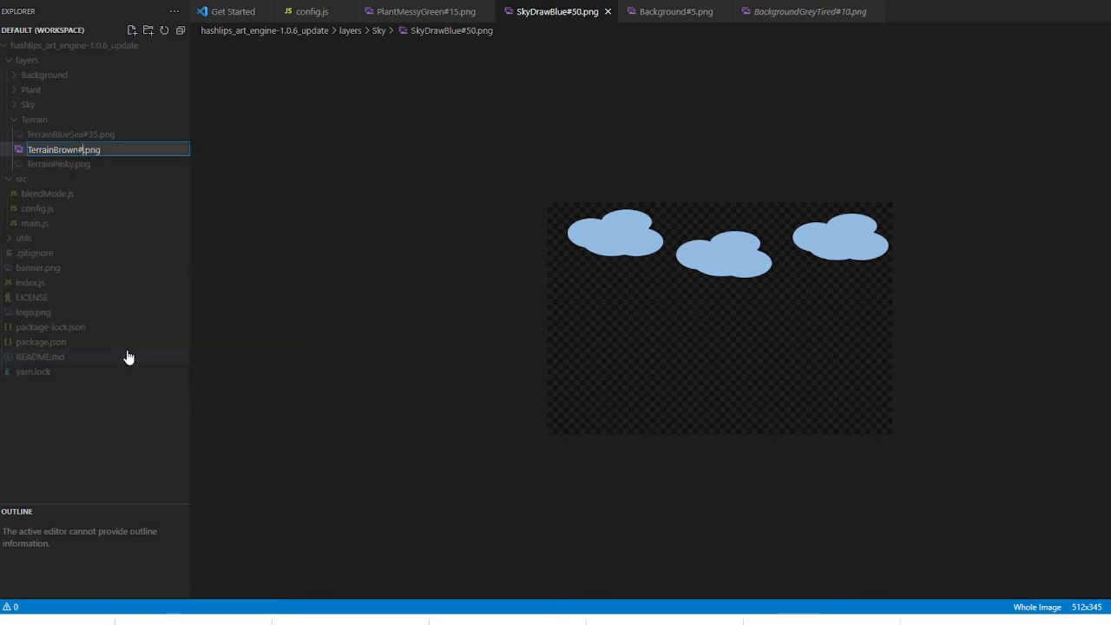
text(35)
click(79, 166)
Step: Rename TerrainPinky.png in layers\Terrain to TerrainPinky#30.png and collapse the src and Terrain folders
right_click(79, 166)
click(114, 384)
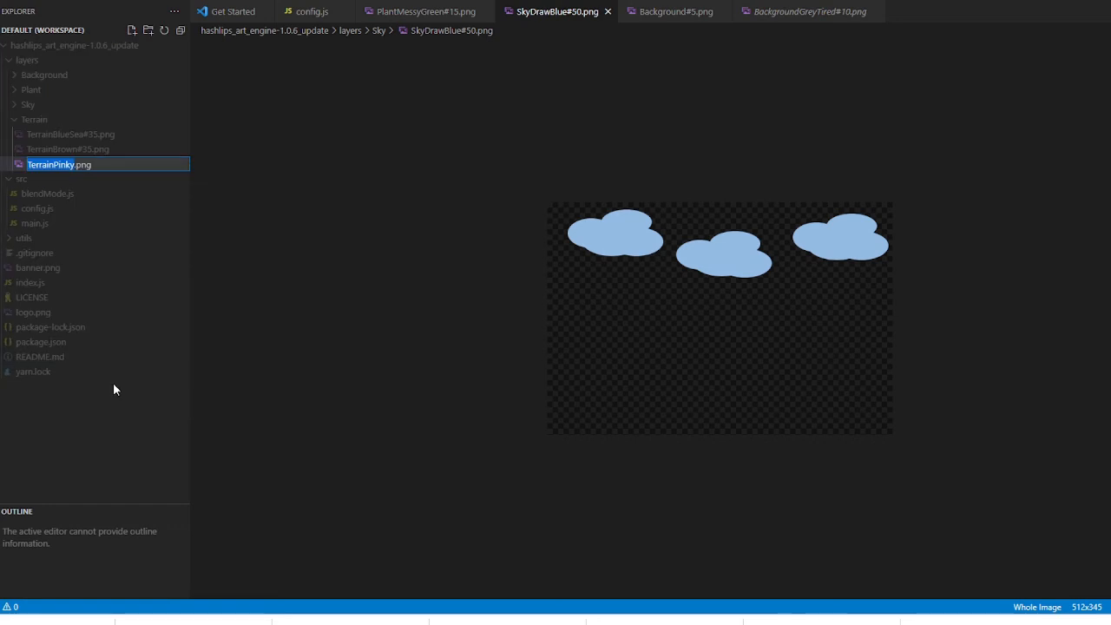
text(#)
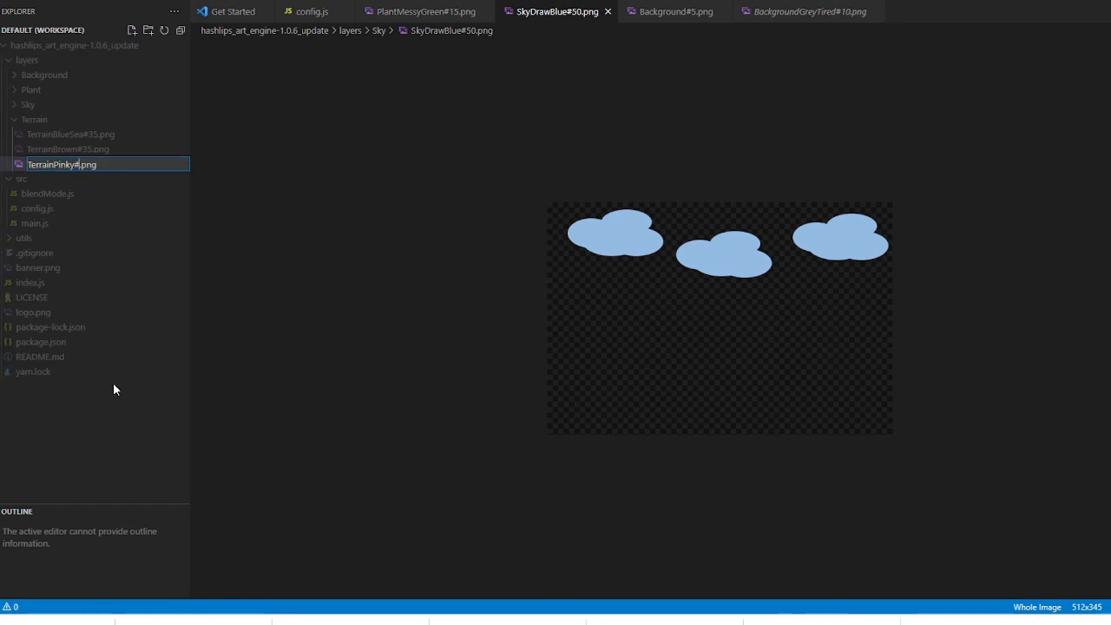
text(30)
click(119, 177)
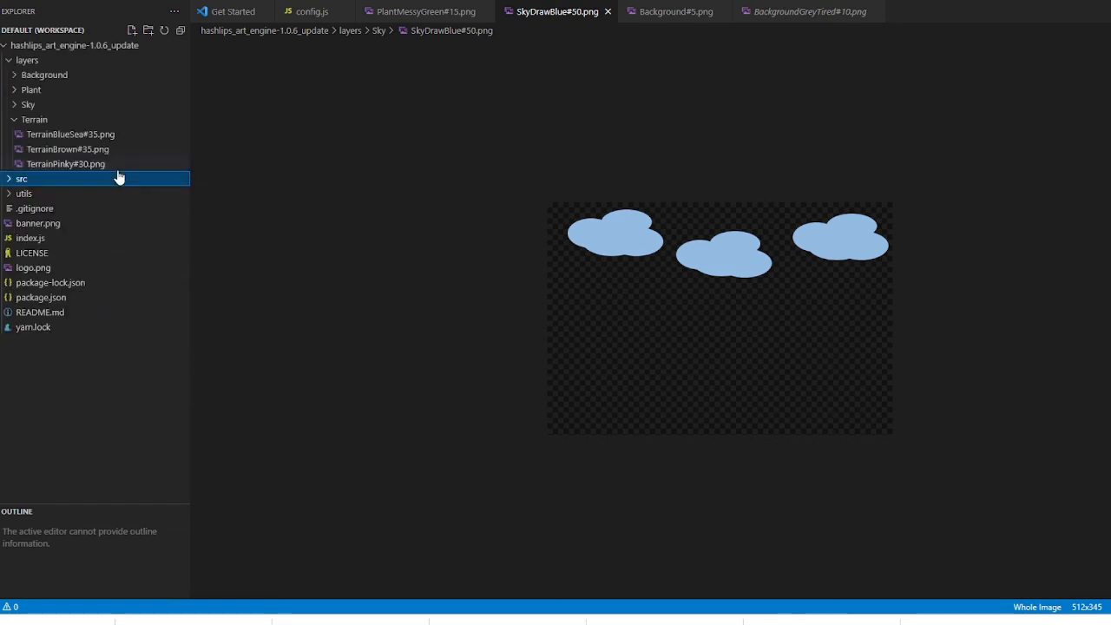
click(19, 119)
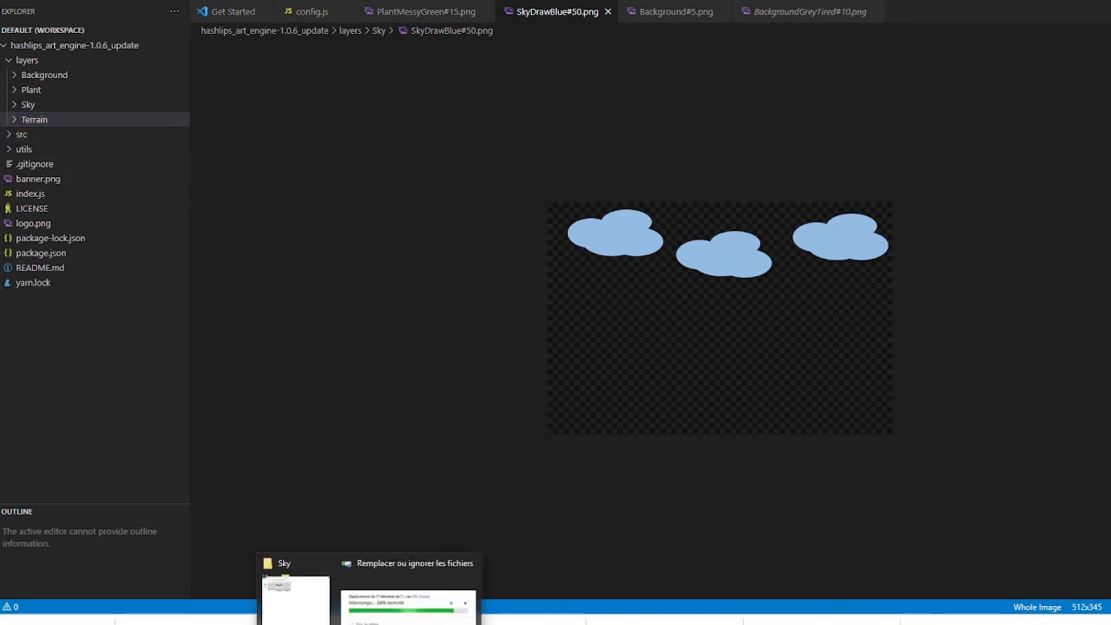
Step: Switch to the open note in Sticky Notes and add blank lines after its last sentence
click(313, 610)
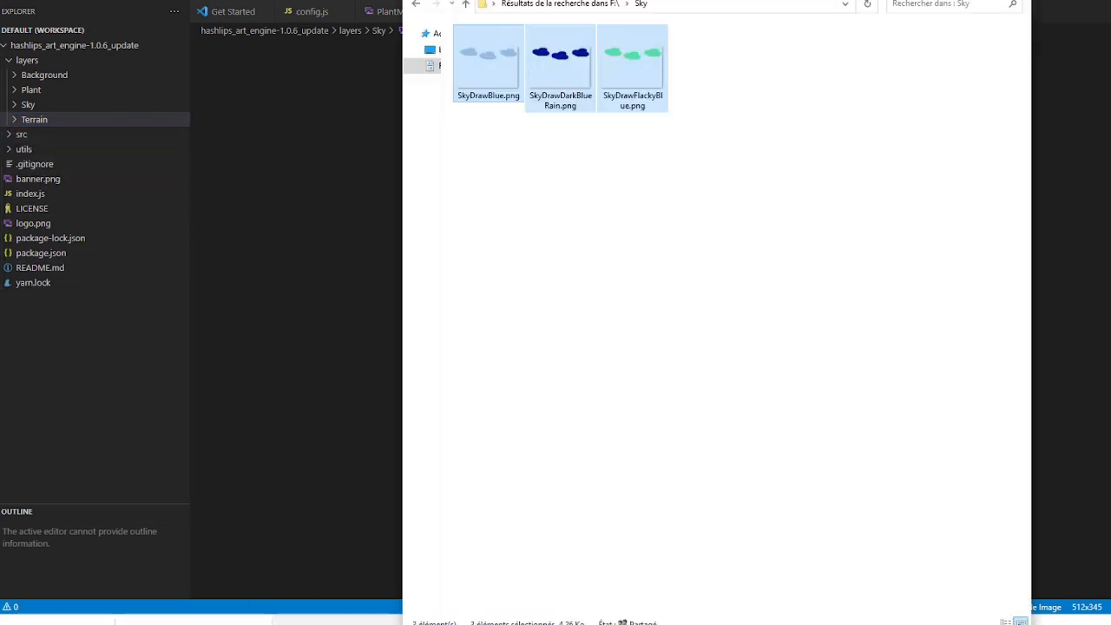
key(alt+Tab)
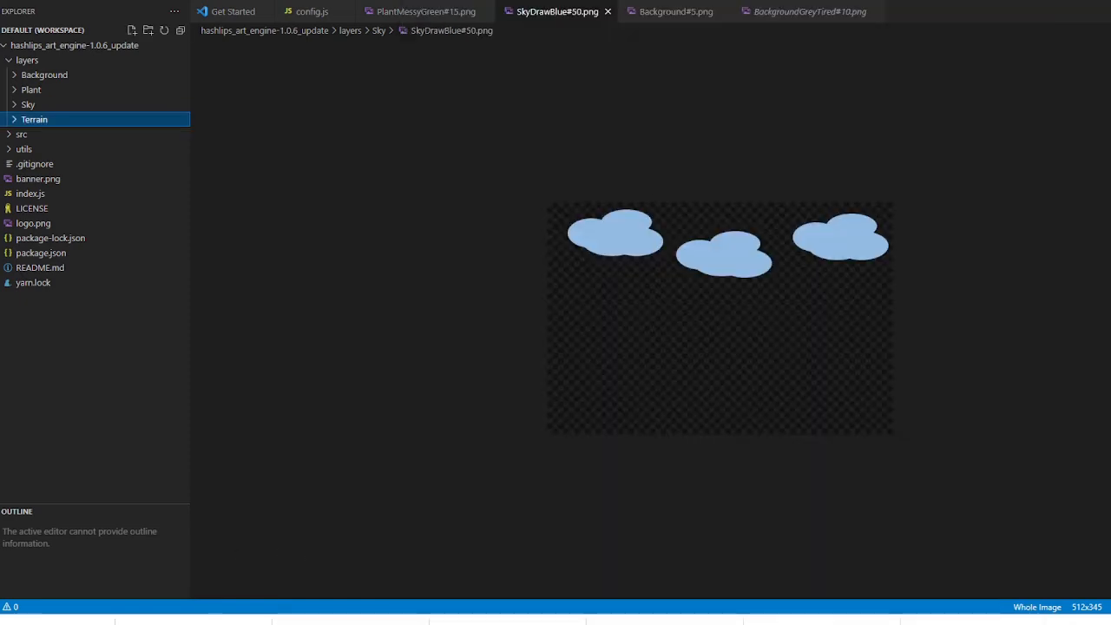
mouse_move(336, 620)
click(375, 590)
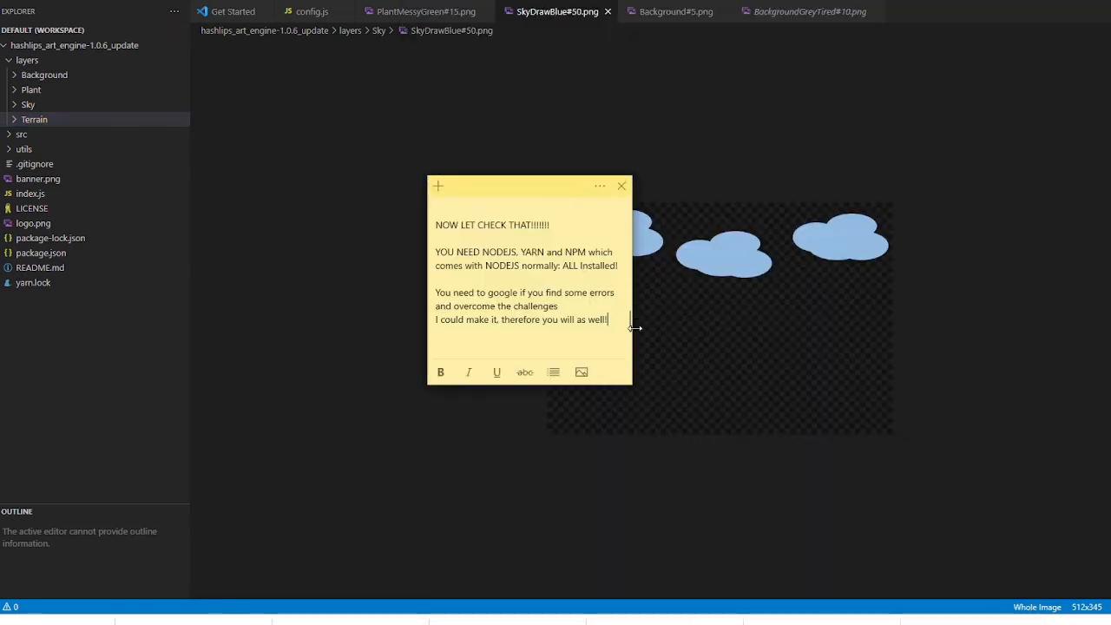
key(Return)
key(Return)
key(Return)
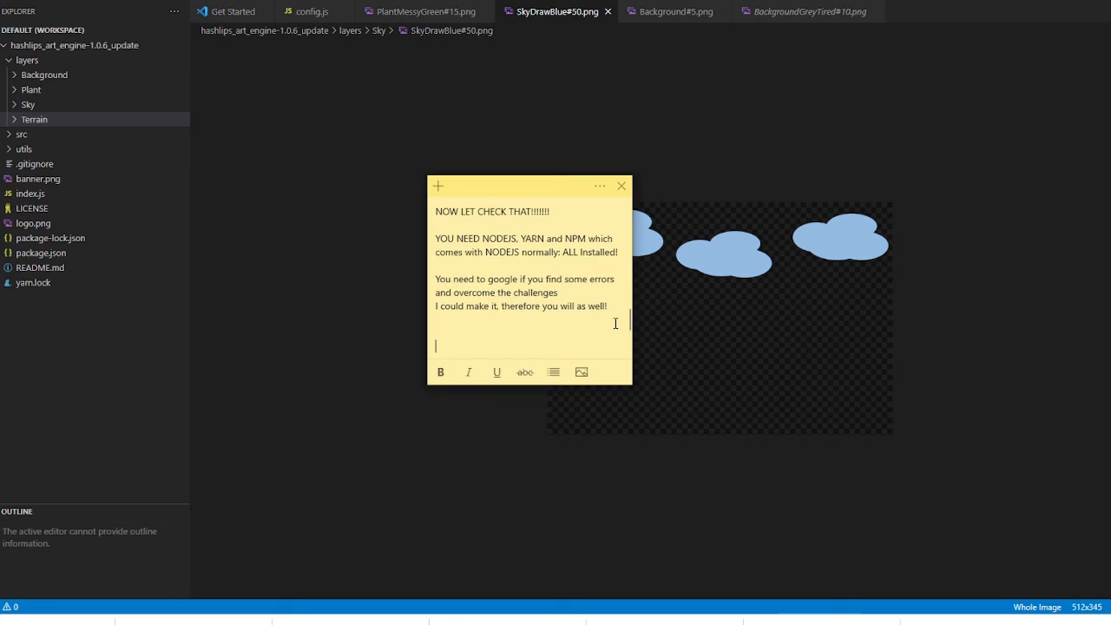
Step: Write "MAKE YOUR LIFE EASY BY ADDING THE WEIGHT FOR EACH IMAGE IN EACH FOLDER ;" at the end of the note
text(MAKEZ)
key(BackSpace)
text(YOUR LIFE EAS)
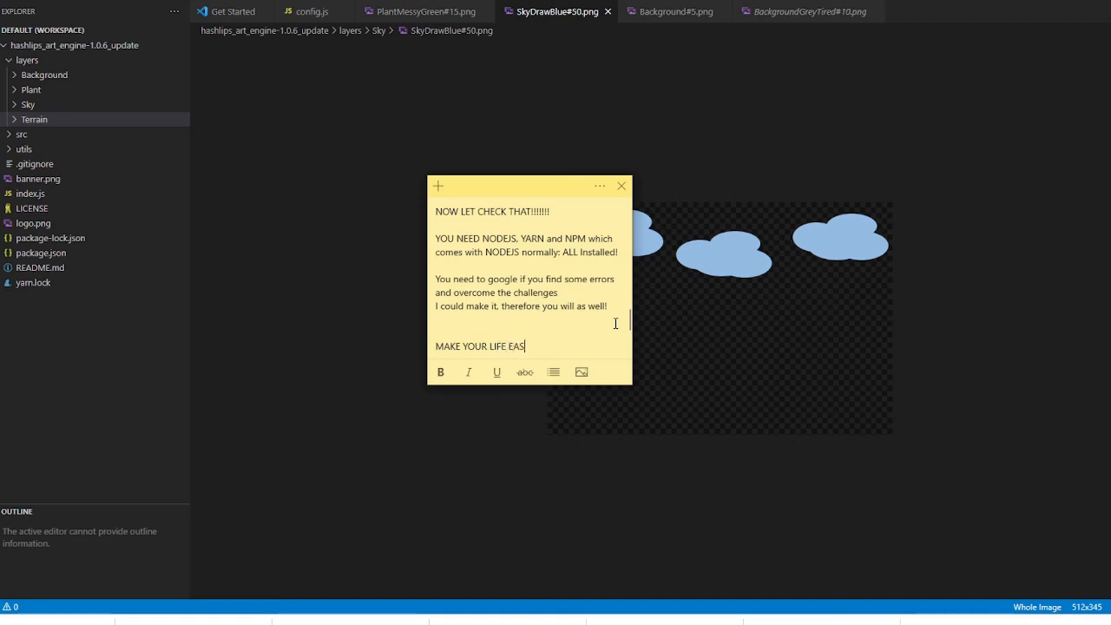
text(Y BY ADDING THE )
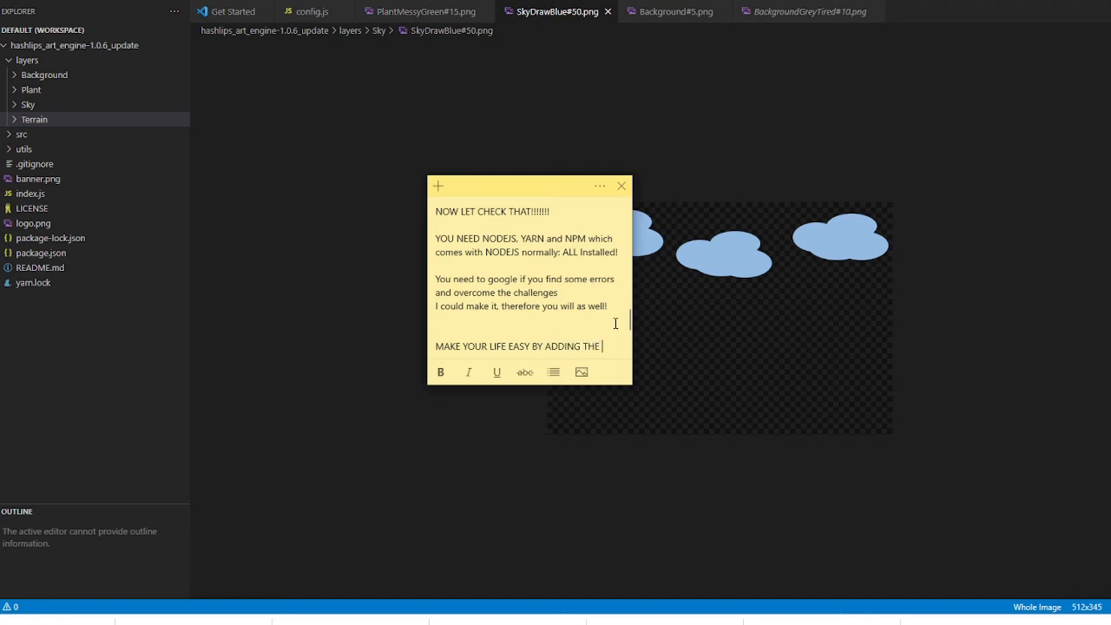
text(WEIGHT )
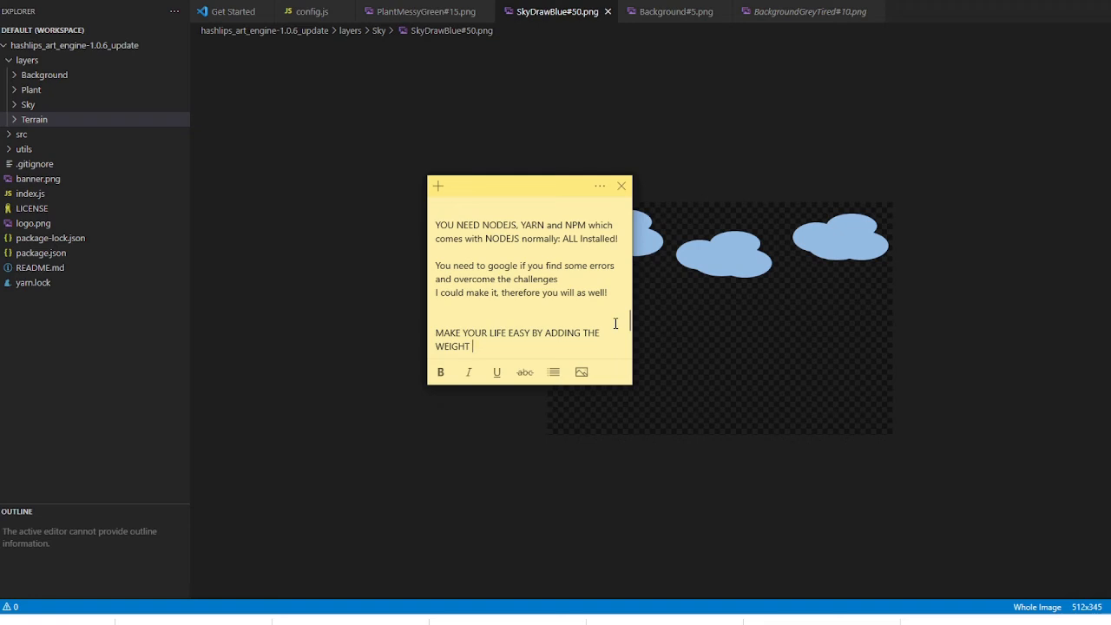
text(FOR EACH IMAGE IN EACH )
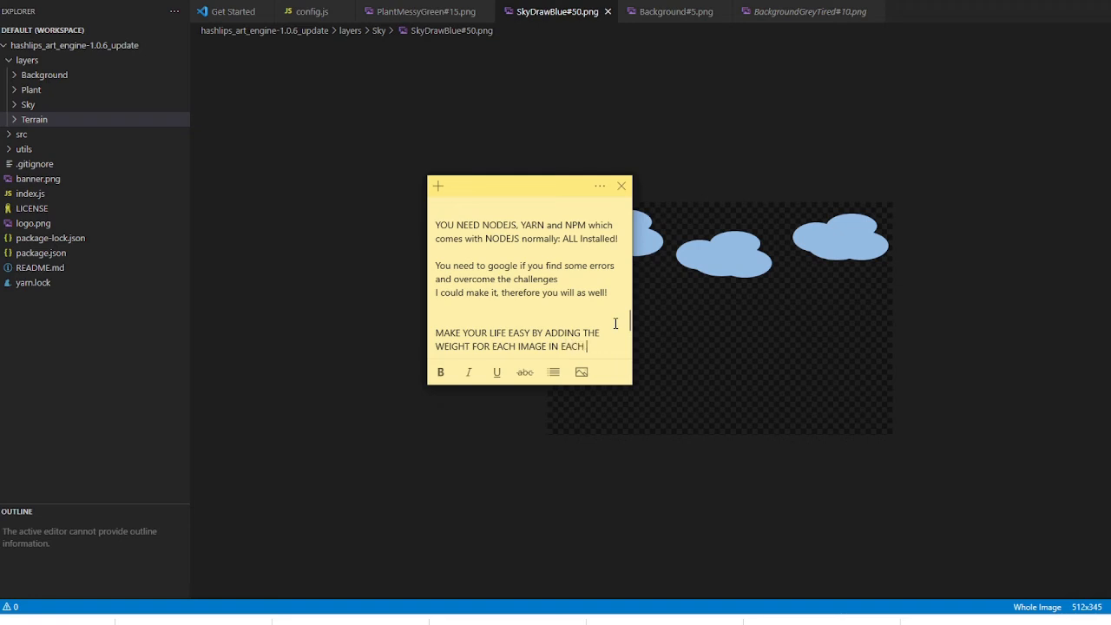
text(FOLDER AND)
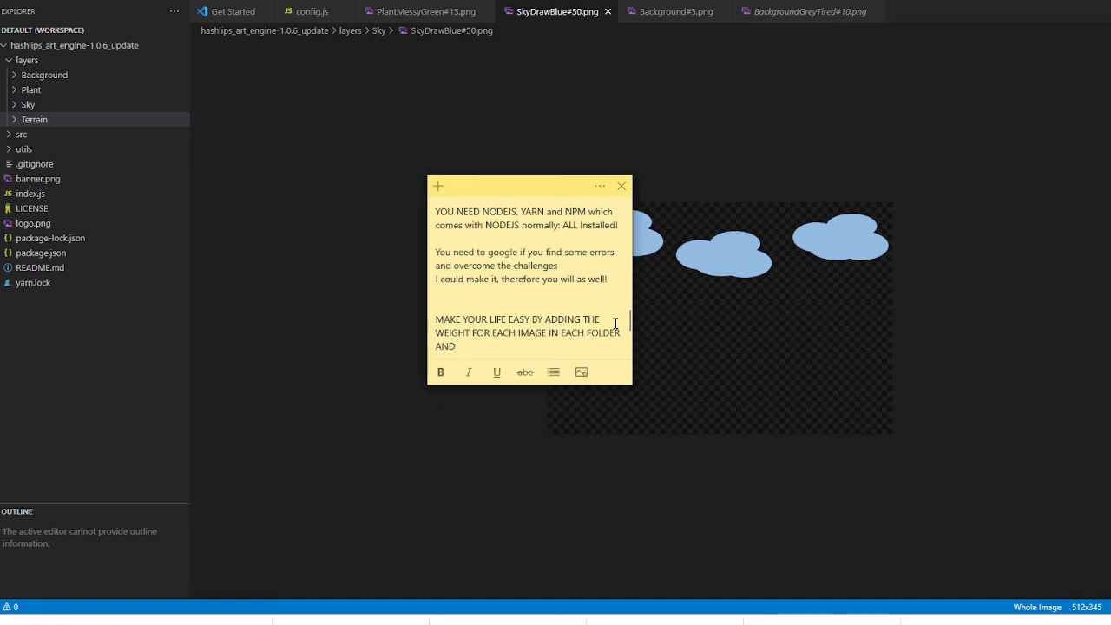
key(BackSpace)
key(BackSpace)
key(BackSpace)
key(BackSpace)
text(:)
key(Return)
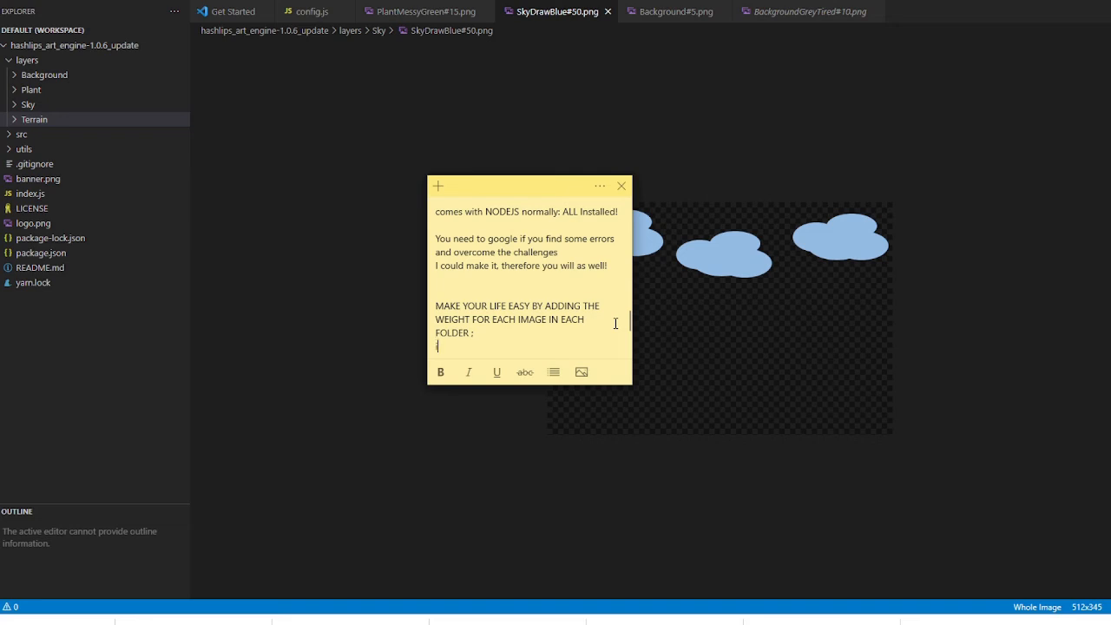
Step: Add the line "i TRY TO MAKE IT EQUAL TO 100 SO THAT IT MATCHES PERCENTAGES;" to the note, followed by a blank line
text(i TRY TO MAKE IT EQUAL TO)
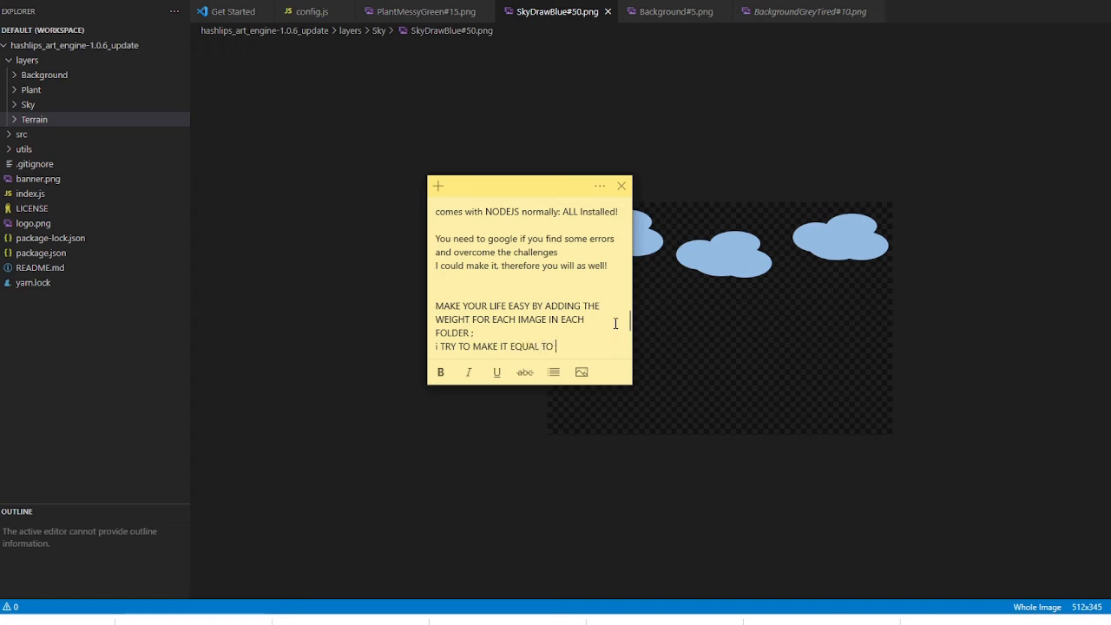
text( 100 SO THAT IT MACHES)
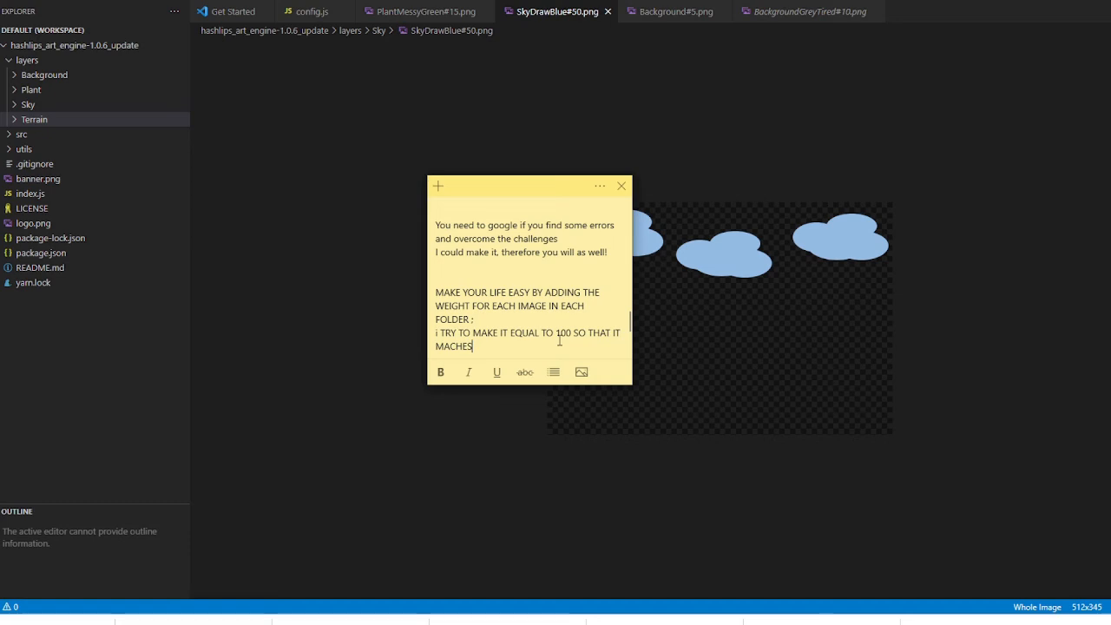
key(BackSpace)
key(BackSpace)
key(BackSpace)
key(BackSpace)
text(TCHES PERCENTAGES)
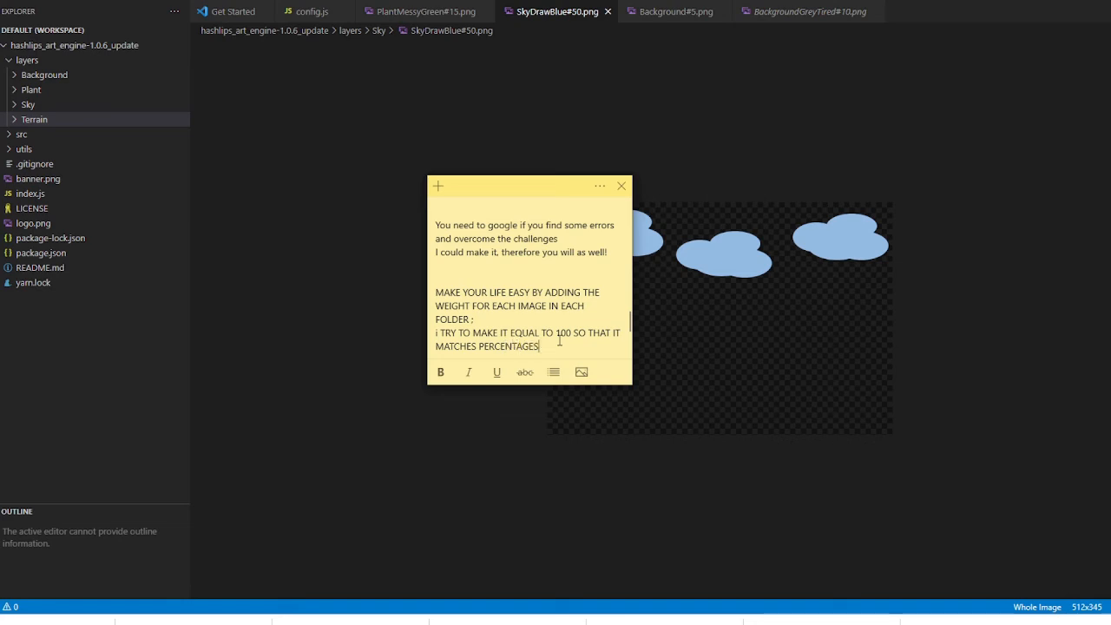
text(;)
key(Return)
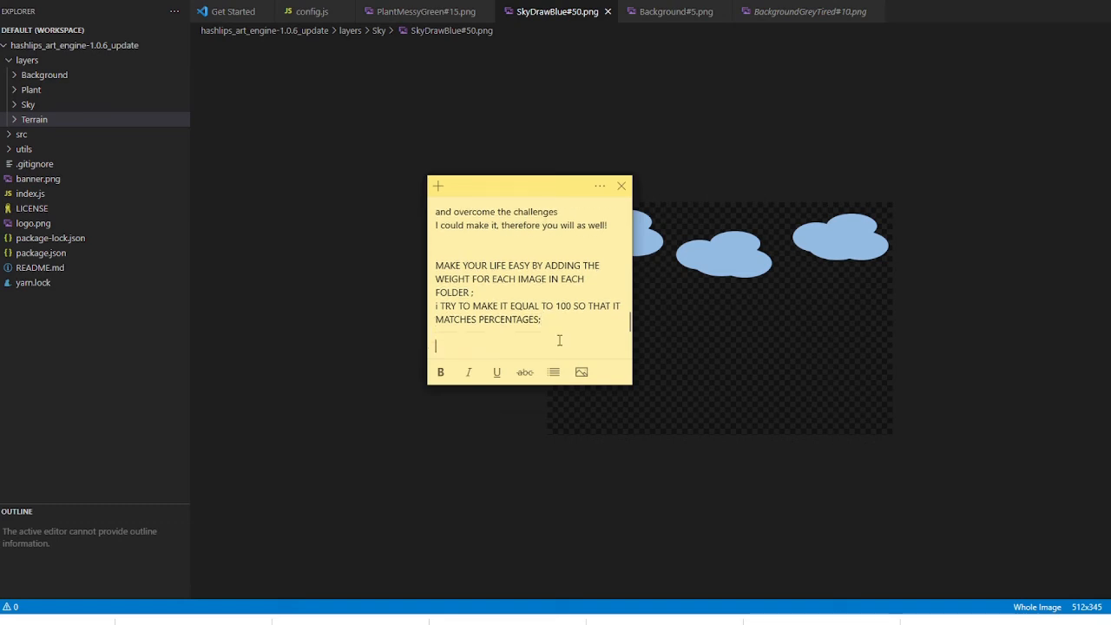
Step: Add "EG.:" to the note and begin the line beneath it with "Layer of Terrain folder: 35"
text(EG.:)
key(Return)
key(ctrl+b)
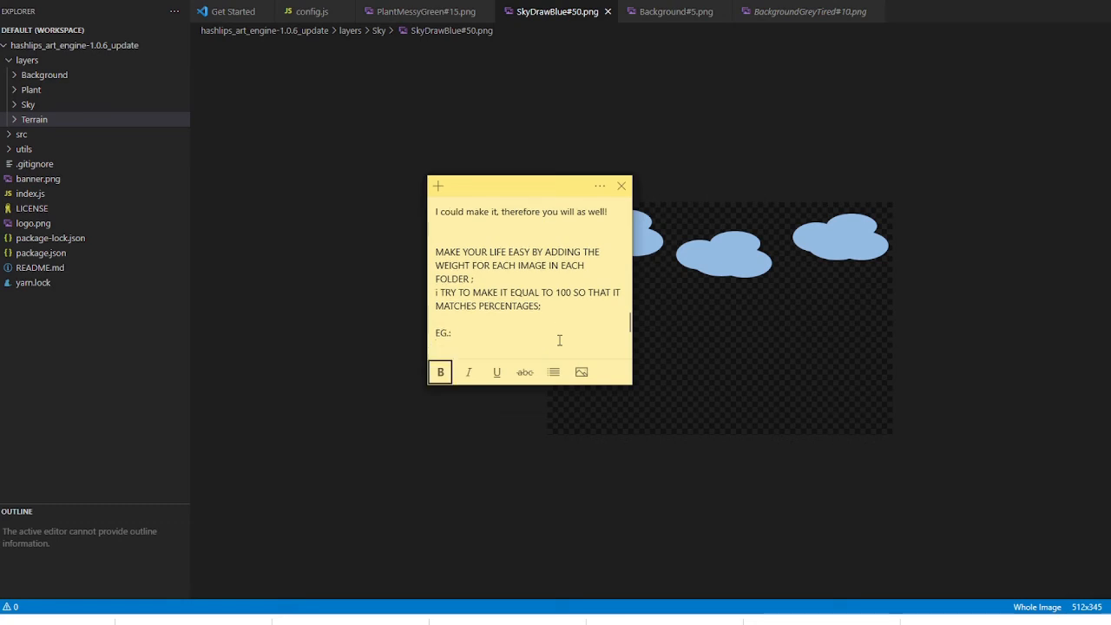
key(ctrl+b)
text(Layer of terain)
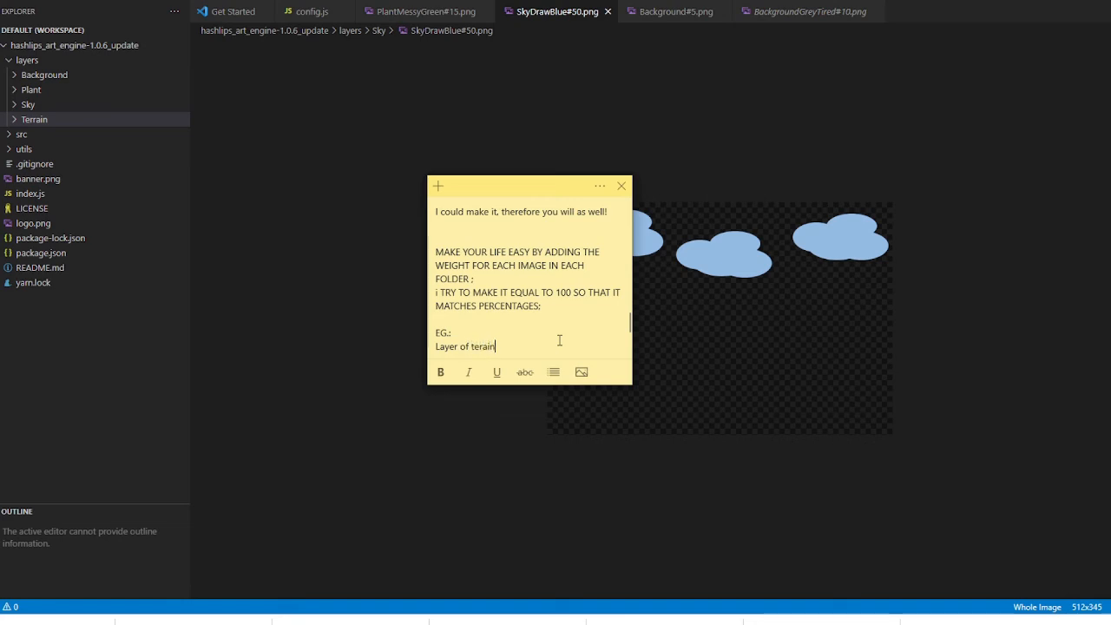
key(BackSpace)
key(BackSpace)
key(BackSpace)
text(r)
key(BackSpace)
key(BackSpace)
key(BackSpace)
text(Terrain f)
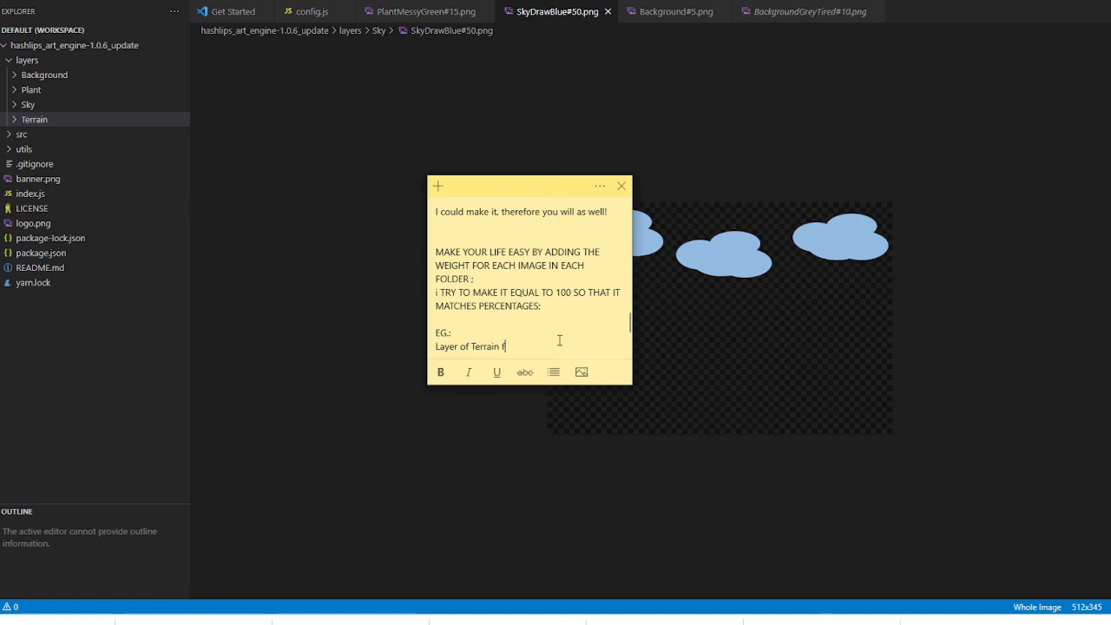
text(older: 35)
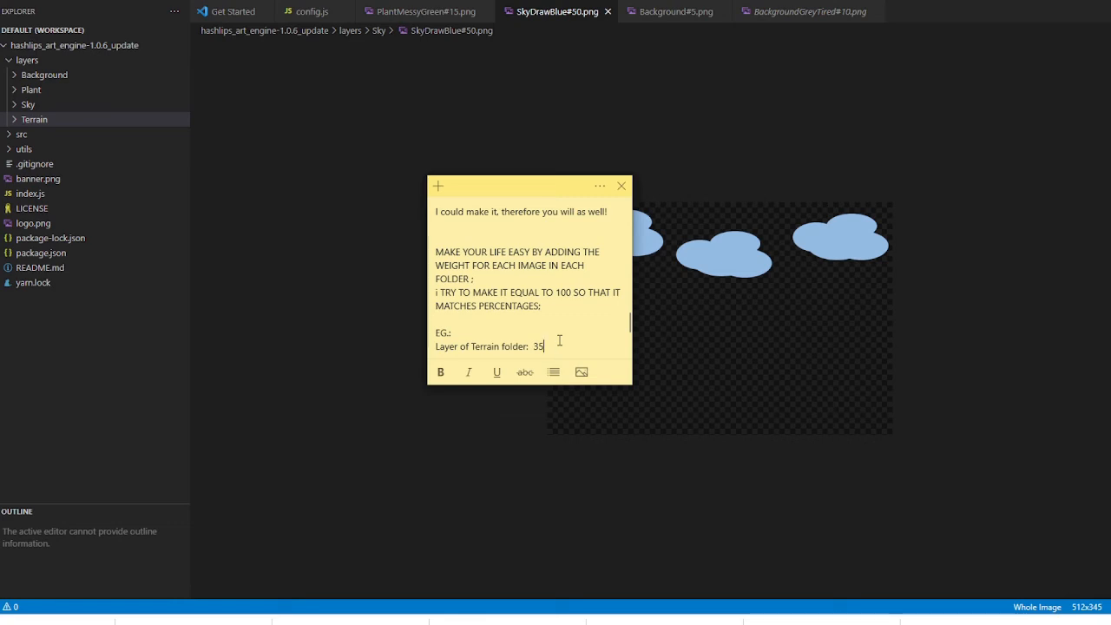
Step: Complete the Terrain folder example so its weights read "#35, #35; #30 = #100"
text(#)
text(, 3)
key(BackSpace)
text(#235)
key(BackSpace)
key(BackSpace)
key(BackSpace)
text(35; #30 = #100)
Step: Highlight the example weights in the note and compare them with the image names in layers\Terrain in Visual Studio Code
drag(623, 346, 528, 347)
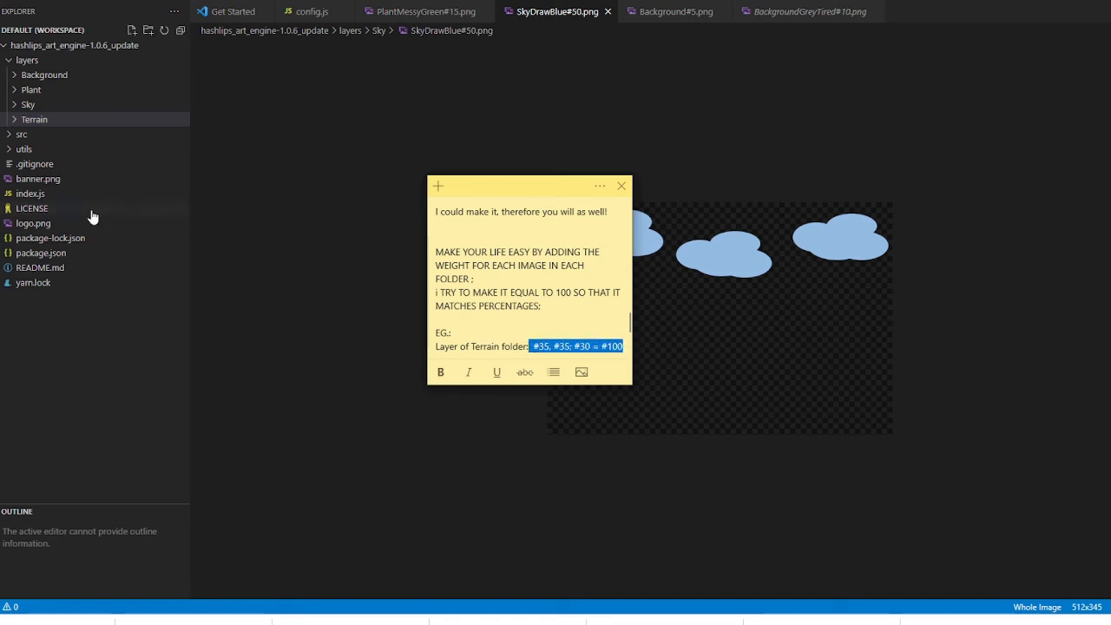
click(18, 124)
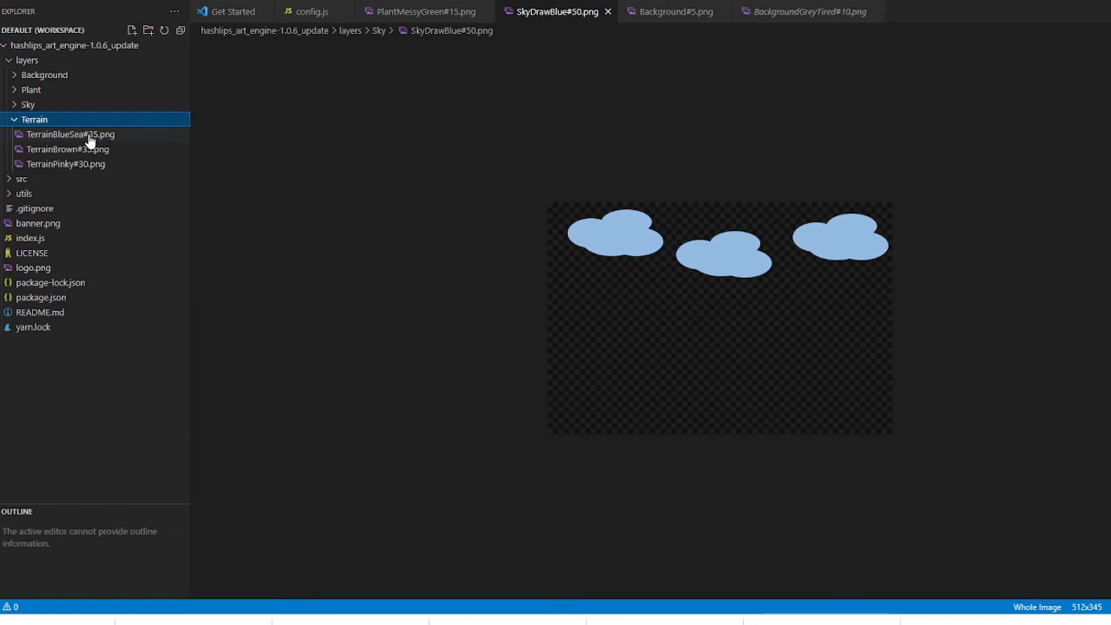
click(16, 121)
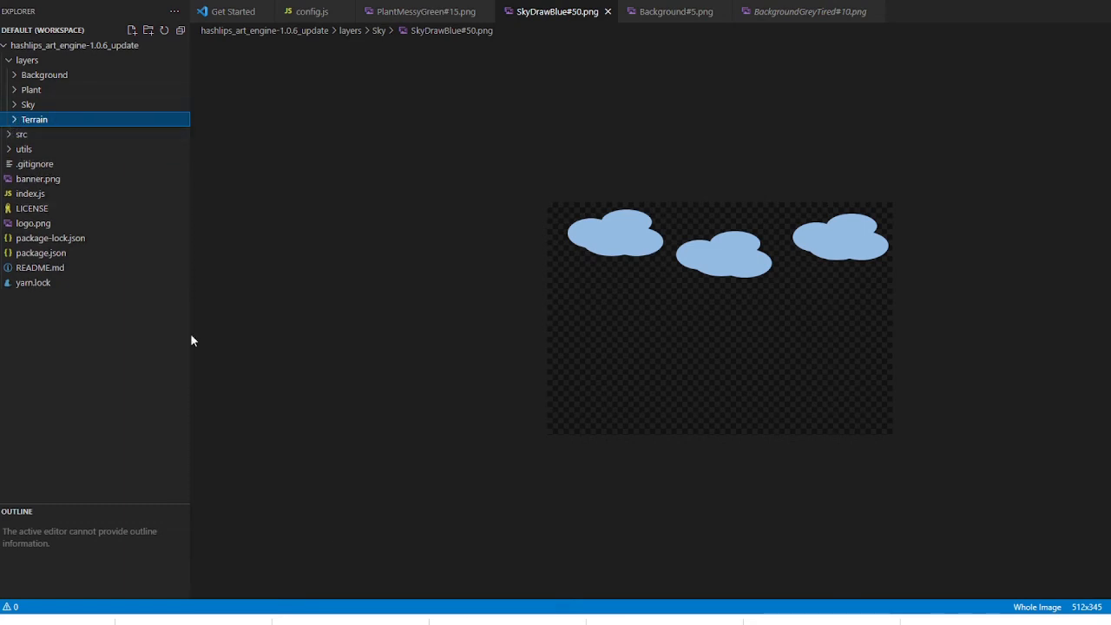
Step: Return to the note in Sticky Notes, move it higher and add blank lines below the Terrain example
click(338, 621)
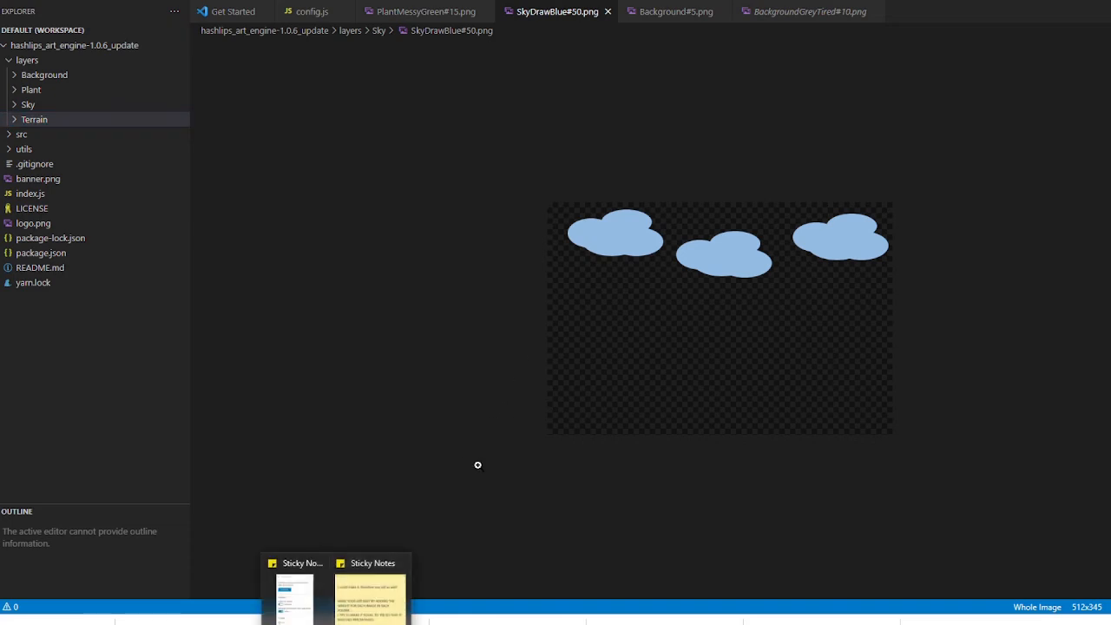
click(372, 595)
drag(532, 190, 552, 114)
click(628, 278)
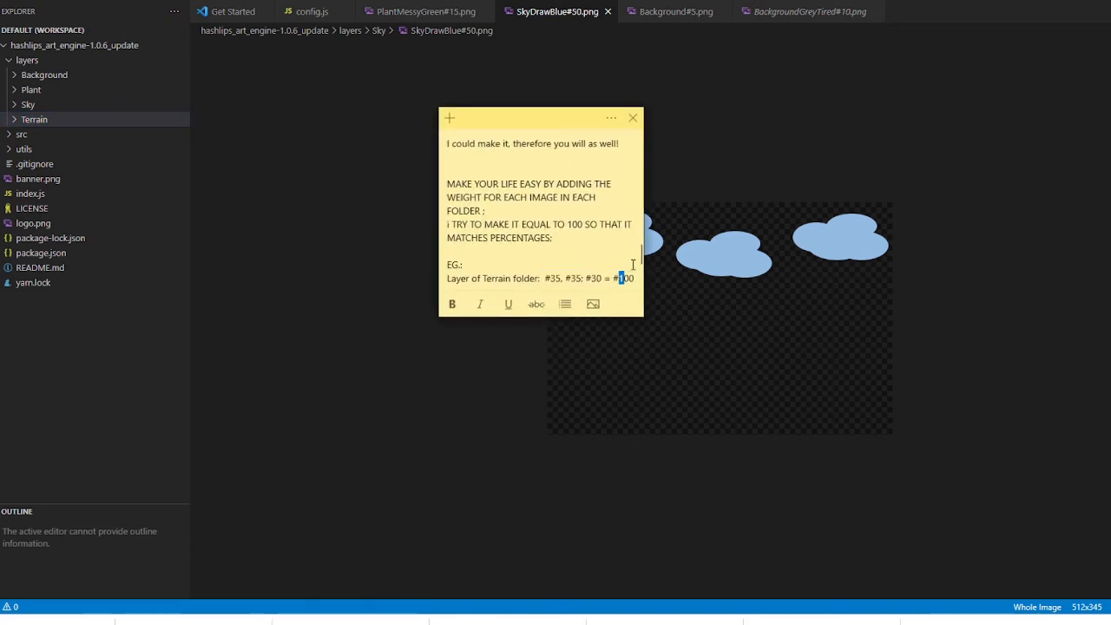
key(Return)
key(Return)
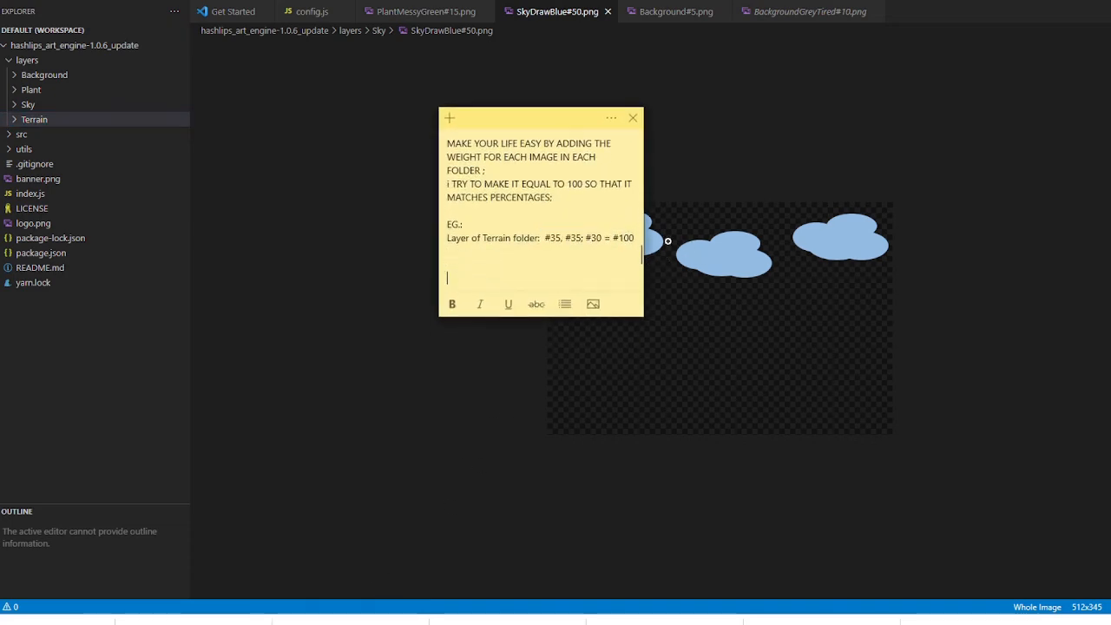
key(Return)
key(Return)
key(Return)
key(Return)
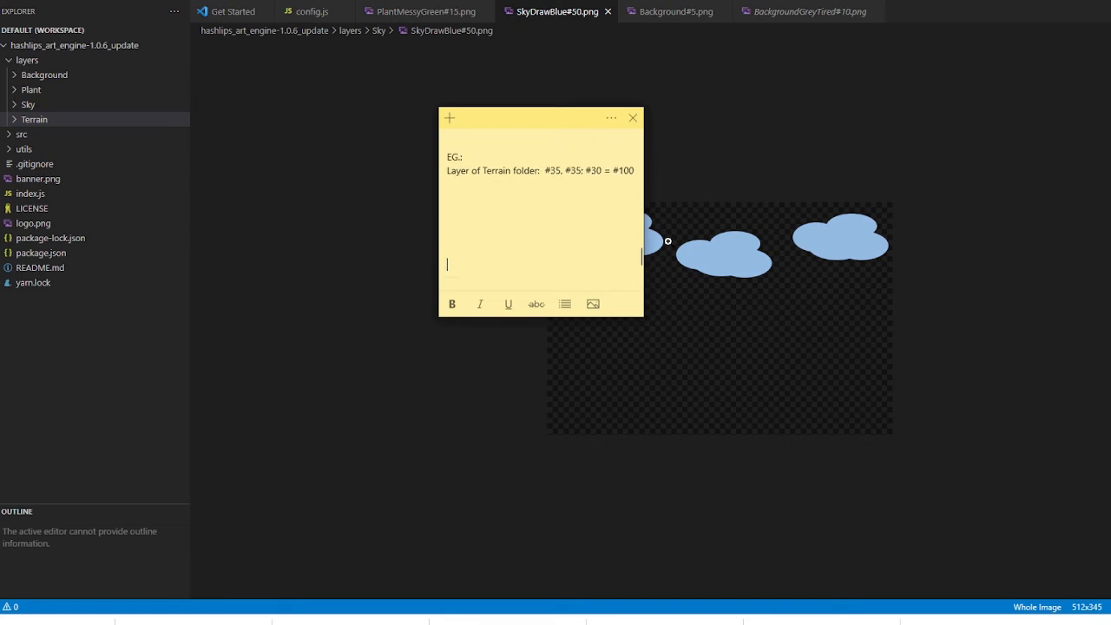
Step: Write "Now lets put all those layer folders into the config file so that the engine knows how to" below the Terrain example
text(Now lets put all)
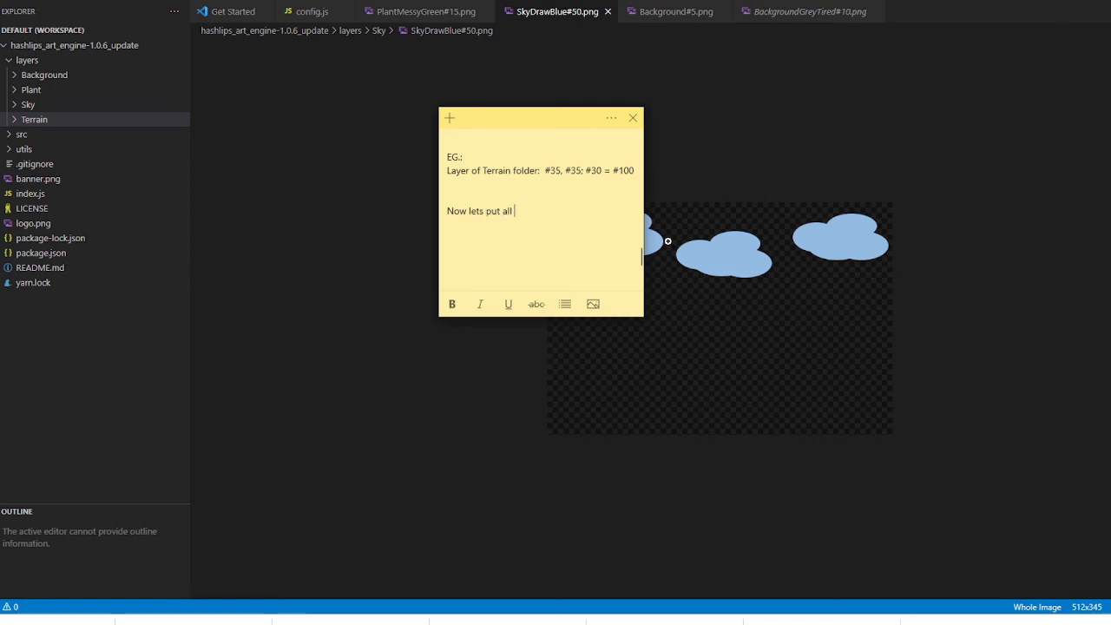
text( those layers )
text(int)
key(BackSpace)
key(BackSpace)
key(BackSpace)
text(folders into the confi)
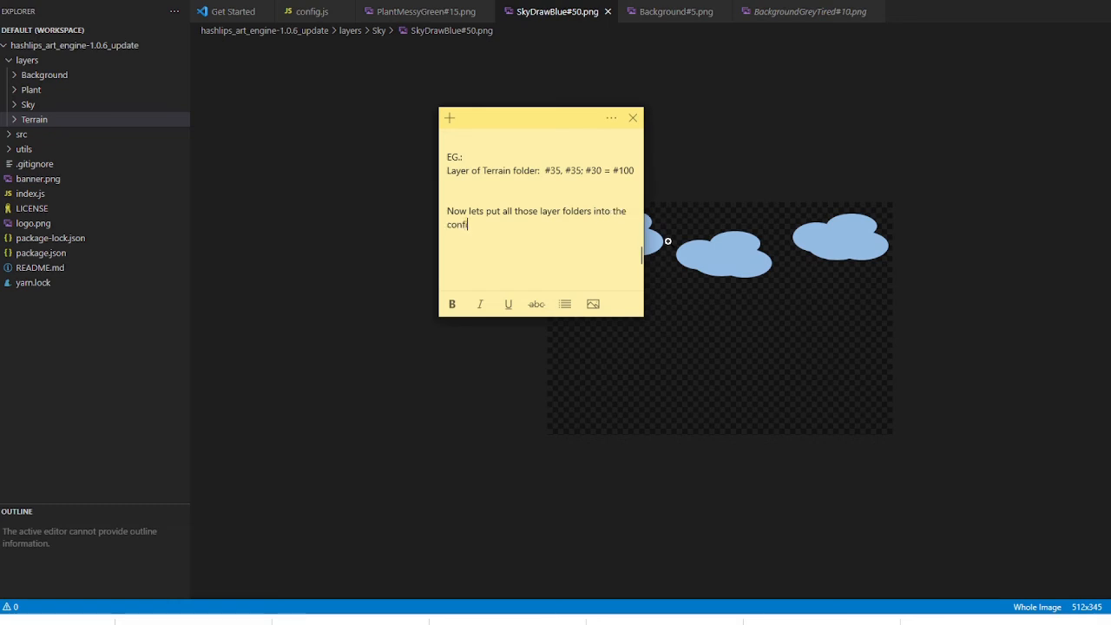
text(g file so that the engine kno)
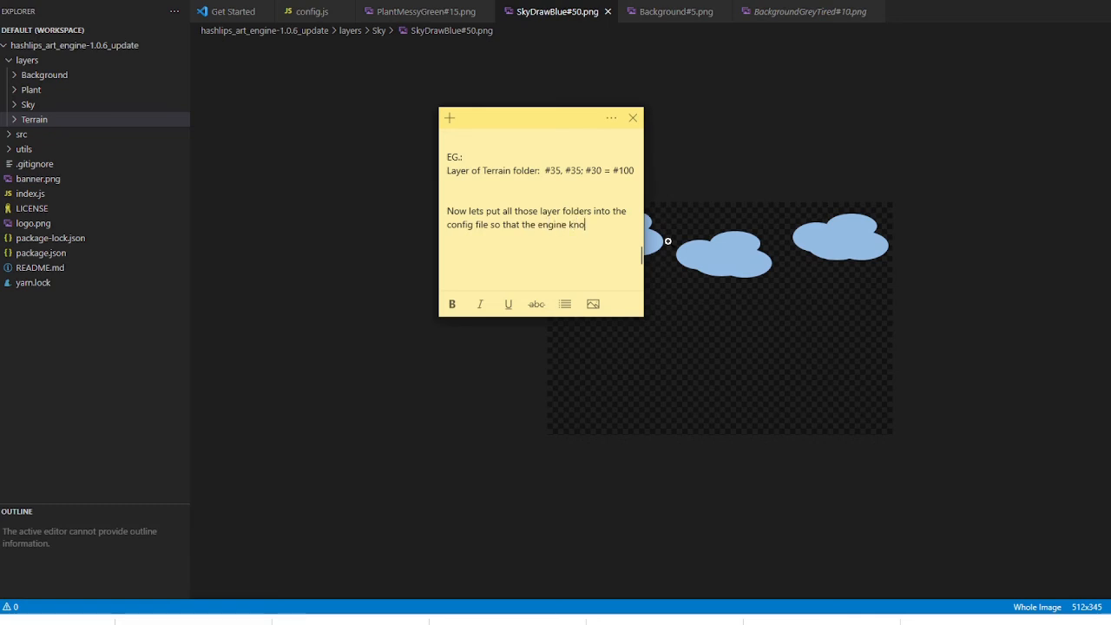
text(ws how to)
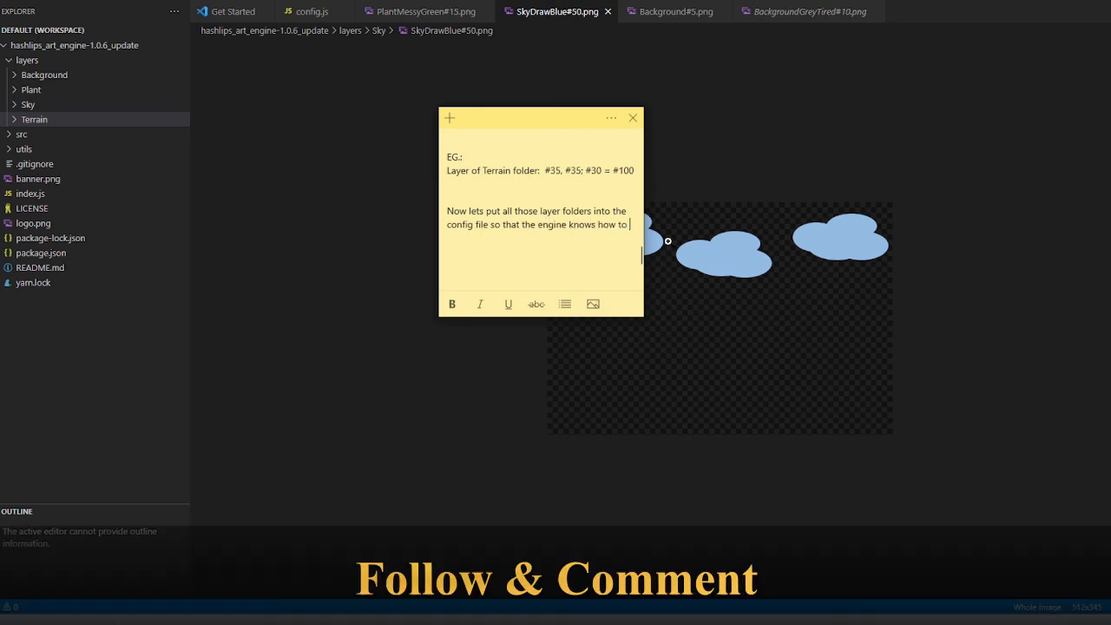
Step: Replace "how to" at the end of the note with "which one comes first and last..."
key(BackSpace)
key(BackSpace)
key(BackSpace)
key(BackSpace)
key(BackSpace)
key(BackSpace)
key(BackSpace)
text(which one comes first and last...)
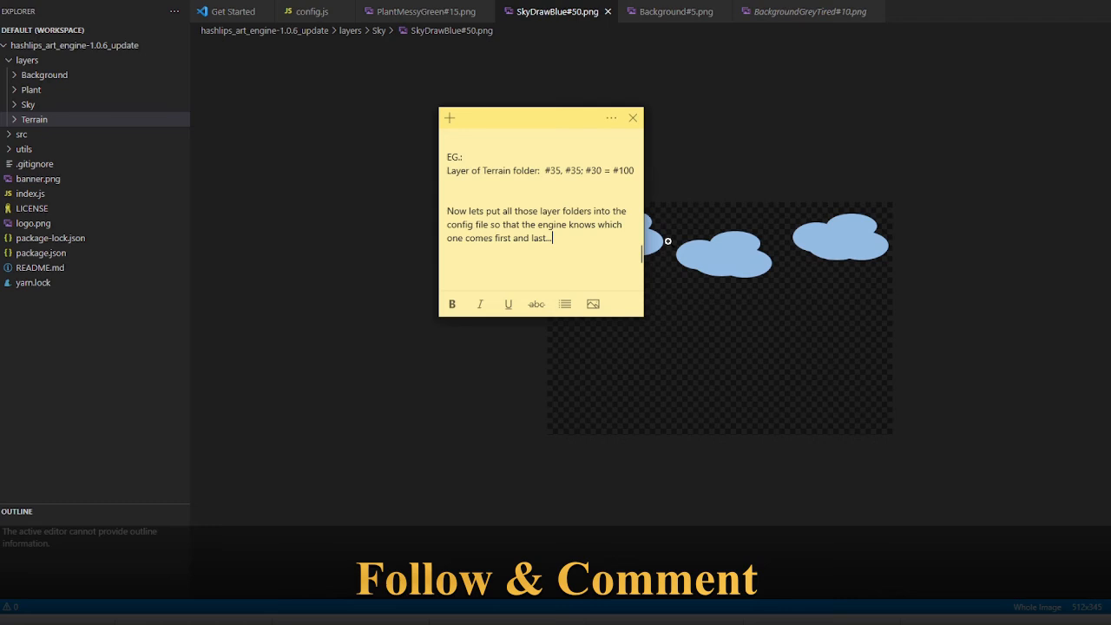